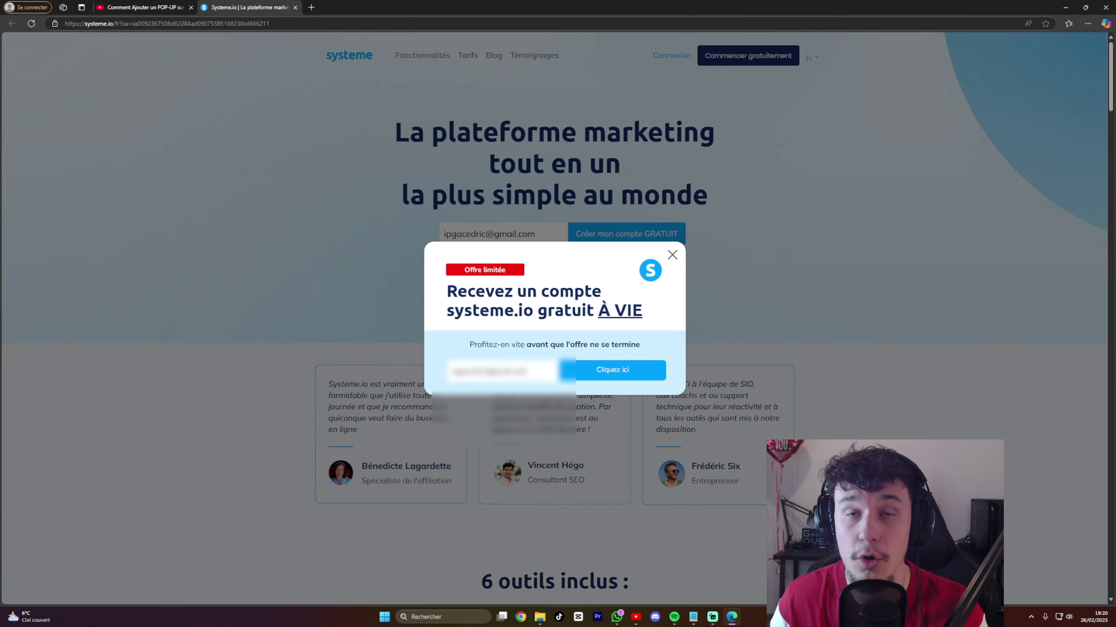
Request the free lifetime Systeme.io account with the prefilled e-mail address and switch to Chrome to open the Gmail inbox.
left_click(605, 373)
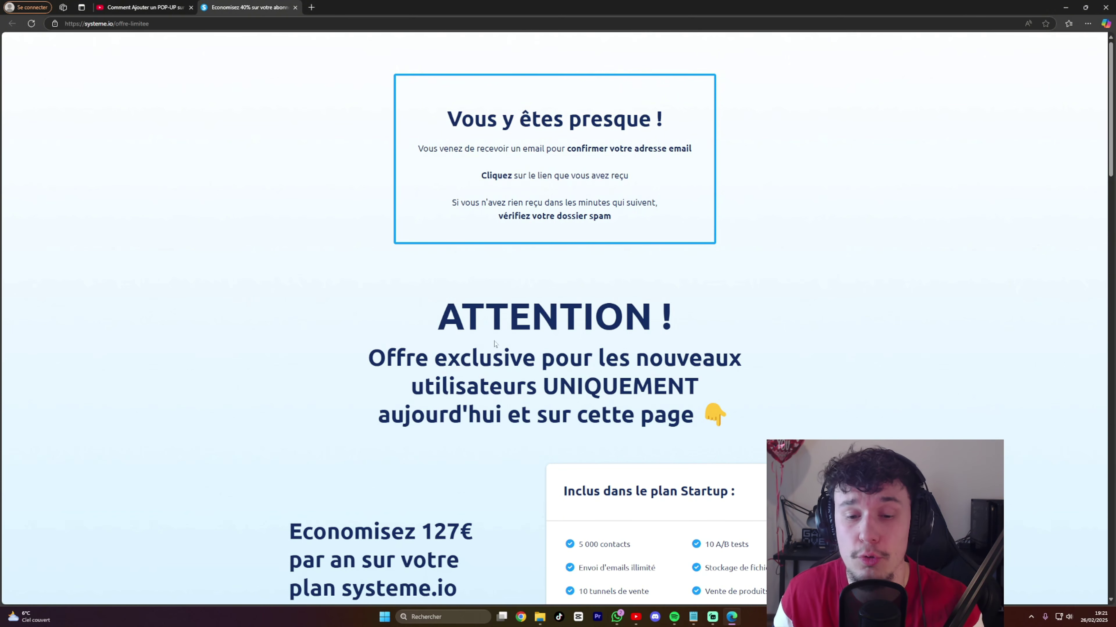
left_click(521, 617)
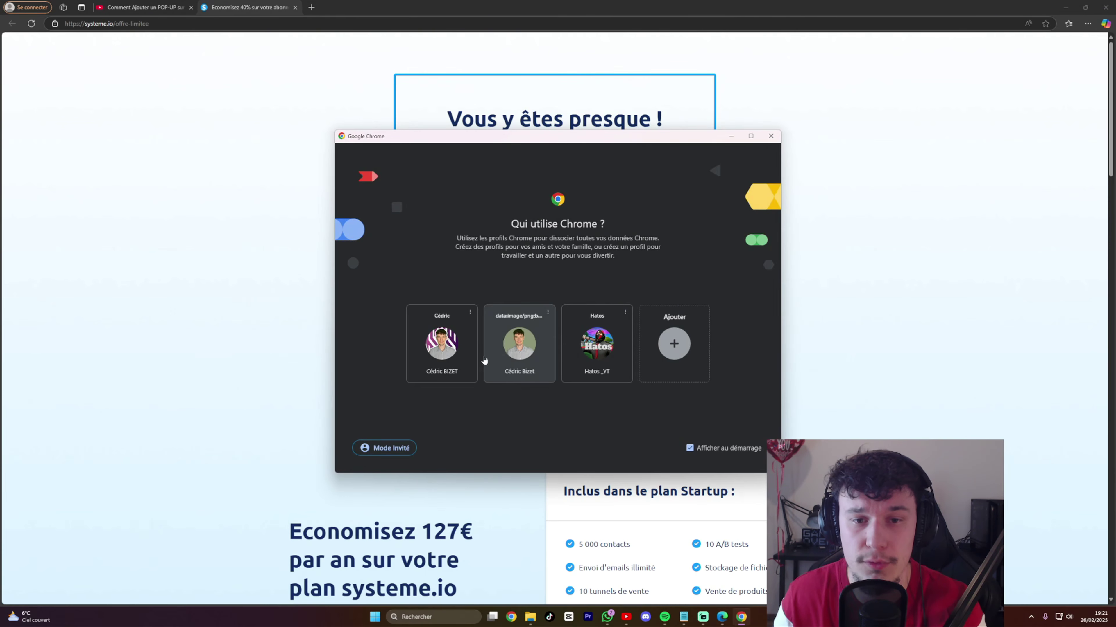
left_click(442, 356)
left_click(478, 218)
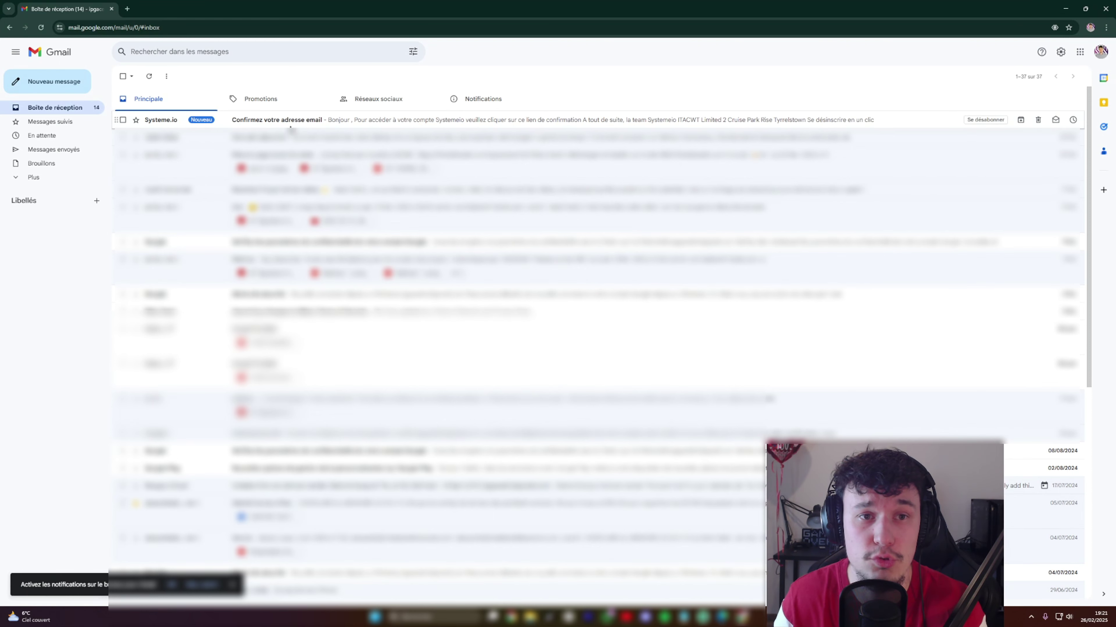
Open the Systeme.io message "Confirmez votre adresse email" and follow its confirmation link.
left_click(349, 123)
key("ctrl+plus")
key("ctrl+plus")
key("ctrl+plus")
key("ctrl+plus")
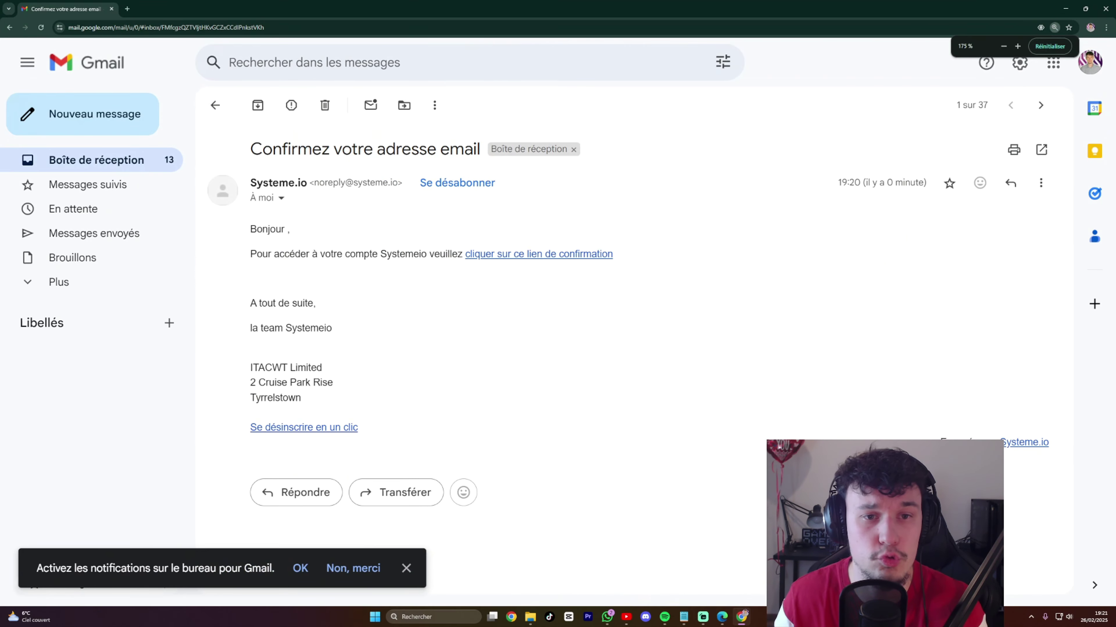
left_click(556, 257)
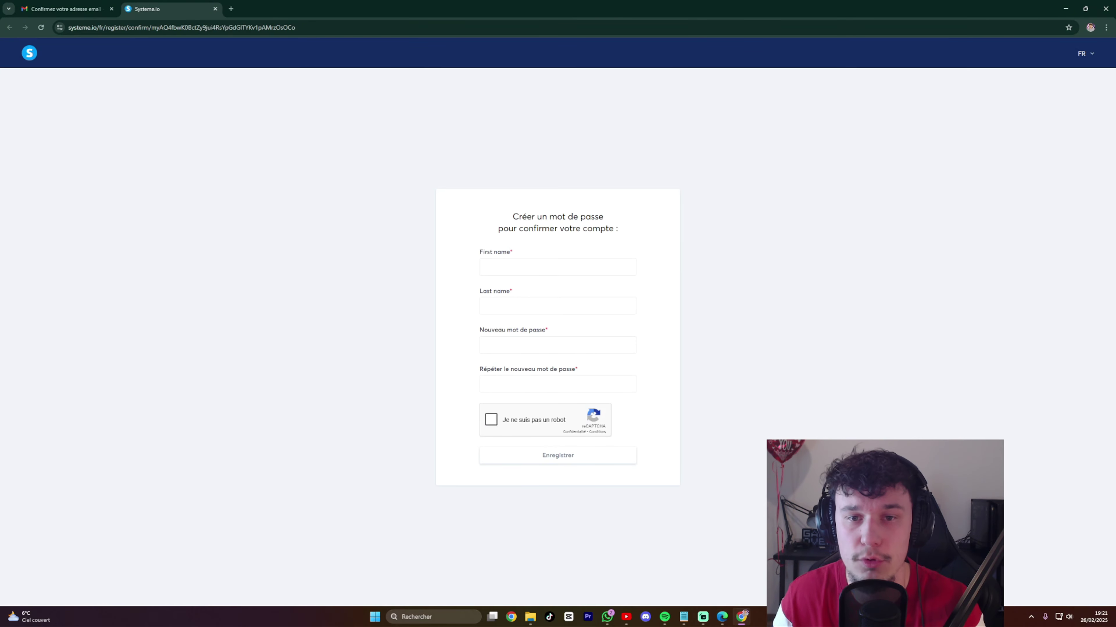
Enter the first name, last name and account password twice, complete the reCAPTCHA check, and save the account registration.
left_click(557, 267)
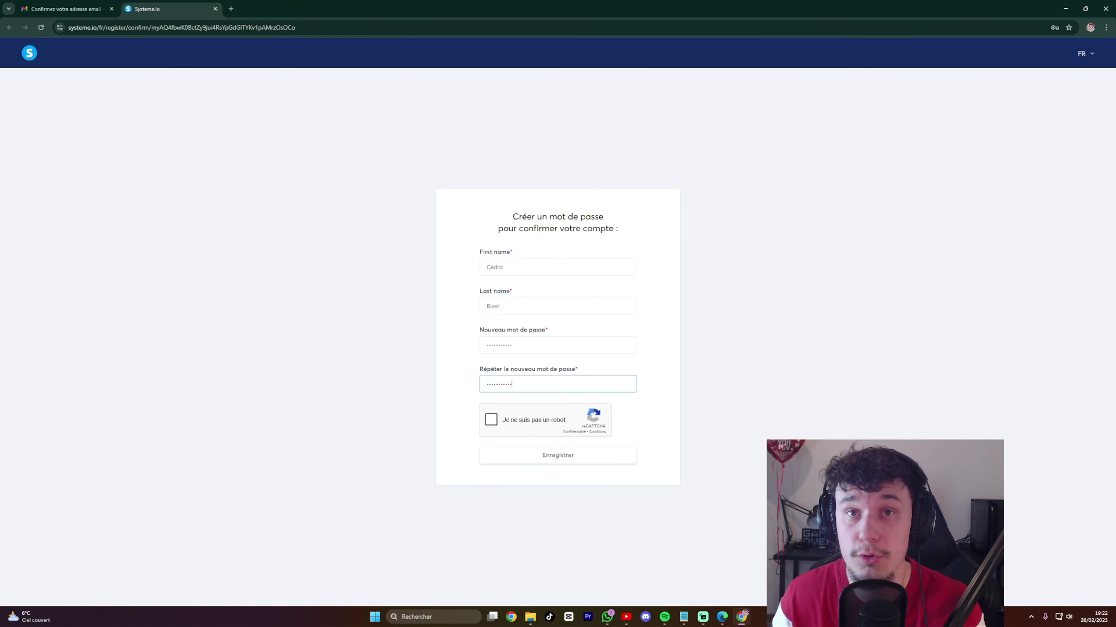
left_click(492, 421)
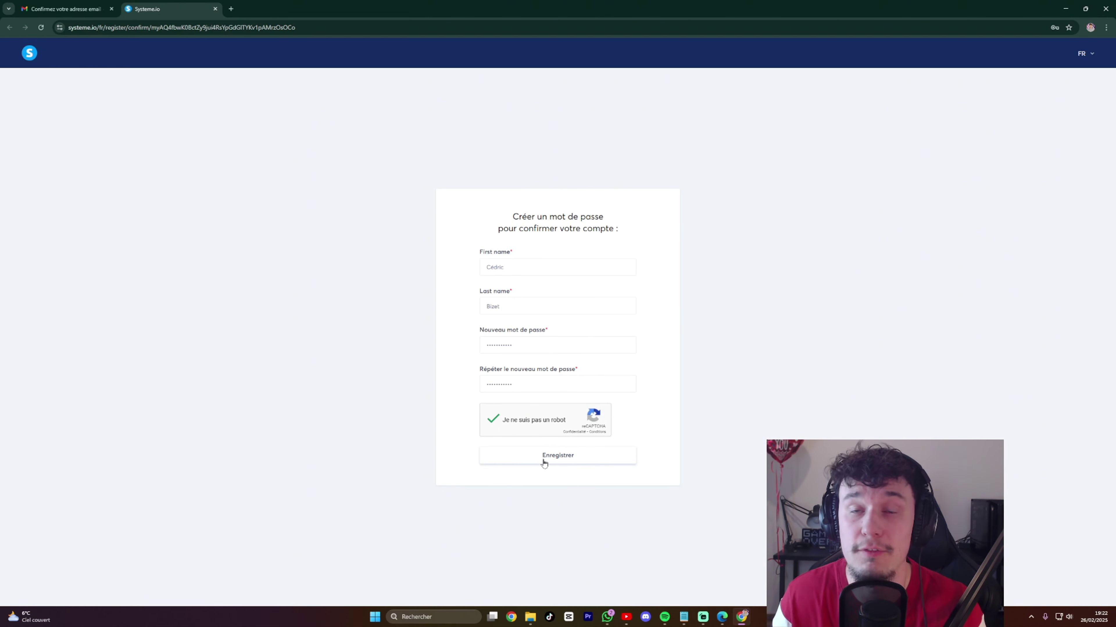
left_click(557, 456)
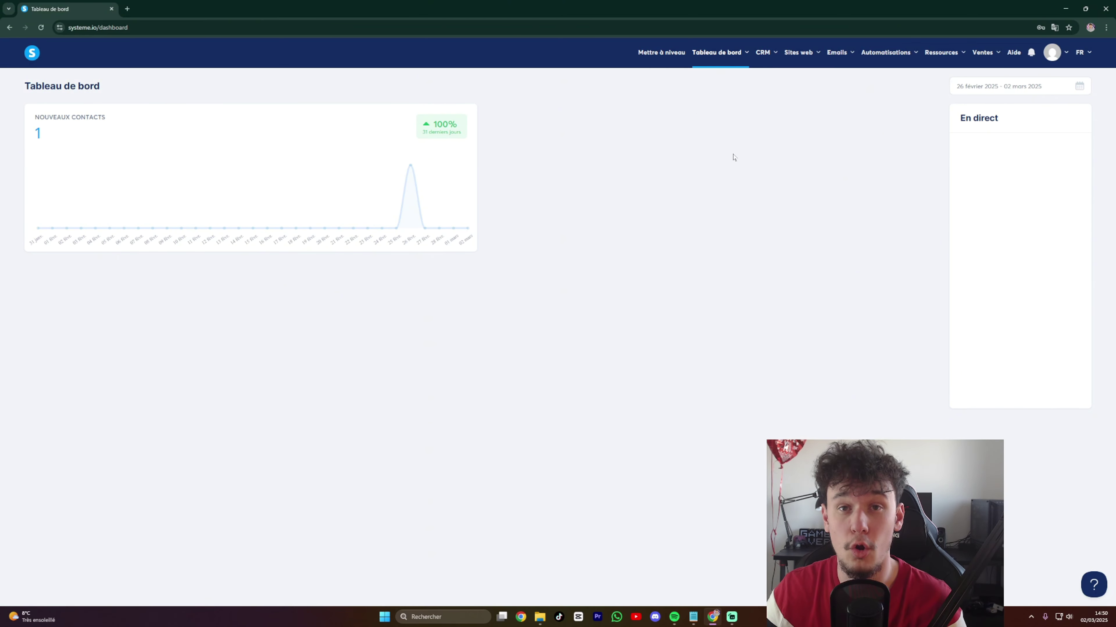
Open the plan comparison and examine the Gratuit plan's limits for contacts, sales funnels, automation rules and tags.
left_click(663, 55)
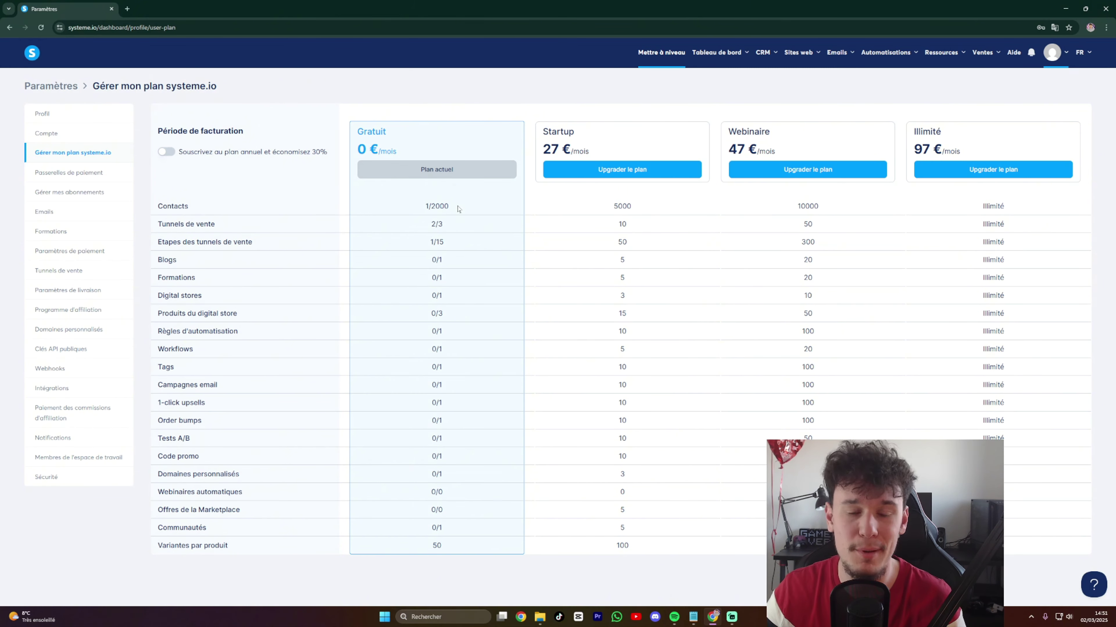
left_click_drag(458, 208, 420, 203)
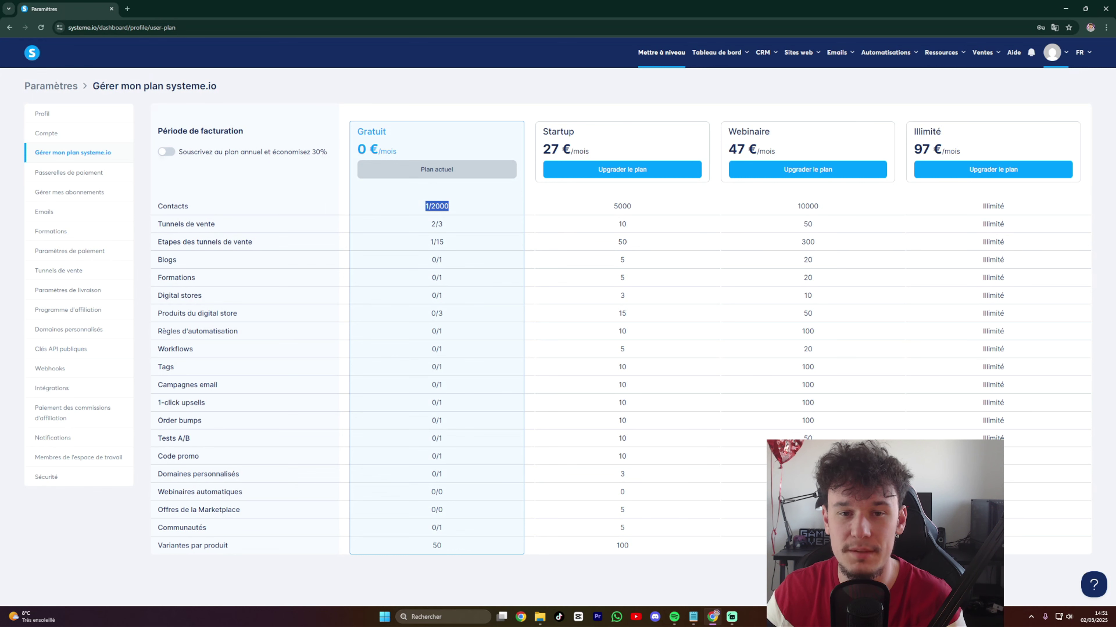
left_click(454, 209)
triple_click(460, 206)
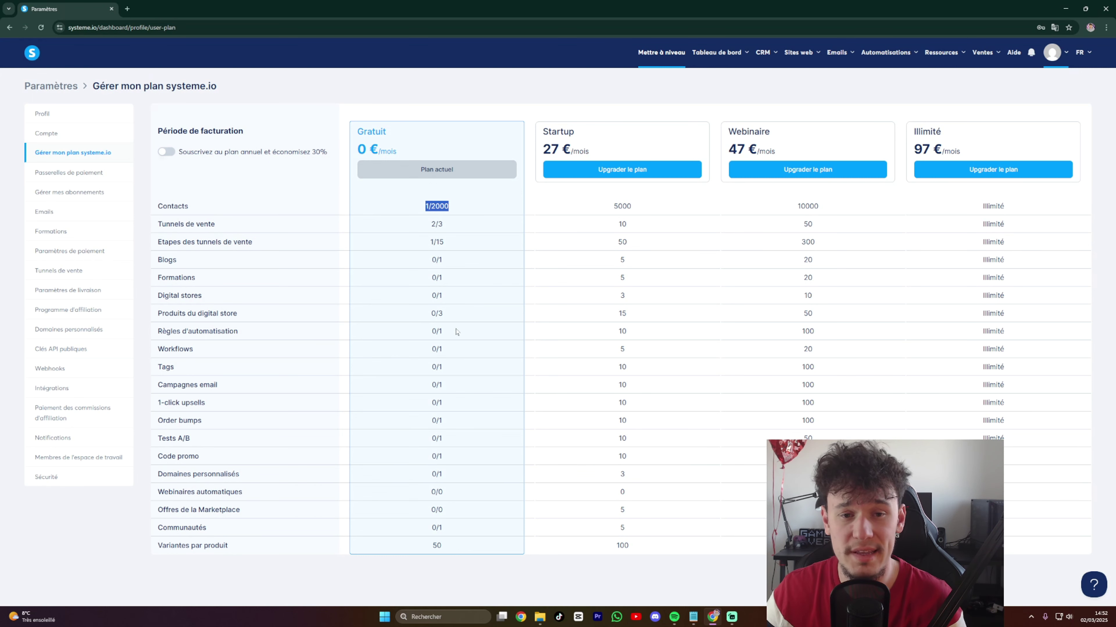
left_click_drag(451, 333, 396, 383)
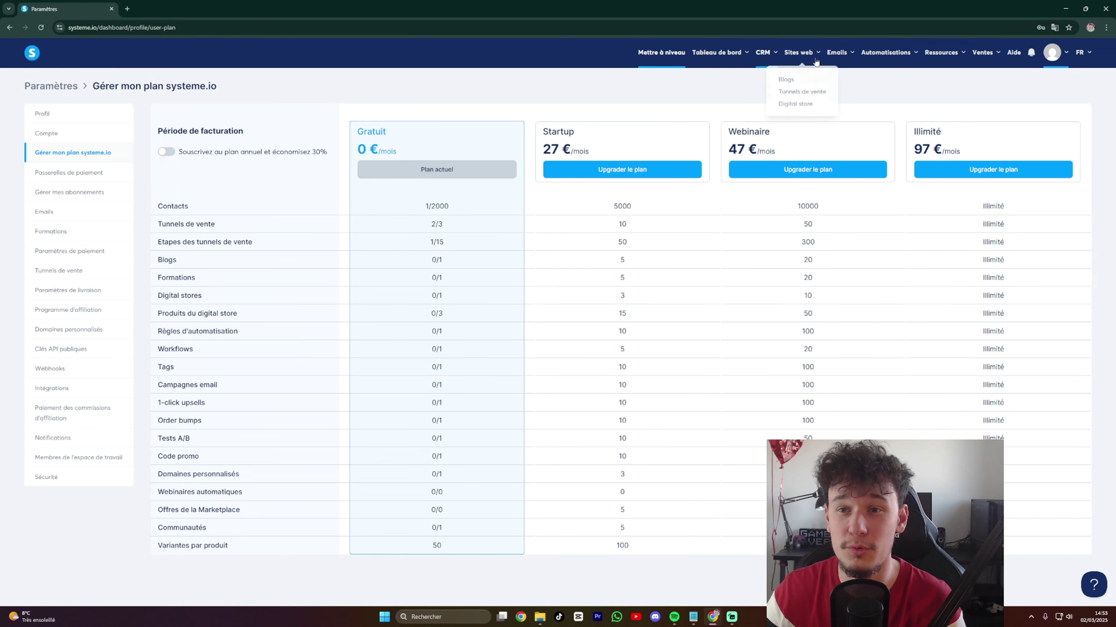
mouse_move(886, 55)
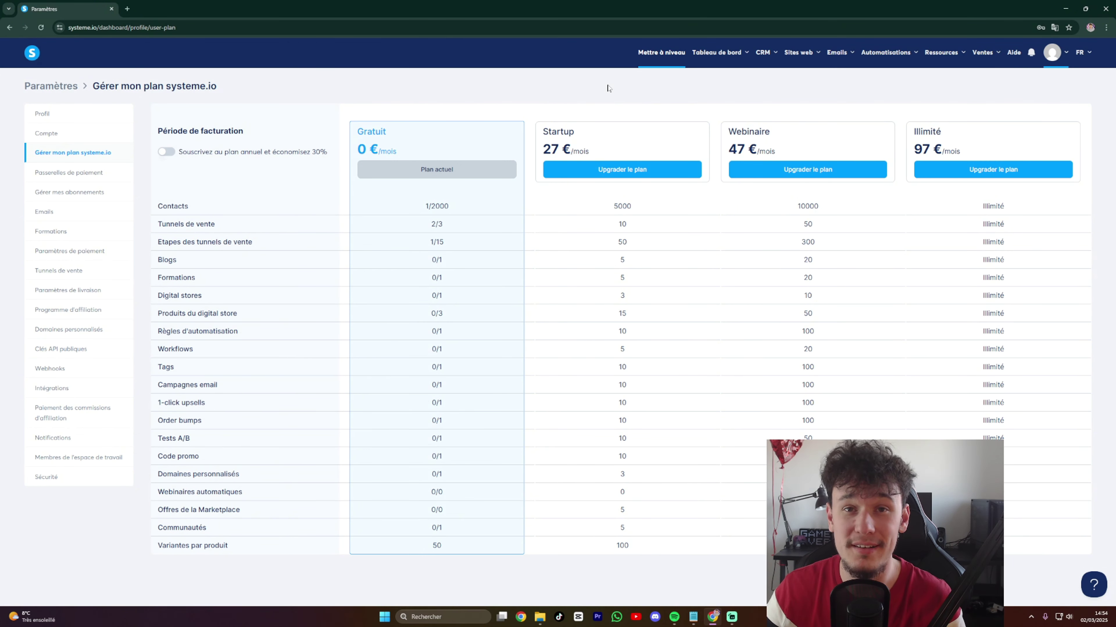
Start a new sales funnel named "programme minceur" with the objective "Créer un tunnel personnalisé".
mouse_move(804, 59)
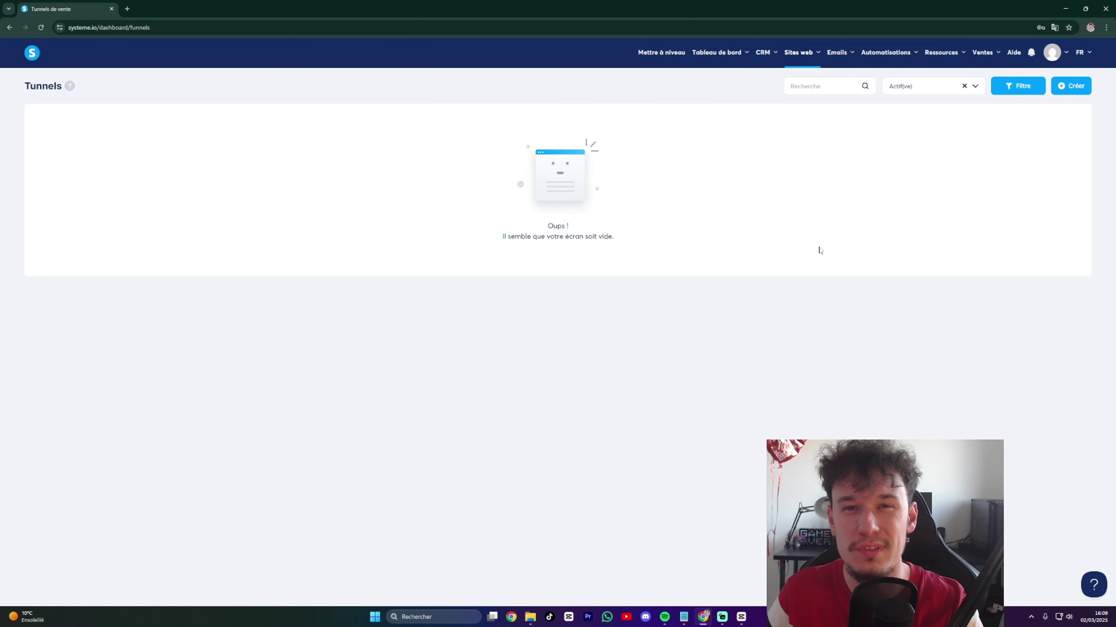
left_click(1075, 89)
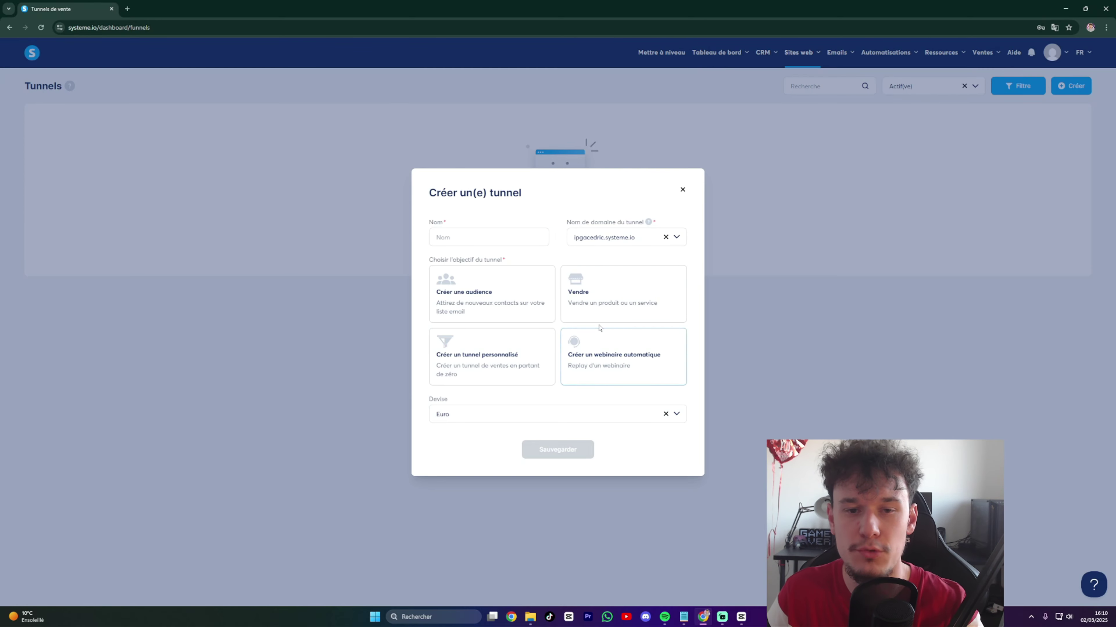
left_click(436, 237)
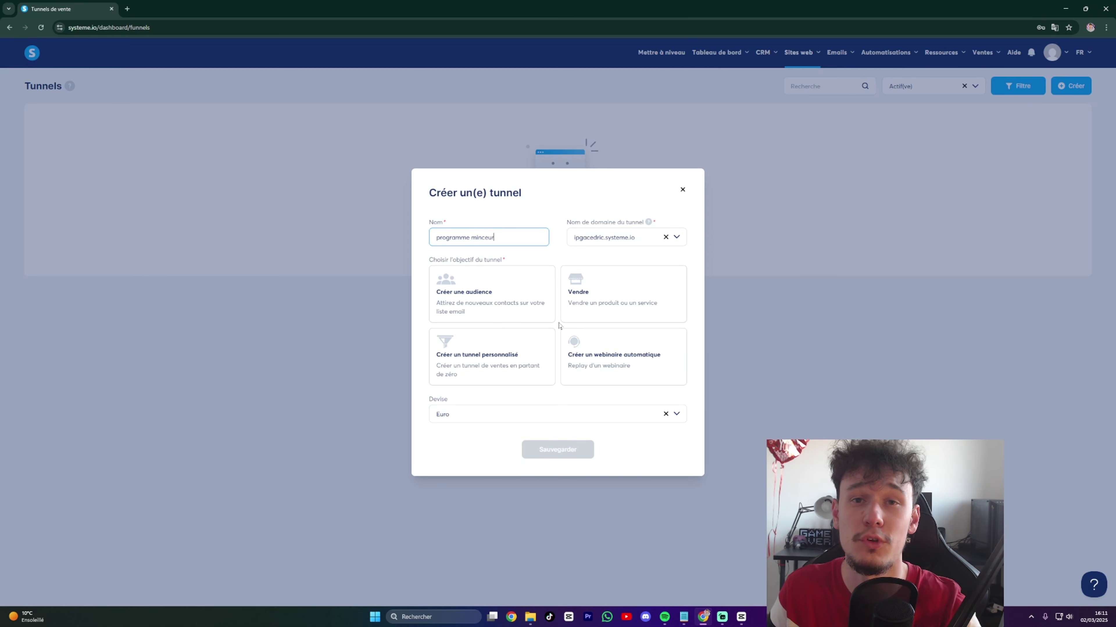
left_click(525, 349)
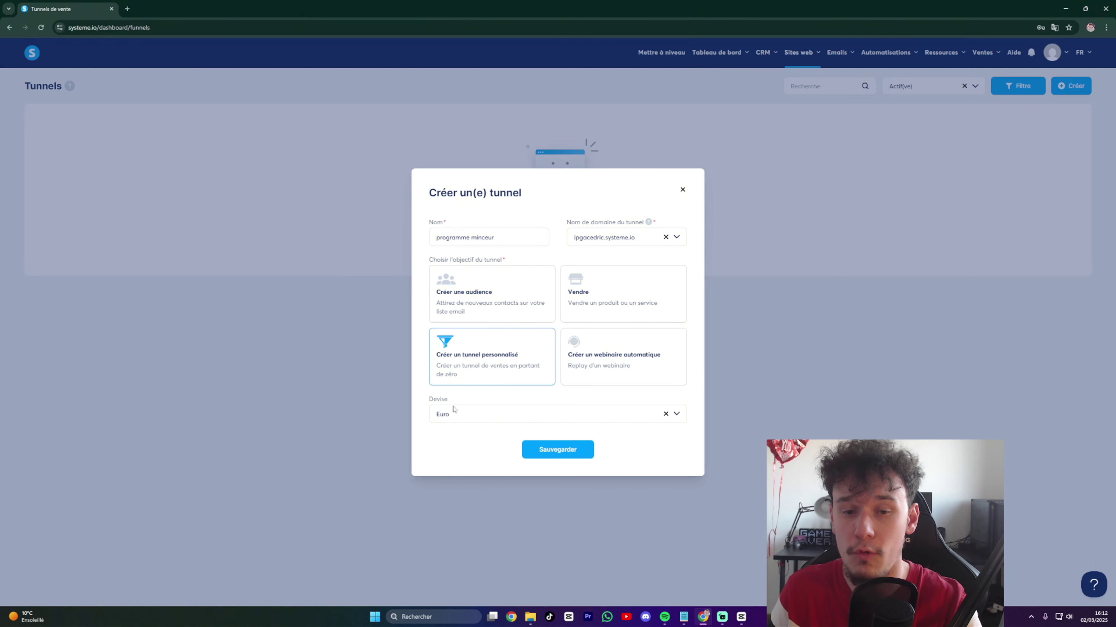
Review the available currencies, keep Euro for the new funnel, and save it.
left_click(550, 417)
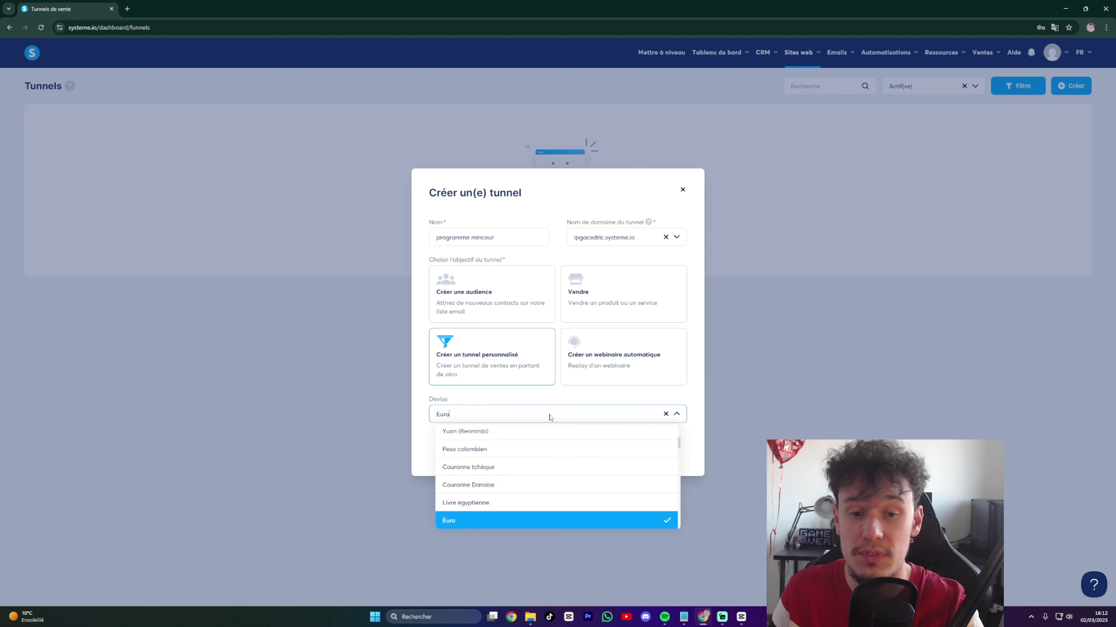
scroll(520, 450, "down", 2)
scroll(518, 452, "down", 5)
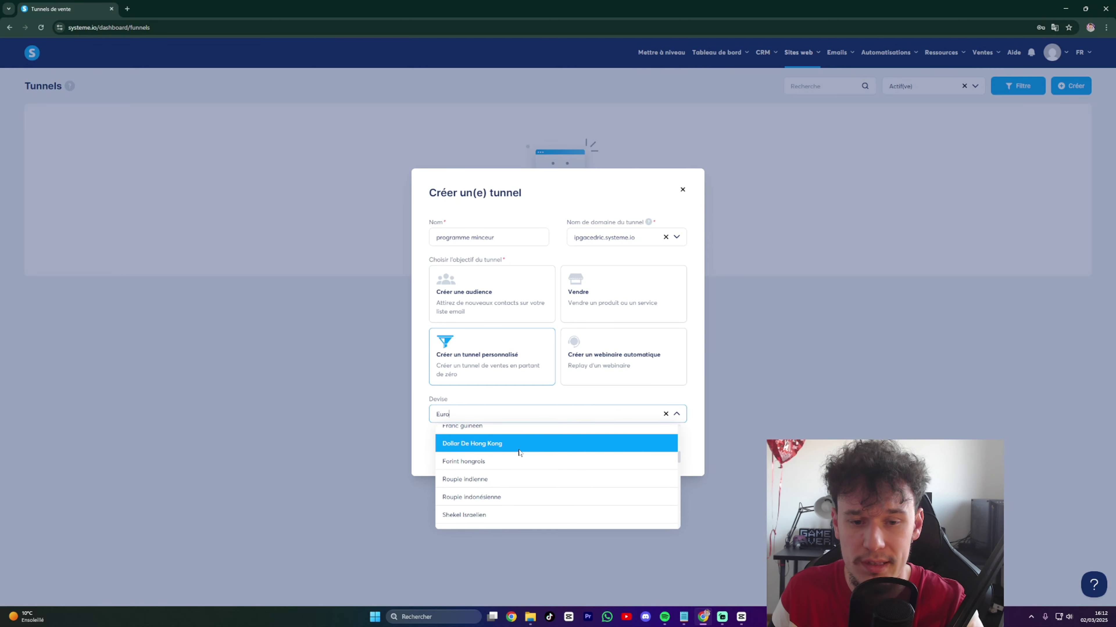
scroll(518, 454, "down", 5)
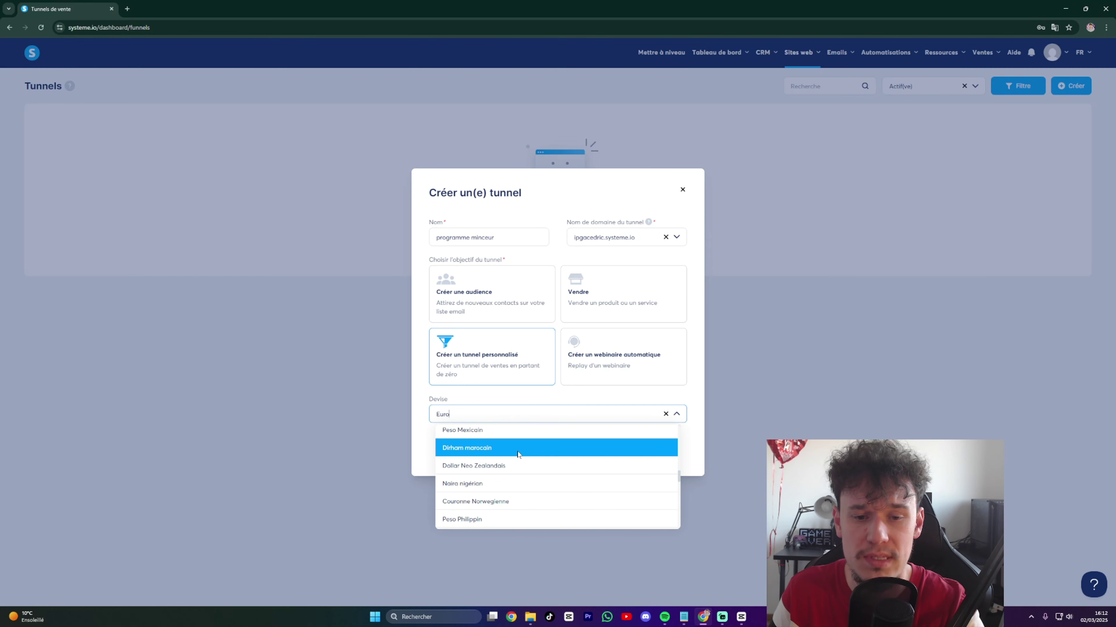
key("Escape")
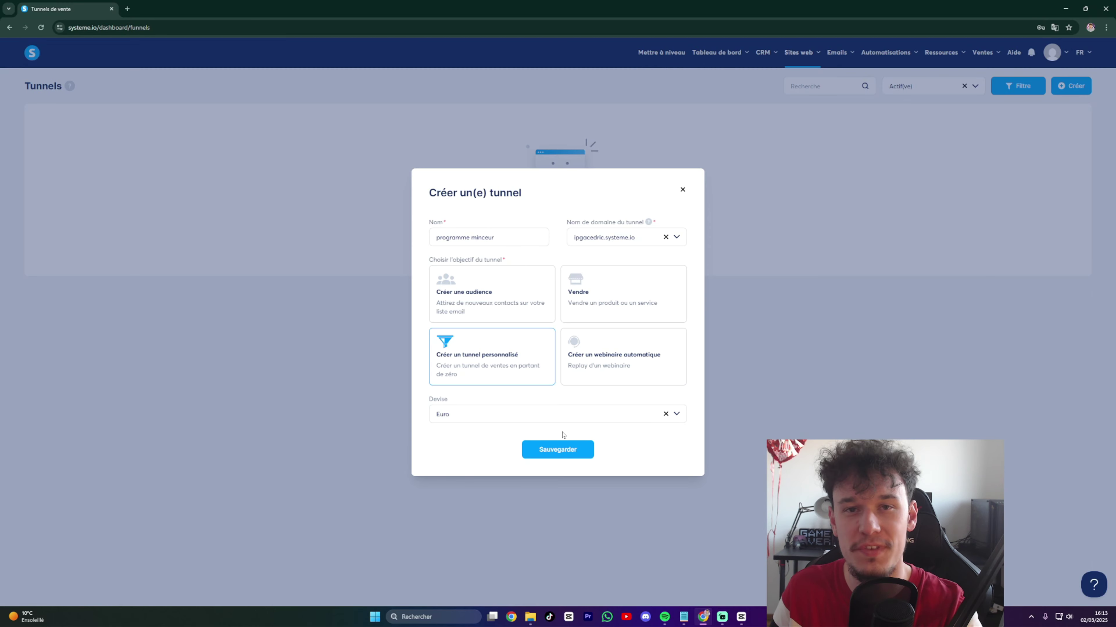
left_click(569, 451)
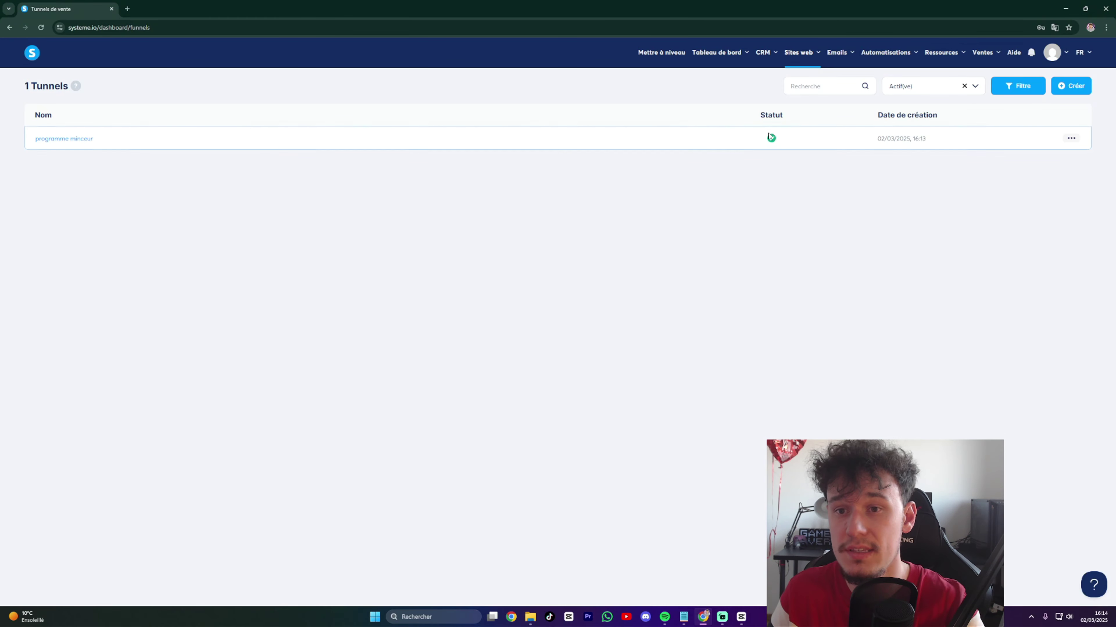
Duplicate the "programme minceur" funnel under the name "programme minceur (copy)".
mouse_move(771, 140)
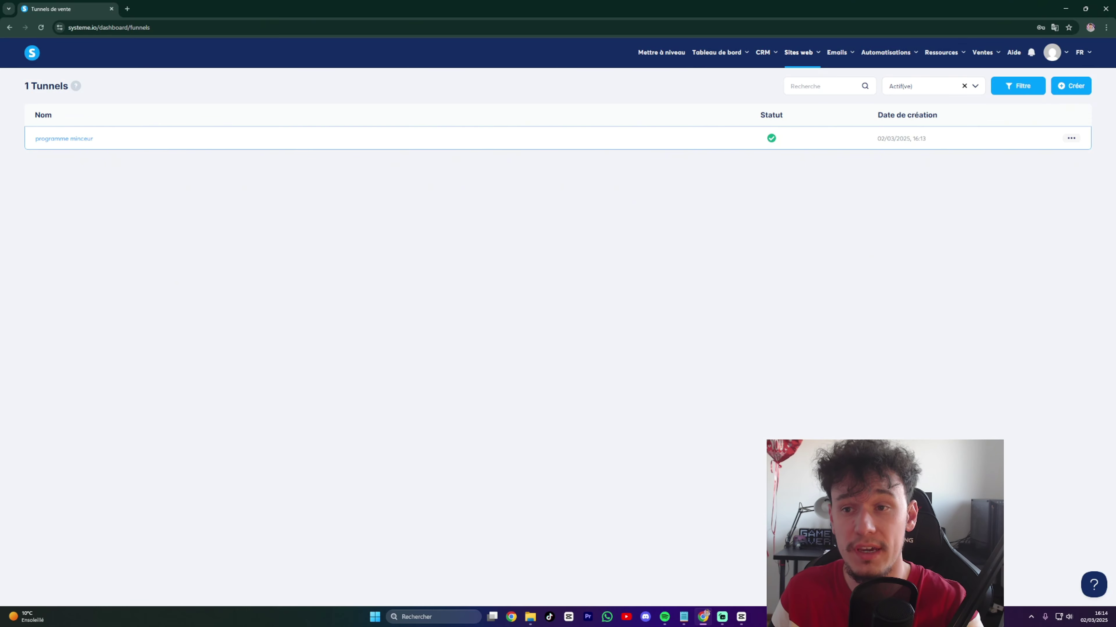
left_click(1071, 140)
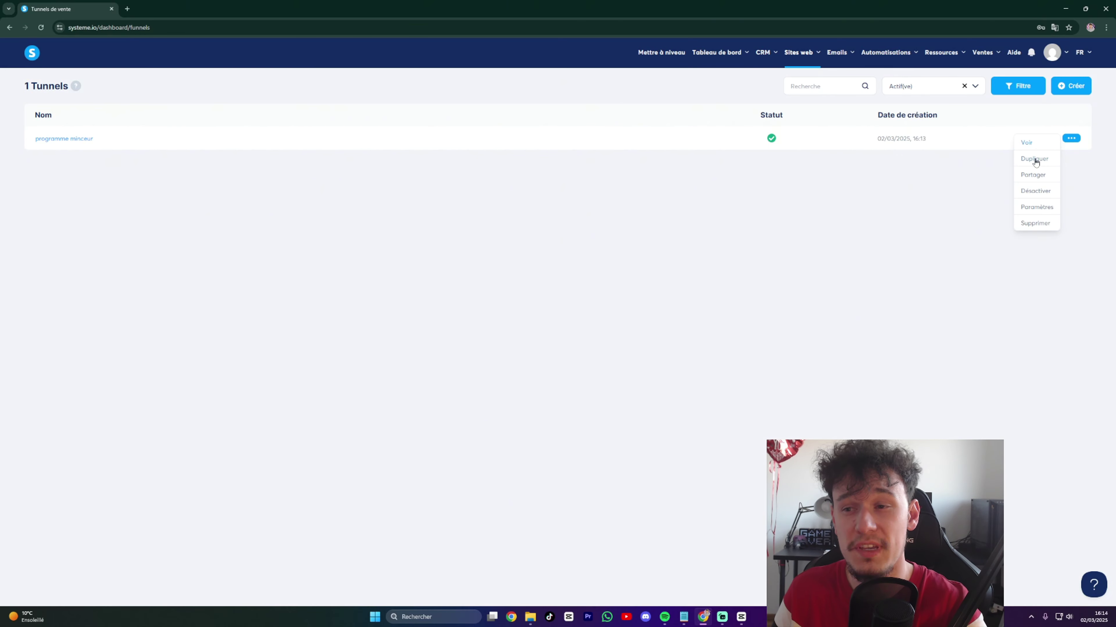
left_click(1027, 143)
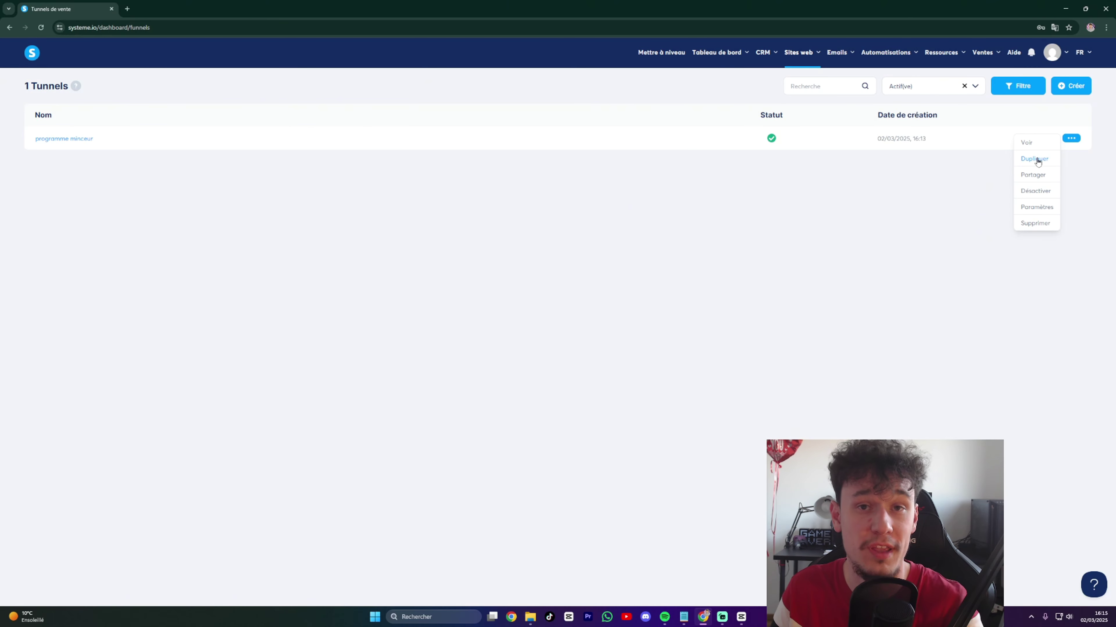
left_click(1035, 159)
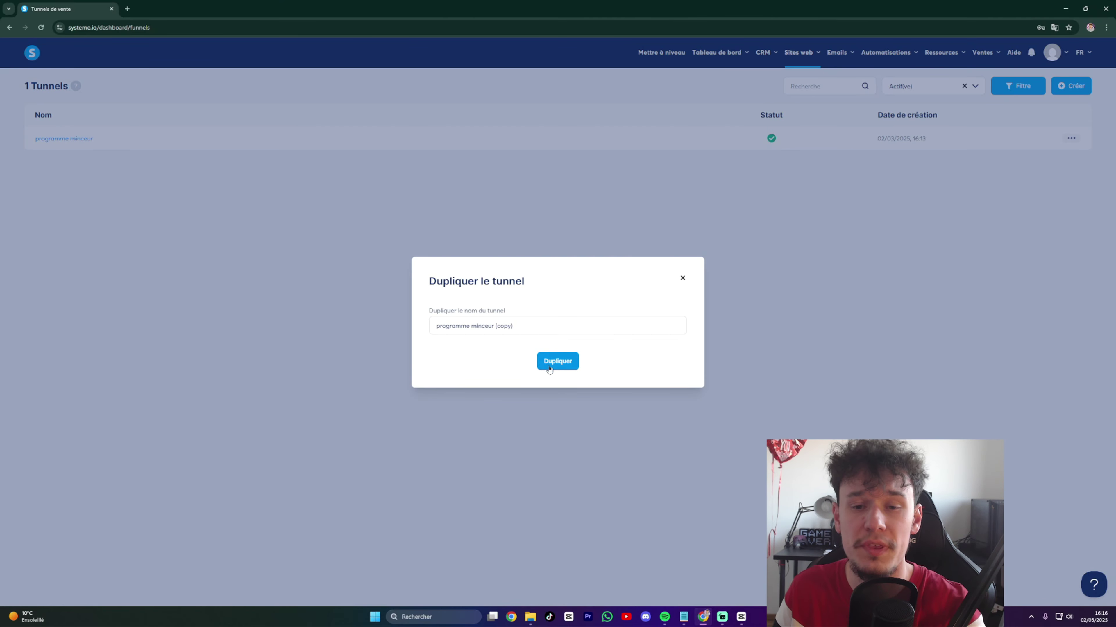
left_click(557, 361)
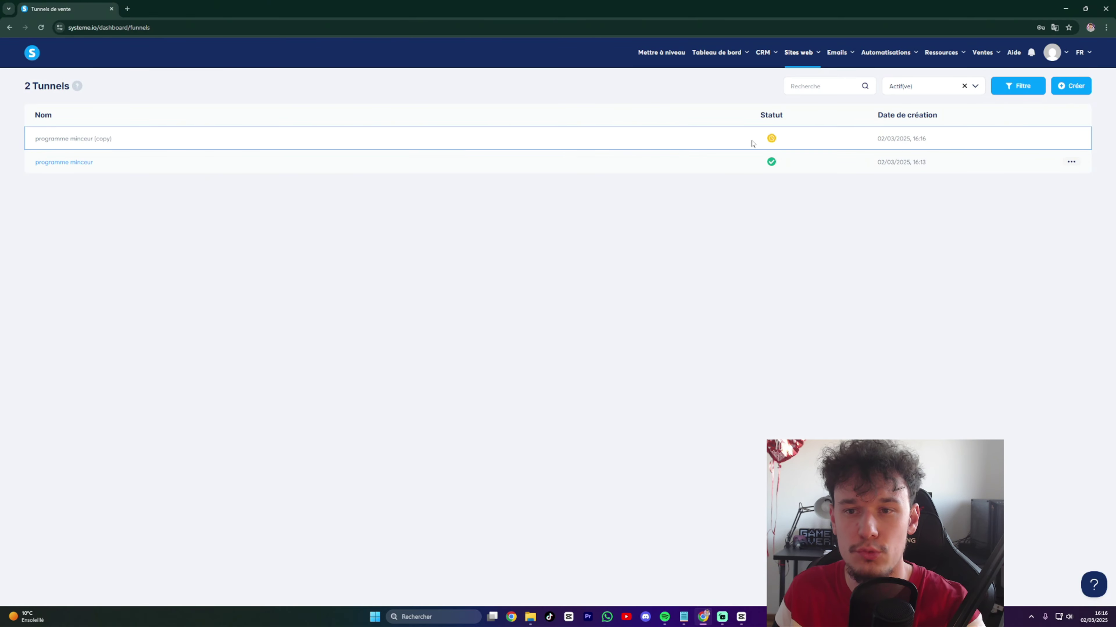
Deactivate the original "programme minceur" funnel, confirm the action, and activate the funnel again.
mouse_move(773, 141)
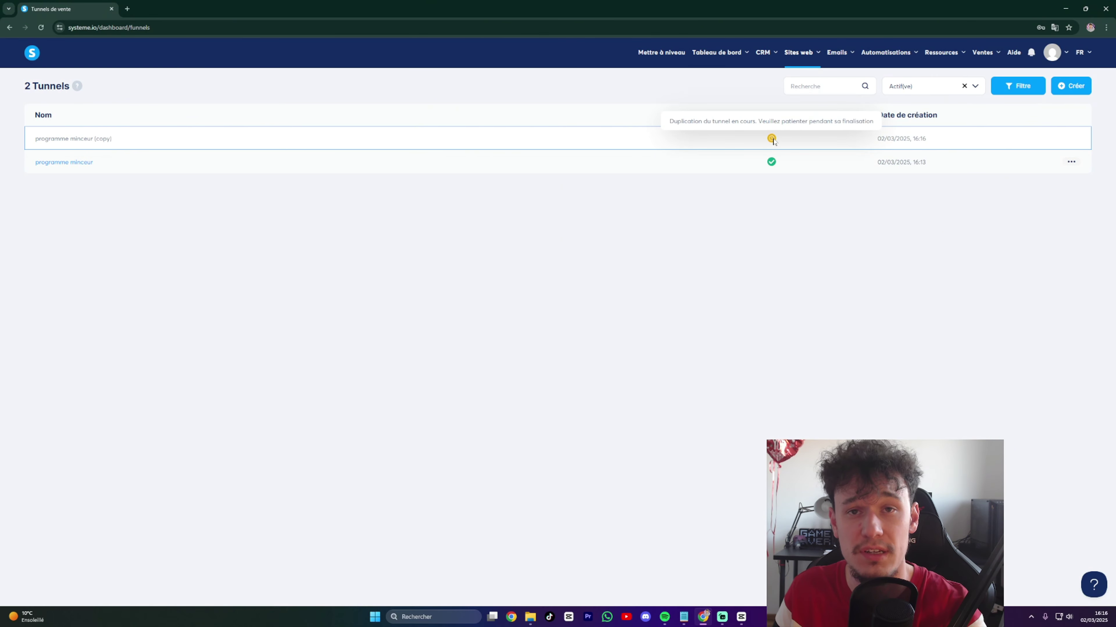
left_click(1071, 162)
left_click(1033, 203)
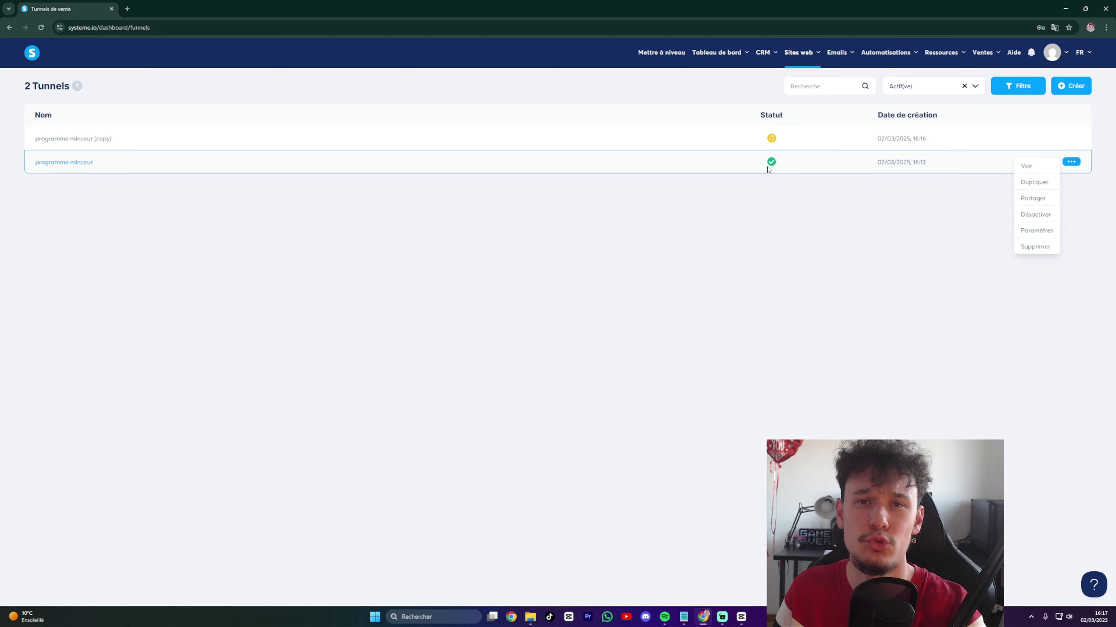
left_click(1024, 219)
left_click(530, 357)
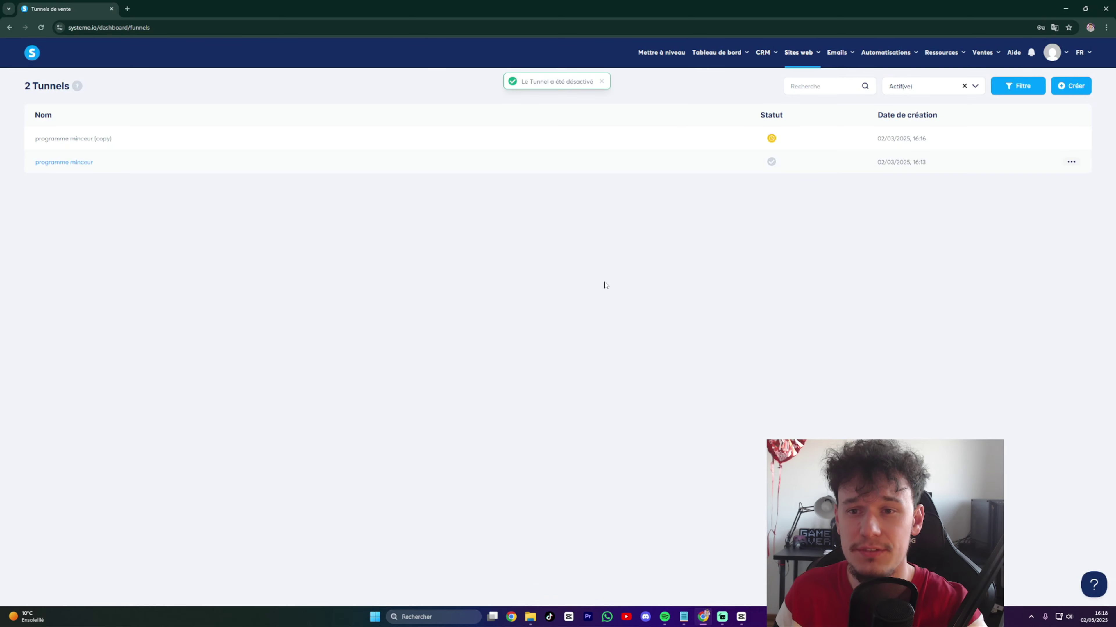
left_click(1069, 166)
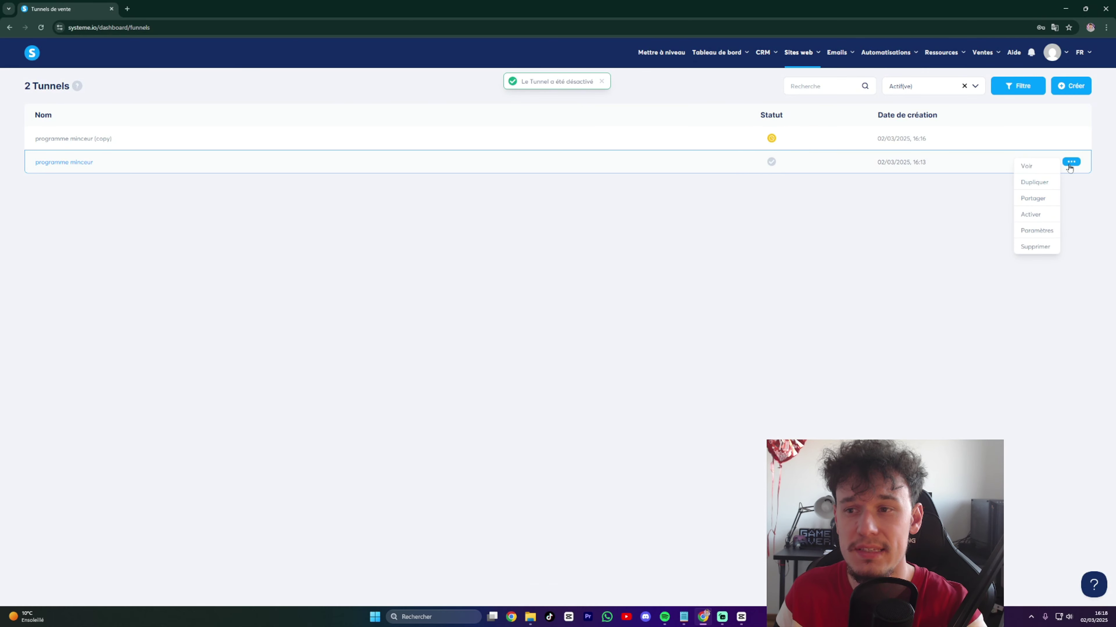
left_click(1036, 219)
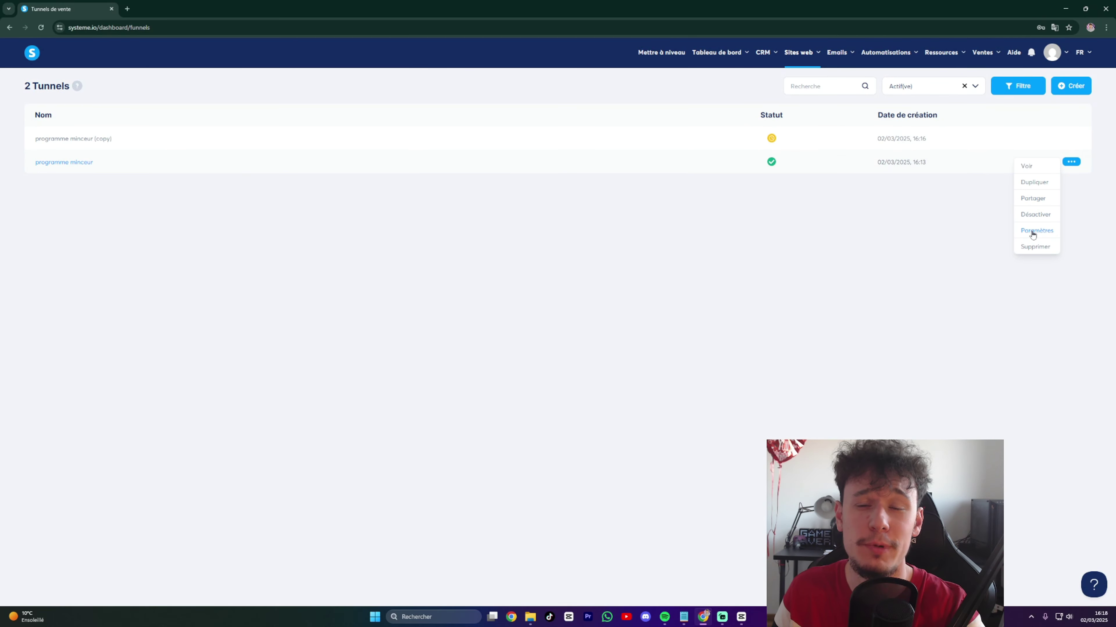
Bring up the deletion confirmation for the original "programme minceur" funnel.
left_click(1032, 233)
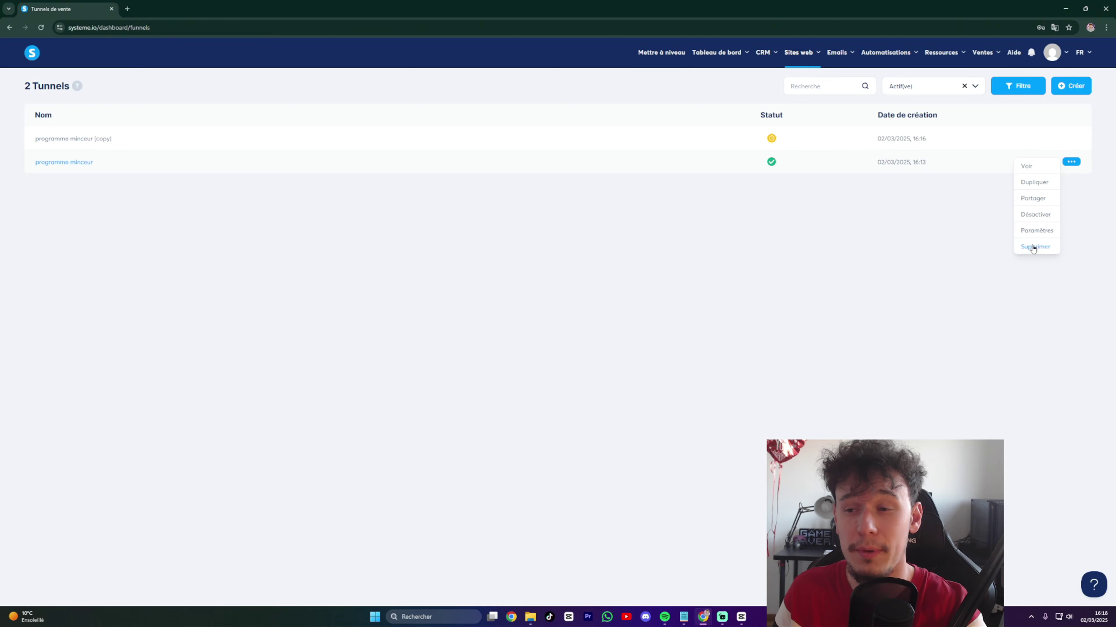
left_click(1033, 247)
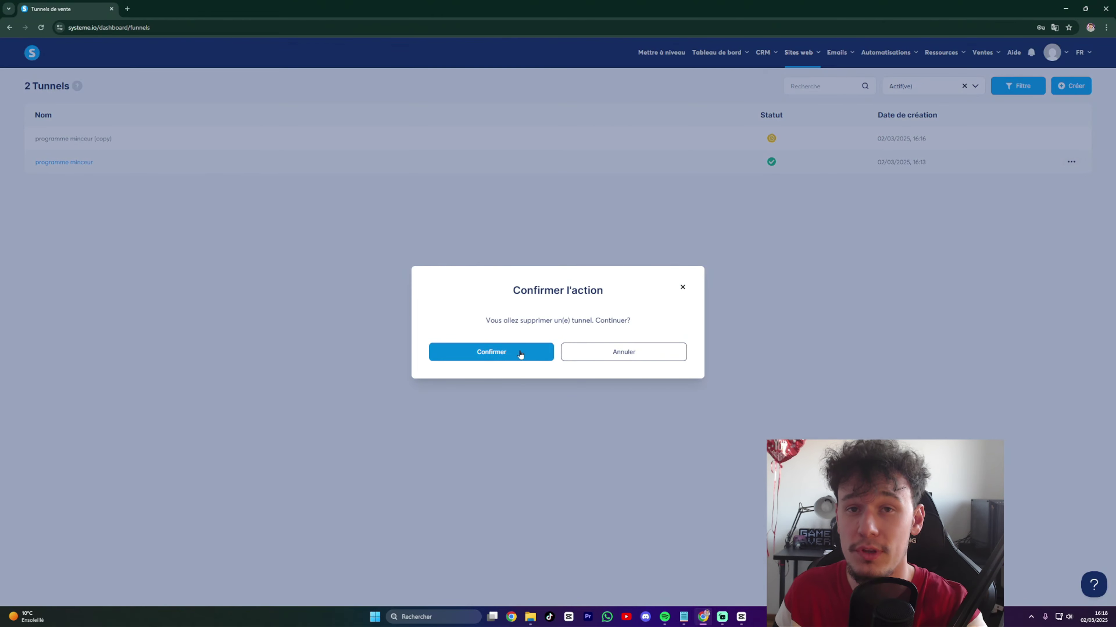
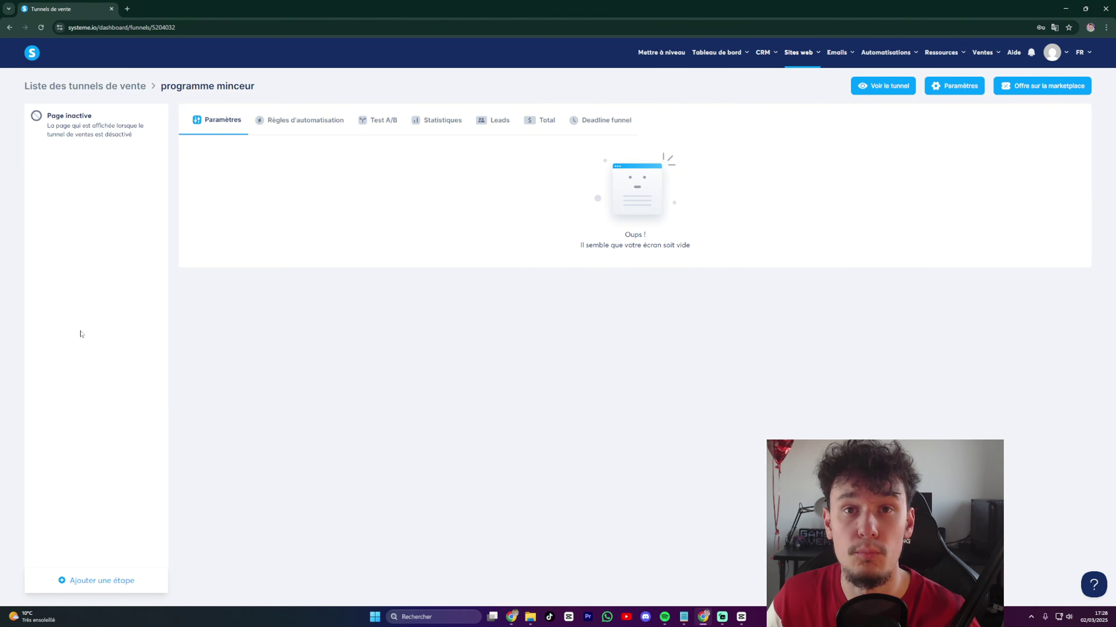
Add a funnel step named "optin" with type "Page de capture", set to start from a template, and save it.
left_click(89, 582)
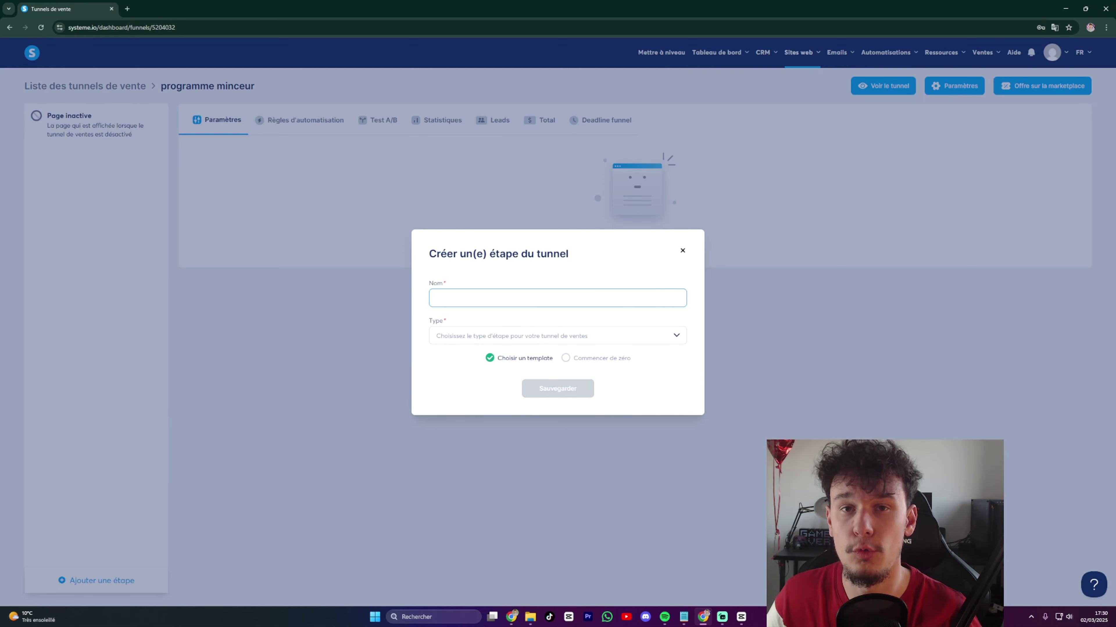
type("optin")
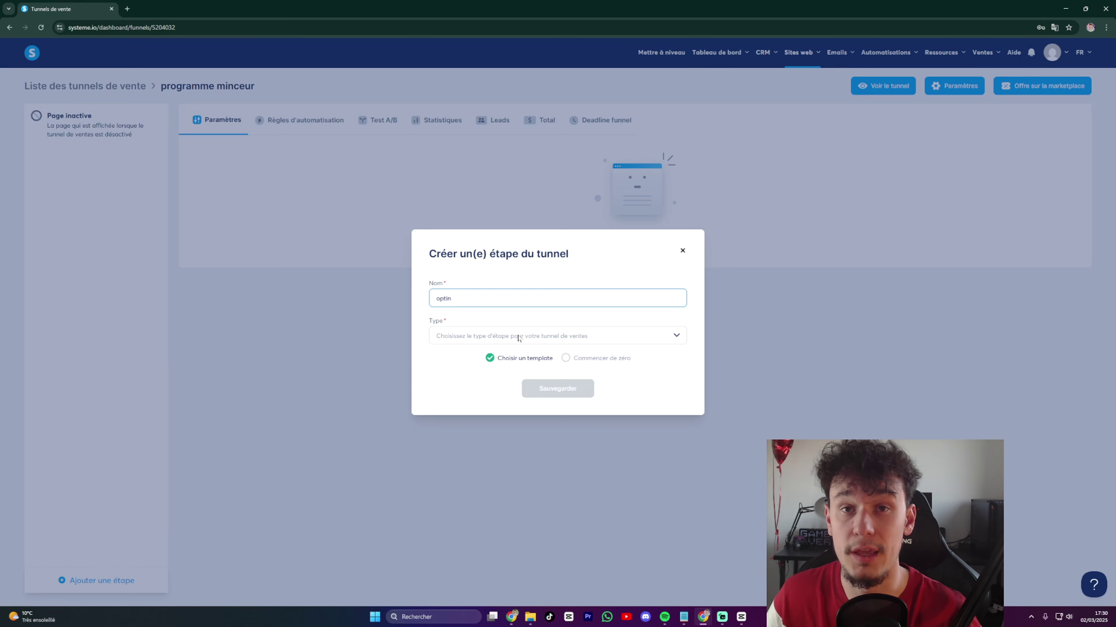
left_click(518, 337)
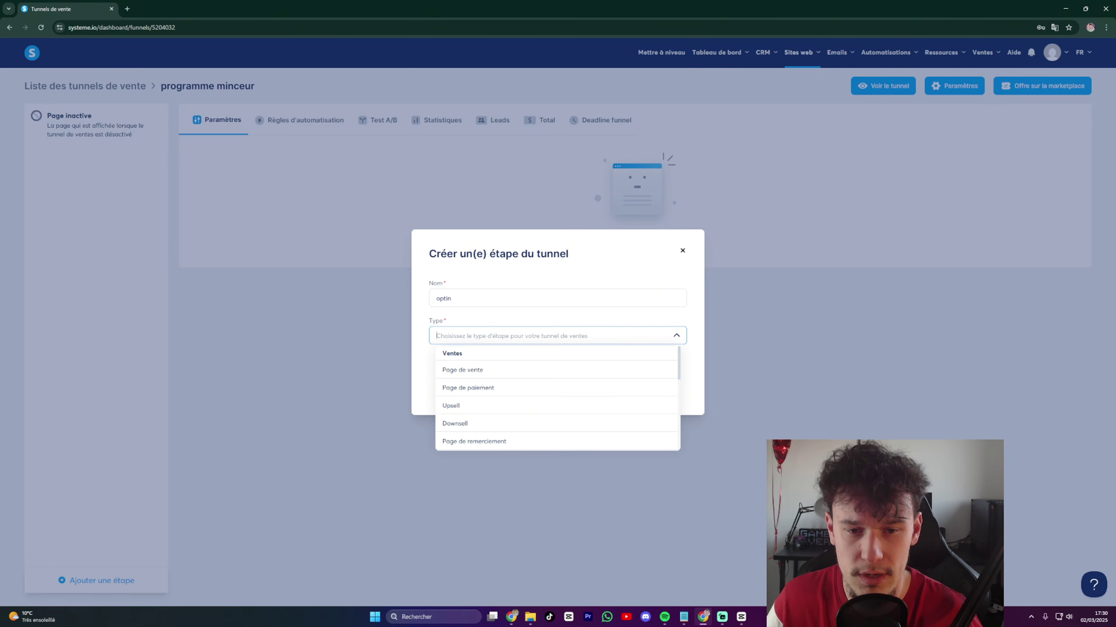
scroll(487, 376, "down", 2)
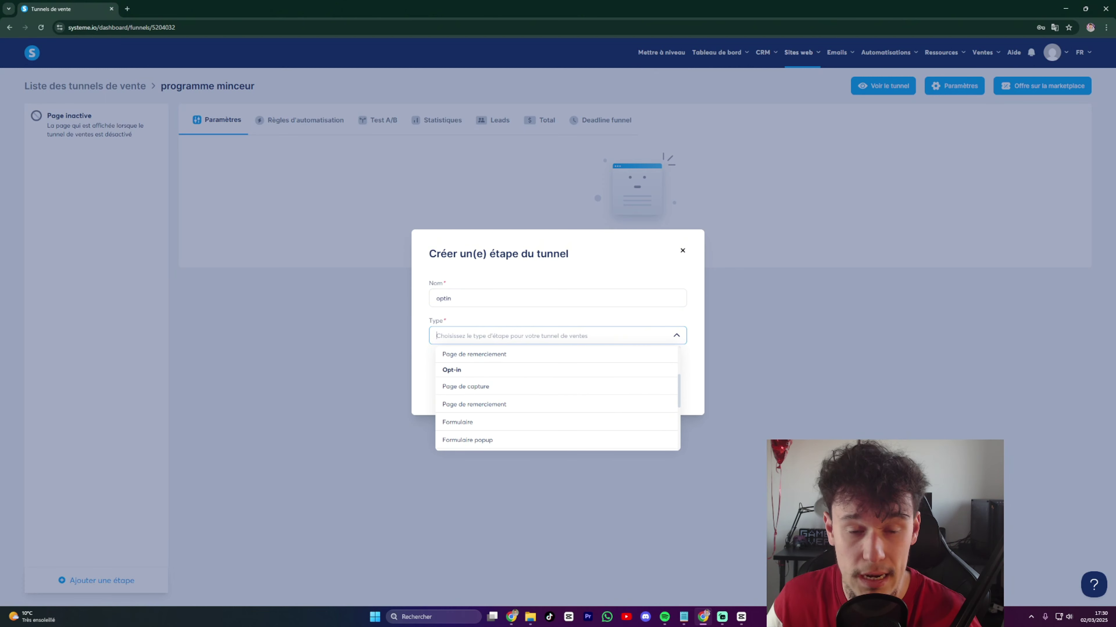
scroll(488, 391, "down", 4)
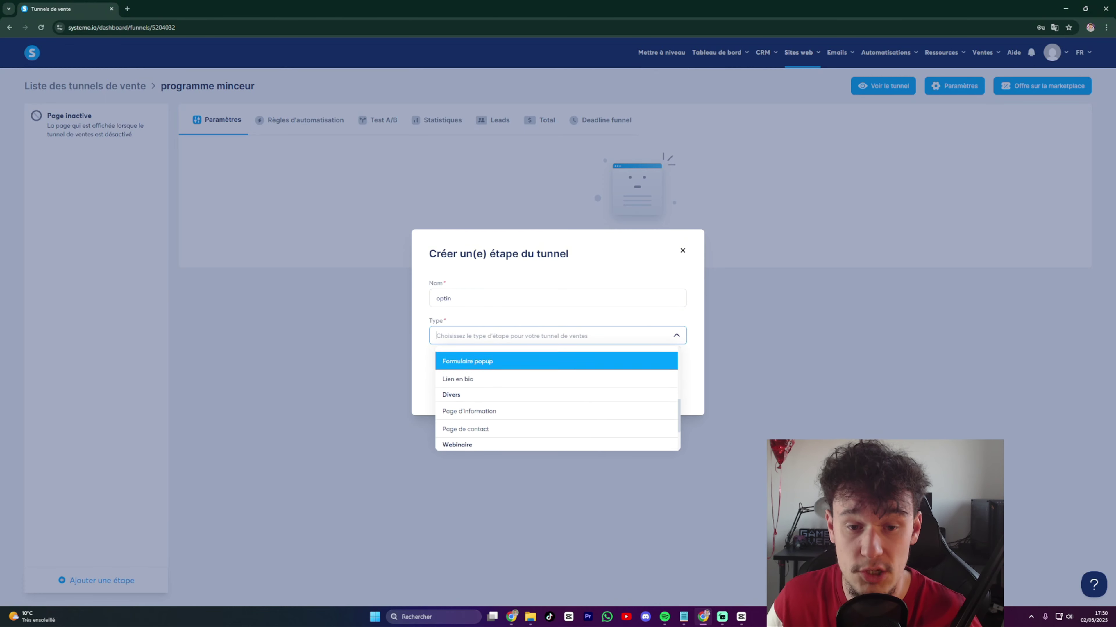
scroll(488, 383, "up", 4)
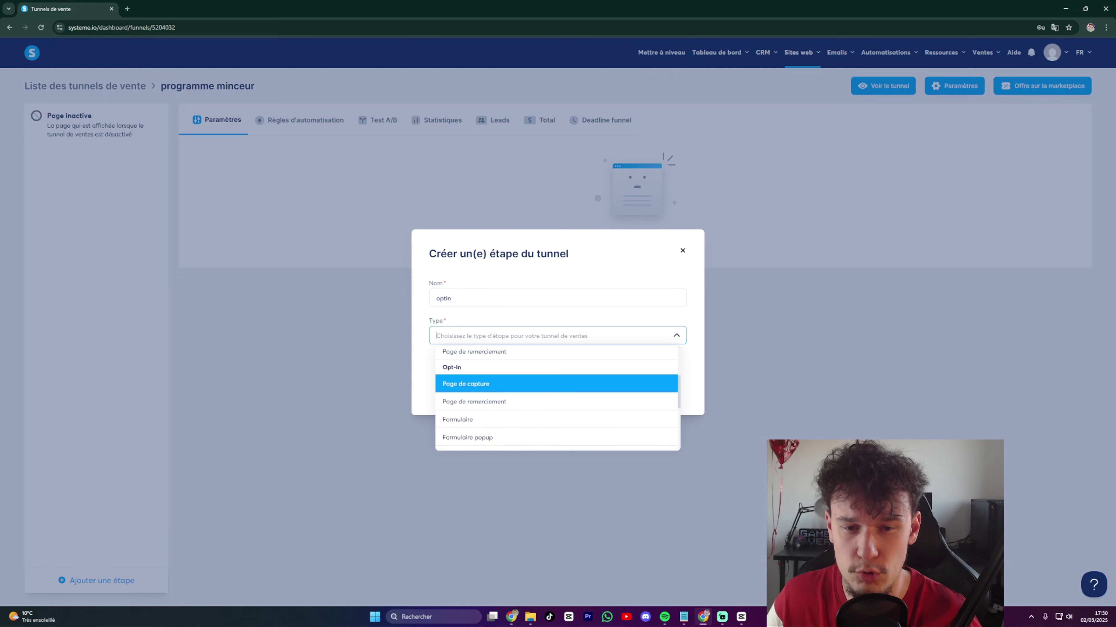
left_click(511, 386)
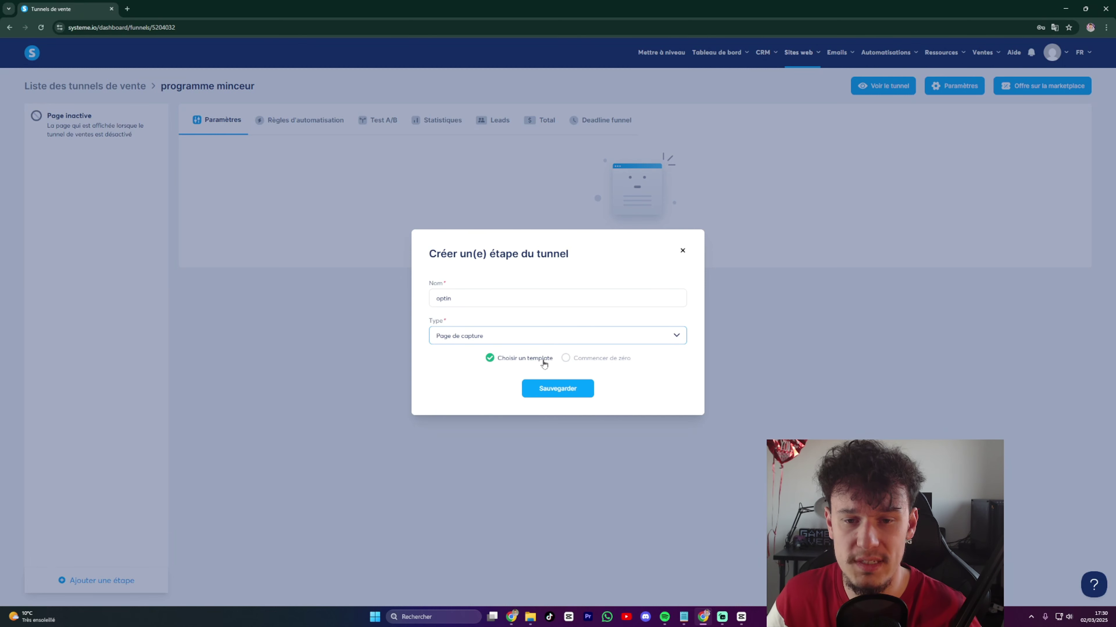
left_click(566, 359)
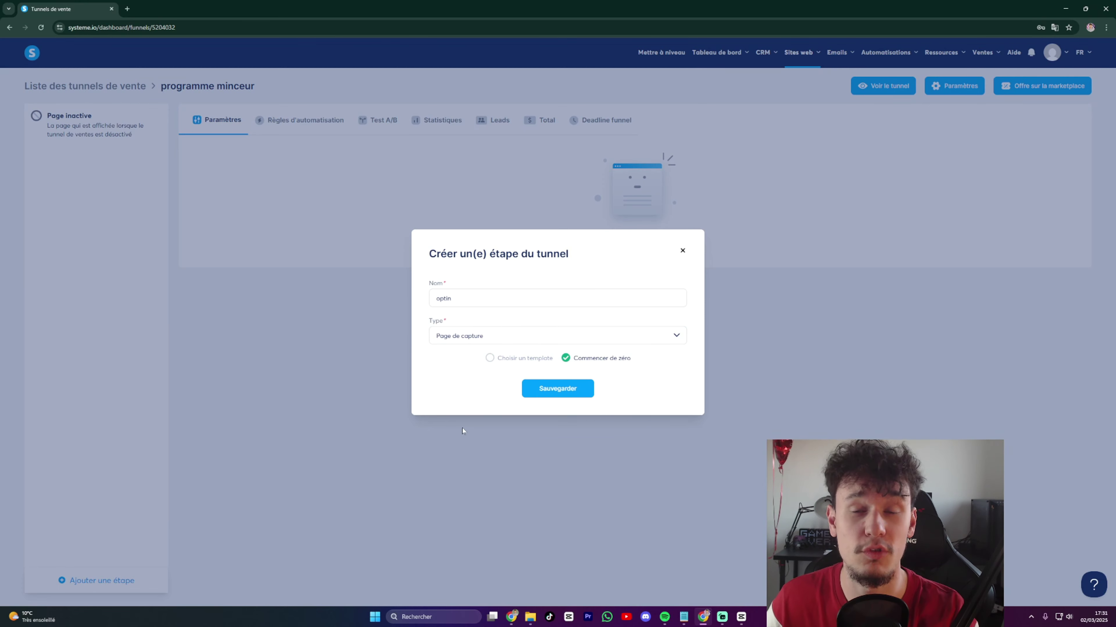
left_click(490, 358)
left_click(557, 389)
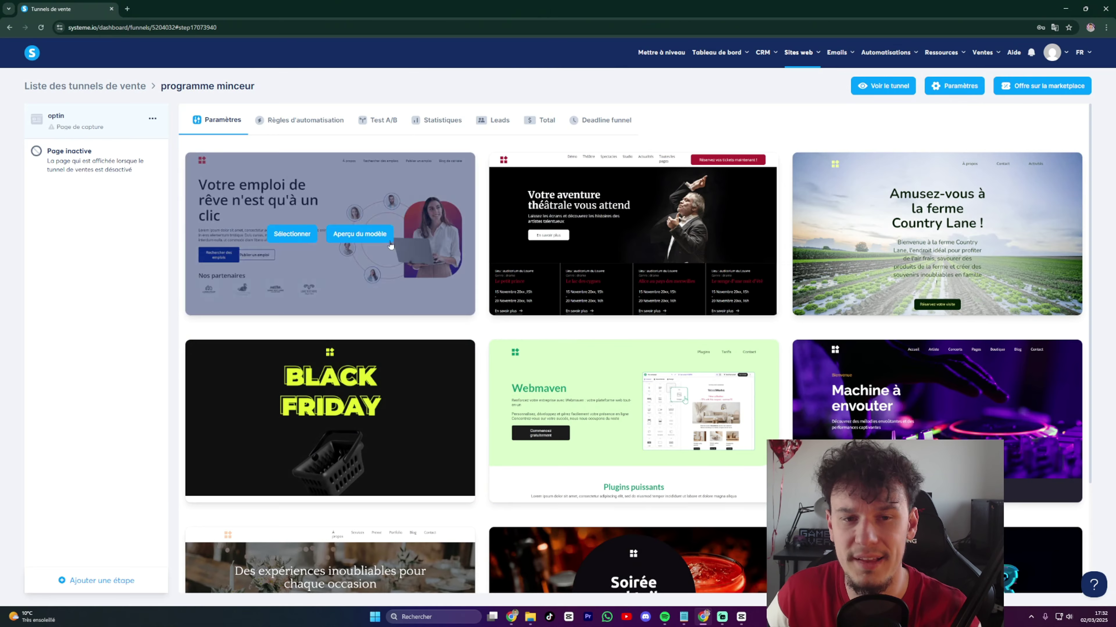
Browse the capture page templates and preview the "Bienvenue !" template with the floral shirt and jeans photo.
scroll(632, 282, "down", 3)
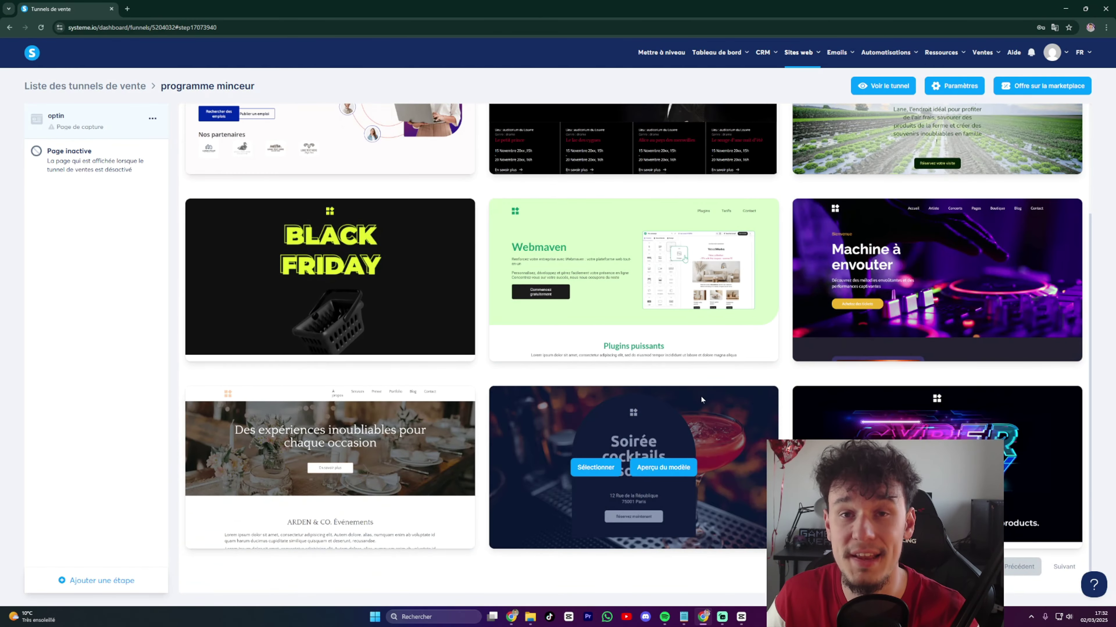
scroll(896, 395, "up", 3)
scroll(899, 398, "down", 3)
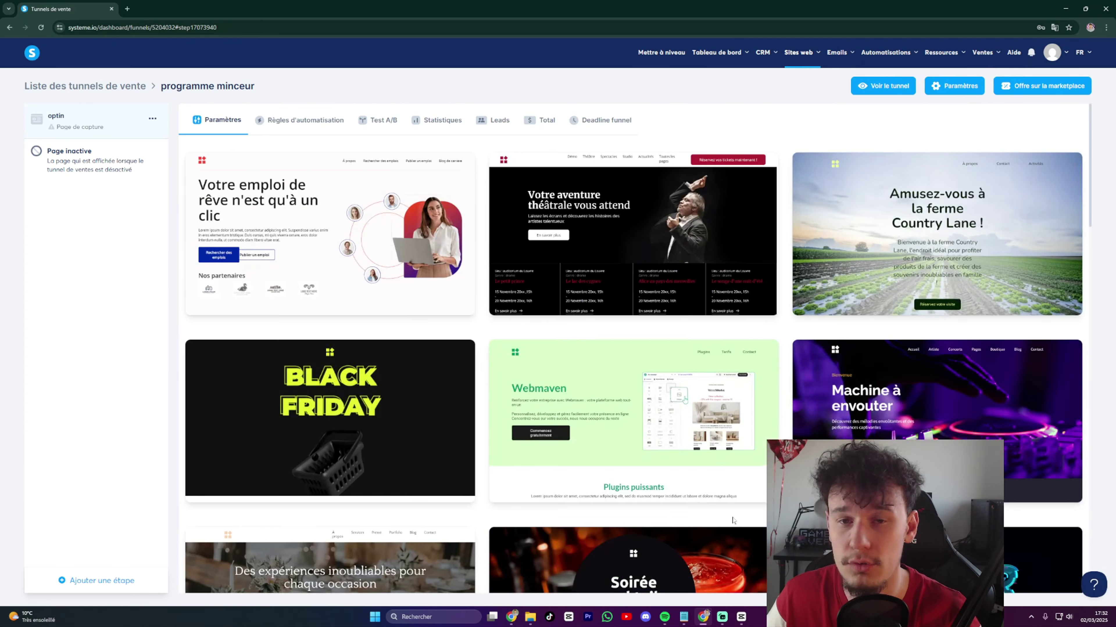
scroll(698, 365, "down", 15)
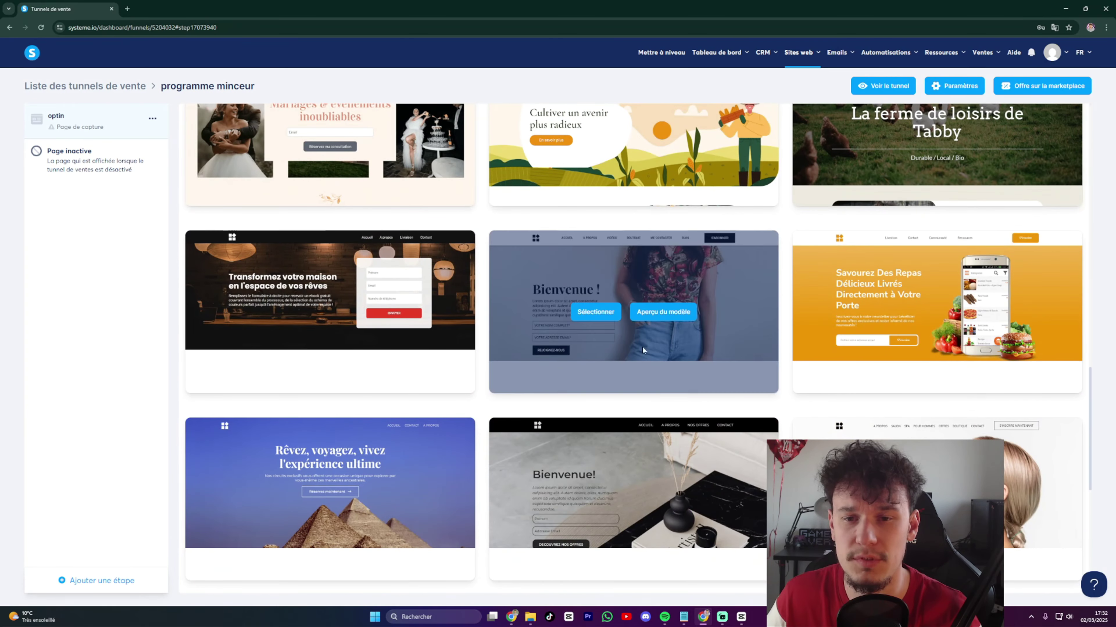
left_click(650, 312)
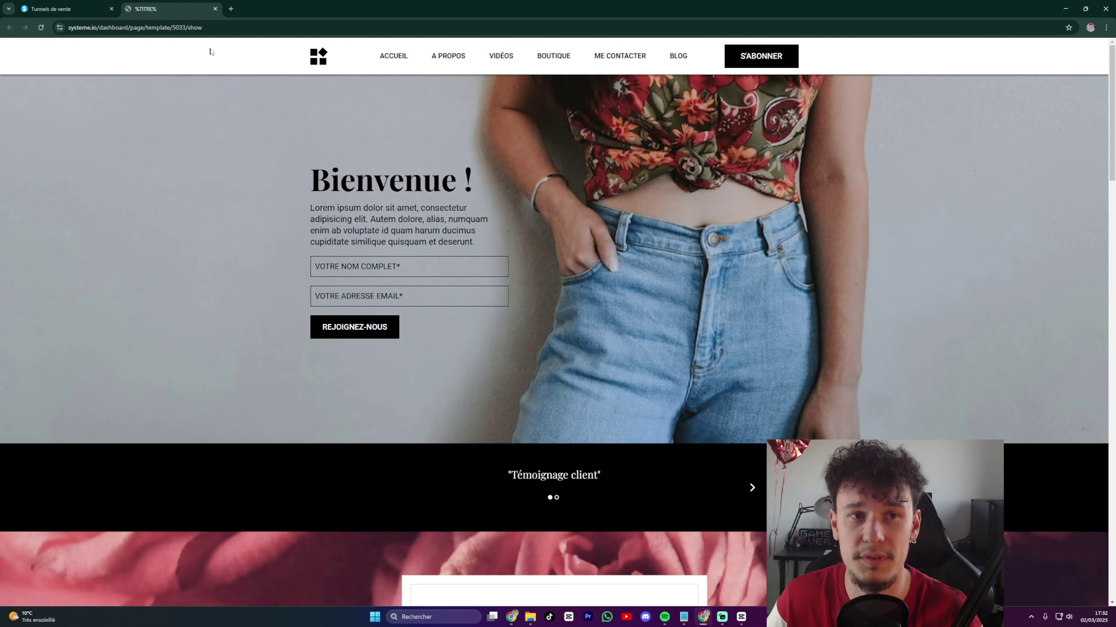
left_click(215, 8)
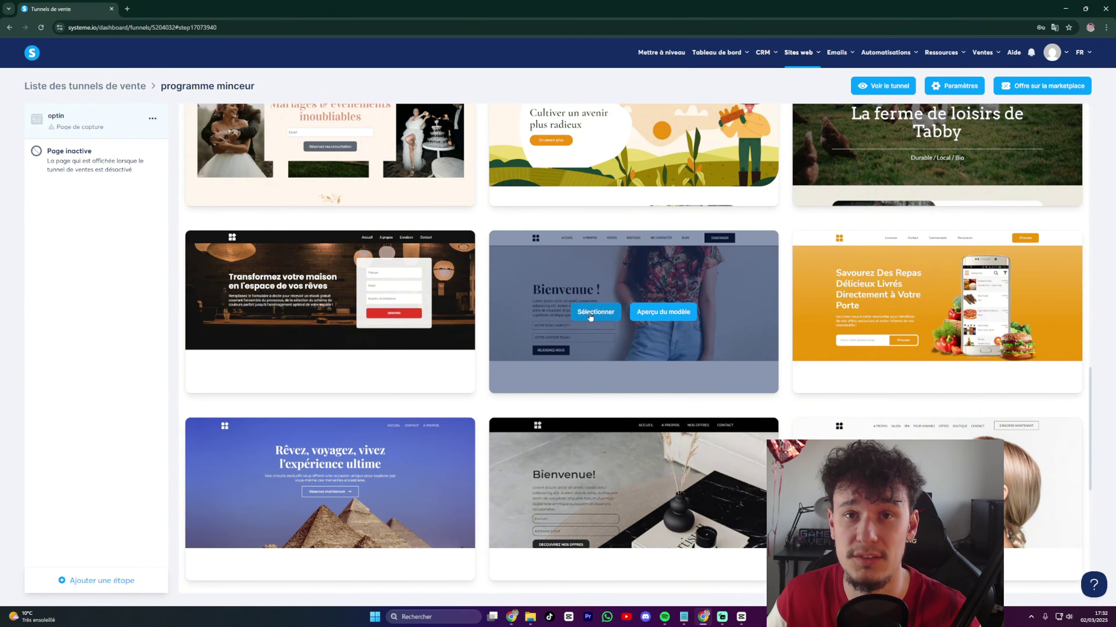
Apply the previewed "Bienvenue !" template to the optin step and view its page.
left_click(589, 313)
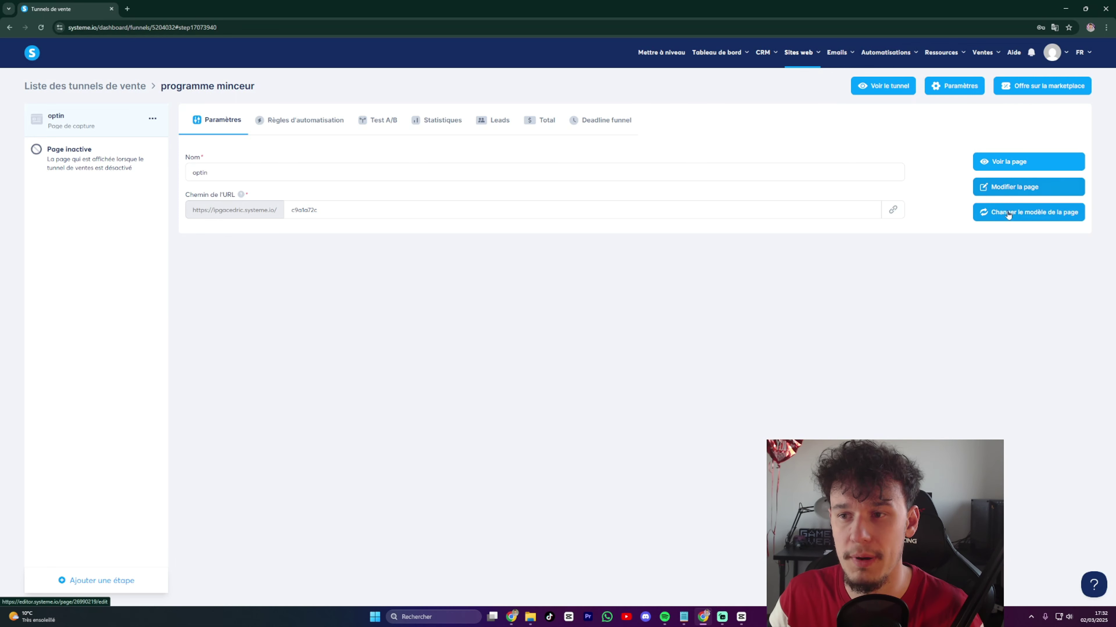
left_click(1020, 168)
key("ctrl+w")
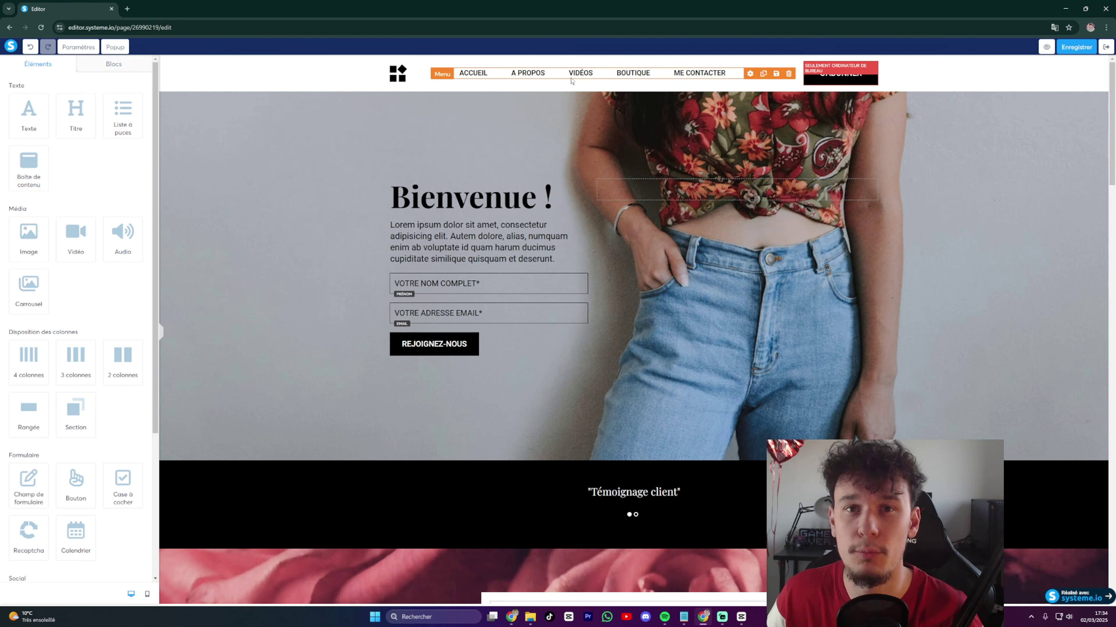
Move the navigation menu below the hero section, return it to the header, and show the hero section's settings.
left_click_drag(571, 79, 595, 489)
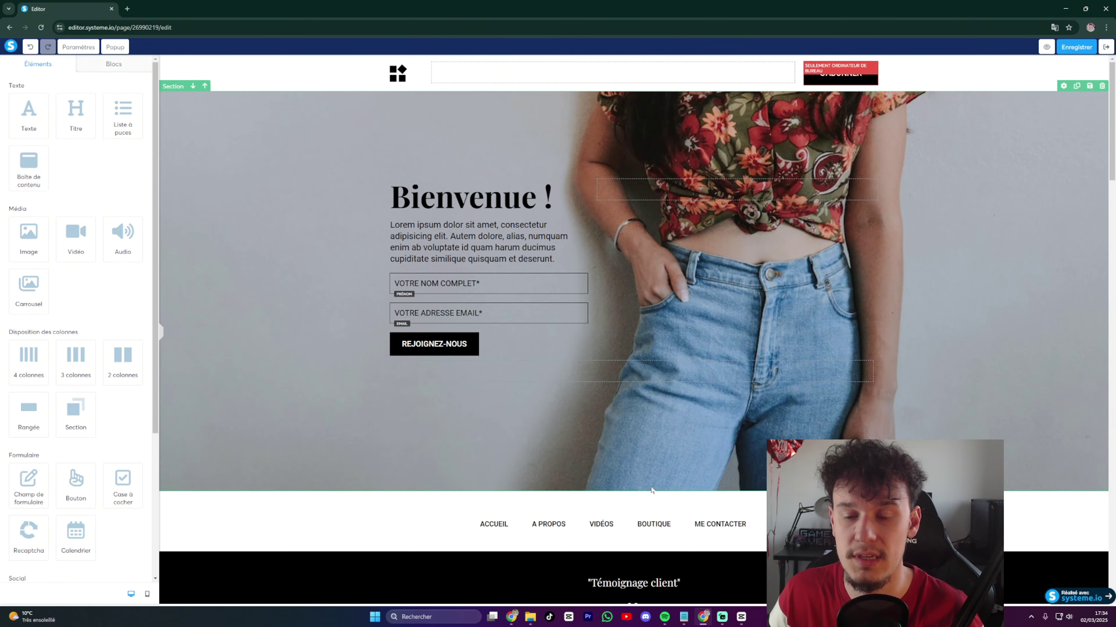
scroll(665, 514, "down", 3)
scroll(669, 431, "up", 2)
scroll(668, 419, "up", 1)
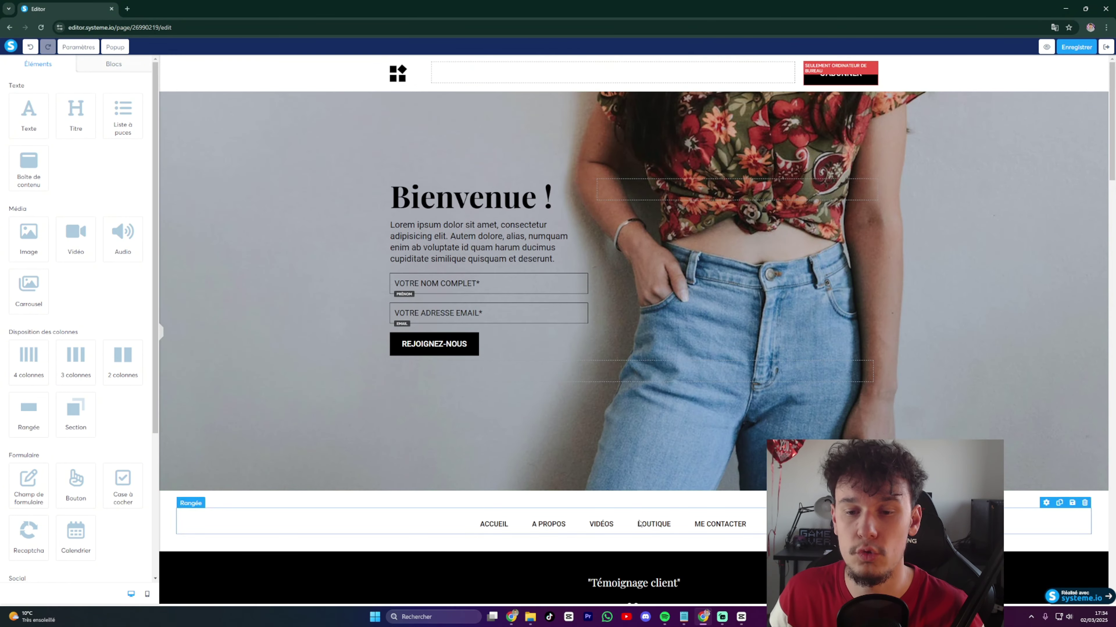
left_click_drag(639, 526, 614, 73)
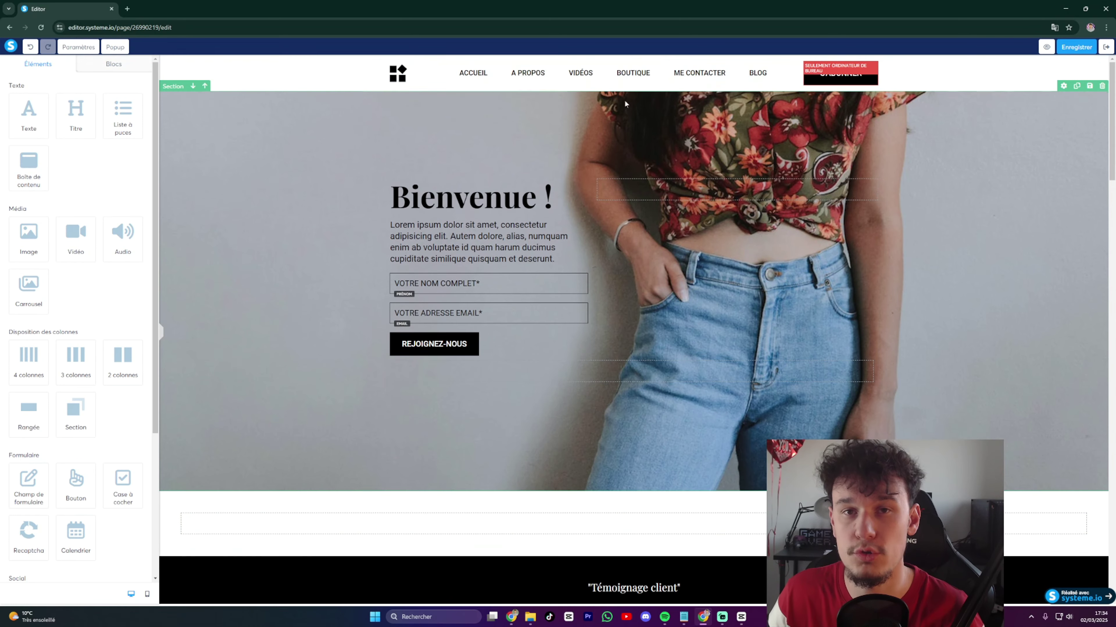
left_click(650, 325)
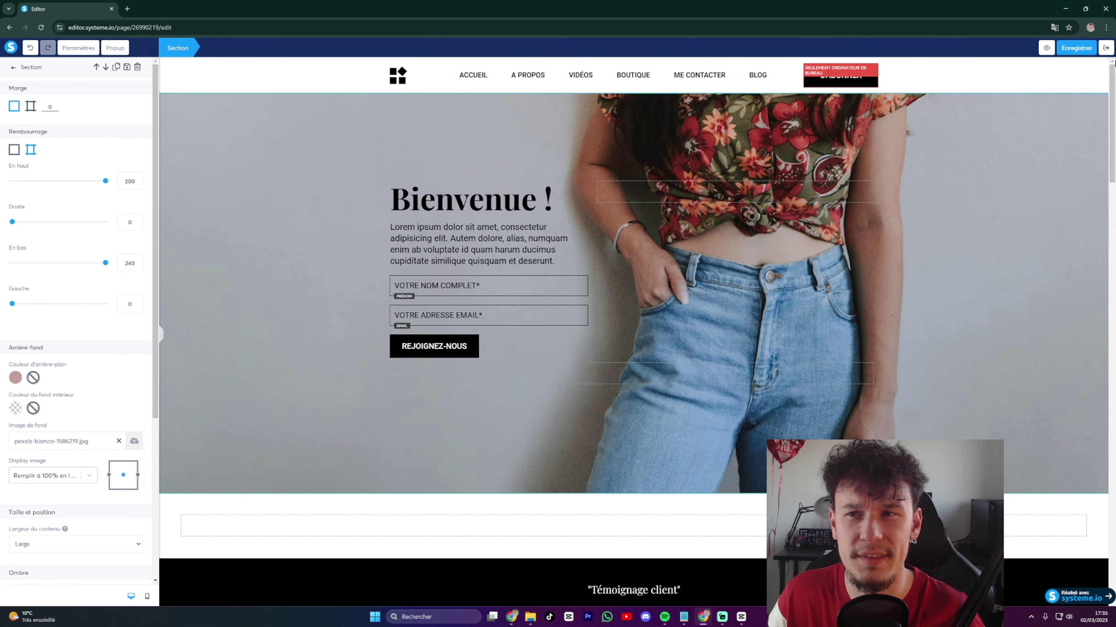
Leave the page editor without saving the changes to the optin page.
left_click(1106, 49)
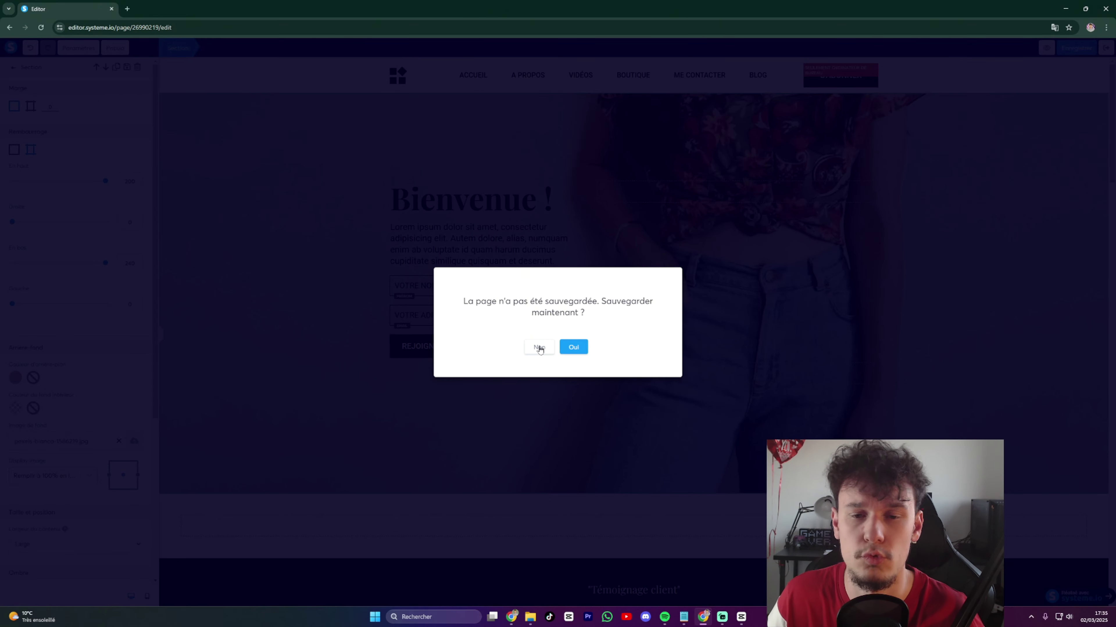
left_click(539, 347)
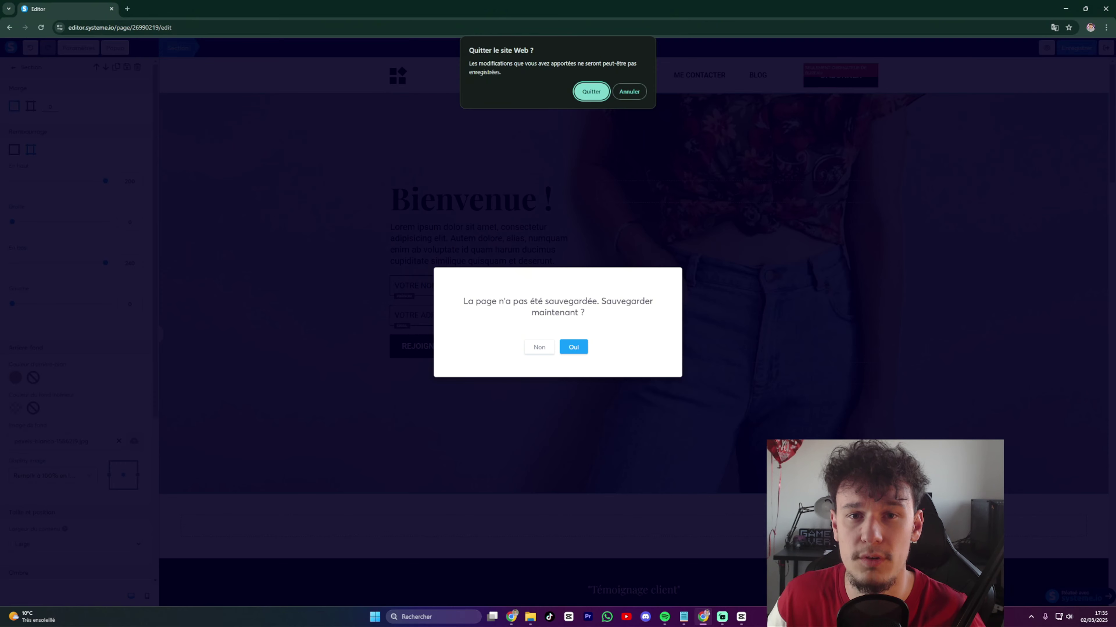
left_click(591, 92)
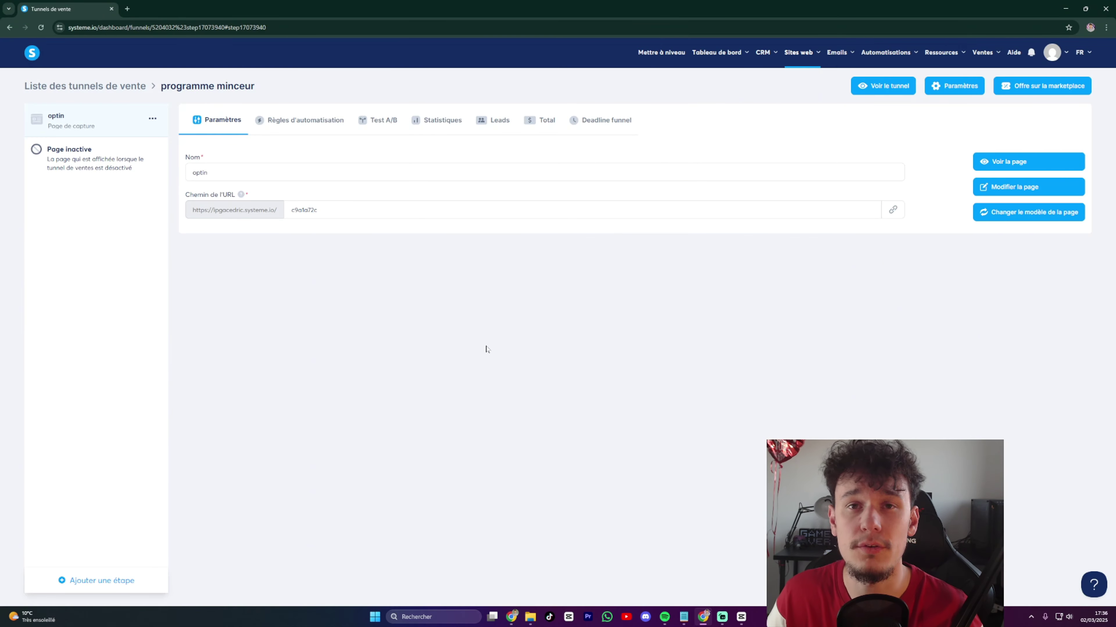
Add a second funnel step named "optin" with type "Page de capture", set to start from scratch, and save it.
left_click(93, 581)
left_click(438, 299)
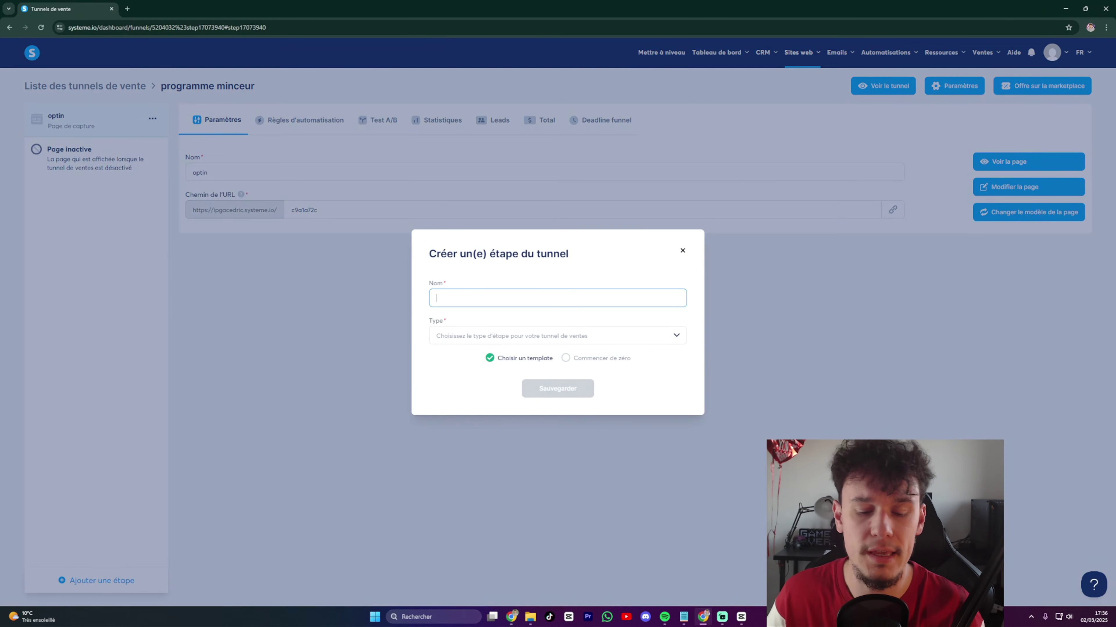
type("optin")
left_click(501, 336)
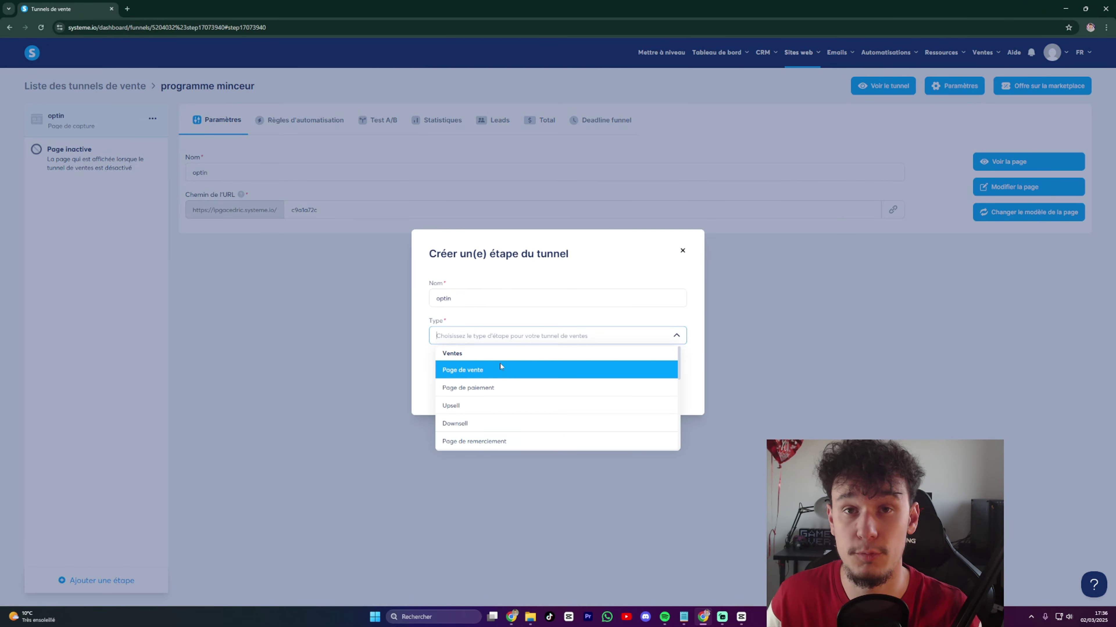
scroll(500, 365, "down", 1)
scroll(496, 389, "up", 3)
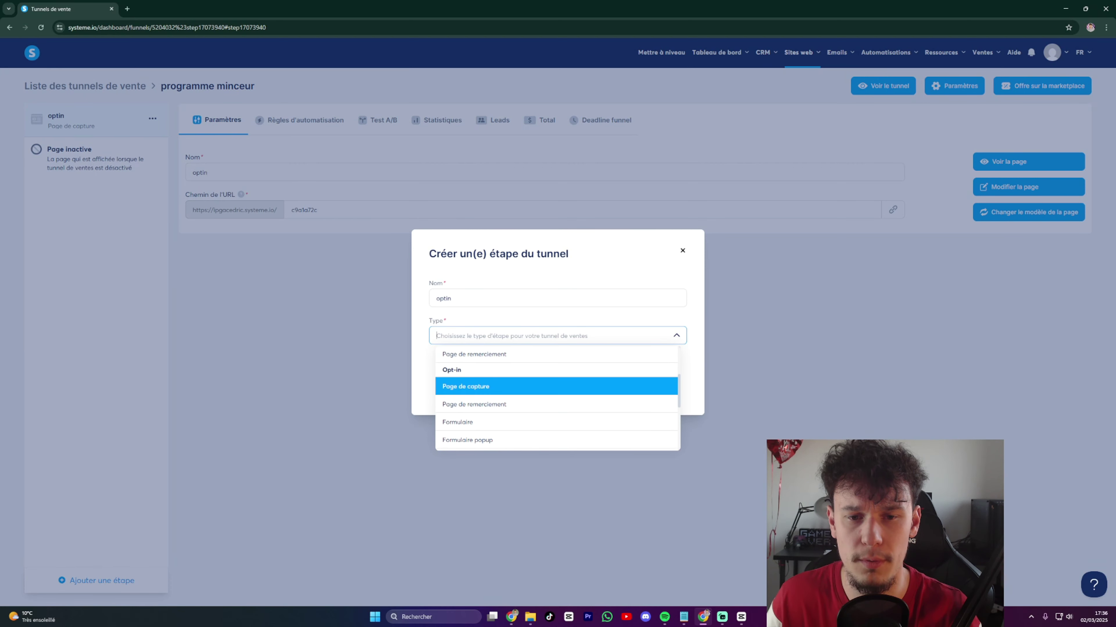
left_click(496, 387)
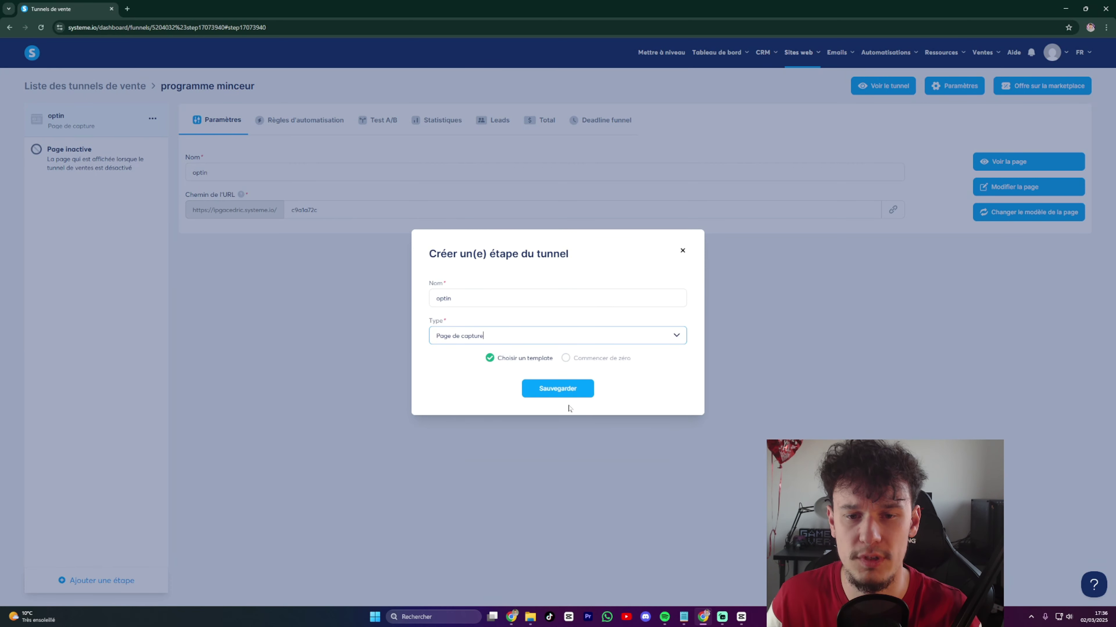
left_click(566, 358)
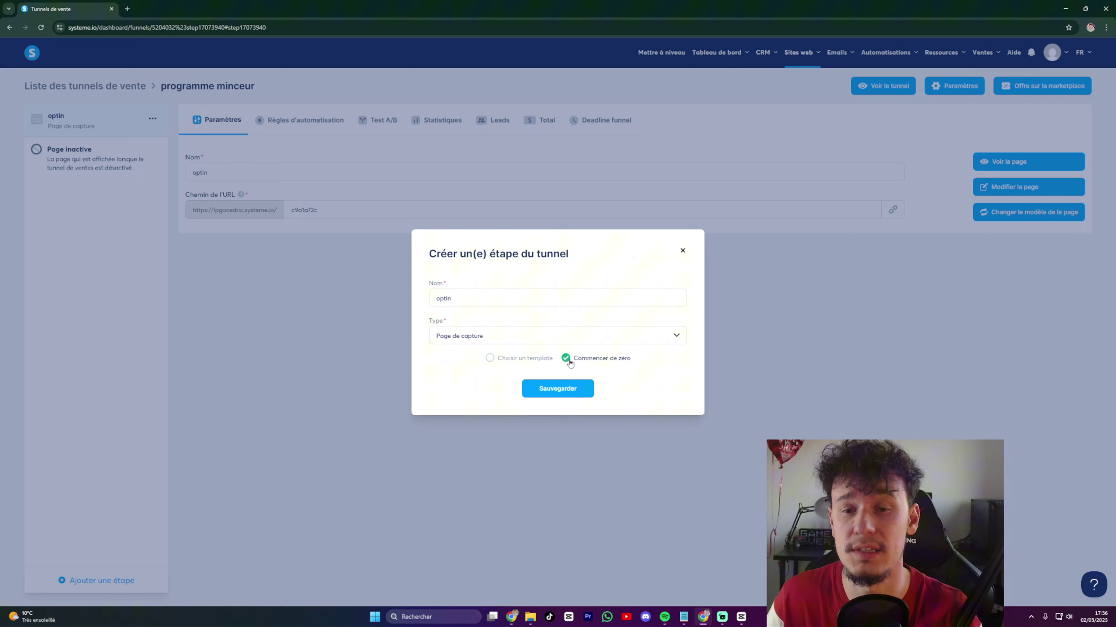
left_click(557, 388)
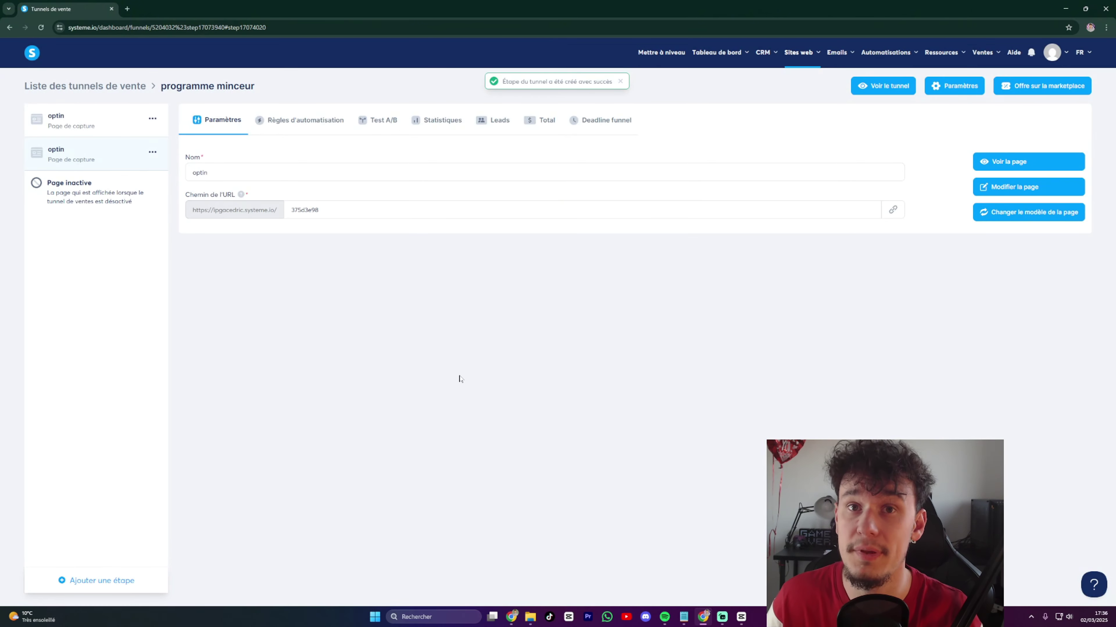
View the second optin step's page and open that page for editing.
left_click(994, 163)
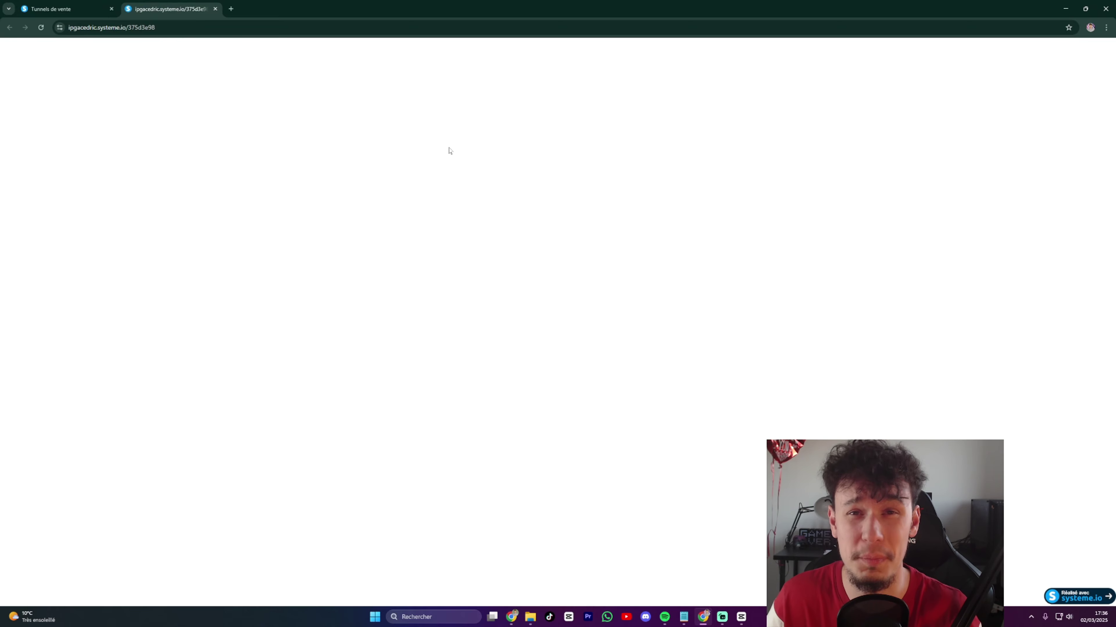
left_click(215, 9)
left_click(1023, 193)
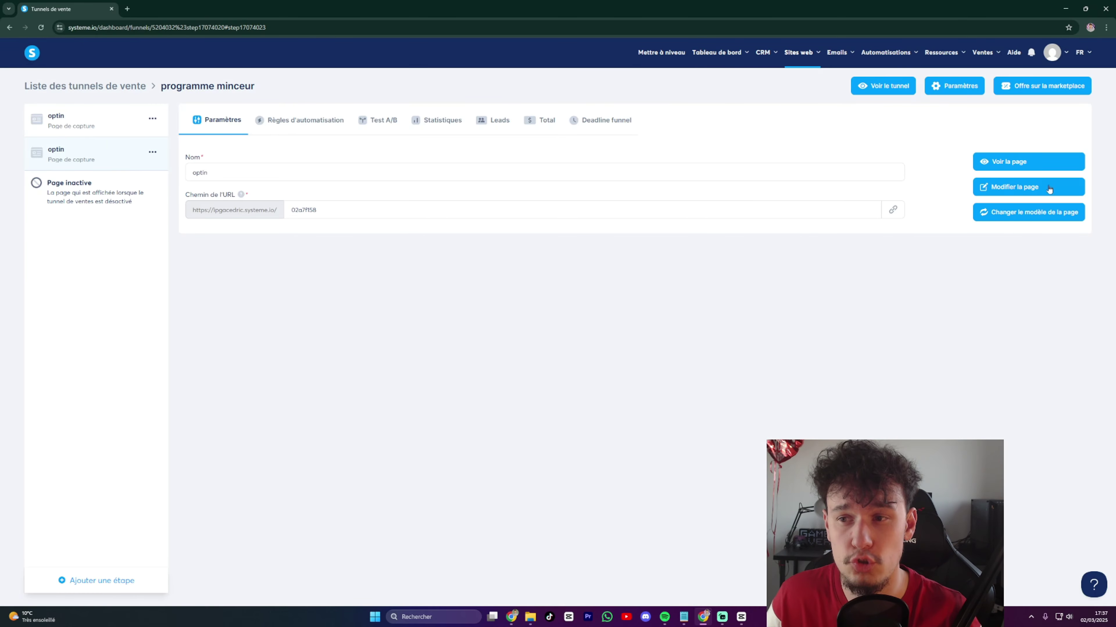
Change the second optin step's page template, accepting the loss of its modifications, to bring up the template gallery.
left_click(1024, 213)
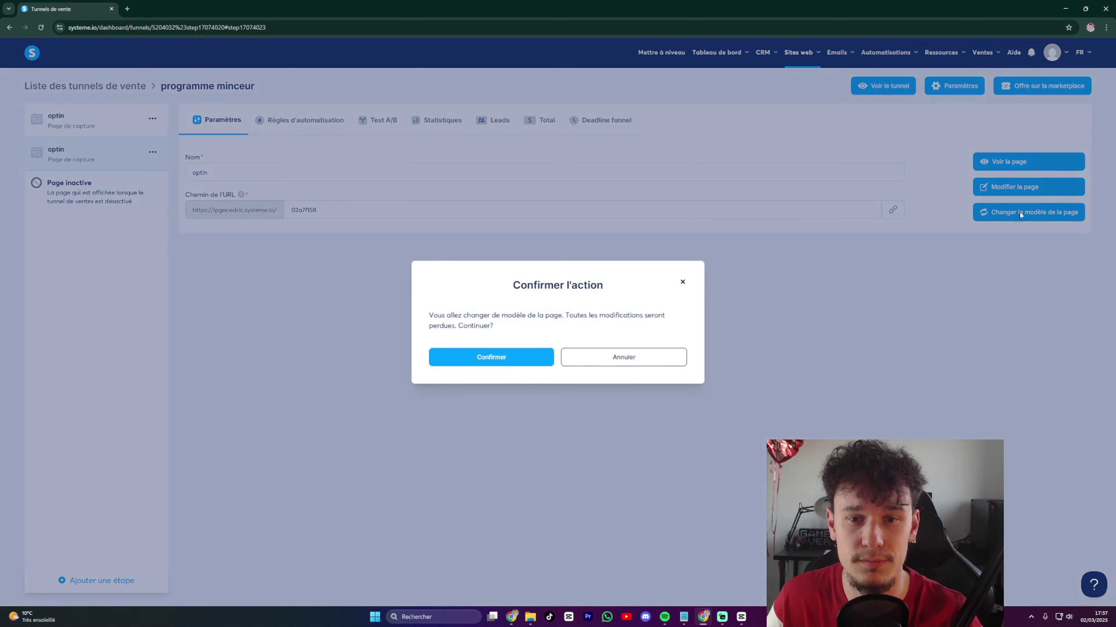
left_click(492, 359)
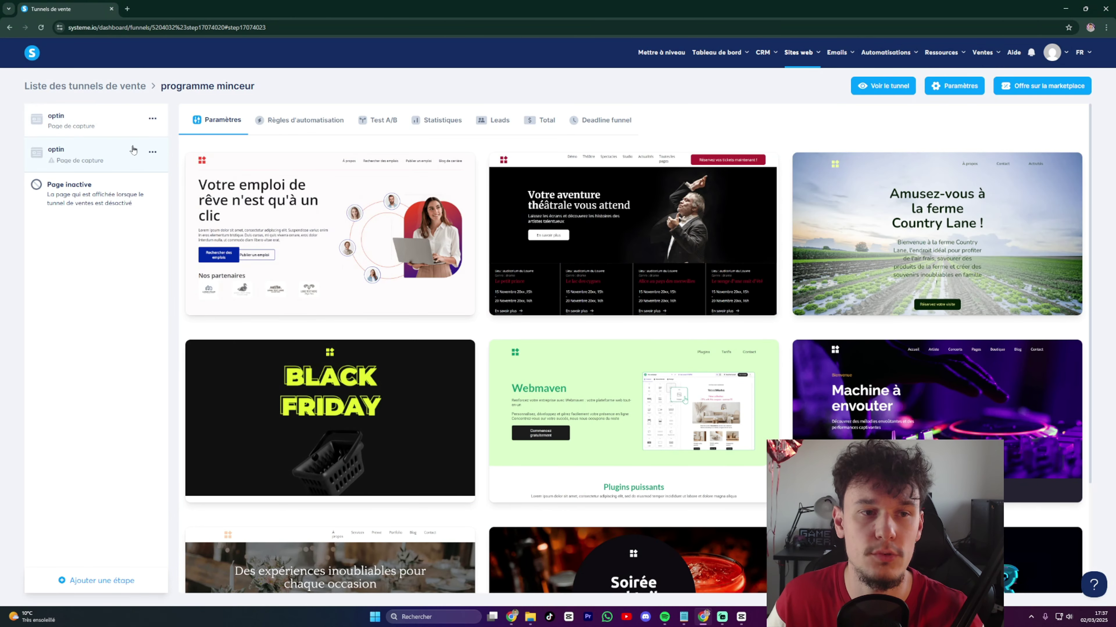
Delete the second "optin" step from the "programme minceur" funnel and confirm the deletion.
left_click(152, 152)
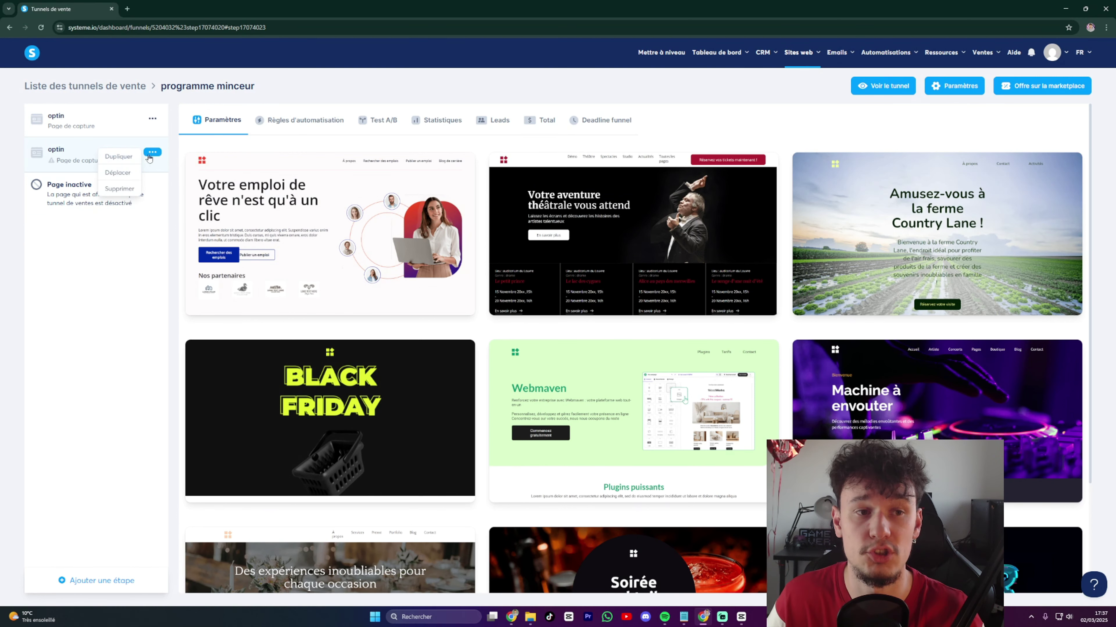
left_click(119, 189)
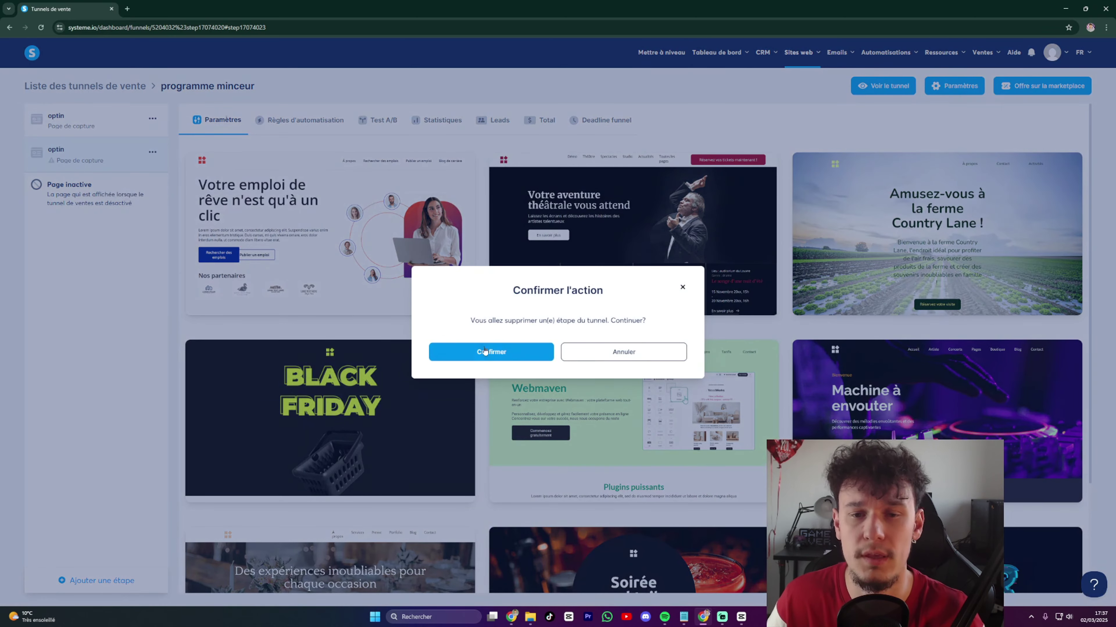
left_click(438, 347)
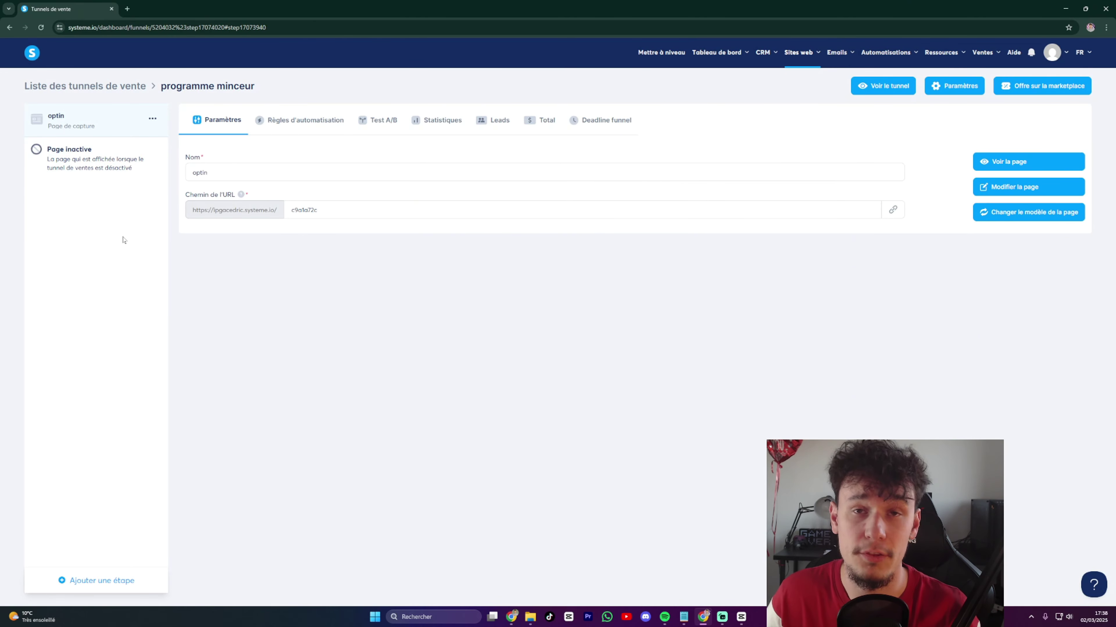
Duplicate the remaining "optin" step and try reordering the original and its copy in the step list.
left_click(153, 118)
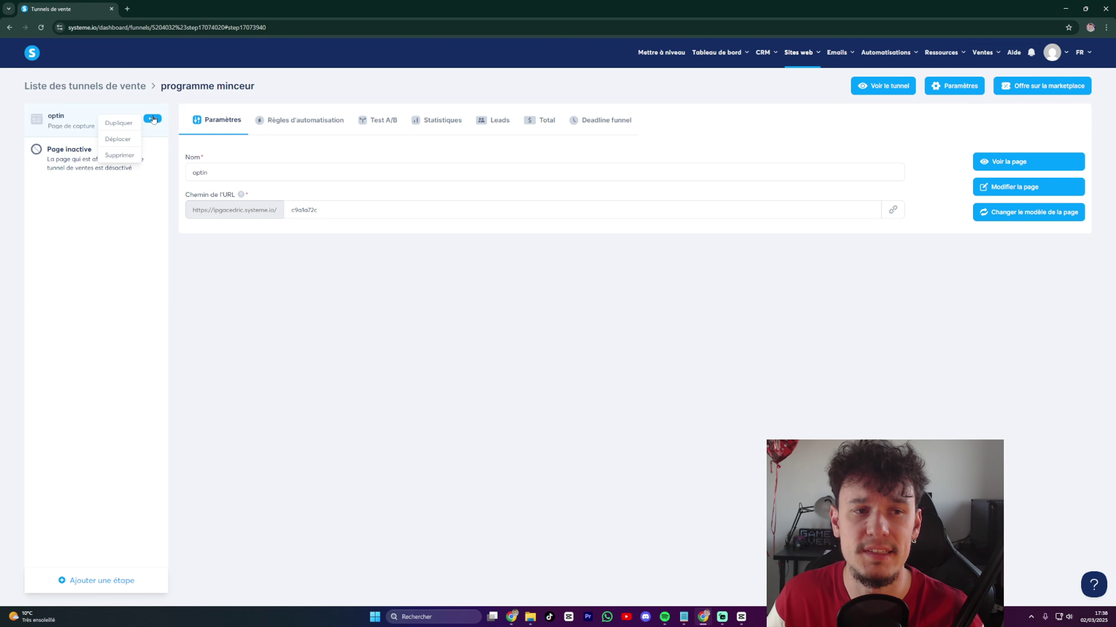
left_click(118, 123)
left_click(491, 352)
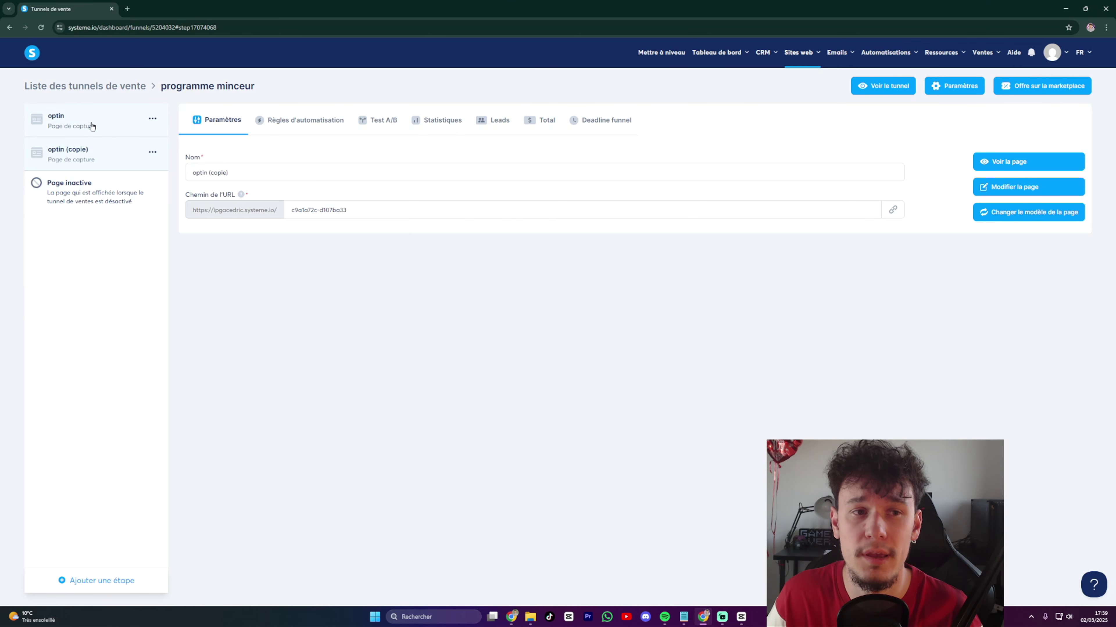
left_click_drag(92, 127, 92, 149)
left_click_drag(98, 119, 98, 153)
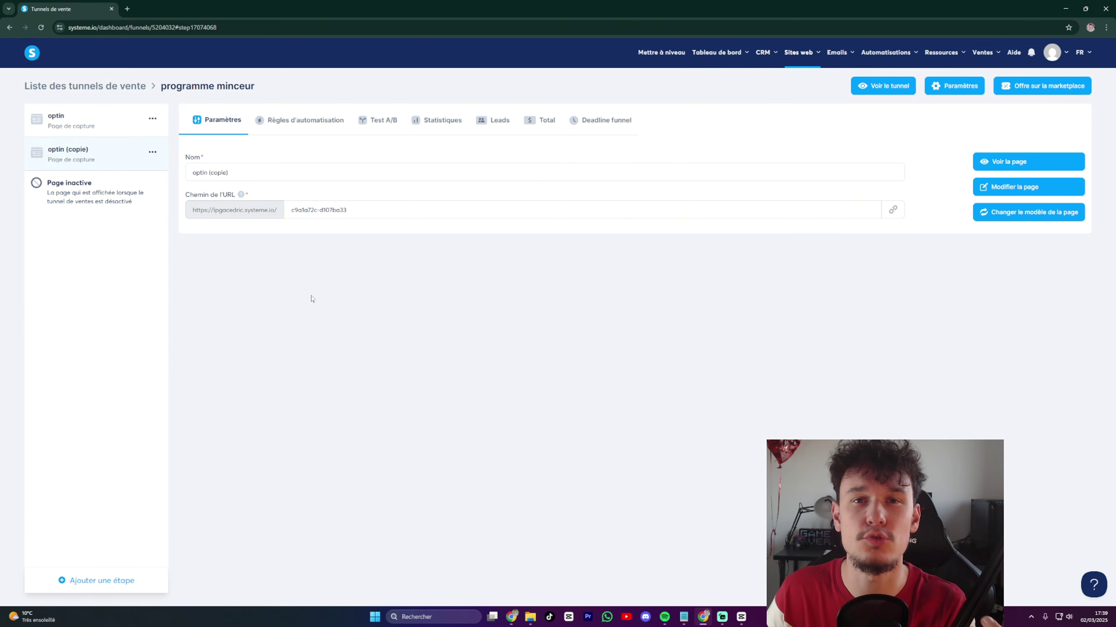
Move the "optin (copie)" step to the funnel "programme minceur (copy)" and save.
left_click(149, 156)
left_click(119, 173)
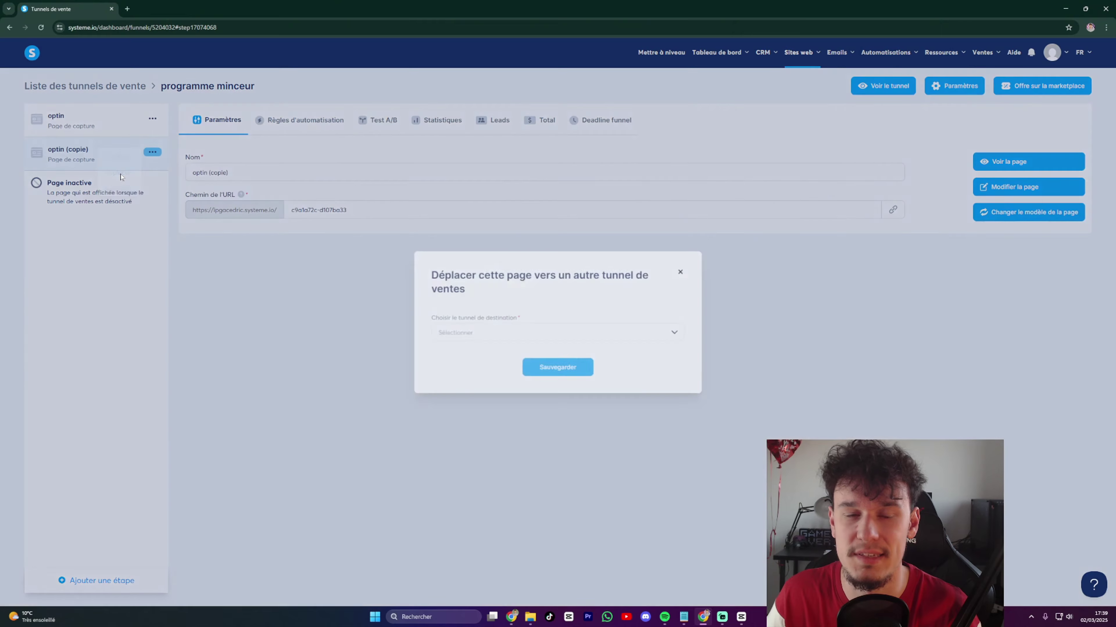
left_click(473, 334)
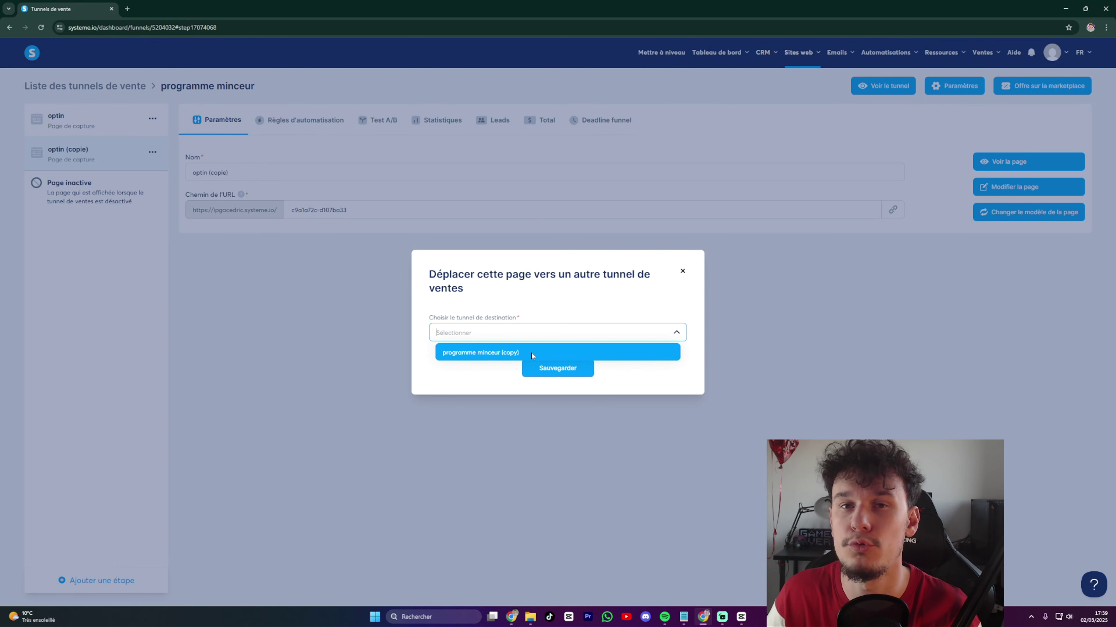
left_click(484, 352)
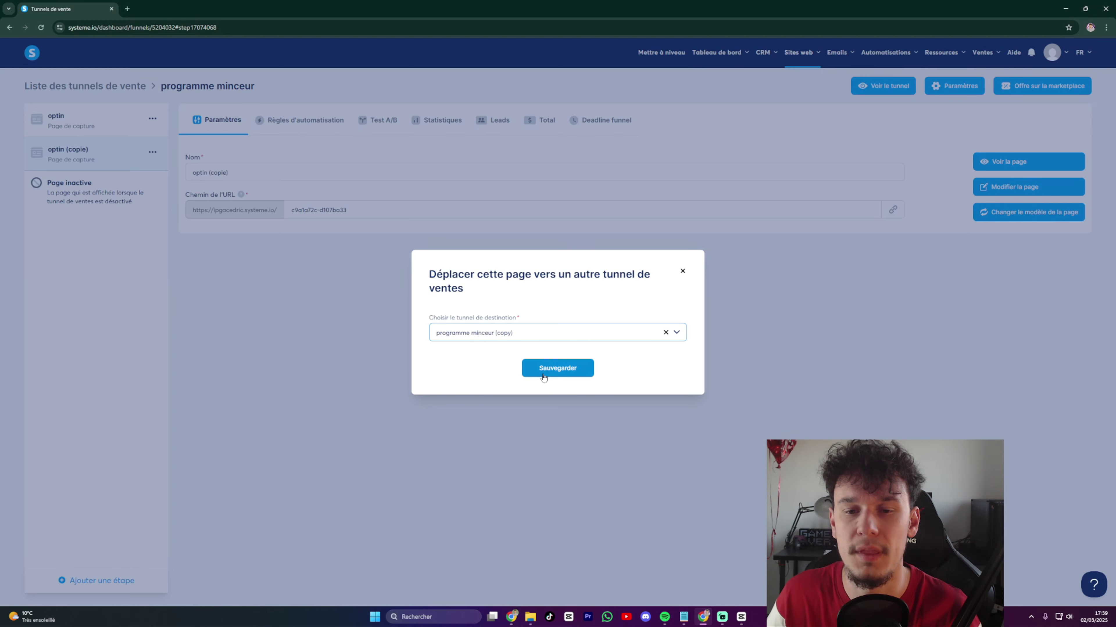
left_click(555, 368)
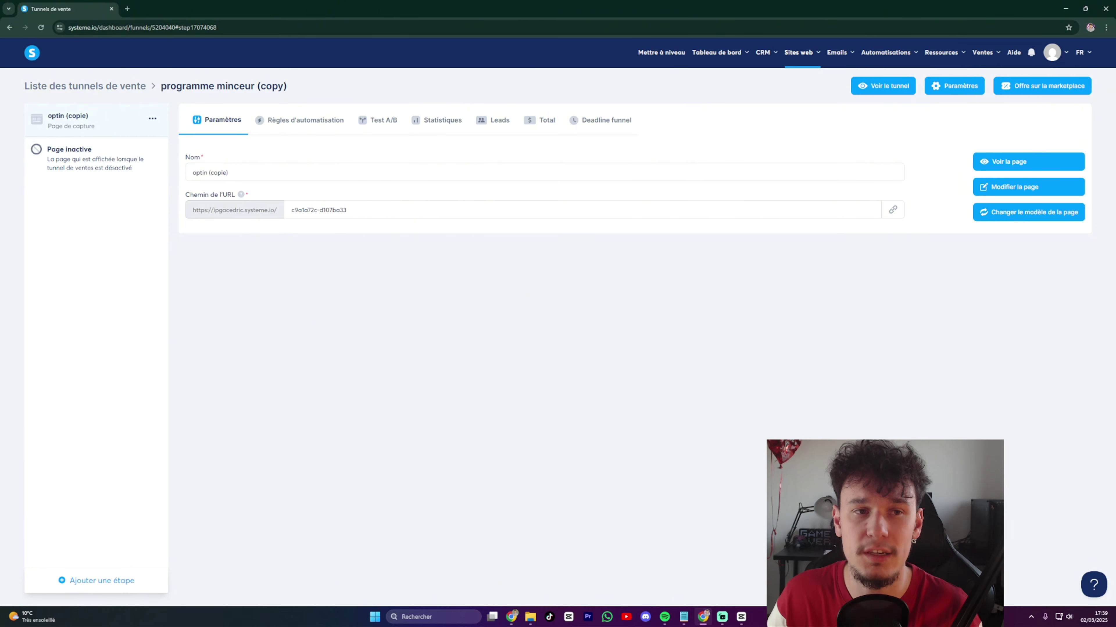
Check the destination funnel's name, then open the original "programme minceur" funnel from the funnel list to review its steps.
left_click_drag(163, 86, 288, 87)
left_click(290, 87)
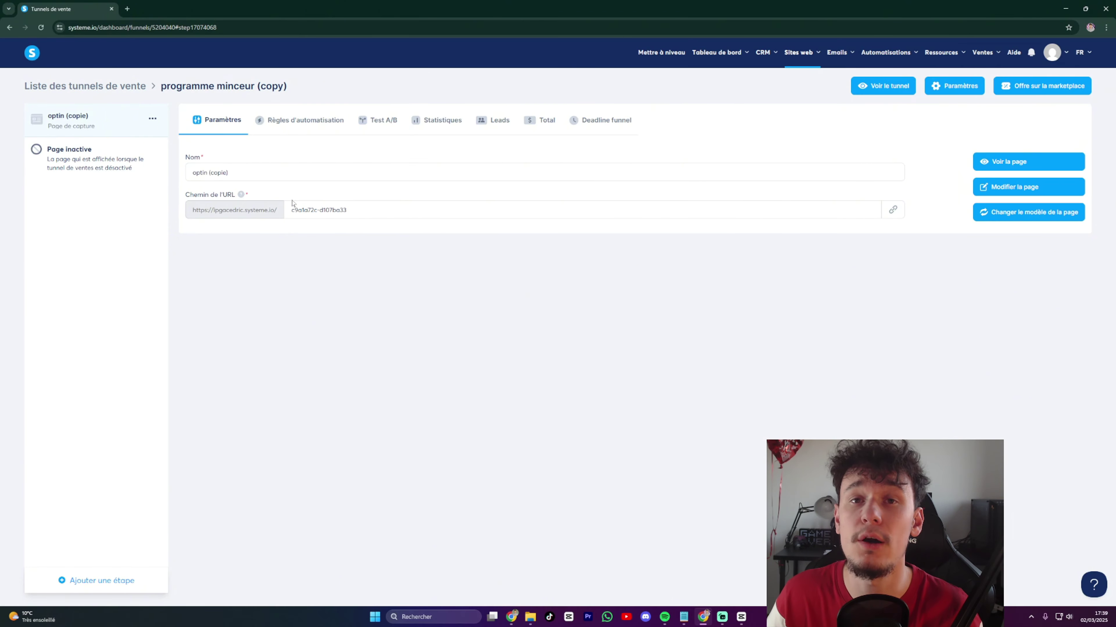
left_click(97, 88)
left_click(70, 163)
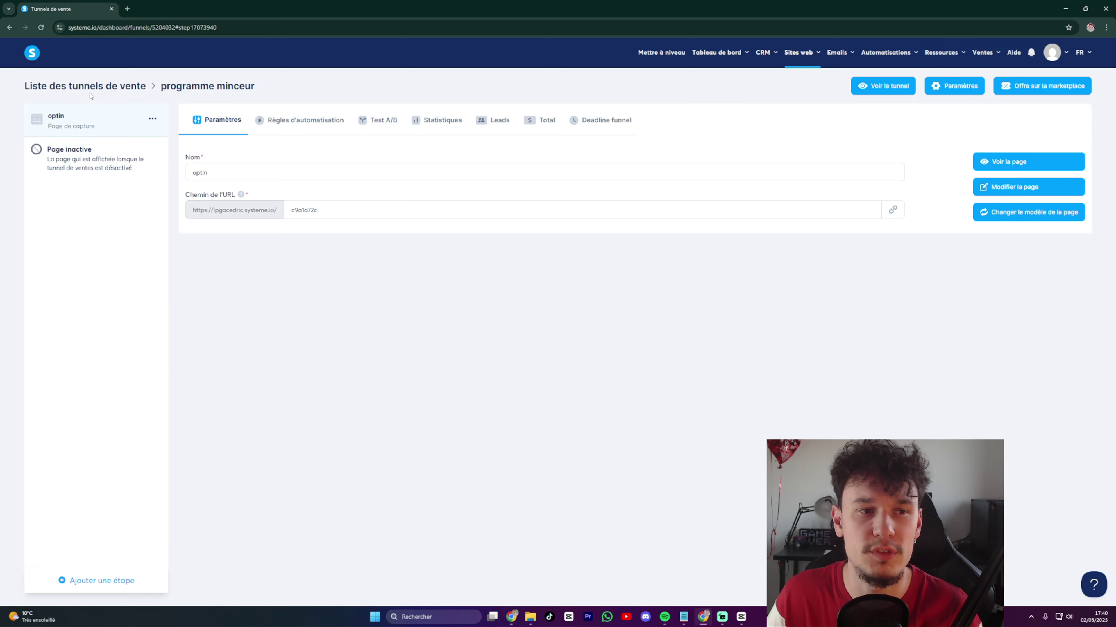
Move the "optin (copie)" step from "programme minceur (copy)" back to the "programme minceur" funnel and save.
left_click(81, 87)
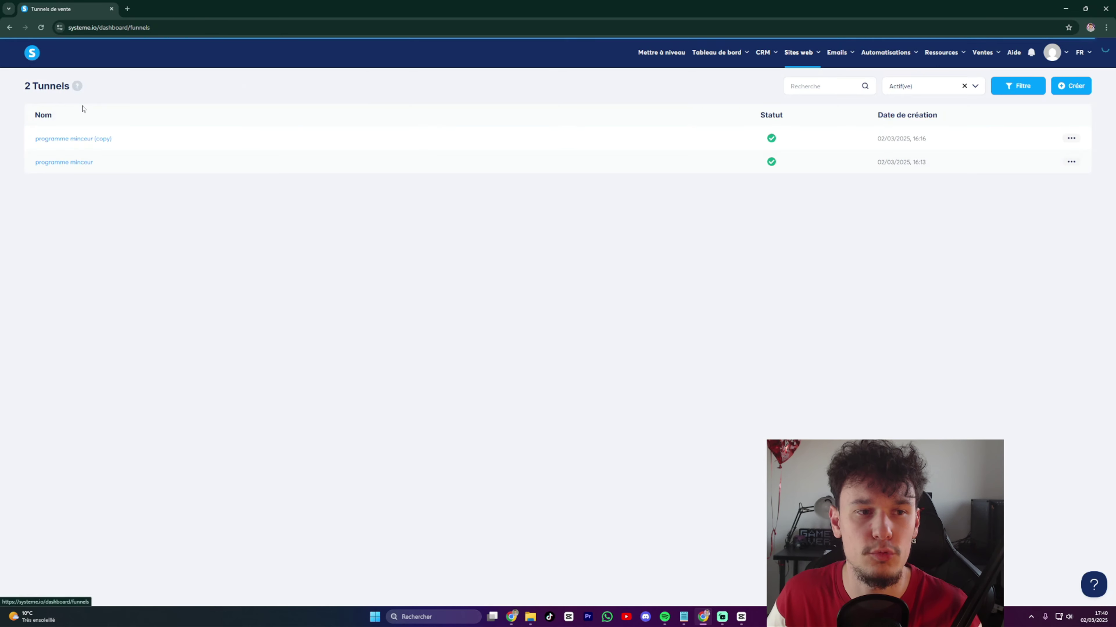
left_click(84, 139)
left_click(152, 118)
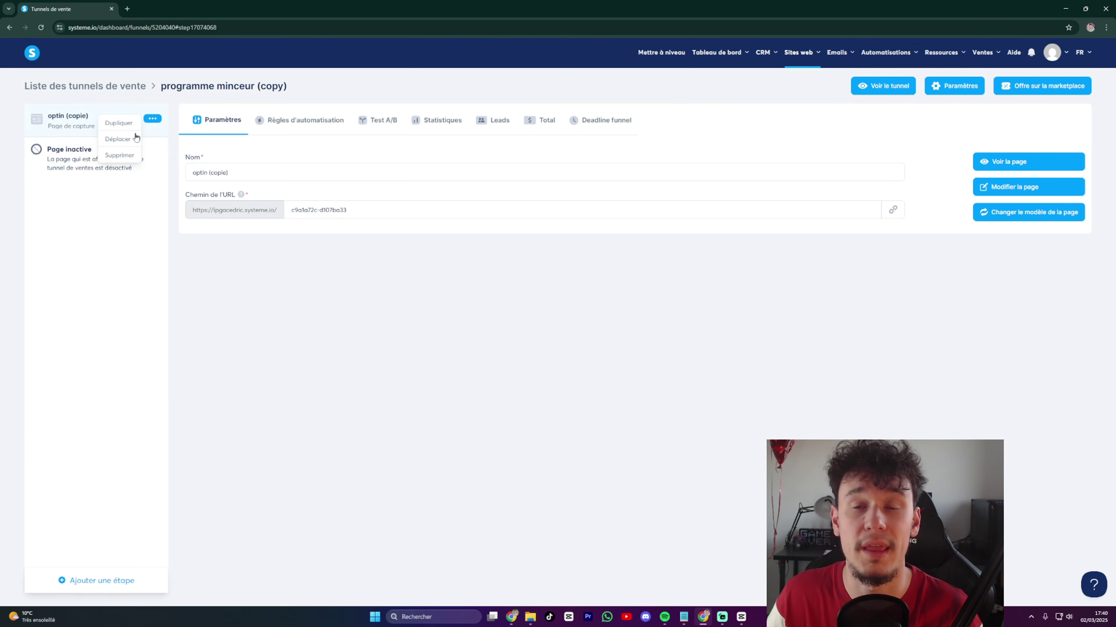
left_click(119, 141)
left_click(477, 334)
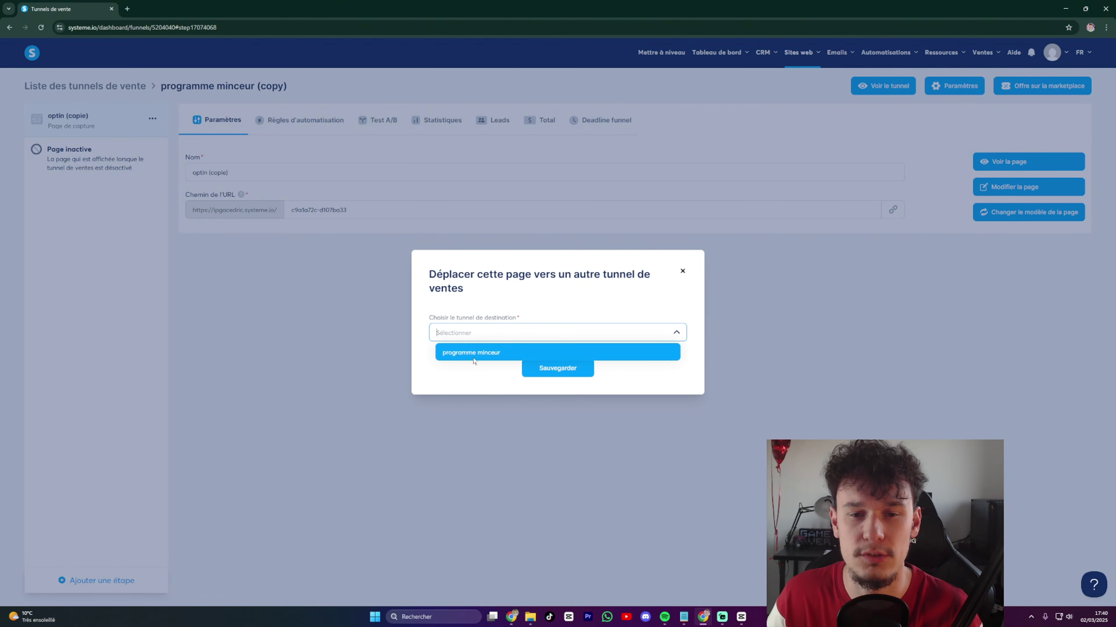
left_click(474, 356)
left_click(559, 369)
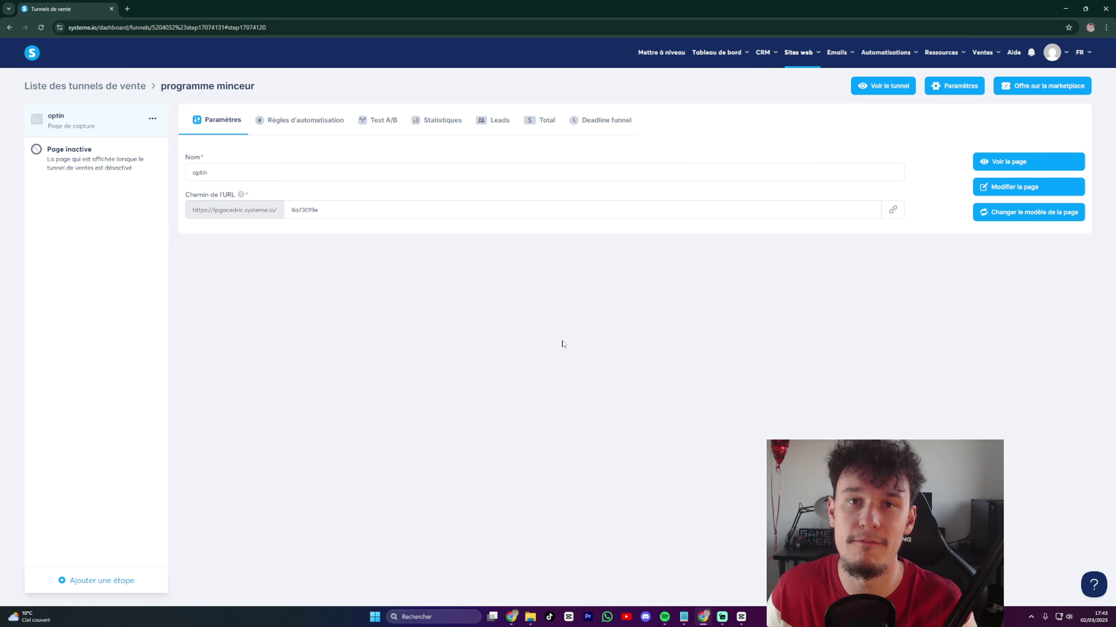
Add a funnel step named "page de téléchargement" with type "Page d'information", set to start from scratch, and save it.
left_click(114, 582)
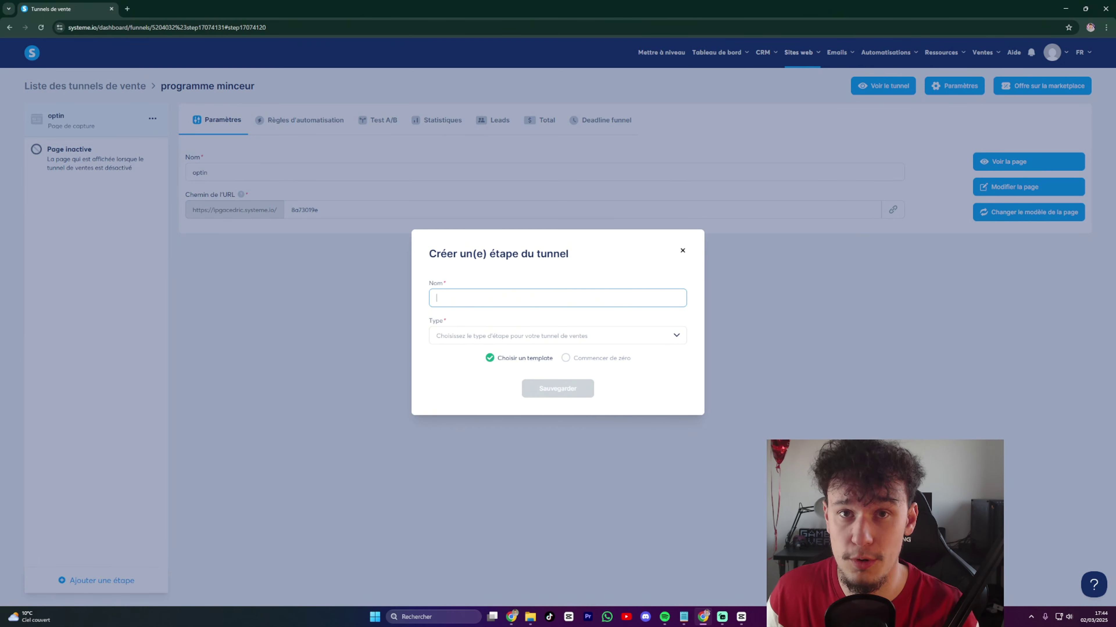
type("page de téléchargement")
left_click(558, 336)
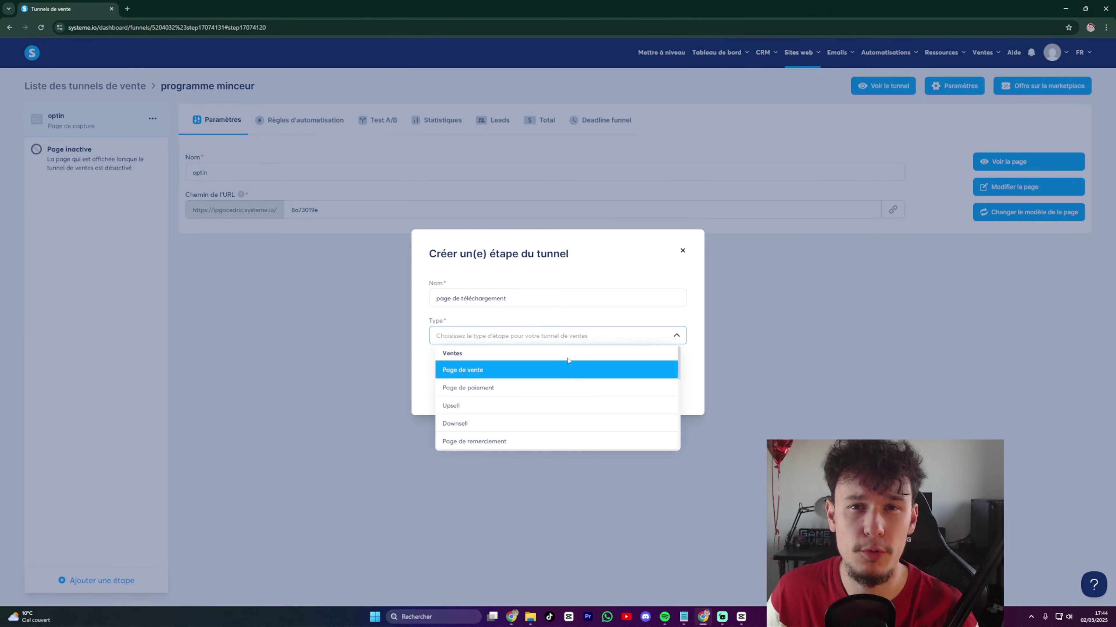
scroll(545, 395, "down", 5)
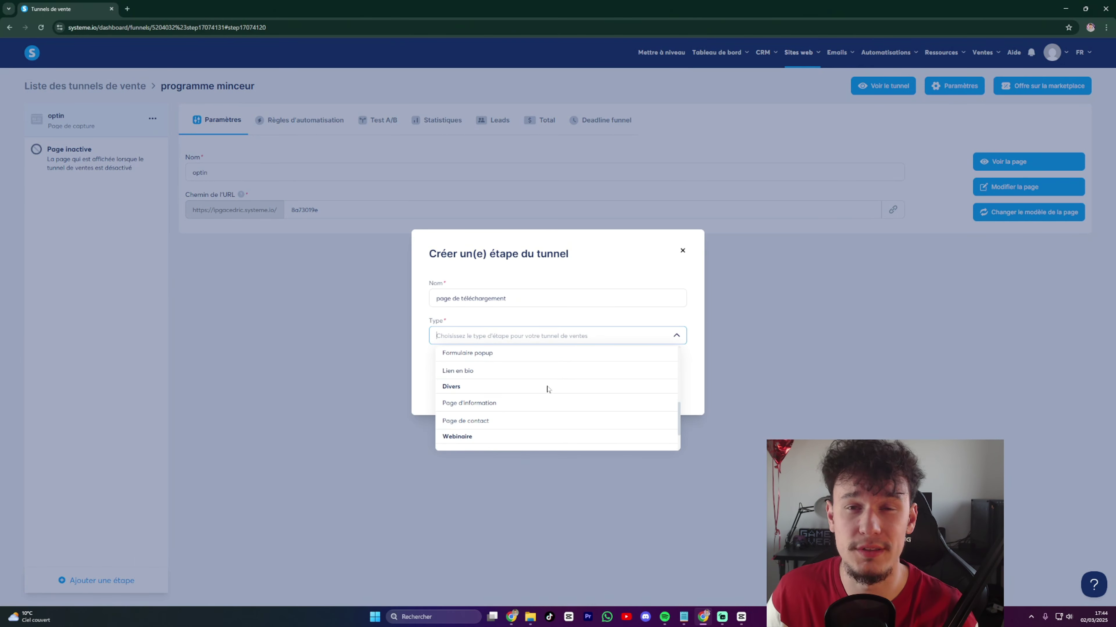
scroll(546, 389, "down", 1)
left_click(582, 360)
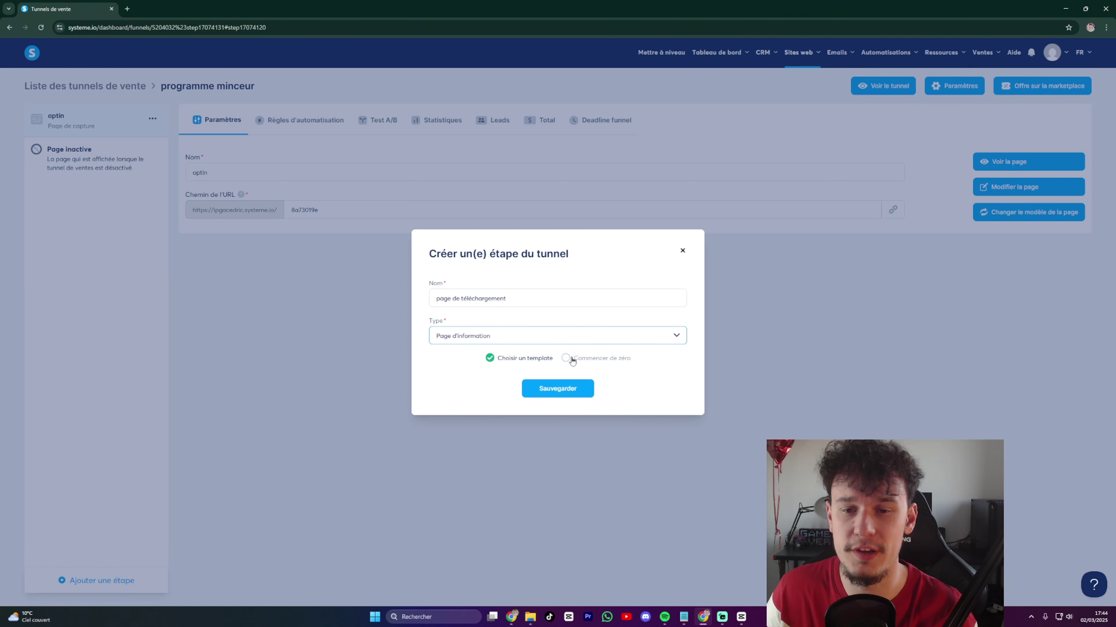
left_click(571, 361)
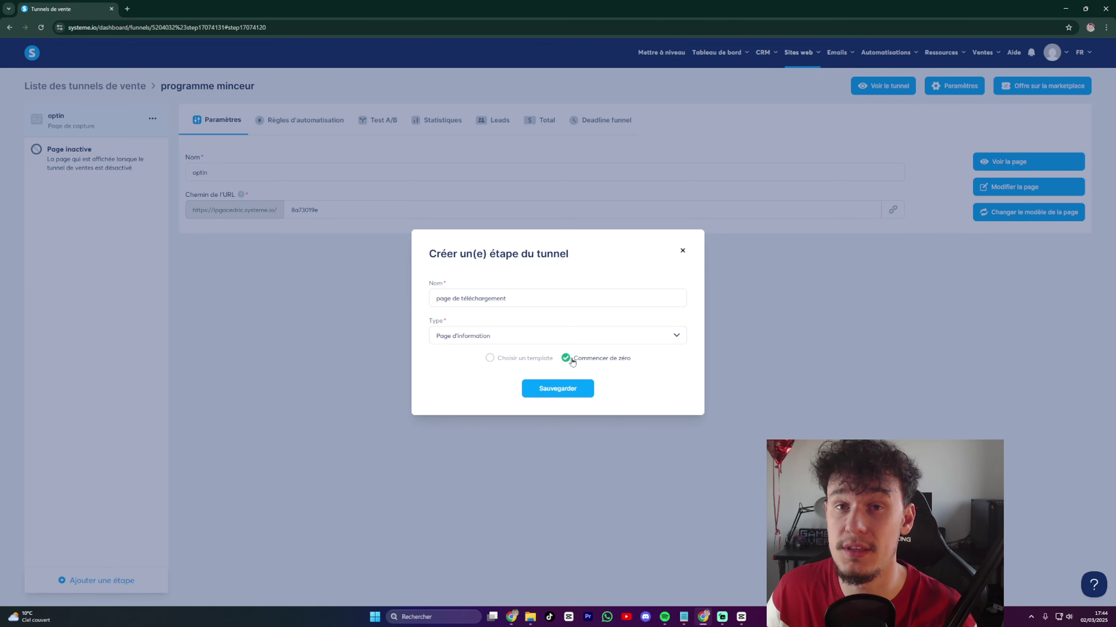
left_click(552, 389)
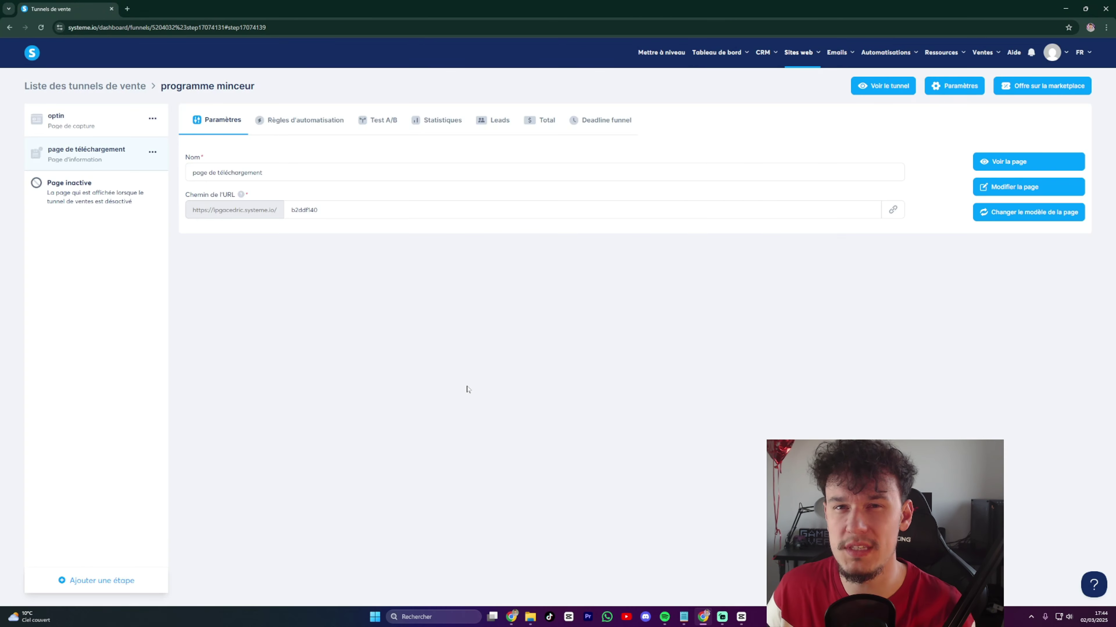
Add a funnel step named "page de vente" with type "Page de vente", set to start from scratch, and save it.
left_click(97, 581)
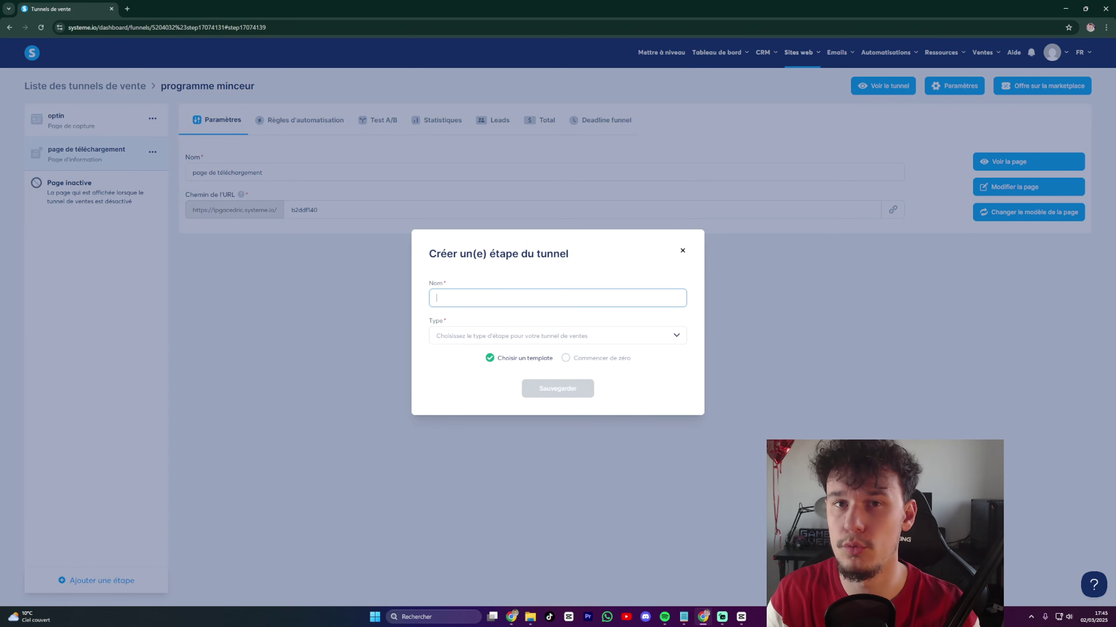
type("page de vente")
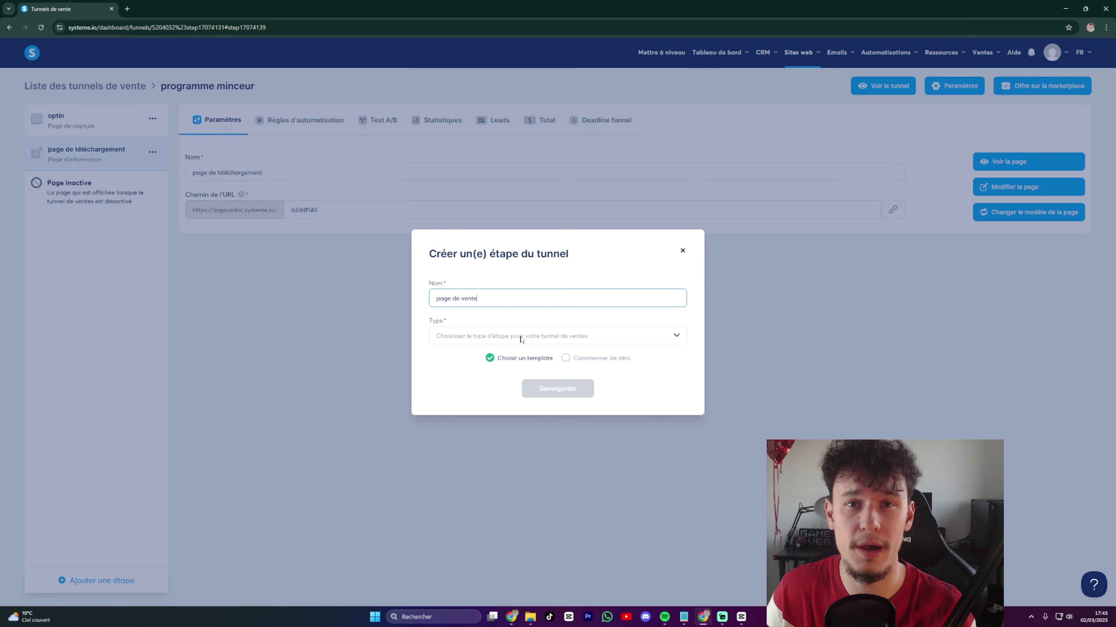
left_click(520, 340)
left_click(566, 364)
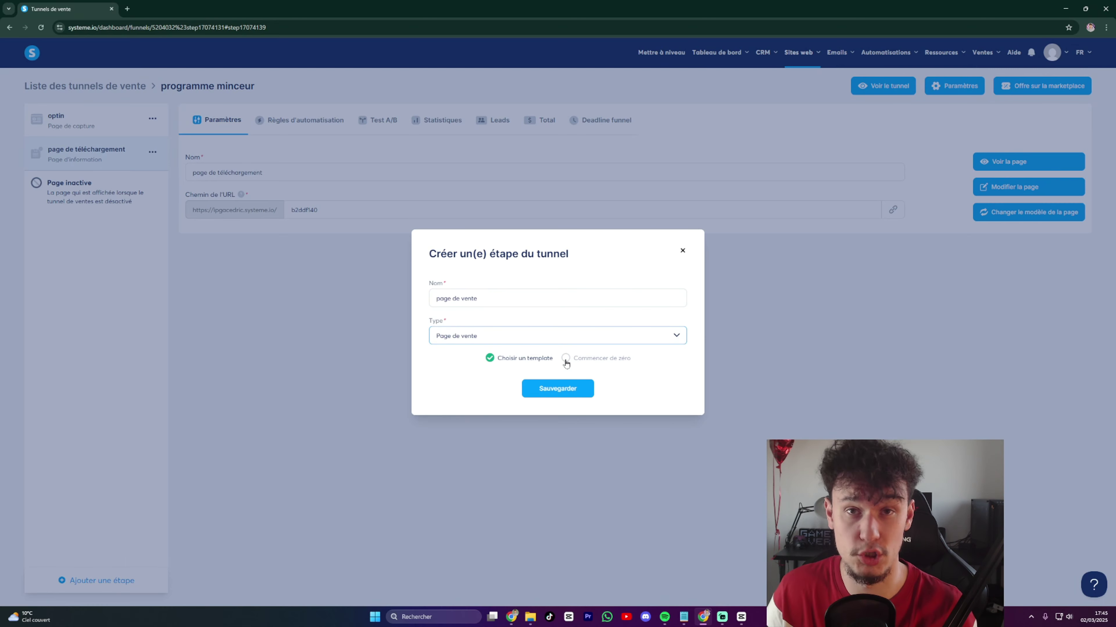
left_click(557, 389)
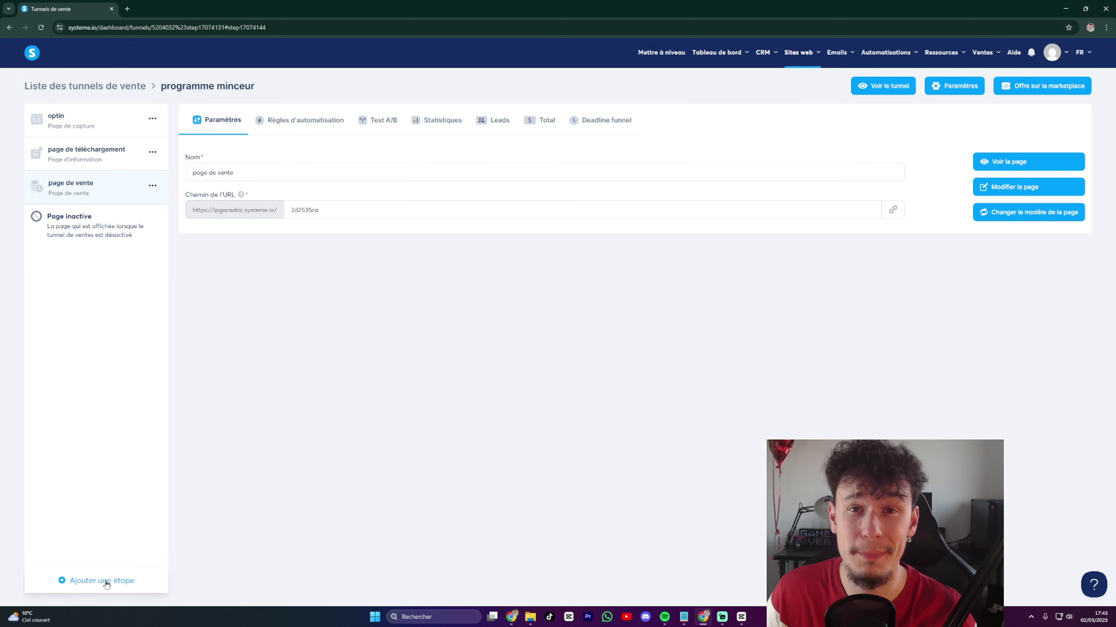
Add a funnel step named "page de paiement" with type "Page de paiement", set to start from scratch, and save it.
left_click(106, 581)
type("page de paiement")
left_click(512, 337)
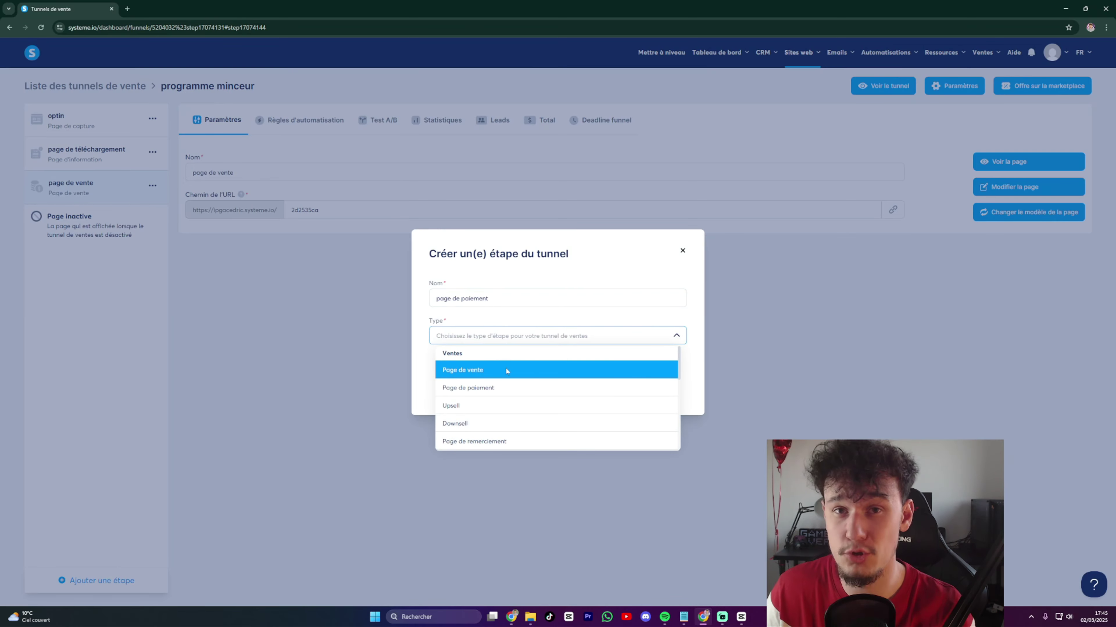
left_click(544, 388)
left_click(561, 389)
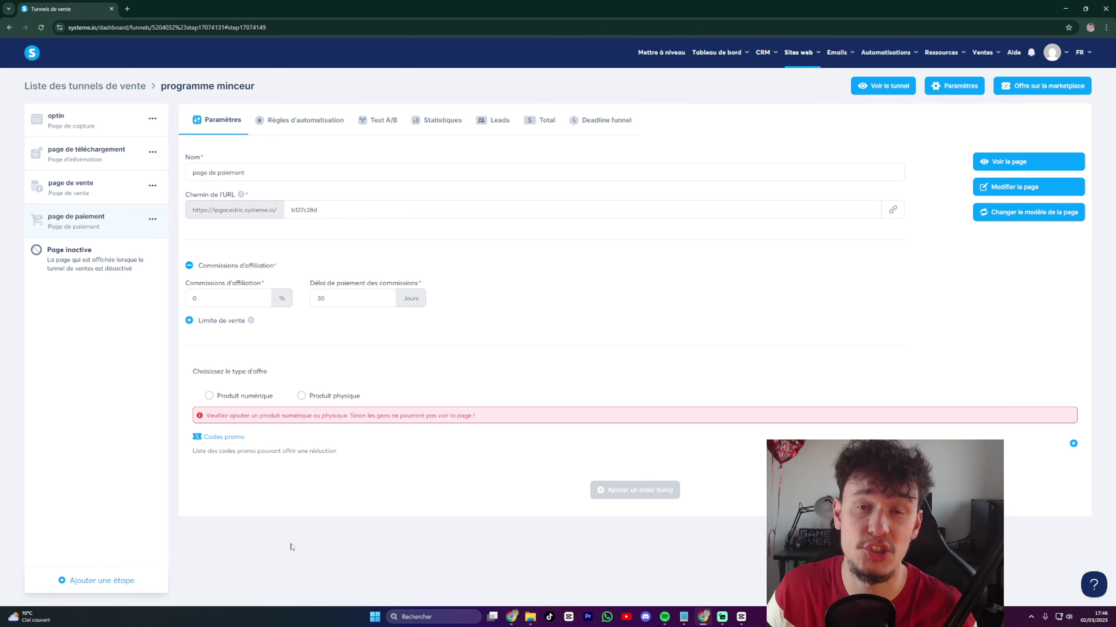
Add a funnel step named "page d'upsell" with type "Upsell", set to start from scratch, and save it.
left_click(105, 581)
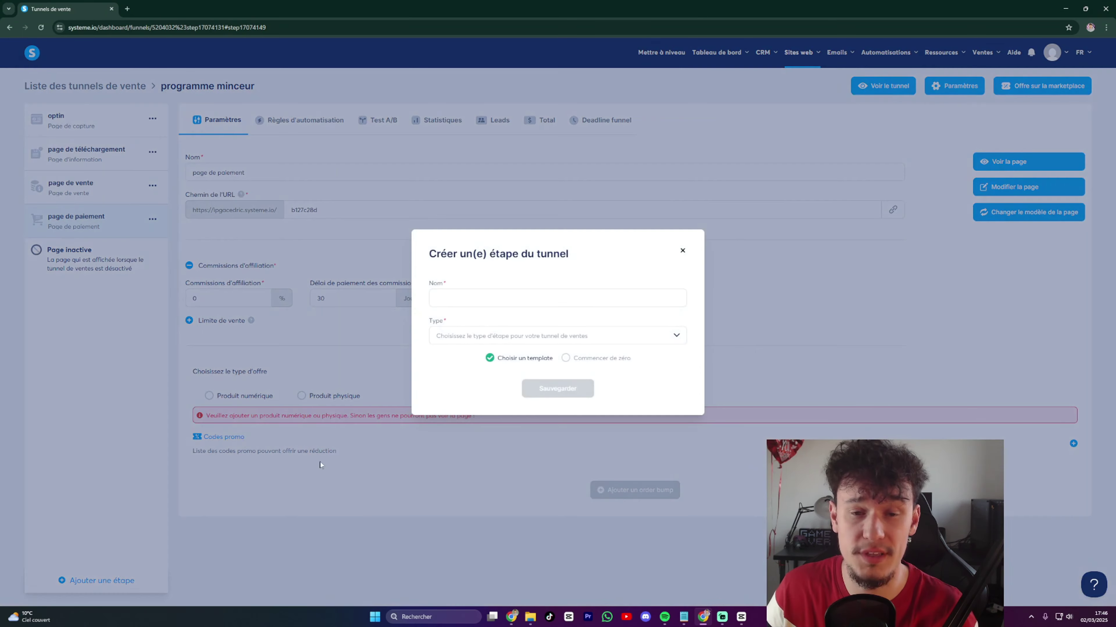
left_click(453, 301)
type("page d'upsell")
left_click(472, 335)
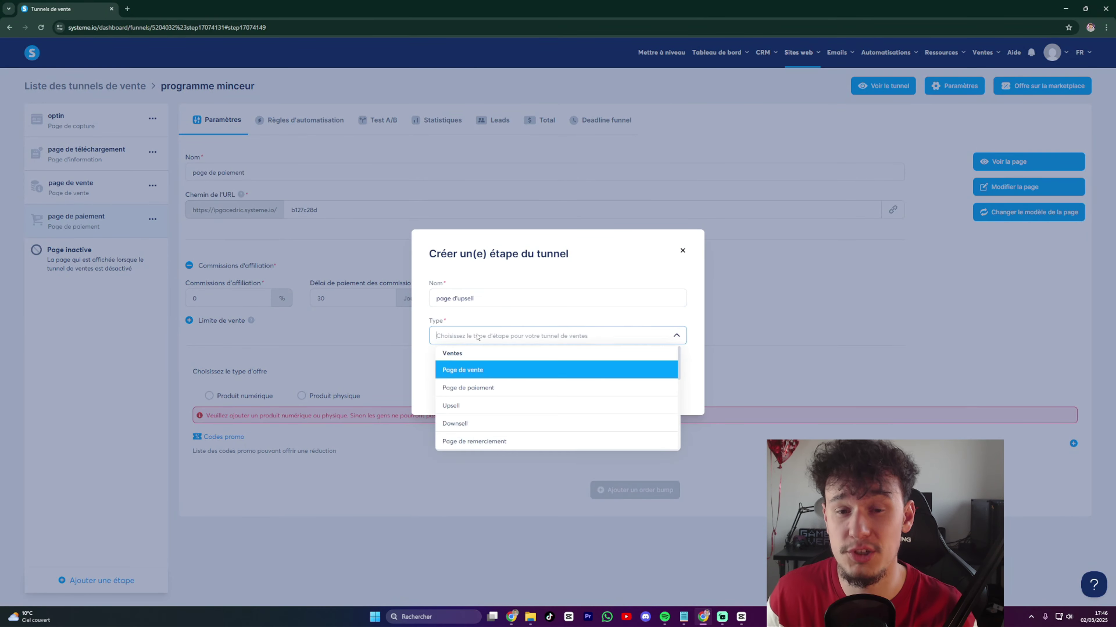
left_click(483, 386)
left_click(565, 358)
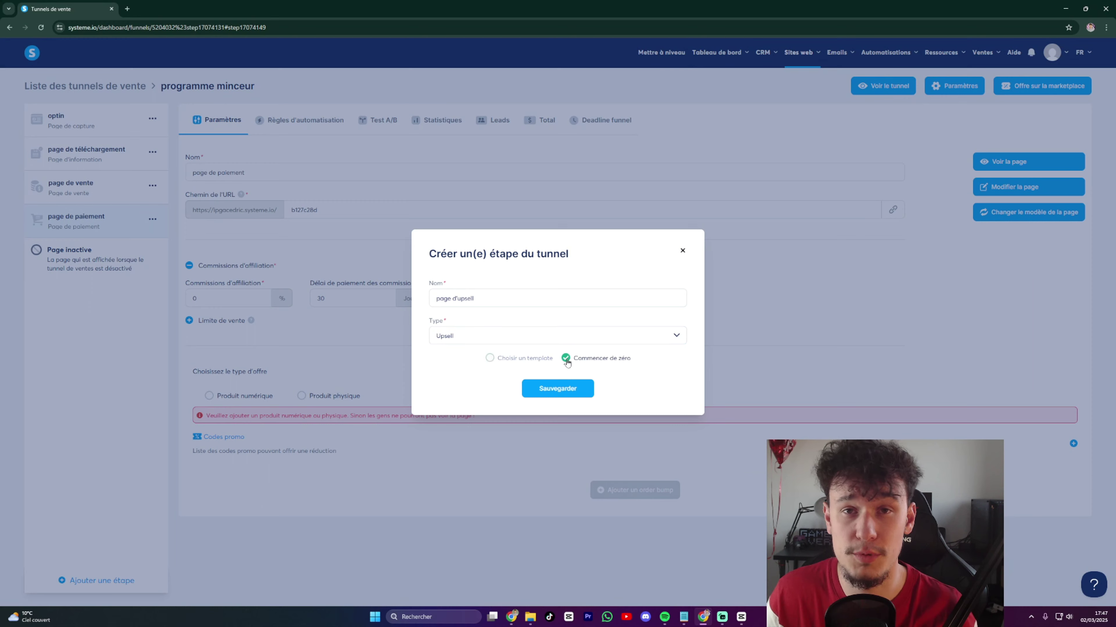
left_click(560, 394)
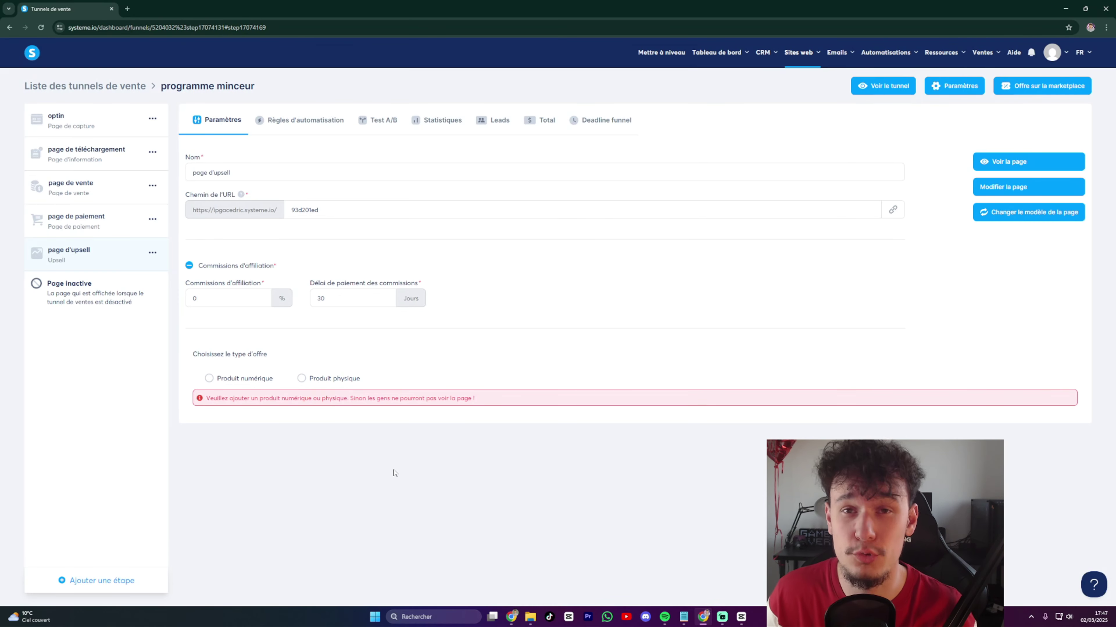
Add a funnel step named "page de remerciement" with type "Page de remerciement", set to start from scratch, and save it.
left_click(79, 580)
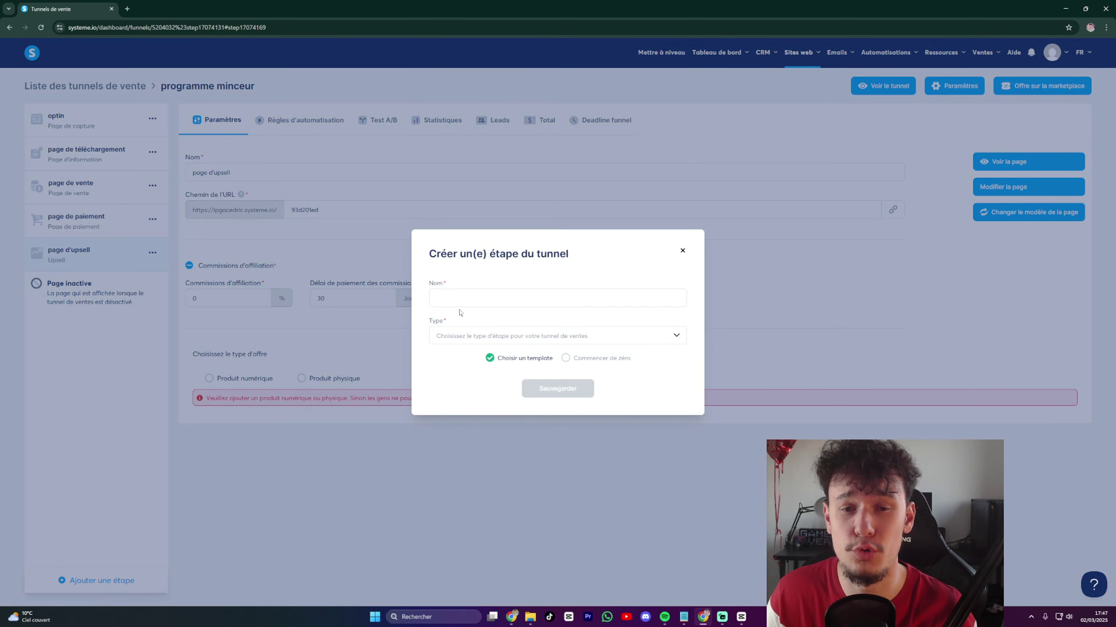
left_click(460, 299)
type("page de remerciement")
left_click(473, 335)
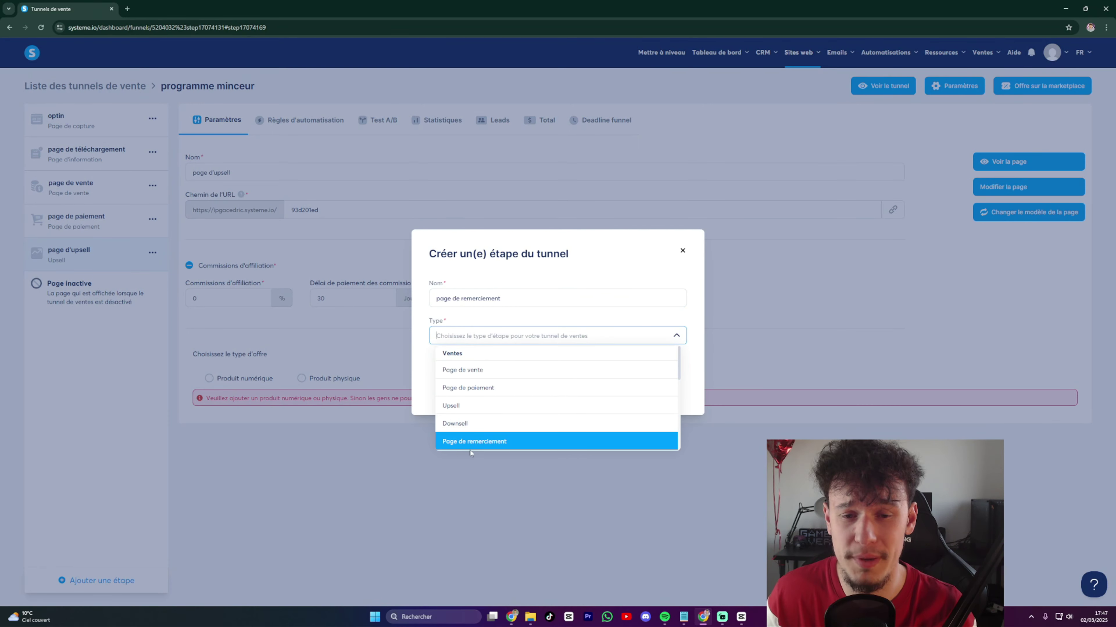
left_click(472, 443)
left_click(565, 359)
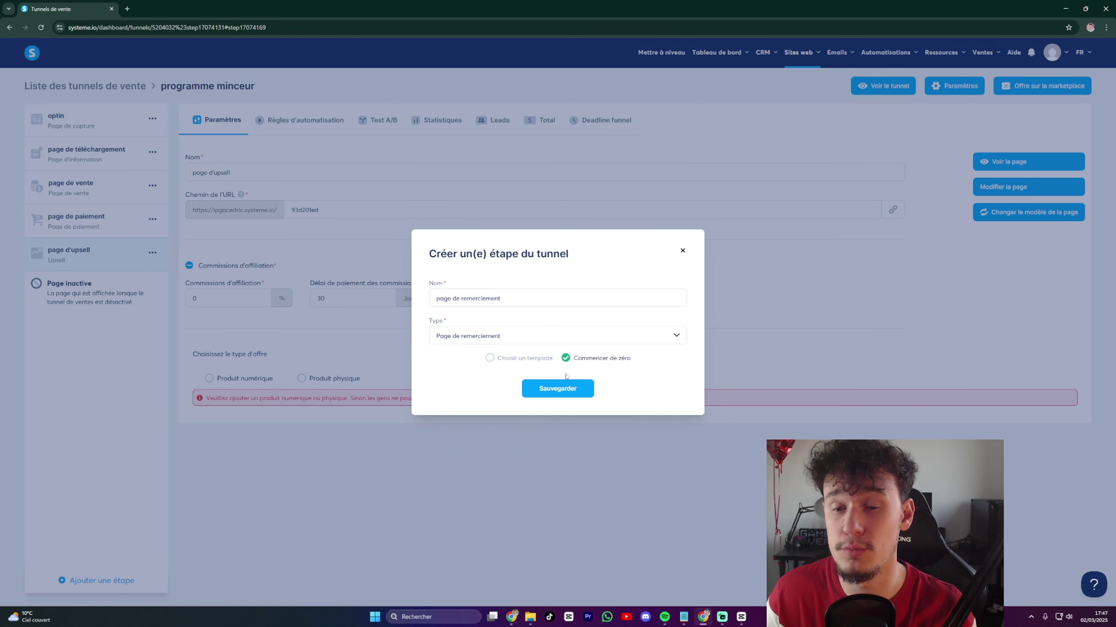
left_click(563, 389)
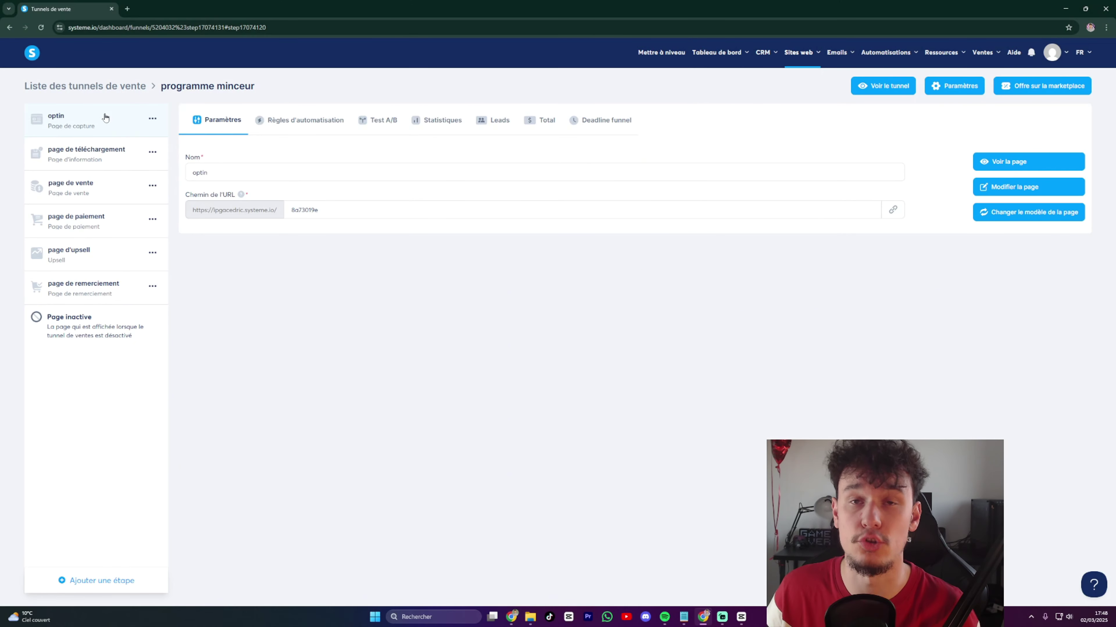
Open the optin capture page for editing and add a title element to the empty first section.
left_click(1034, 189)
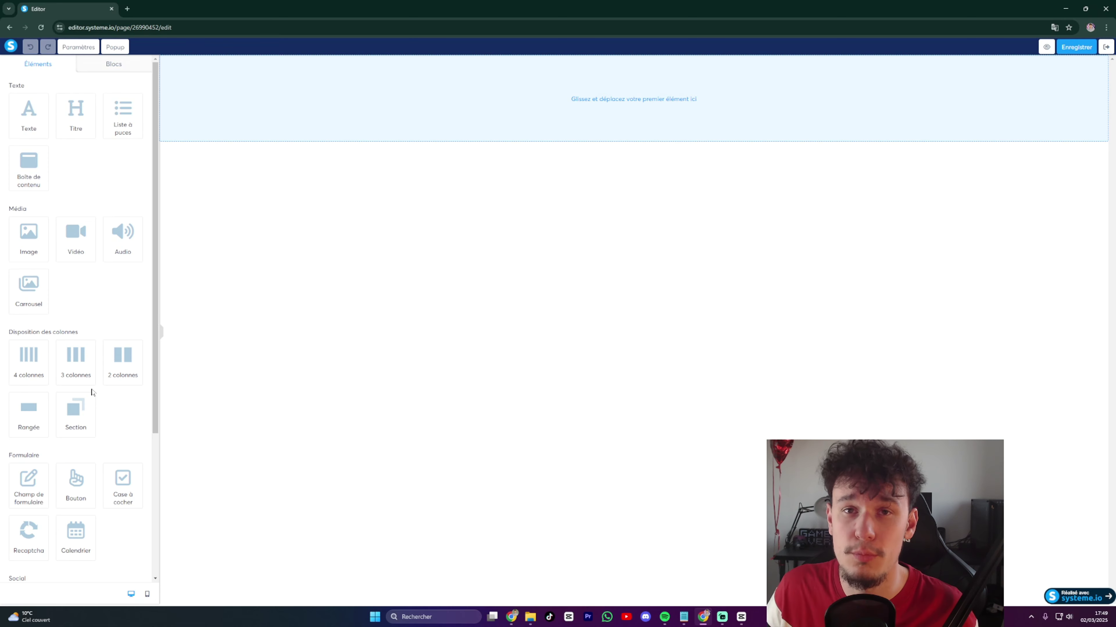
scroll(85, 382, "down", 3)
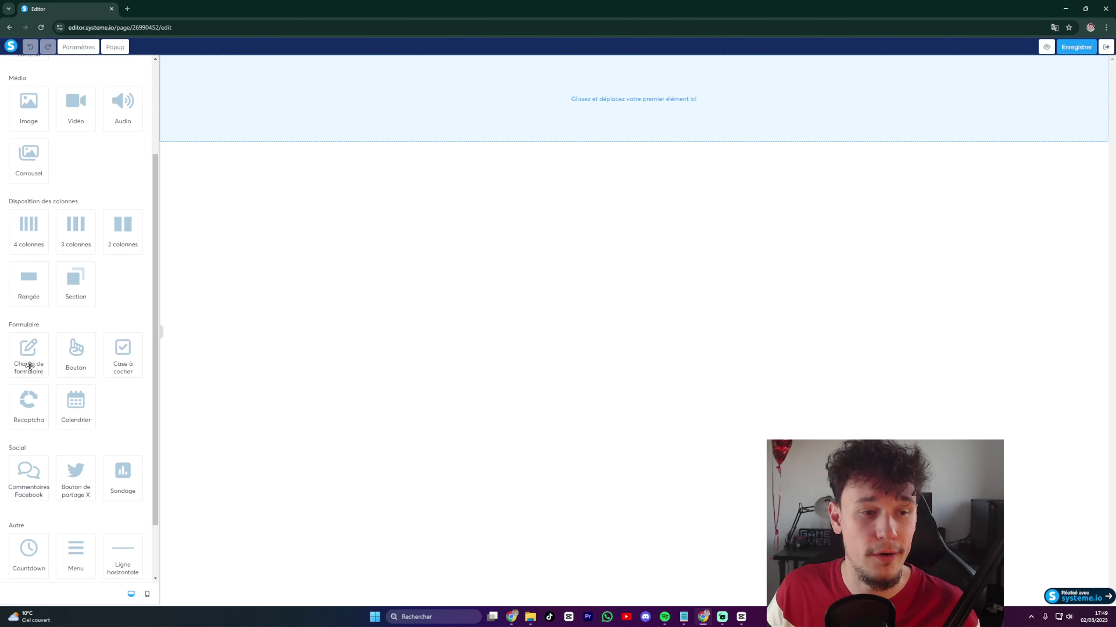
scroll(29, 366, "down", 2)
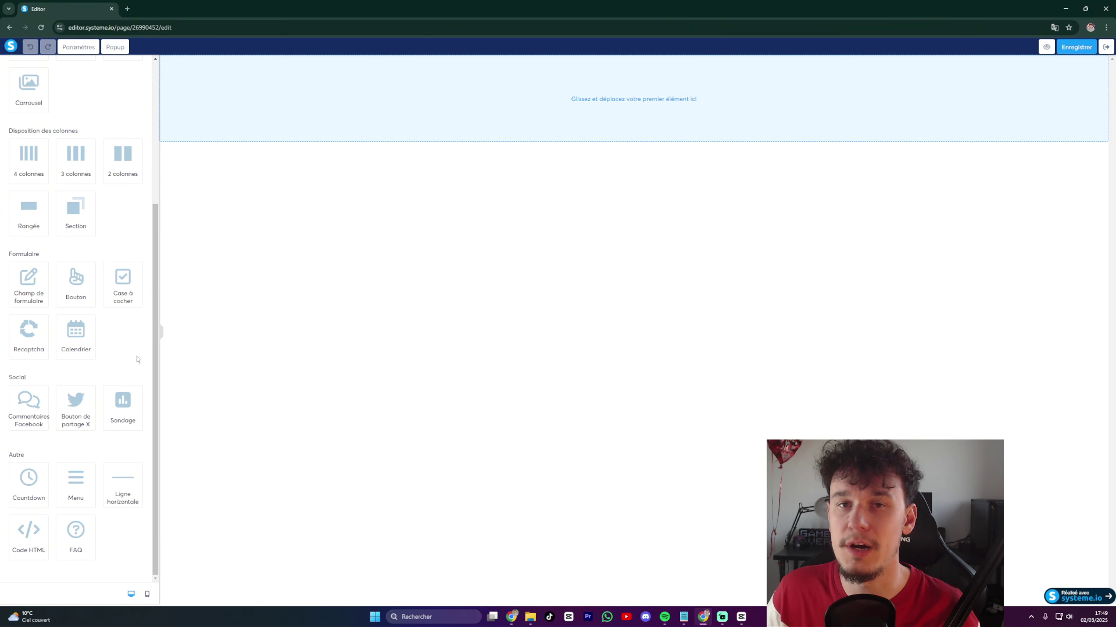
scroll(104, 331, "up", 5)
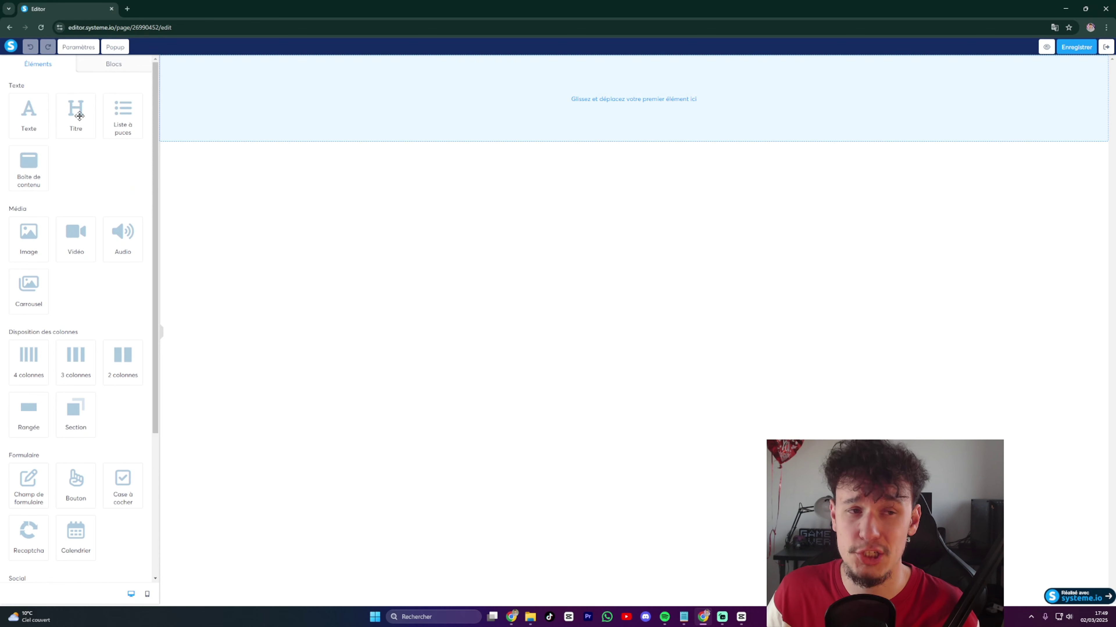
left_click_drag(79, 115, 595, 105)
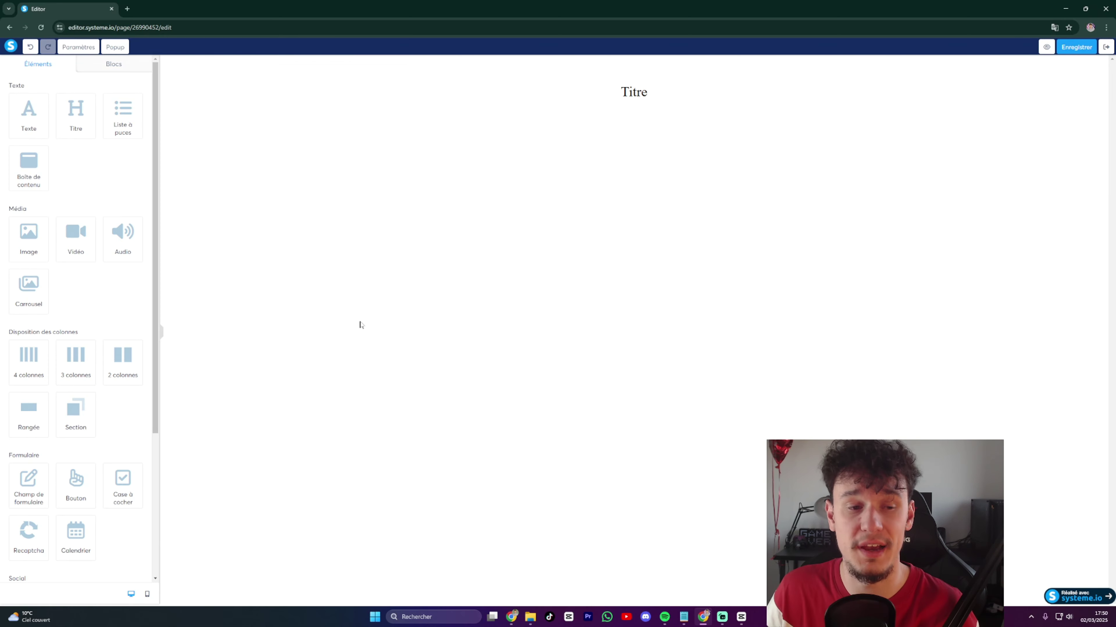
Add a two-column row below the title, with an image in the first column and a title and bullet list in the second.
left_click_drag(122, 363, 627, 108)
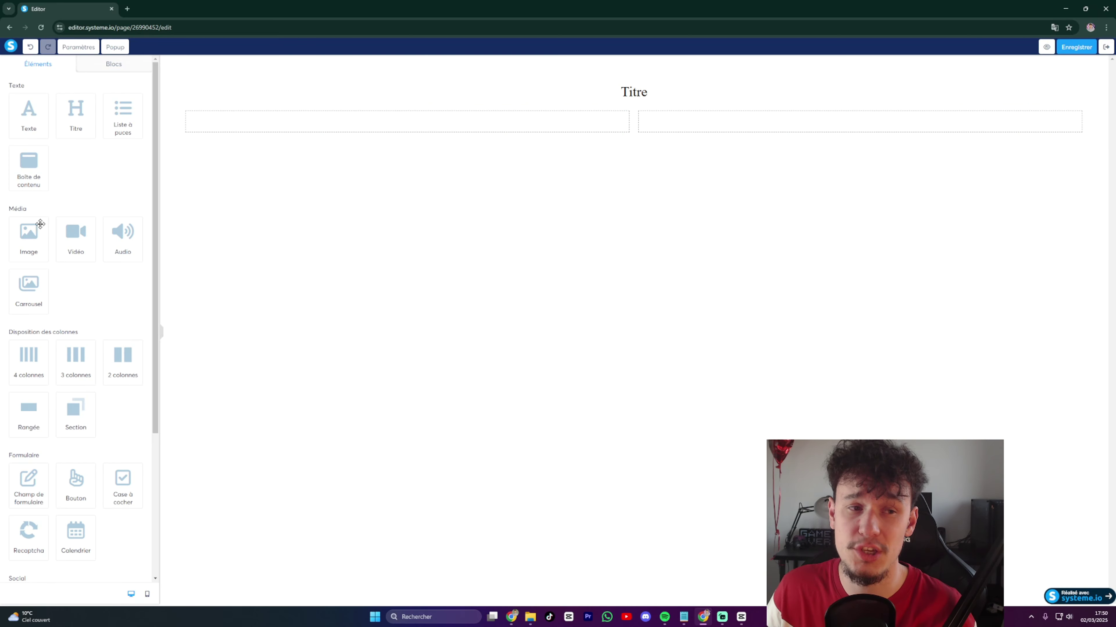
left_click_drag(30, 237, 338, 119)
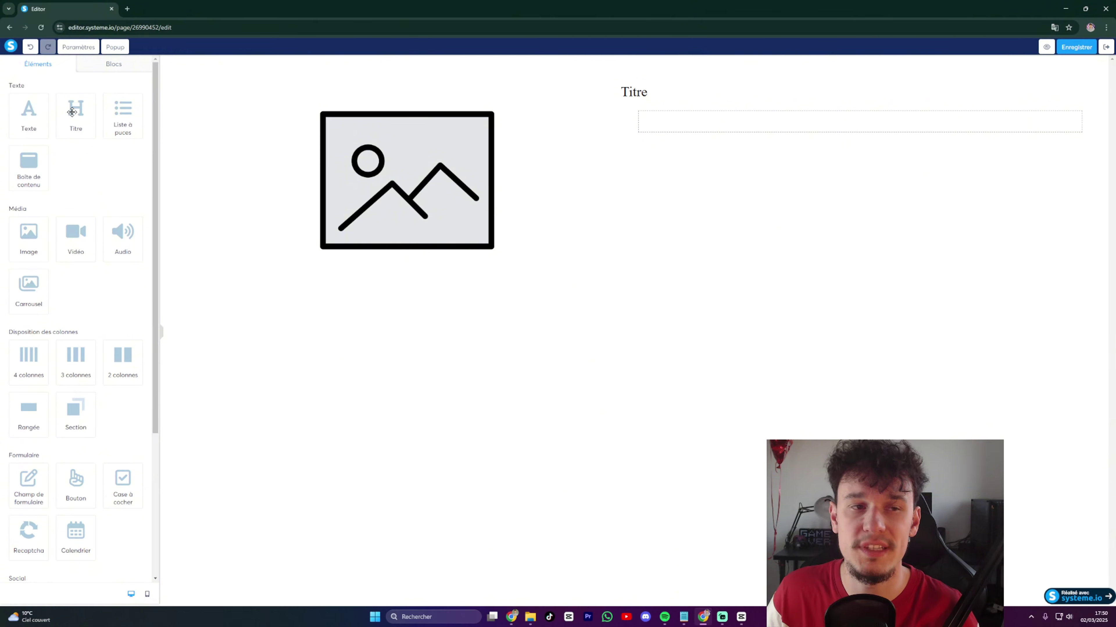
left_click_drag(72, 113, 715, 124)
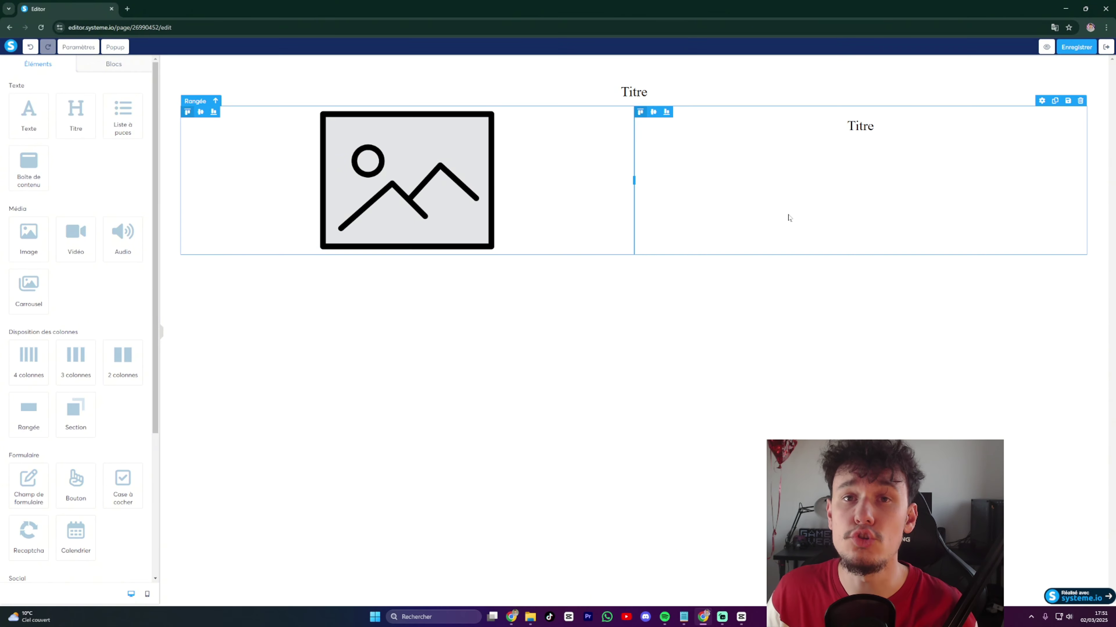
left_click_drag(132, 111, 728, 129)
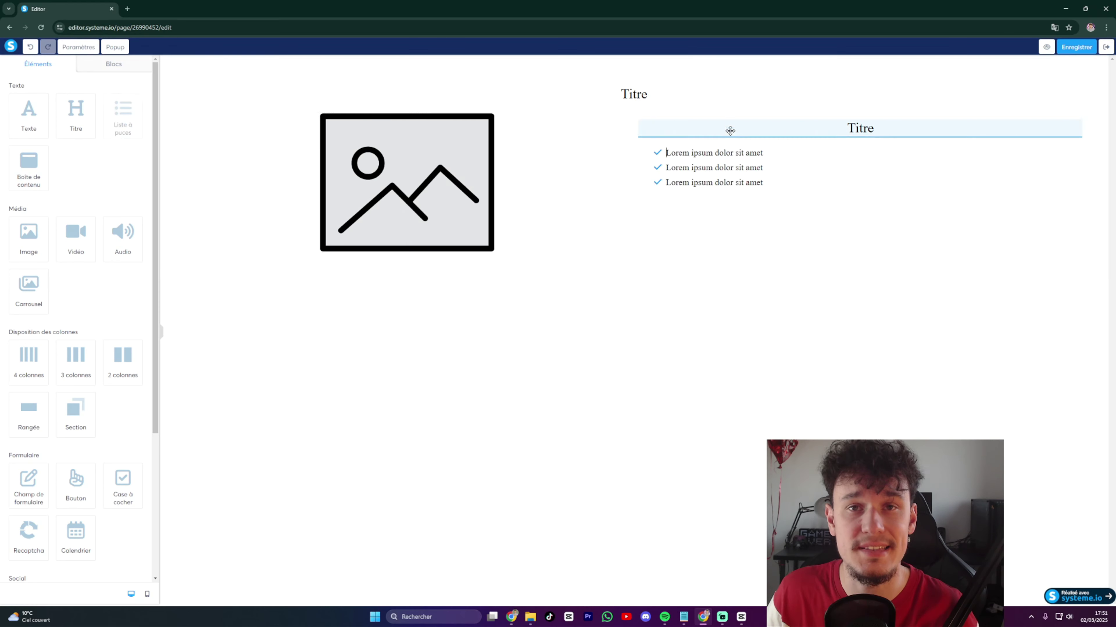
Add two form fields and a button below the bullet list in the second column.
left_click_drag(37, 478, 770, 189)
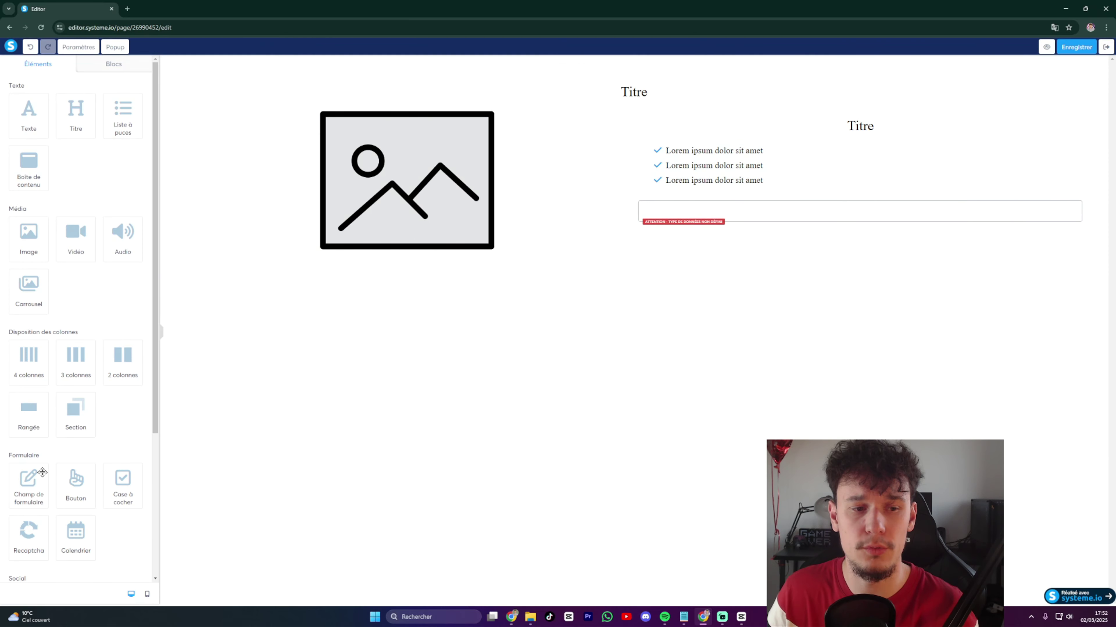
left_click_drag(42, 472, 732, 223)
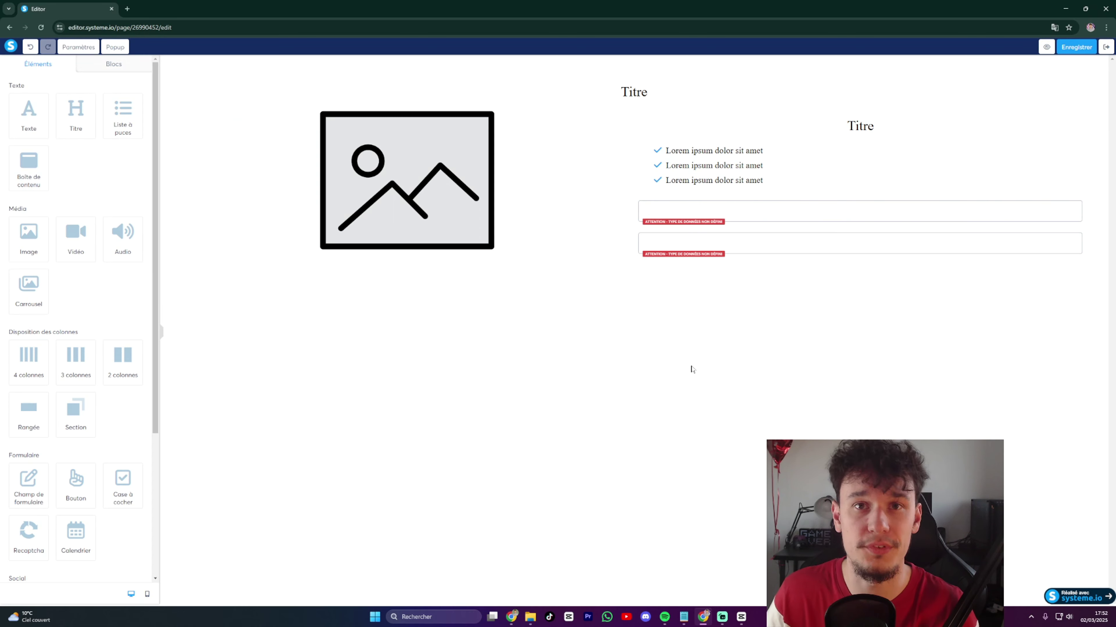
left_click_drag(86, 486, 810, 248)
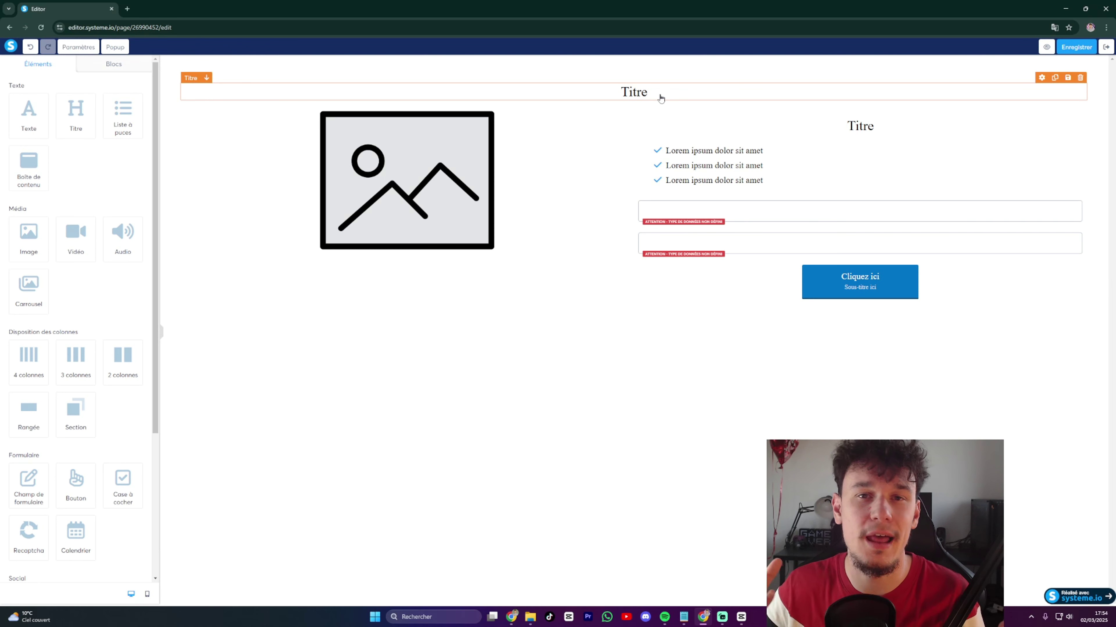
Set the main title to "Découvrez comment manger sainement en mangeant des repas simple et rapide à faire!" with font size 35 and line height 47.
left_click(660, 98)
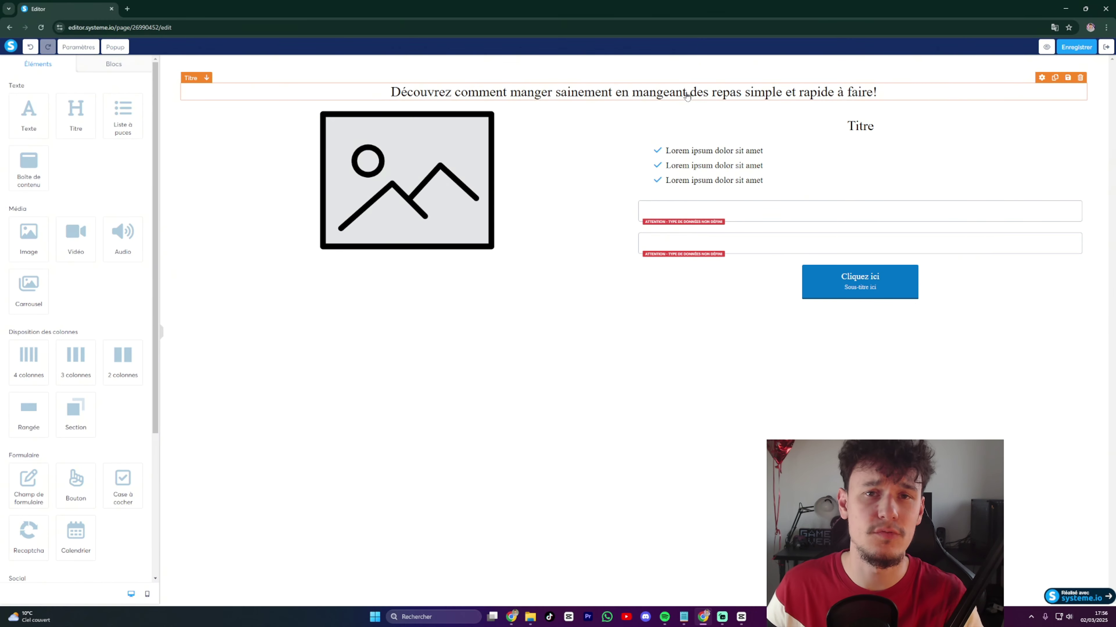
left_click(688, 97)
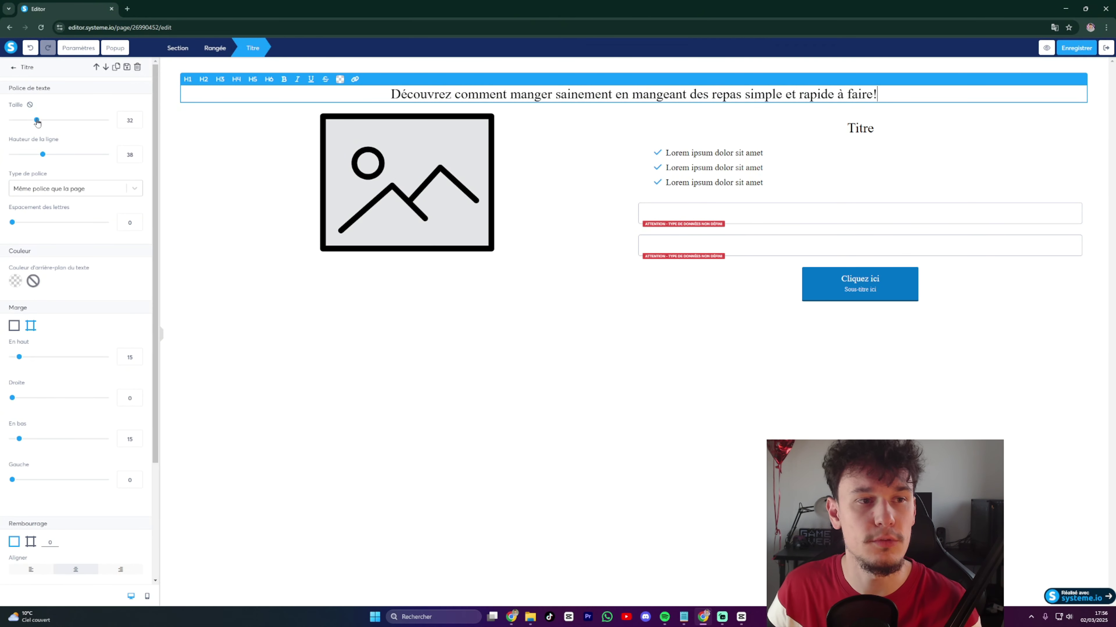
left_click_drag(38, 120, 52, 154)
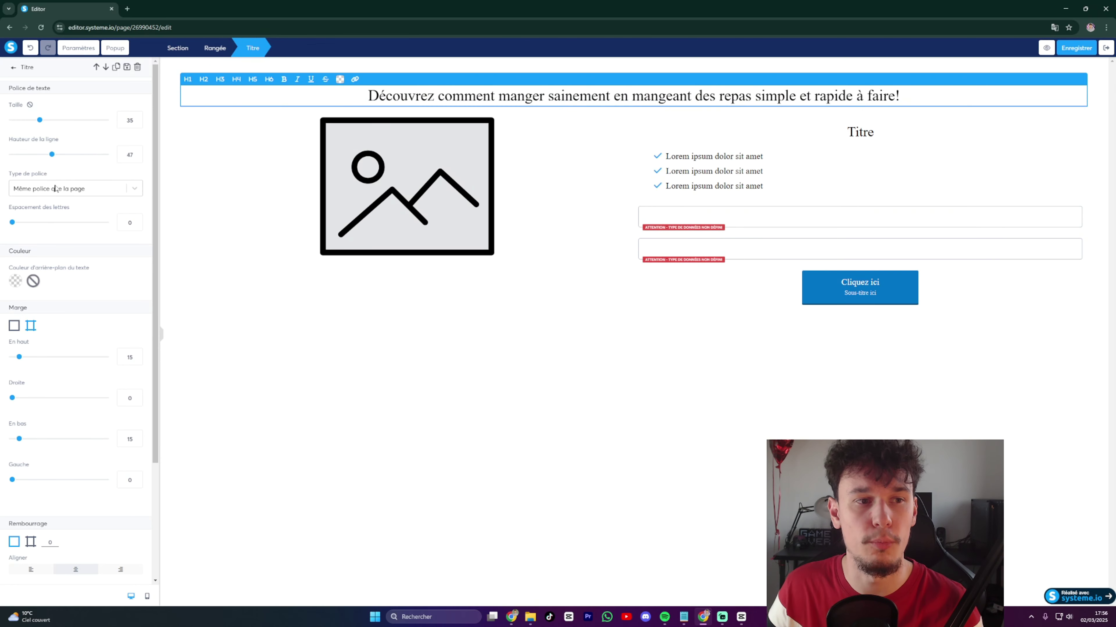
Browse the Google fonts and the custom fonts available for the main title.
left_click(66, 192)
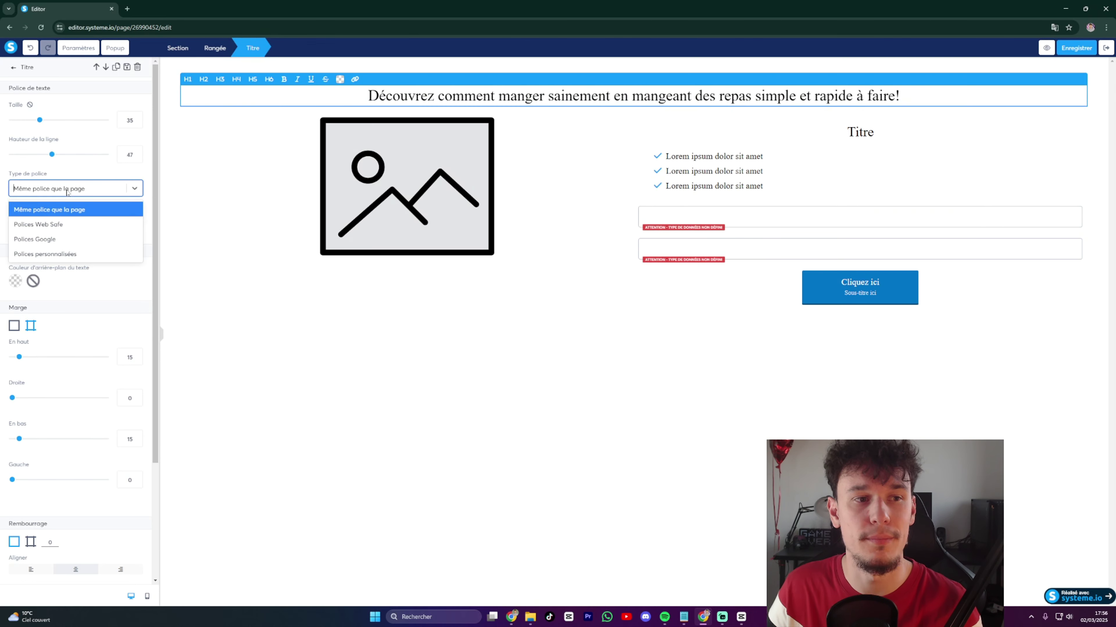
left_click(63, 240)
left_click(76, 216)
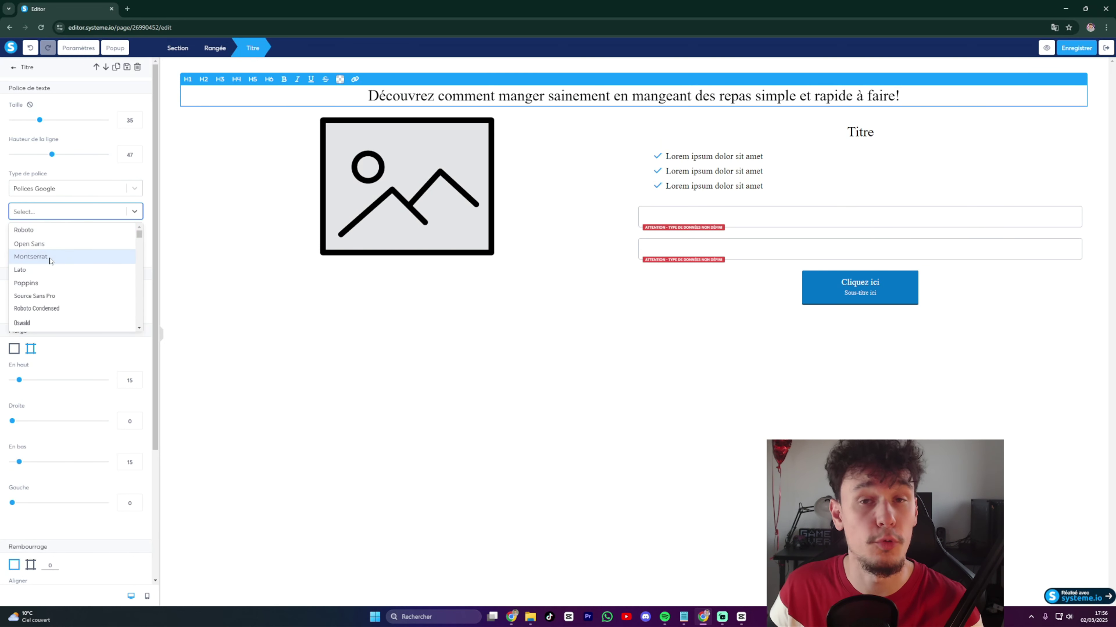
left_click(72, 215)
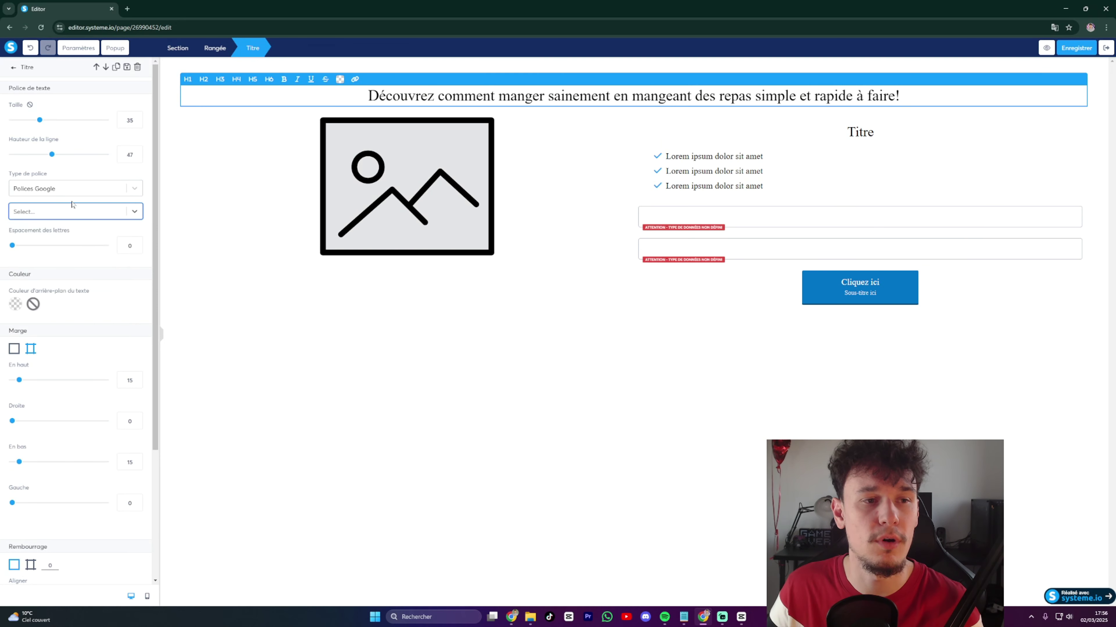
left_click(68, 192)
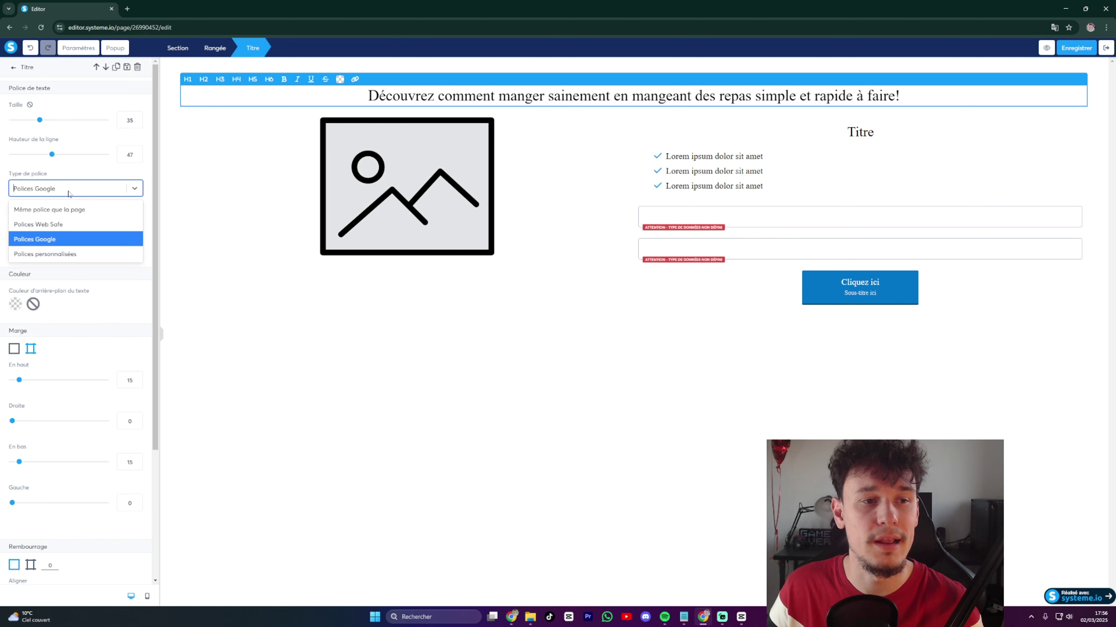
left_click(53, 255)
left_click(71, 213)
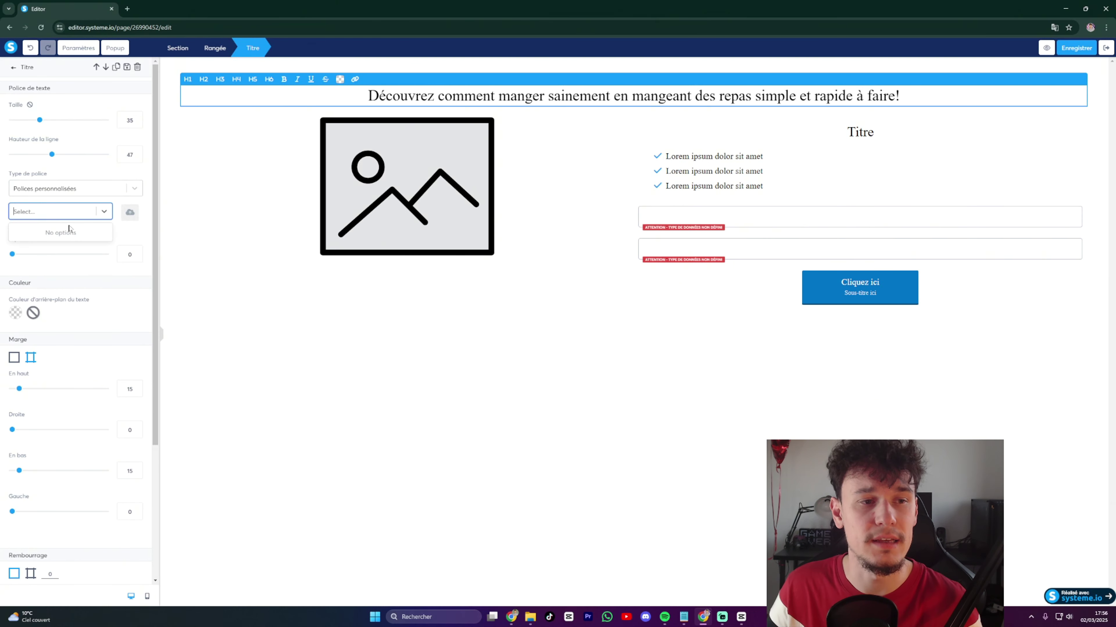
Set the main title's font to the Web Safe "Times New Roman", Times, serif and its letter spacing to 1.
left_click(76, 188)
left_click(78, 227)
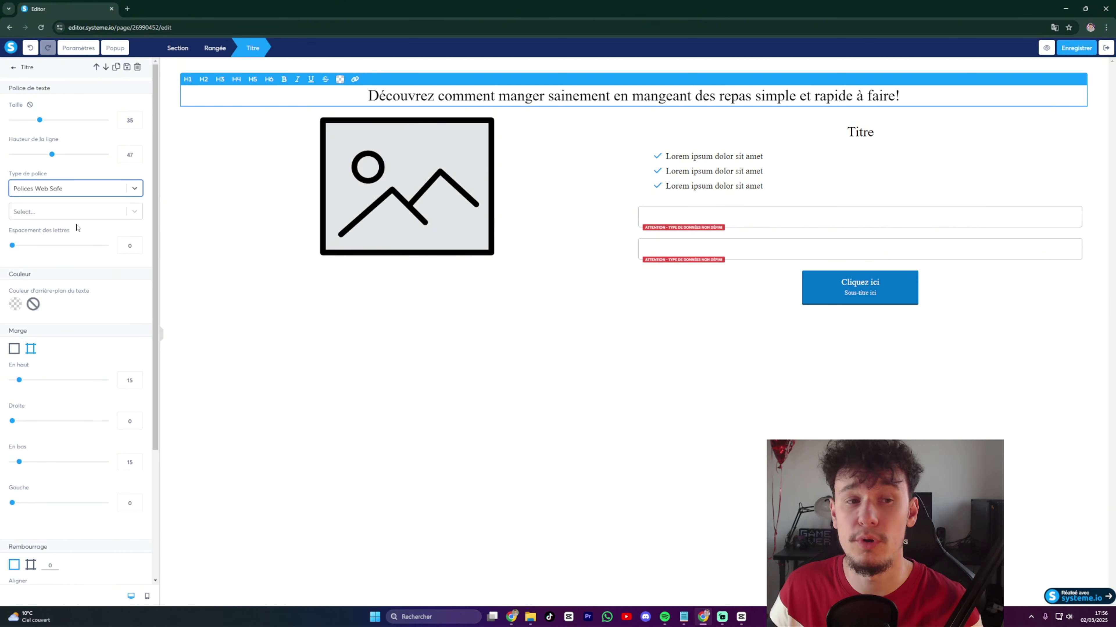
left_click(76, 214)
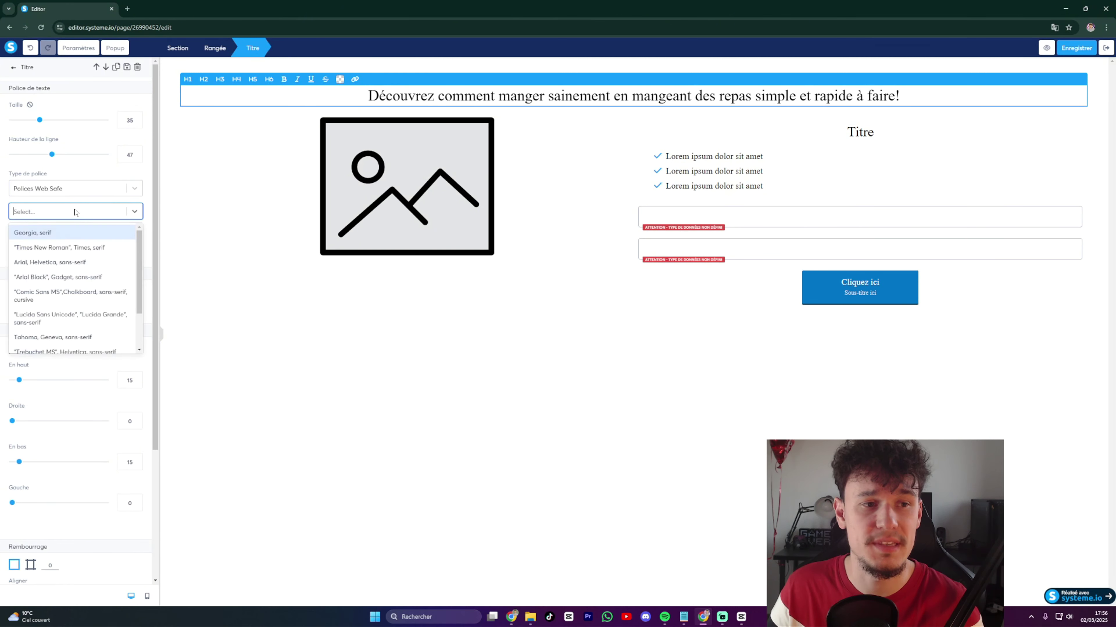
left_click(55, 247)
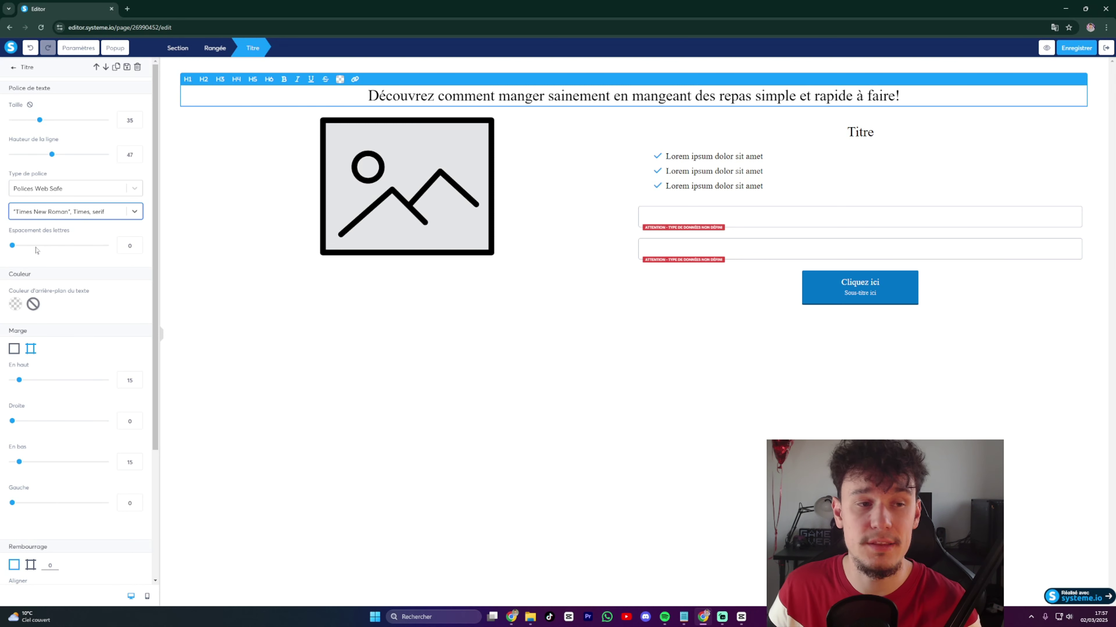
left_click_drag(18, 246, 22, 248)
scroll(67, 269, "down", 4)
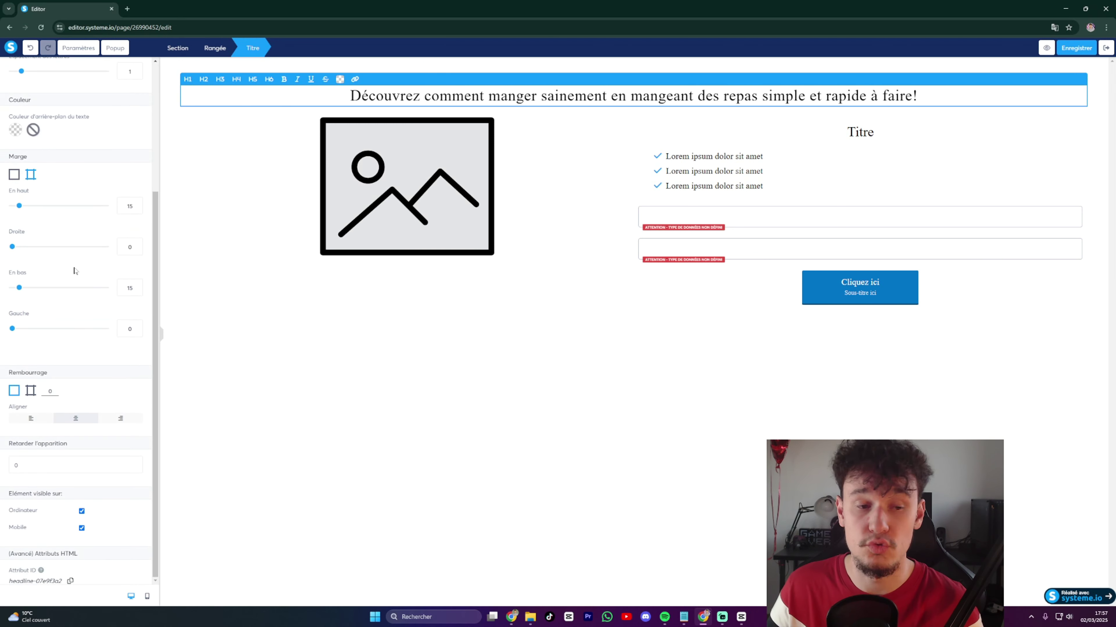
Try several heading levels on the main title's text and apply H1.
triple_click(350, 88)
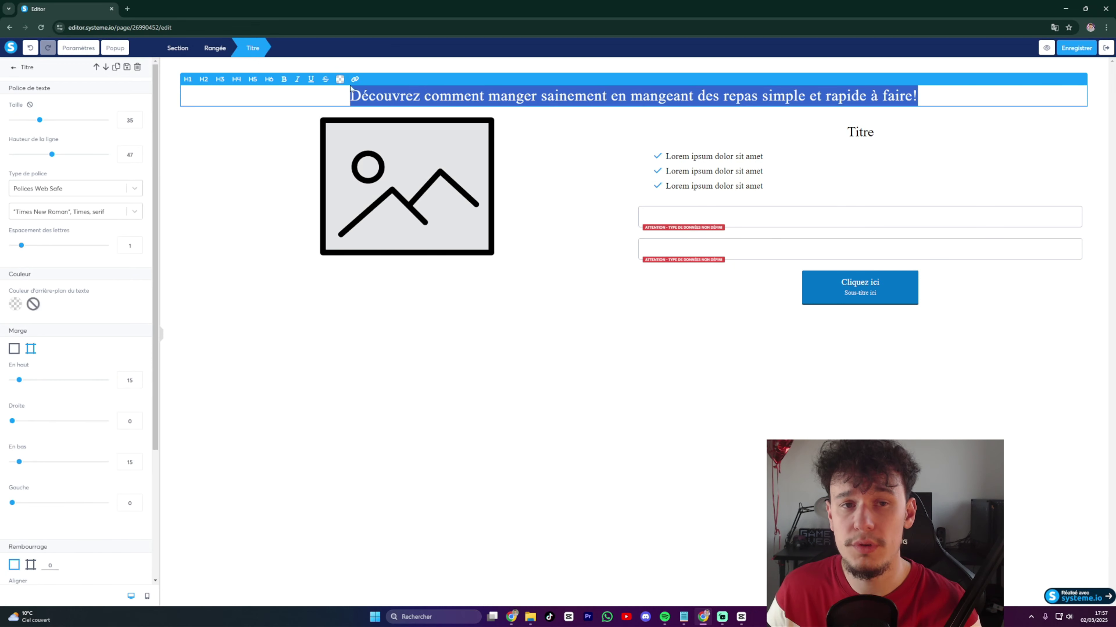
left_click(200, 82)
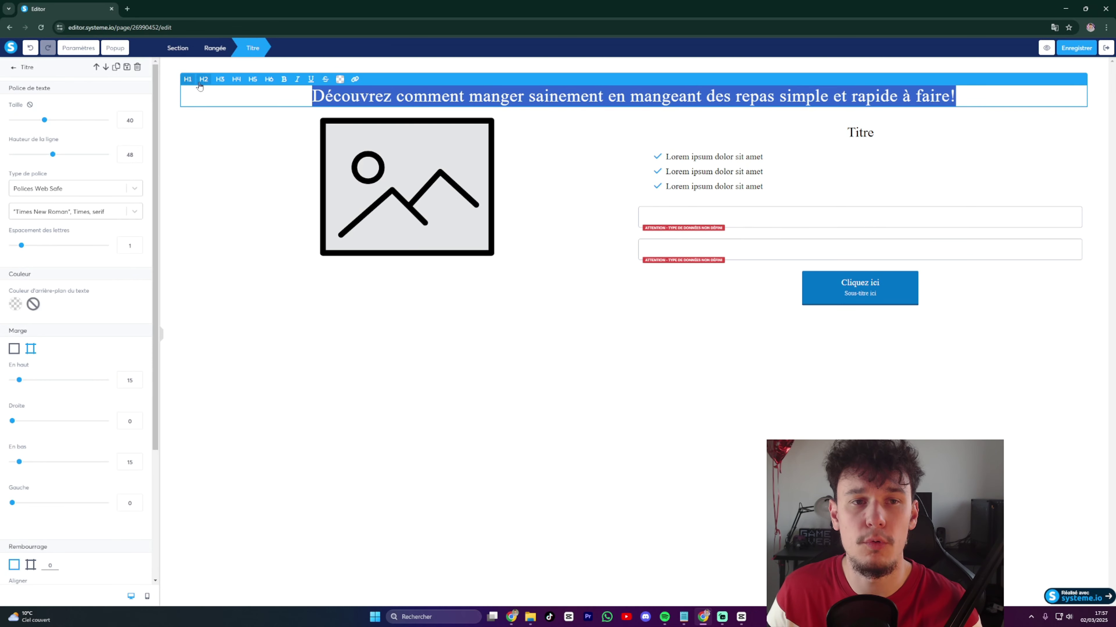
left_click(197, 66)
triple_click(367, 98)
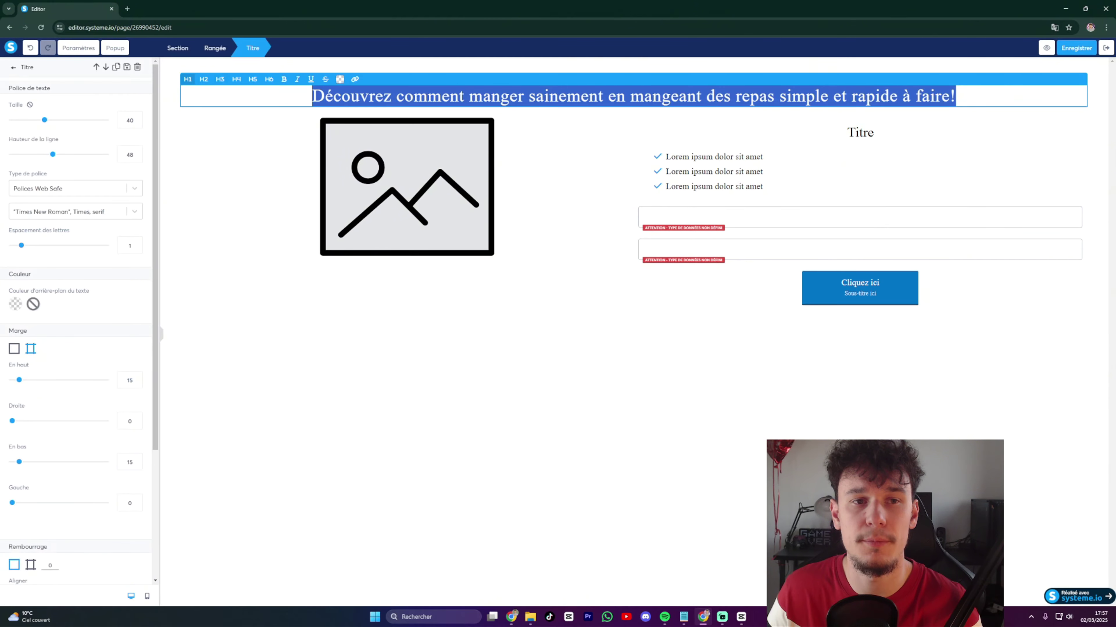
left_click(220, 79)
left_click(236, 79)
left_click(253, 79)
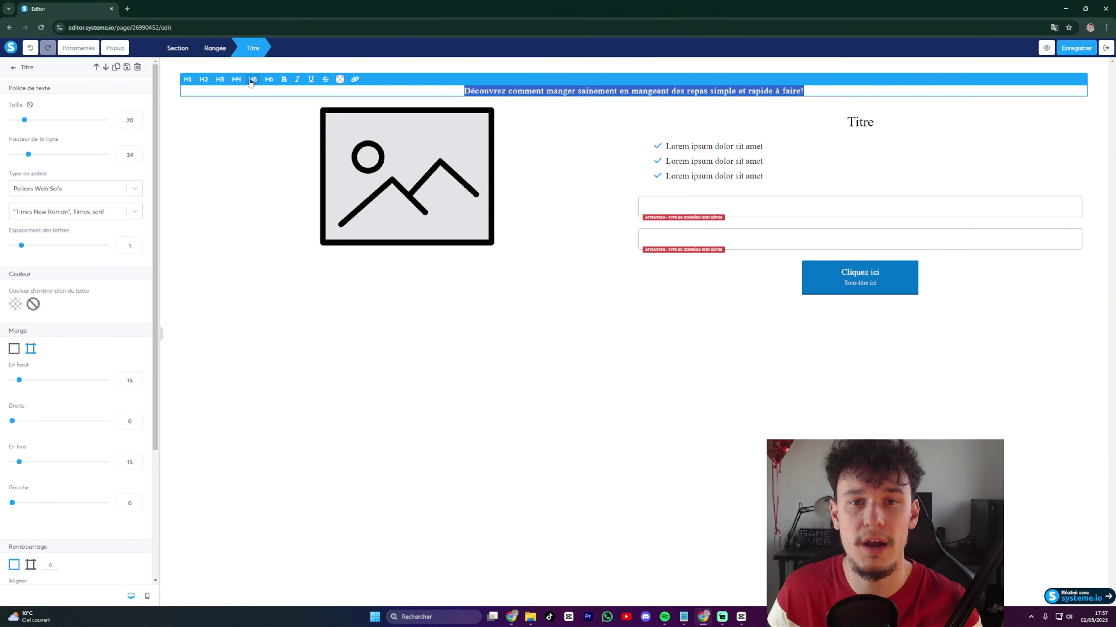
left_click(203, 79)
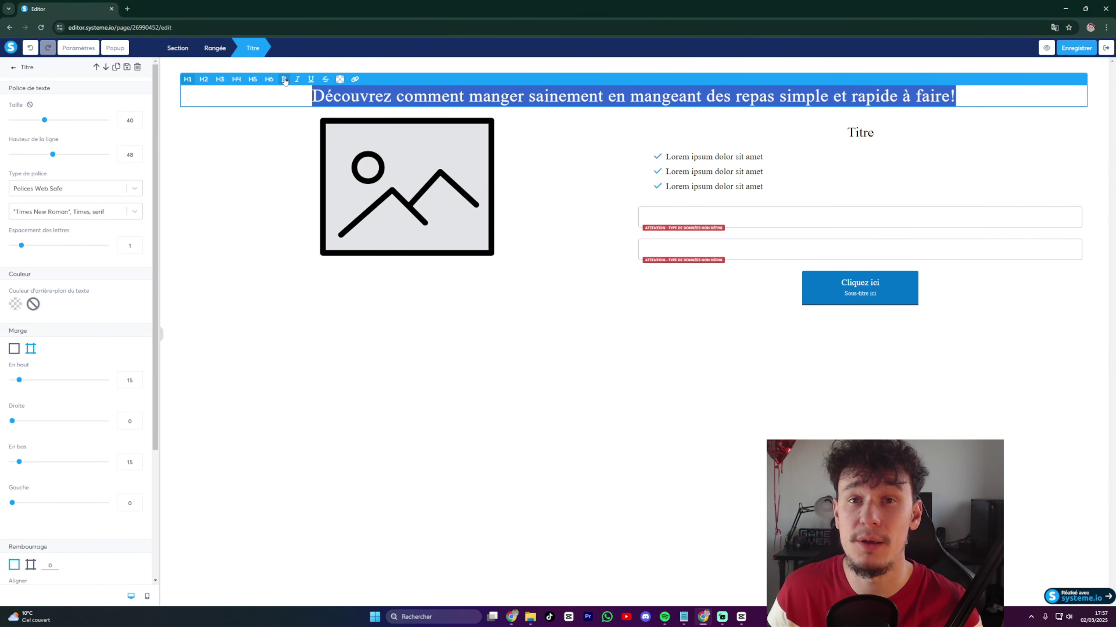
Format the main title's text as bold, italic and underlined.
left_click(284, 79)
left_click(297, 79)
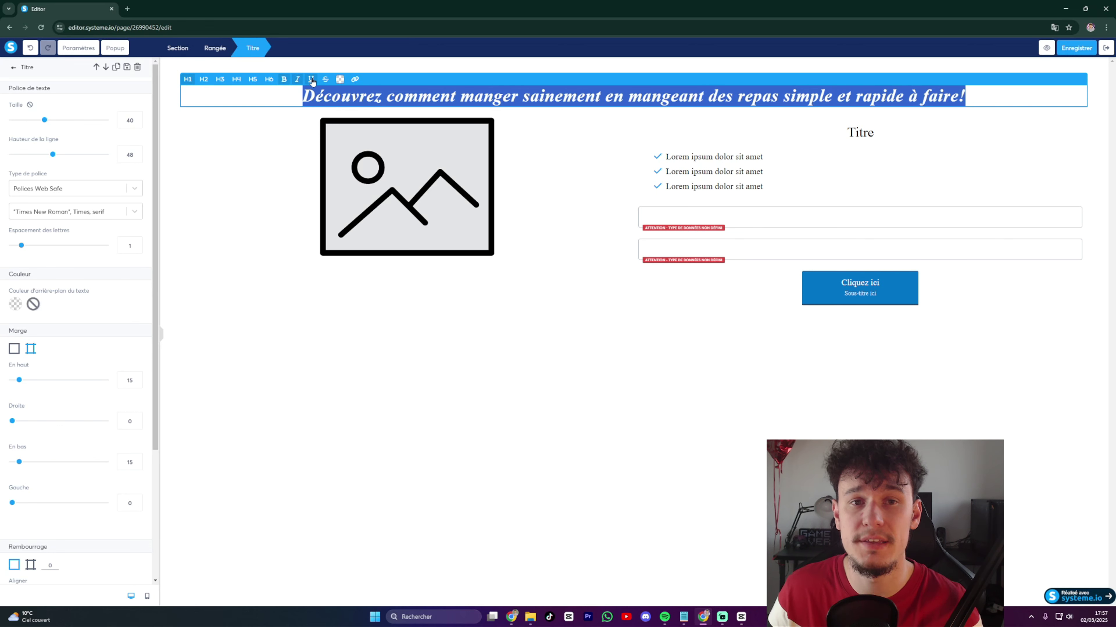
left_click(311, 79)
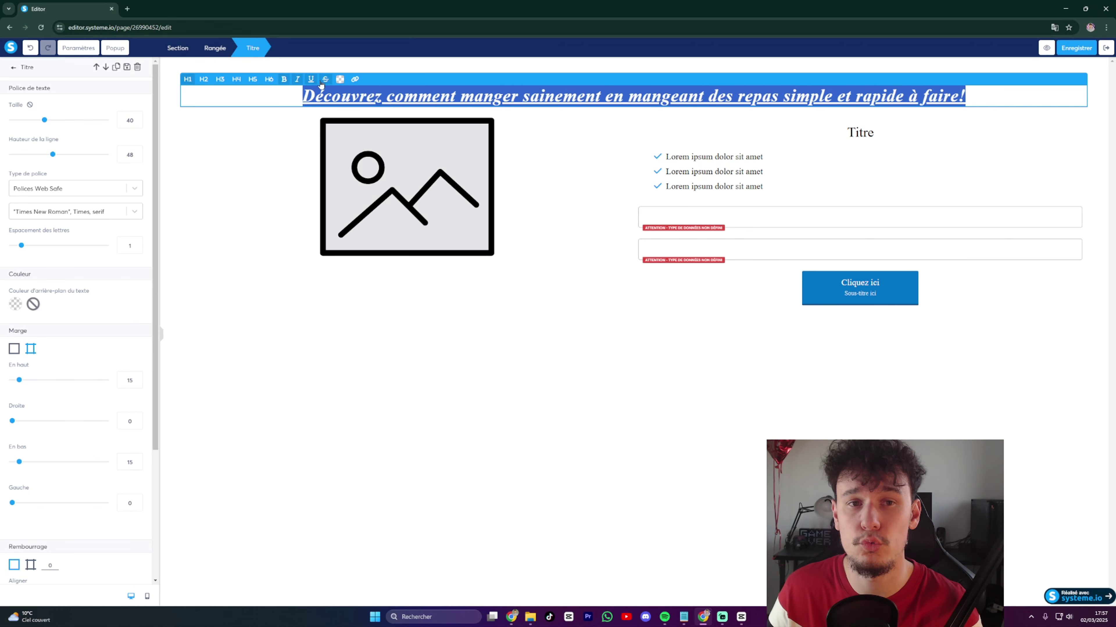
Try red as the main title's text color and change it to black.
left_click(336, 80)
left_click(410, 96)
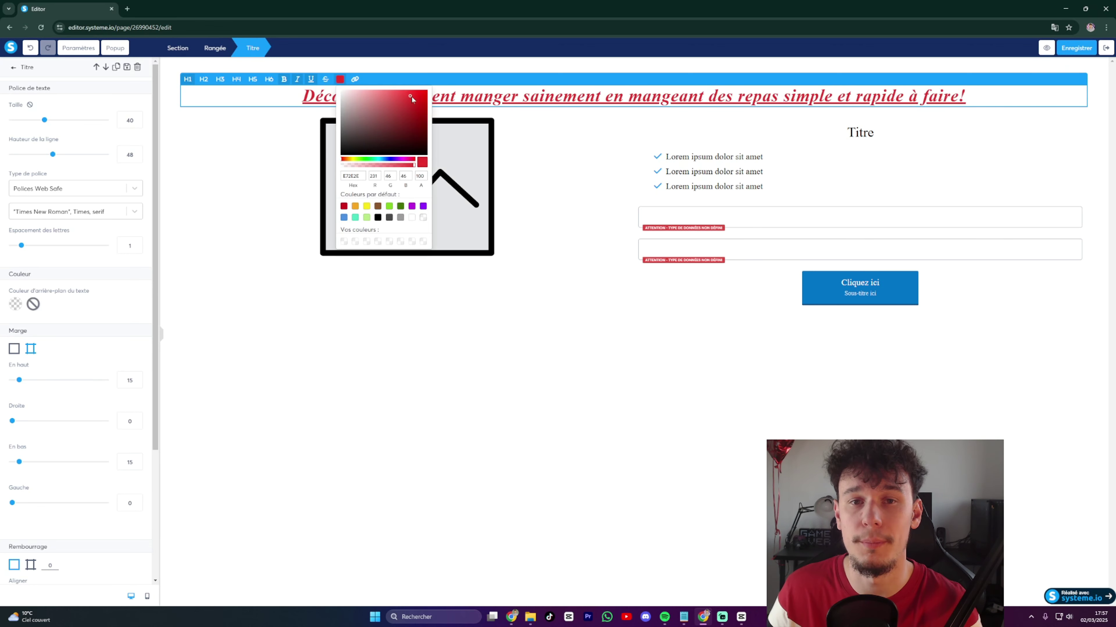
left_click(347, 145)
left_click(343, 152)
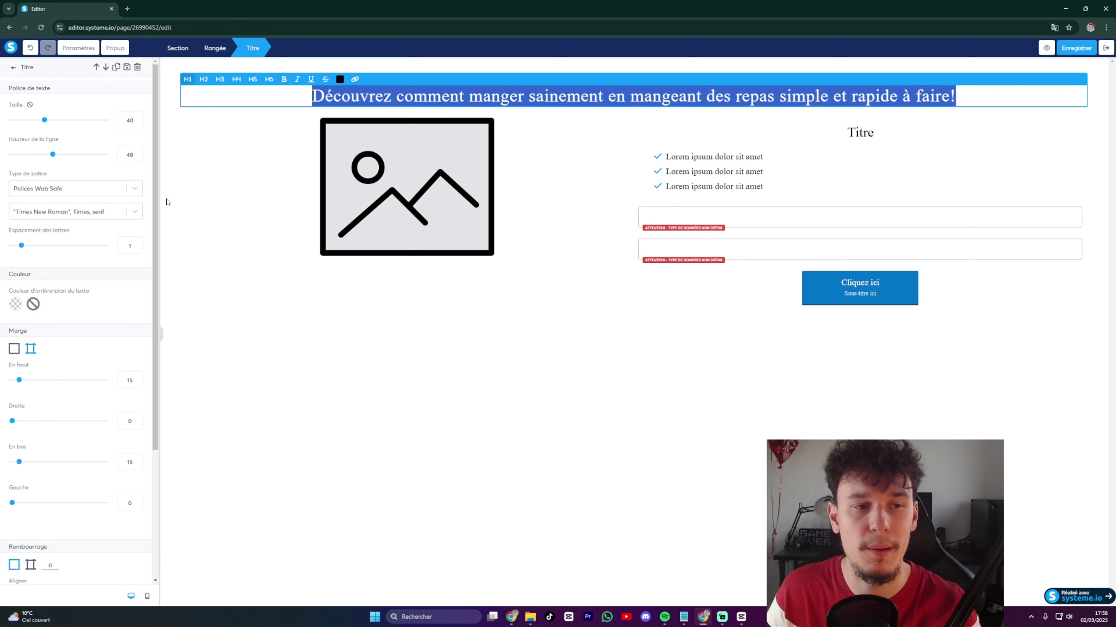
Set the main title's font to the Google font Open Sans.
left_click(134, 190)
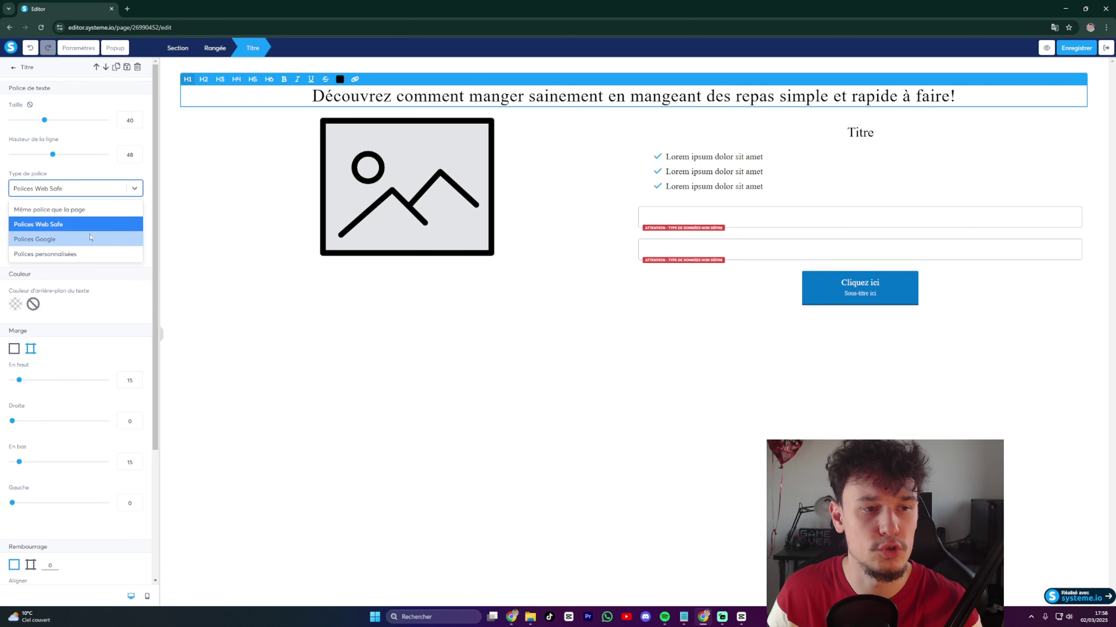
left_click(62, 239)
left_click(62, 211)
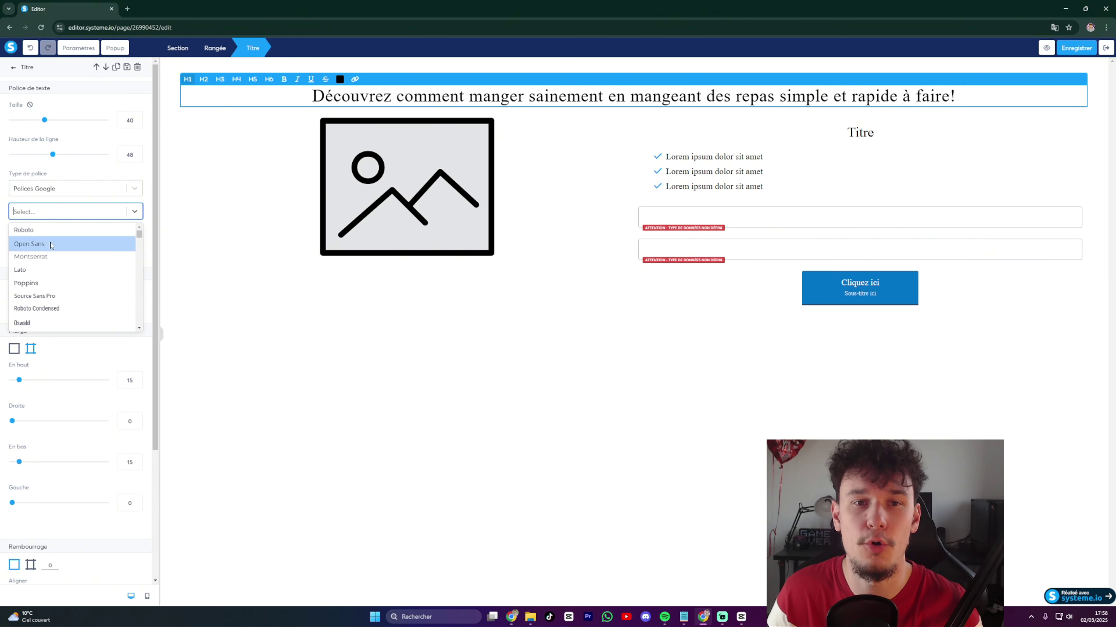
left_click(30, 243)
left_click(347, 347)
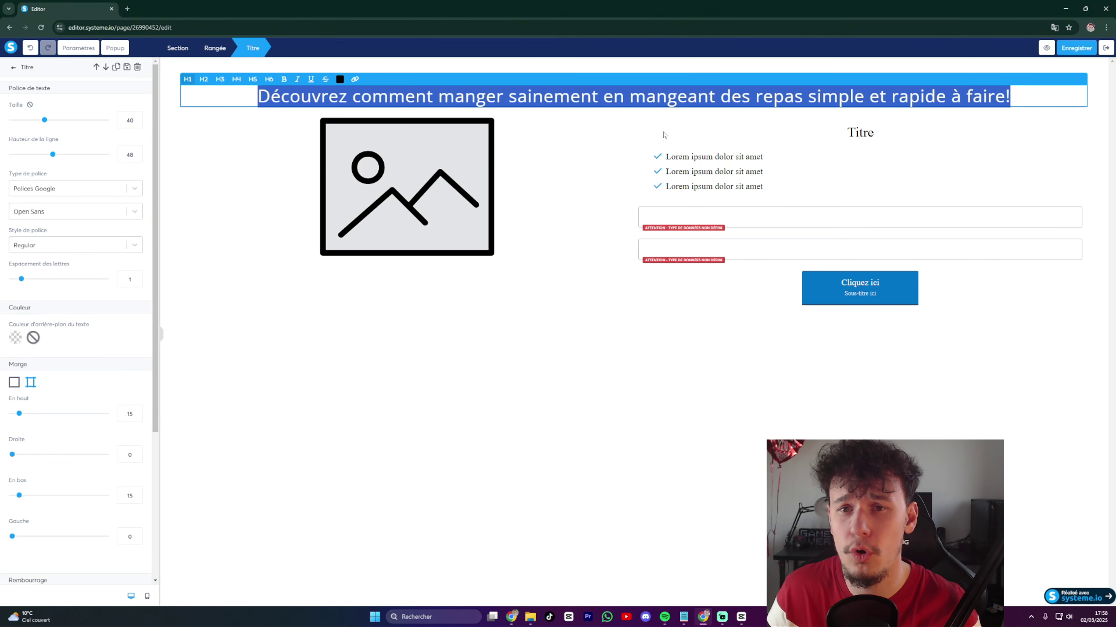
Split the main title onto two lines, with the second line starting at "mangeant".
left_click(625, 96)
key("Return")
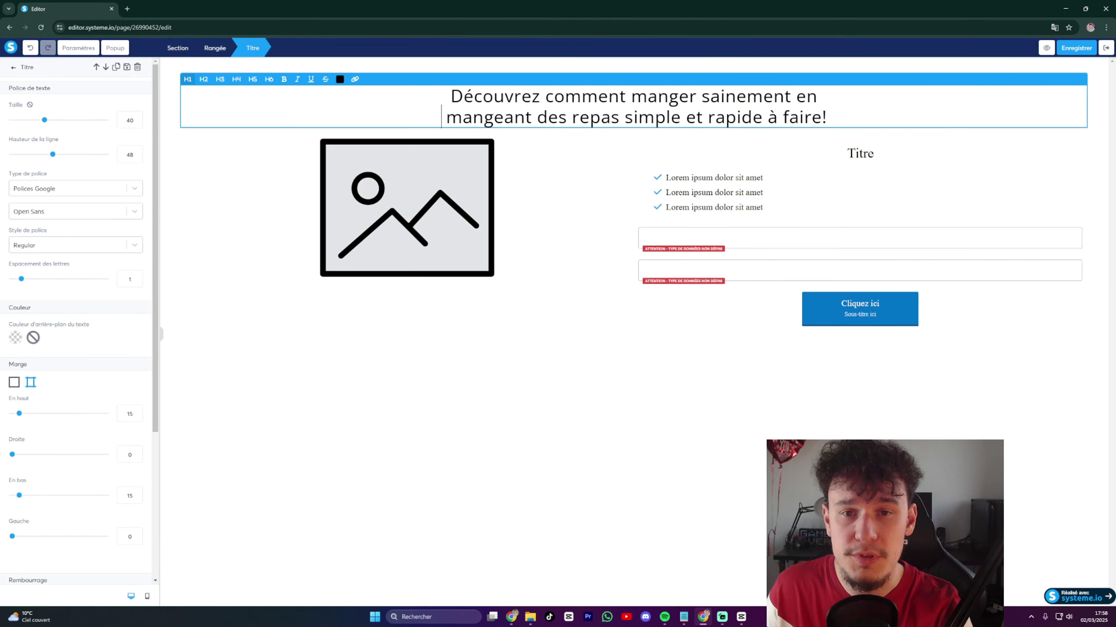
left_click(618, 346)
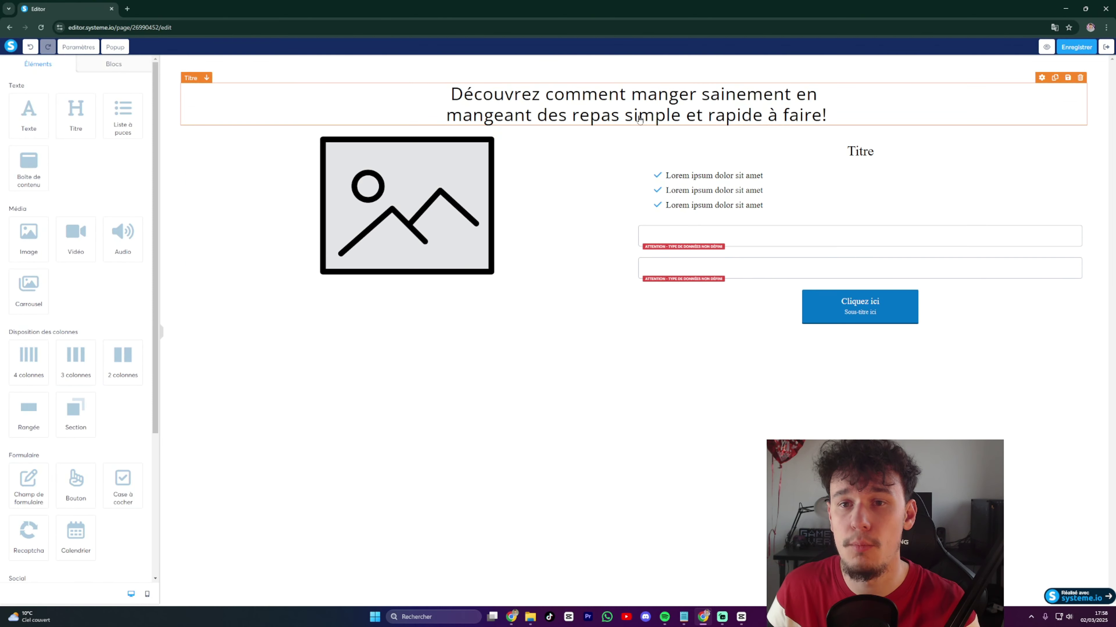
Set the content width of the section holding the title, image and form to "Large".
left_click(482, 342)
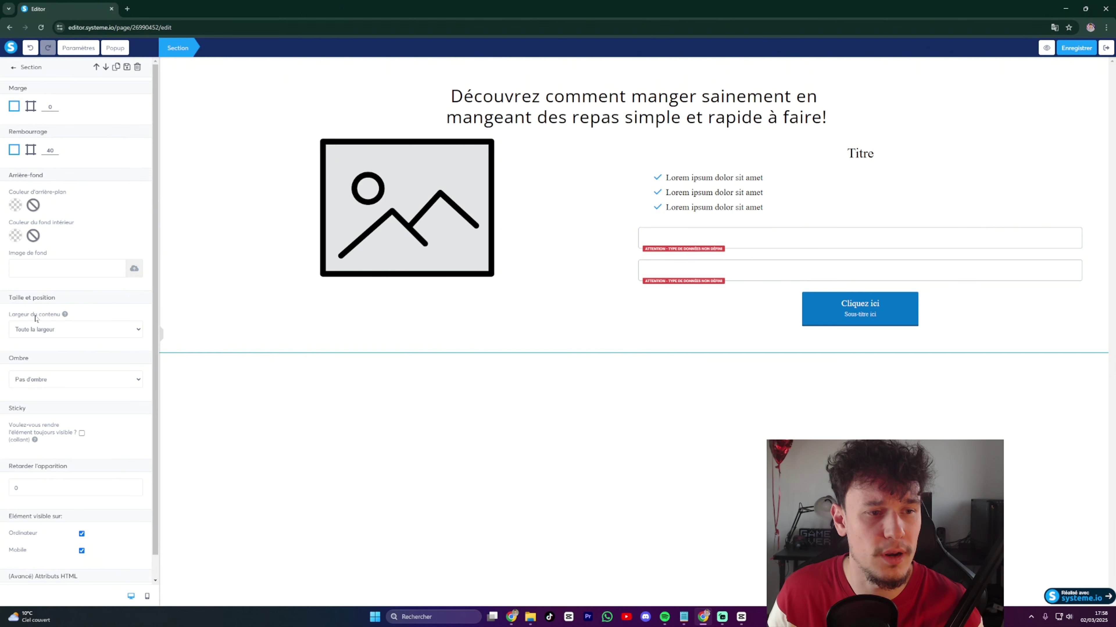
left_click(132, 336)
left_click(73, 355)
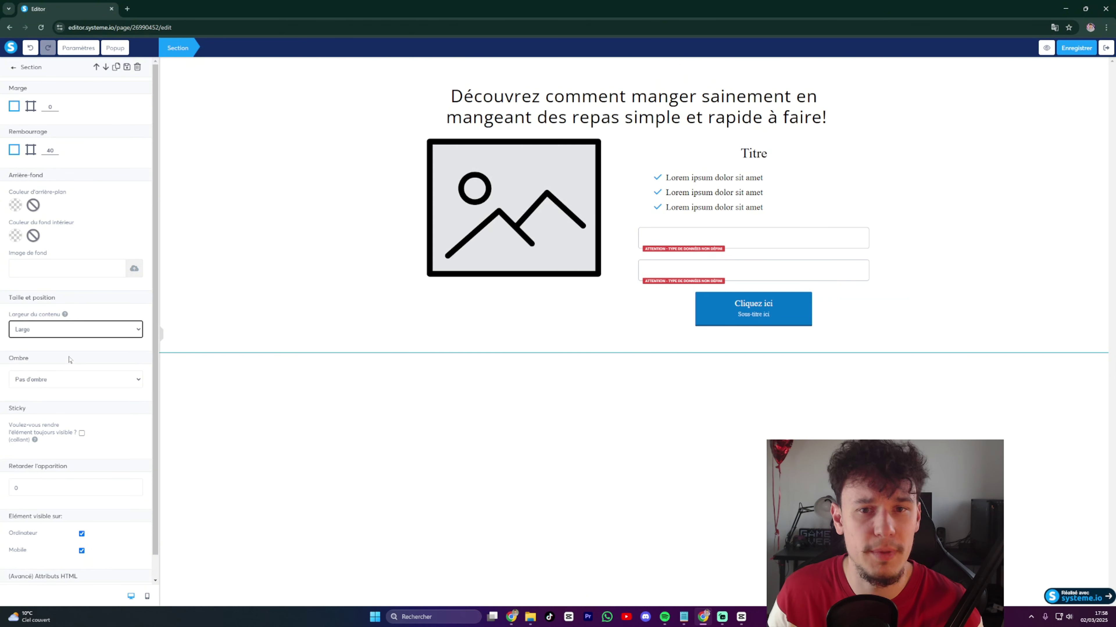
left_click(411, 404)
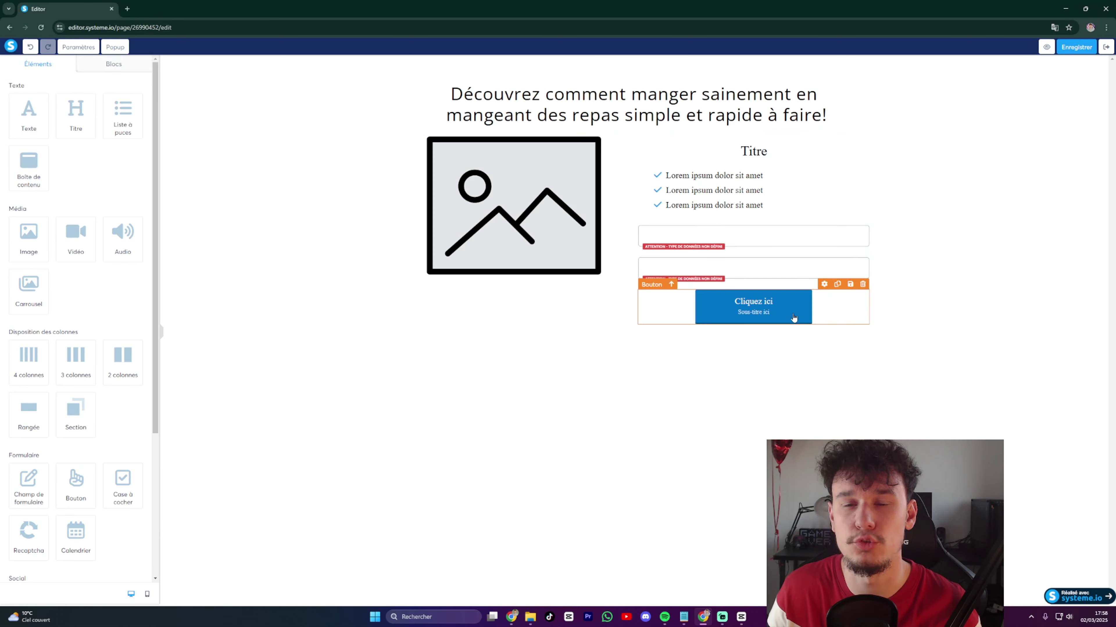
Upload the image Capturedcran2024-10-22170522.png and insert it in place of the placeholder image.
left_click(523, 245)
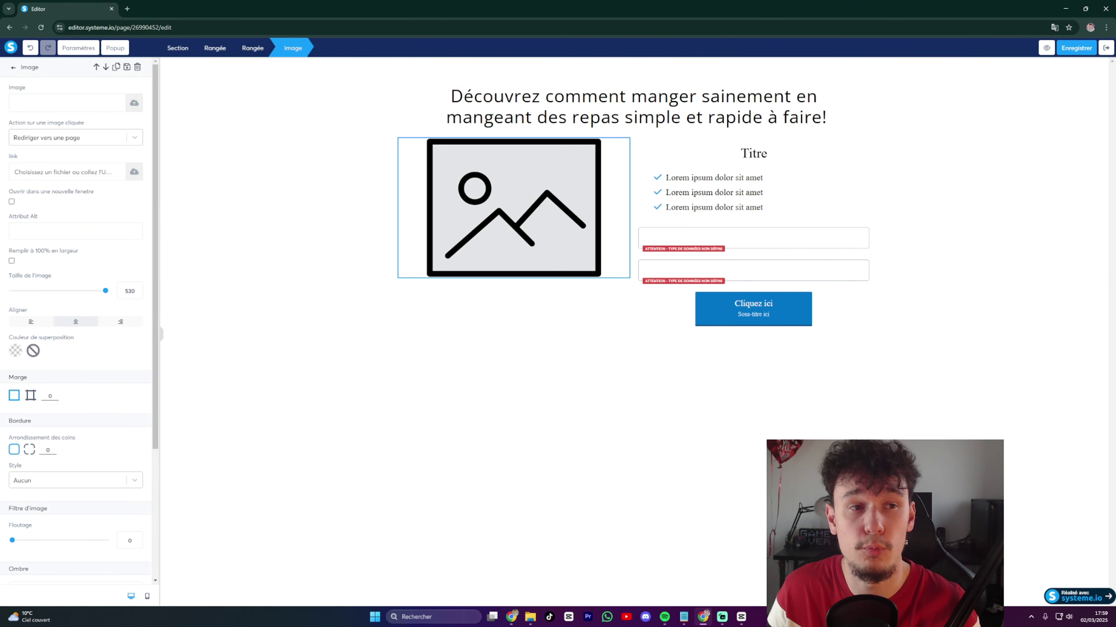
left_click(134, 104)
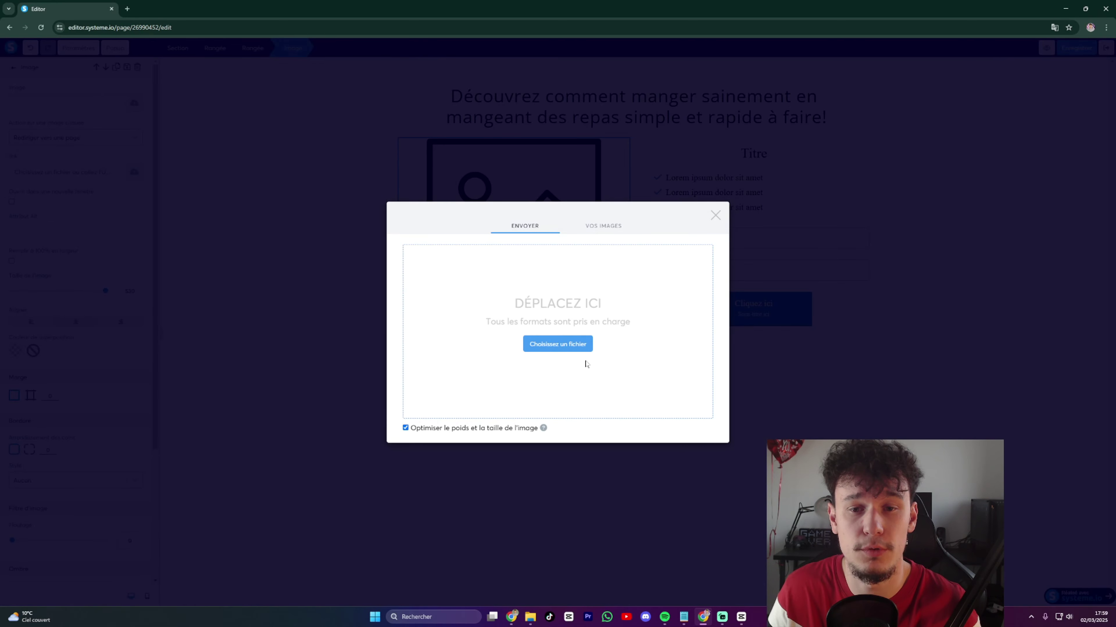
left_click(553, 348)
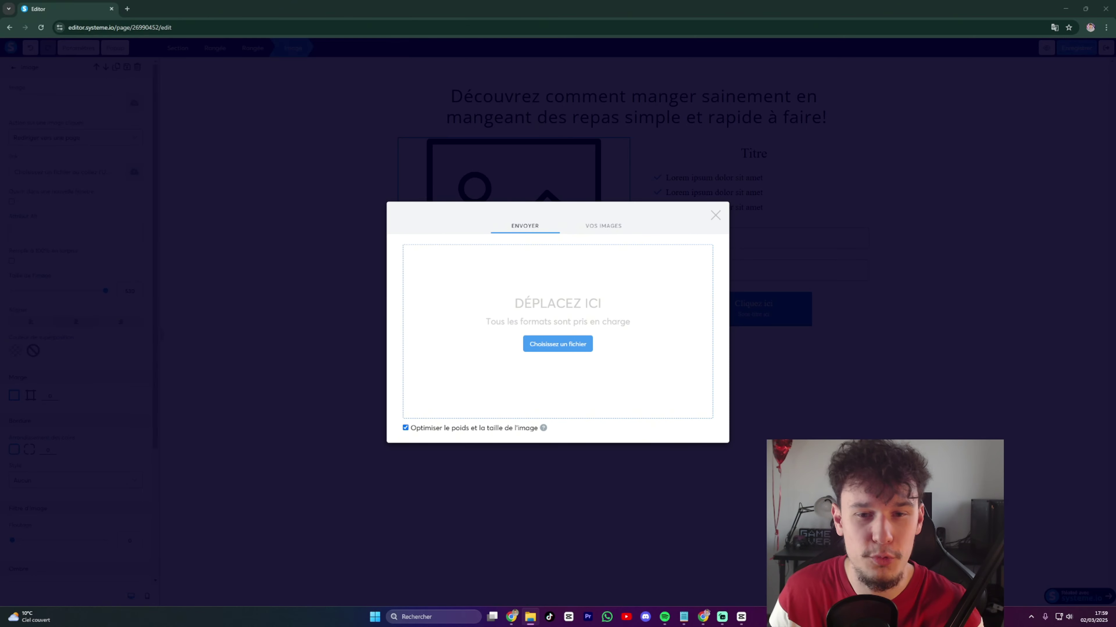
left_click_drag(78, 195, 524, 291)
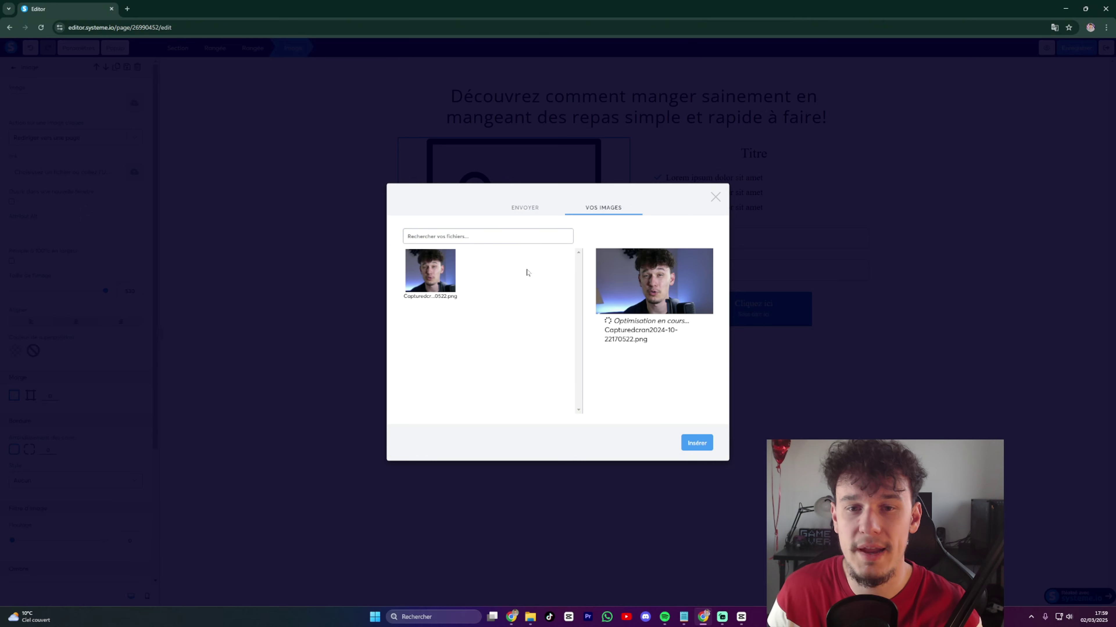
left_click(696, 444)
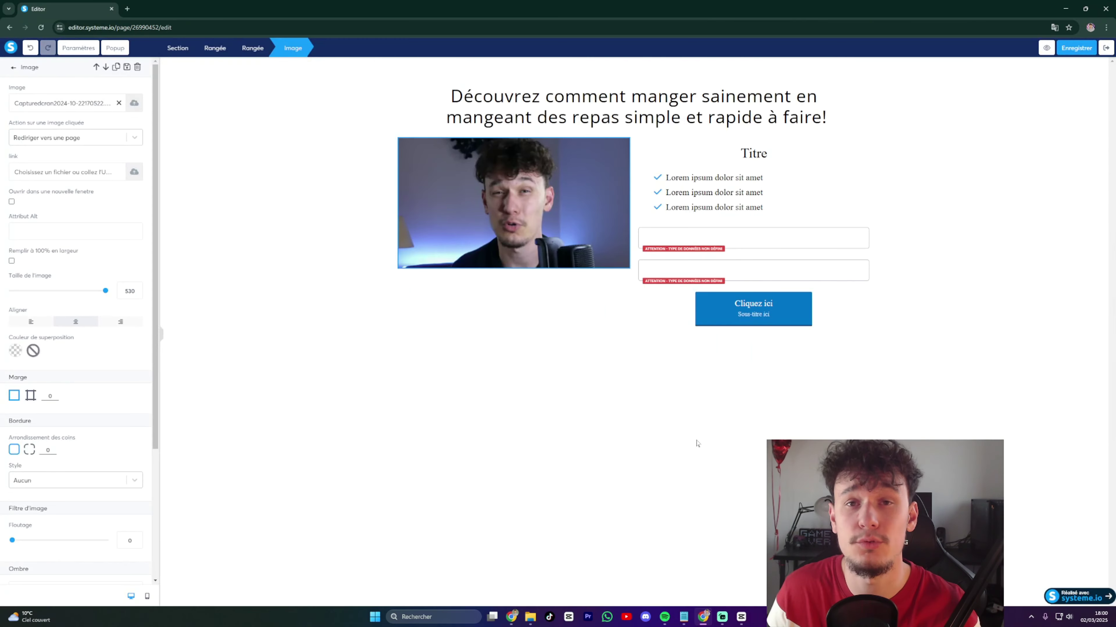
Replace the "Titre" text above the bullet list with "vous accederez à :" and align it left.
double_click(754, 153)
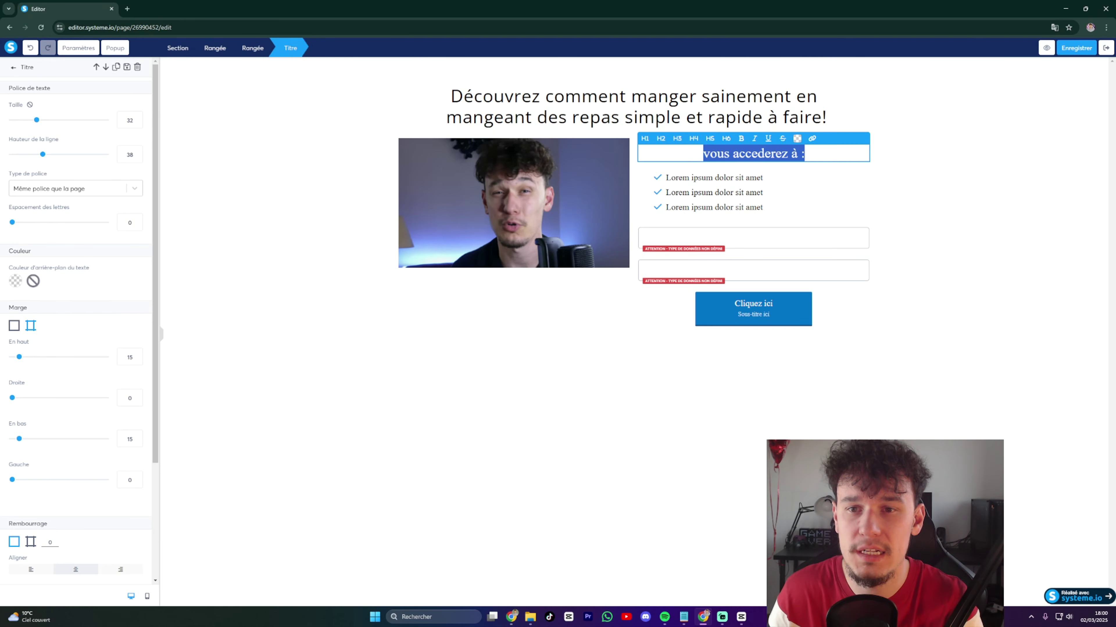
scroll(48, 123, "down", 4)
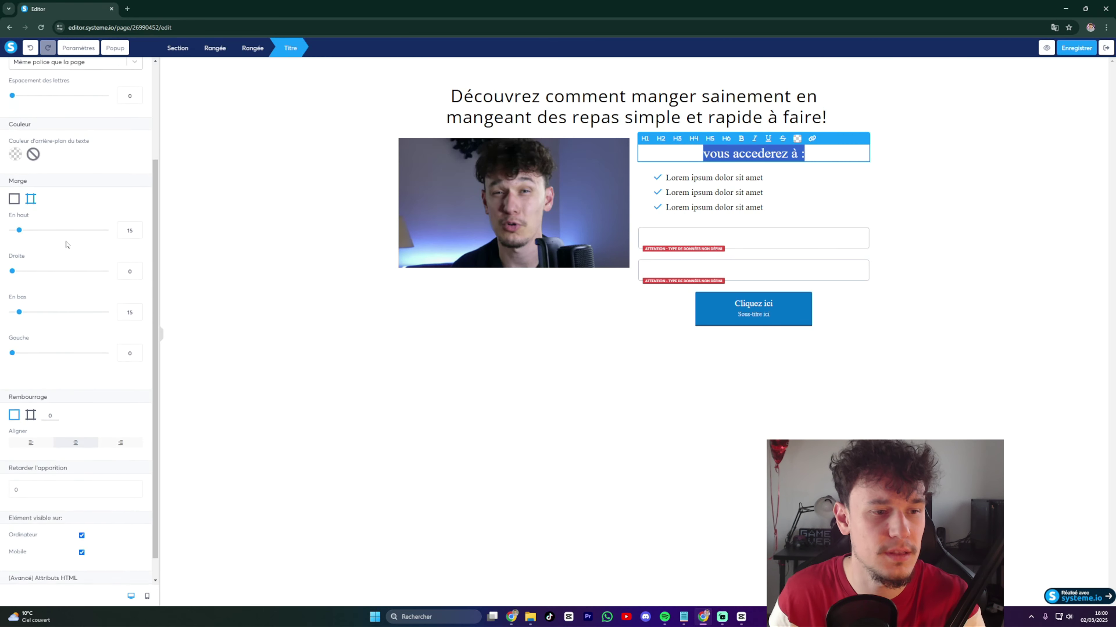
left_click(31, 418)
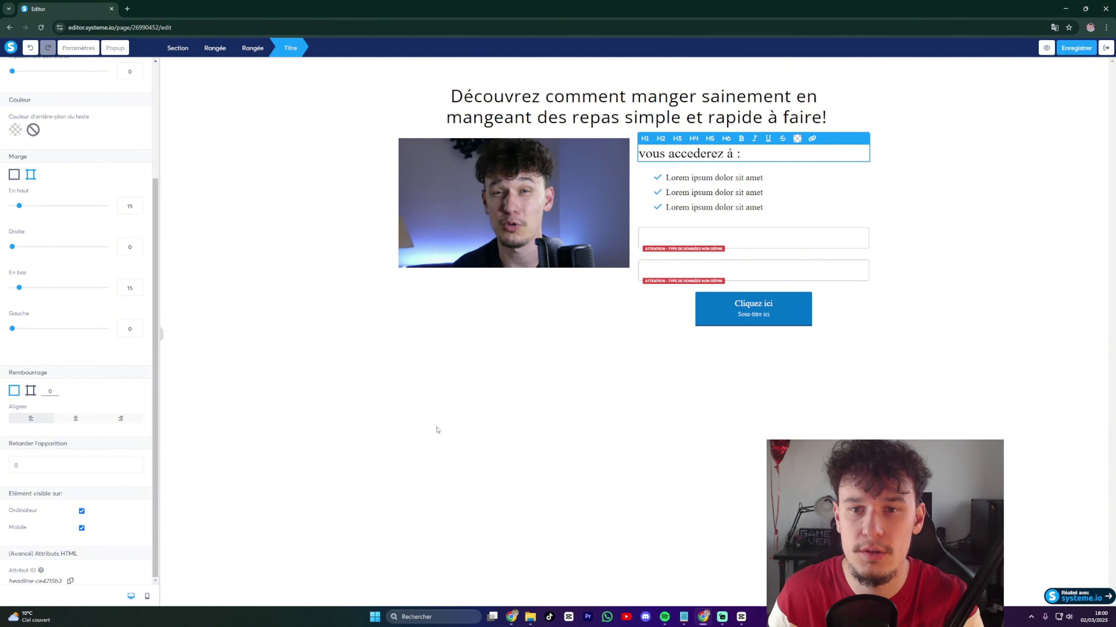
left_click(436, 429)
Set the font of the "vous accederez à :" title to the Google font Open Sans.
left_click(742, 154)
key("ctrl+a")
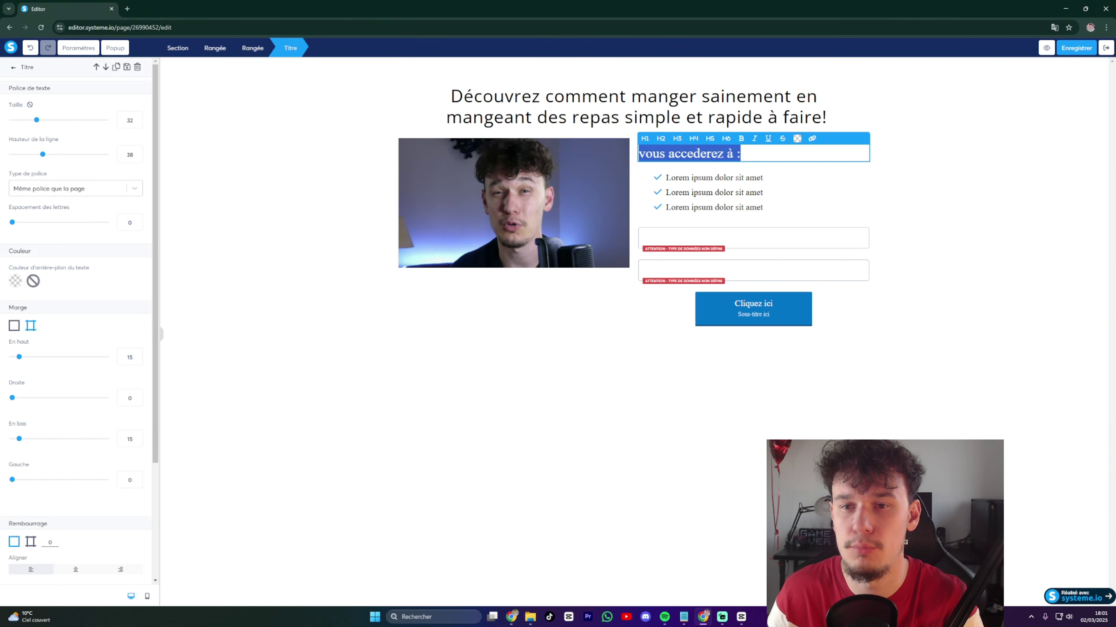
left_click(82, 189)
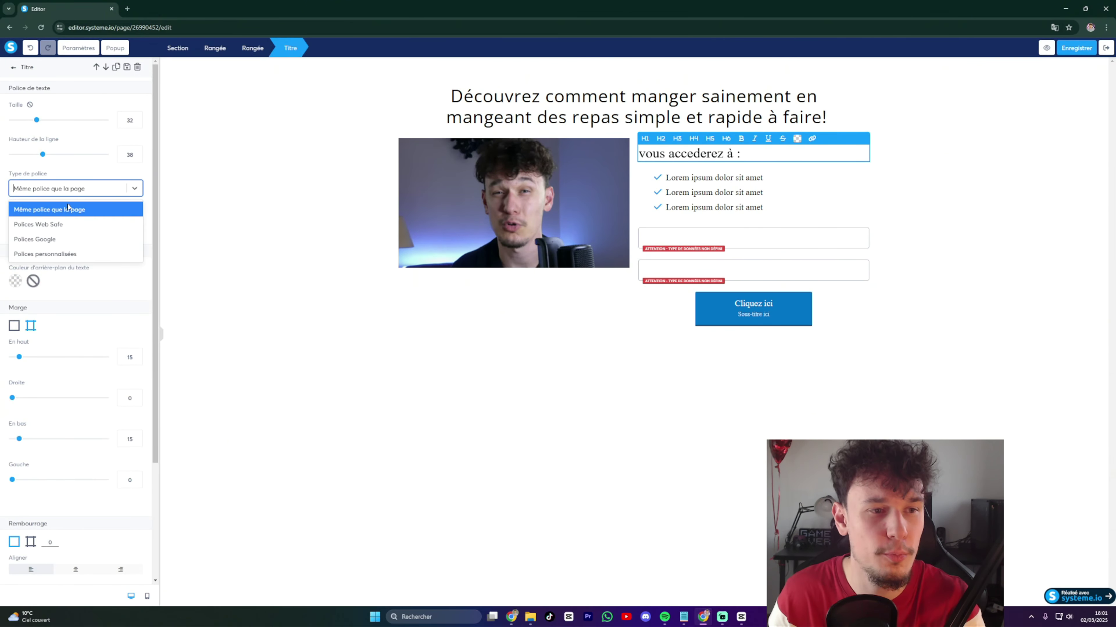
left_click(46, 239)
left_click(52, 216)
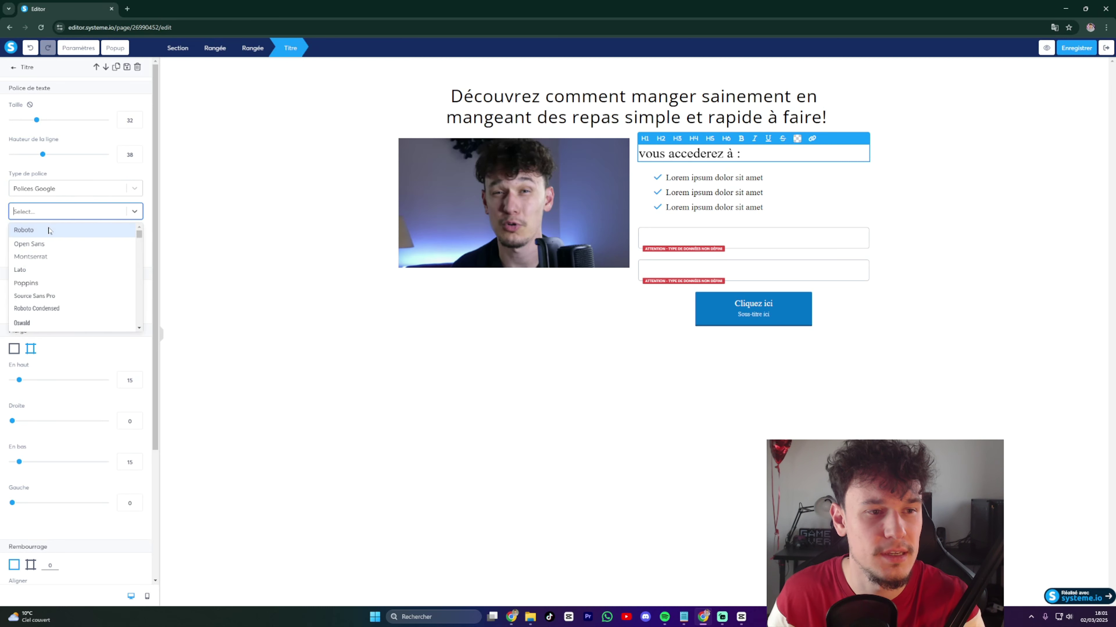
left_click(44, 242)
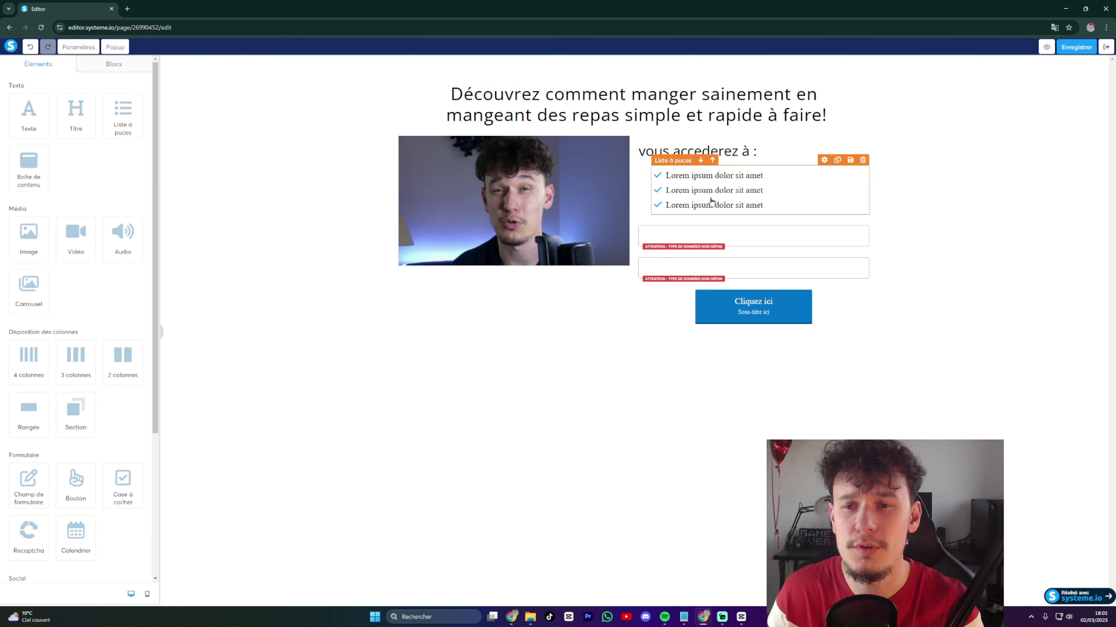
Replace the bullet list items with "les 10 meilleurs repas", "les recettes détaillées" and "mes astuces personnelles".
left_click(712, 202)
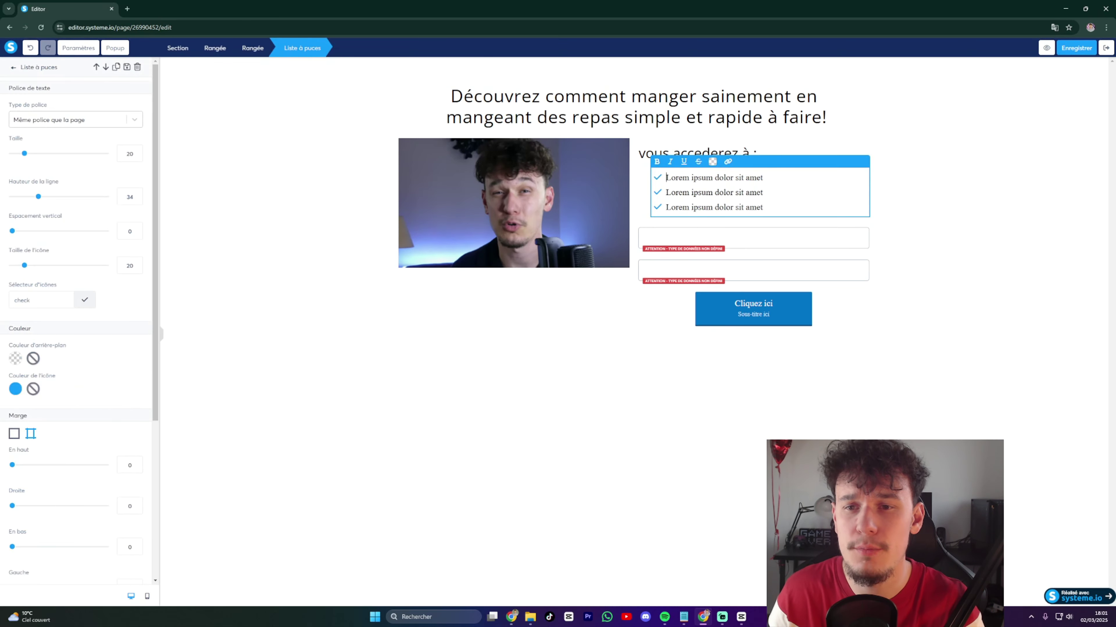
left_click_drag(764, 206, 666, 176)
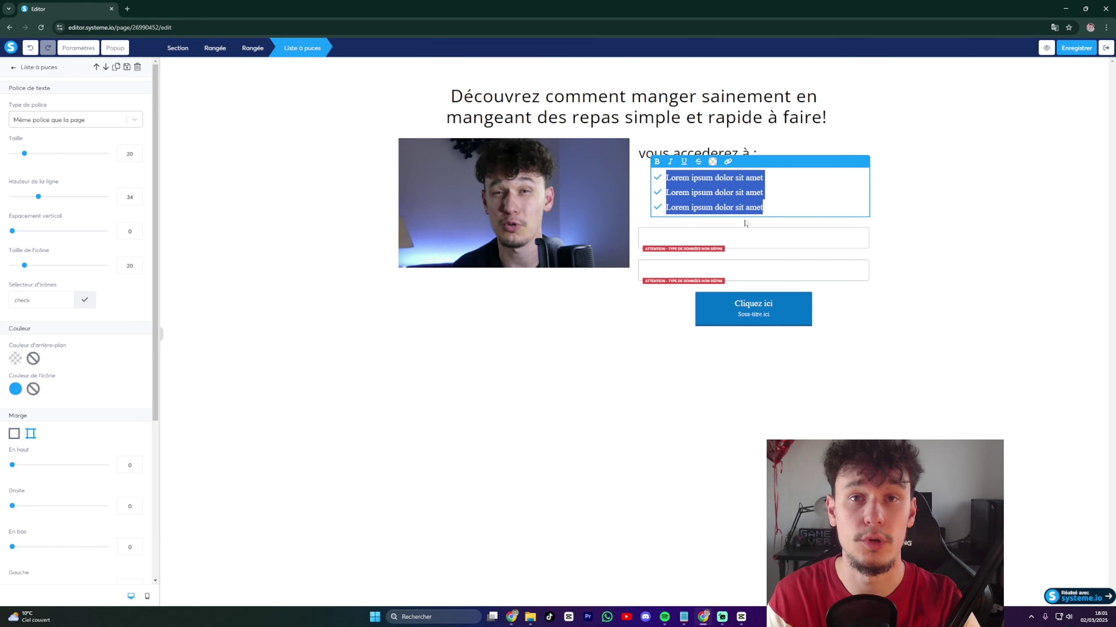
type("les 10 meilleurs repas")
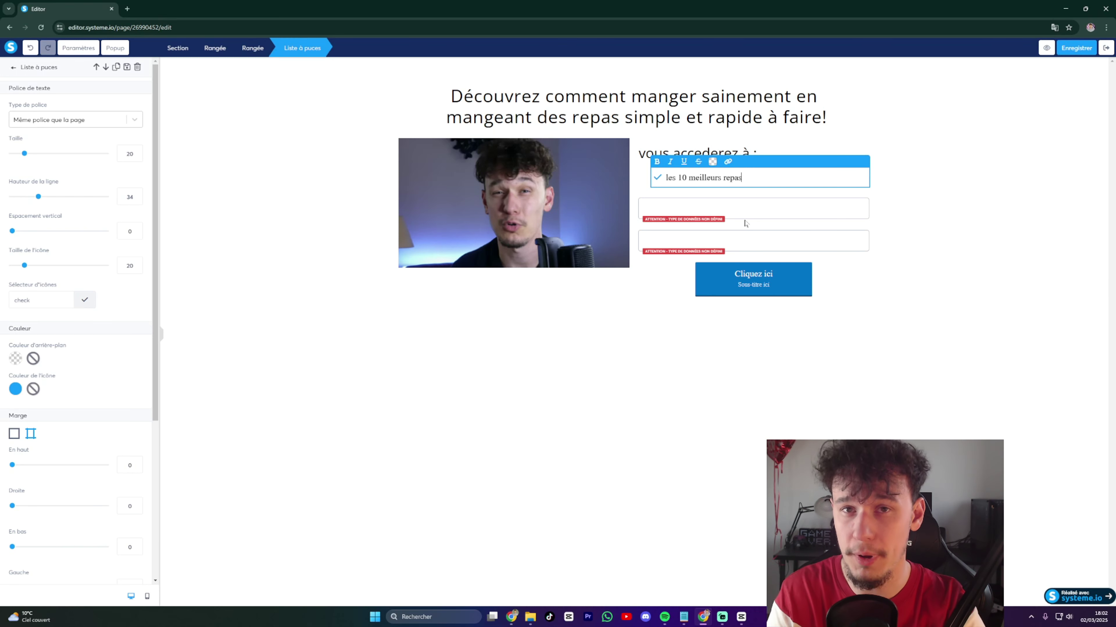
key("Return")
type("les recettes détaillées")
key("Return")
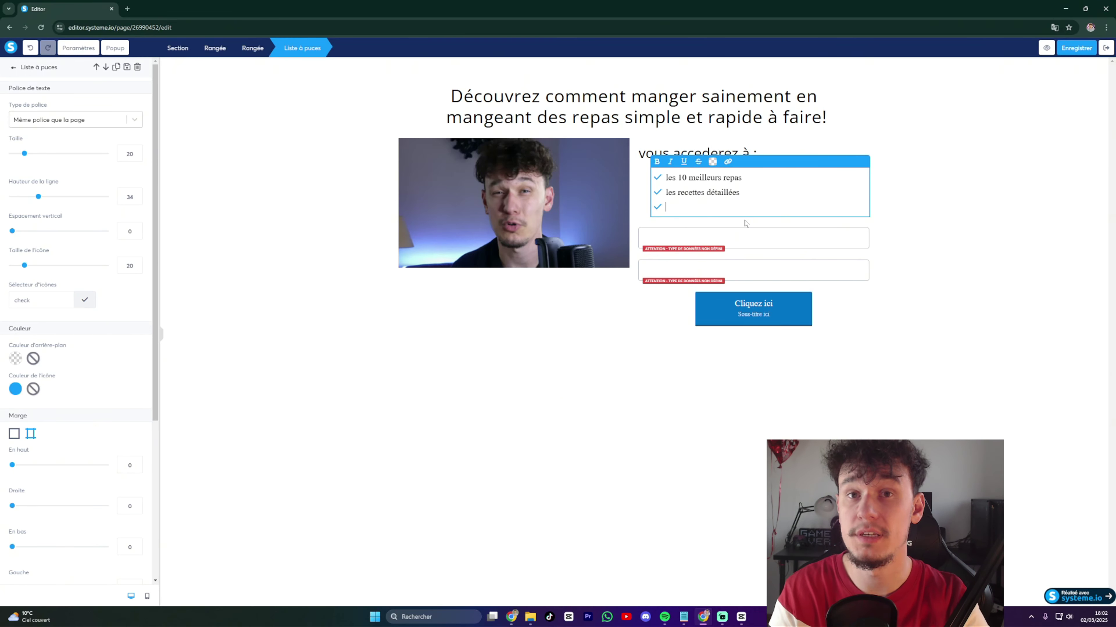
type("mes astuces personnelles")
left_click(773, 364)
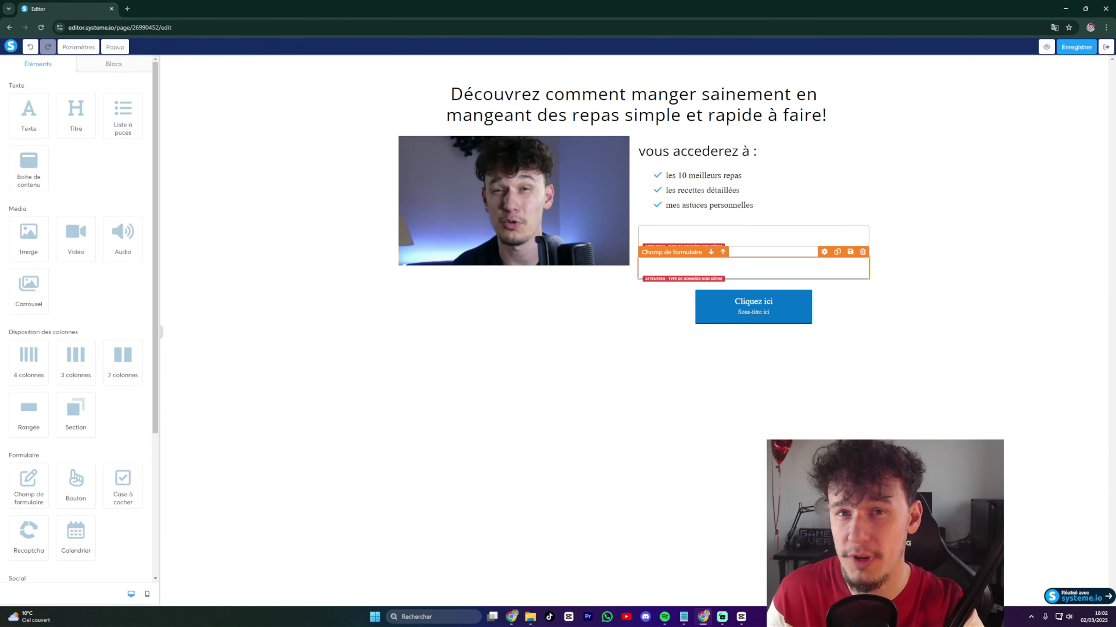
Set the data type of the first form field below the bullet list to "Prénom".
left_click(701, 242)
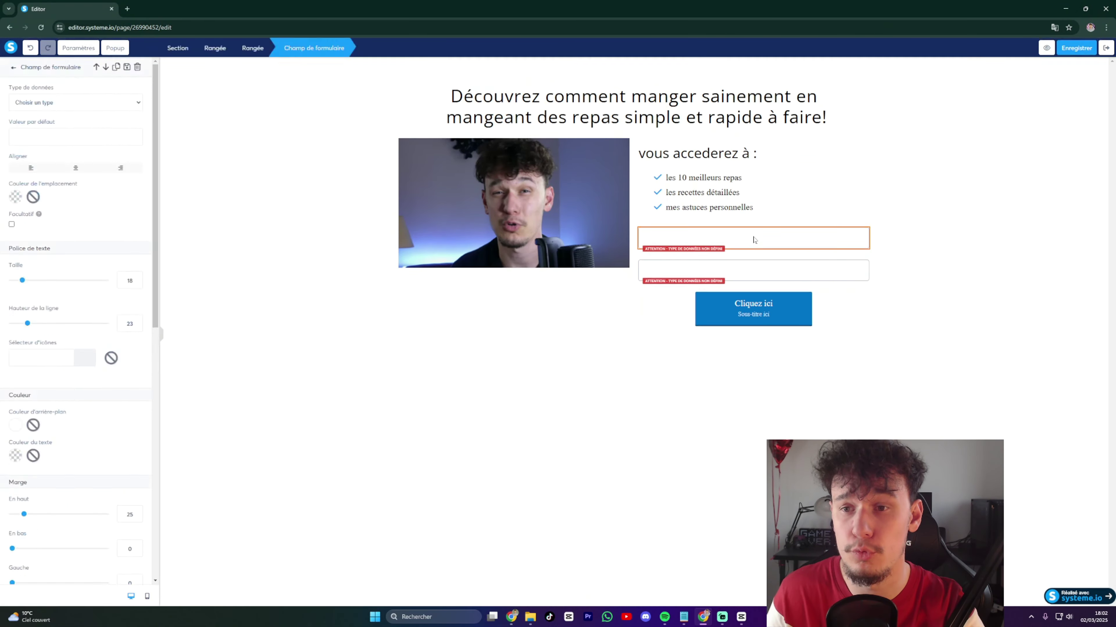
left_click(56, 104)
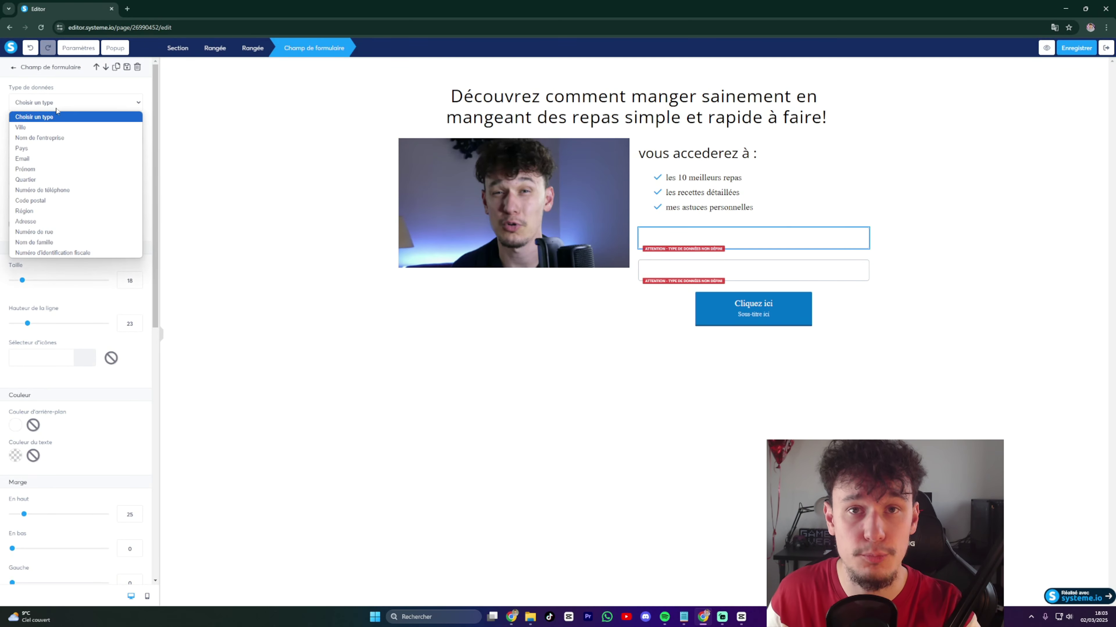
left_click(26, 169)
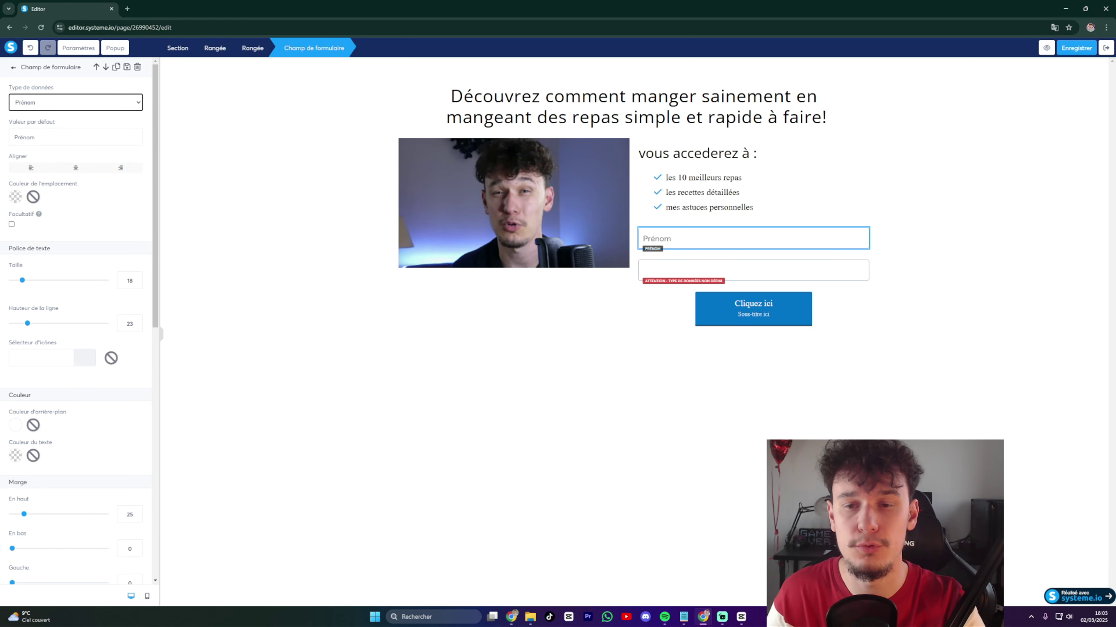
Try to replace the first form field's default value with text starting with "Votre".
key("Tab")
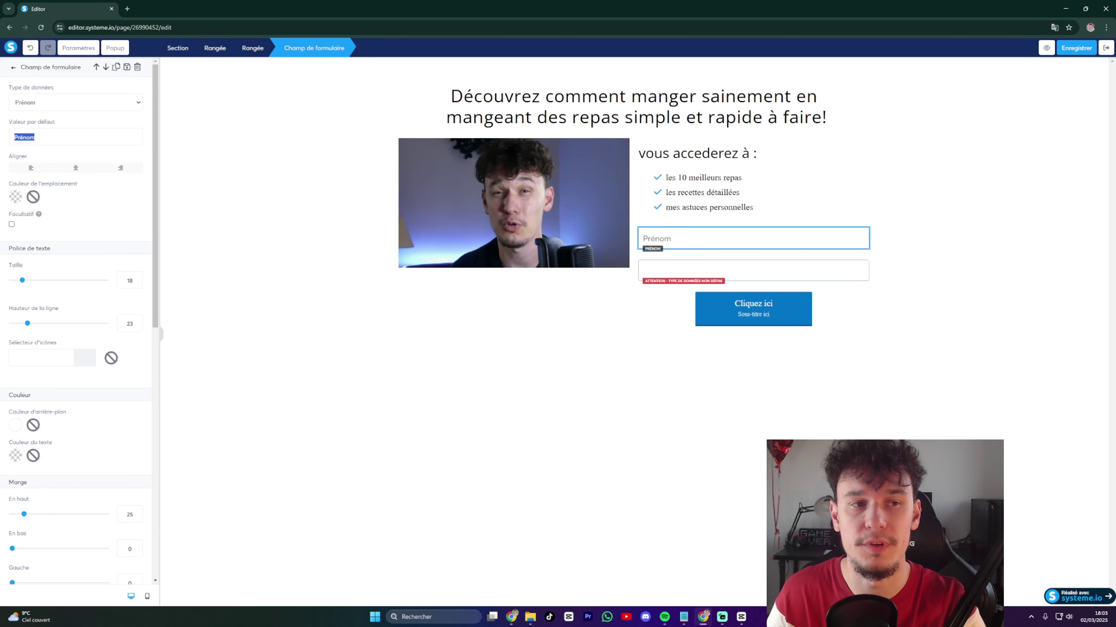
key("BackSpace")
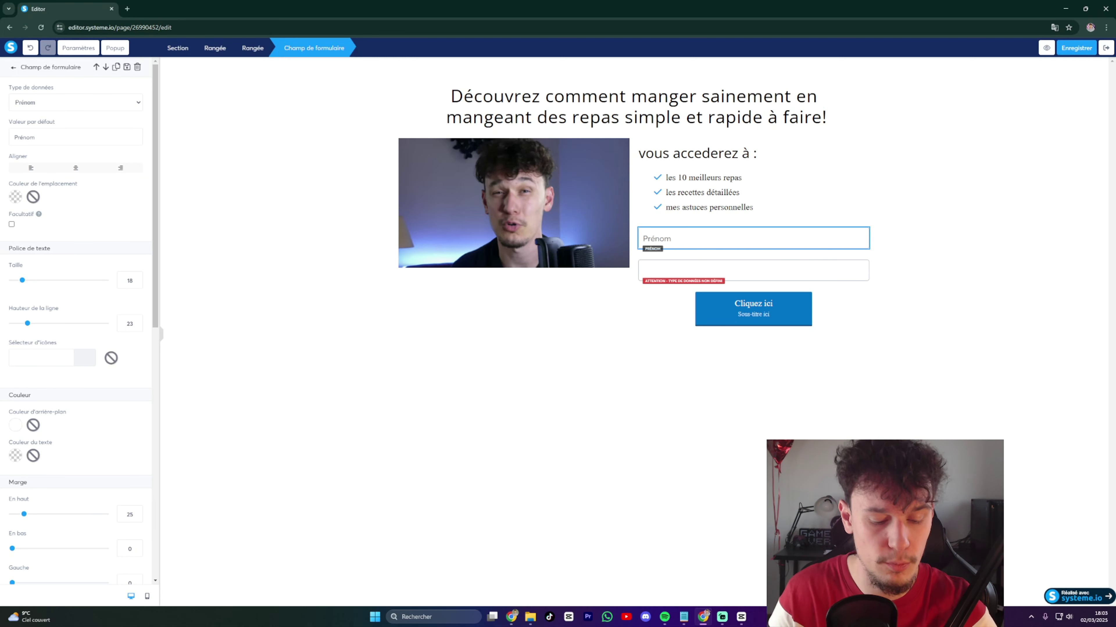
type("Votre")
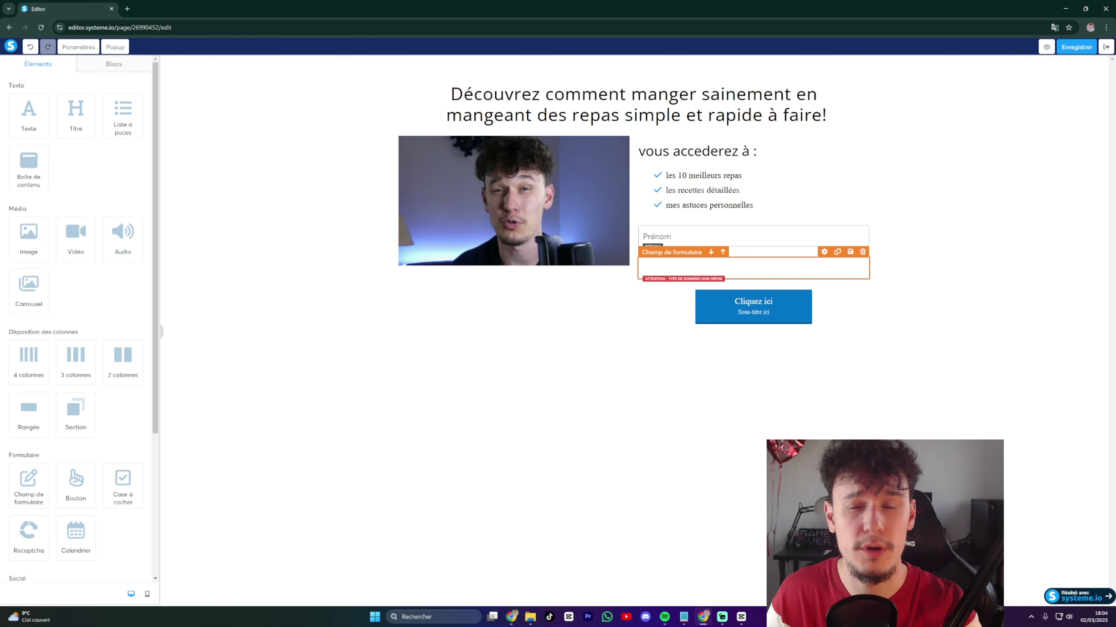
Set the data type of the second form field, just above the button, to "Email".
left_click(753, 269)
left_click(82, 103)
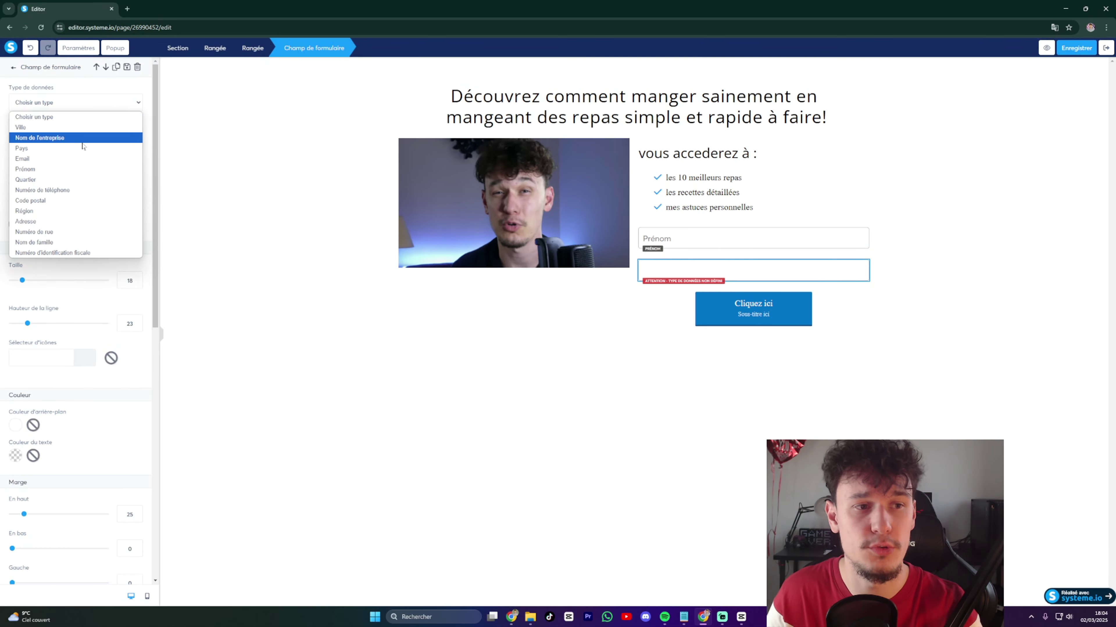
left_click(66, 159)
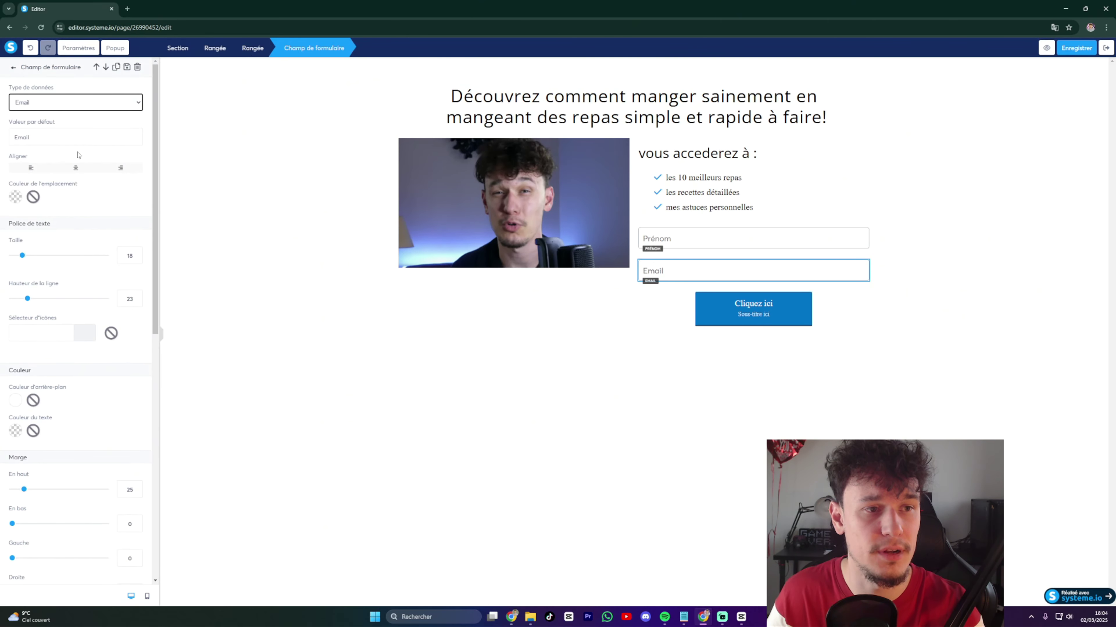
Set the form button's width to "Remplir en largeur" and its top margin to 40.
left_click(523, 318)
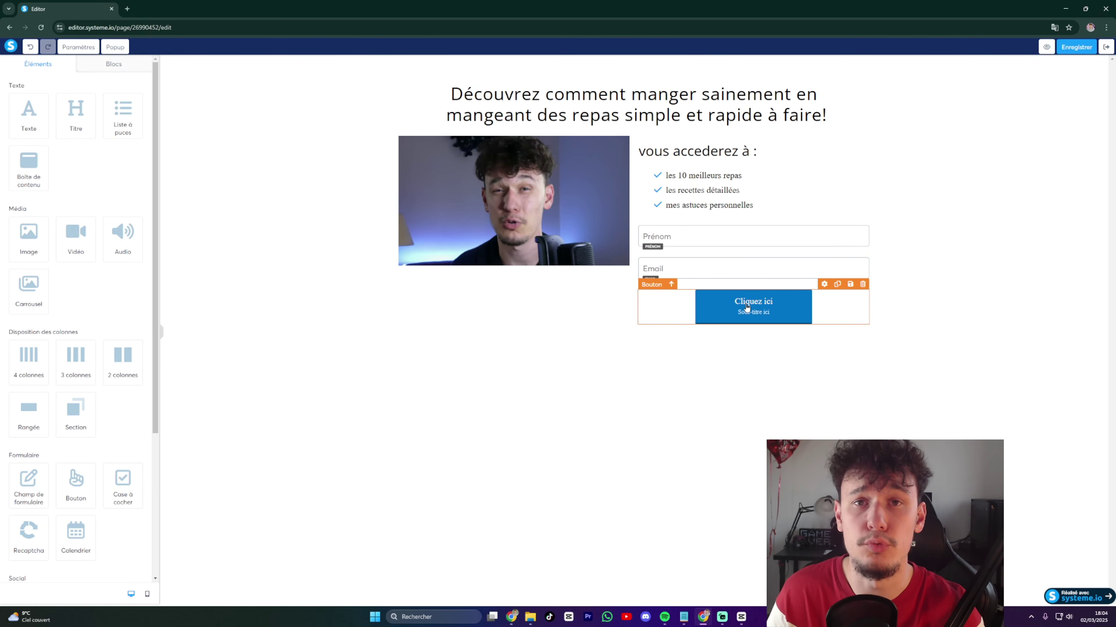
left_click(720, 315)
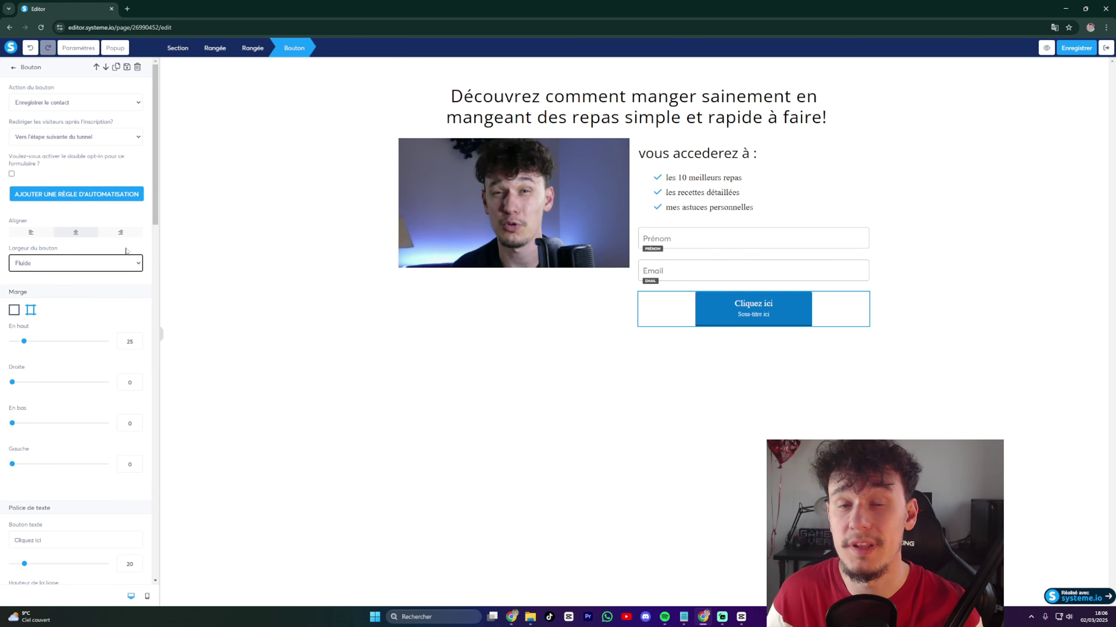
left_click(112, 265)
left_click(81, 288)
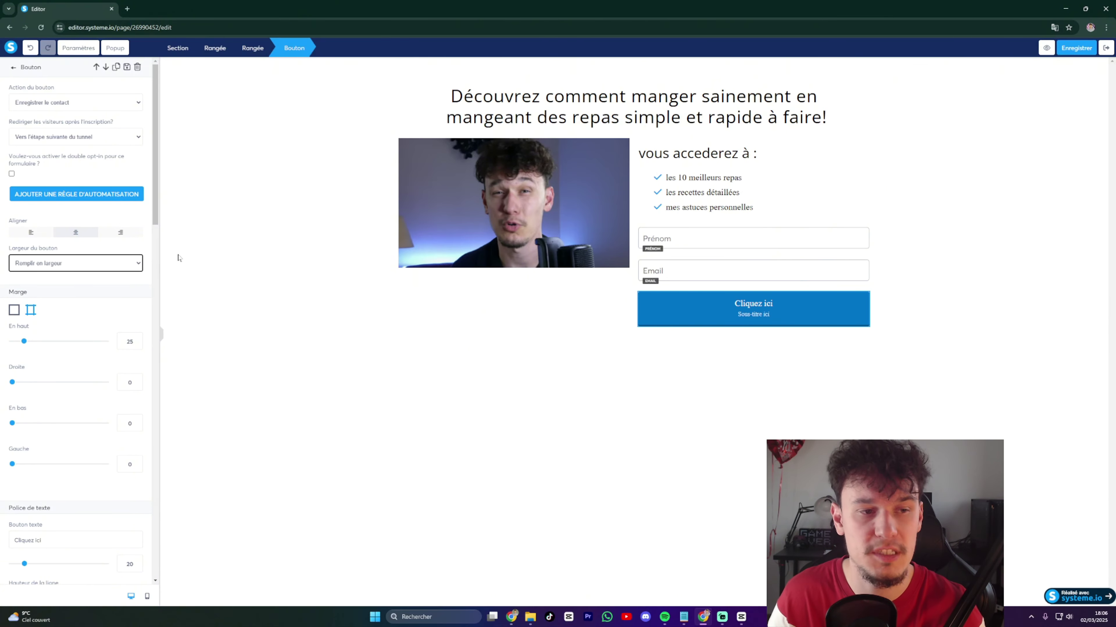
scroll(57, 224, "down", 3)
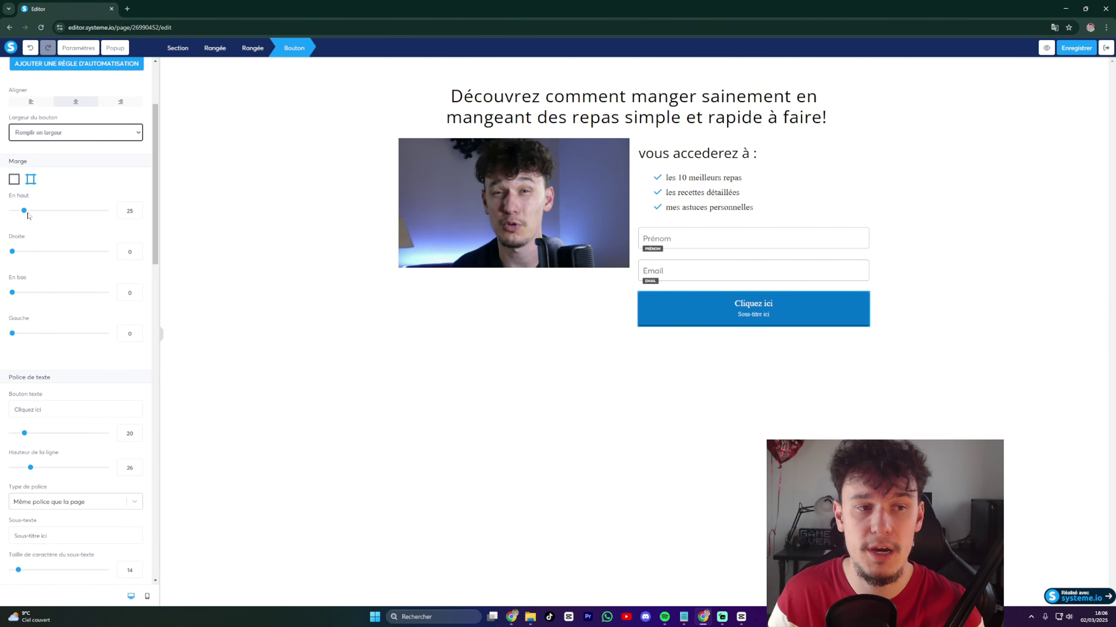
left_click_drag(27, 215, 31, 215)
mouse_move(12, 251)
left_mouse_down()
mouse_move(36, 254)
mouse_move(13, 252)
left_mouse_up()
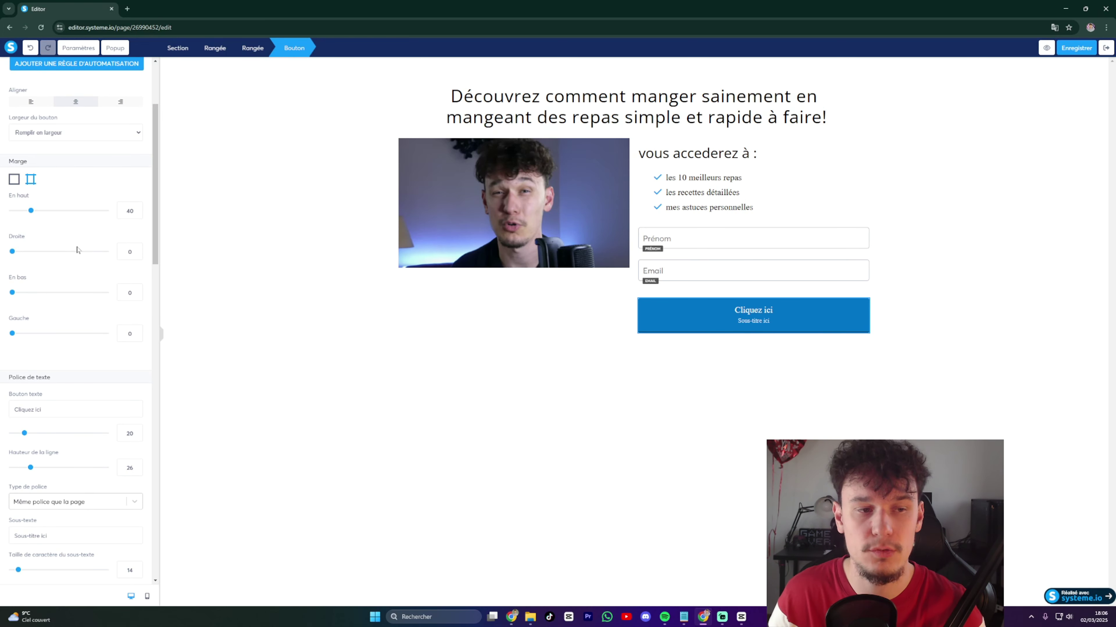
Change the form button's text to "Accédez à votre ebook gratuit" and enlarge its font size to 30.
scroll(77, 249, "down", 5)
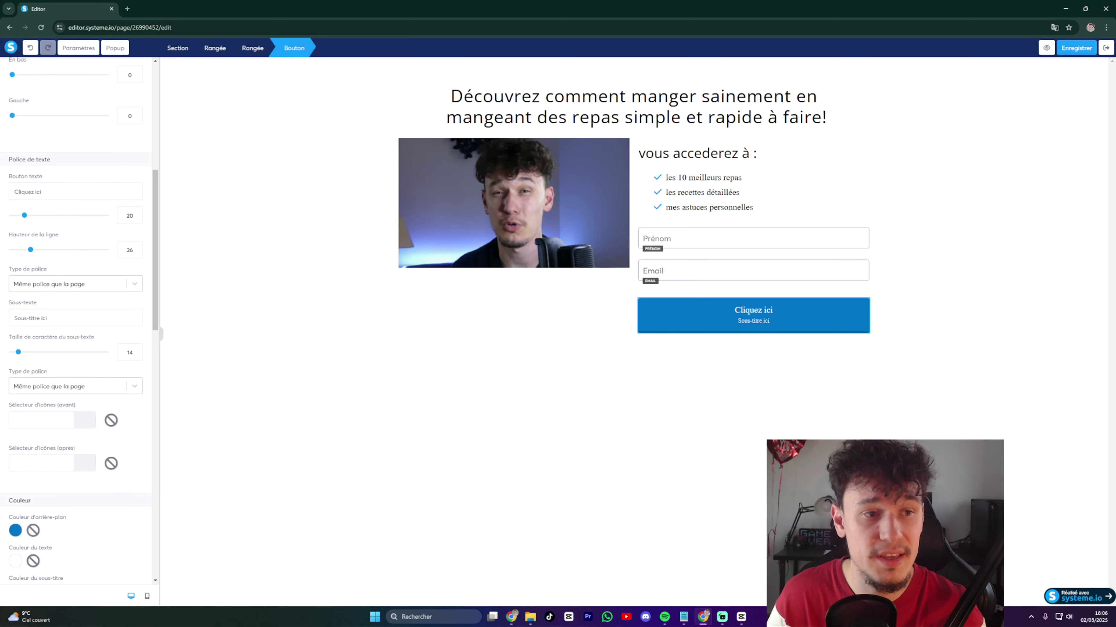
triple_click(29, 192)
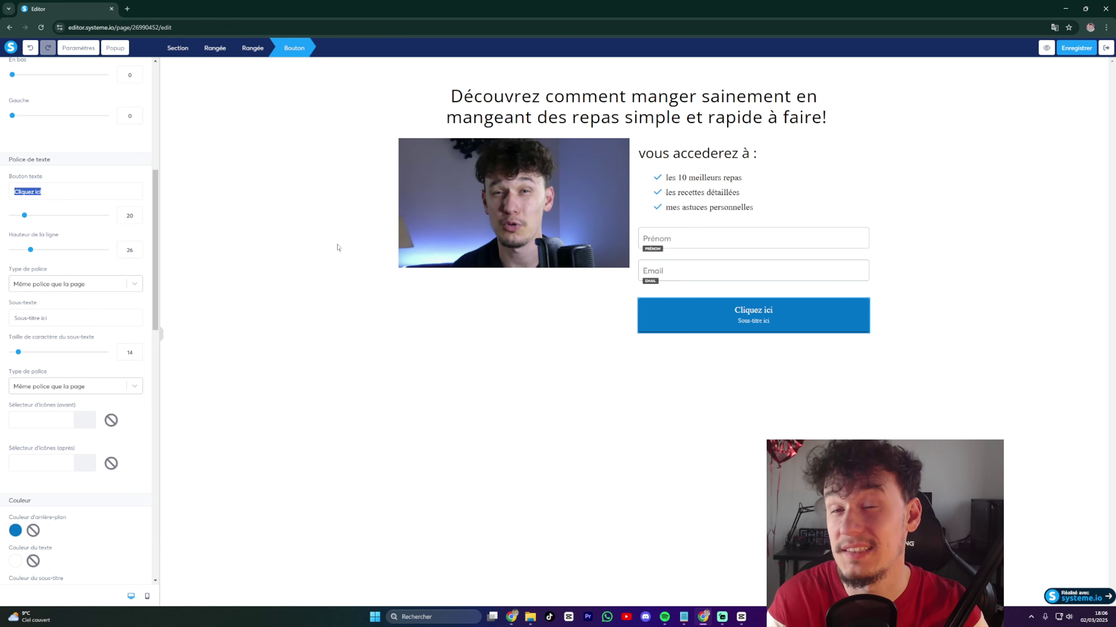
type("Accédez à votre ebook gratuit")
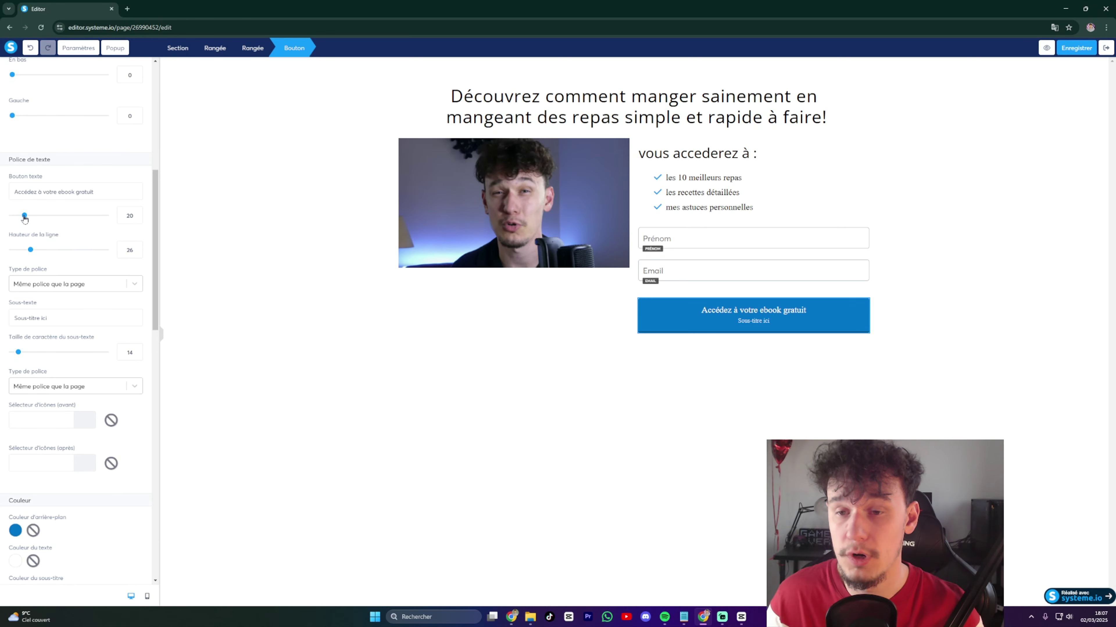
left_click_drag(24, 216, 34, 216)
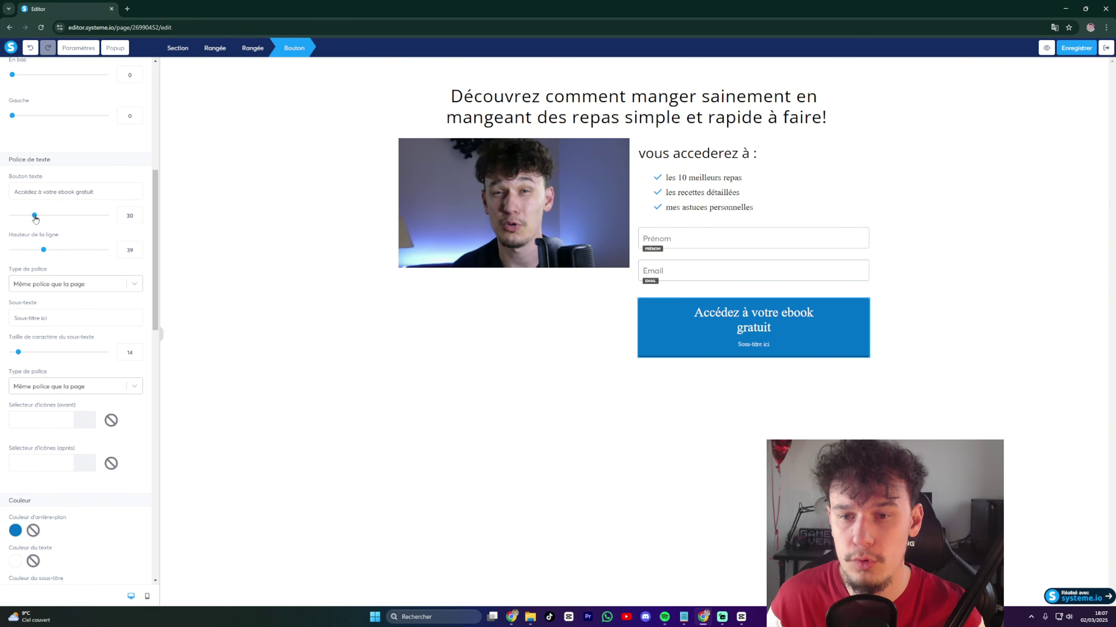
Clear the form button's sub-text and reduce the button text size to 29.
left_click_drag(48, 319, 14, 318)
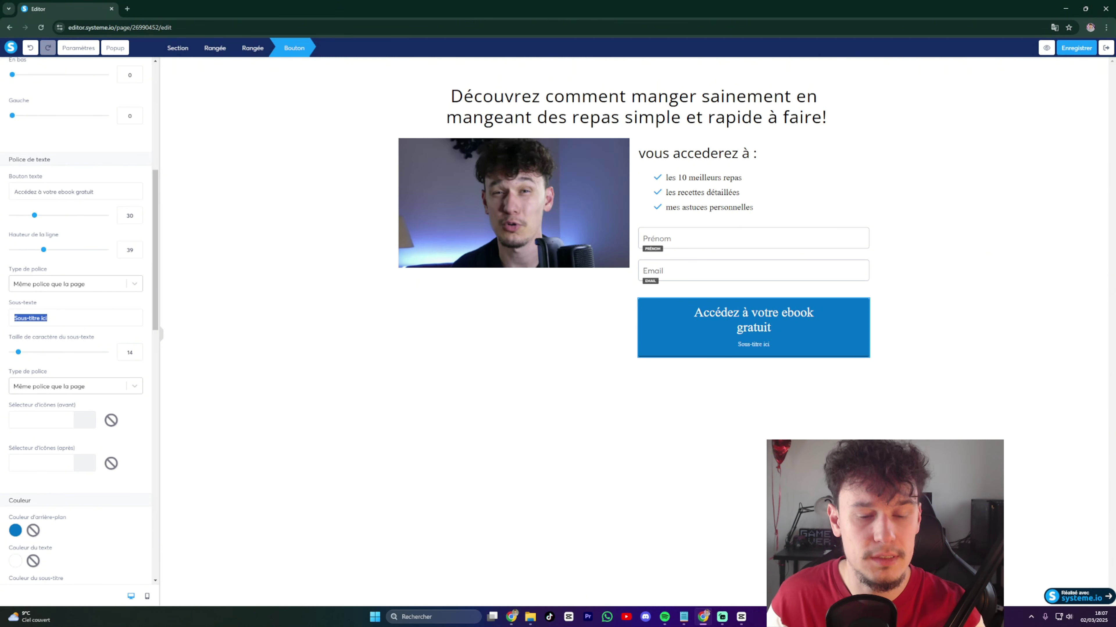
key("BackSpace")
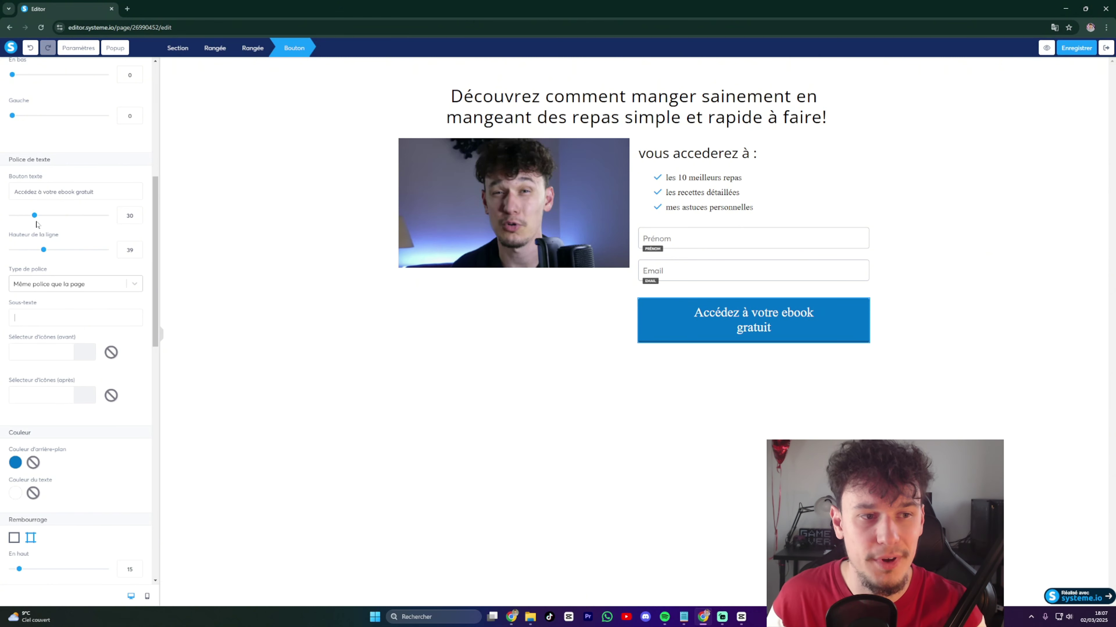
left_click_drag(34, 220, 34, 221)
Rewrite "gratuit" in the button text as "GRATUIT" and set the text size to 25.
left_click_drag(97, 193, 82, 193)
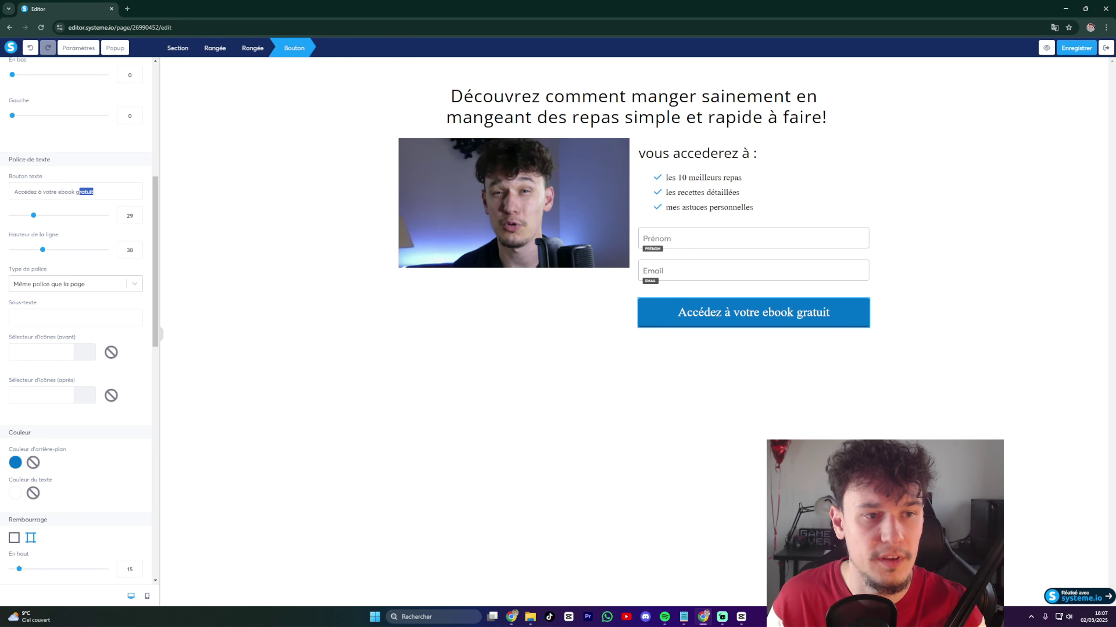
type("GRATUIT")
scroll(66, 242, "down", 2)
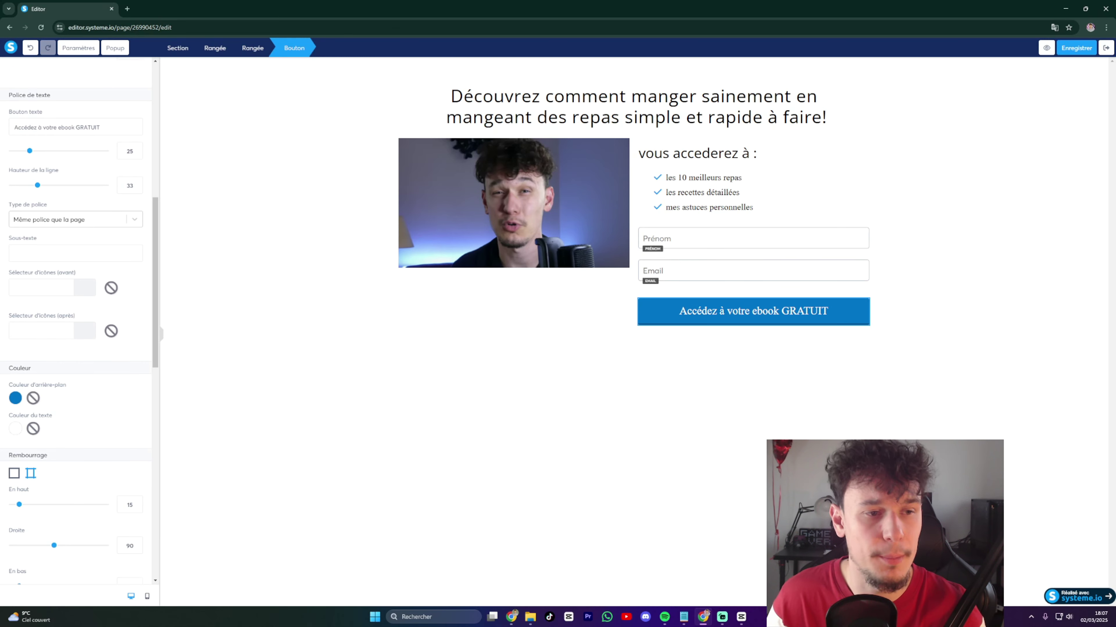
left_click(56, 263)
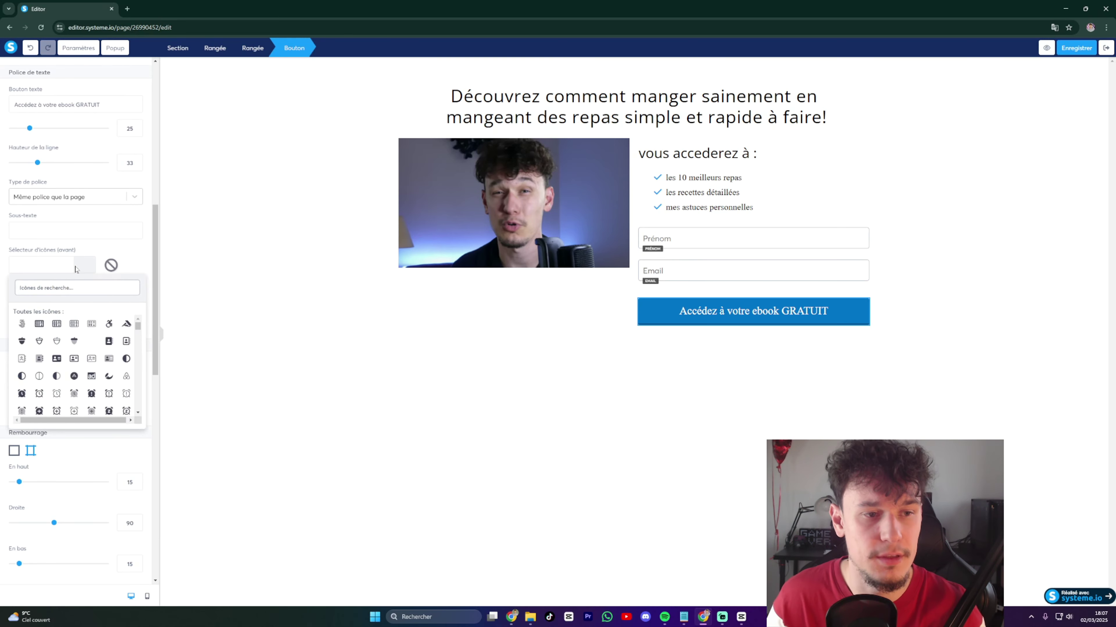
left_click(55, 328)
left_click(110, 265)
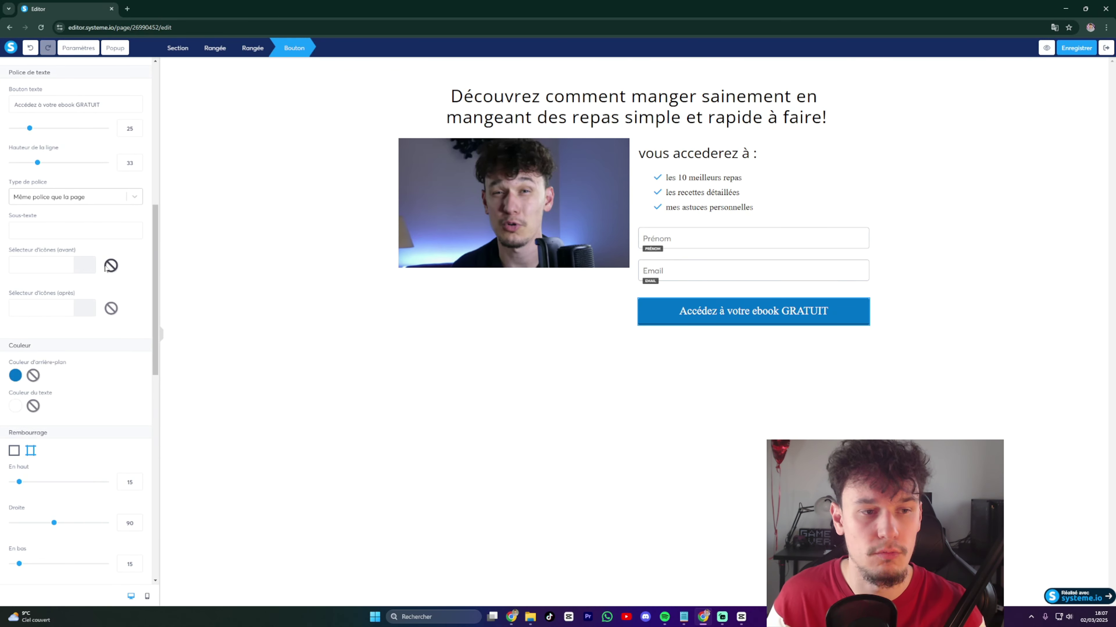
Change the form button's background colour to the default orange.
scroll(104, 280, "down", 3)
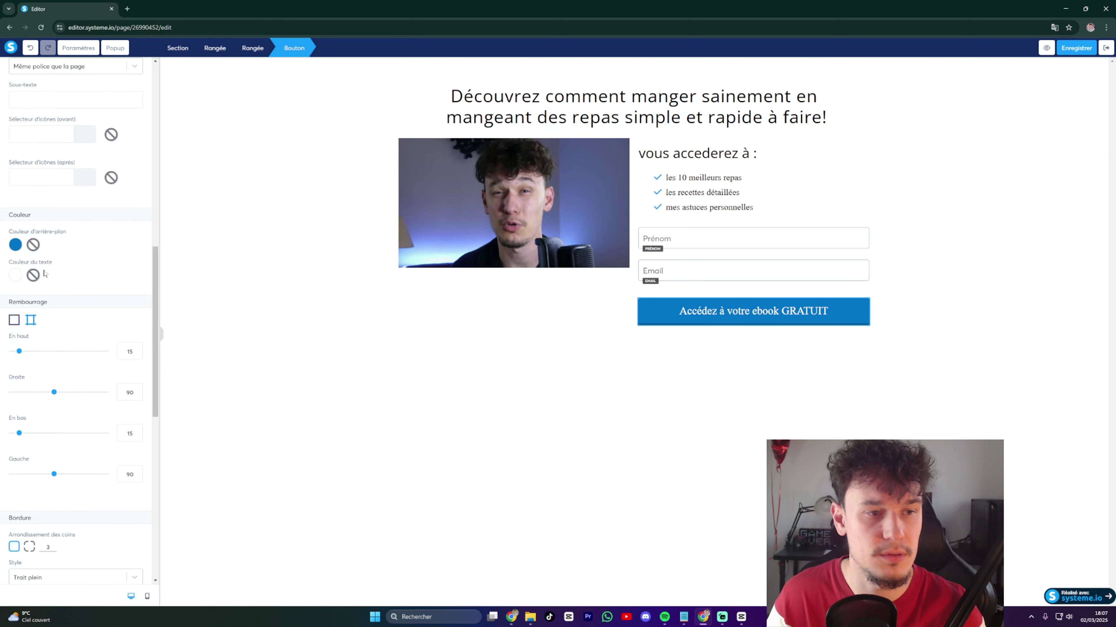
left_click(16, 246)
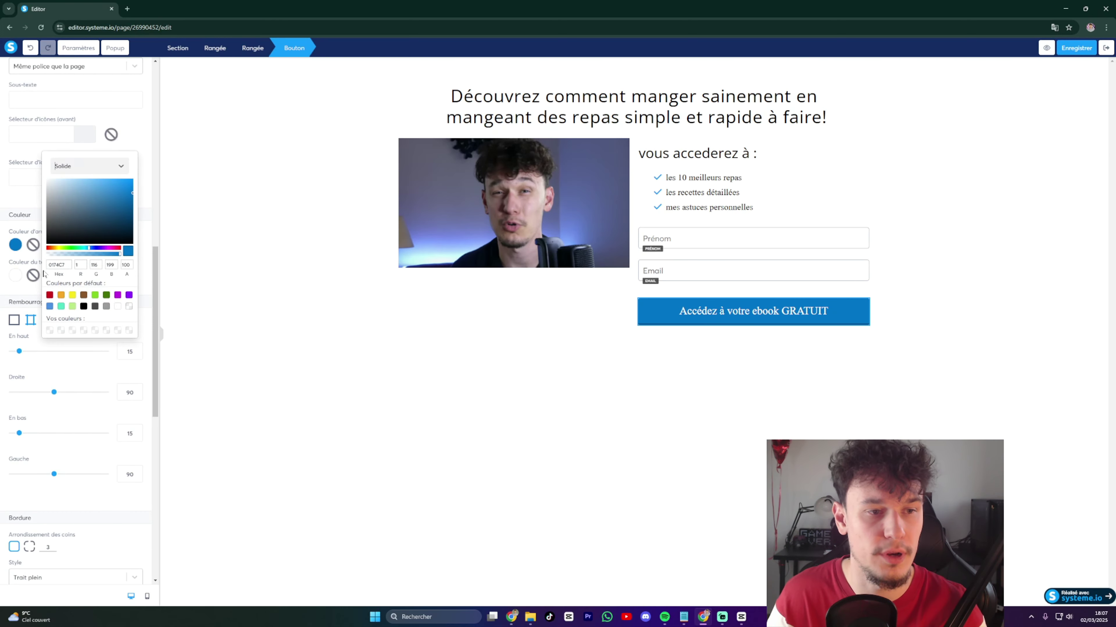
left_click(61, 295)
left_click(219, 361)
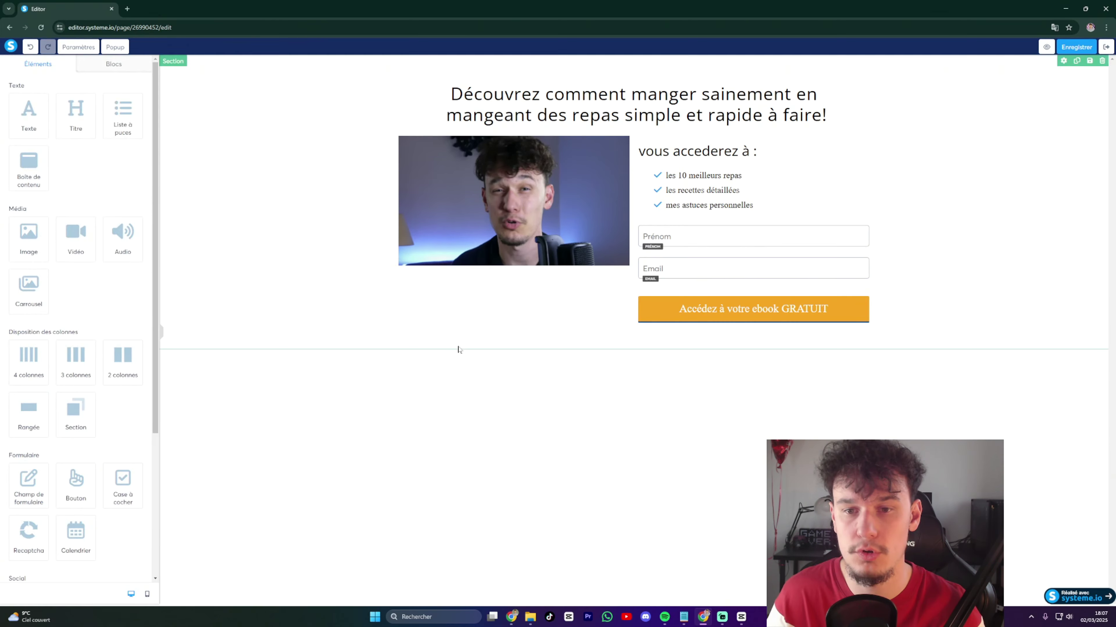
left_click(656, 315)
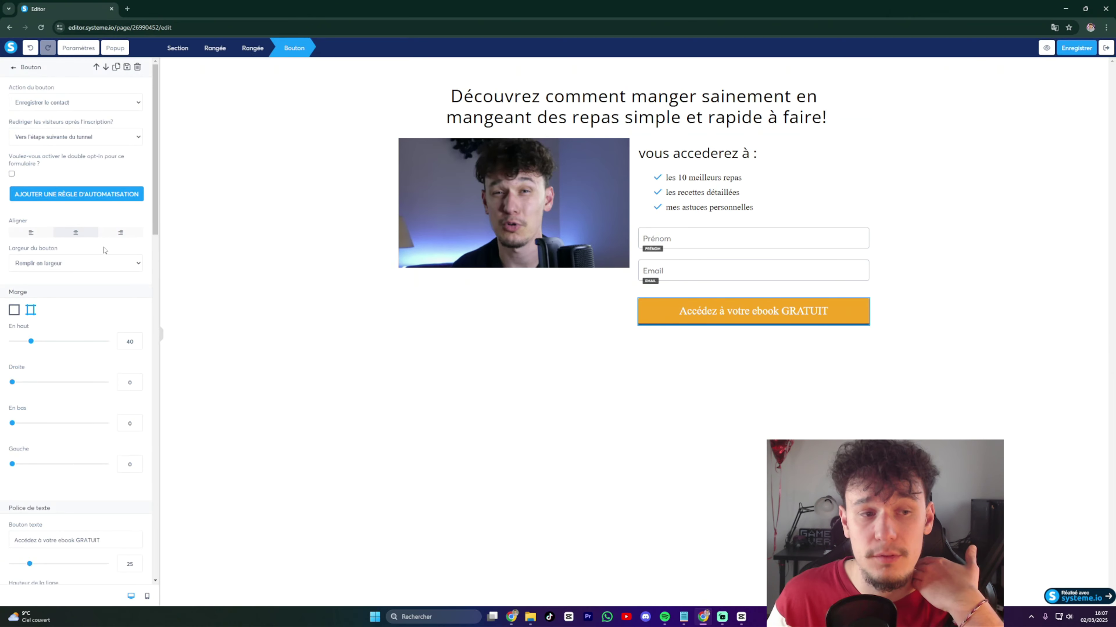
scroll(148, 297, "down", 5)
left_click_drag(154, 299, 155, 393)
Change the icon colour of the bullet list's check marks to the default orange.
left_click(682, 192)
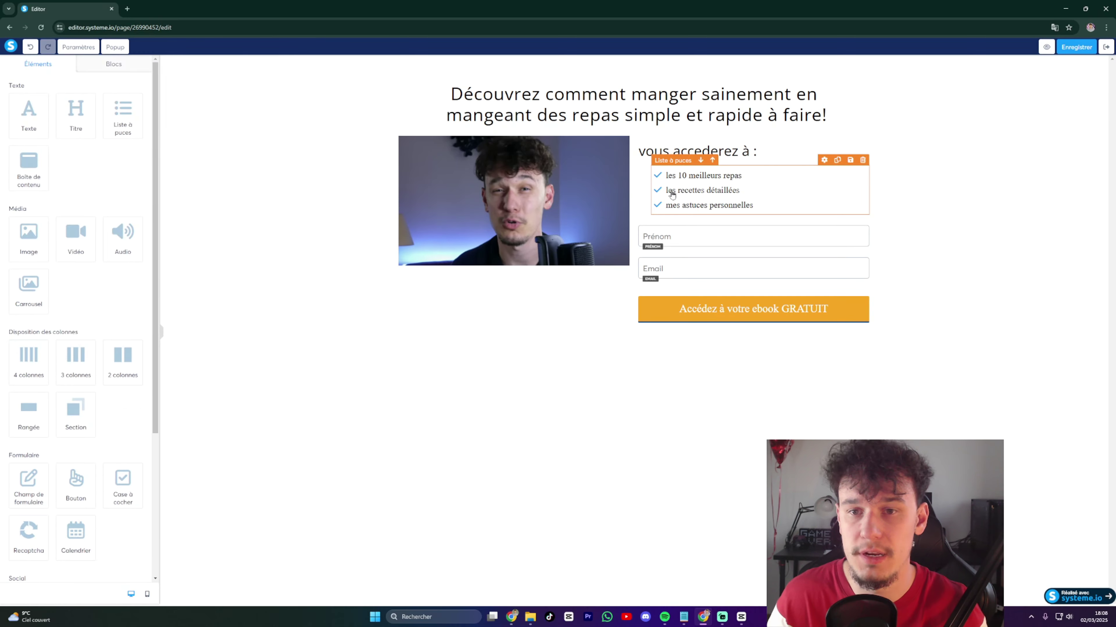
left_click(668, 189)
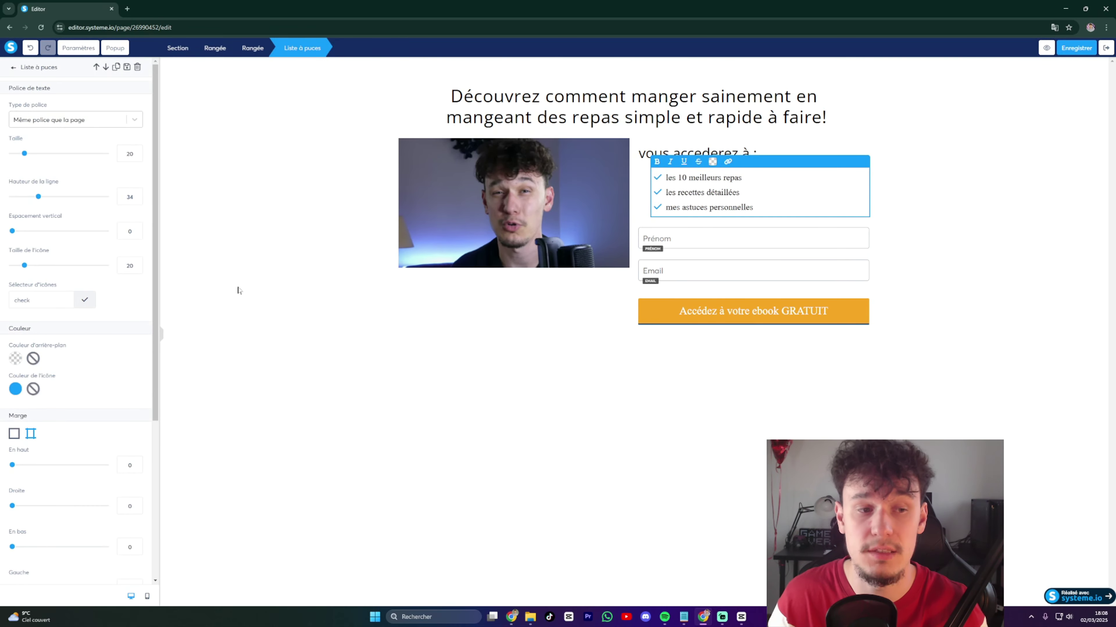
left_click(15, 388)
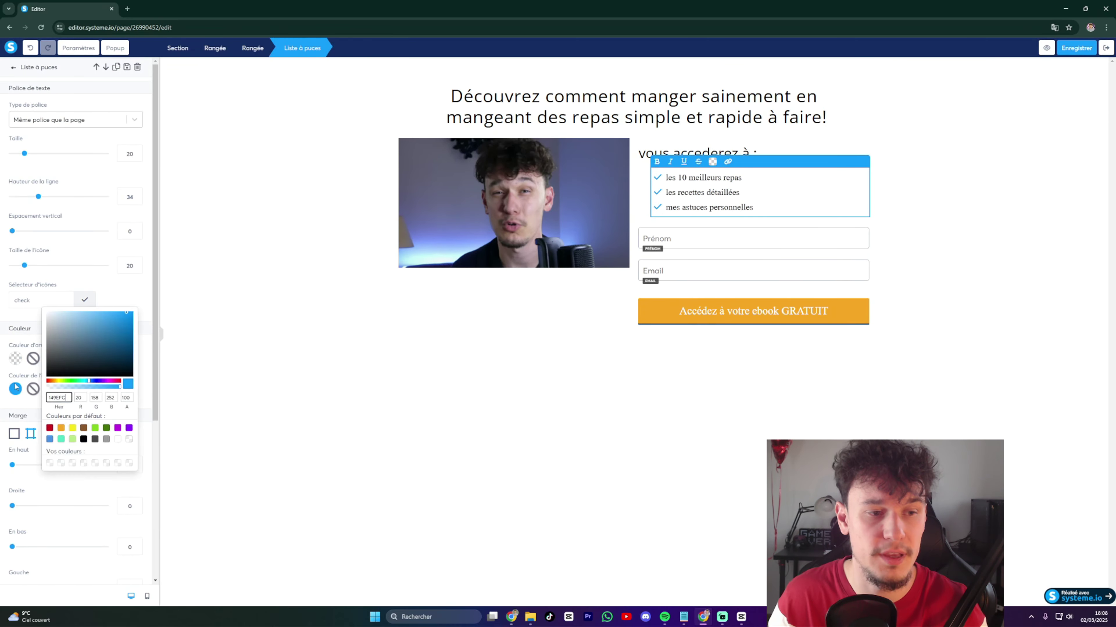
left_click(61, 427)
left_click(251, 289)
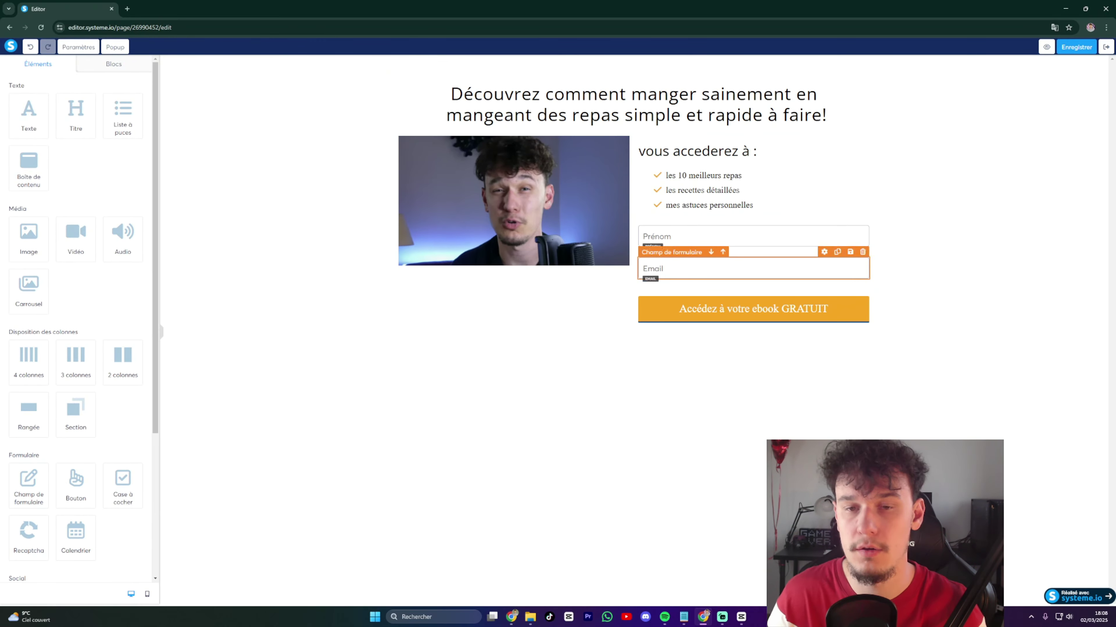
Remove the colour of the orange form button's bottom border.
left_click(693, 323)
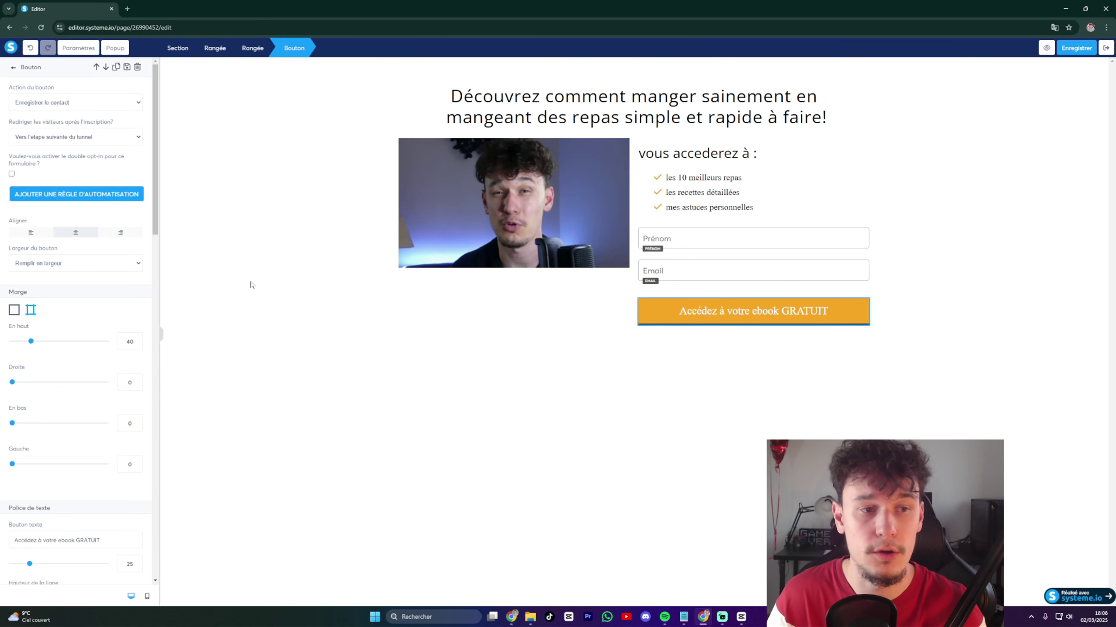
scroll(94, 285, "down", 10)
scroll(94, 285, "down", 5)
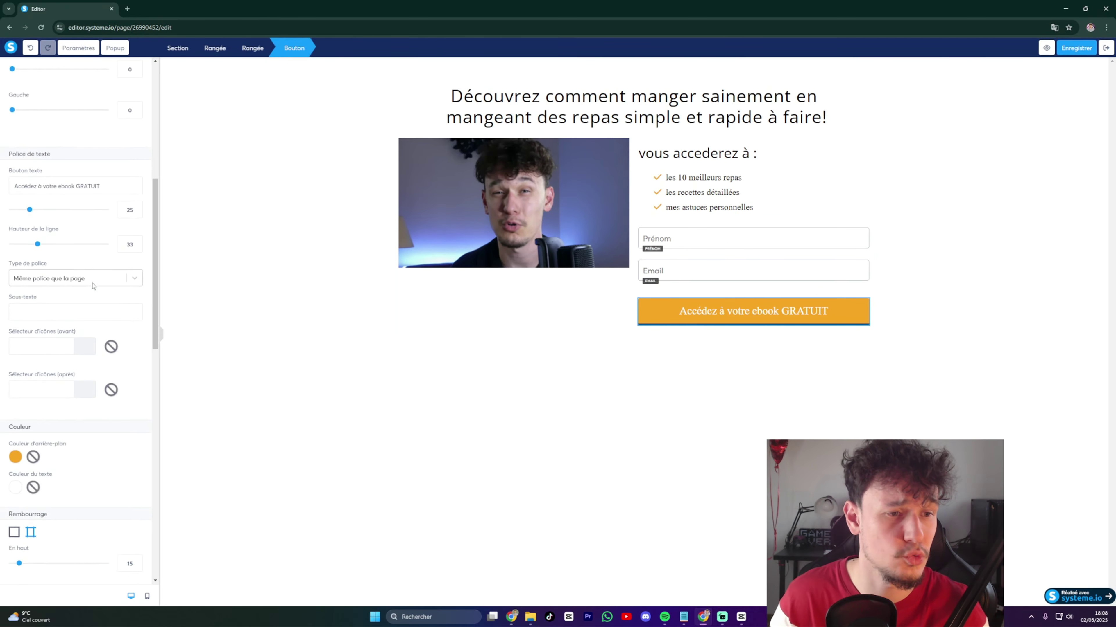
scroll(75, 317, "down", 3)
scroll(75, 318, "down", 8)
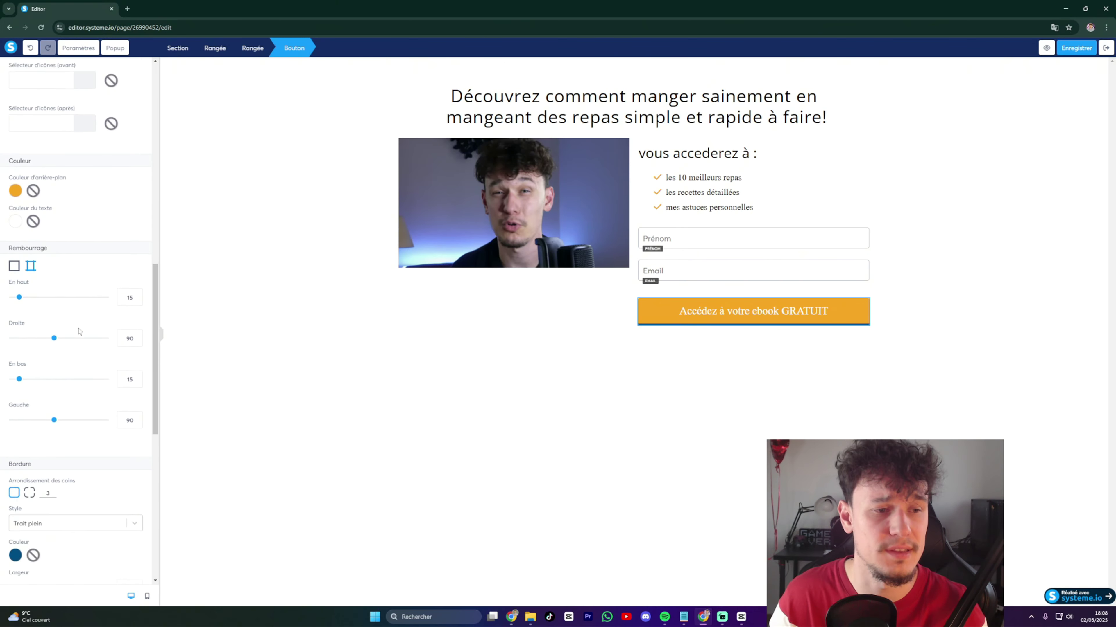
left_click(33, 261)
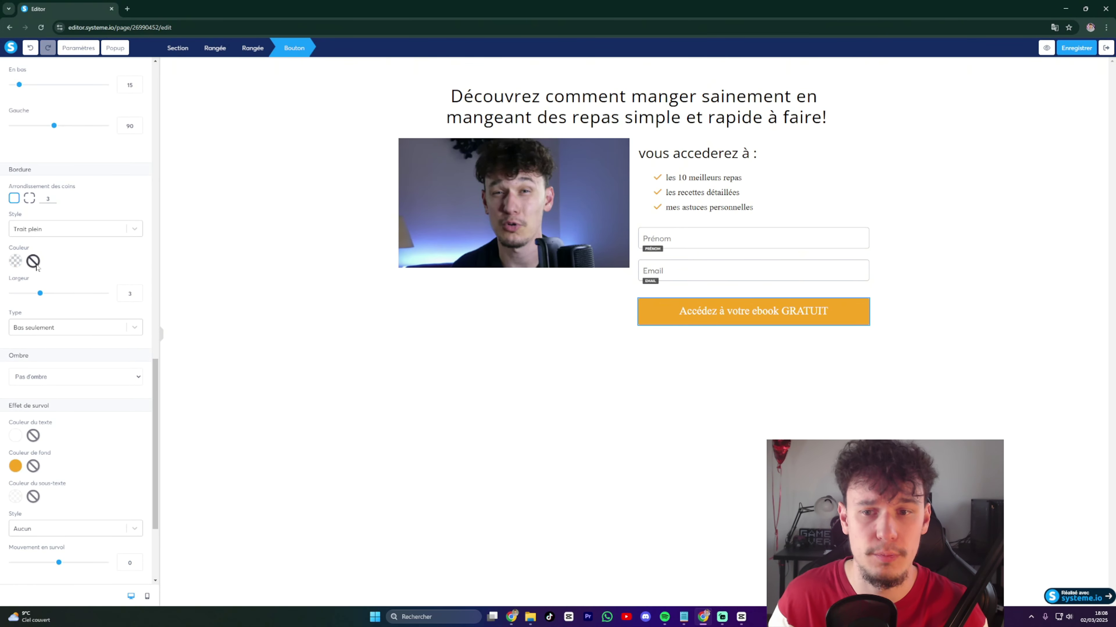
left_click(606, 349)
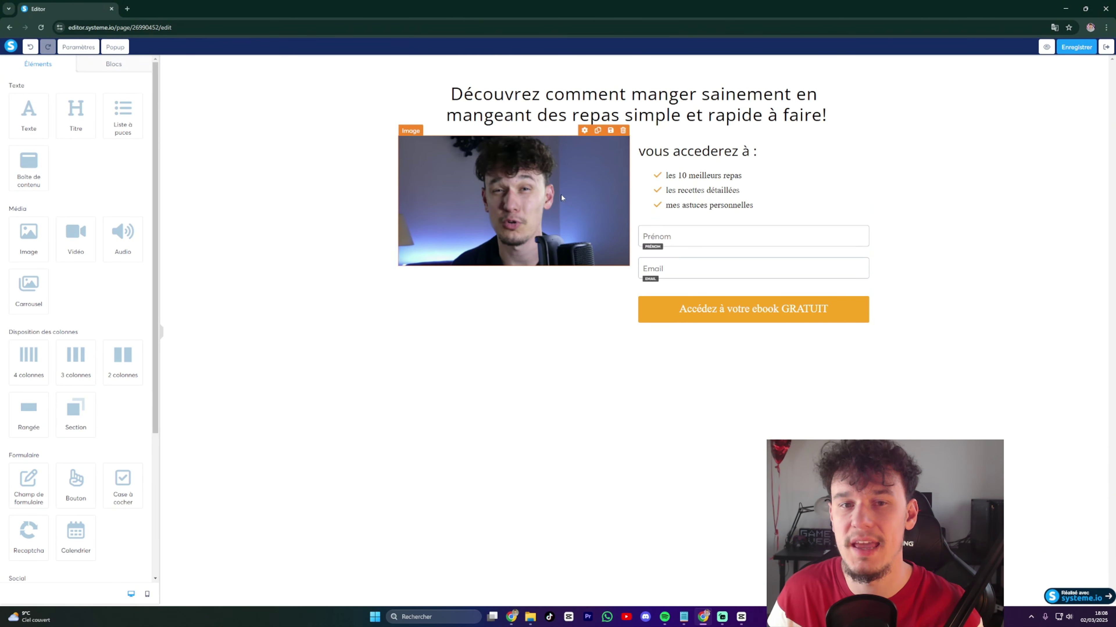
Give the image individual margins and set its right margin to 32.
left_click(544, 235)
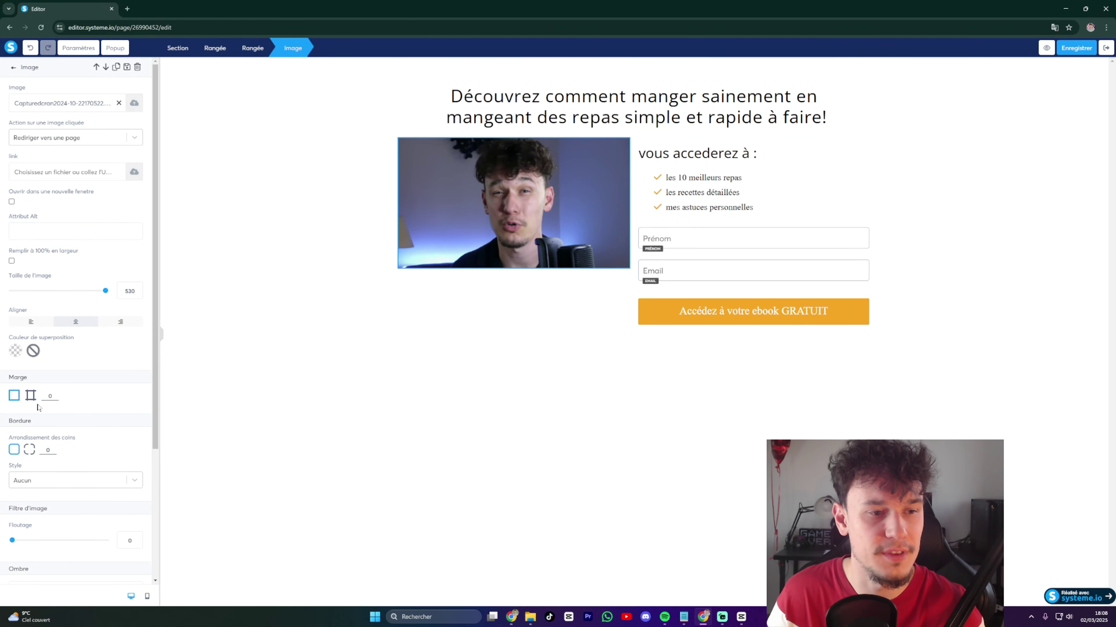
left_click(30, 395)
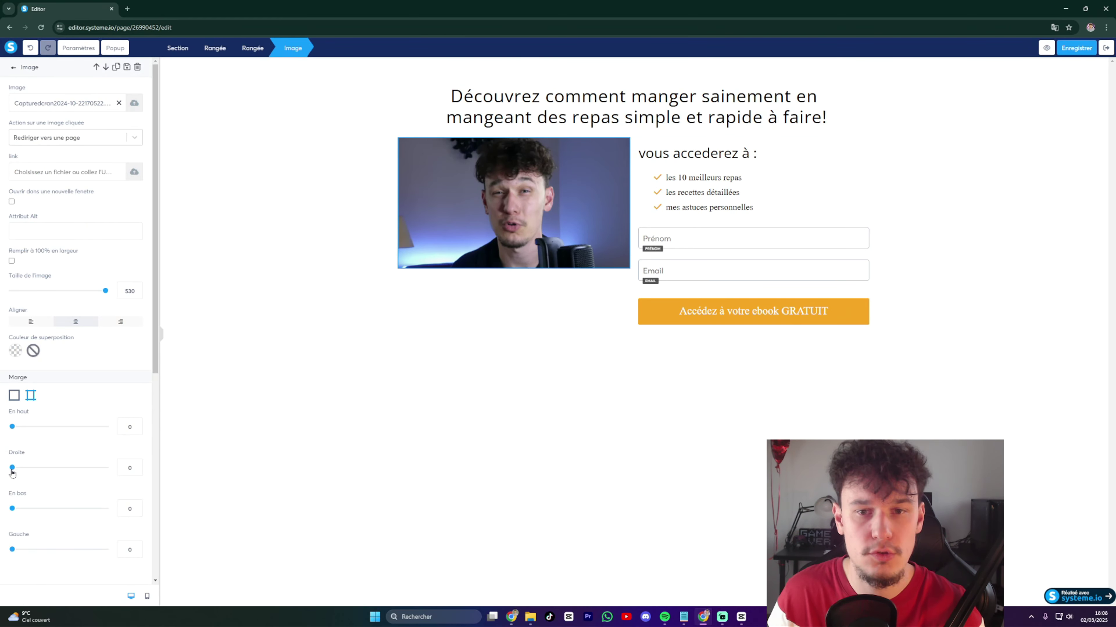
left_click_drag(12, 469, 40, 465)
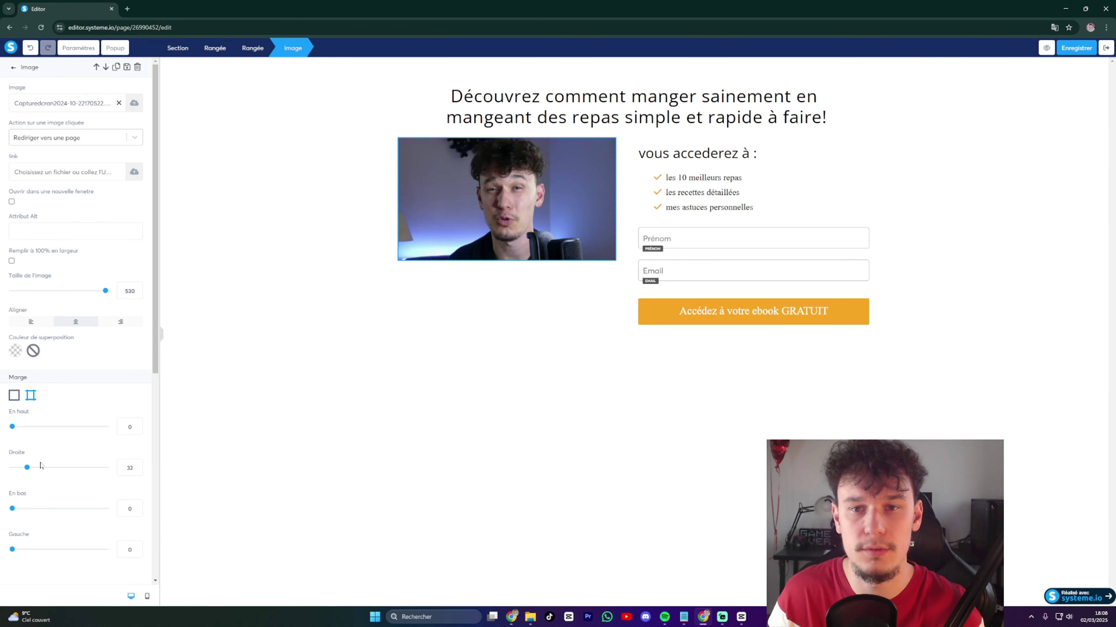
left_click(413, 416)
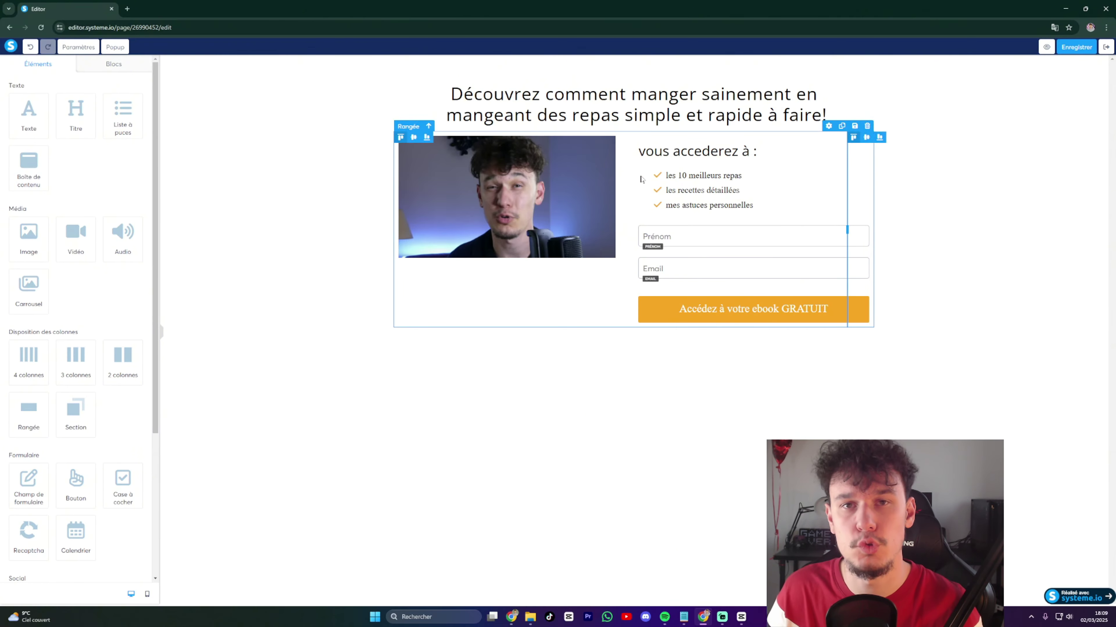
Increase the bottom margin of the main title to add space above the image and form.
left_click(648, 121)
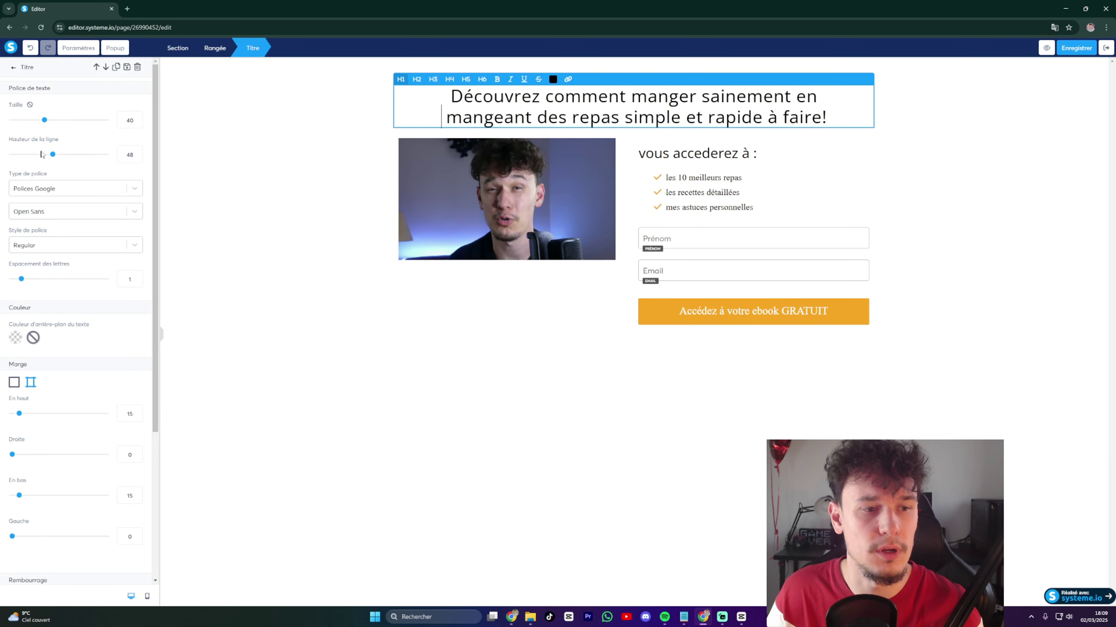
scroll(72, 402, "down", 1)
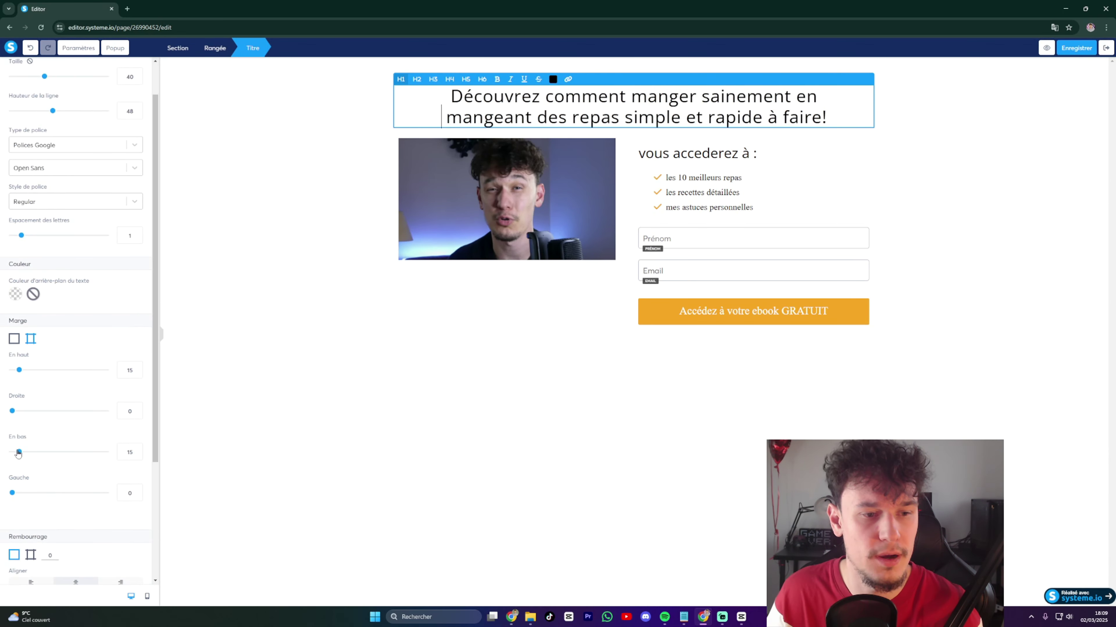
left_click_drag(18, 451, 31, 454)
left_click(497, 473)
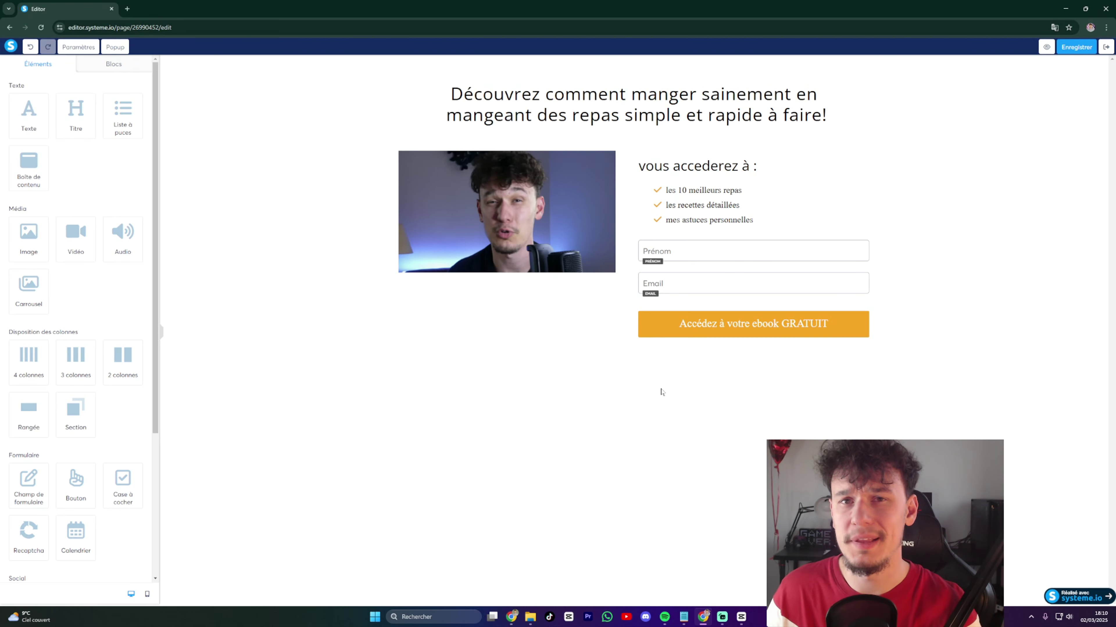
Preview the optin page and test its form by filling in a first name and an email address.
left_click(1047, 47)
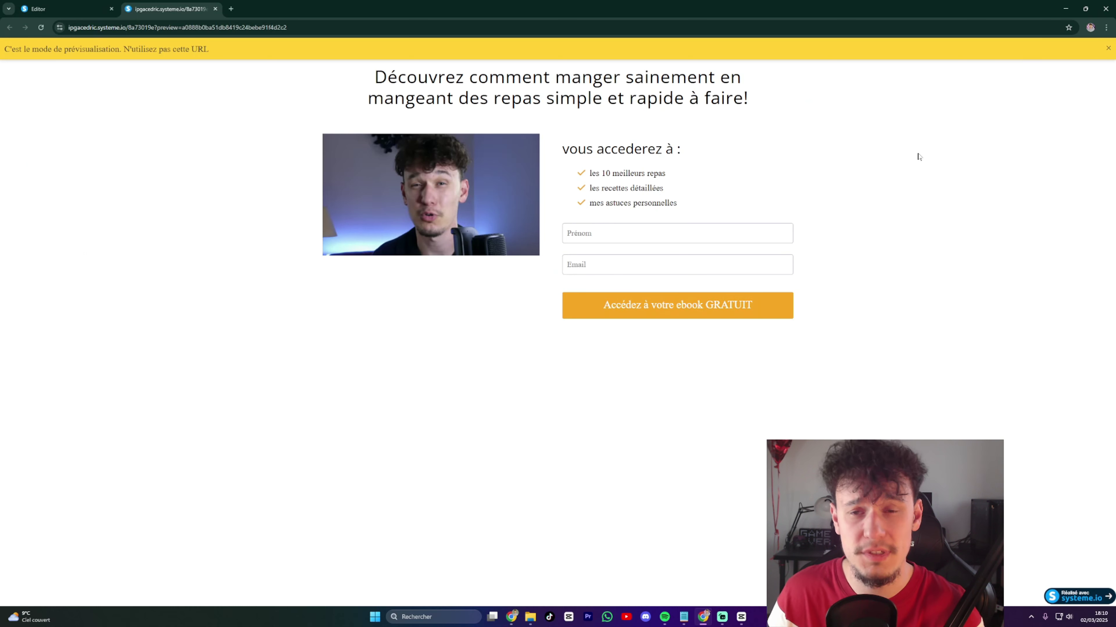
left_click(1108, 48)
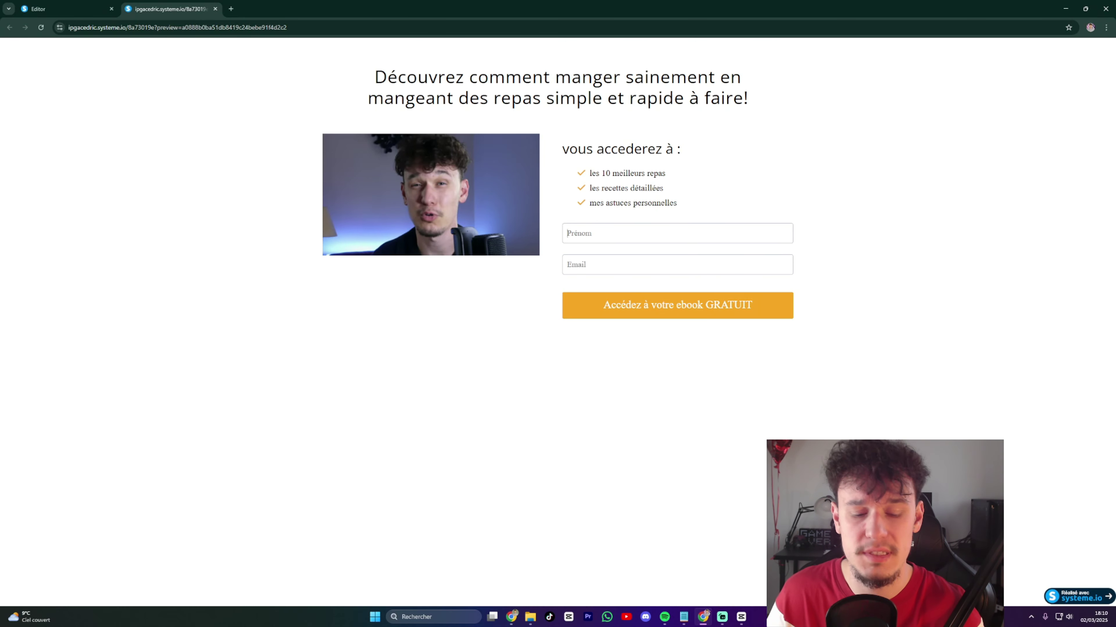
type("cedric")
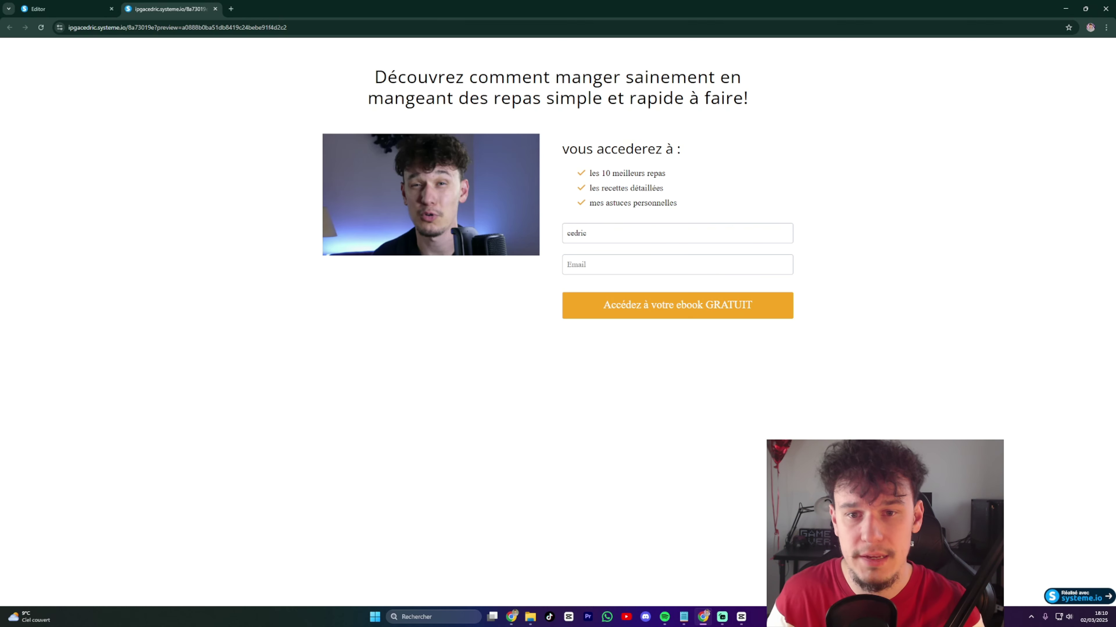
left_click(615, 264)
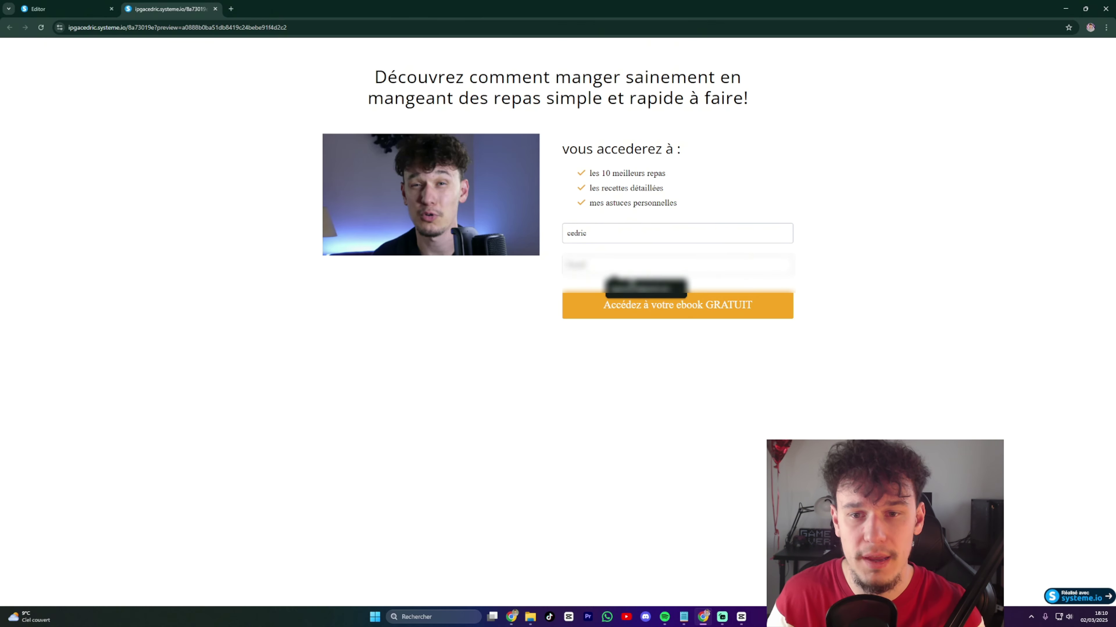
left_click(637, 287)
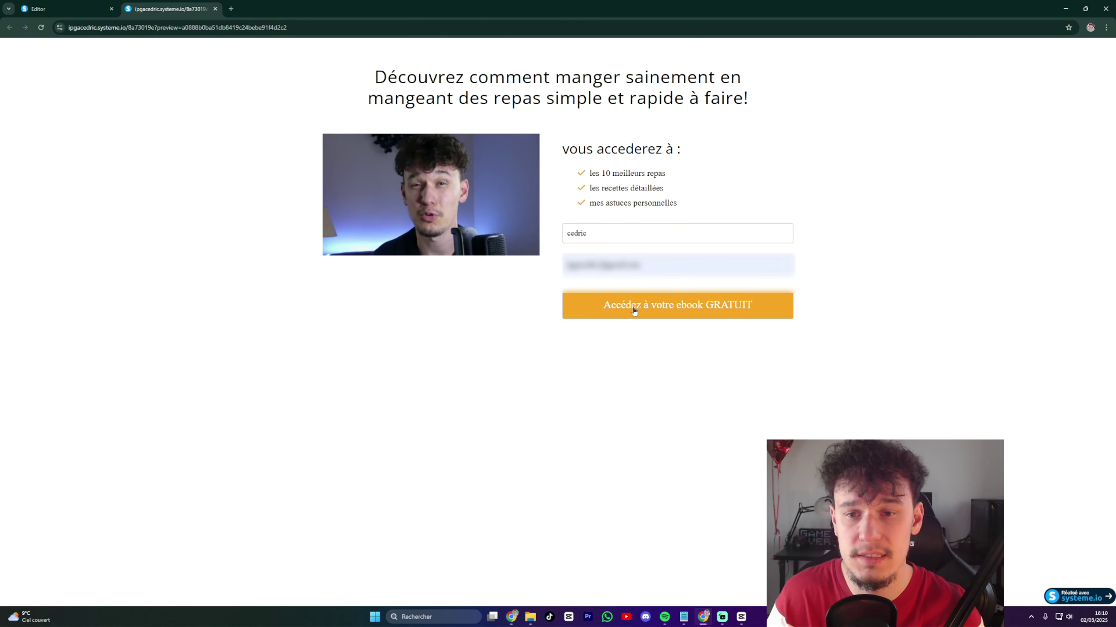
key("ctrl+w")
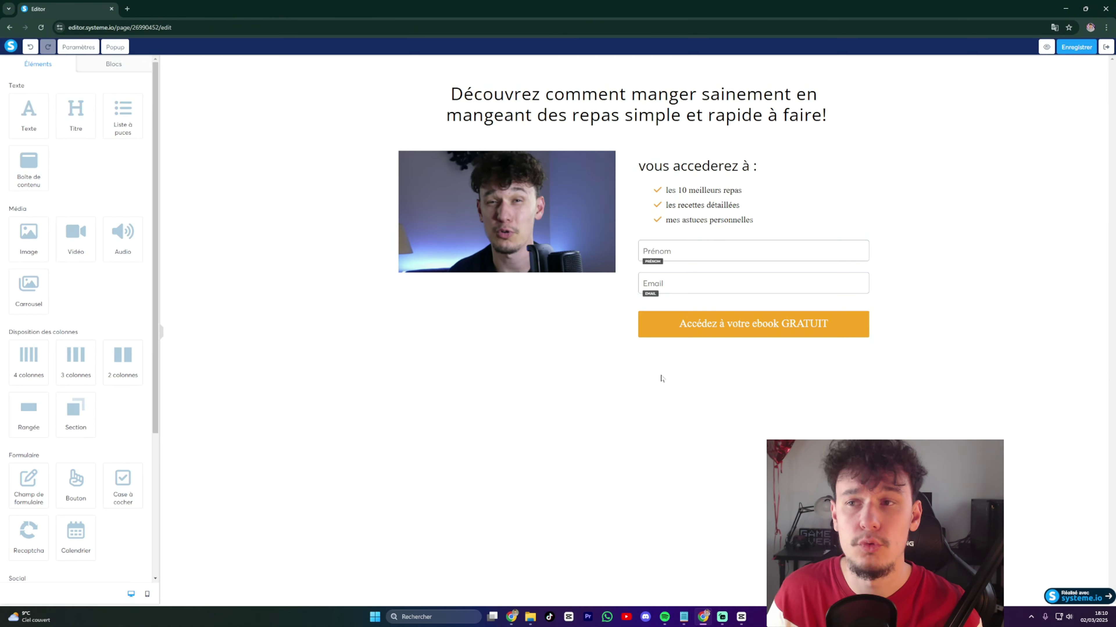
Save the optin page and open the funnel's "page de téléchargement" for editing.
left_click(1069, 48)
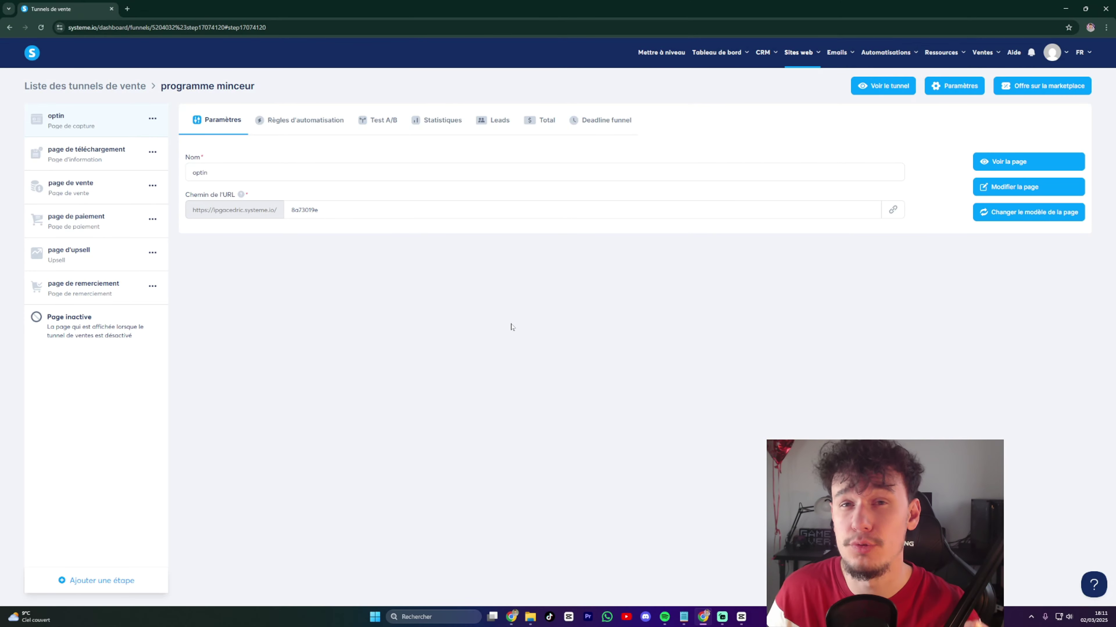
left_click(102, 164)
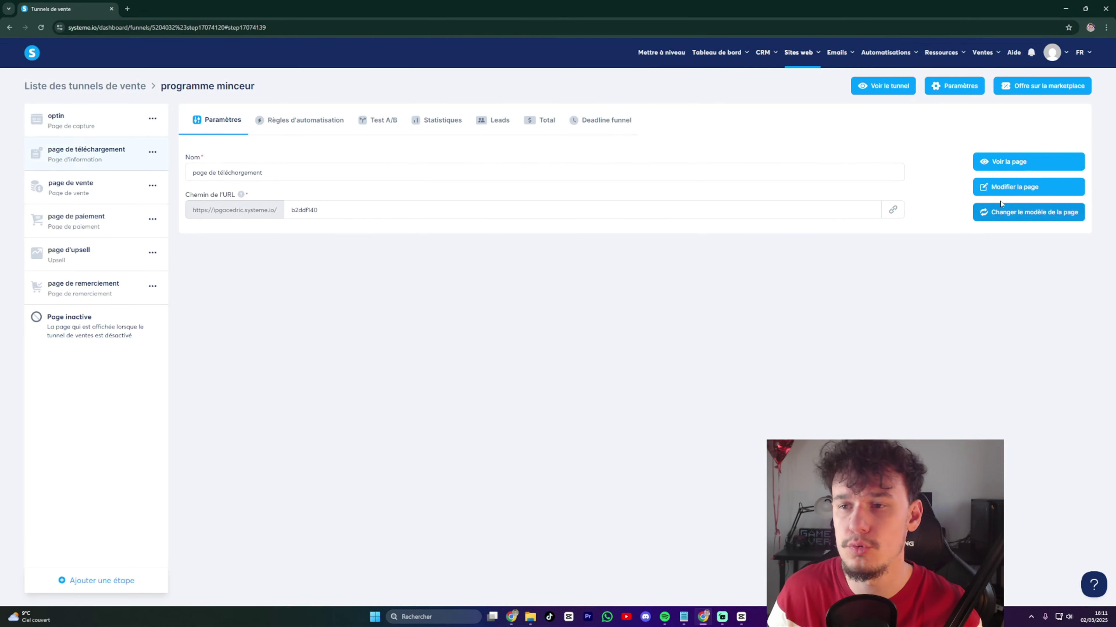
left_click(1015, 192)
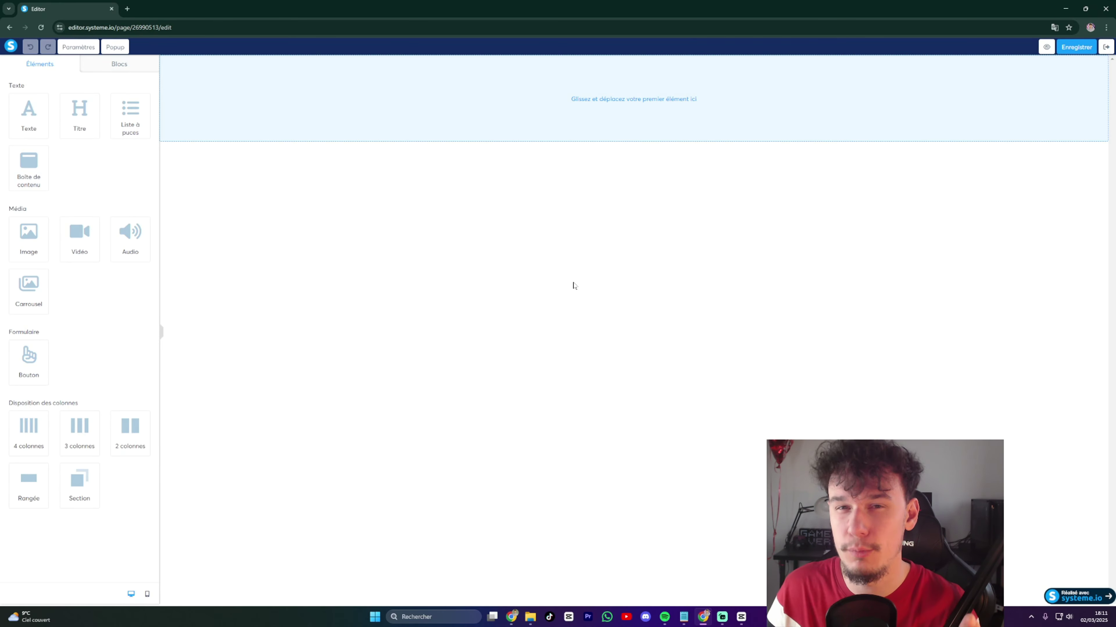
Stack a title, a text, a second title, an image, a second text and a button on the empty download page.
left_click_drag(74, 119, 354, 134)
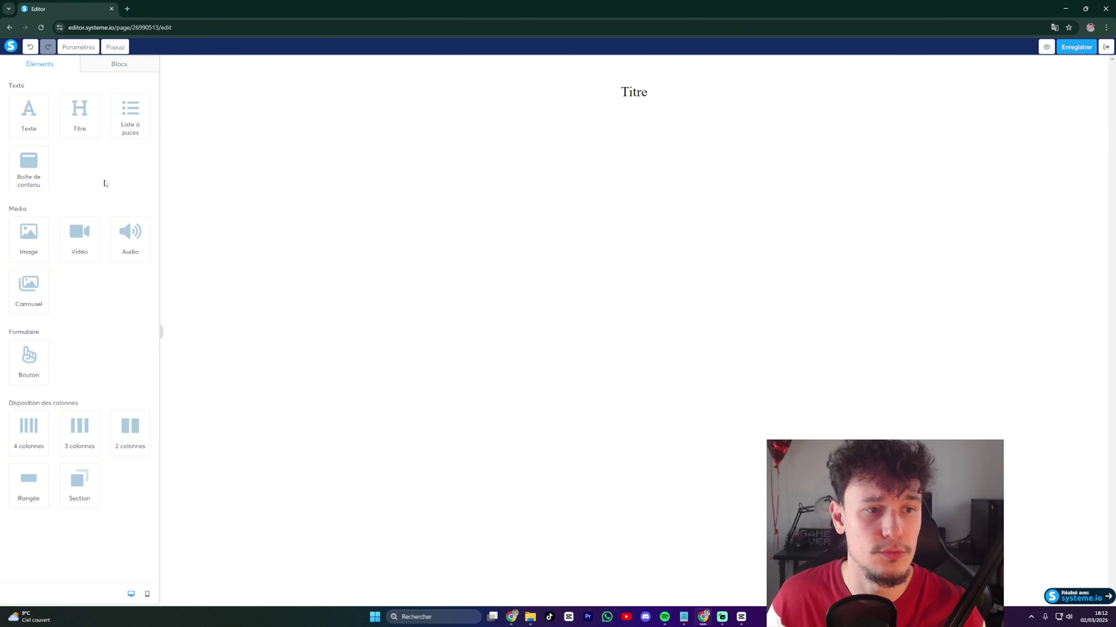
left_click_drag(28, 112, 628, 100)
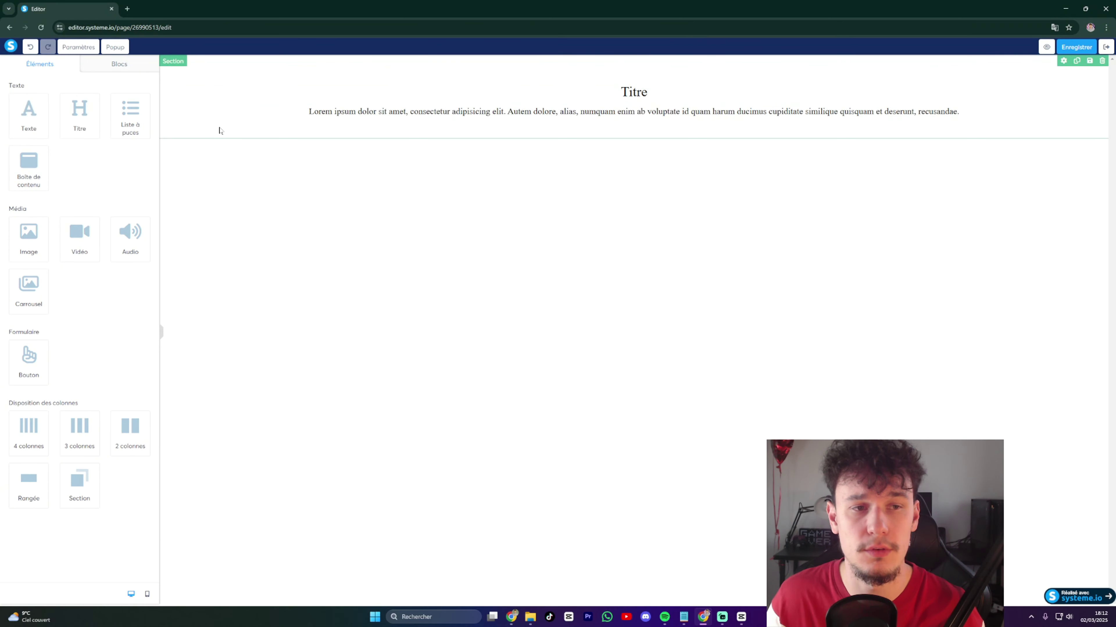
left_click_drag(79, 118, 630, 125)
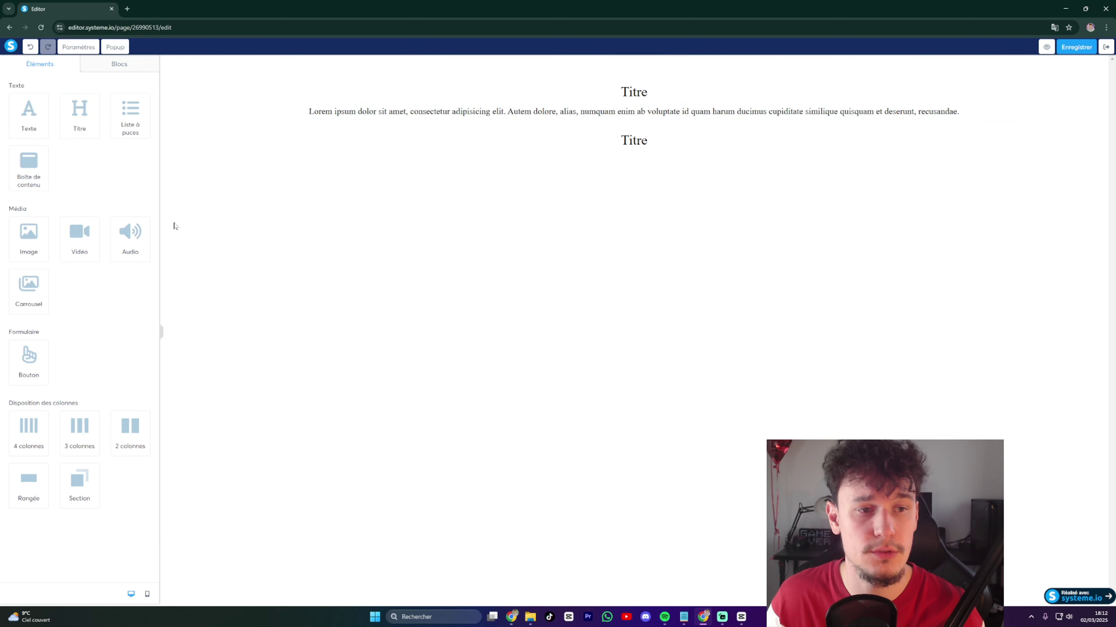
left_click_drag(29, 241, 653, 153)
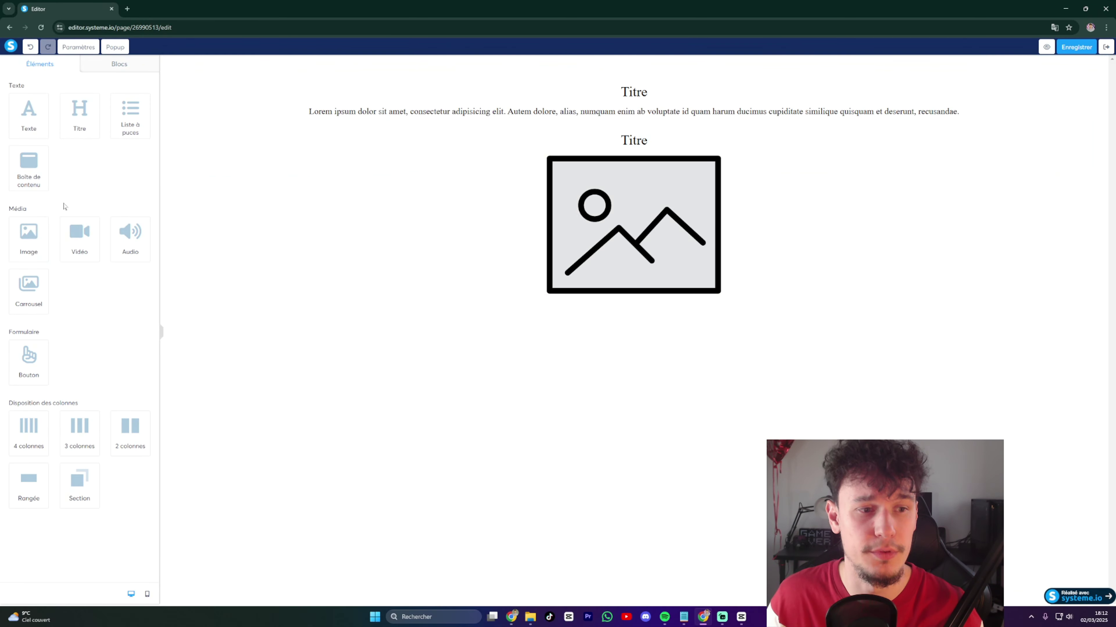
left_click_drag(28, 114, 648, 299)
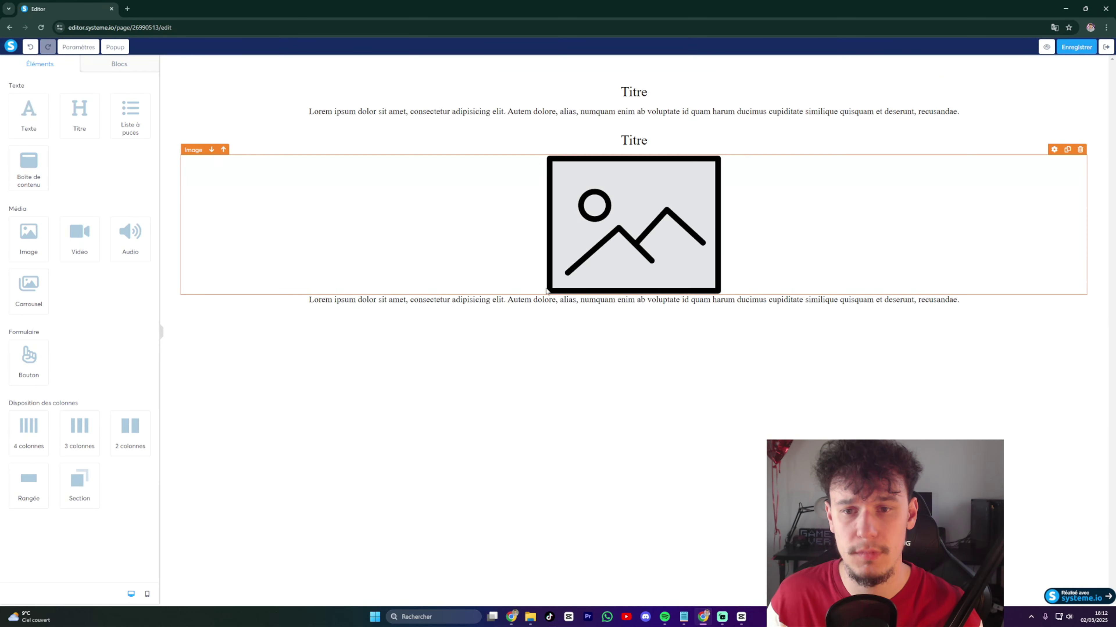
left_click_drag(24, 362, 579, 304)
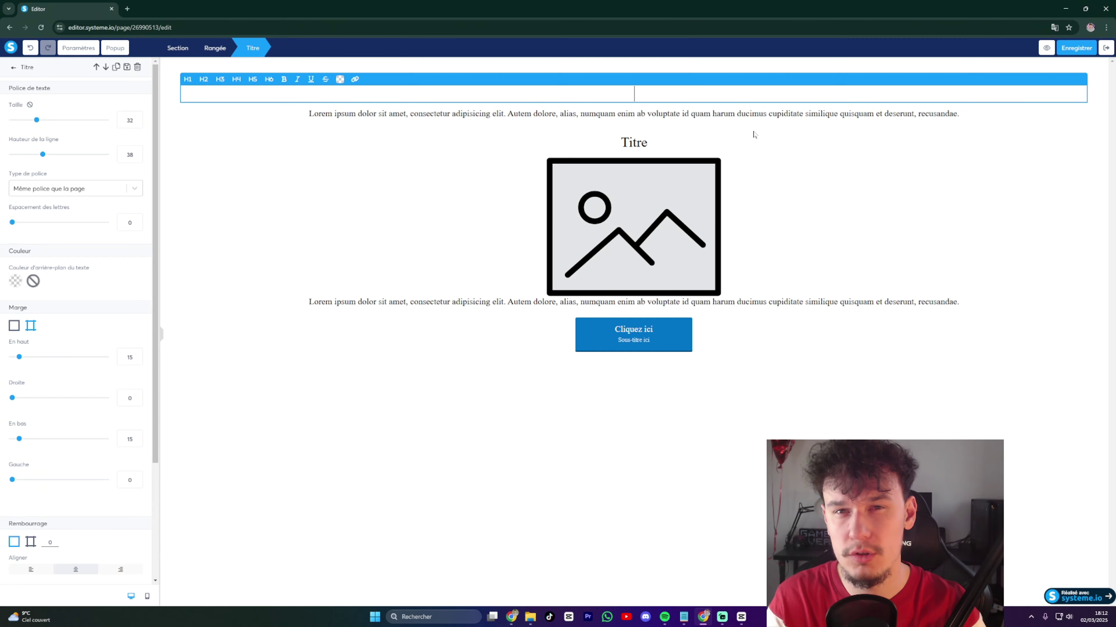
Set the first title to "ETAPE 1 : VOTRE EBOOK GRATUIT" and its text to "Félicitations, votre ebook vous a été envoyé par mail".
type("ETAPE 1 :")
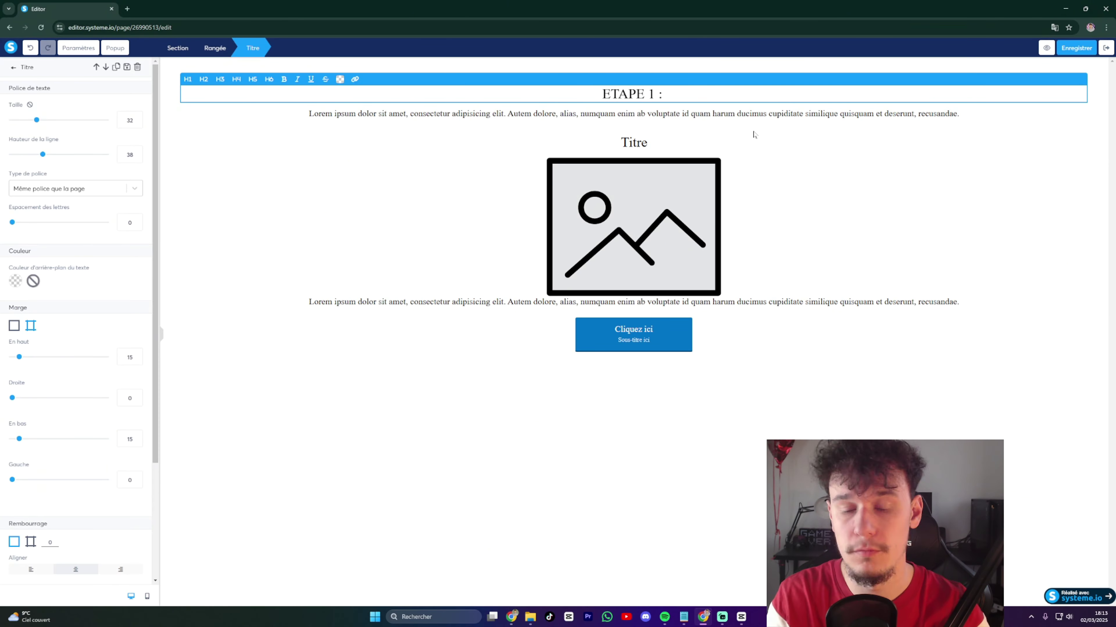
type(" VOTRE EBOOK GRATUIT")
triple_click(753, 114)
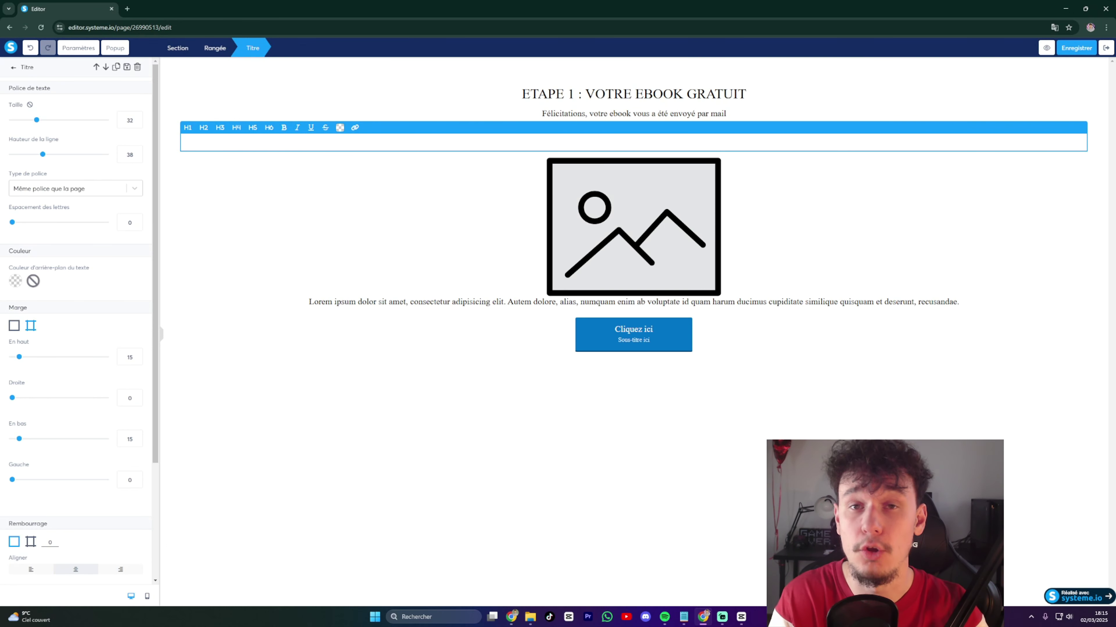
Set the second title to "ETAPE 2 : EN ATTENDANT..." and the text below the image to "On vous propose de découvrir notre programme minceur !".
type("TAPE 2 : EN ATTENDANT...")
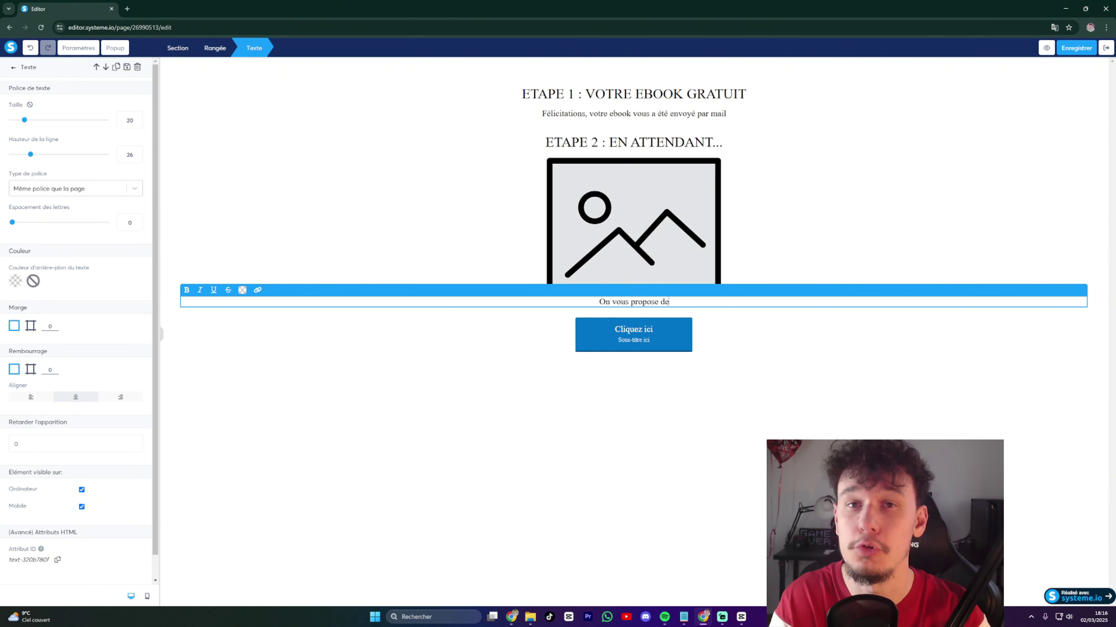
left_click(569, 286)
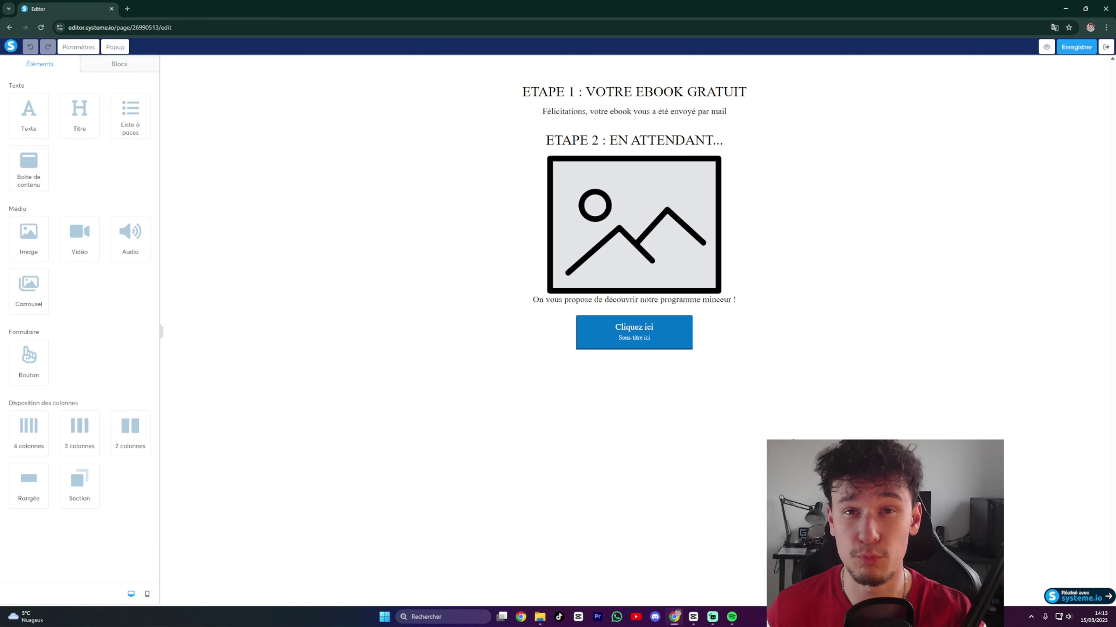
Replace the placeholder image with the uploaded device mockup Designsanstitre14.png.
left_click(624, 205)
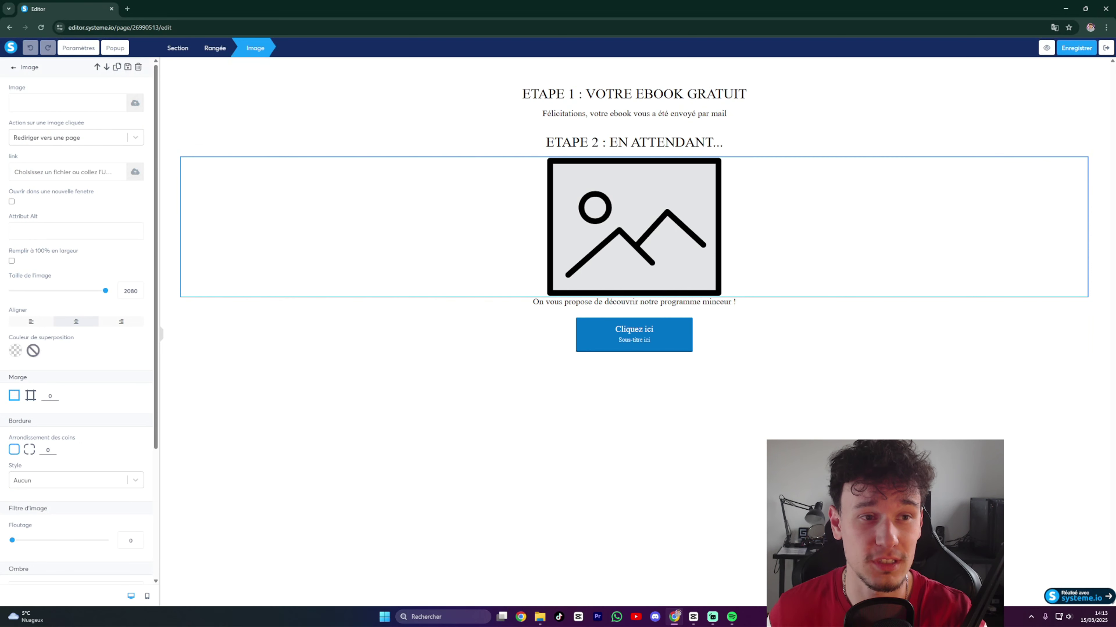
left_click(133, 104)
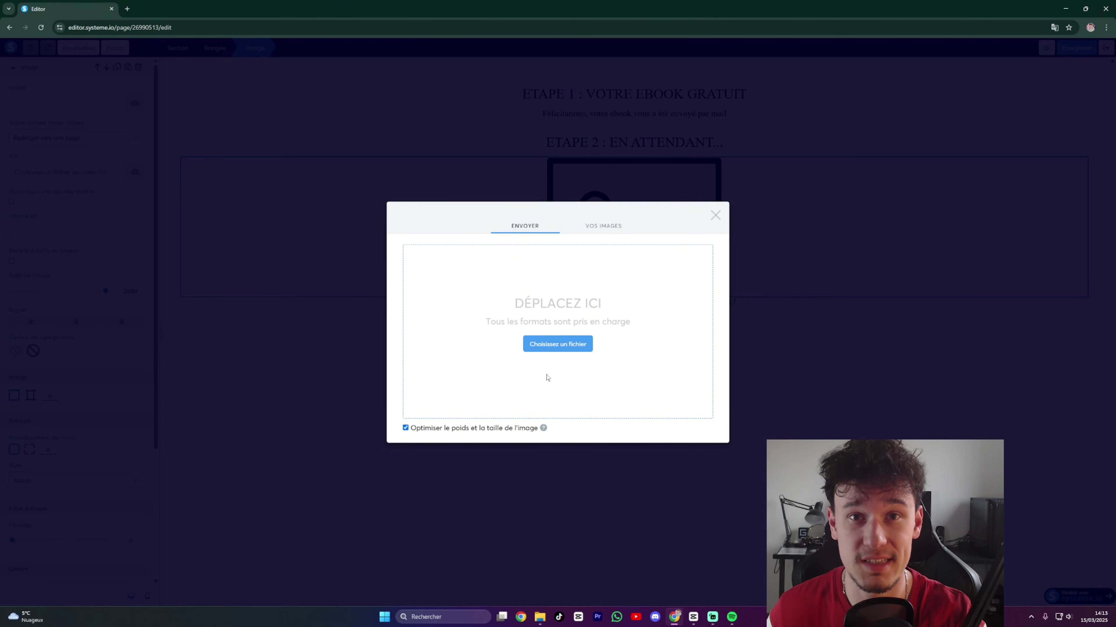
left_click(540, 617)
left_click_drag(236, 186, 553, 317)
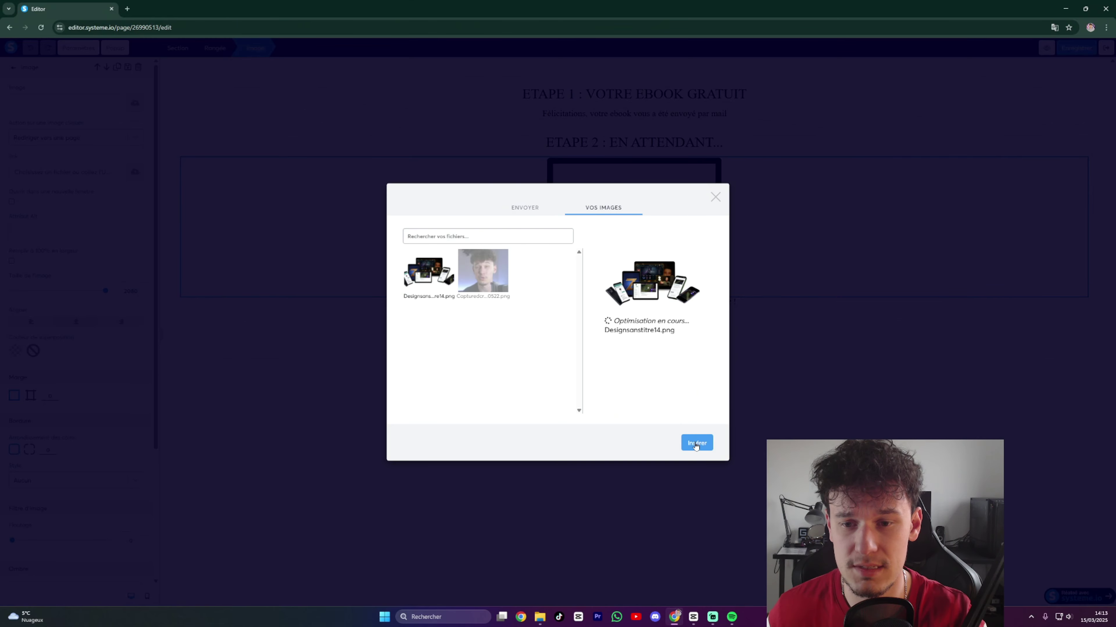
left_click(697, 443)
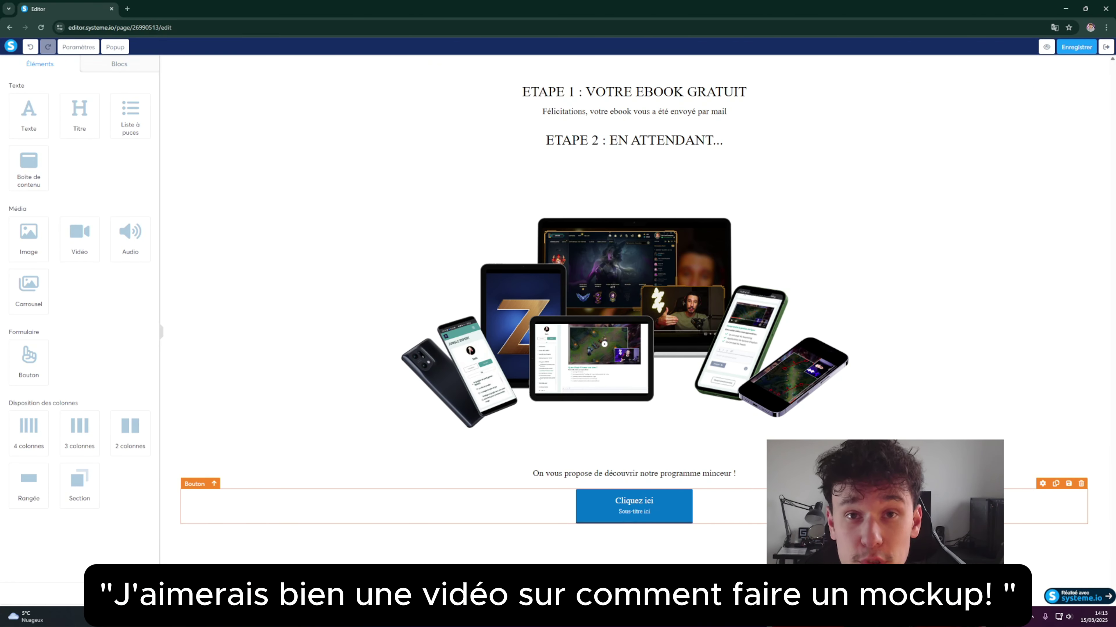
Label the button "Accédez au programme minceur" and clear its subtext.
left_click_drag(546, 476, 745, 474)
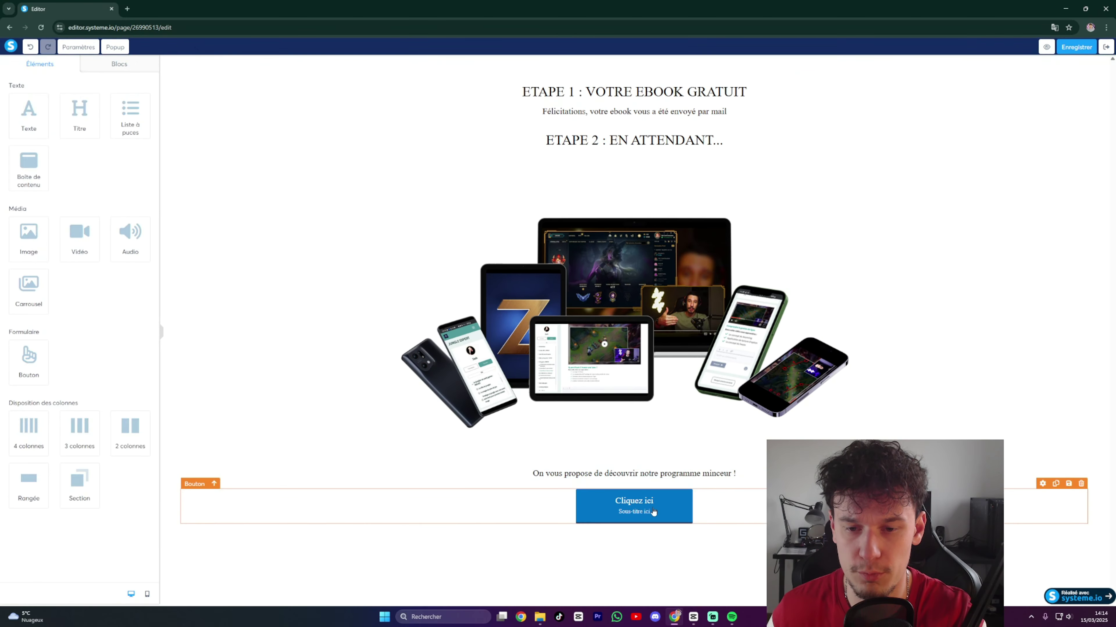
left_click(654, 512)
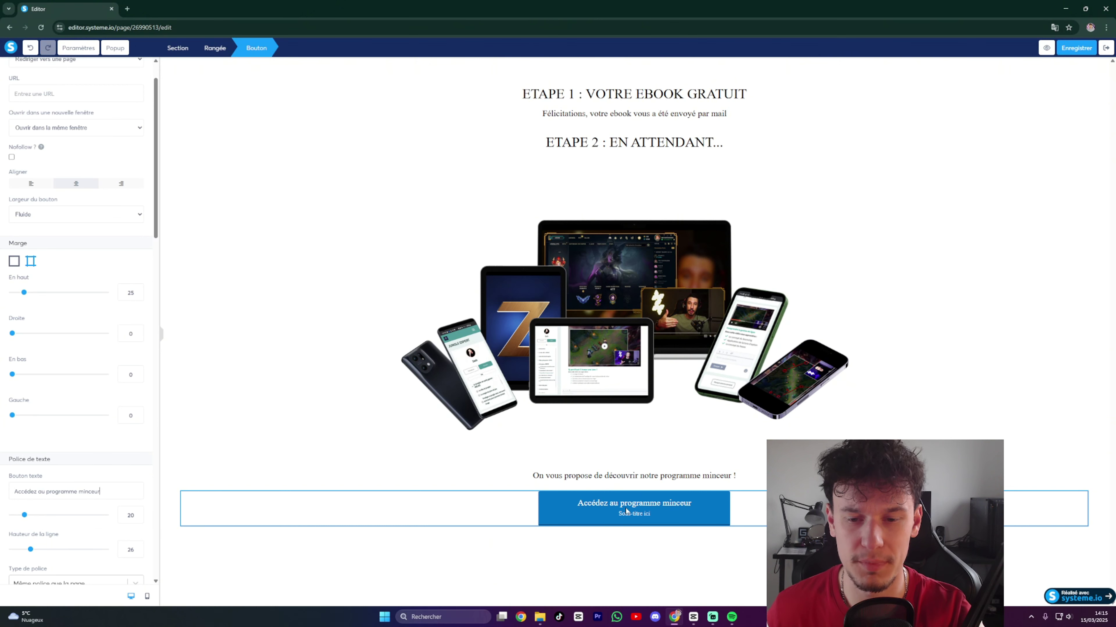
scroll(110, 359, "down", 5)
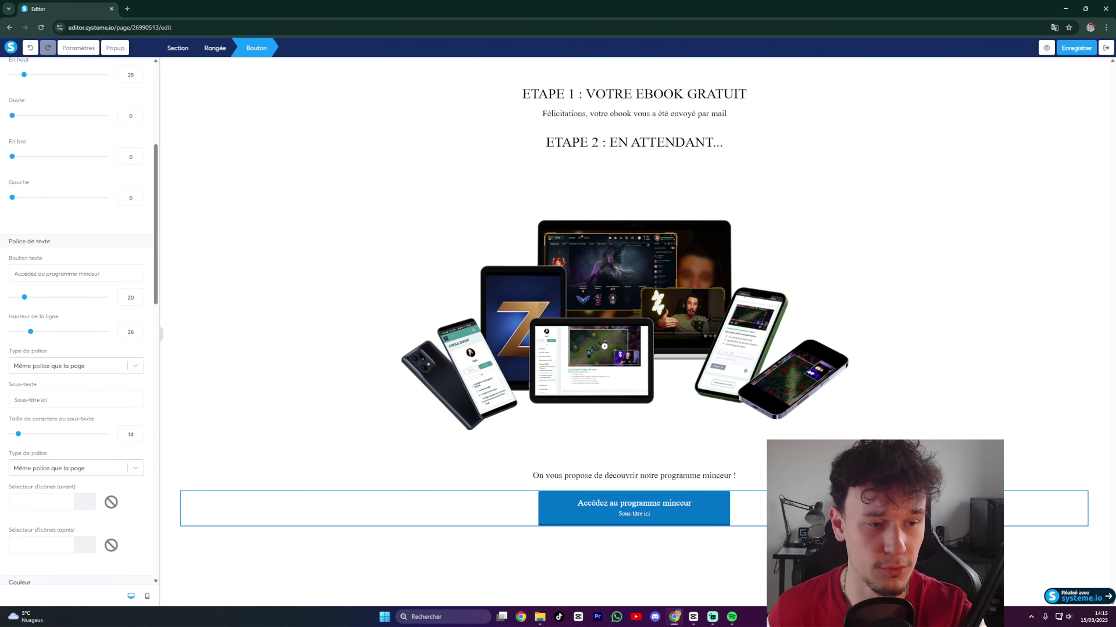
triple_click(47, 400)
key("BackSpace")
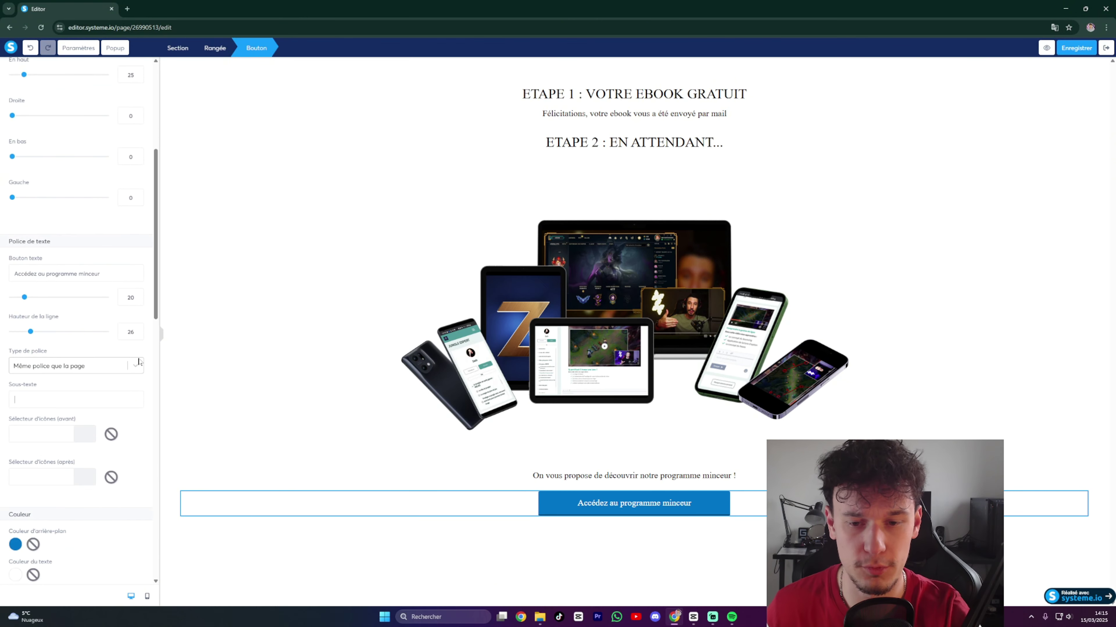
Change the button's background colour to the default orange F5A623.
scroll(107, 309, "down", 2)
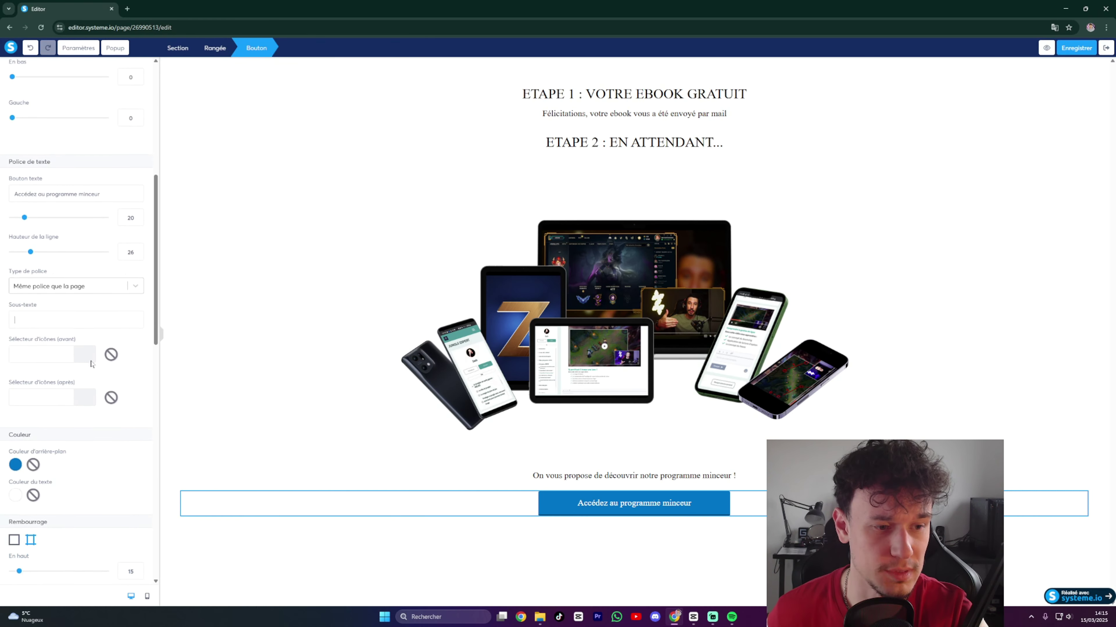
left_click(16, 457)
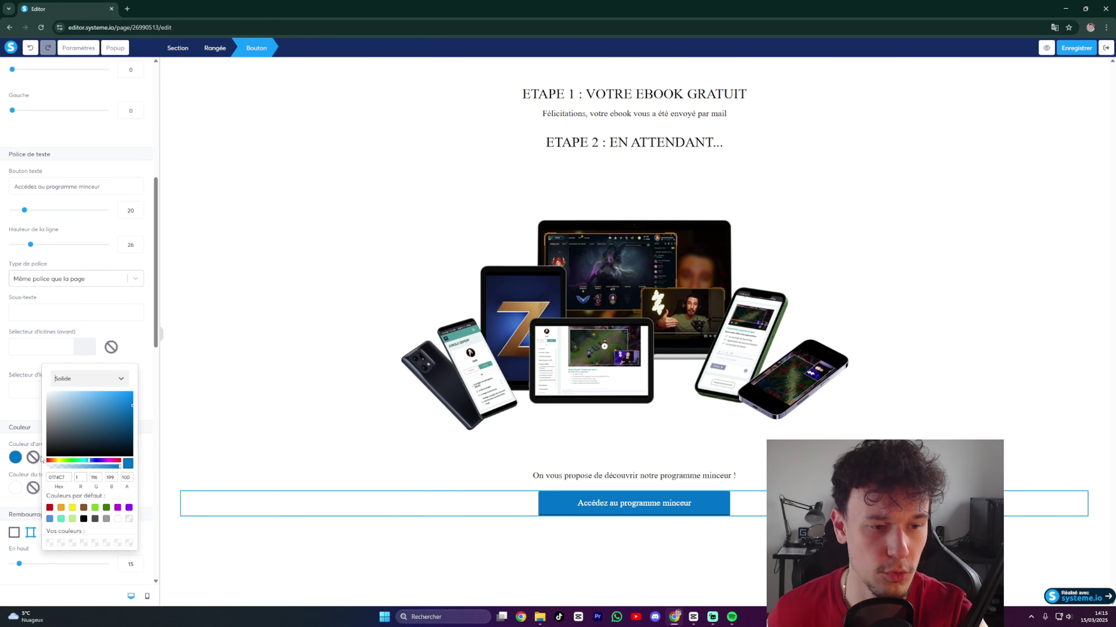
left_click(61, 508)
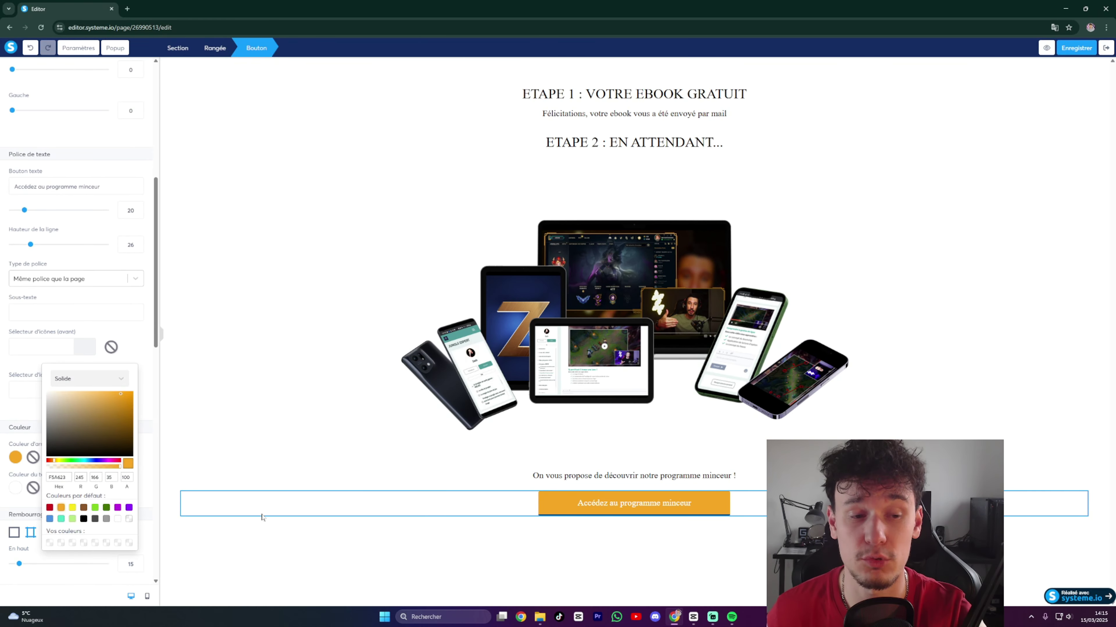
left_click(150, 440)
left_click(390, 586)
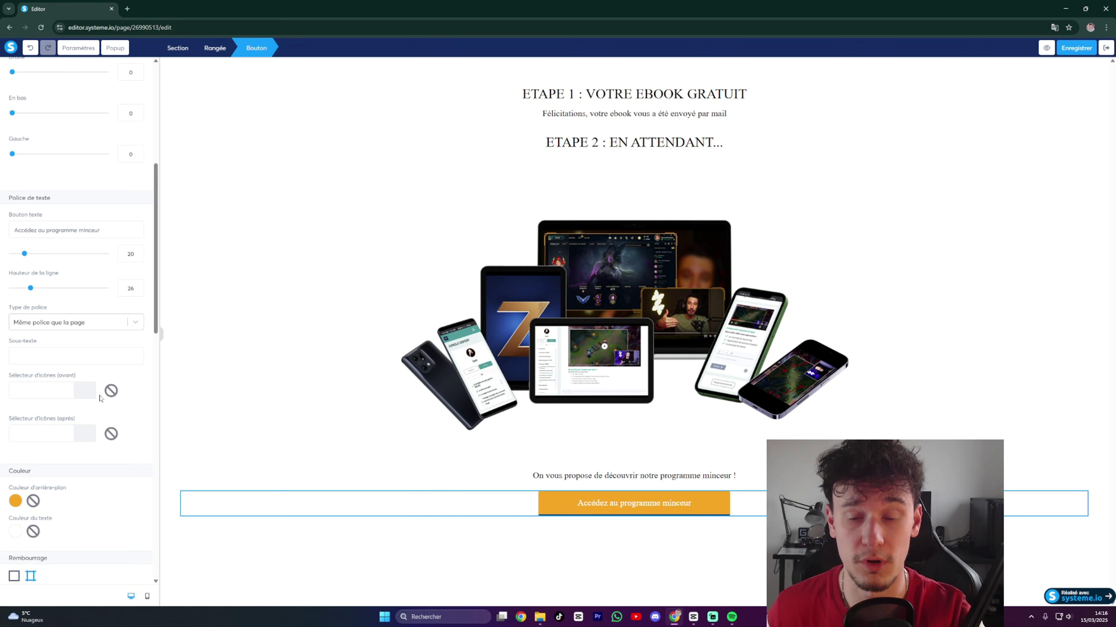
Set the orange button's border style to "Aucun".
scroll(97, 431, "down", 10)
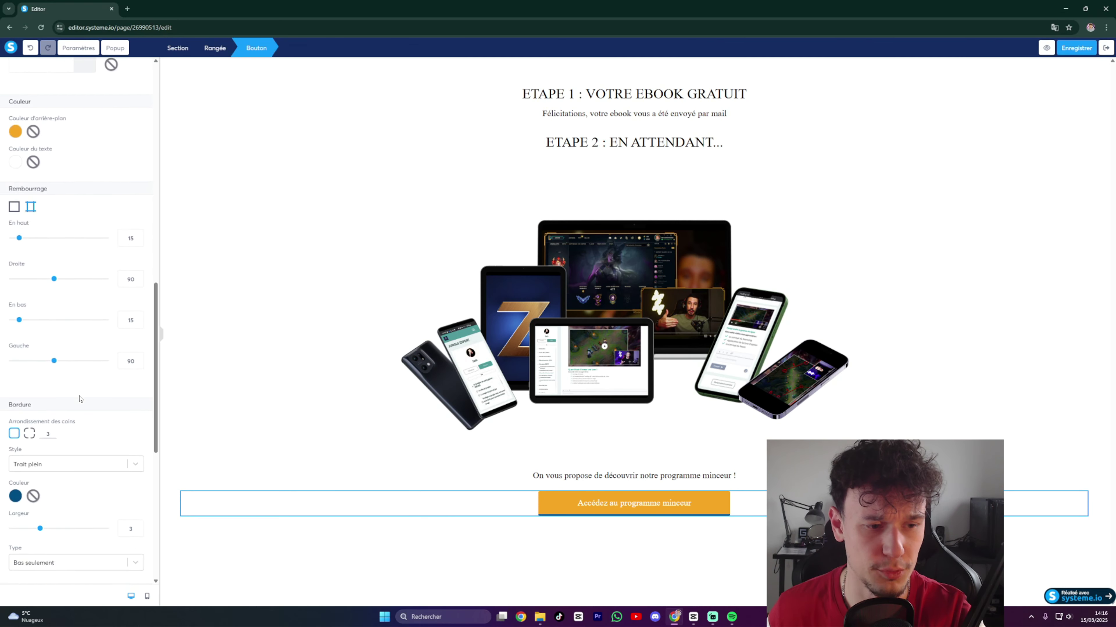
left_click(16, 387)
left_click(71, 354)
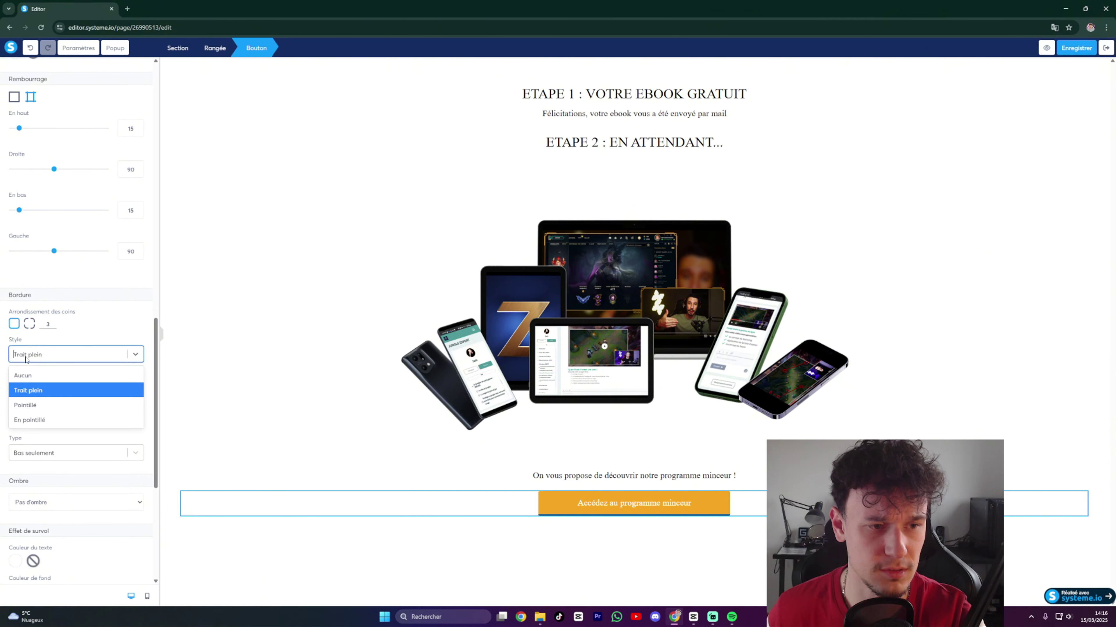
left_click(30, 377)
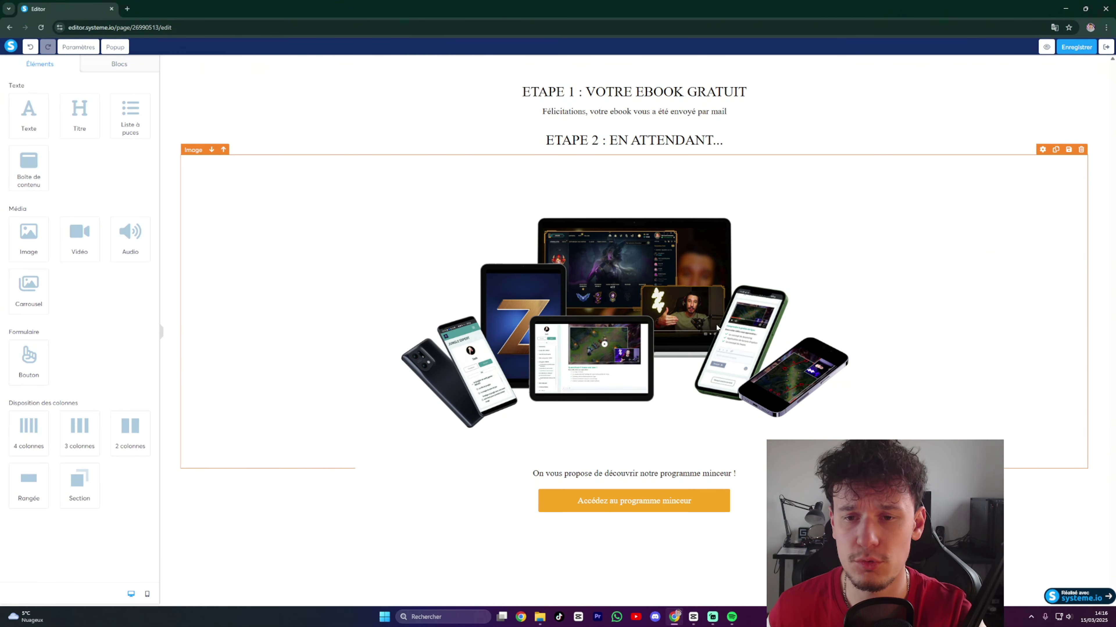
left_click(648, 511)
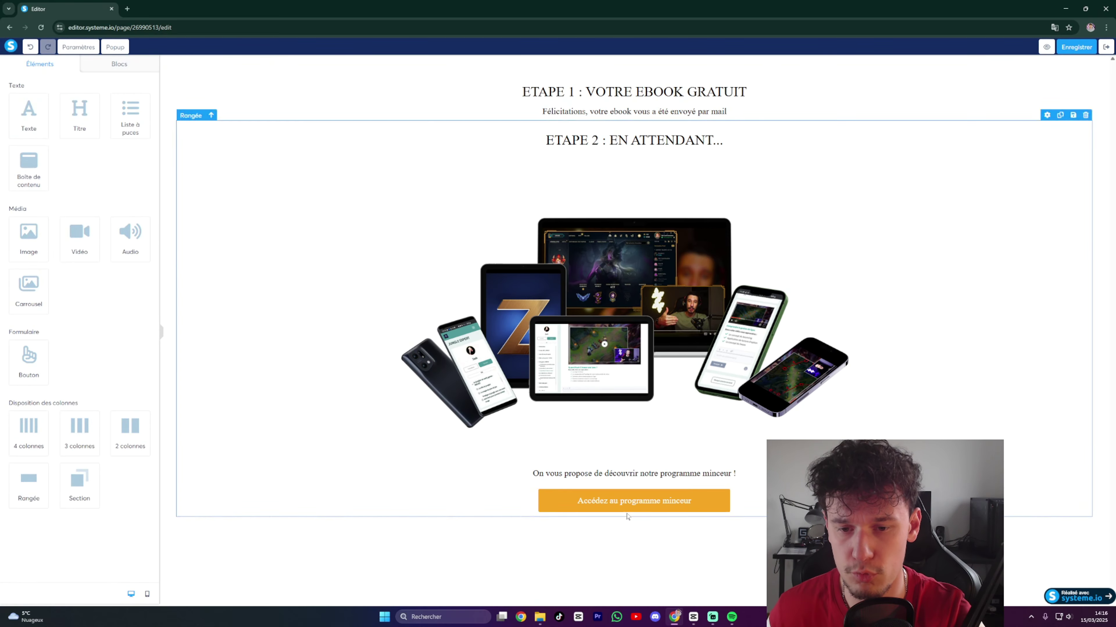
Enlarge the orange button's text and reduce the size of the device mockup image.
left_click(623, 507)
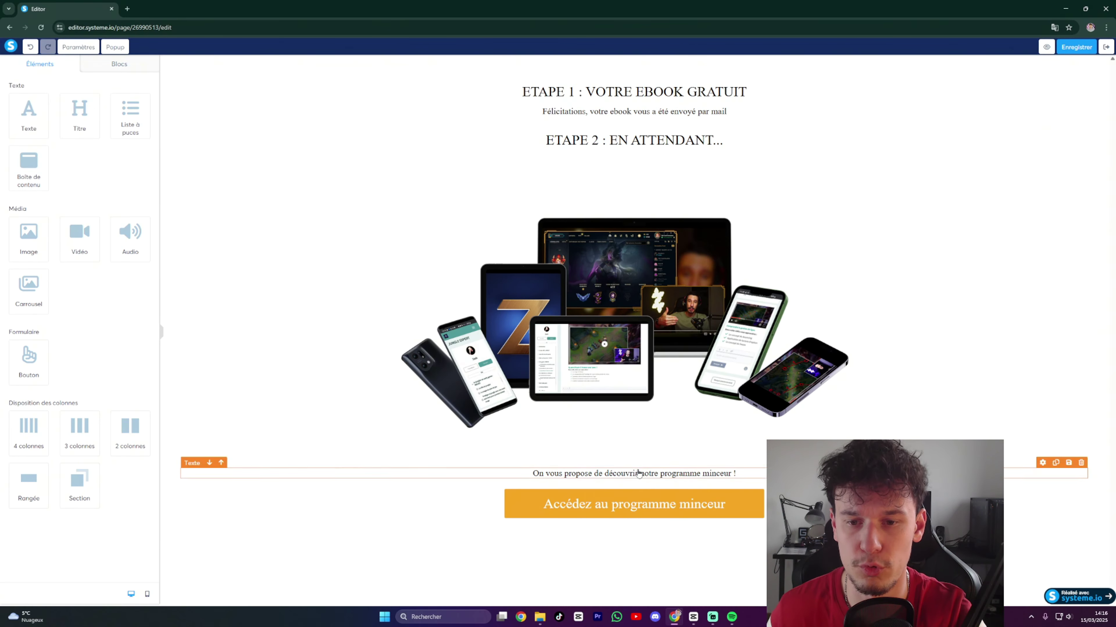
left_click(527, 268)
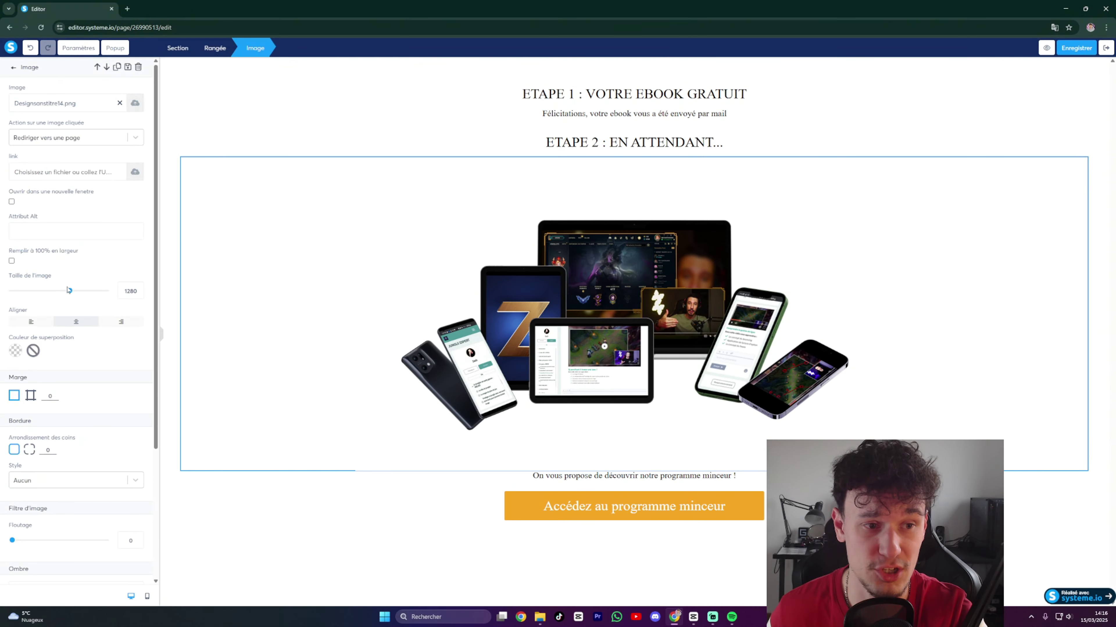
left_click_drag(69, 291, 58, 291)
Give the "On vous propose de découvrir notre programme minceur !" line a bottom margin of 34 and a text size of 25.
left_click(533, 417)
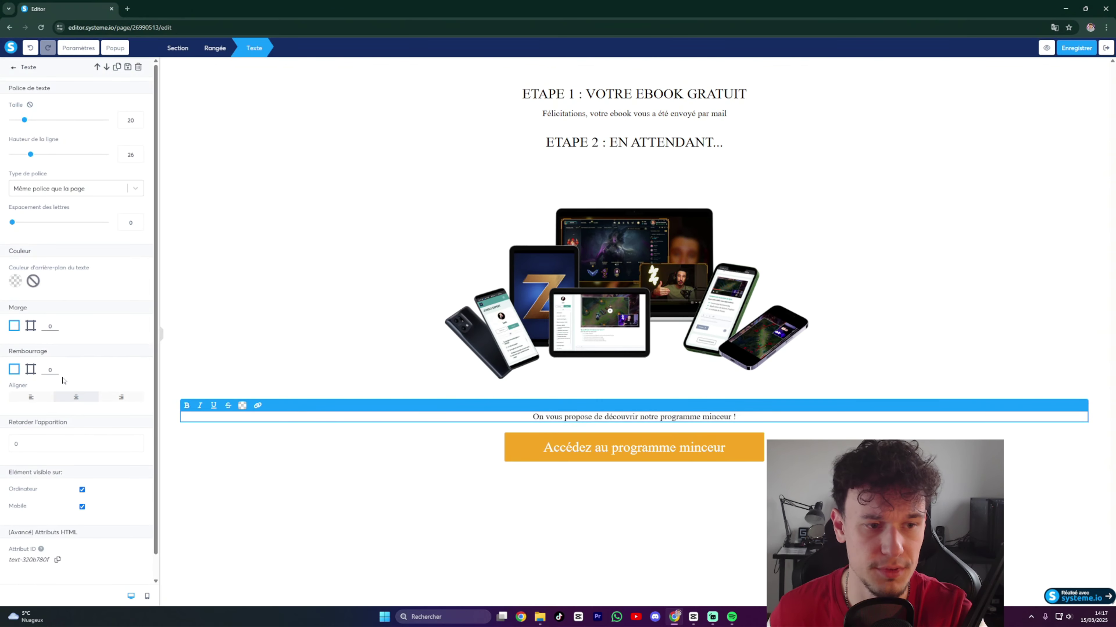
left_click(31, 326)
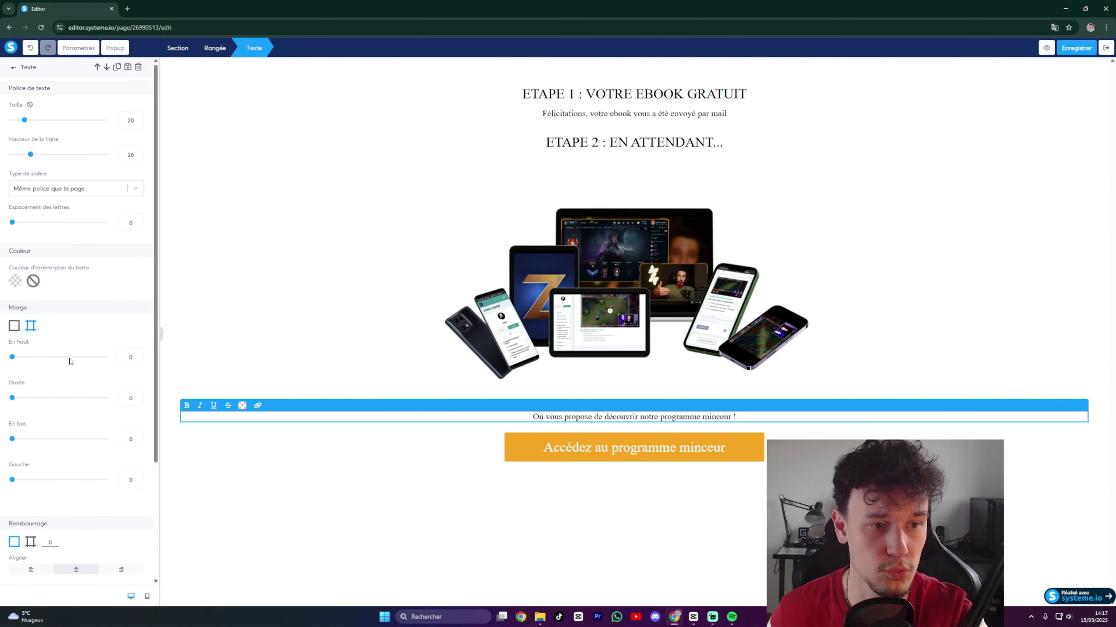
left_click_drag(12, 439, 27, 439)
left_click(521, 408)
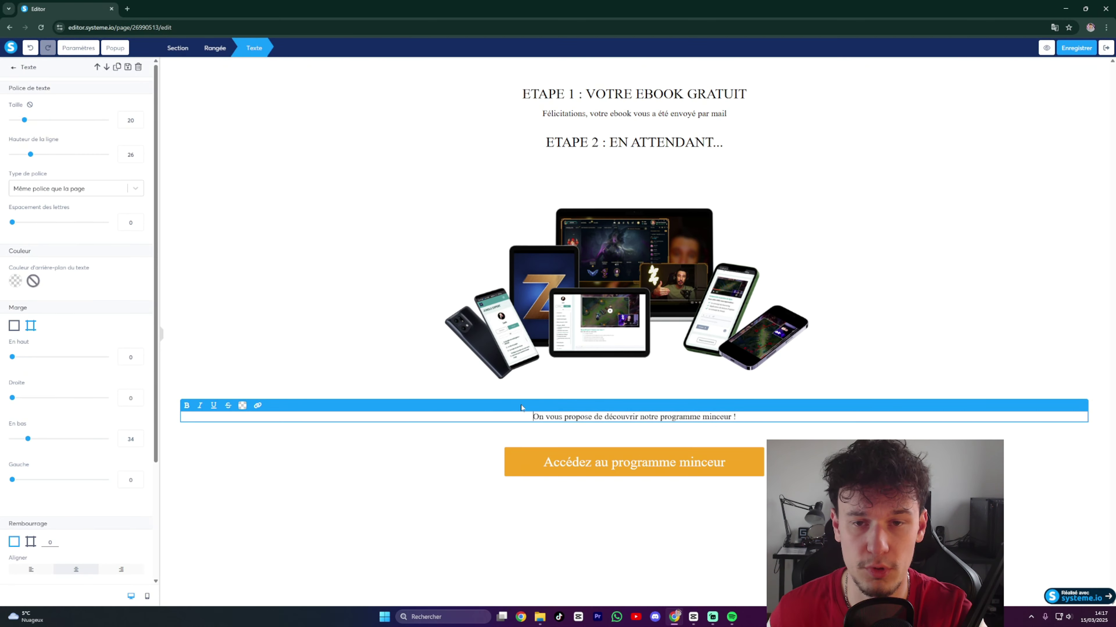
left_click(139, 119)
left_click(139, 118)
left_click(139, 118)
left_click(139, 118)
left_click(139, 118)
Enlarge the "Félicitations, votre ebook vous a été envoyé par mail" text and slightly reduce the size of the "On vous propose" line.
left_click(636, 118)
left_click(636, 117)
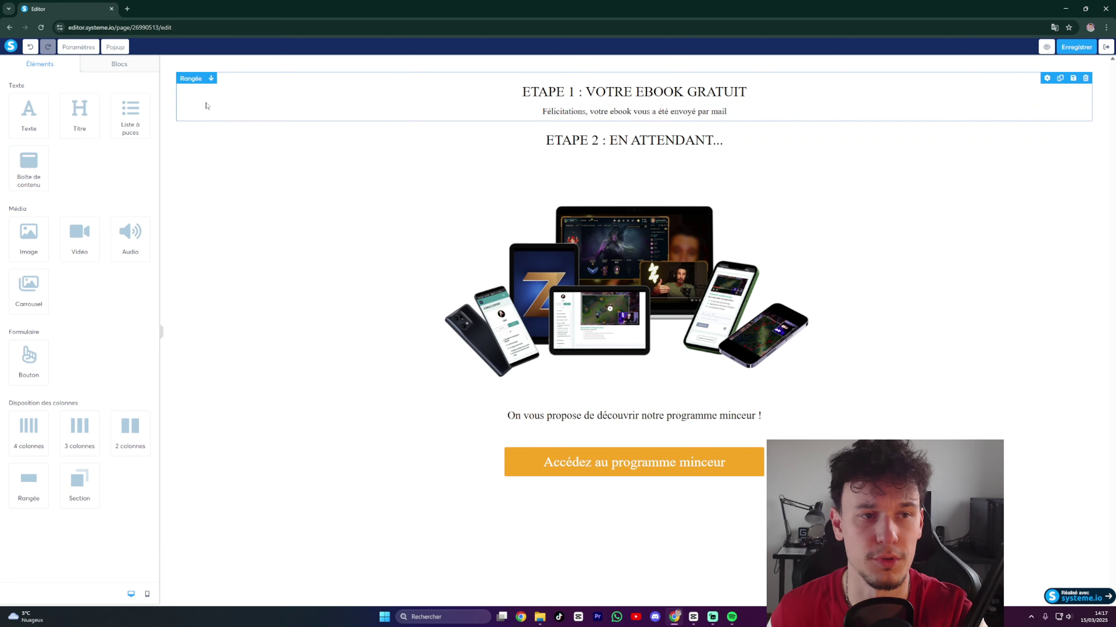
left_click(601, 118)
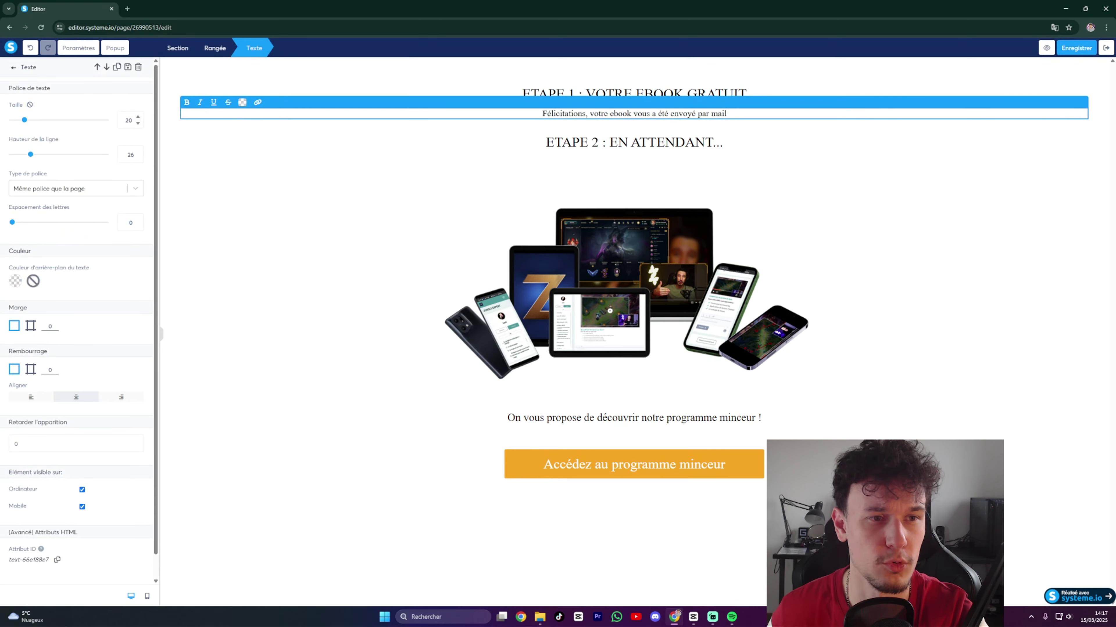
left_click(641, 429)
left_click(639, 420)
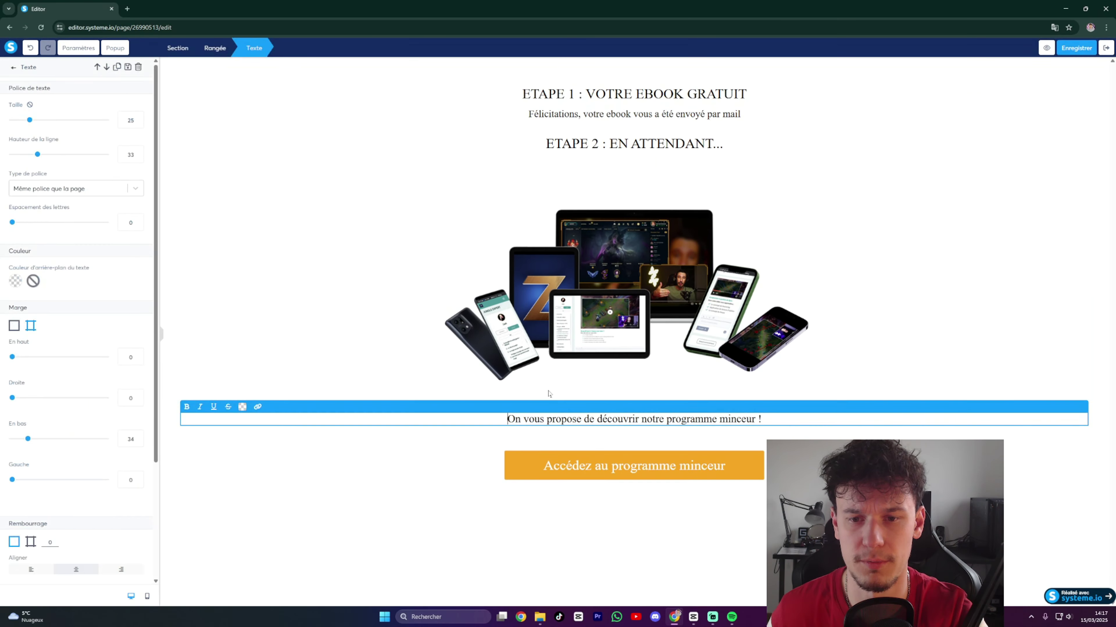
left_click(625, 489)
Colour the "ETAPE 1 :" and "ETAPE 2 :" parts of the two titles in the default orange.
left_click(570, 88)
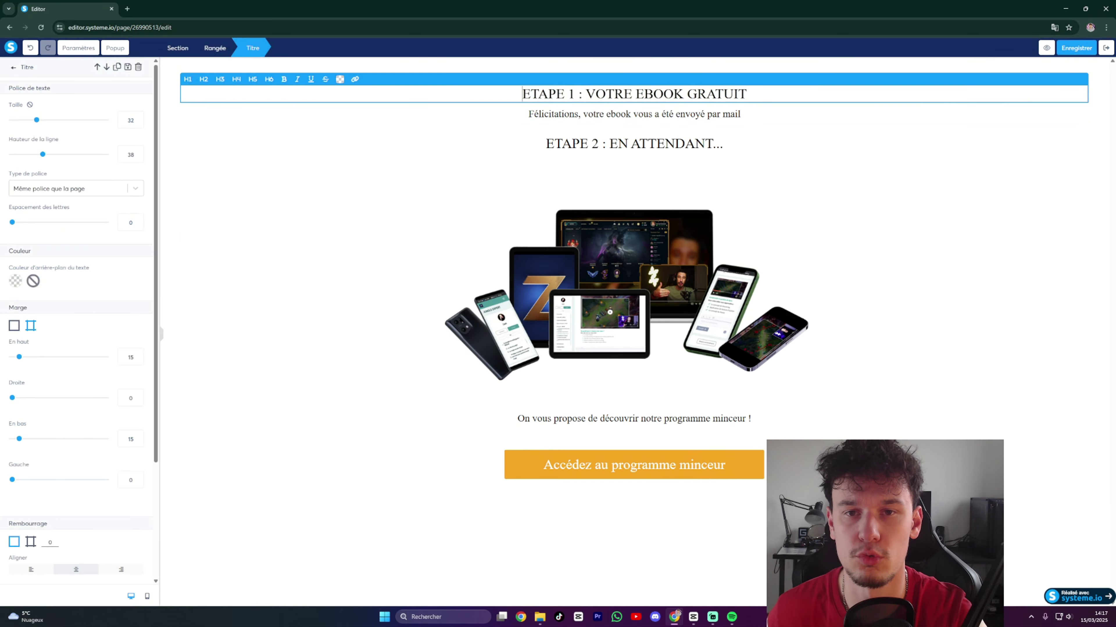
left_click_drag(583, 94, 521, 94)
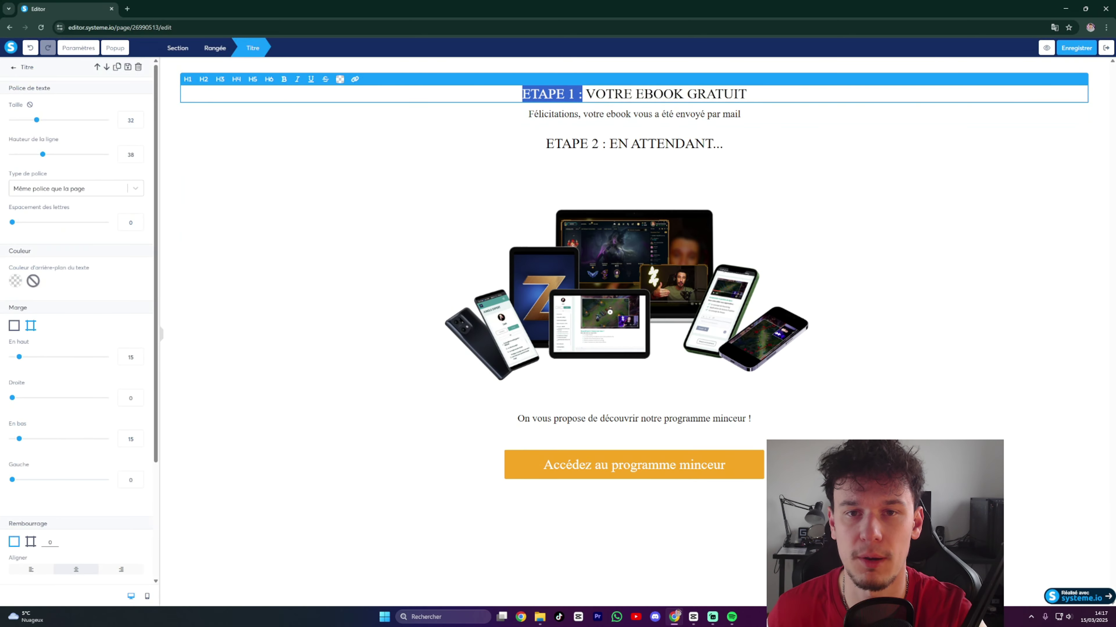
left_click(339, 80)
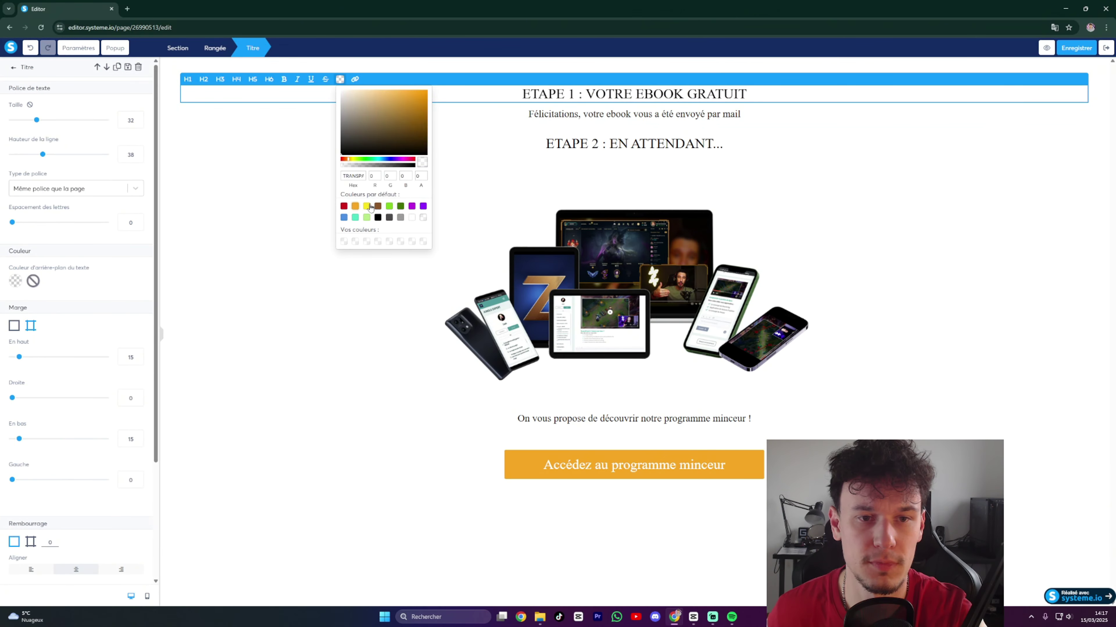
left_click(355, 206)
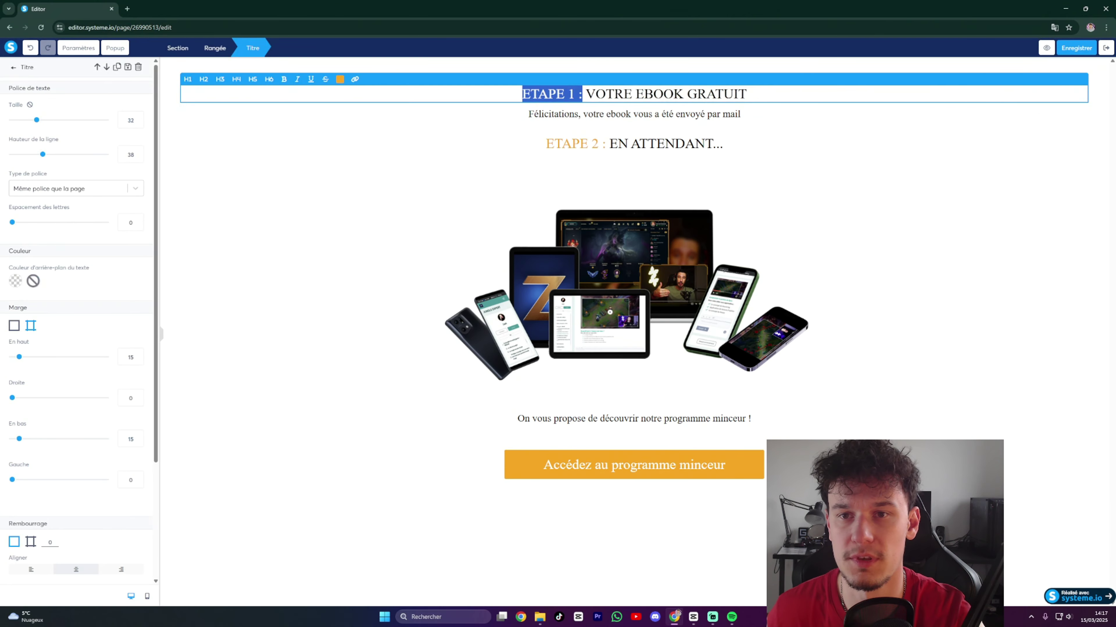
Set the font of the "ETAPE 1 : VOTRE EBOOK GRATUIT" title to the Google font Open Sans.
left_click_drag(746, 93, 522, 93)
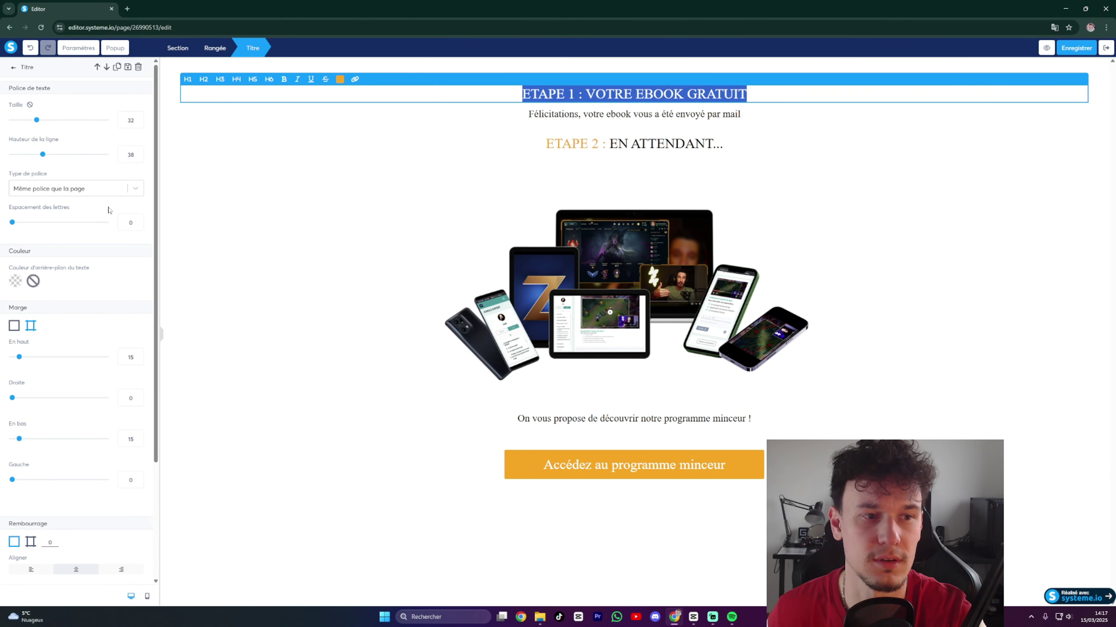
left_click(72, 193)
left_click(47, 239)
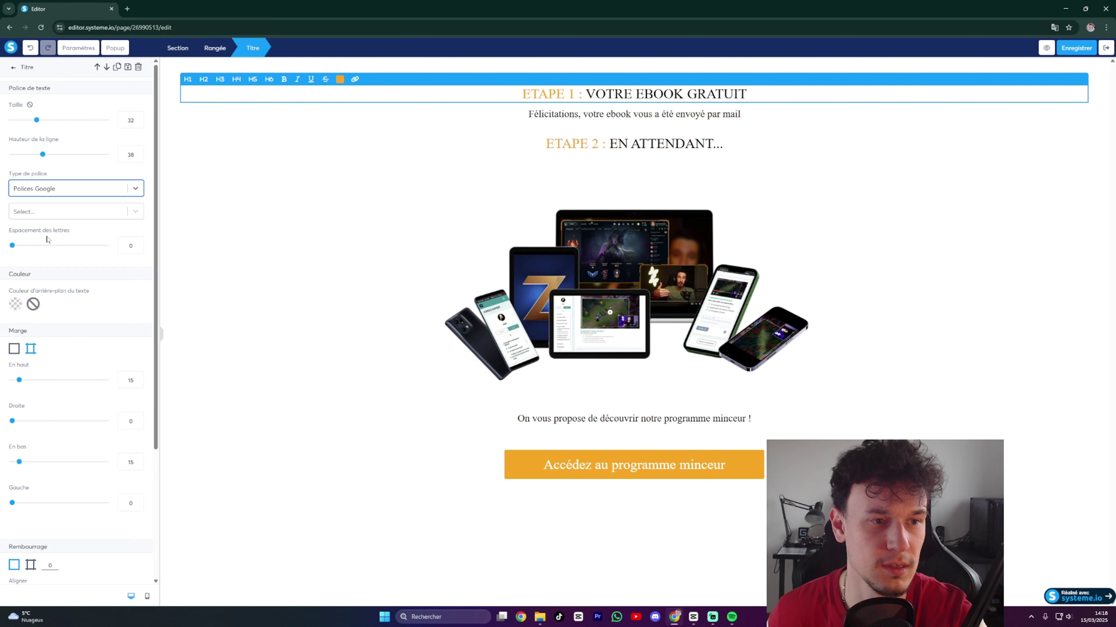
left_click(49, 213)
left_click(44, 243)
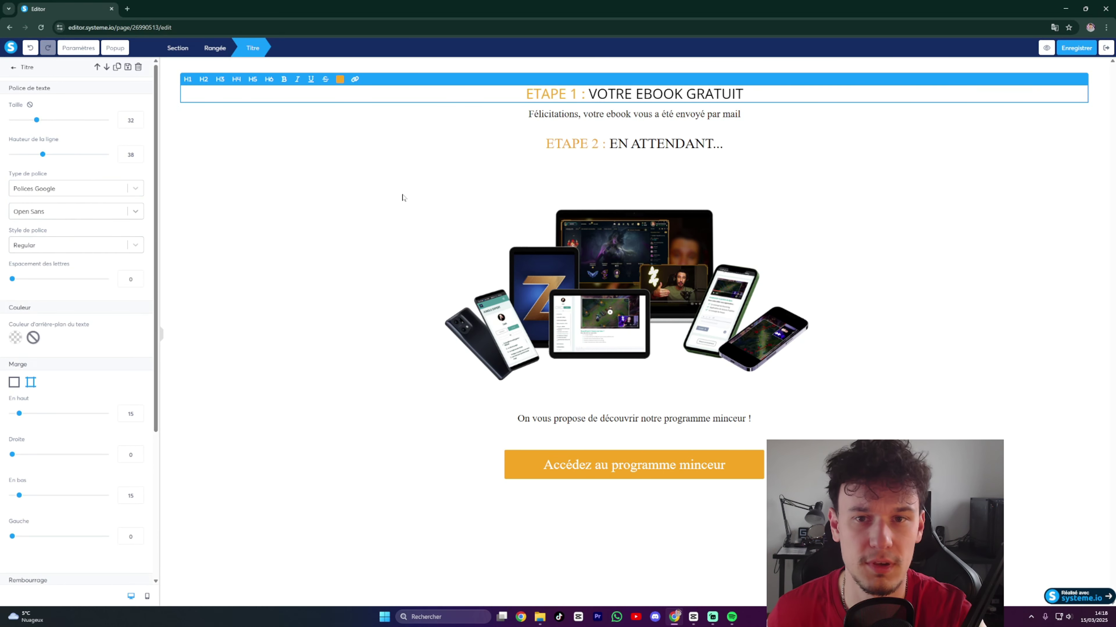
left_click(417, 466)
left_click(424, 565)
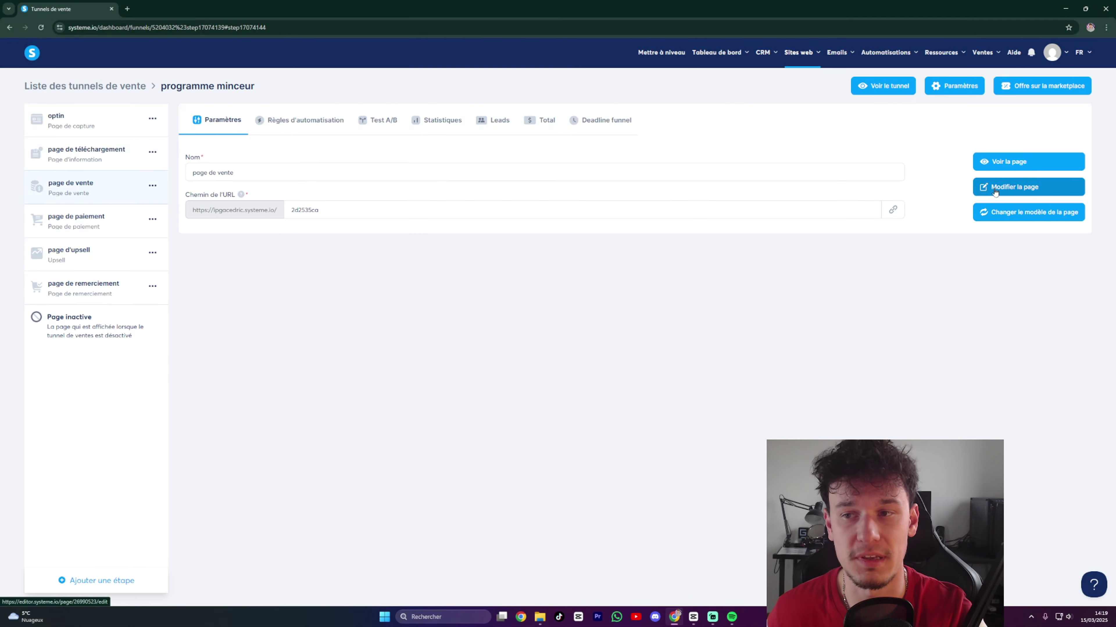
Open the funnel's "page de vente" for editing and add a title with a video beneath it.
left_click(996, 187)
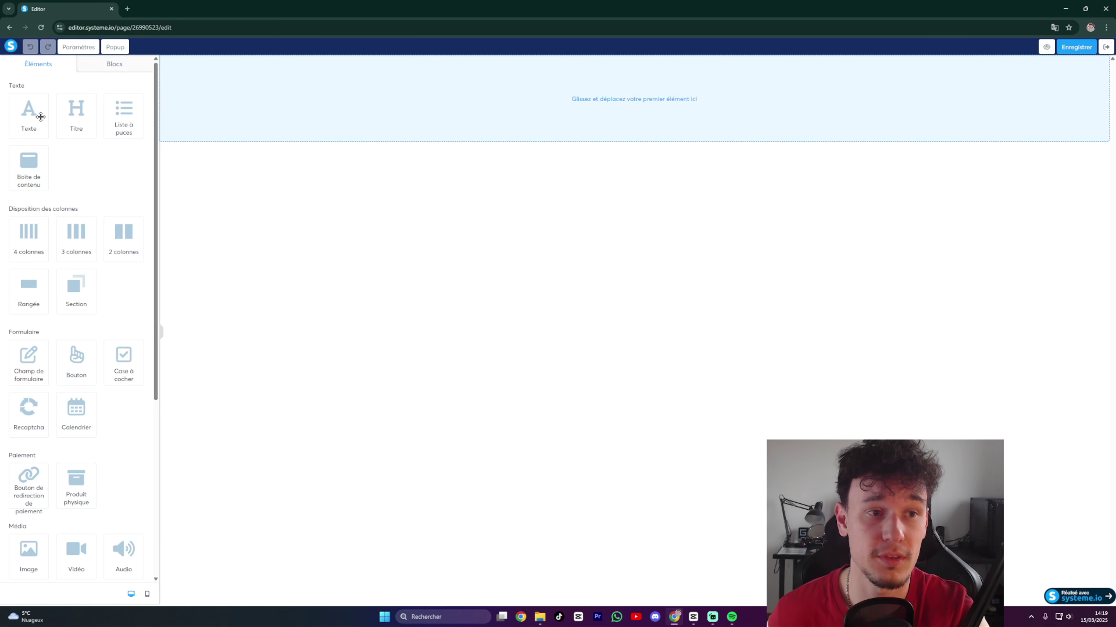
left_click_drag(69, 117, 307, 140)
scroll(114, 275, "down", 3)
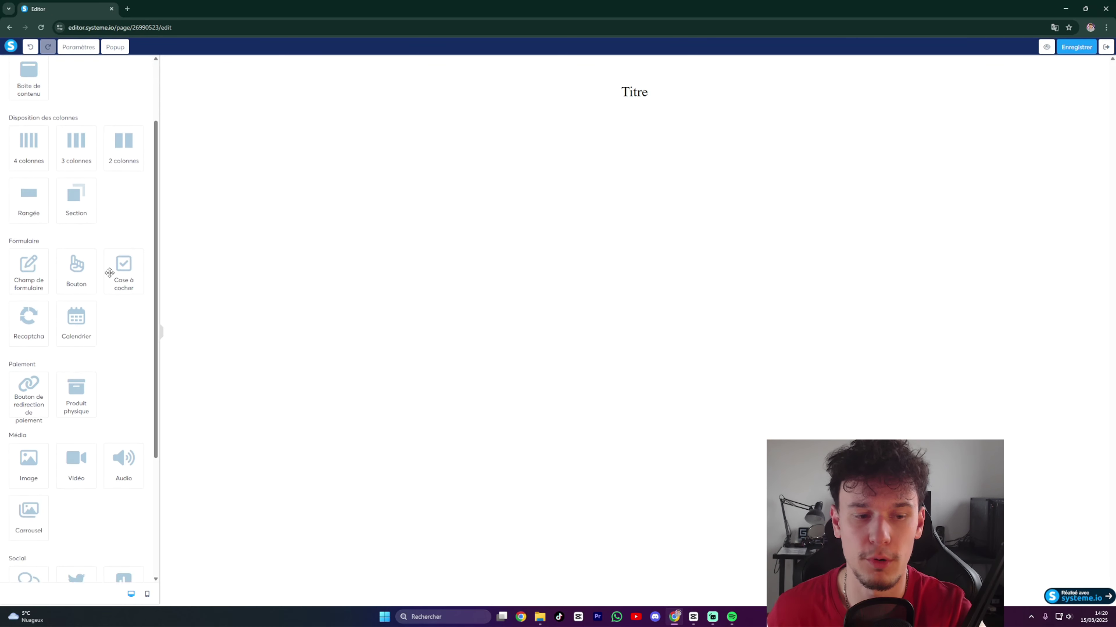
left_click_drag(75, 439, 639, 115)
Set the content width of the section holding the title and video to "Large".
left_click(273, 116)
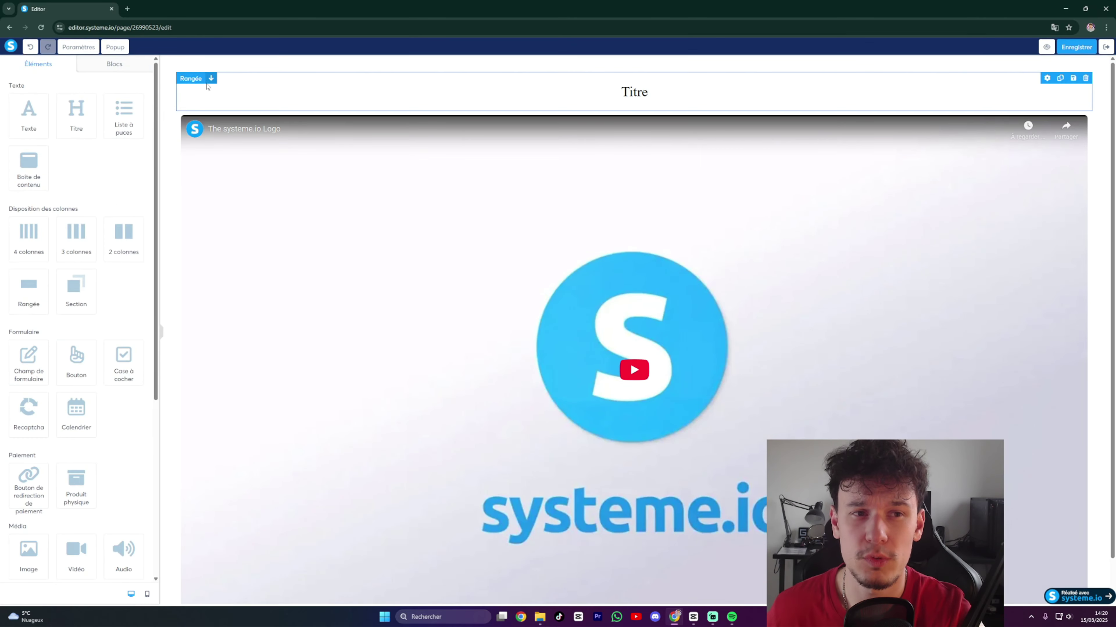
left_click(168, 82)
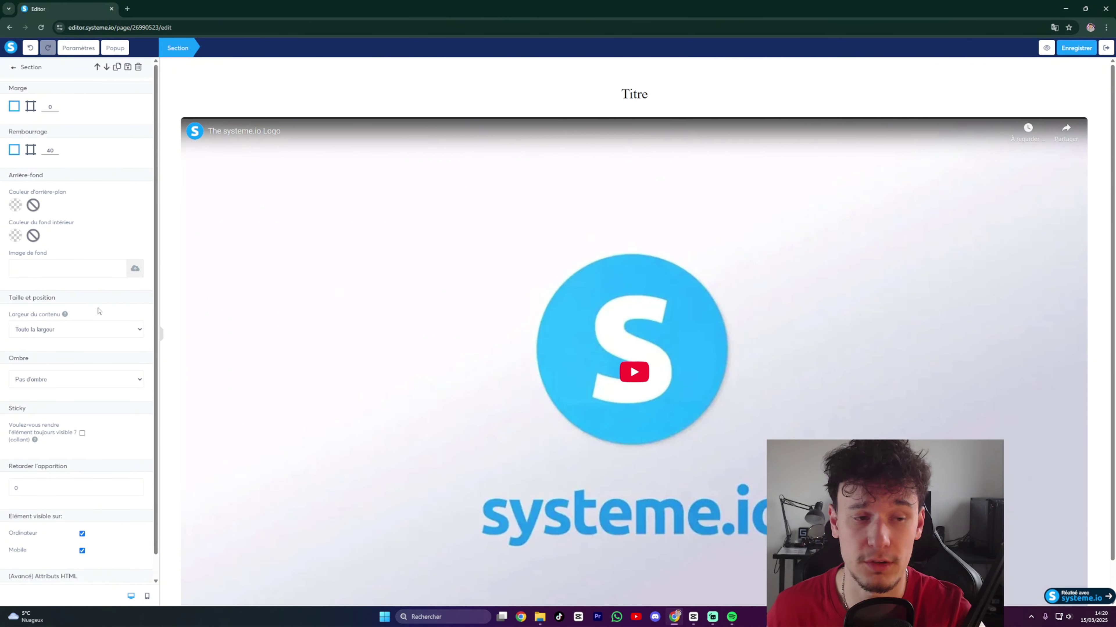
left_click(61, 336)
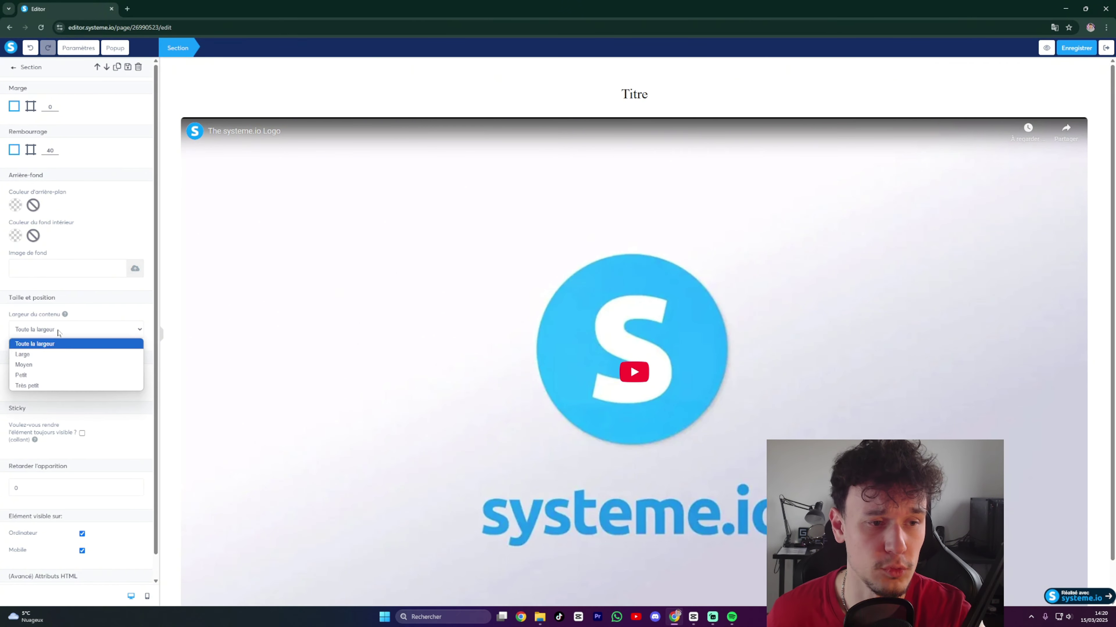
left_click(46, 355)
left_click(543, 443)
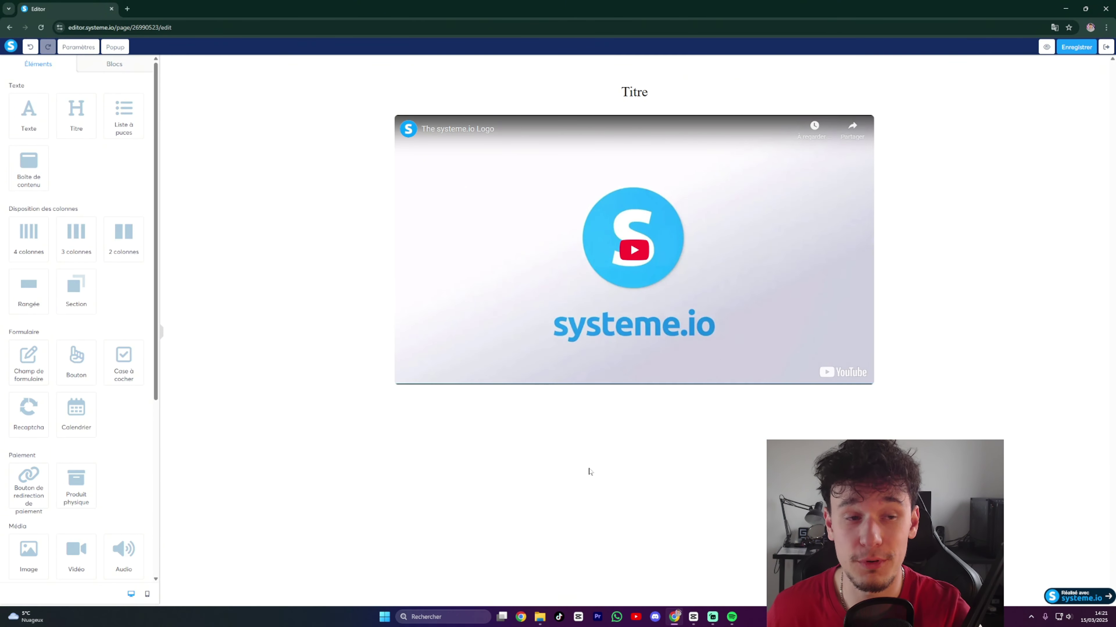
Add a button below the video and a countdown beneath the button.
scroll(148, 421, "down", 1)
left_click_drag(76, 319, 552, 401)
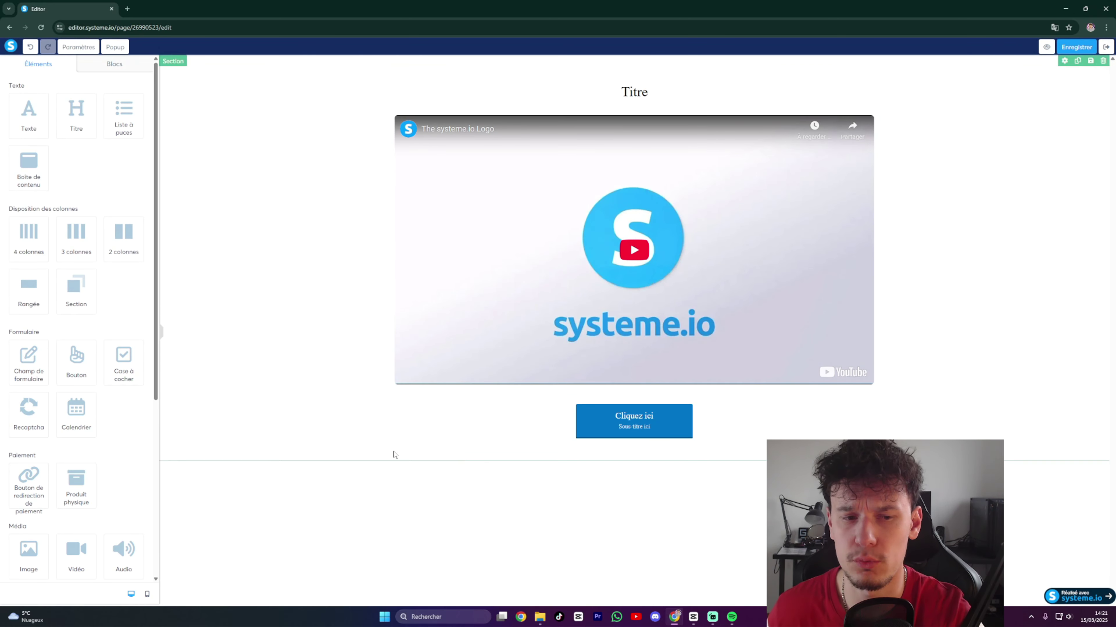
scroll(69, 380, "down", 6)
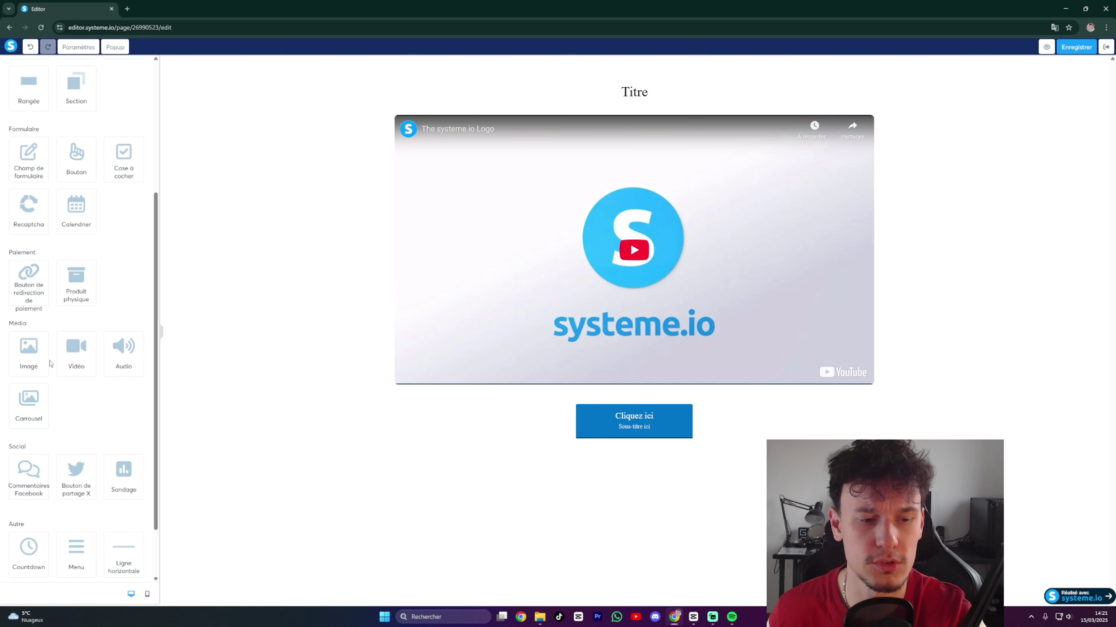
left_click_drag(26, 483, 589, 452)
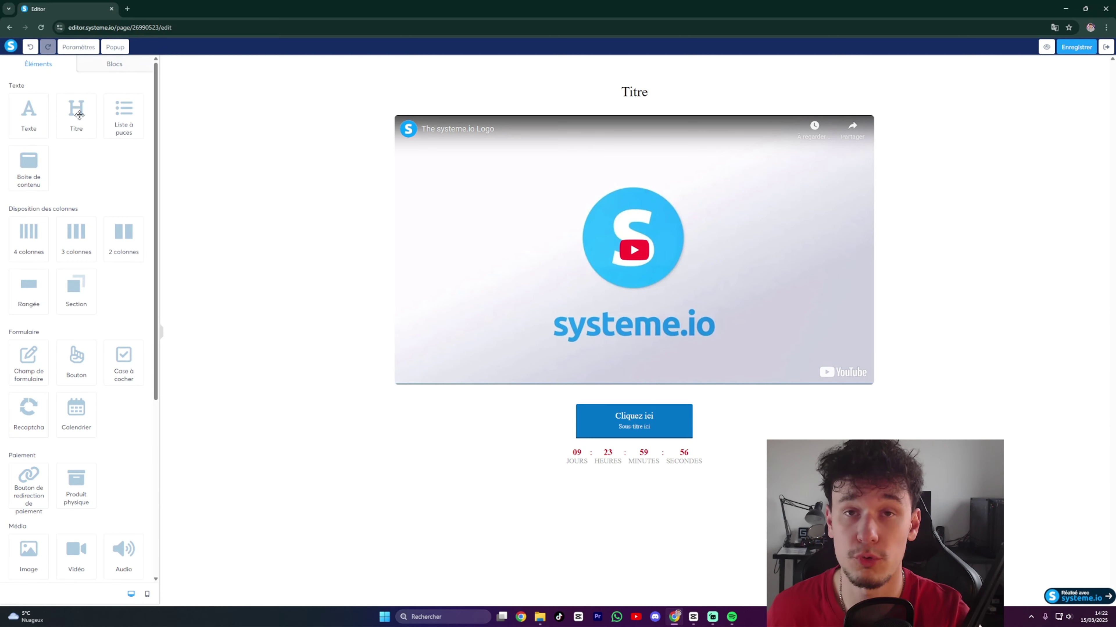
Build a content block below the countdown from a title, a text paragraph and an image.
left_click_drag(78, 113, 510, 488)
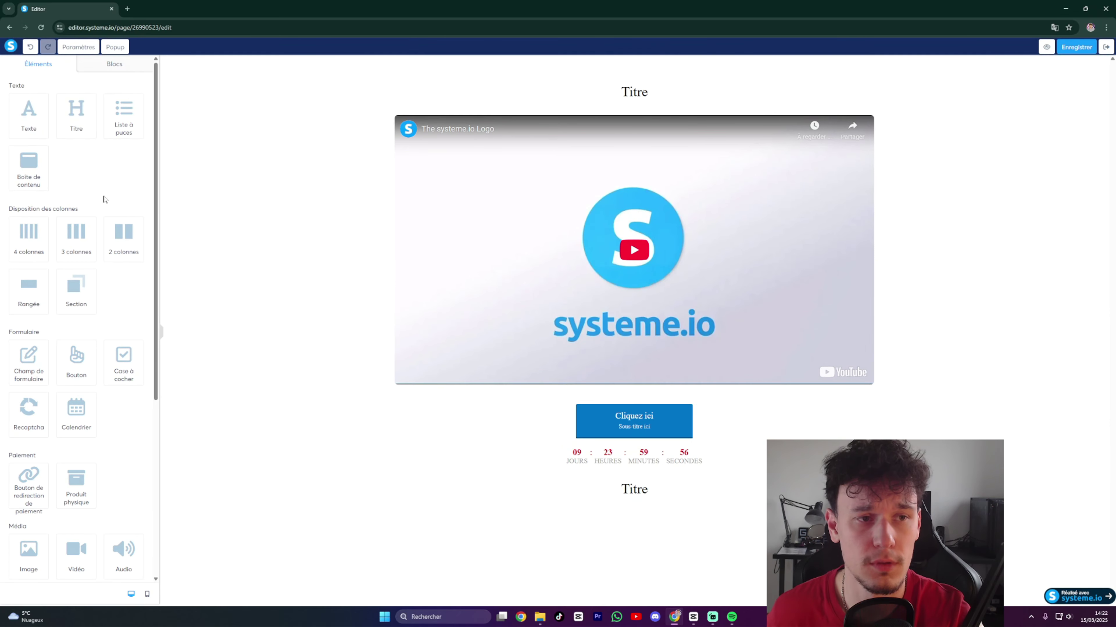
left_click_drag(44, 117, 566, 517)
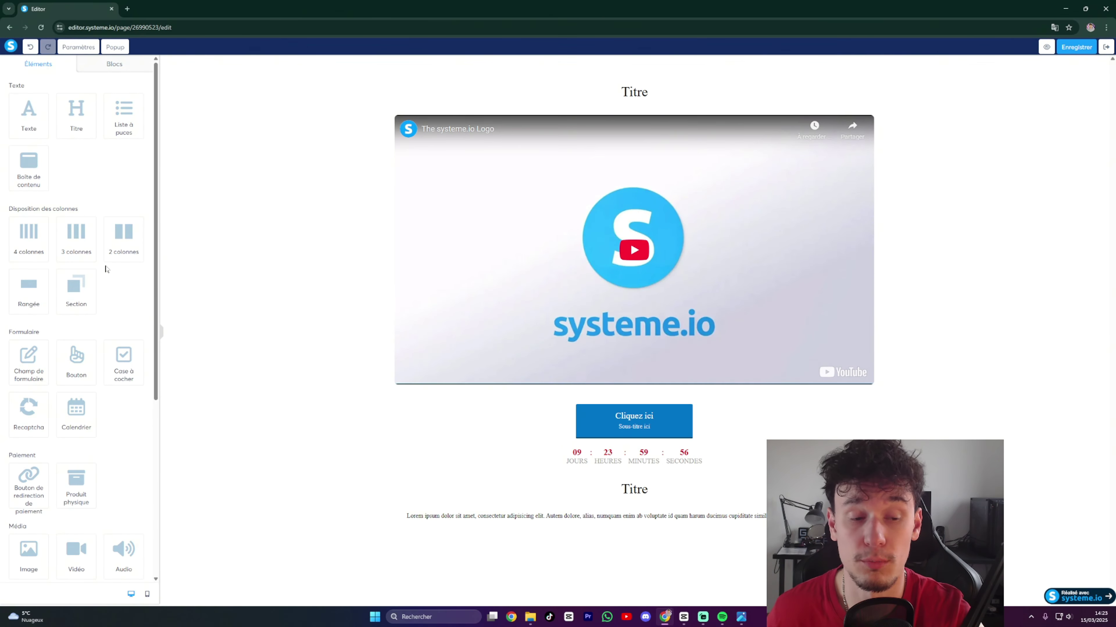
scroll(106, 269, "down", 4)
left_click_drag(29, 374, 609, 523)
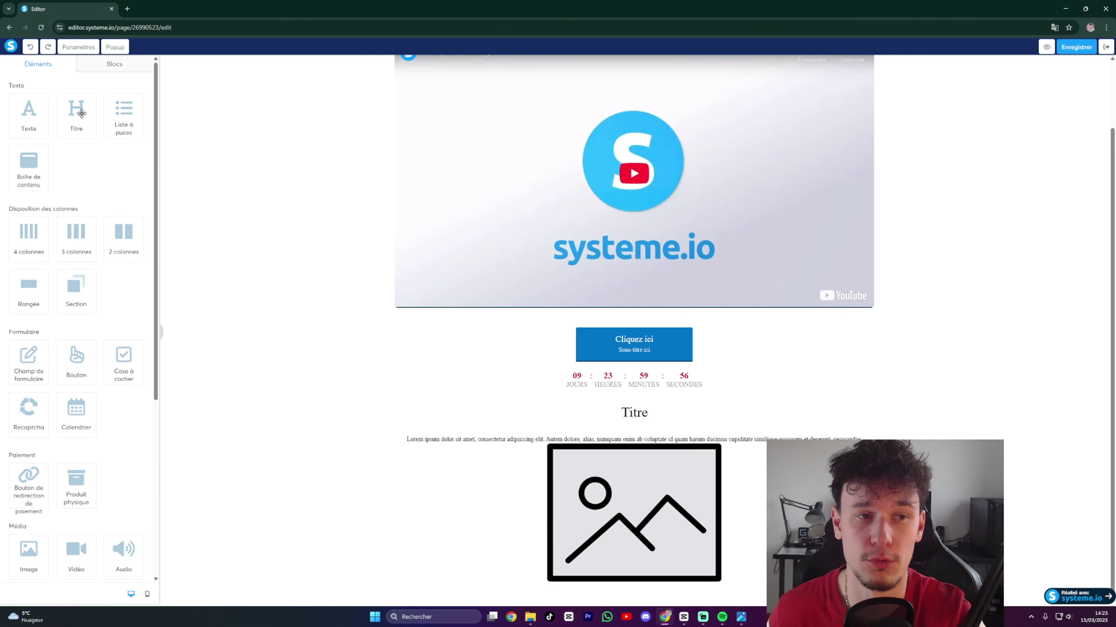
Build a second block below the image from a title, a bullet list and a button.
left_click_drag(81, 114, 633, 589)
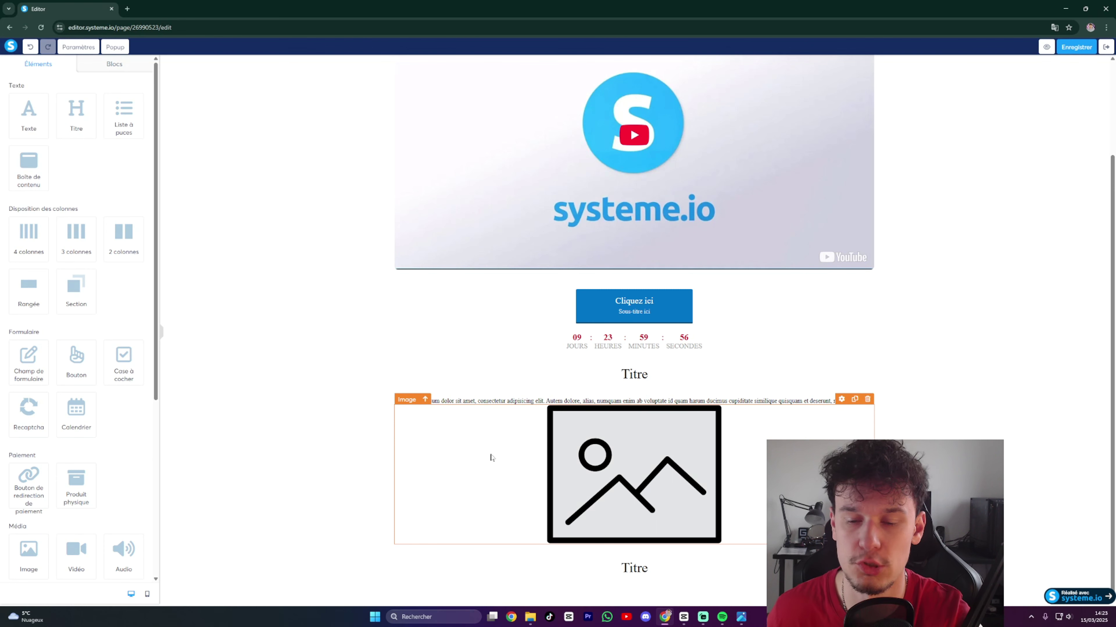
scroll(510, 466, "down", 1)
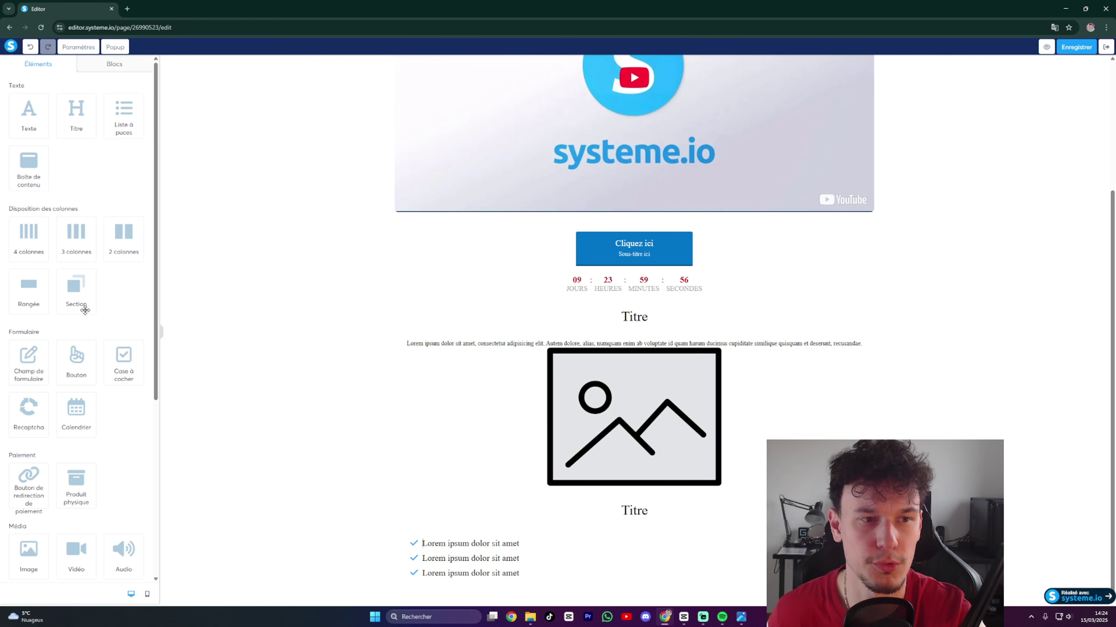
scroll(87, 310, "down", 2)
scroll(320, 357, "down", 1)
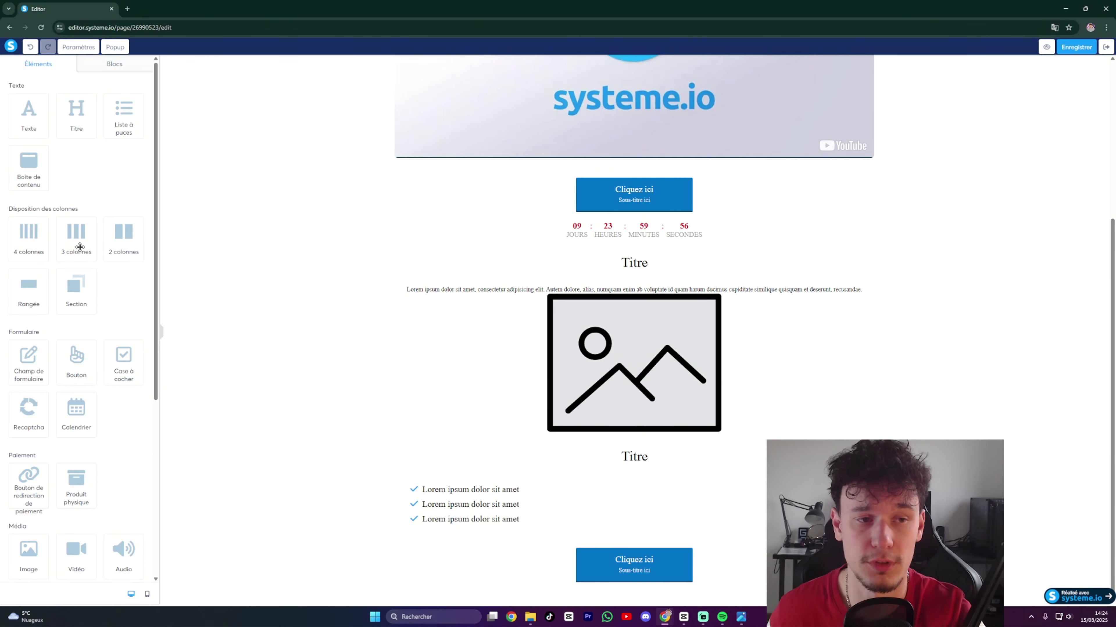
Add a three-column row below the second button and place an image in its first column.
left_click_drag(79, 242, 587, 591)
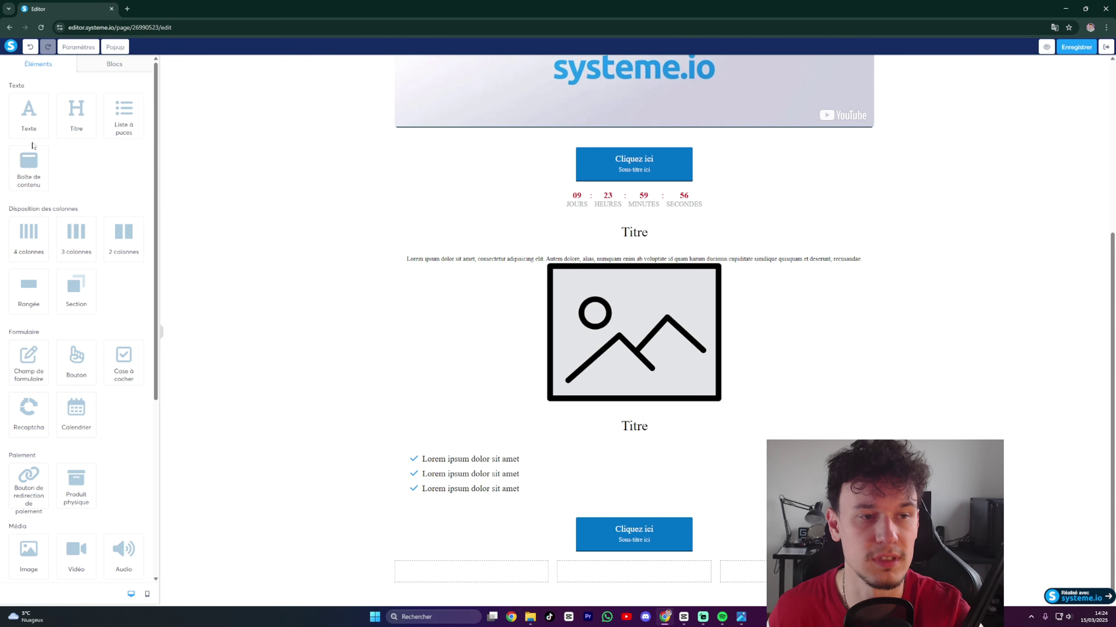
scroll(90, 361, "down", 3)
scroll(90, 361, "up", 3)
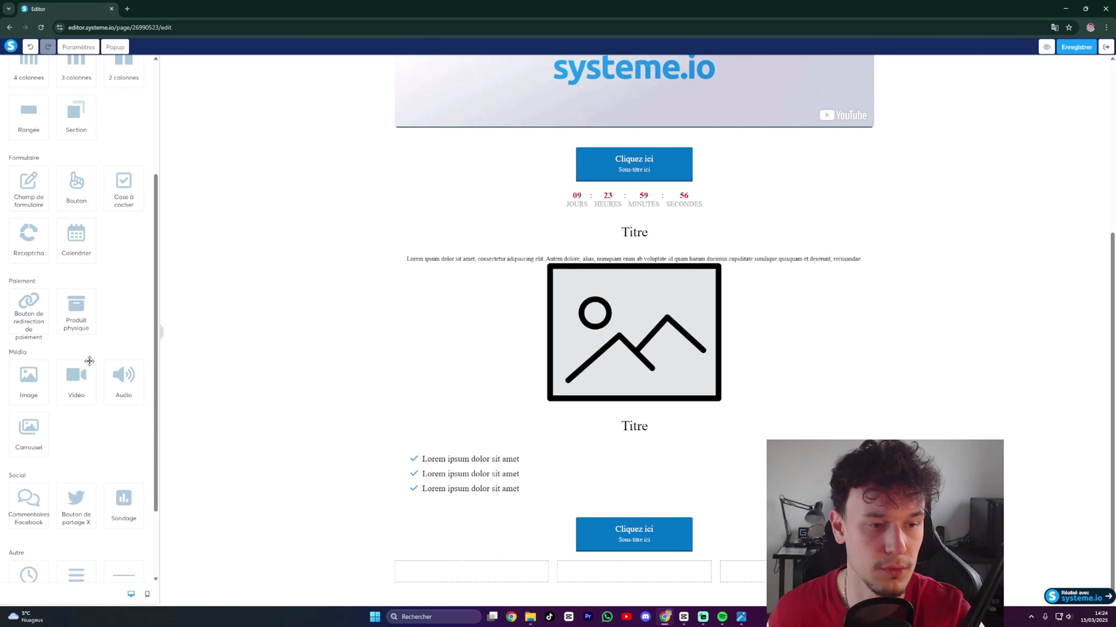
scroll(82, 314, "down", 5)
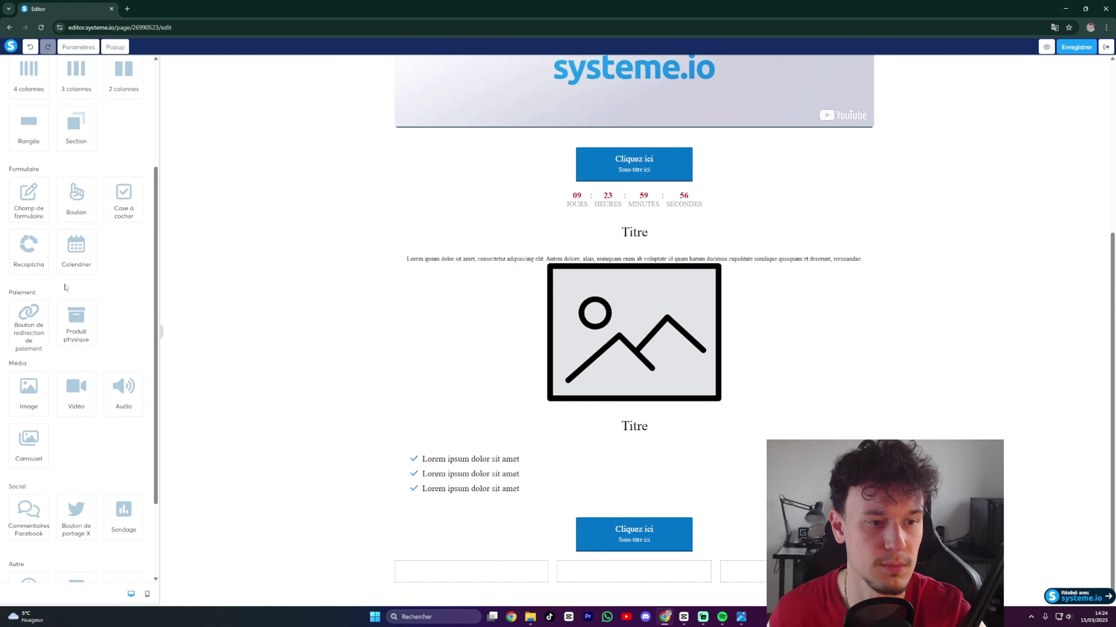
left_click_drag(501, 553, 497, 569)
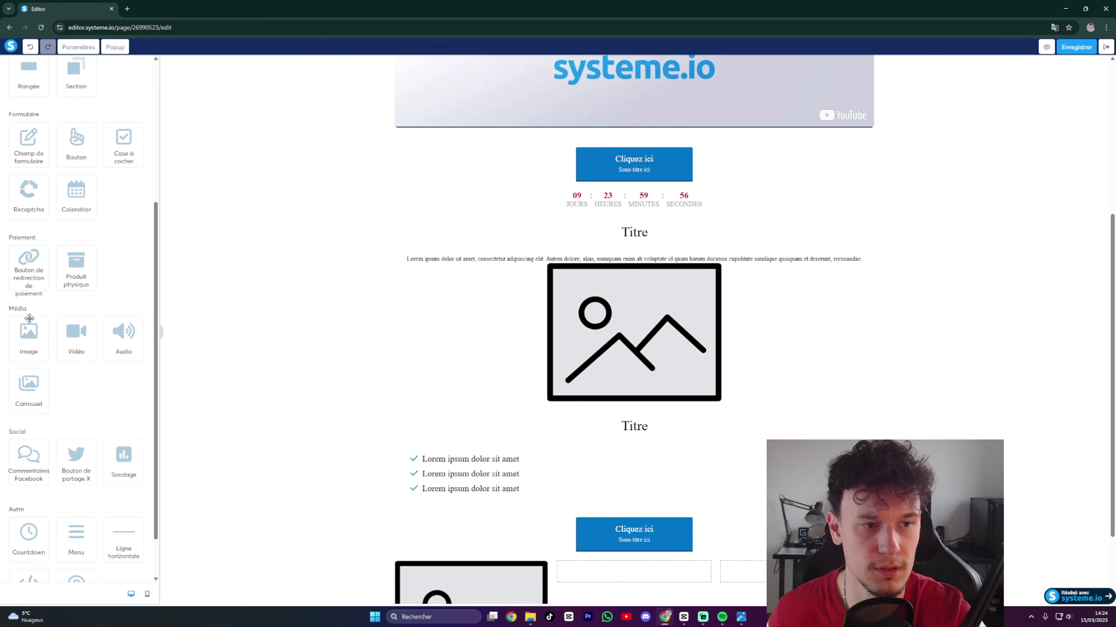
Place an image in the second and in the third column of the three-column row.
left_click_drag(29, 339, 604, 570)
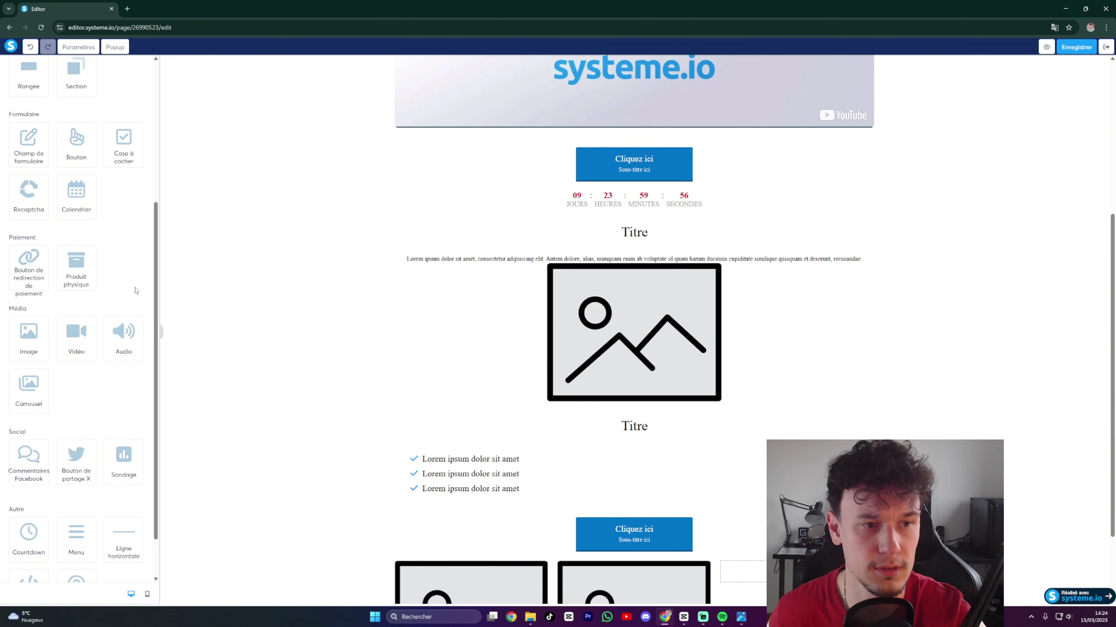
left_click_drag(22, 339, 715, 571)
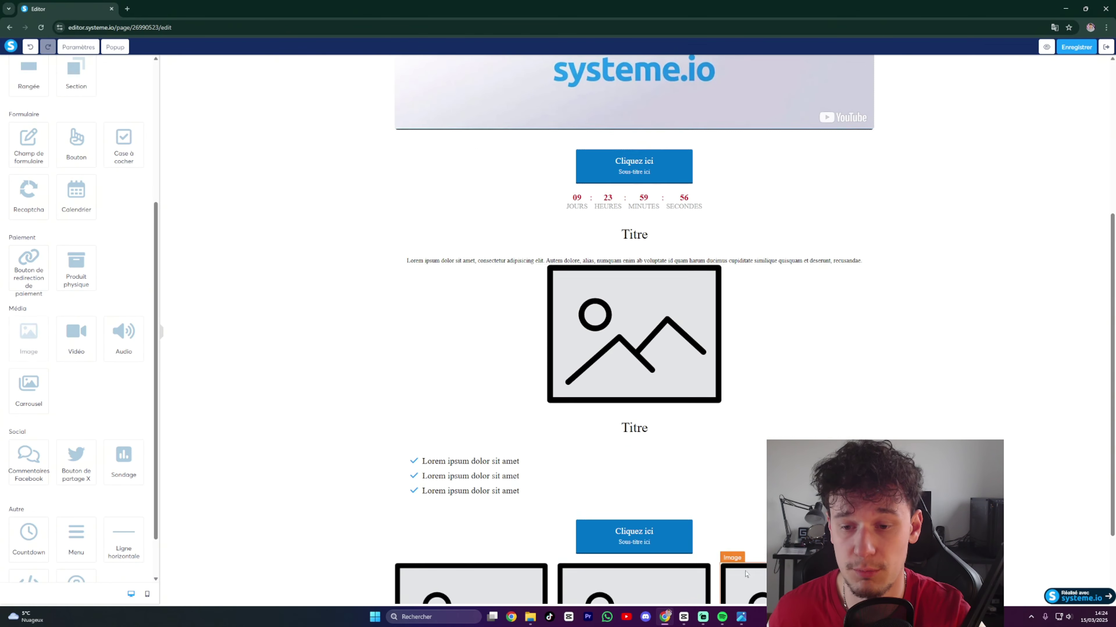
Add a text paragraph under each of the three column images, and a title with a text paragraph below the row.
scroll(659, 549, "down", 2)
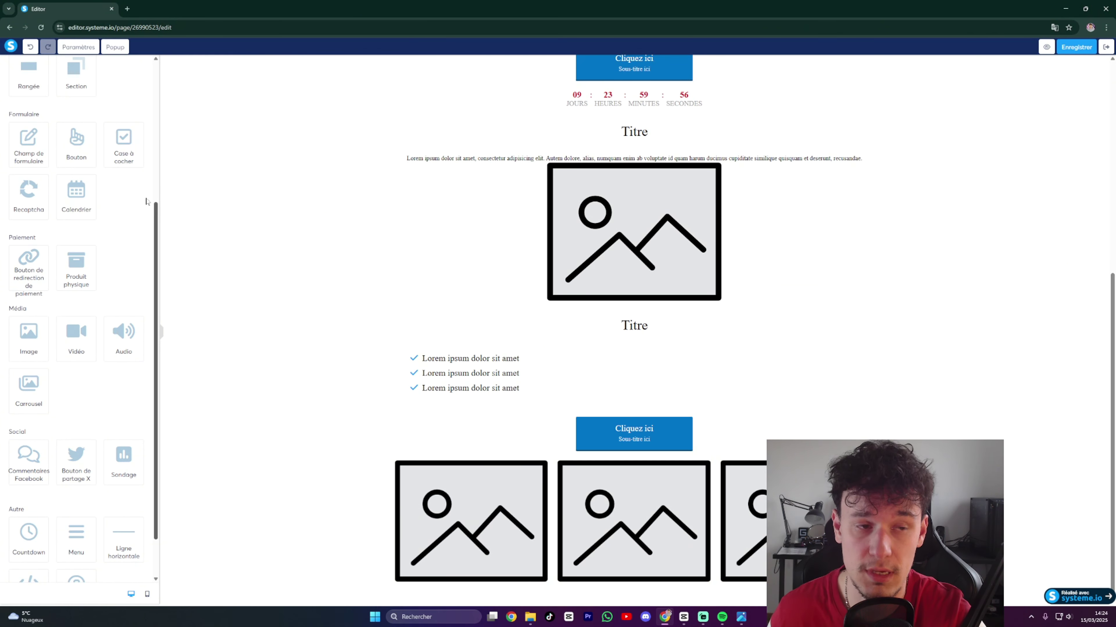
scroll(74, 145, "up", 4)
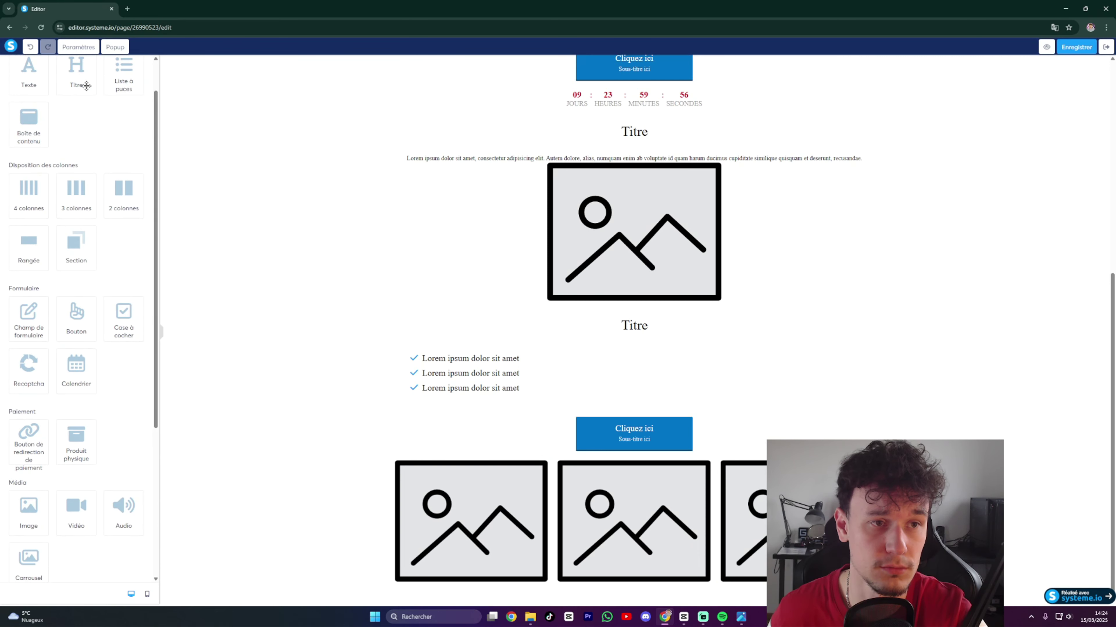
left_click_drag(41, 78, 478, 579)
left_click_drag(34, 75, 433, 346)
scroll(439, 351, "down", 1)
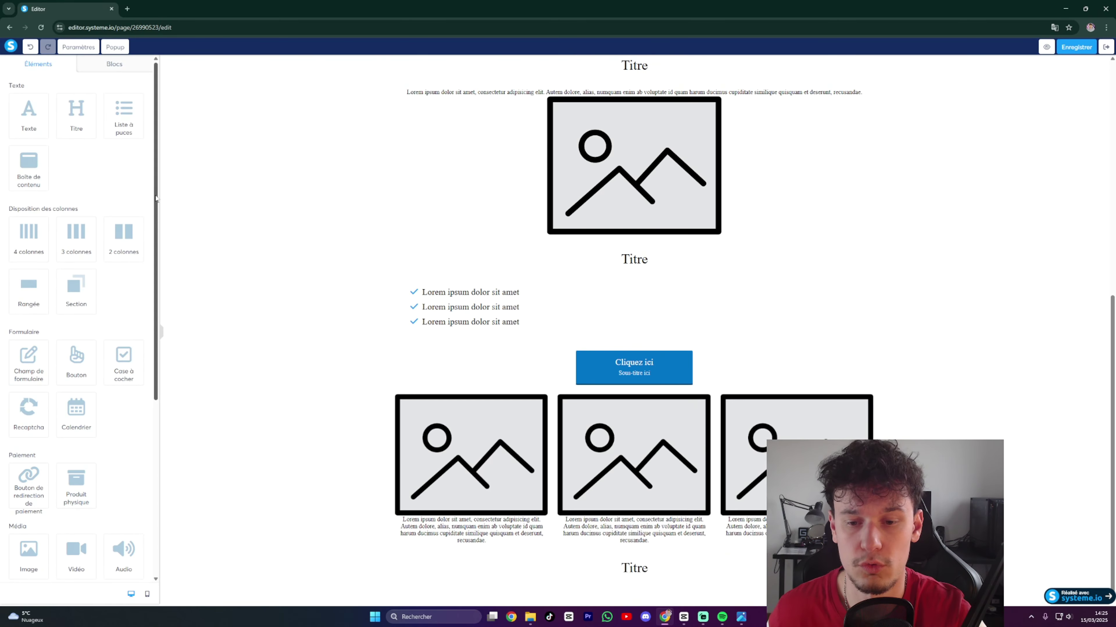
left_click_drag(33, 126, 537, 581)
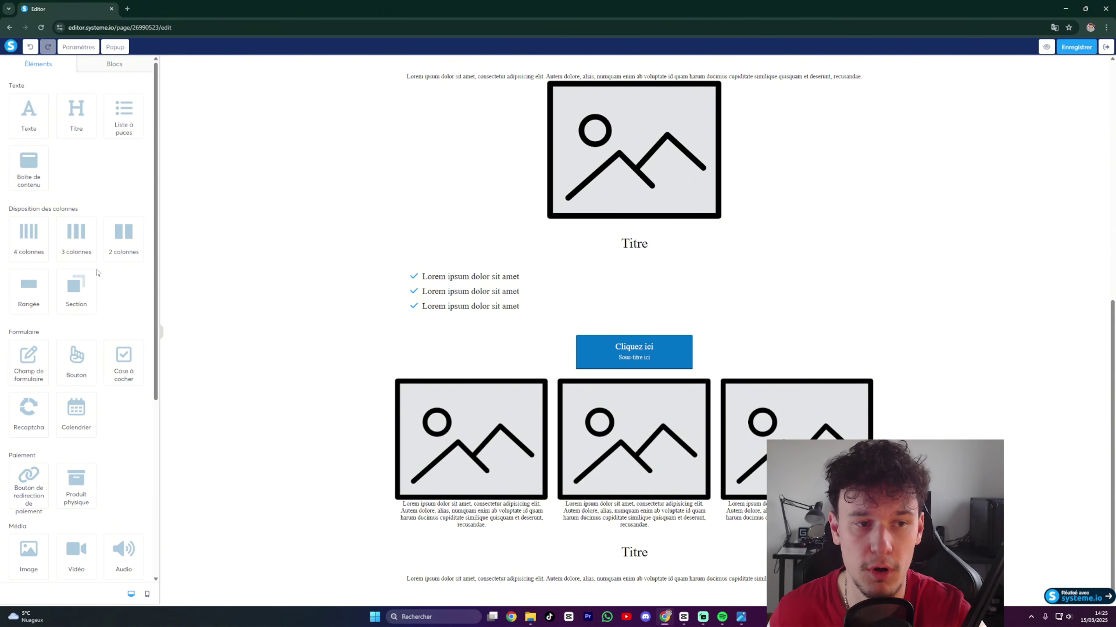
Add a two-column row beneath the last paragraph and place an image in its first column.
left_click_drag(119, 245, 545, 569)
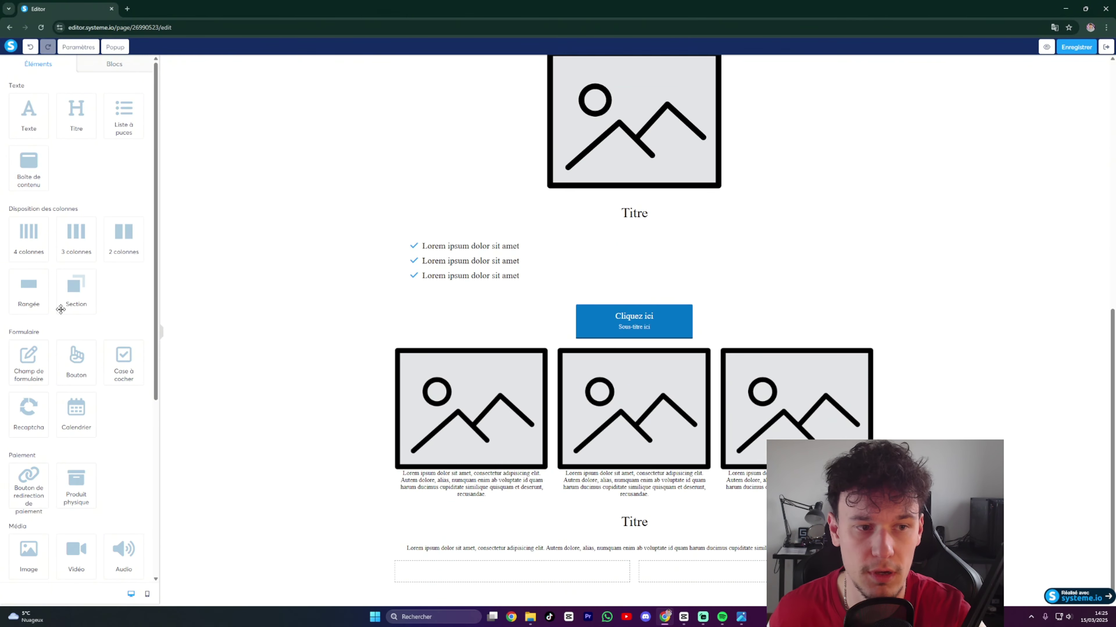
scroll(27, 440, "down", 2)
left_click_drag(31, 467, 488, 576)
Add a title and a text paragraph to the second column, moving the title above the two-column row.
scroll(68, 156, "up", 1)
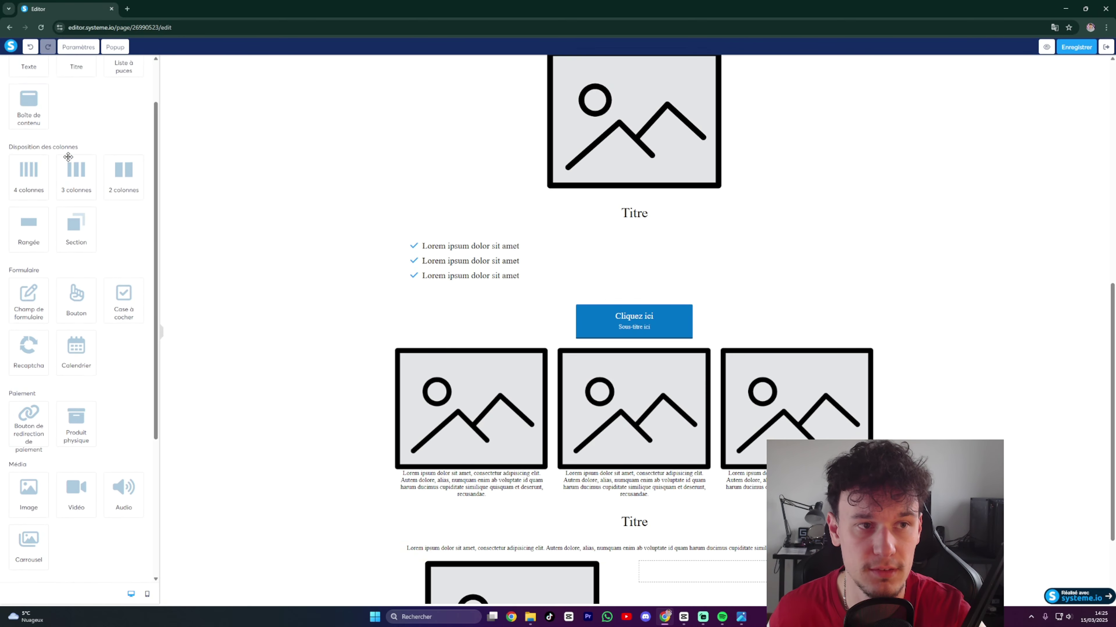
scroll(68, 157, "up", 2)
left_click_drag(76, 110, 703, 571)
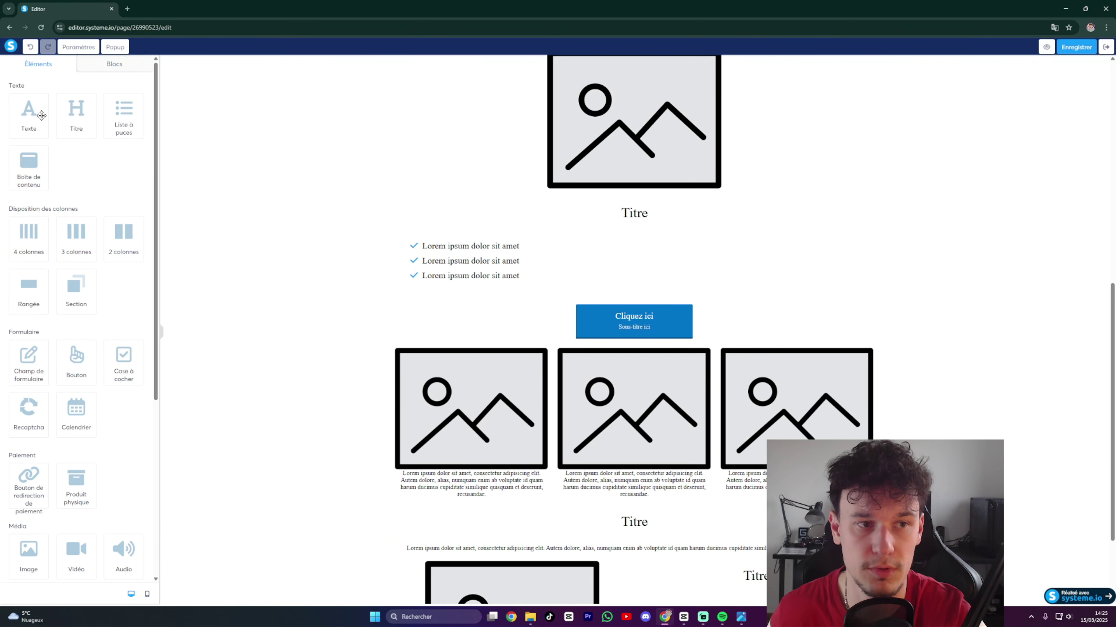
left_click_drag(41, 115, 743, 580)
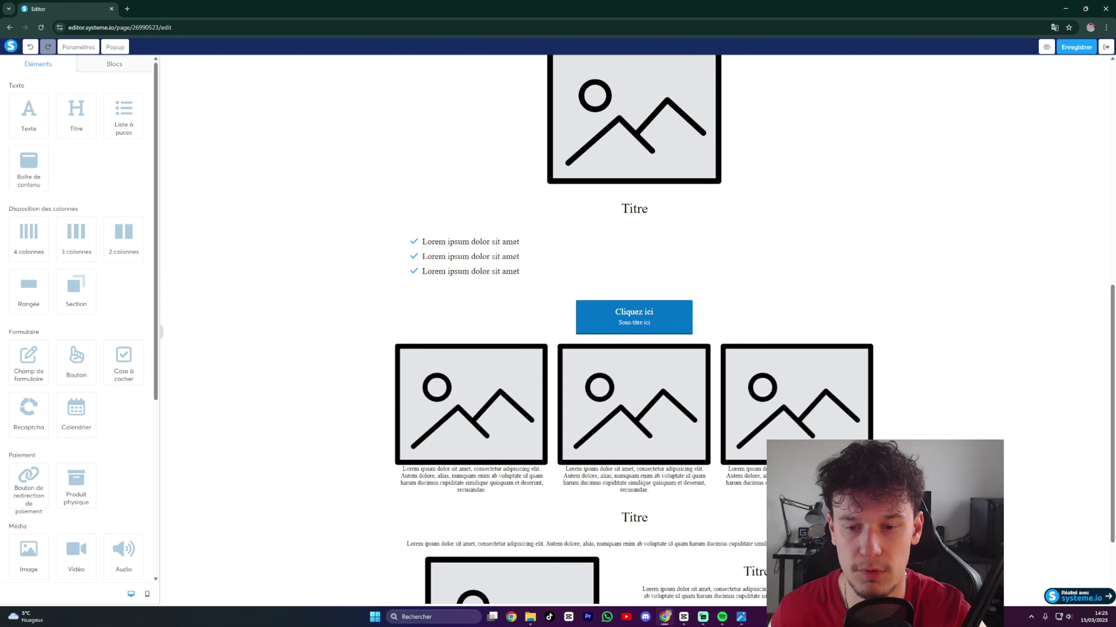
scroll(685, 439, "down", 3)
left_click_drag(679, 459, 687, 439)
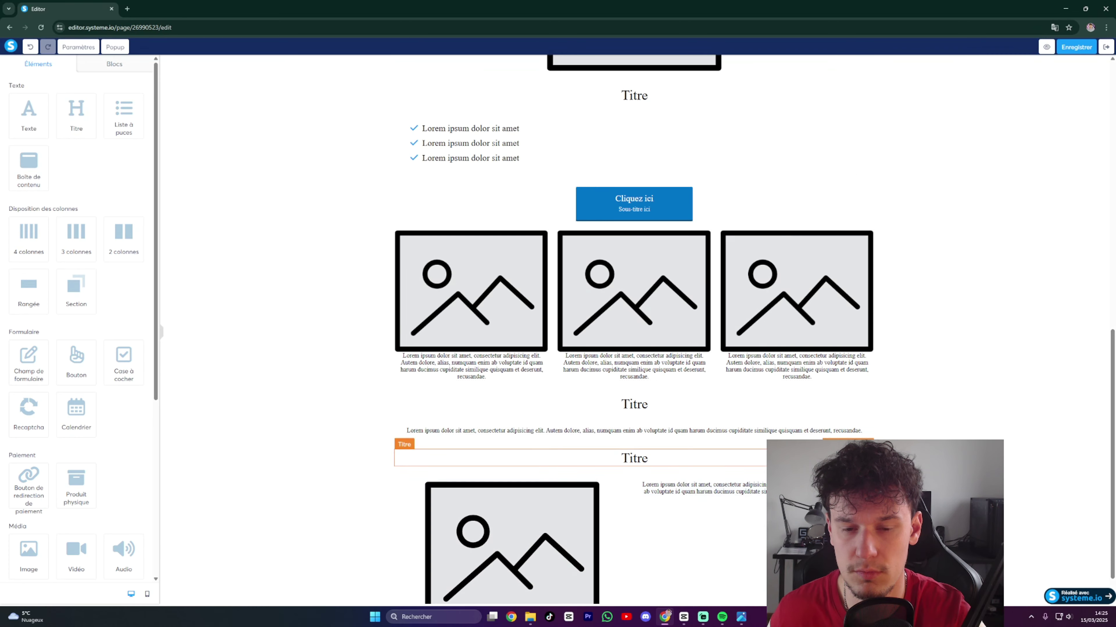
Close the page with a title, a text paragraph and a button below the two-column row.
left_click(927, 477)
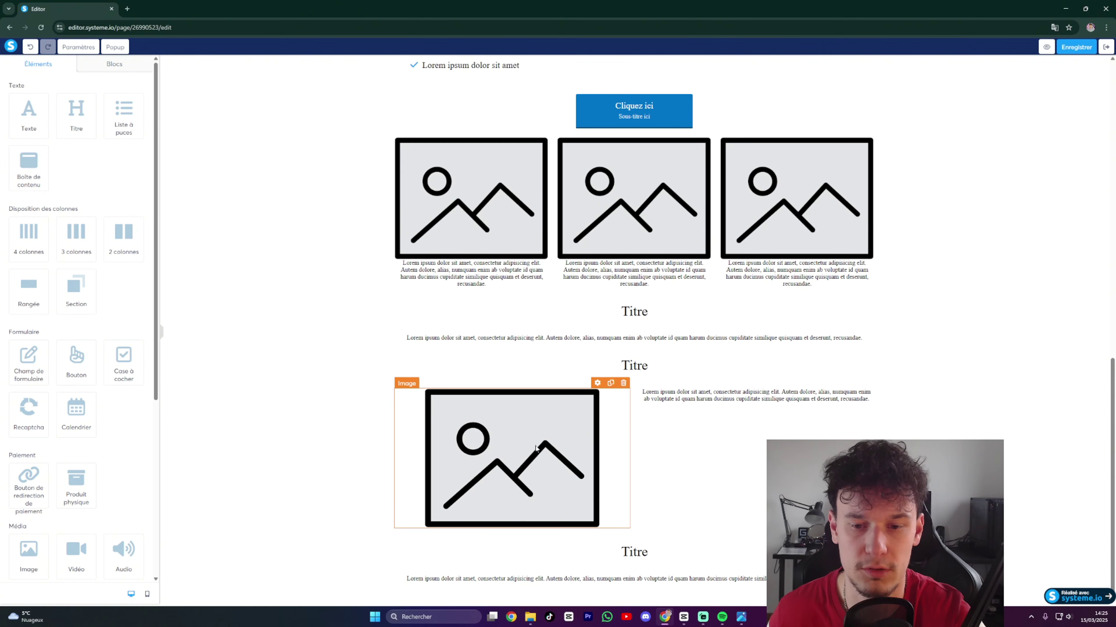
left_click_drag(76, 359, 580, 588)
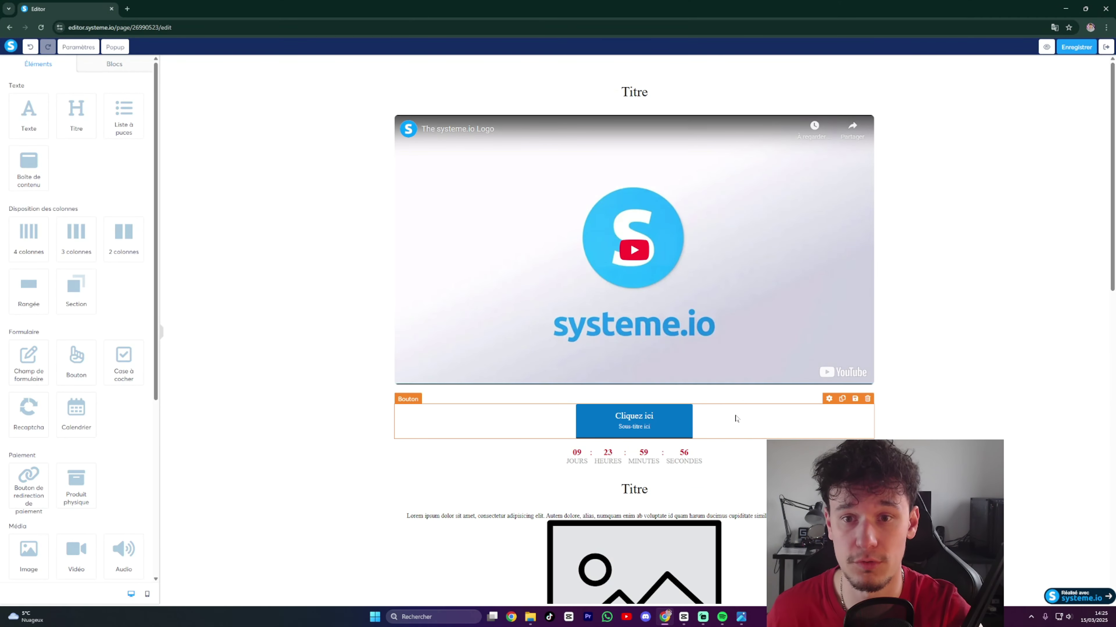
Review the sales page layout from the headline and video through the button, countdown, image and bullet list.
left_click(644, 368)
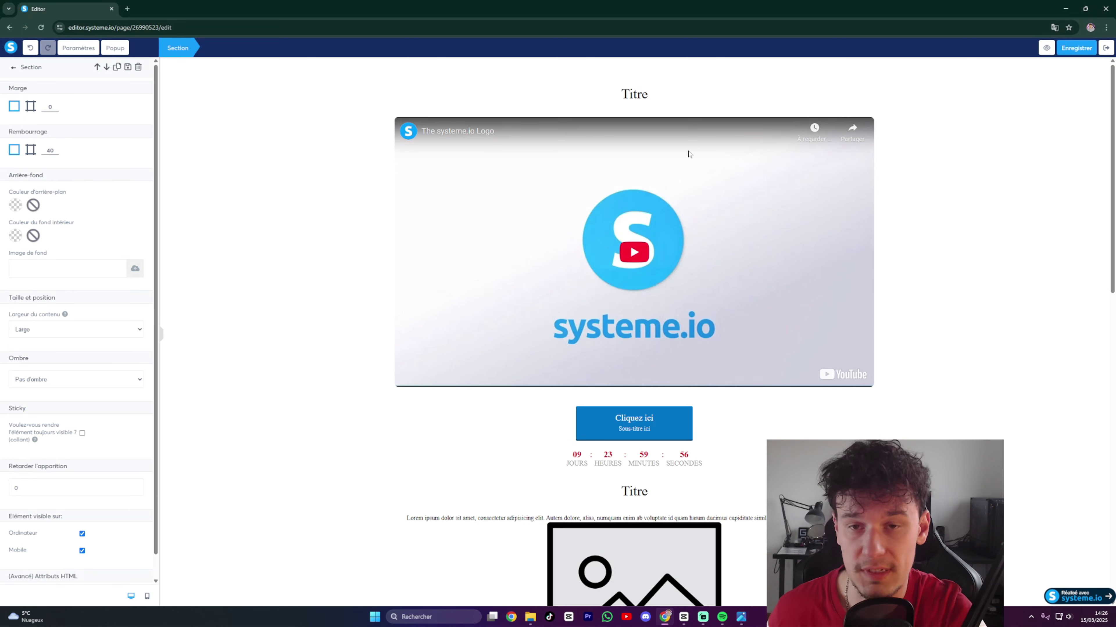
left_click(513, 90)
left_click(1034, 170)
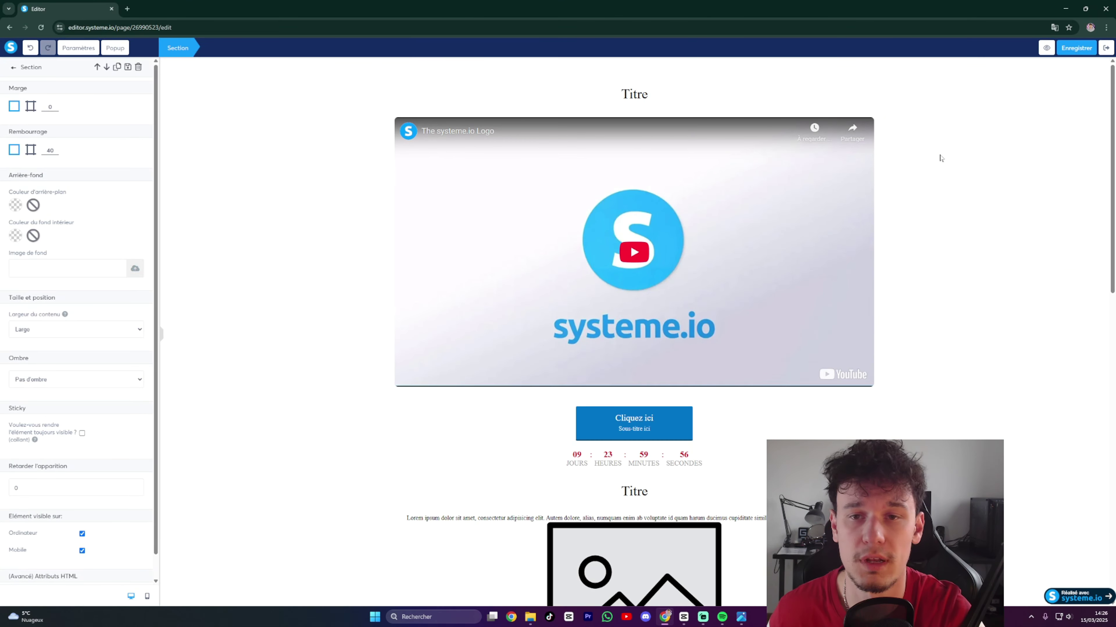
key("Escape")
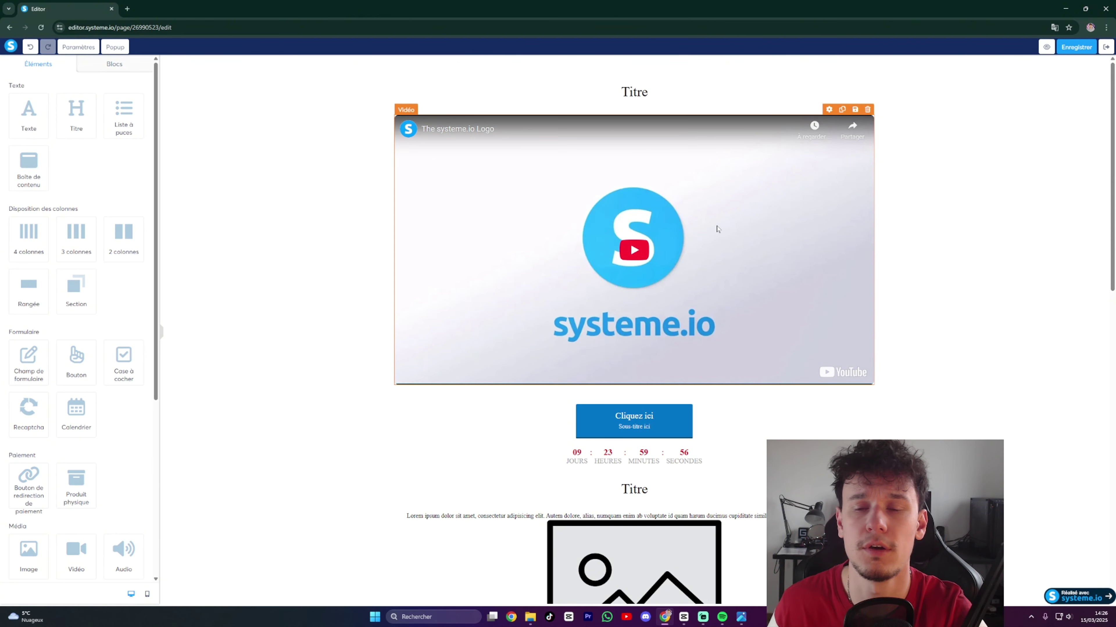
scroll(720, 226, "down", 5)
scroll(718, 458, "up", 3)
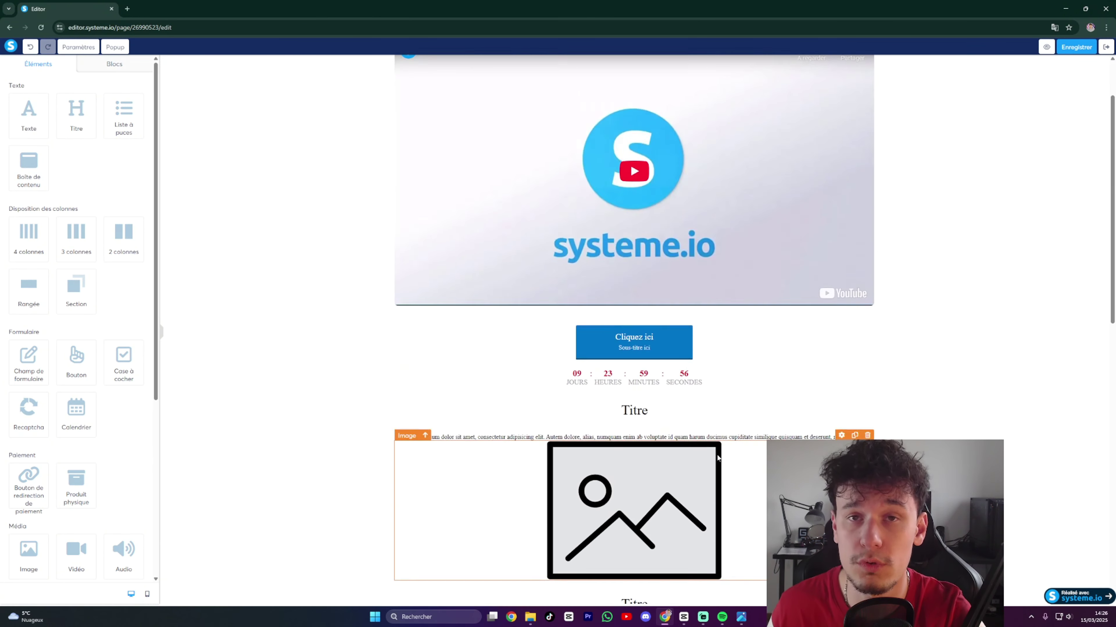
scroll(718, 458, "up", 2)
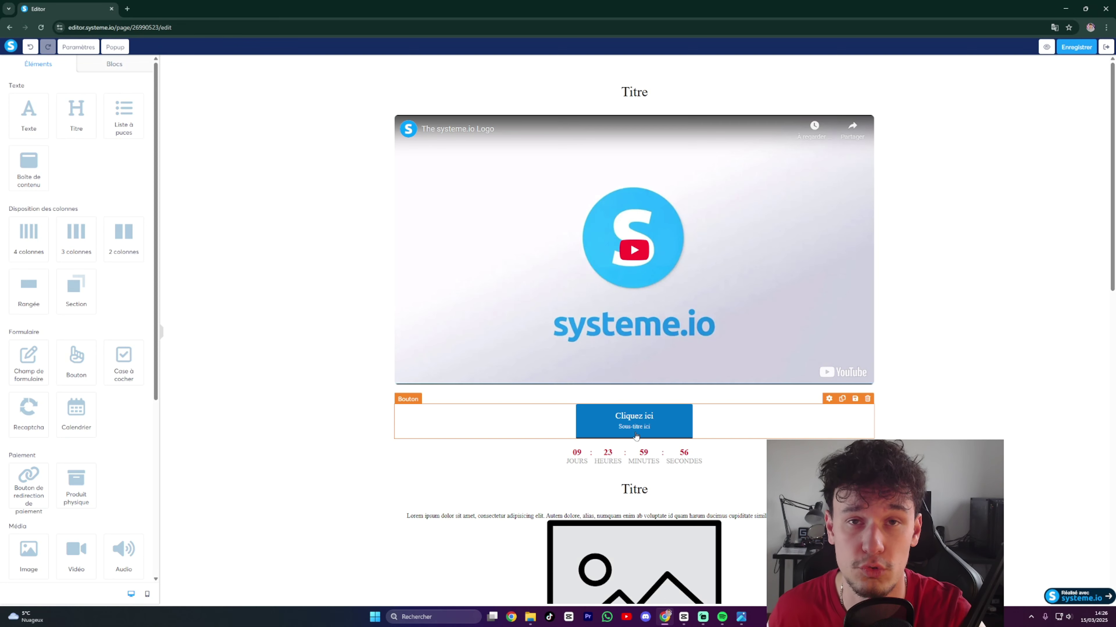
scroll(624, 429, "down", 1)
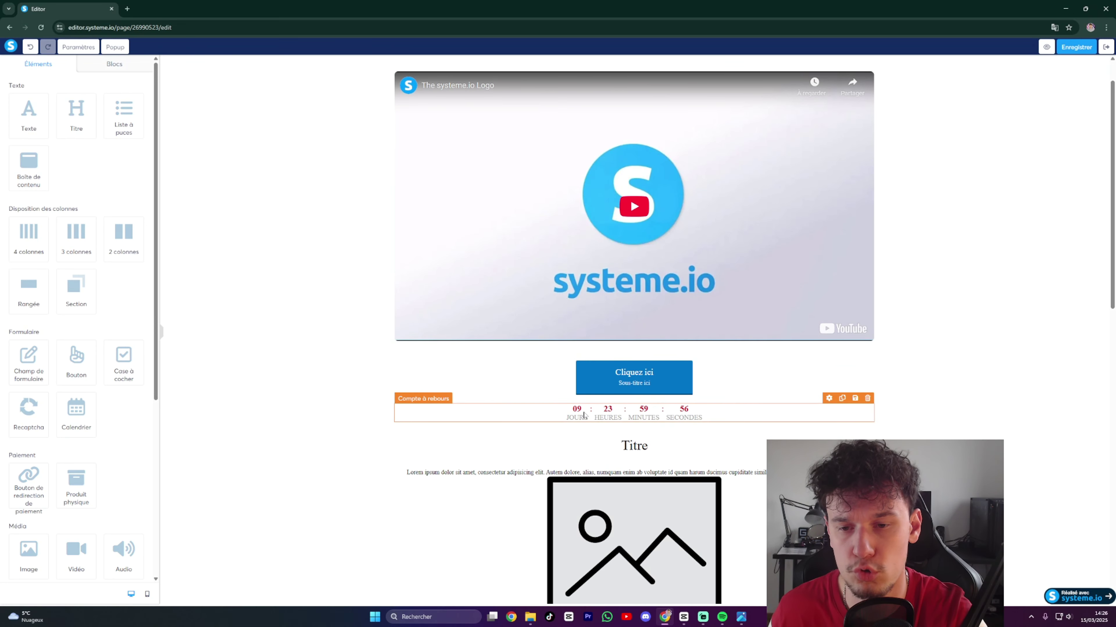
scroll(735, 418, "up", 1)
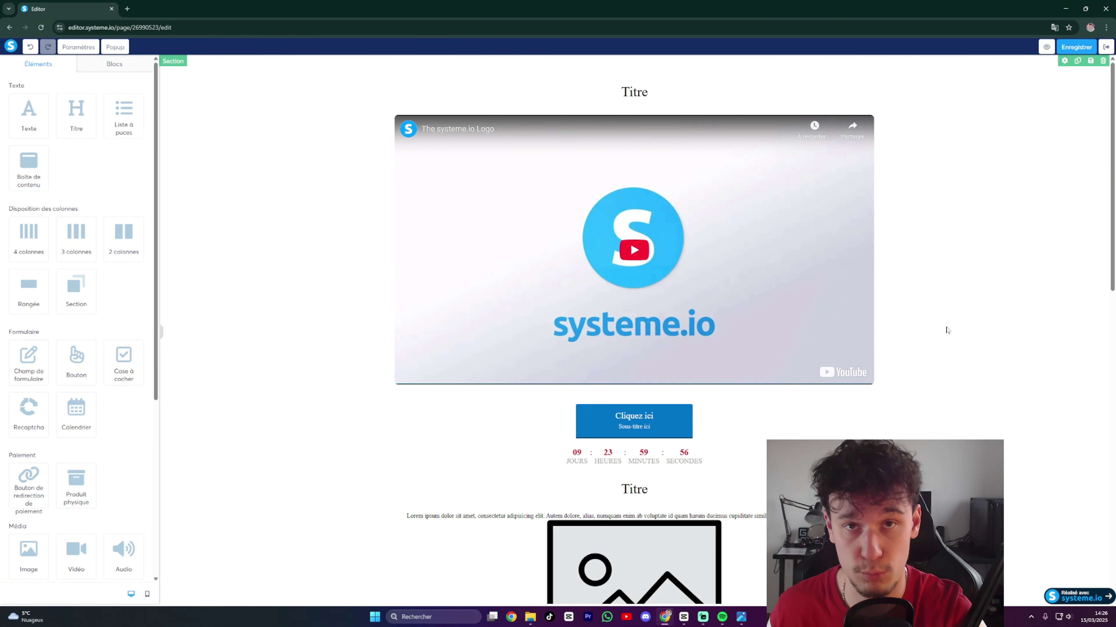
scroll(947, 330, "down", 5)
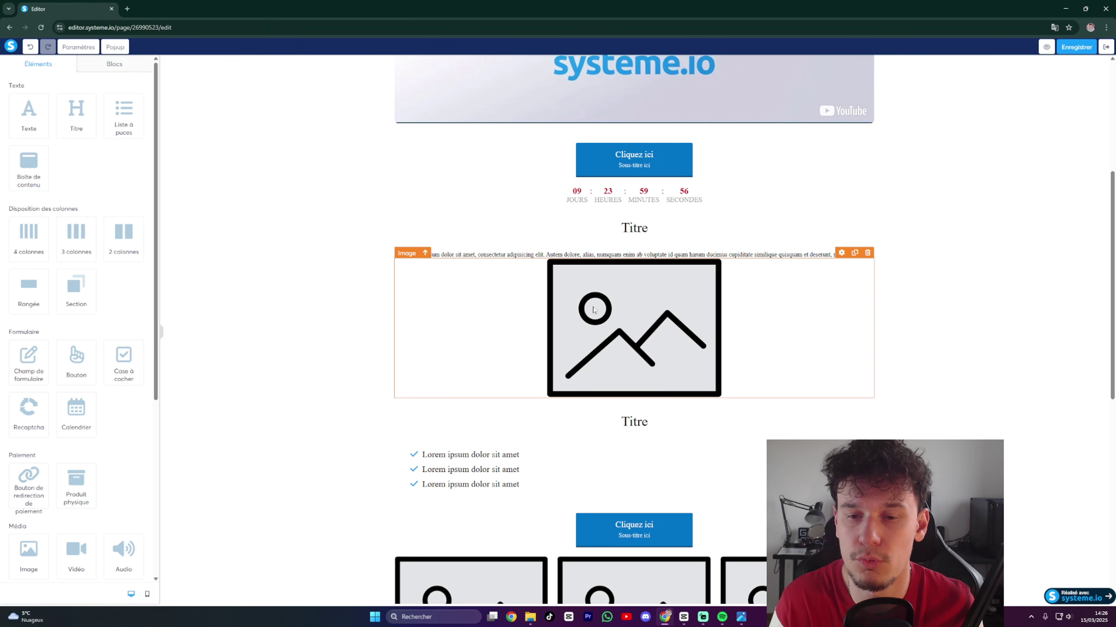
scroll(593, 310, "down", 3)
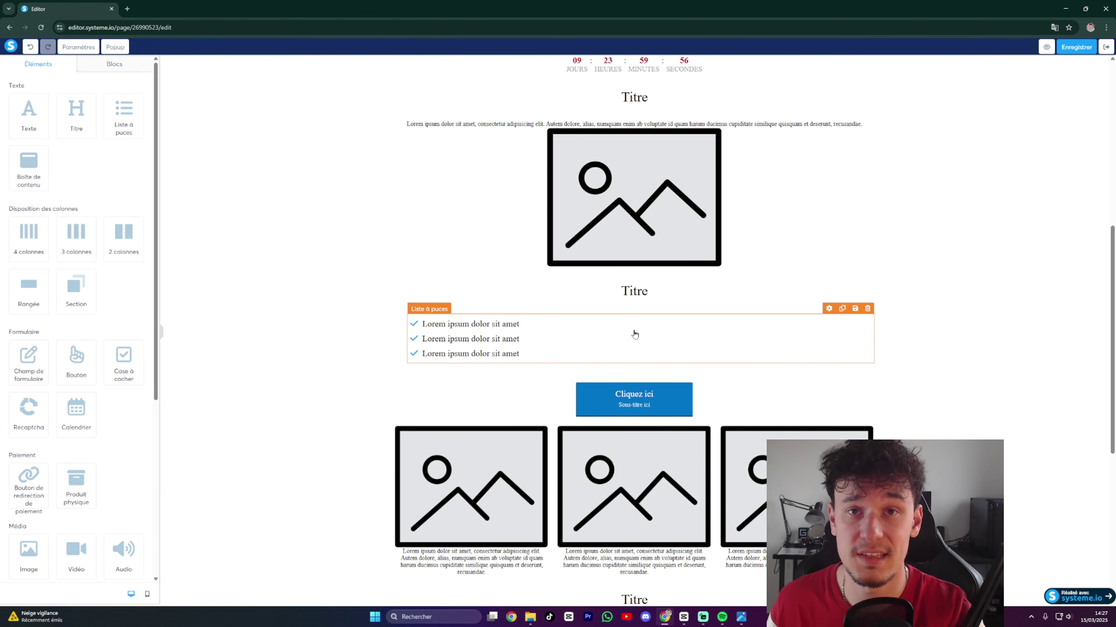
Add a text paragraph between the bullet list and the second button, and a title between that button and the three images.
scroll(632, 334, "down", 1)
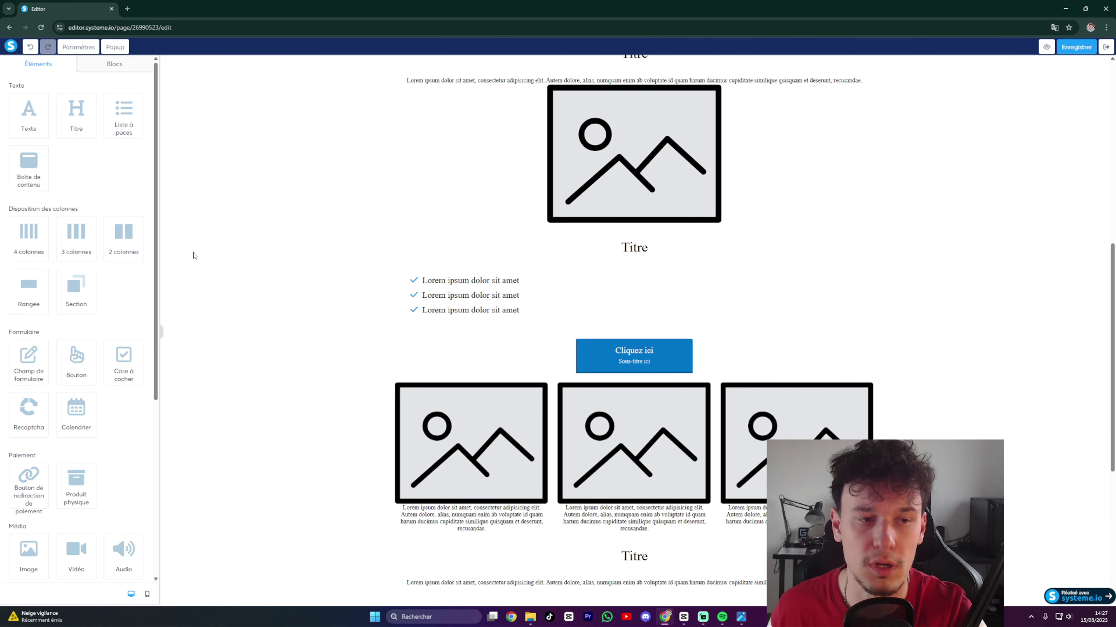
left_click_drag(29, 113, 571, 336)
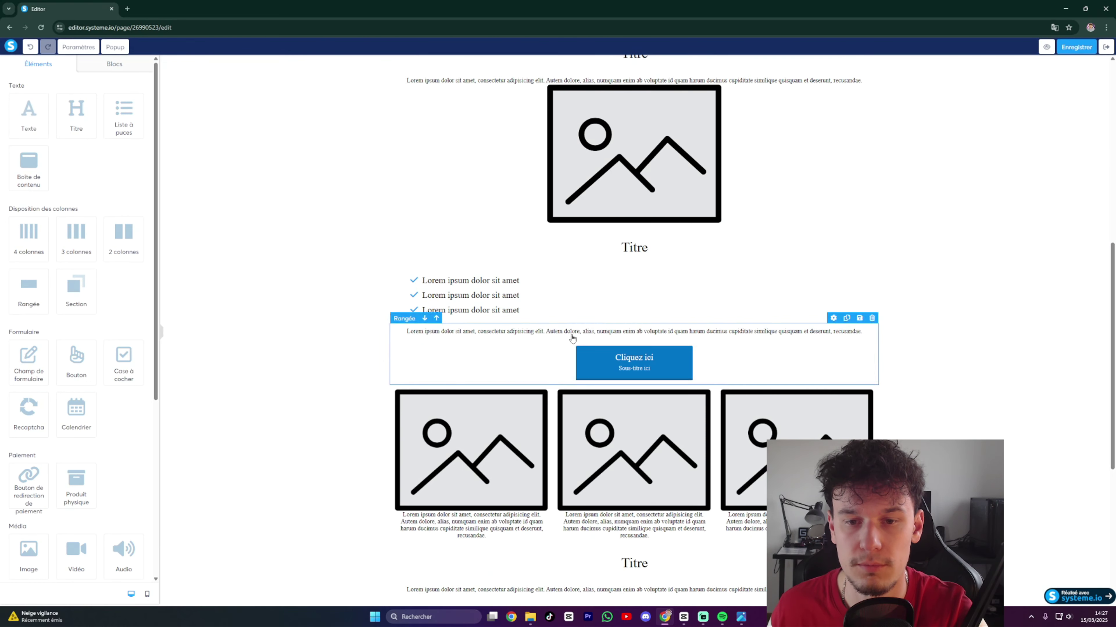
left_click(942, 337)
key("Escape")
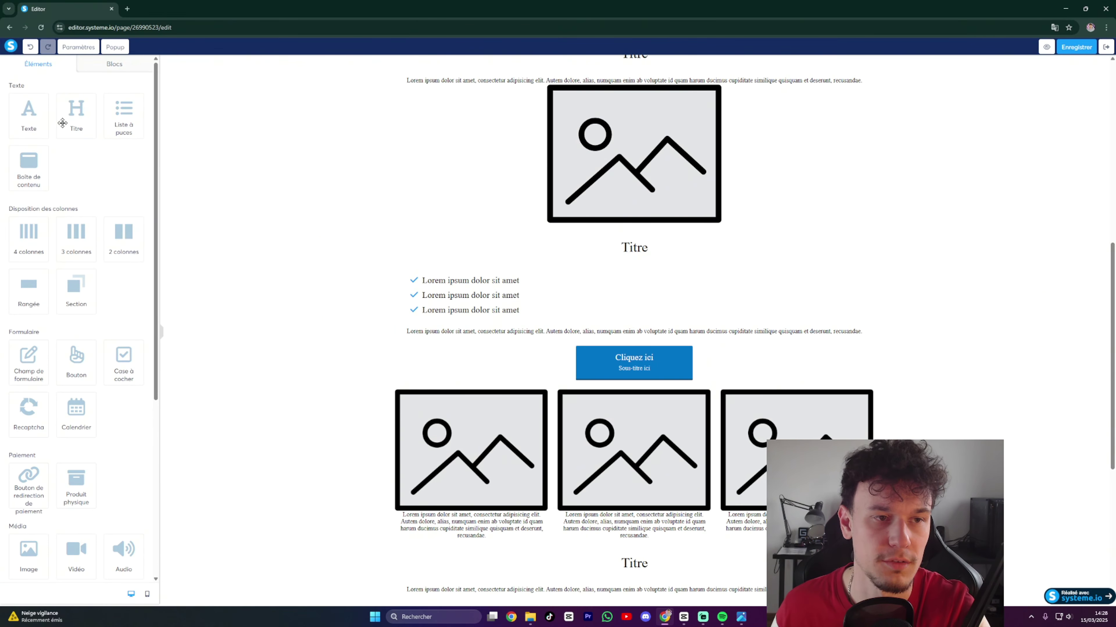
left_click_drag(62, 124, 605, 391)
Review the lower part of the page, from the three-image row down to the final button.
scroll(614, 404, "down", 2)
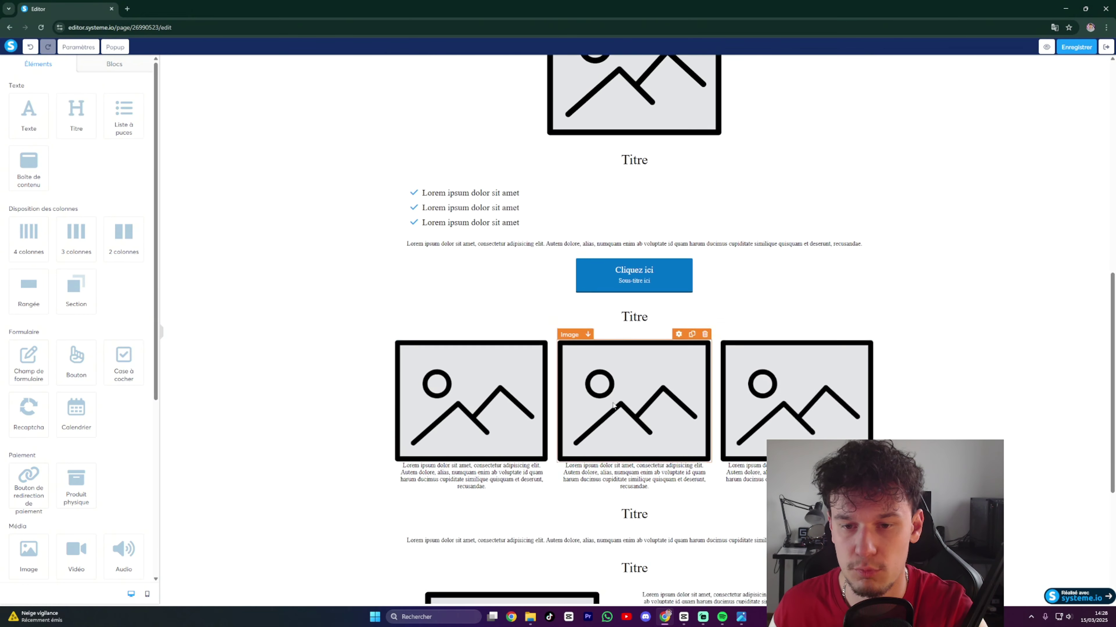
scroll(614, 405, "down", 5)
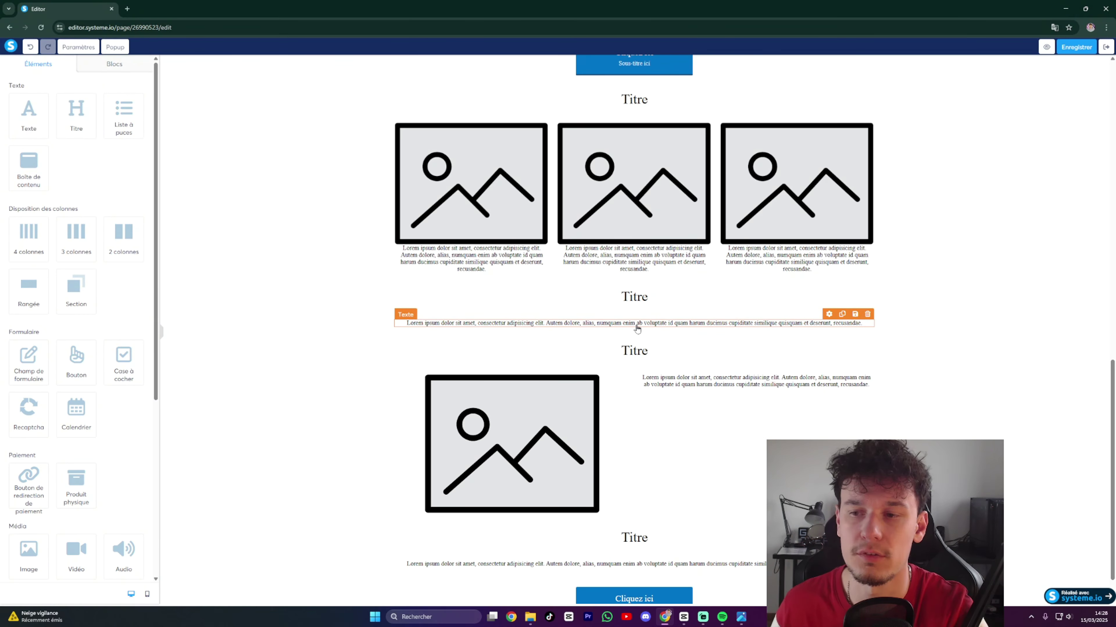
left_click(921, 320)
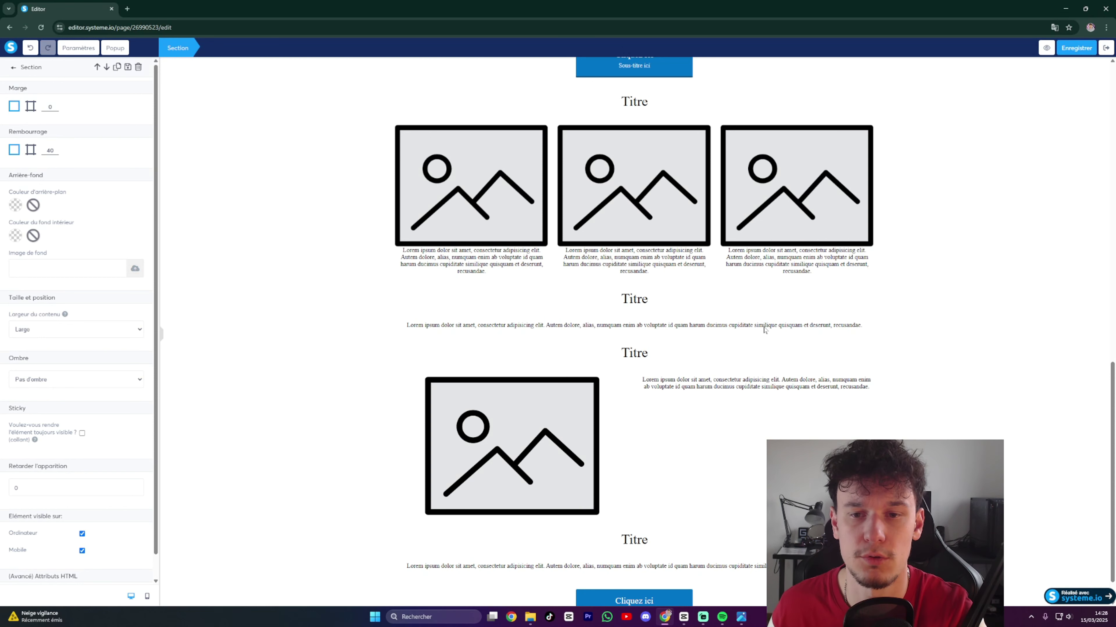
scroll(919, 417, "down", 1)
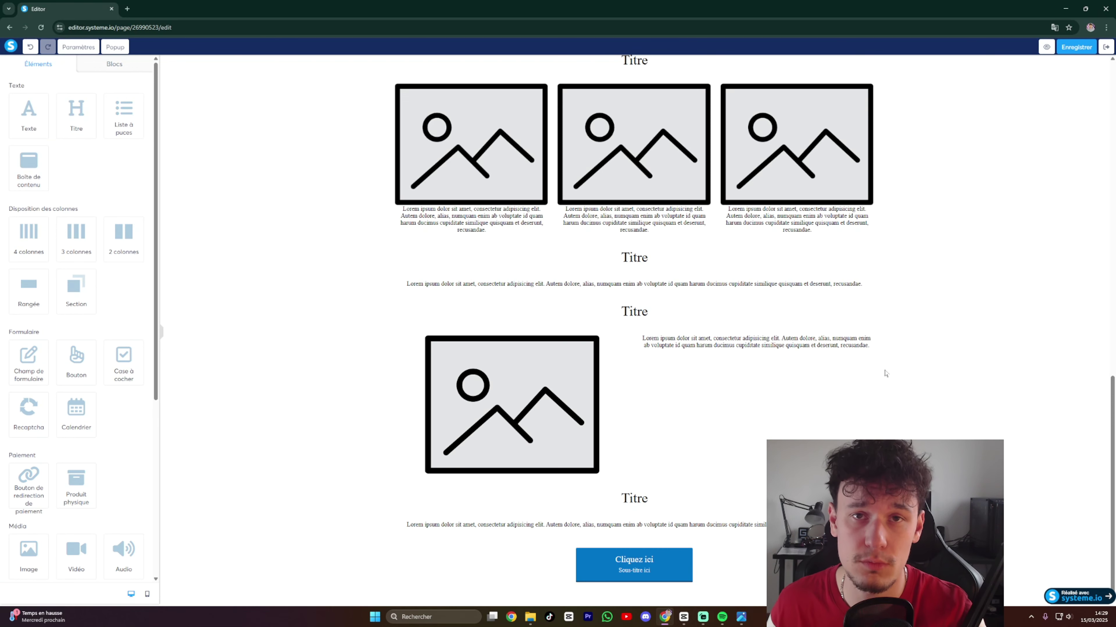
left_click(935, 438)
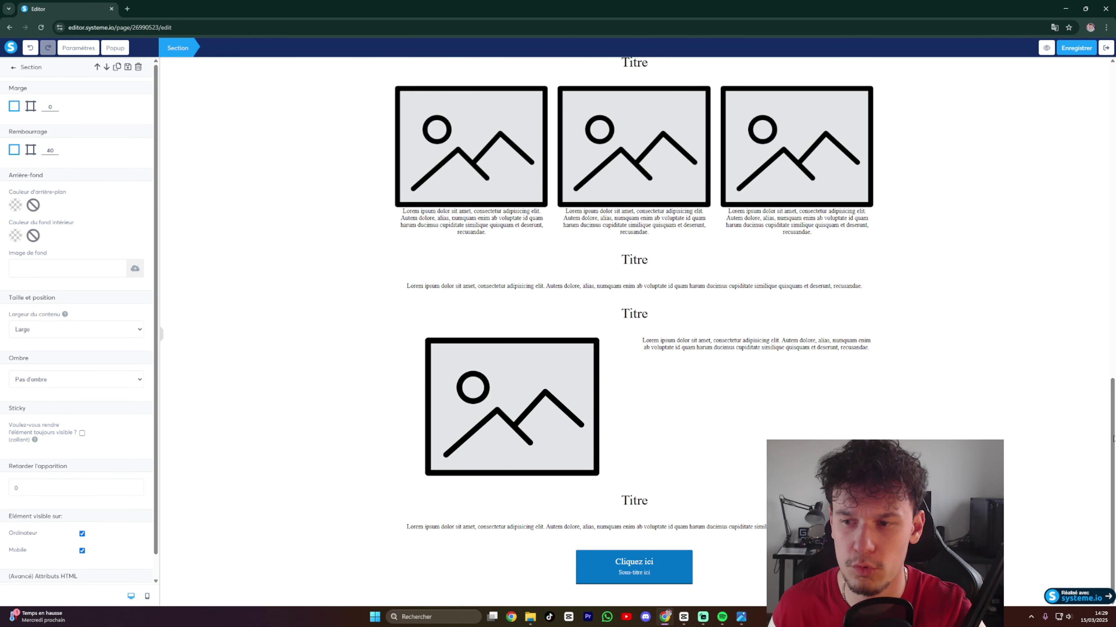
Replace the headline above the video with "Manger et bouger correctement pour vous sentir bien et obtenir le corps que vous avez toujours voulu.".
left_click_drag(1112, 427, 1105, 145)
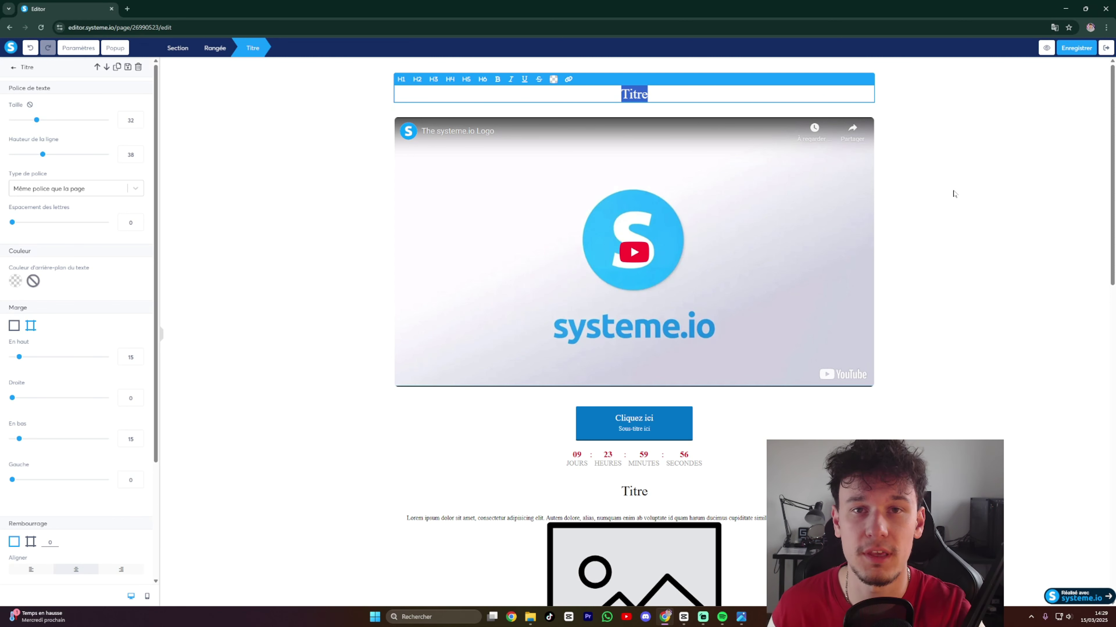
key("BackSpace")
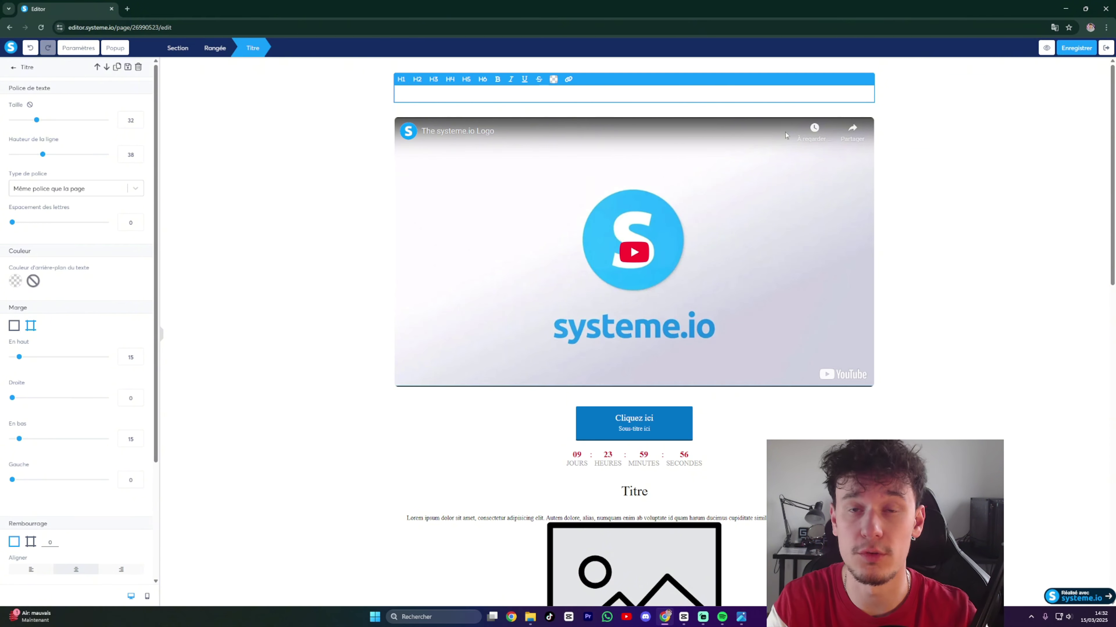
type("Manger et bouger correctement pour vous sentir bien et obtenir le corps que vous avez toujours voulu.")
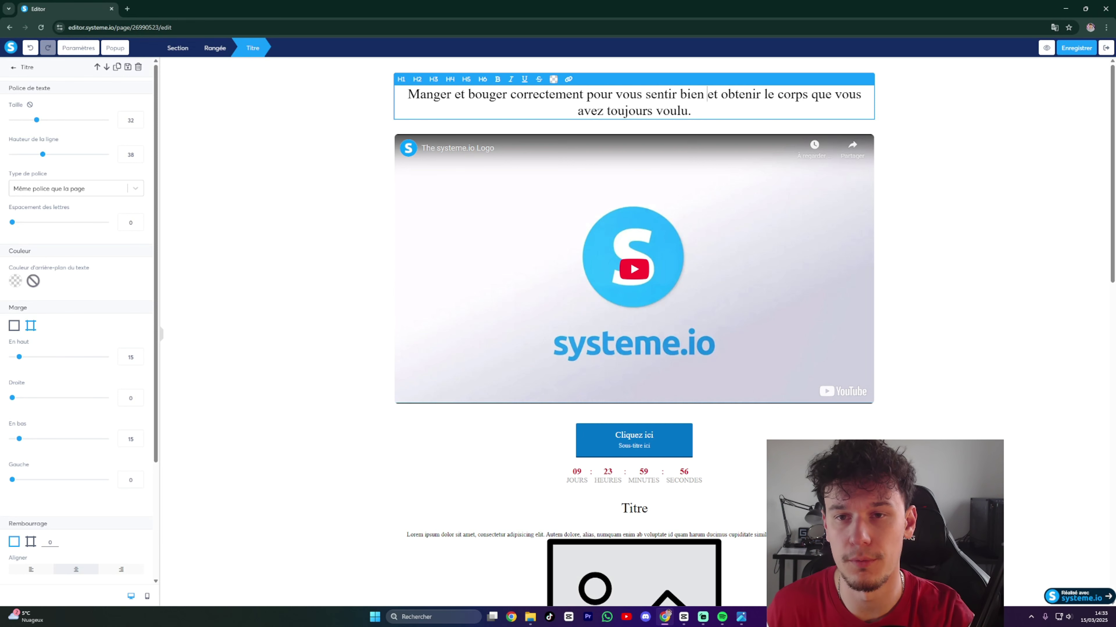
Break the headline onto a second line before "et obtenir" and capitalise "Bouger".
key("Return")
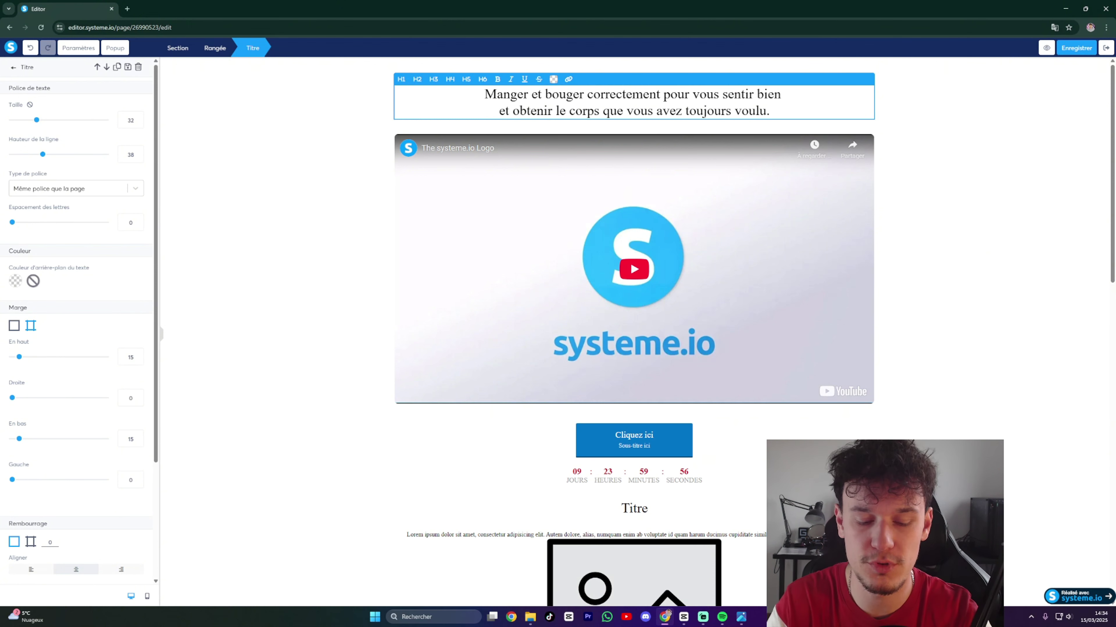
key("BackSpace")
type("B")
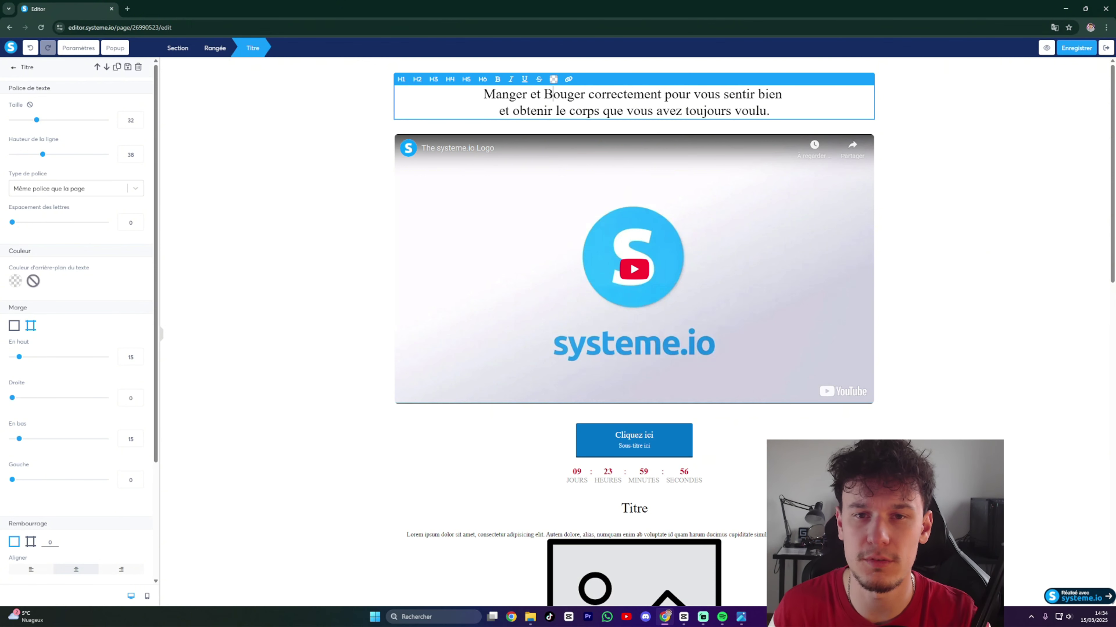
Capitalise the initials of "Correctement" and "Pour" in the headline above the video.
key("BackSpace")
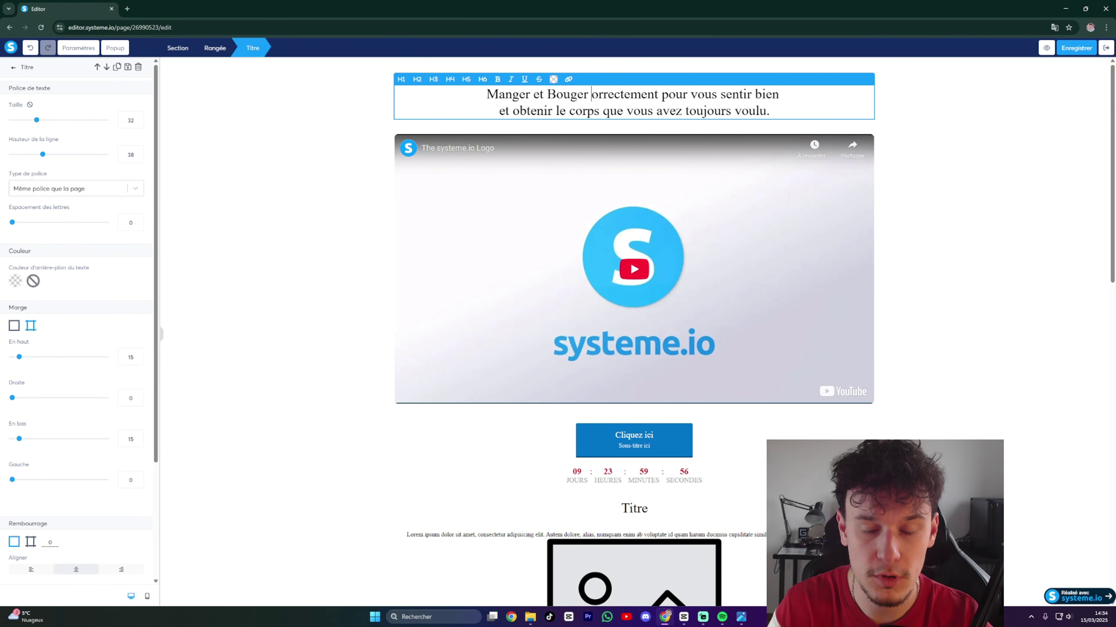
type("C")
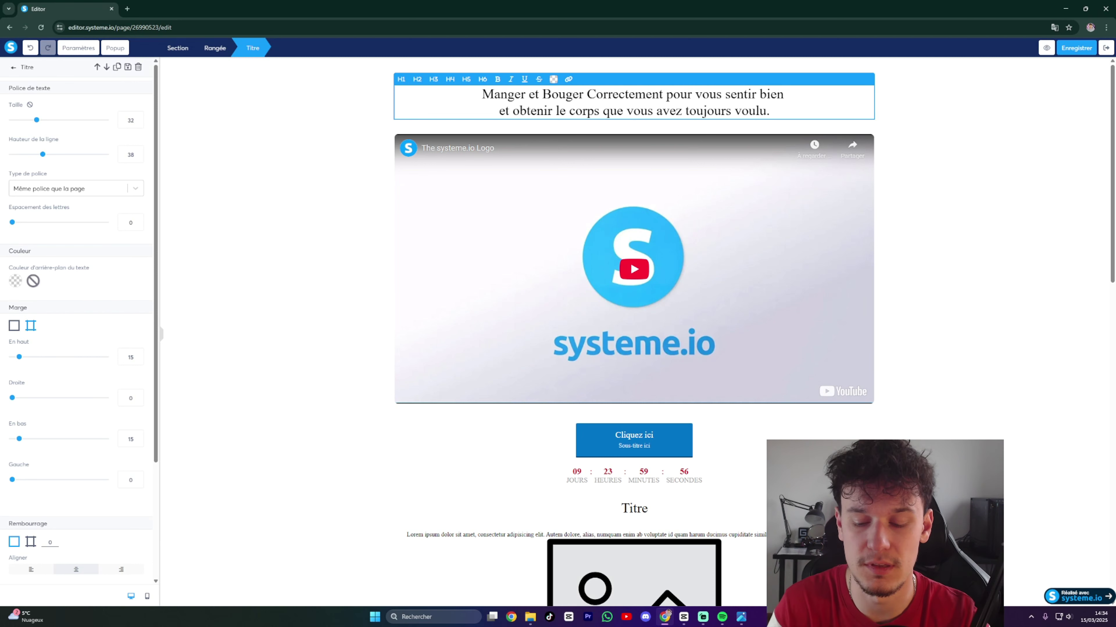
key("BackSpace")
type("P")
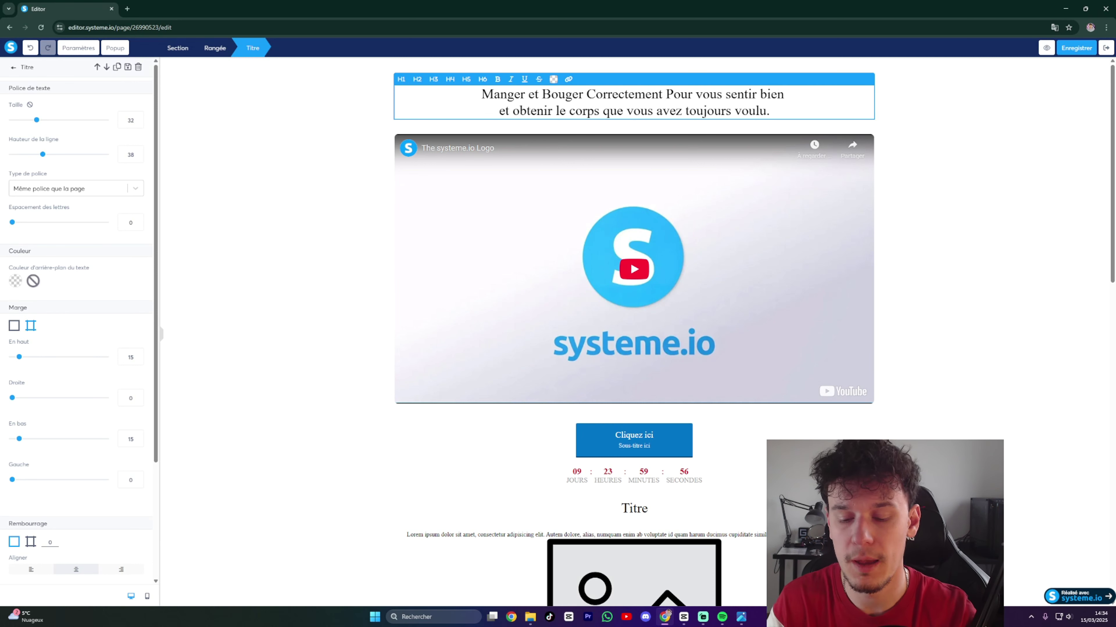
Put the headline words "pour", "correctement" and "bouger" back to lowercase initials.
key("BackSpace")
type("p")
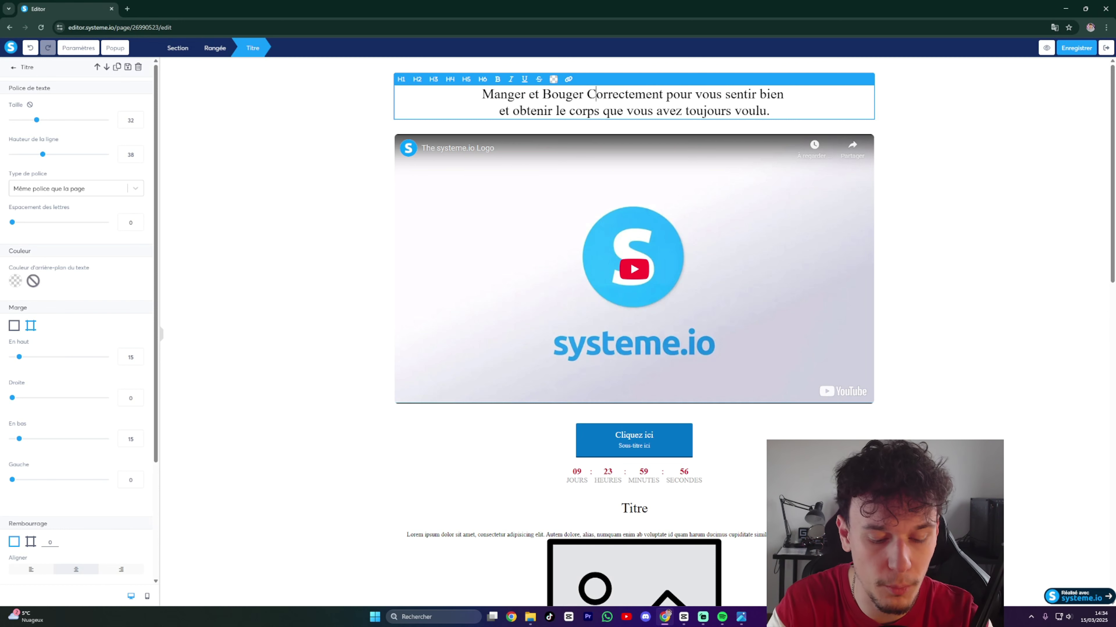
key("BackSpace")
type("c")
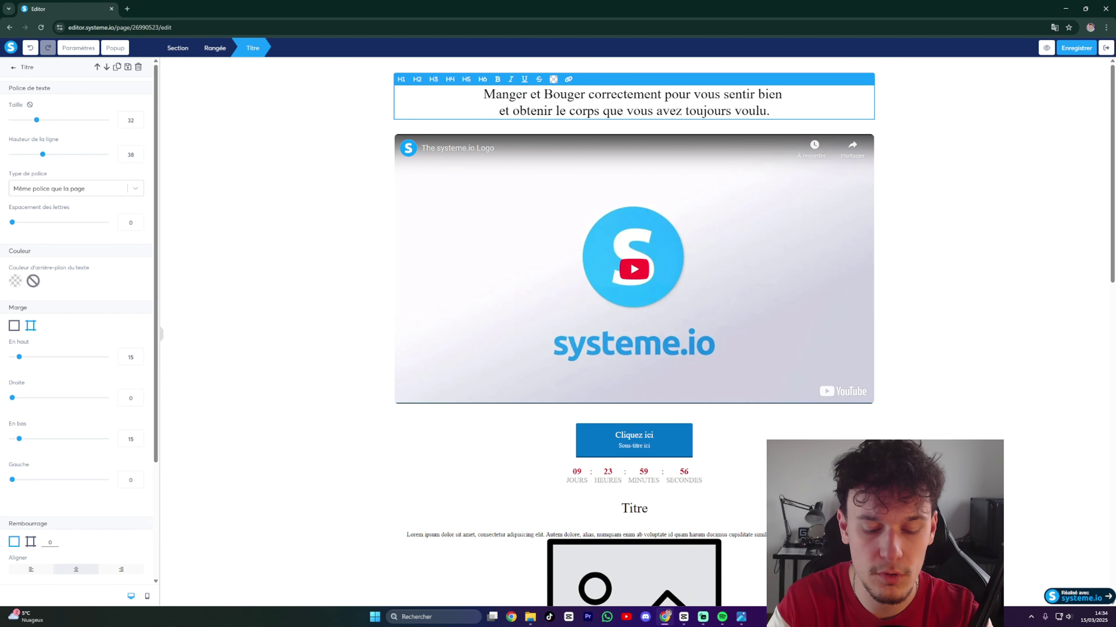
key("BackSpace")
type("b")
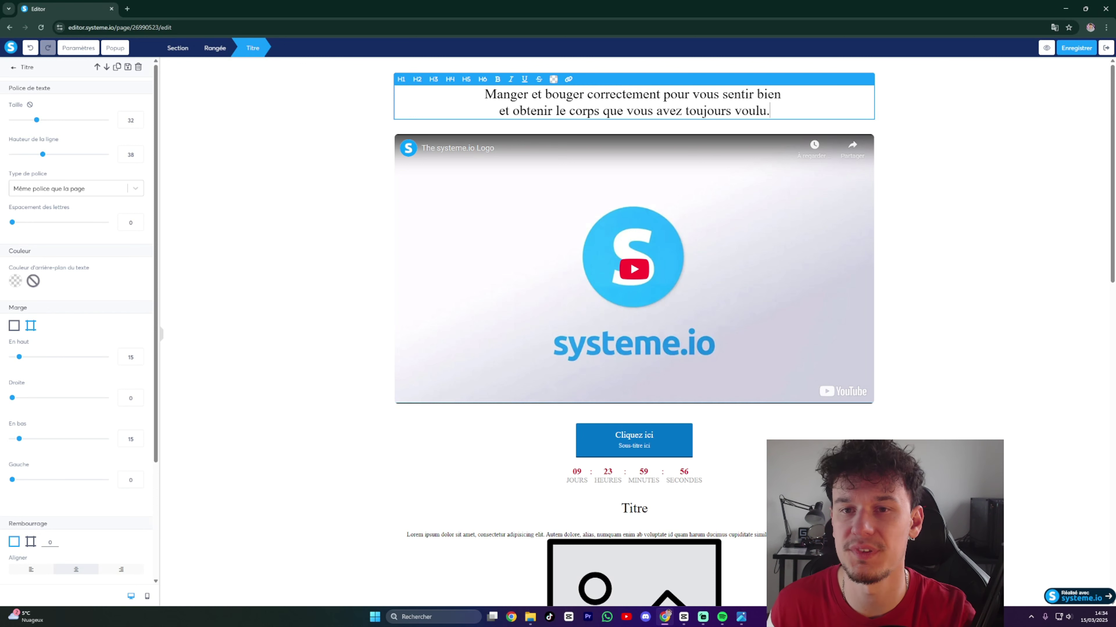
Set the whole headline's font to the Google font Open Sans.
key("ctrl+a")
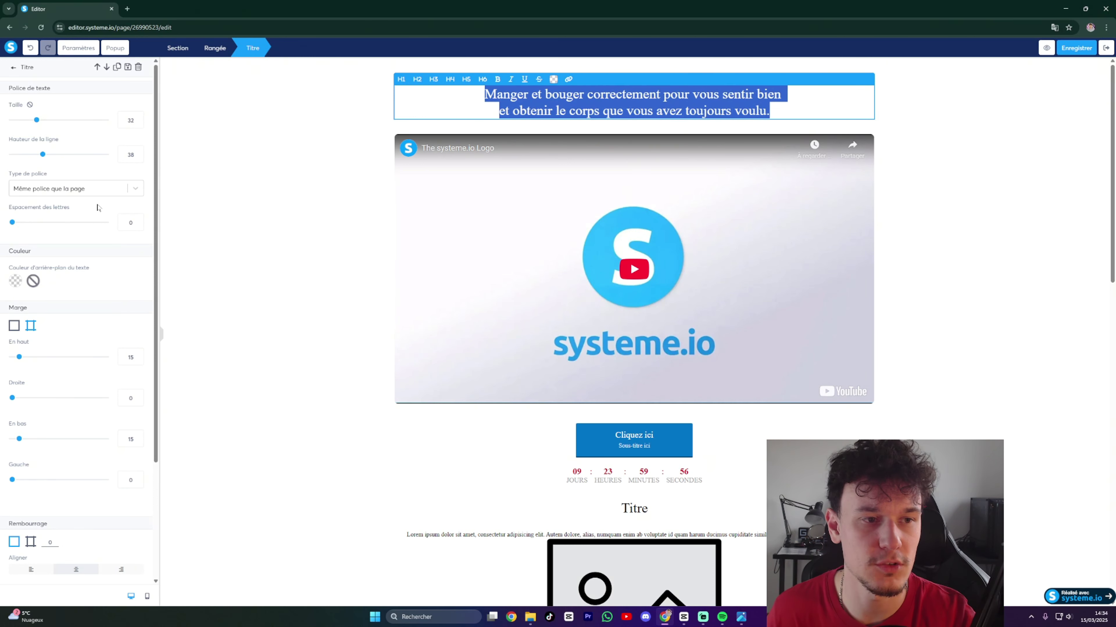
left_click(83, 193)
left_click(62, 242)
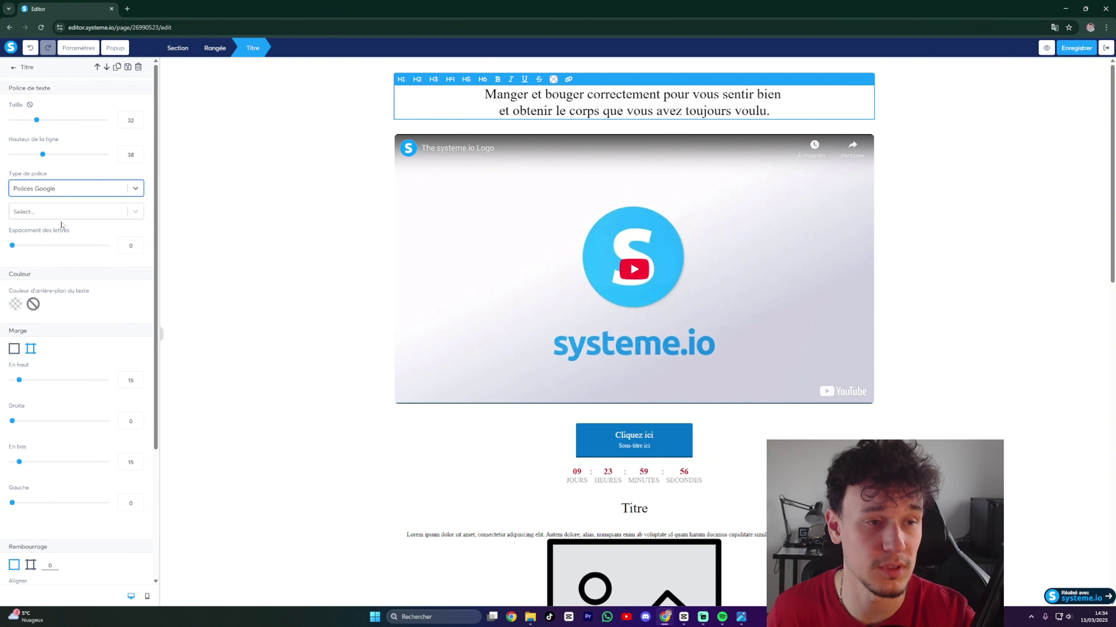
left_click(58, 213)
left_click(44, 250)
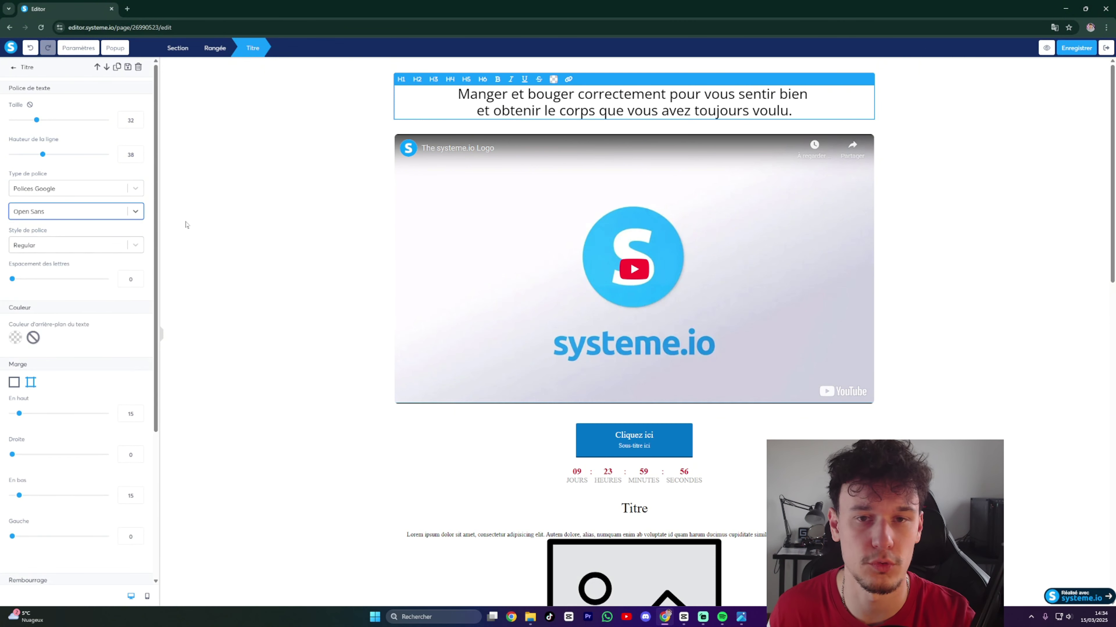
left_click(306, 192)
Colour the words "vous sentir bien" in the headline orange from the default colours and underline them.
left_click(645, 115)
left_click(650, 111)
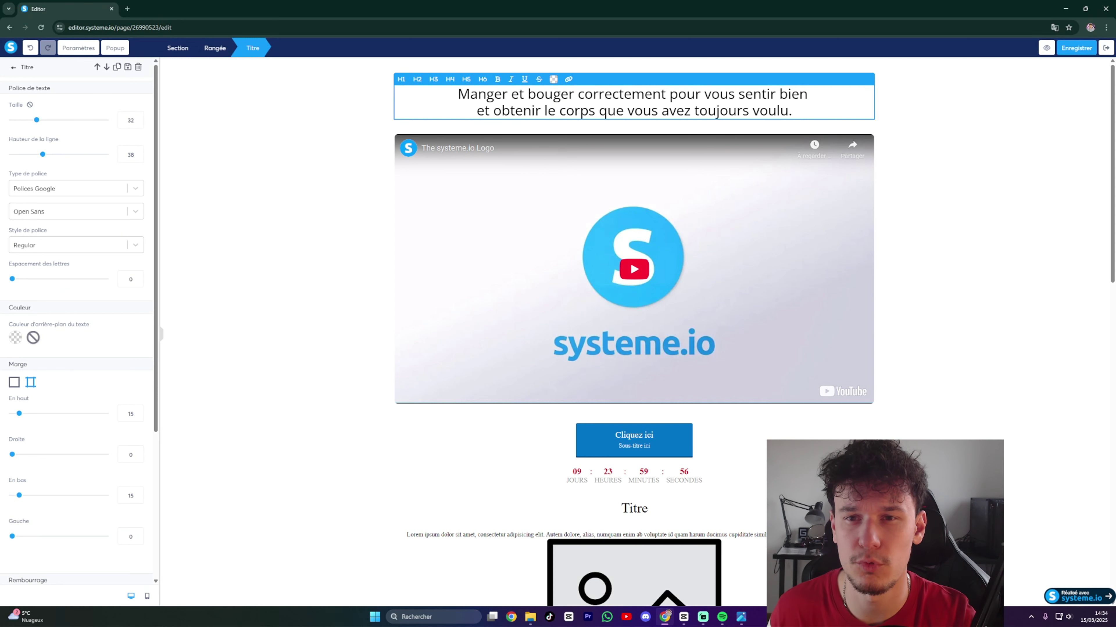
left_click_drag(738, 94, 808, 94)
left_click(553, 79)
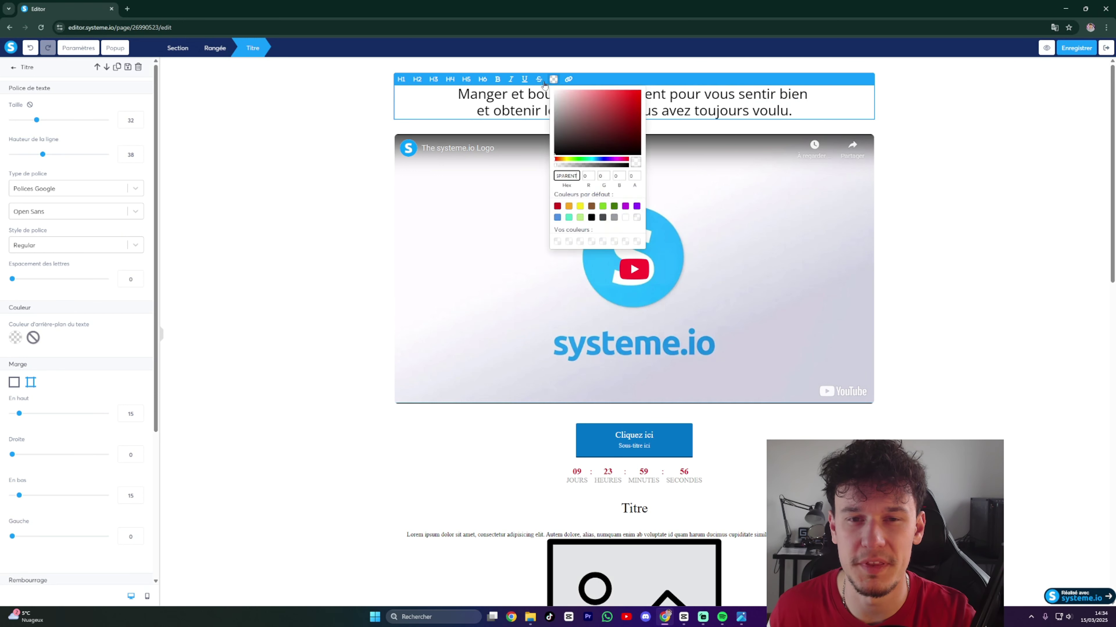
left_click(570, 207)
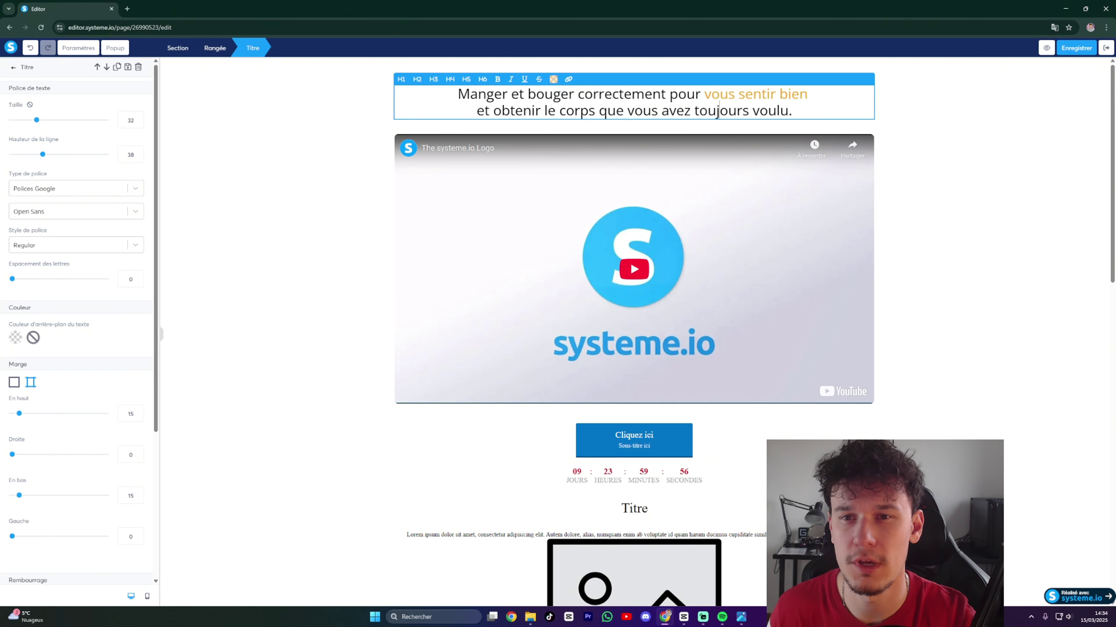
left_click(941, 176)
left_click(684, 107)
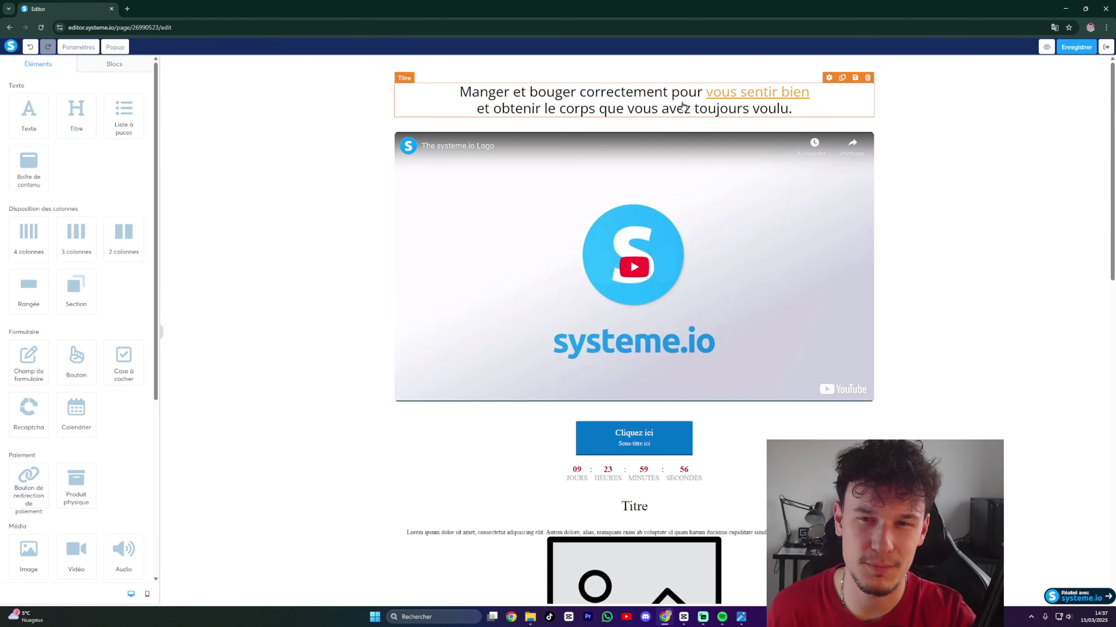
left_click(954, 129)
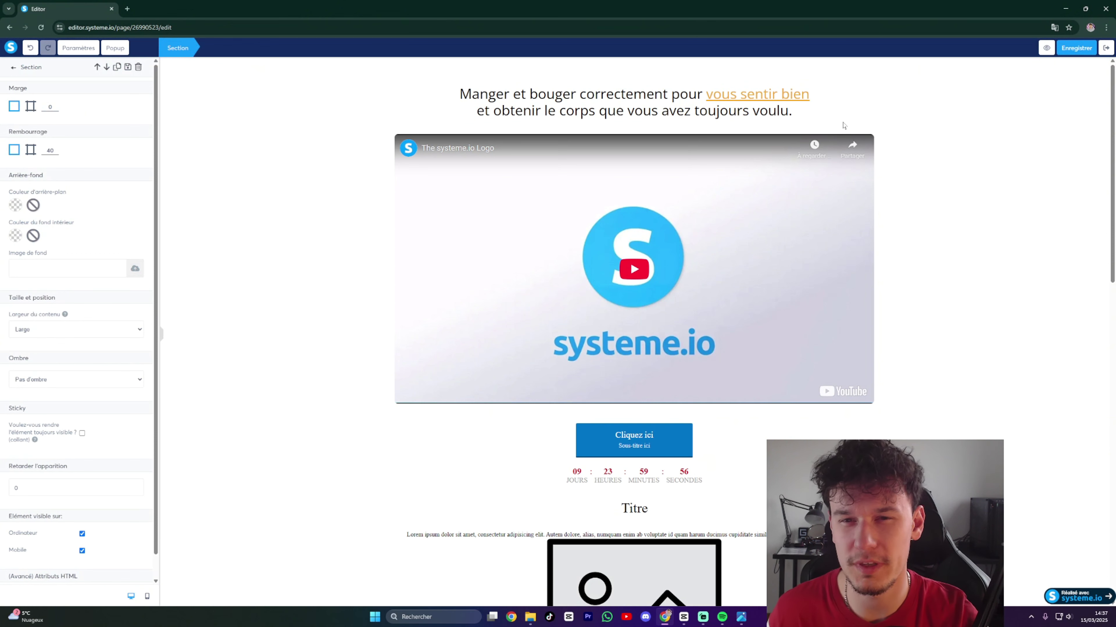
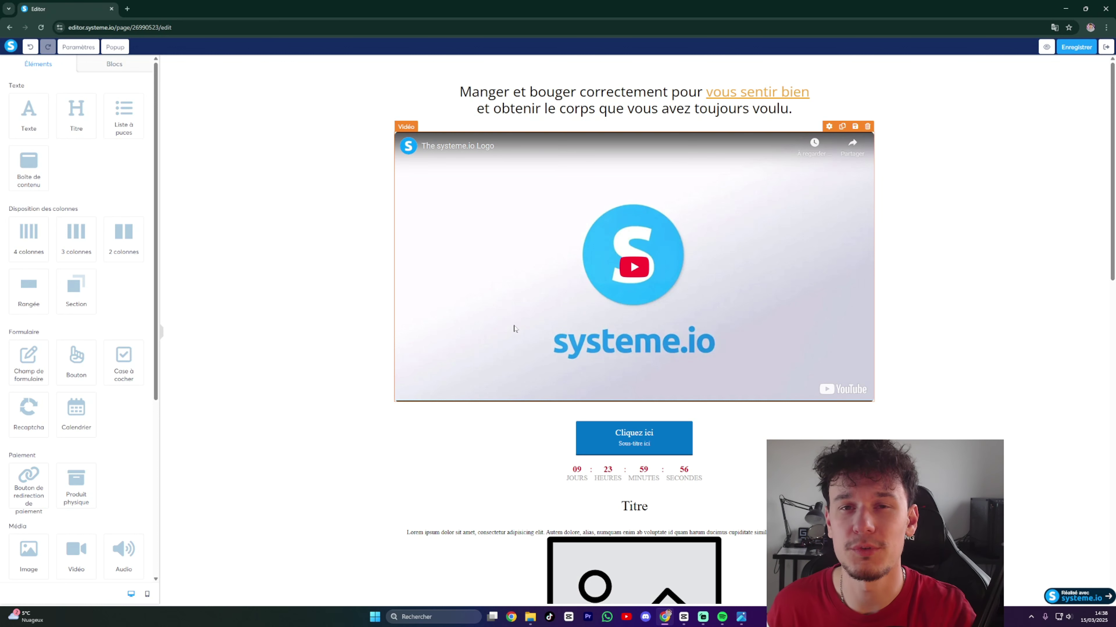
Switch the video's type to "Intégrer à la page" and open its HTML code editor, closing it without entering code.
left_click(499, 236)
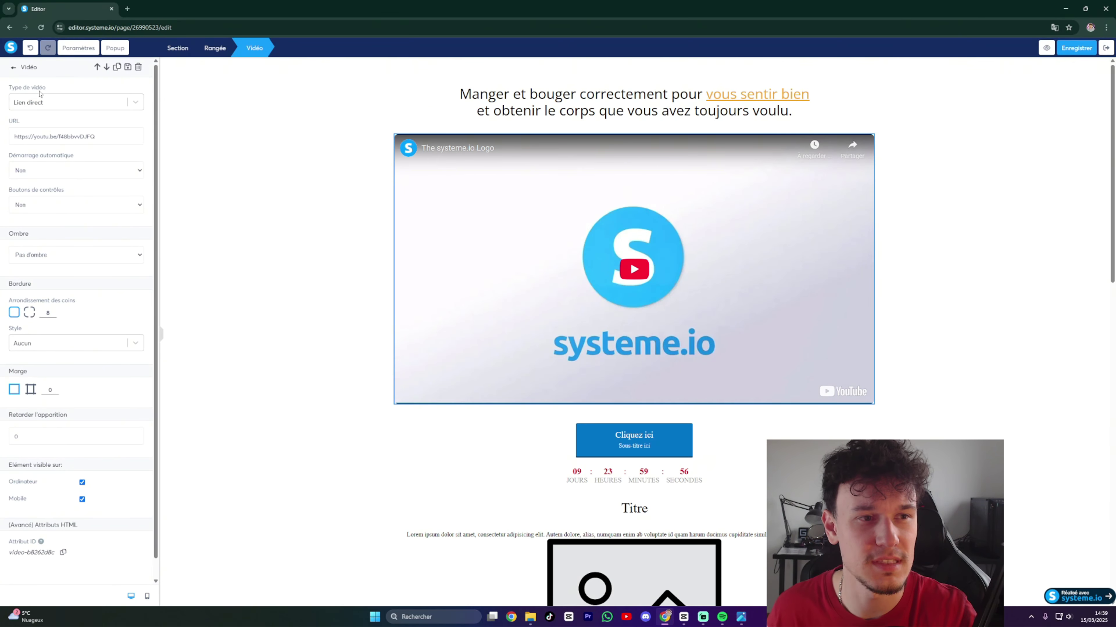
left_click(43, 102)
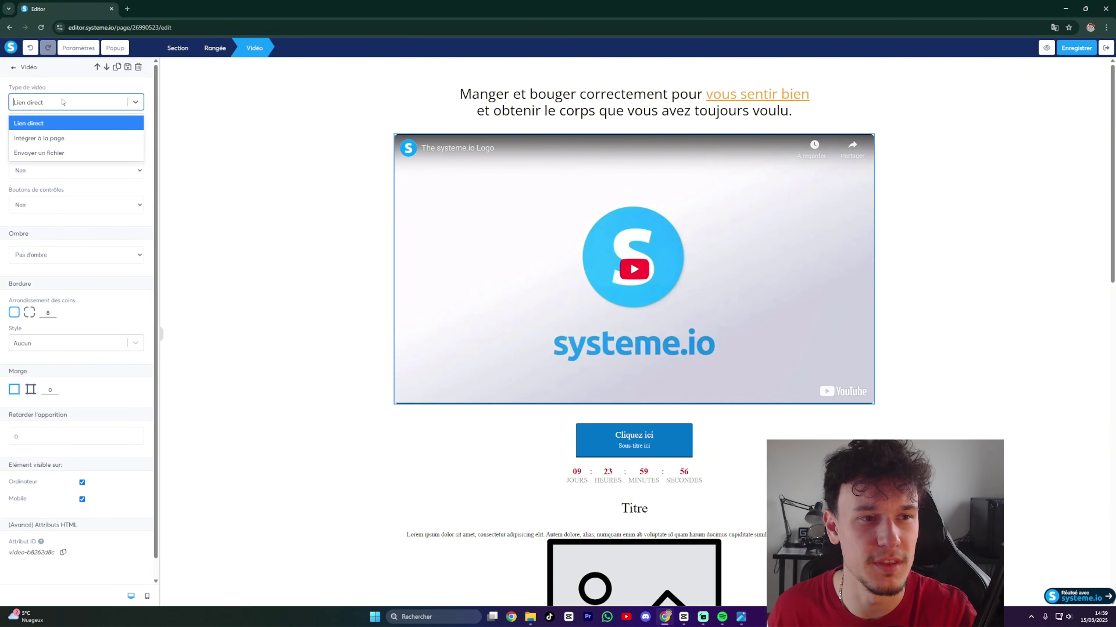
left_click(53, 124)
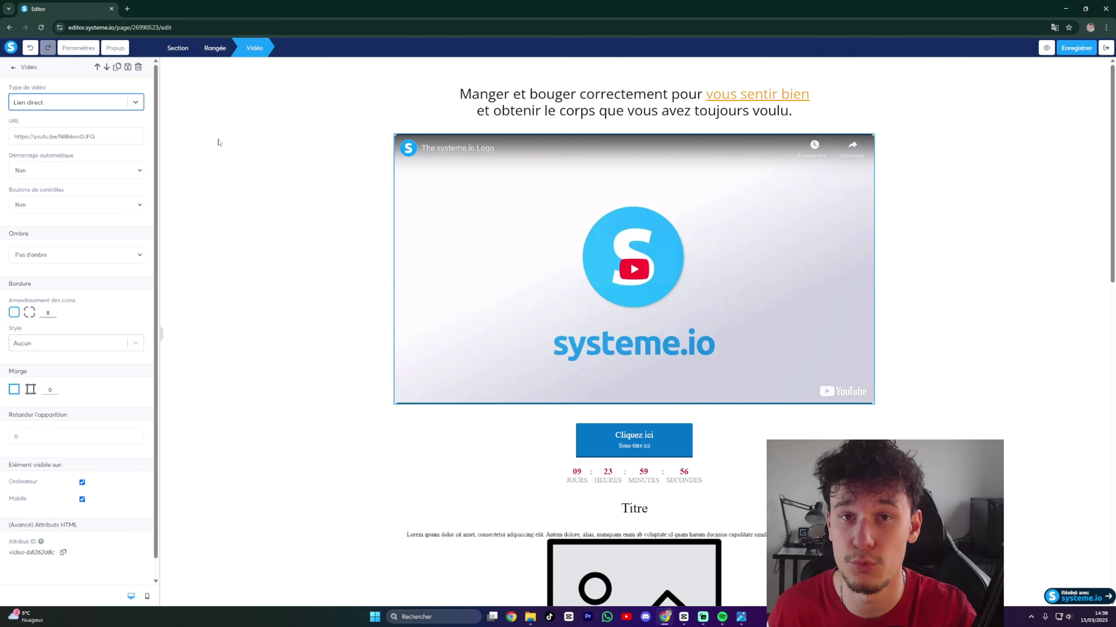
left_click(117, 106)
left_click(76, 138)
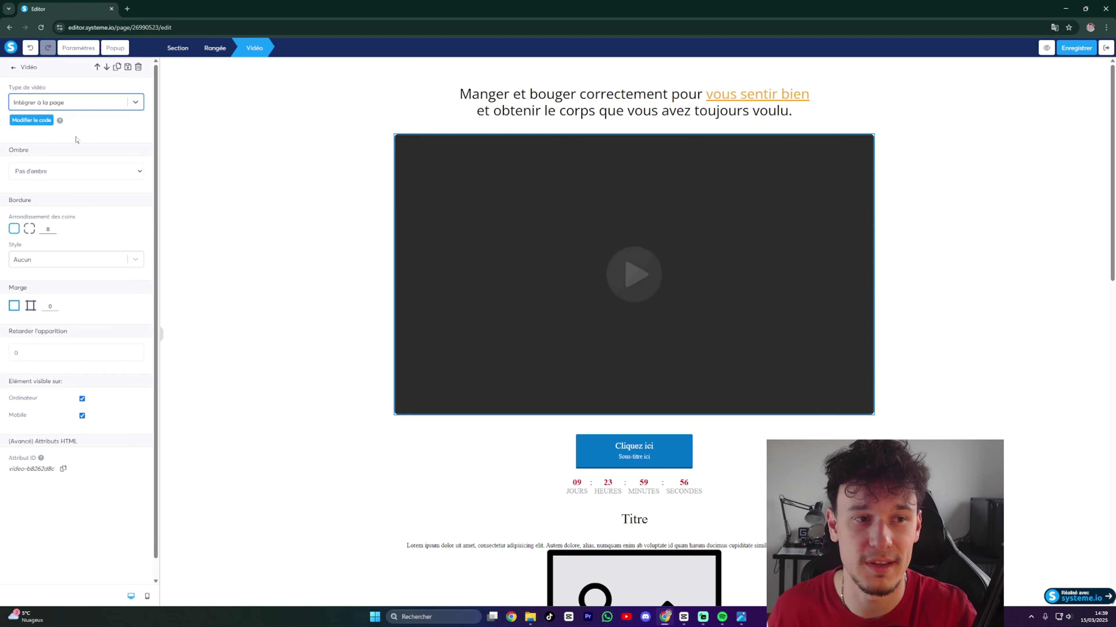
left_click(27, 124)
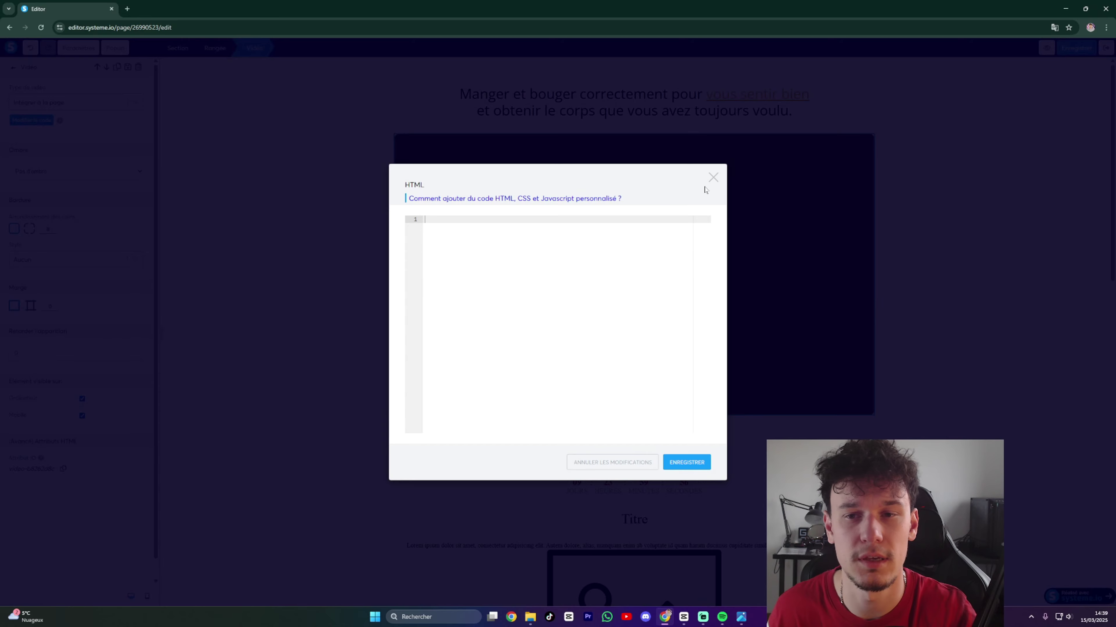
left_click(713, 177)
left_click(227, 140)
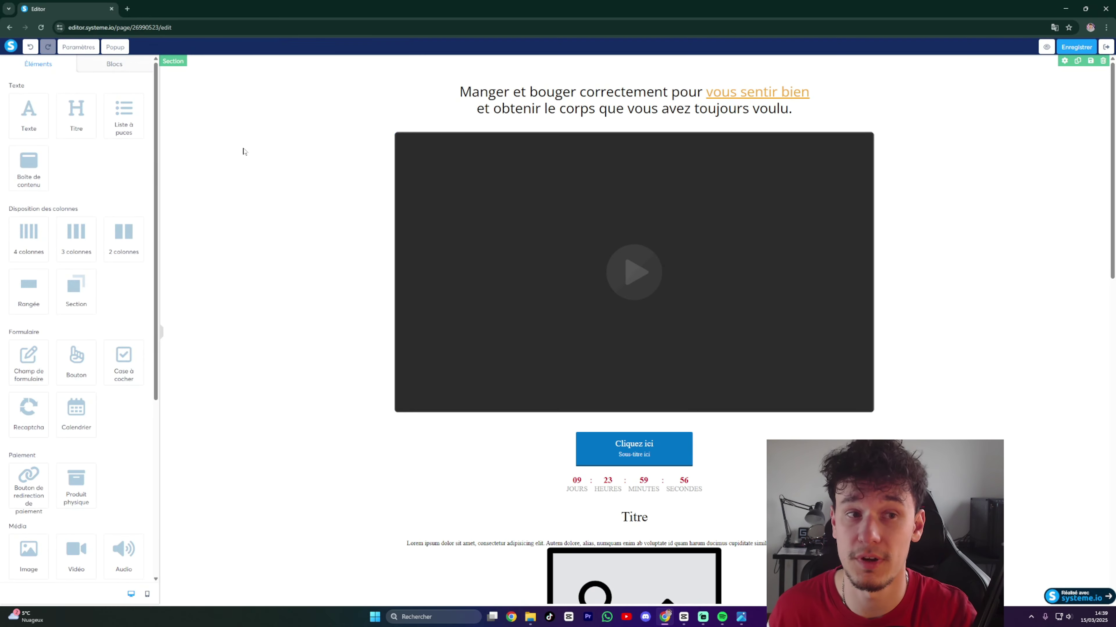
Set the video's type to "Envoyer un fichier", then upload and insert 2025-03-14_21-56-04.mp4.
left_click(515, 274)
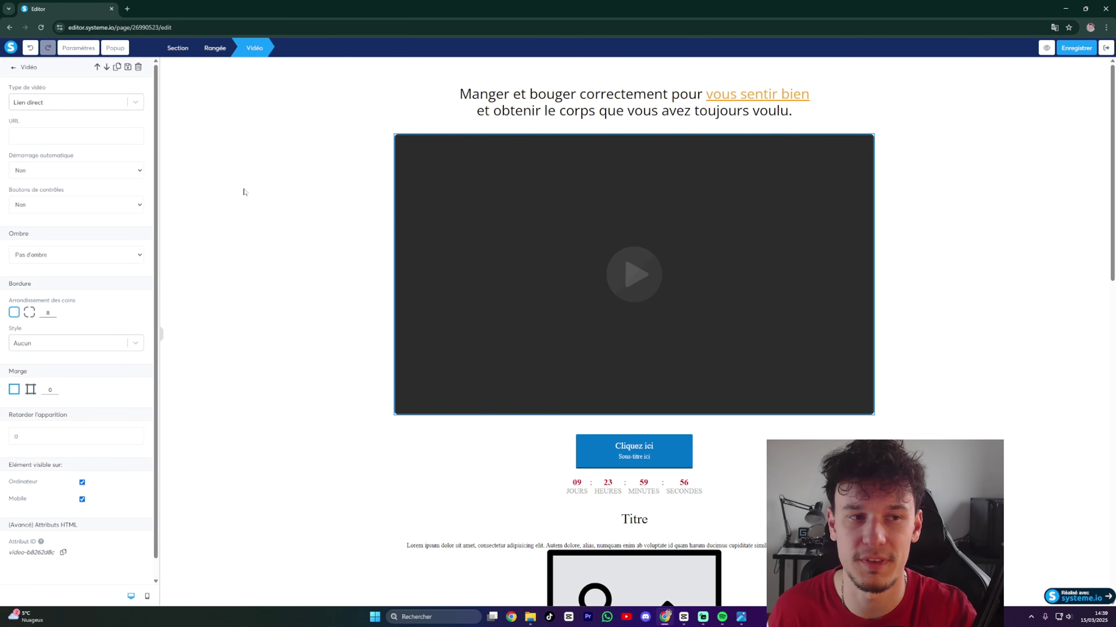
left_click(73, 103)
left_click(62, 152)
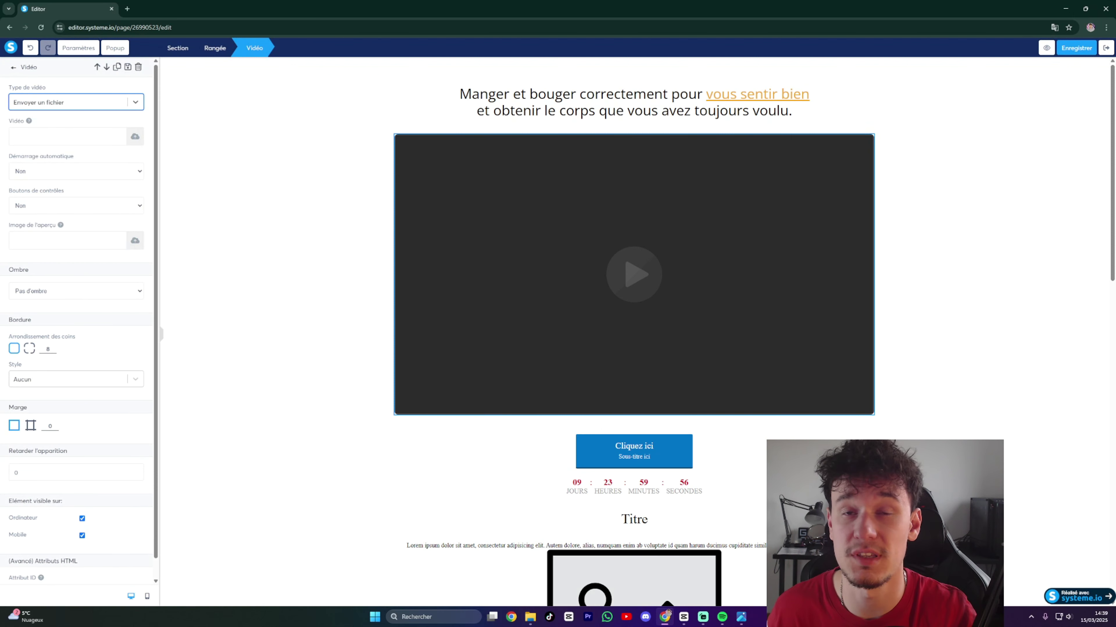
left_click(135, 137)
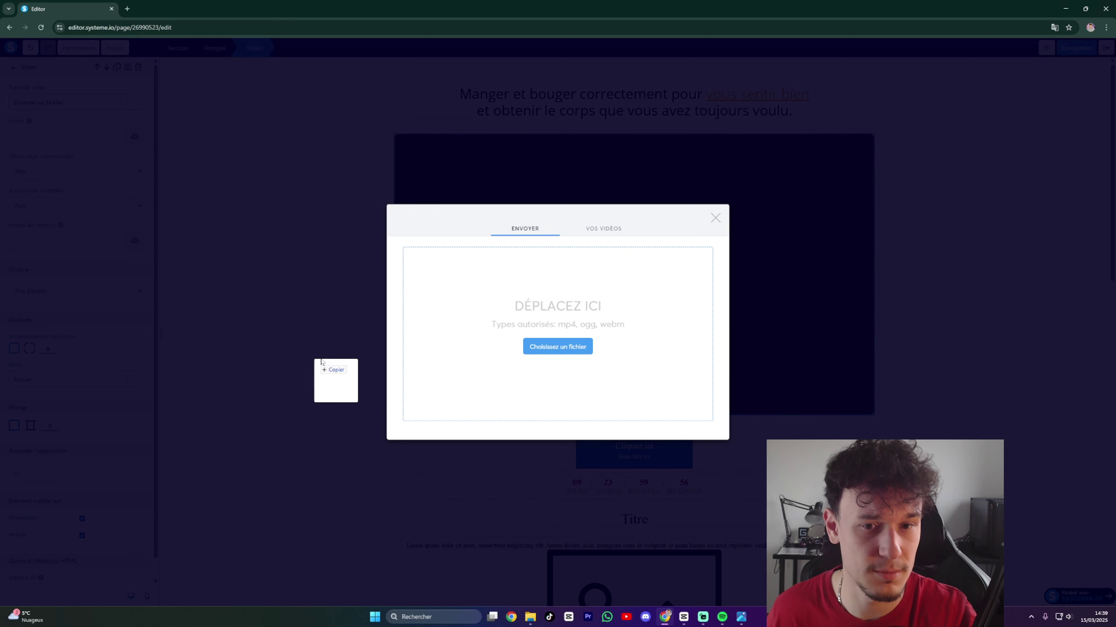
left_click_drag(335, 377, 535, 317)
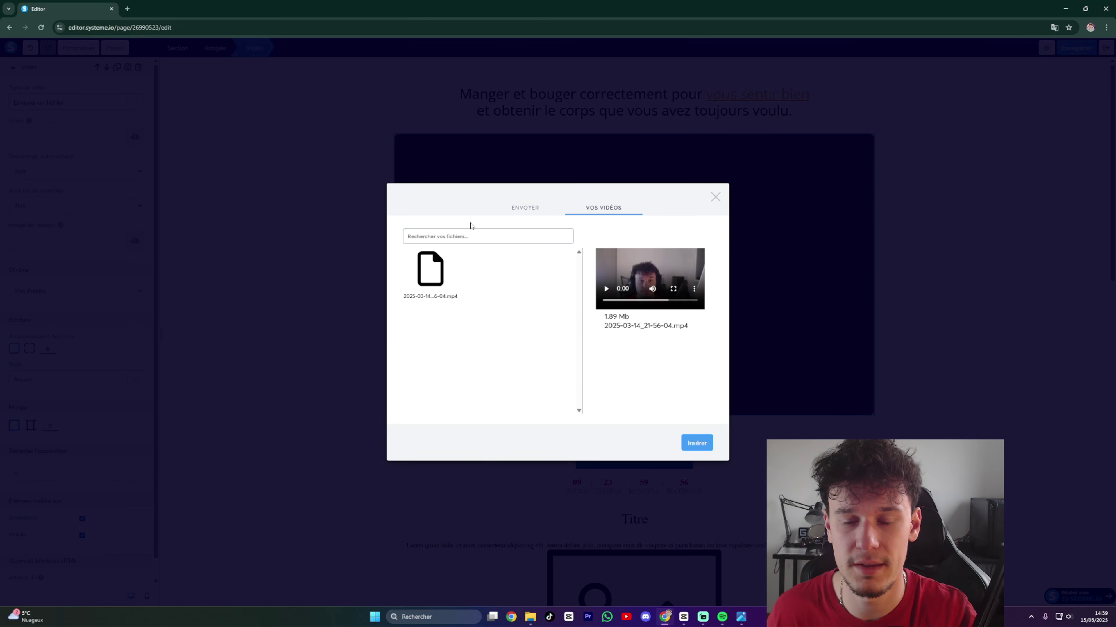
left_click(696, 443)
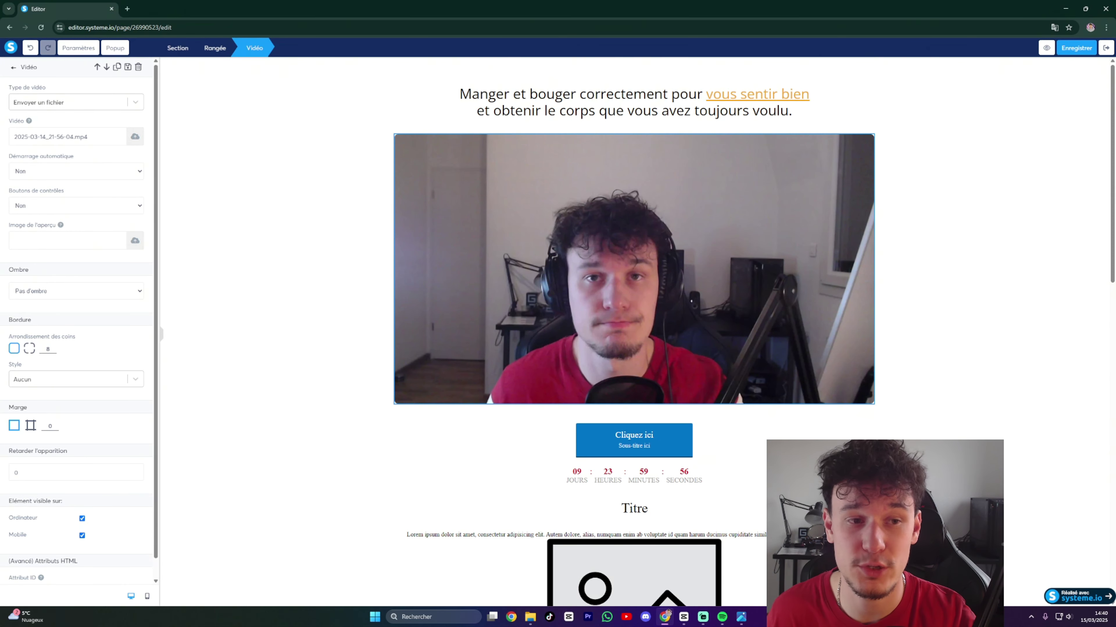
Upload the screenshot Capturedcran2024-10-22170522.png and insert it as the video's preview image.
left_click(135, 241)
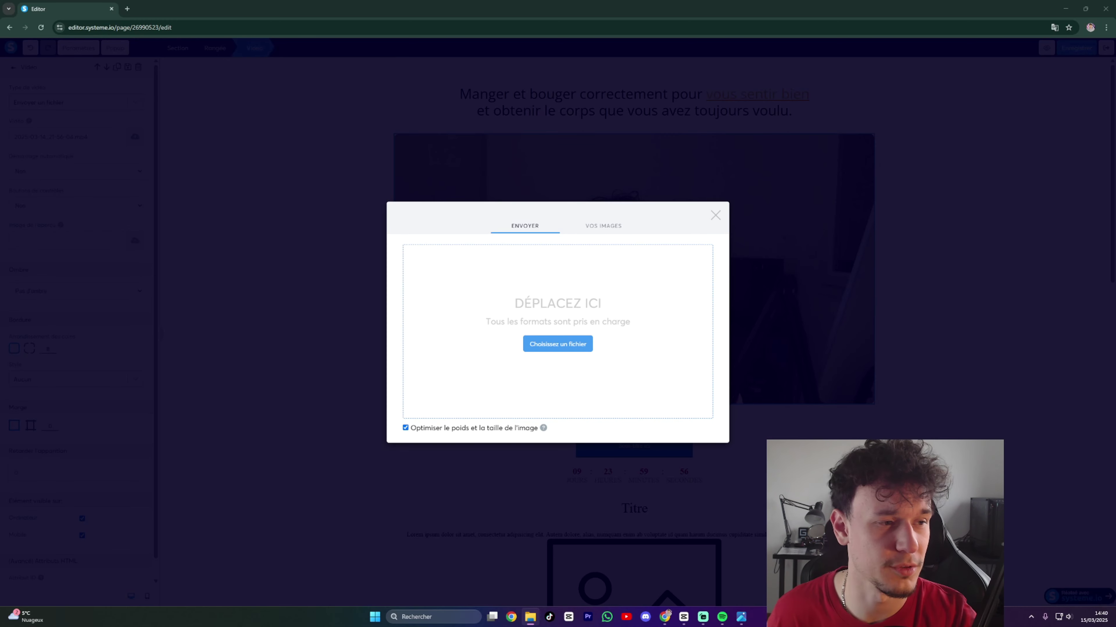
left_click_drag(0, 266, 507, 303)
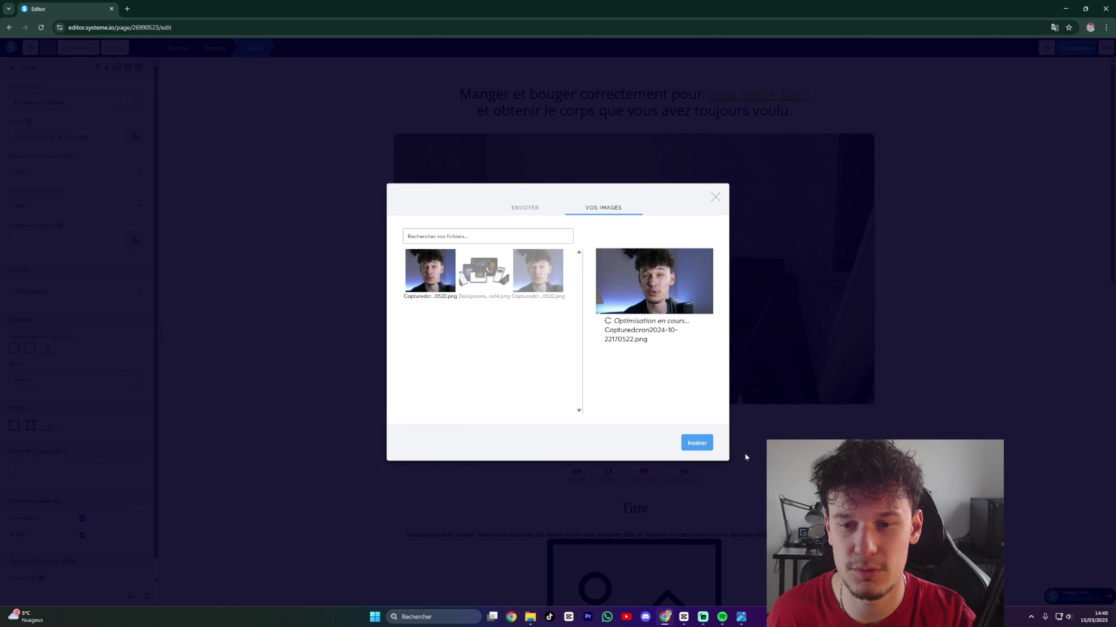
left_click(697, 443)
left_click(966, 309)
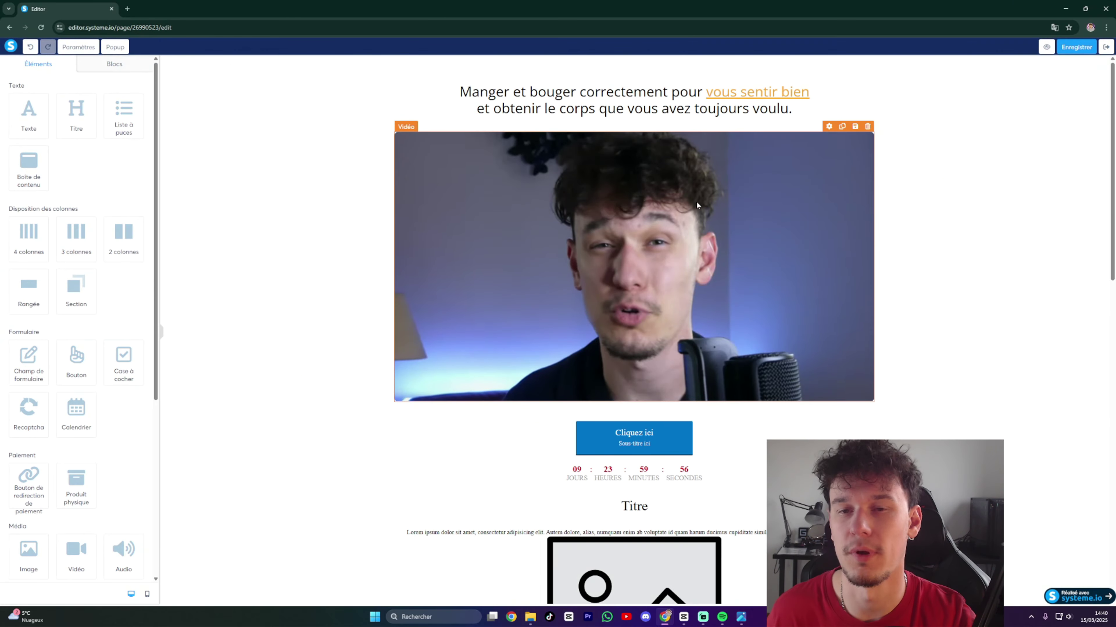
left_click(925, 262)
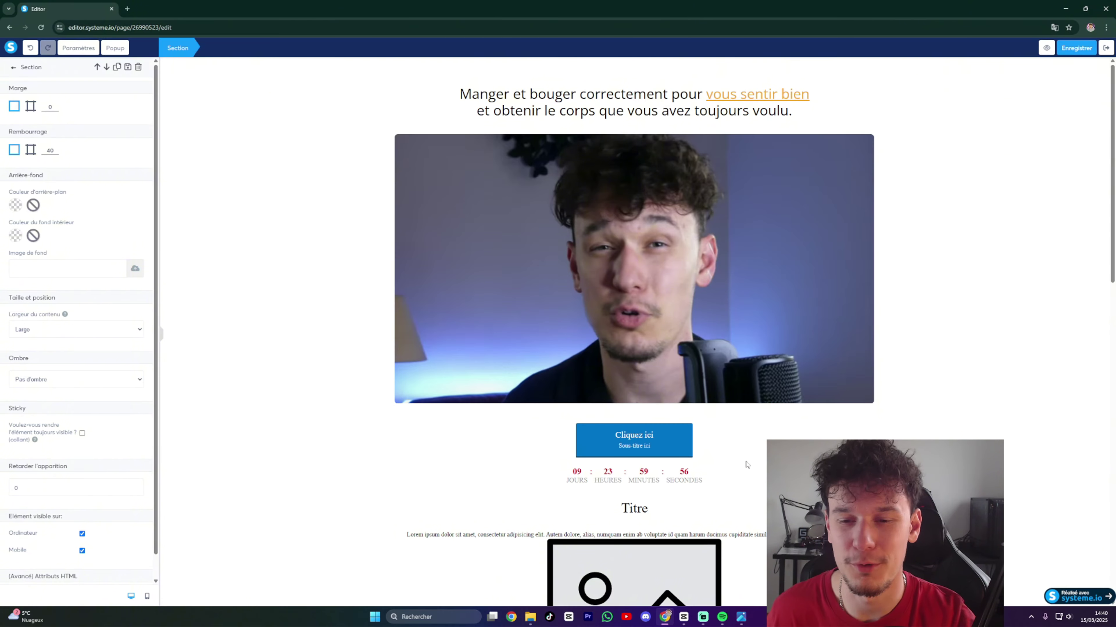
left_click(751, 362)
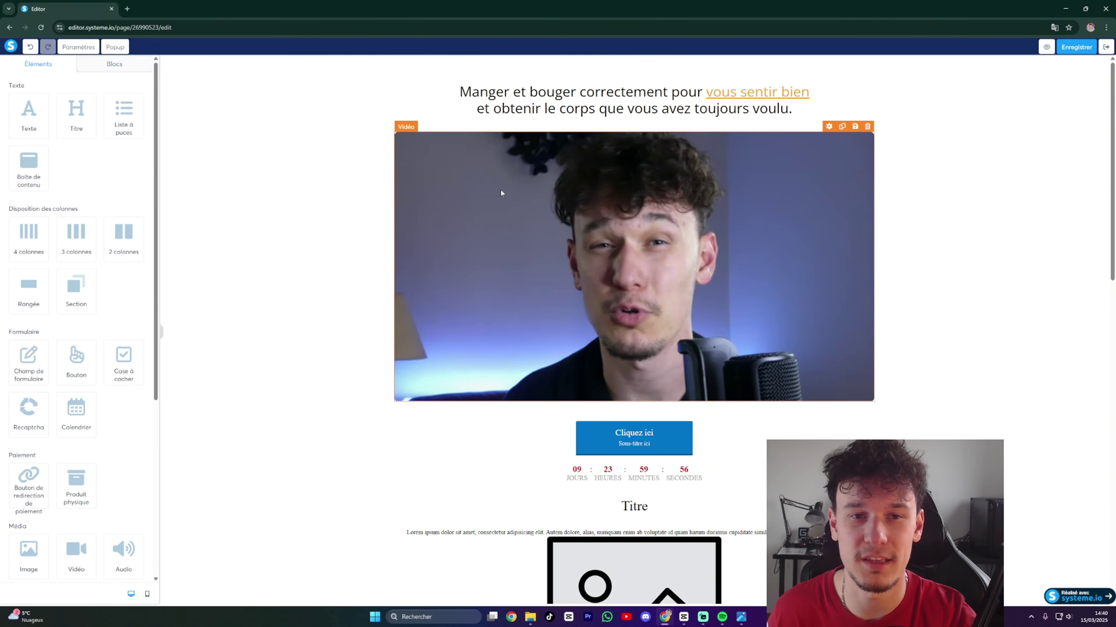
left_click(346, 271)
left_click(539, 261)
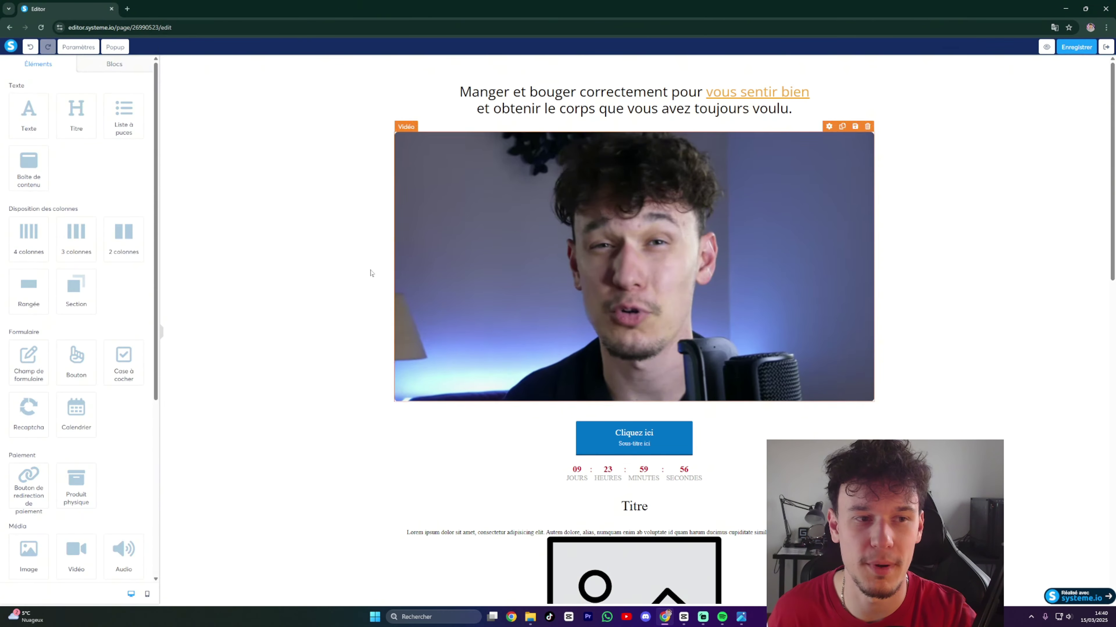
Enable automatic start and the control buttons for the sales page's video by setting both options to "Oui".
left_click(521, 237)
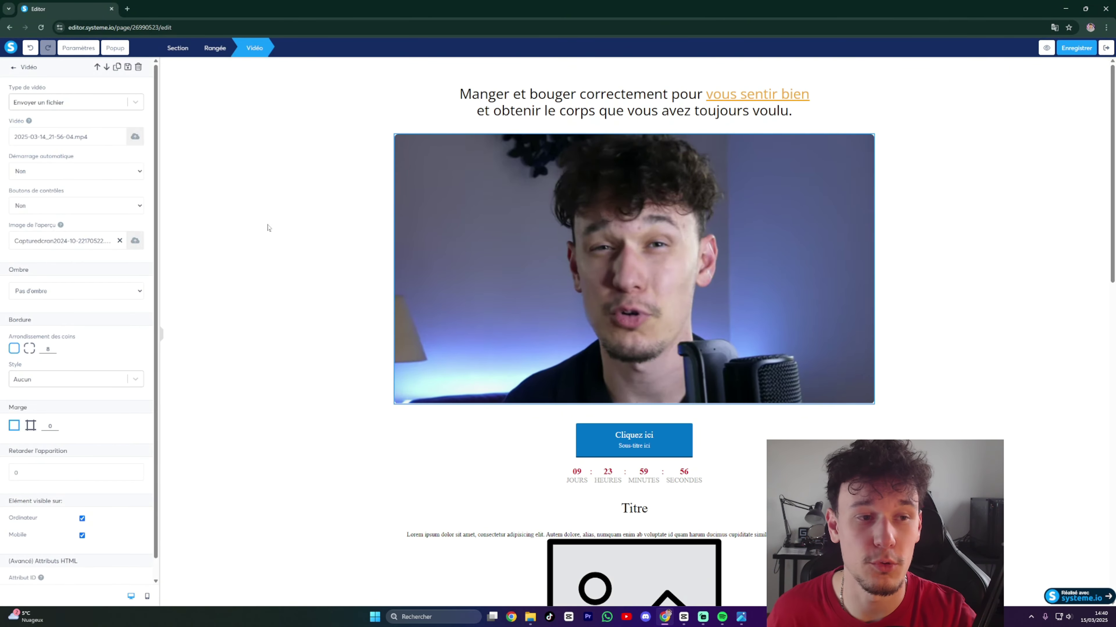
left_click(77, 174)
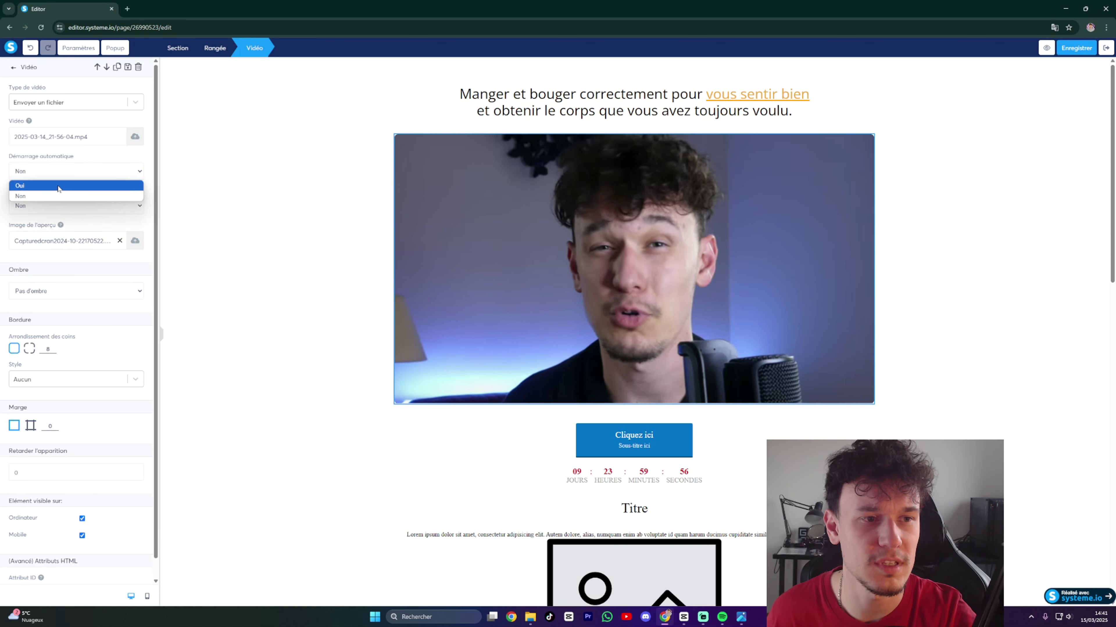
left_click(61, 195)
left_click(49, 208)
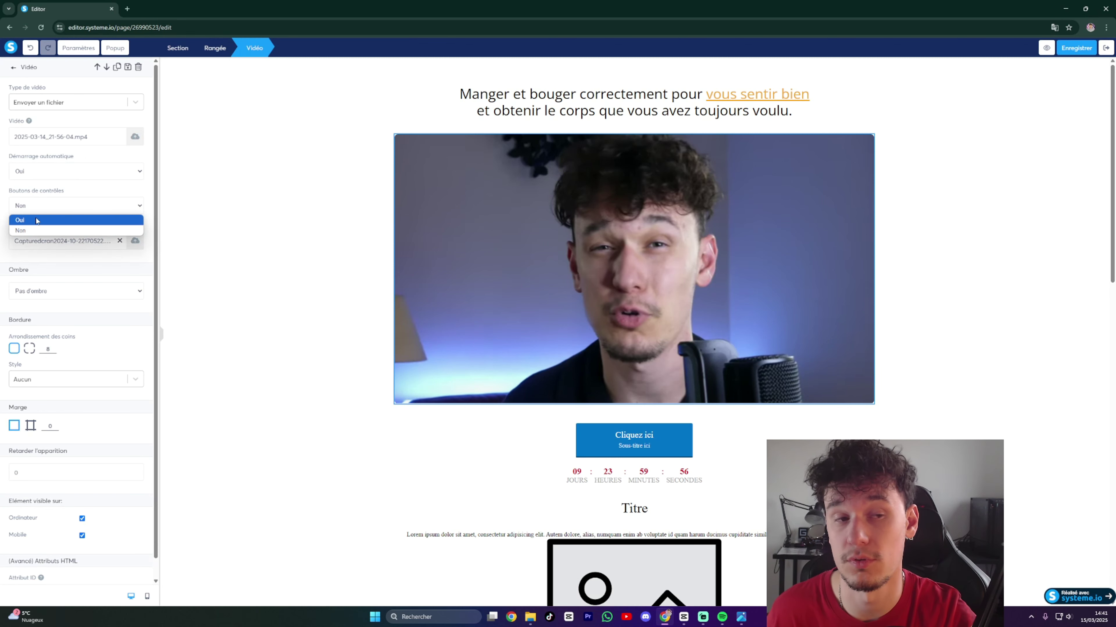
left_click(36, 220)
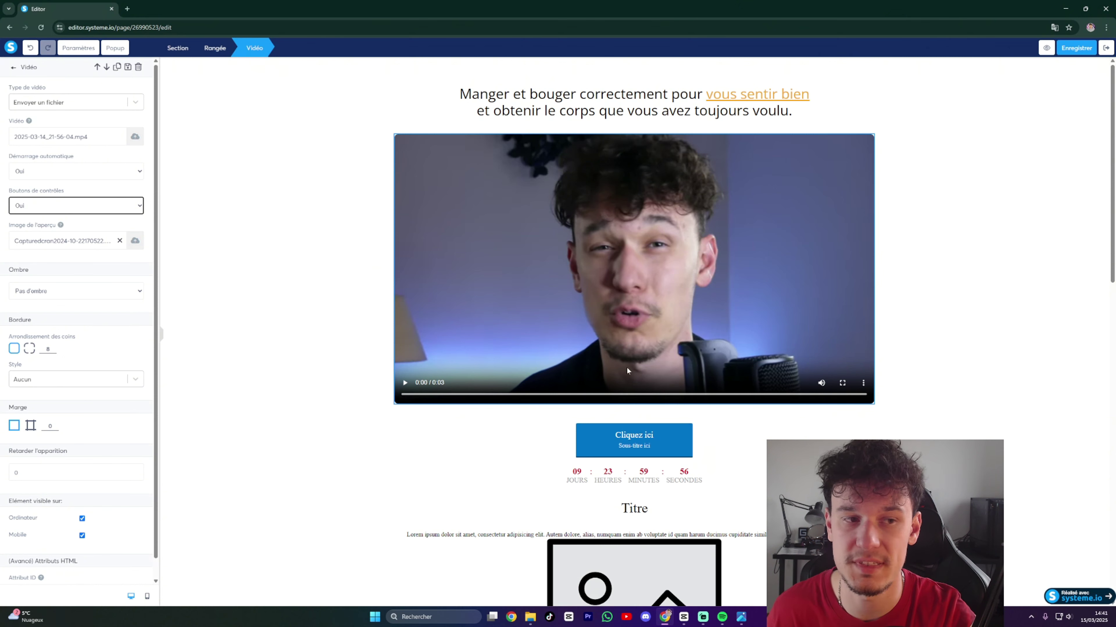
scroll(118, 501, "down", 1)
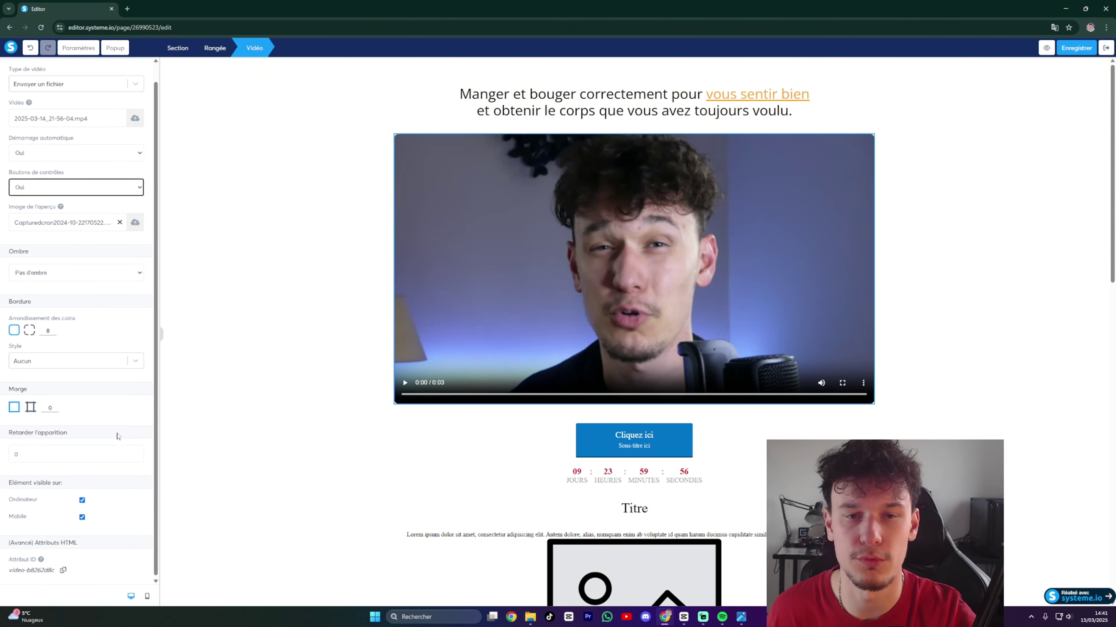
left_click(1017, 226)
Change the text of the button below the video to "accédez au programme minceur" and try to save the page.
left_click(634, 440)
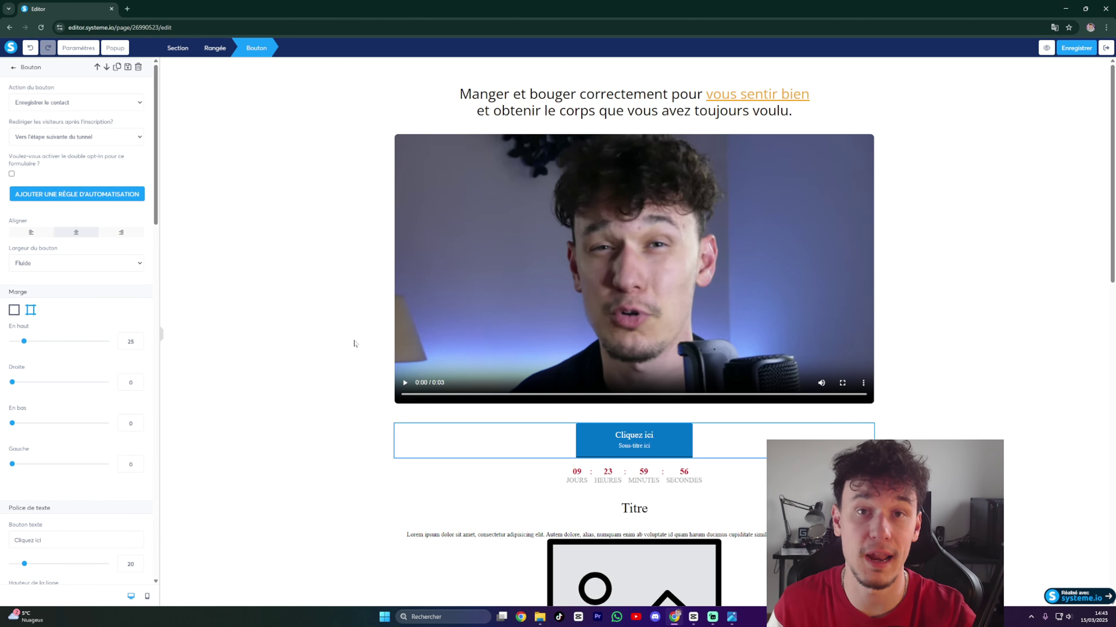
scroll(101, 304, "down", 2)
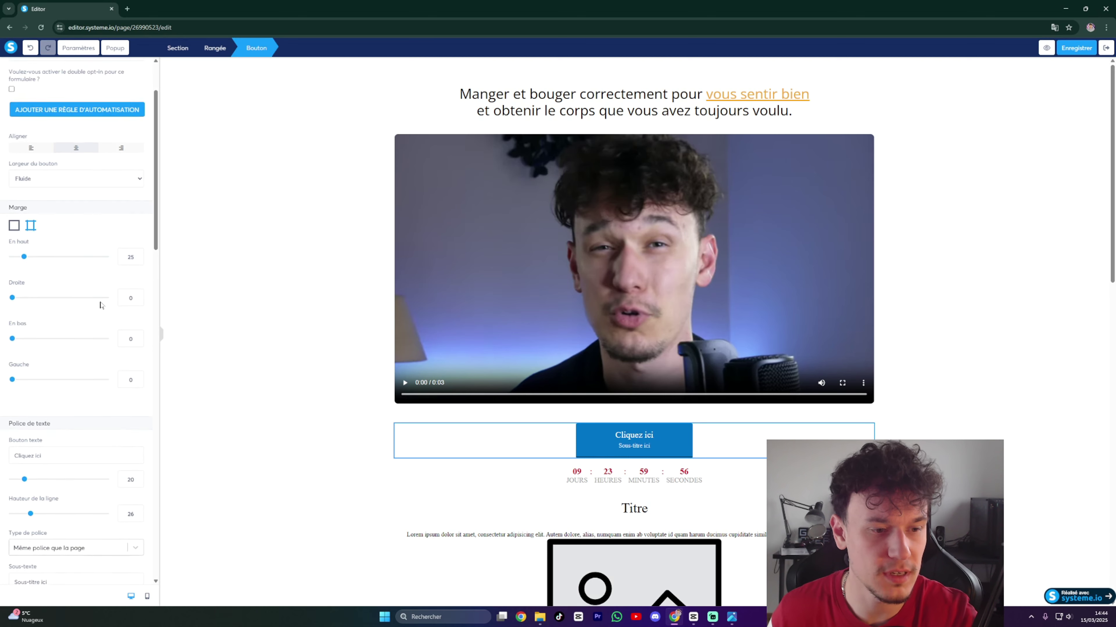
scroll(100, 305, "down", 2)
left_click_drag(13, 366, 282, 366)
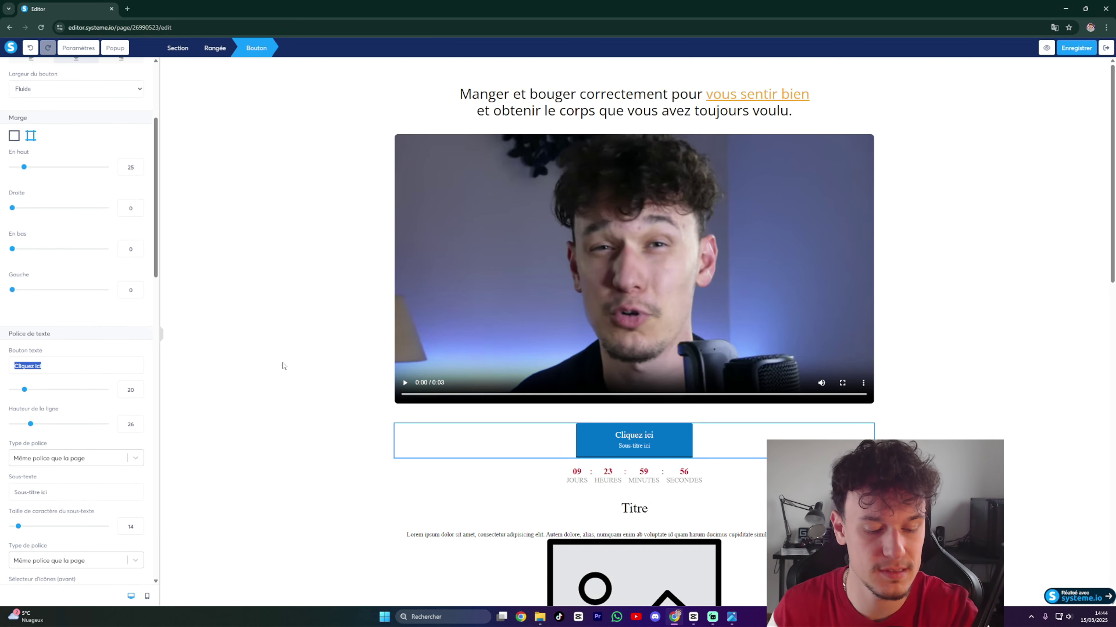
type("accé")
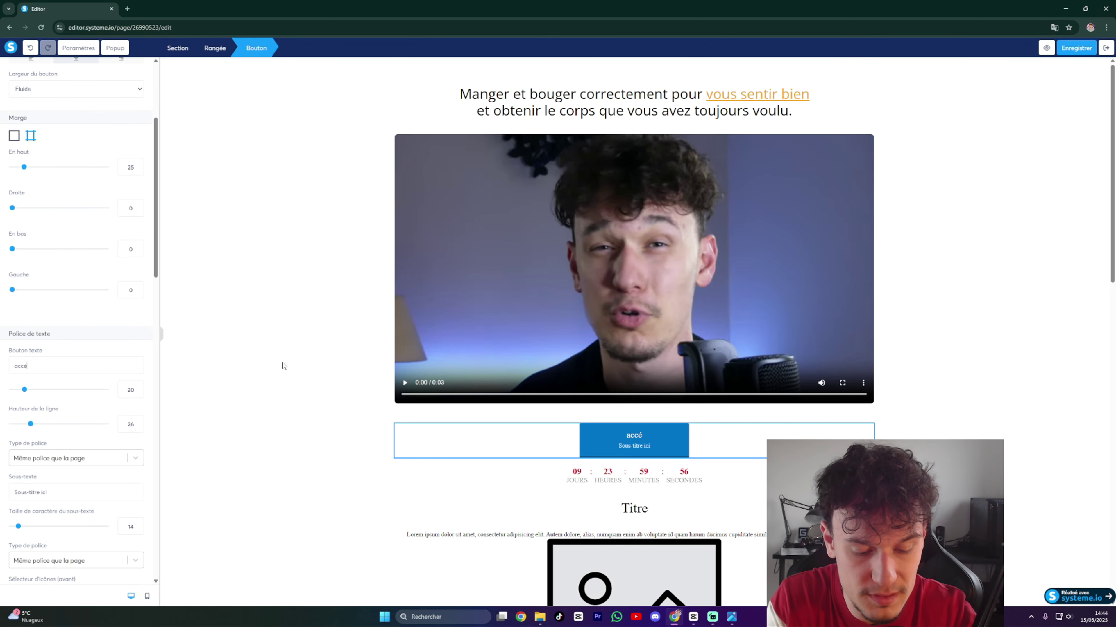
type("dez au programme minceur")
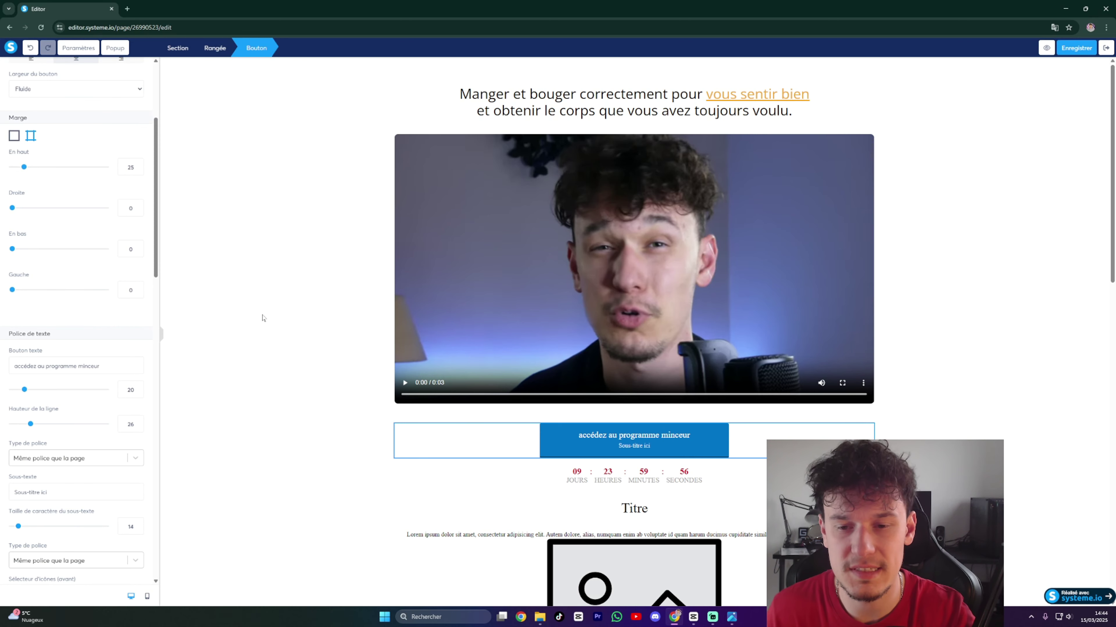
left_click(262, 318)
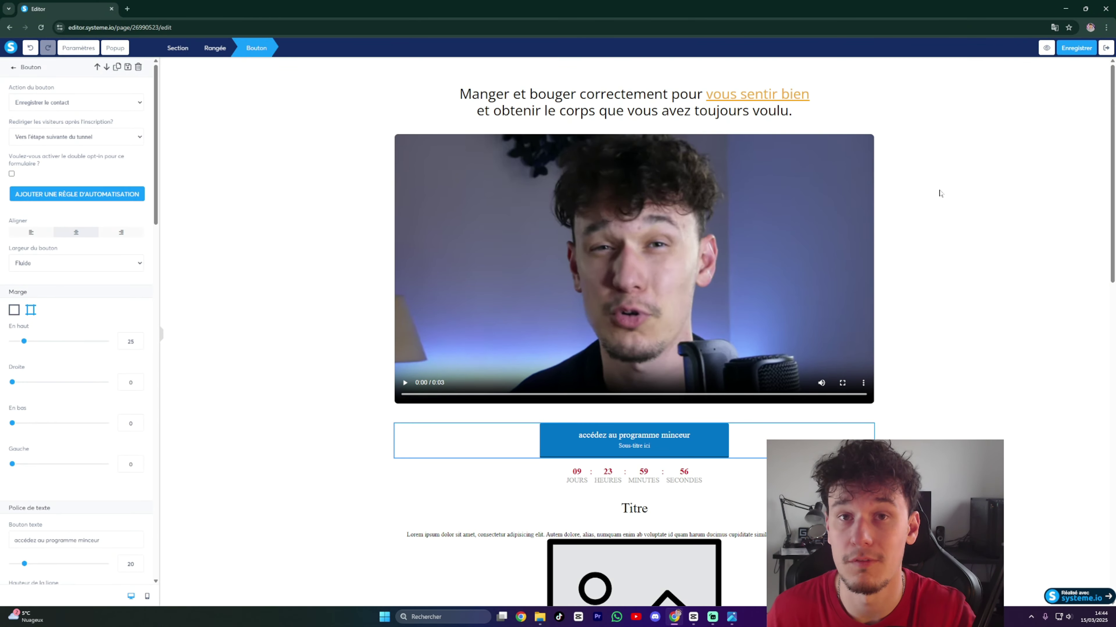
left_click(1076, 47)
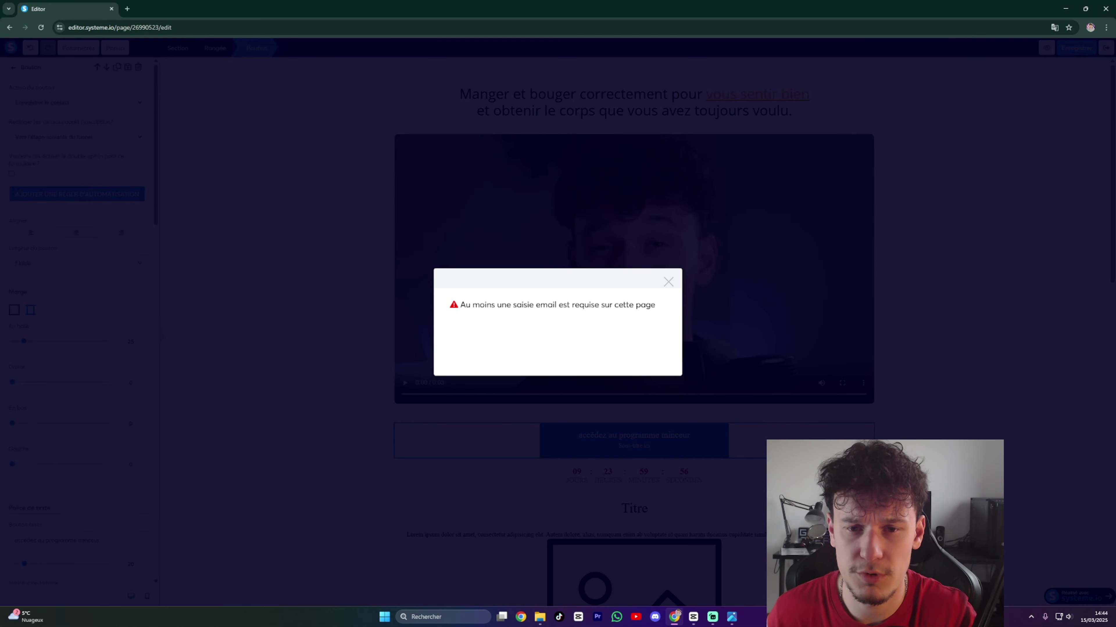
left_click(667, 282)
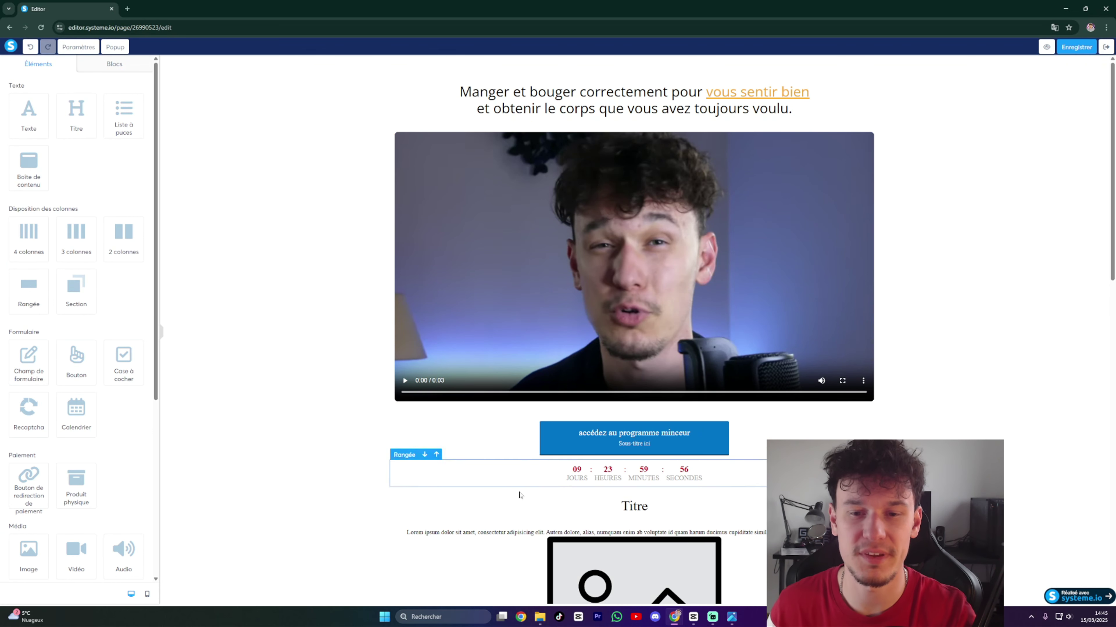
Make the button below the video lead to the next funnel step with the action "Vers l'étape suivante du tunnel".
left_click(564, 437)
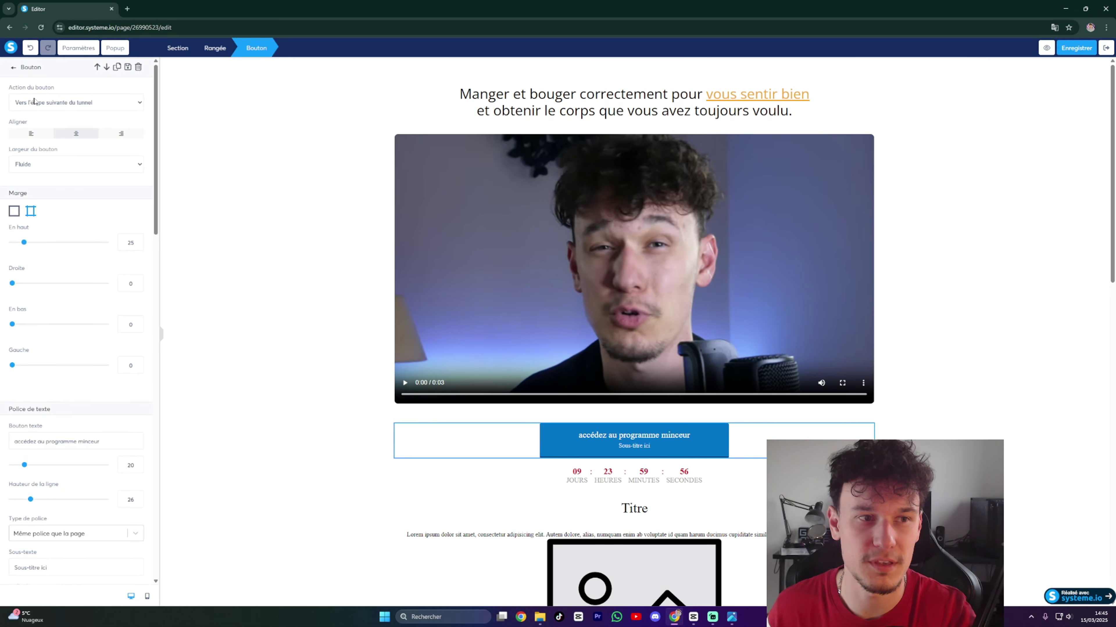
left_click(108, 104)
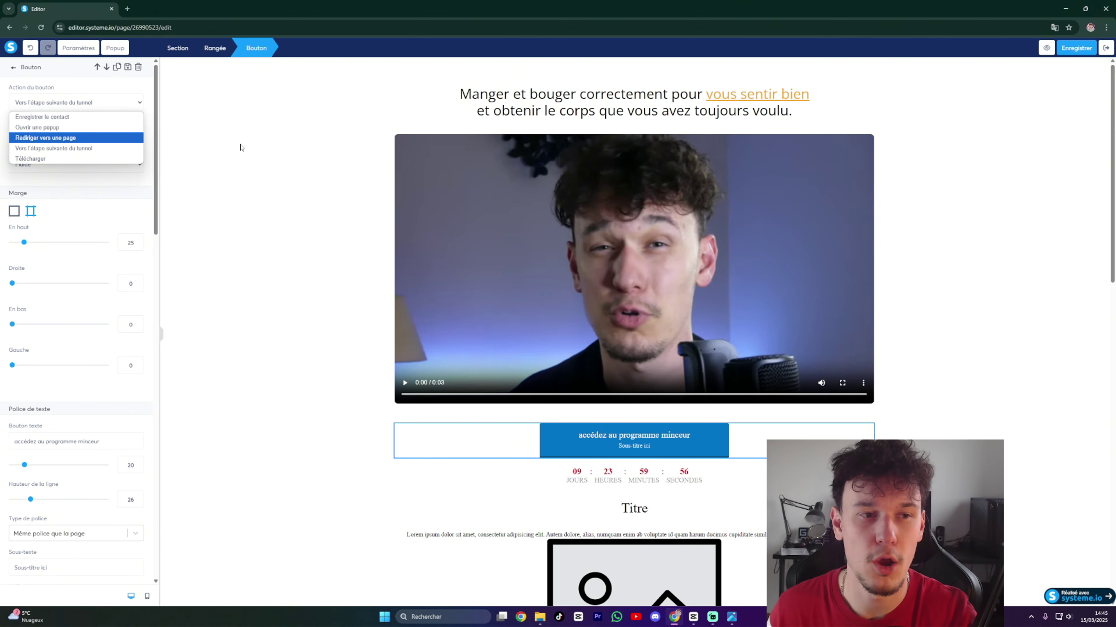
left_click(218, 136)
left_click(579, 435)
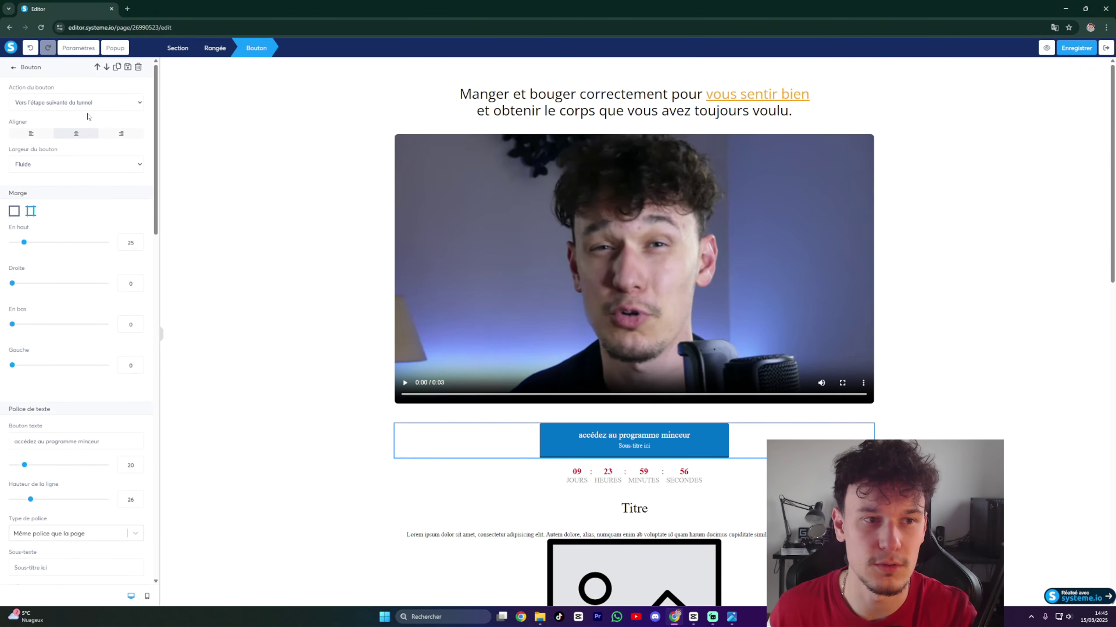
left_click(304, 210)
Set the action of the "Cliquez ici" button below the bulleted list to "Vers l'étape suivante du tunnel".
scroll(637, 396, "down", 8)
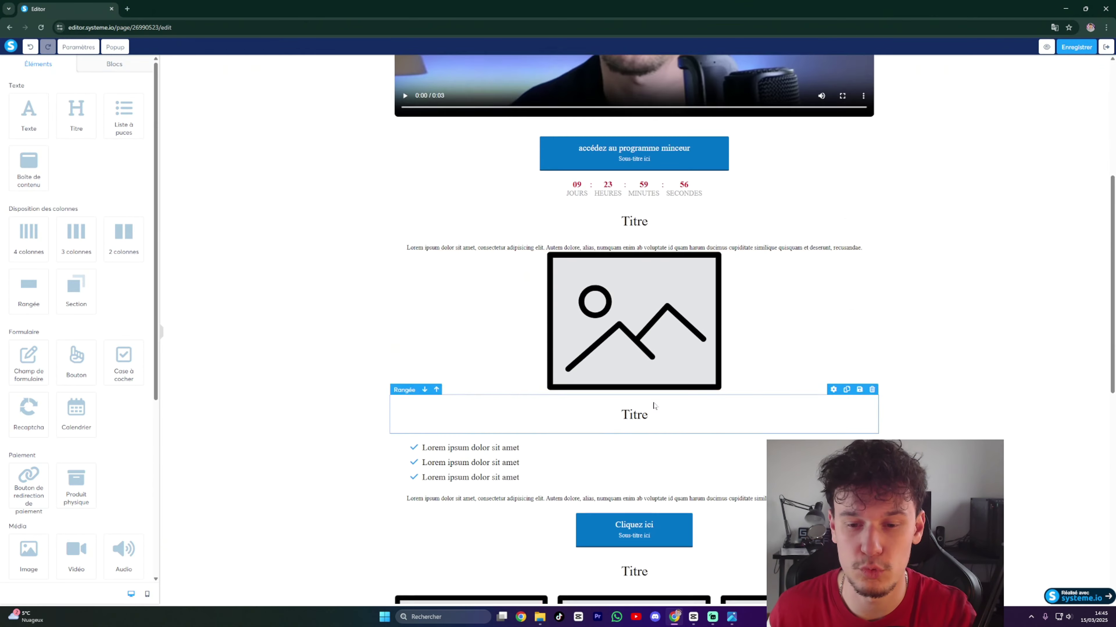
left_click(635, 466)
left_click(73, 104)
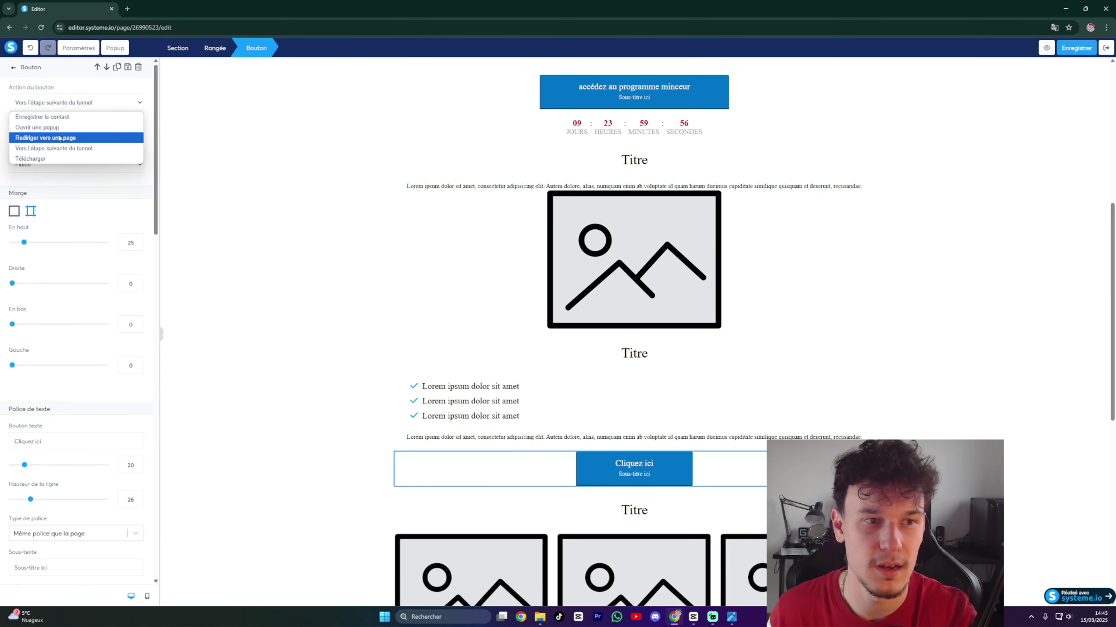
left_click(53, 148)
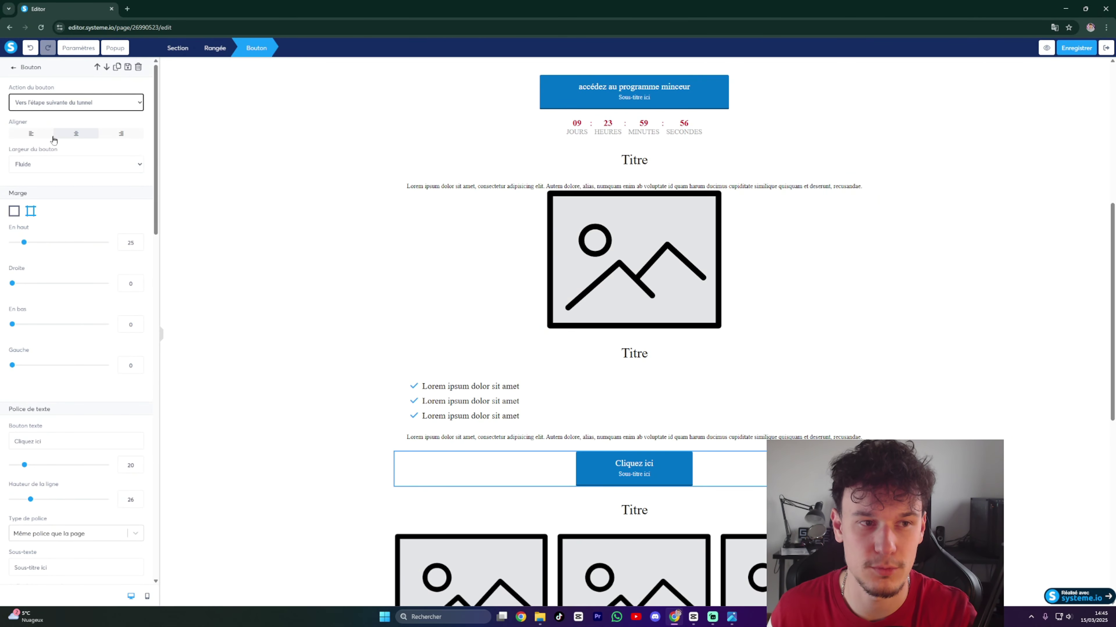
left_click(281, 202)
Set the action of the last "Cliquez ici" button at the end of the page to "Vers l'étape suivante du tunnel".
scroll(598, 426, "down", 6)
scroll(598, 427, "down", 4)
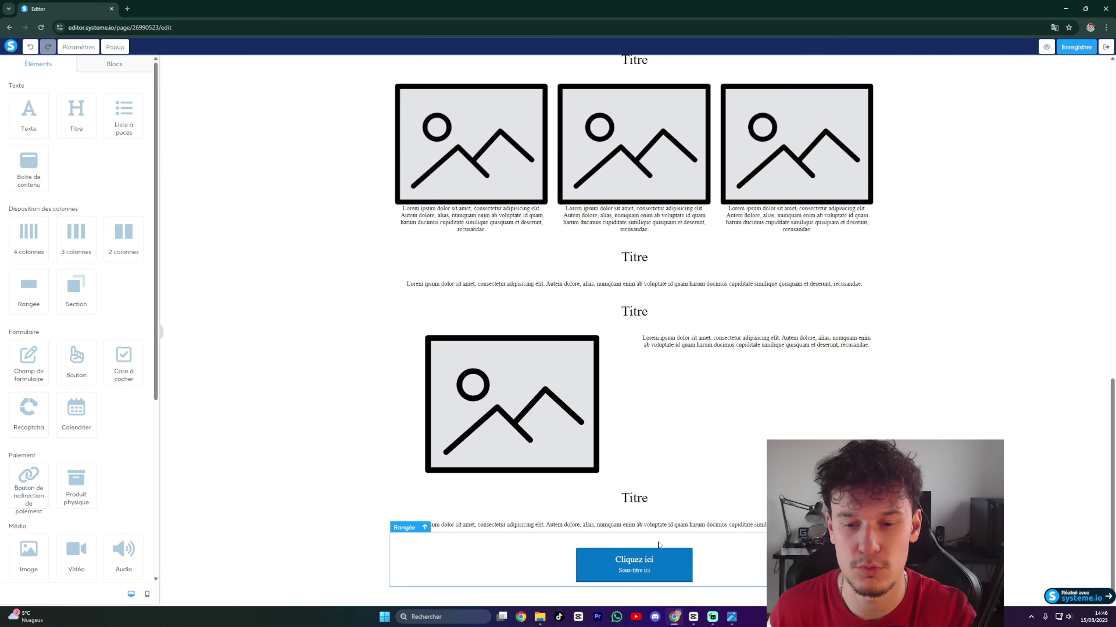
left_click(632, 555)
left_click(121, 102)
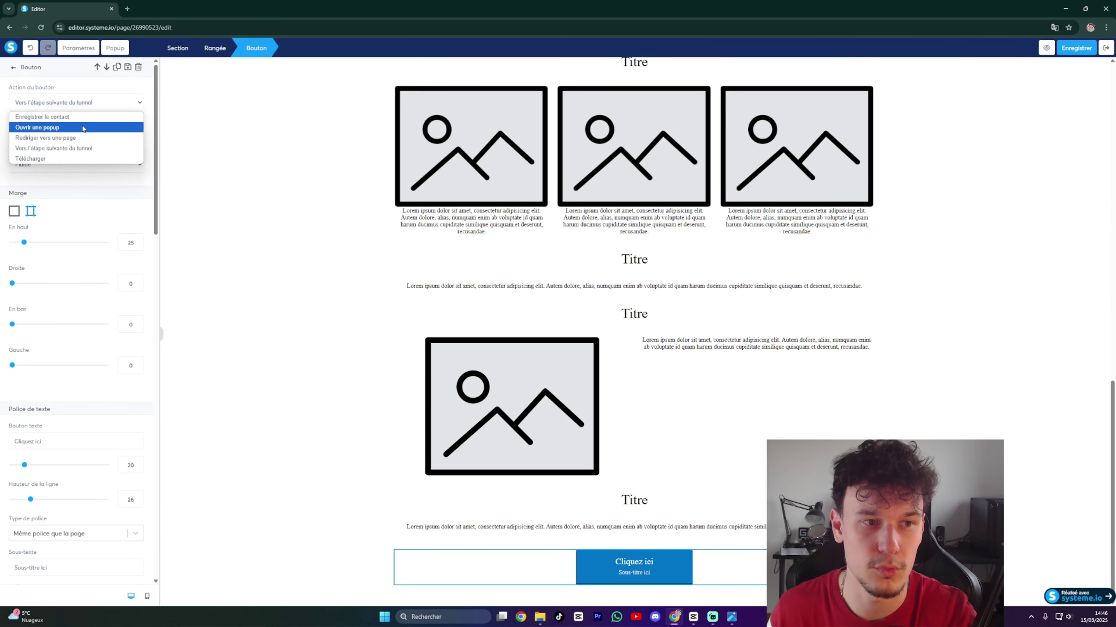
left_click(70, 147)
left_click(273, 179)
Save the sales page and leave the editor to return to the "programme minceur" funnel.
scroll(725, 251, "up", 12)
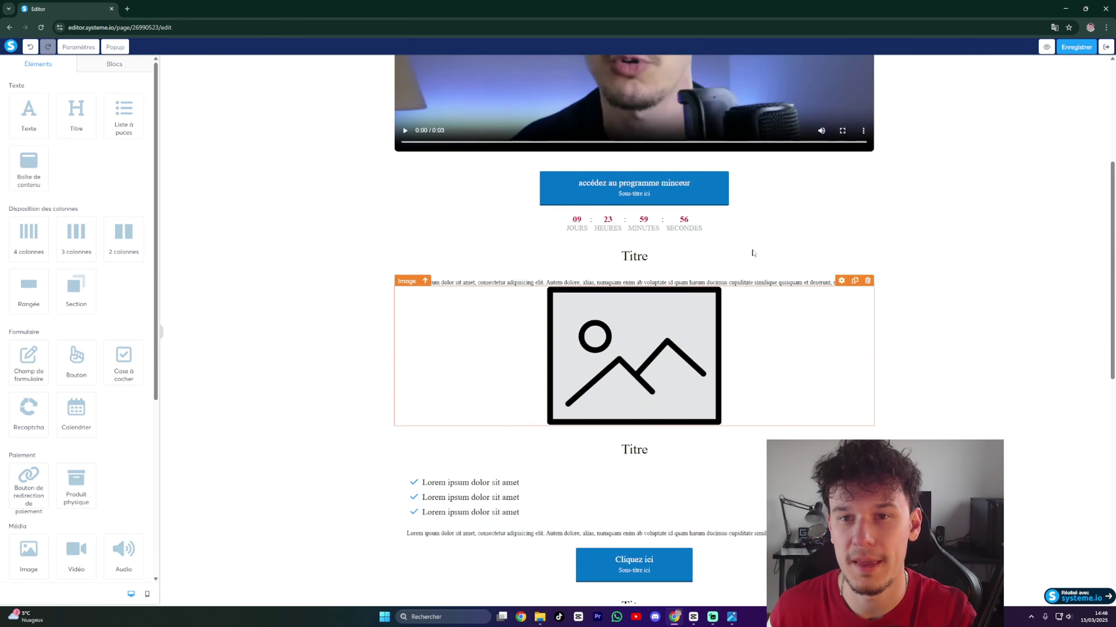
left_click(1076, 48)
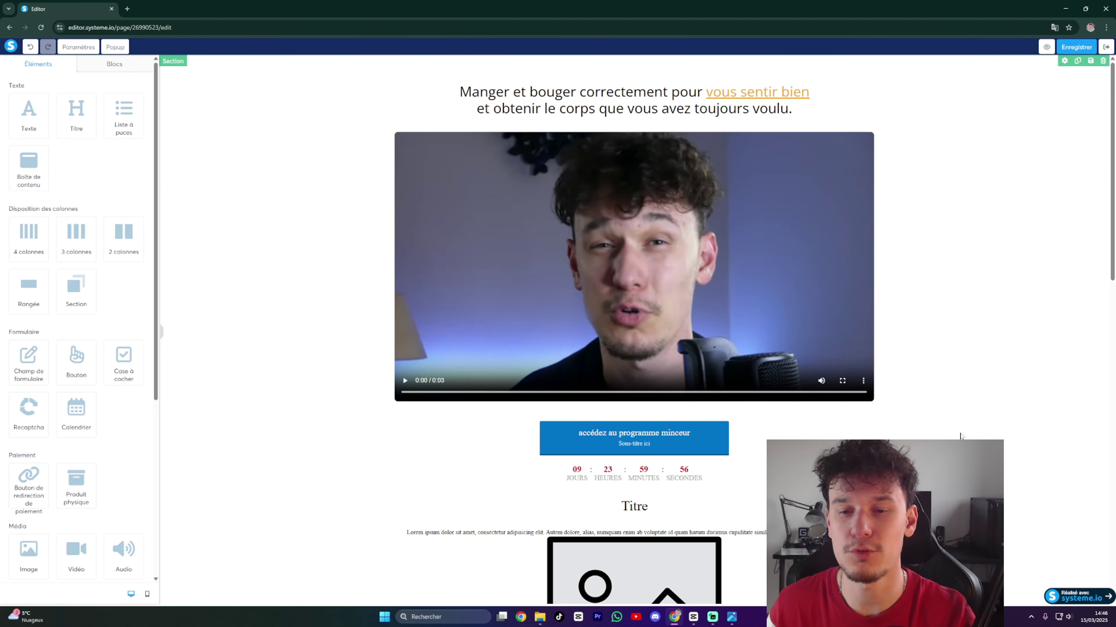
left_click(1106, 48)
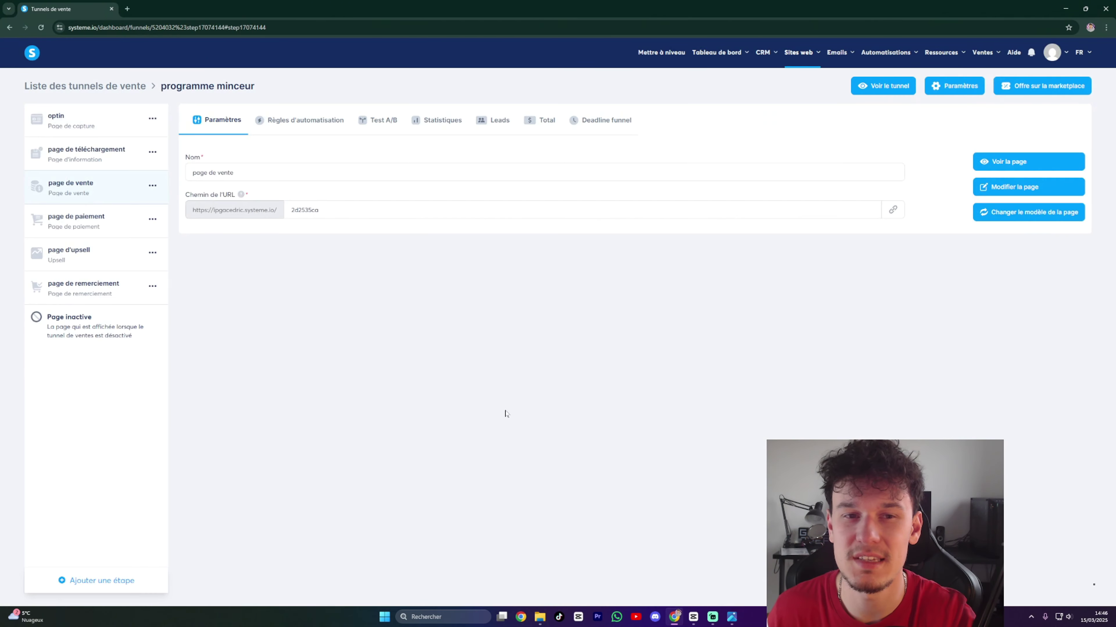
Edit the page de téléchargement to save its orange "Accédez au programme minceur" button as a block titled "bouton", then save and close the page.
left_click(76, 160)
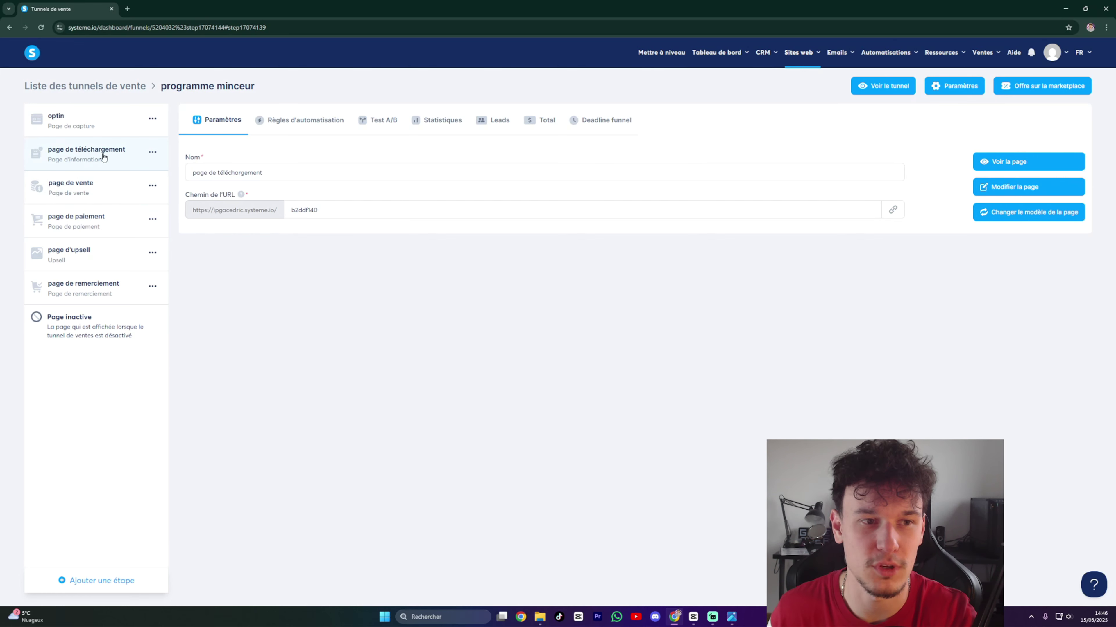
left_click(1008, 188)
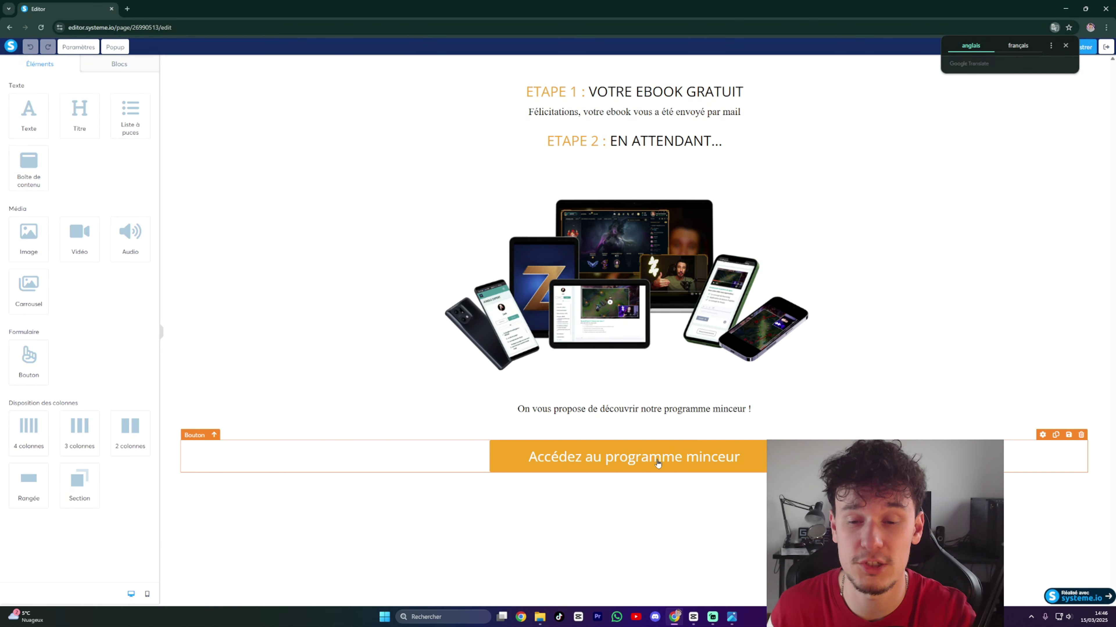
left_click(658, 464)
left_click(657, 464)
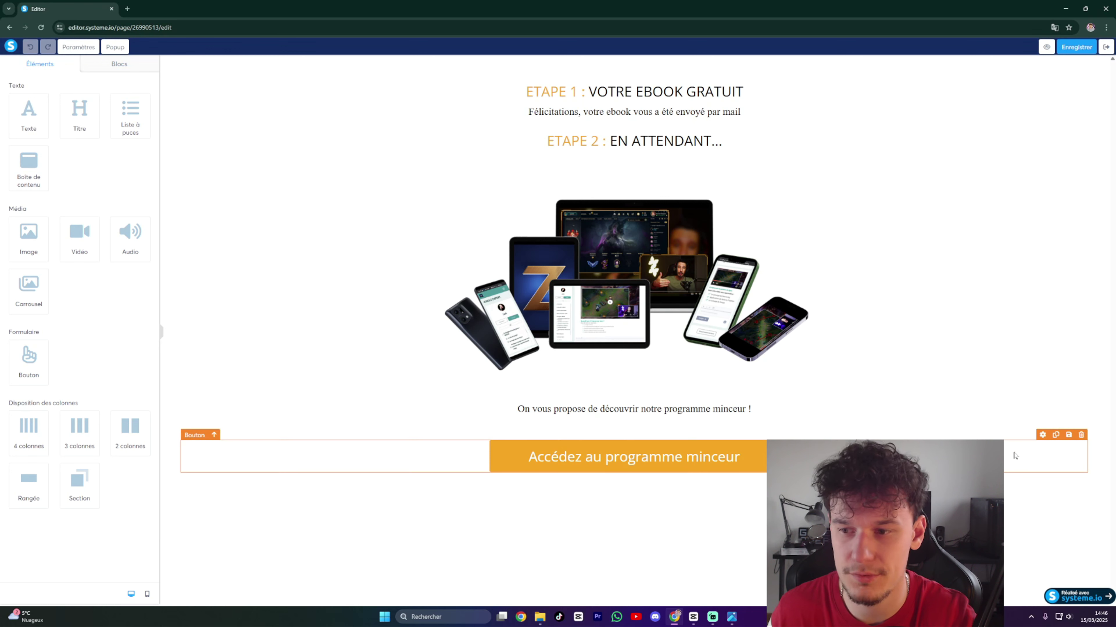
left_click(1068, 434)
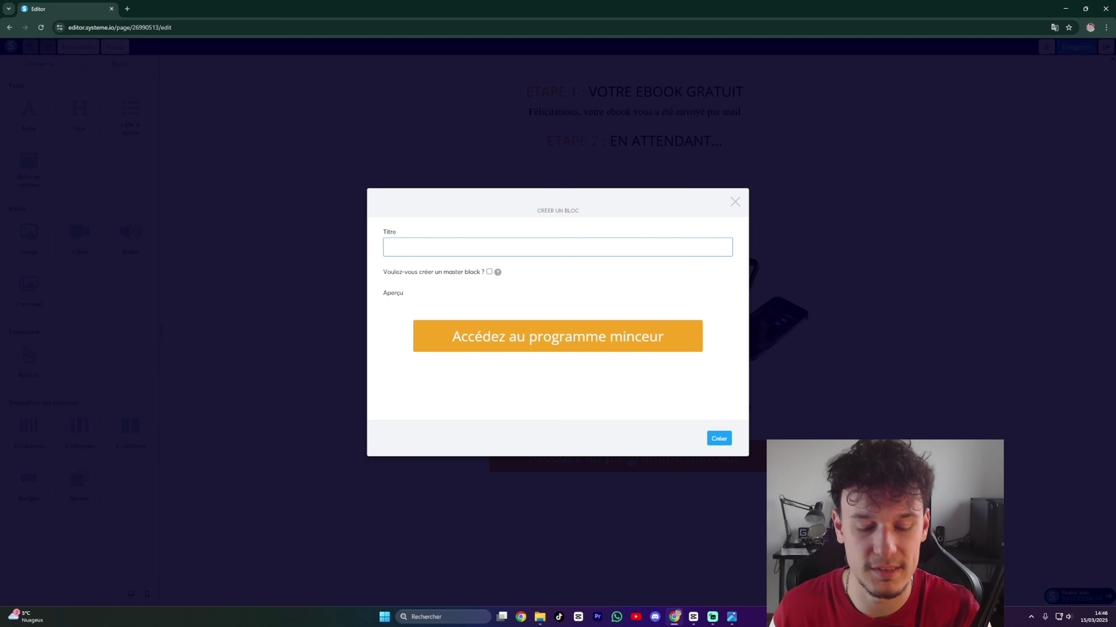
type("bouton")
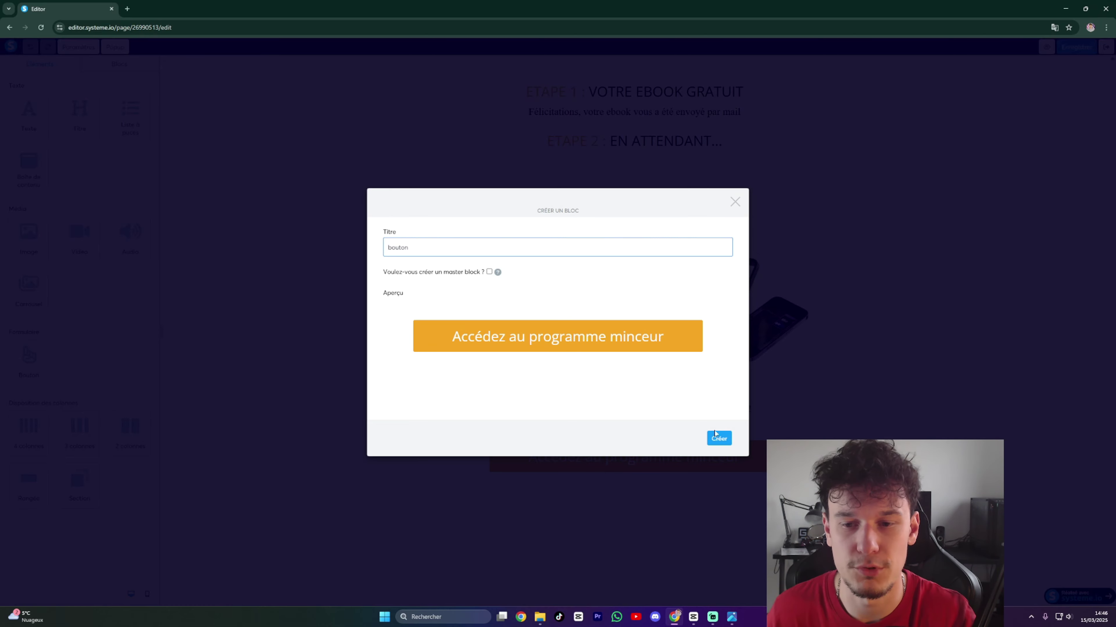
left_click(719, 439)
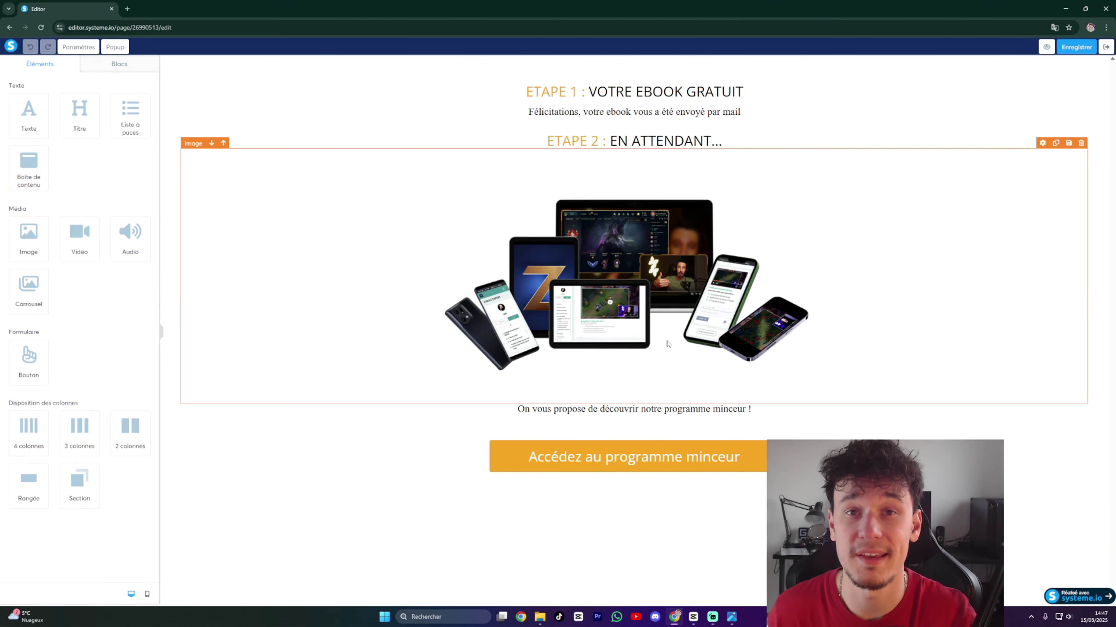
left_click(1093, 48)
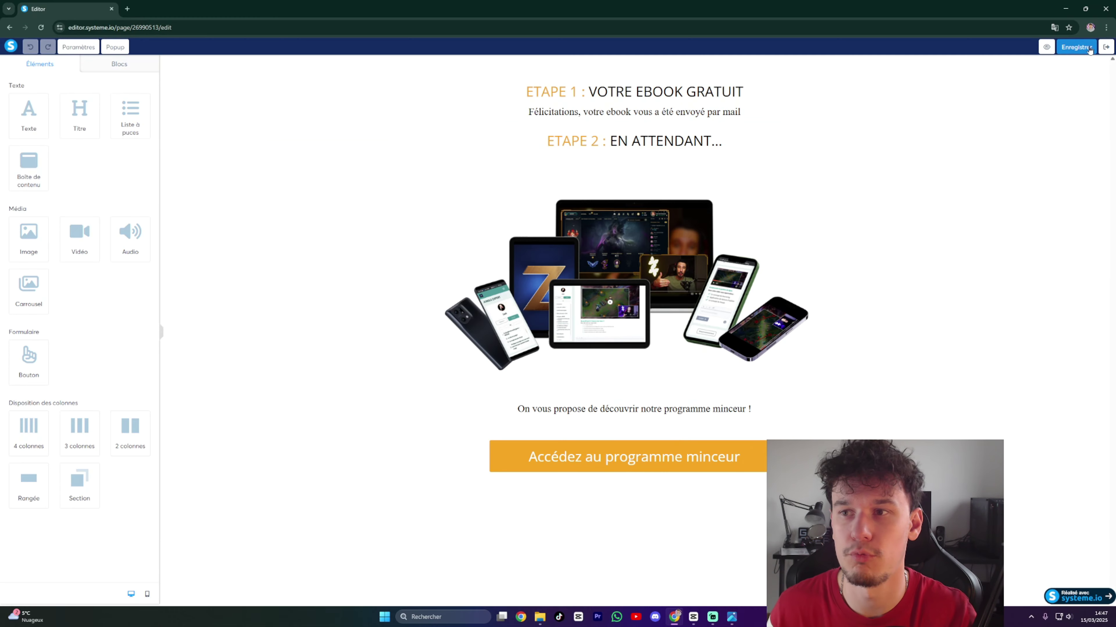
left_click(1102, 48)
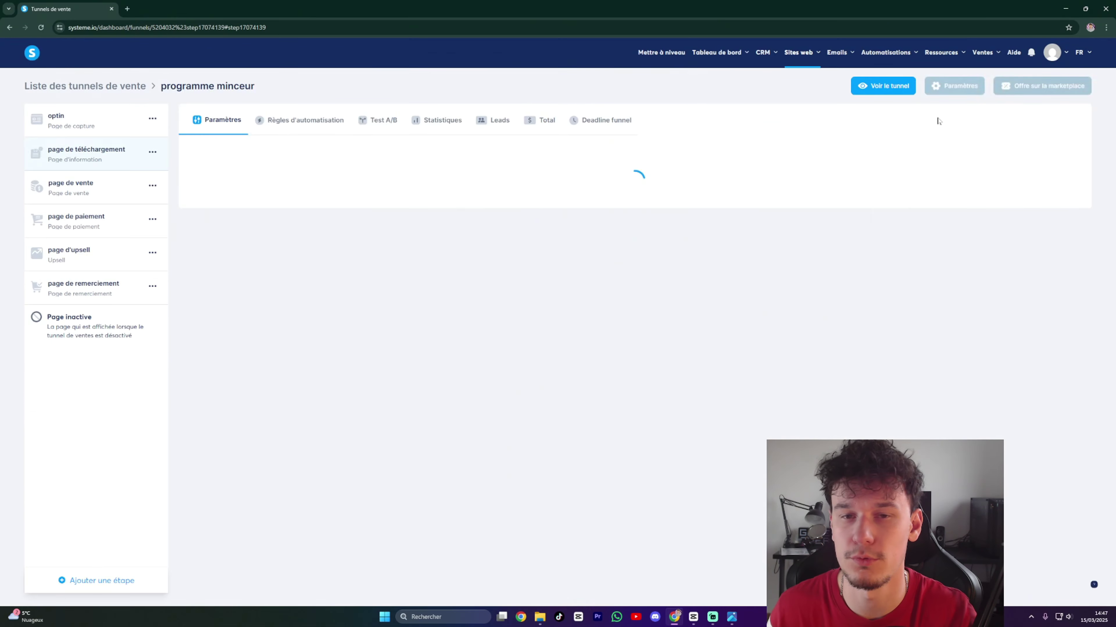
Reopen the page de vente for editing and bring up its own saved blocks under "Mes blocs".
left_click(101, 195)
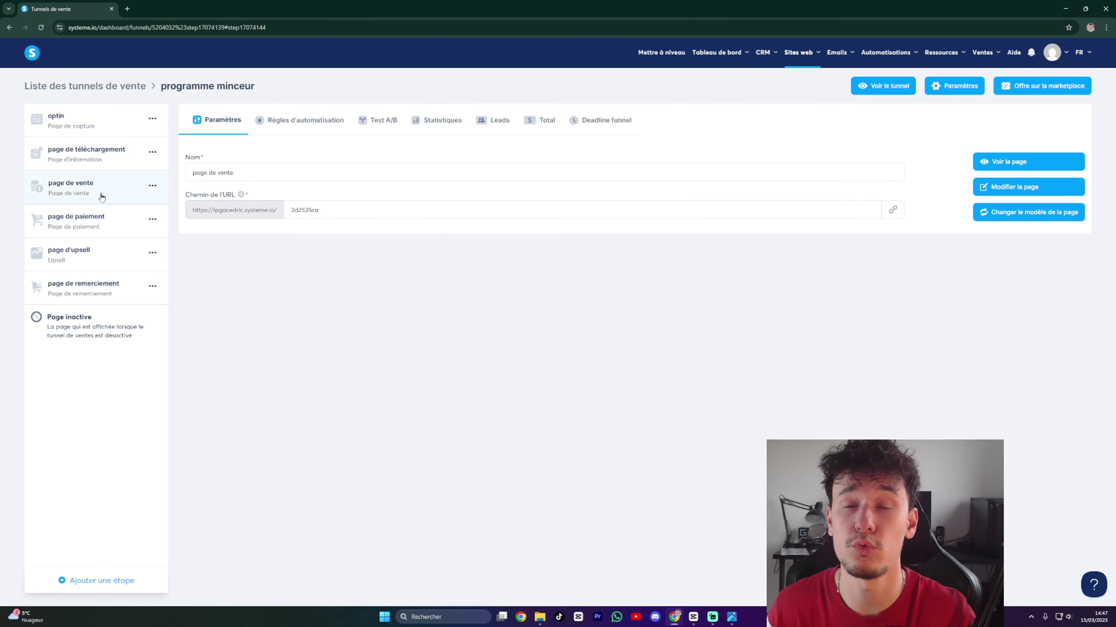
left_click(1009, 193)
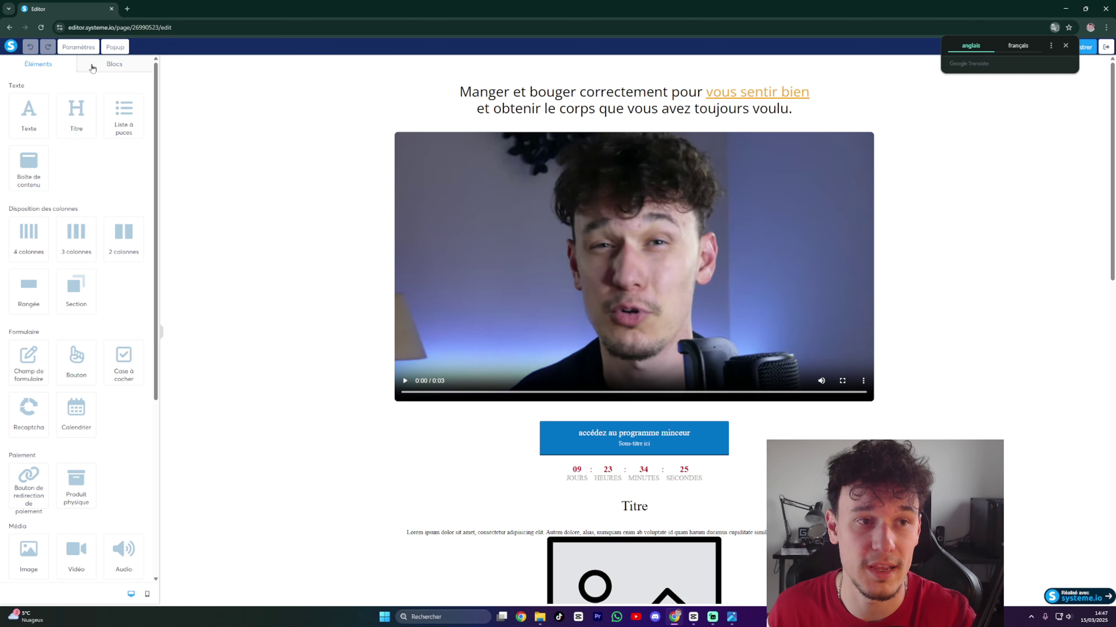
left_click(116, 66)
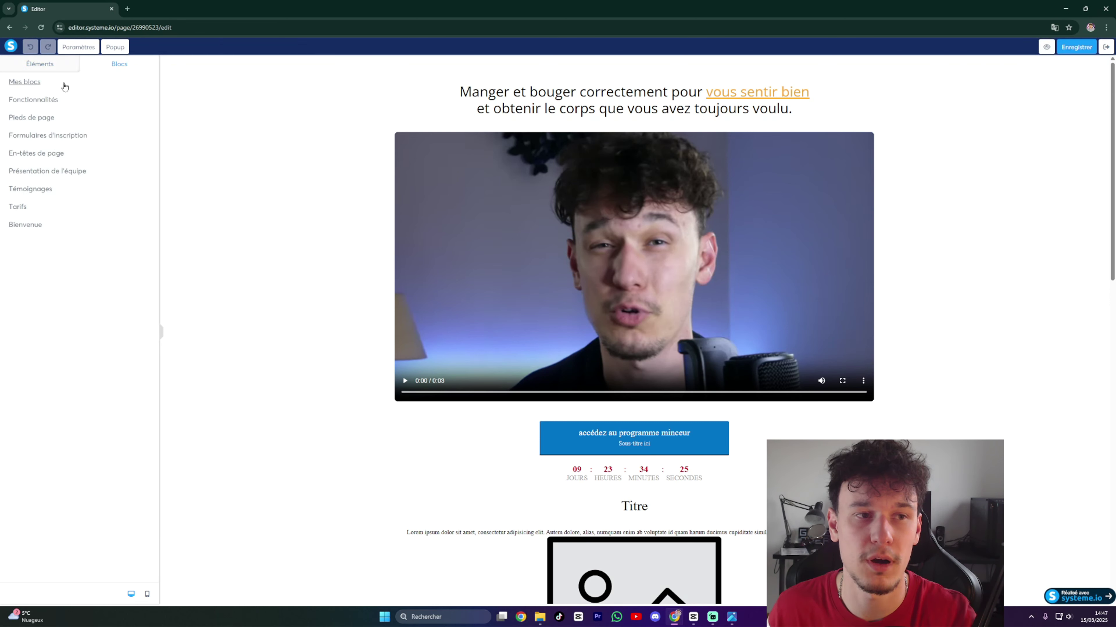
left_click(33, 82)
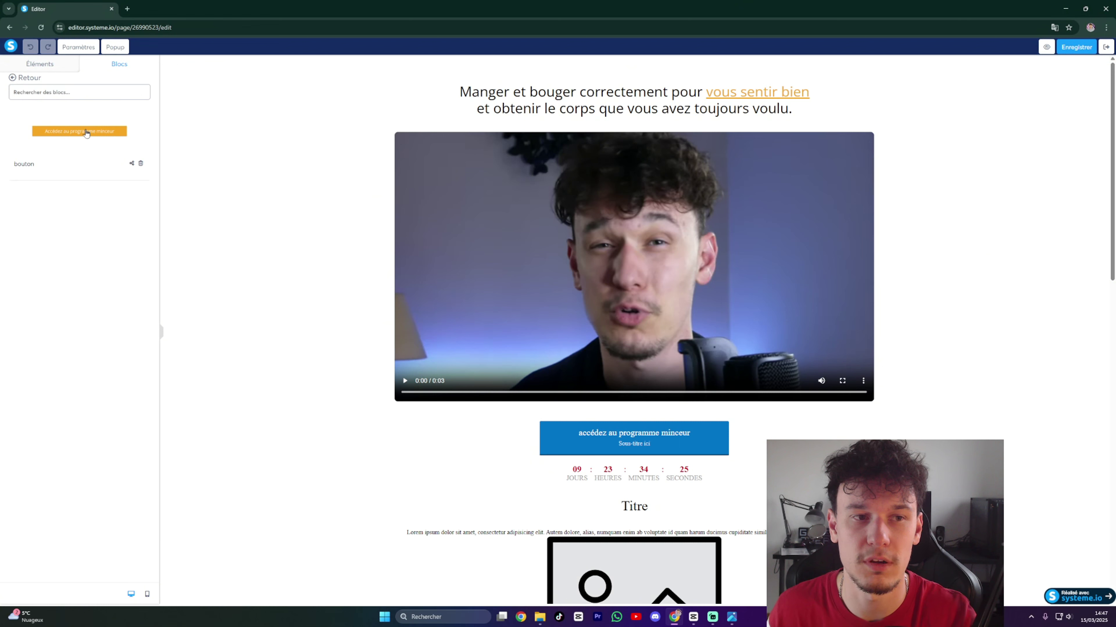
Replace the blue button under the video with the saved orange "bouton" block.
left_click_drag(80, 137, 570, 418)
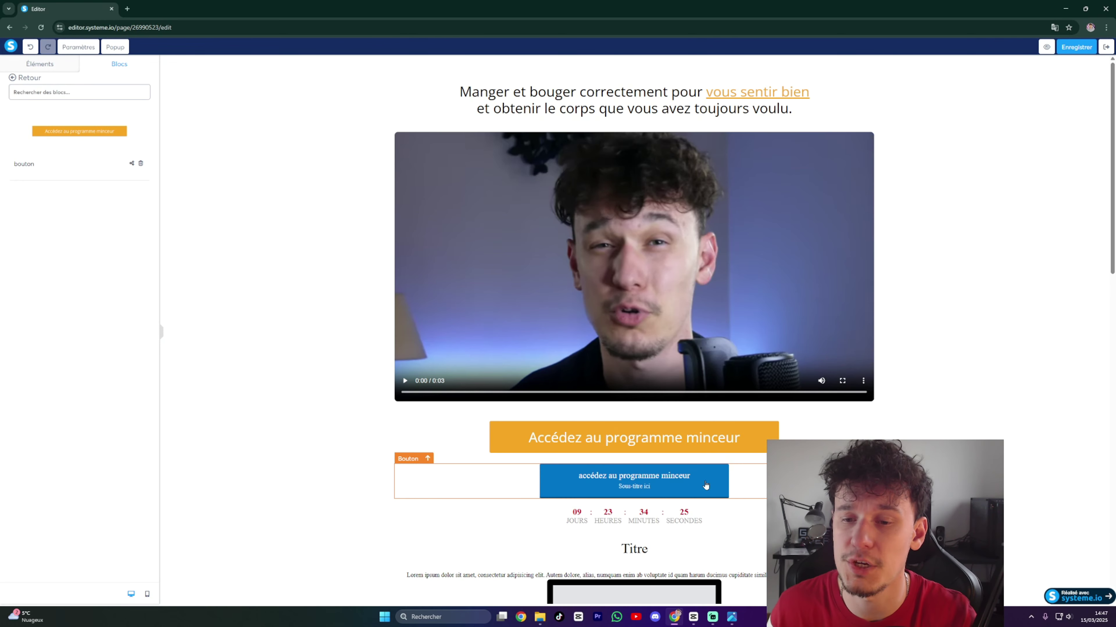
left_click(760, 459)
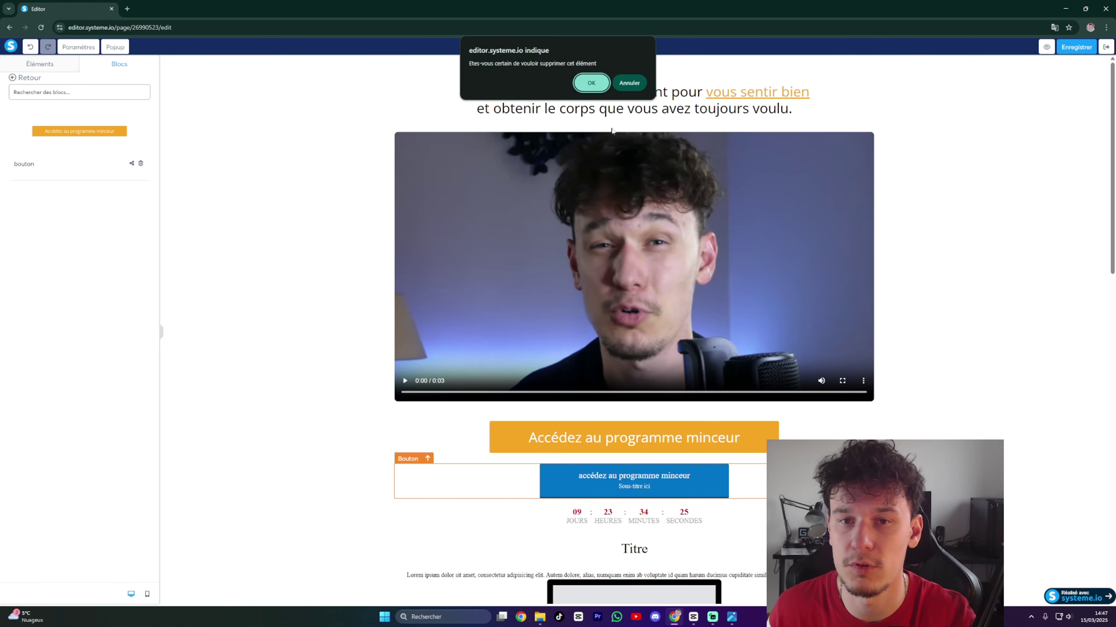
left_click(591, 83)
Set the orange button's action to "Vers l'étape suivante du tunnel".
left_click(627, 442)
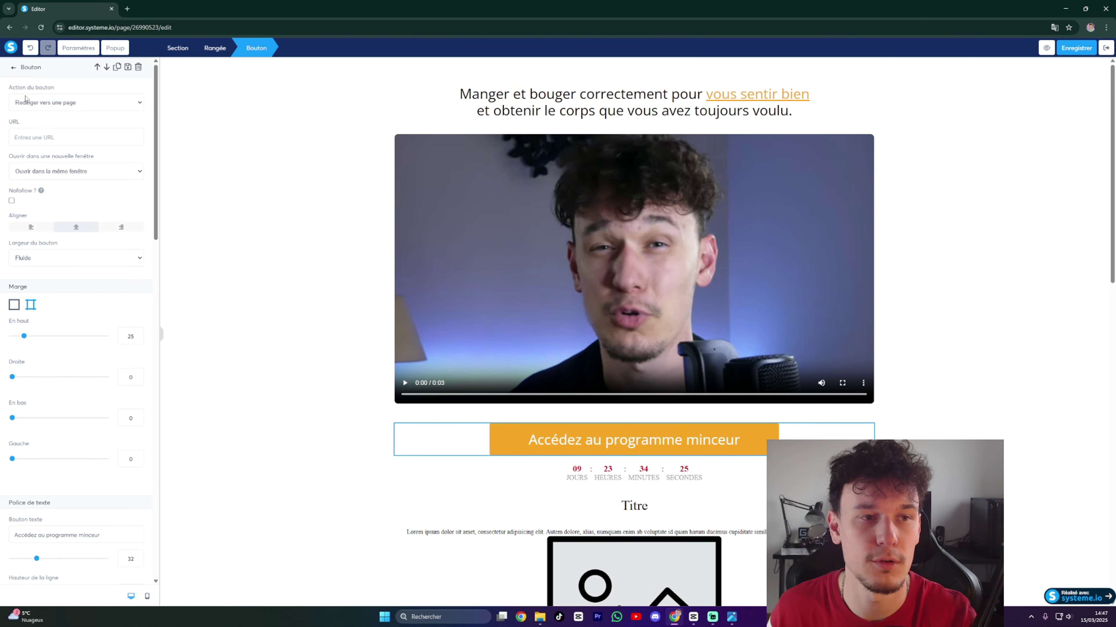
left_click(82, 107)
left_click(54, 146)
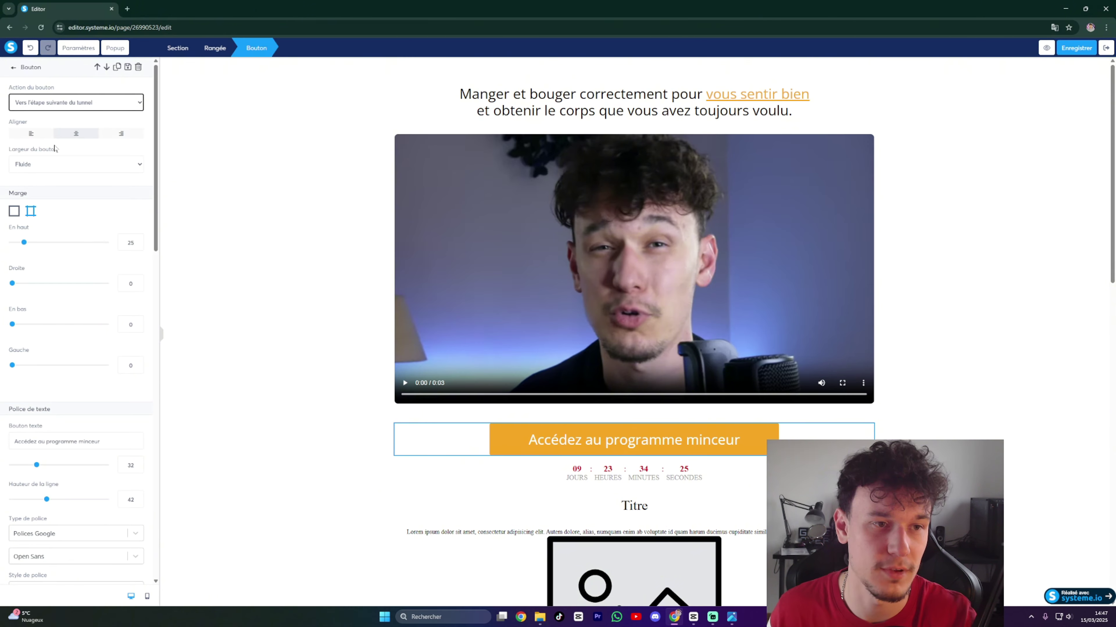
left_click(298, 169)
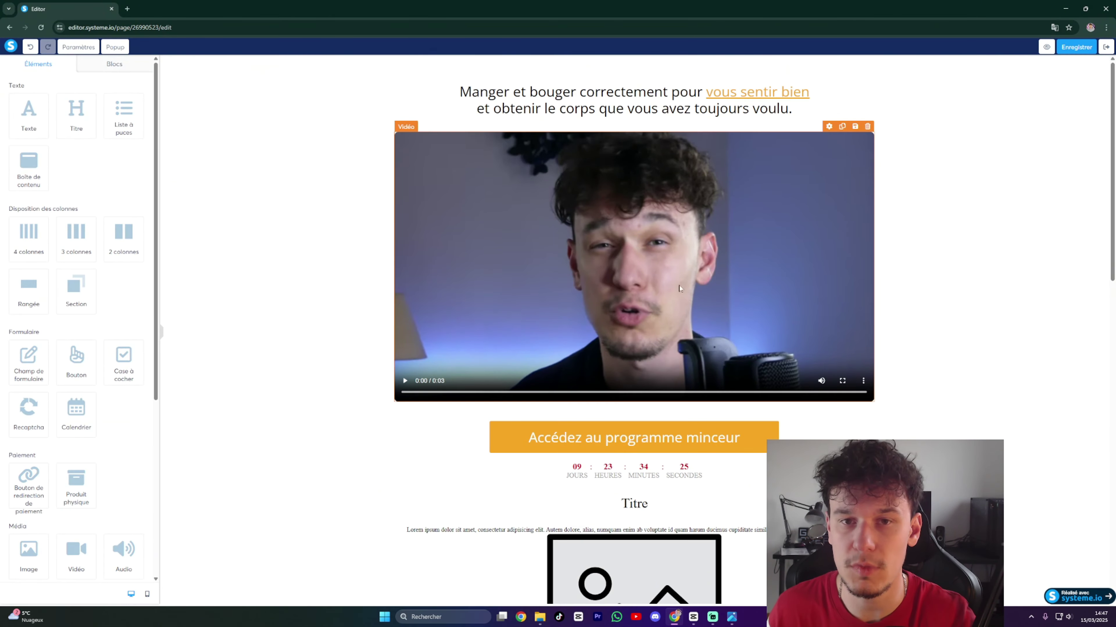
Insert the saved "bouton" block above each of the two blue "Cliquez ici" buttons further down the page.
scroll(628, 269, "down", 10)
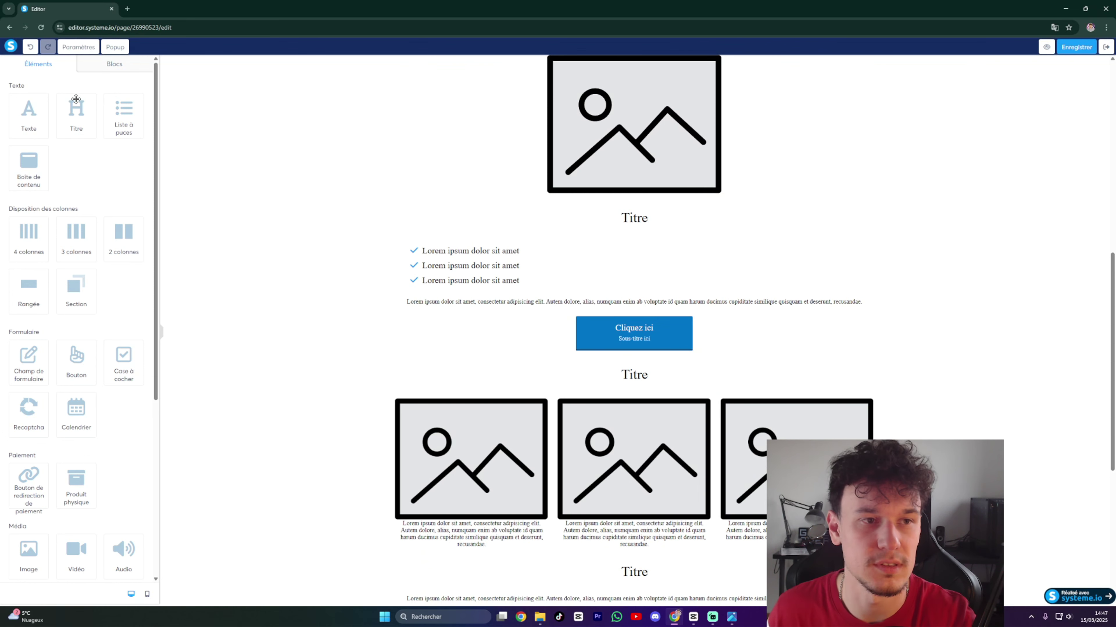
left_click(111, 65)
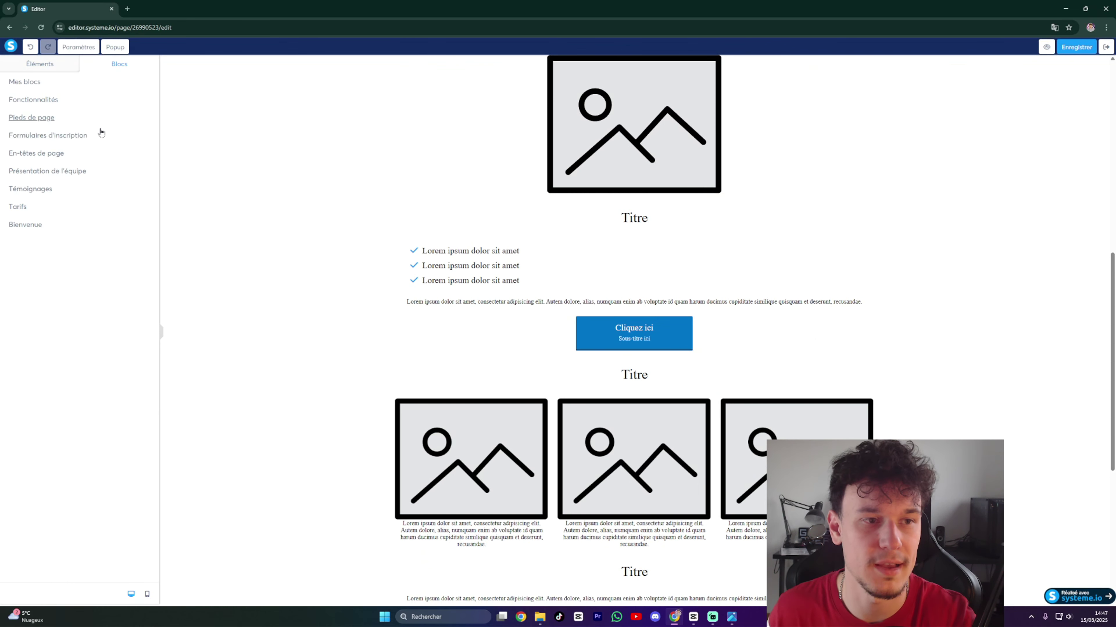
left_click(27, 79)
left_click_drag(62, 132, 579, 319)
scroll(673, 361, "down", 6)
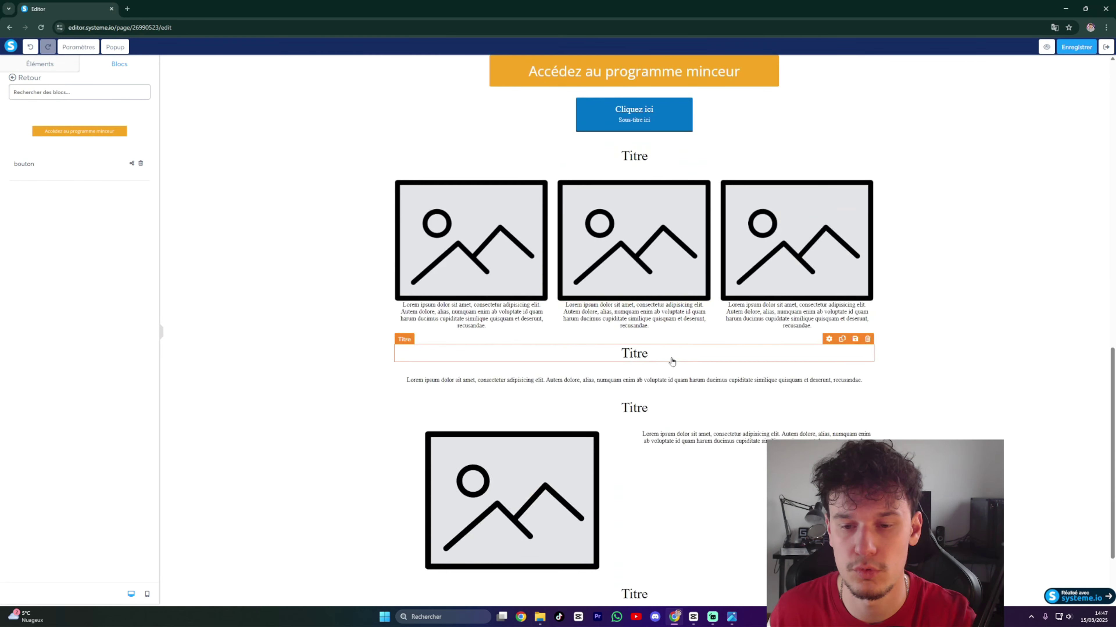
left_click_drag(52, 132, 616, 549)
scroll(728, 530, "down", 1)
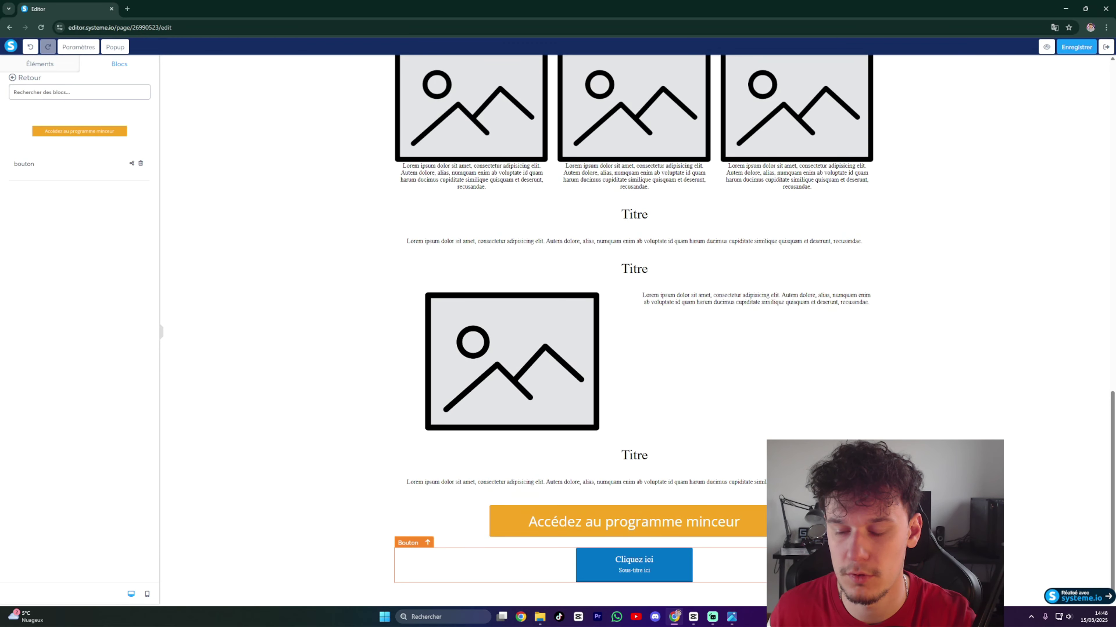
Delete both blue "Cliquez ici" buttons beneath the newly inserted orange ones.
left_click(592, 82)
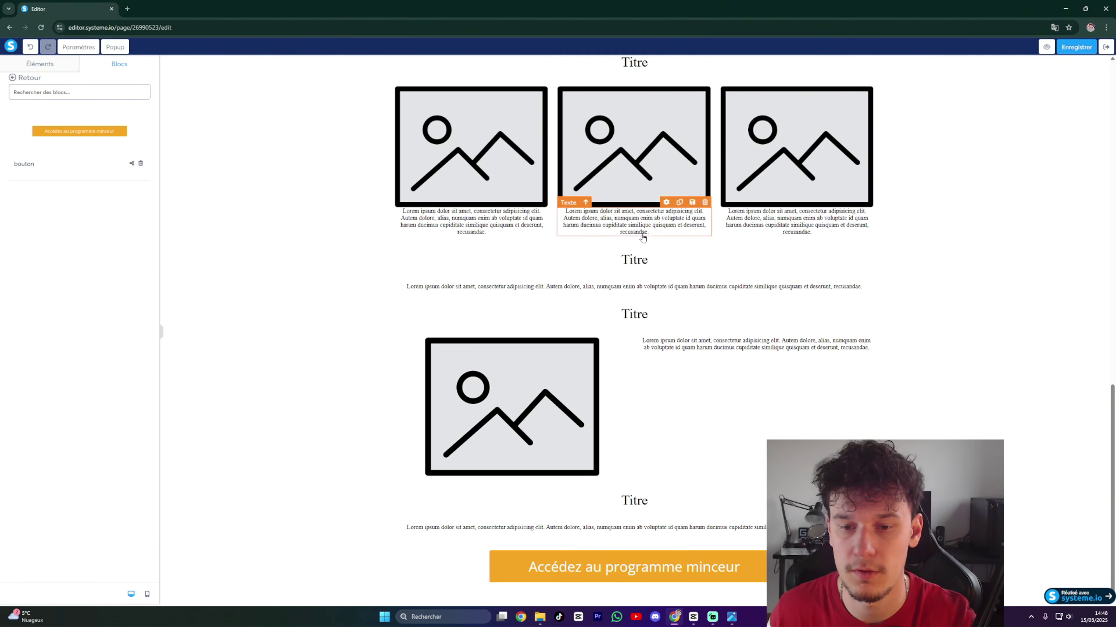
left_click(868, 260)
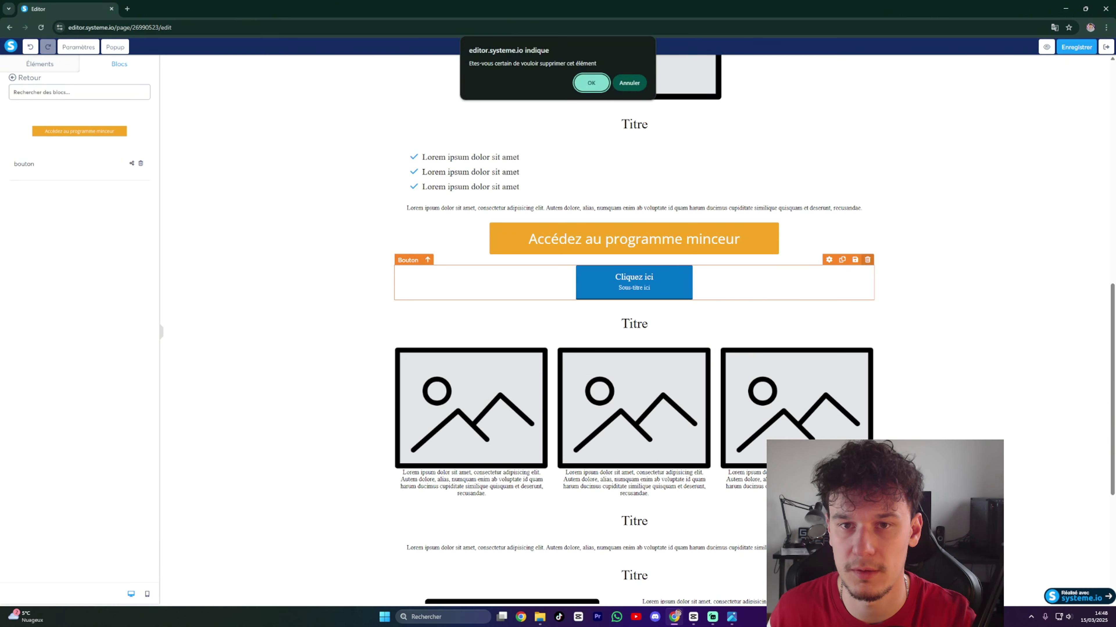
left_click(592, 82)
left_click(895, 276)
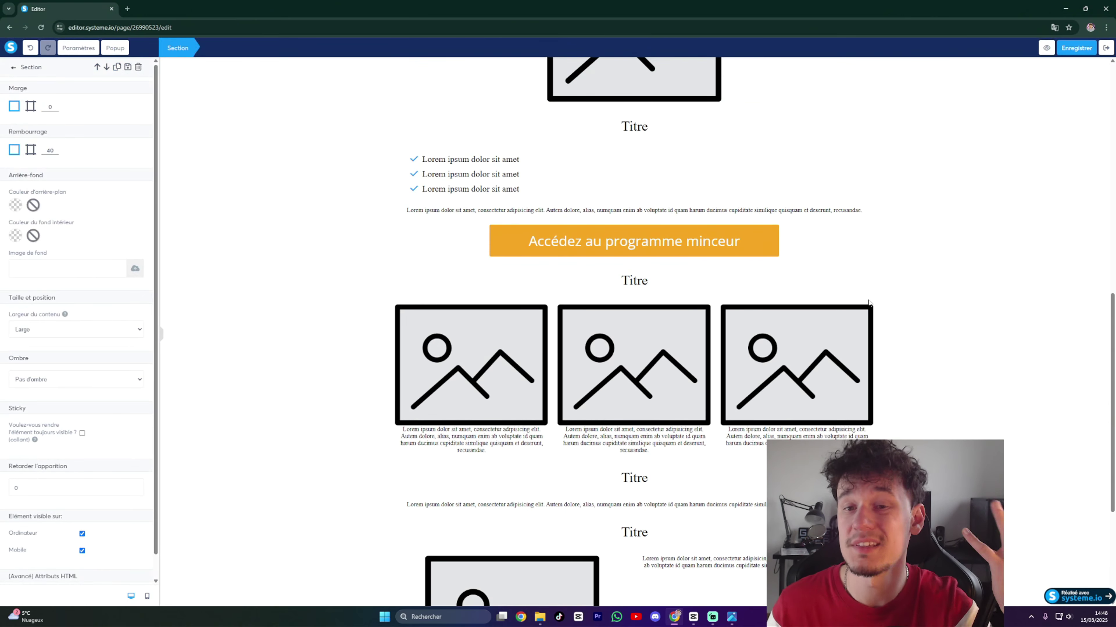
left_click(962, 337)
Open the settings of the countdown under the first orange button and review its type and after-expiry options.
scroll(962, 337, "up", 12)
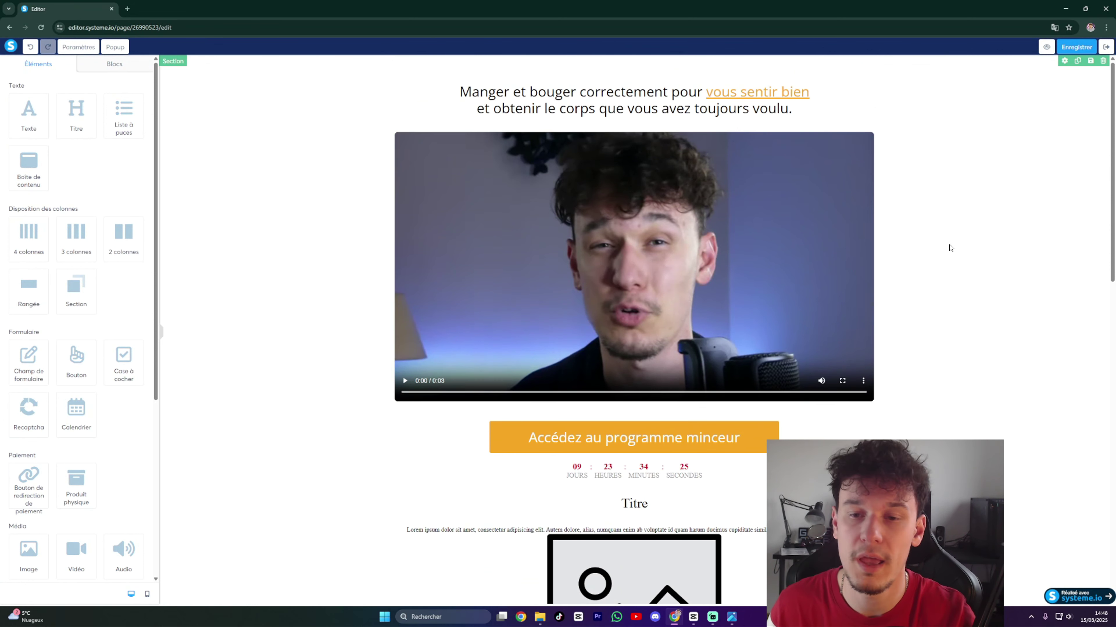
scroll(954, 312, "down", 3)
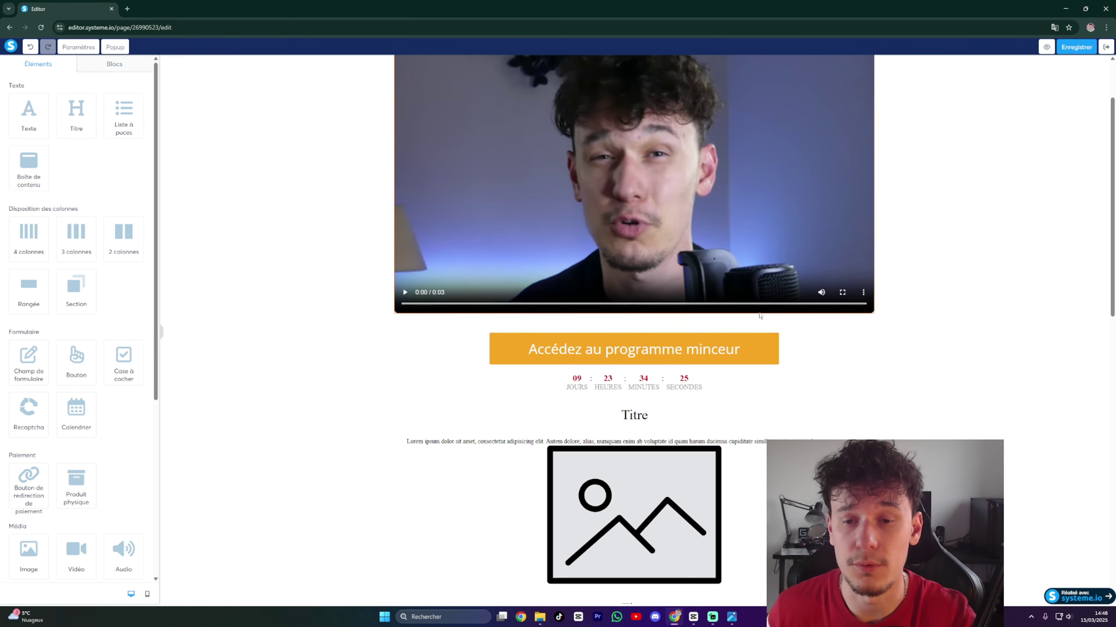
left_click(684, 348)
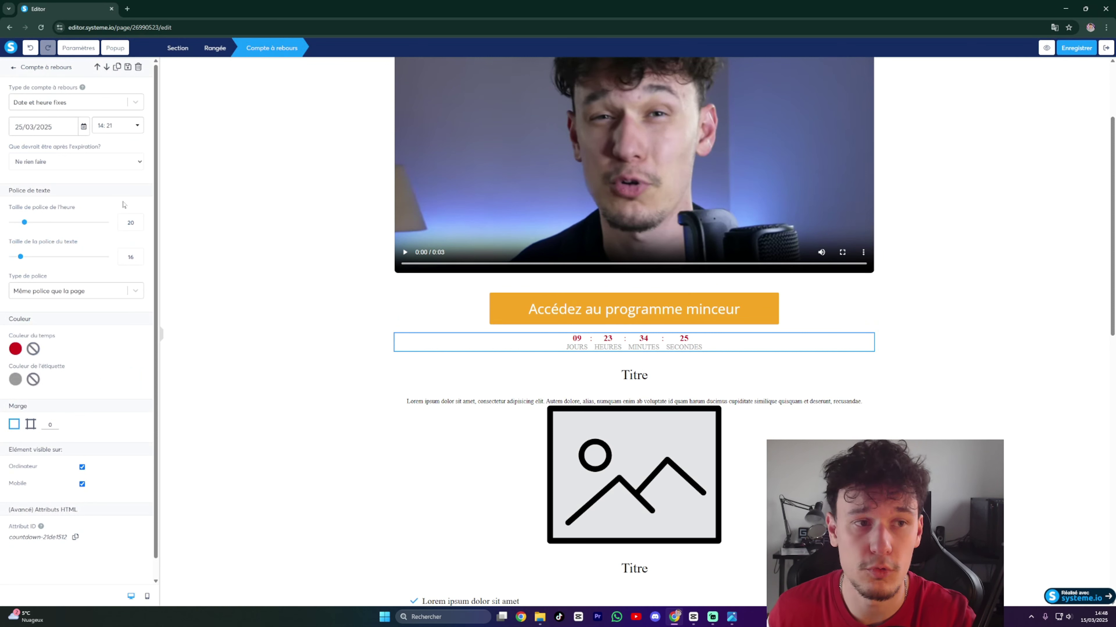
left_click(87, 105)
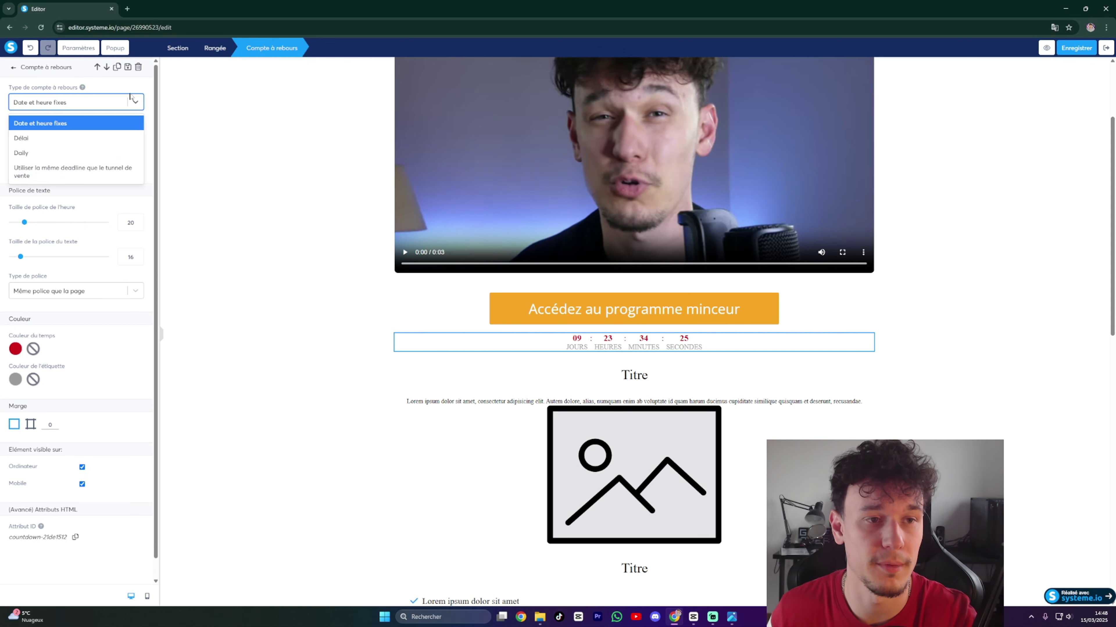
left_click(129, 110)
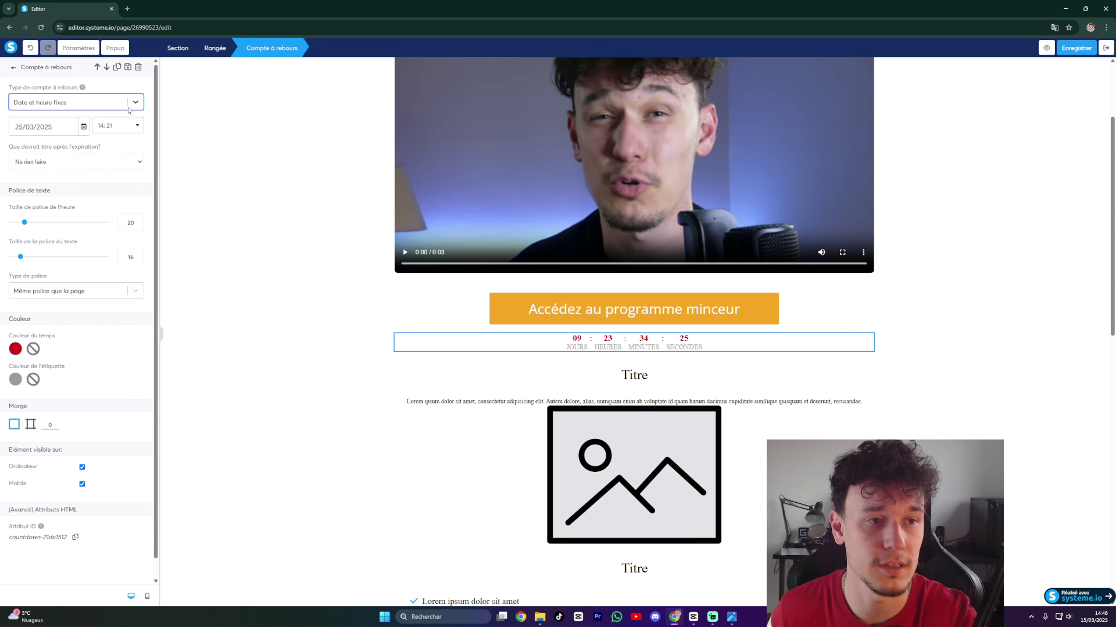
left_click(75, 161)
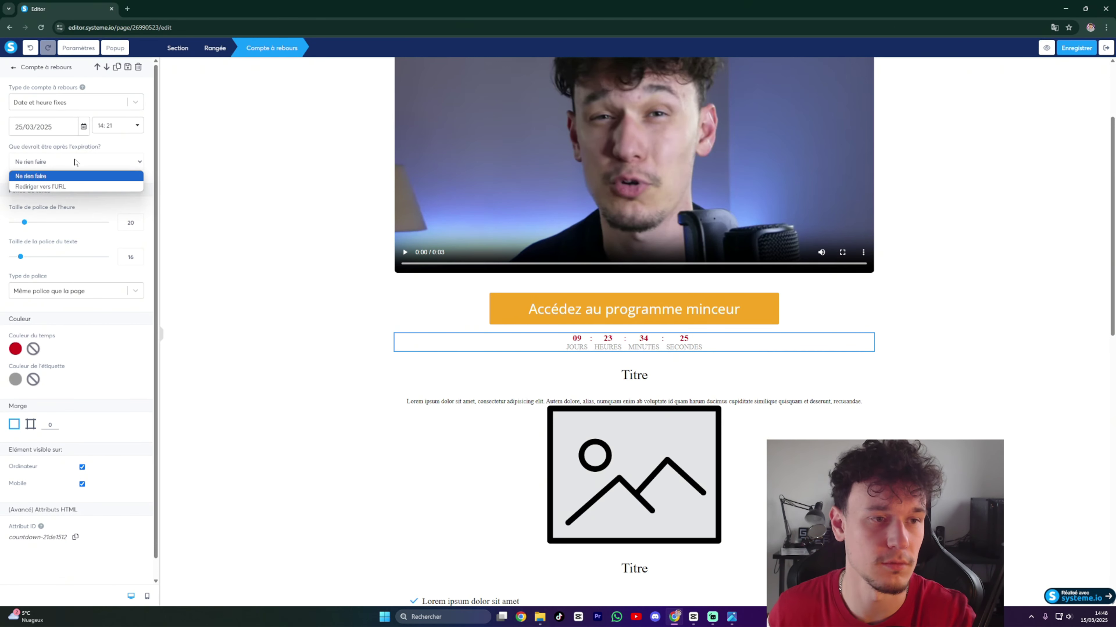
left_click(73, 164)
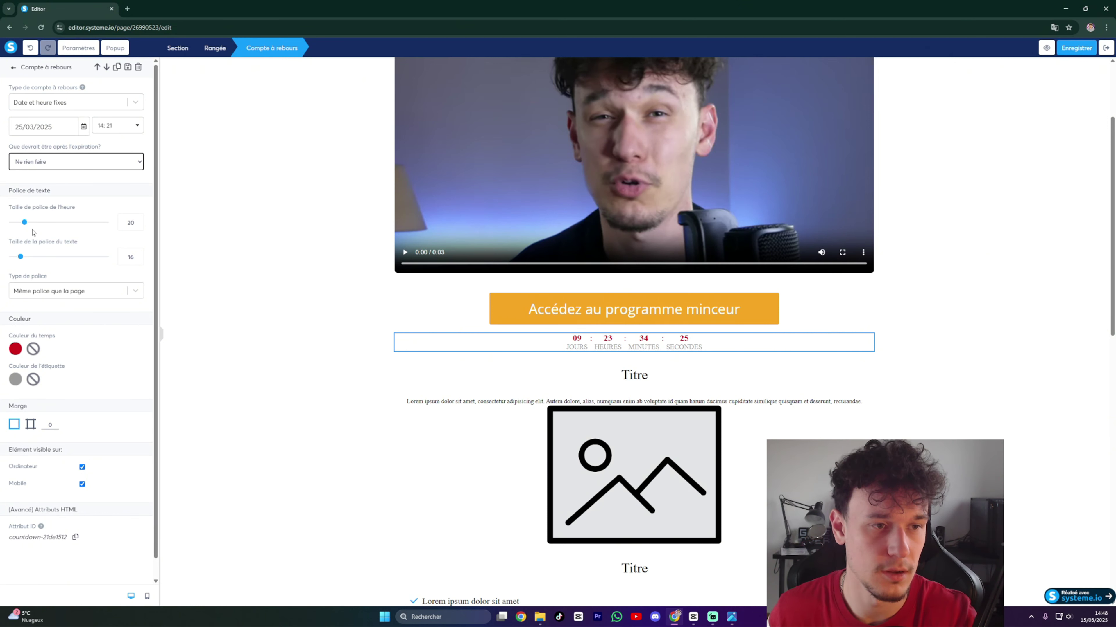
Set the countdown's time size to 38 and text size to 22, with the Google font Open Sans.
left_click_drag(26, 224, 43, 224)
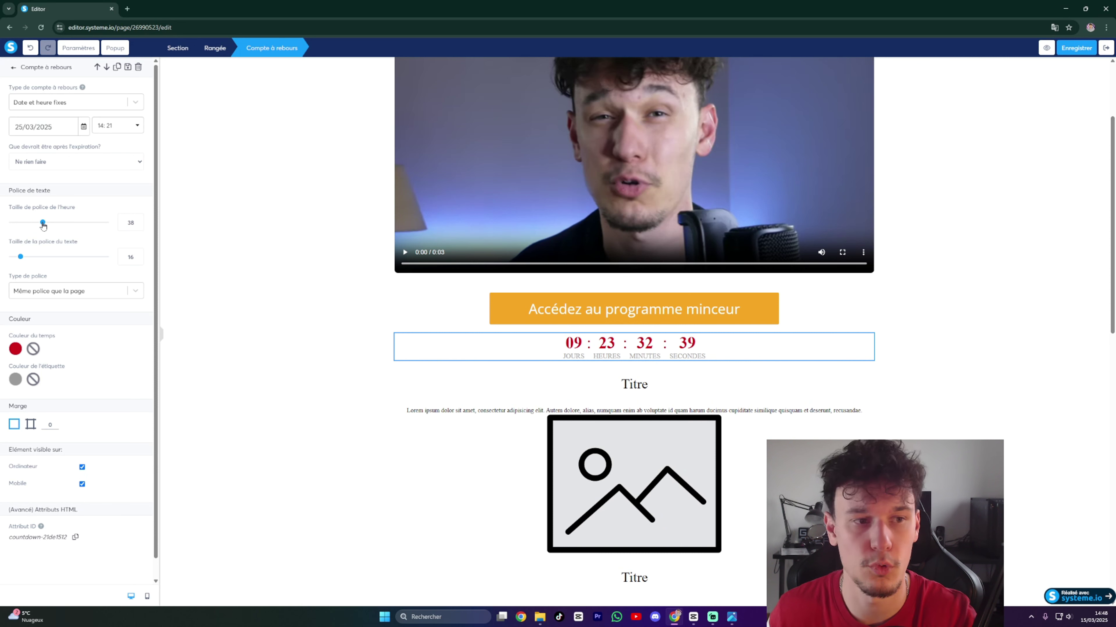
left_click_drag(22, 258, 27, 258)
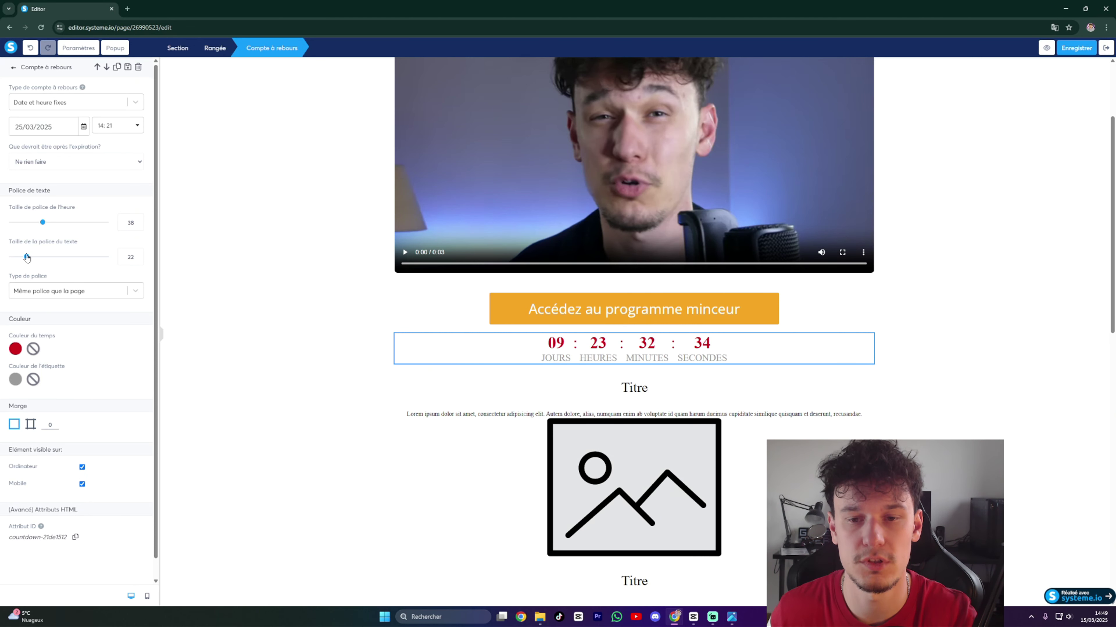
left_click(59, 294)
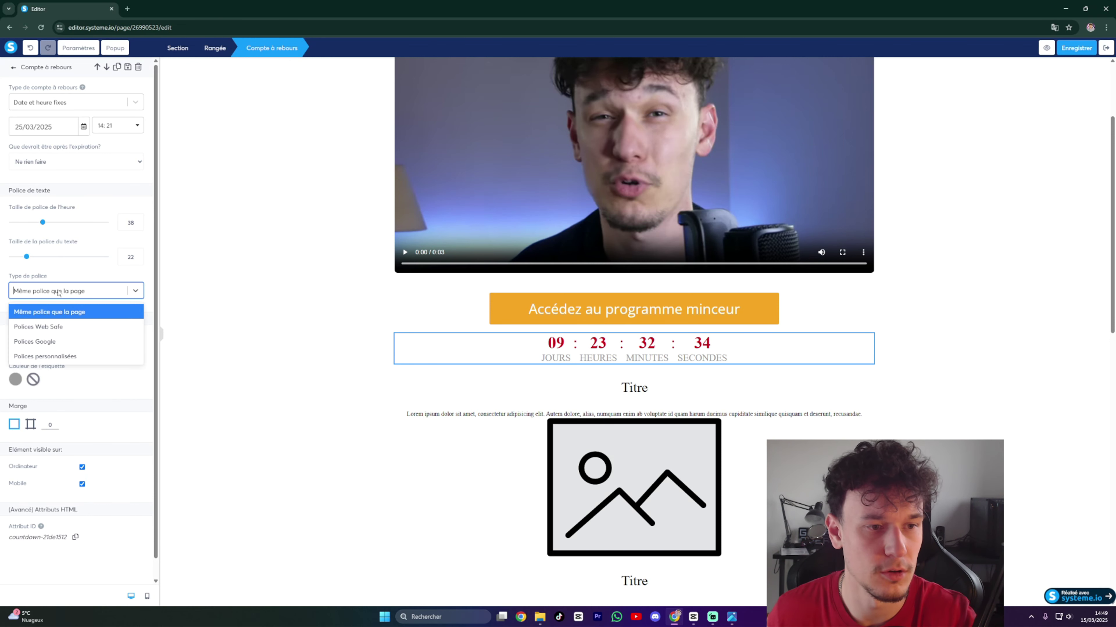
left_click(56, 343)
left_click(46, 321)
left_click(46, 359)
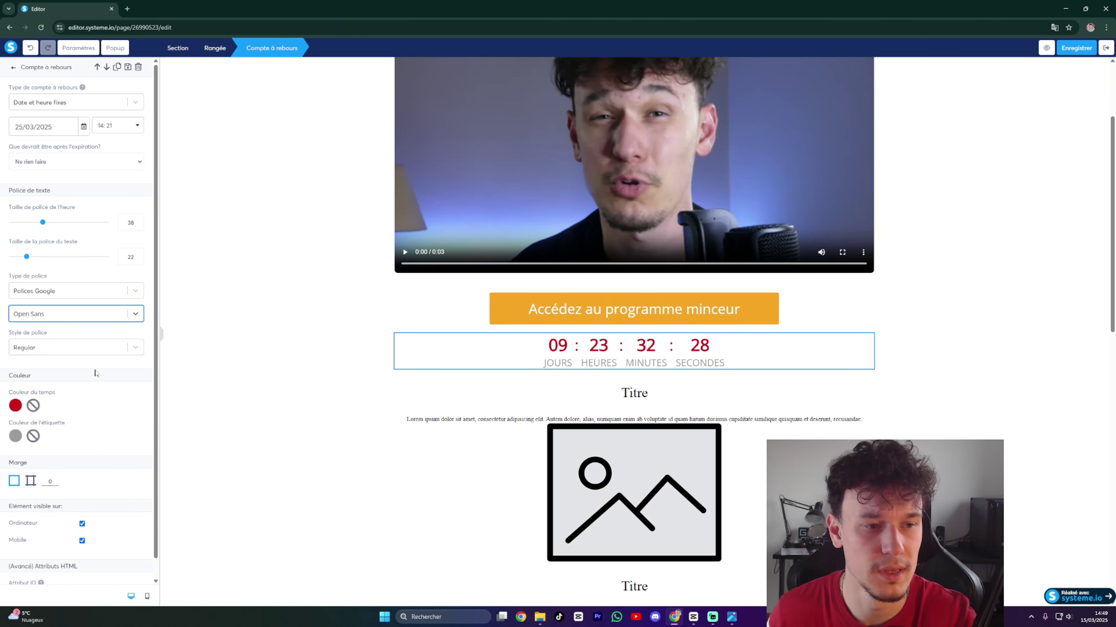
Change the countdown's time colour to the default orange.
scroll(96, 374, "down", 1)
left_click(16, 386)
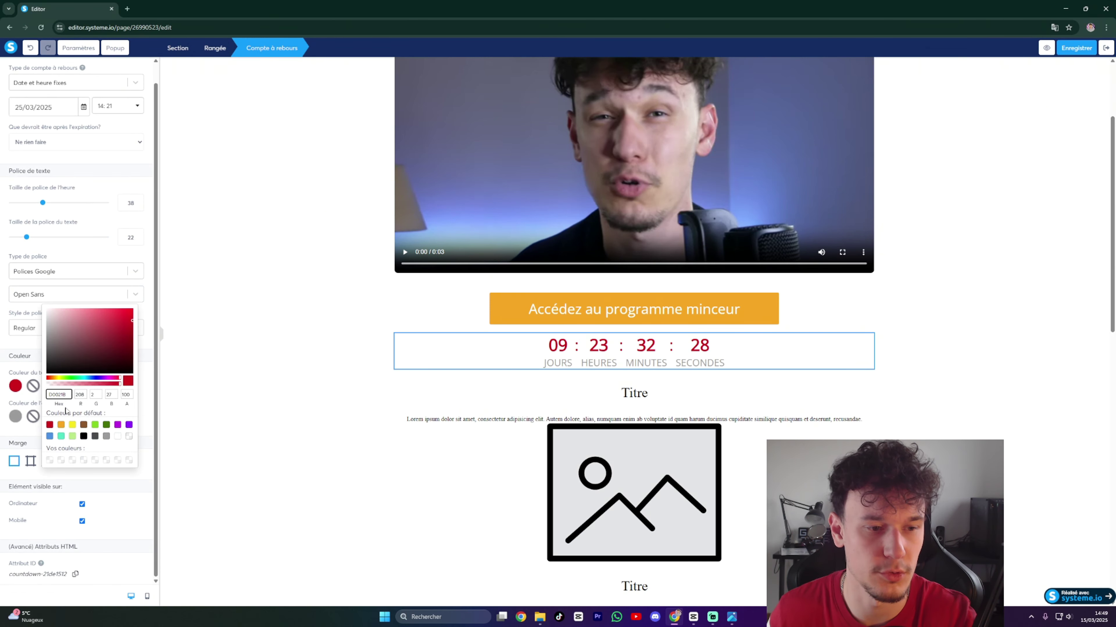
left_click(61, 424)
left_click(282, 369)
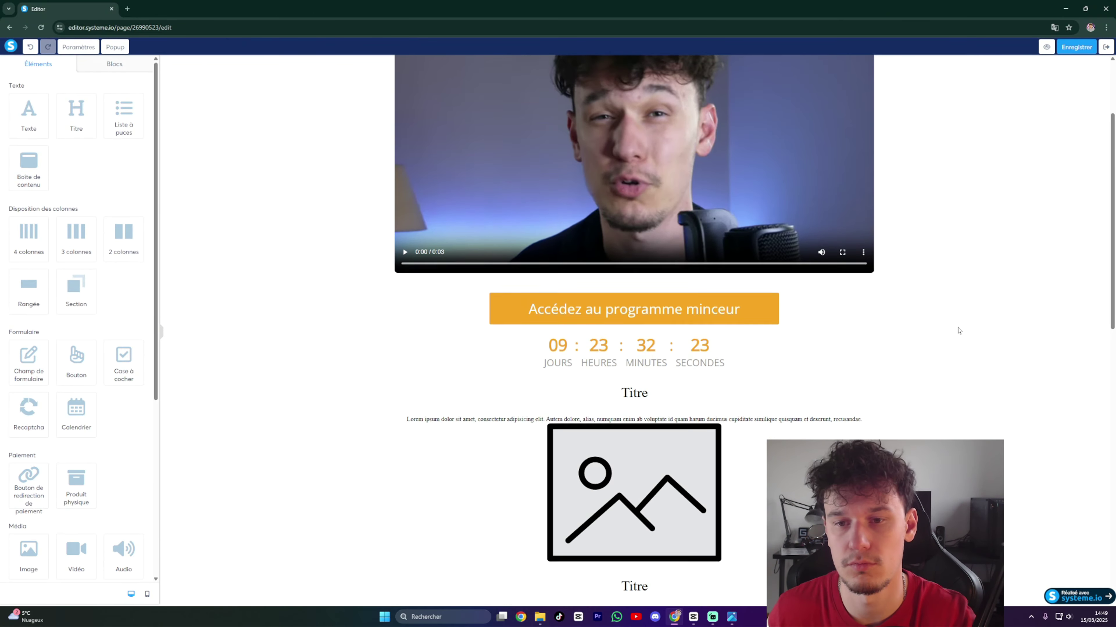
scroll(954, 332, "up", 3)
scroll(781, 363, "down", 4)
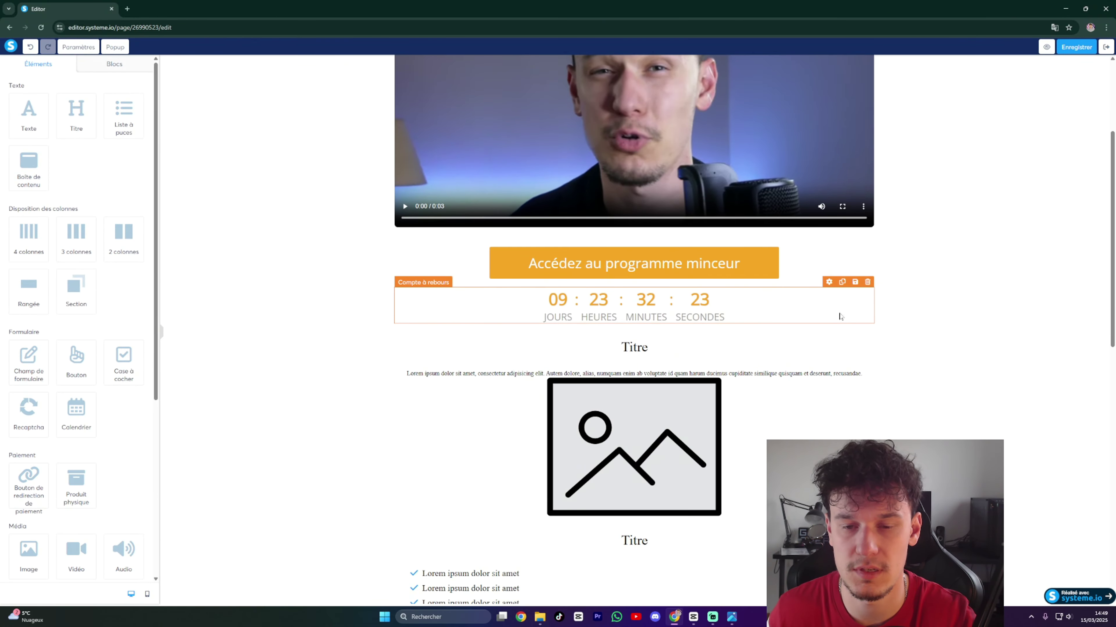
scroll(742, 316, "up", 4)
scroll(742, 316, "down", 4)
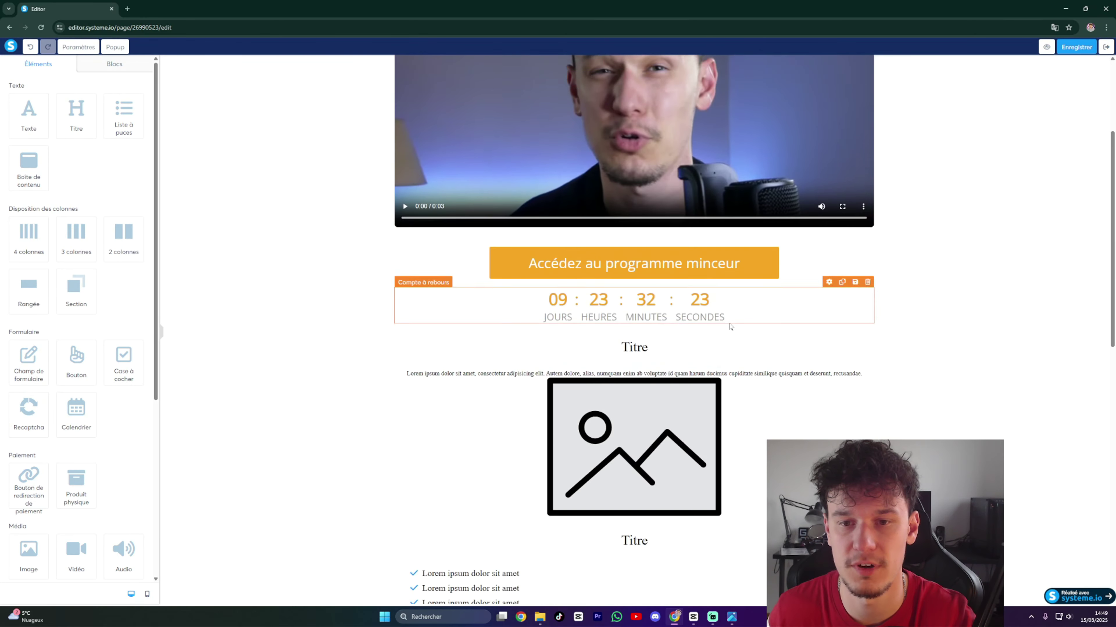
left_click(318, 344)
left_click(419, 309)
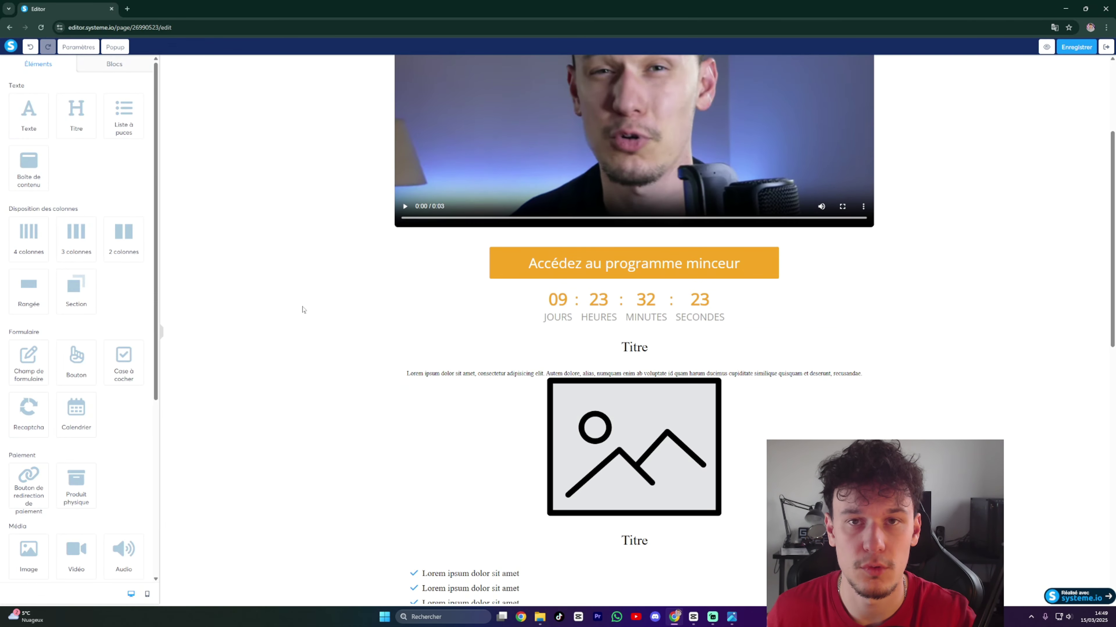
left_click(289, 343)
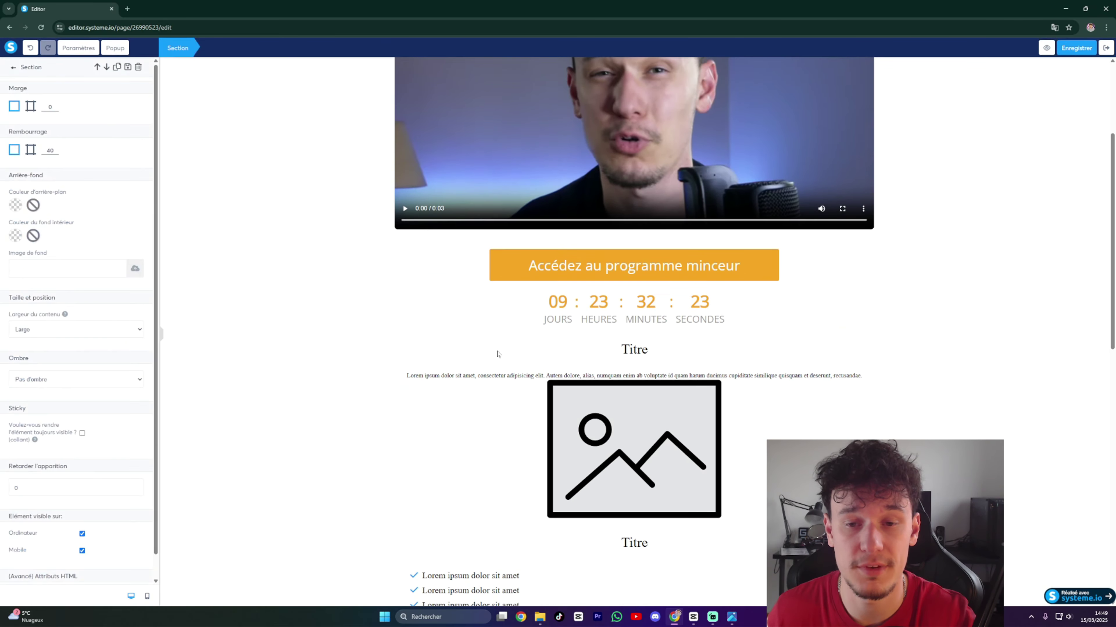
left_click(749, 518)
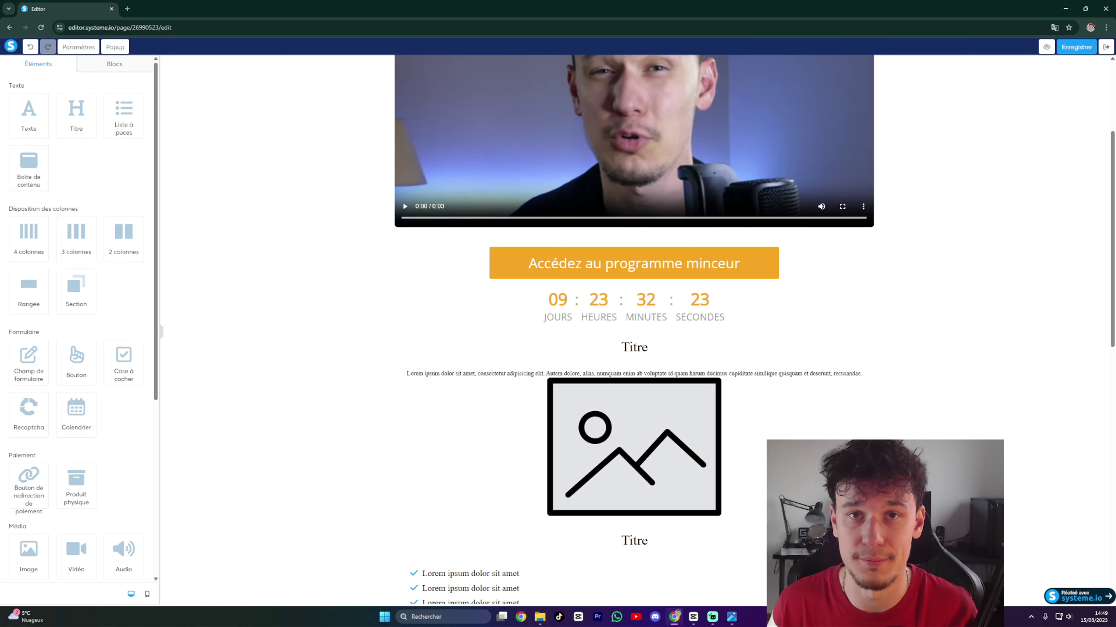
Replace the placeholder title below the countdown with "Vous avez des kilos en trop... Moi aussi j'en ai eu !".
double_click(704, 364)
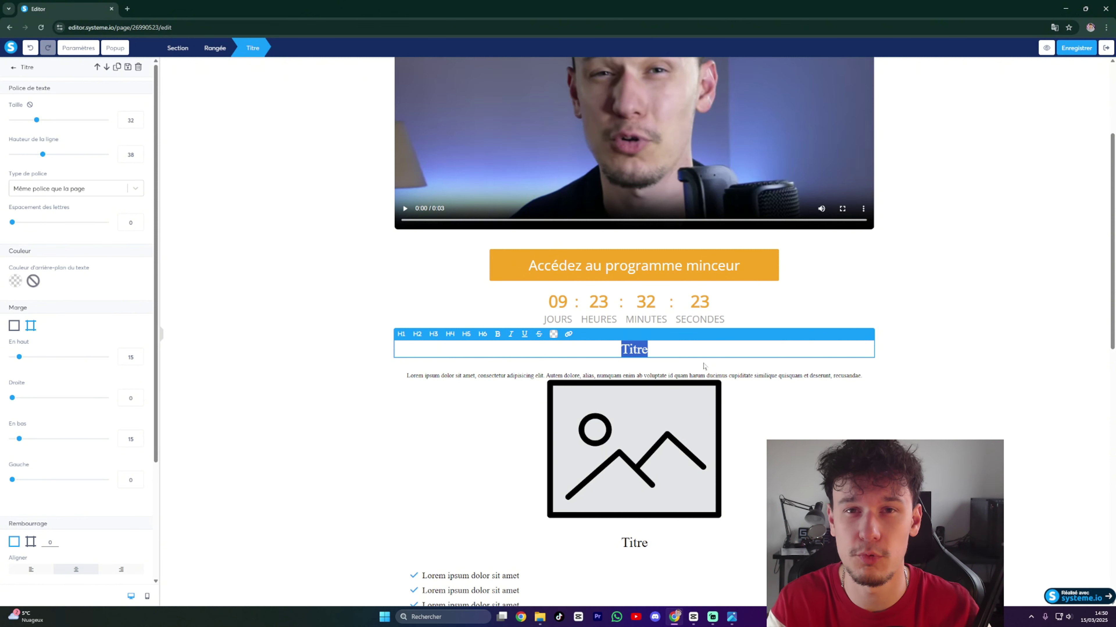
type("Vous avez des kilos en trop... Moi aussi j'en ai eu !")
Replace the Lorem ipsum paragraph under that title with the personal weight story ending in "C'est pour ça que j'ai créé DREAM SHAPE".
left_click(704, 375)
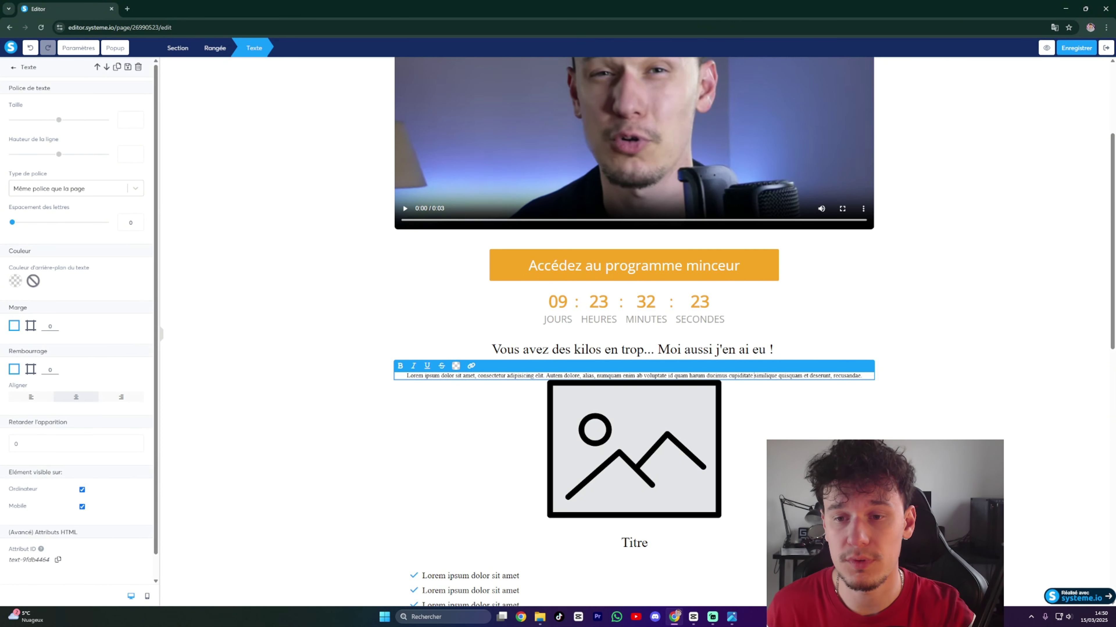
triple_click(754, 376)
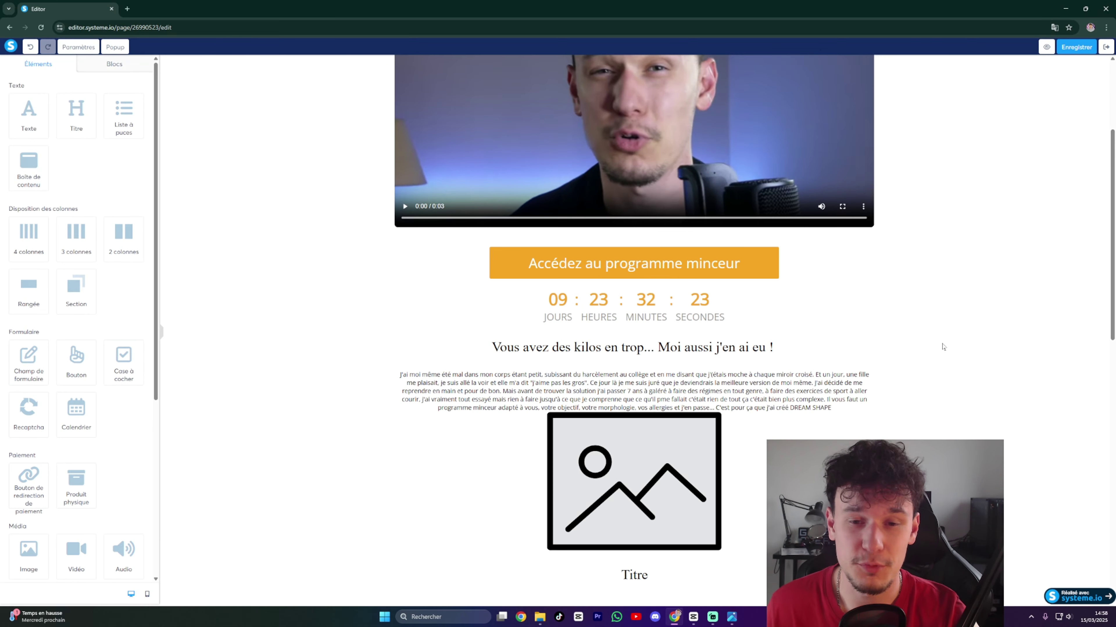
left_click(942, 346)
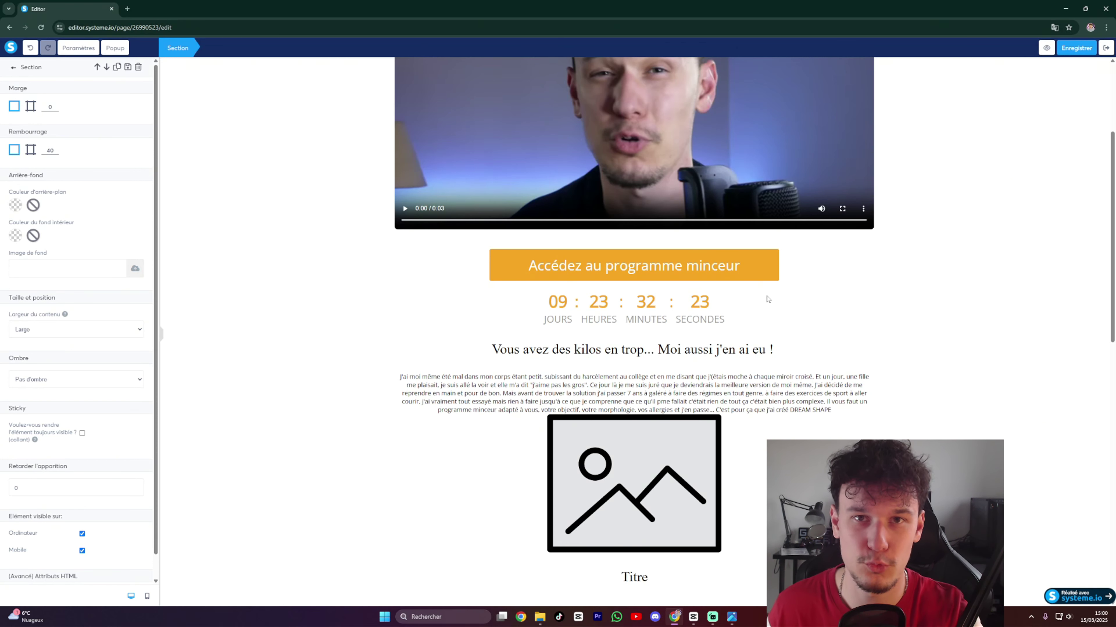
left_click(698, 279)
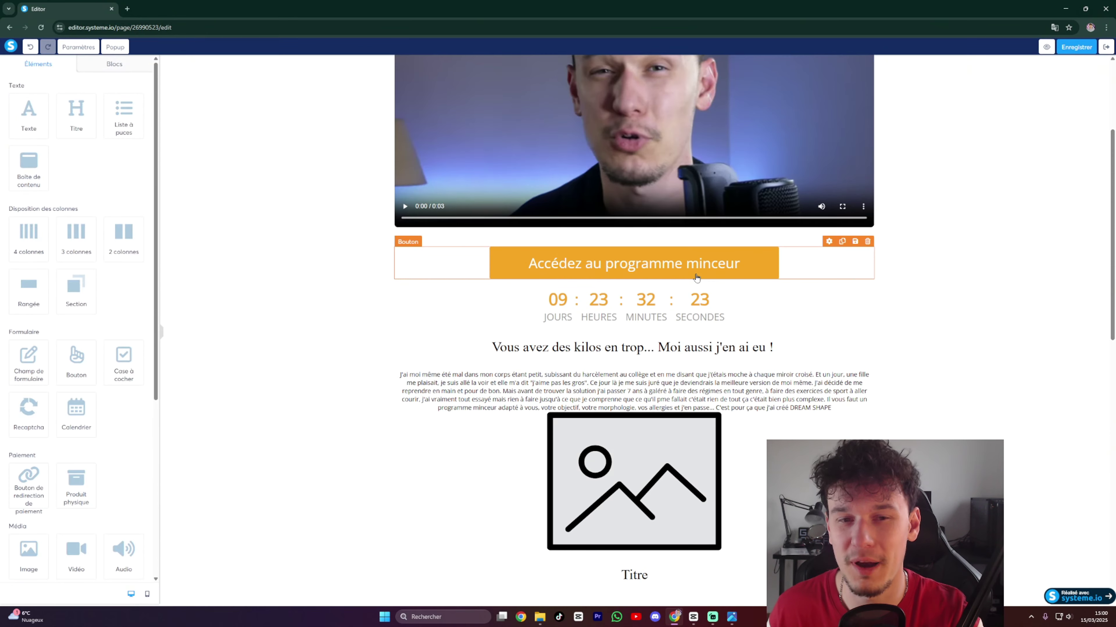
Change the text of the button below the video to "Accédez à DREAM SHAPE".
left_click(687, 273)
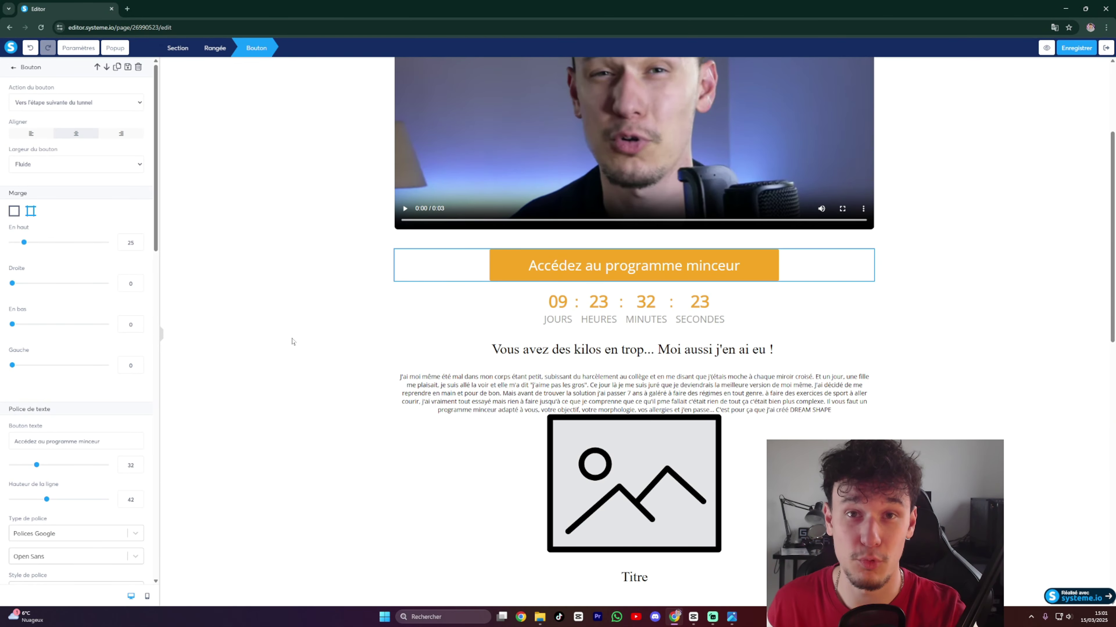
left_click(294, 344)
left_click(561, 268)
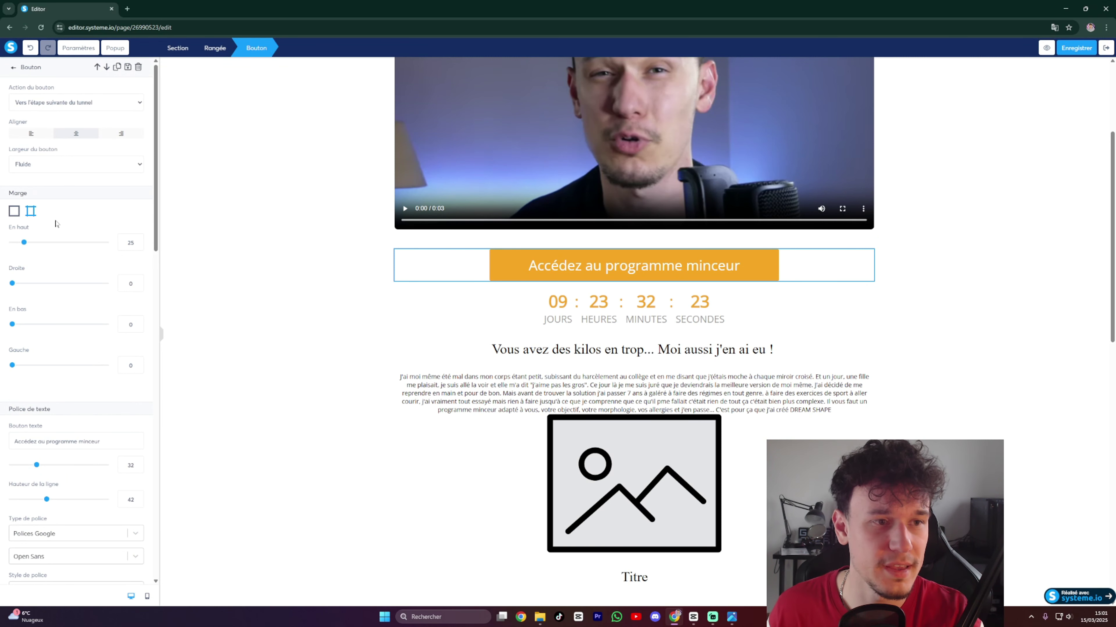
scroll(58, 222, "down", 1)
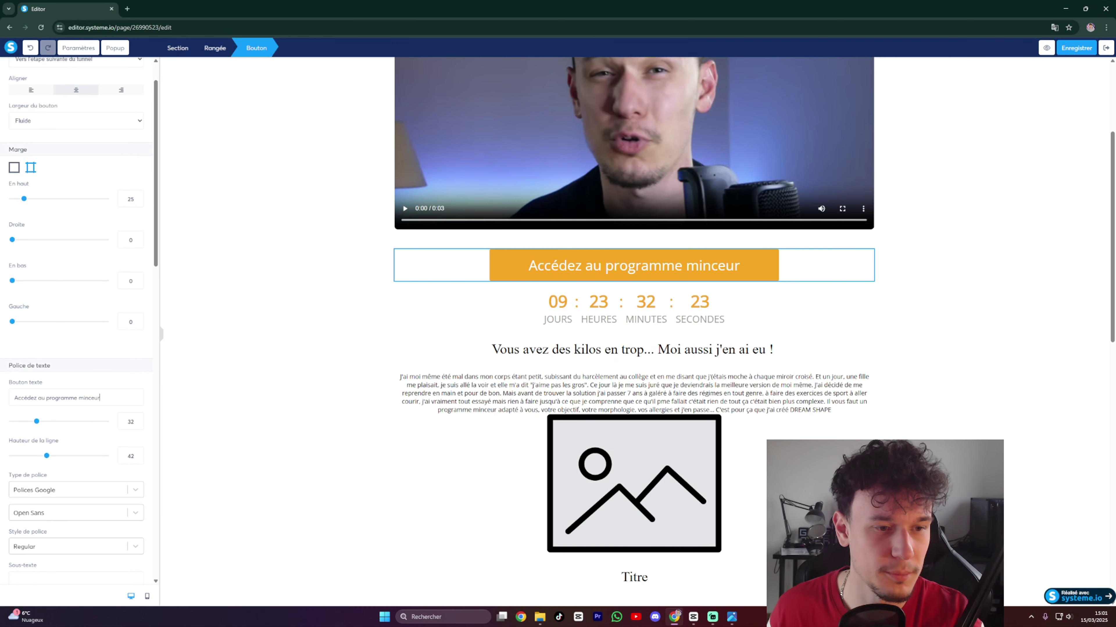
left_click_drag(100, 398, 38, 398)
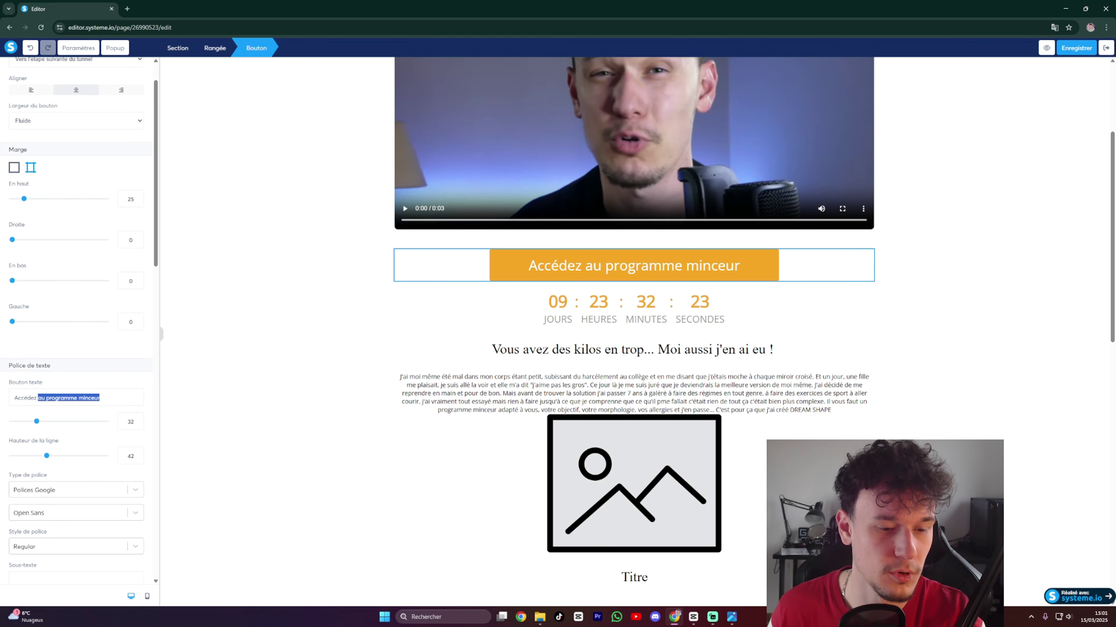
type("à Dre")
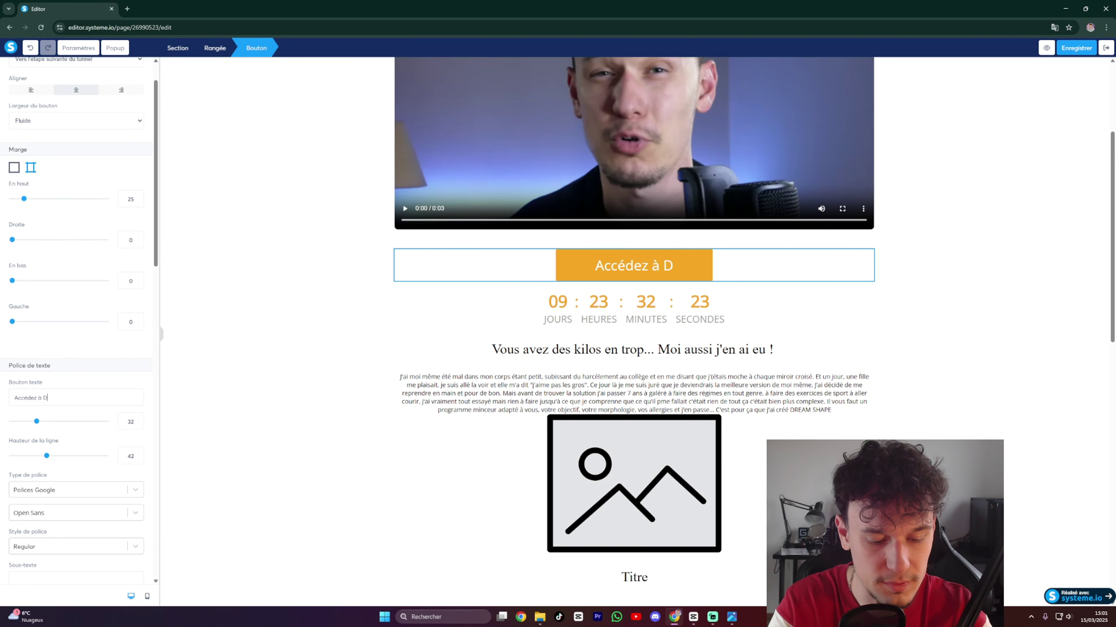
key("BackSpace")
key("BackSpace")
type("REAM SHAPE")
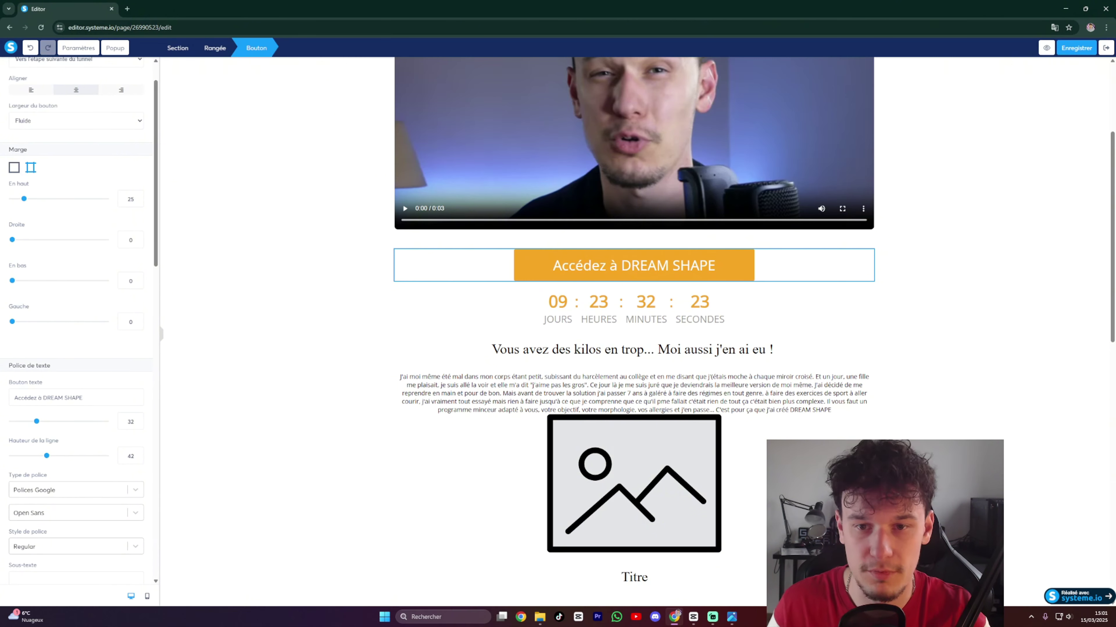
scroll(969, 326, "down", 1)
left_click(968, 325)
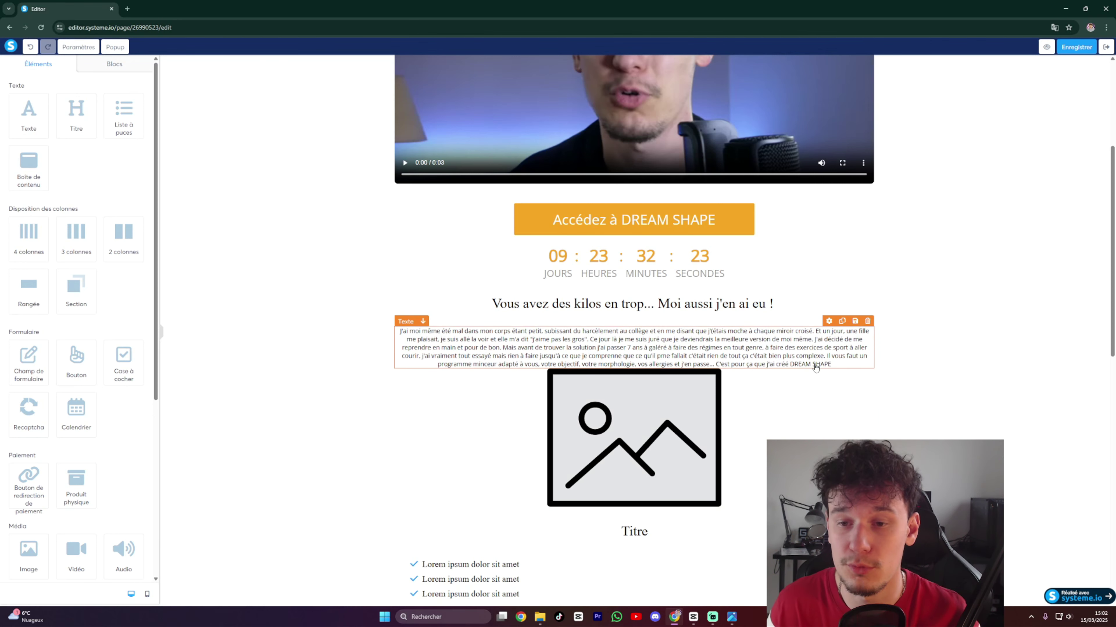
Replace the placeholder title below the single image with "A quoi vous accèderez avec DREAM SHAPE:".
left_click(975, 404)
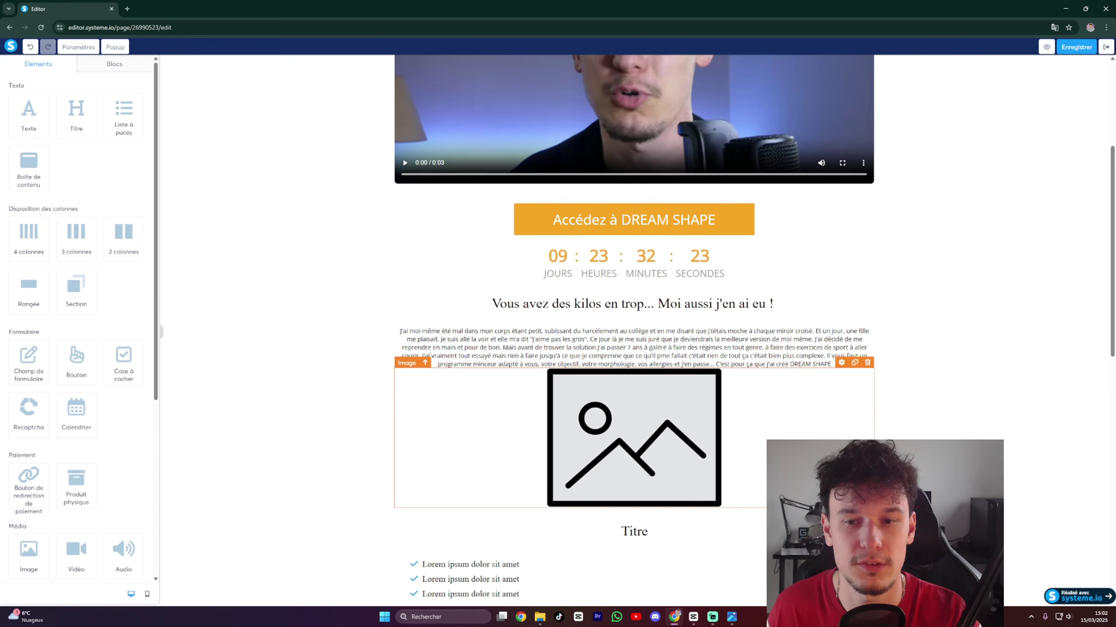
scroll(817, 450, "down", 2)
scroll(657, 462, "down", 2)
scroll(656, 462, "up", 1)
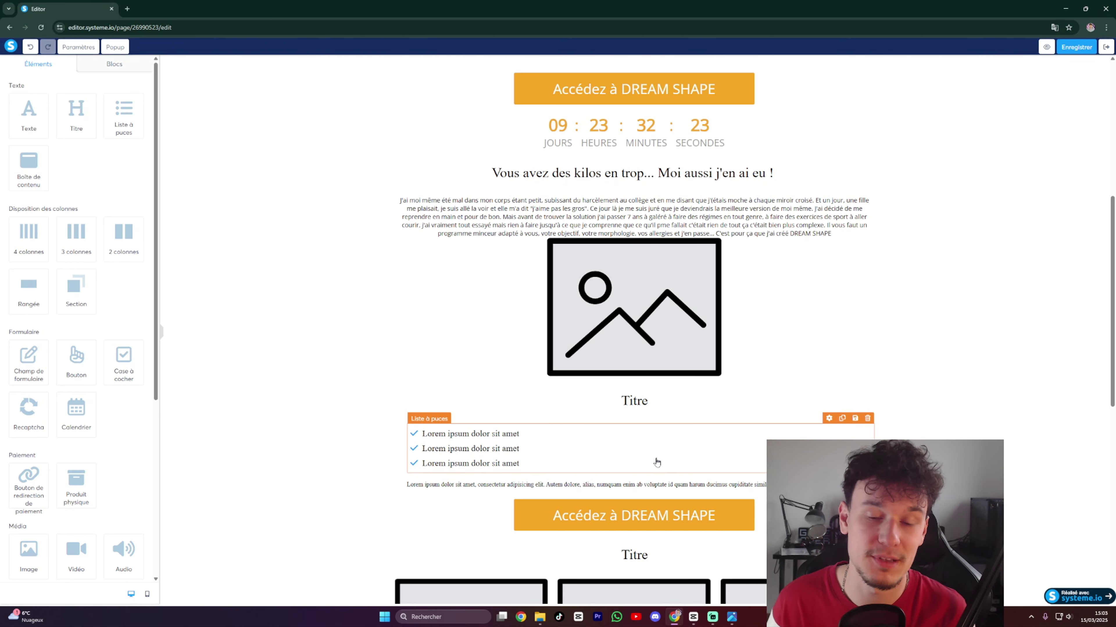
left_click(622, 400)
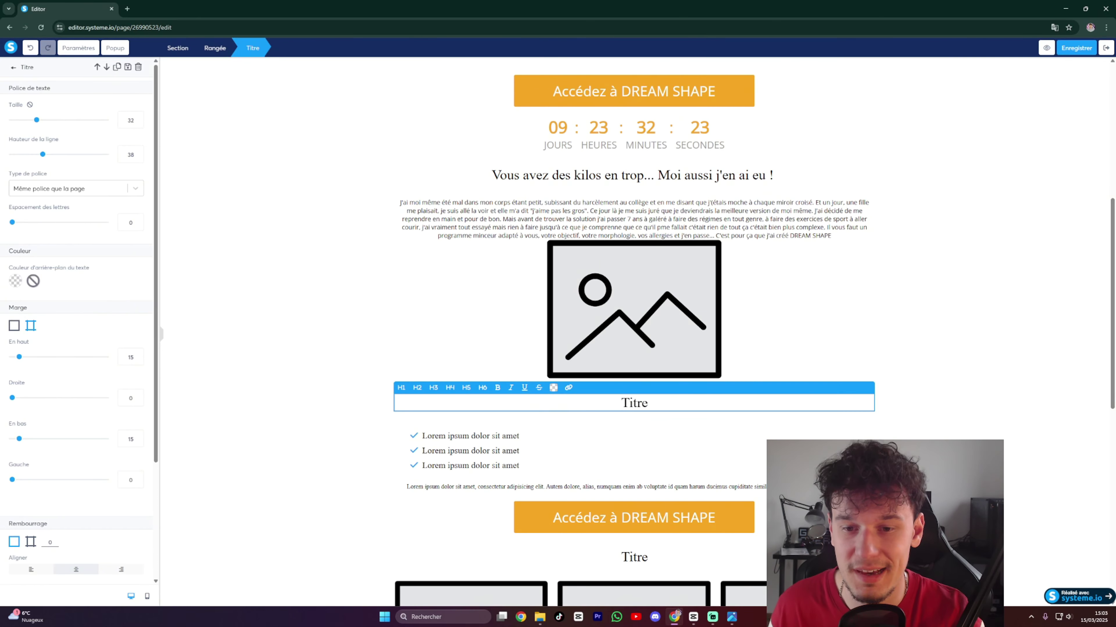
double_click(622, 403)
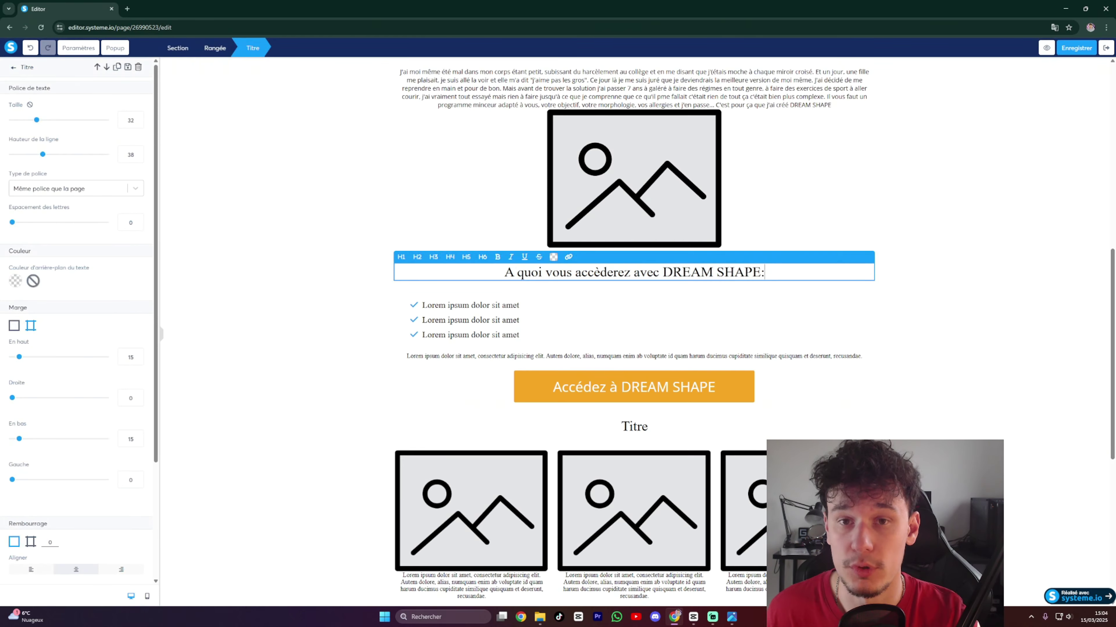
Replace the Lorem ipsum bullets with benefits starting "Application de compteur de calorie", "Vidéo des meilleurs exercices" and "Communautée de personne dans le même bateau".
left_click(634, 316)
left_click(535, 328)
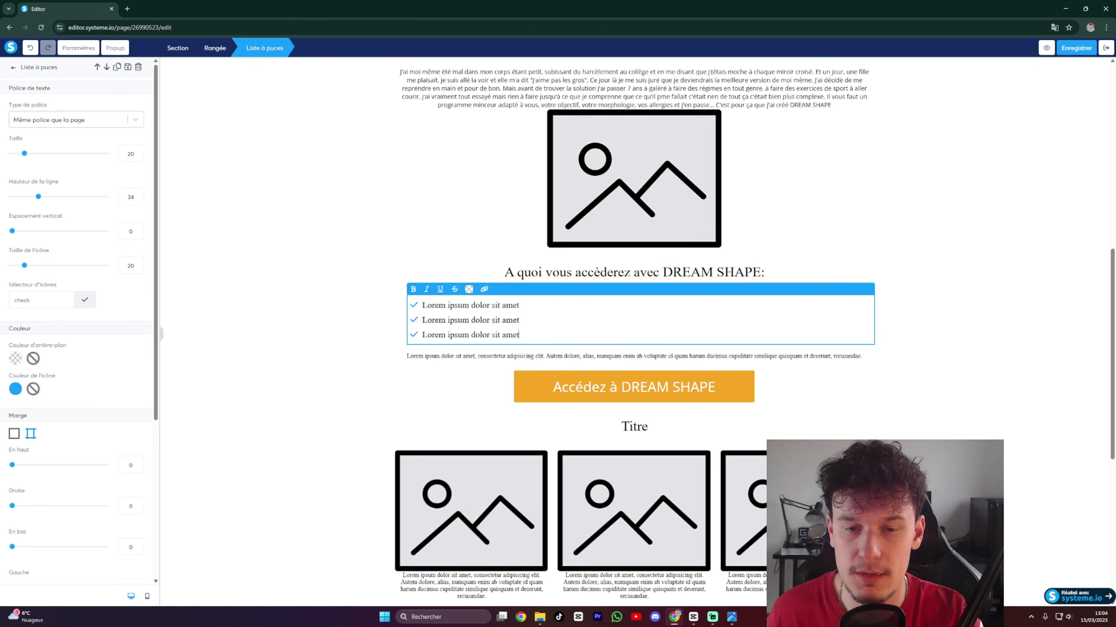
key("ctrl+a")
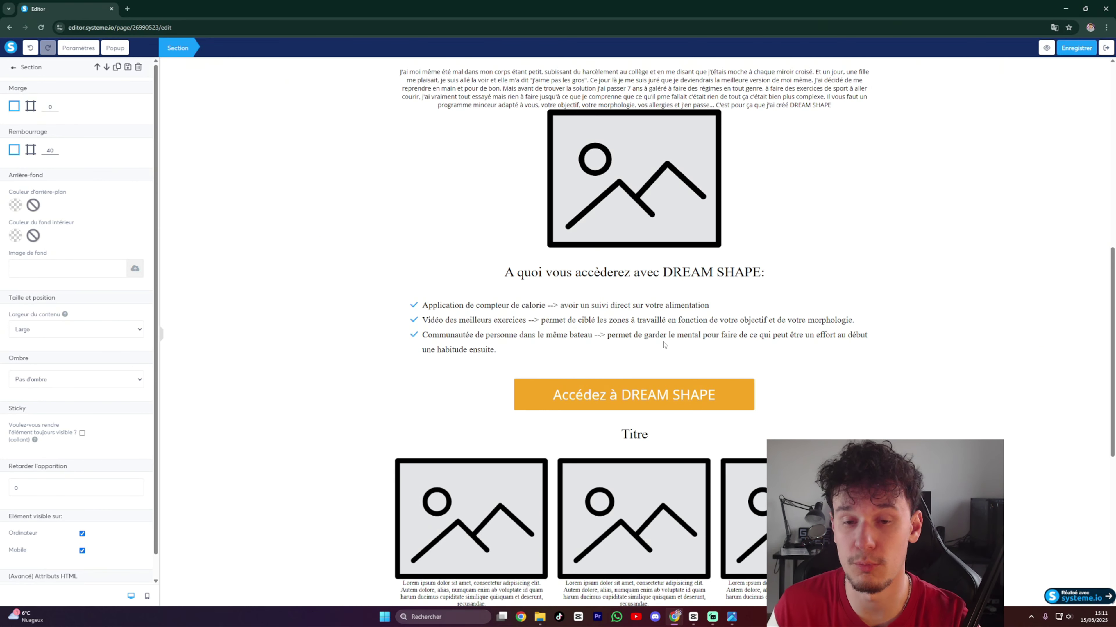
Change the icon colour of the benefits bullet list to the default orange.
left_click(488, 345)
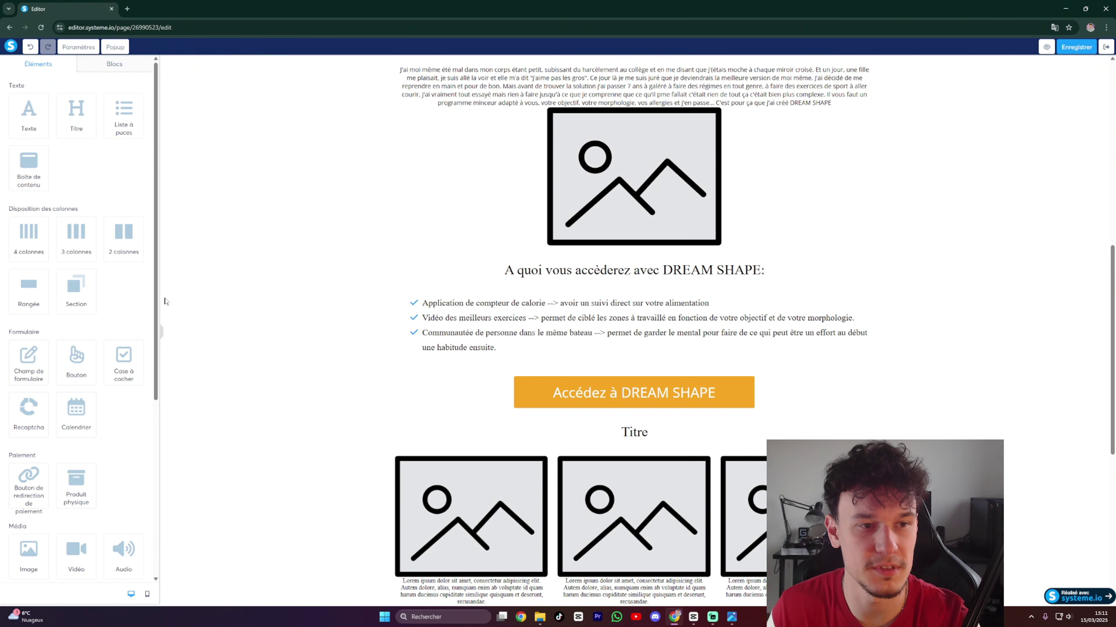
left_click(495, 347)
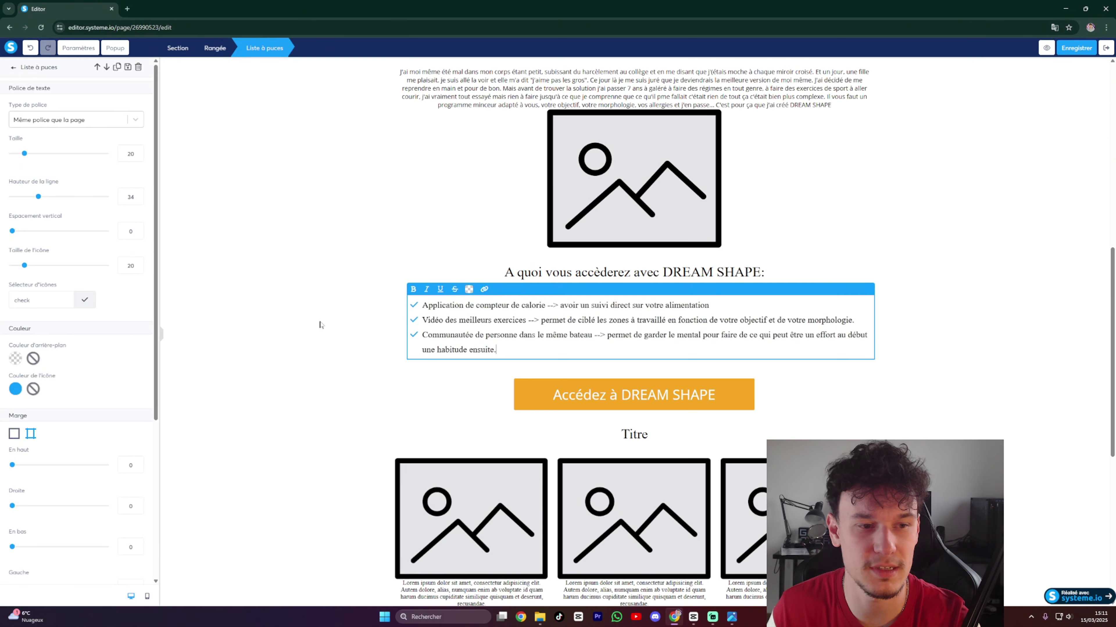
left_click(22, 389)
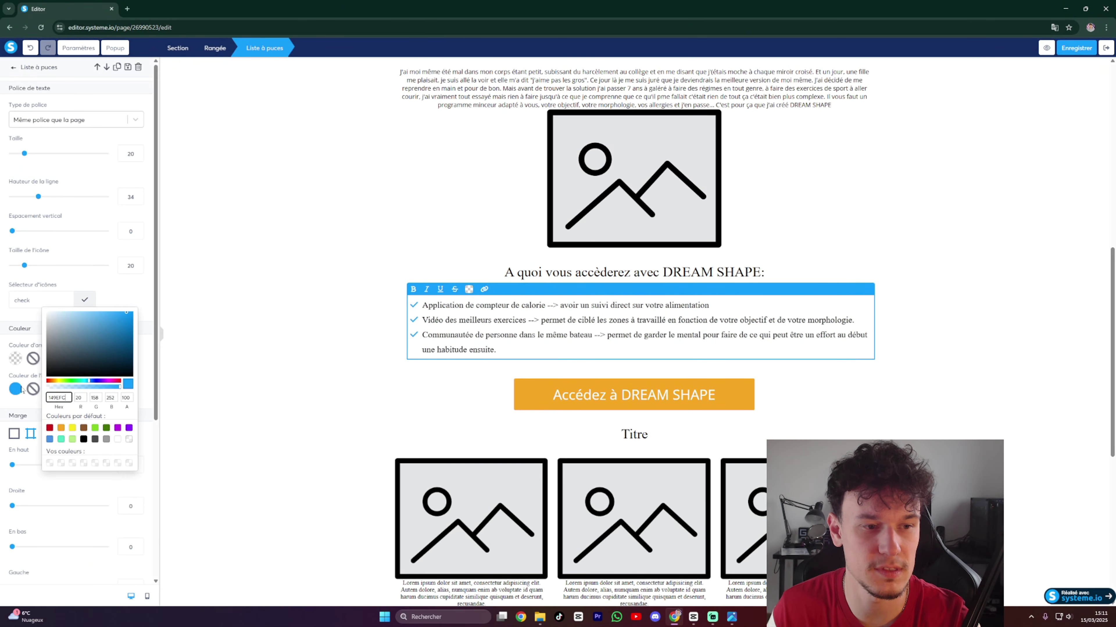
left_click(61, 428)
left_click(281, 381)
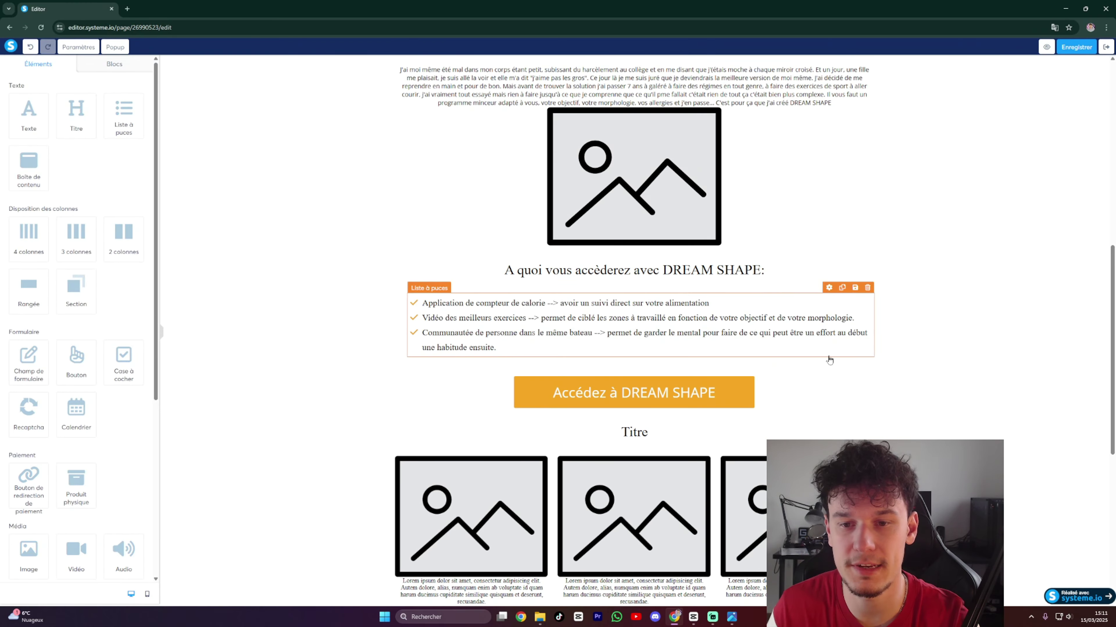
Split the personal weight story paragraph into separate lines, ending with "C'est pour ça que j'ai créé DREAM SHAPE" on its own line.
scroll(934, 308, "up", 10)
scroll(933, 312, "down", 4)
scroll(918, 311, "down", 4)
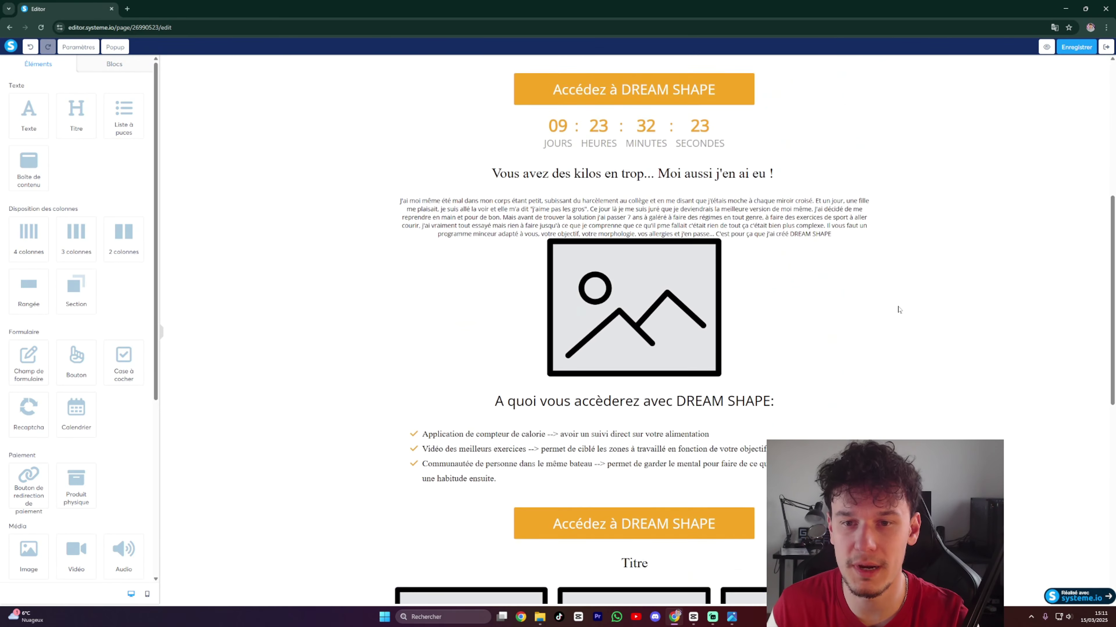
scroll(899, 309, "up", 1)
triple_click(822, 280)
left_click(930, 300)
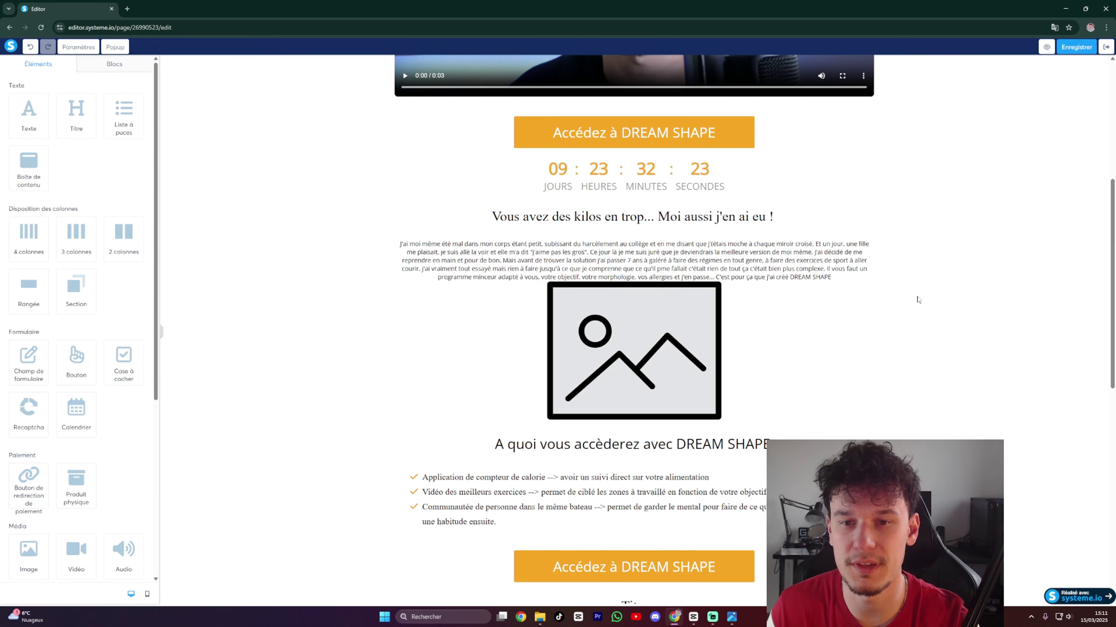
triple_click(837, 280)
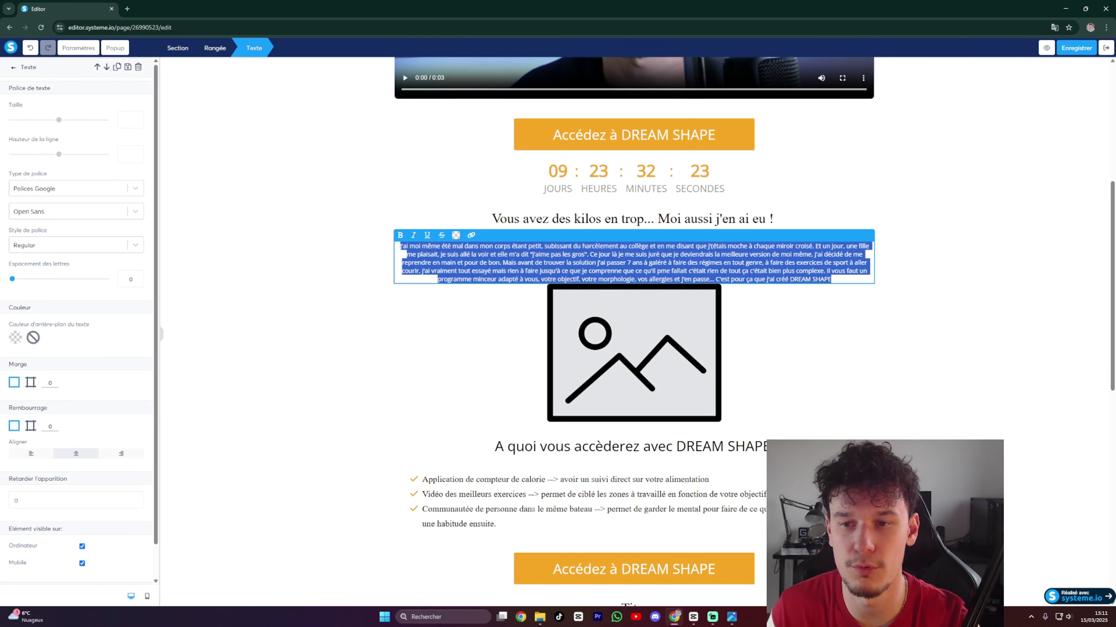
type("J'ai moi même été mal dans mon corps étant petit, subissant du harcèlement au collège et en me disant que j'étais moche à chaque miroir croisé. Et un jour, une fille me plaisait, je suis allé la voir et elle m'a dit \"j'aime pas les gros\". Ce jour là je me suis juré que je deviendrais la meilleure version de moi même. J'ai décidé de me reprendre en main et pour de bon. Mais avant de trouver la solution j'ai passer 7 ans à galéré à faire des régimes en tout genre, à faire des exercices de sport à aller courir, j'ai vraiment tout essayé mais rien à faire jusqu'à ce que je comprenne que ce qu'il me fallait c'était rien de tout ça c'était bien plus complexe. Il vous faut un programme minceur adapté à vous, votre objectif, votre morphologie, vos allergies et j'en passe... C'est pour ça que j'ai créé DREAM SHAPE")
left_click(922, 287)
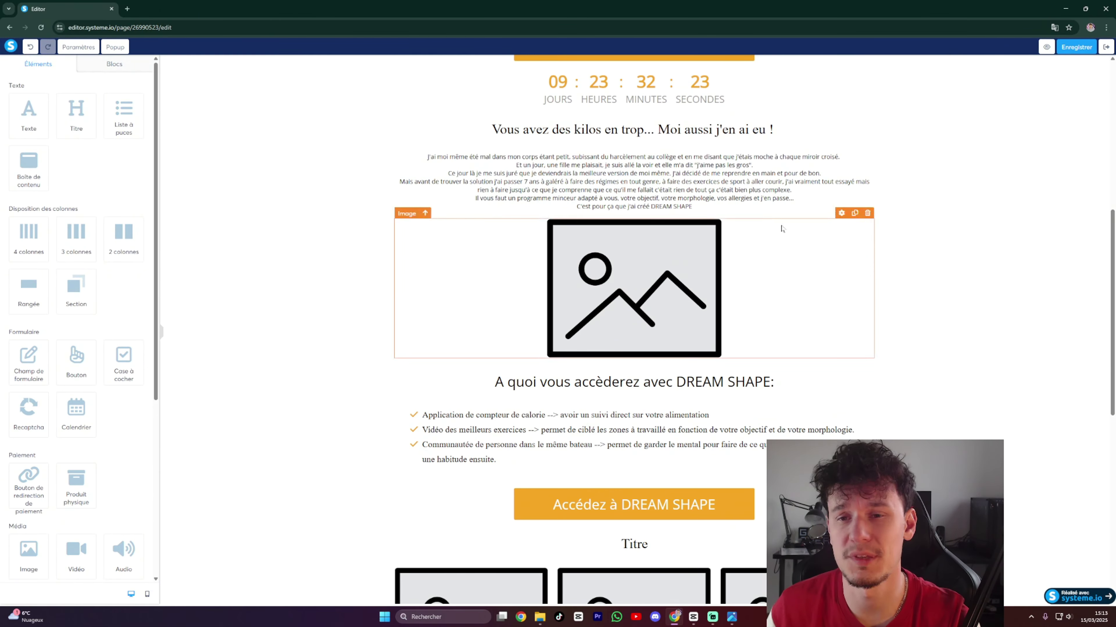
Replace the placeholder title above the three-image row with "Témoignages:".
scroll(781, 273, "down", 5)
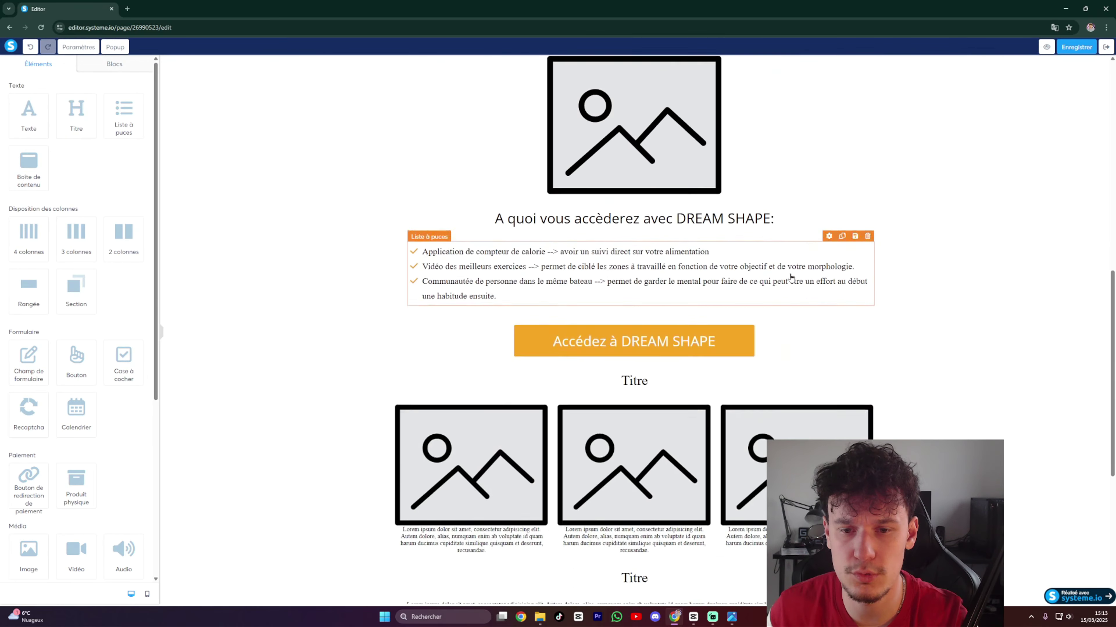
left_click(942, 291)
scroll(949, 320, "up", 4)
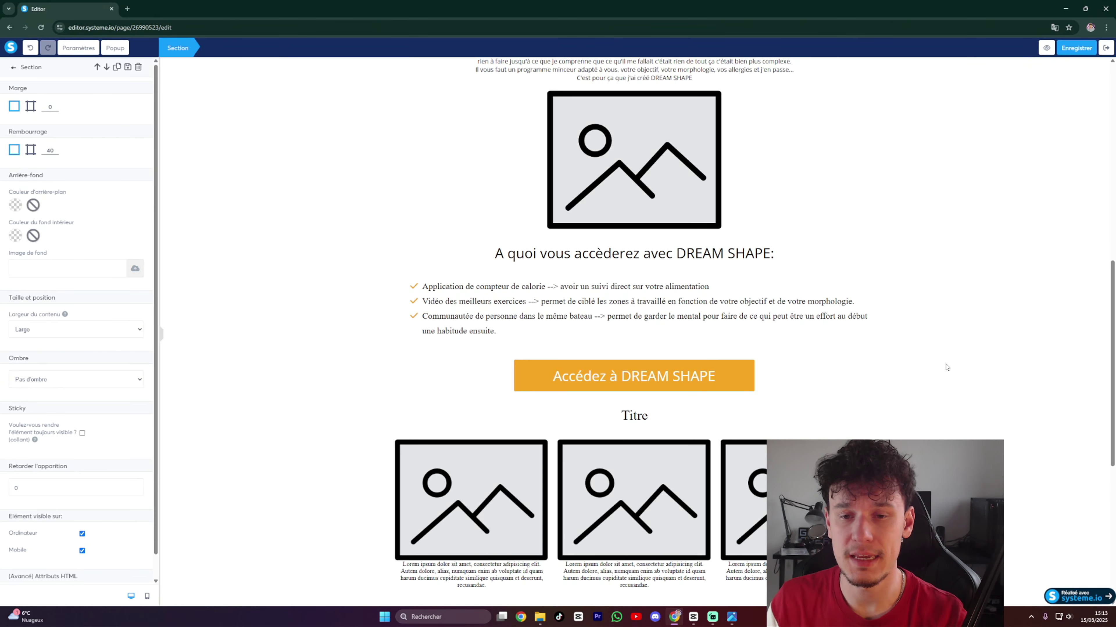
left_click(954, 395)
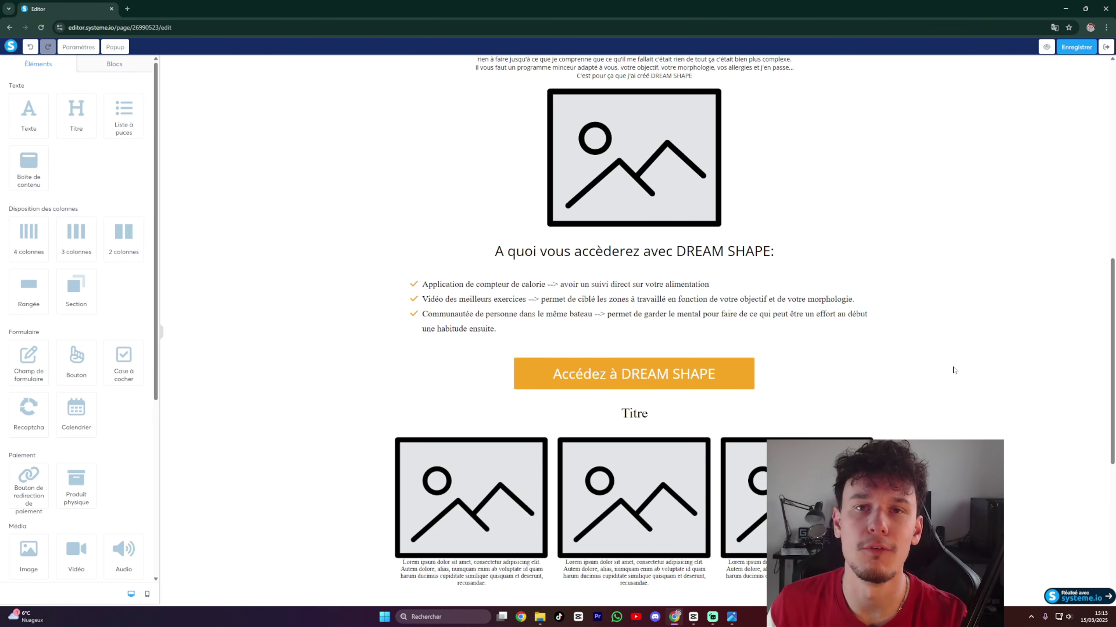
scroll(956, 372, "down", 1)
scroll(959, 383, "down", 2)
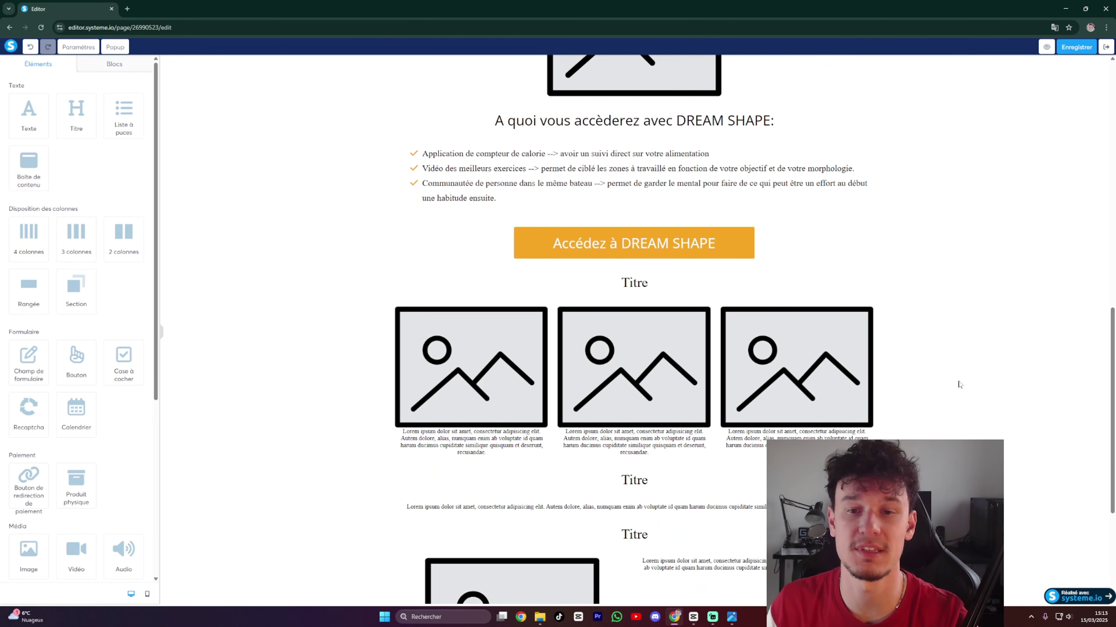
left_click(622, 286)
key("ctrl+a")
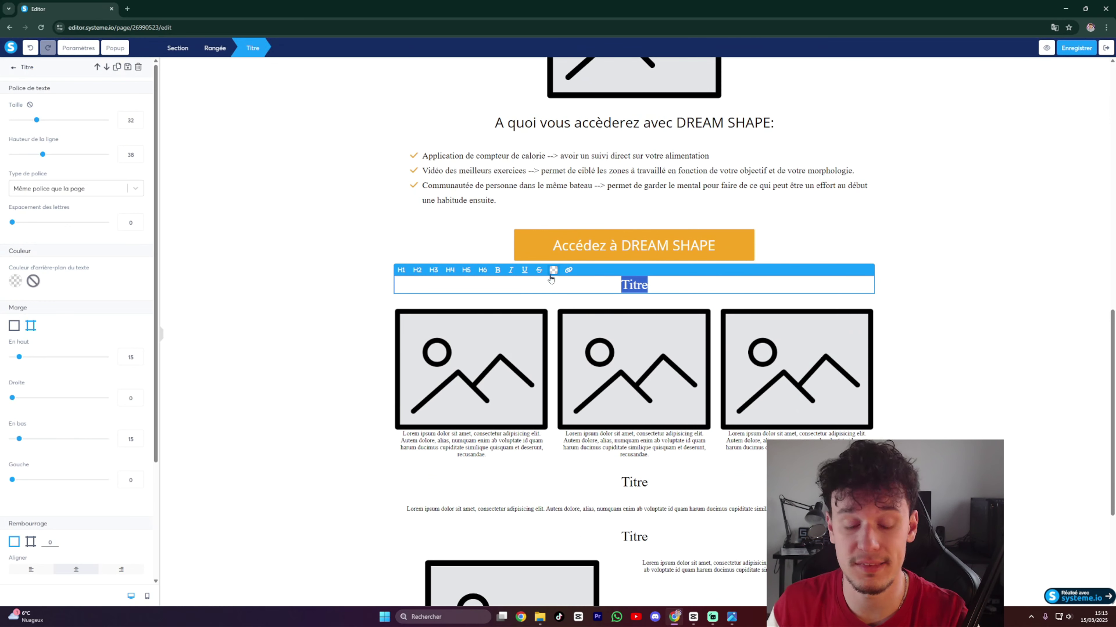
type("Témoignages:")
left_click(936, 366)
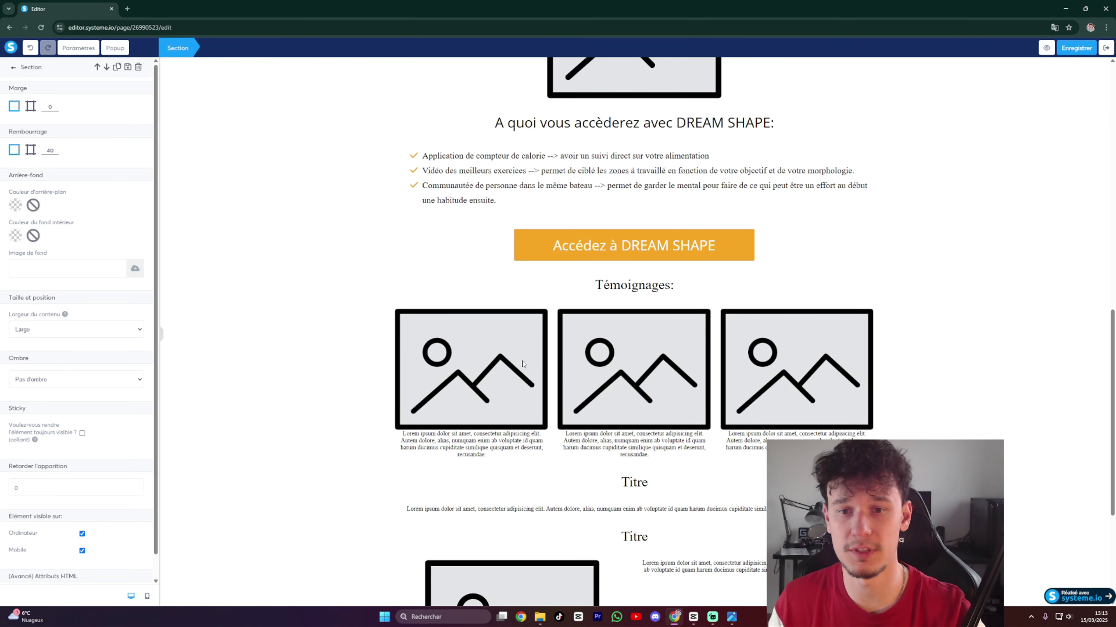
left_click(883, 369)
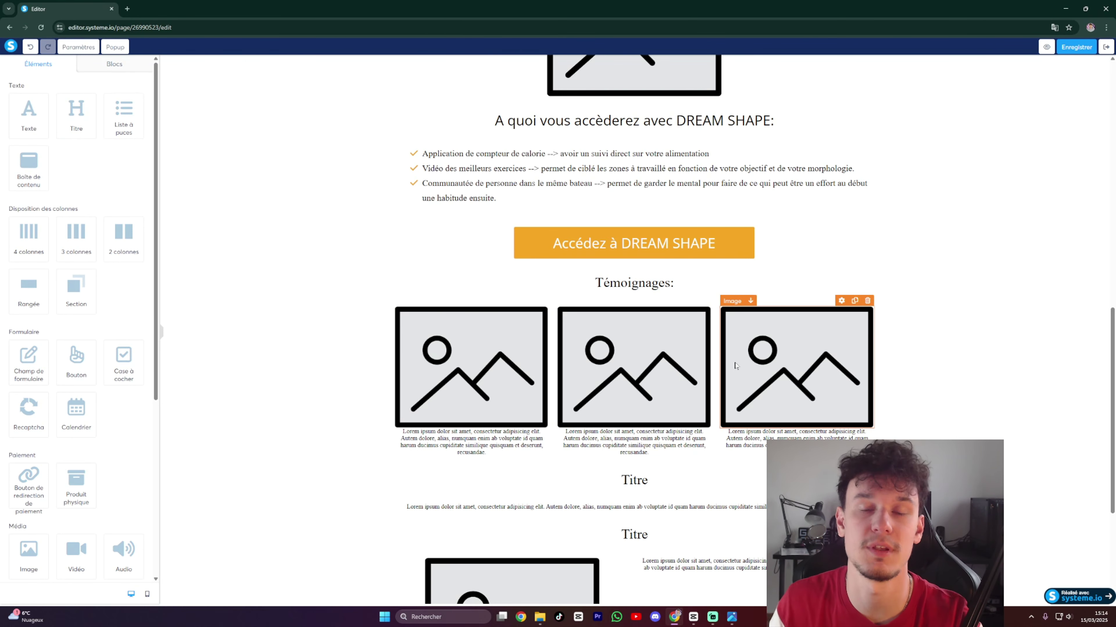
left_click(918, 367)
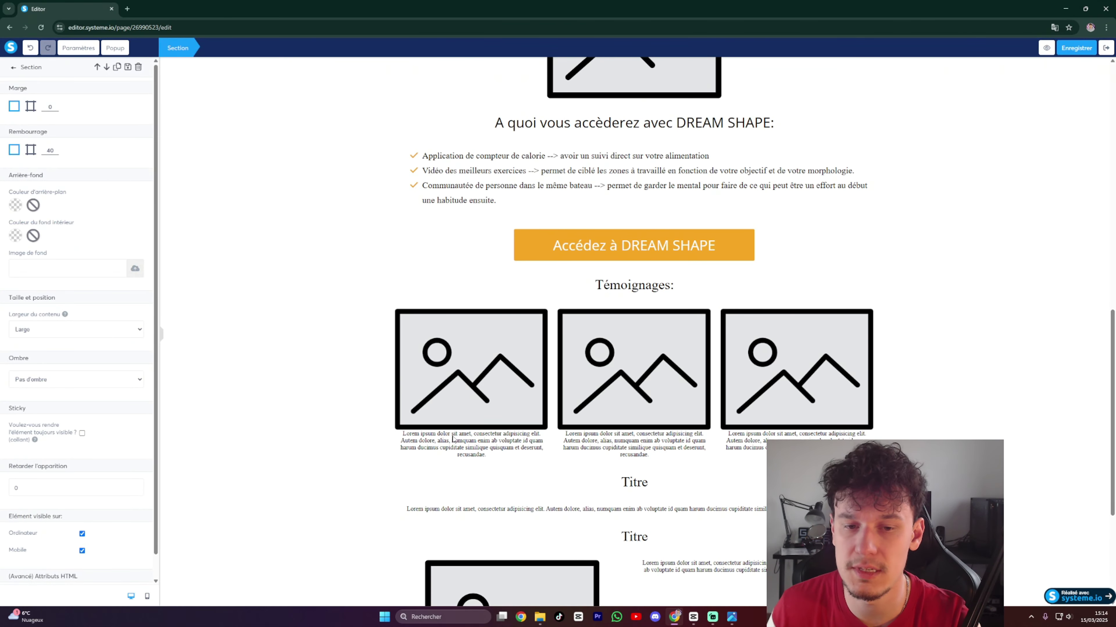
left_click(1000, 414)
scroll(953, 410, "down", 1)
scroll(942, 374, "down", 1)
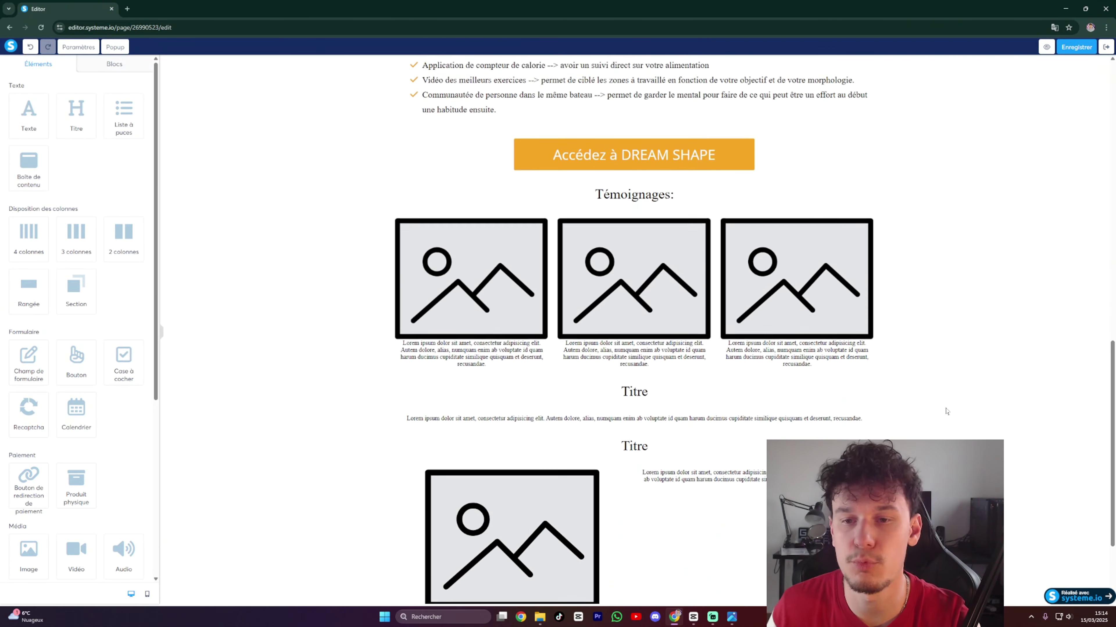
scroll(899, 369, "up", 2)
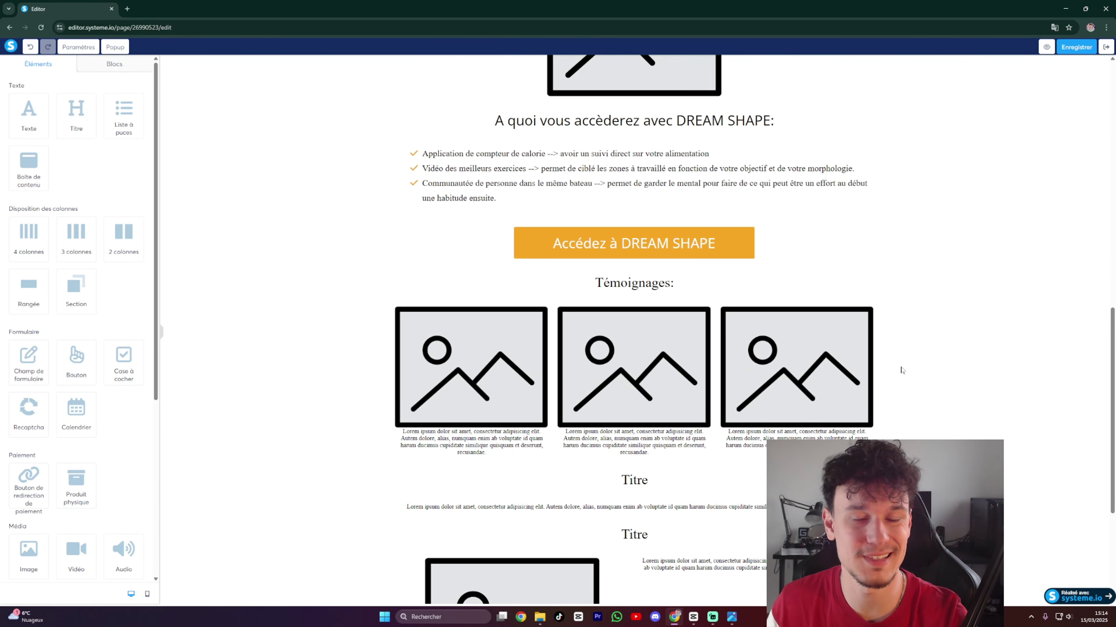
left_click(870, 381)
Replace the placeholder title below the testimonials row with "Garantie".
scroll(790, 383, "down", 3)
left_click(650, 356)
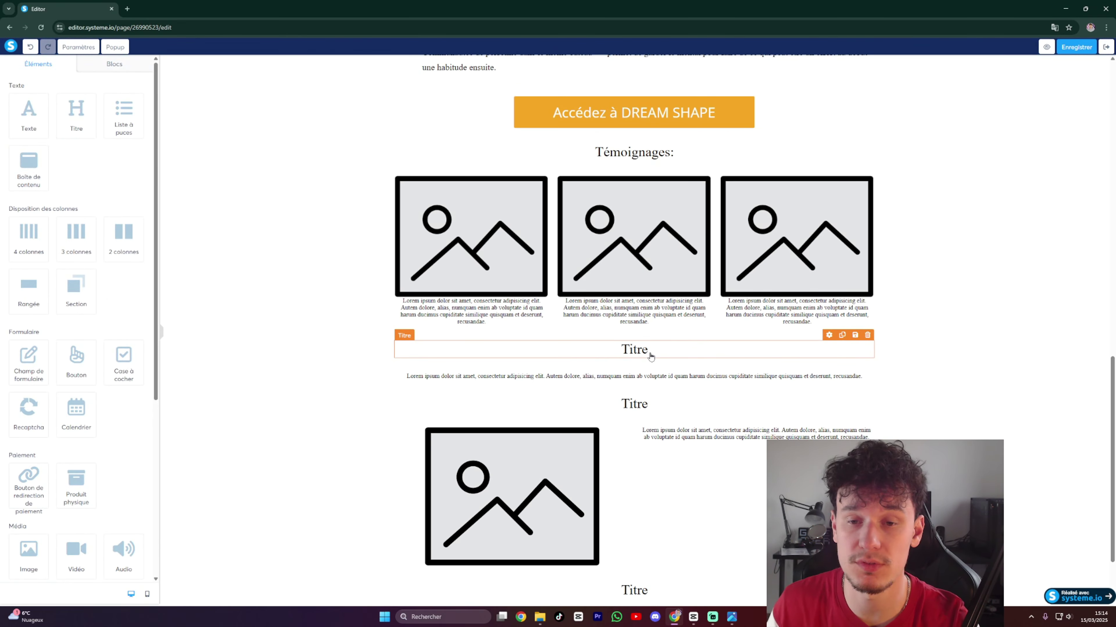
left_click(651, 356)
double_click(639, 352)
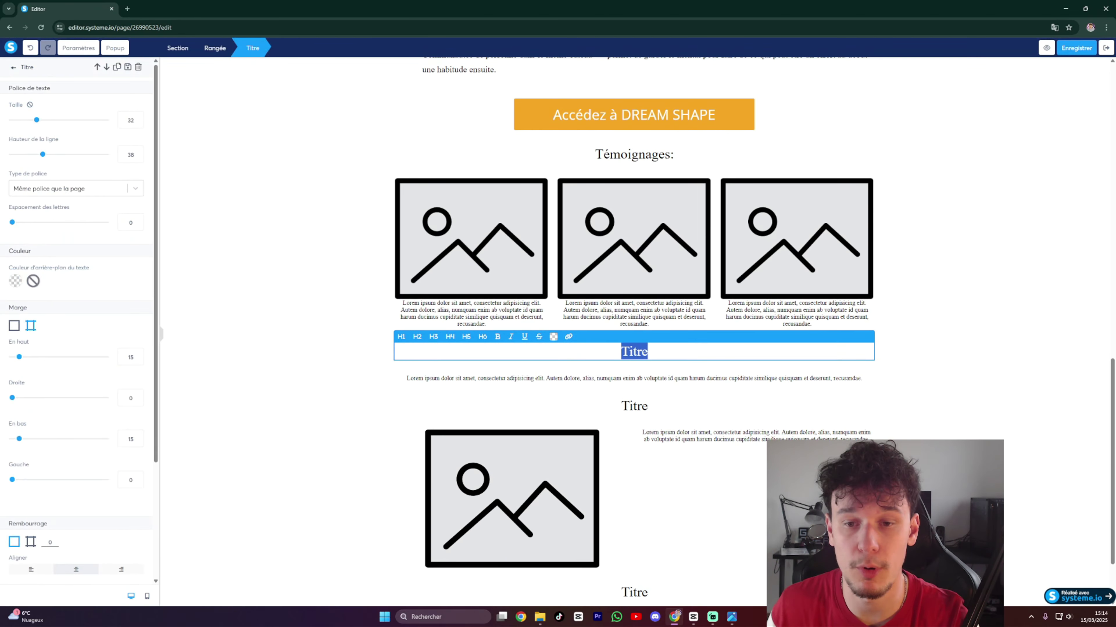
type("Garantie")
Replace the placeholder paragraph under the "Garantie" title with "satisfait ou remboursé sans conditions.".
triple_click(588, 380)
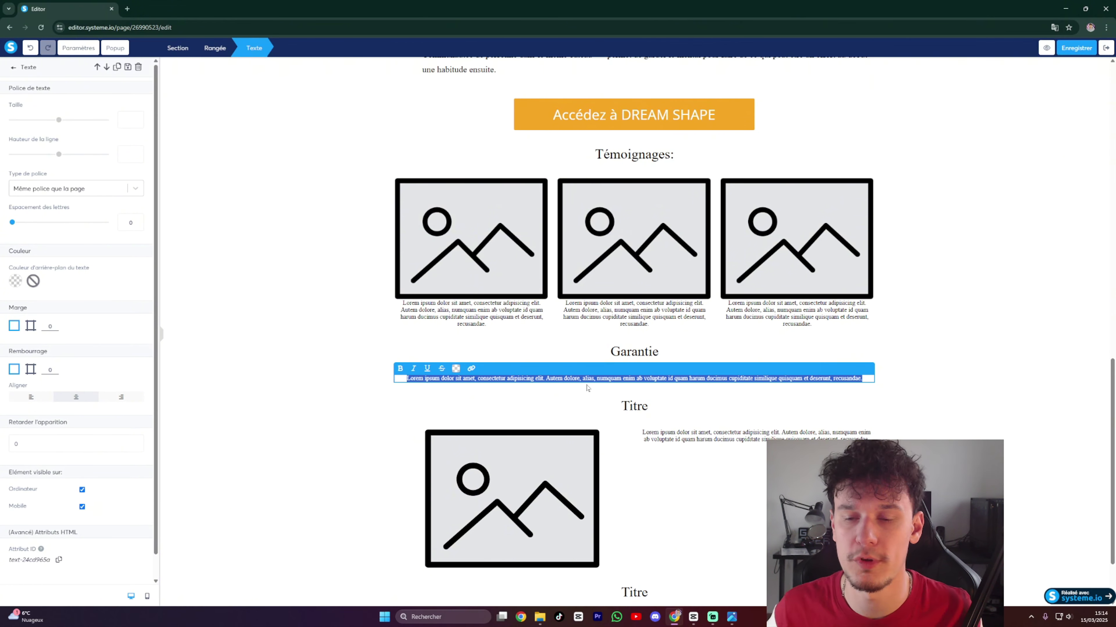
type("sa")
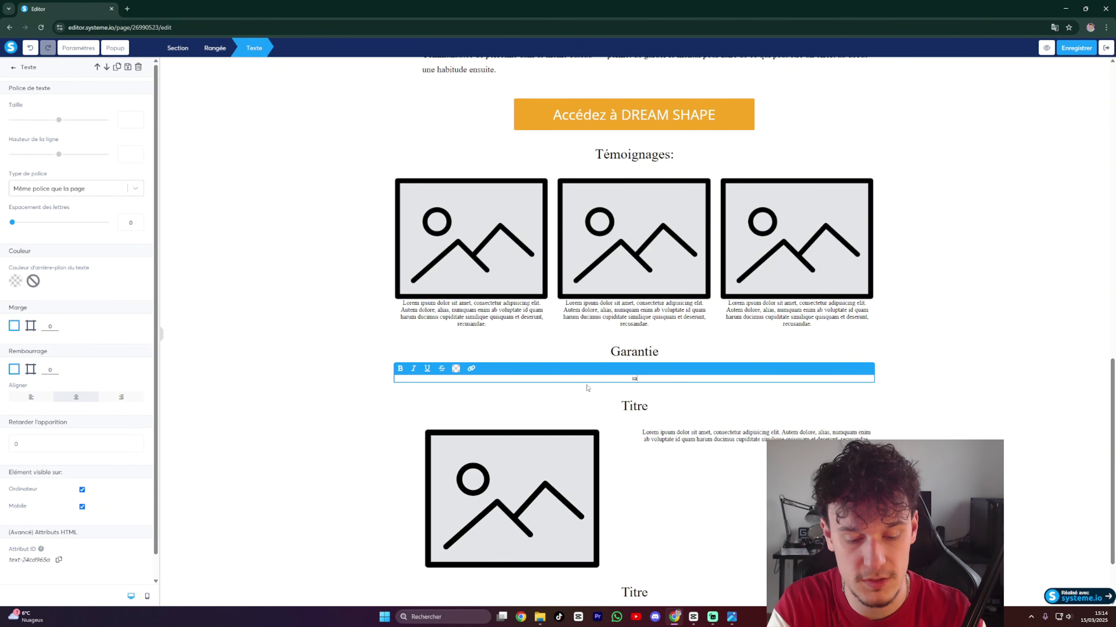
type("tisfait ou repmboursé sans conditions.")
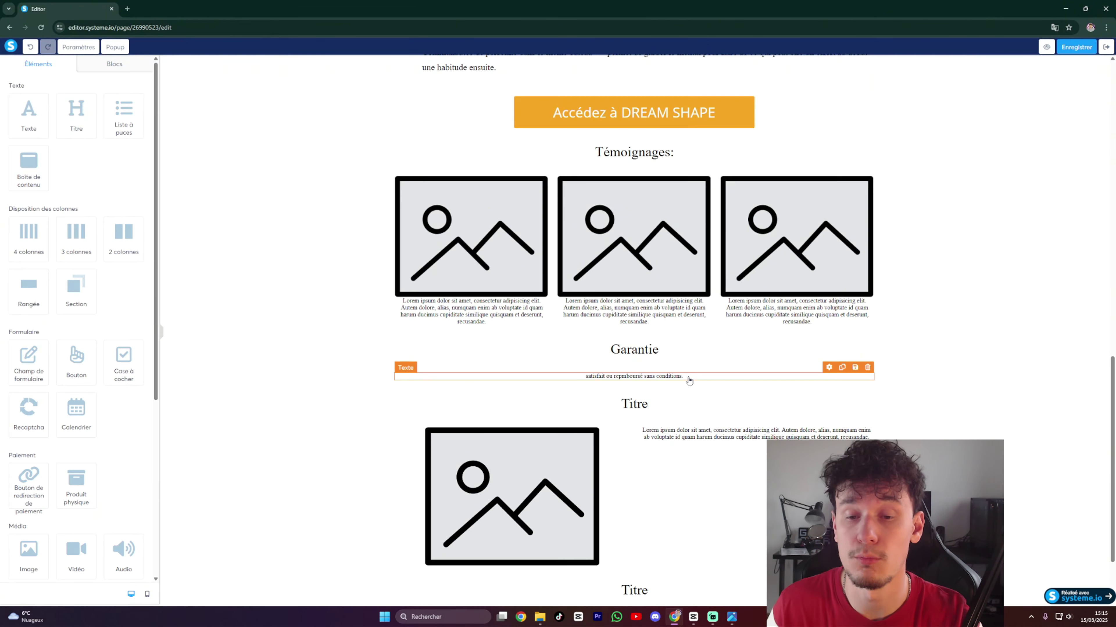
left_click(622, 378)
key("BackSpace")
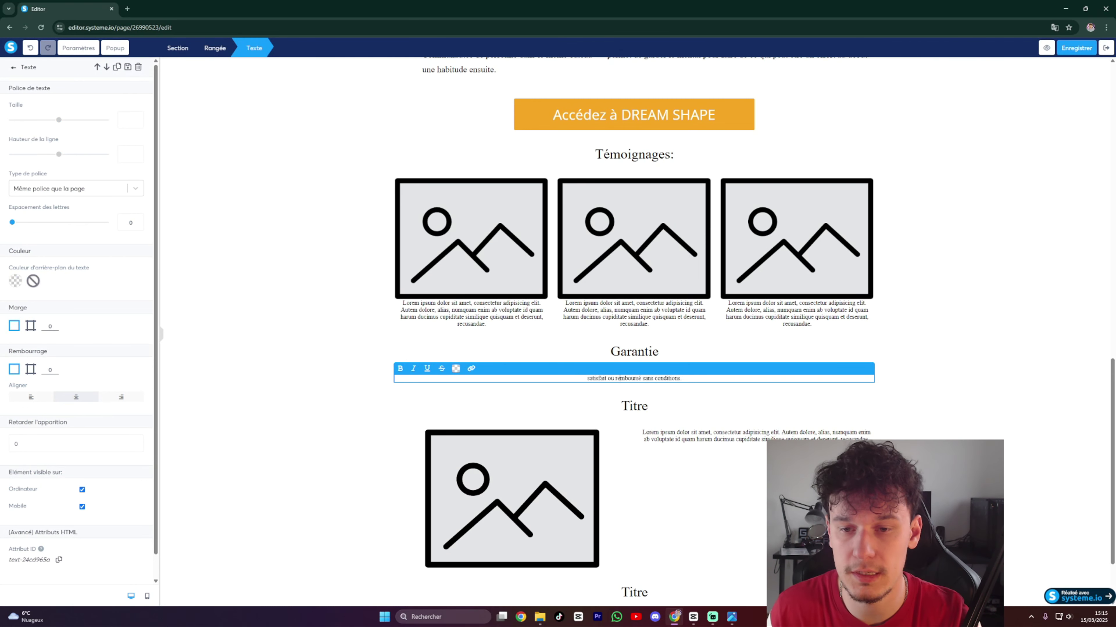
Set the guarantee text's font size to 40 and underline "sans conditions.".
key("ctrl+a")
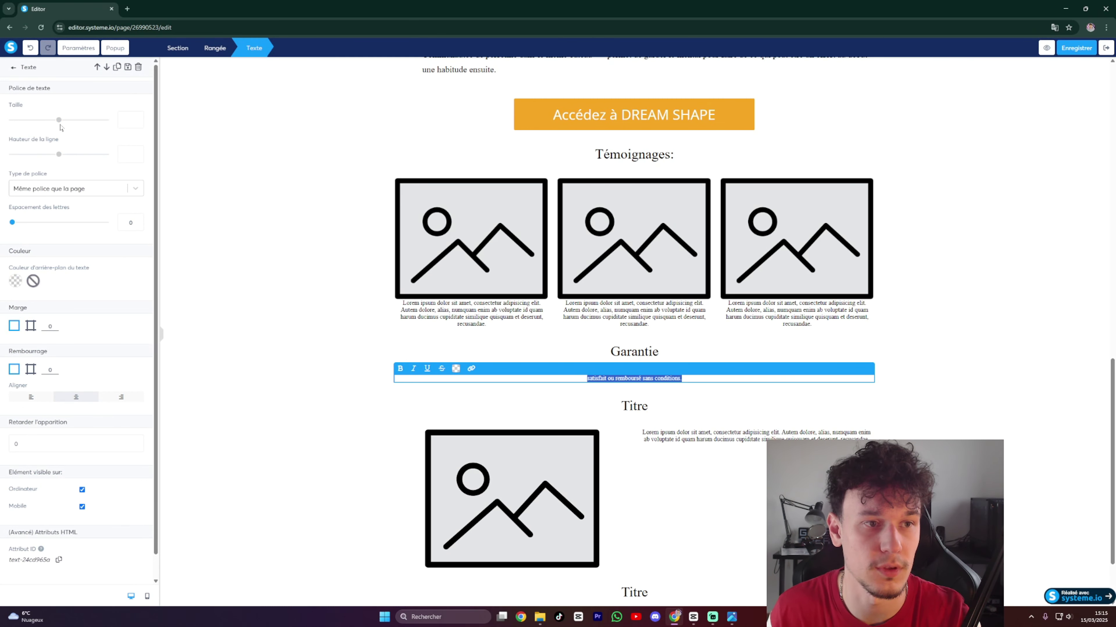
left_click_drag(59, 120, 64, 120)
key("ctrl+z")
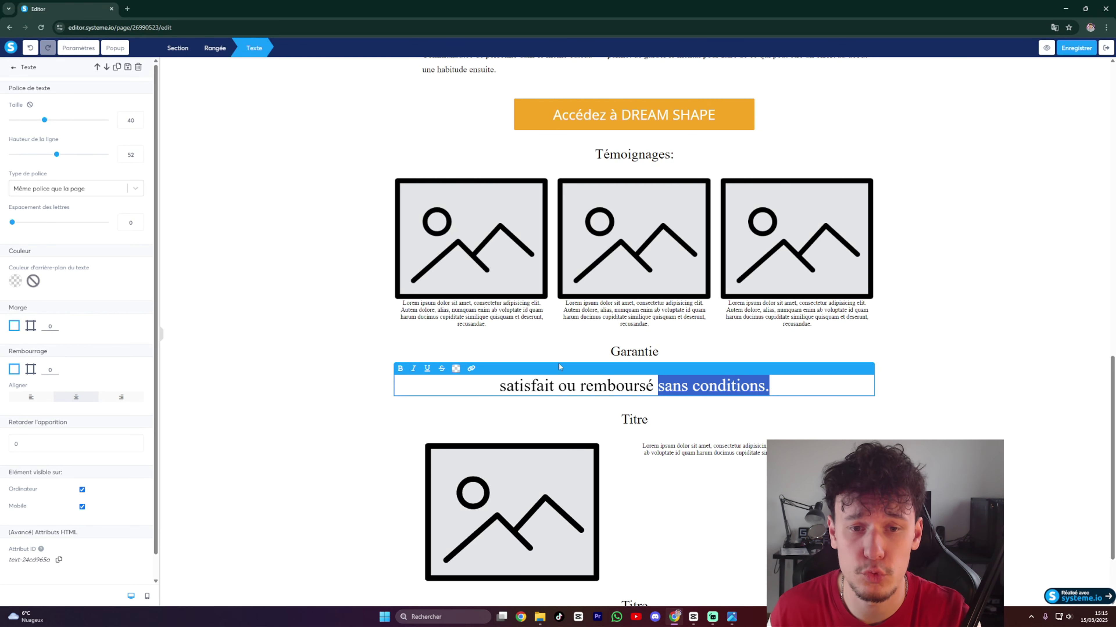
left_click(427, 369)
left_click(922, 395)
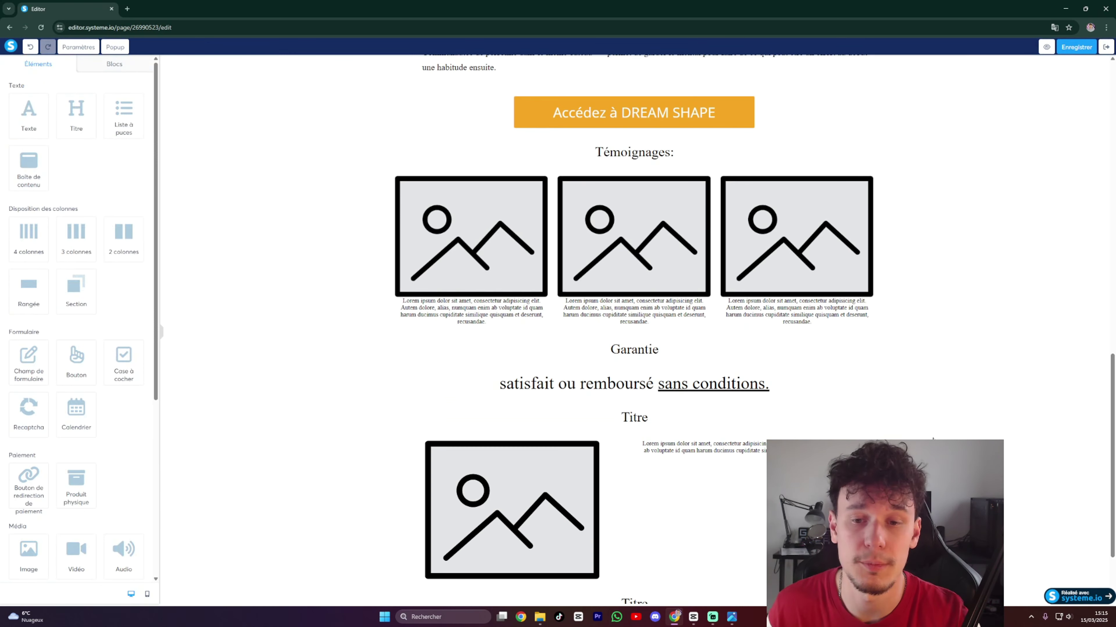
Review the guarantee block, the "Je sais exactement ce qui vous retiens" title and the objection-handling text beside the image at a larger zoom.
scroll(992, 376, "down", 2)
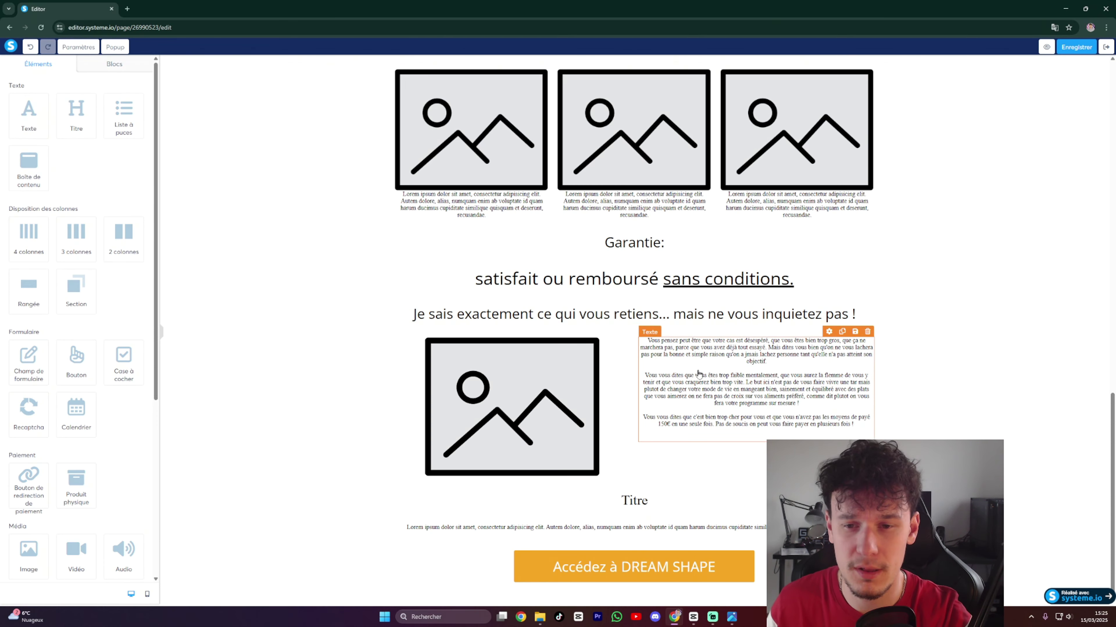
left_click(953, 363)
key("ctrl+plus")
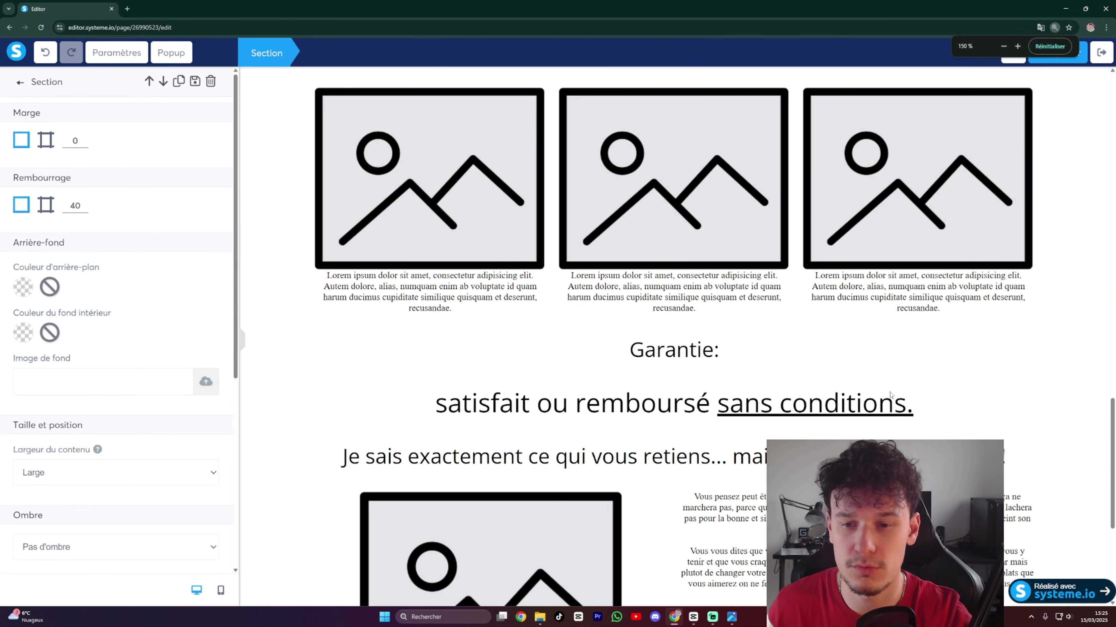
key("ctrl+plus")
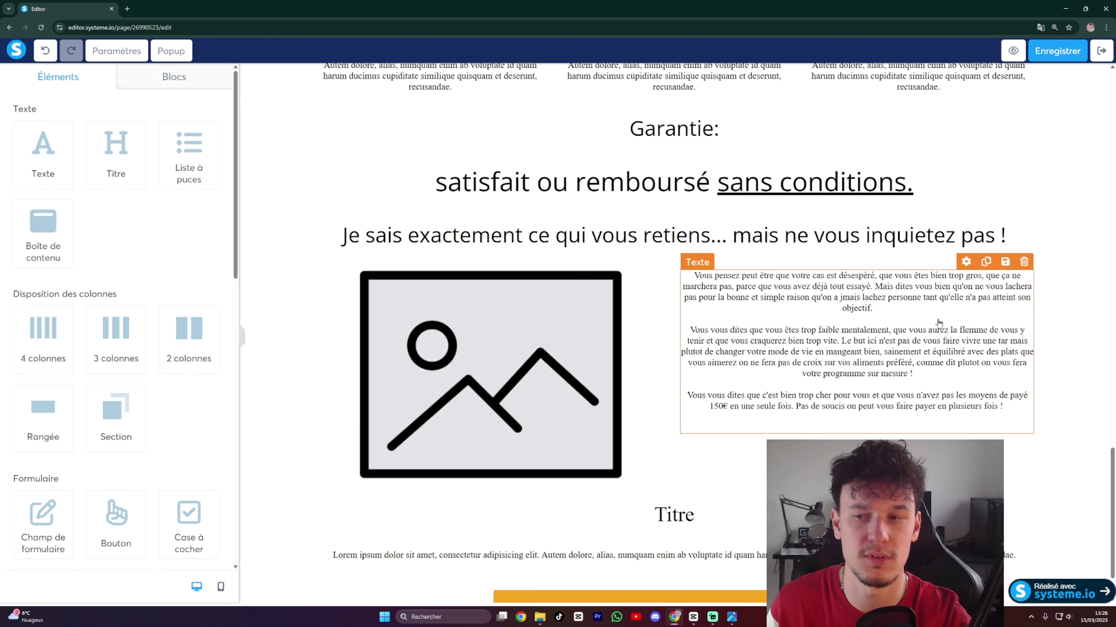
left_click(1056, 351)
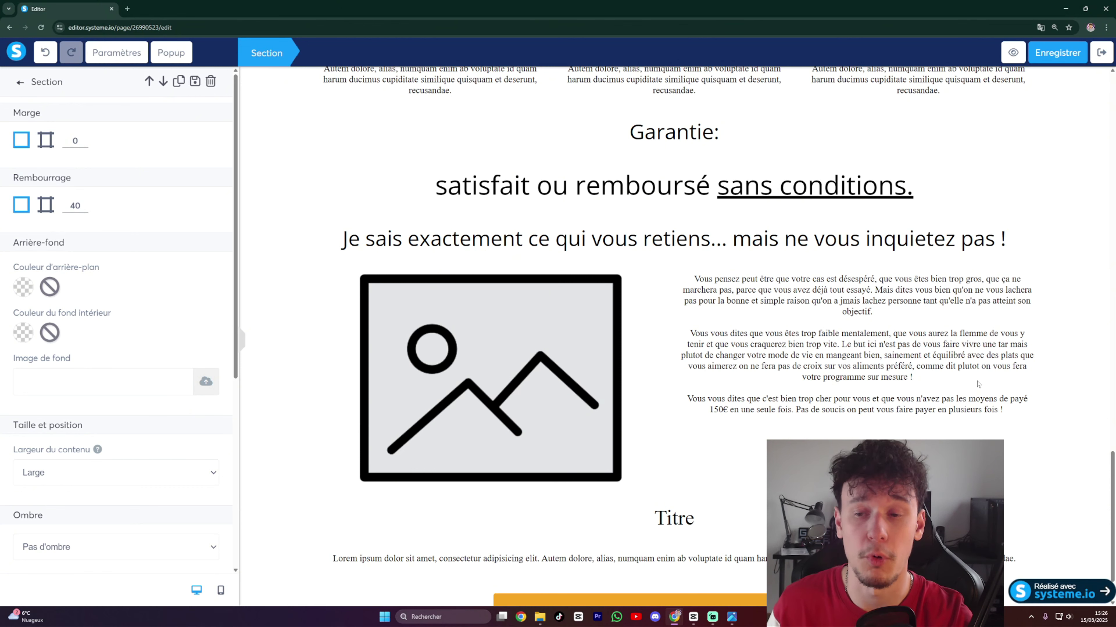
left_click(1060, 373)
scroll(1059, 373, "down", 2)
scroll(1059, 374, "up", 1)
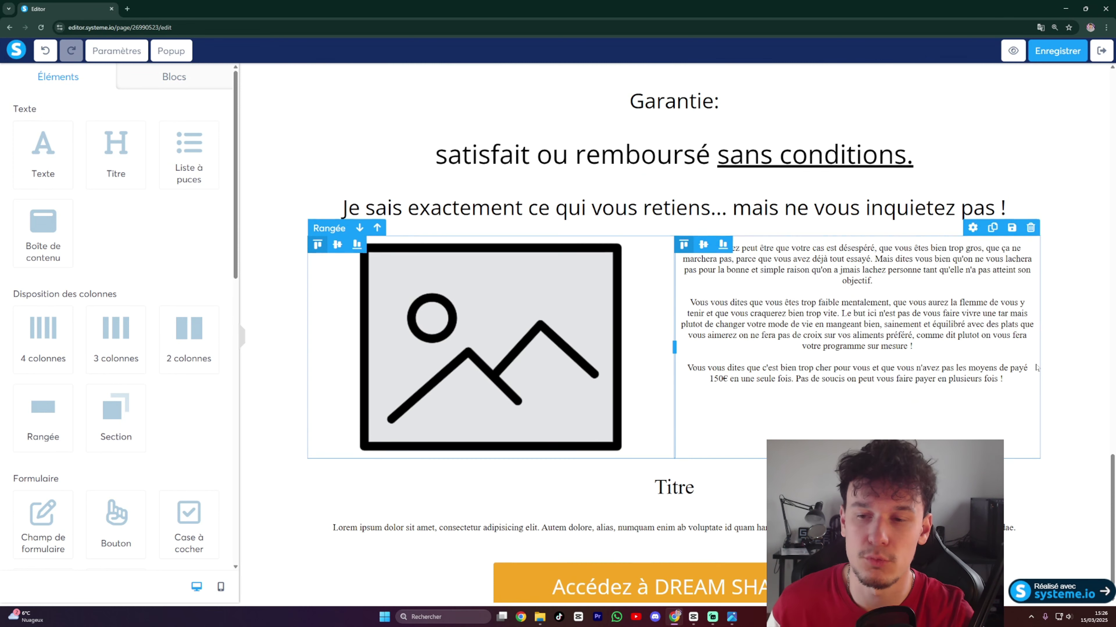
scroll(1054, 373, "down", 1)
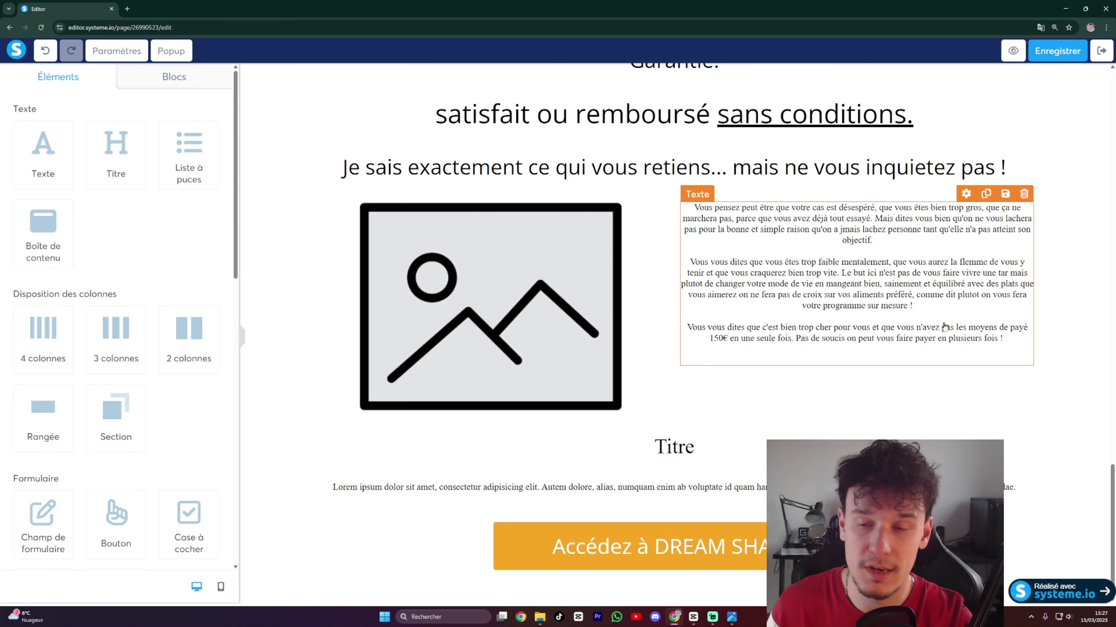
Append "(Valeur 35€)" to the first bullet about the calorie-counting application in the benefits list.
key("ctrl+minus")
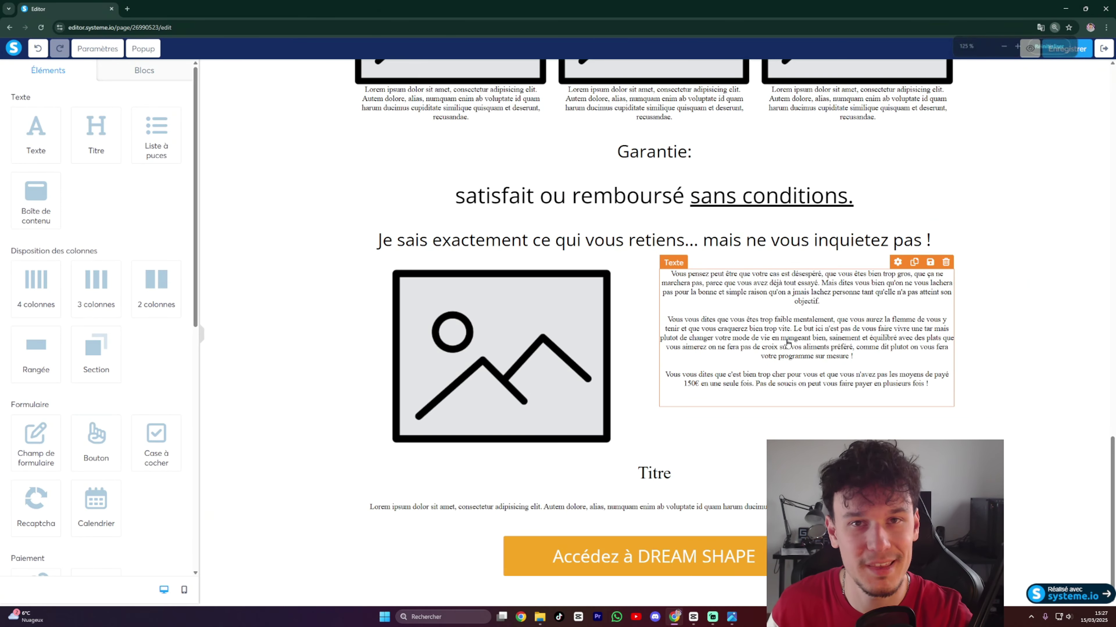
scroll(783, 342, "up", 4)
scroll(783, 341, "up", 8)
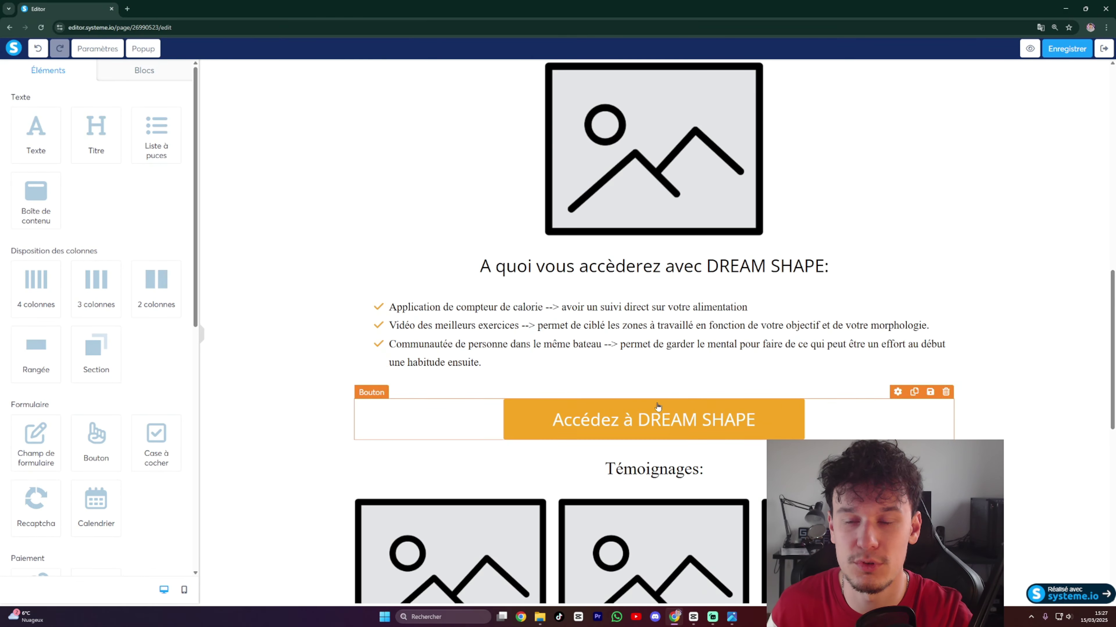
scroll(705, 392, "up", 6)
scroll(706, 392, "up", 8)
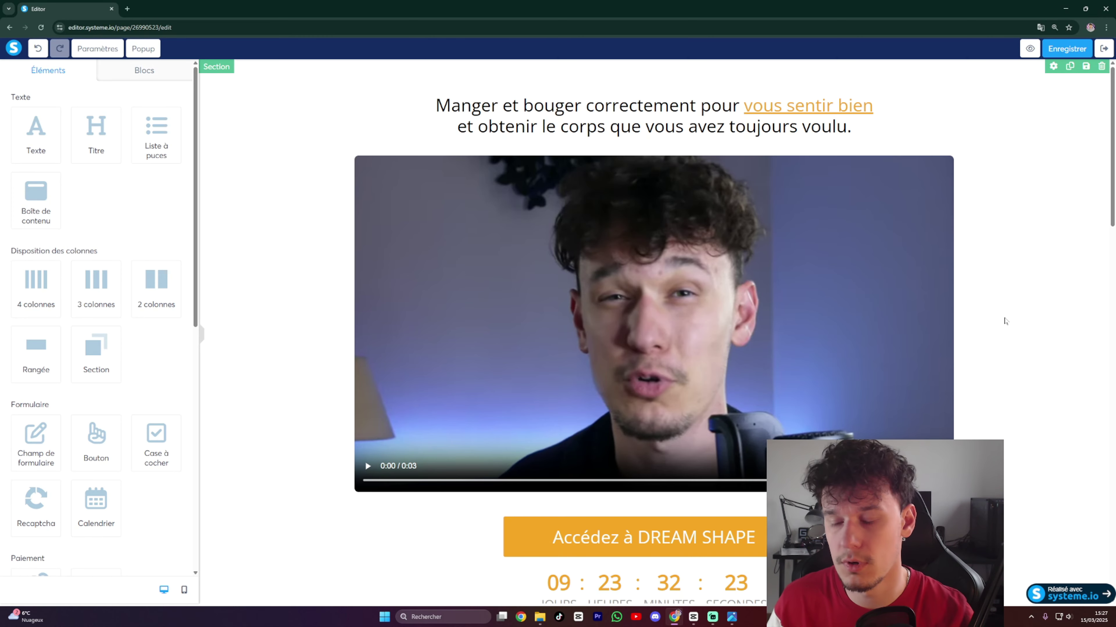
scroll(680, 393, "down", 10)
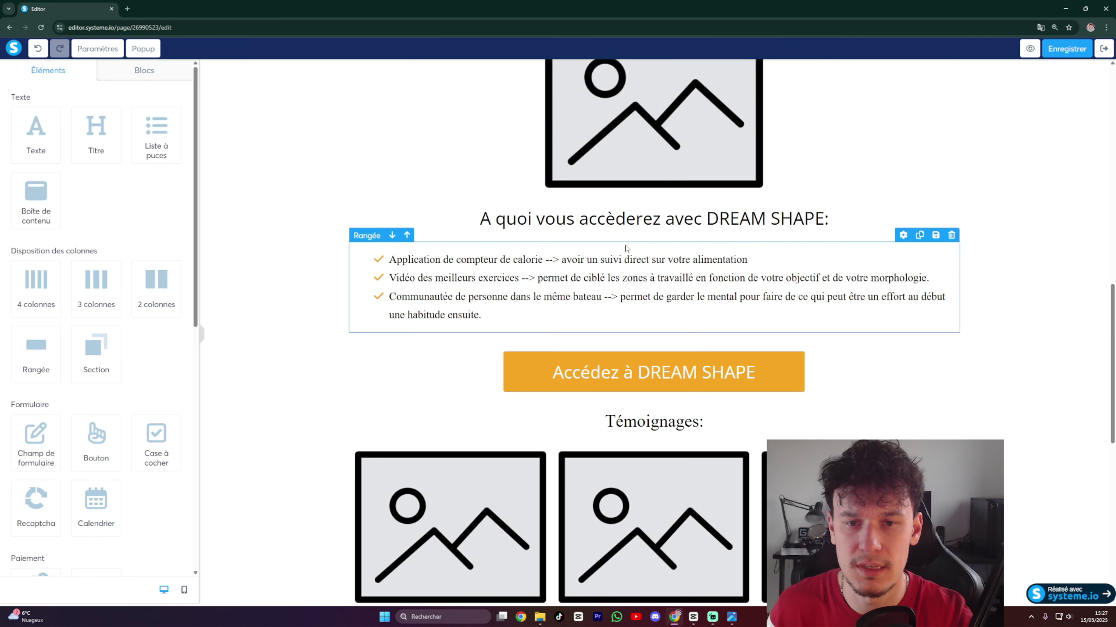
left_click(549, 259)
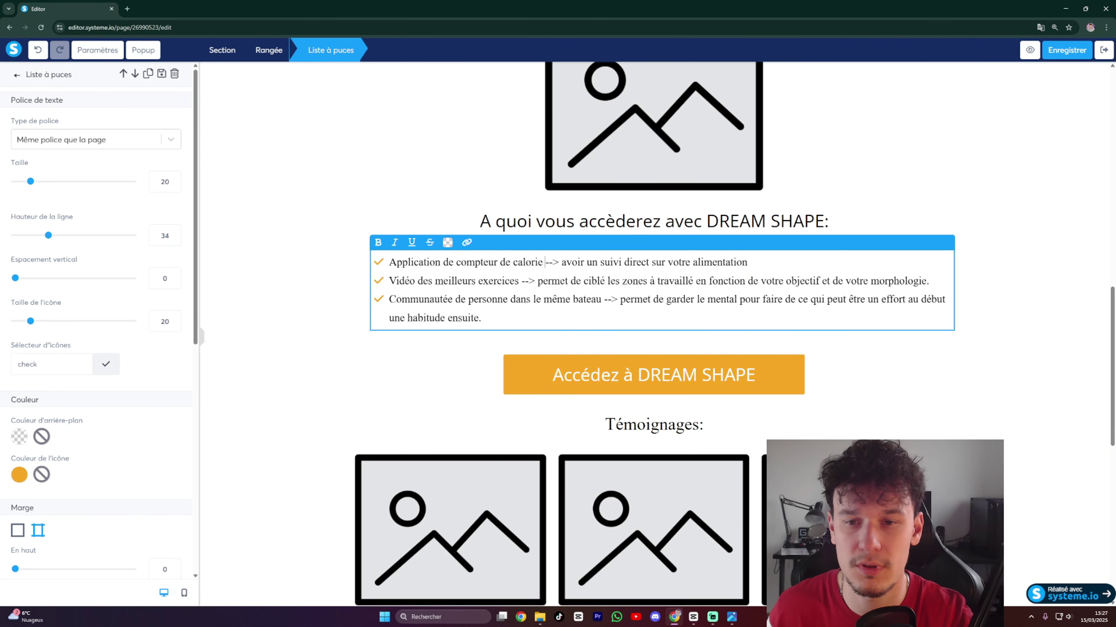
type("(")
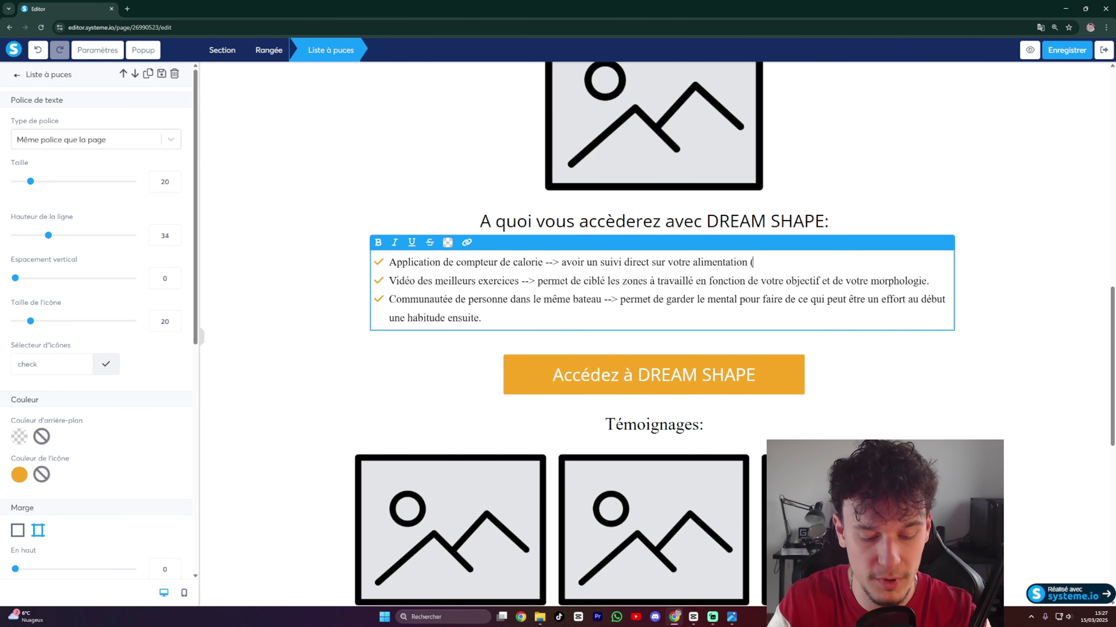
type("Valeur")
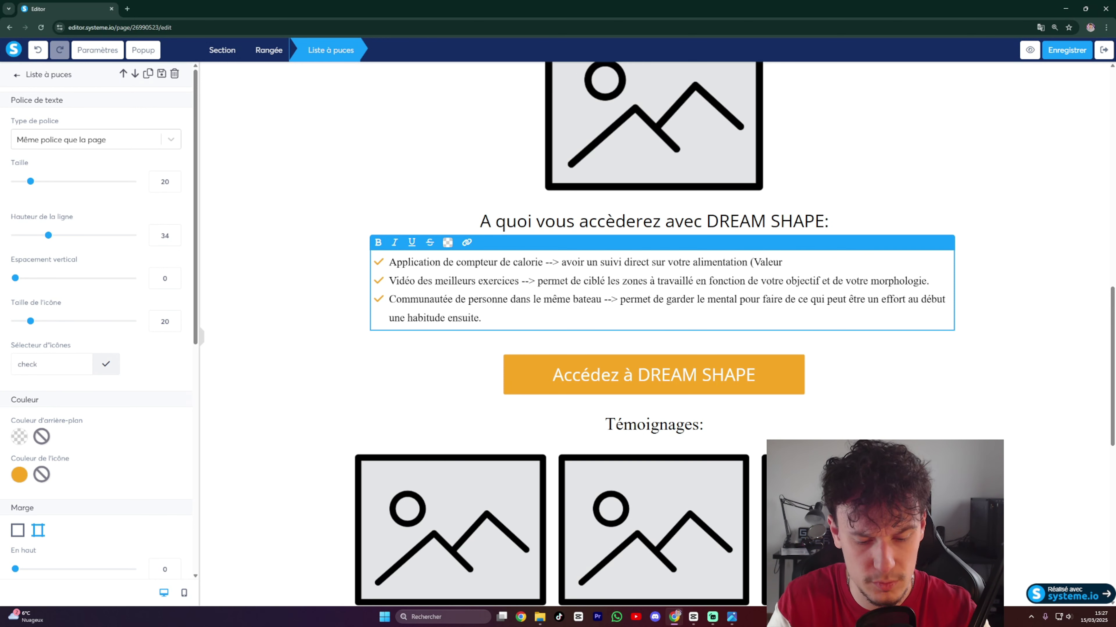
type(" 35")
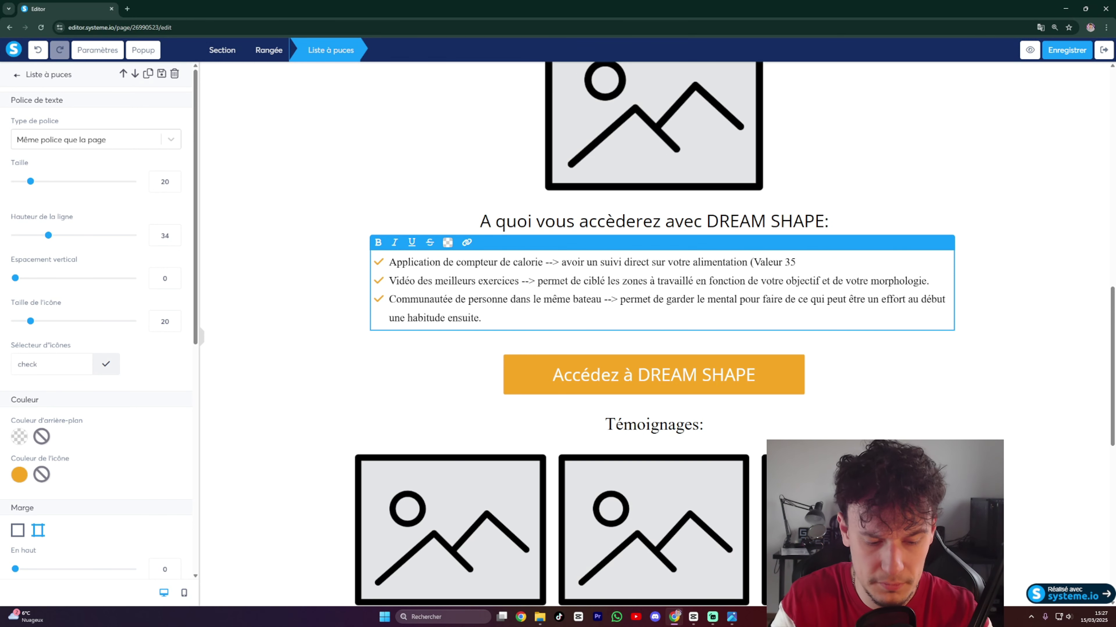
type("€")
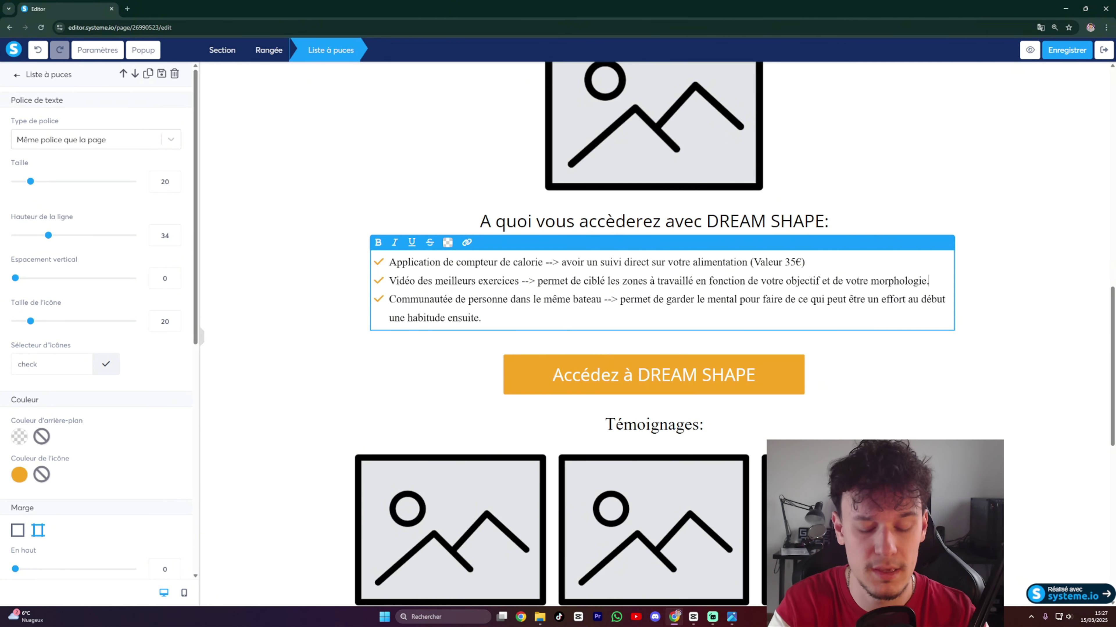
Append "(Valeur 450€)" to the second bullet about the exercise videos.
type("(")
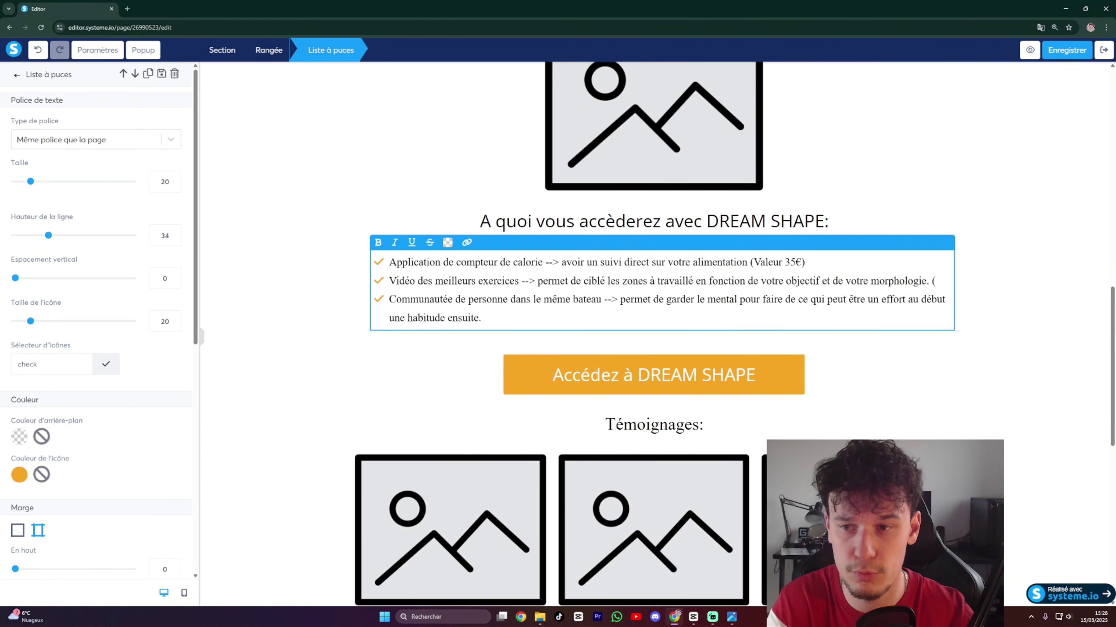
type("Valeur450")
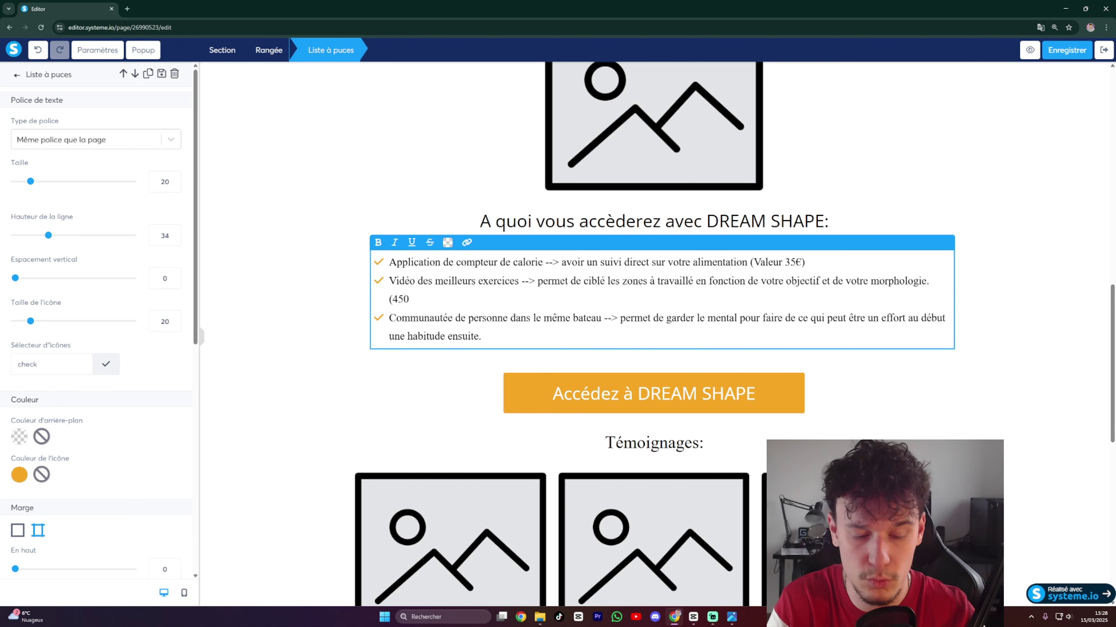
type("€)")
key("Left")
key("Left")
key("Left")
key("Left")
key("Left")
type("Valeur")
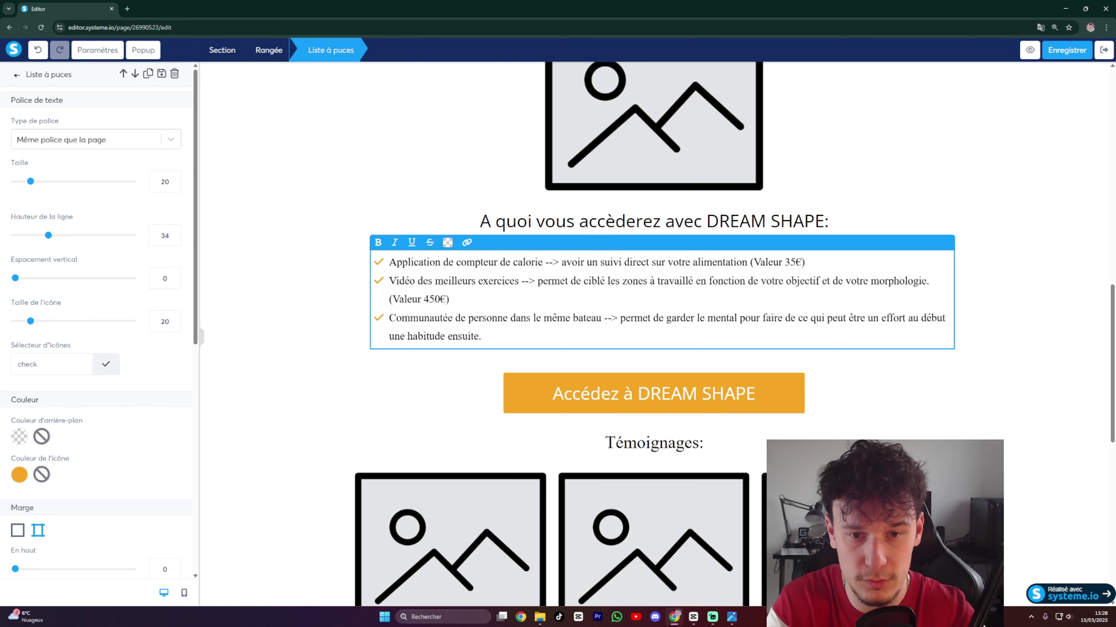
Append "( Valeur 100€)" to the third bullet about the community.
type("Val")
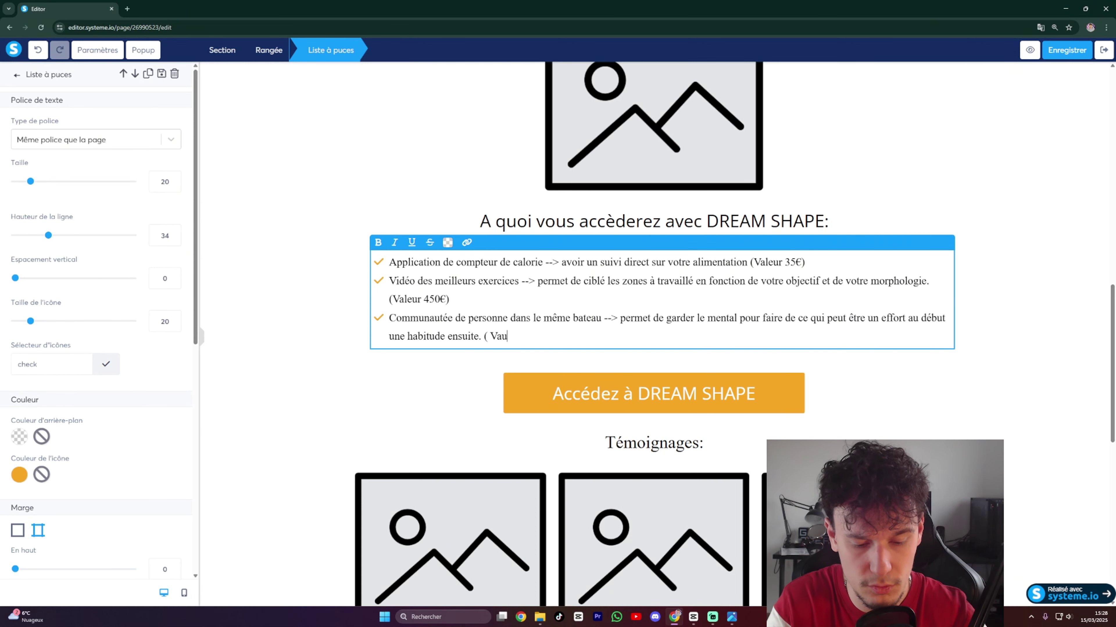
key("BackSpace")
type("leur 100€")
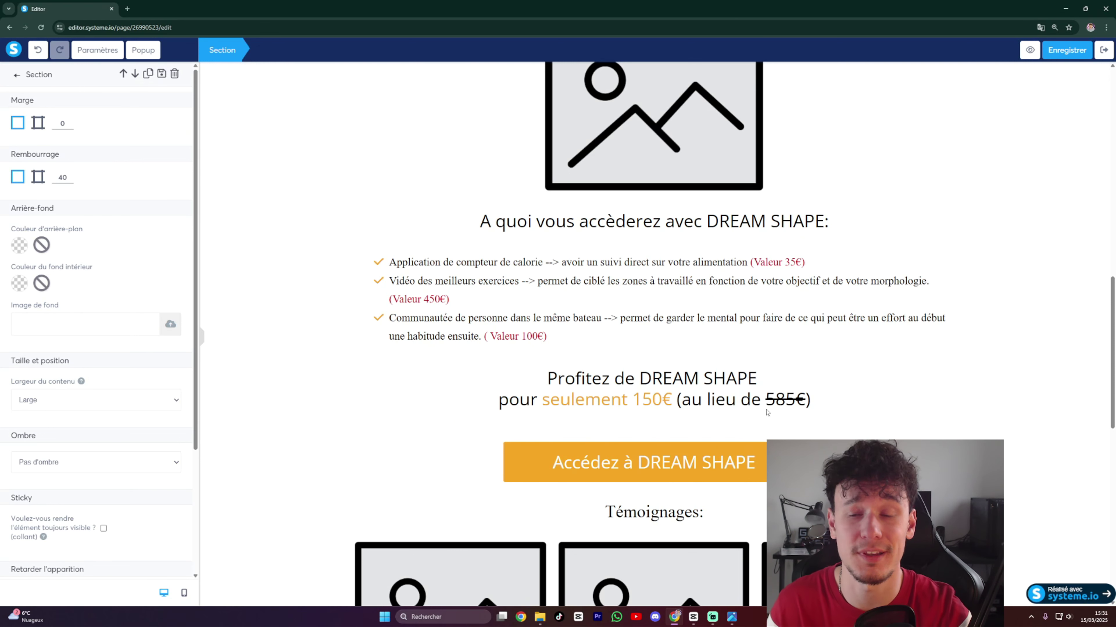
left_click(907, 438)
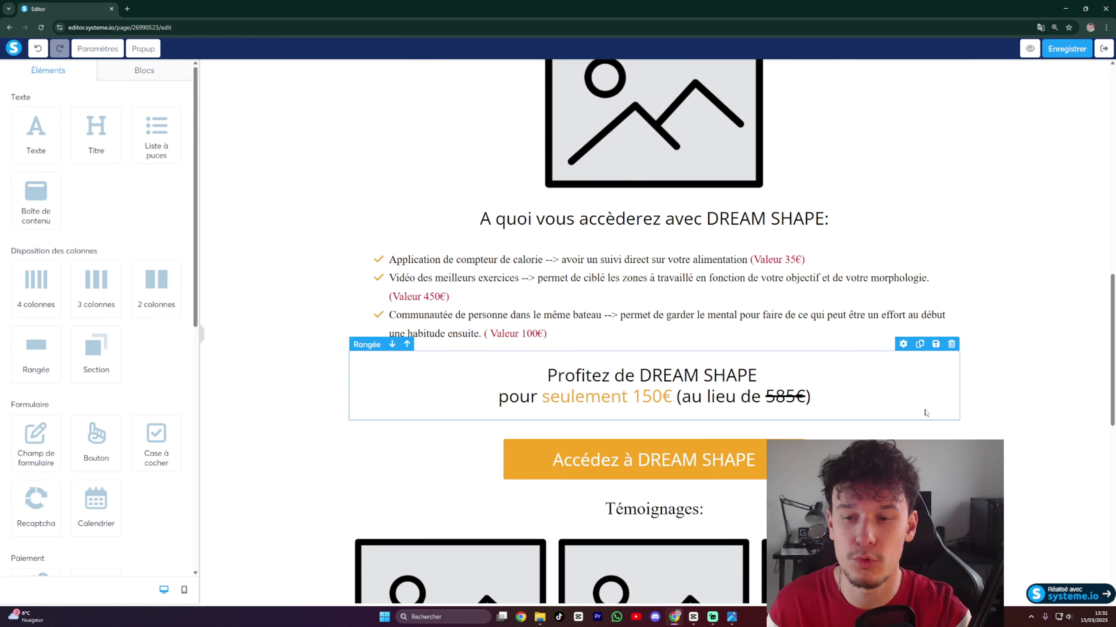
scroll(925, 413, "down", 8)
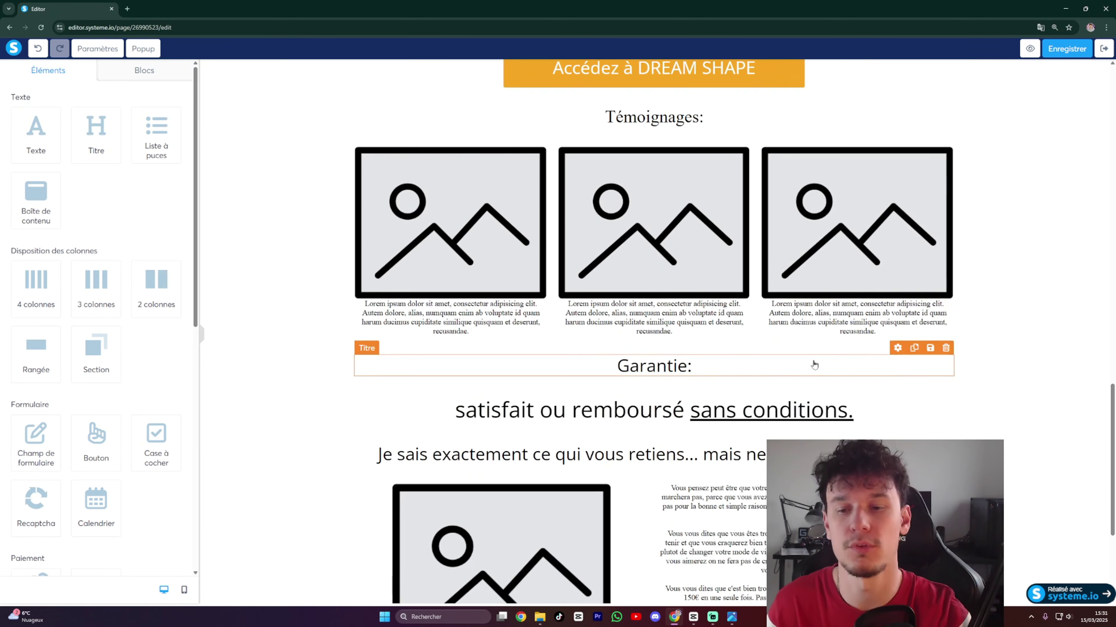
scroll(814, 364, "down", 4)
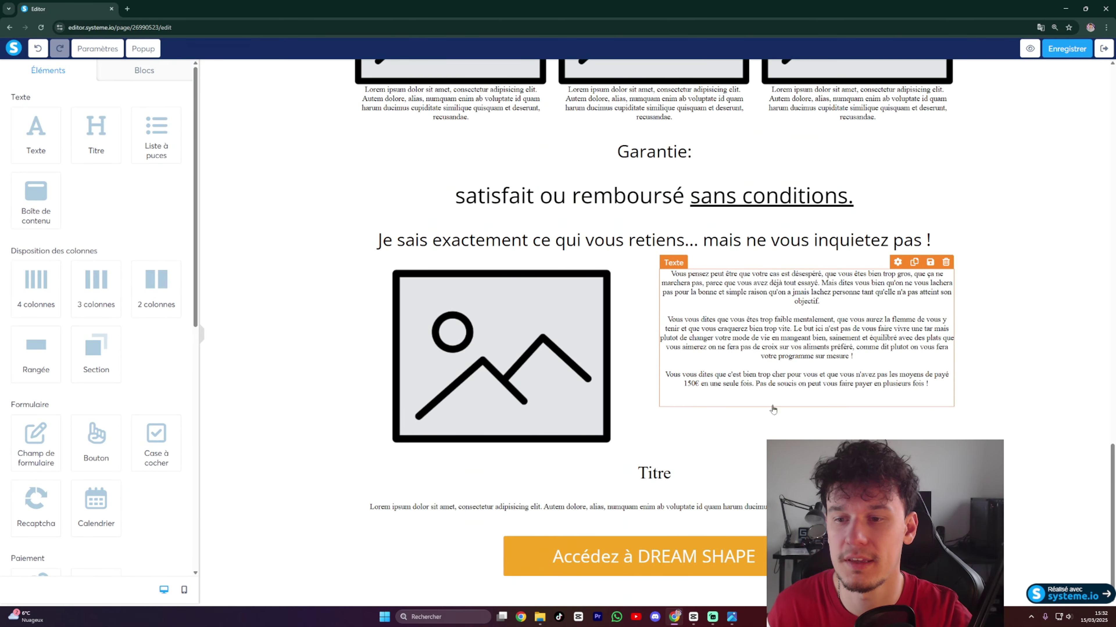
left_click(1027, 432)
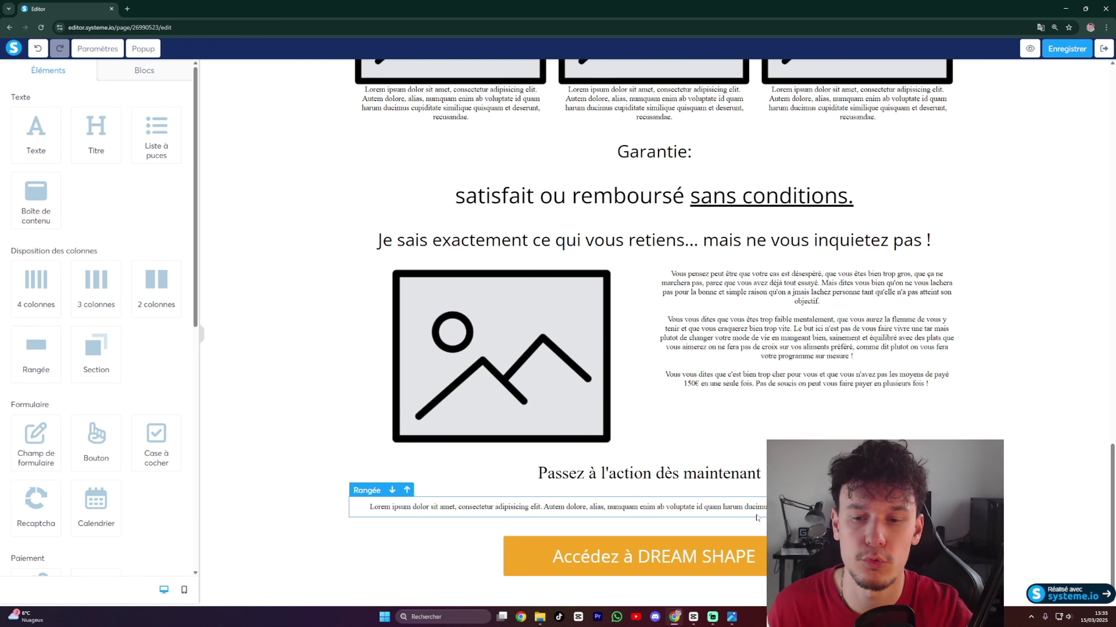
Duplicate the benefits bullet list and move the copy directly under the "Passez à l'action dès maintenant !" title.
scroll(658, 360, "up", 8)
scroll(658, 360, "up", 3)
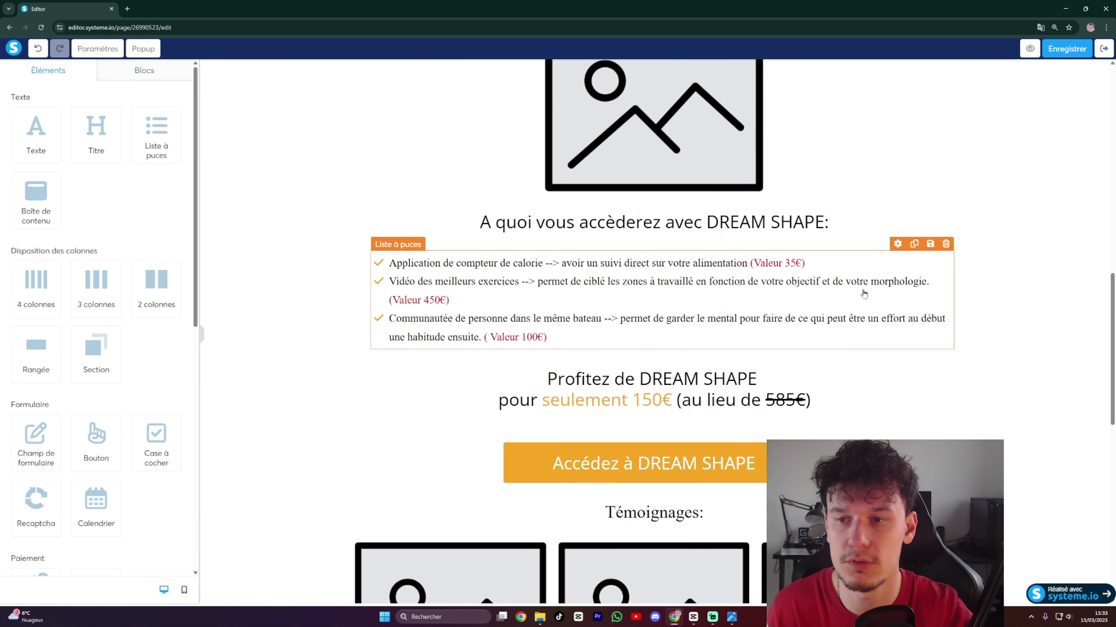
left_click(914, 244)
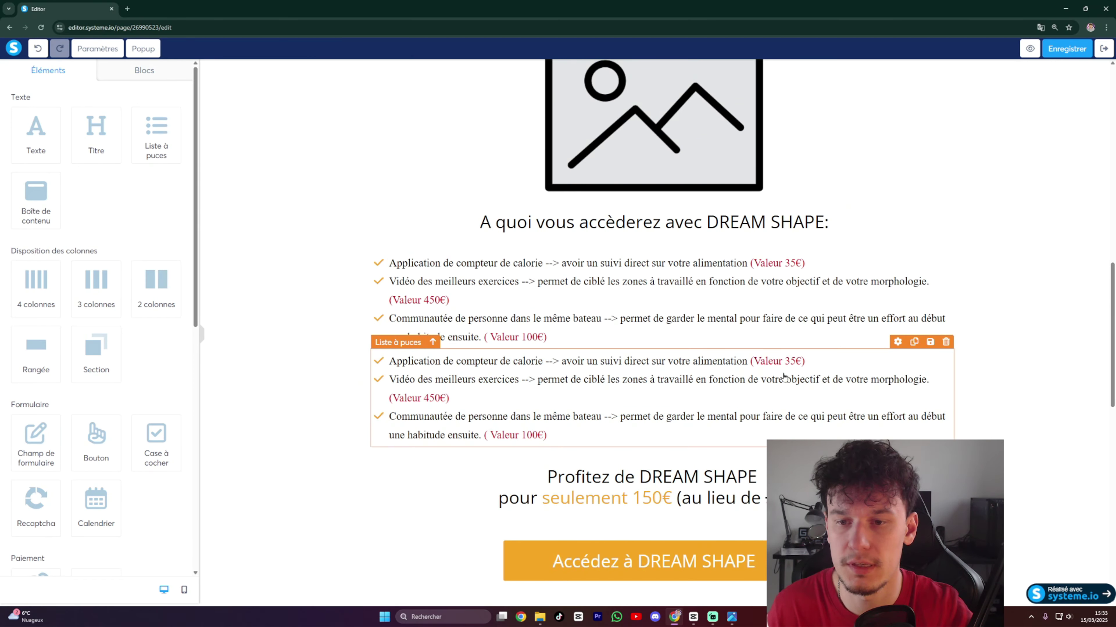
left_click_drag(785, 374, 705, 466)
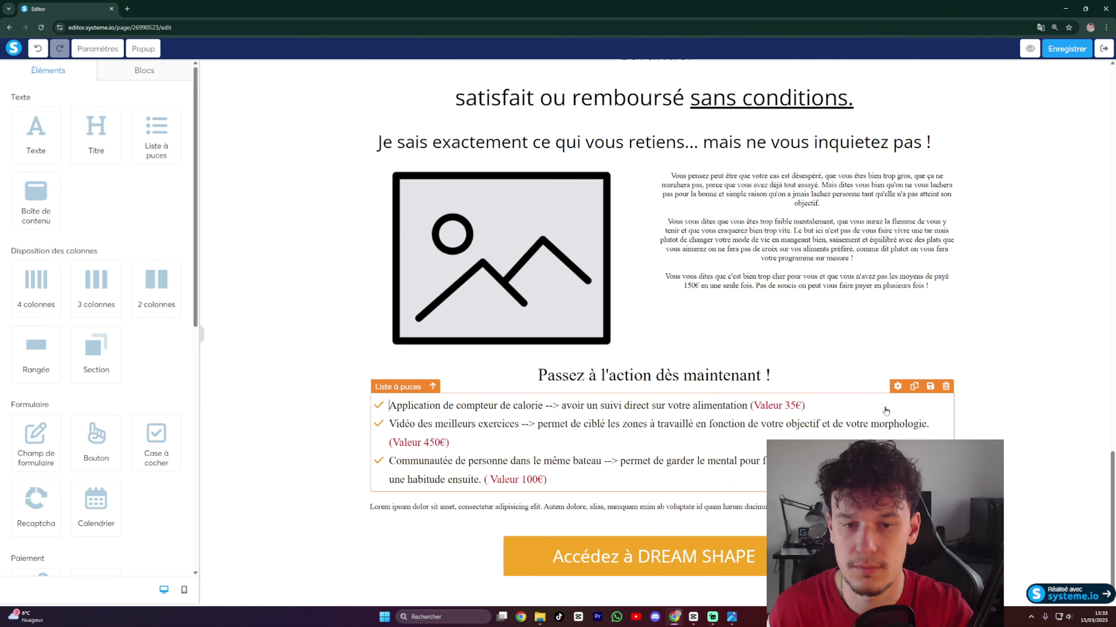
Duplicate the "Profitez de DREAM SHAPE pour seulement 150€" price title and move the copy above the page's final call-to-action button.
scroll(757, 376, "up", 15)
scroll(757, 376, "up", 1)
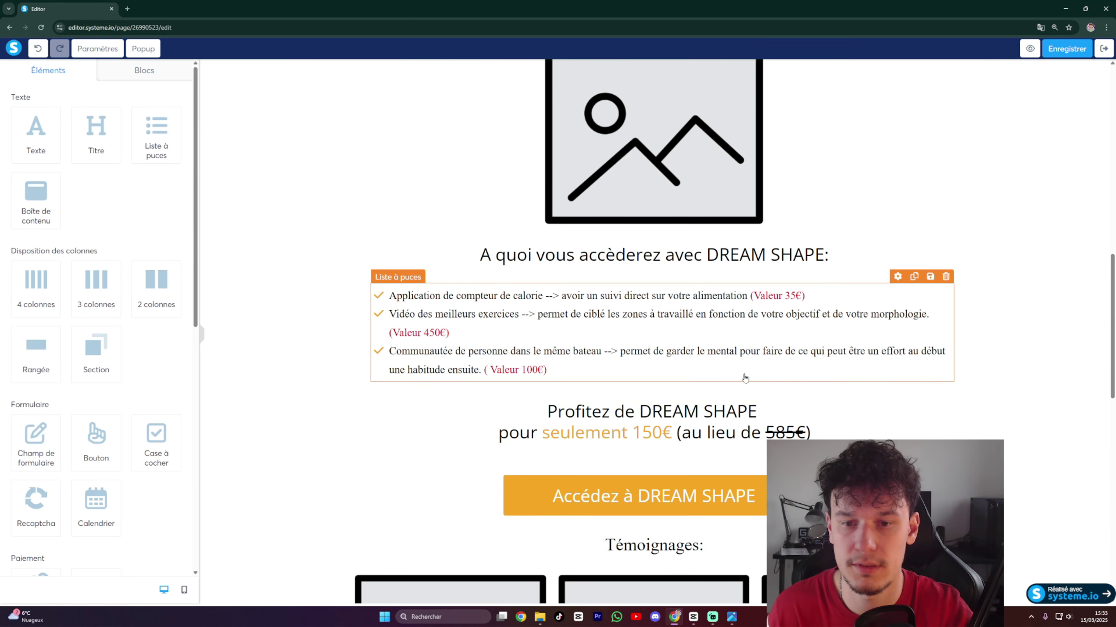
left_click(769, 434)
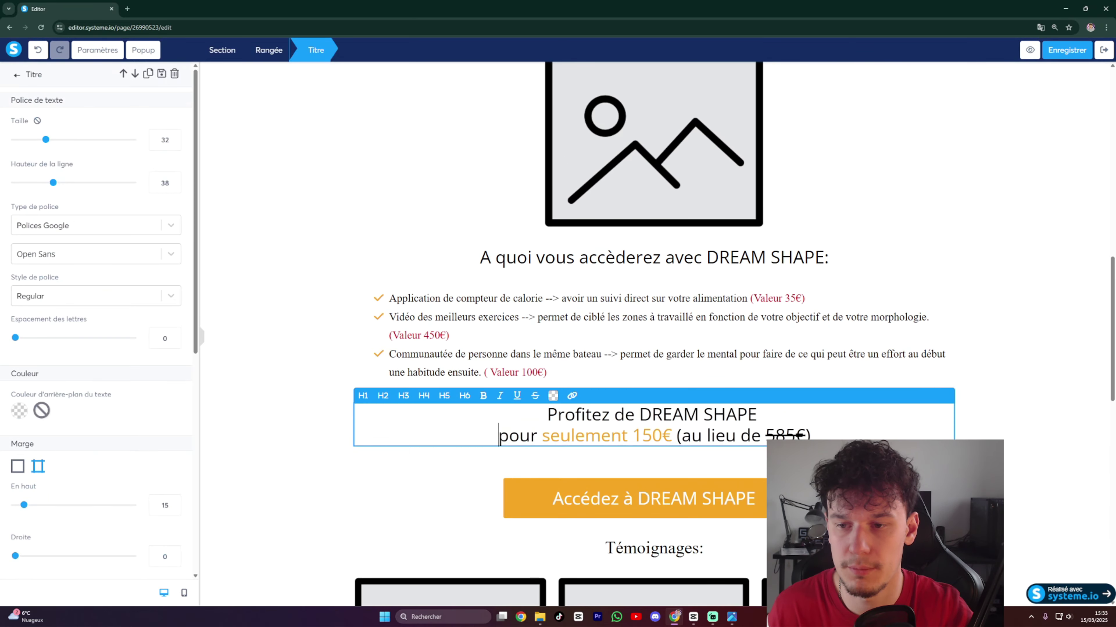
left_click(905, 460)
left_click(914, 394)
scroll(735, 334, "down", 4)
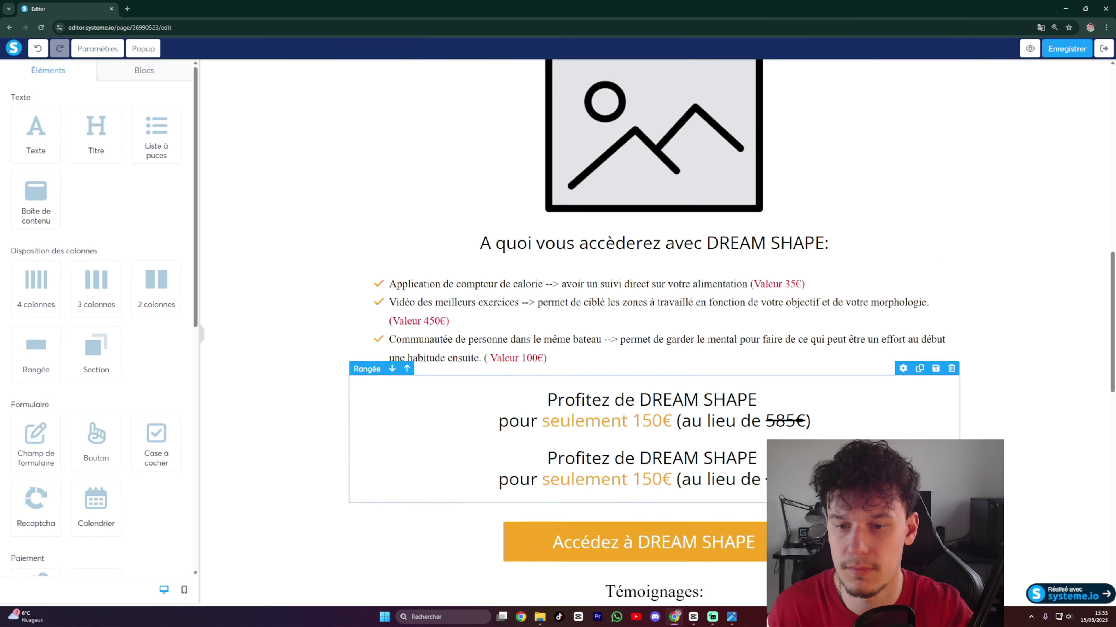
left_click_drag(733, 331, 703, 511)
left_click(1018, 461)
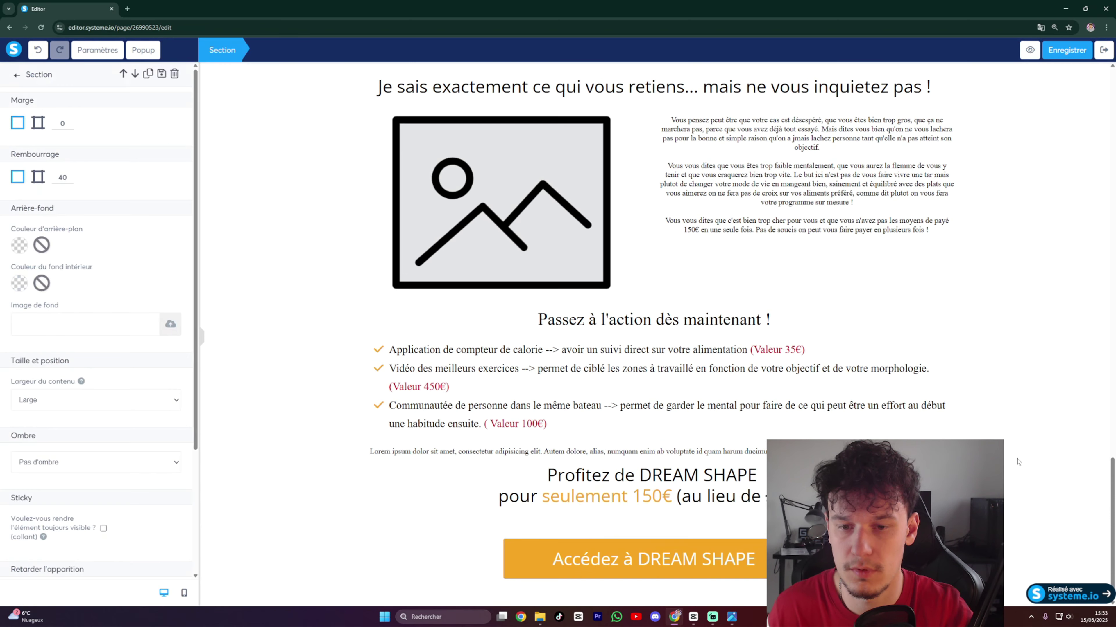
Delete the Lorem ipsum text element between the closing benefits list and the price title.
left_click(930, 444)
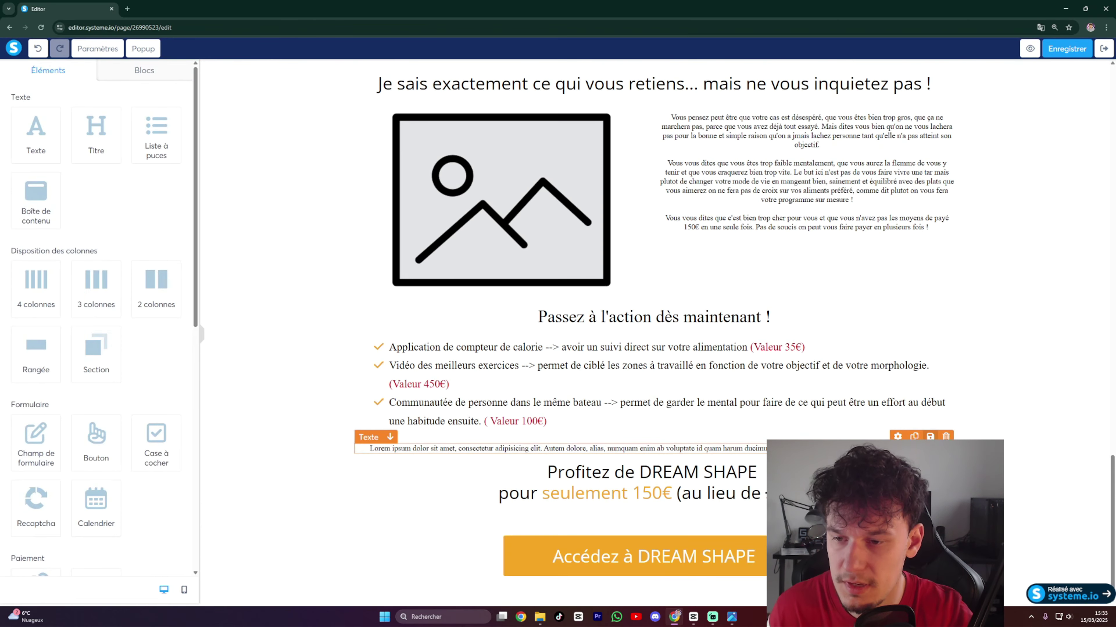
left_click(946, 436)
left_click(591, 82)
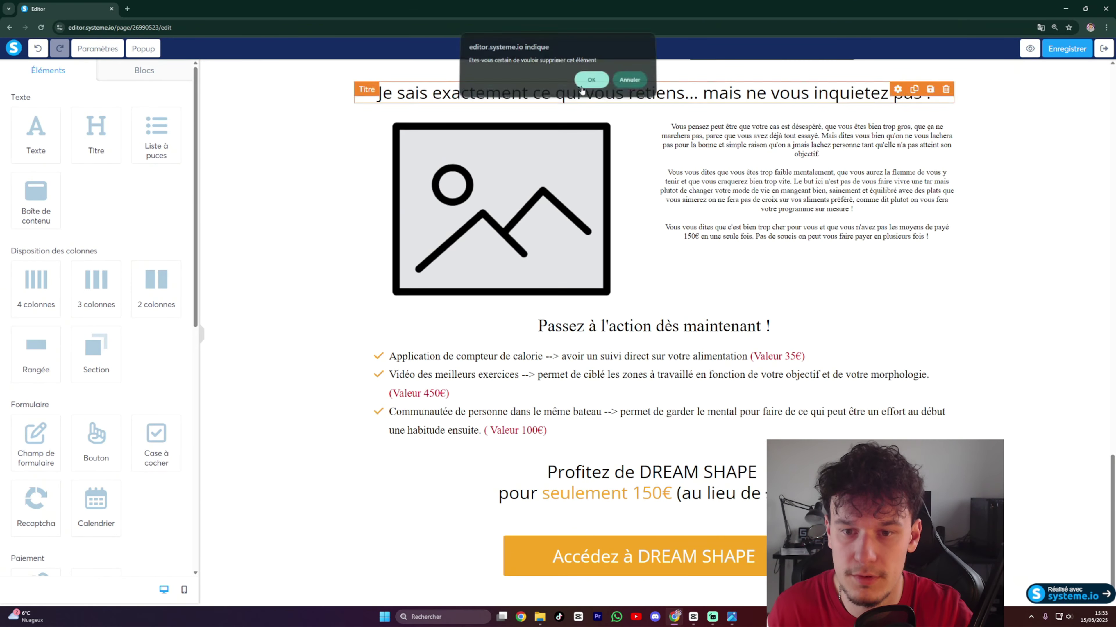
Indent the closing benefits list with a left margin of 145 and a right margin of 150.
left_click(488, 421)
left_click(511, 417)
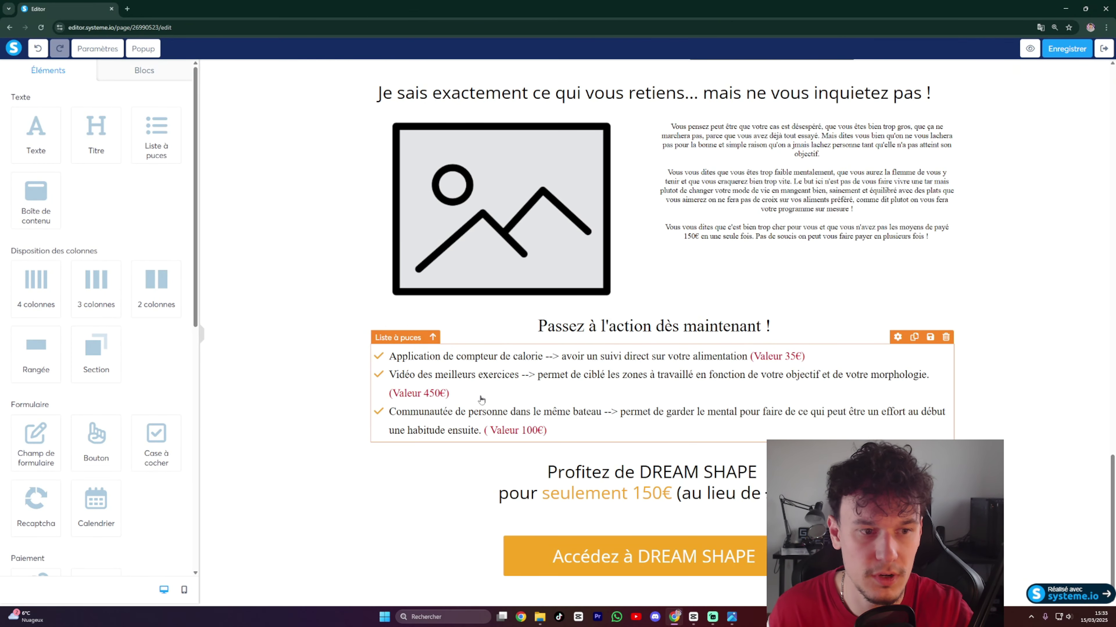
left_click(509, 396)
left_click(498, 398)
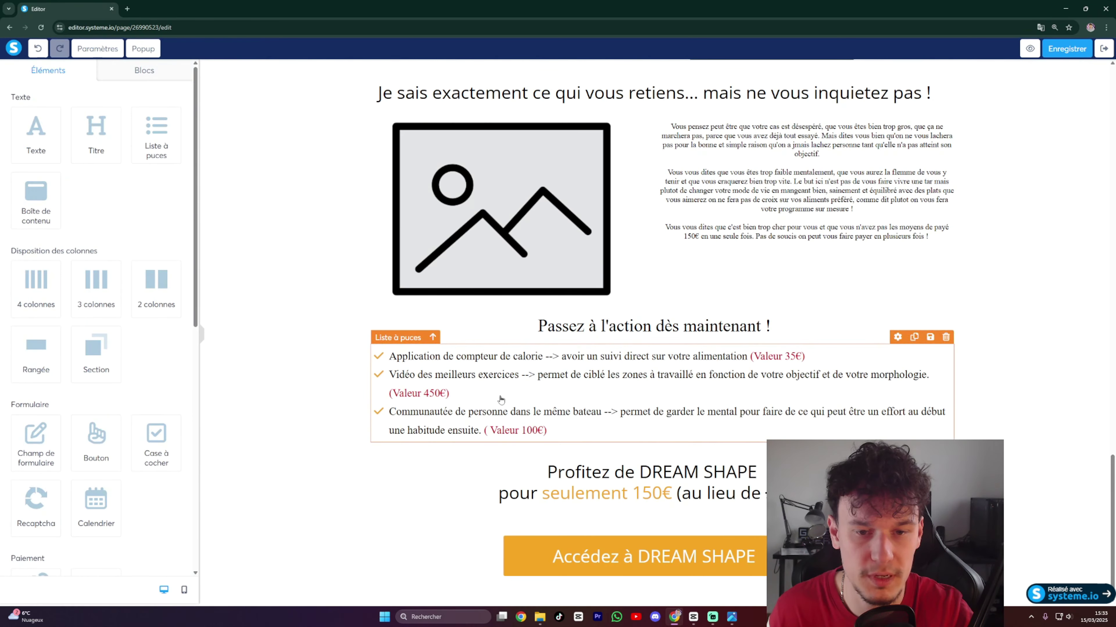
left_click(485, 401)
scroll(101, 438, "down", 2)
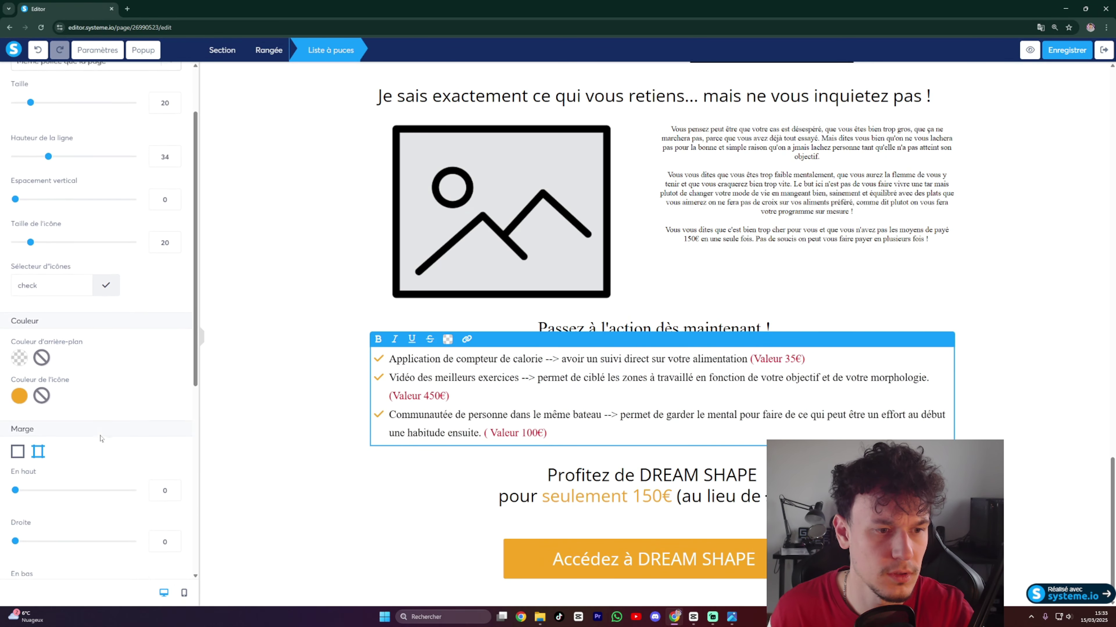
scroll(90, 425, "down", 1)
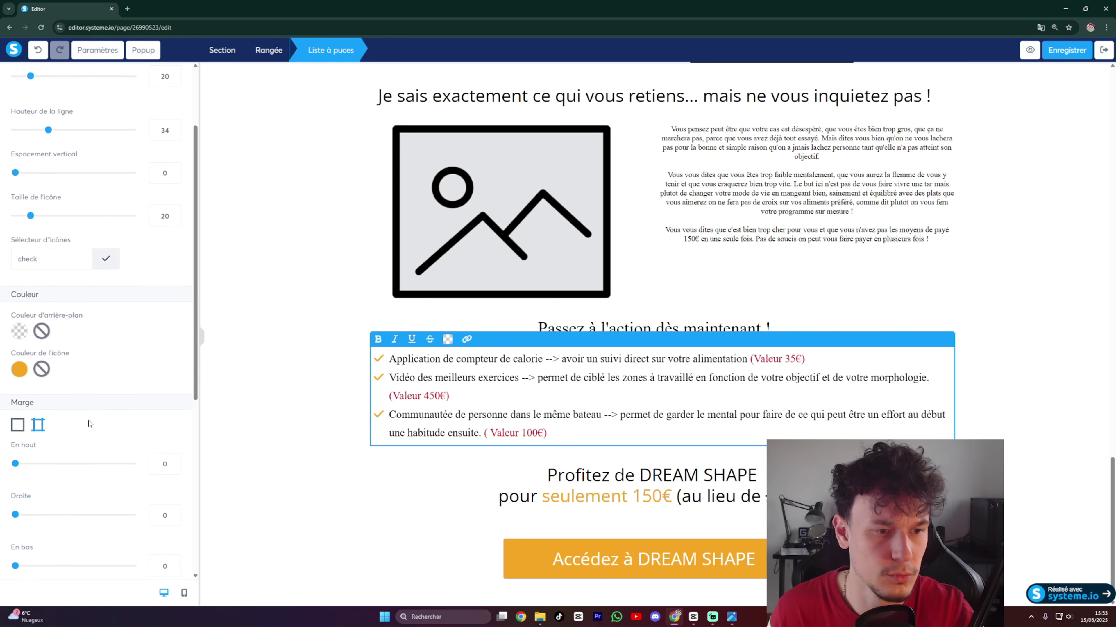
scroll(89, 424, "down", 1)
left_click_drag(18, 493, 66, 493)
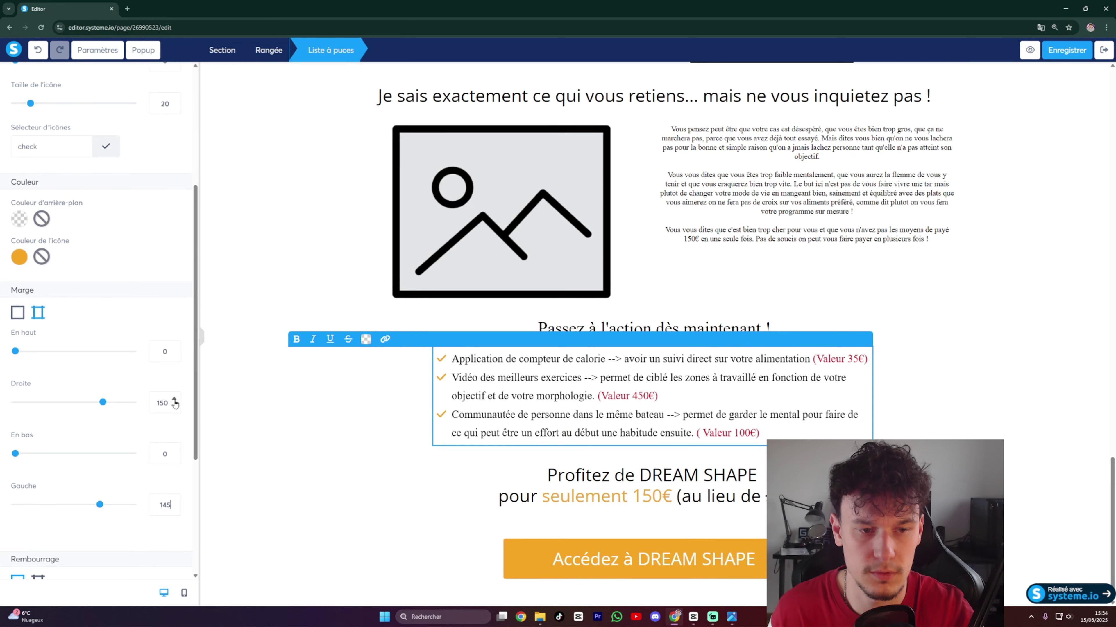
Fine-tune the closing benefits list's right margin to 145 so it matches the left one.
left_click(174, 405)
left_click(174, 405)
left_click(174, 405)
left_click(174, 406)
left_click(174, 405)
left_click(174, 406)
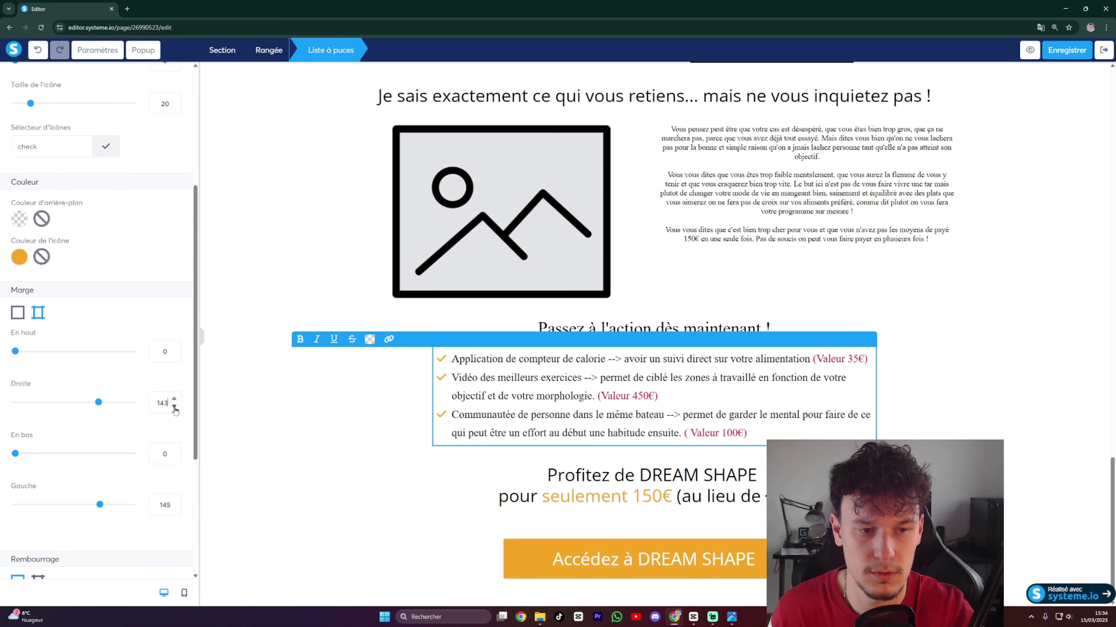
left_click(174, 401)
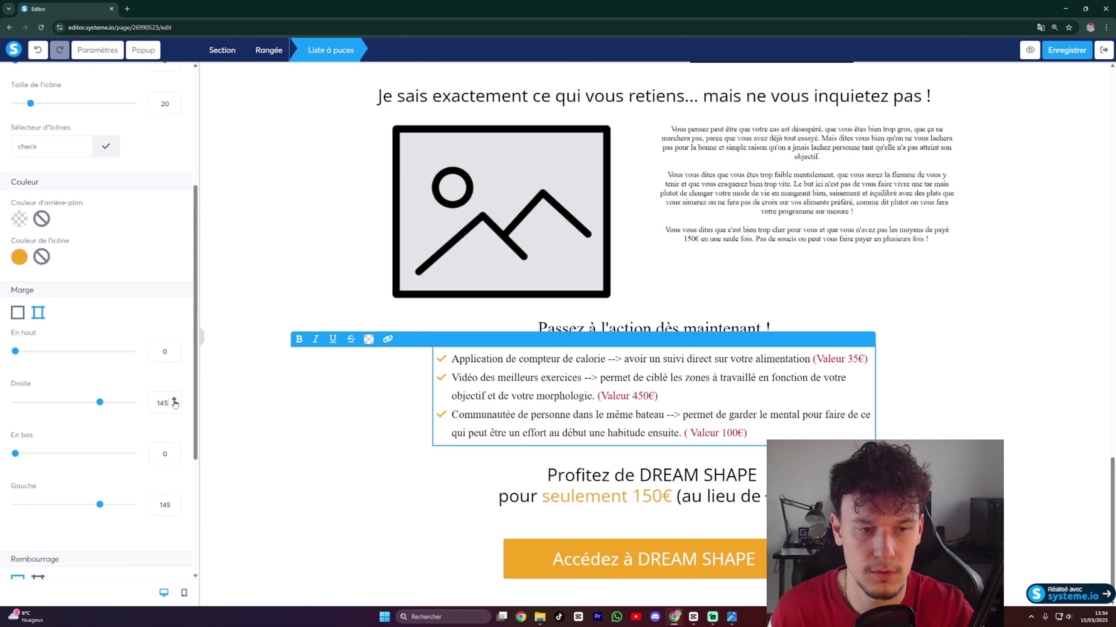
left_click(290, 457)
left_click(1009, 445)
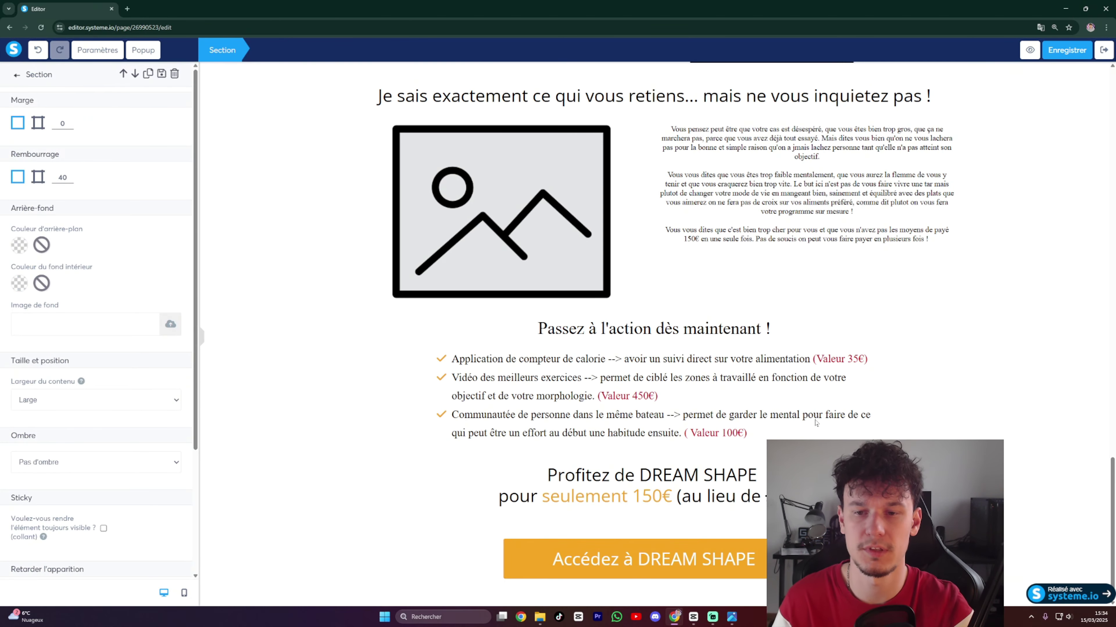
Change the font of the "Passez à l'action dès maintenant !" title to the Google font Open Sans.
left_click(845, 433)
scroll(849, 435, "up", 3)
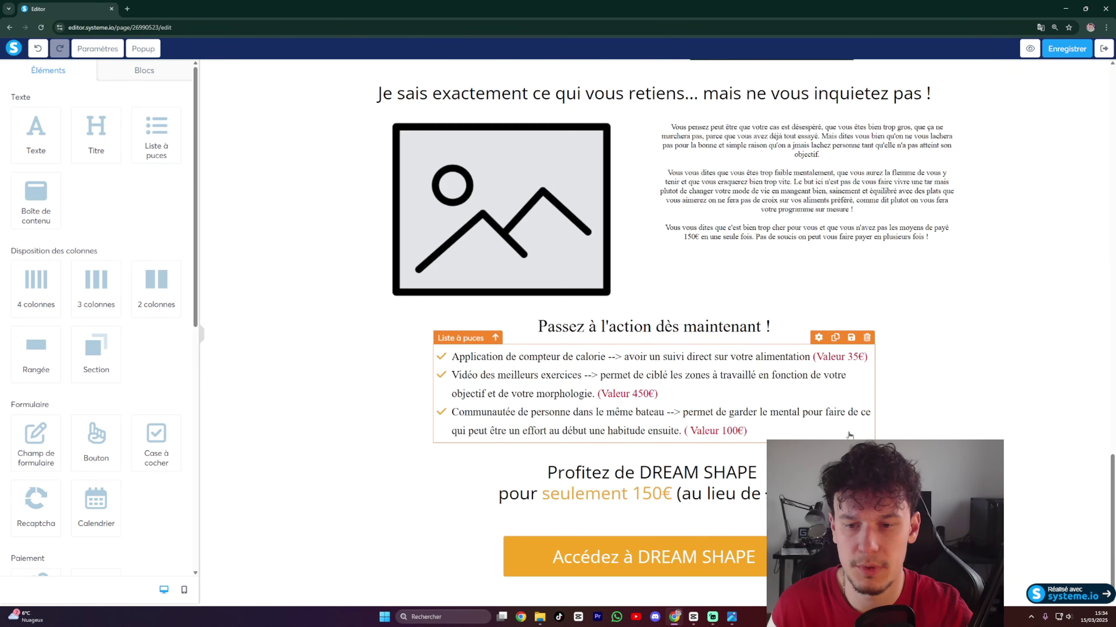
scroll(753, 331, "up", 3)
scroll(753, 330, "down", 6)
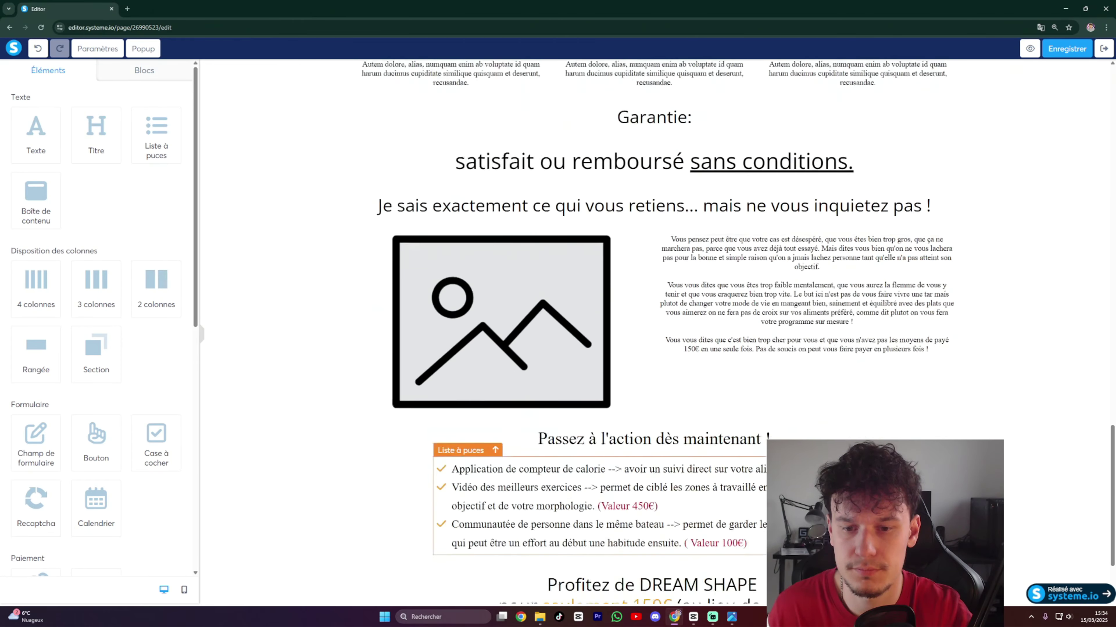
left_click(753, 330)
left_click_drag(773, 330, 497, 347)
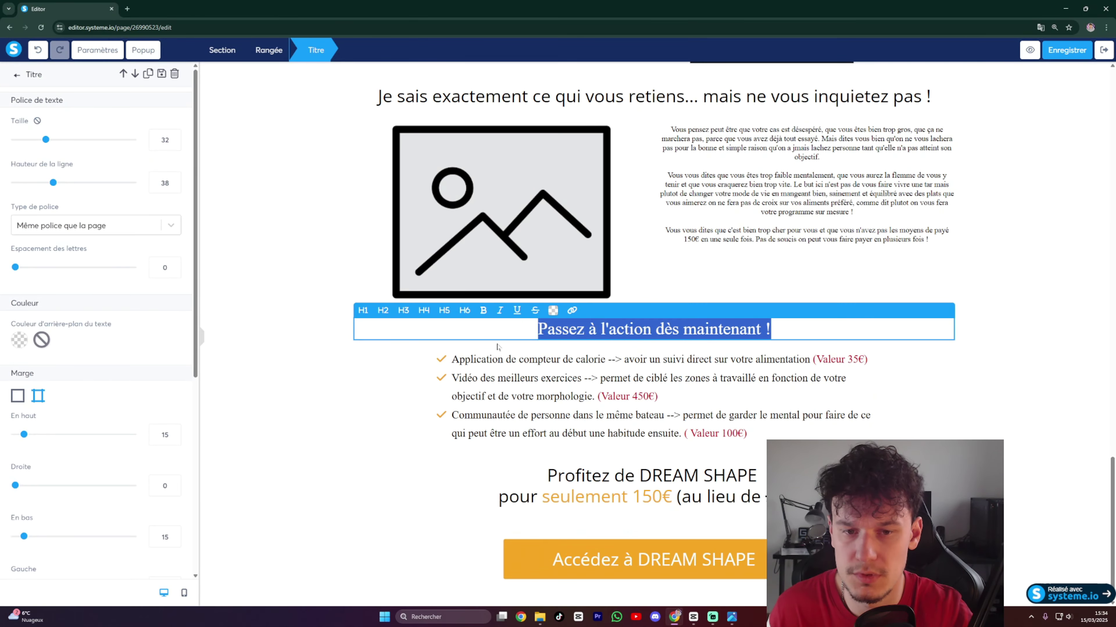
left_click(64, 225)
left_click(55, 287)
left_click(42, 257)
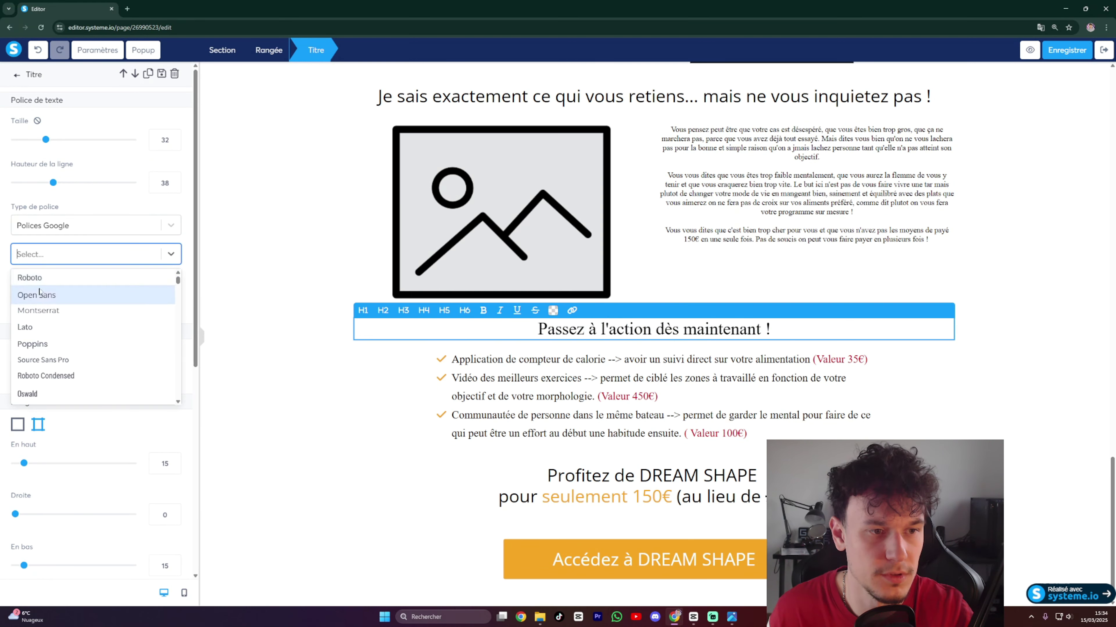
left_click(40, 293)
left_click(274, 368)
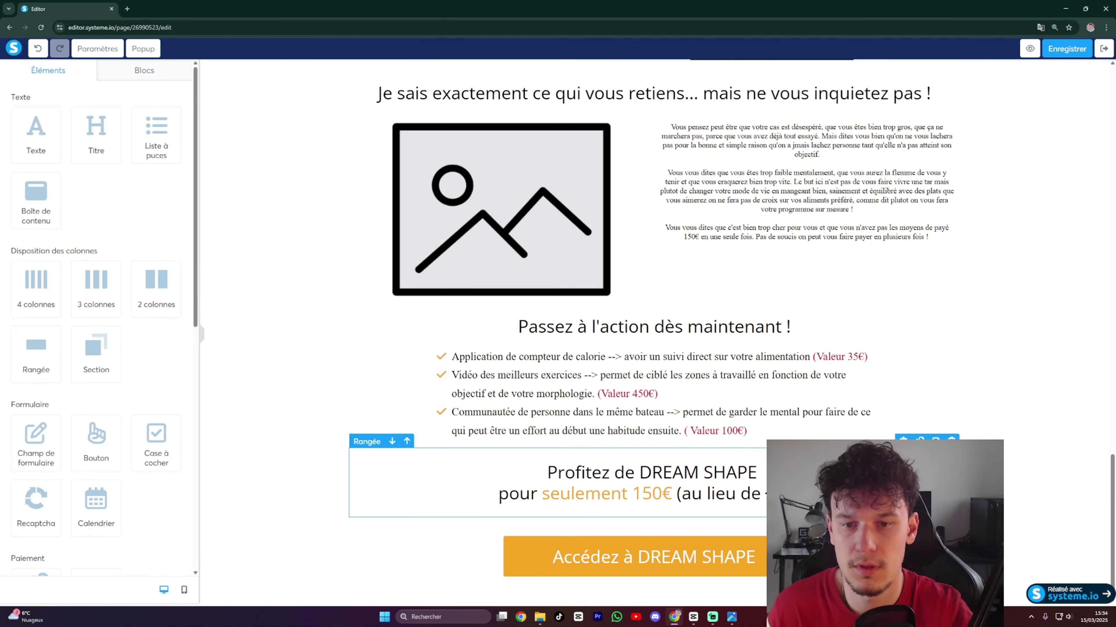
Look over the sales page from the top, save it and leave the editor.
scroll(770, 322, "up", 20)
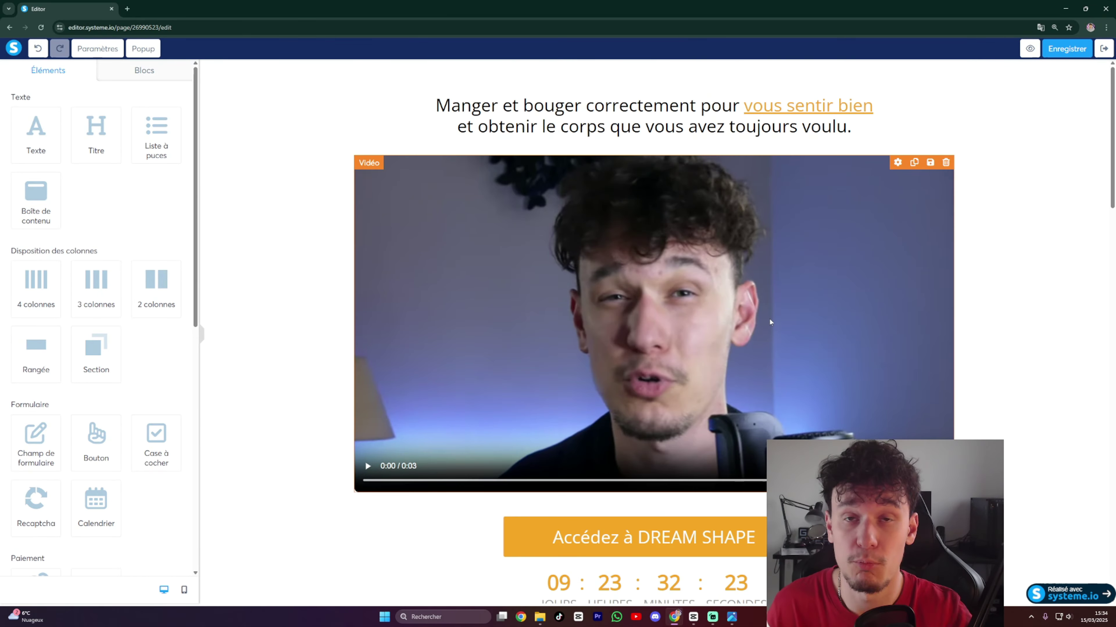
scroll(764, 328, "down", 10)
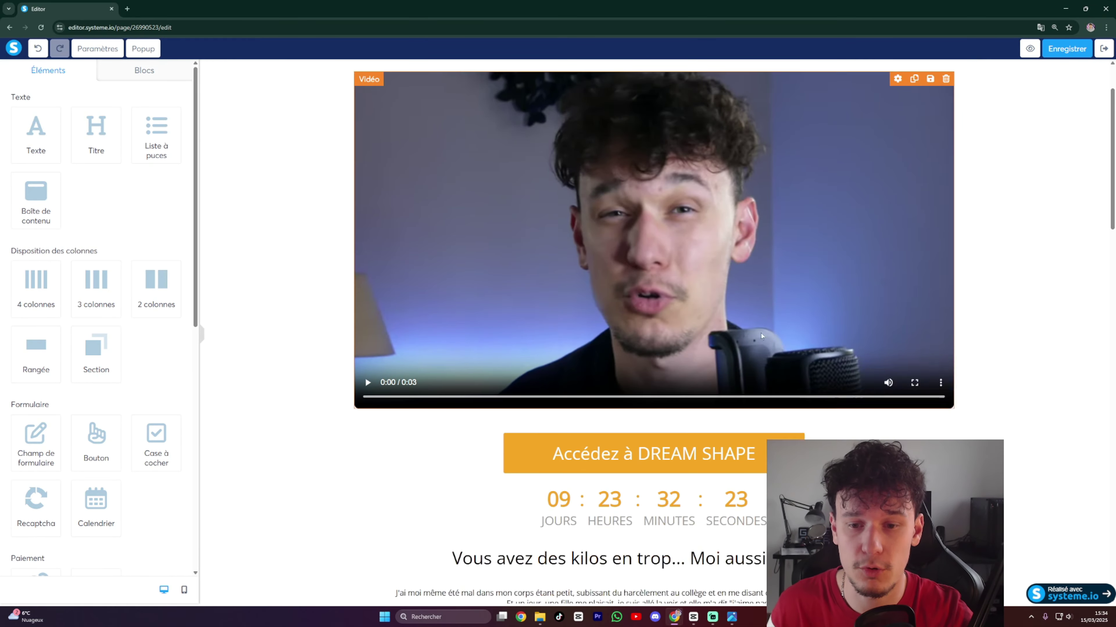
scroll(1029, 195, "up", 10)
left_click(1029, 195)
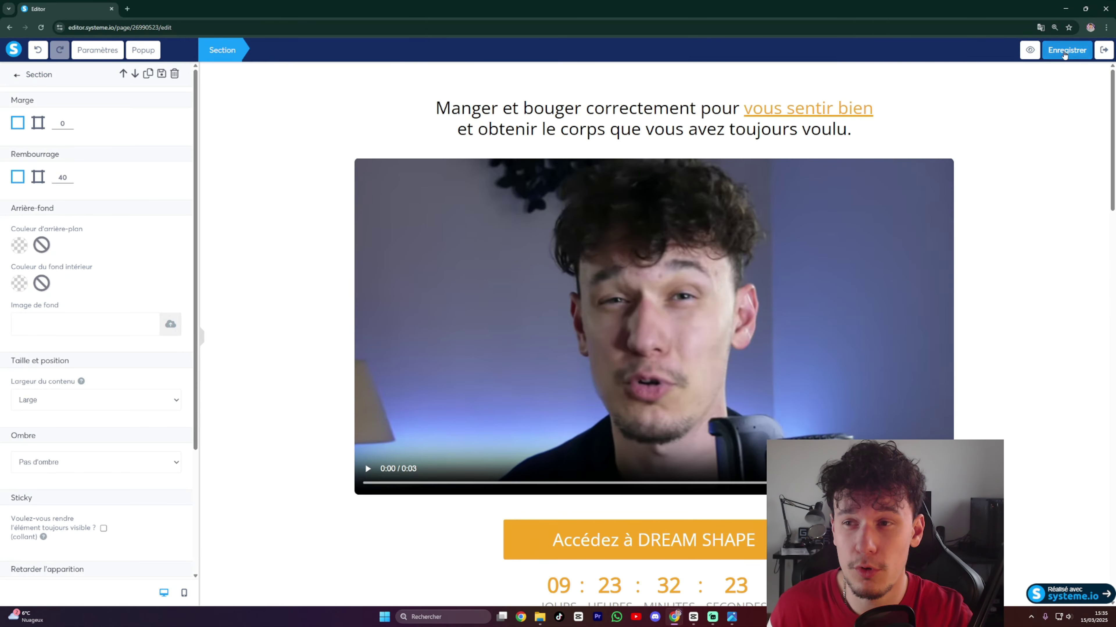
left_click(1104, 50)
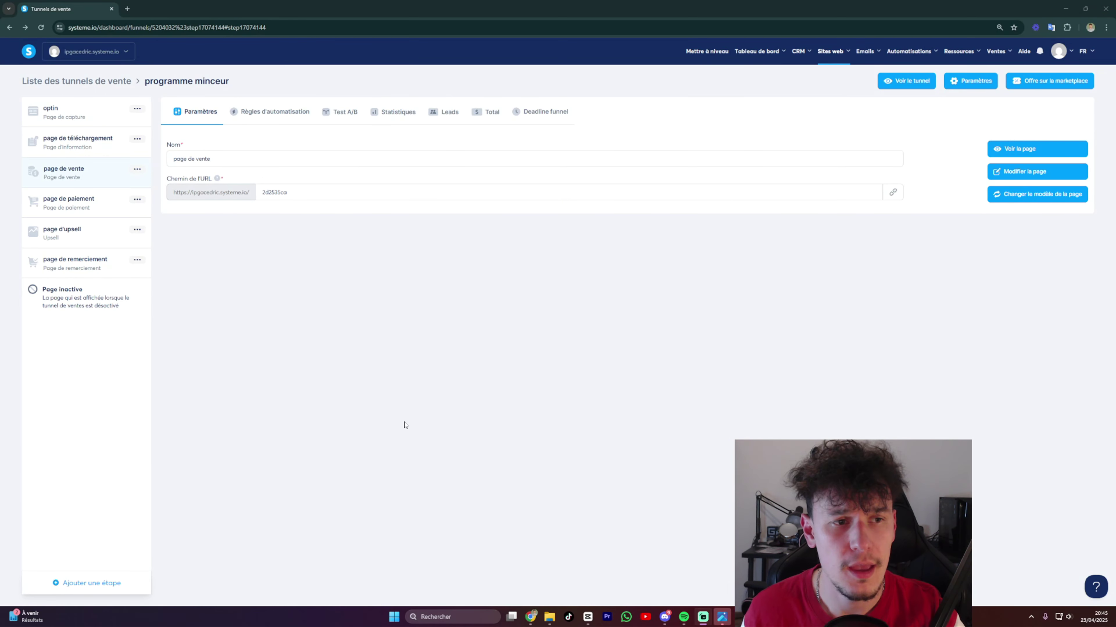
Open the settings of the "page de paiement" funnel step and choose "Produit numérique" as the offer type.
left_click(91, 206)
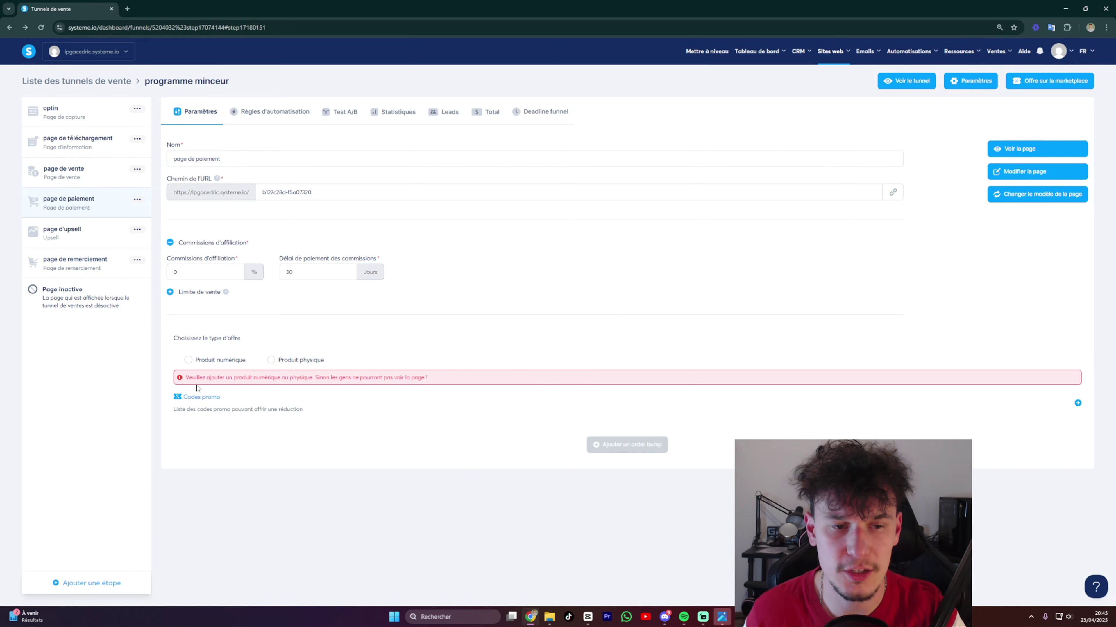
left_click_drag(428, 377, 185, 377)
left_click(428, 342)
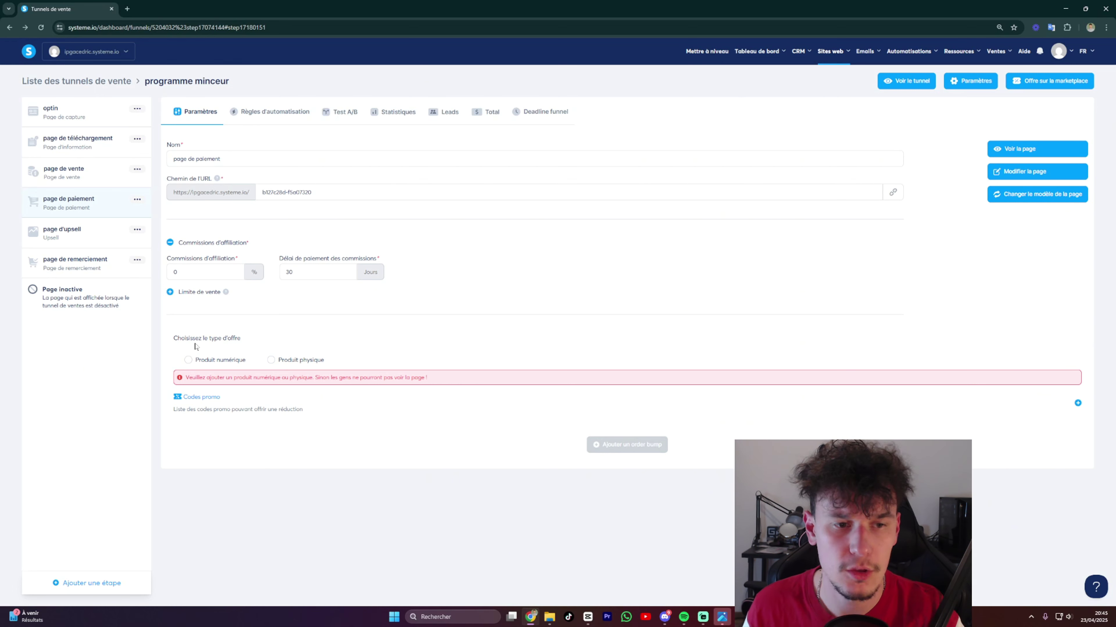
left_click_drag(181, 339, 276, 345)
left_click(250, 340)
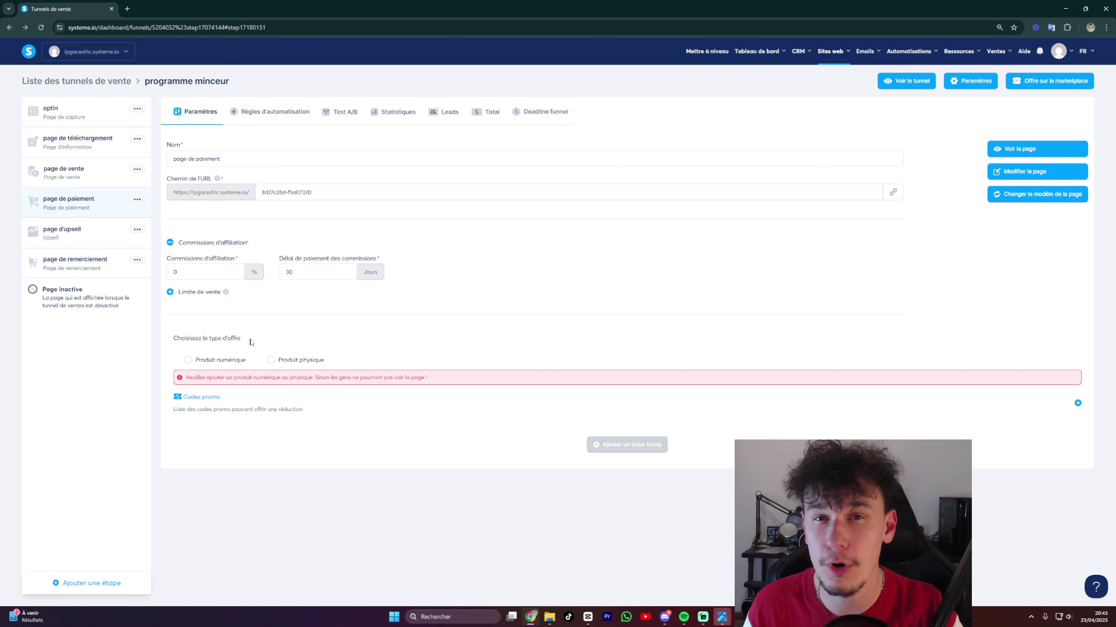
left_click(192, 365)
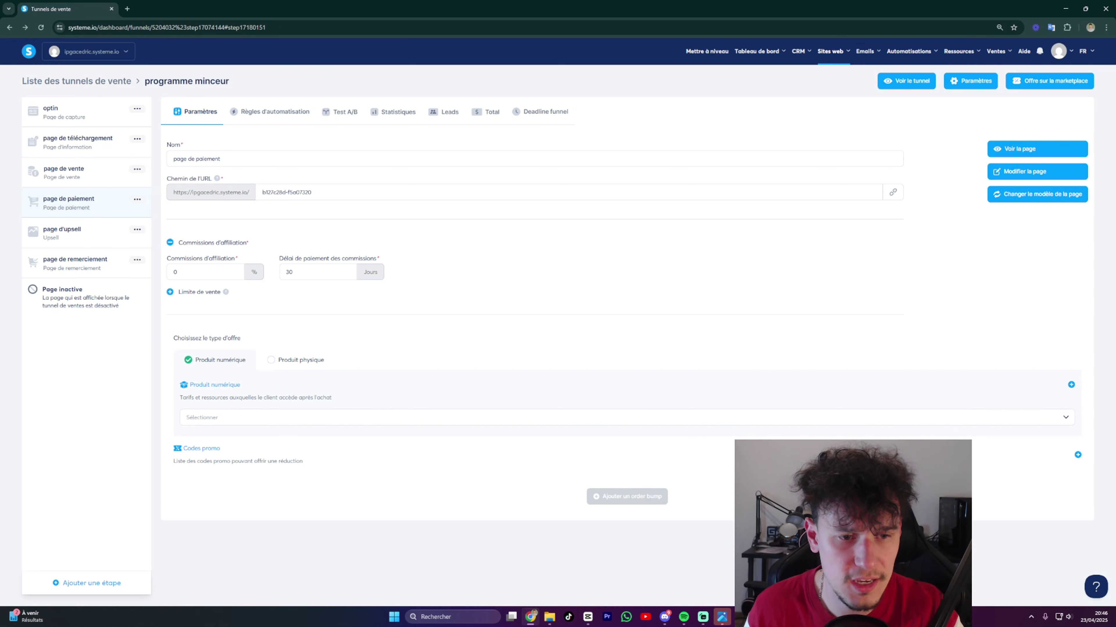
Start a new digital product for the payment page's offer and name it "DREAM SHAPE".
left_click_drag(197, 398, 316, 398)
left_click(338, 402)
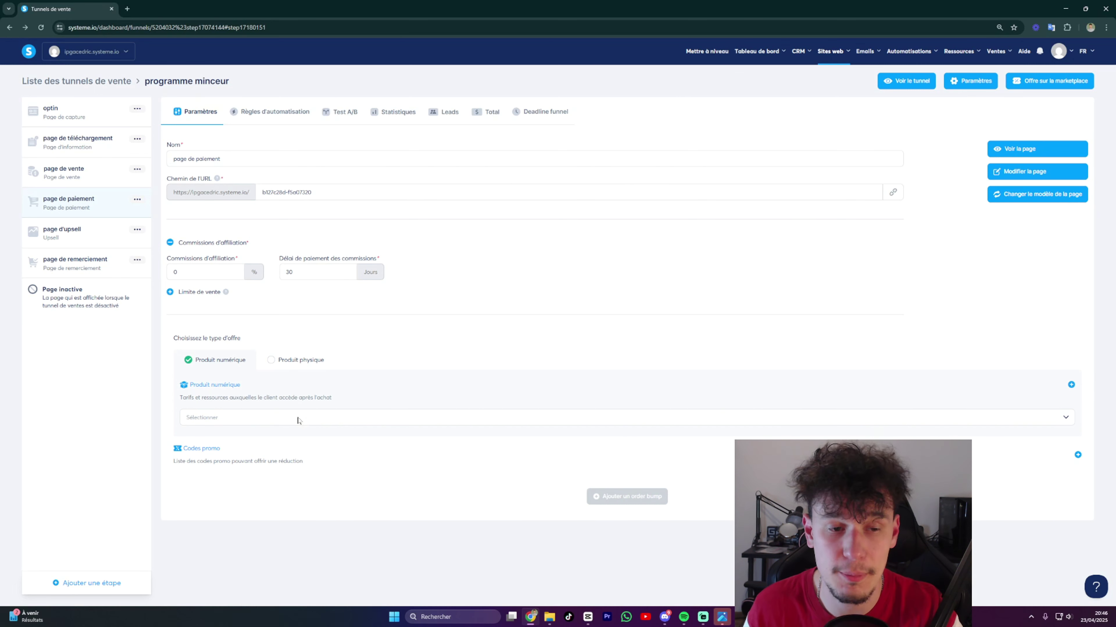
left_click(273, 418)
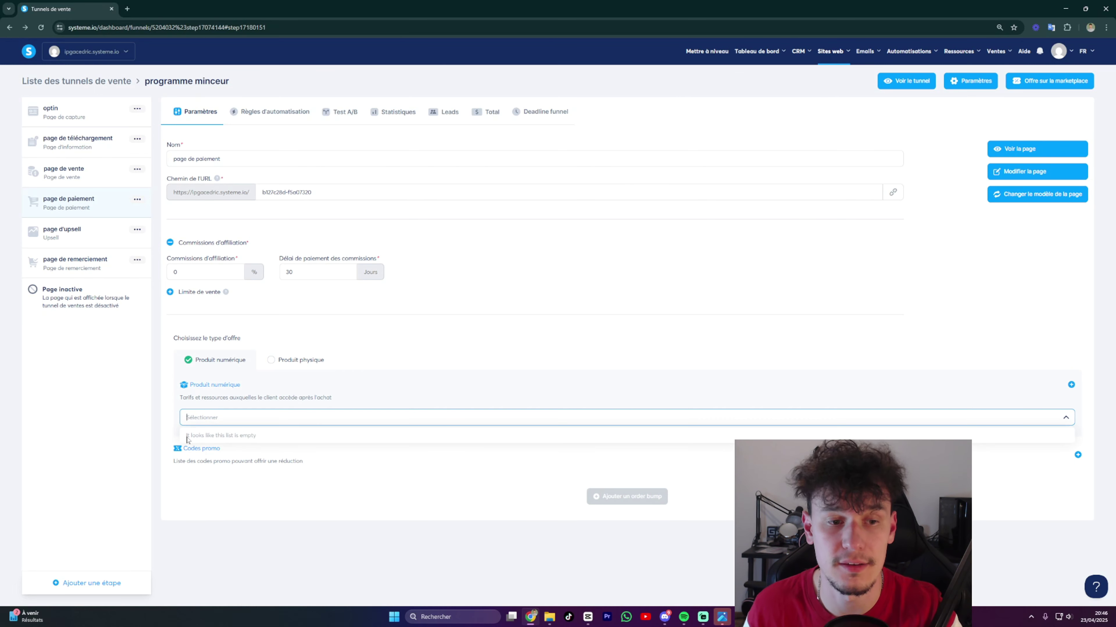
left_click(283, 422)
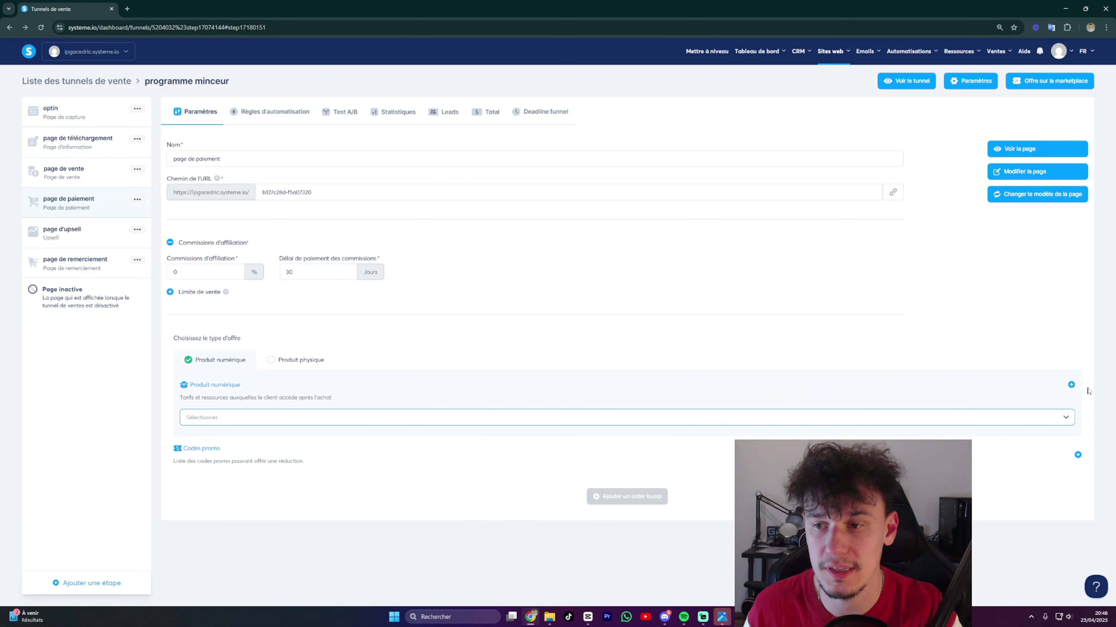
left_click(1071, 386)
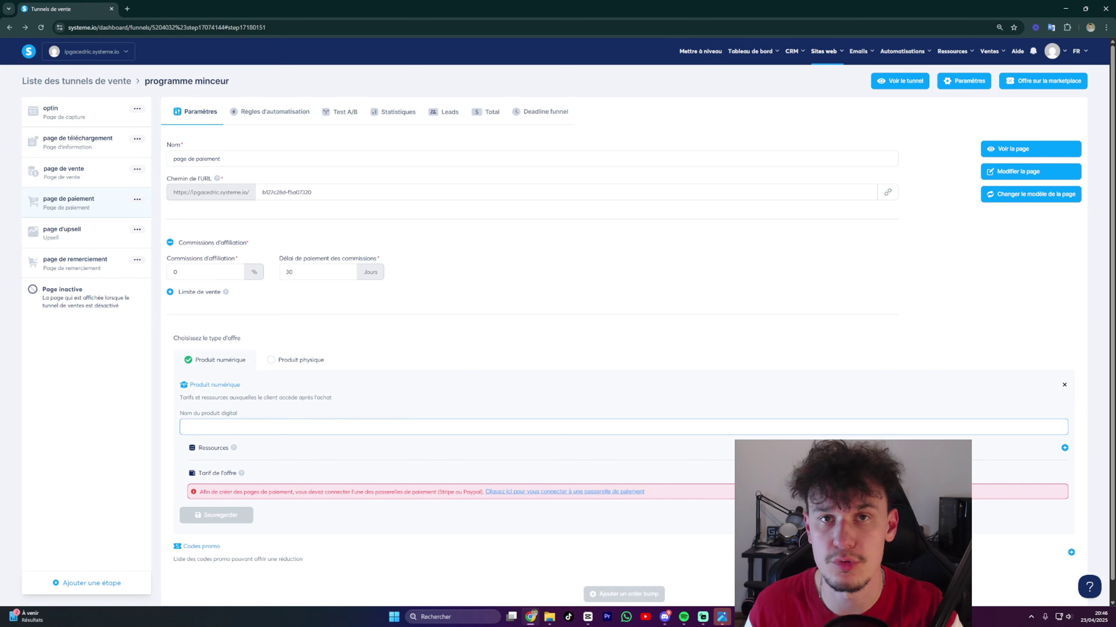
type("D")
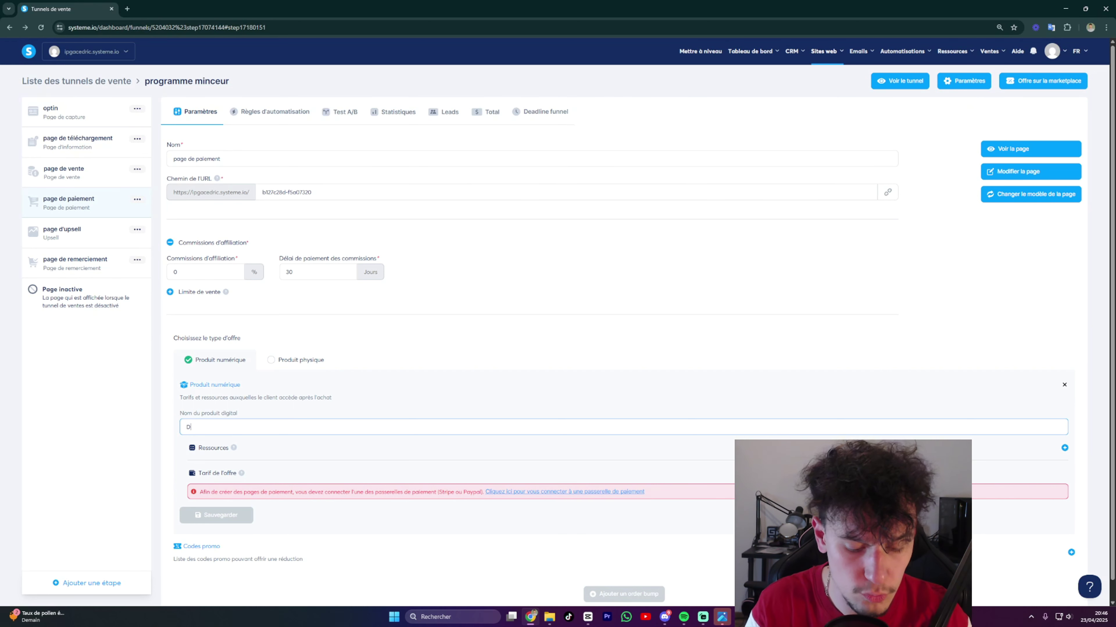
type("REAM SHAPE")
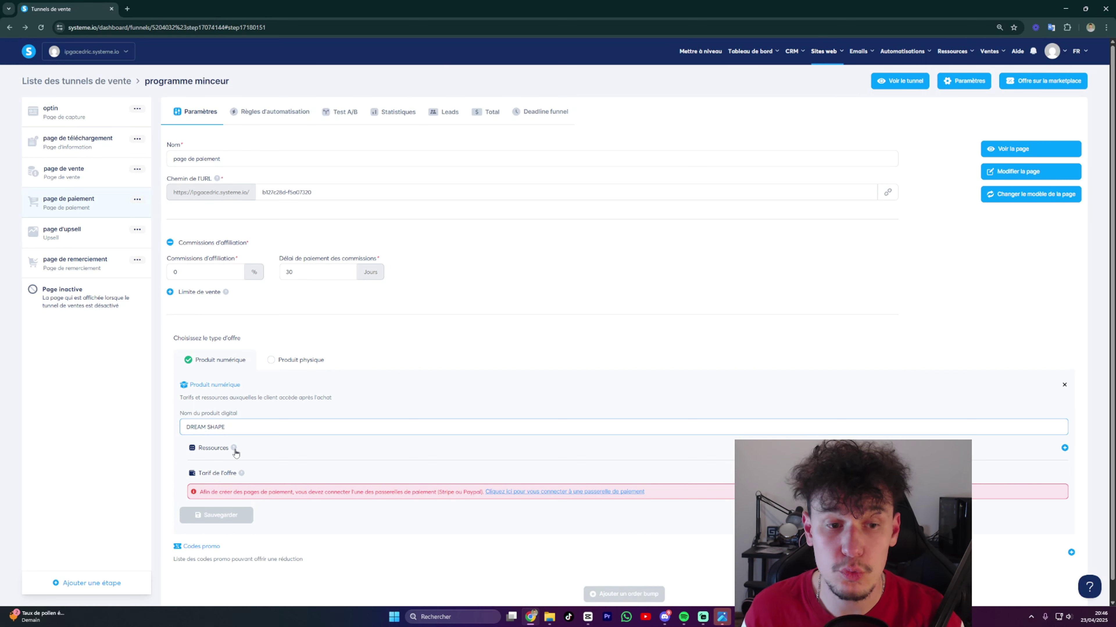
Add a "Mes formations" resource to the DREAM SHAPE digital product and check which courses can be chosen.
left_click(1064, 448)
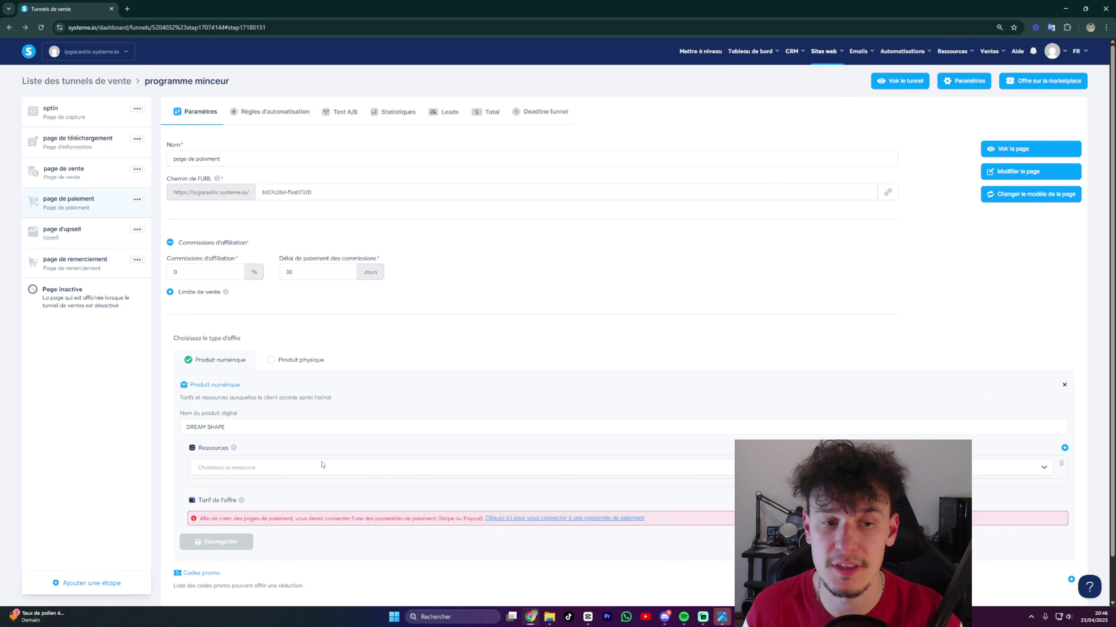
left_click(247, 468)
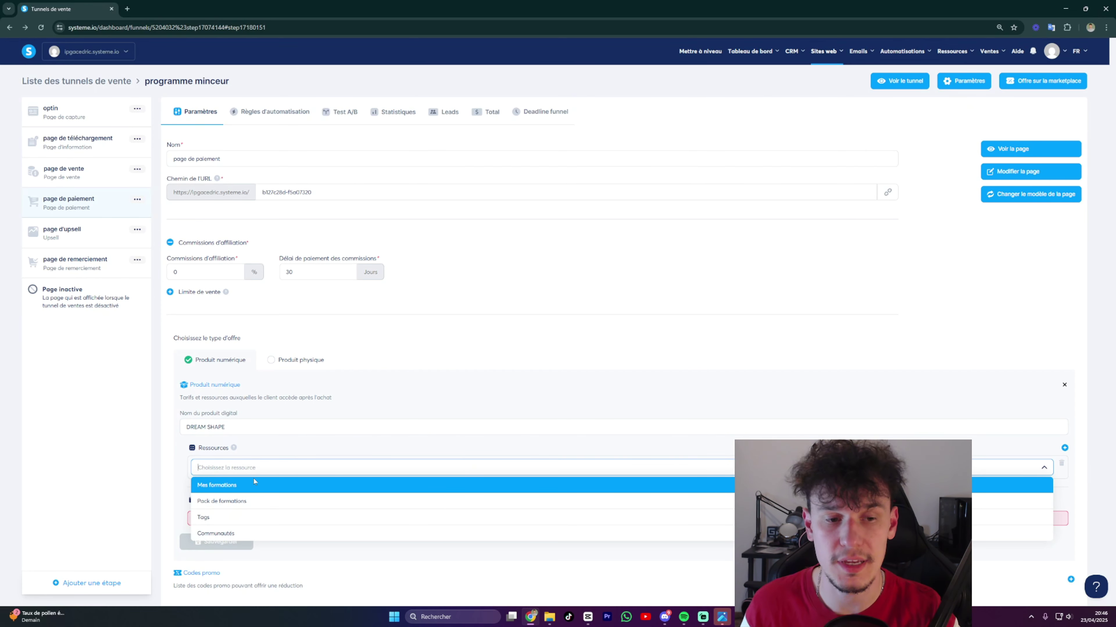
left_click(239, 486)
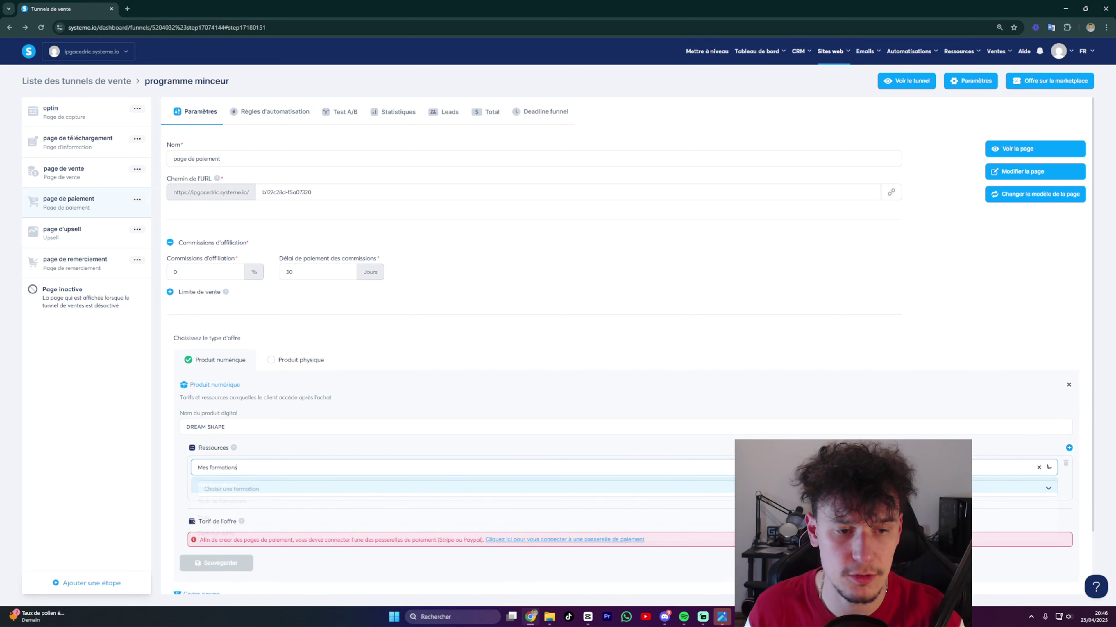
left_click(229, 490)
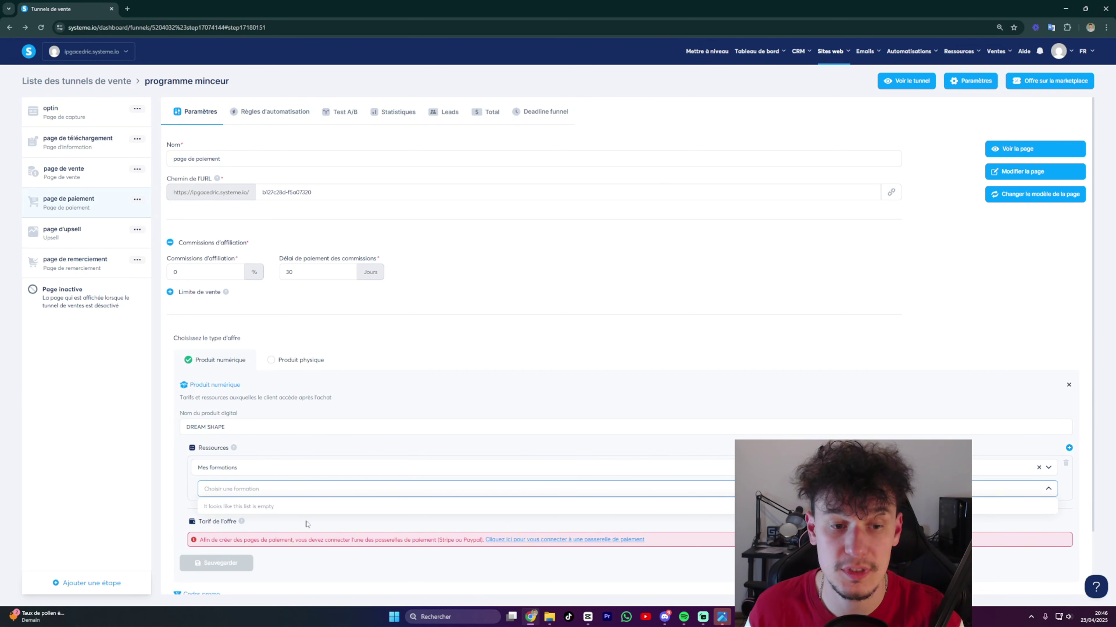
left_click(278, 496)
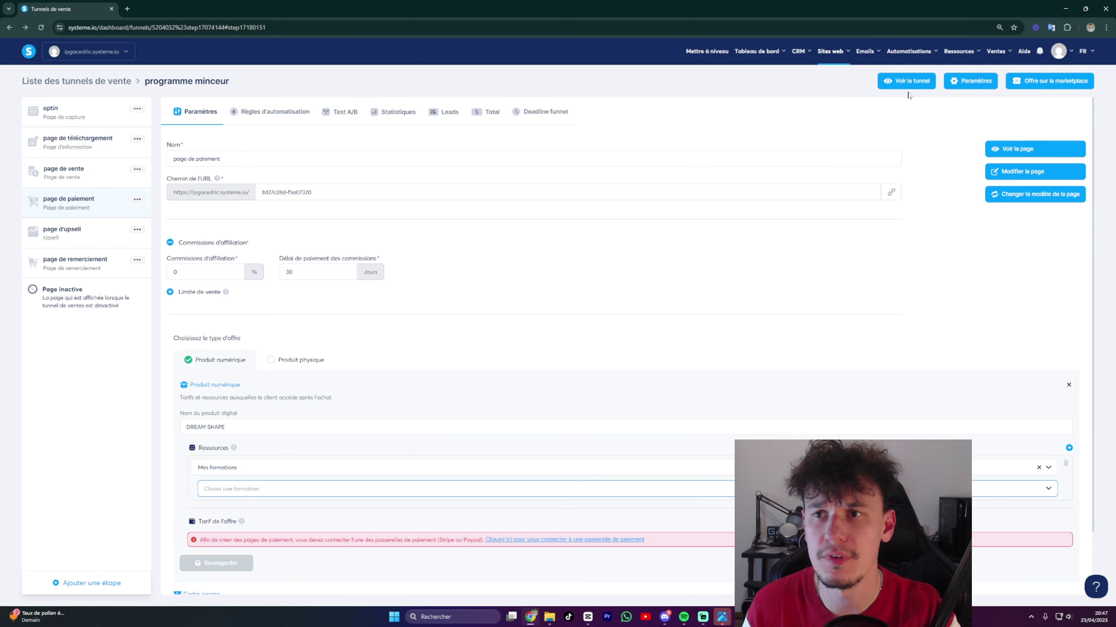
Go to the account's courses and start a new course named "DREAM SHAPE".
mouse_move(960, 55)
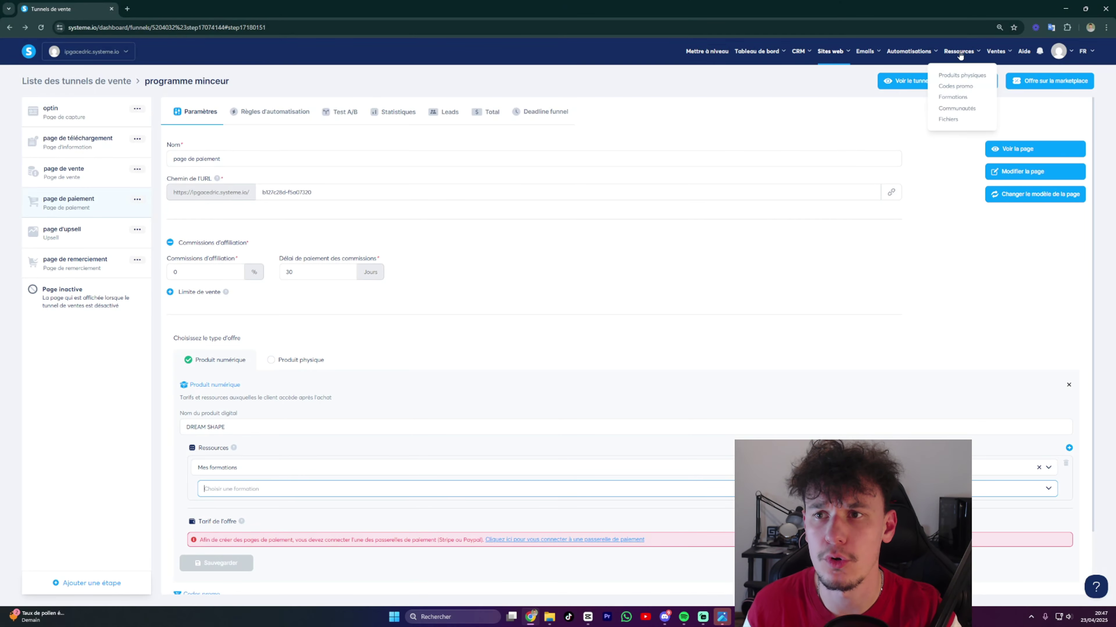
left_click(953, 99)
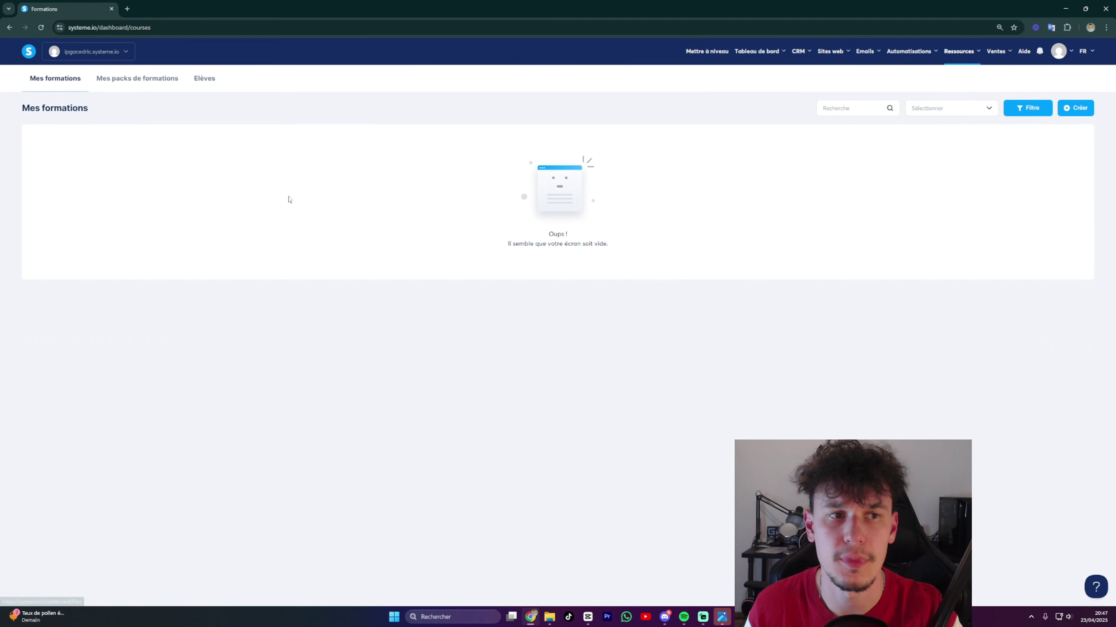
left_click(1075, 108)
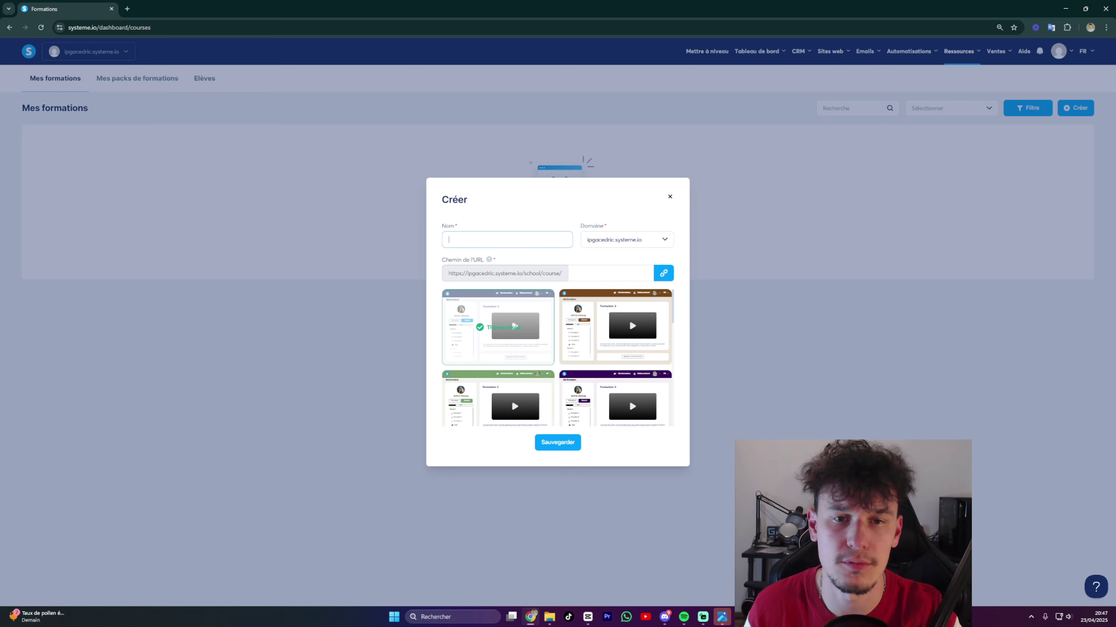
type("DREAMSHAPE")
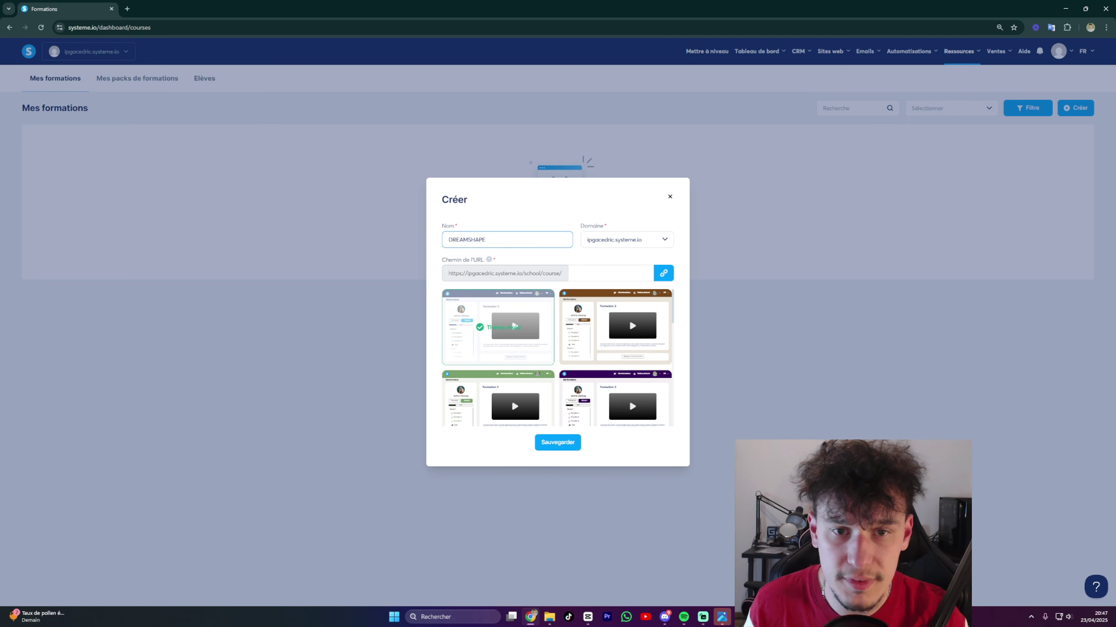
left_click(468, 239)
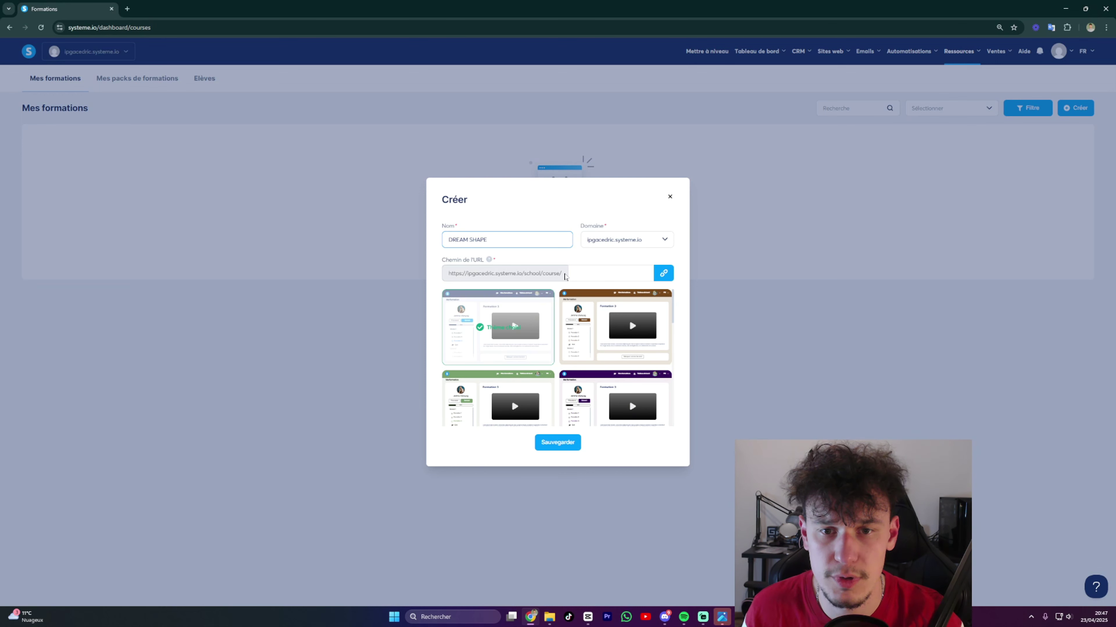
Try to save the new course with the URL path "DREAMSHAPE".
left_click(585, 273)
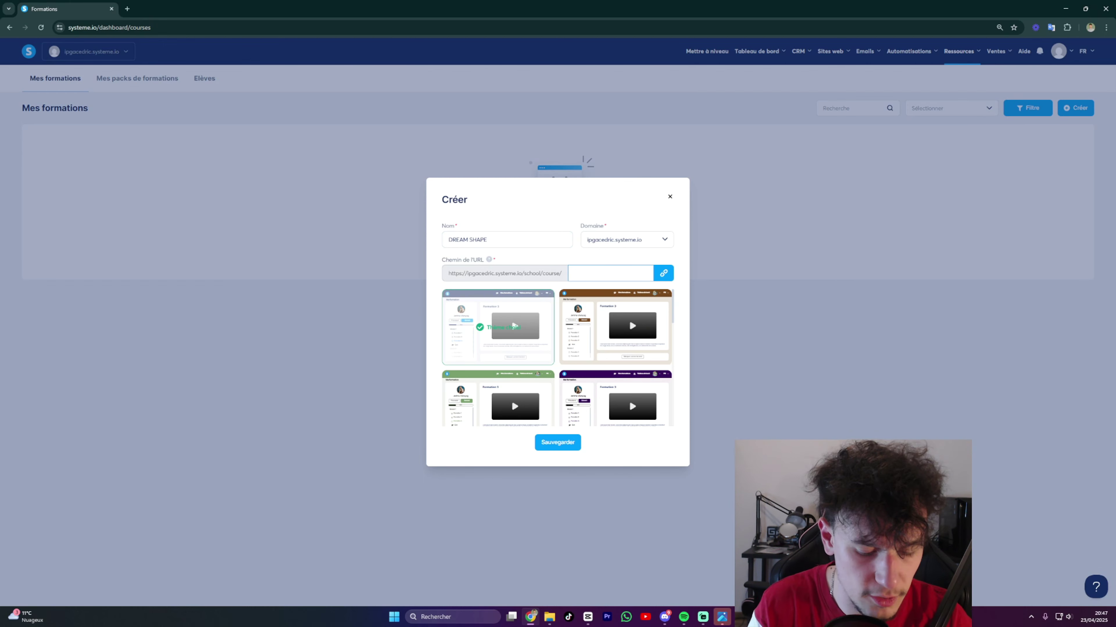
type("DREAMSHAPE")
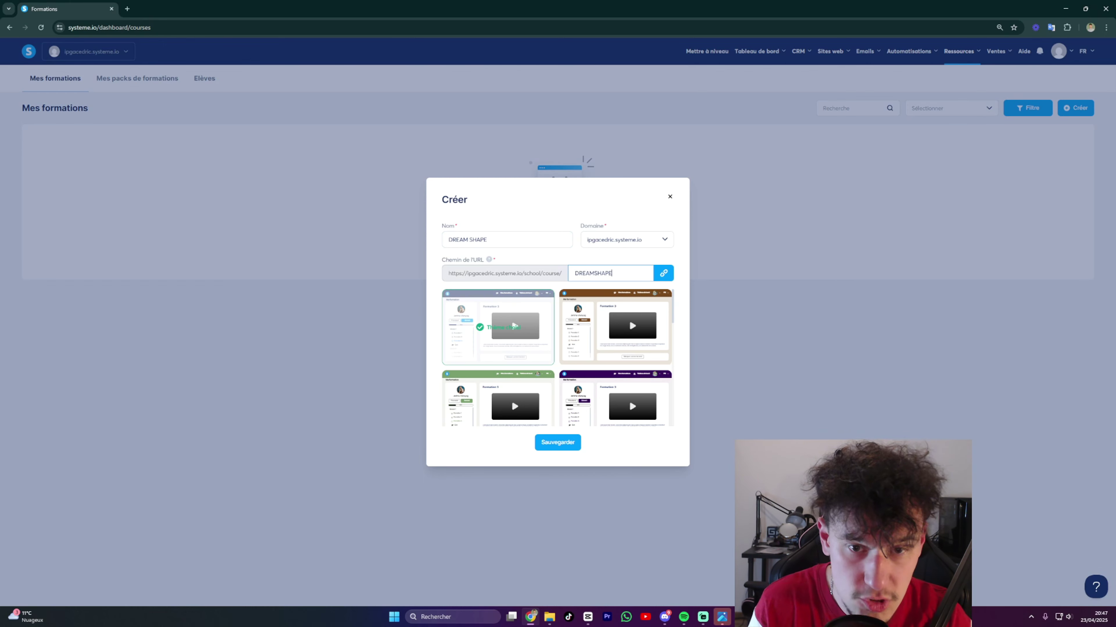
mouse_move(601, 294)
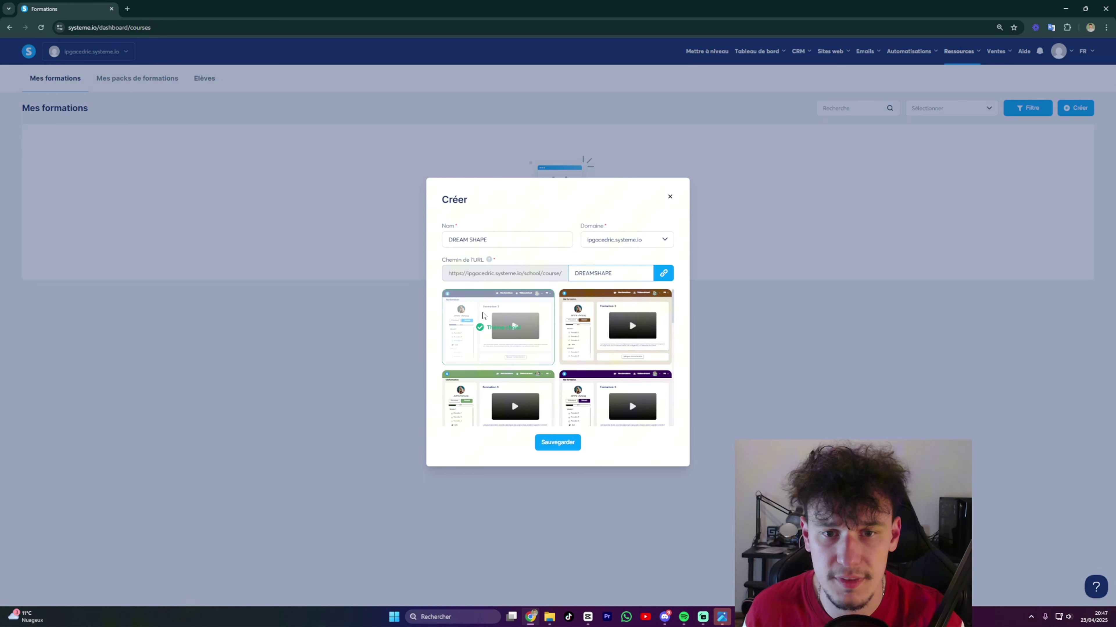
left_click(558, 445)
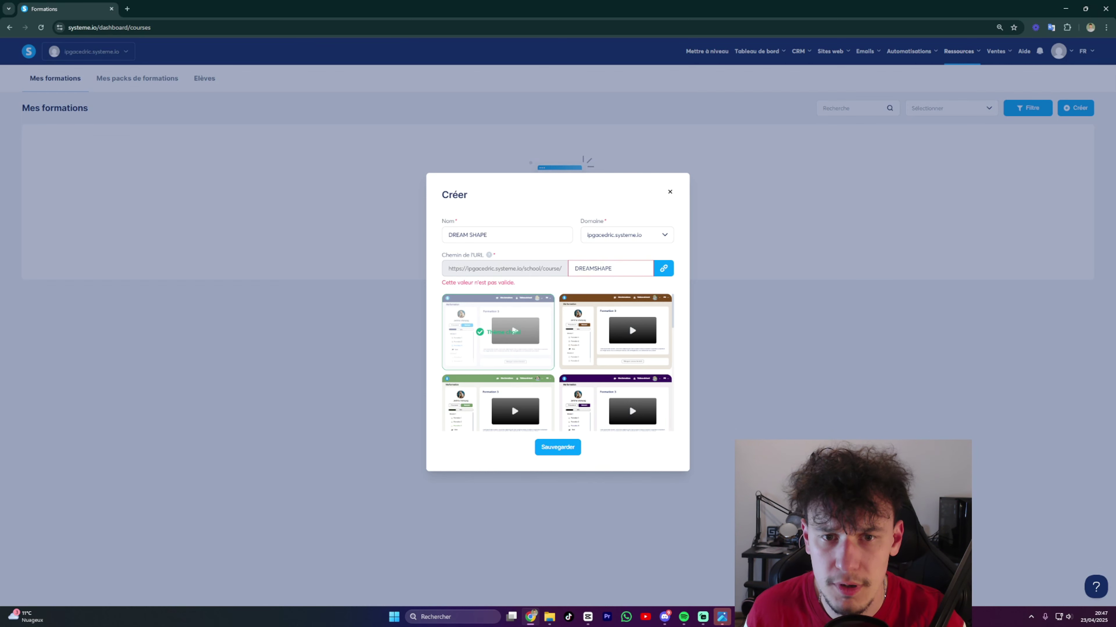
Set the course's URL path to "dreamshape" in lowercase and save the course.
left_click_drag(624, 268, 530, 277)
type("dreamshape")
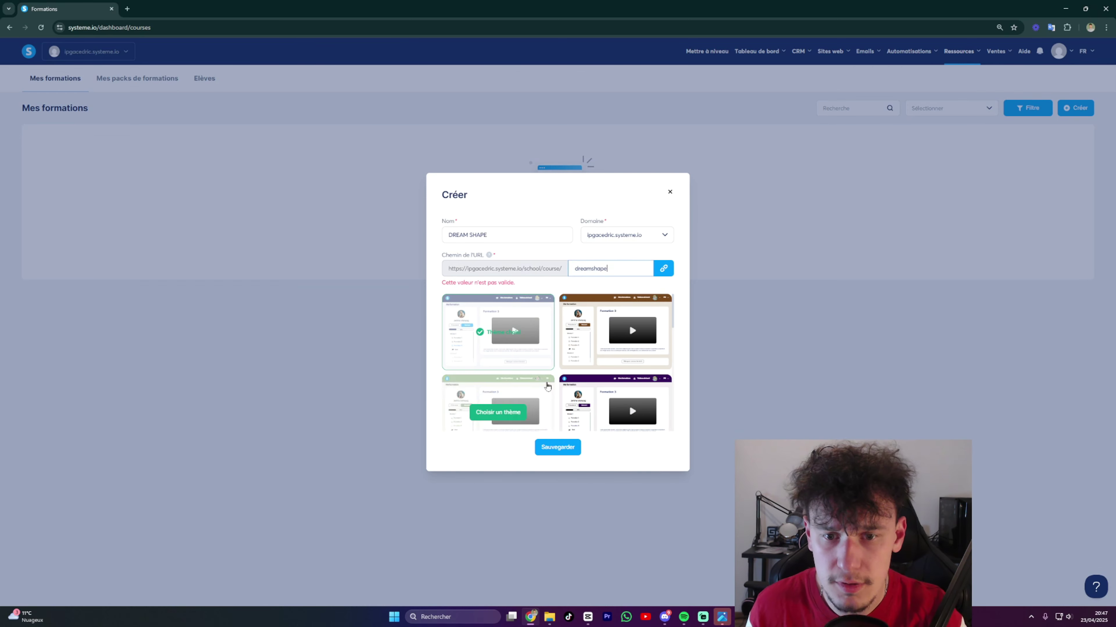
left_click(557, 447)
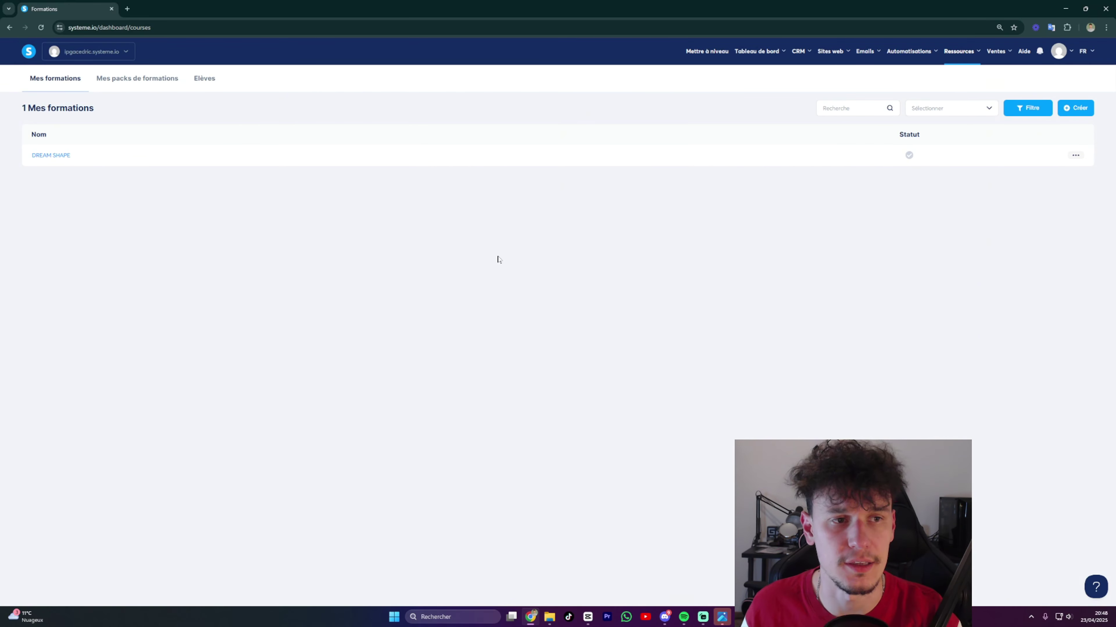
Open the DREAM SHAPE course and create two modules named "module 1" and "module 2".
left_click(62, 156)
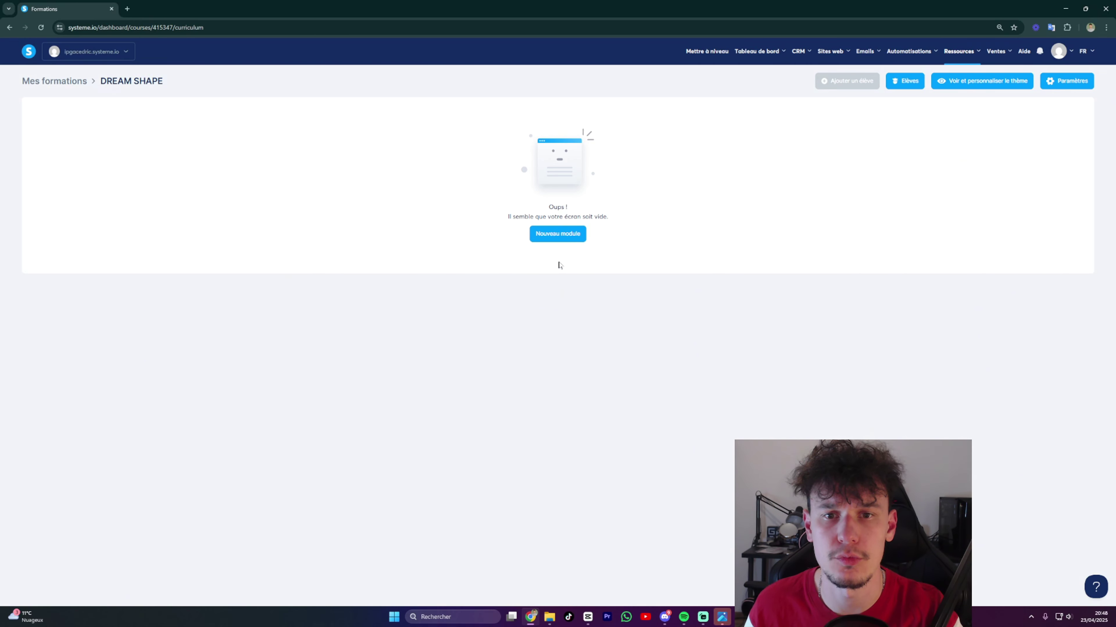
left_click(567, 240)
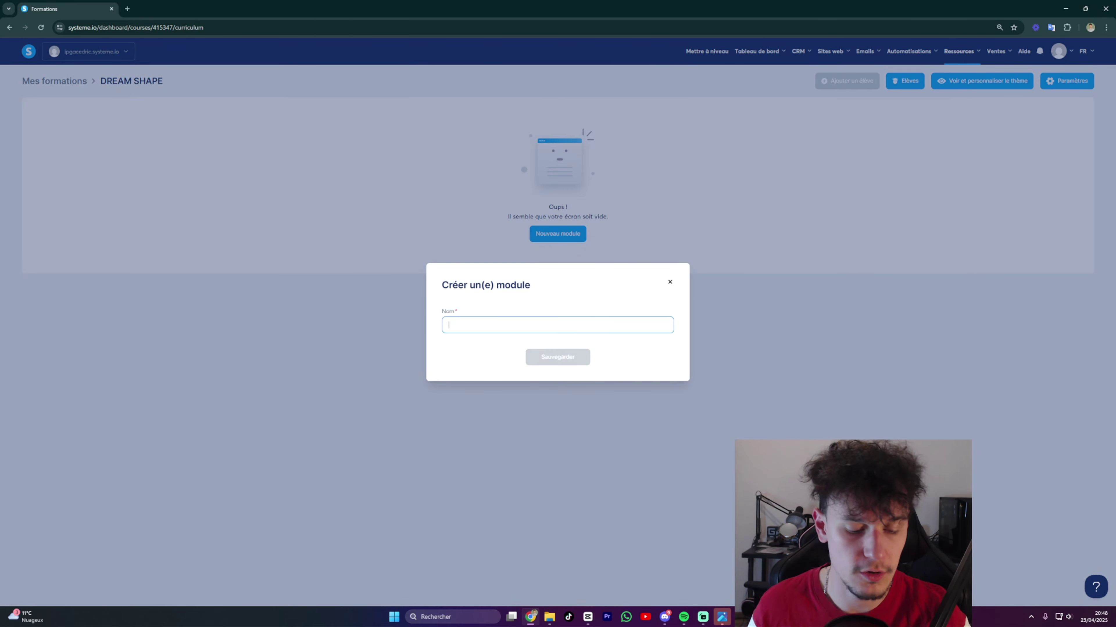
type("module 1")
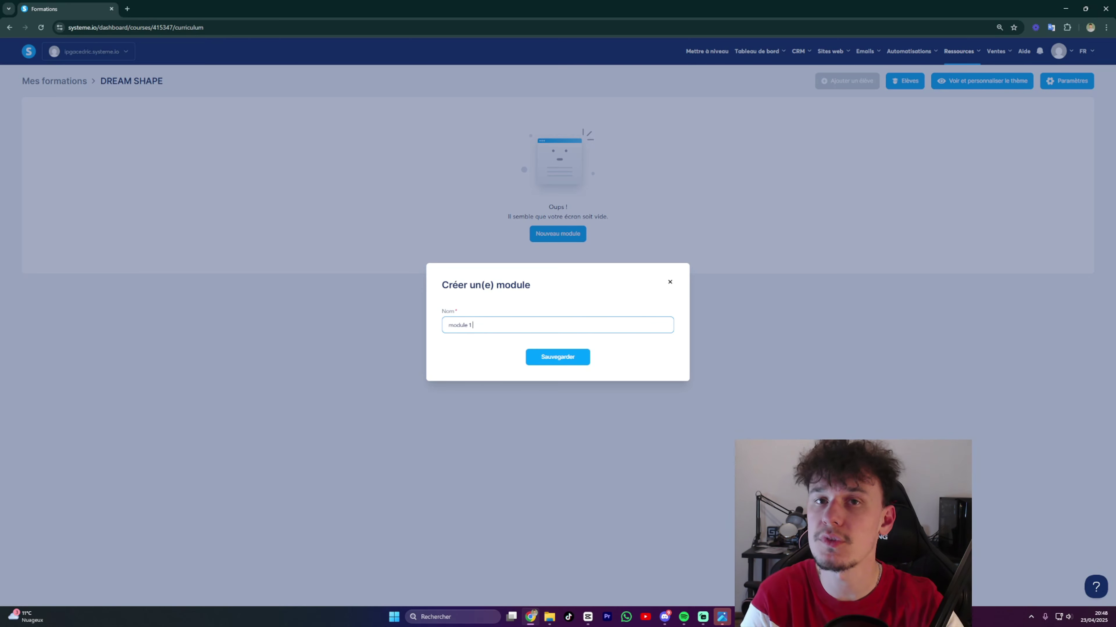
key("Return")
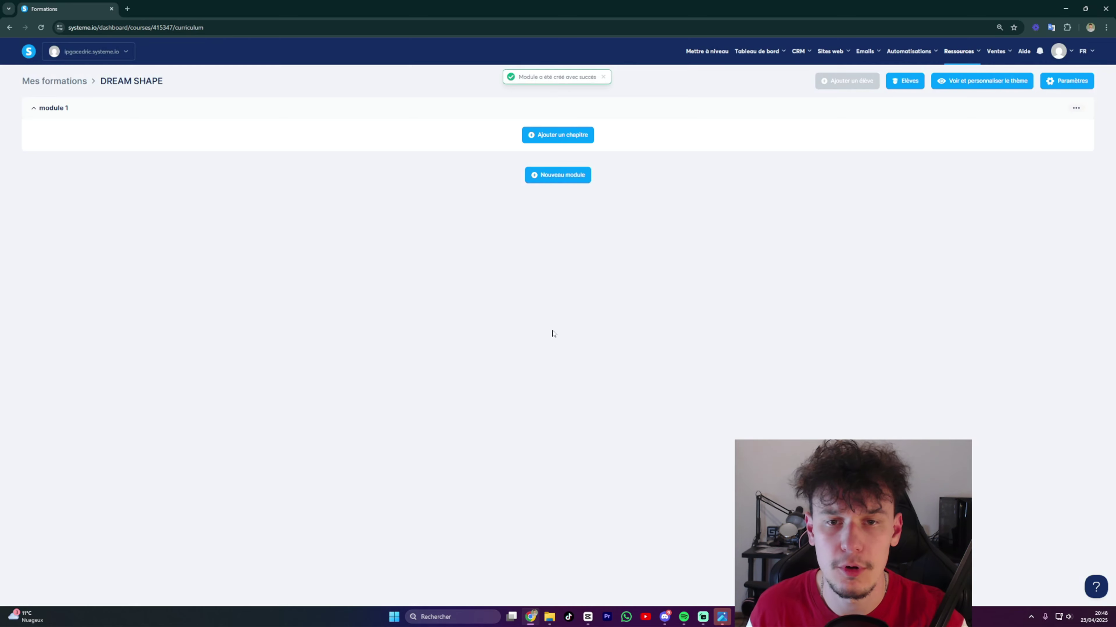
left_click(558, 175)
type("module 2")
key("Return")
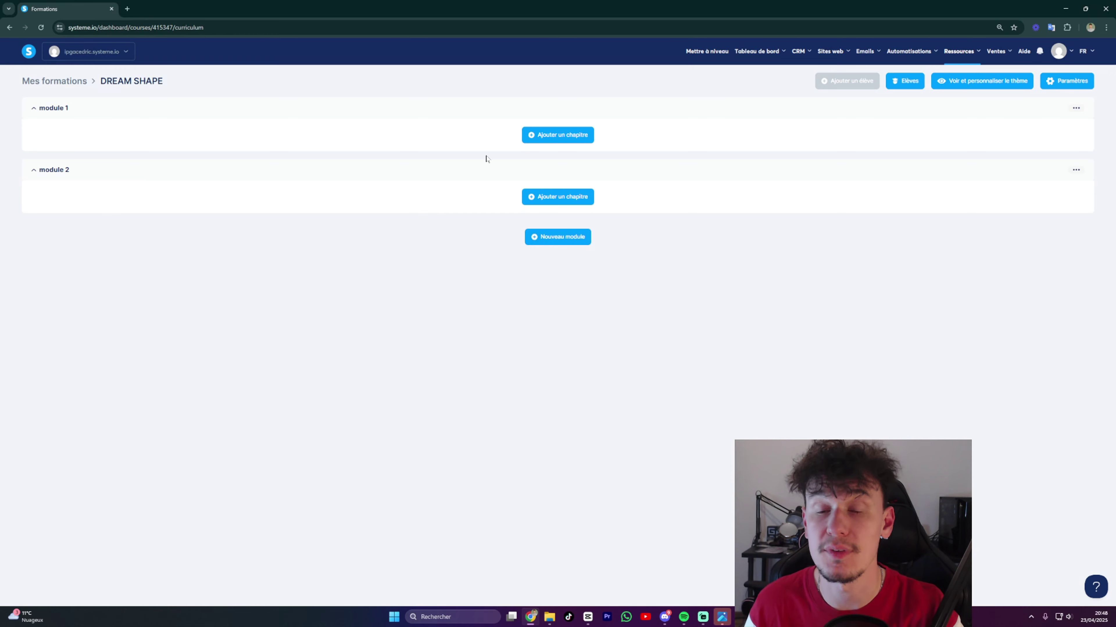
Add a chapter named "leçon 1" to module 1 with a delay of 0, comments disabled and the first template.
left_click(555, 137)
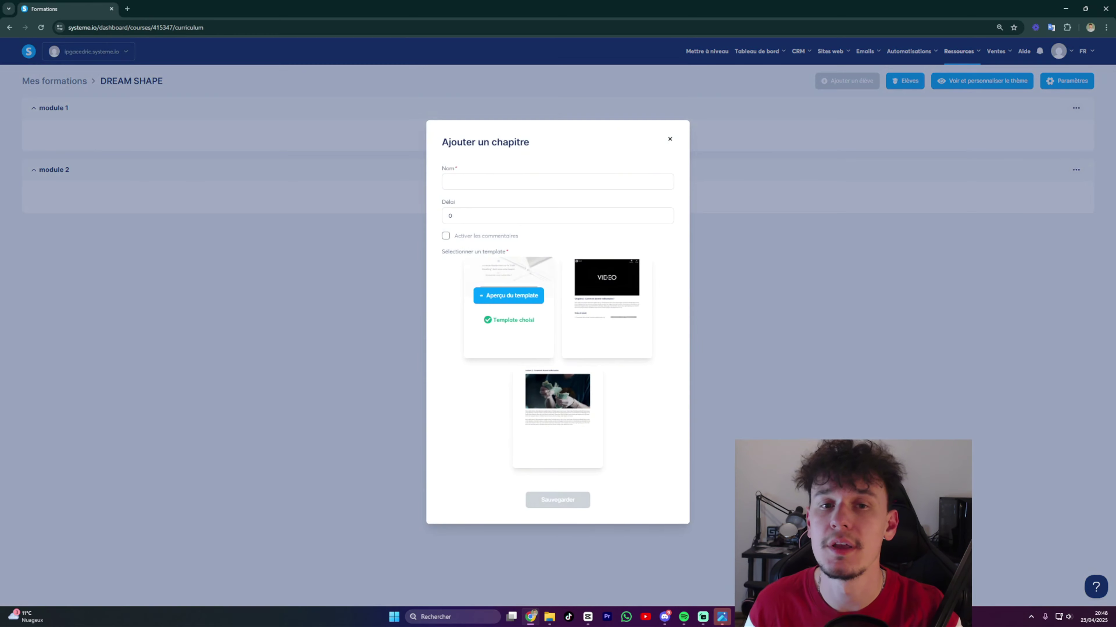
left_click(557, 181)
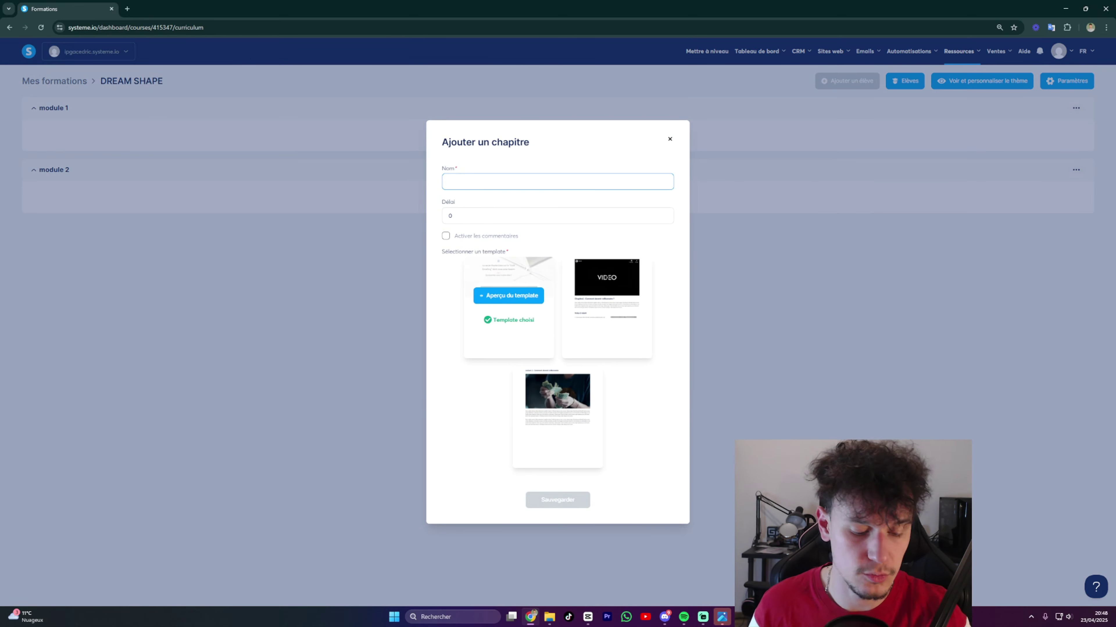
type("leçon 1")
key("Tab")
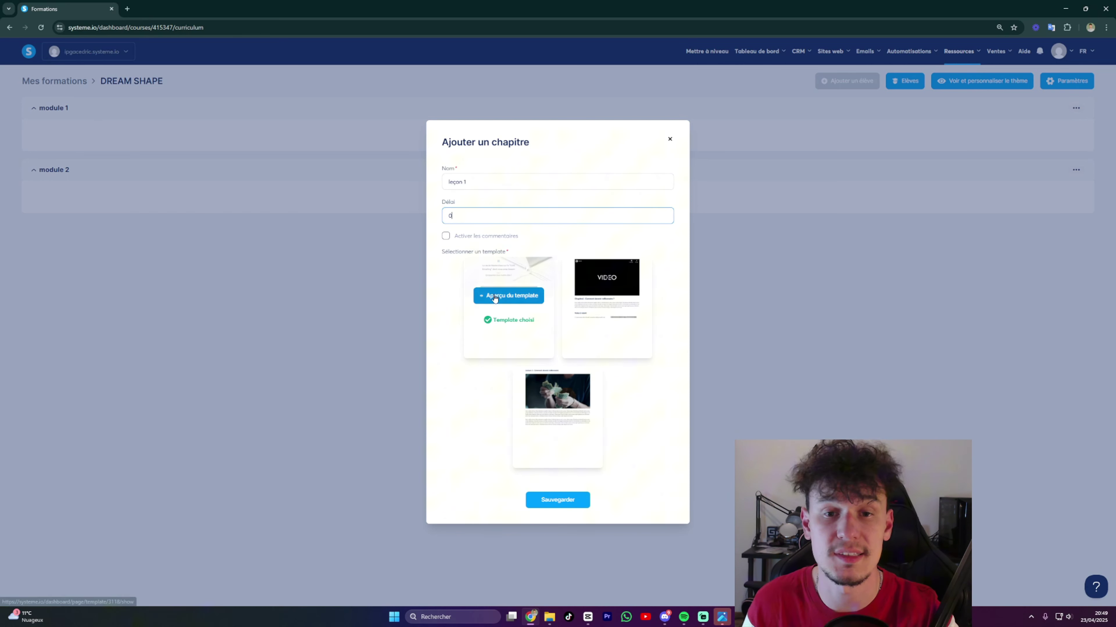
left_click(446, 237)
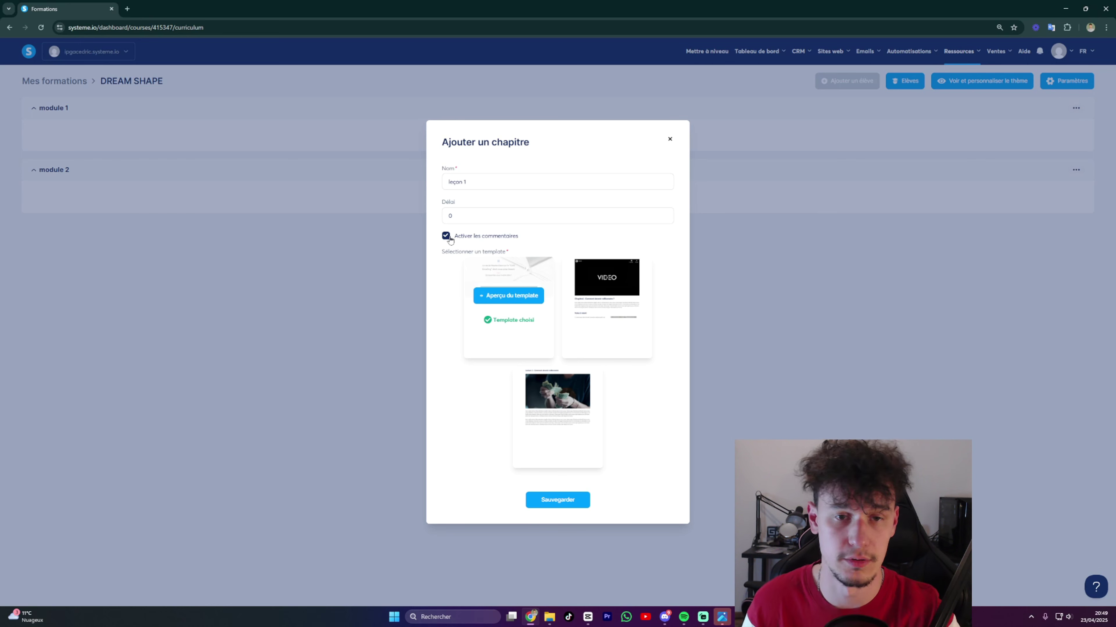
left_click(447, 239)
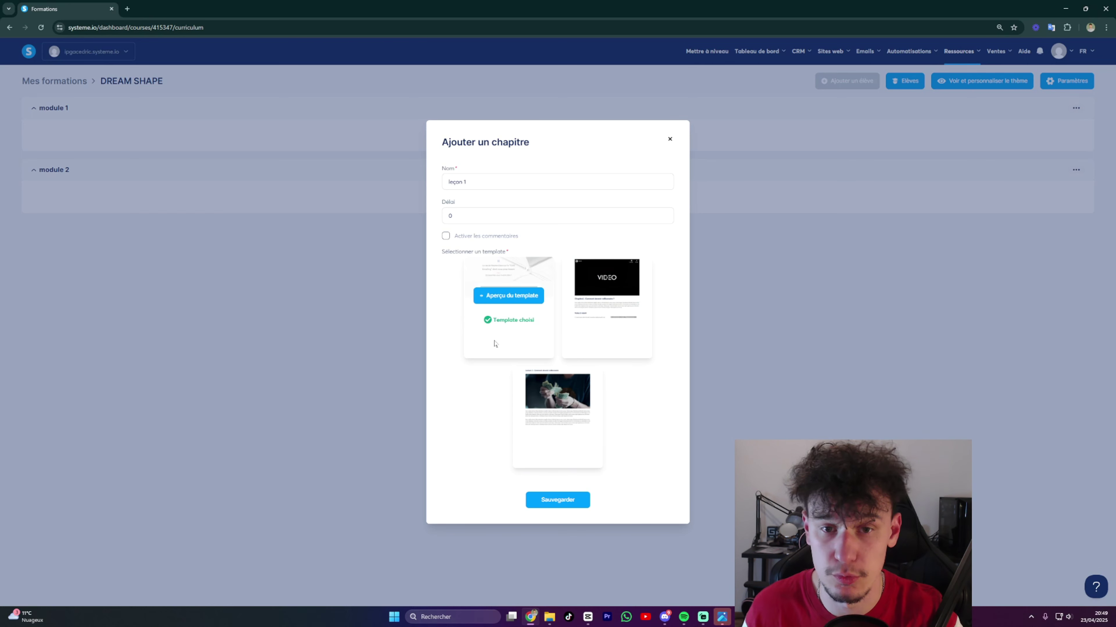
left_click(553, 501)
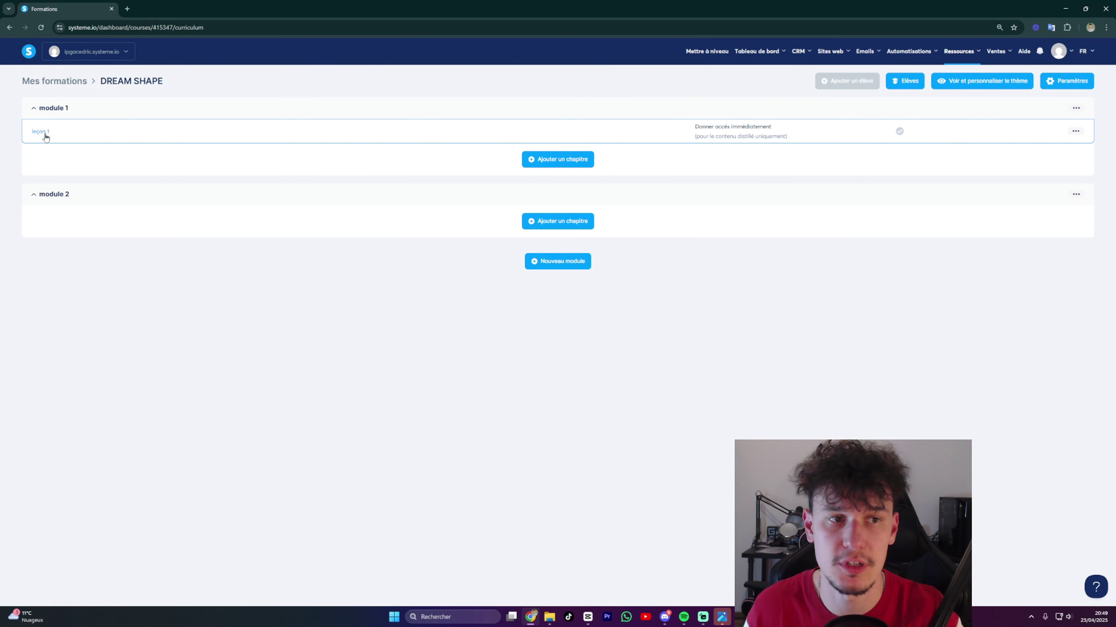
Duplicate the "leçon 1" chapter, keeping one copy in module 1 and moving another into module 2.
left_click(45, 135)
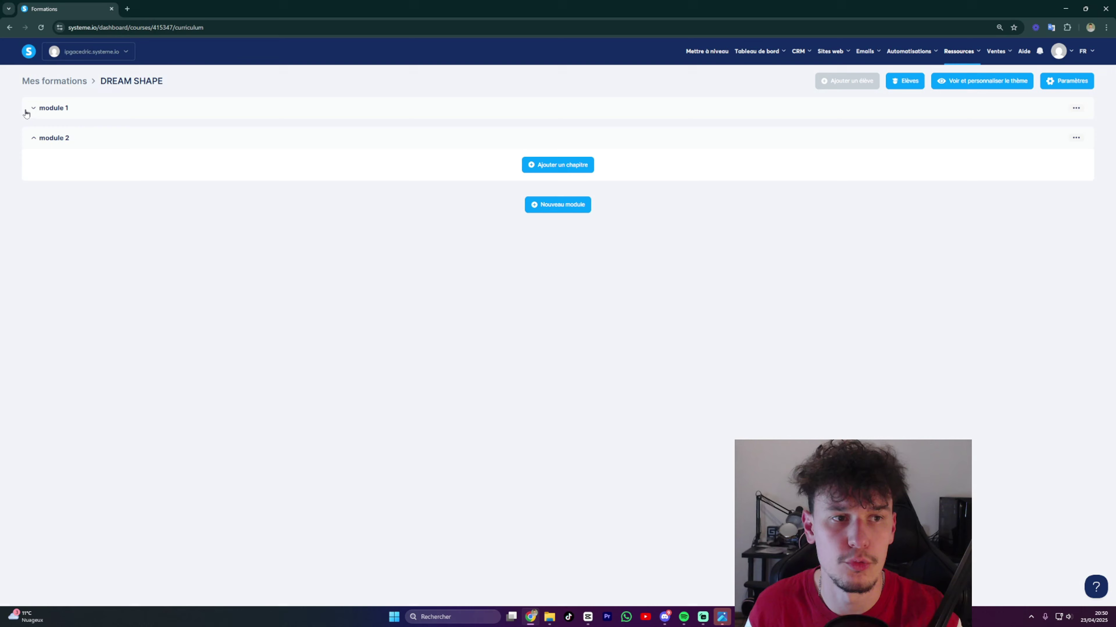
left_click(34, 108)
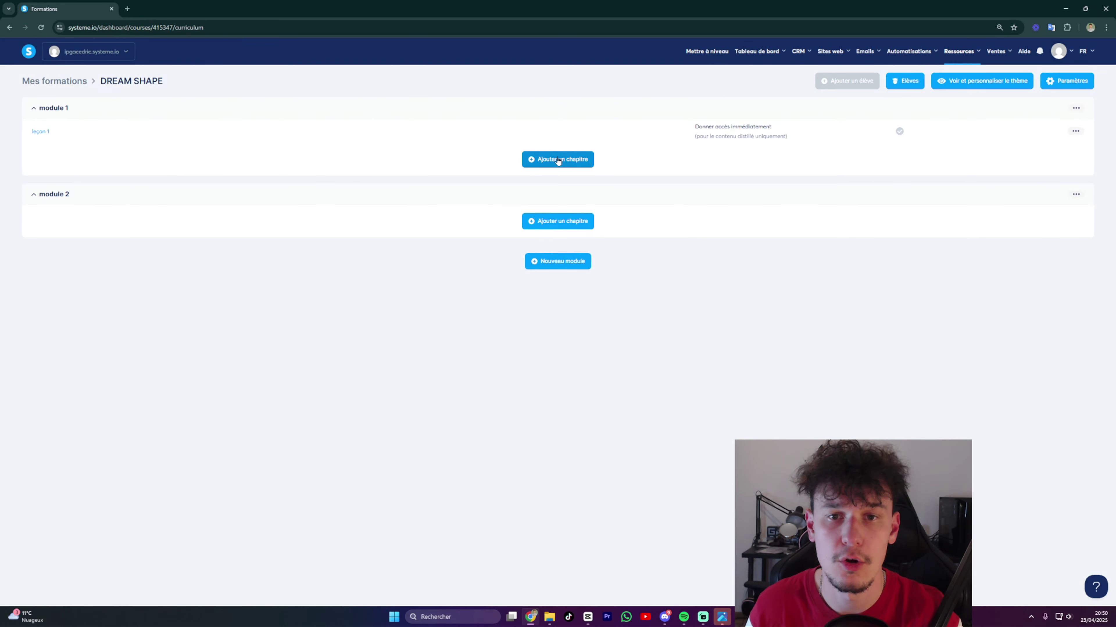
left_click(1075, 131)
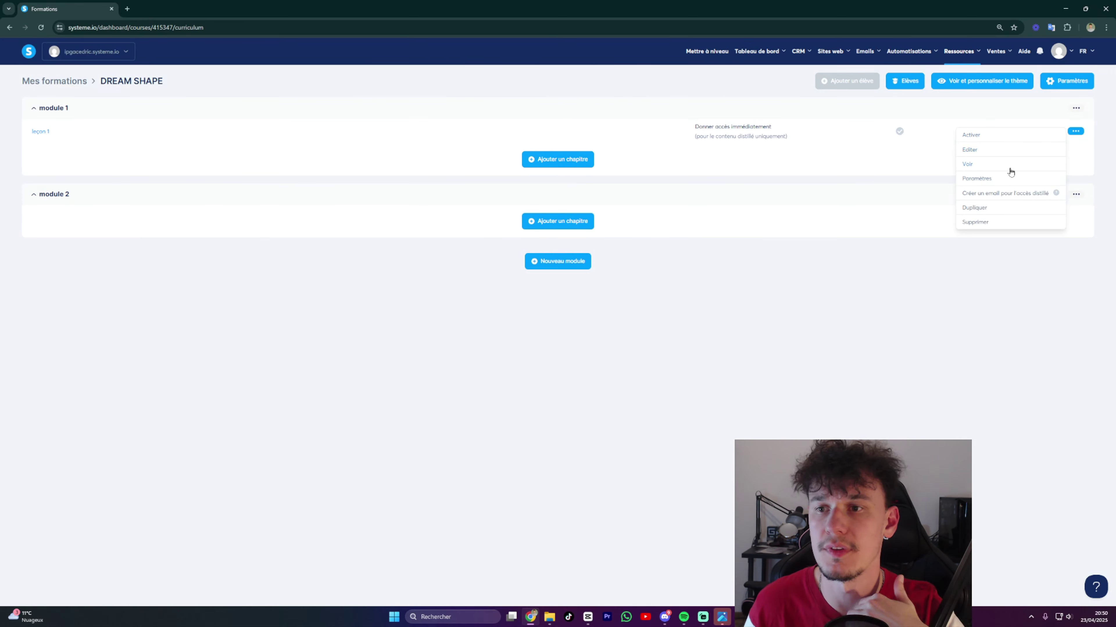
left_click(980, 209)
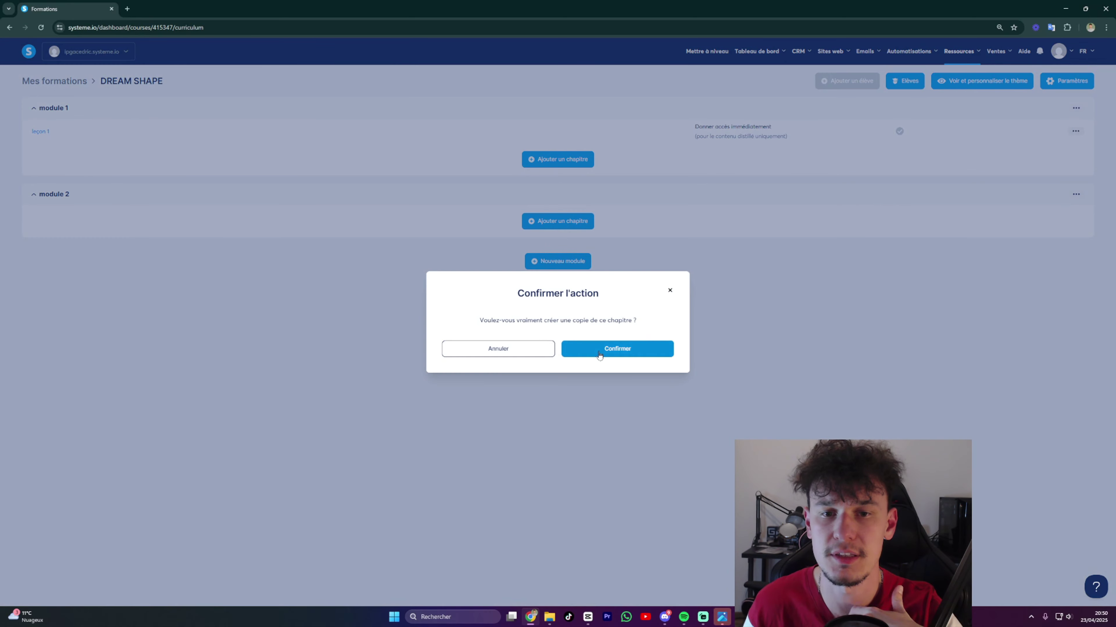
left_click(599, 355)
left_click_drag(164, 176, 155, 254)
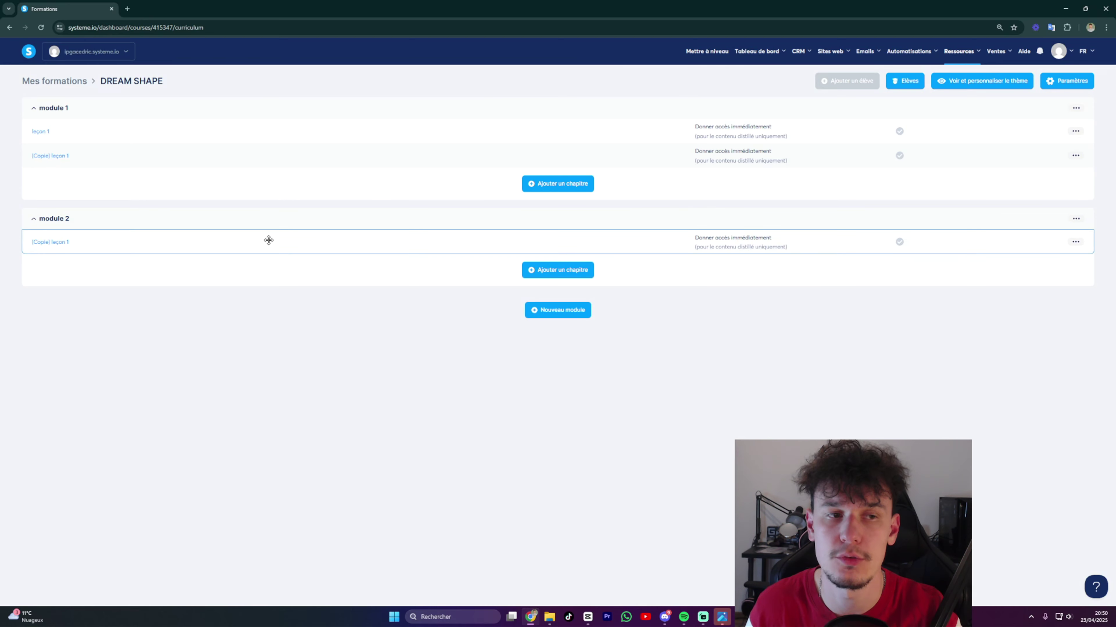
Duplicate "leçon 1" once more and move the extra copy into module 2 as its second chapter.
left_click(1075, 131)
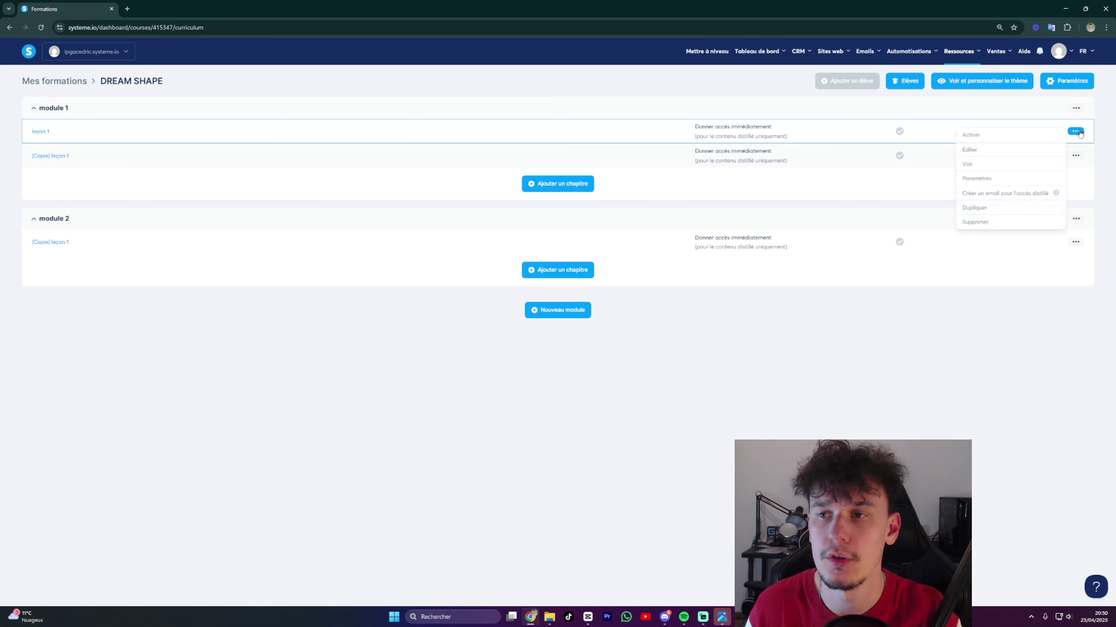
left_click(970, 208)
left_click(596, 347)
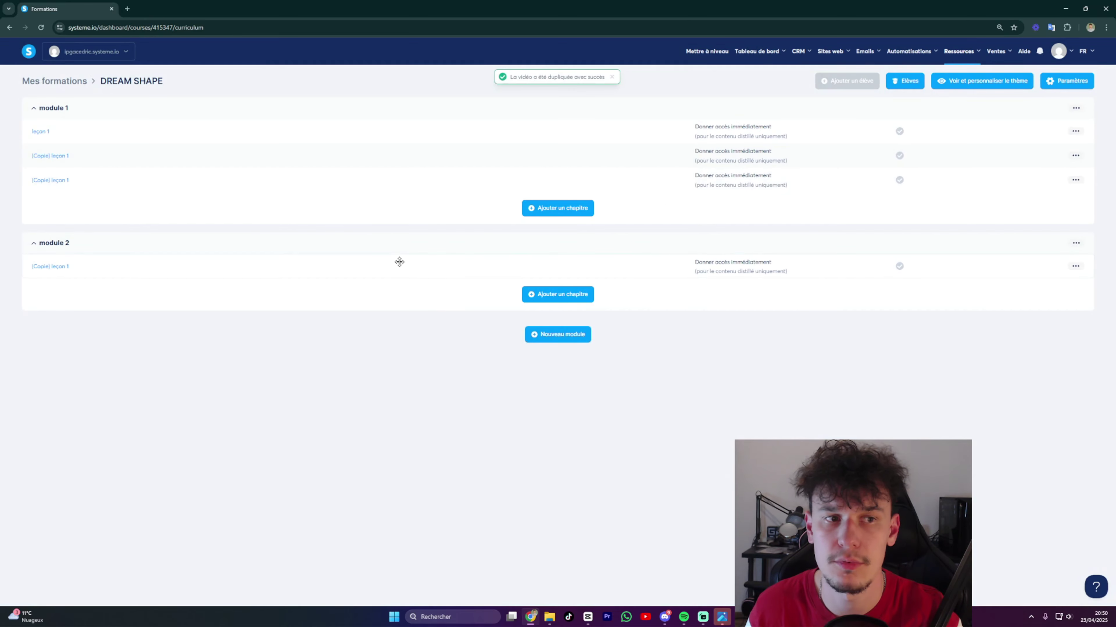
left_click_drag(274, 192, 225, 286)
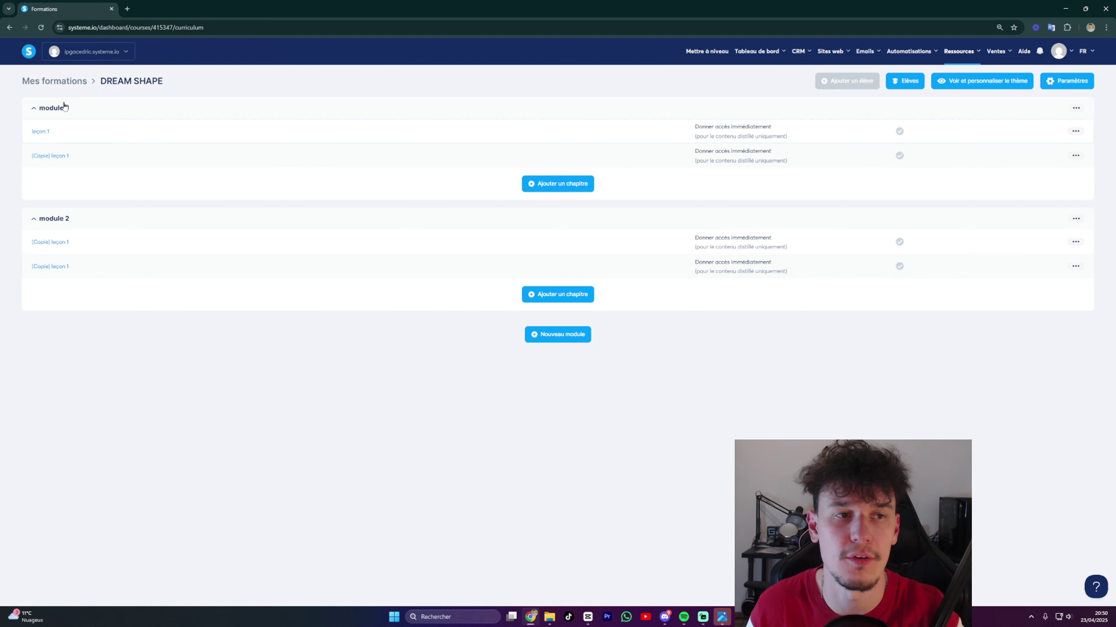
Return to the course list and activate the DREAM SHAPE course, confirming the activation.
left_click(59, 82)
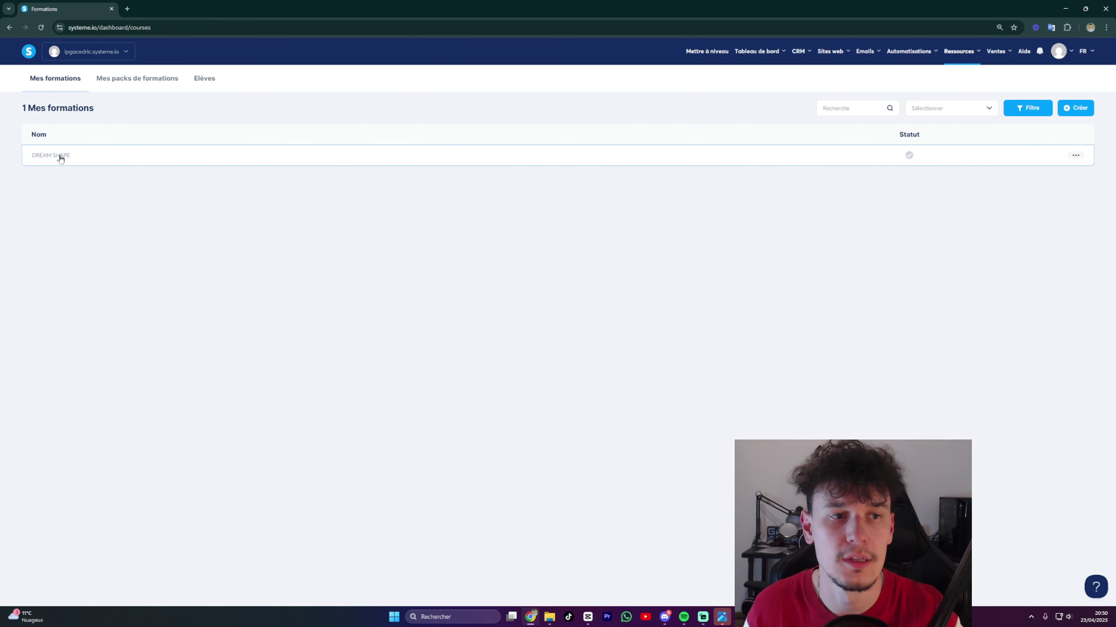
left_click(1076, 155)
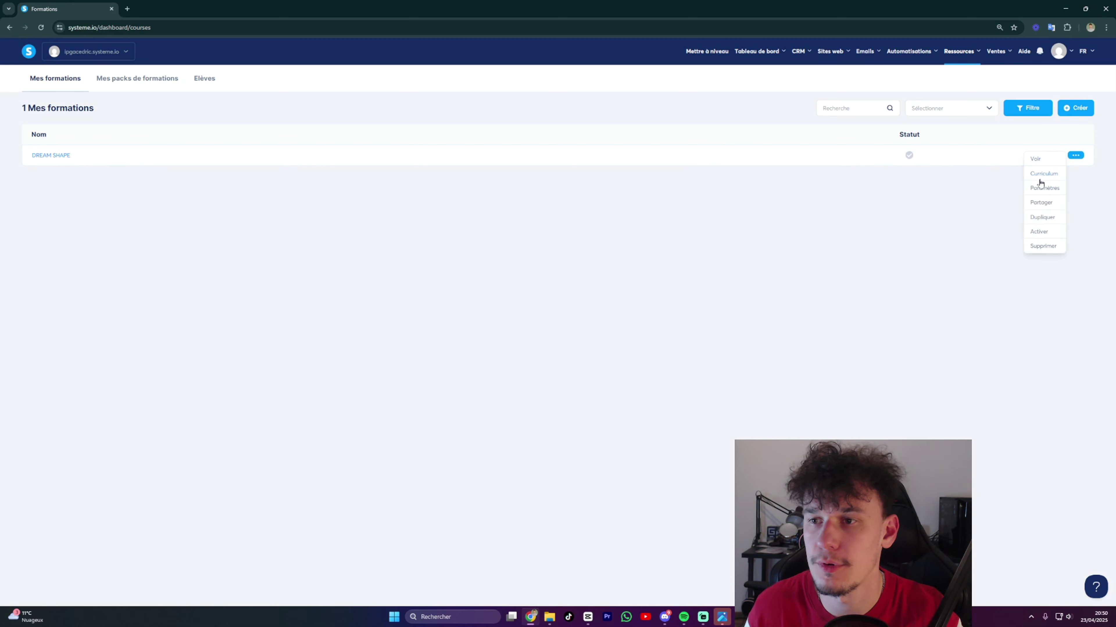
left_click(1038, 233)
left_click(581, 355)
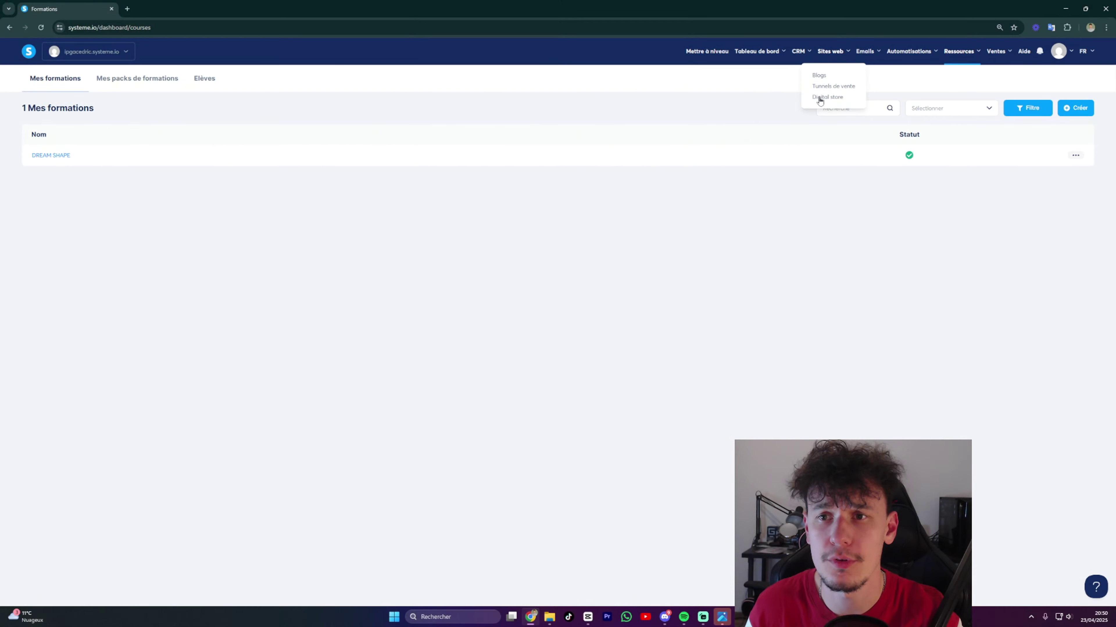
In the "programme minceur" funnel's payment page, choose a digital product offer and start a new product named "DREAM SHAPE".
left_click(822, 88)
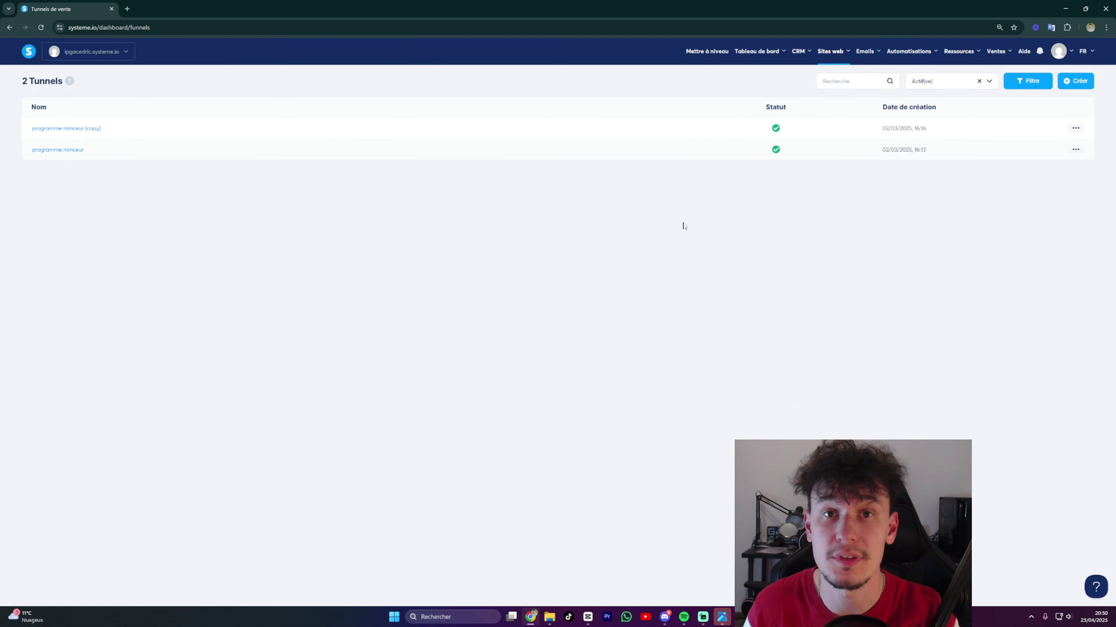
left_click(54, 151)
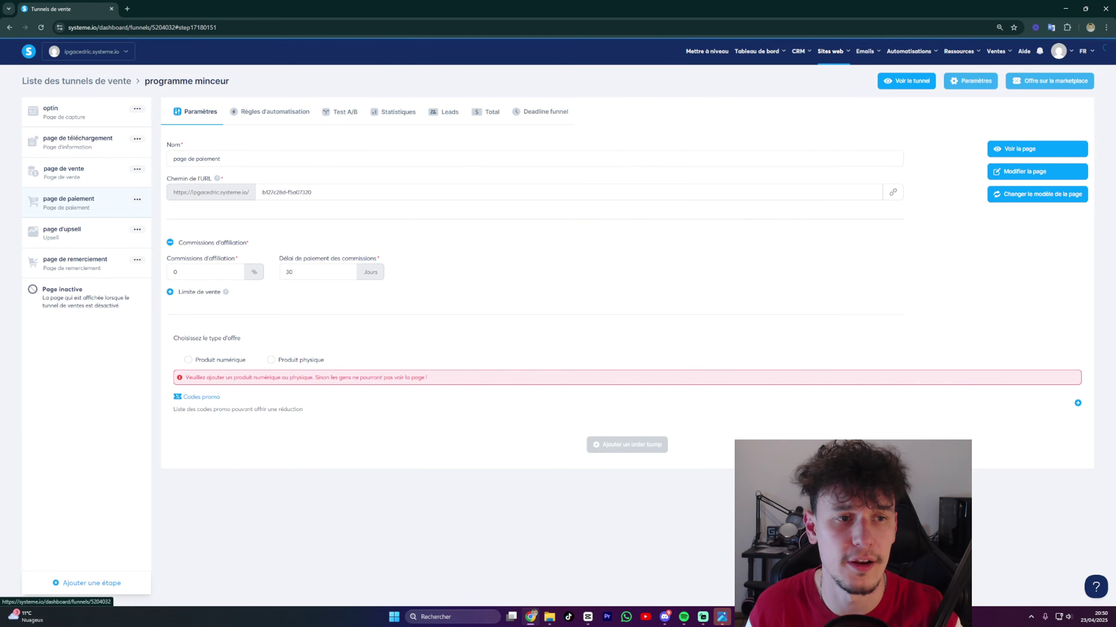
left_click(193, 362)
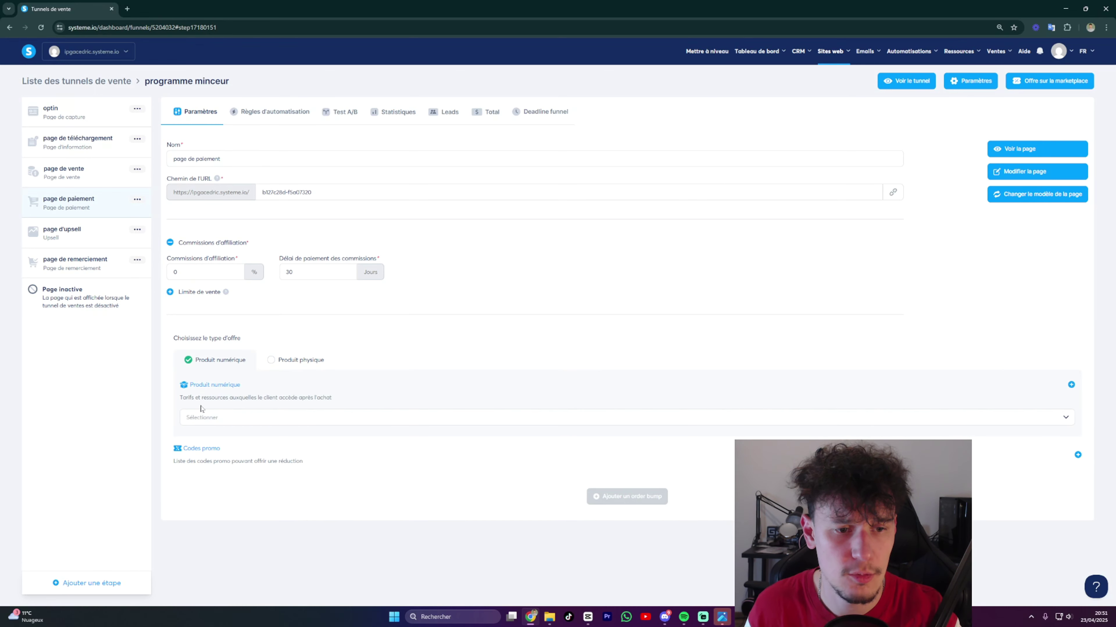
left_click(1071, 386)
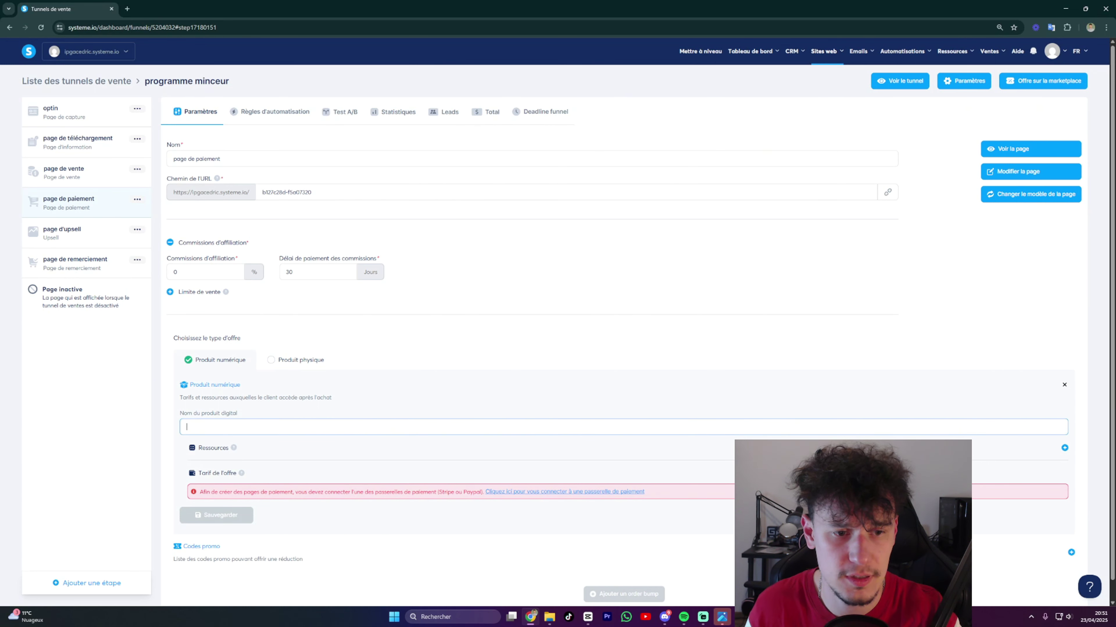
type("DREAM")
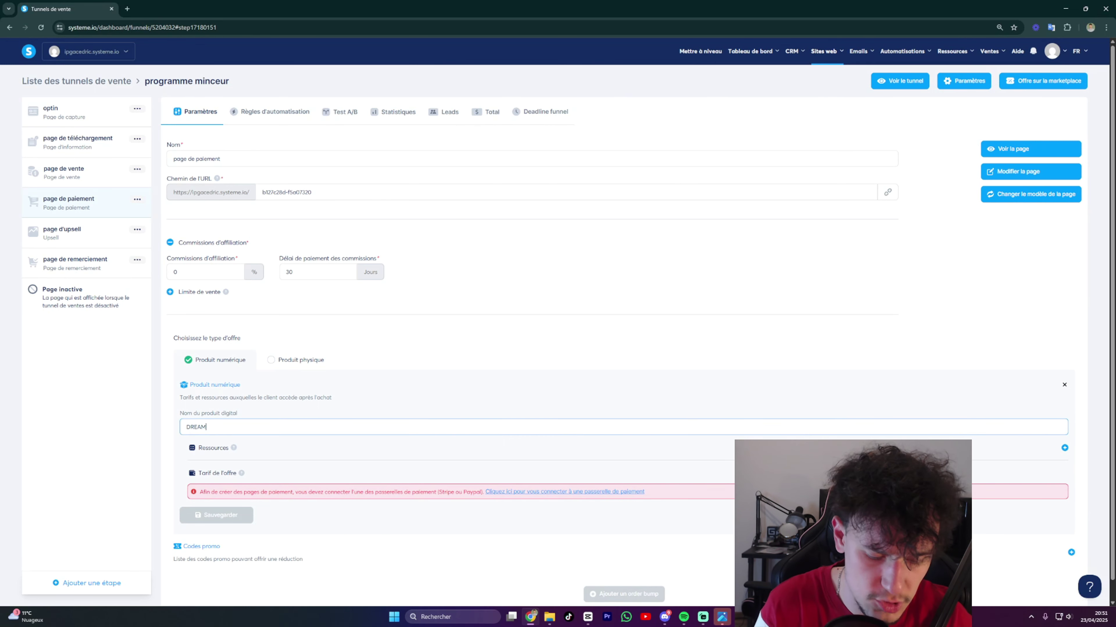
type(" SHAPE")
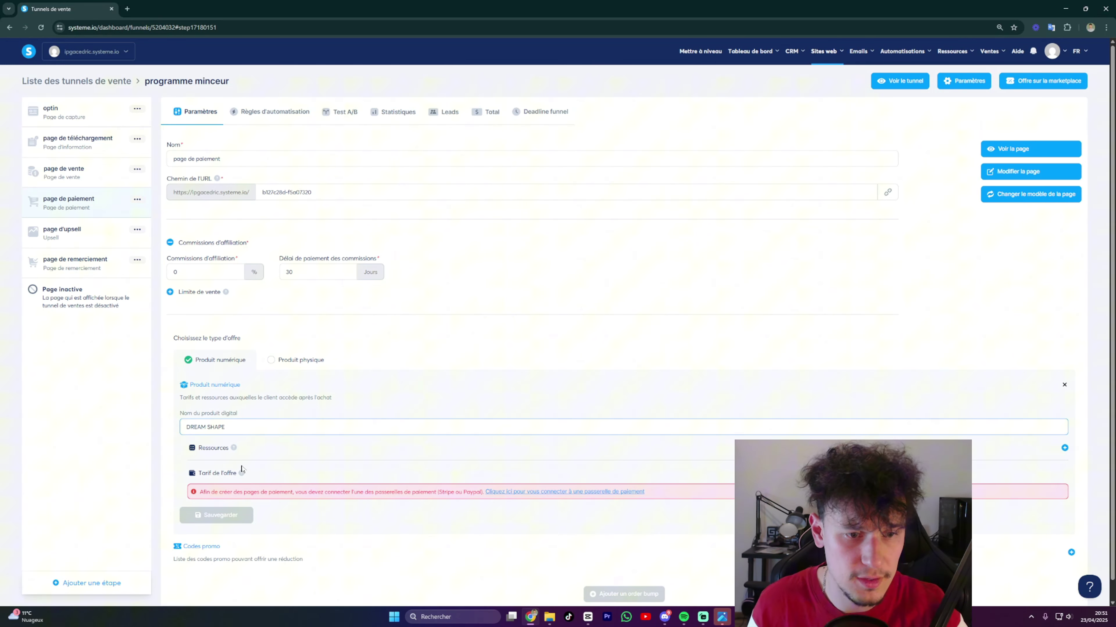
Add the DREAM SHAPE course from "Mes formations" as the product's resource with "Accès total", and check the offer's price section.
left_click(1064, 448)
left_click(277, 468)
left_click(254, 487)
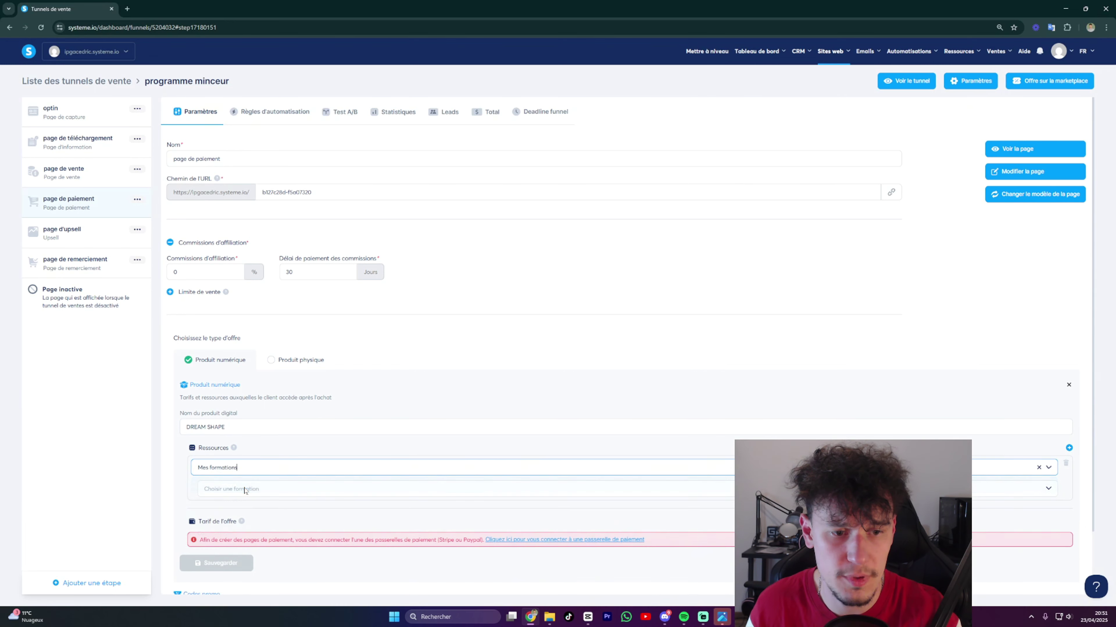
left_click(238, 489)
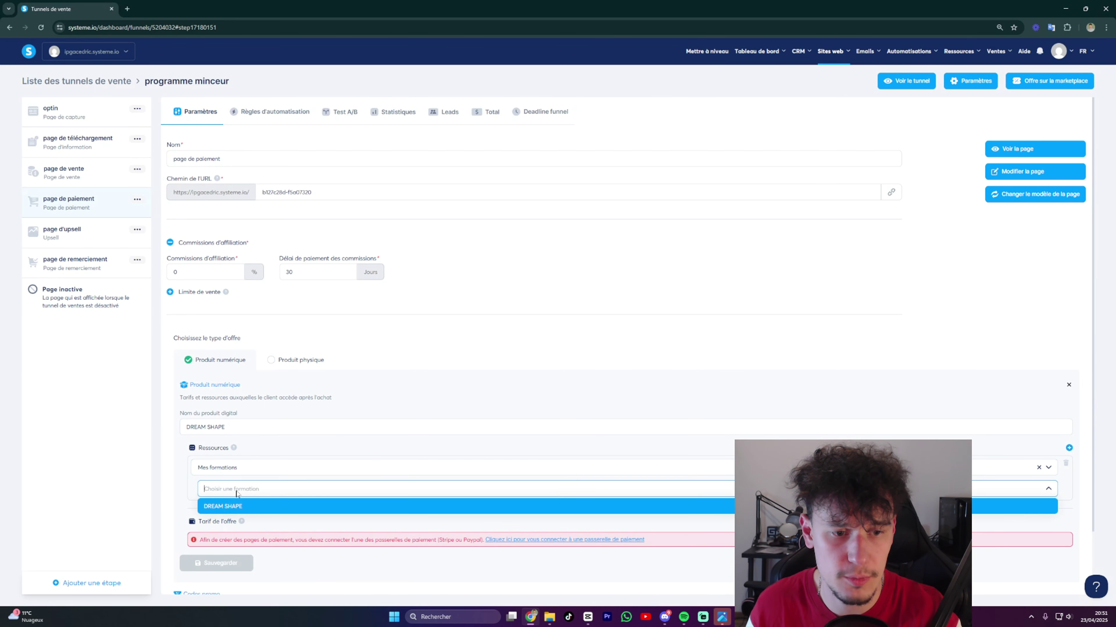
left_click(252, 509)
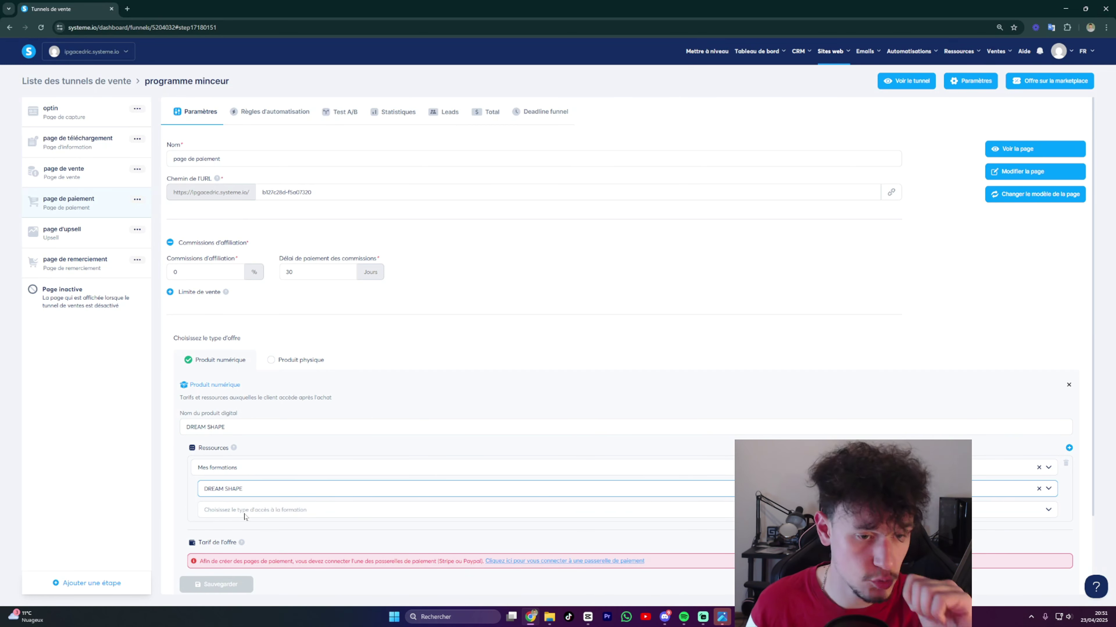
left_click(245, 513)
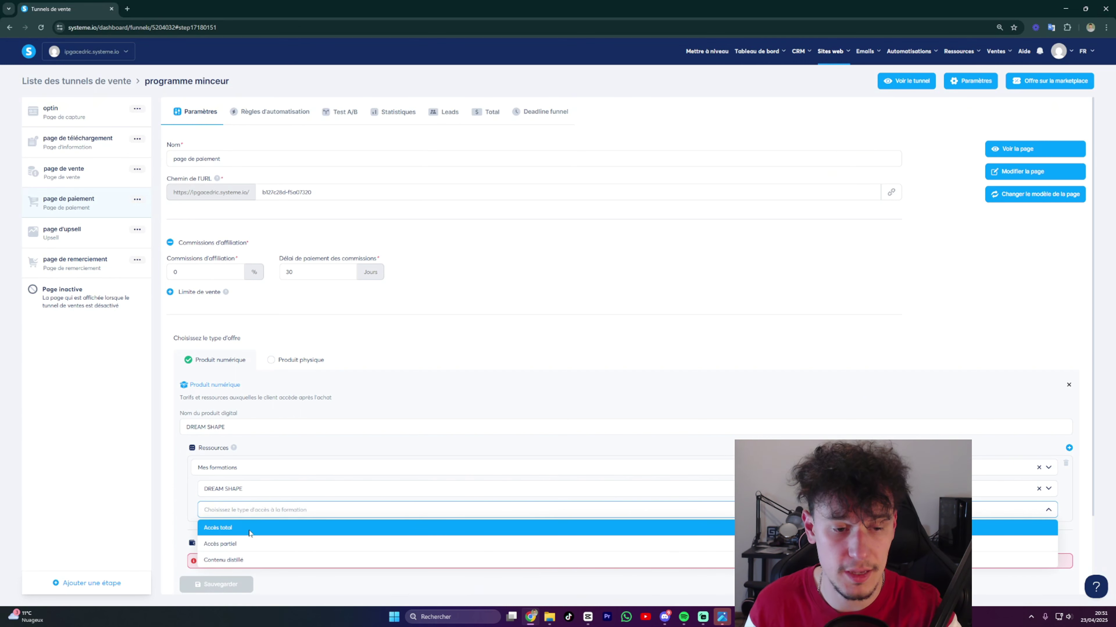
left_click(249, 530)
scroll(212, 410, "down", 3)
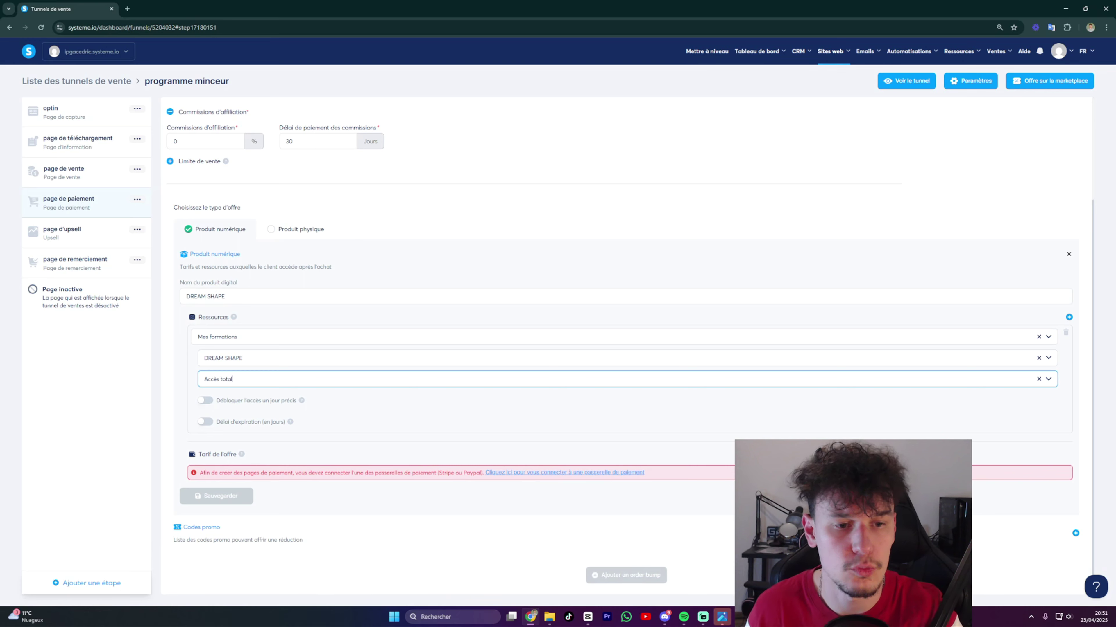
scroll(270, 393, "down", 1)
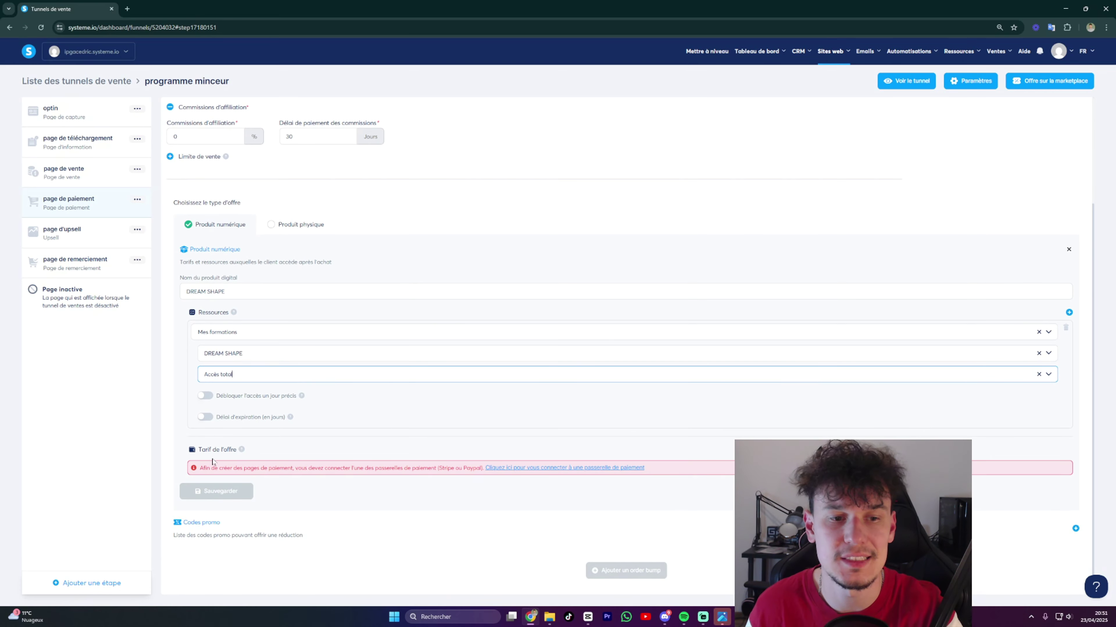
left_click_drag(205, 450, 283, 453)
left_click(262, 459)
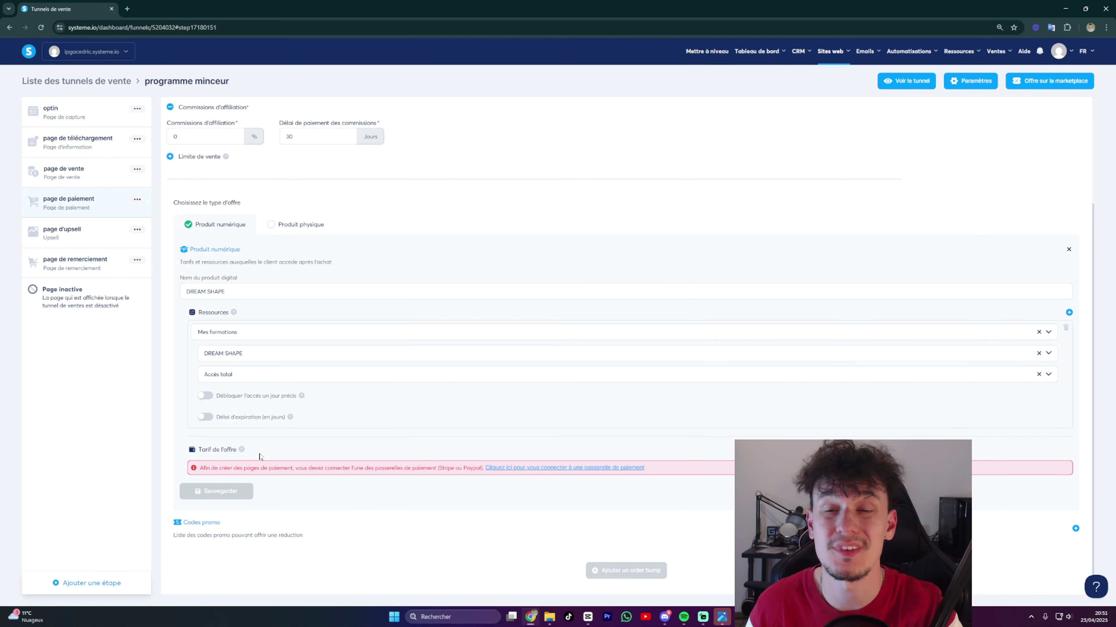
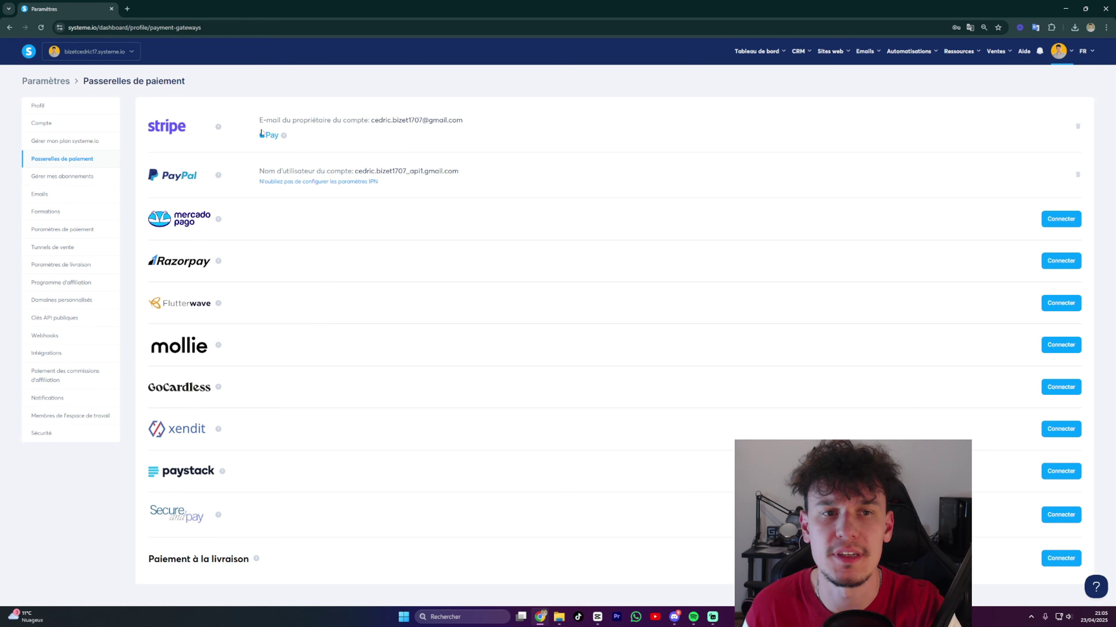
left_click_drag(257, 128, 495, 127)
left_click(560, 129)
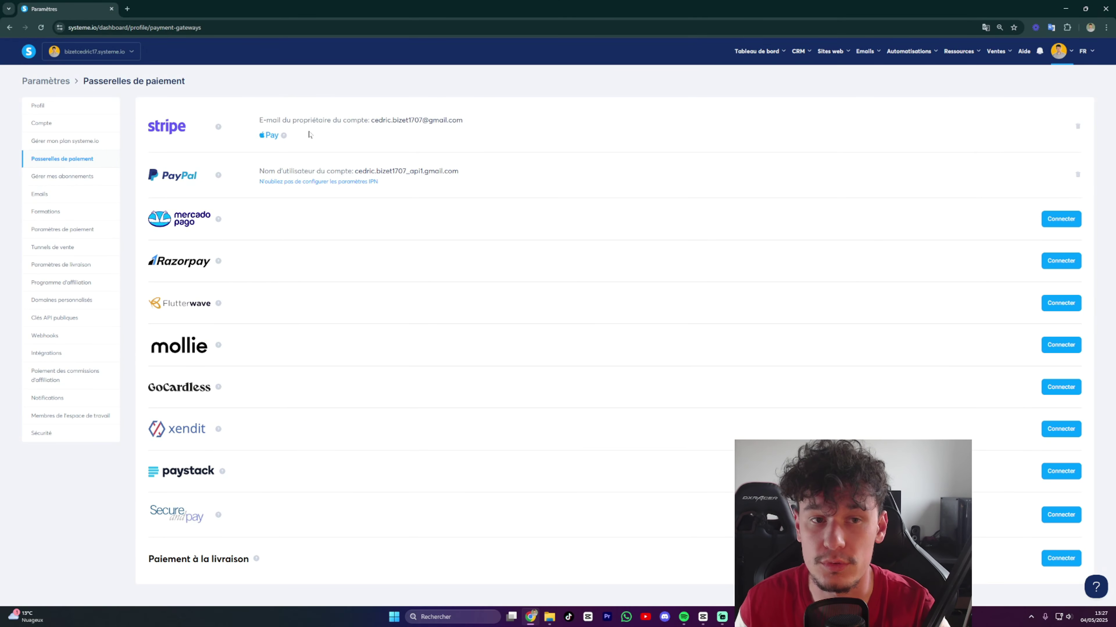
Open the payment page of the "programme minceur" funnel and create a digital product offer named "DREAMSHAPE".
mouse_move(828, 55)
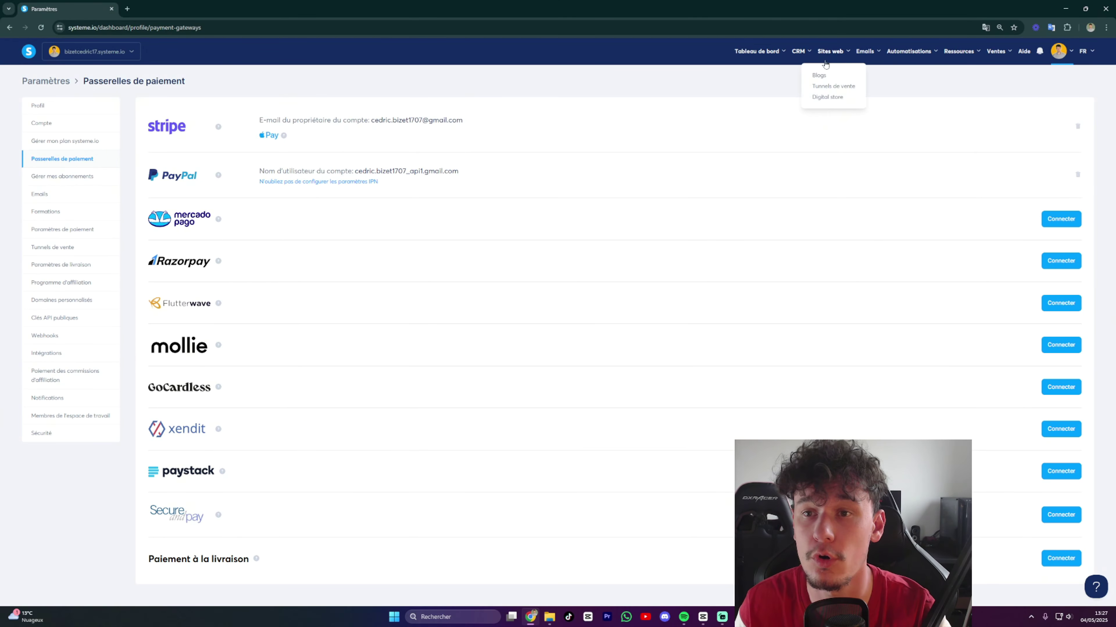
left_click(823, 90)
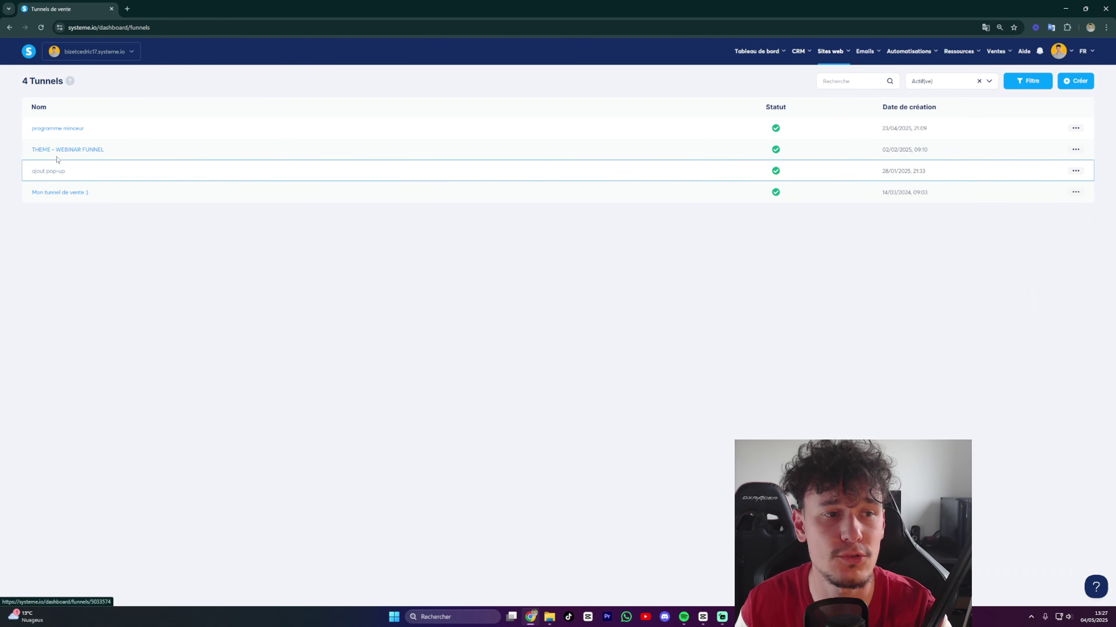
left_click(59, 130)
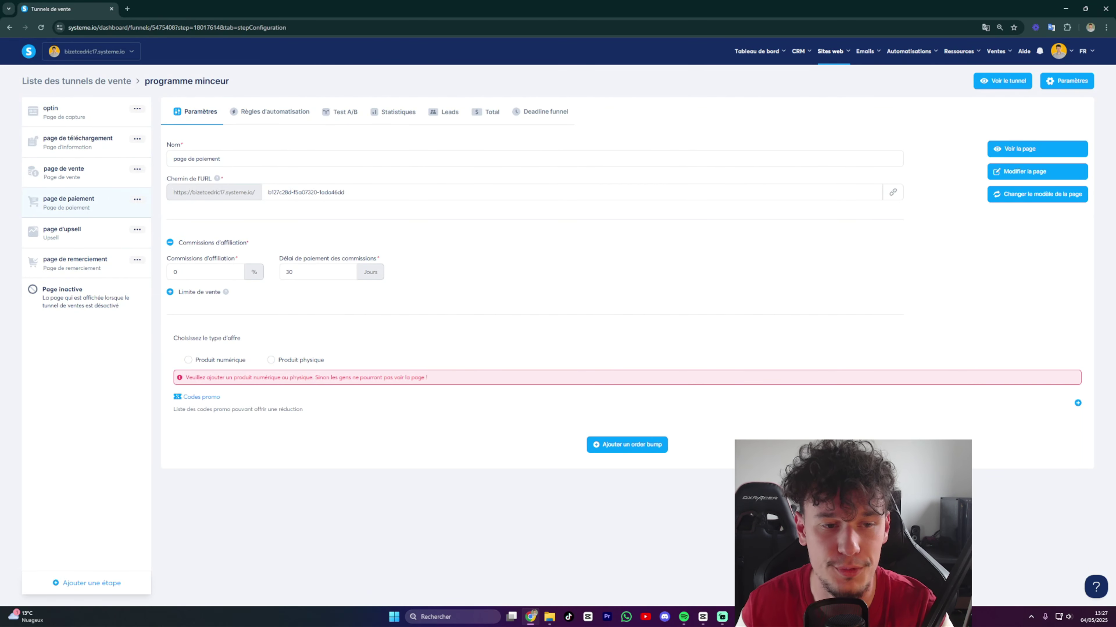
left_click(189, 360)
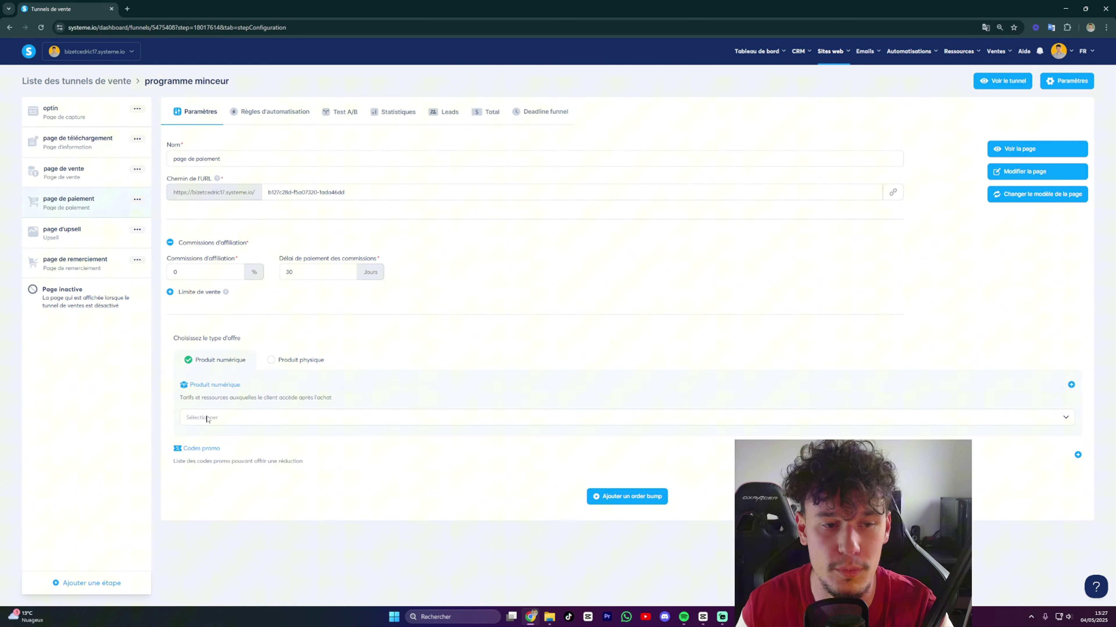
left_click(1070, 384)
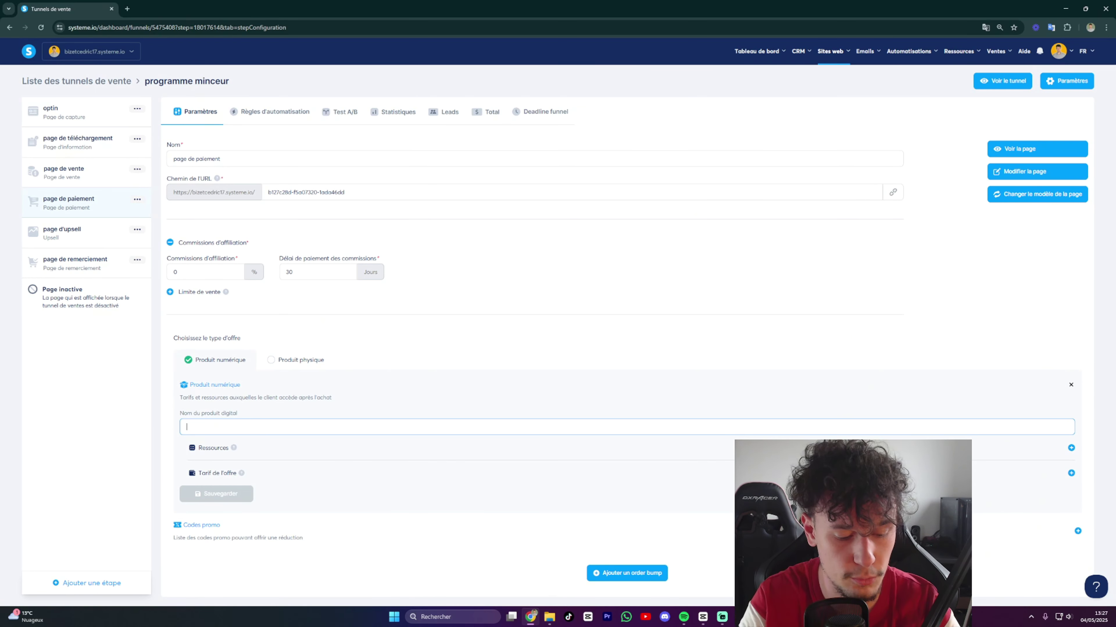
type("DREAMSHAPE")
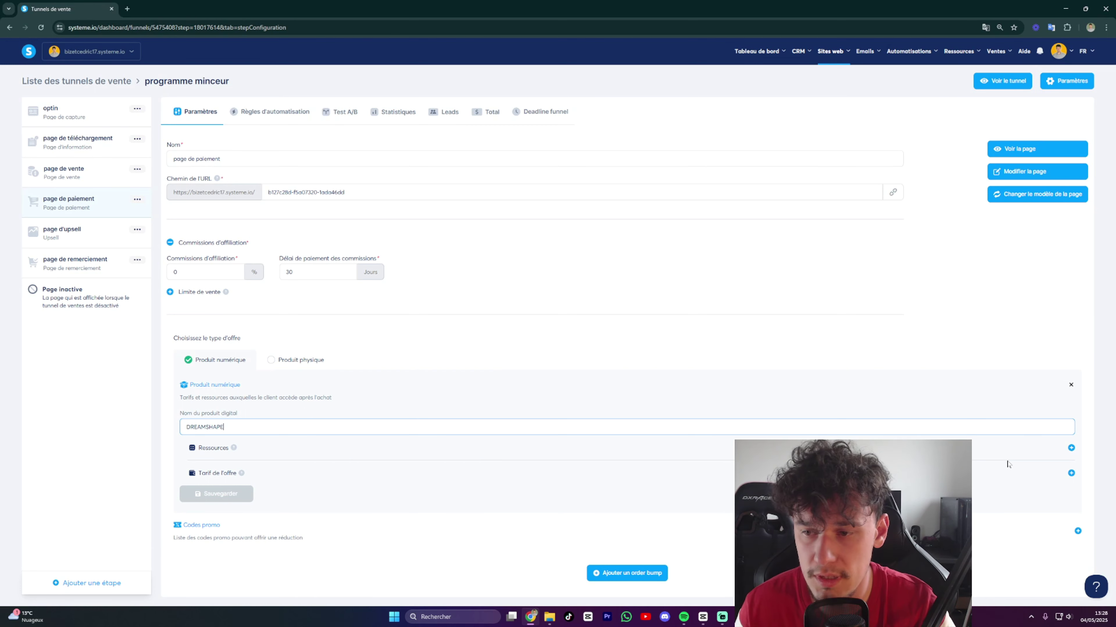
Attach the DREAM SHAPE course from "Mes formations" to the DREAMSHAPE product with access type "Accès total".
left_click(1071, 448)
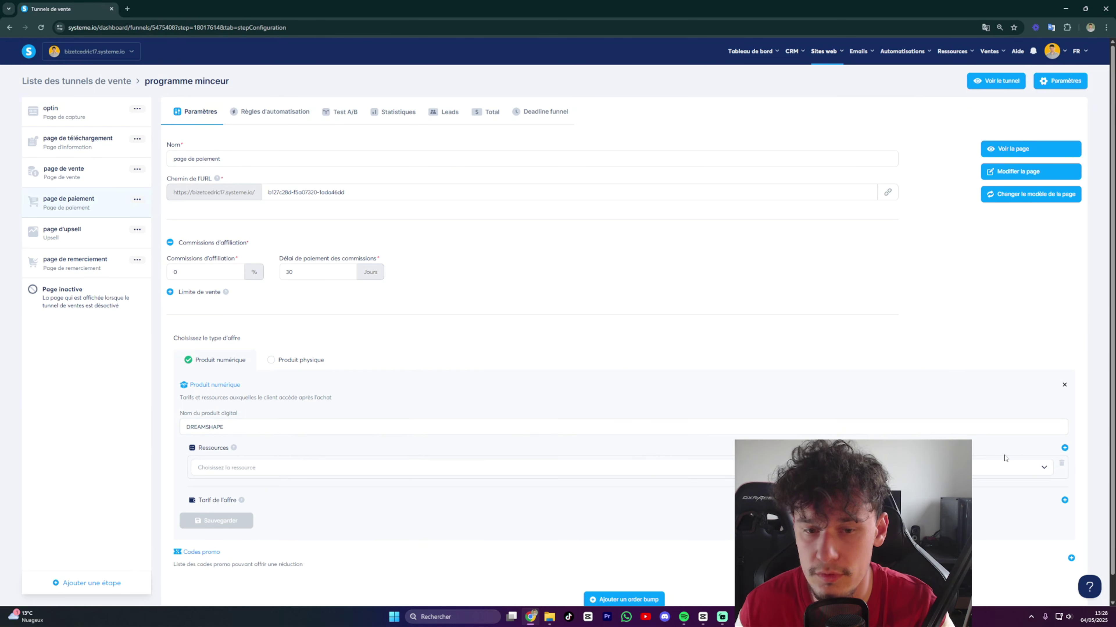
left_click(308, 472)
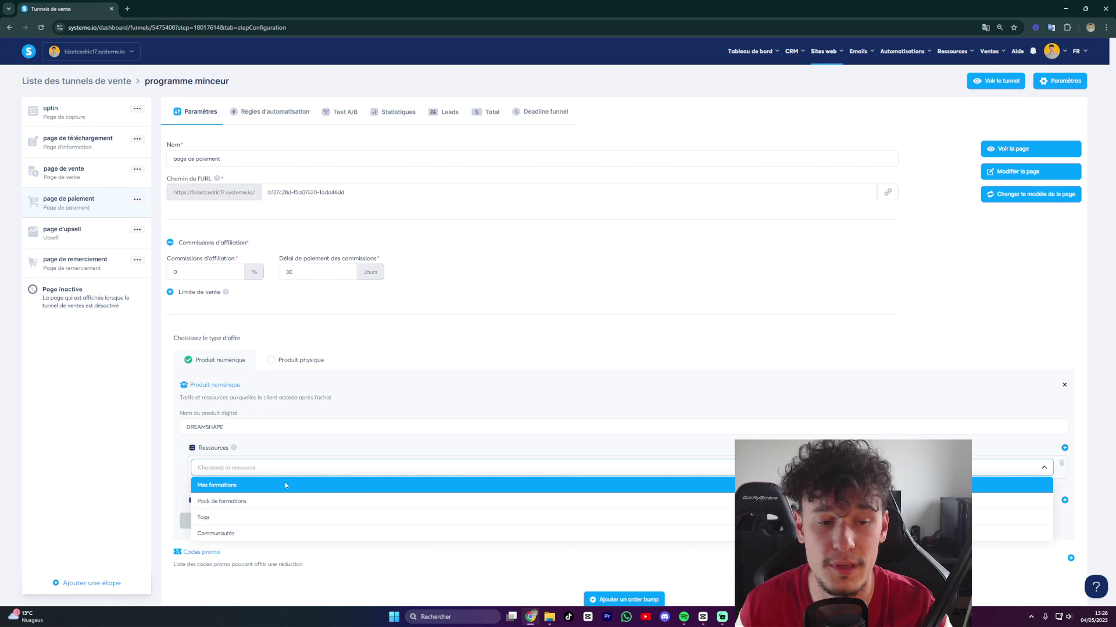
left_click(259, 485)
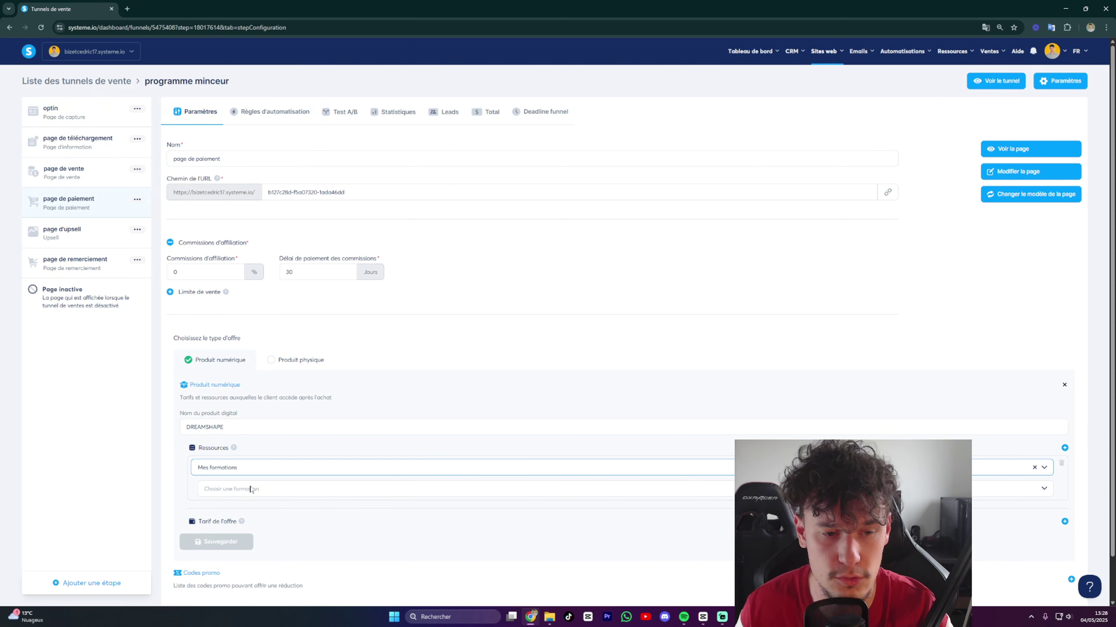
left_click(253, 488)
left_click(218, 507)
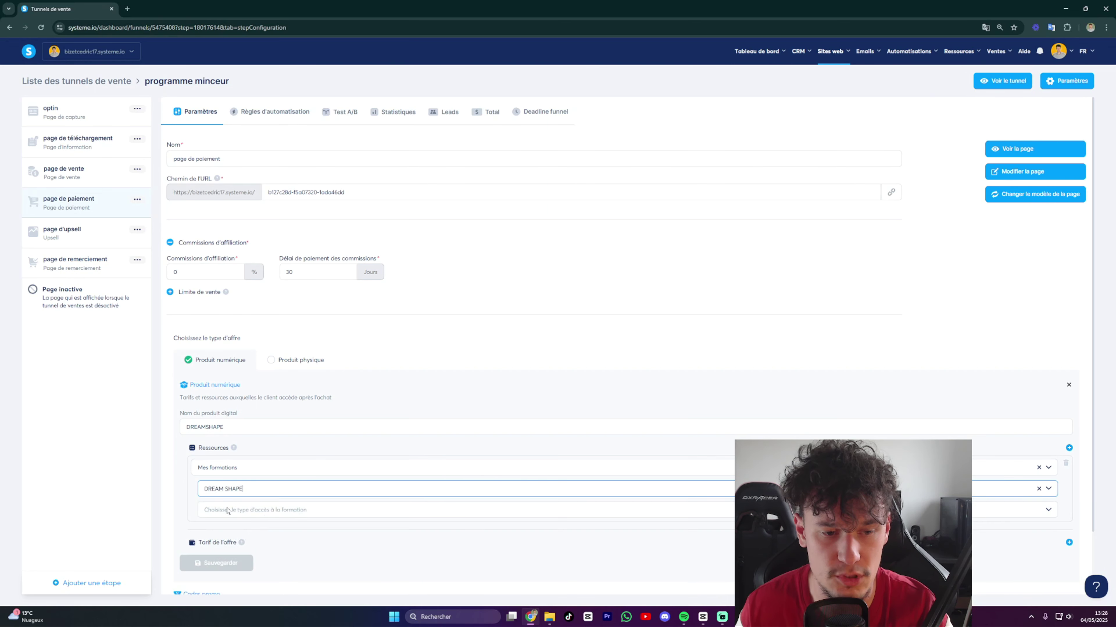
scroll(281, 510, "down", 2)
left_click(267, 445)
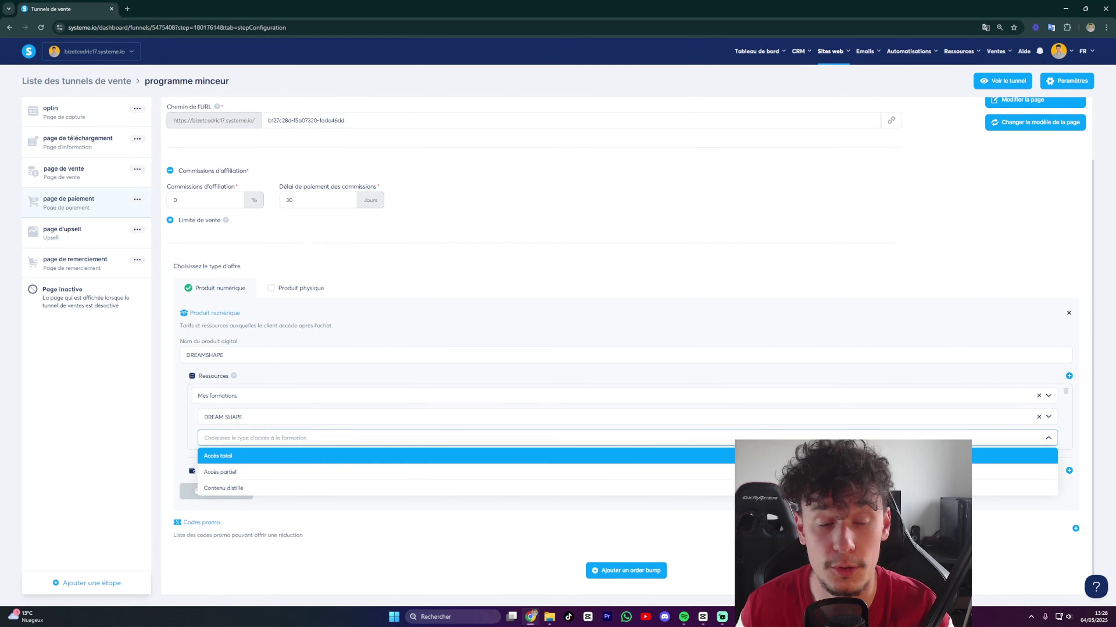
left_click(314, 456)
scroll(314, 430, "down", 1)
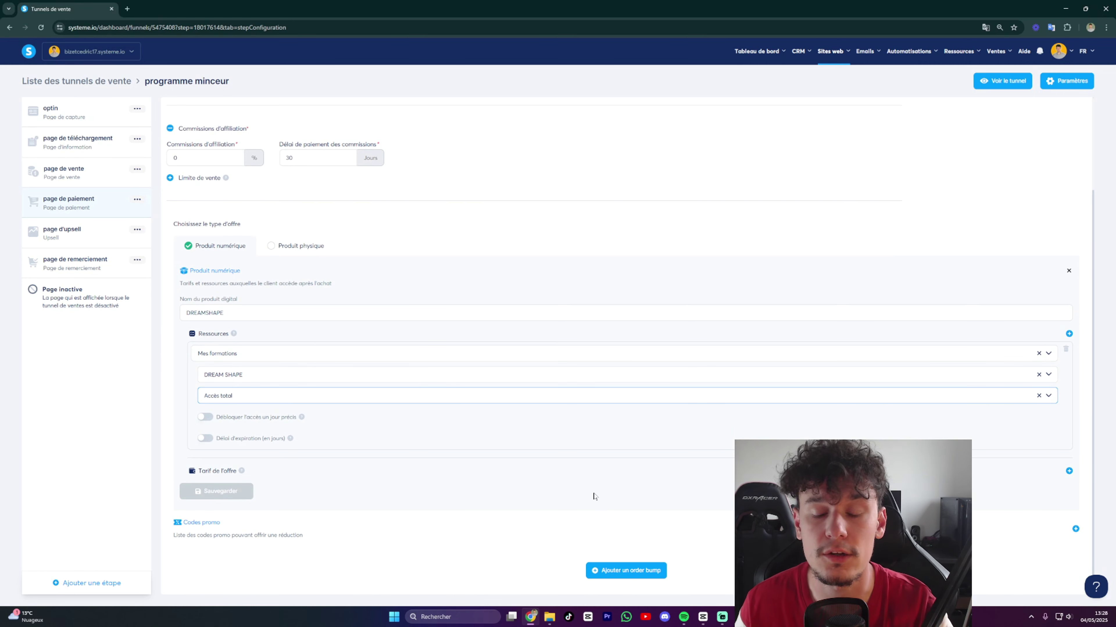
Add a price of type "Paiement unique" to the DREAMSHAPE offer and start creating a new pricing plan for it.
left_click(1068, 472)
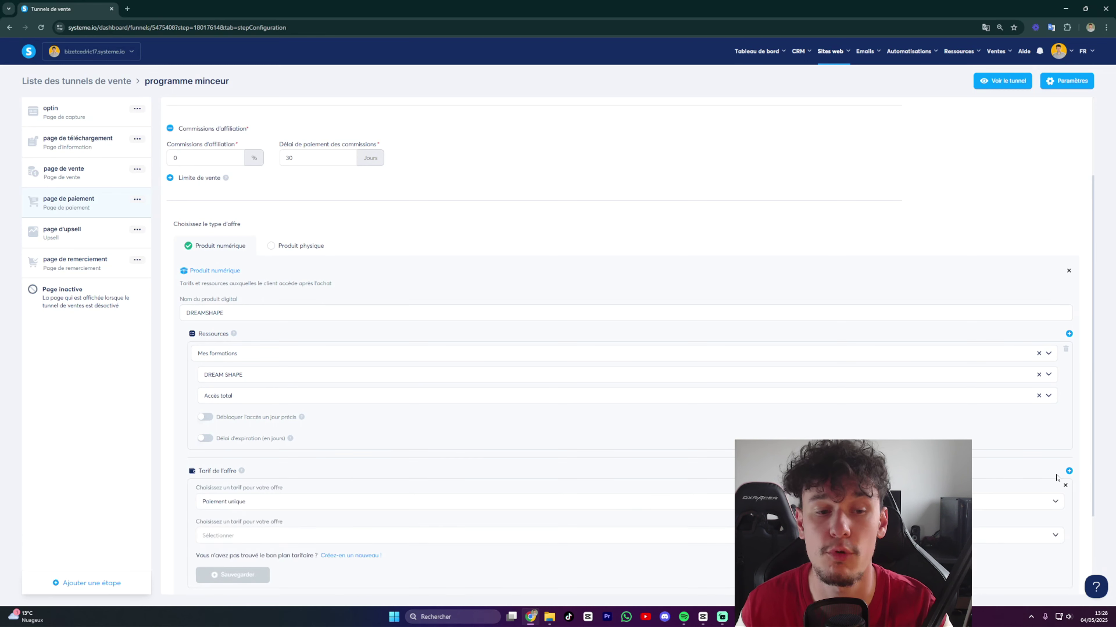
scroll(395, 440, "down", 3)
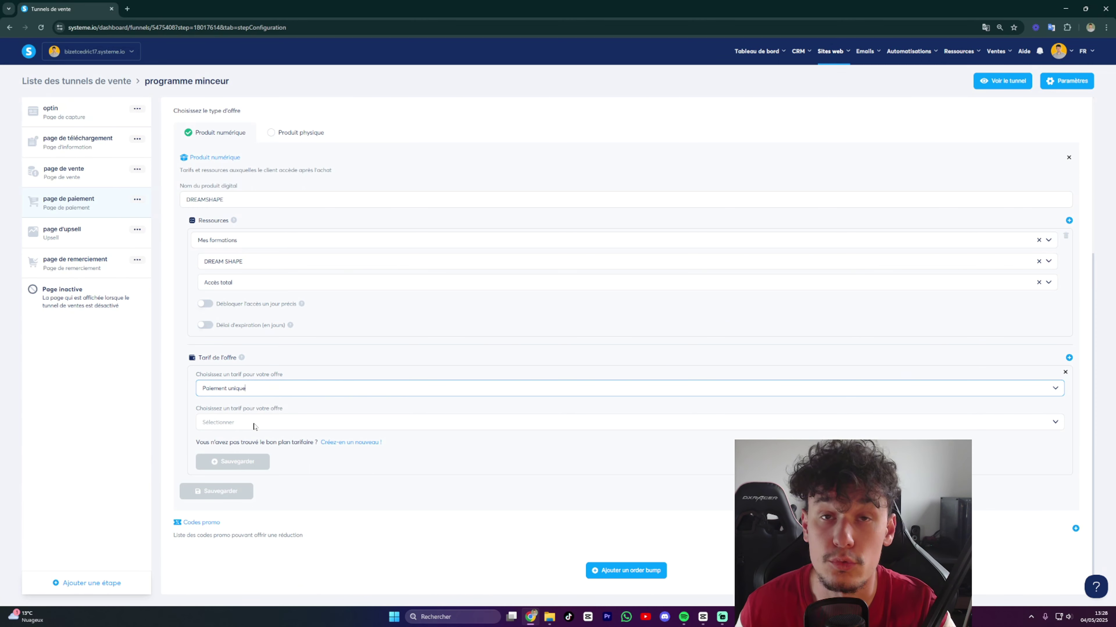
left_click(263, 391)
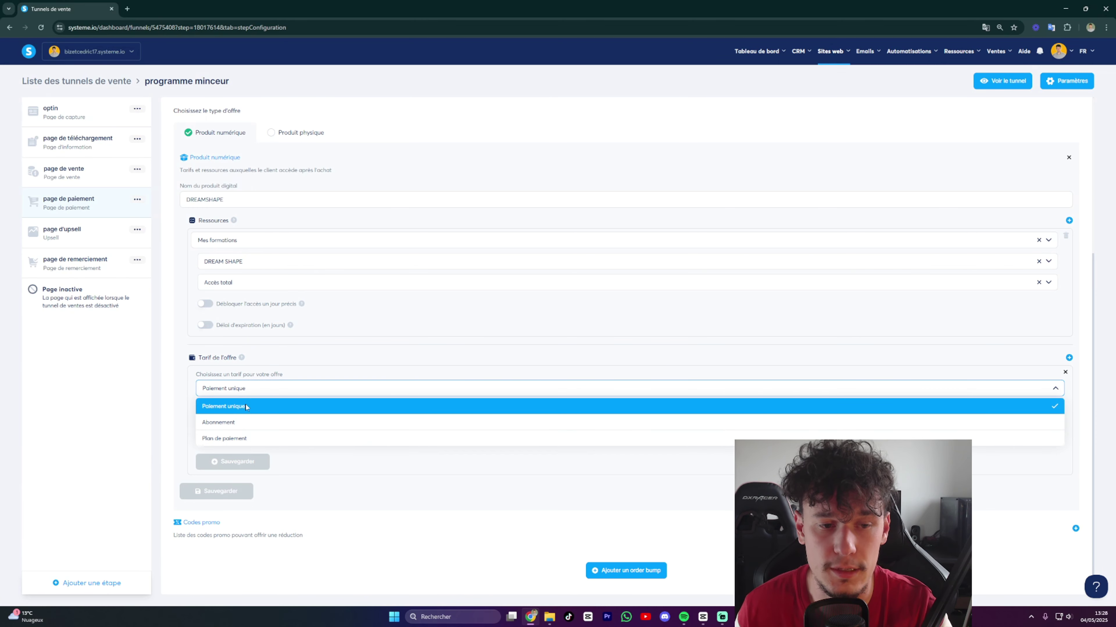
left_click(246, 407)
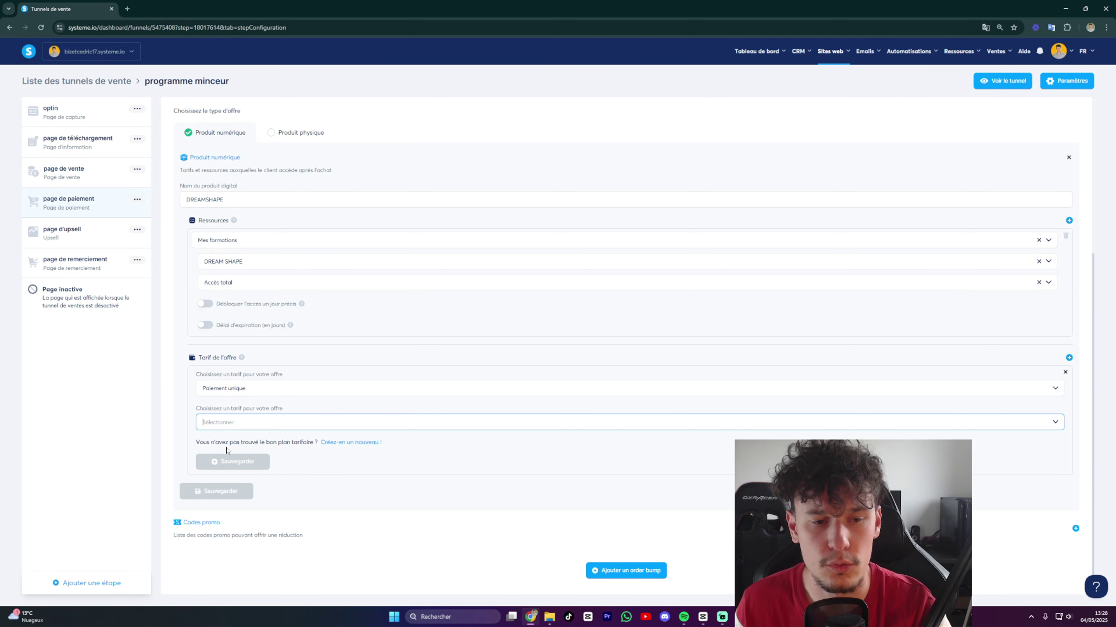
left_click(343, 442)
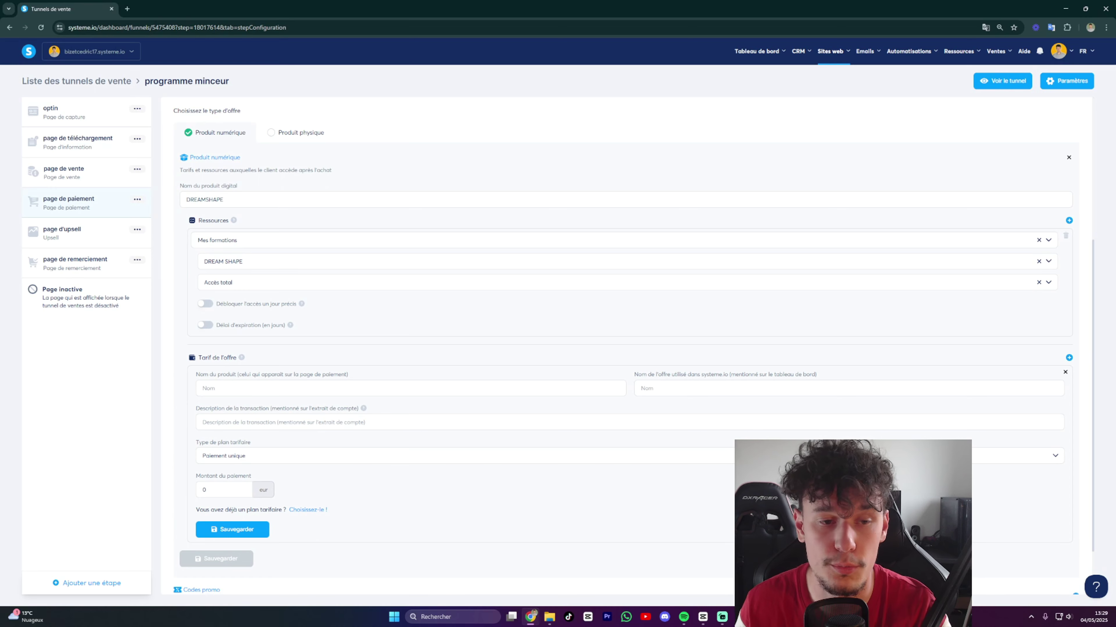
scroll(398, 366, "down", 2)
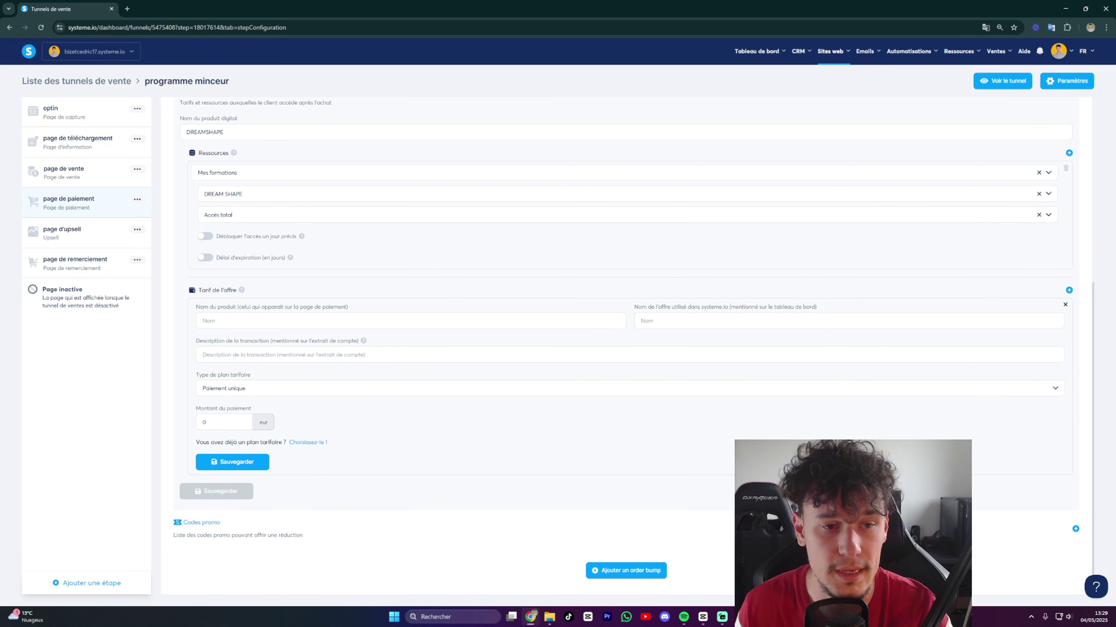
Enter "DREAMSHAPE" as the pricing plan's product name, dashboard offer name and transaction description.
left_click(404, 321)
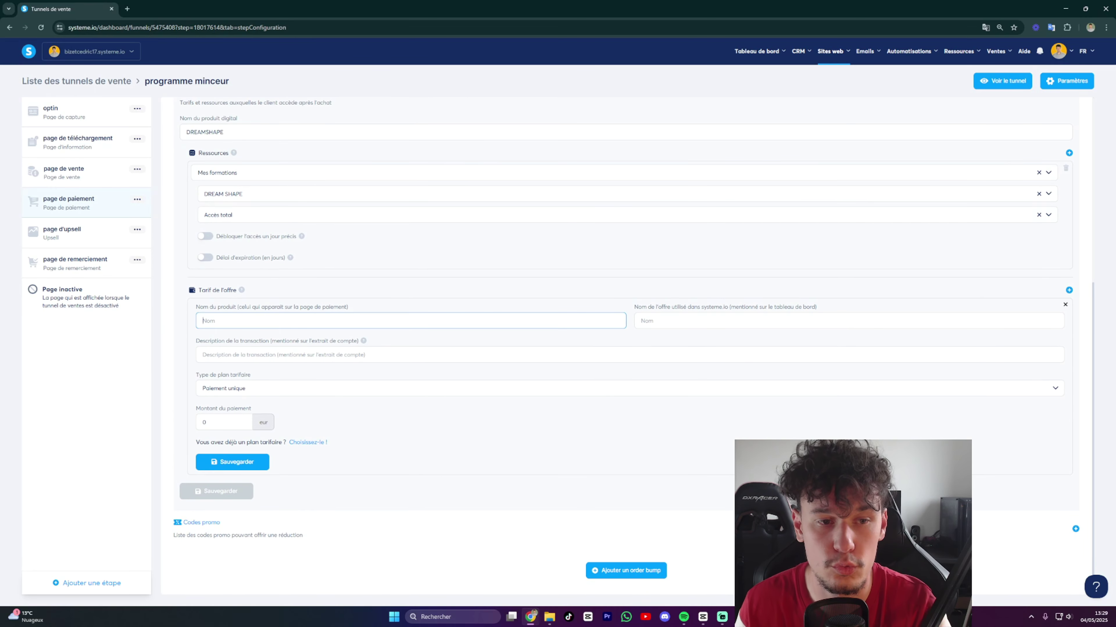
type("DRE")
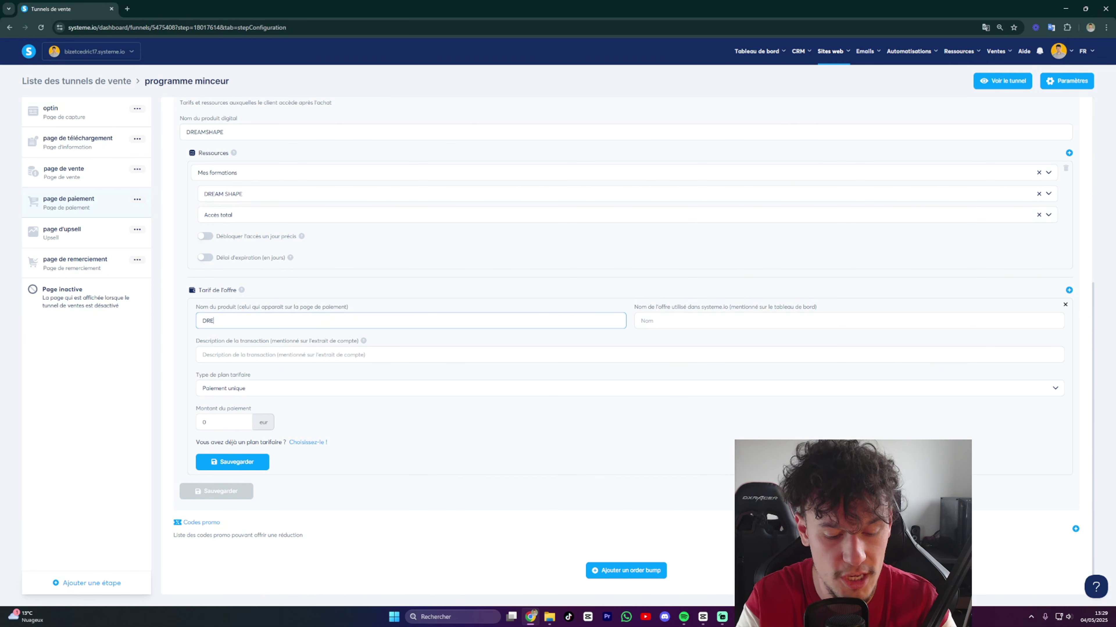
type("AMSHAPE")
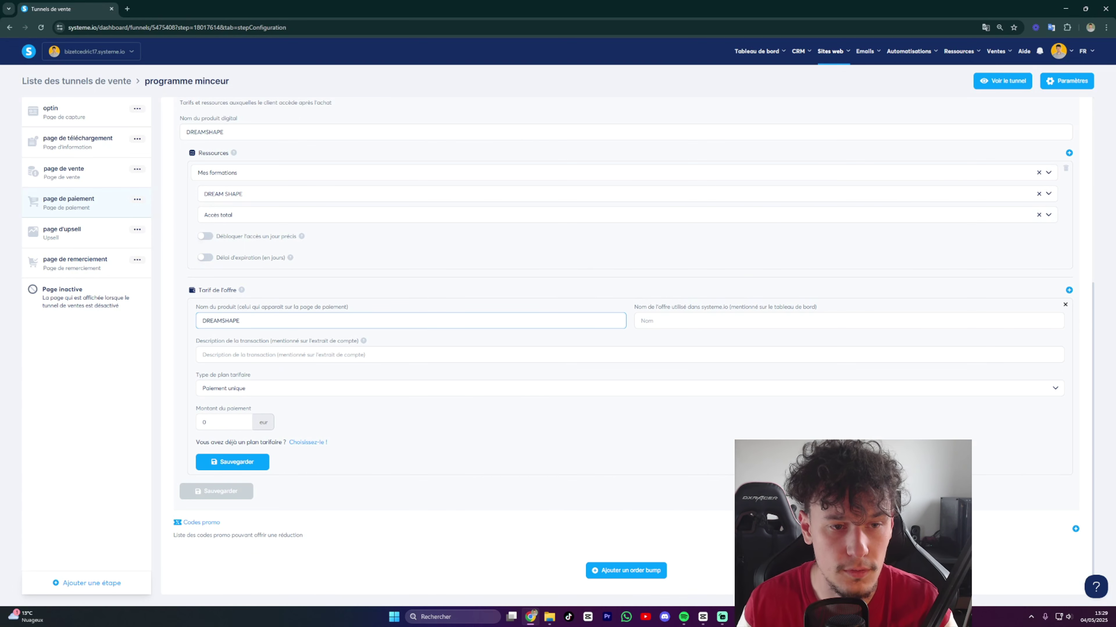
left_click_drag(241, 321, 139, 320)
key("ctrl+c")
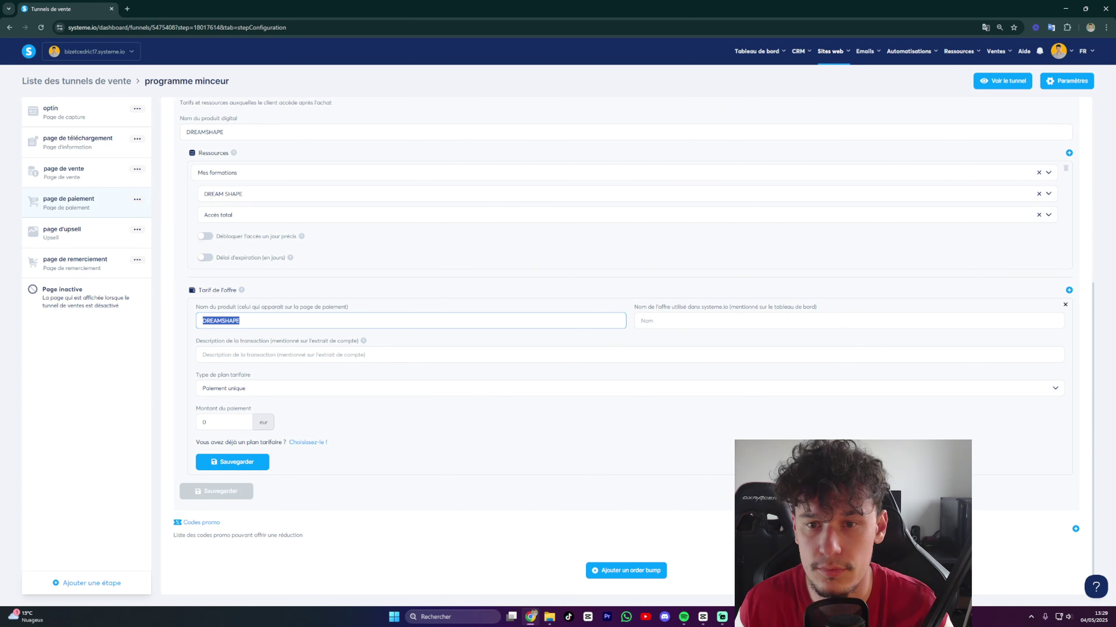
left_click(647, 321)
key("ctrl+v")
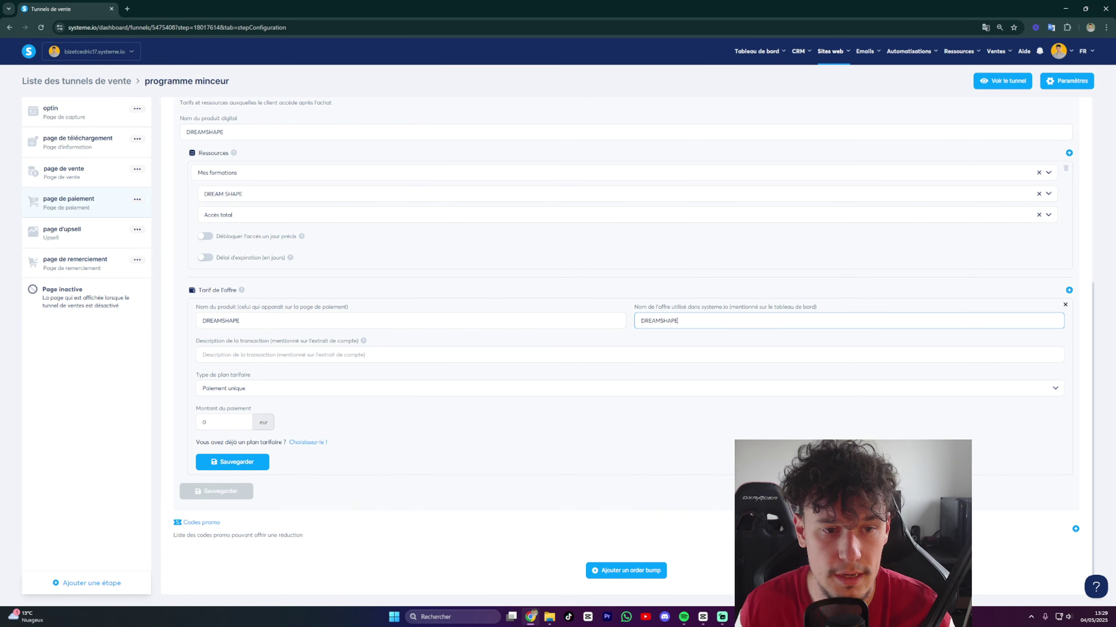
left_click_drag(235, 343, 274, 347)
left_click(274, 354)
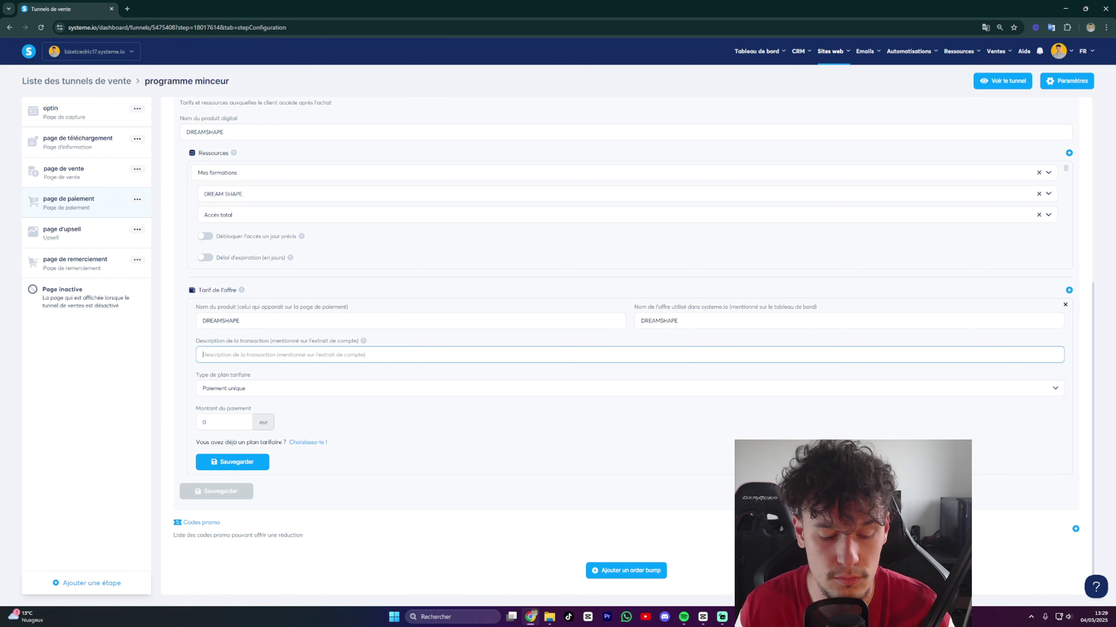
key("ctrl+v")
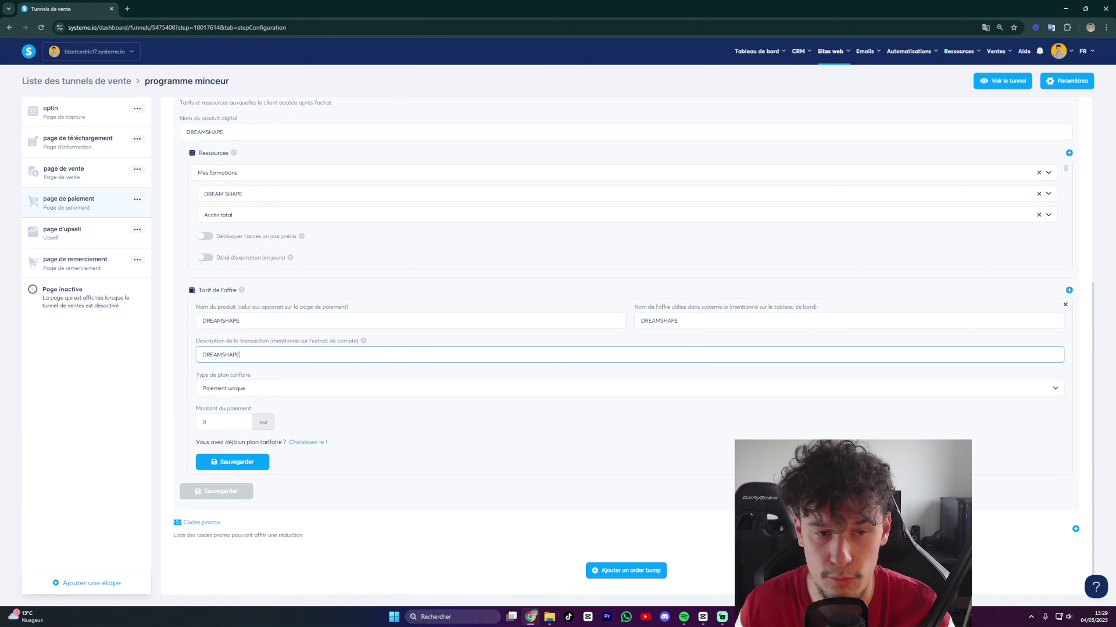
Keep the plan type "Paiement unique", enter the payment amount in euros and save the pricing plan.
left_click(249, 392)
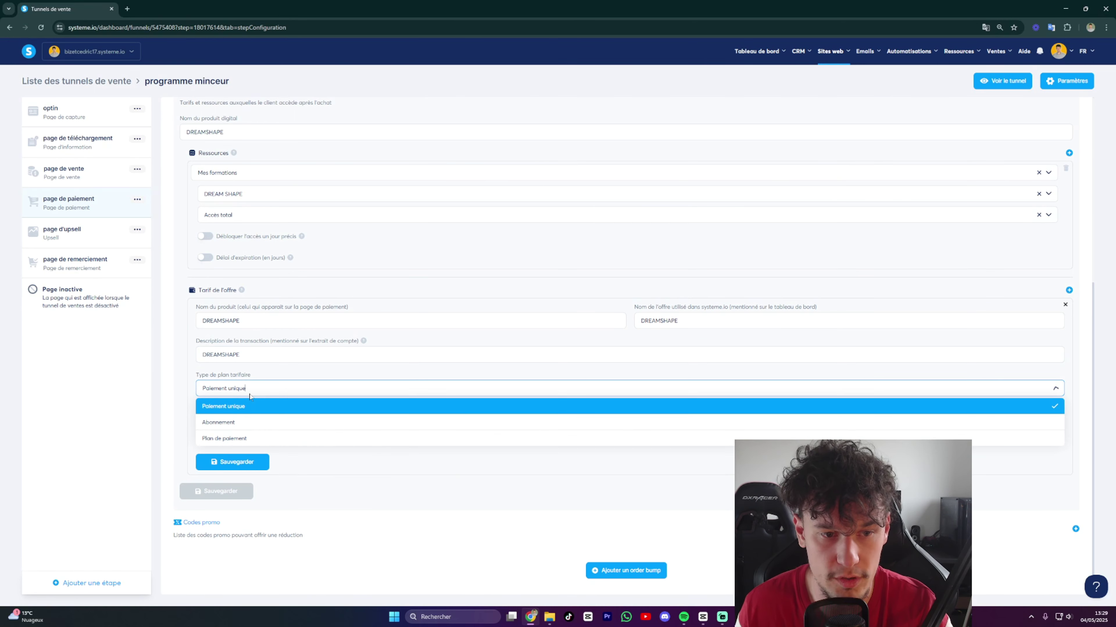
left_click(245, 388)
key("Tab")
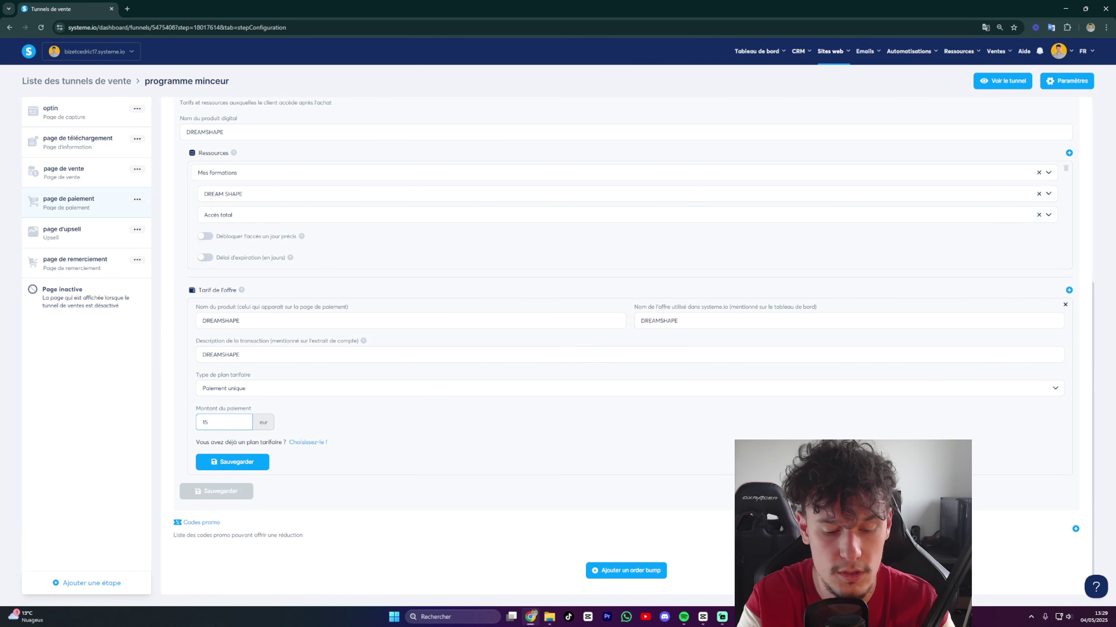
left_click(238, 463)
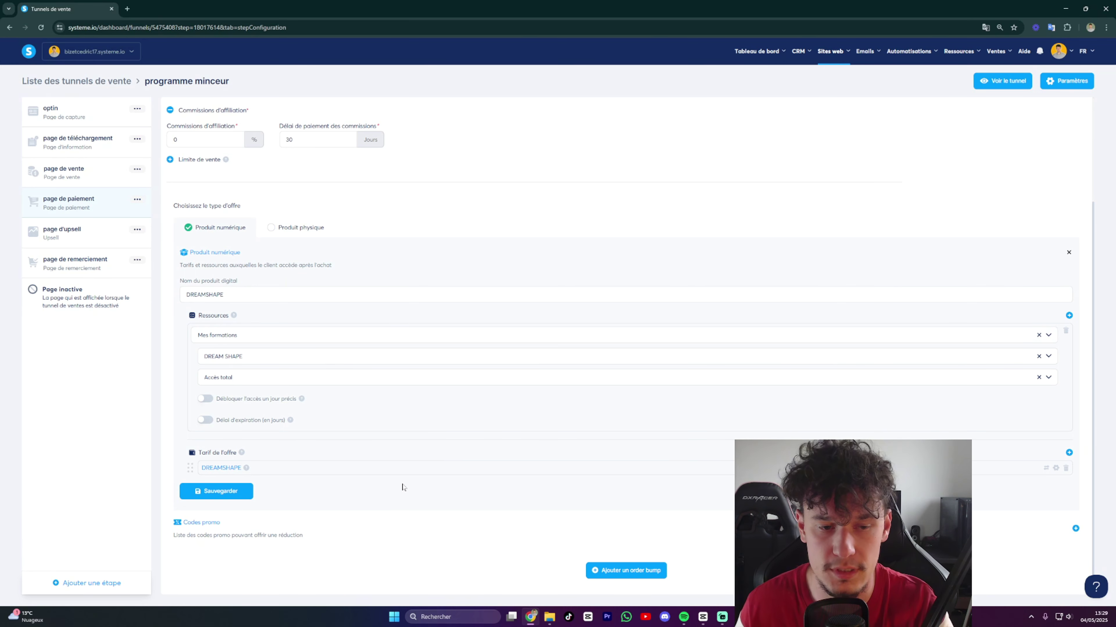
Add a second price to the offer with type "Plan de paiement" and start creating a new pricing plan.
left_click(1070, 454)
scroll(353, 402, "down", 3)
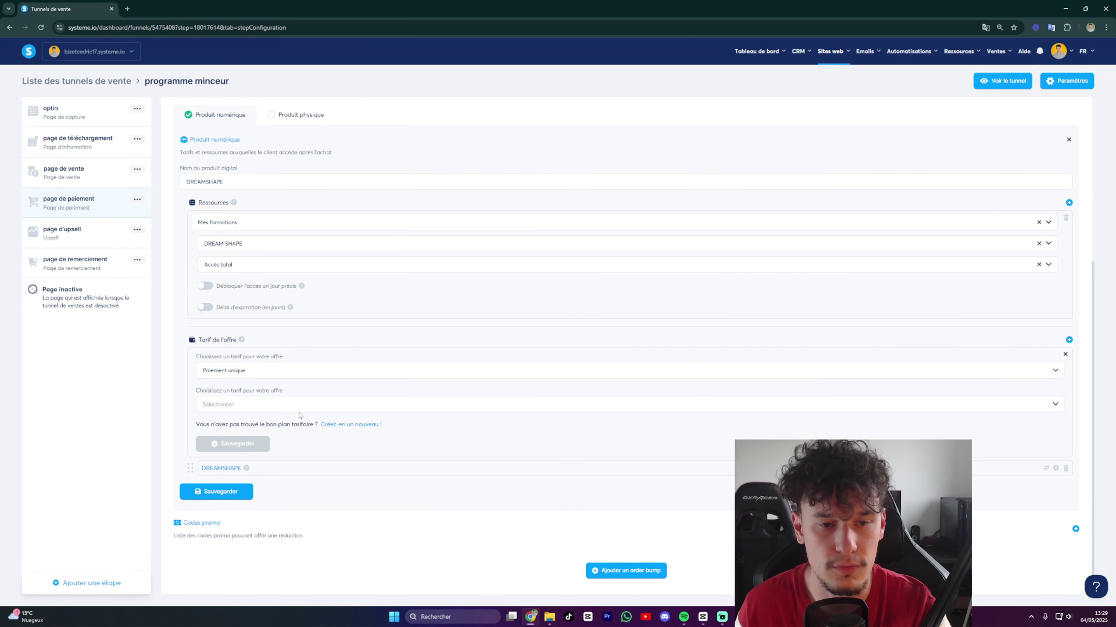
left_click(254, 372)
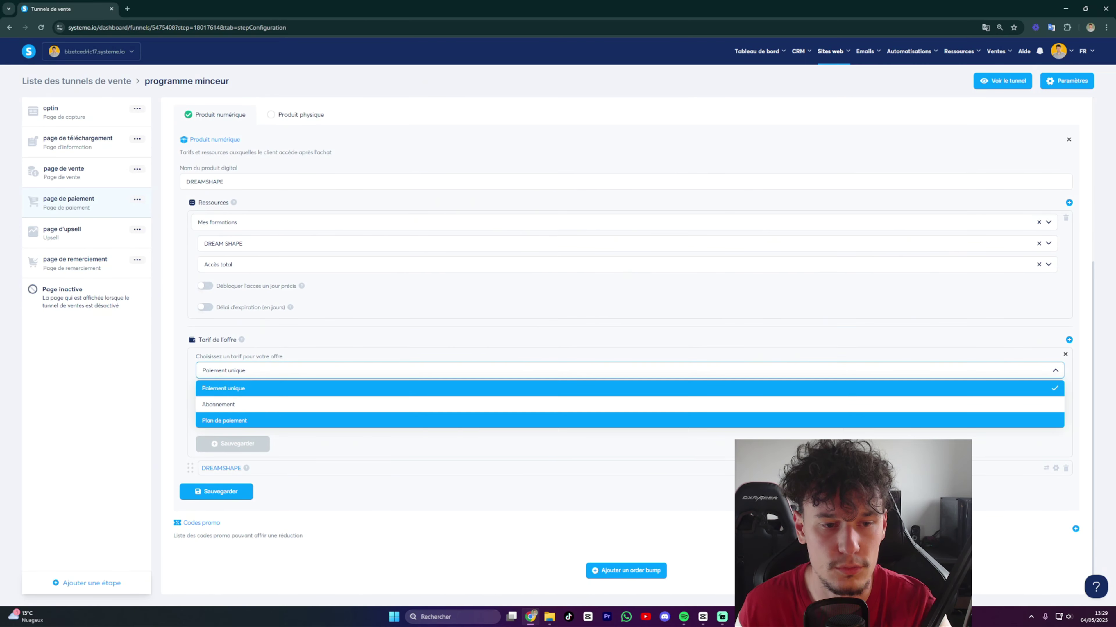
left_click(243, 421)
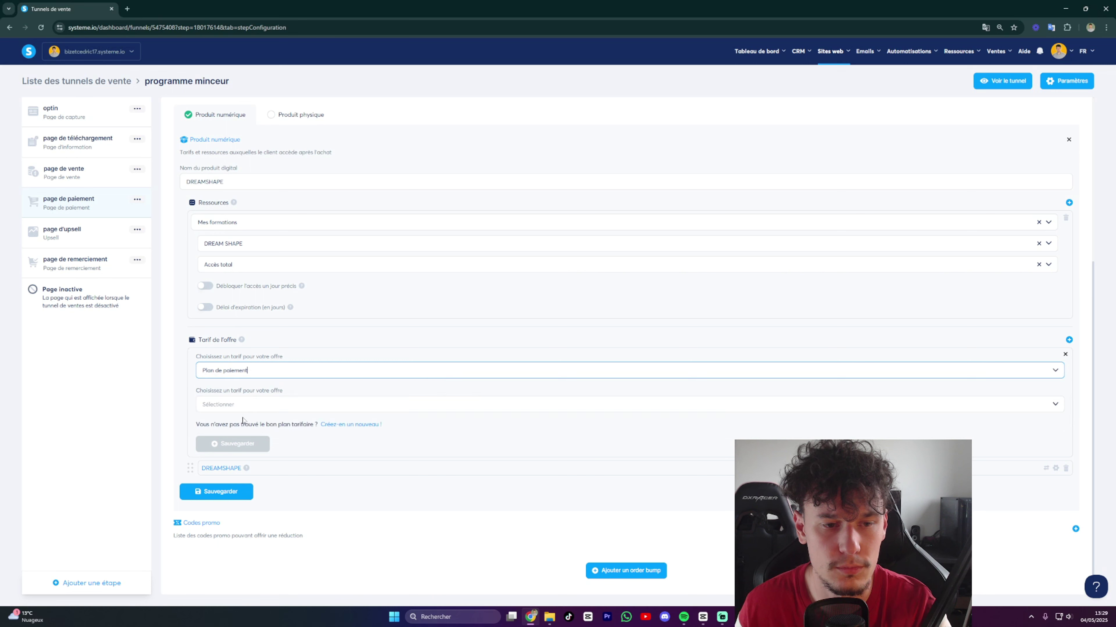
left_click(348, 425)
scroll(316, 396, "down", 2)
Enter "DREAMSHAPE (en 3 fois)" as the second plan's product name, dashboard offer name and transaction description.
left_click(259, 303)
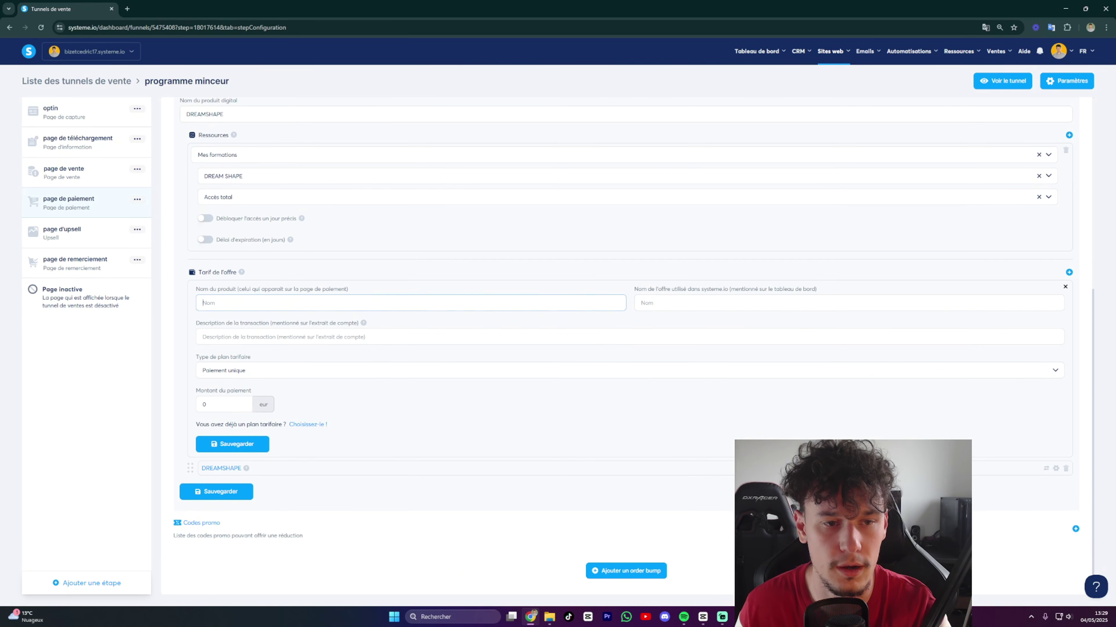
key("ctrl+v")
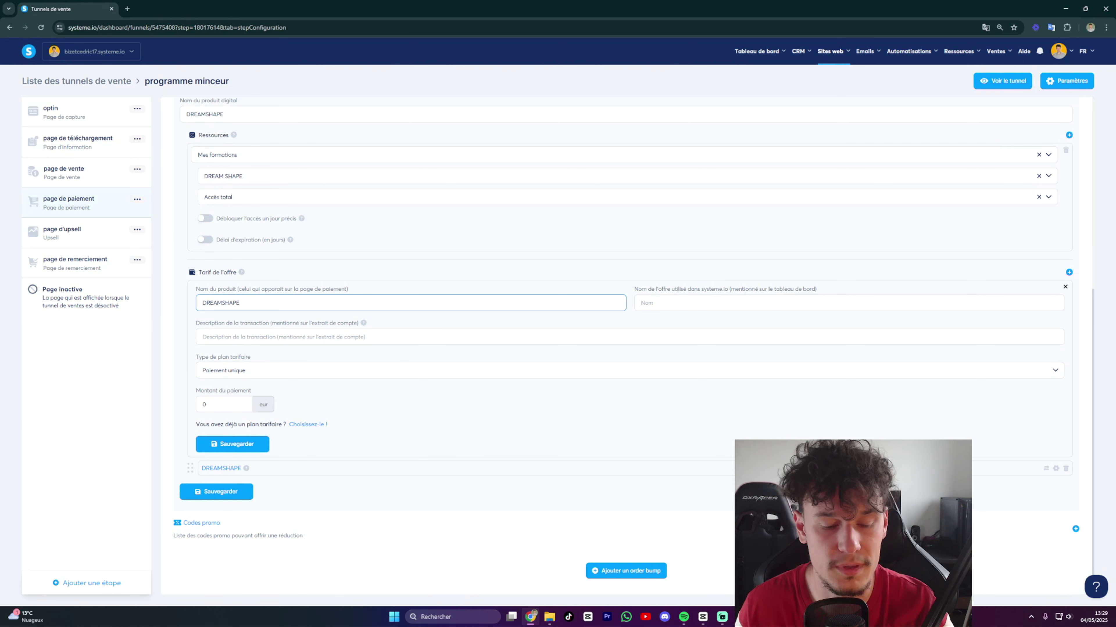
type("(en 3")
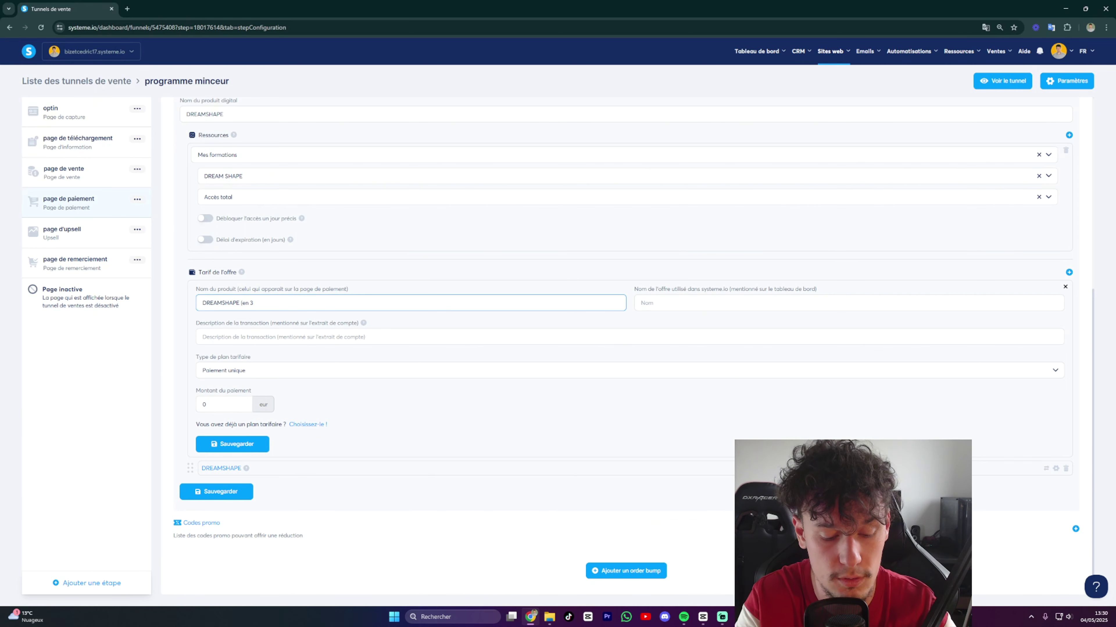
type("is)")
key("ctrl+a")
key("ctrl+c")
key("Tab")
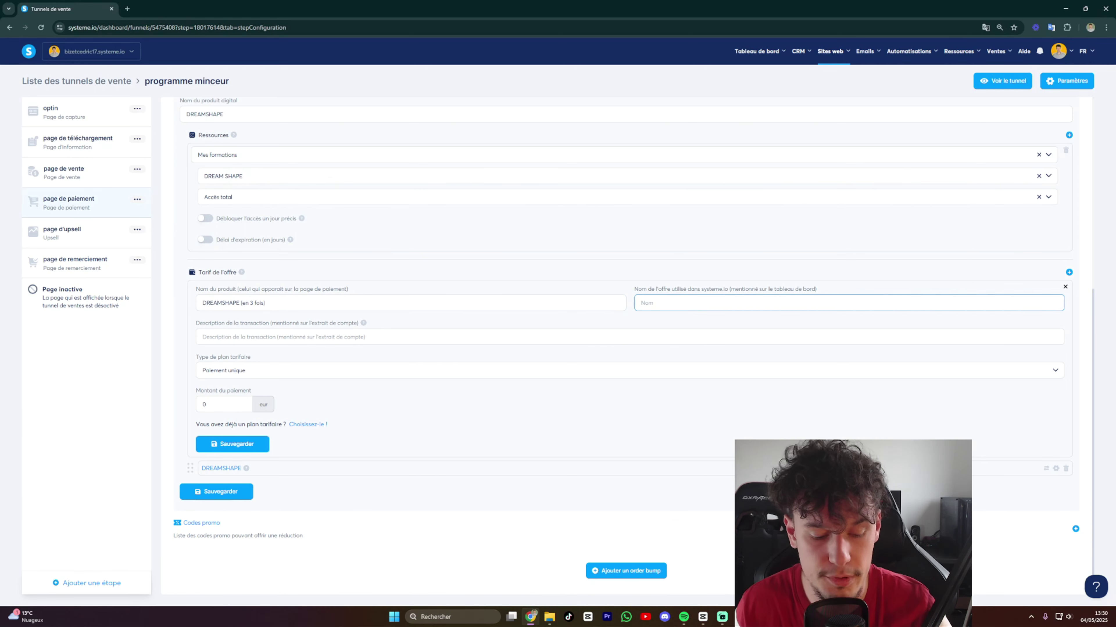
key("ctrl+v")
key("Tab")
key("ctrl+v")
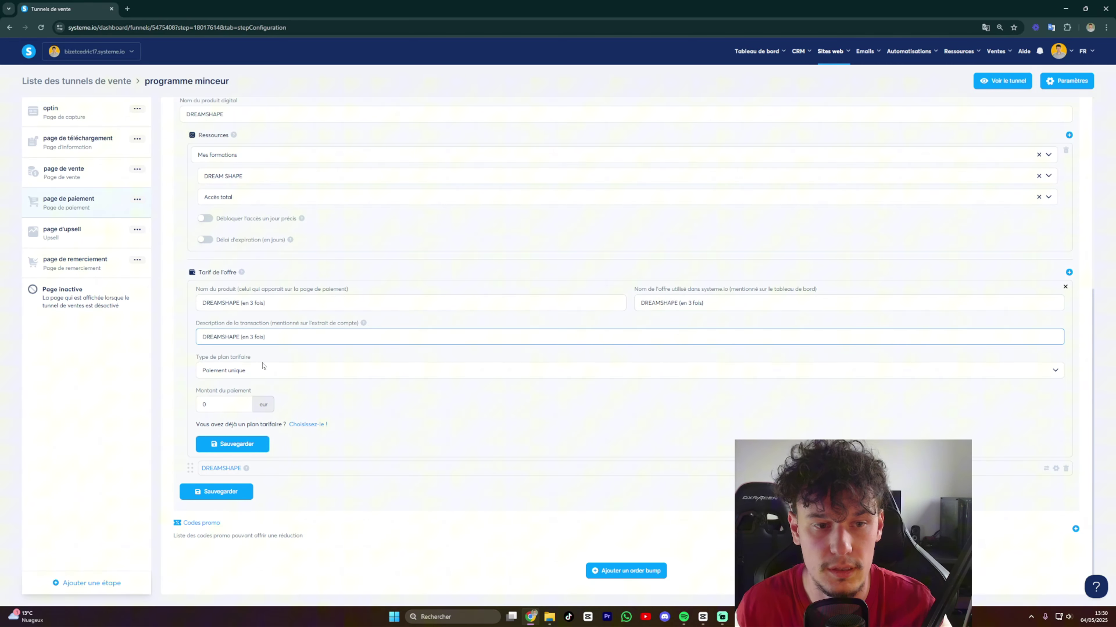
Set the second plan's type to "Plan de paiement" with customers paying 50 eur every 1 "Mois".
left_click(255, 373)
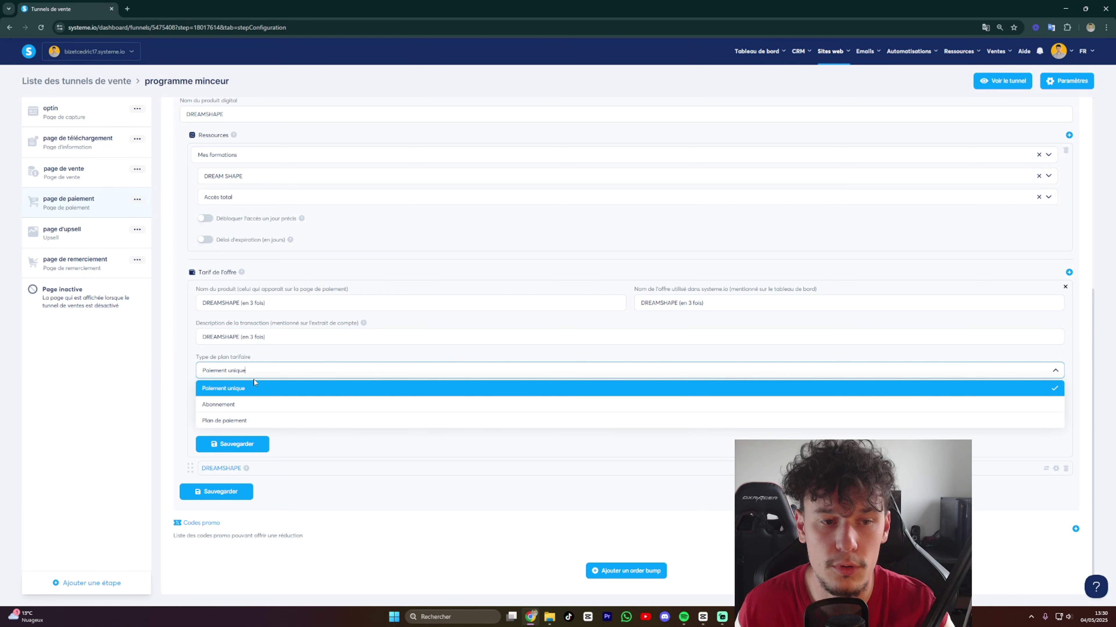
left_click(247, 419)
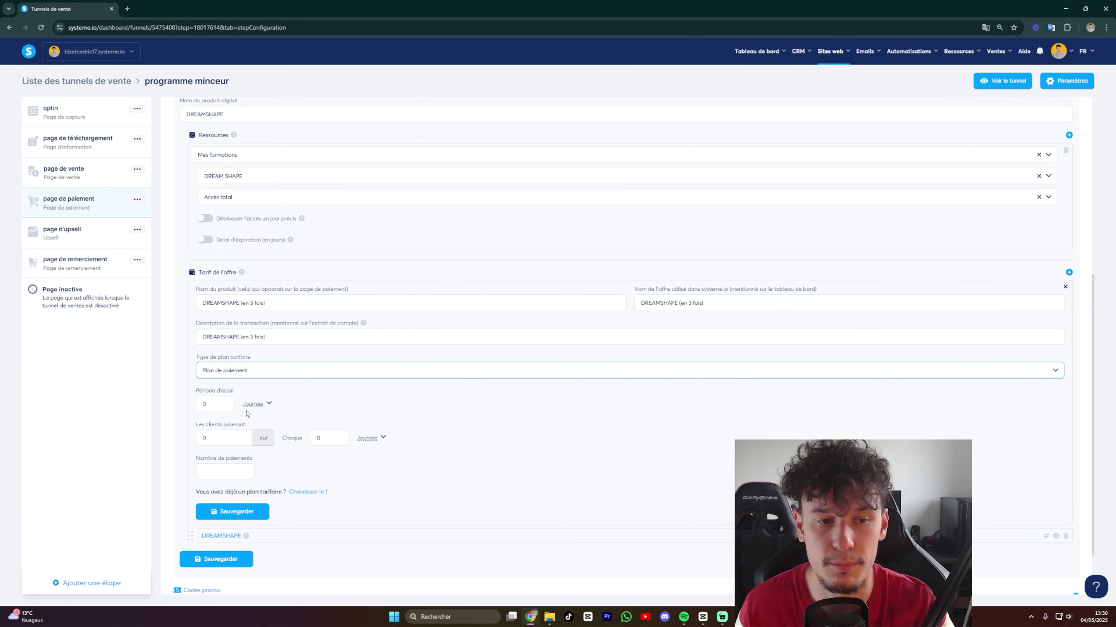
scroll(246, 413, "down", 1)
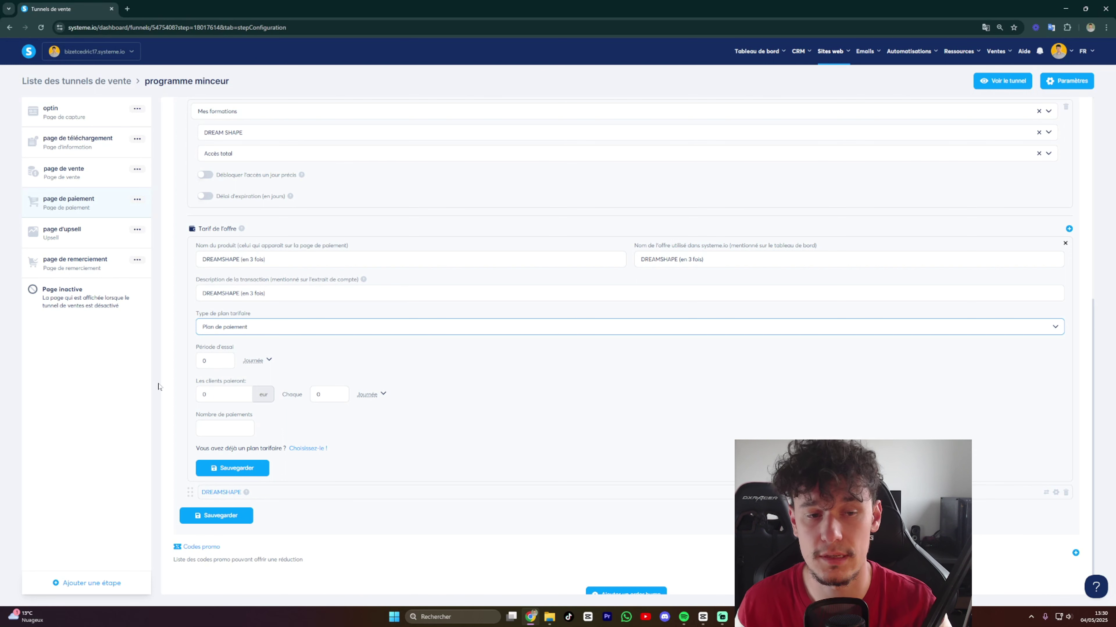
left_click(204, 394)
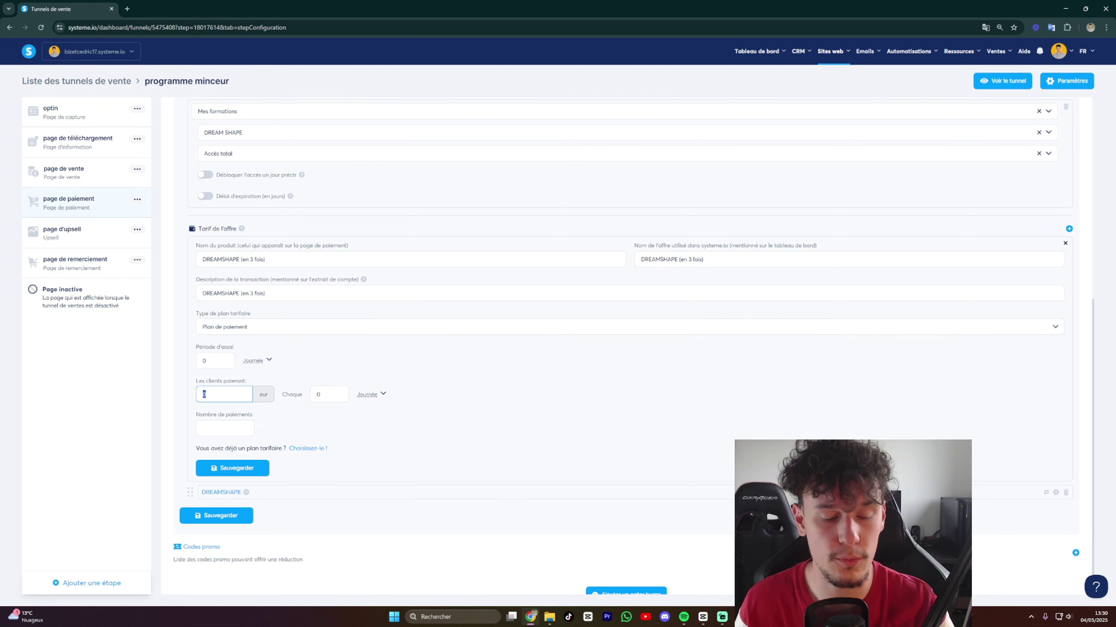
type("50")
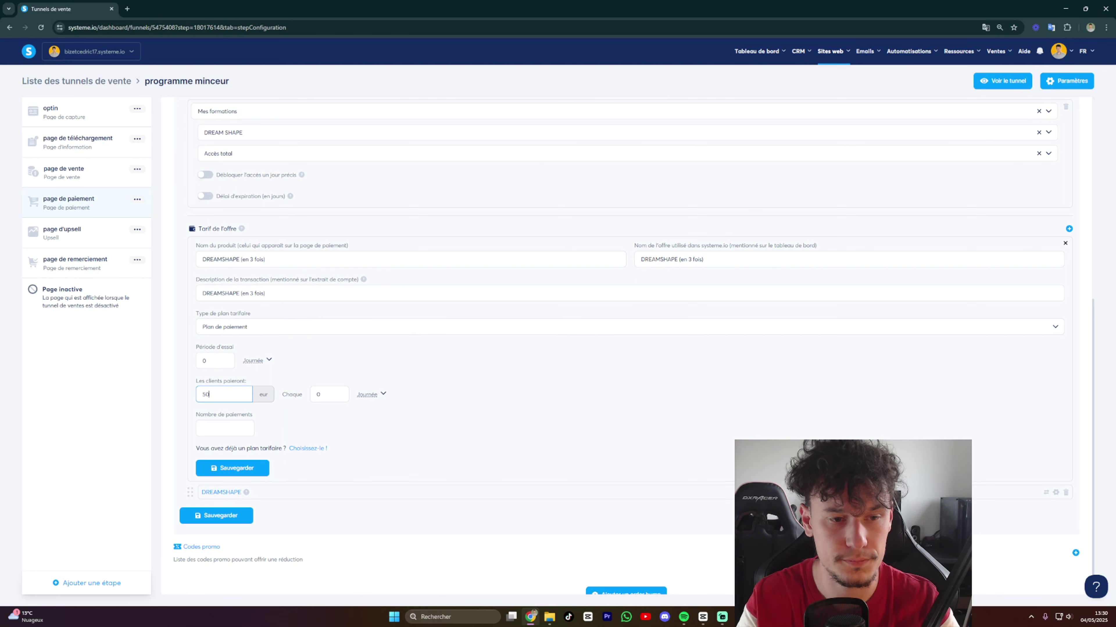
key("Tab")
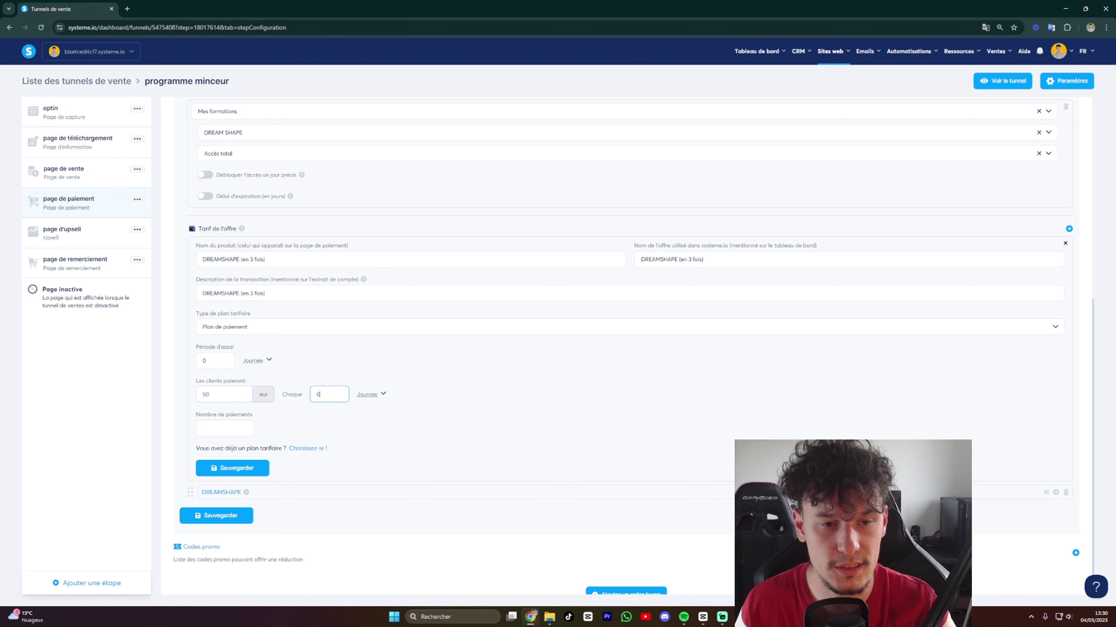
left_click(371, 394)
left_click(362, 423)
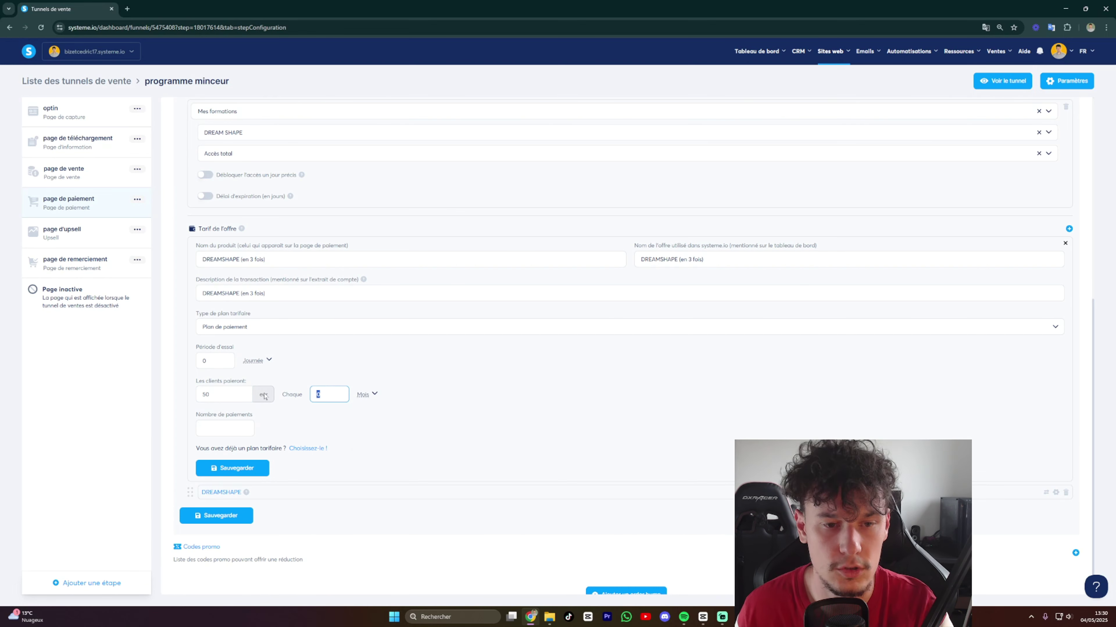
type("1")
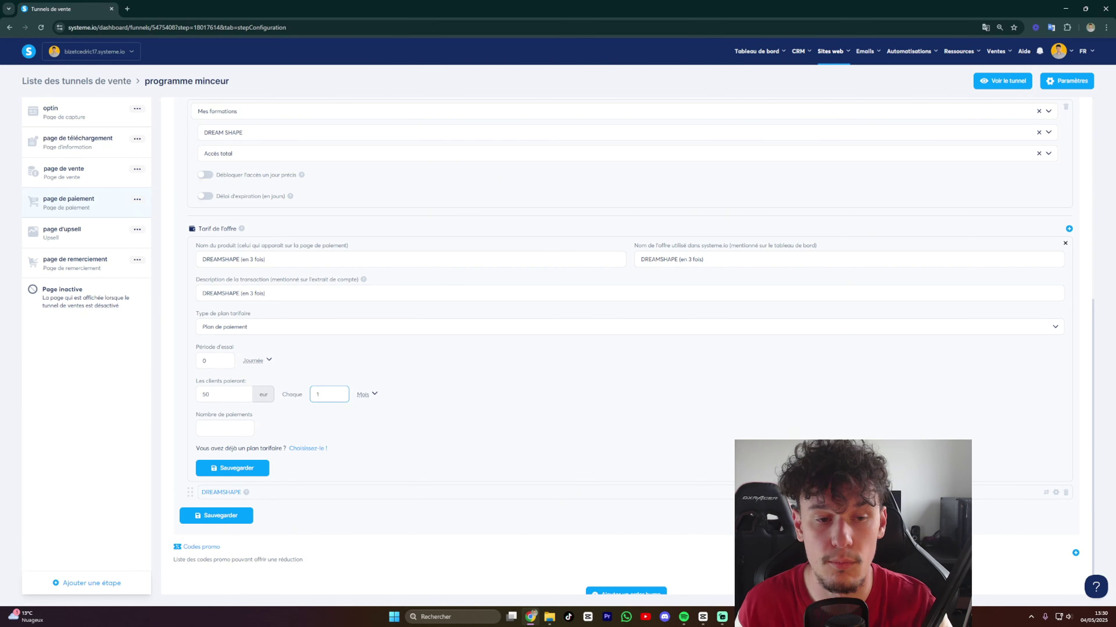
Set the instalment plan's number of payments to 3 and save the plan.
key("Tab")
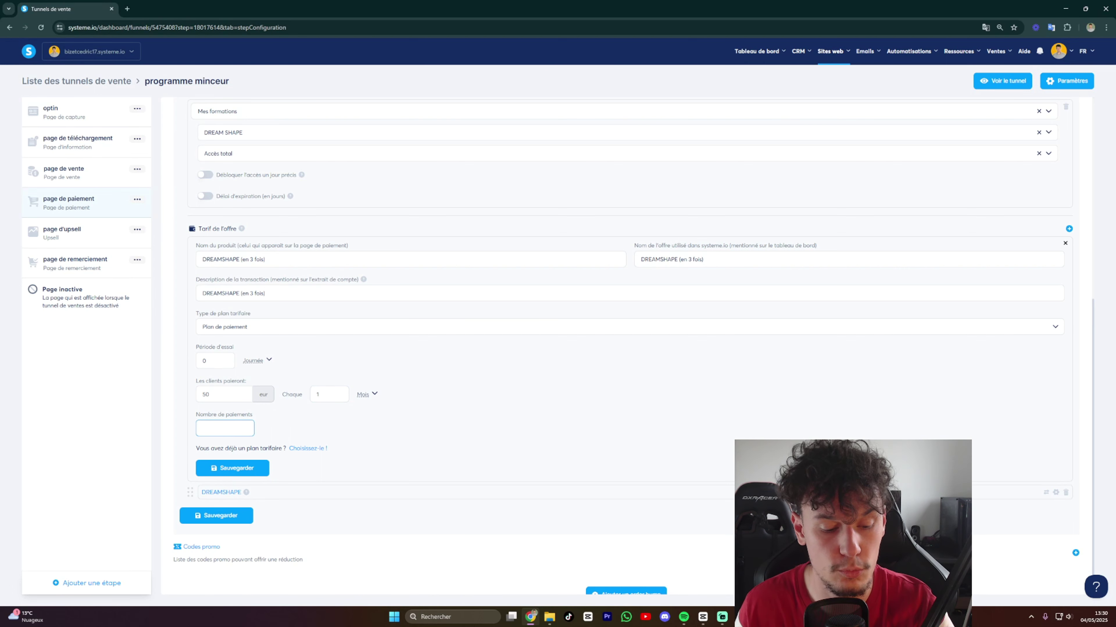
left_click(279, 430)
scroll(253, 440, "down", 1)
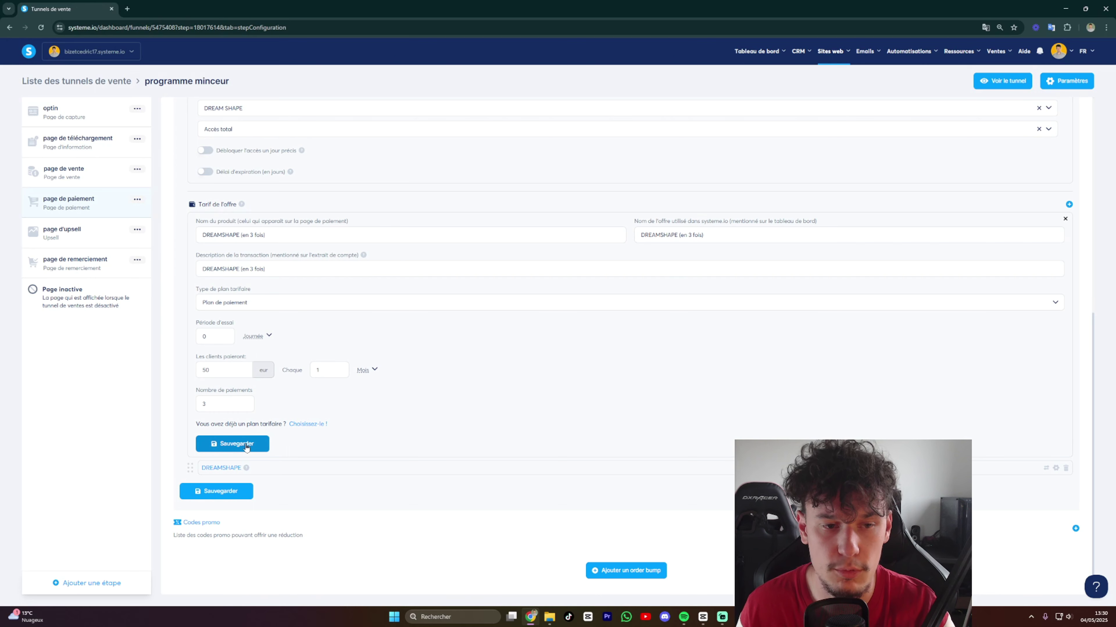
left_click(246, 444)
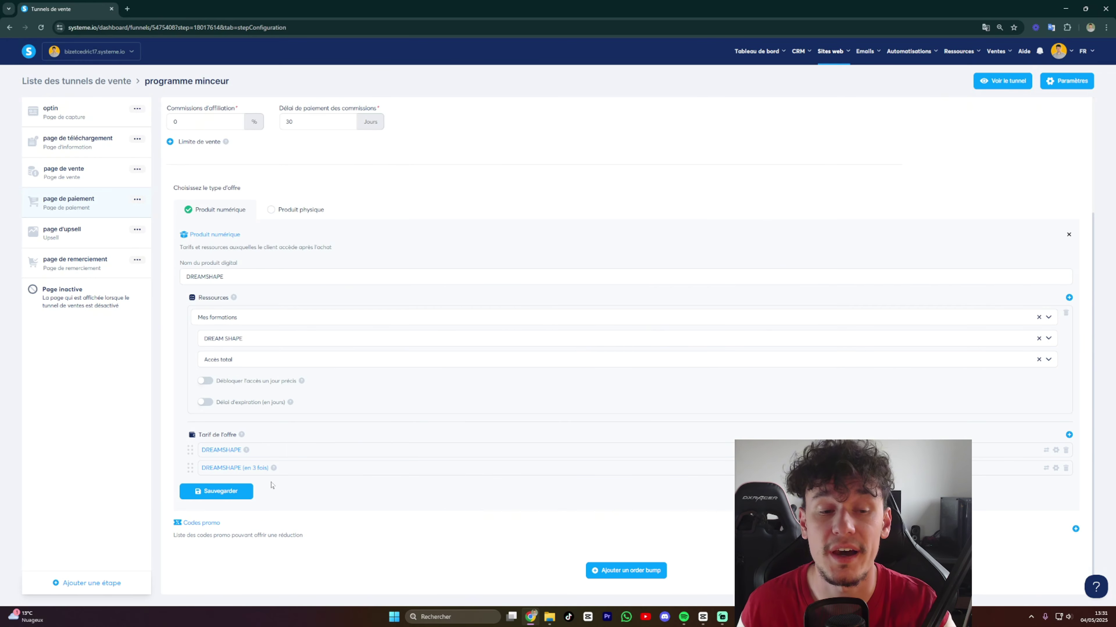
Save the DREAMSHAPE digital product and open the payment page in the page editor.
left_click(220, 495)
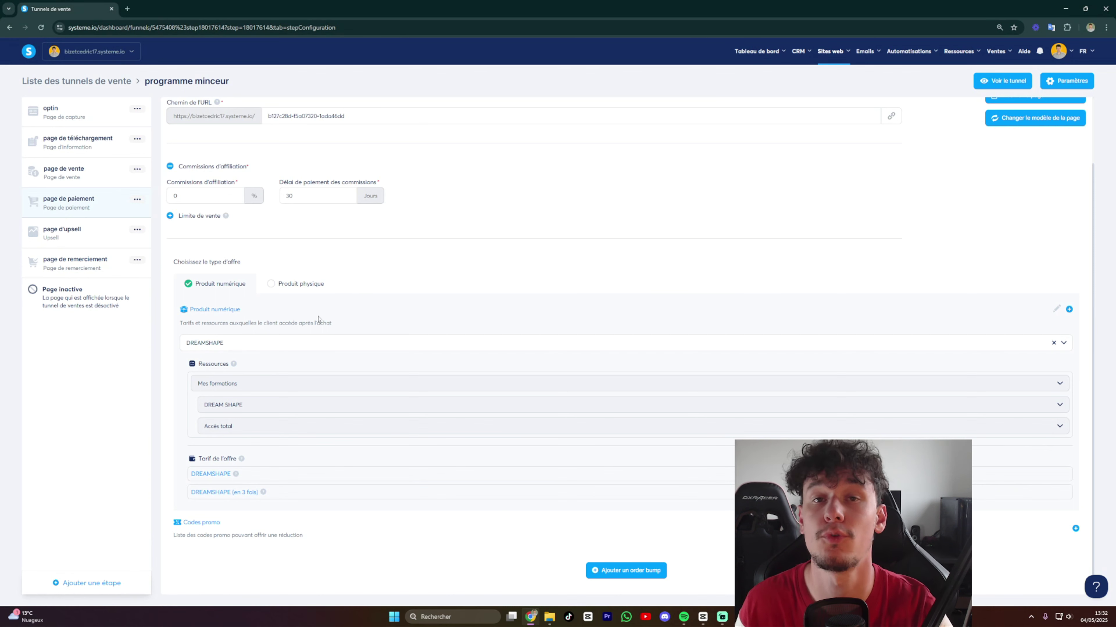
scroll(437, 292, "up", 2)
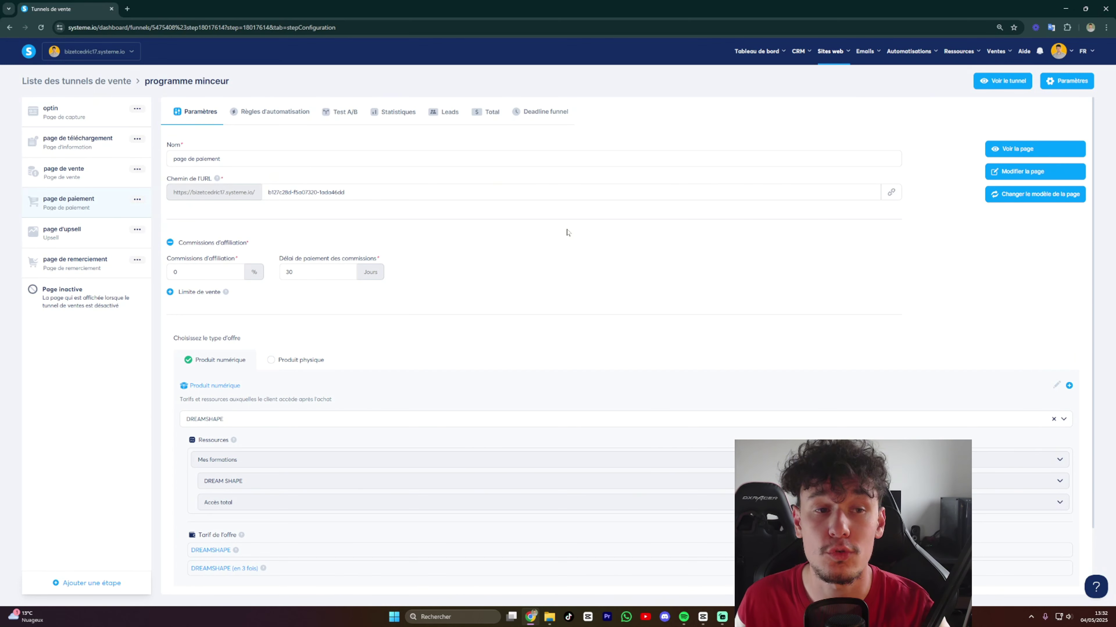
left_click(1019, 173)
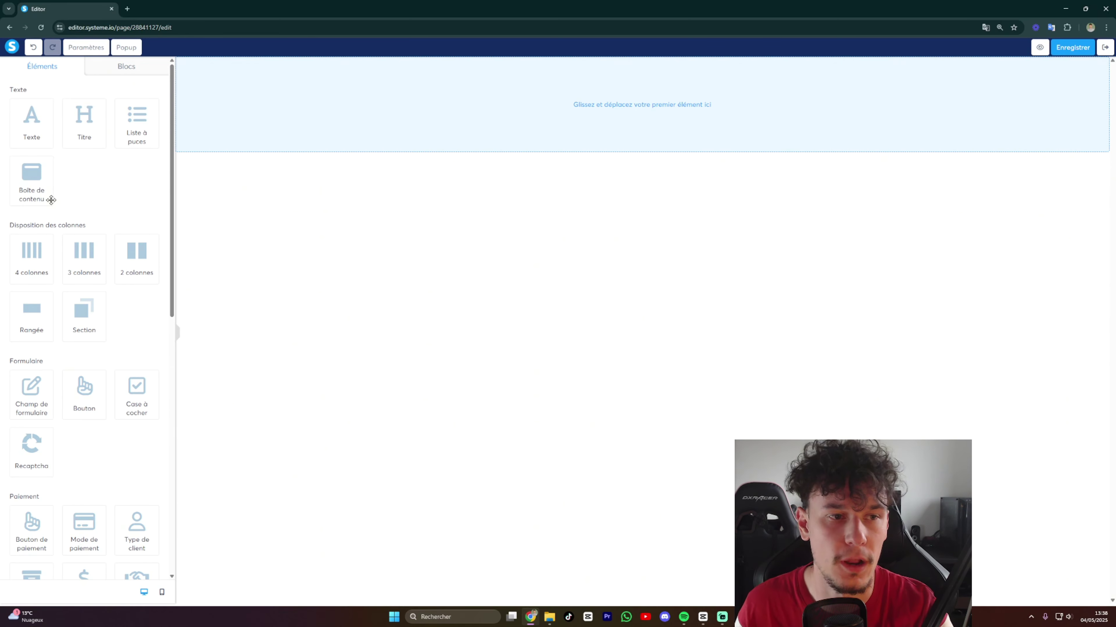
Add a "Two-step order form" payment element to the empty page.
scroll(88, 219, "down", 1)
scroll(88, 231, "down", 3)
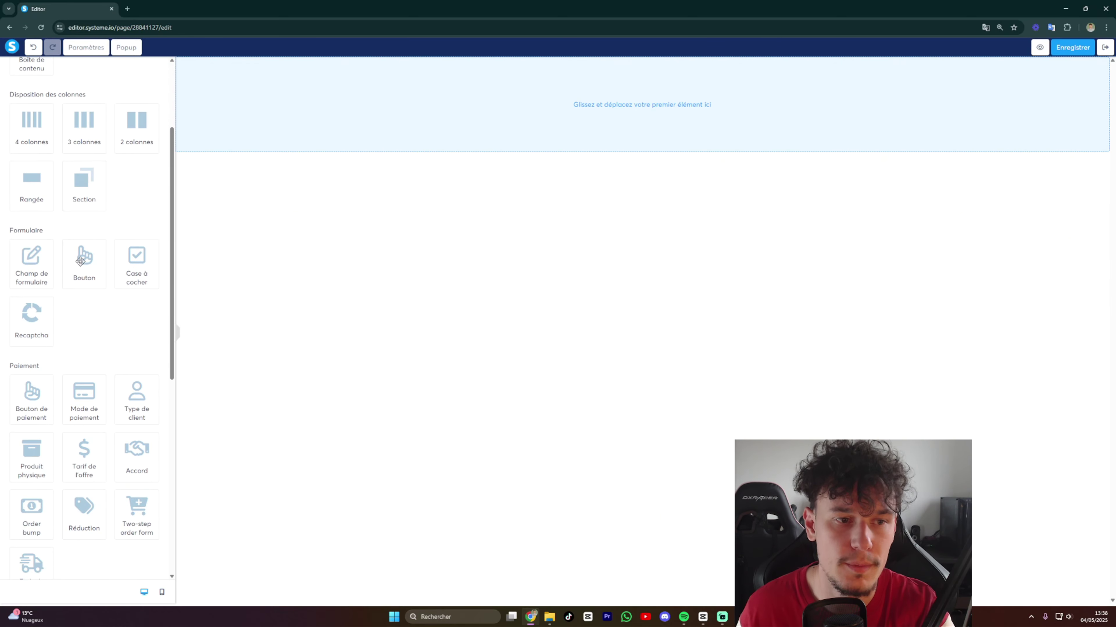
scroll(90, 250, "down", 1)
scroll(65, 286, "down", 1)
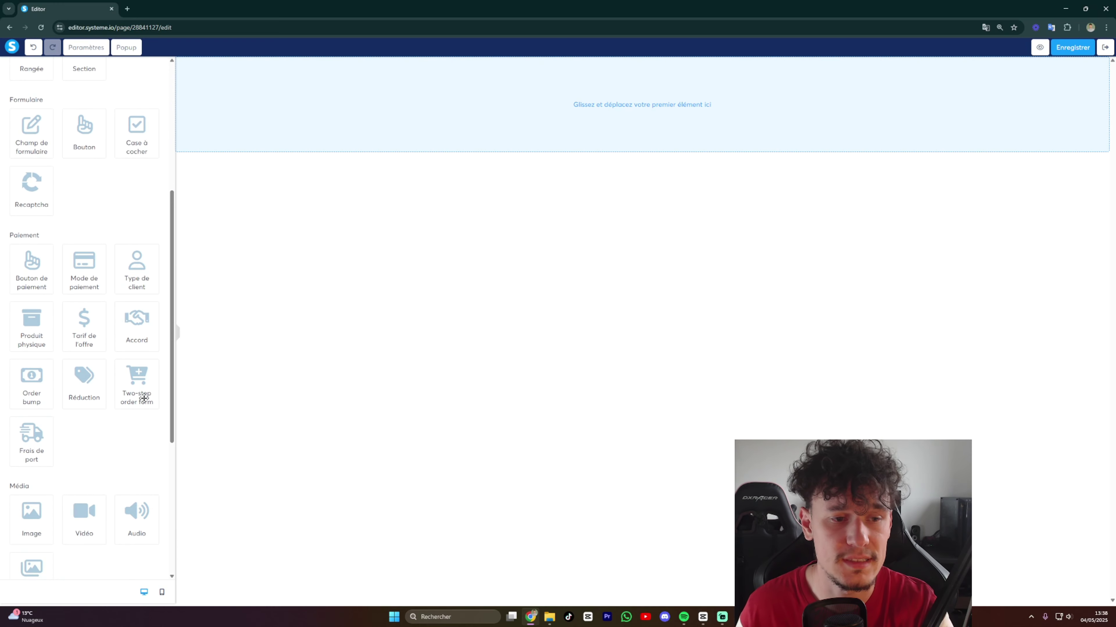
left_click_drag(134, 380, 540, 143)
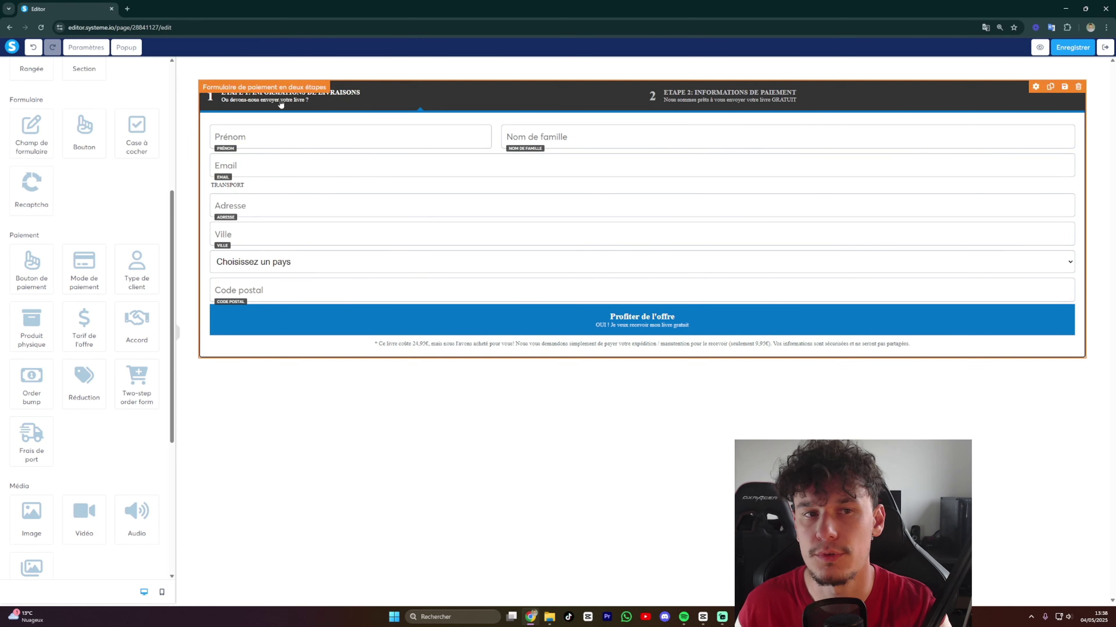
Set the content width of the section containing the order form to "Moyen".
left_click(189, 79)
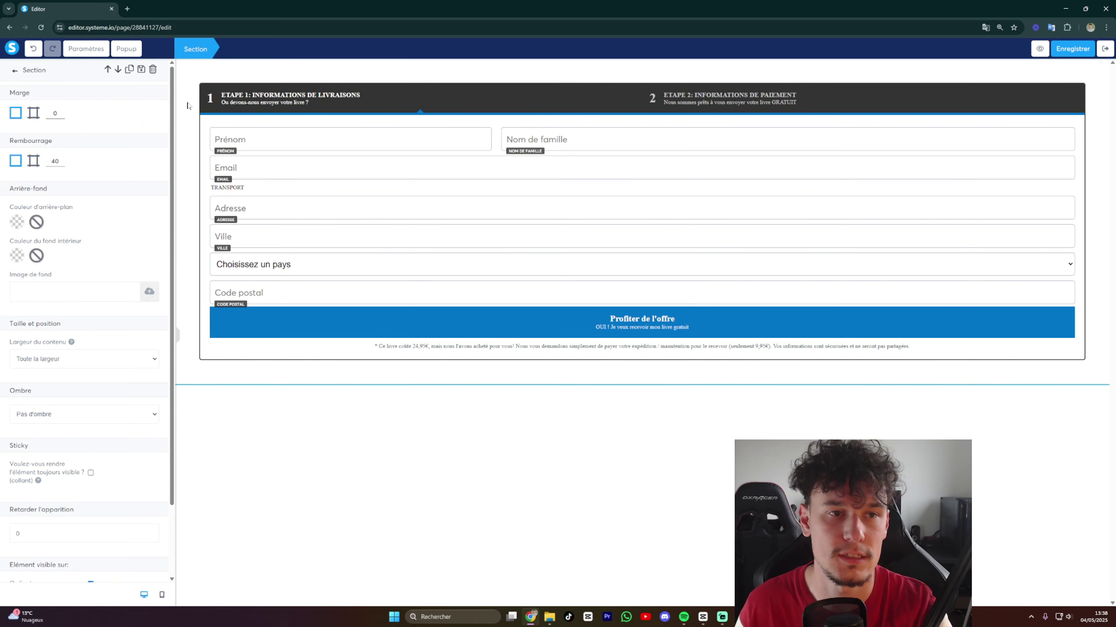
left_click(49, 366)
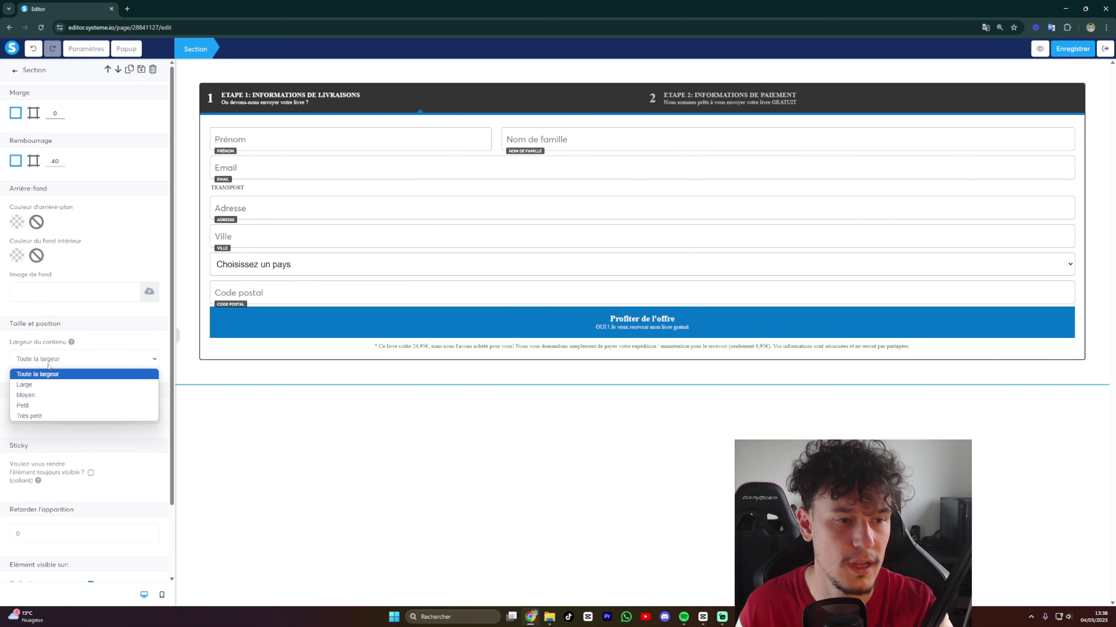
left_click(44, 395)
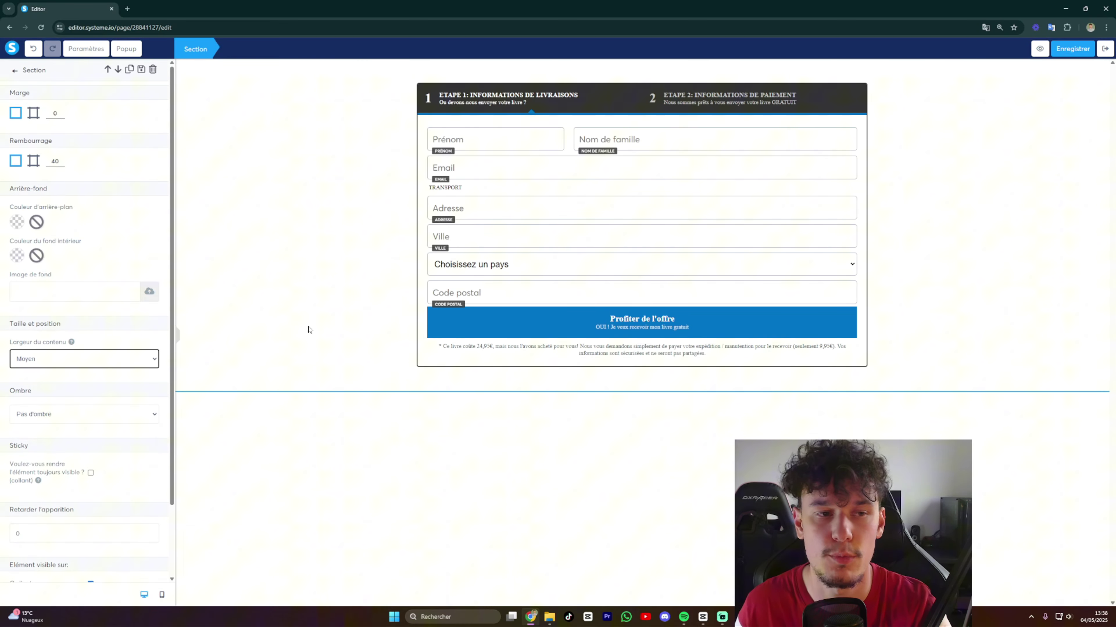
left_click(312, 433)
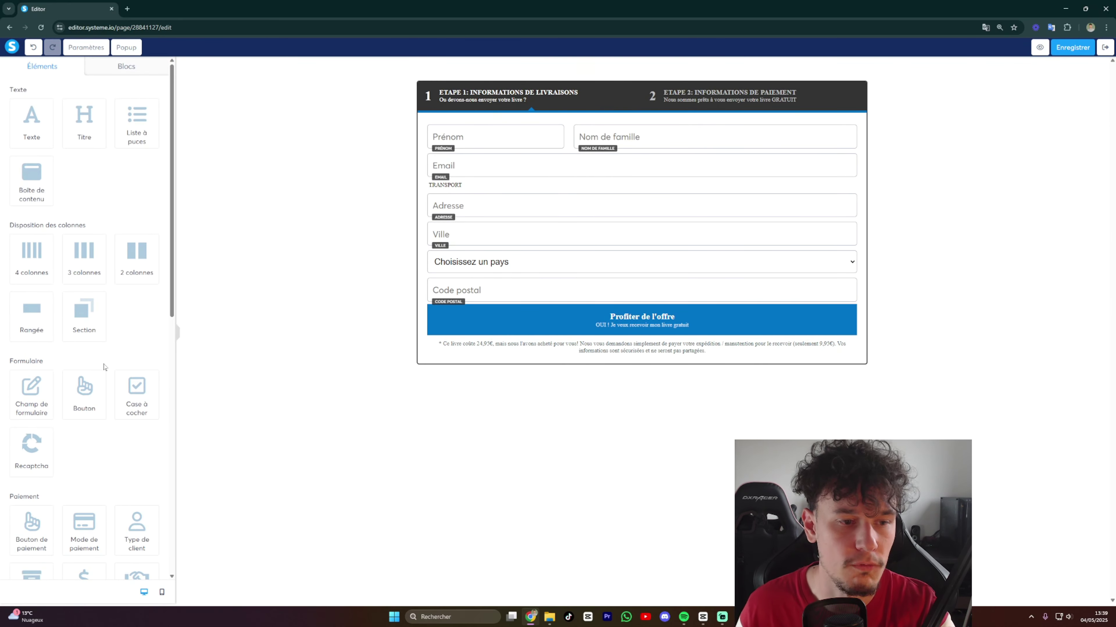
Add an image element above the two-step order form.
scroll(132, 397, "down", 1)
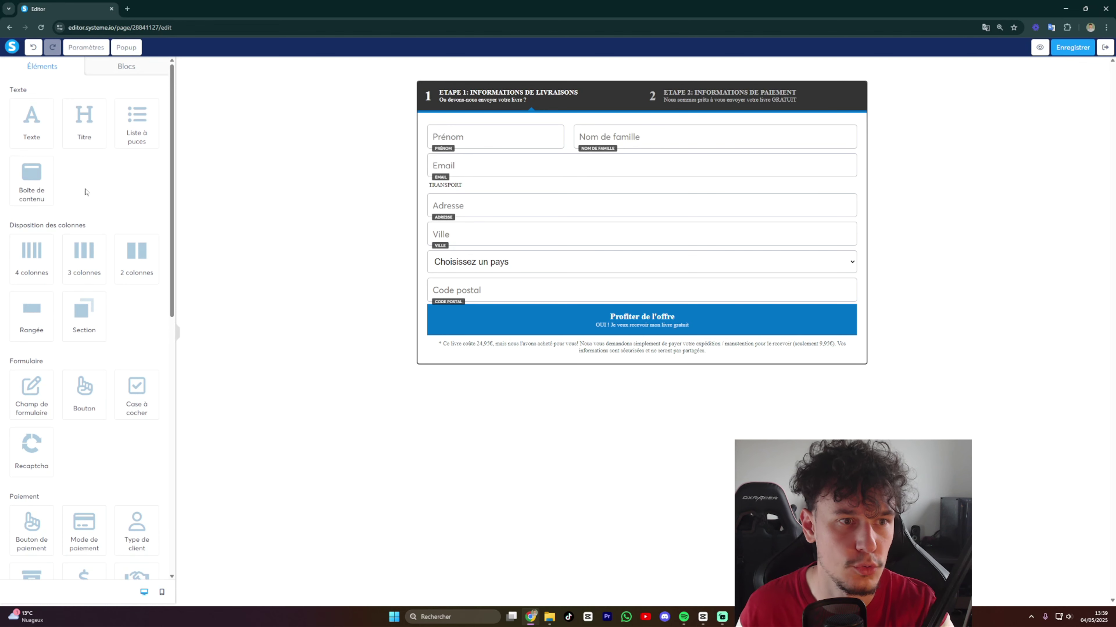
scroll(104, 212, "down", 4)
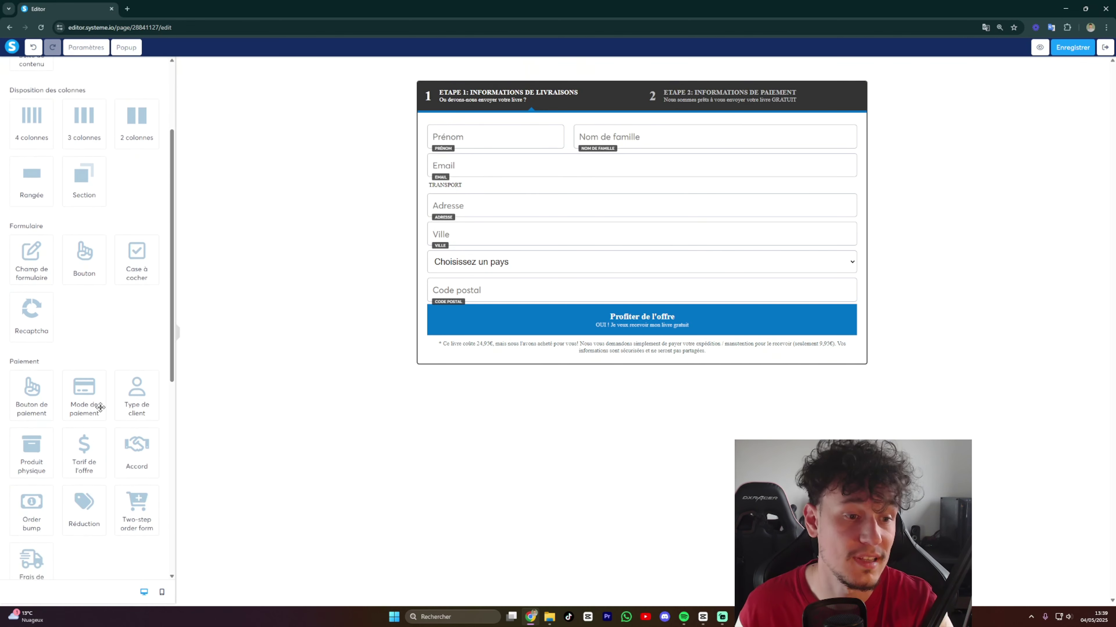
scroll(94, 529, "down", 3)
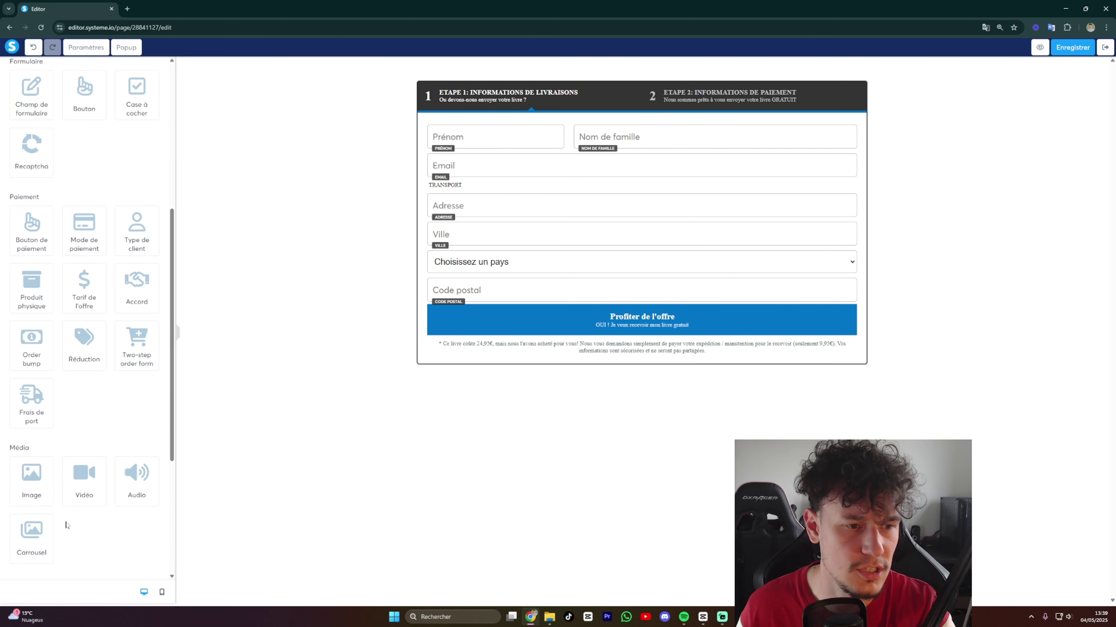
left_click_drag(32, 439, 590, 85)
left_click(964, 274)
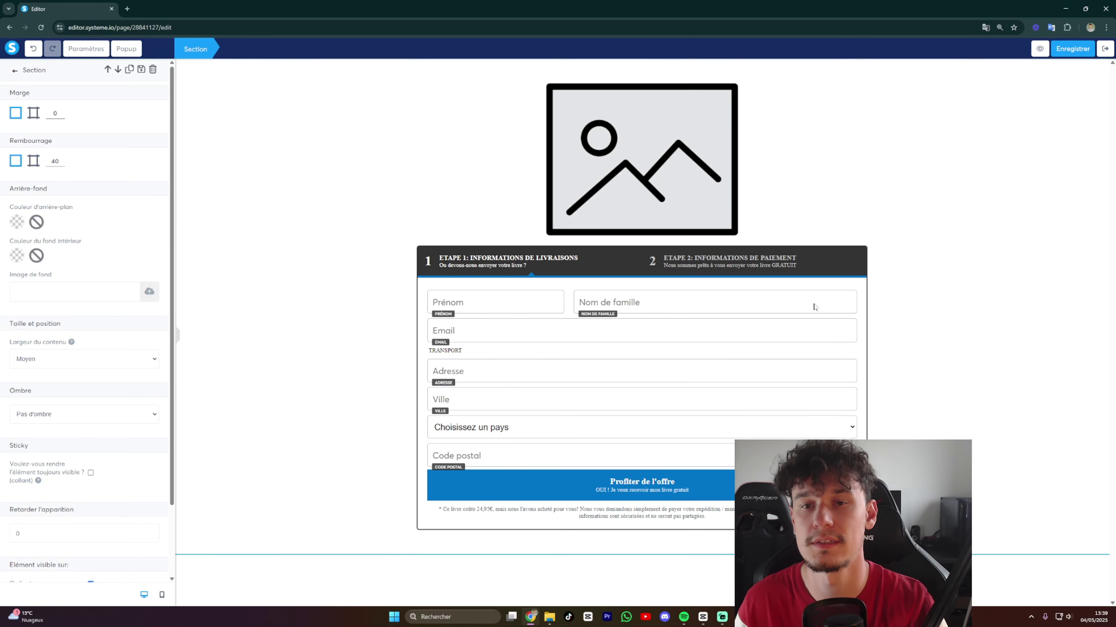
Insert Designsanstitre13.png from the existing images into the image element and set its size to 360.
left_click(690, 192)
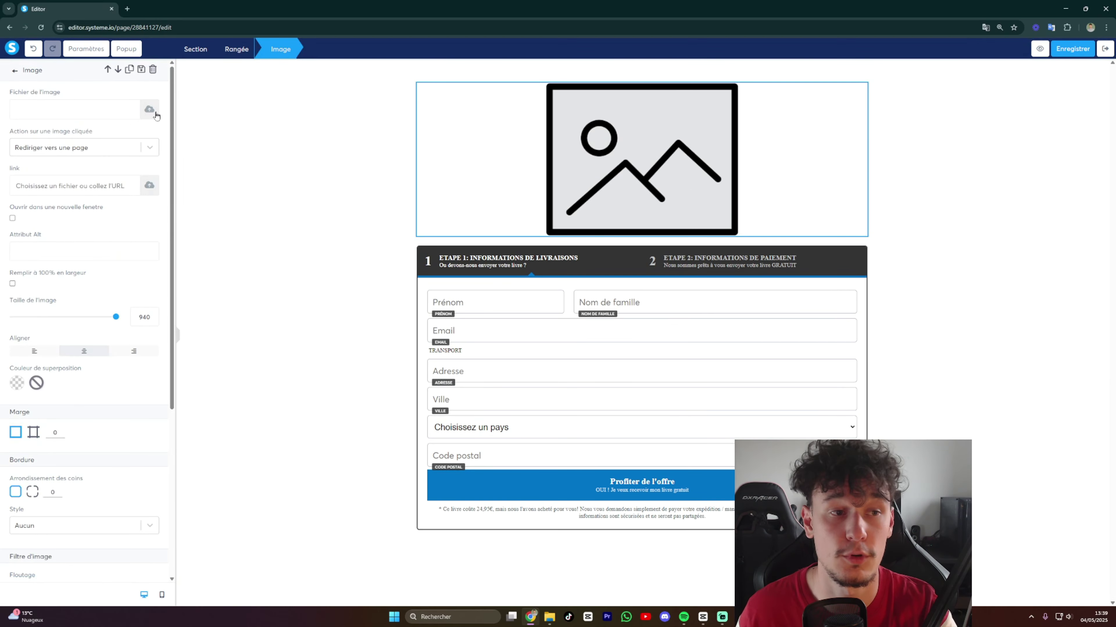
left_click(150, 110)
left_click(582, 220)
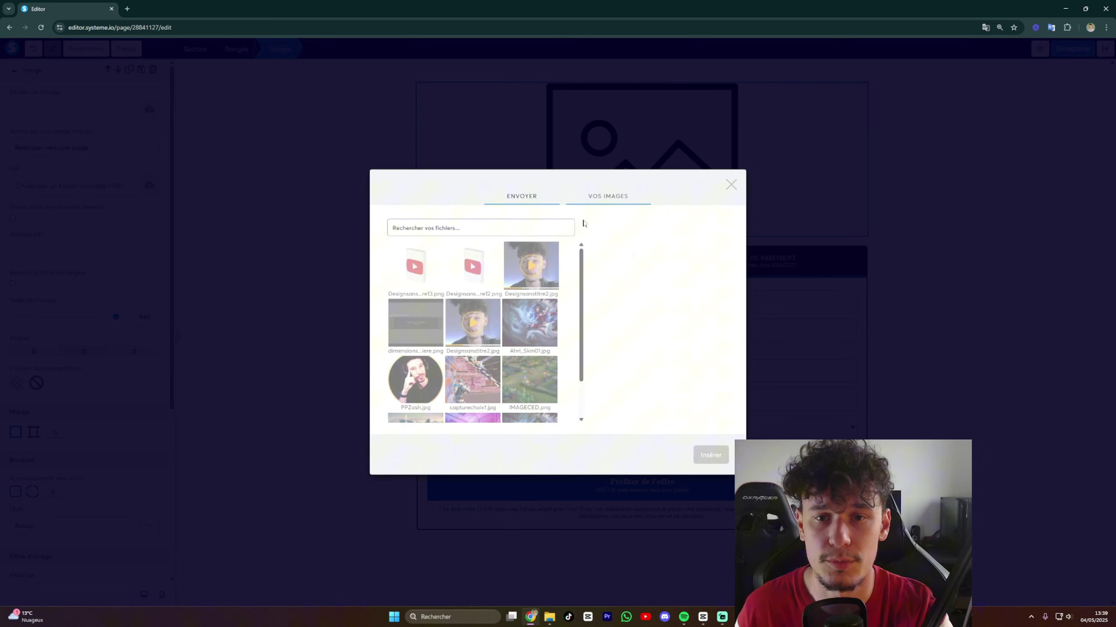
left_click(416, 266)
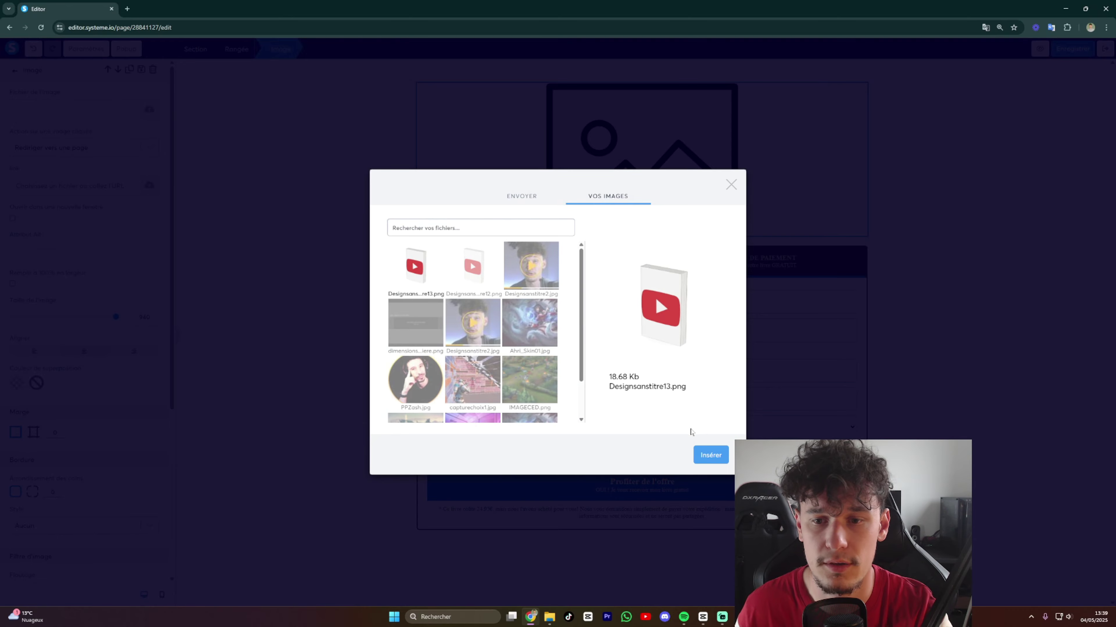
left_click(711, 455)
left_click(666, 234)
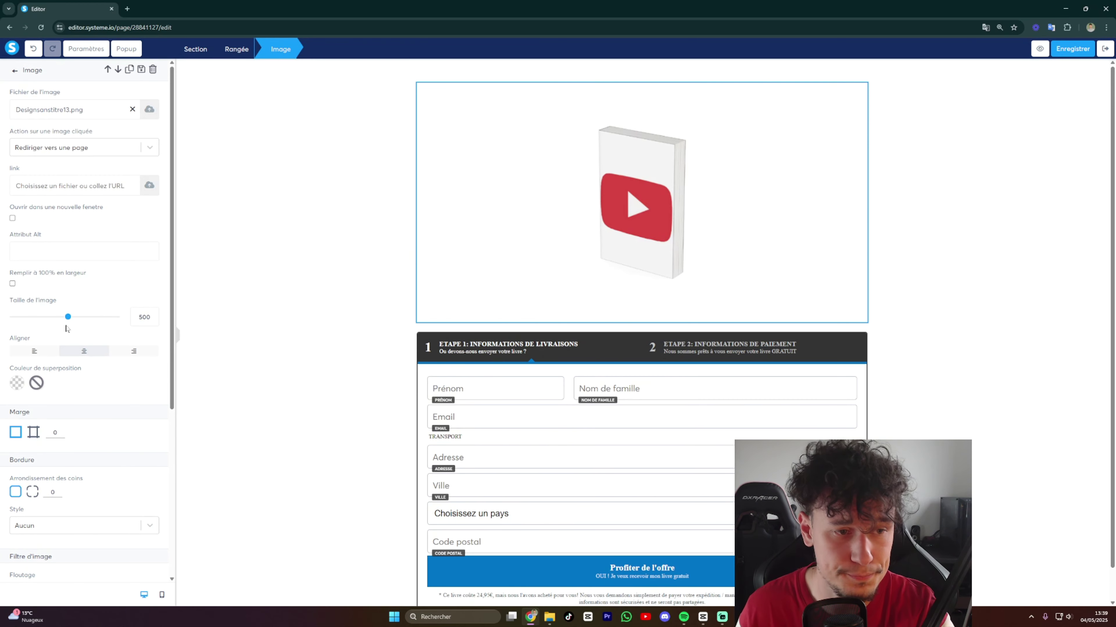
left_click_drag(68, 321, 52, 321)
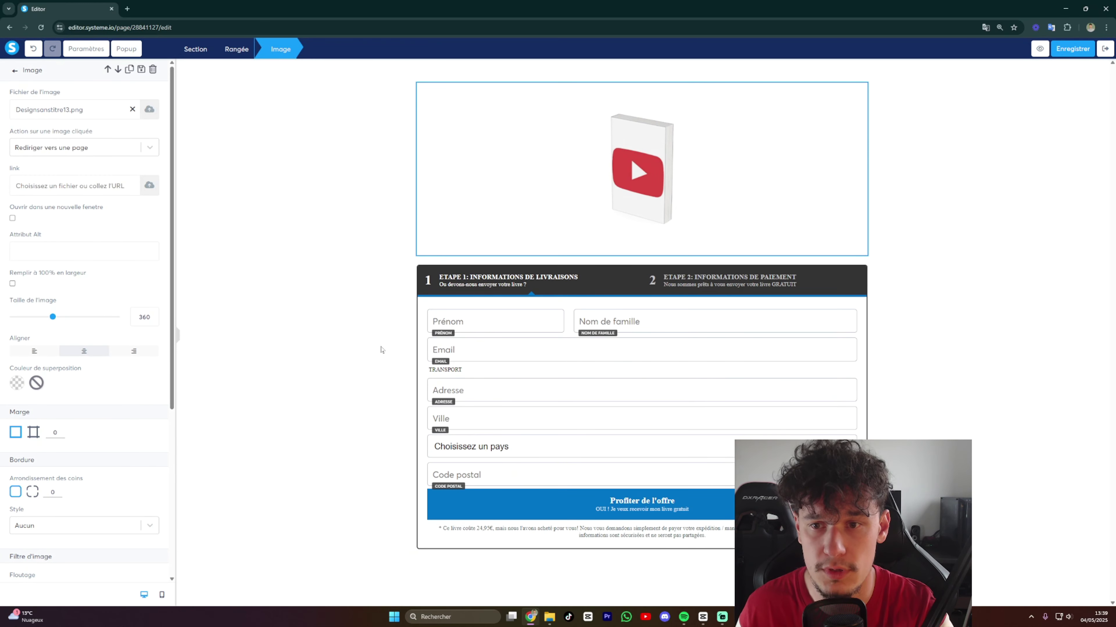
left_click(934, 286)
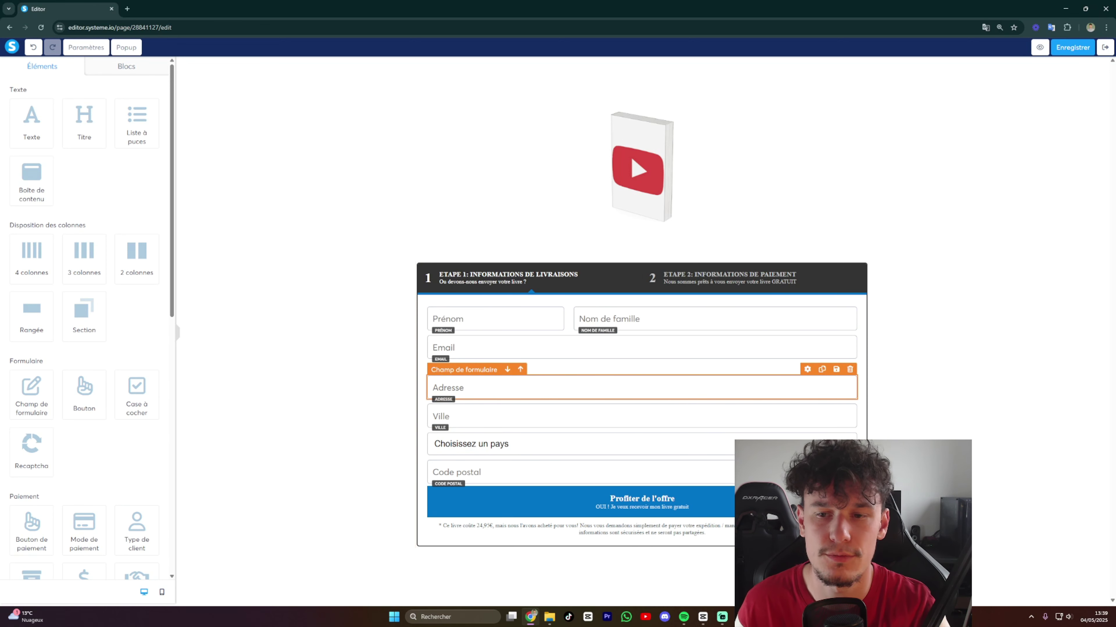
Delete the Adresse, Ville, country and Code postal fields and the TRANSPORT text from the order form.
left_click(850, 369)
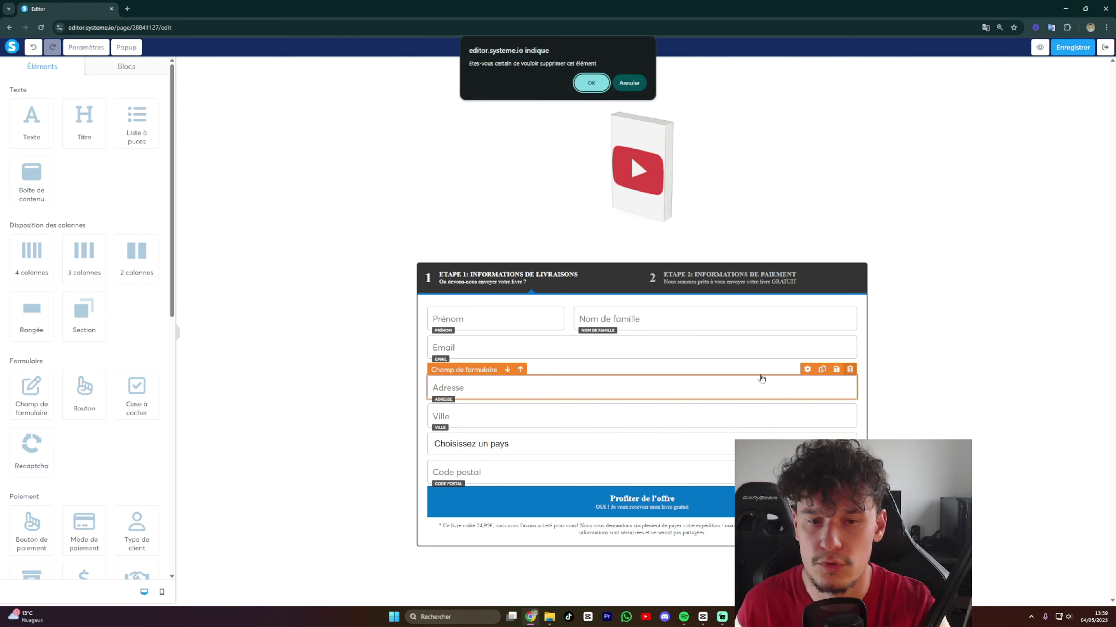
left_click(591, 83)
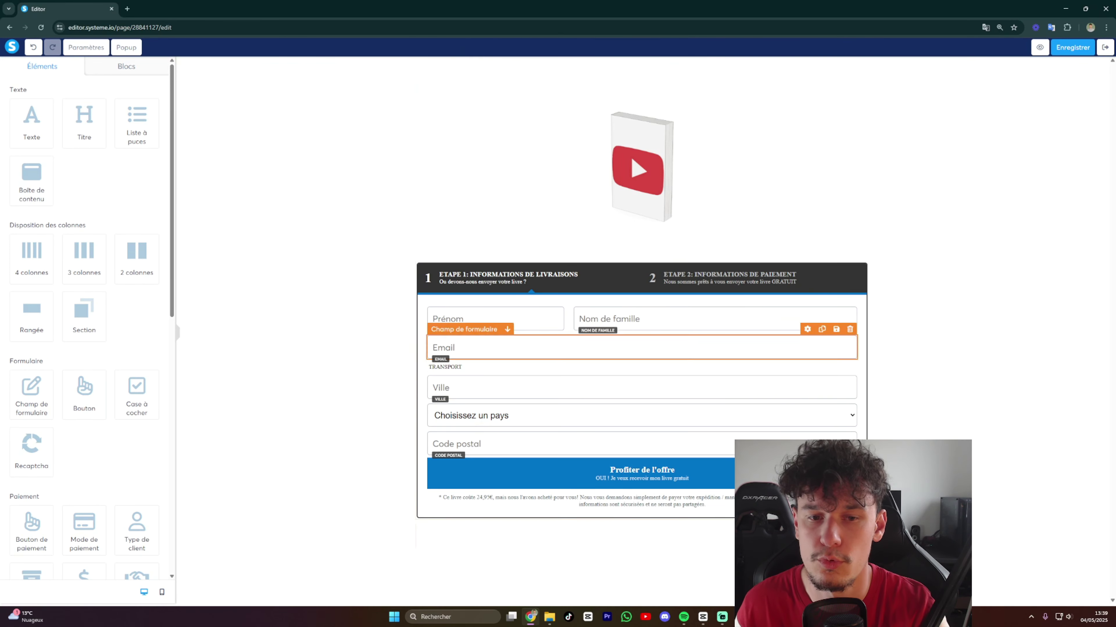
left_click(850, 370)
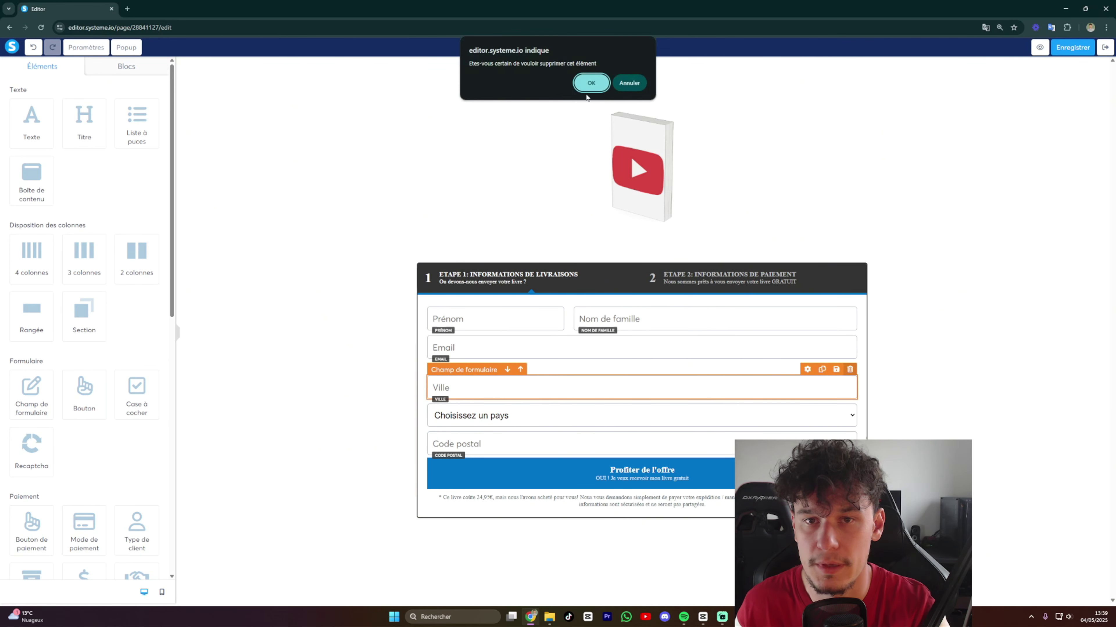
left_click(591, 83)
left_click(850, 369)
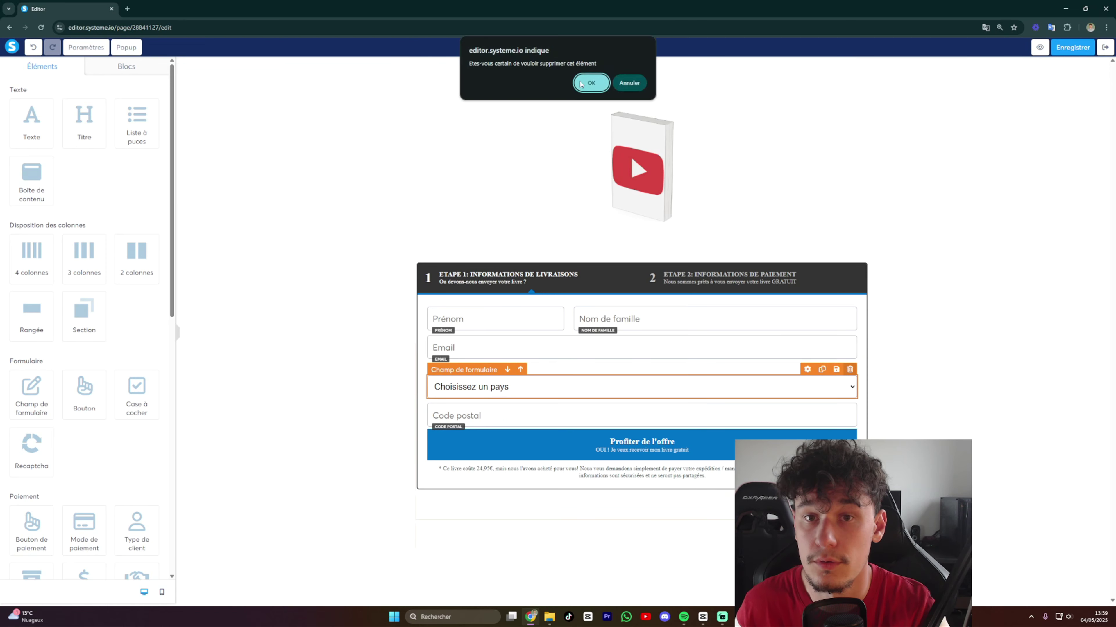
left_click(580, 83)
left_click(849, 369)
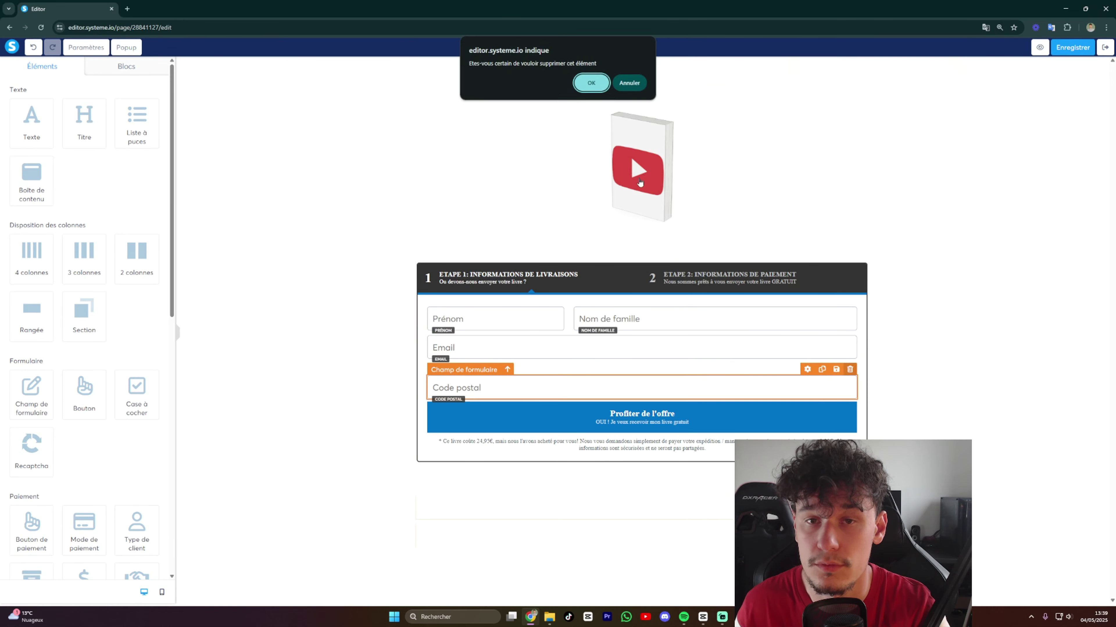
left_click(592, 83)
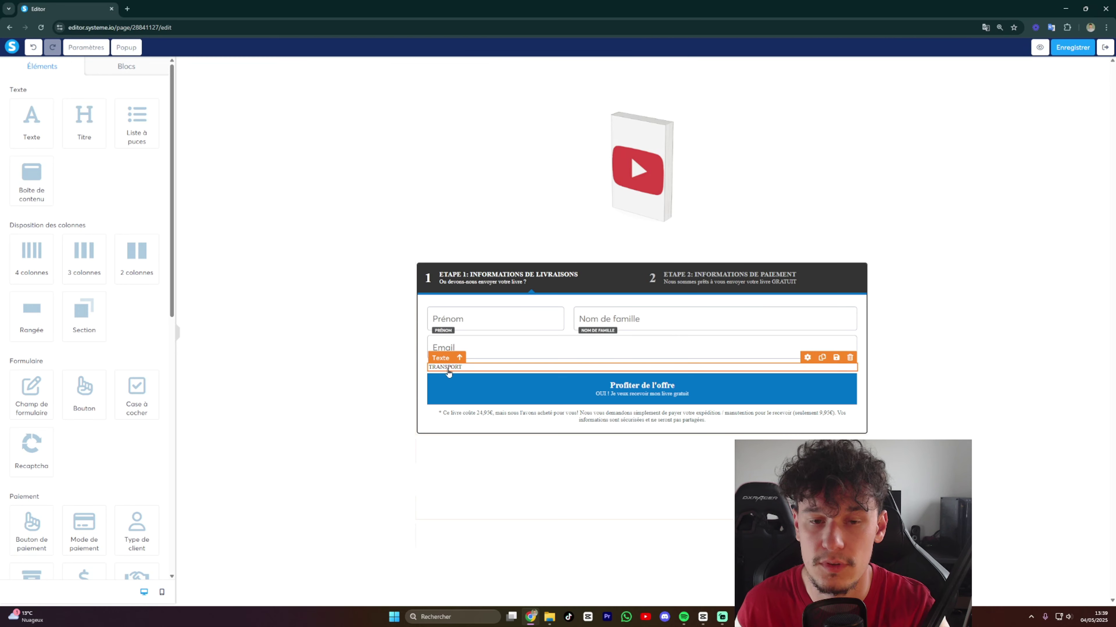
left_click(849, 358)
left_click(591, 80)
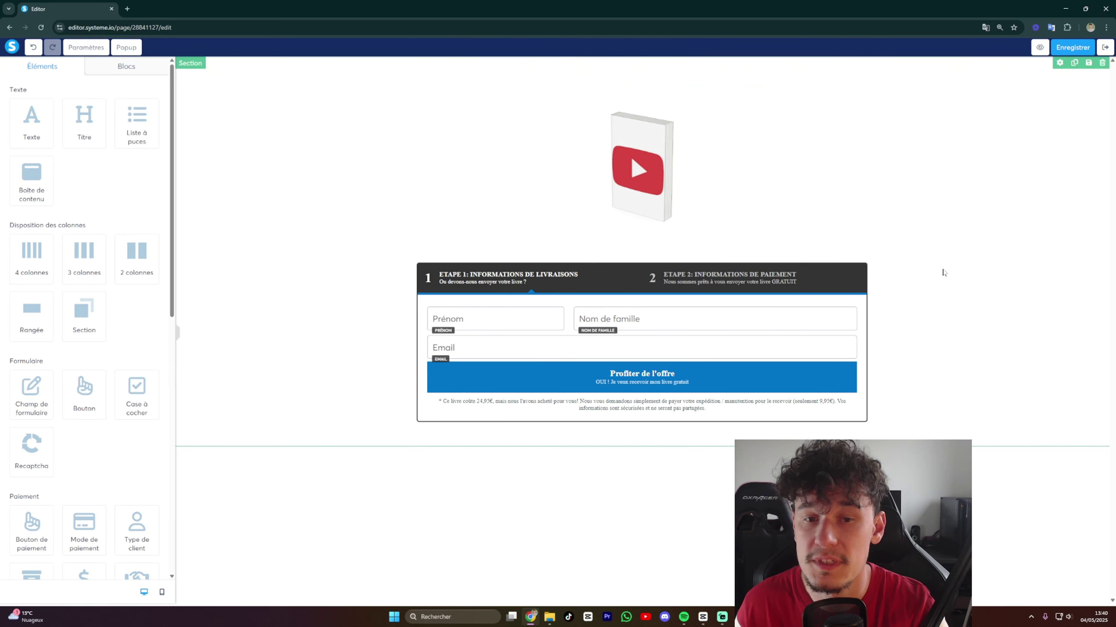
left_click(891, 317)
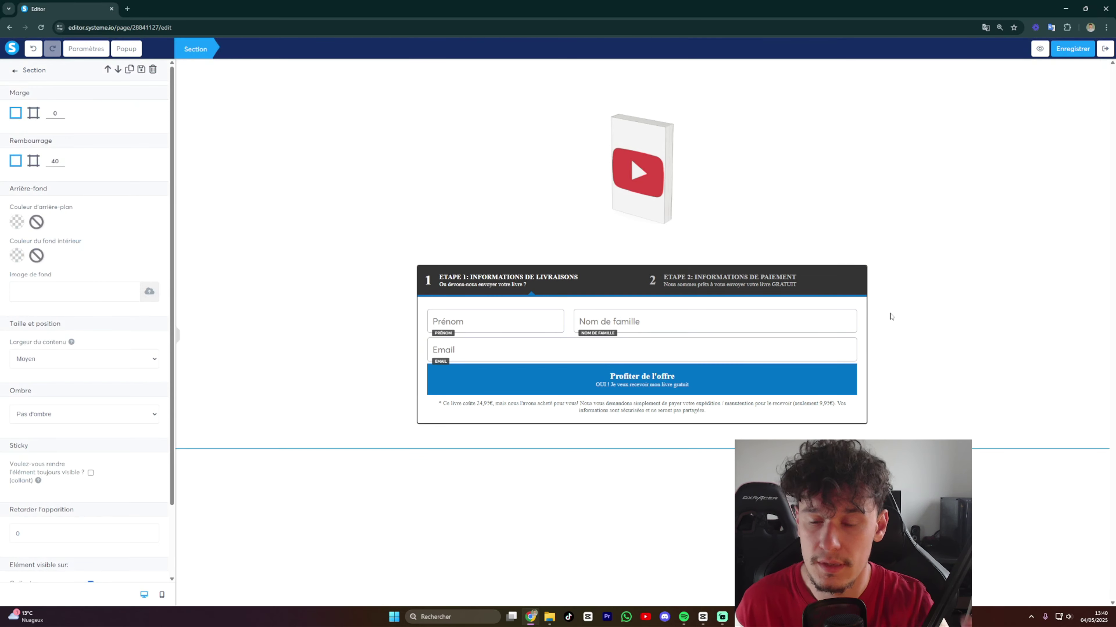
left_click(939, 338)
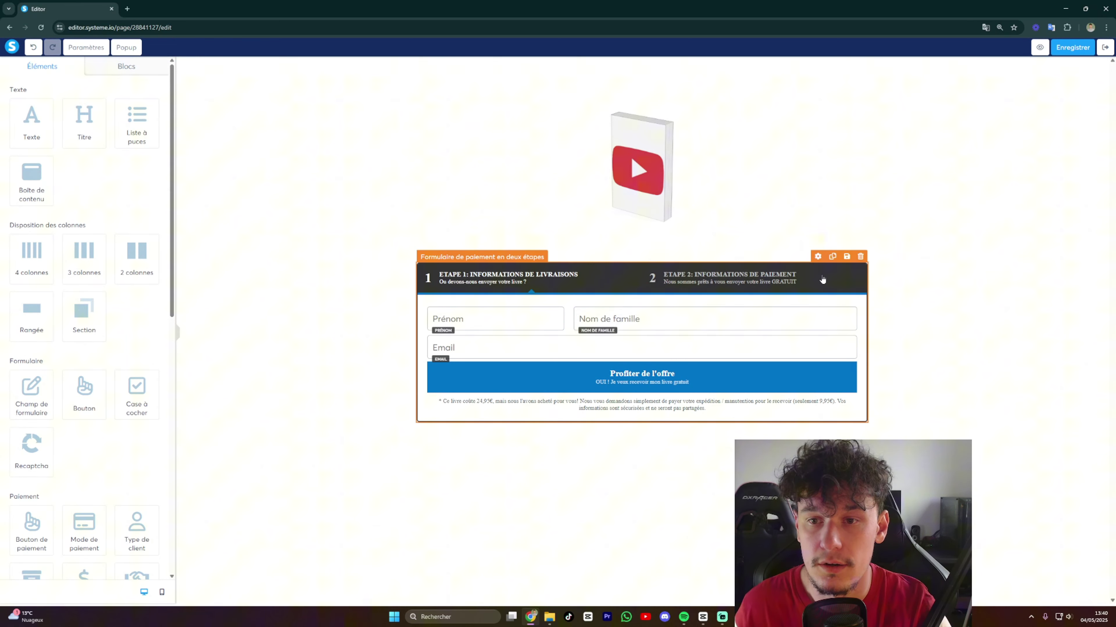
Shorten the order form's step 1 main title to "Informations" and clear its subtitle.
left_click(806, 277)
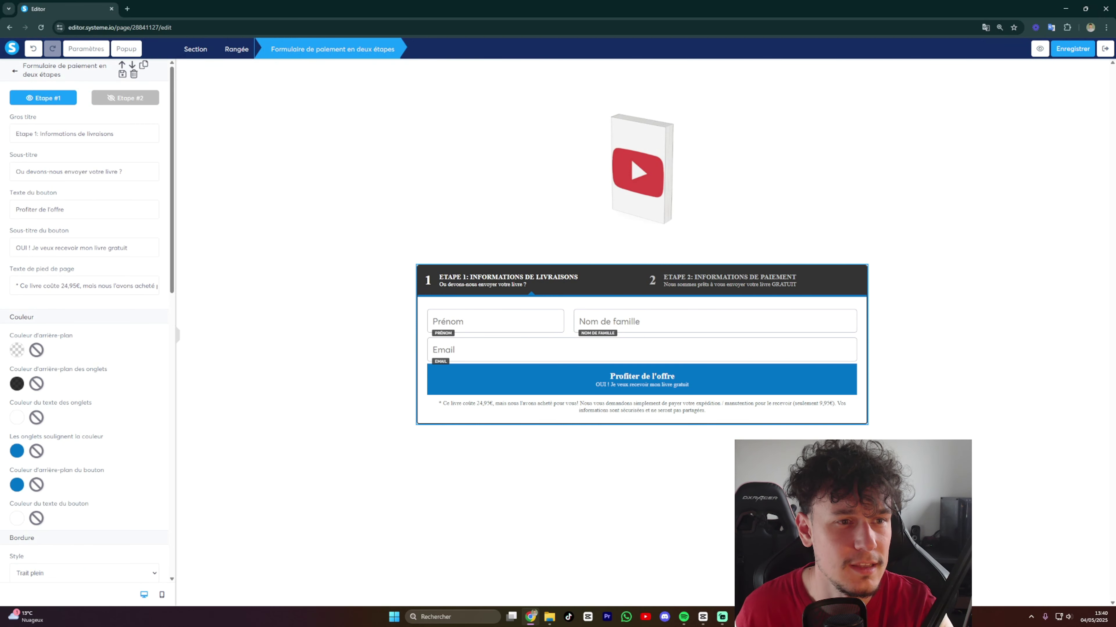
left_click_drag(114, 134, 78, 133)
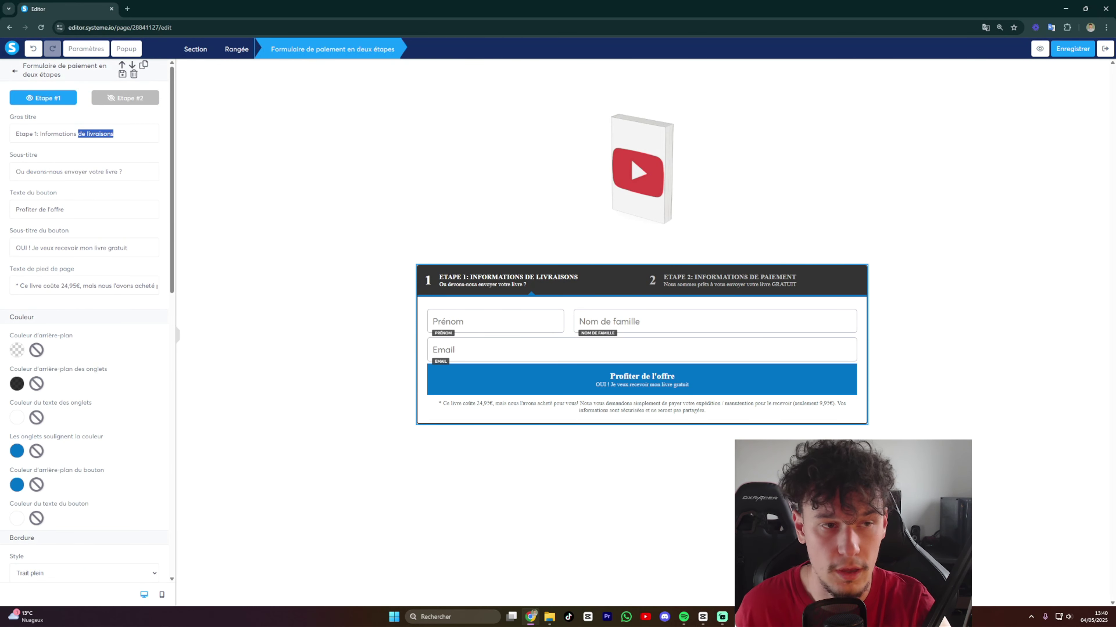
key("BackSpace")
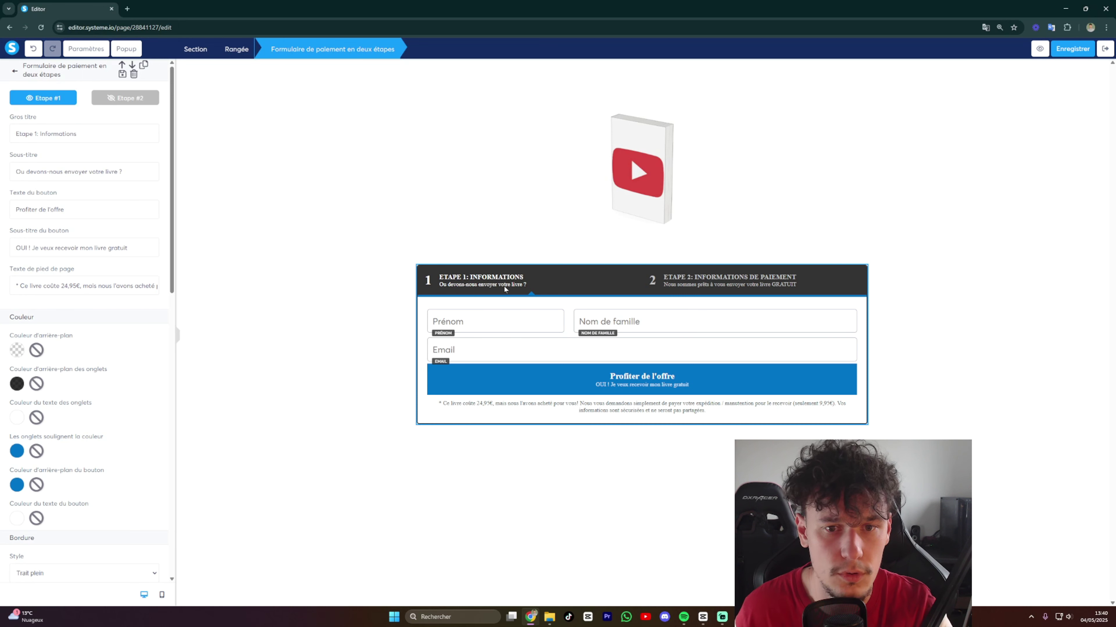
key("Tab")
key("BackSpace")
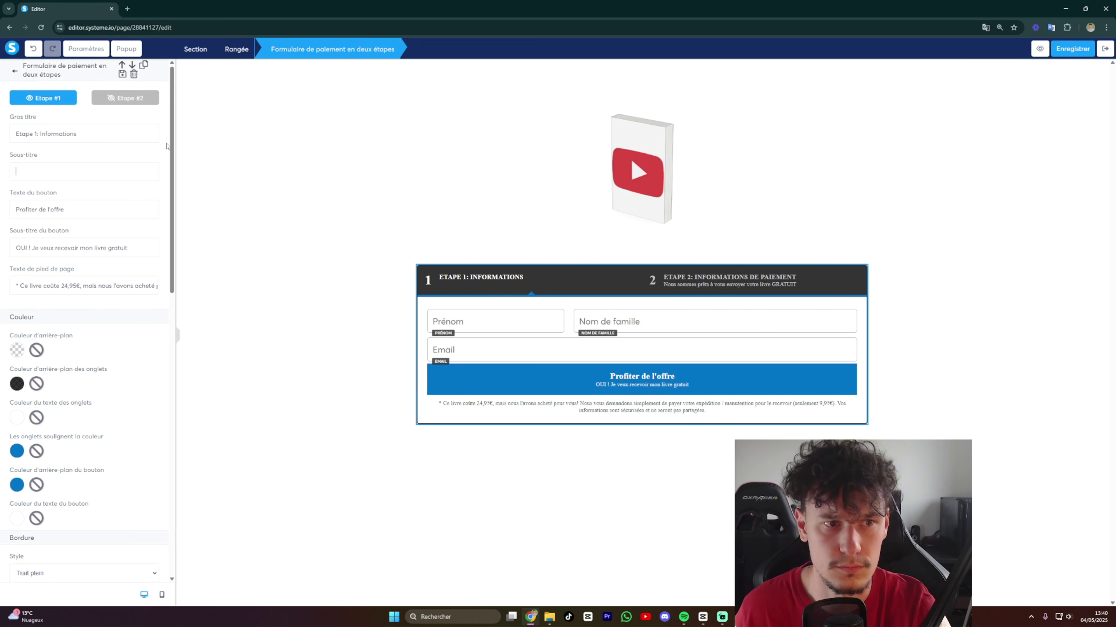
left_click_drag(39, 134, 15, 134)
key("BackSpace")
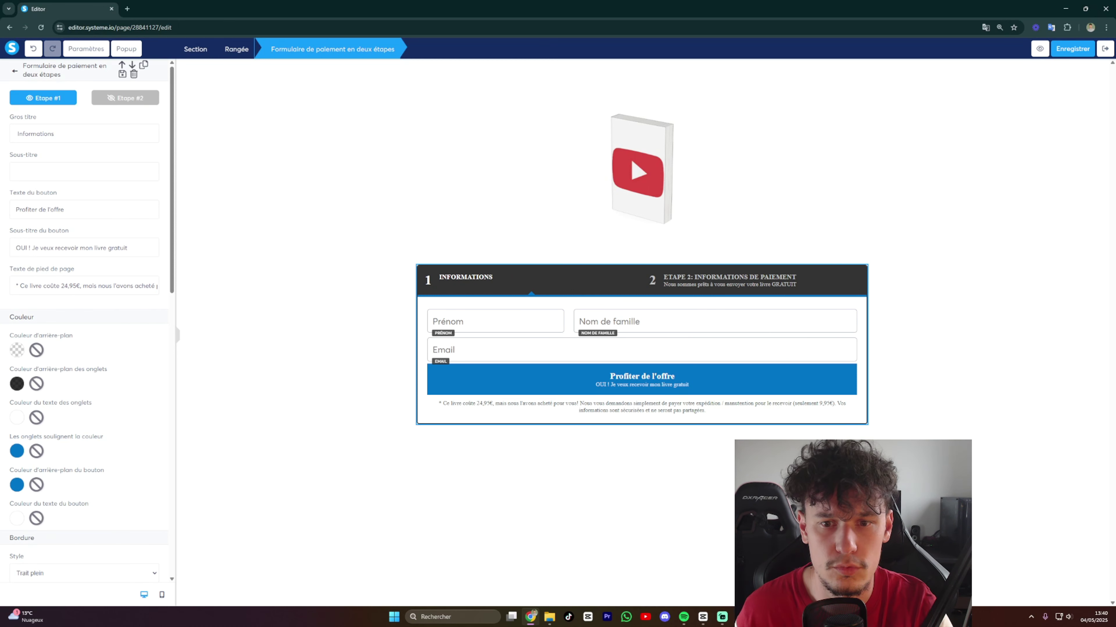
Set the order form's step 1 button text to "Accéder à DREAMSHAPE" and clear the button subtitle.
key("ctrl+a")
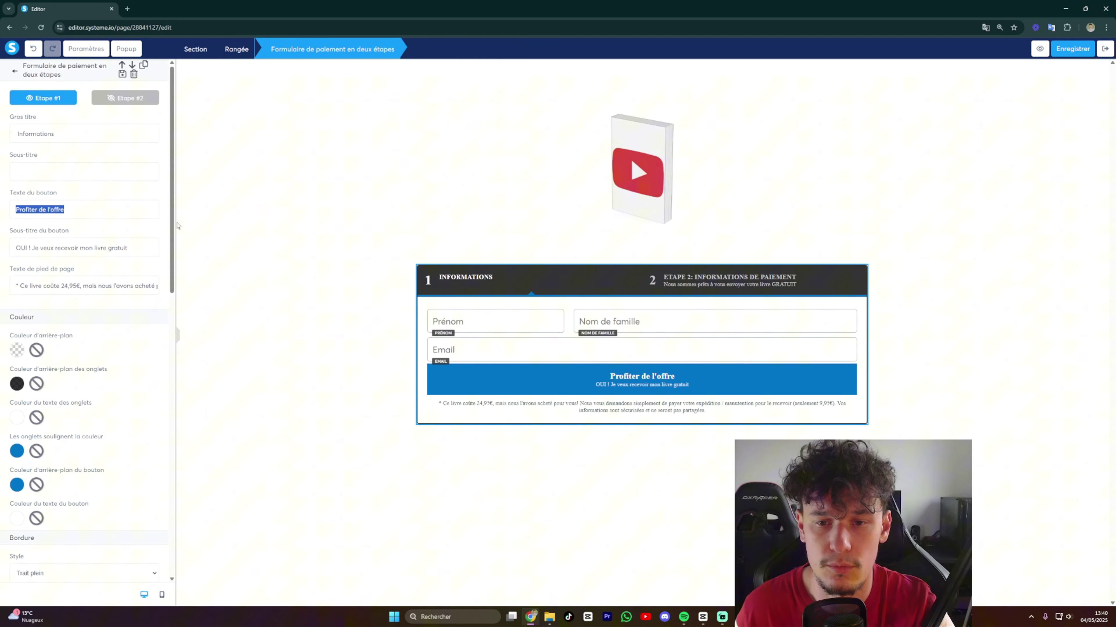
type("Accéder à mo")
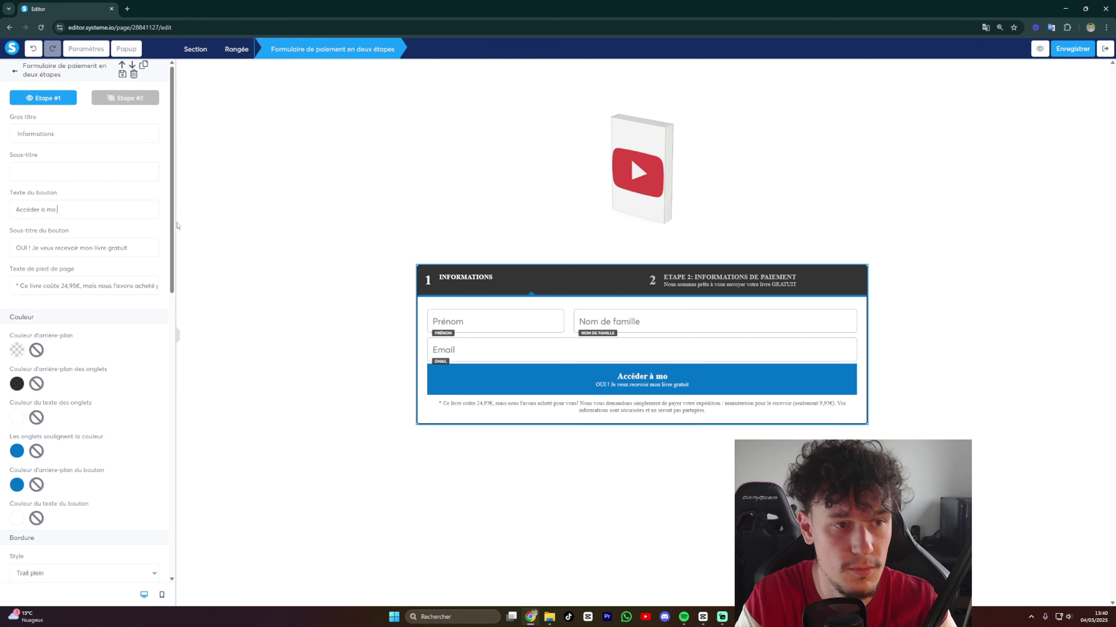
key("BackSpace")
key("BackSpace")
type("DREAMSHAPE")
left_click_drag(129, 248, 1, 243)
key("BackSpace")
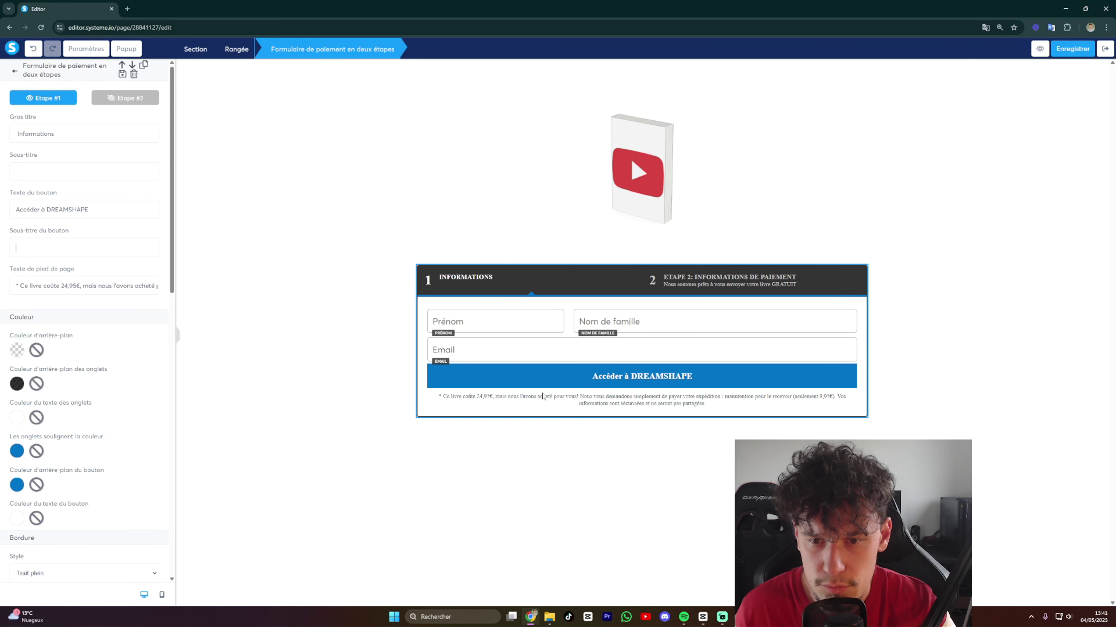
Shorten the order form's footer text to "* Vos informations sont sécurisées et ne seront pas partagées *".
left_click_drag(13, 286, 52, 286)
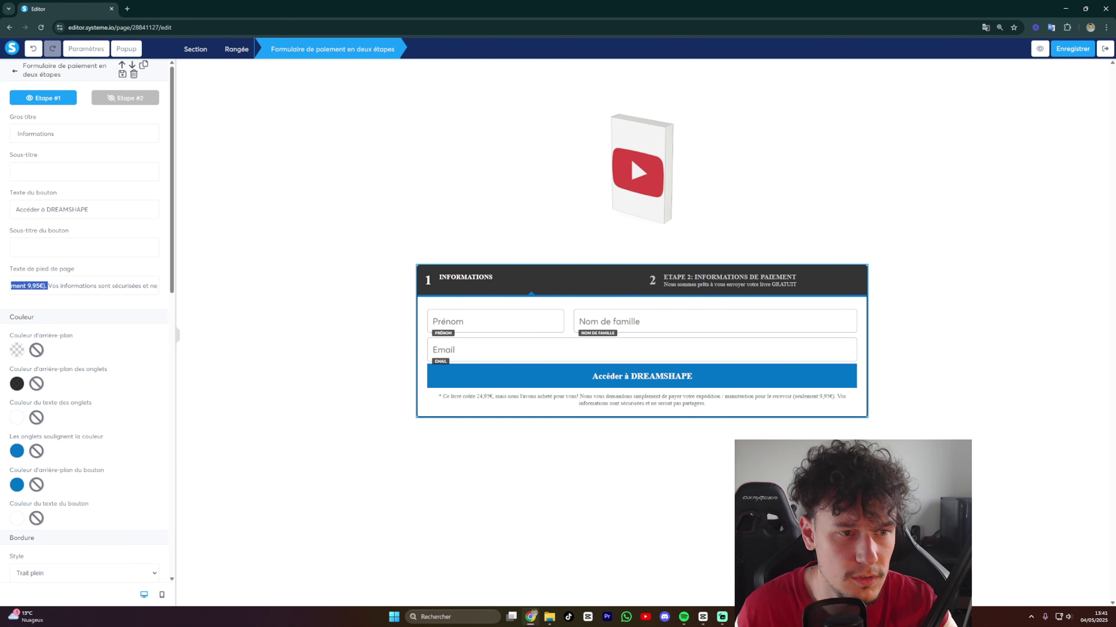
key("BackSpace")
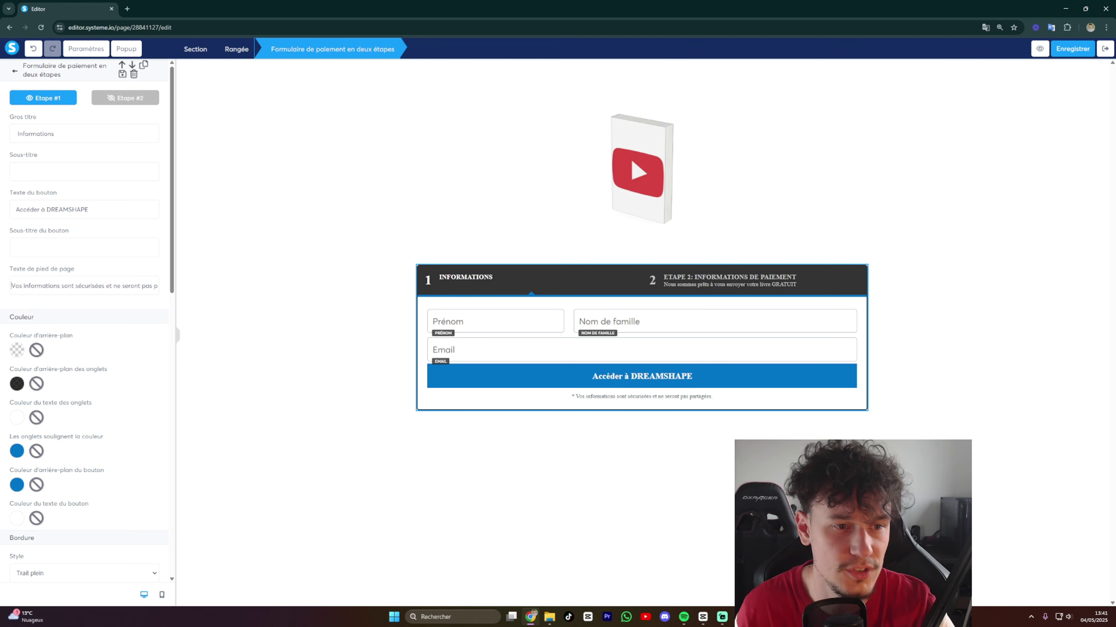
left_click_drag(149, 286, 169, 286)
left_click(157, 286)
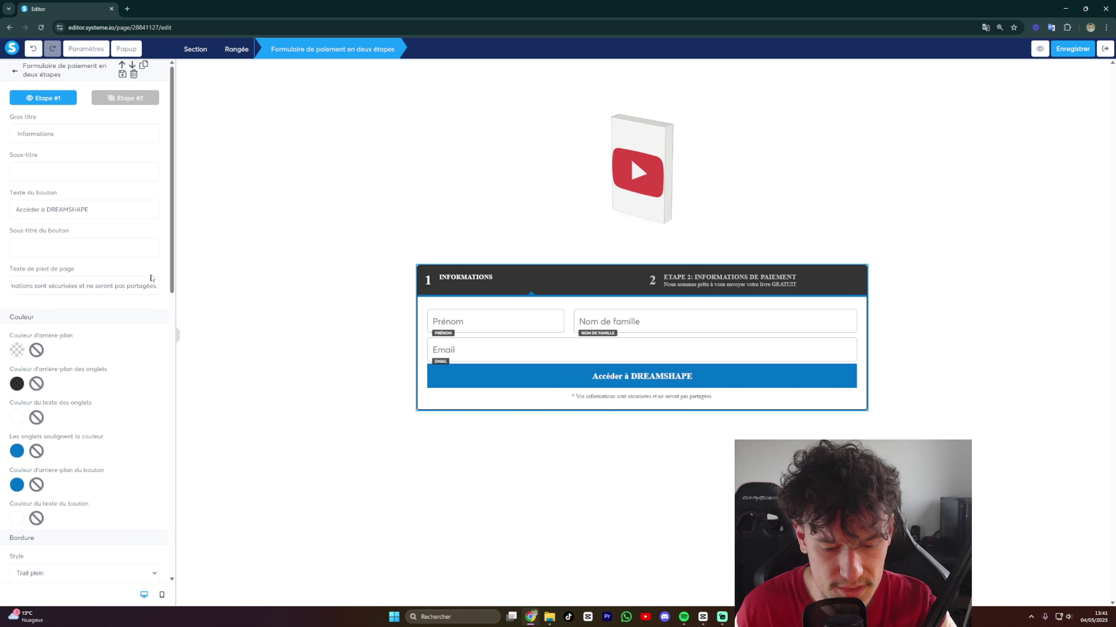
type("*")
left_click(635, 438)
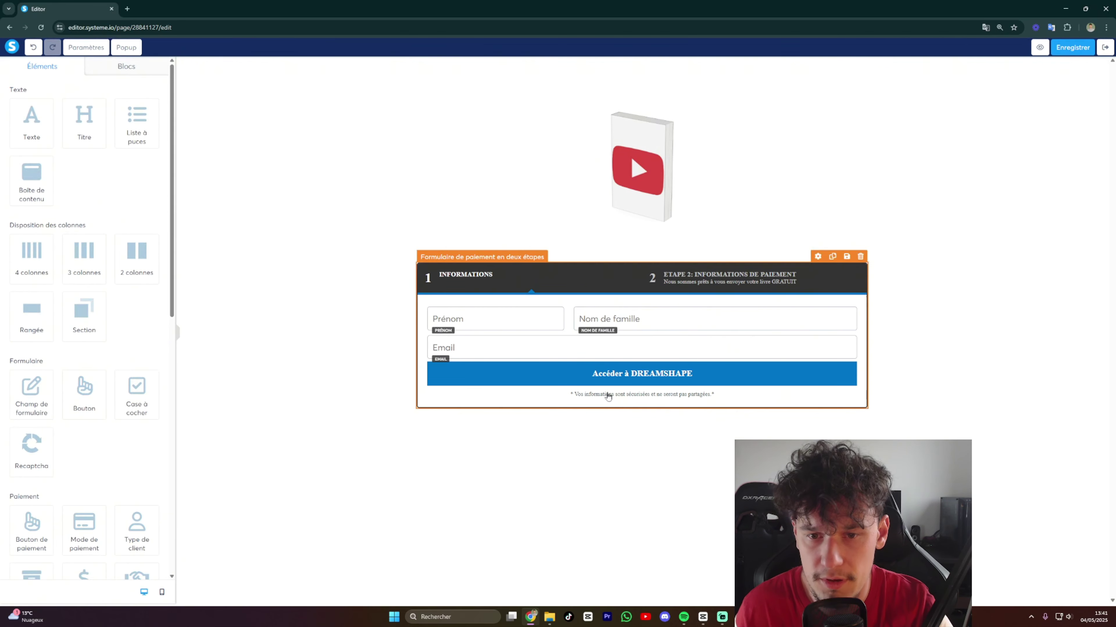
Set the order form's tab underline colour and button background colour to orange F5A623.
left_click(525, 381)
scroll(118, 249, "down", 3)
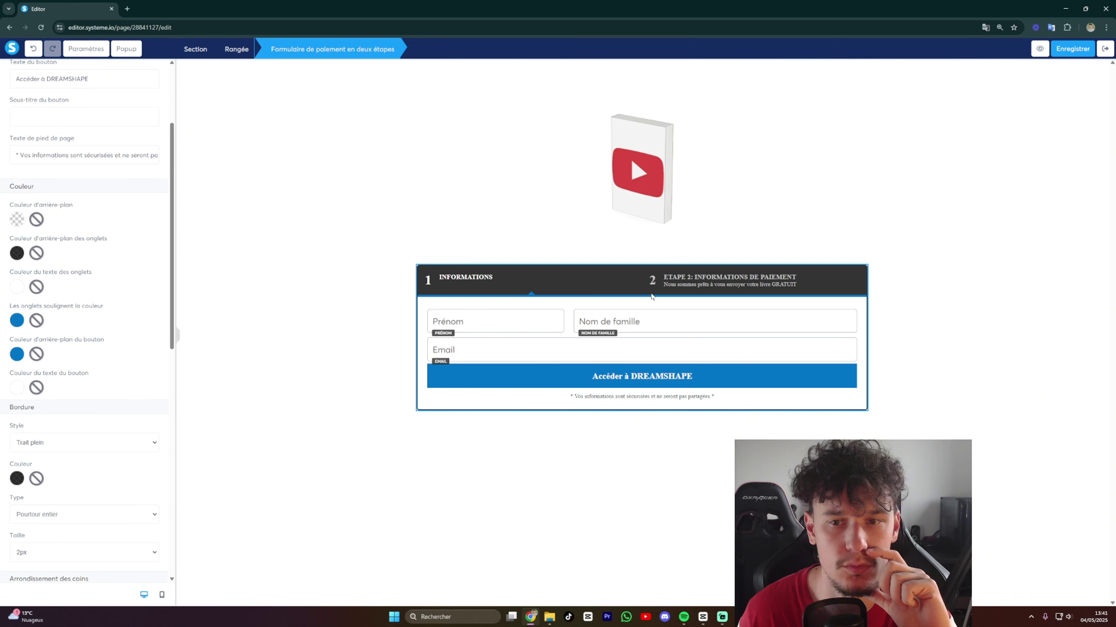
scroll(50, 293, "down", 1)
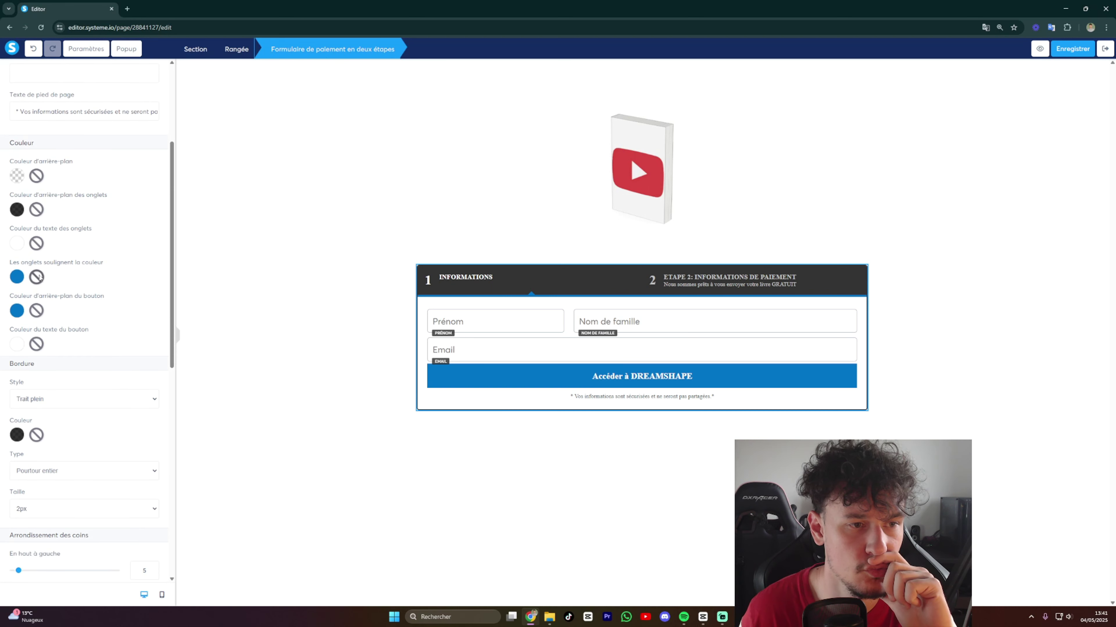
left_click(17, 277)
left_click(65, 324)
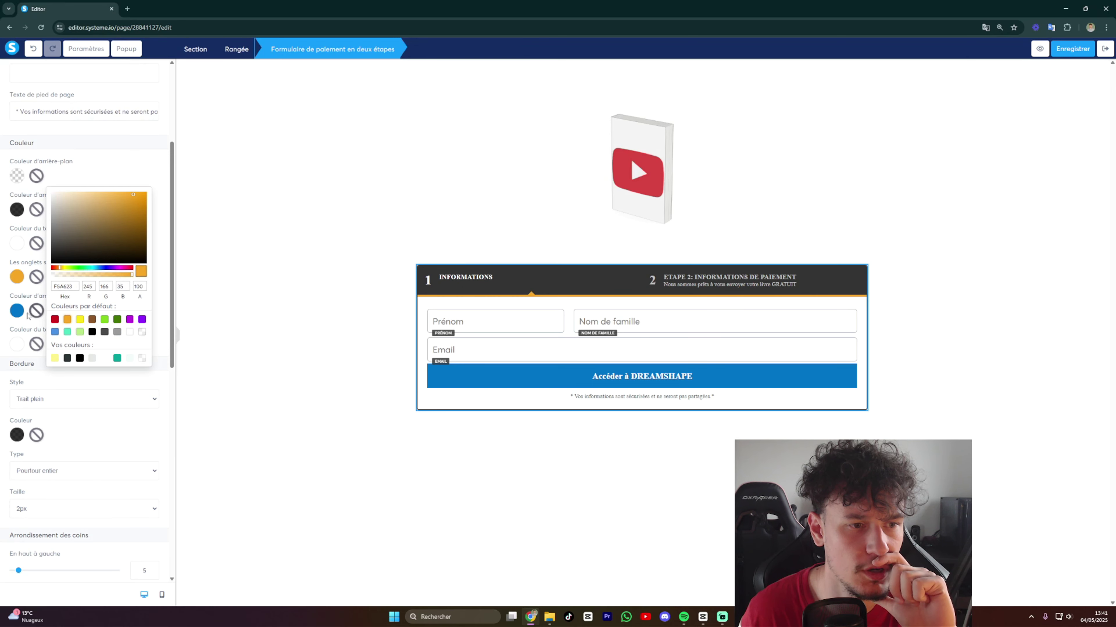
left_click(18, 310)
left_click(67, 352)
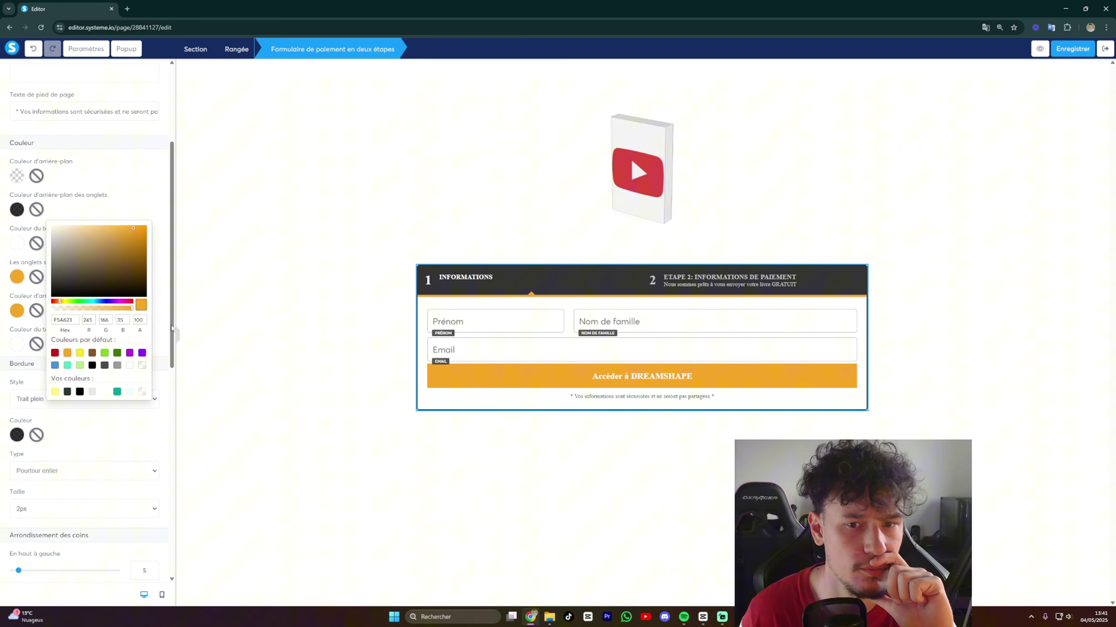
left_click(242, 311)
left_click(602, 445)
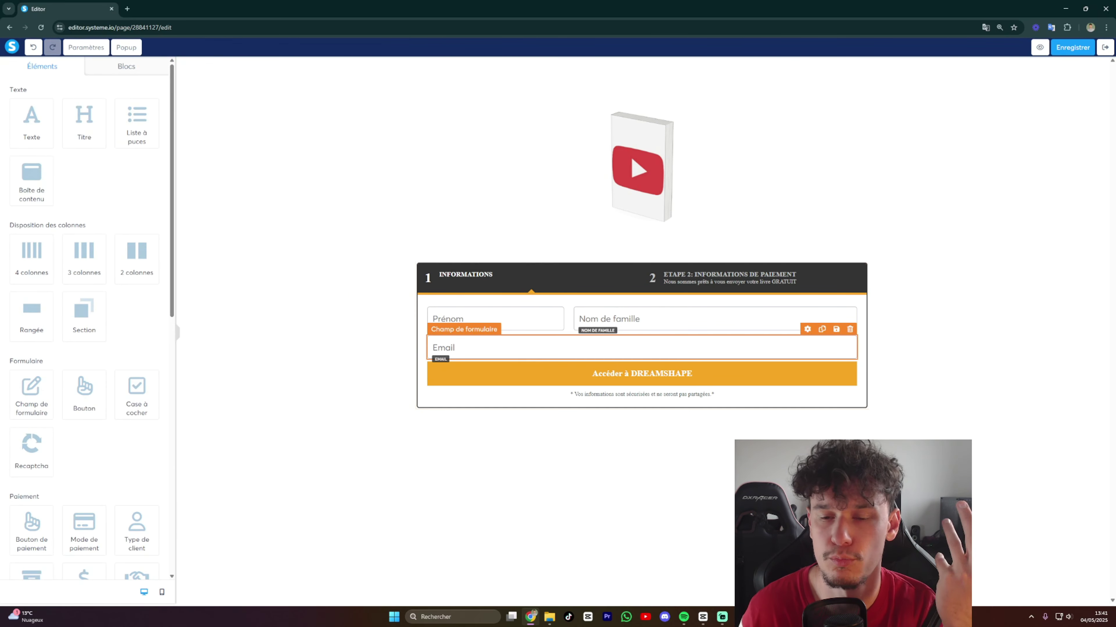
Try the order form without a border by setting its border style to Aucun.
left_click(419, 409)
left_click(351, 402)
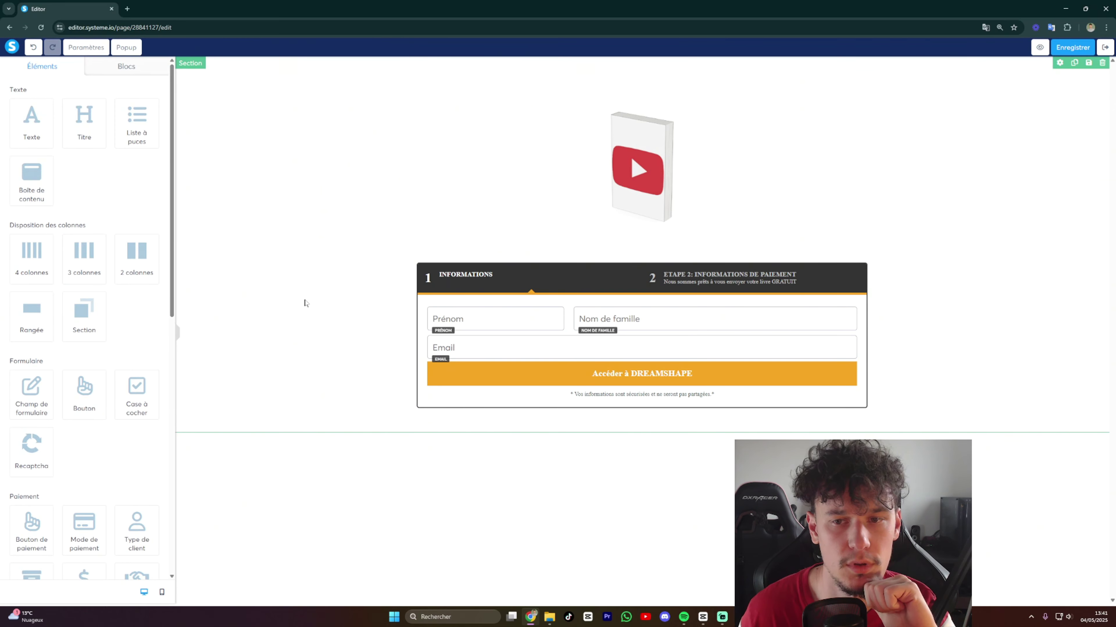
left_click(409, 385)
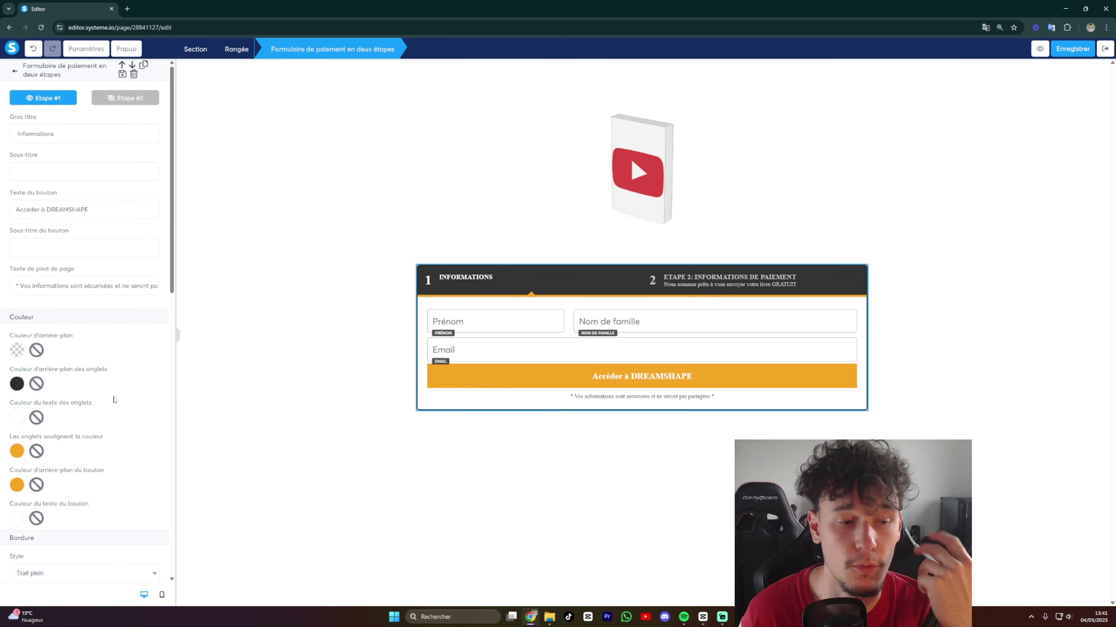
scroll(123, 386, "down", 5)
left_click(119, 355)
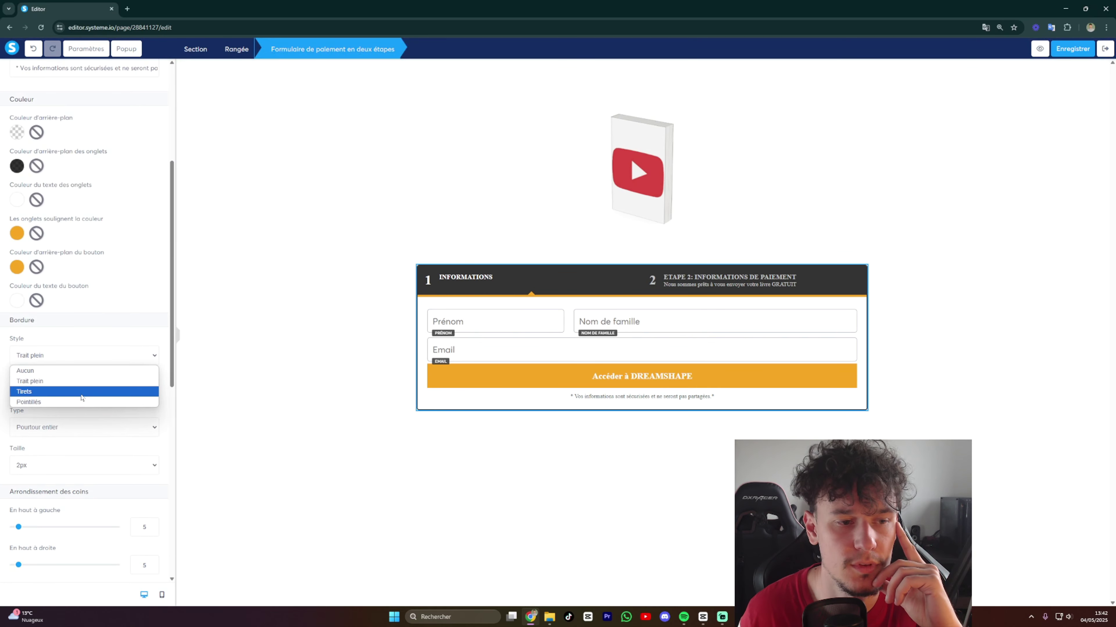
left_click(88, 371)
left_click(381, 392)
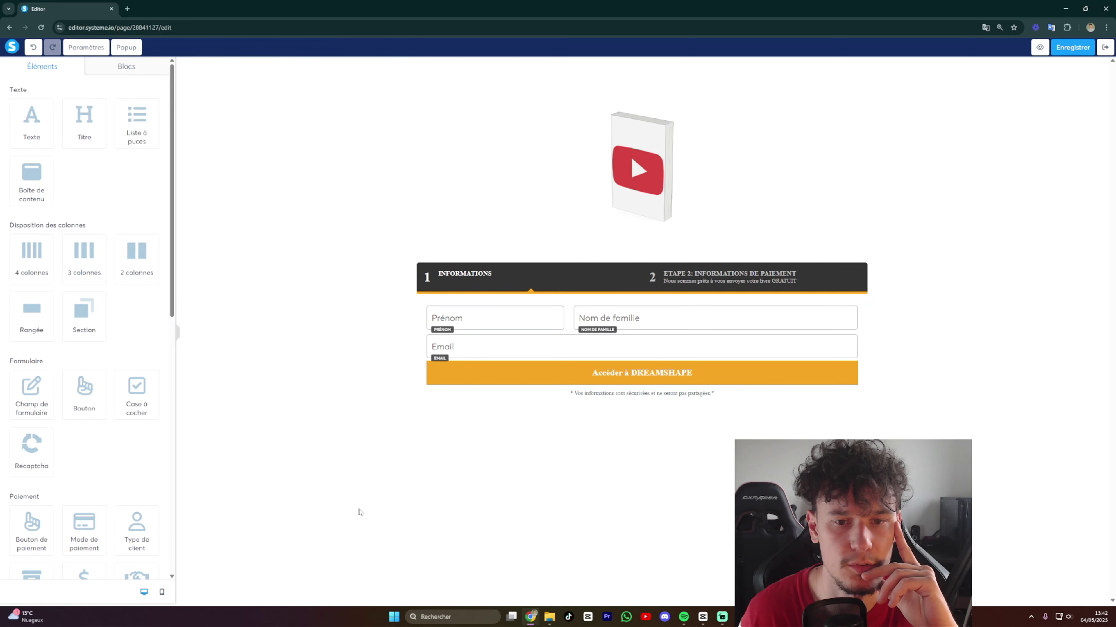
left_click(416, 405)
left_click(116, 313)
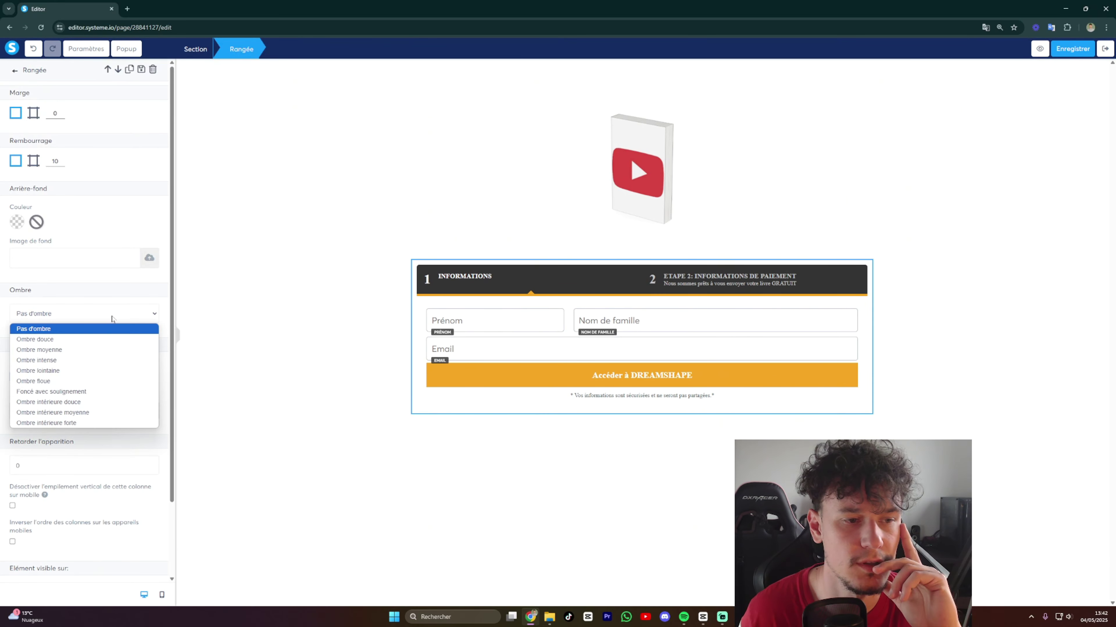
left_click(381, 378)
Give the order form a Trait plein border with a size of 1px.
scroll(88, 382, "down", 5)
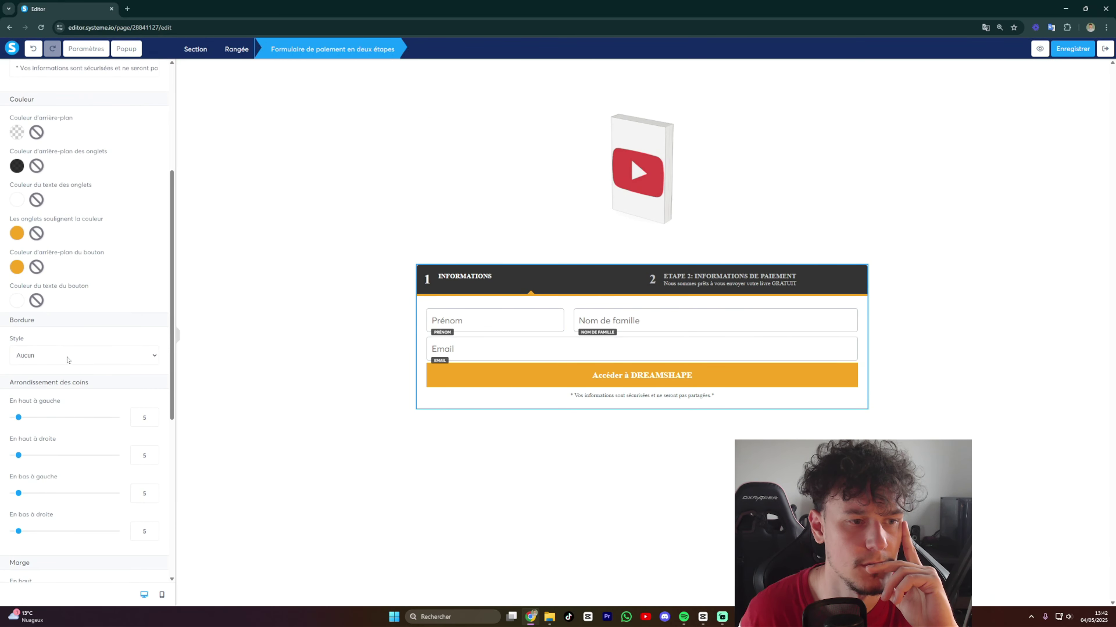
left_click(68, 360)
left_click(49, 376)
scroll(69, 387, "down", 2)
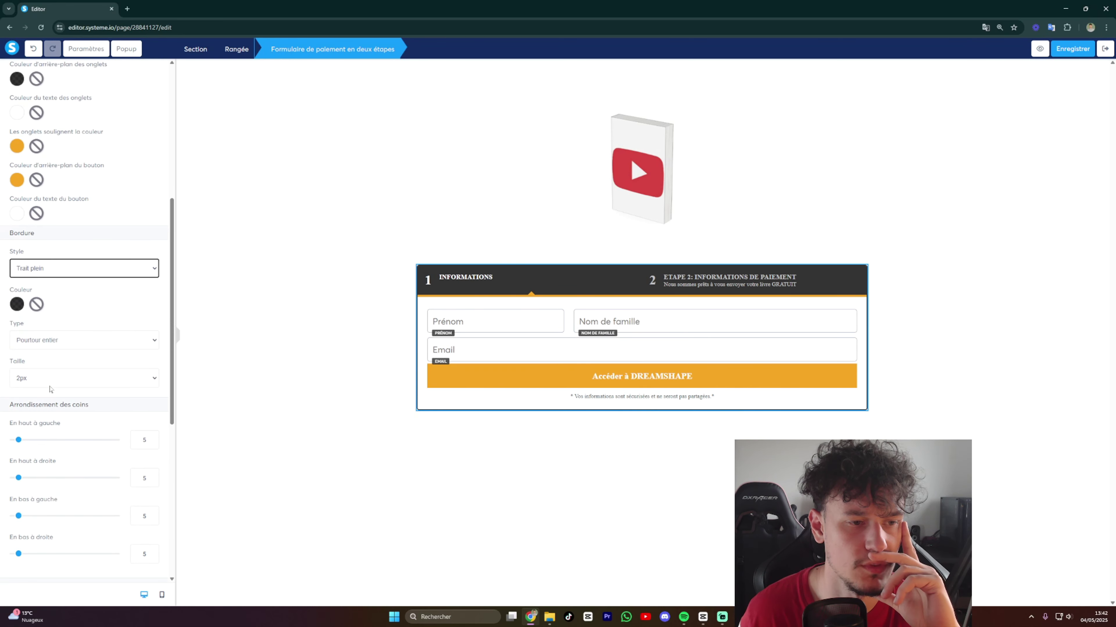
left_click(53, 384)
left_click(44, 394)
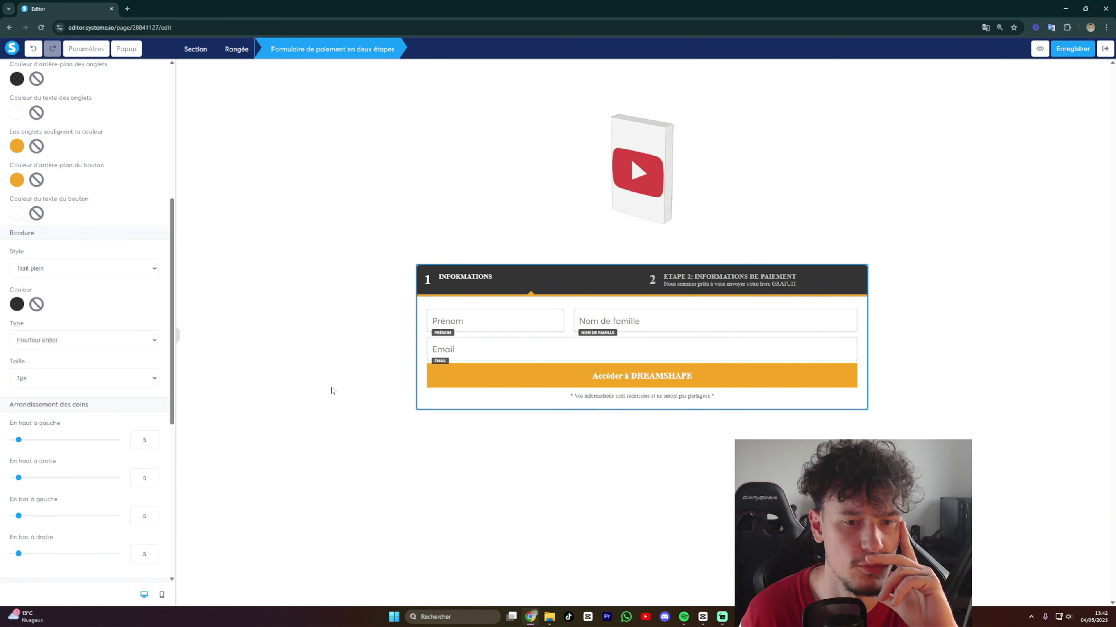
left_click(425, 415)
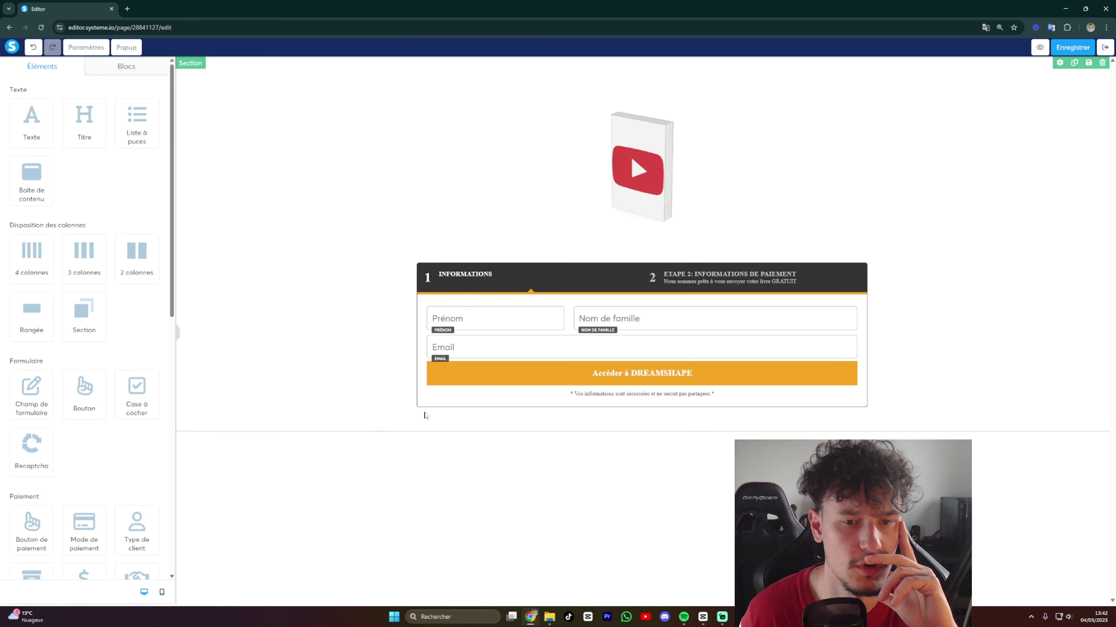
left_click(428, 395)
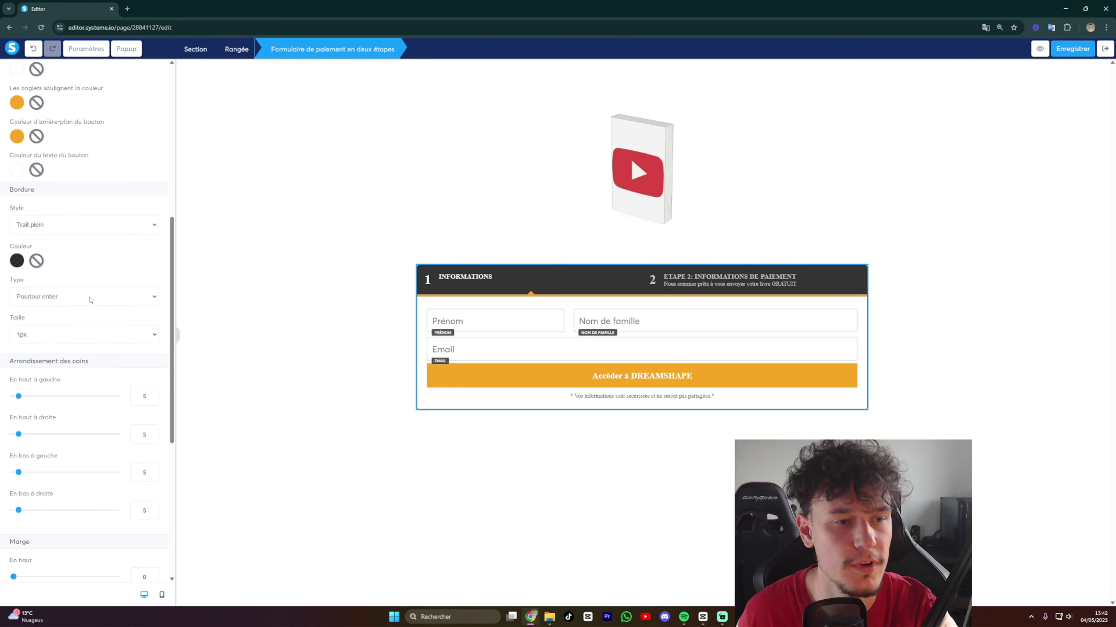
scroll(90, 295, "down", 3)
scroll(88, 287, "down", 1)
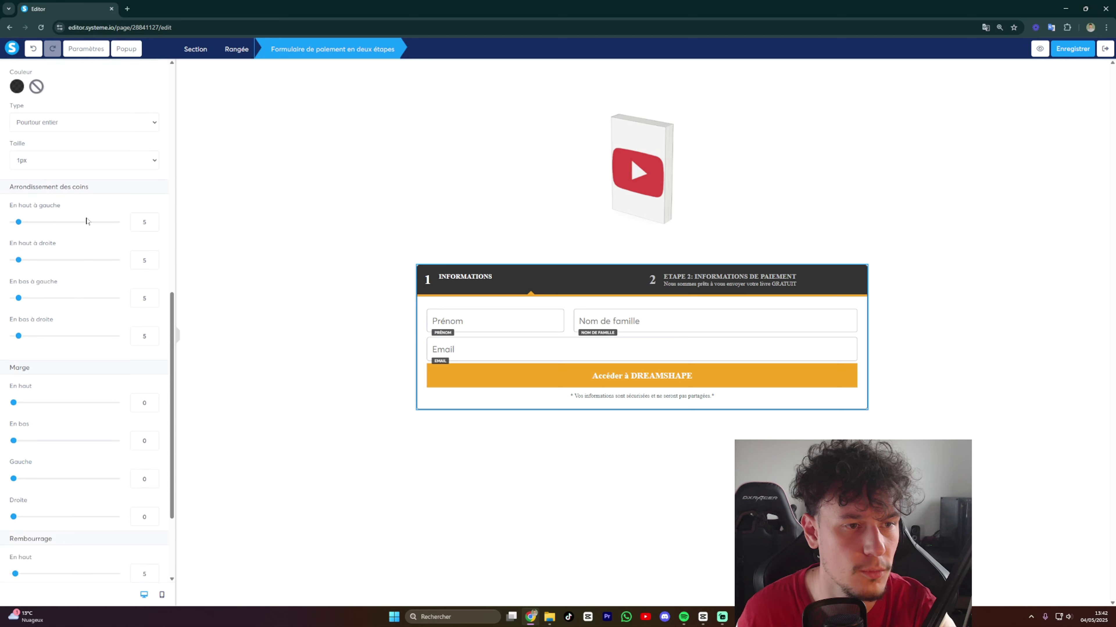
left_click(600, 257)
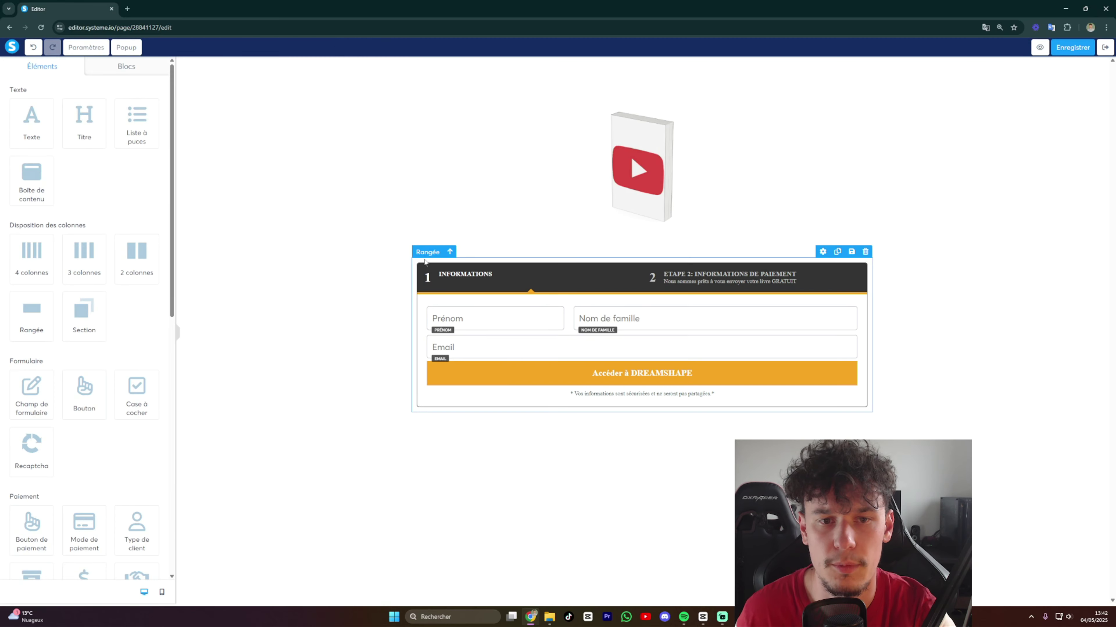
Set the order form's left and right margins to 20.
left_click(450, 254)
scroll(136, 397, "down", 1)
scroll(135, 397, "down", 15)
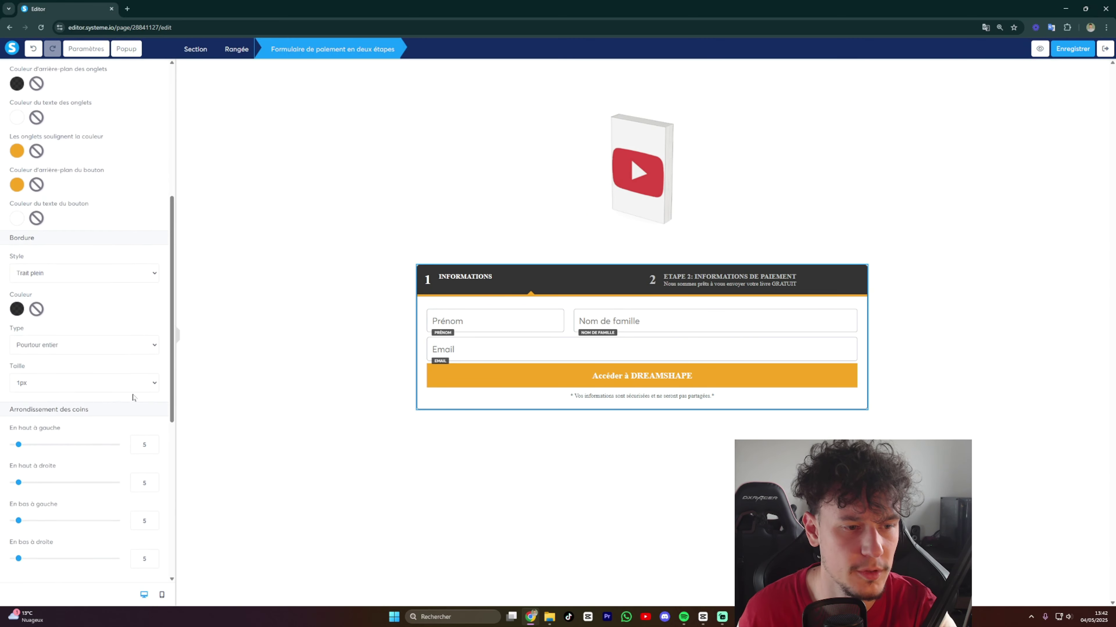
left_click_drag(14, 274, 13, 280)
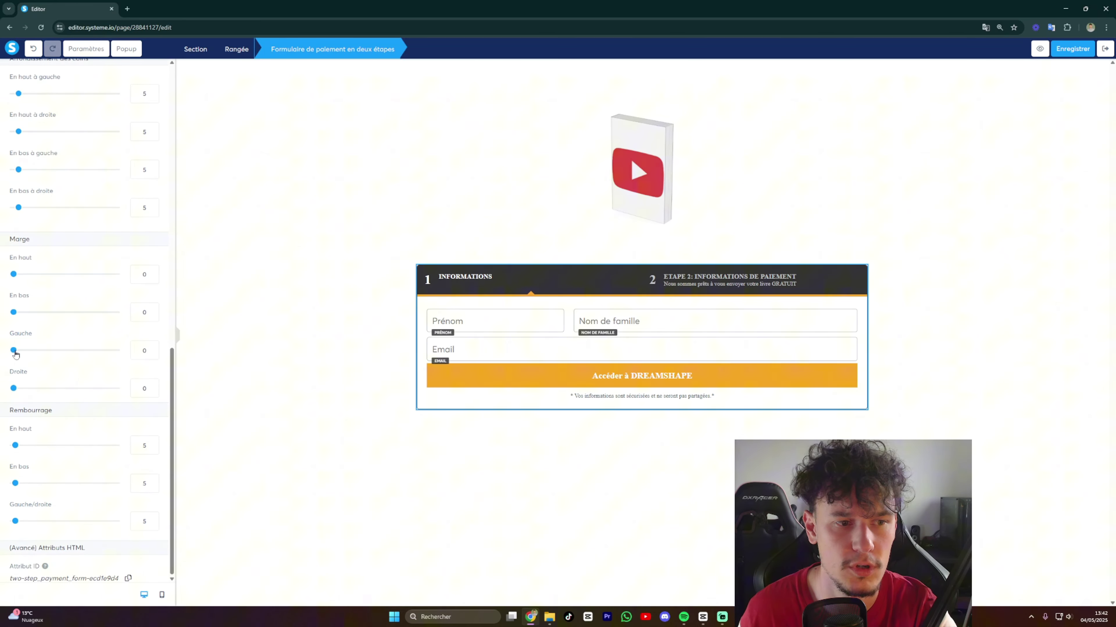
left_click_drag(14, 350, 24, 351)
left_click(152, 355)
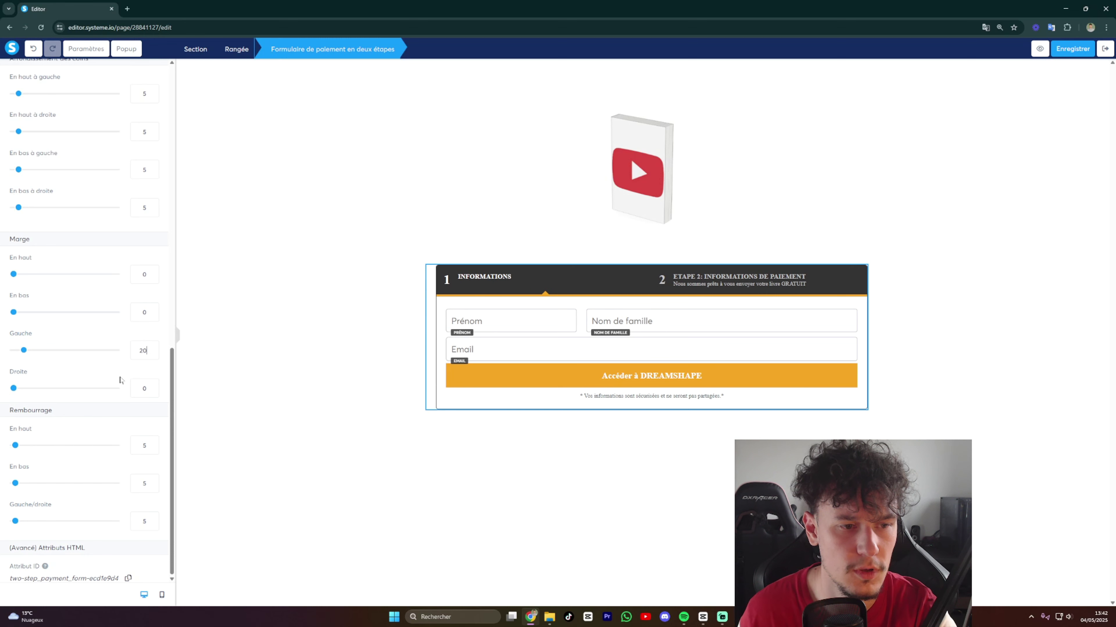
left_click(22, 389)
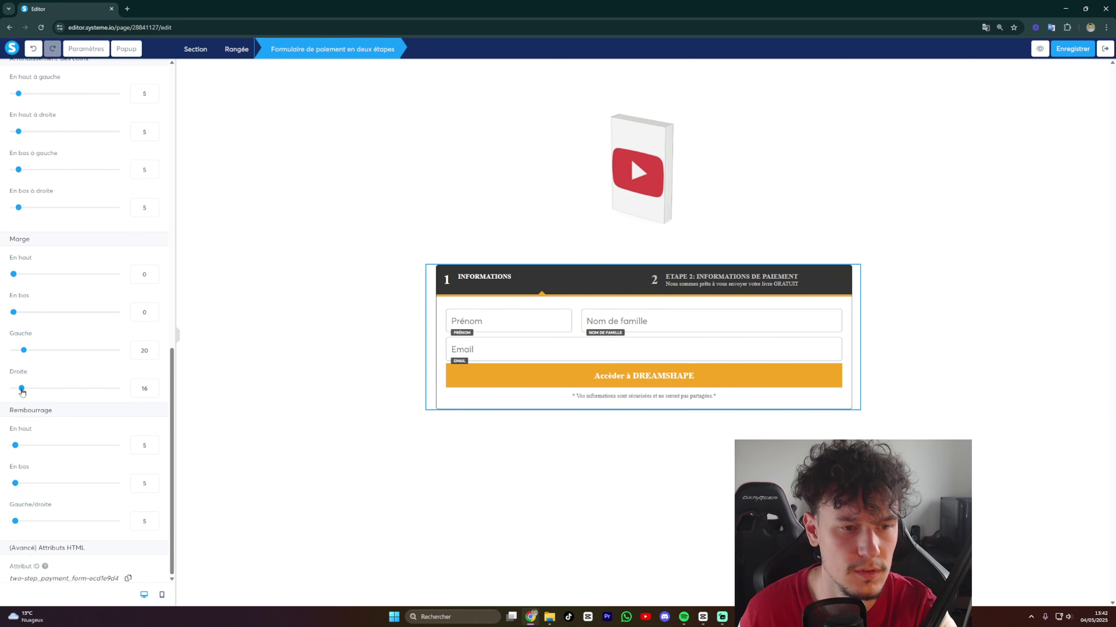
left_click(153, 385)
left_click(152, 386)
left_click(152, 385)
left_click(153, 385)
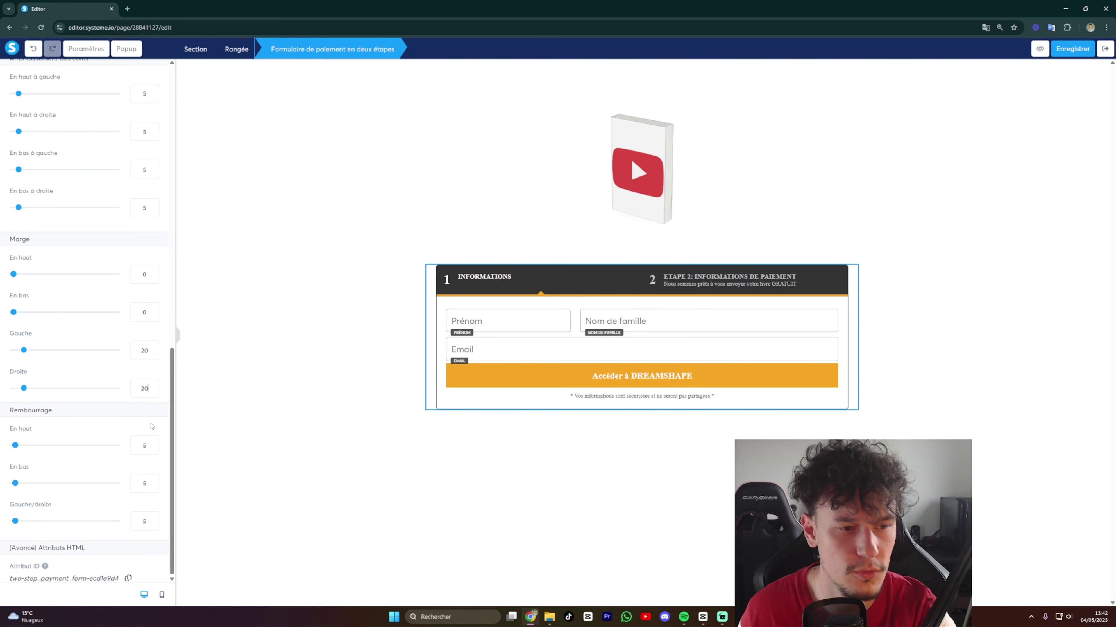
Set the order form's top and bottom padding to 20 and its left/right padding to about 40.
left_click_drag(14, 445, 20, 446)
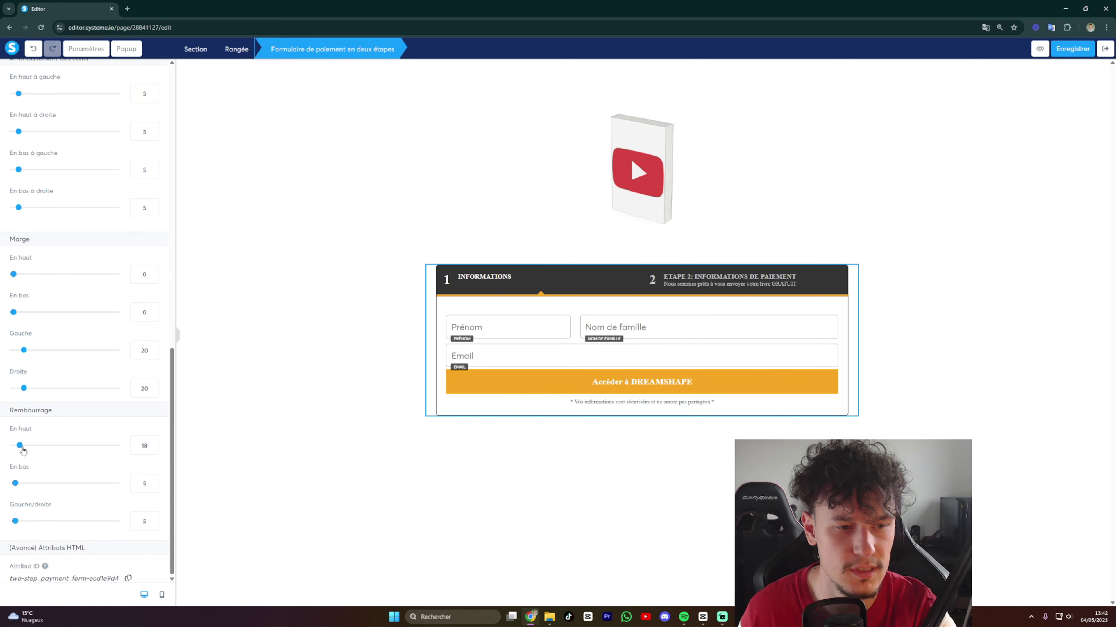
double_click(145, 483)
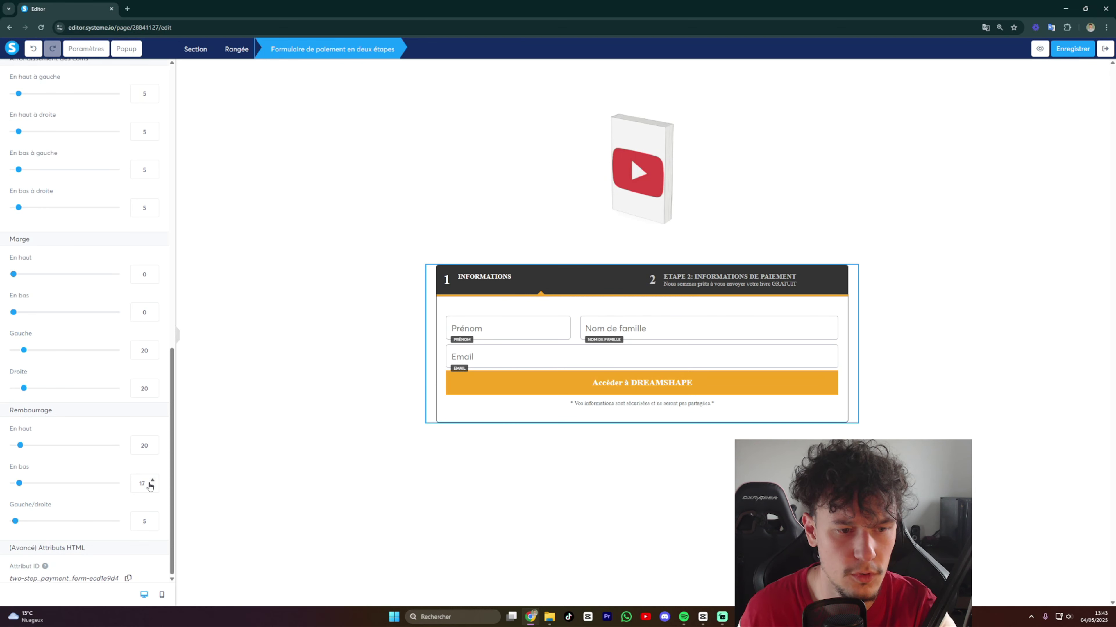
type("20")
left_click_drag(15, 521, 28, 520)
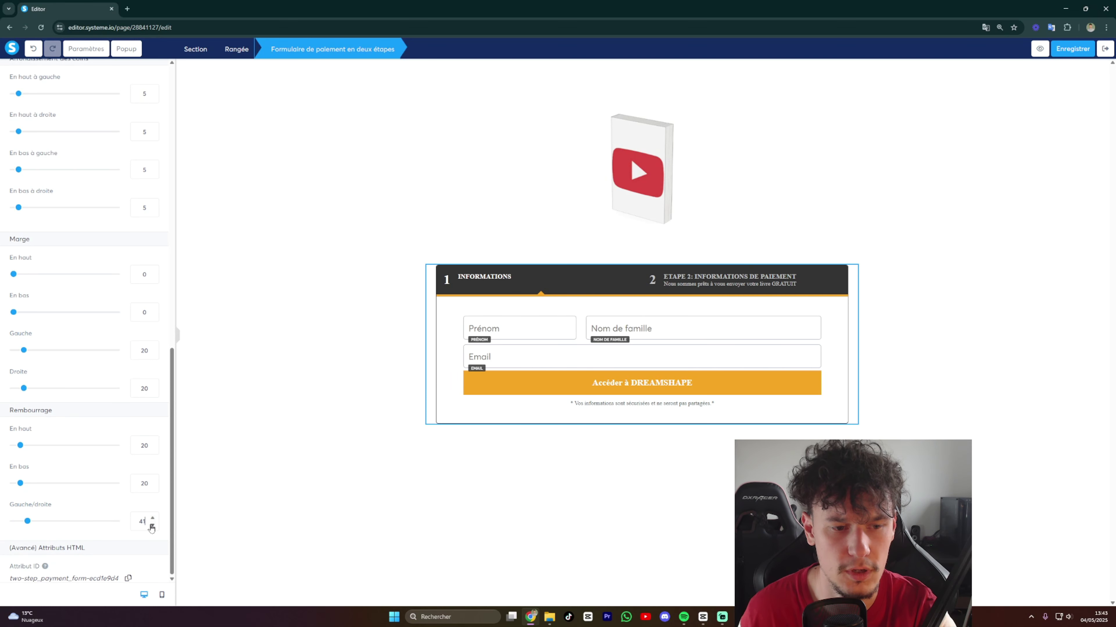
left_click(491, 497)
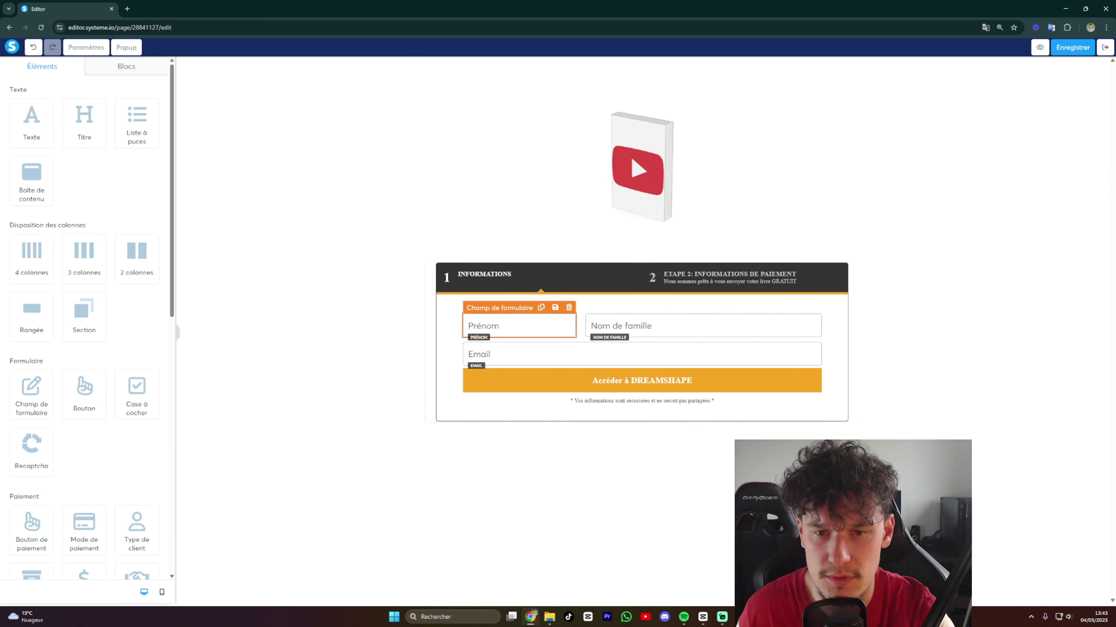
Set the bottom margin of the order form's Prénom field to 10.
left_click(568, 332)
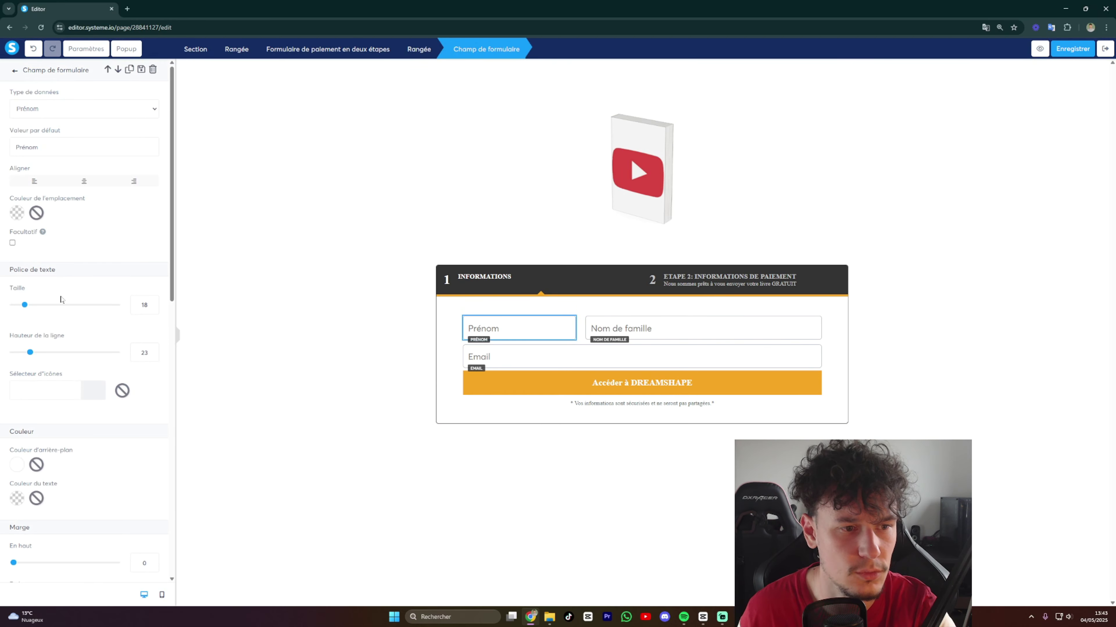
scroll(62, 361, "down", 5)
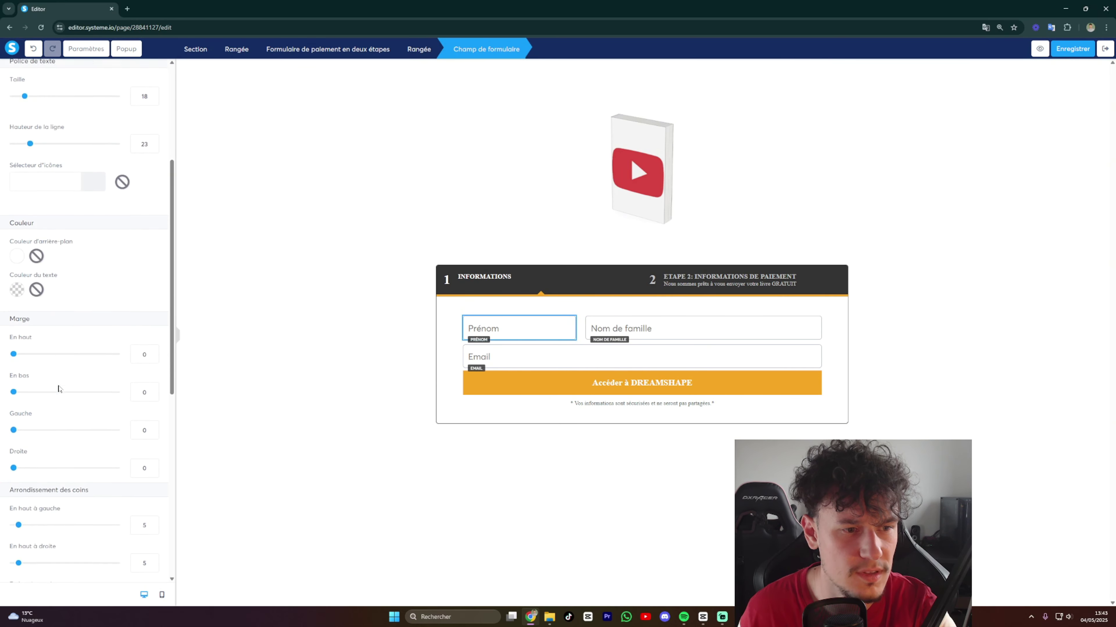
left_click_drag(13, 387, 19, 388)
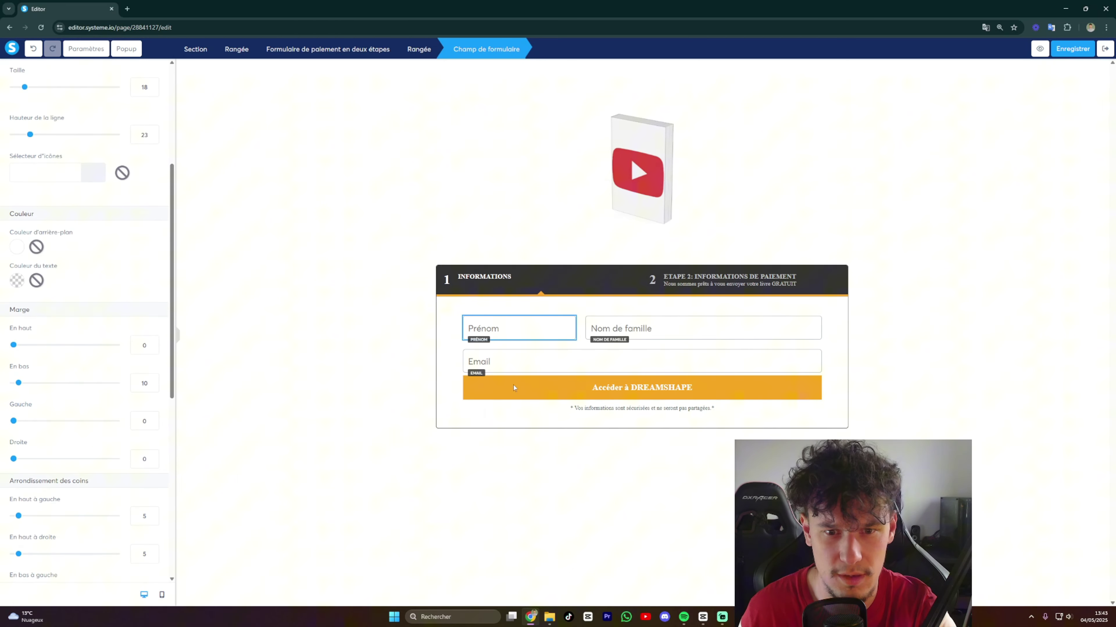
Add a small bottom margin to the Email field so it sits apart from the order button.
left_click(508, 368)
left_click(512, 361)
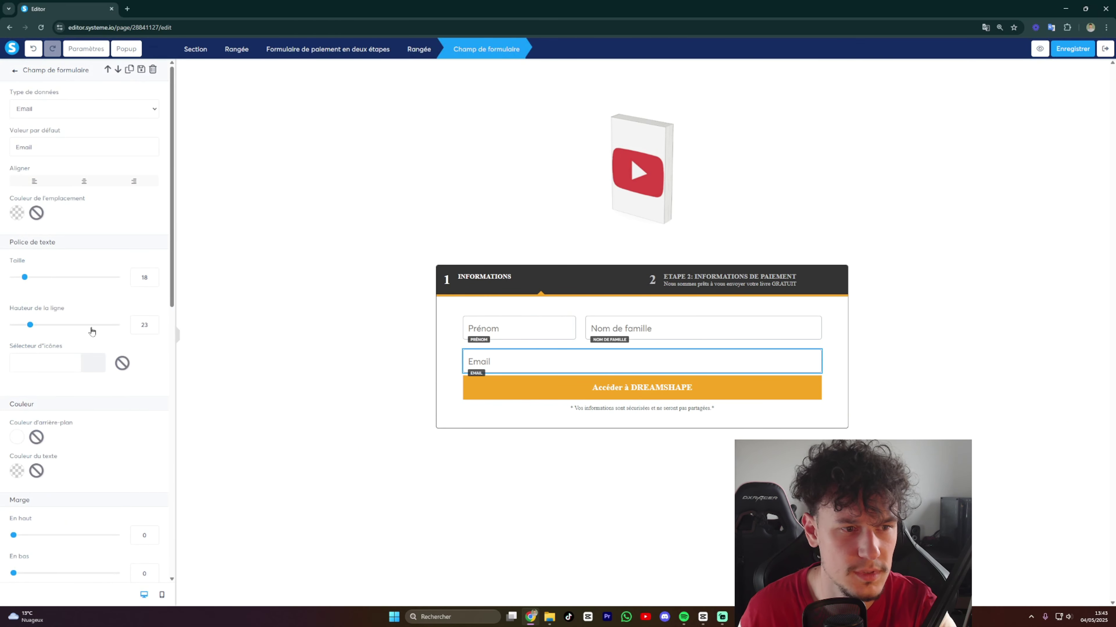
scroll(93, 387, "down", 5)
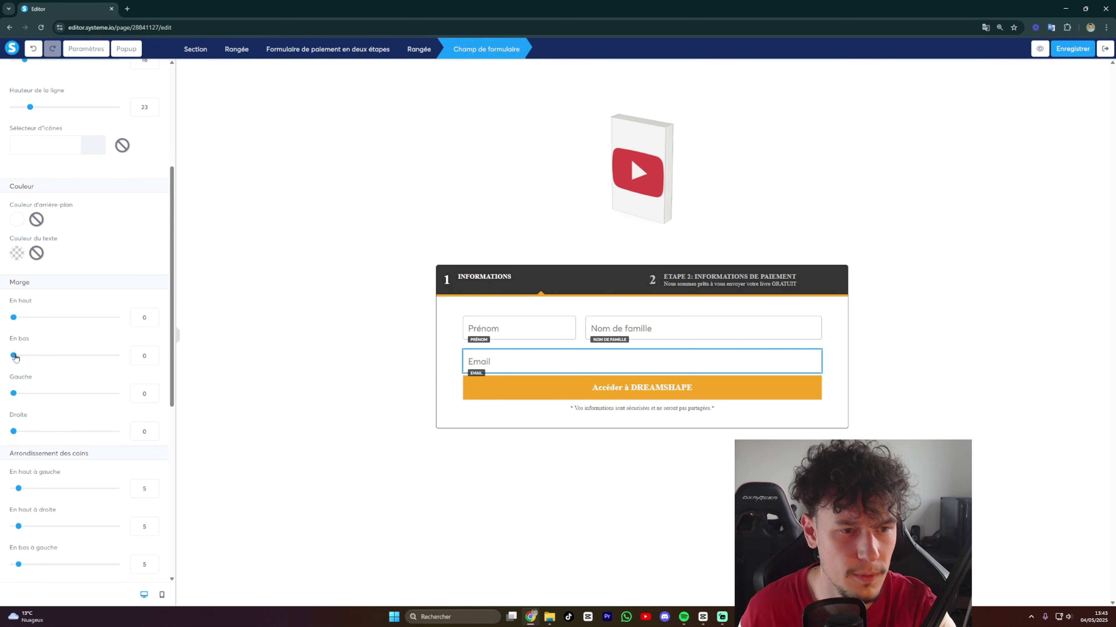
left_click_drag(15, 357, 22, 357)
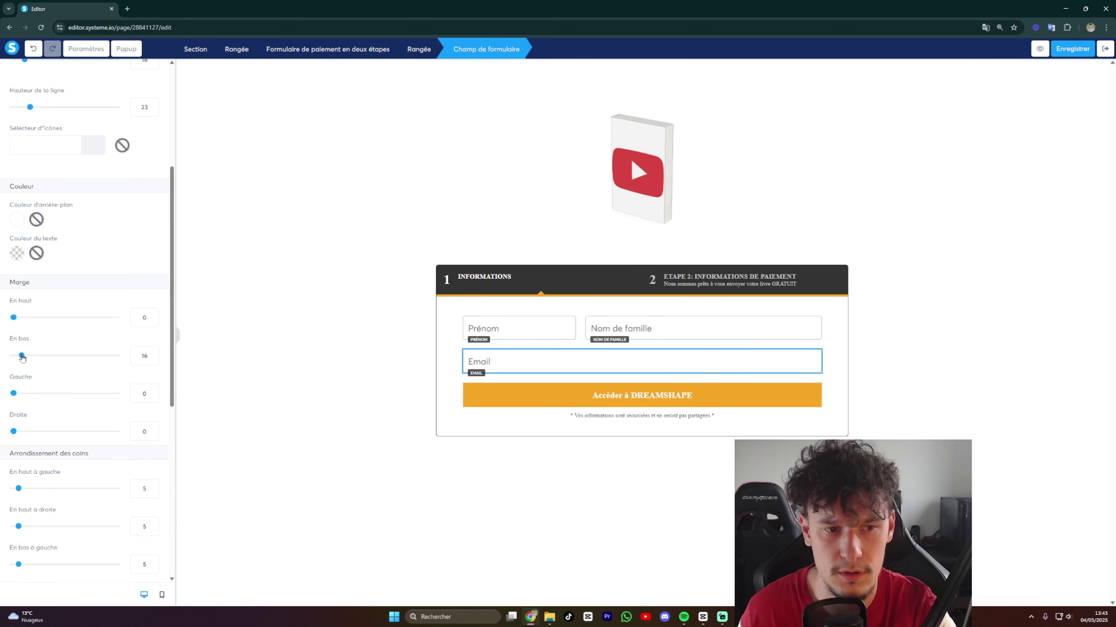
left_click(152, 354)
left_click(152, 353)
left_click(152, 353)
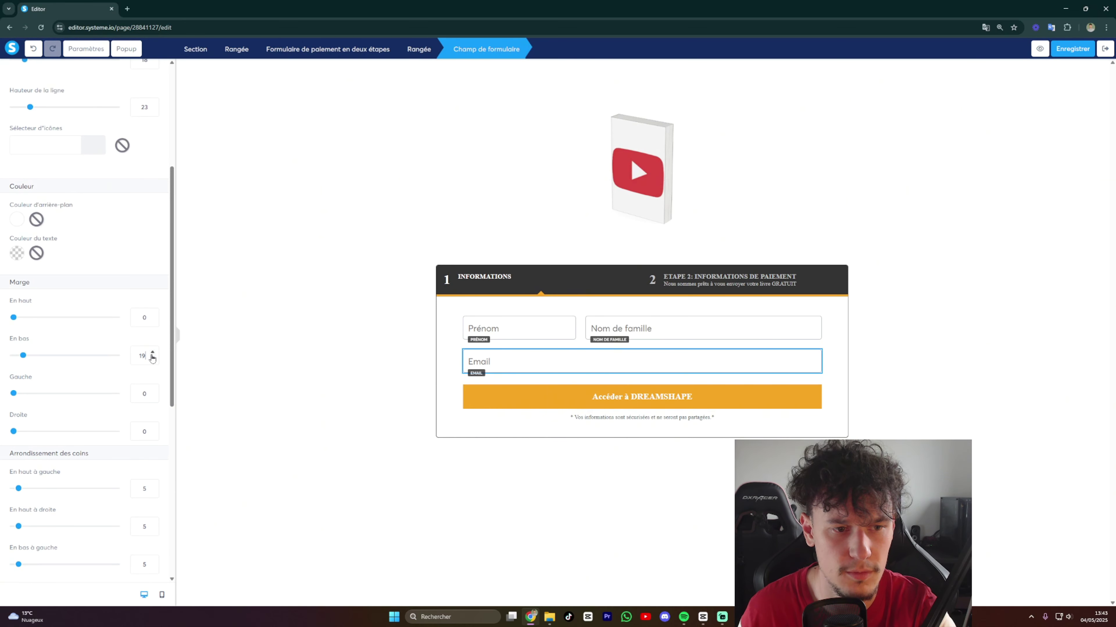
left_click(152, 353)
left_click(152, 359)
left_click(153, 359)
left_click(152, 359)
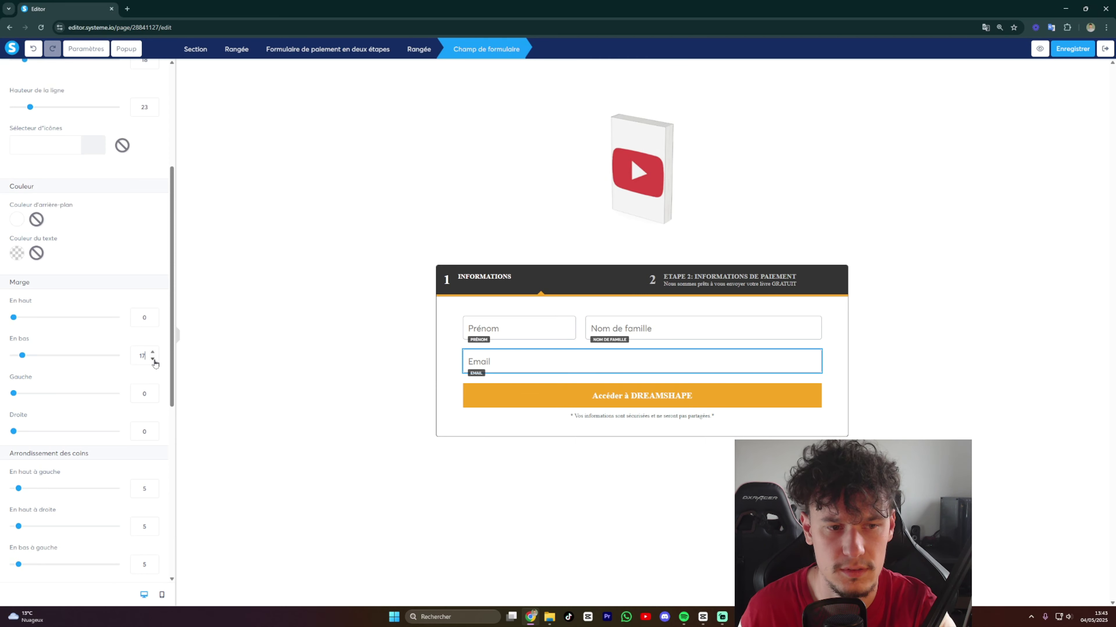
left_click(153, 359)
left_click(153, 359)
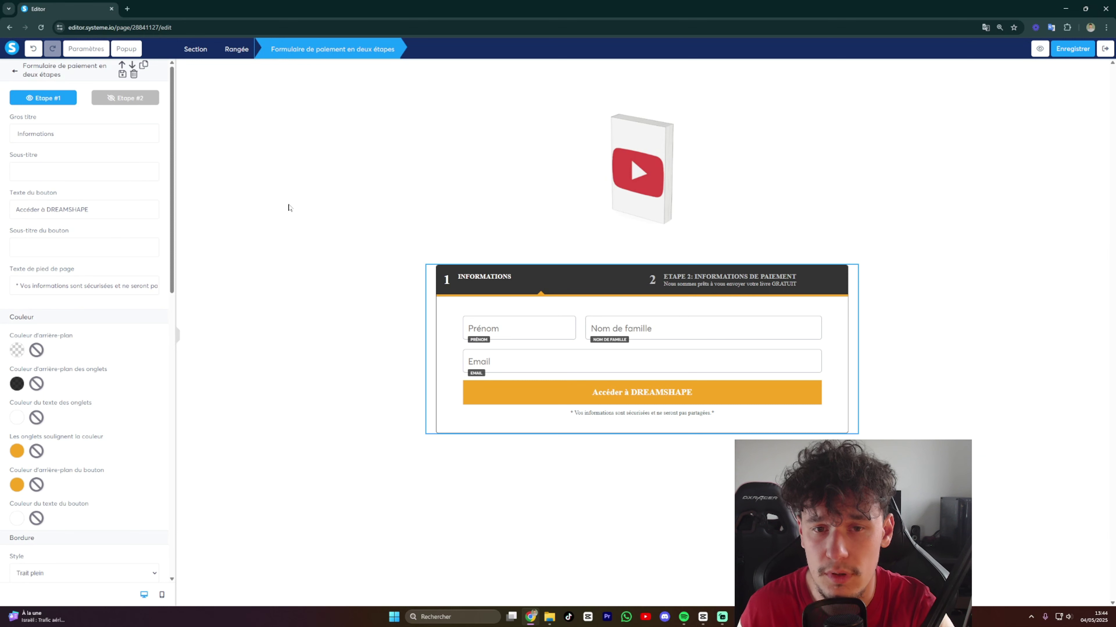
For step 2 of the order form, change the main title to "Paiement" and remove the subtitle.
left_click(127, 99)
left_click_drag(86, 134, 41, 133)
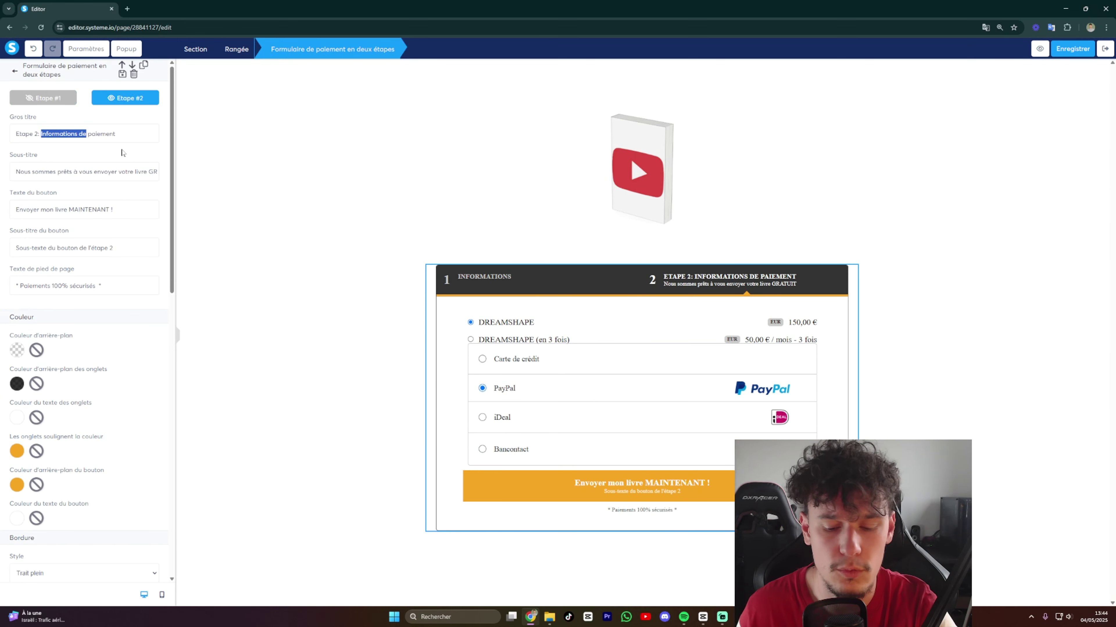
key("BackSpace")
key("BackSpace")
key("BackSpace")
key("BackSpace")
key("BackSpace")
key("BackSpace")
key("BackSpace")
key("BackSpace")
key("BackSpace")
key("BackSpace")
key("BackSpace")
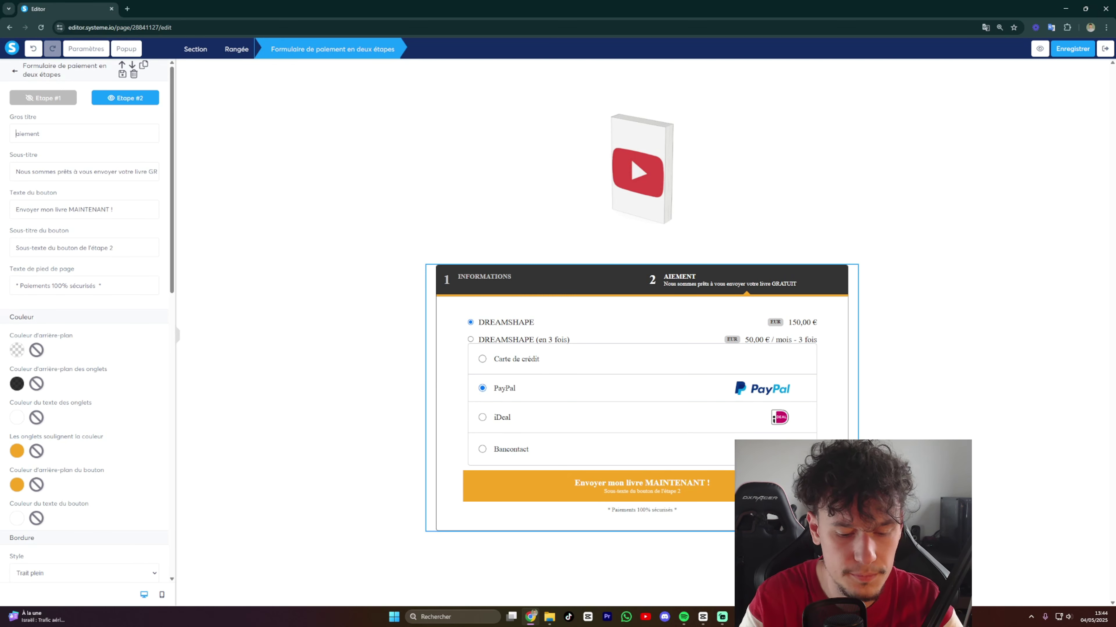
type("P")
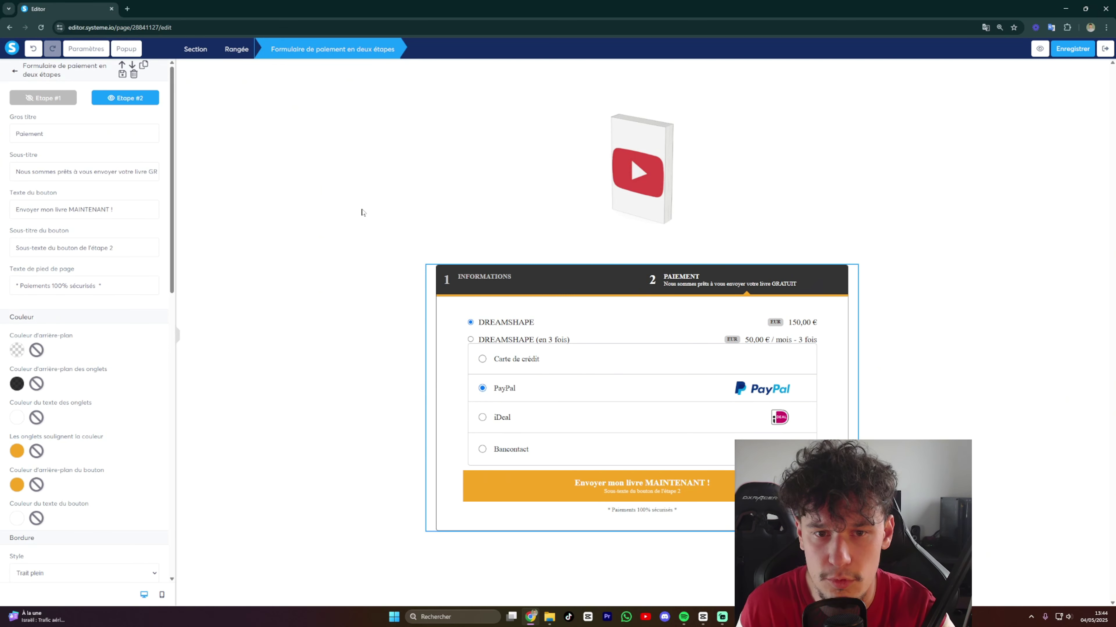
left_click_drag(16, 172, 180, 178)
key("BackSpace")
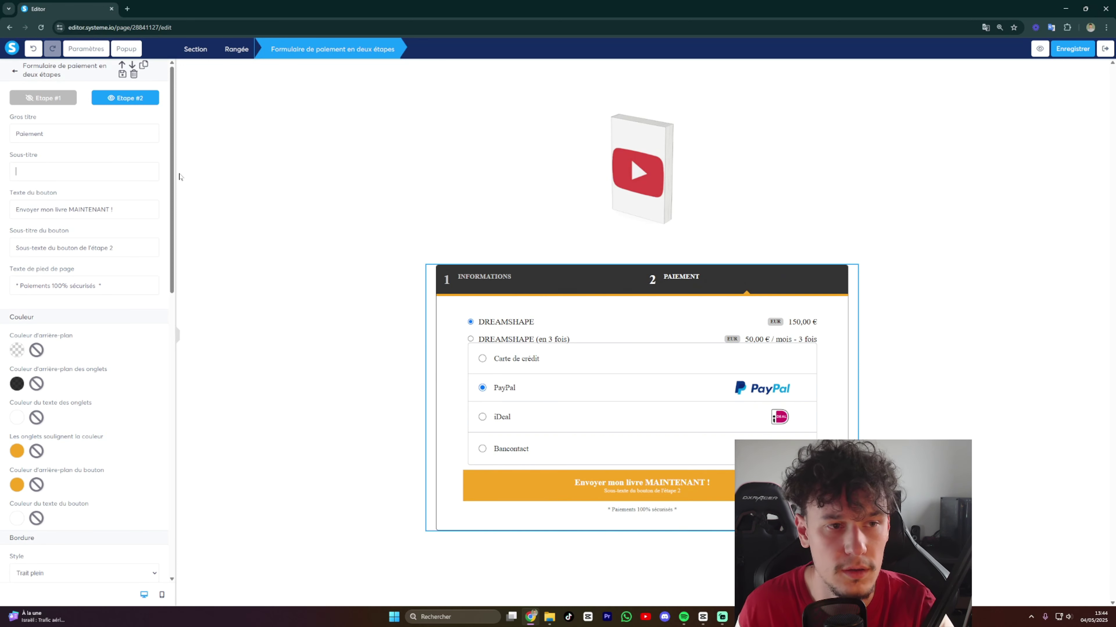
Change the step 2 button text to "Accédez à DREAMSHAPE MAINTENANT !".
left_click_drag(114, 210, 16, 210)
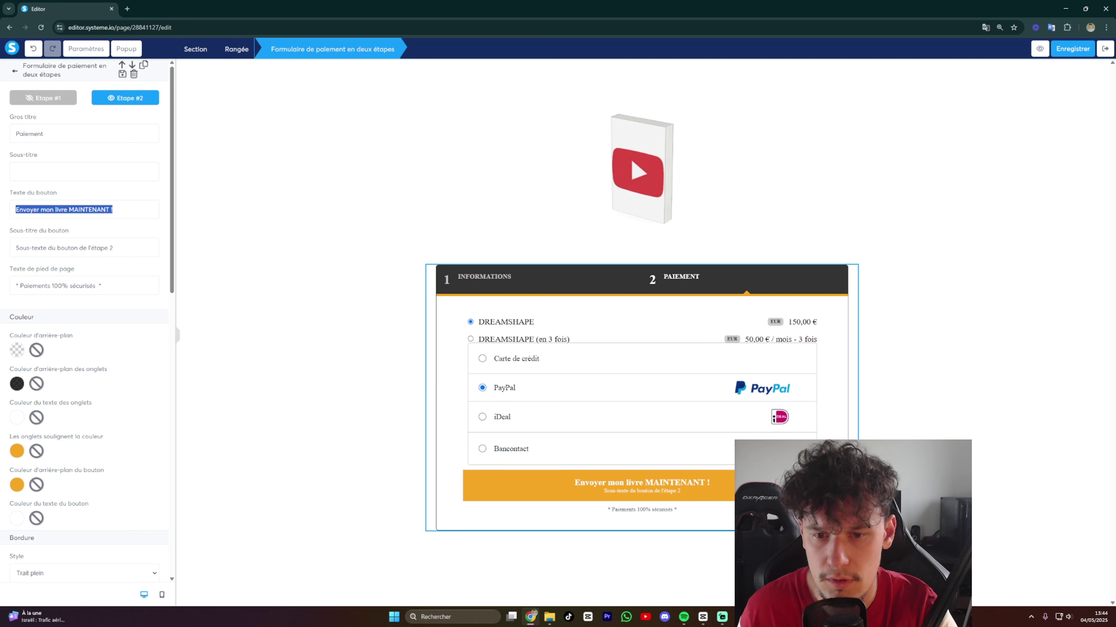
left_click(112, 209)
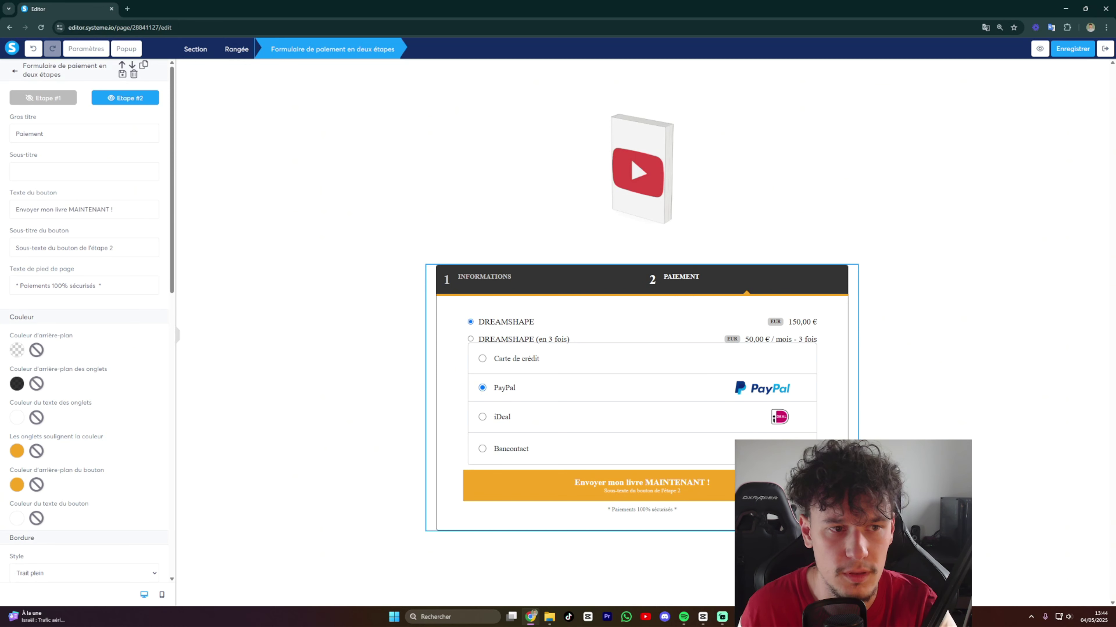
left_click_drag(68, 209, 20, 209)
left_click(53, 209)
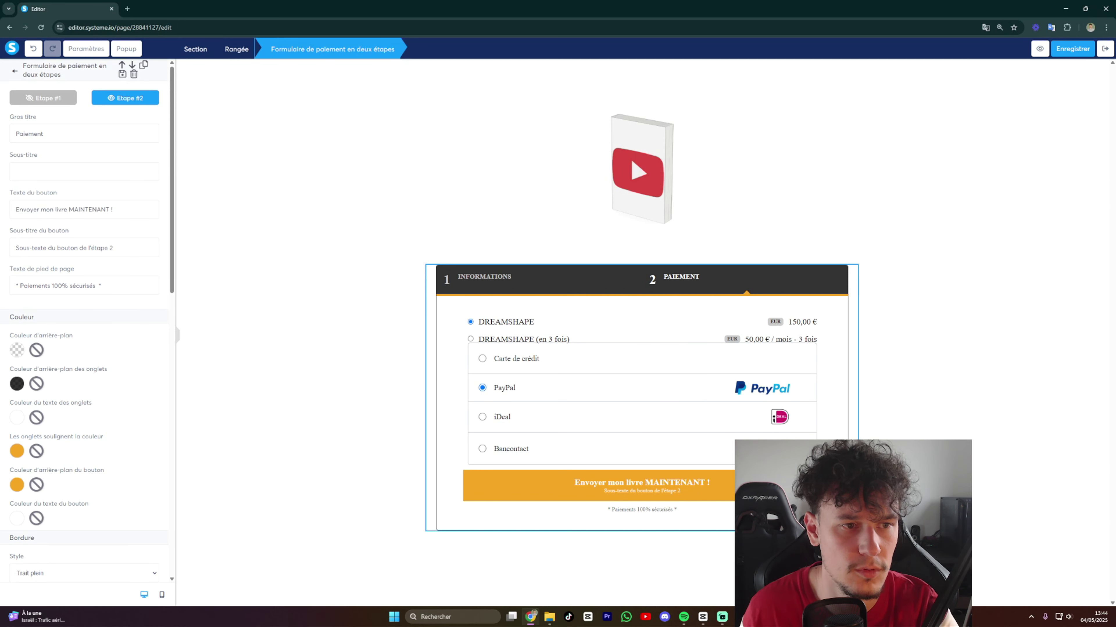
type("AMSHAPE")
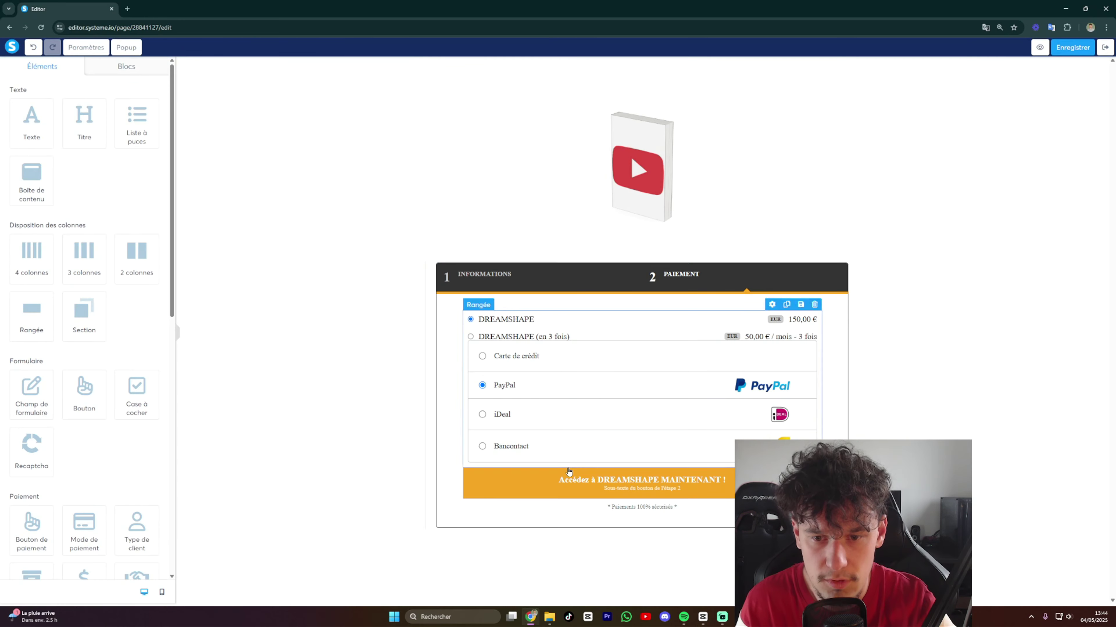
Remove the step 2 button's subtitle and tidy the footer text to "*Paiements 100% sécurisés*".
left_click(490, 453)
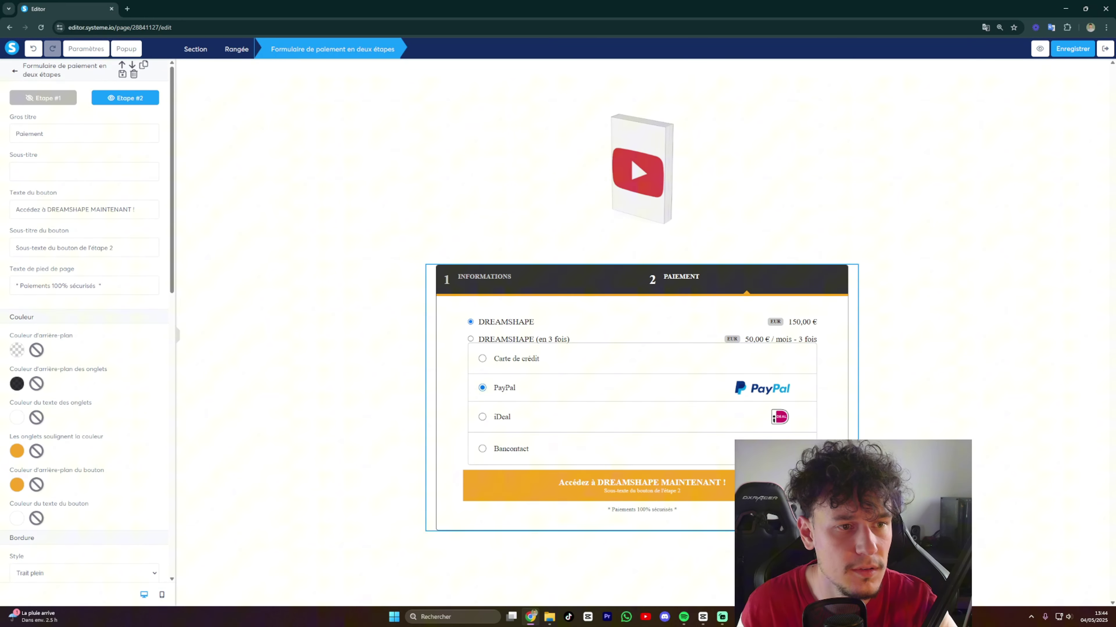
triple_click(19, 247)
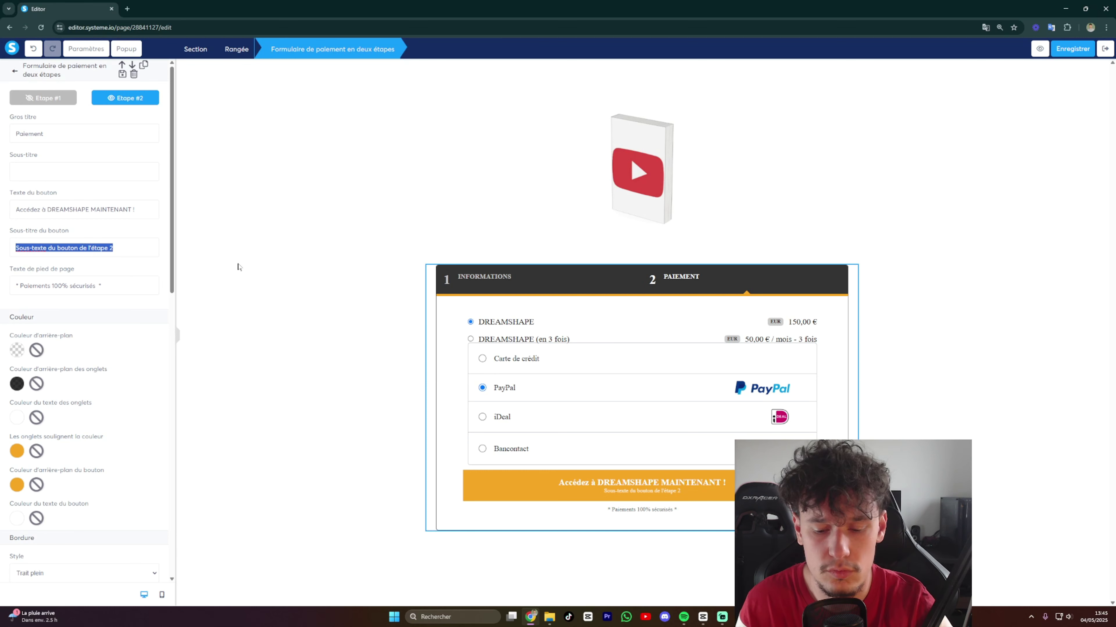
key("BackSpace")
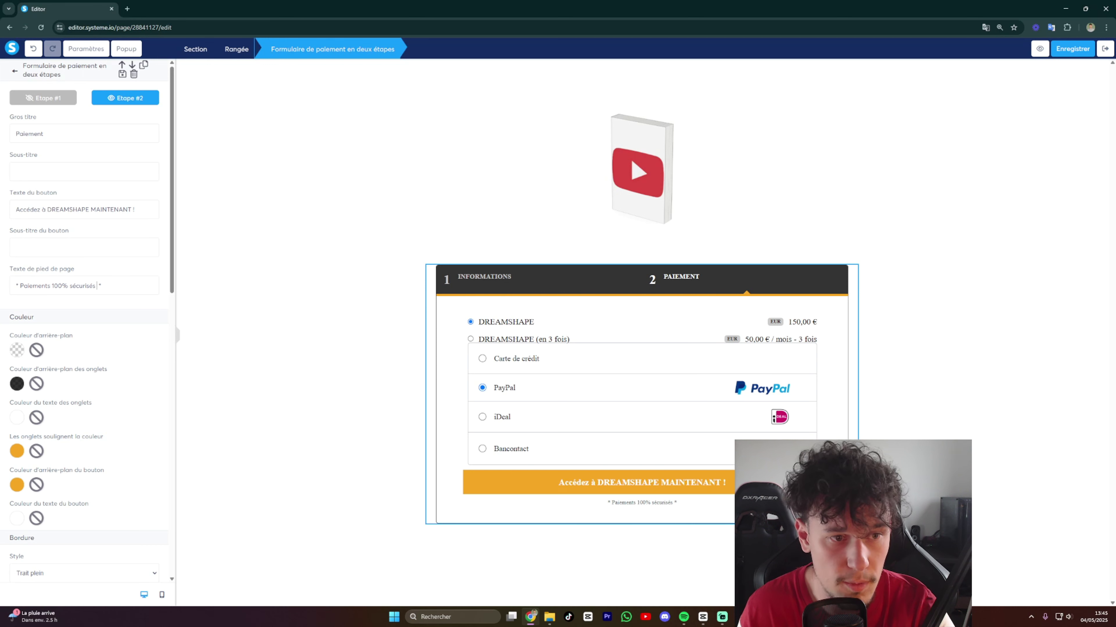
scroll(96, 286, "down", 2)
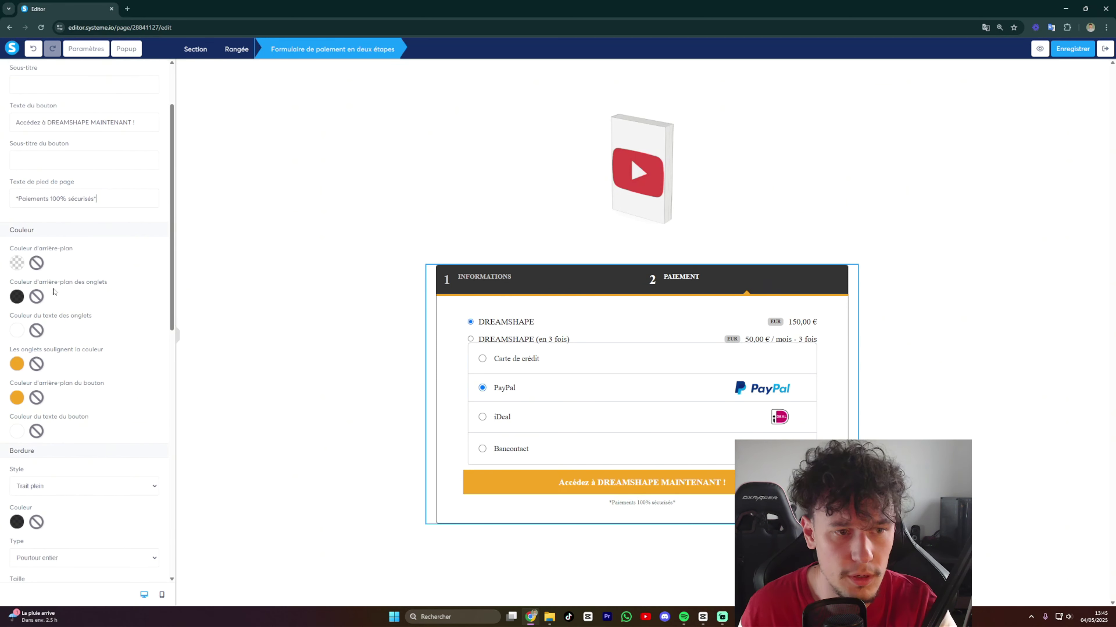
Give the offer price block (Tarif de l'offre) a separate bottom margin of 19.
left_click(520, 348)
left_click(578, 332)
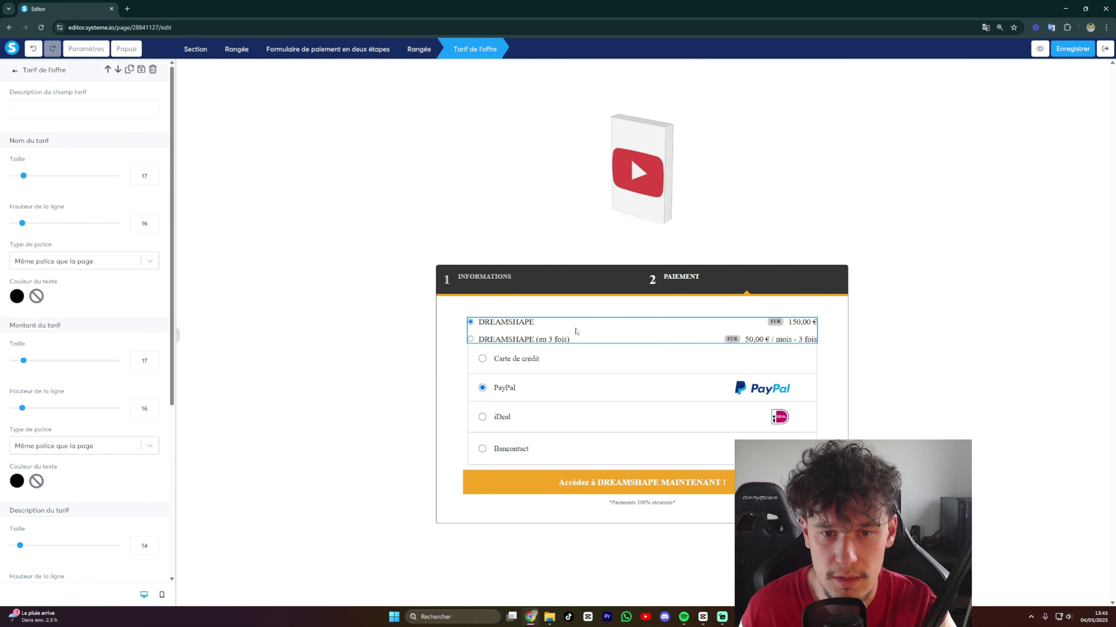
scroll(137, 256, "down", 6)
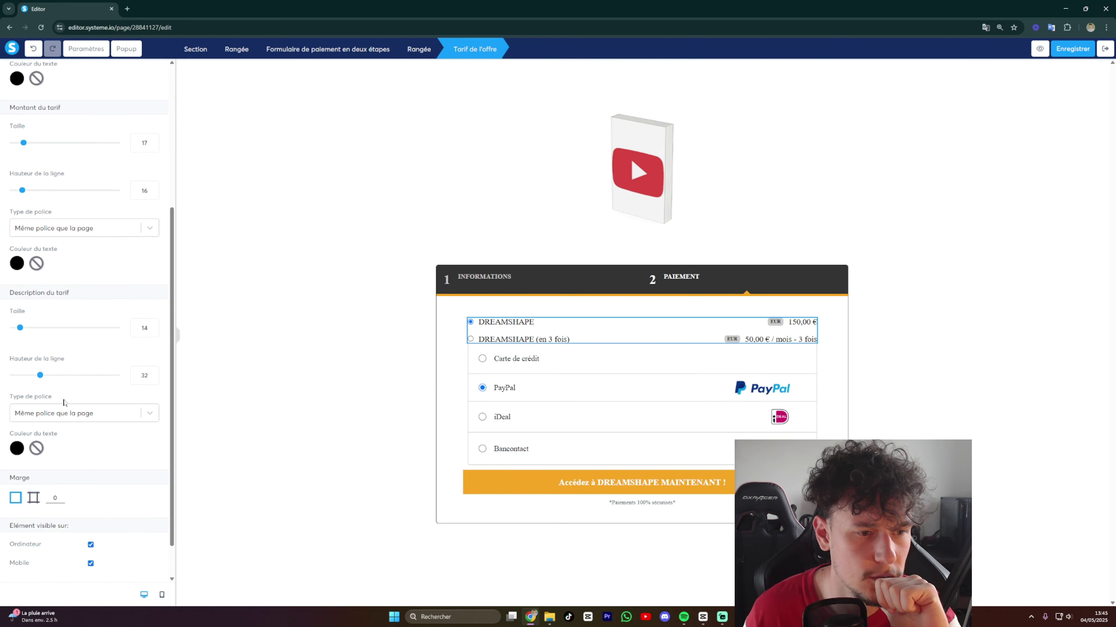
left_click(33, 454)
scroll(34, 454, "down", 4)
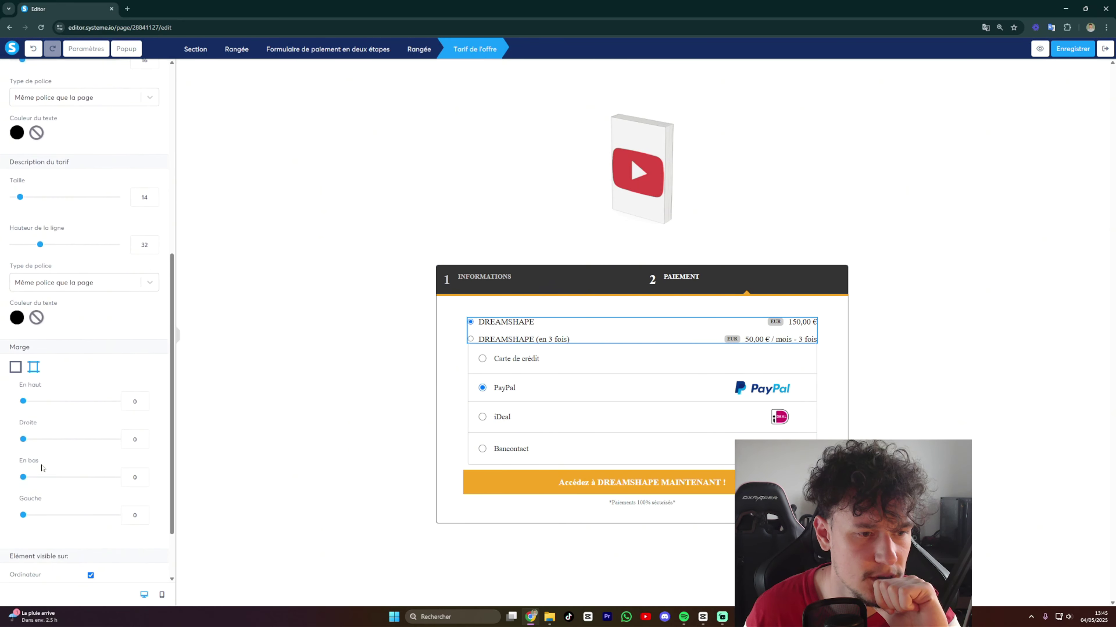
left_click_drag(23, 408, 32, 408)
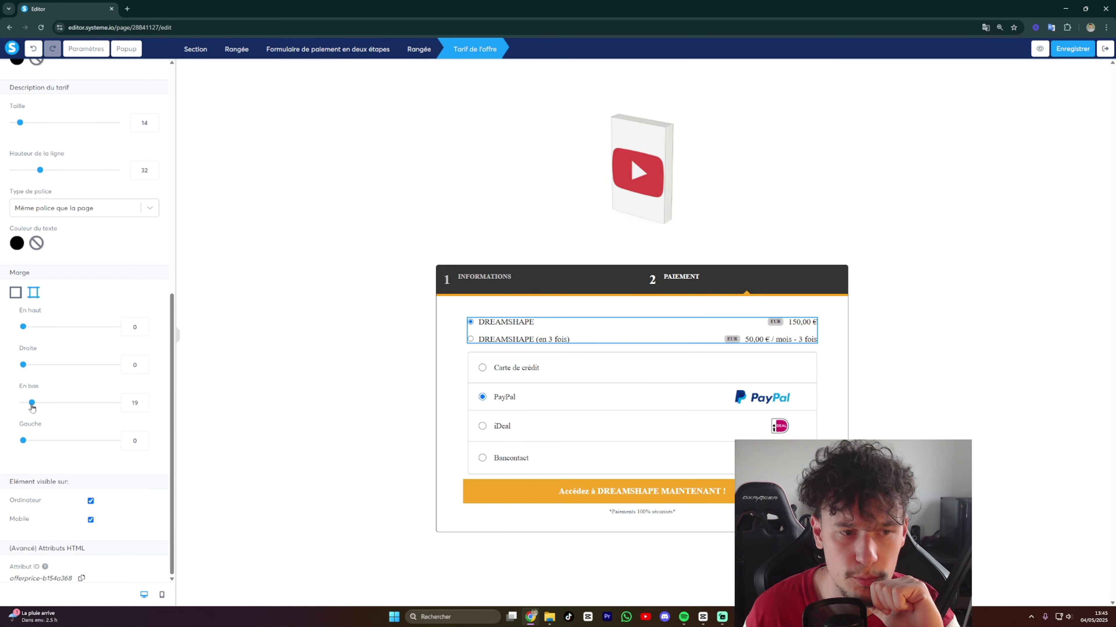
left_click(249, 379)
left_click(927, 335)
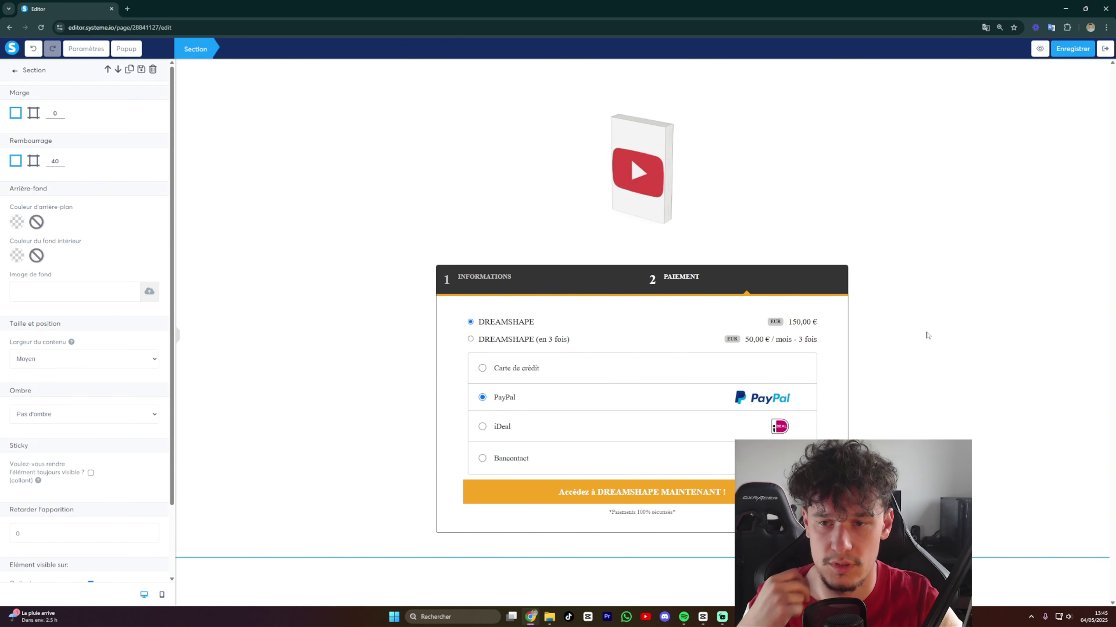
left_click(876, 328)
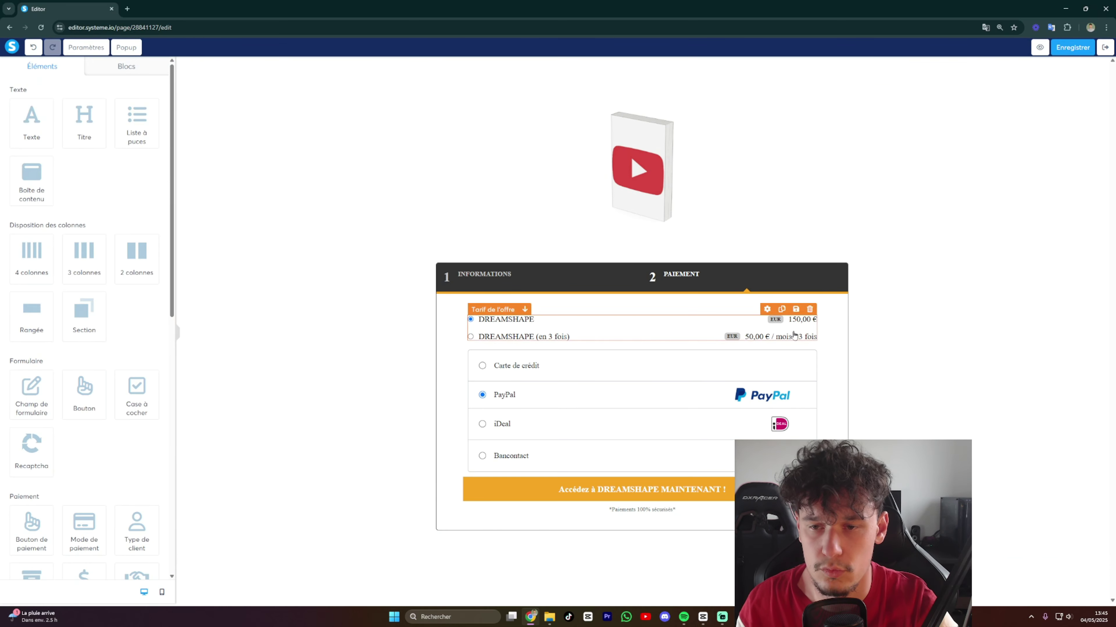
left_click(891, 322)
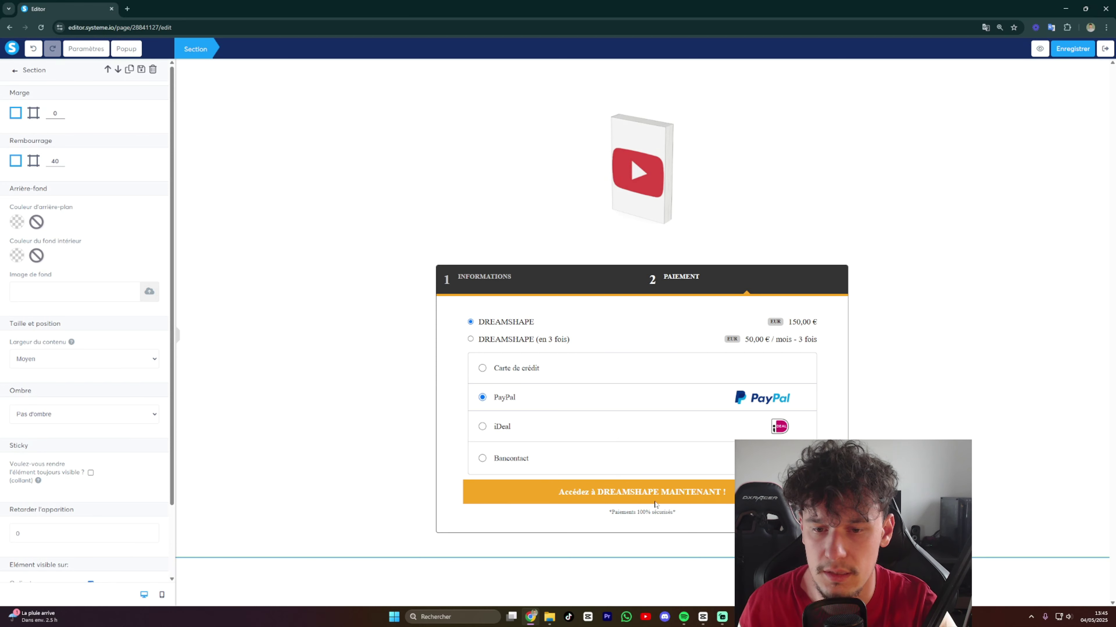
Switch the two-step order form back to displaying Etape #1.
left_click(641, 510)
scroll(125, 437, "up", 10)
left_click(54, 96)
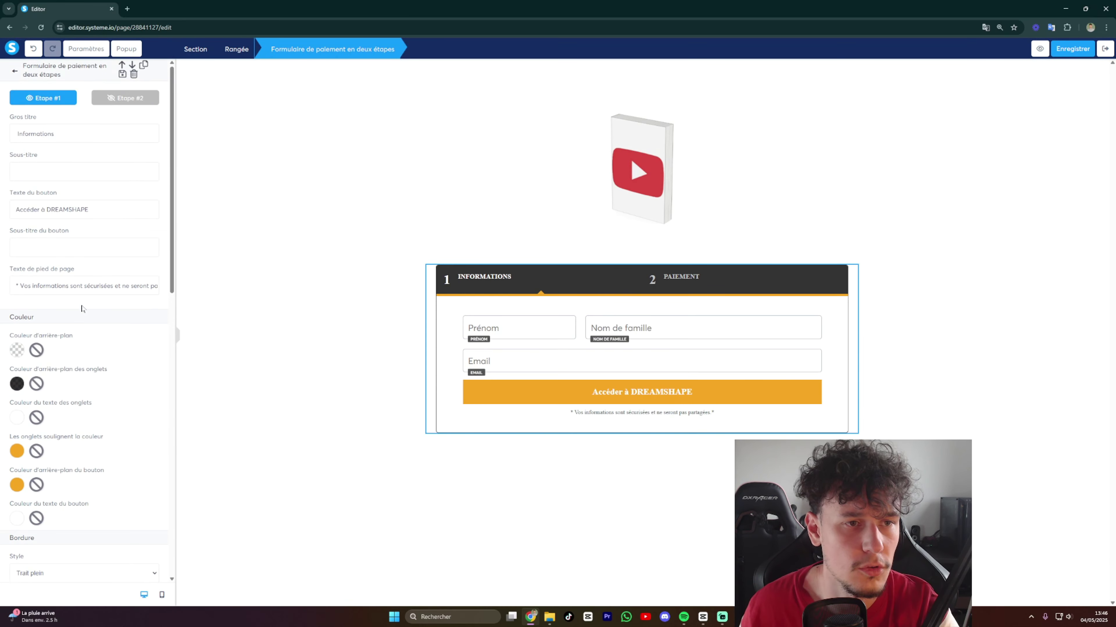
Save the payment page and exit the editor to the funnel's step list.
left_click(405, 152)
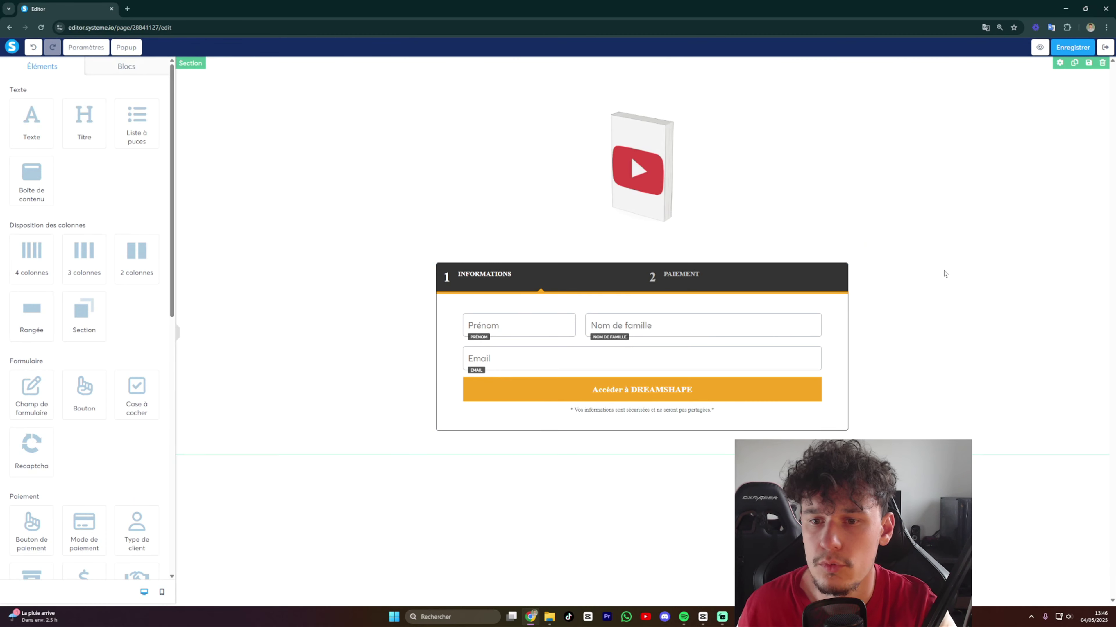
left_click(970, 269)
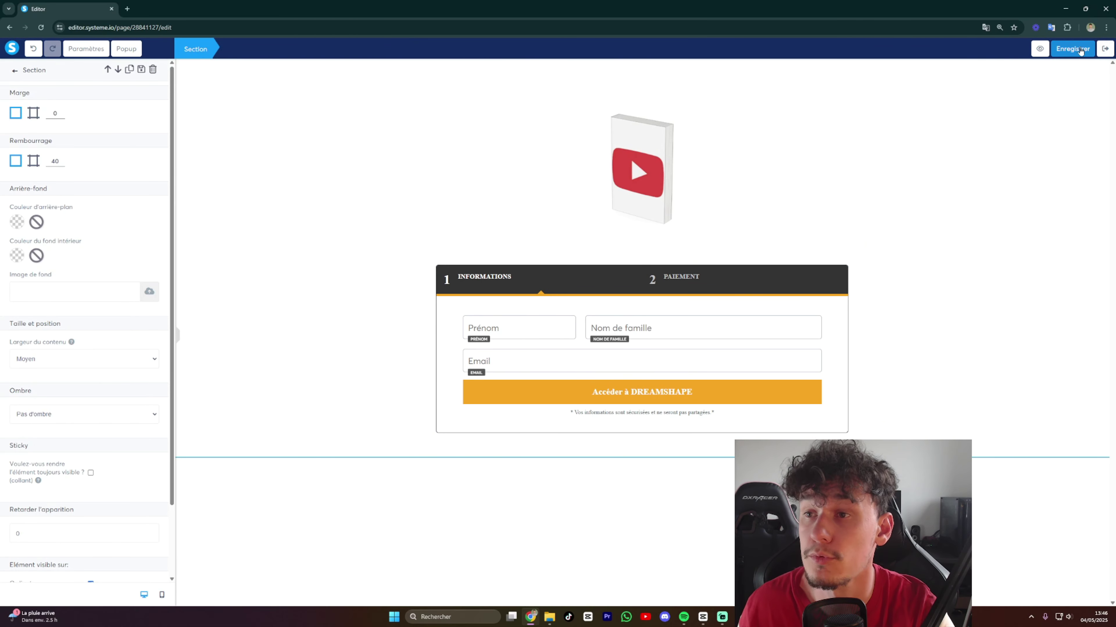
left_click(1105, 48)
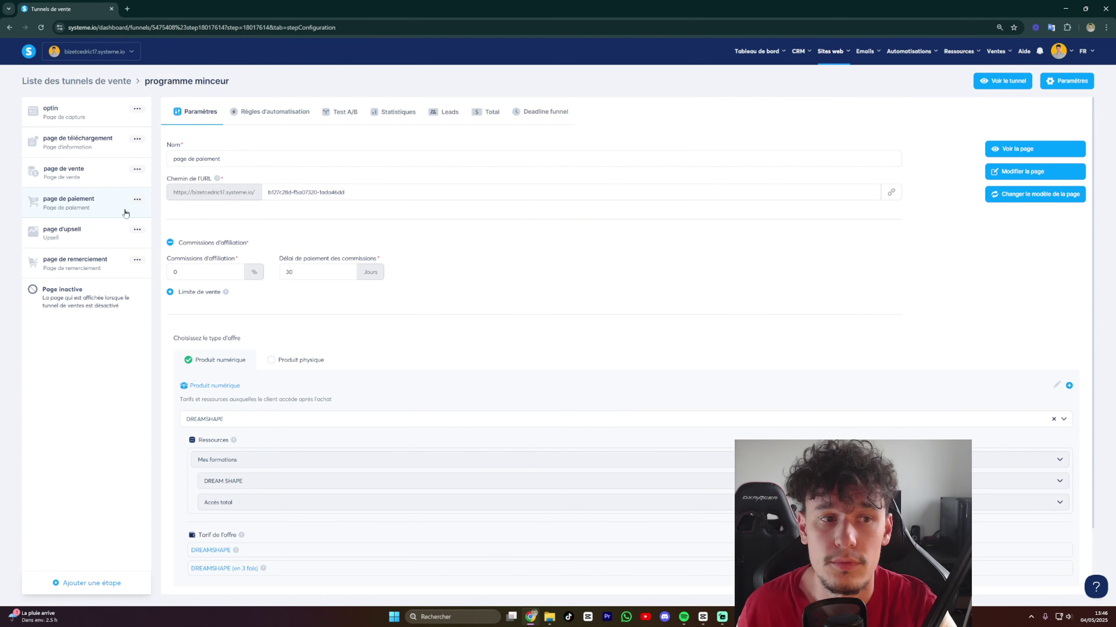
Open the live page de vente and follow its Accédez à DREAM SHAPE link to the payment page.
left_click(88, 177)
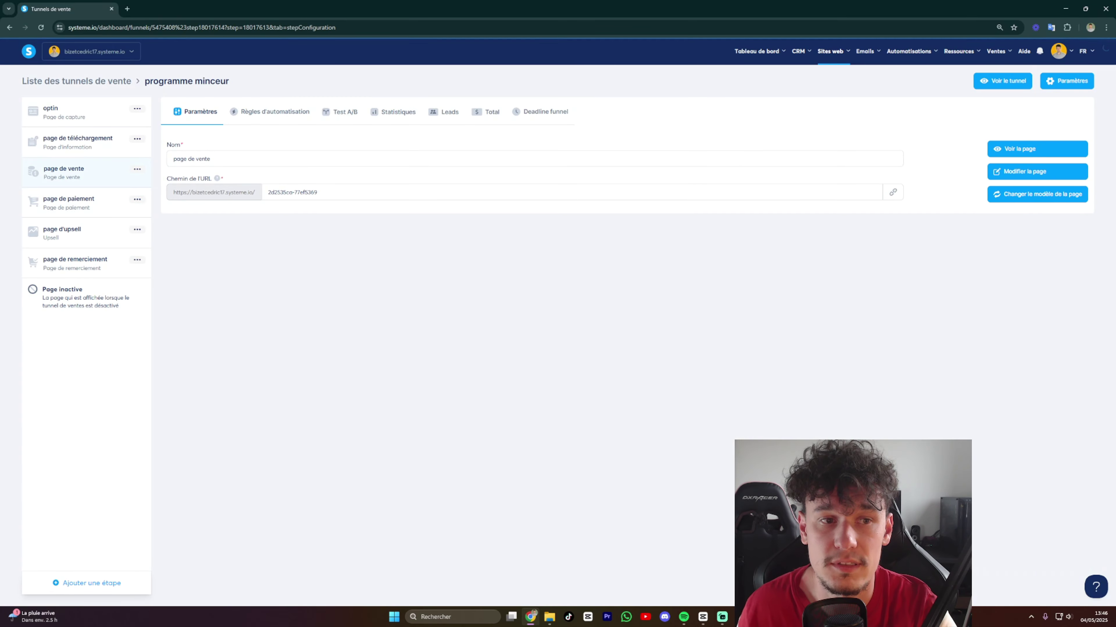
left_click(1022, 156)
scroll(600, 390, "down", 5)
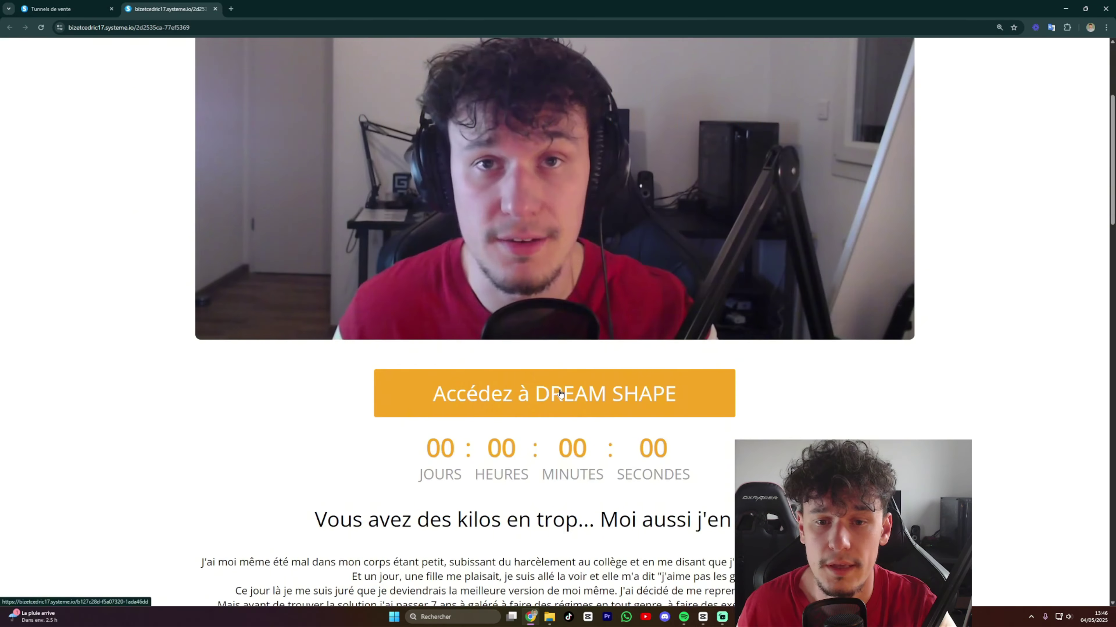
left_click(600, 390)
Fill in the customer's first name, last name and e-mail in the Informations step and continue to Paiement.
left_click(356, 404)
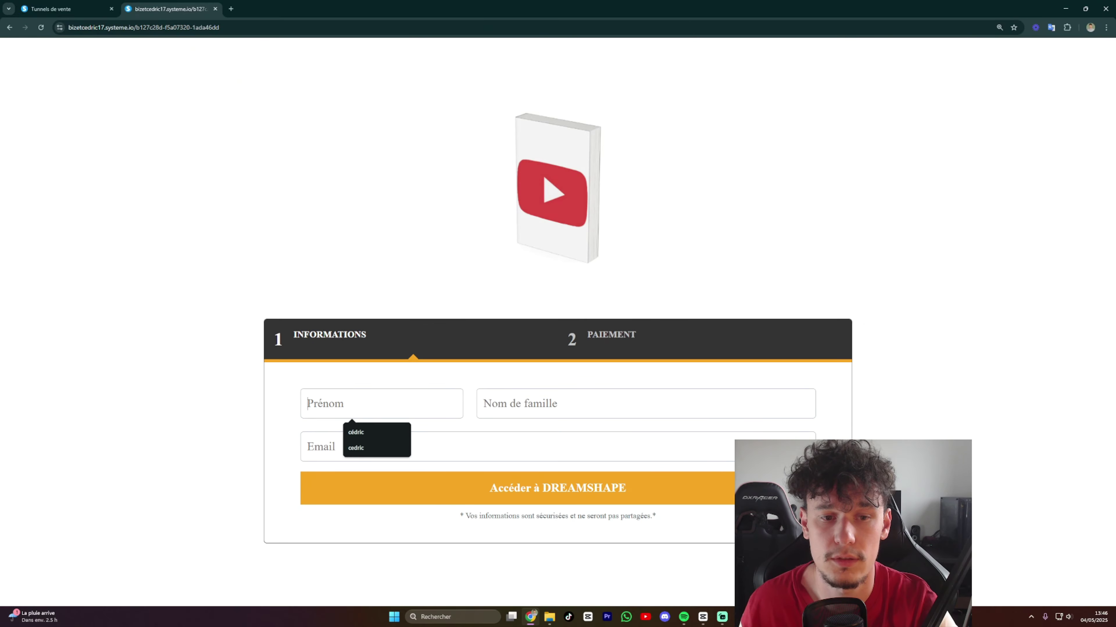
left_click(372, 433)
left_click(502, 410)
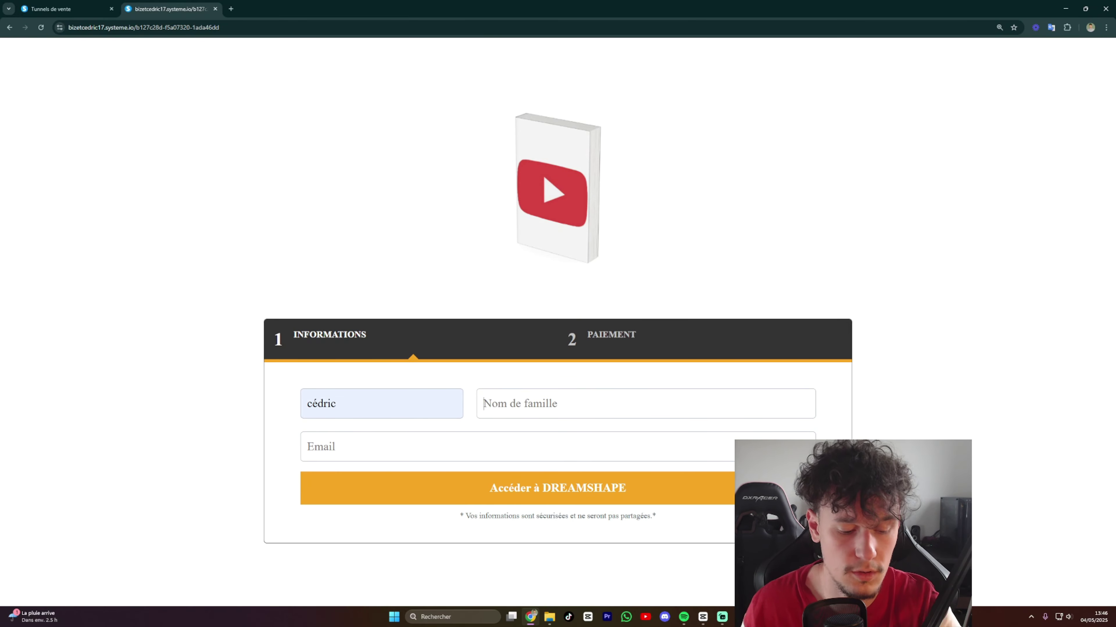
type("bi")
key("BackSpace")
key("BackSpace")
type("bizet")
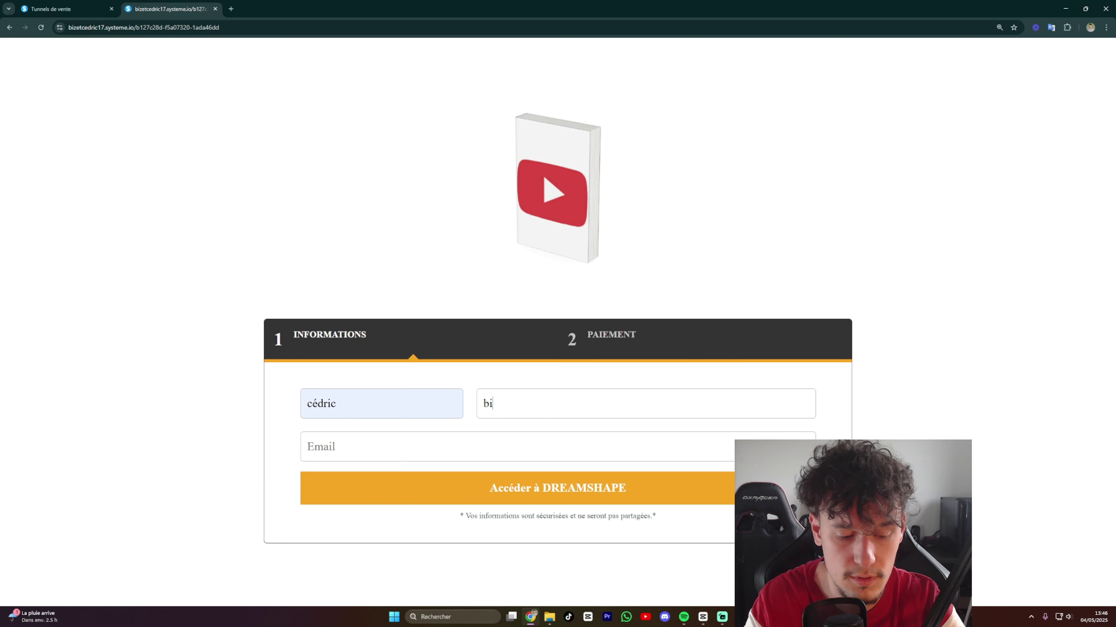
left_click(458, 435)
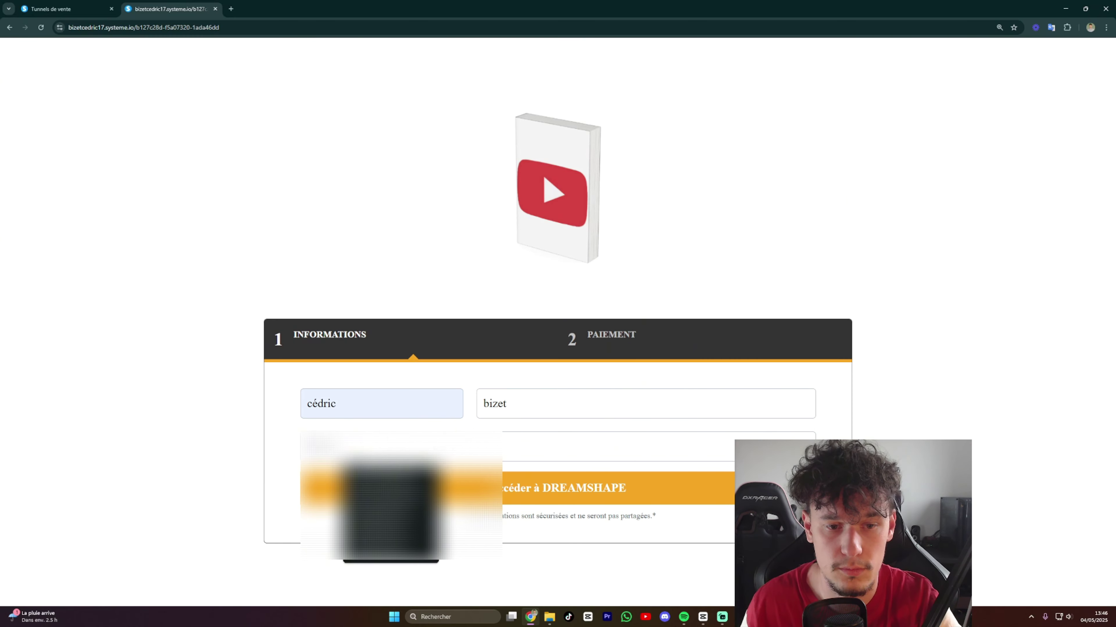
left_click(507, 493)
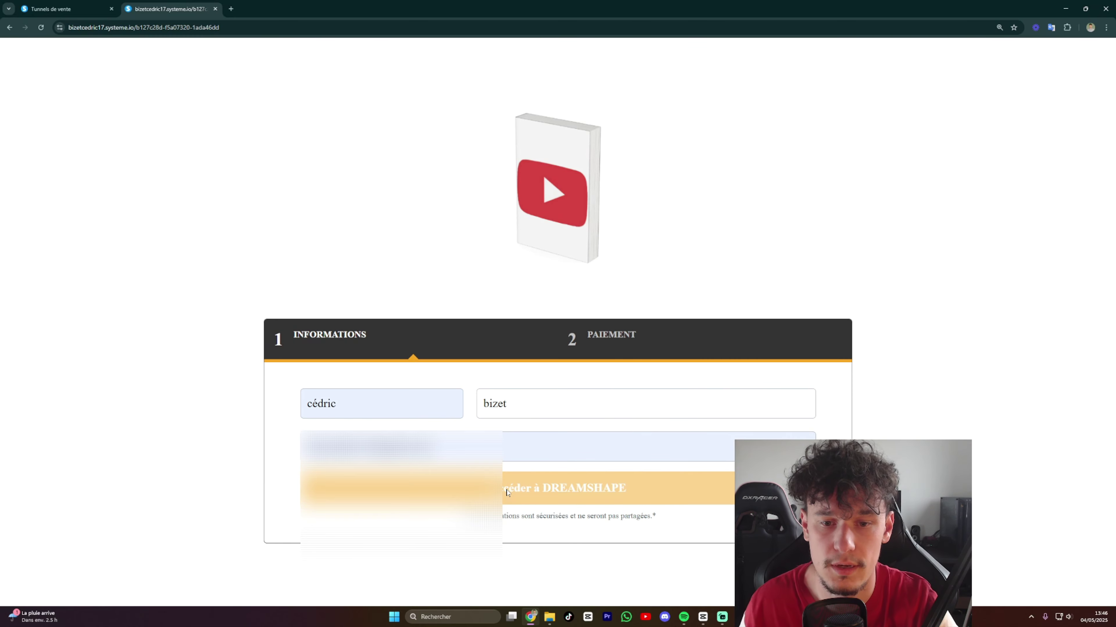
Try both price plans on the live order form and leave DREAMSHAPE (en 3 fois) selected.
scroll(491, 373, "down", 3)
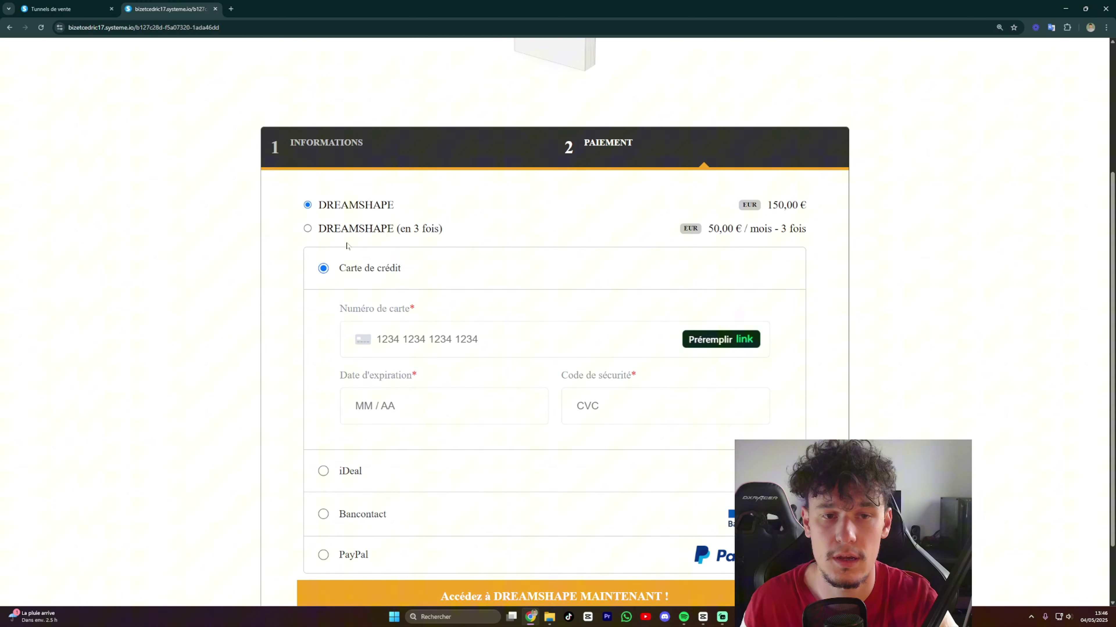
left_click(336, 232)
left_click(341, 204)
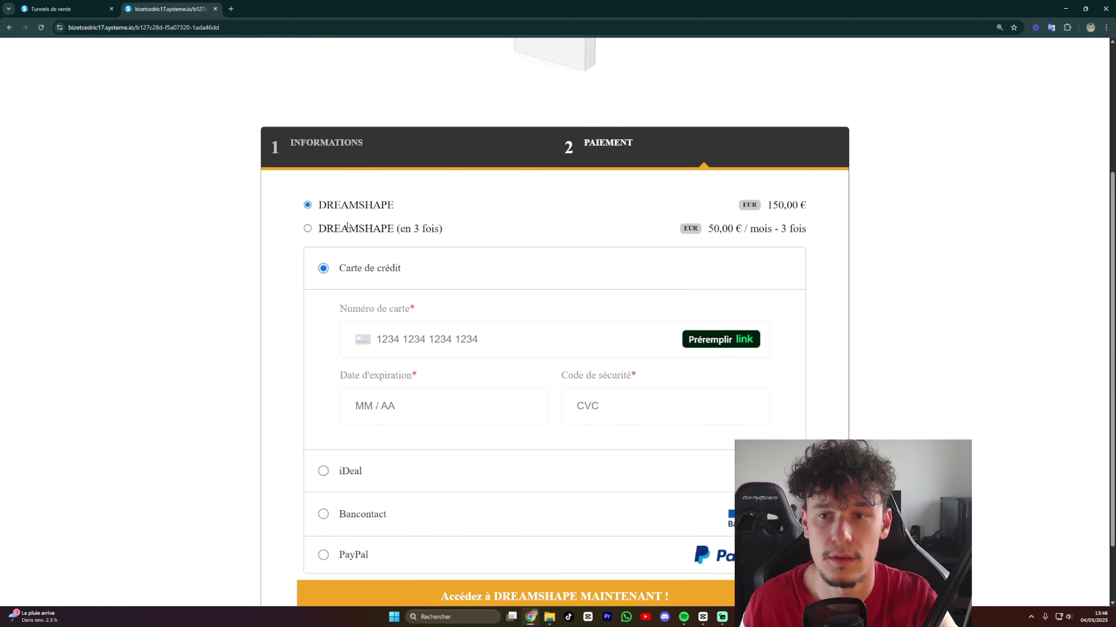
left_click(346, 205)
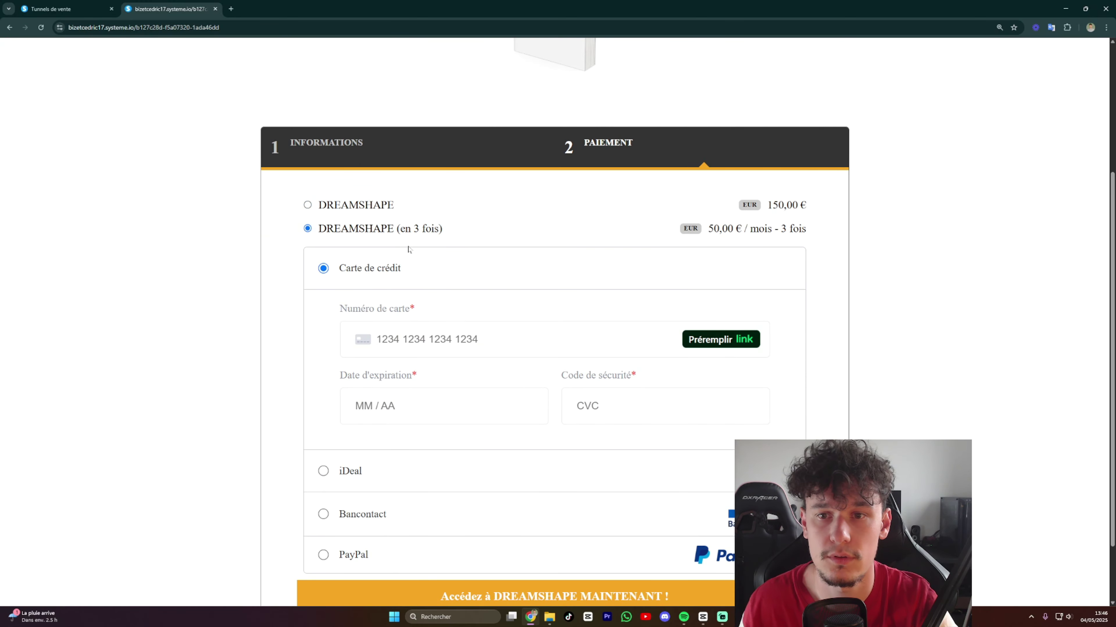
scroll(407, 249, "down", 2)
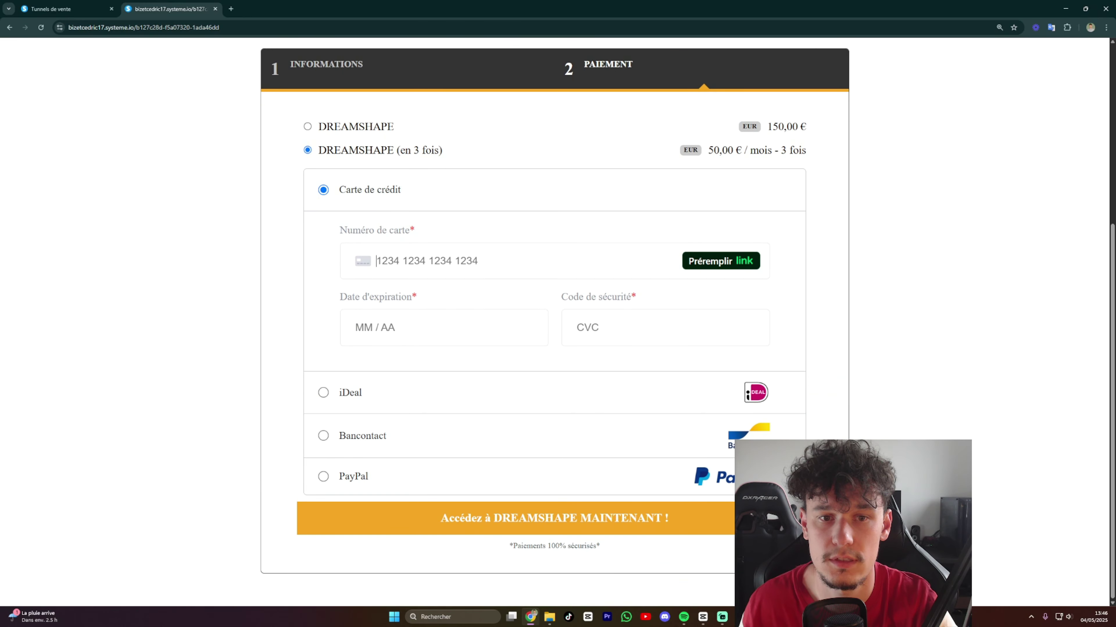
Try the iDeal, Bancontact and PayPal payment methods, then return to Carte de crédit.
left_click(276, 267)
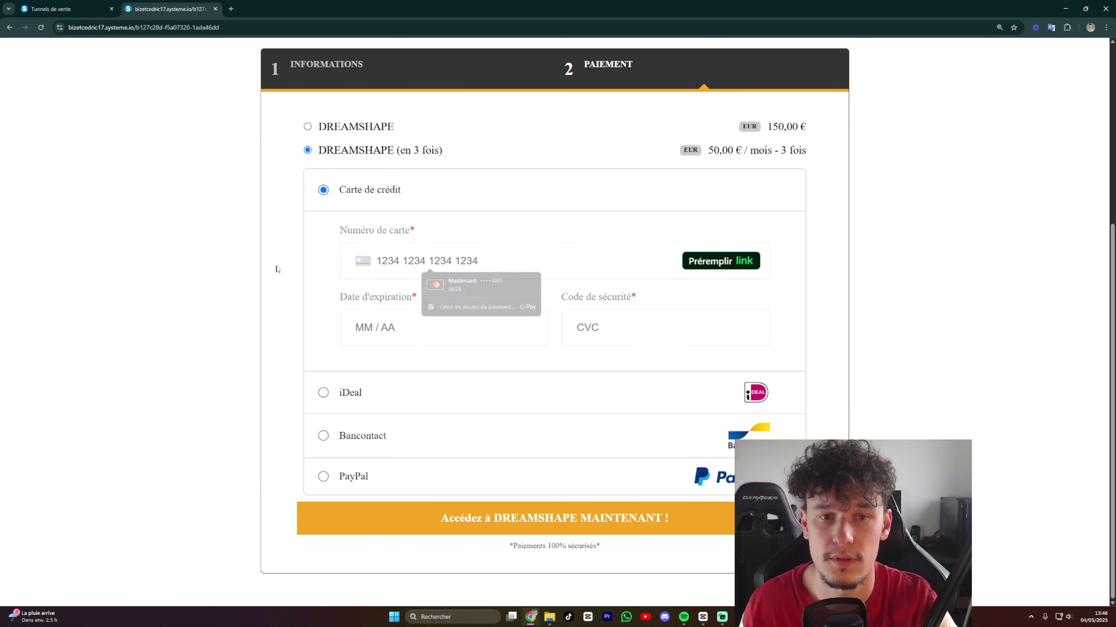
left_click(343, 396)
left_click(324, 436)
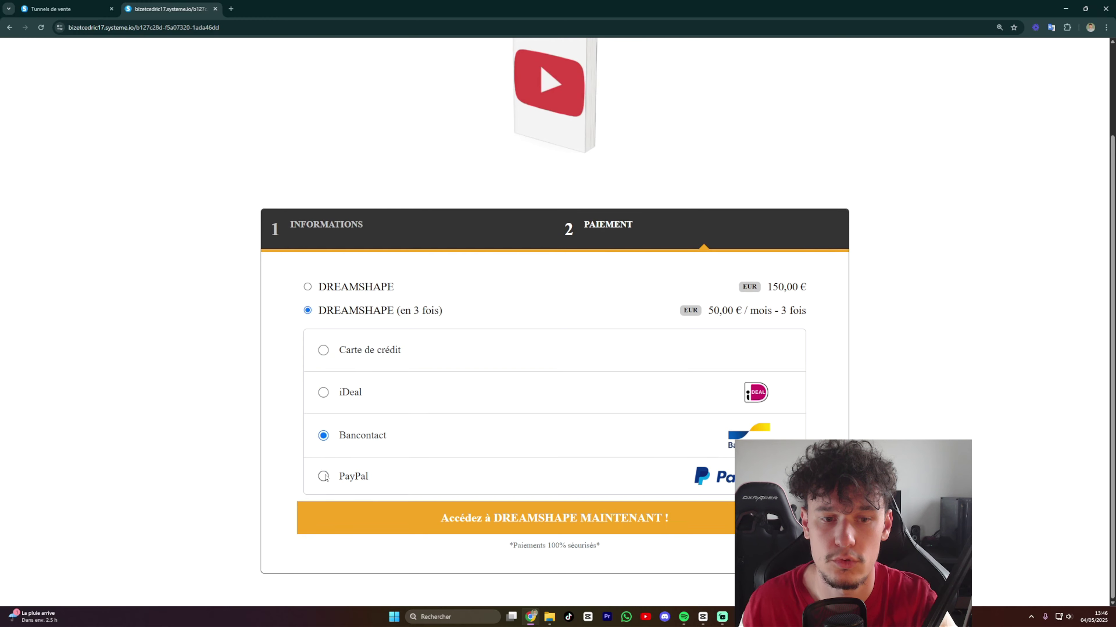
left_click(323, 478)
left_click(323, 350)
scroll(427, 403, "down", 3)
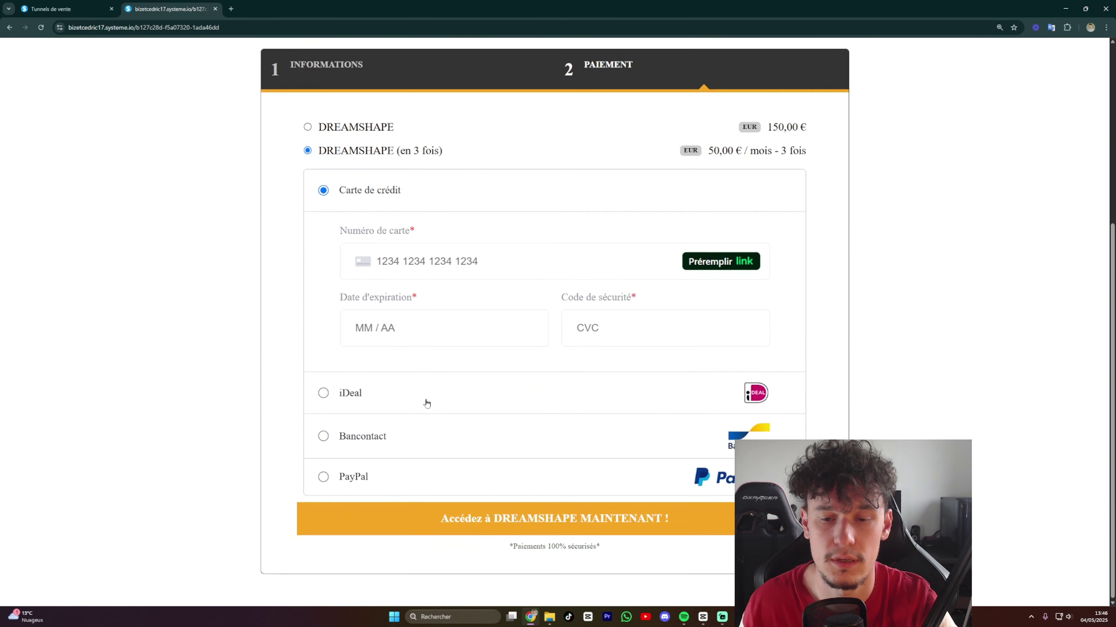
Submit the order with empty card fields and review the whole payment page at a reduced zoom.
left_click(506, 523)
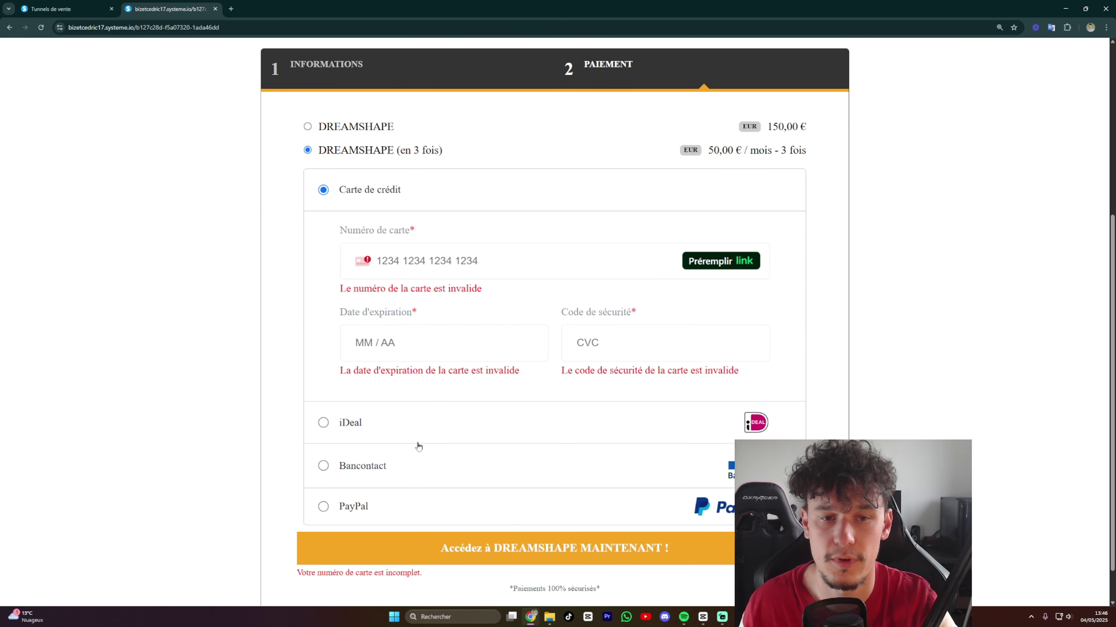
scroll(418, 446, "up", 5)
key("ctrl+minus")
key("ctrl+minus")
key("ctrl+minus")
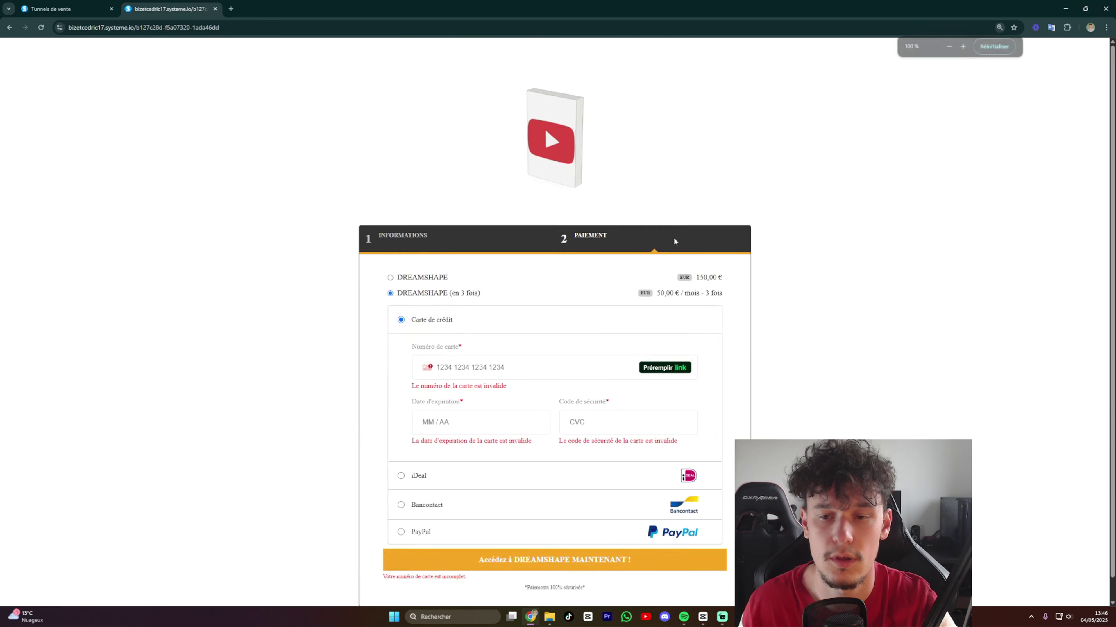
key("ctrl+minus")
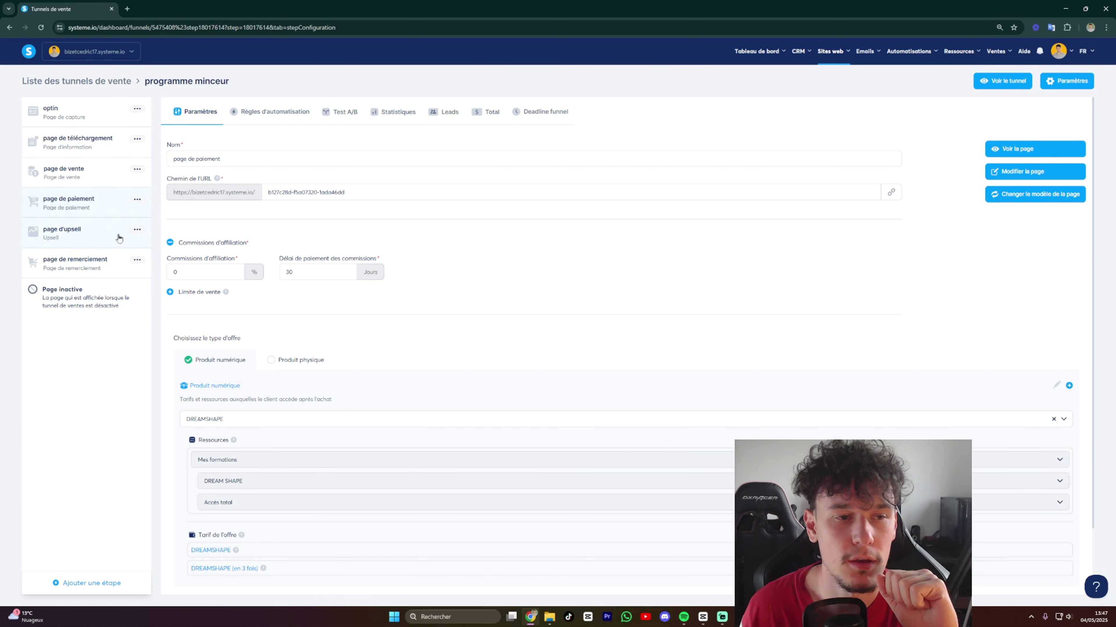
Add an order bump to the page de paiement step with Produit numérique as its offer type.
scroll(501, 367, "down", 2)
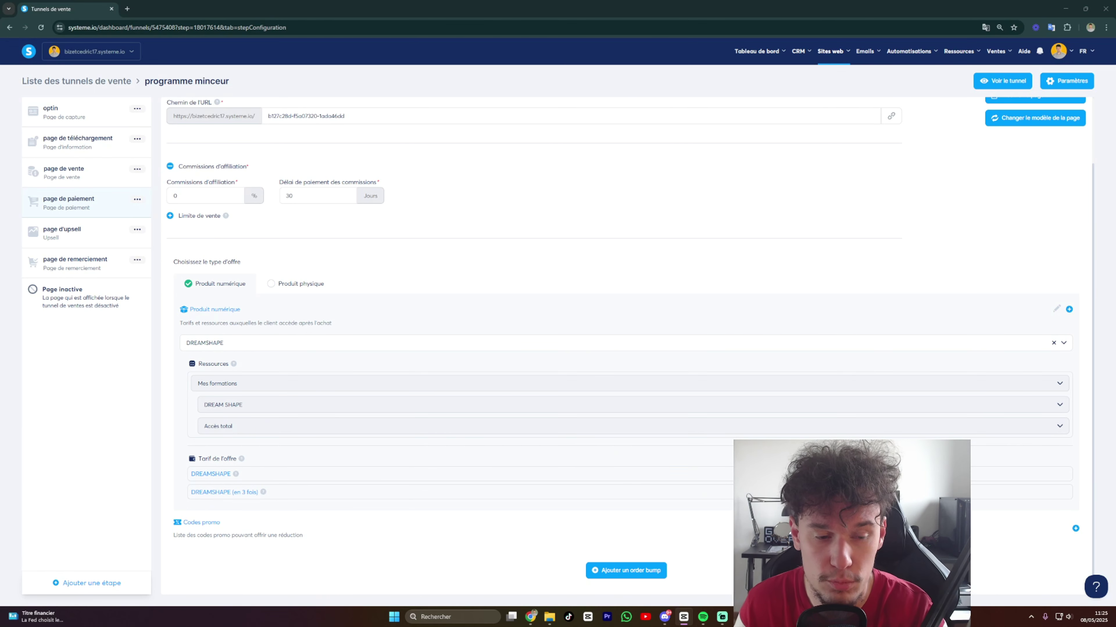
left_click(618, 571)
scroll(473, 498, "down", 1)
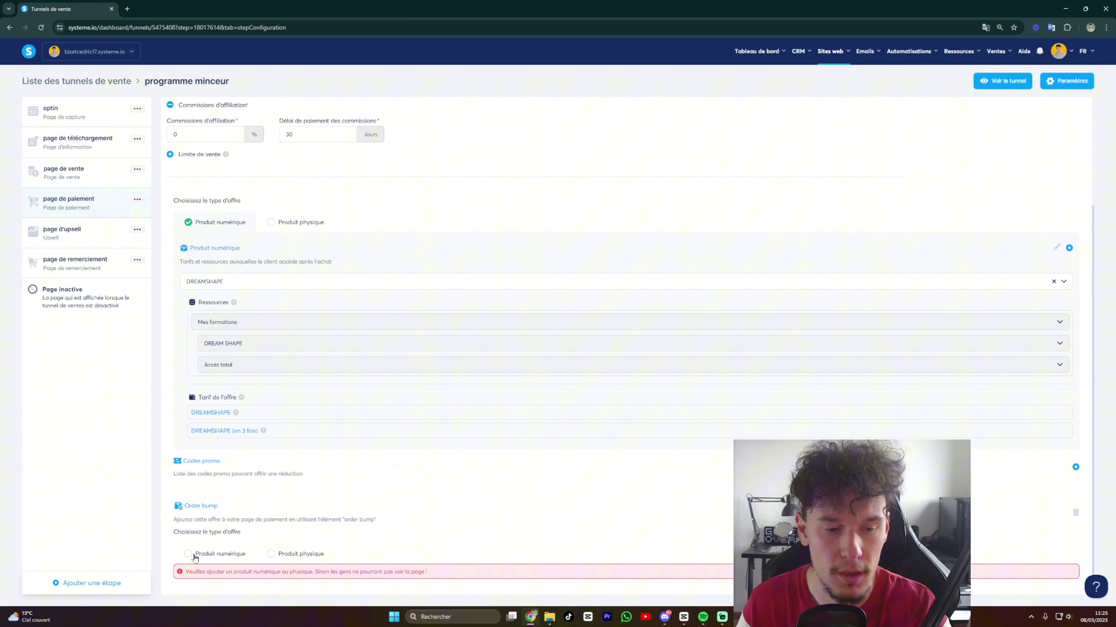
left_click(200, 554)
scroll(233, 541, "down", 1)
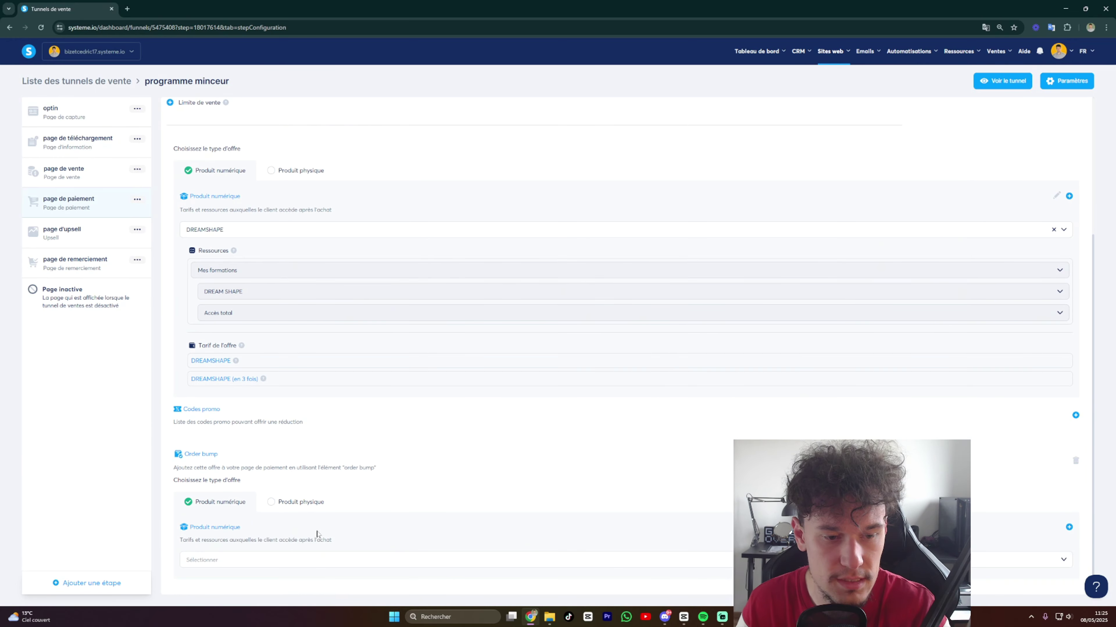
Start a new digital product for the order bump named EBOOK DREAMSHAPE and copy that name.
left_click(1068, 526)
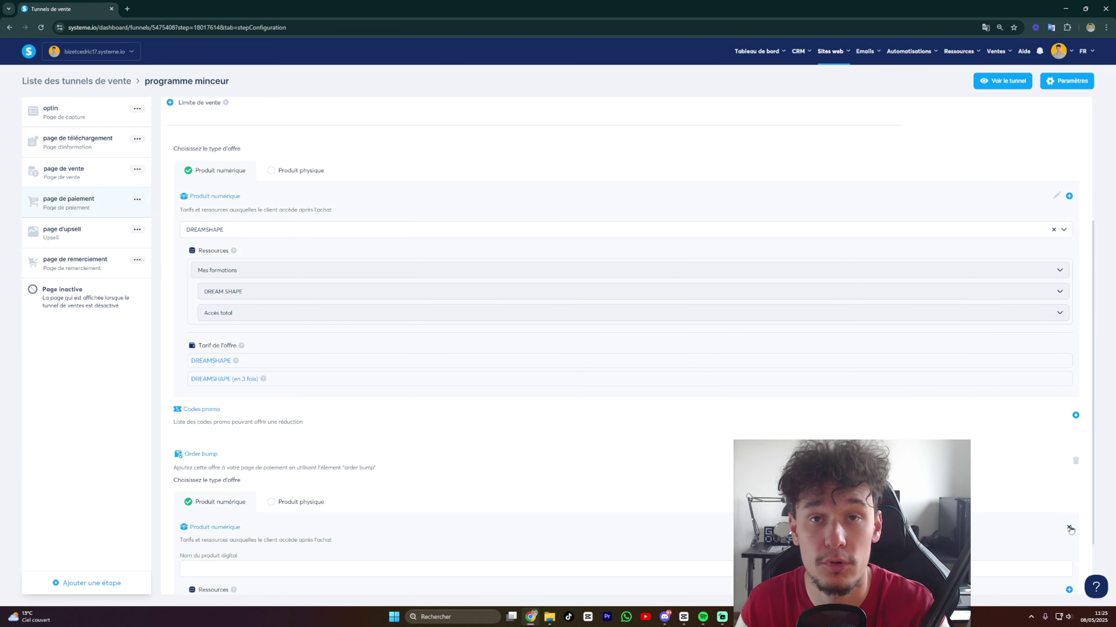
scroll(679, 534, "down", 2)
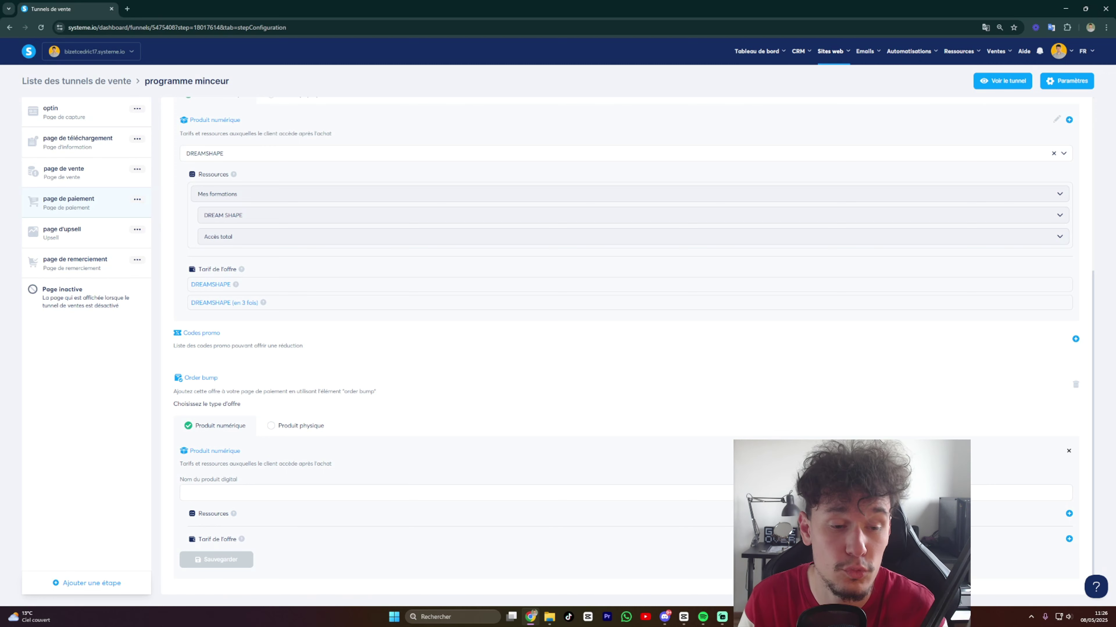
left_click(625, 493)
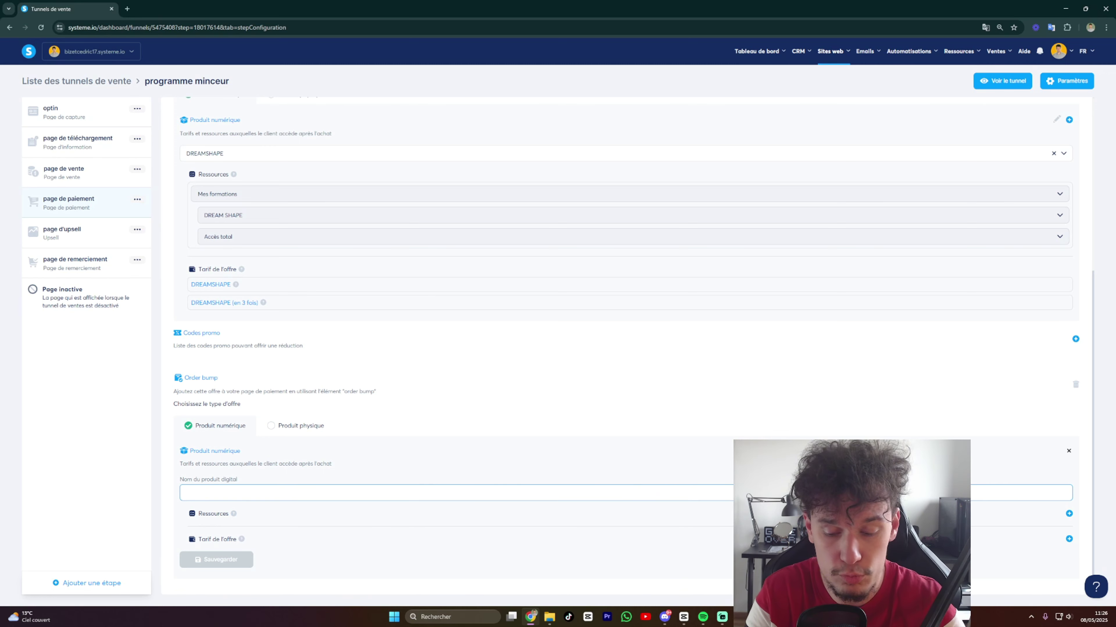
type("EBOOK DREAMSHAPE")
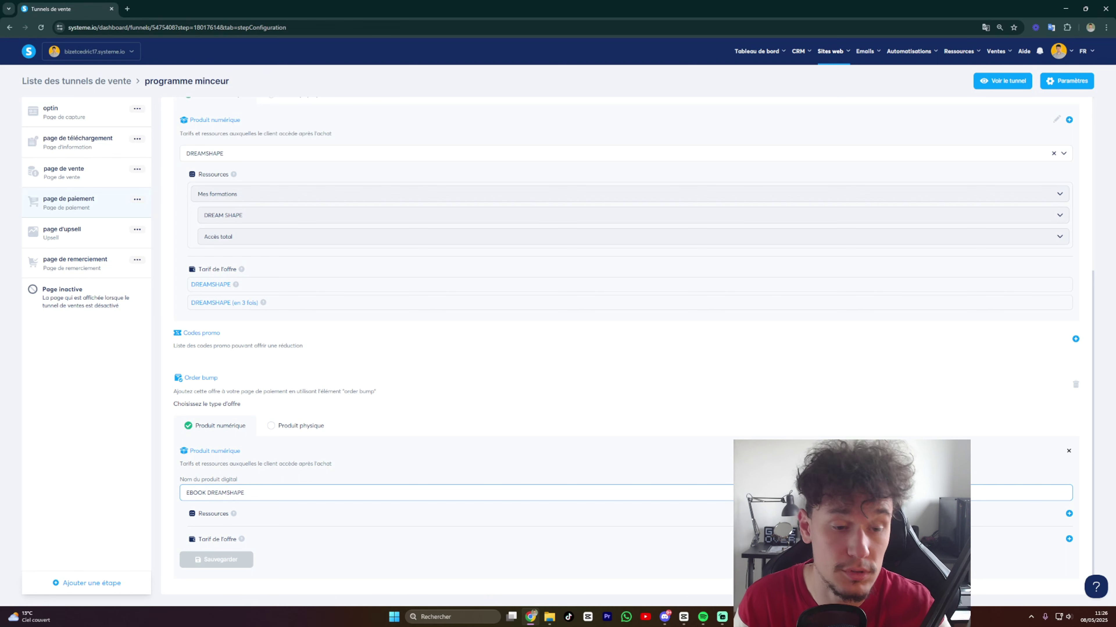
left_click_drag(246, 492, 153, 495)
key("ctrl+c")
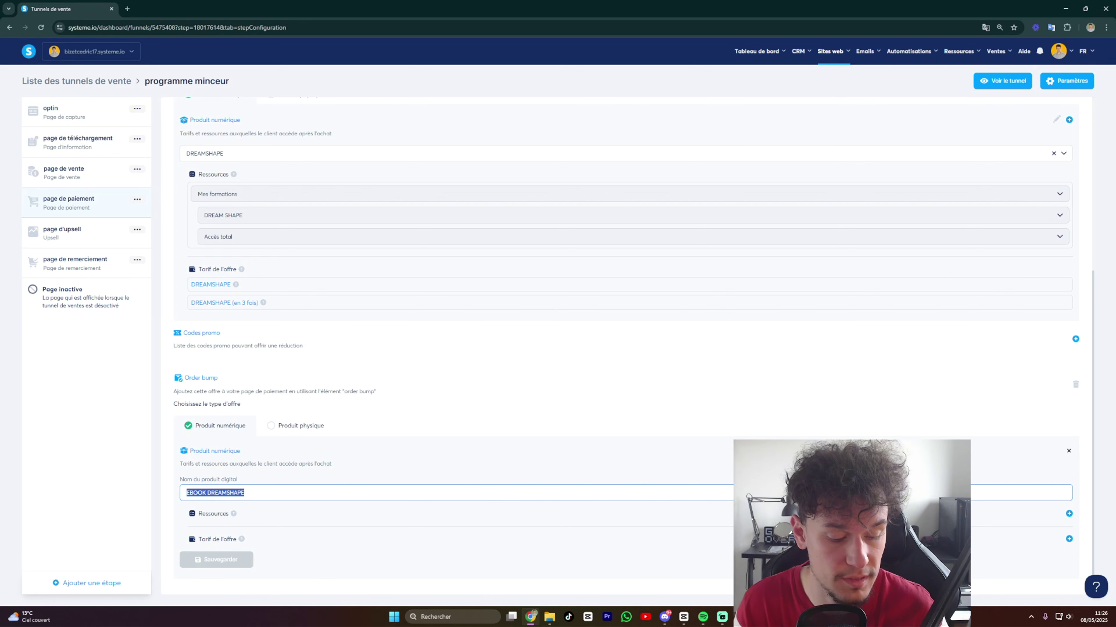
Add a resource of type Tags to the EBOOK DREAMSHAPE product and check the available tags.
left_click(336, 514)
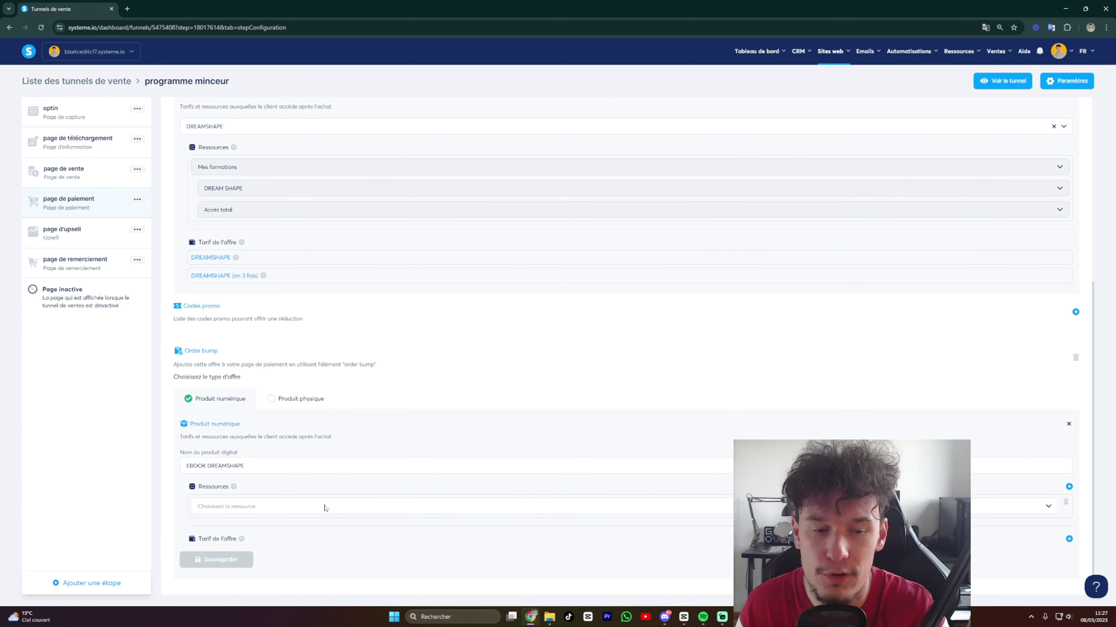
left_click(325, 508)
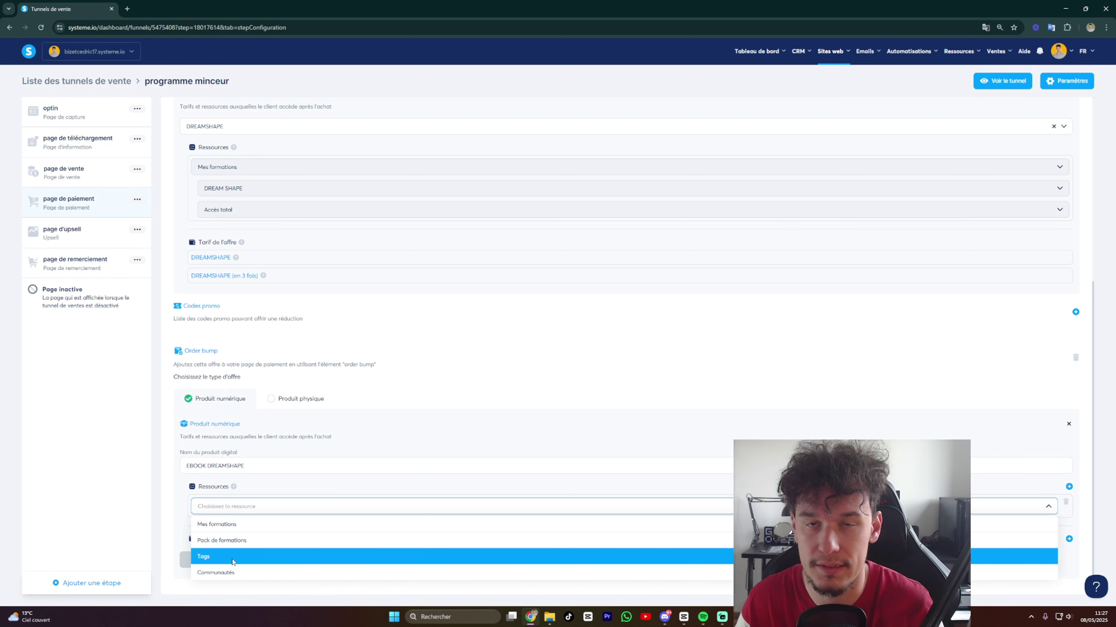
left_click(232, 558)
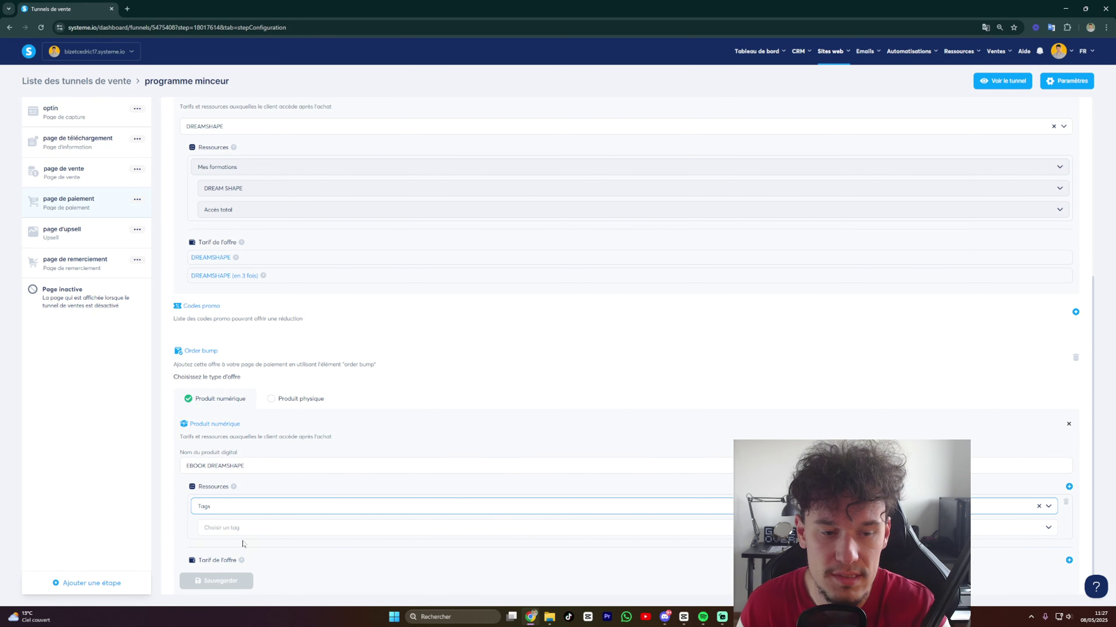
left_click(243, 529)
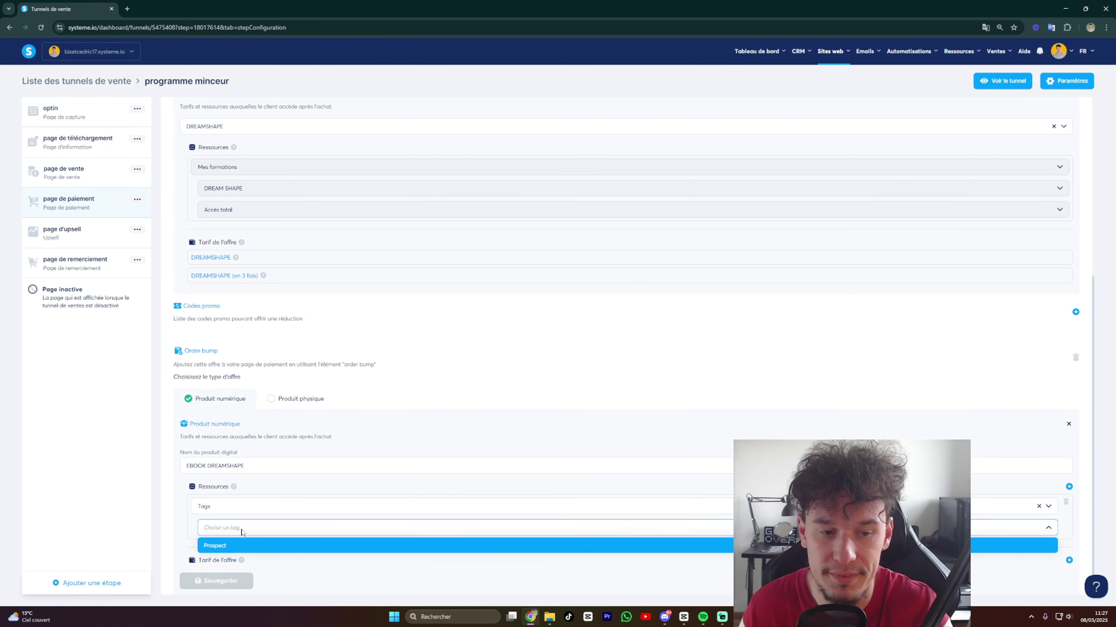
left_click(243, 531)
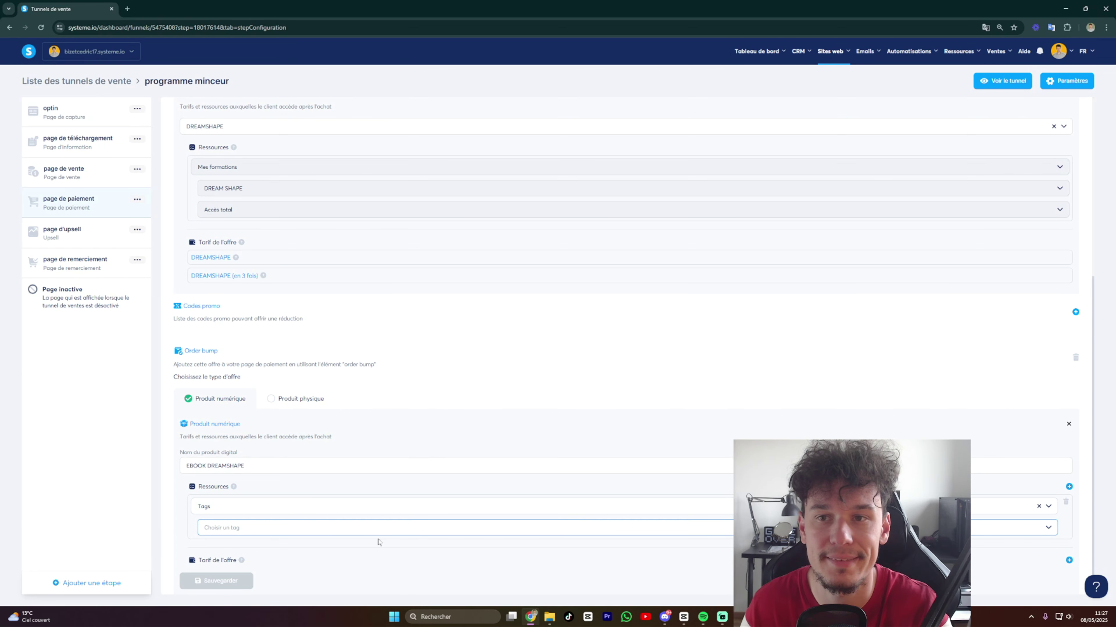
Create and save a new CRM tag named EBOOK DREAMSHAPE.
mouse_move(801, 51)
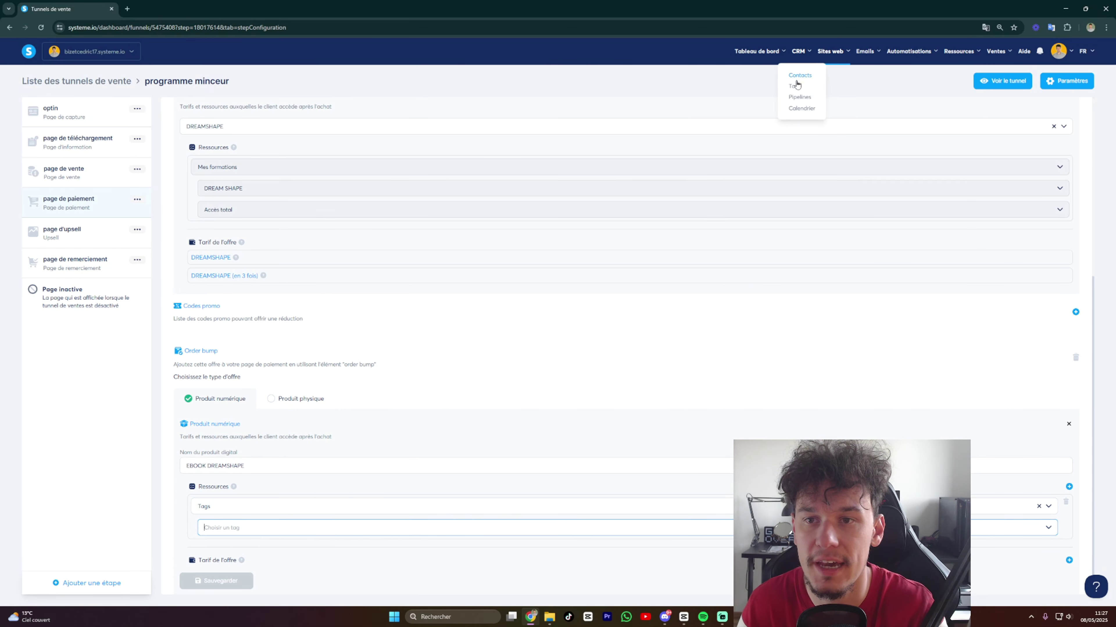
left_click(795, 88)
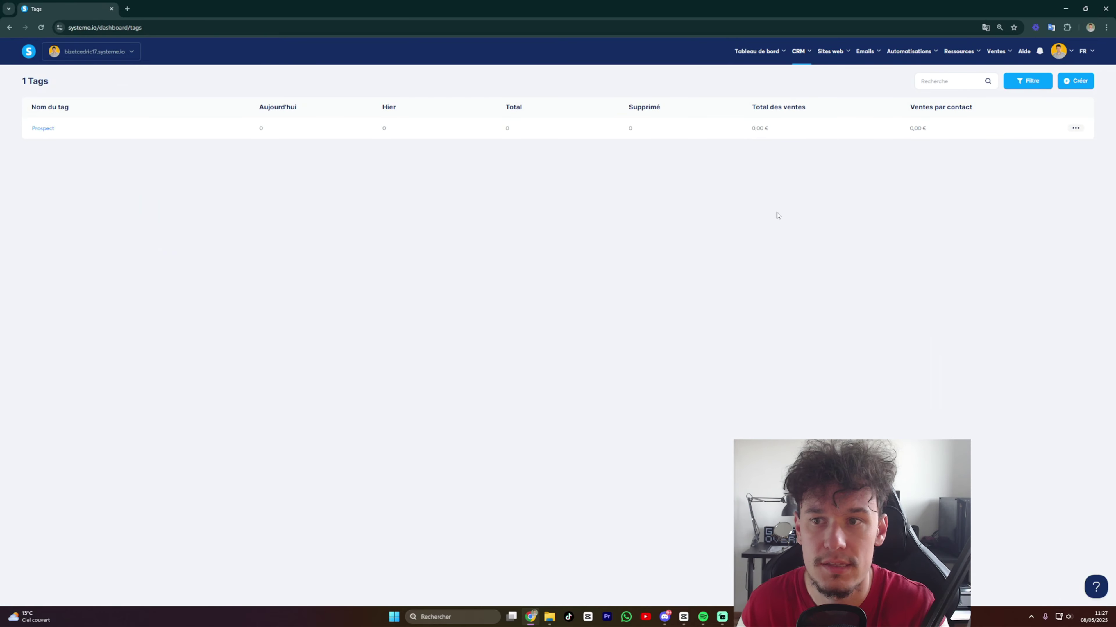
left_click(1073, 82)
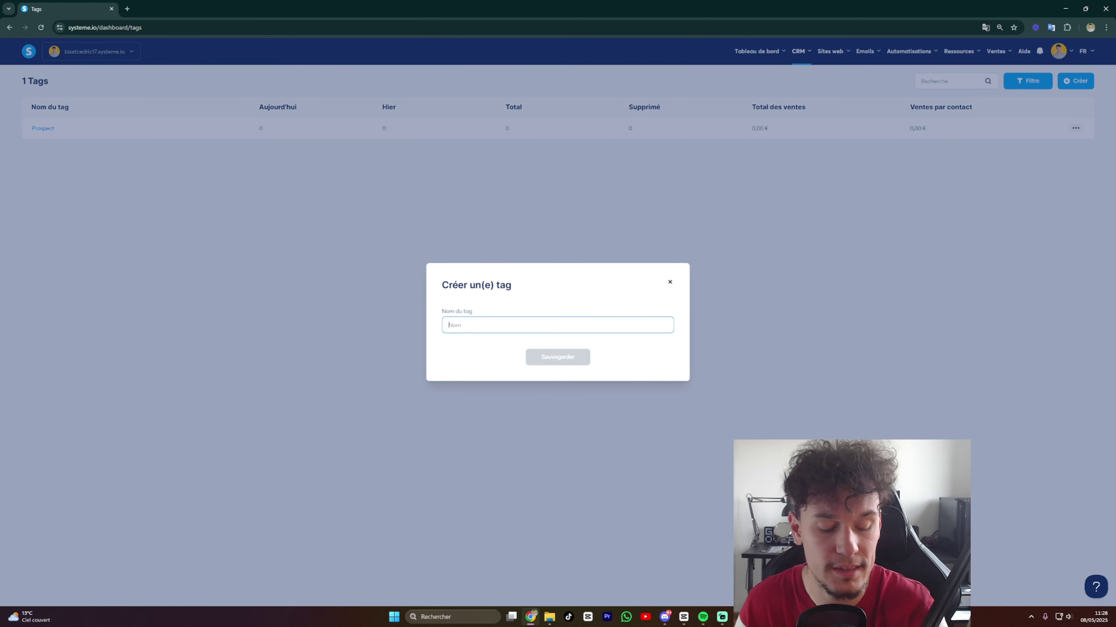
key("ctrl+v")
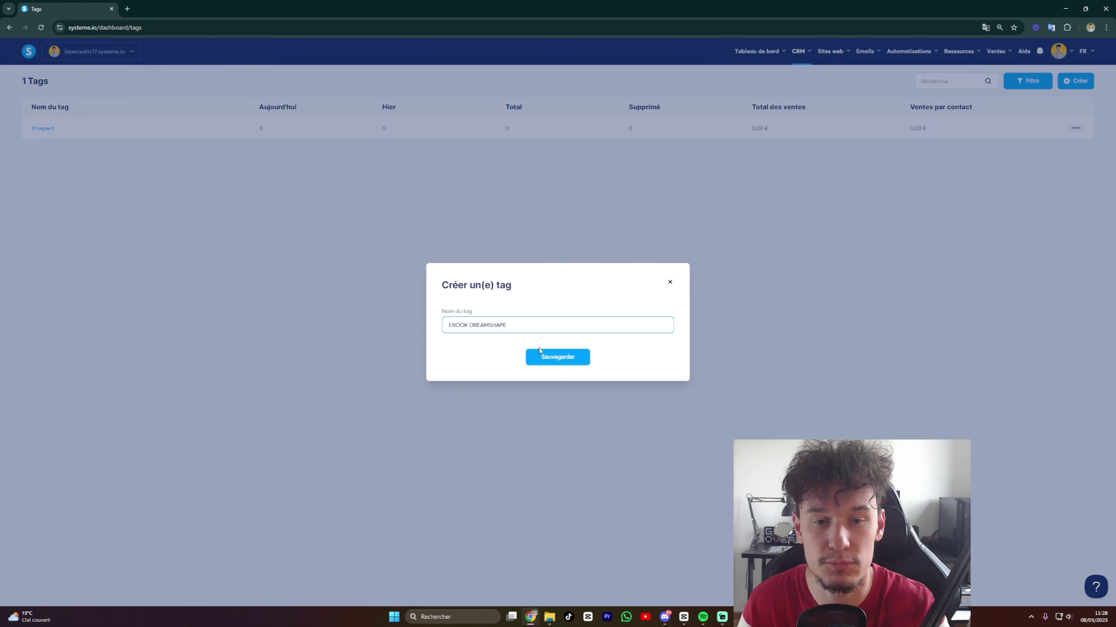
left_click(552, 358)
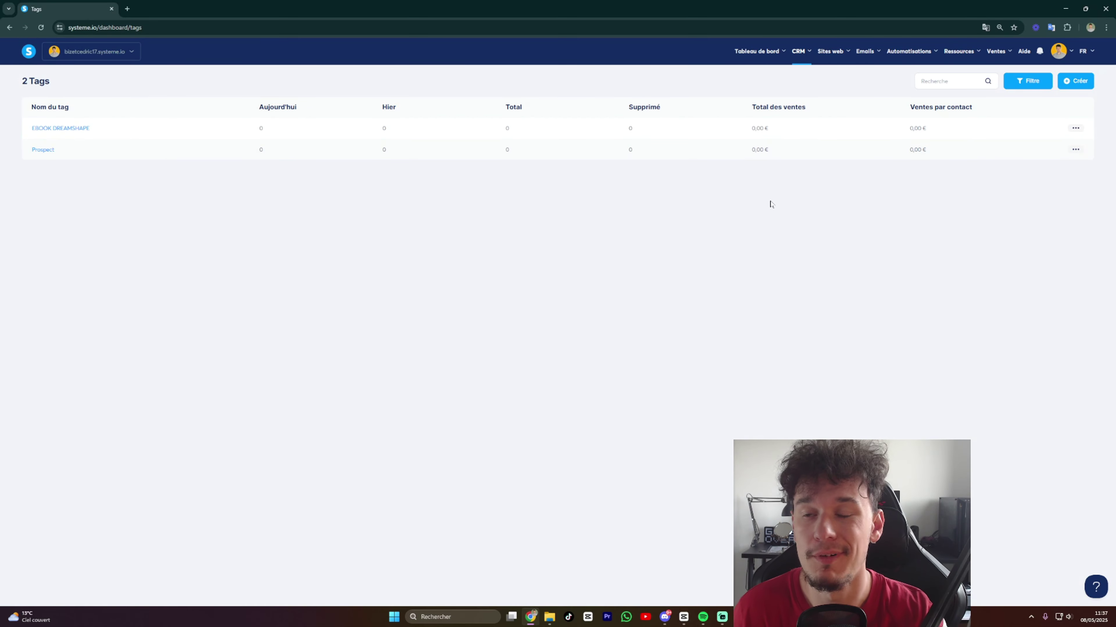
Create and save a new automation workflow named EBOOK DREAMSHAPE.
mouse_move(908, 51)
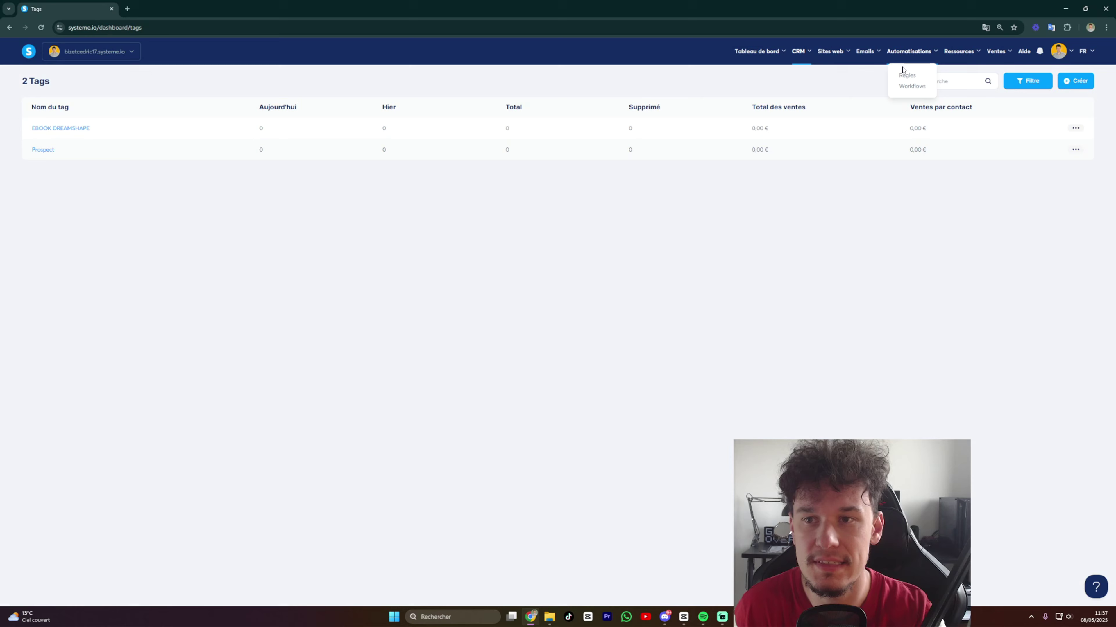
left_click(910, 86)
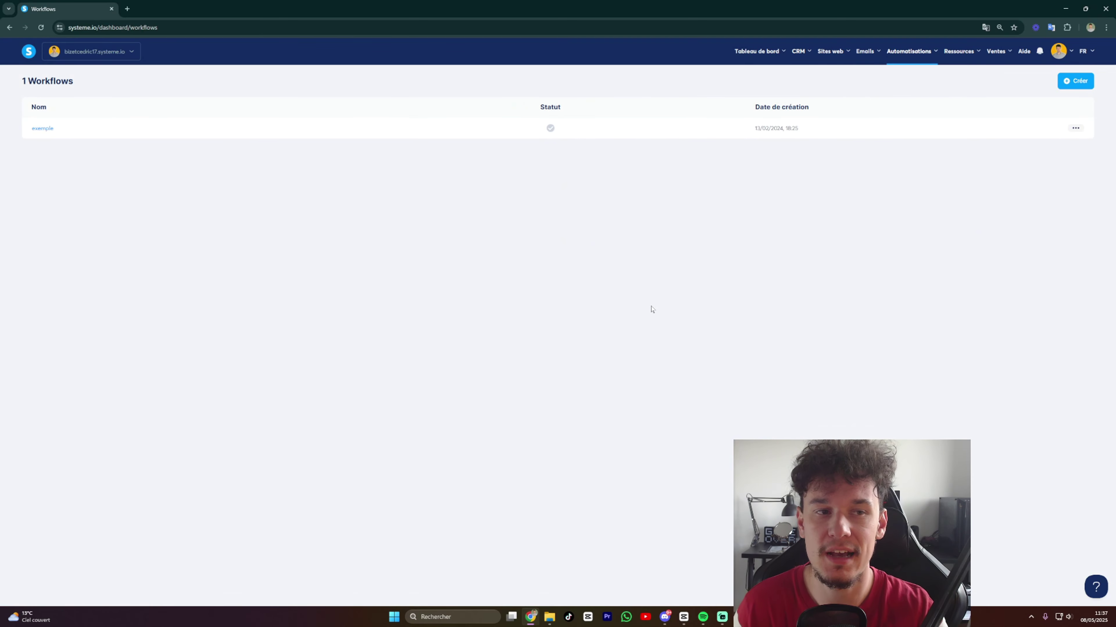
left_click(1073, 81)
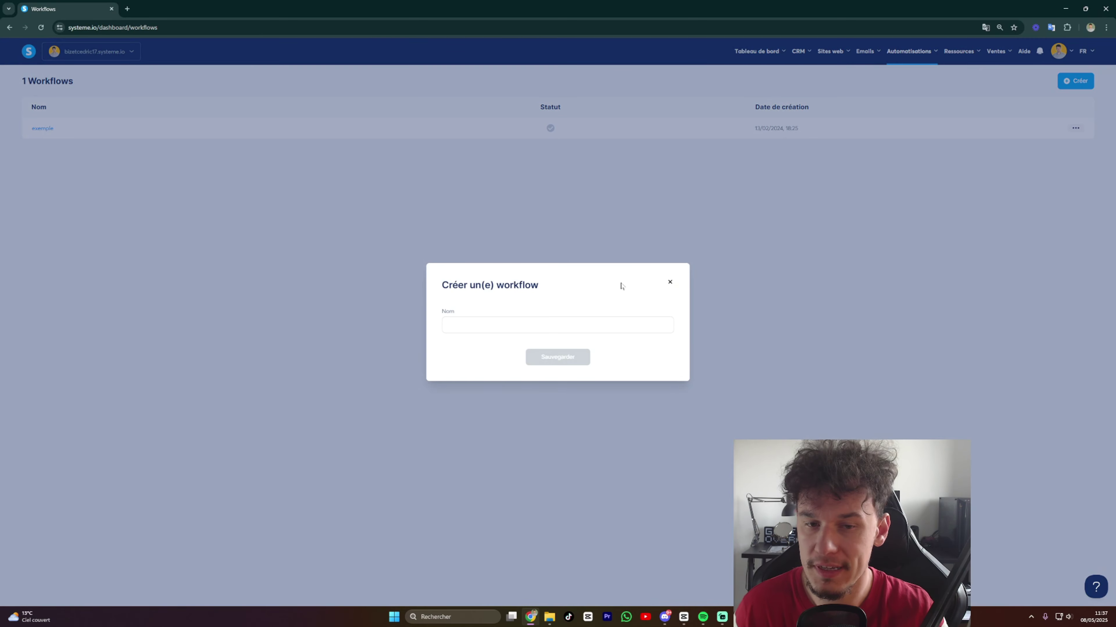
key("ctrl+v")
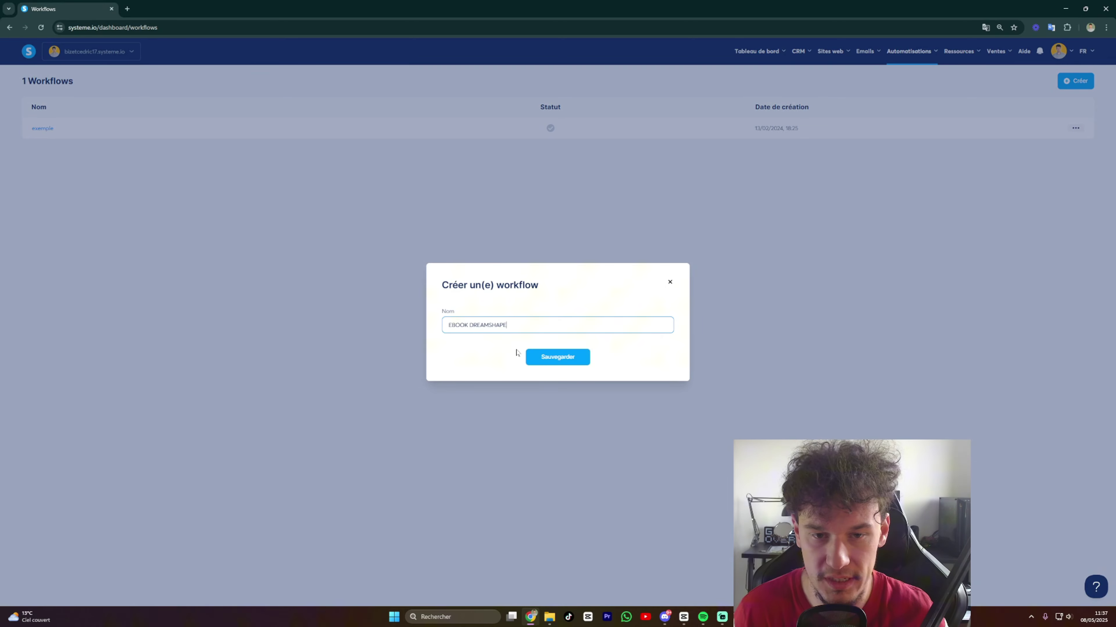
left_click(546, 357)
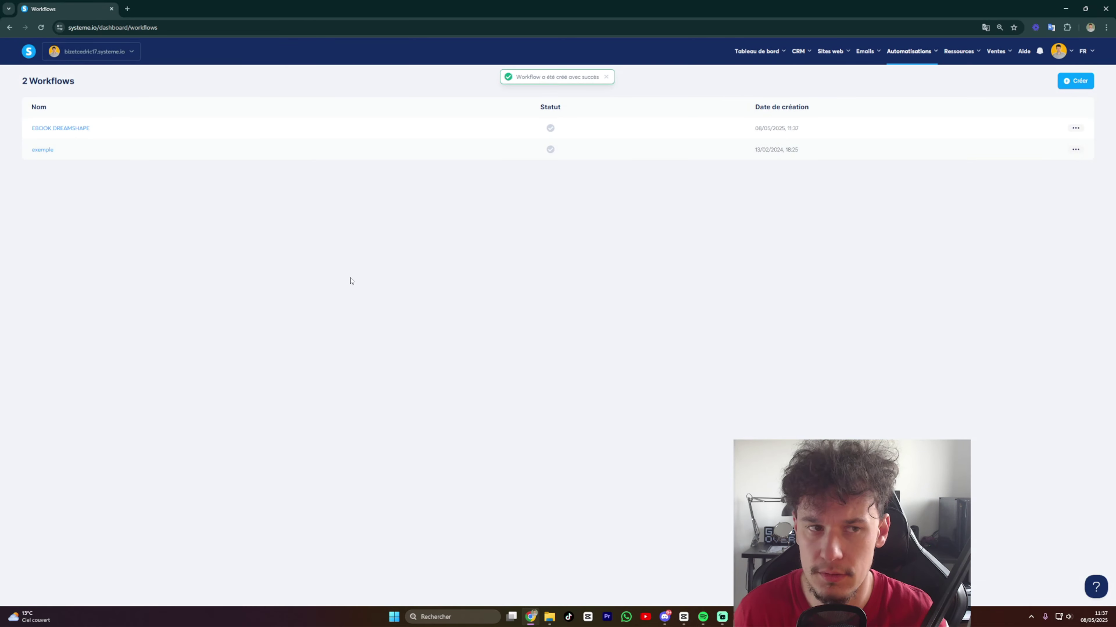
Start the EBOOK DREAMSHAPE workflow's first trigger with the type Tag ajouté and bring up its tag choices.
left_click(72, 128)
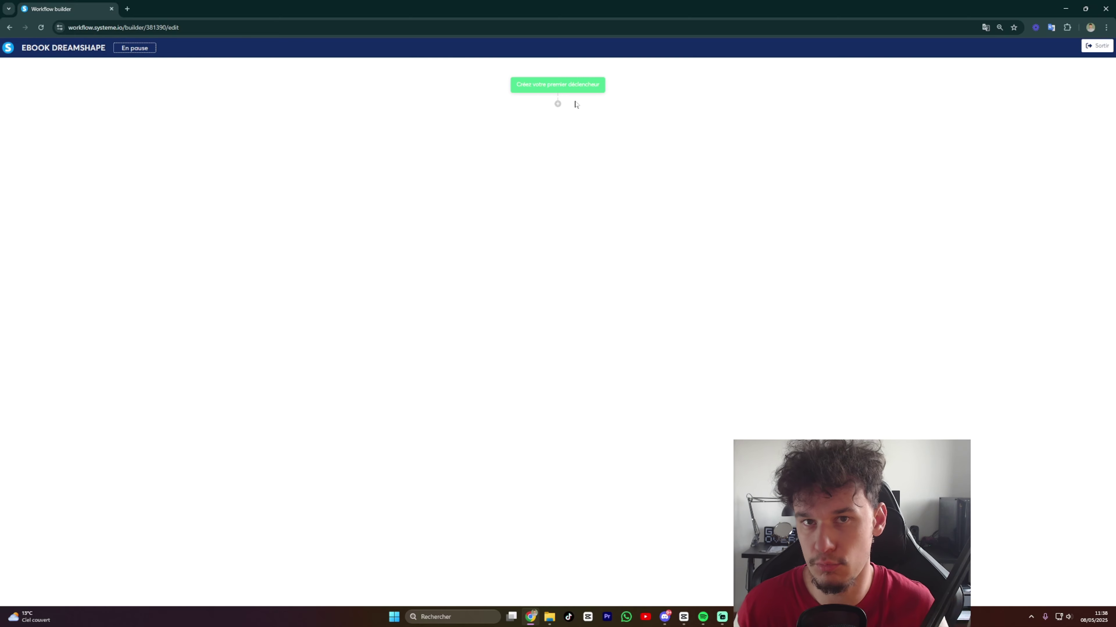
left_click(565, 91)
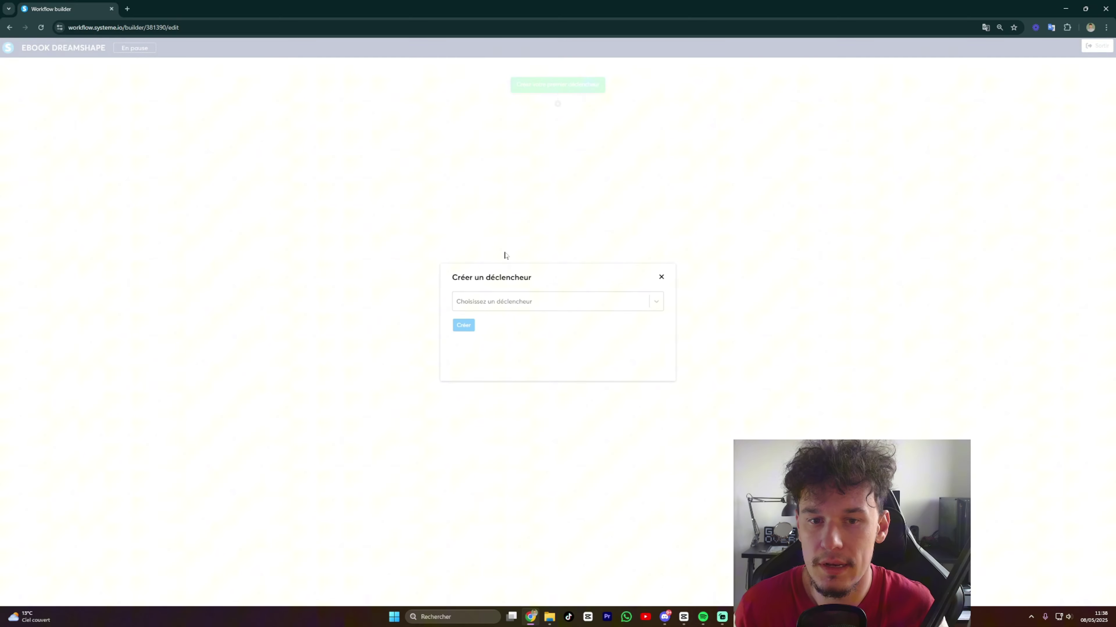
left_click(511, 302)
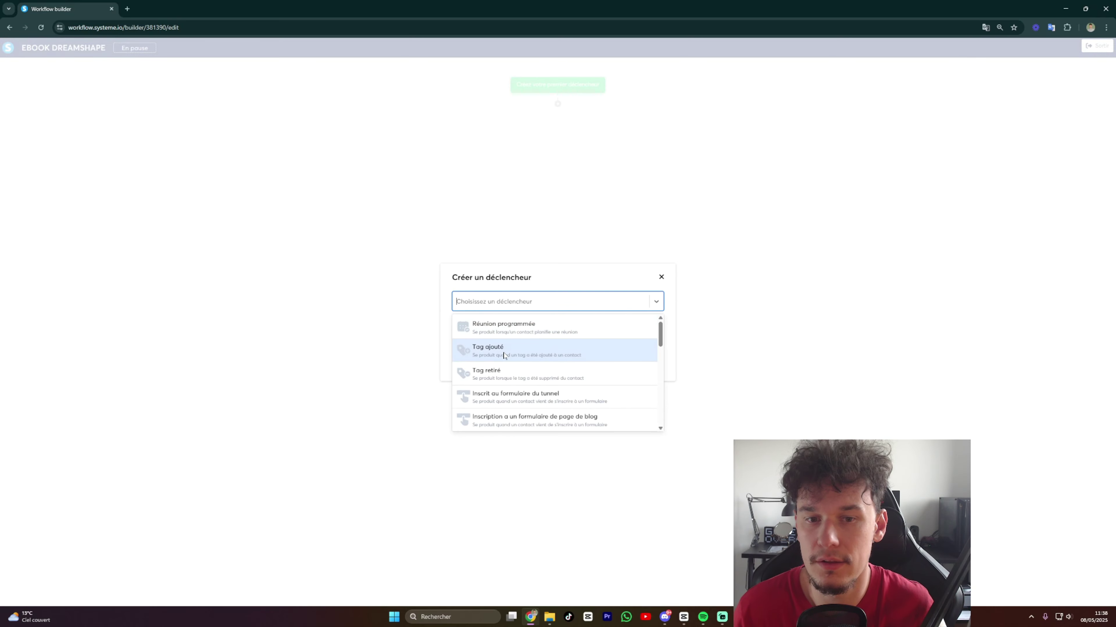
left_click(535, 356)
left_click(518, 327)
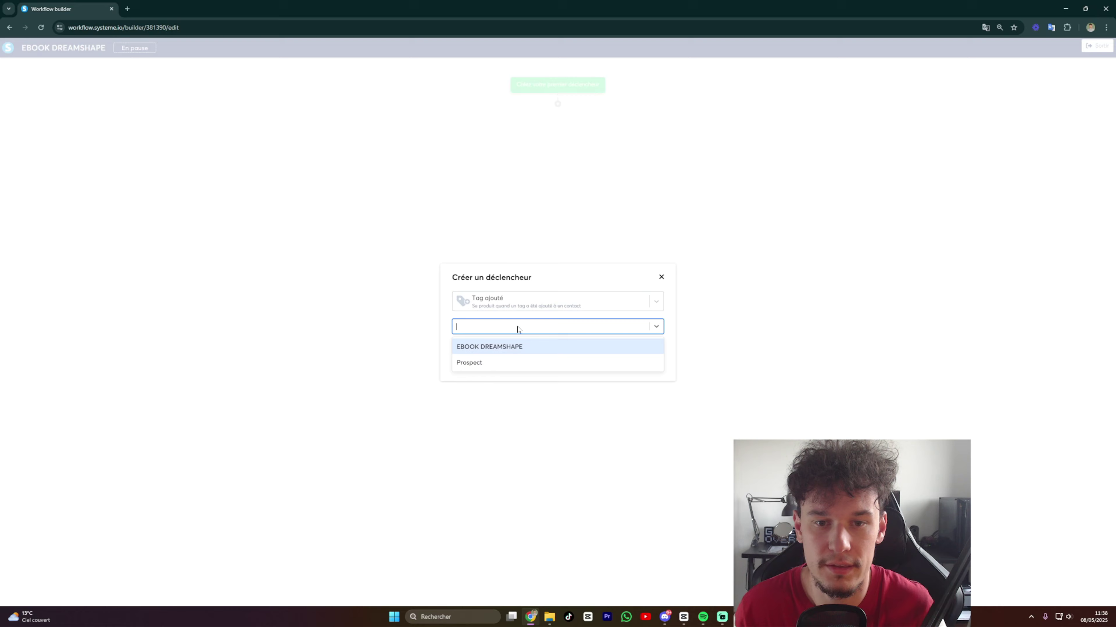
Create the workflow's trigger so it fires when the EBOOK DREAMSHAPE tag is added to a contact.
left_click(494, 348)
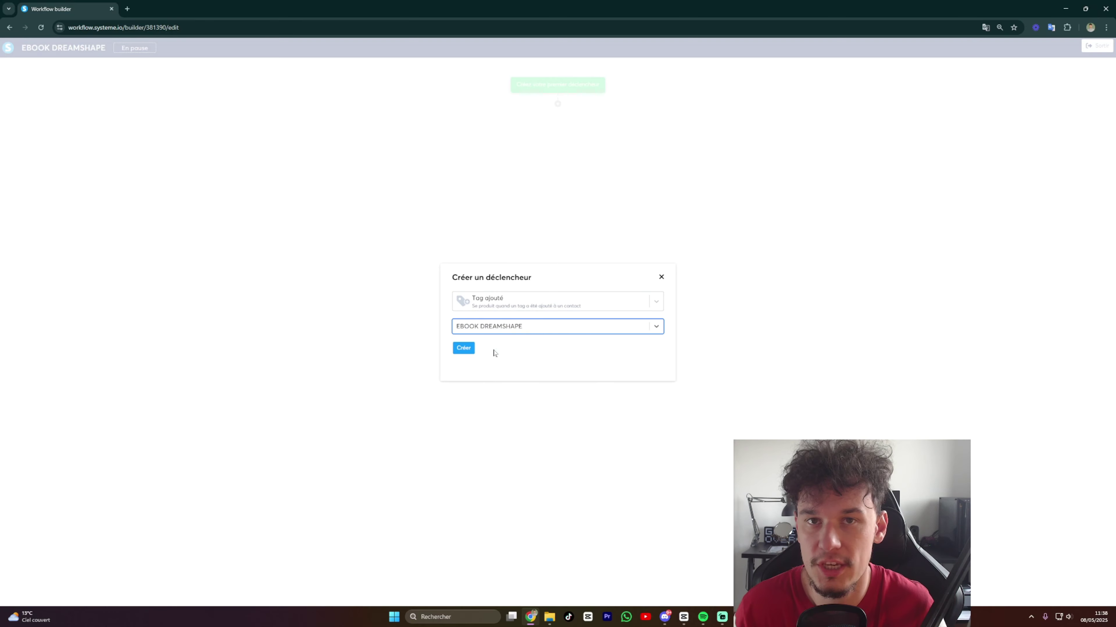
left_click(469, 348)
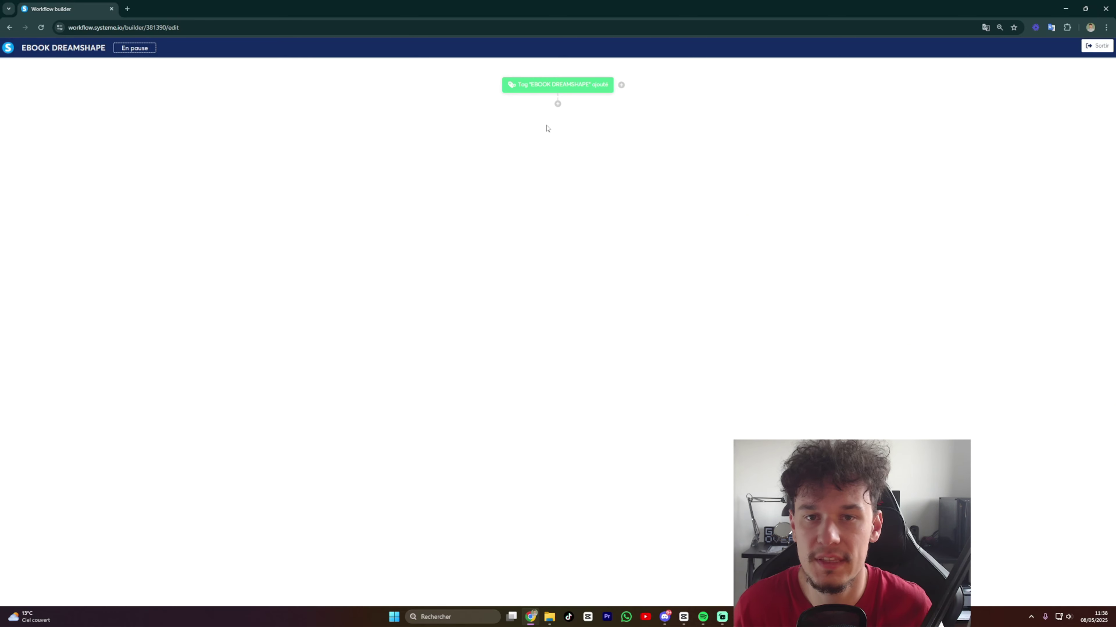
Add an action step of type "Envoyer un email" below the tag trigger and check the existing emails on offer.
left_click(558, 104)
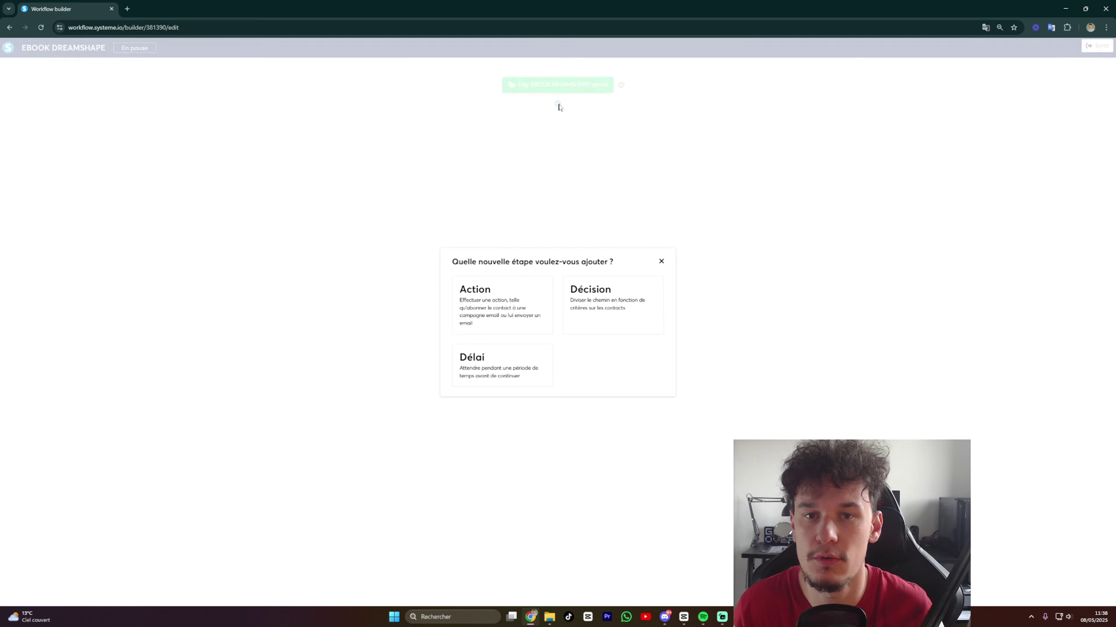
left_click(517, 301)
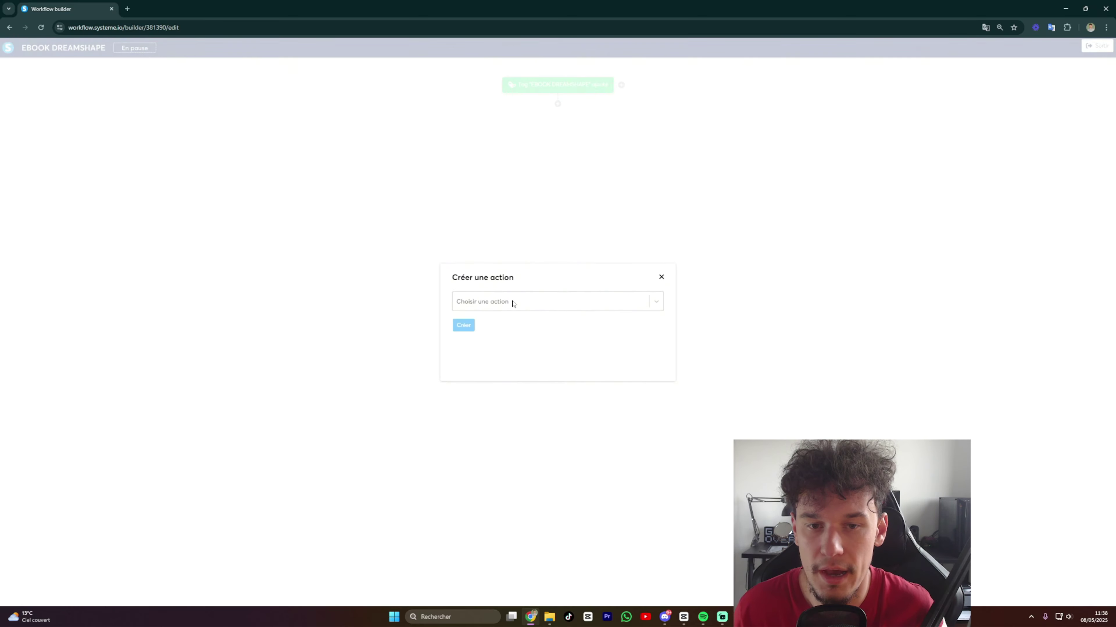
left_click(504, 300)
scroll(531, 373, "down", 3)
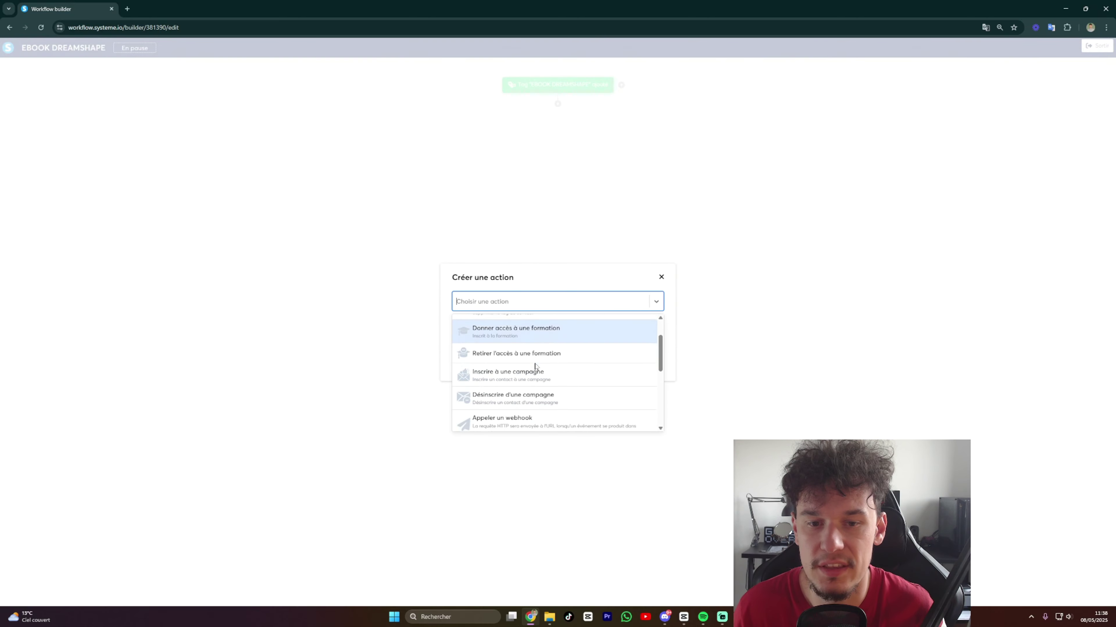
scroll(511, 377, "down", 1)
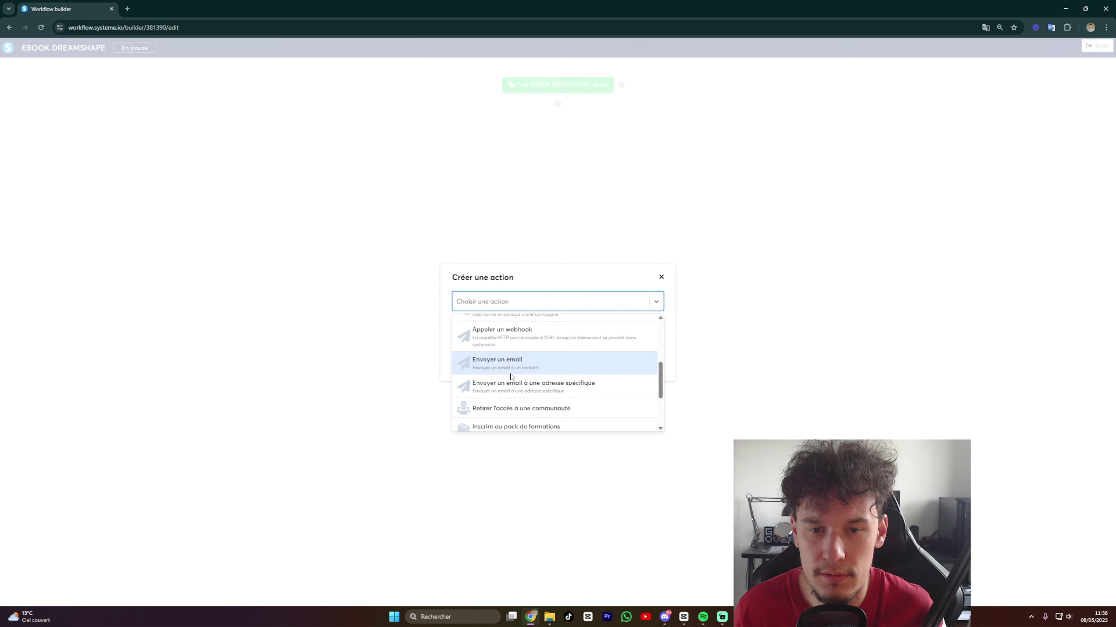
left_click(499, 363)
left_click(488, 315)
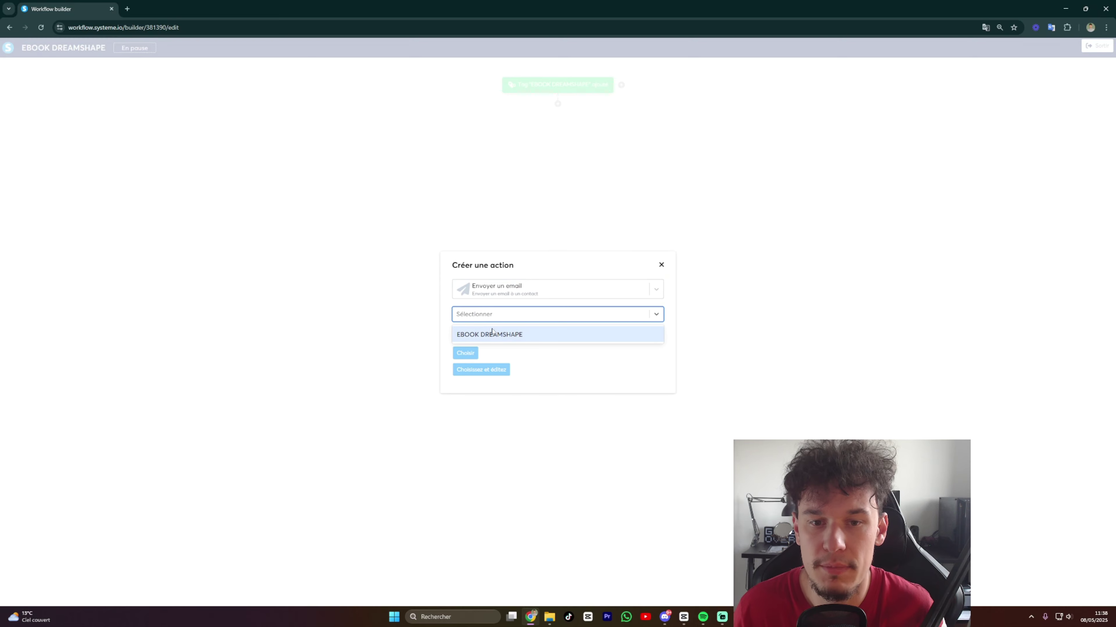
left_click(546, 362)
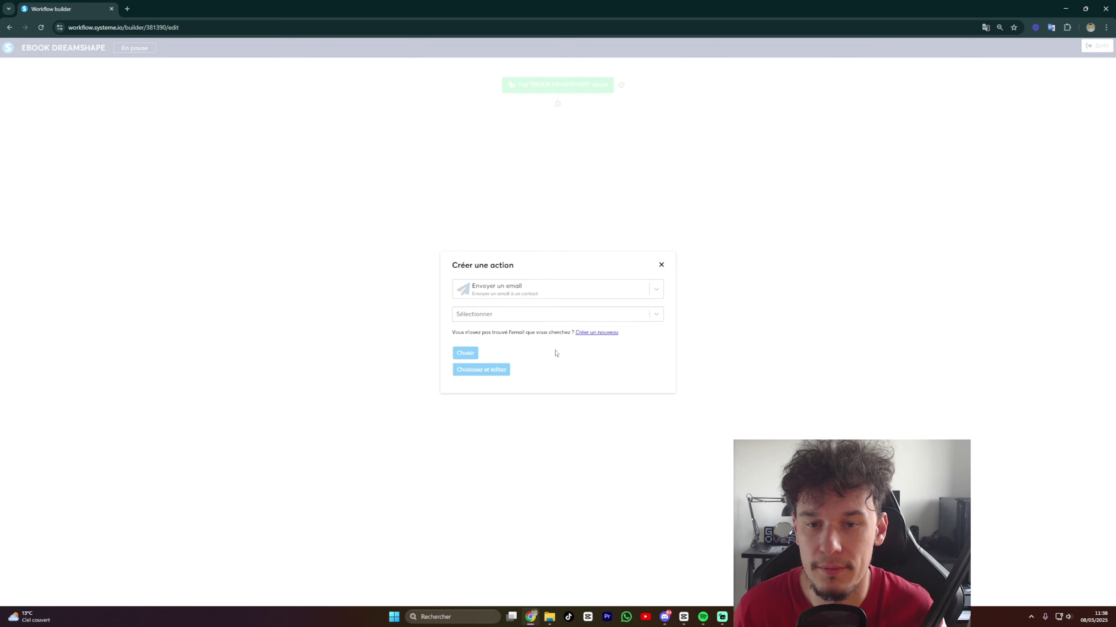
Create a new email for the action with the subject "EBOOK DREAMSHAPE" and open it for editing.
left_click(600, 335)
left_click(456, 299)
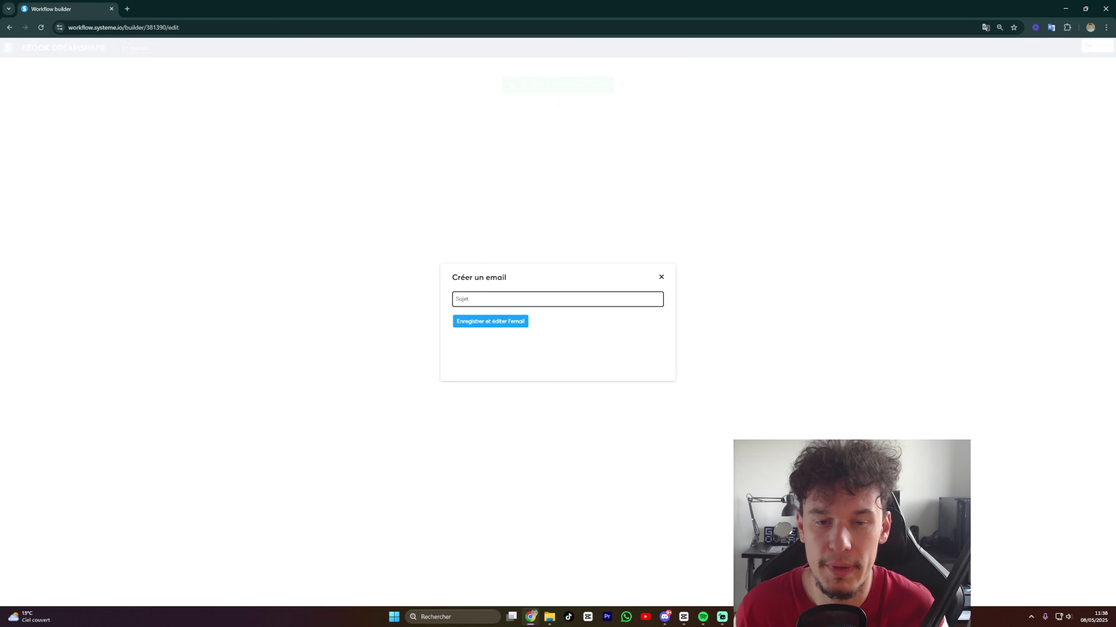
type("EBOOK DREAMSHAPE")
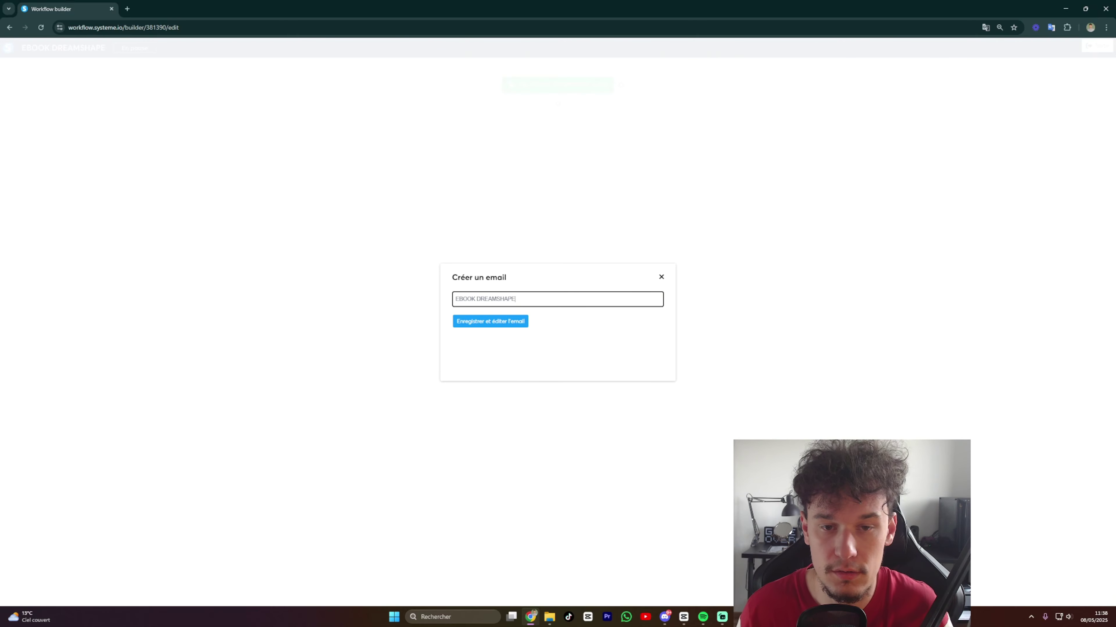
left_click(502, 323)
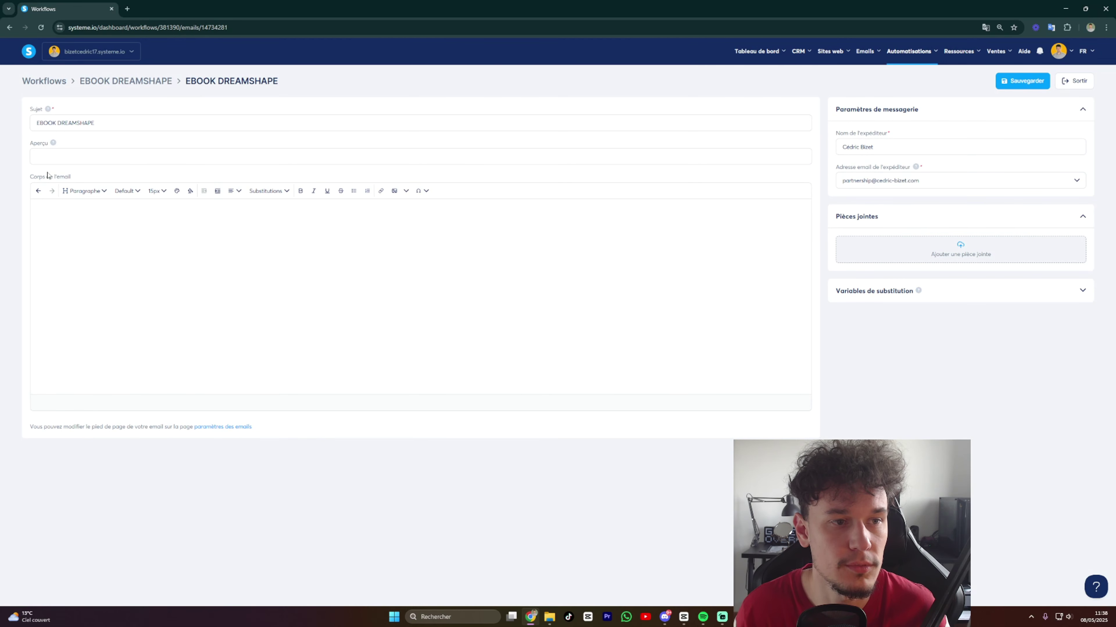
Write the email body: "Salut" followed by the {first_name} variable, and below it "Voici ton ebook DREAMSHAPE ci-joint !".
type("Salut")
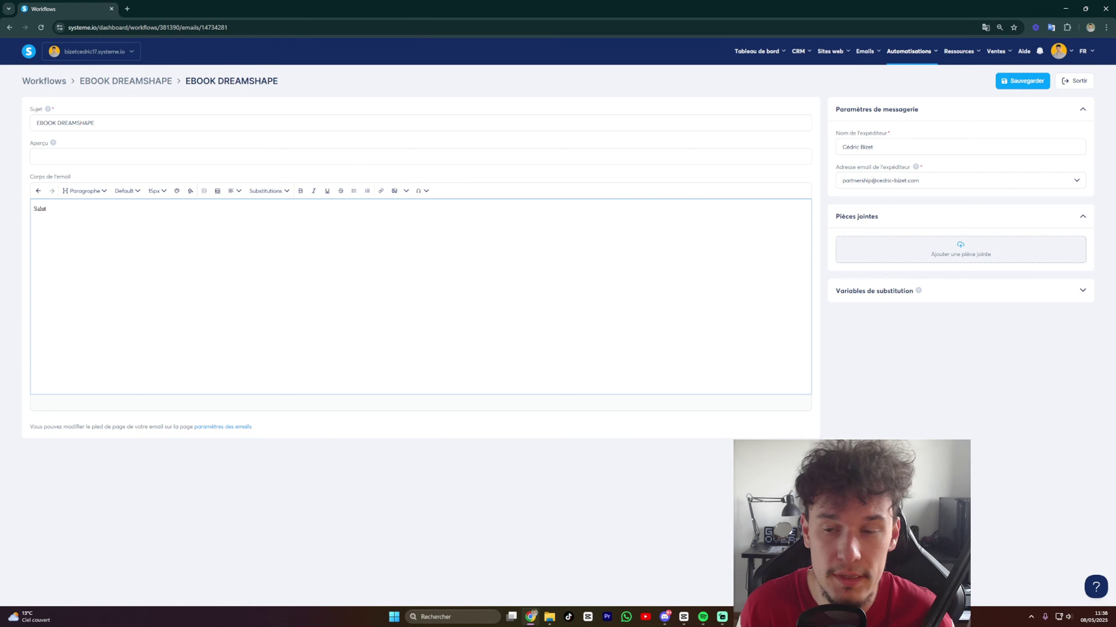
left_click(991, 291)
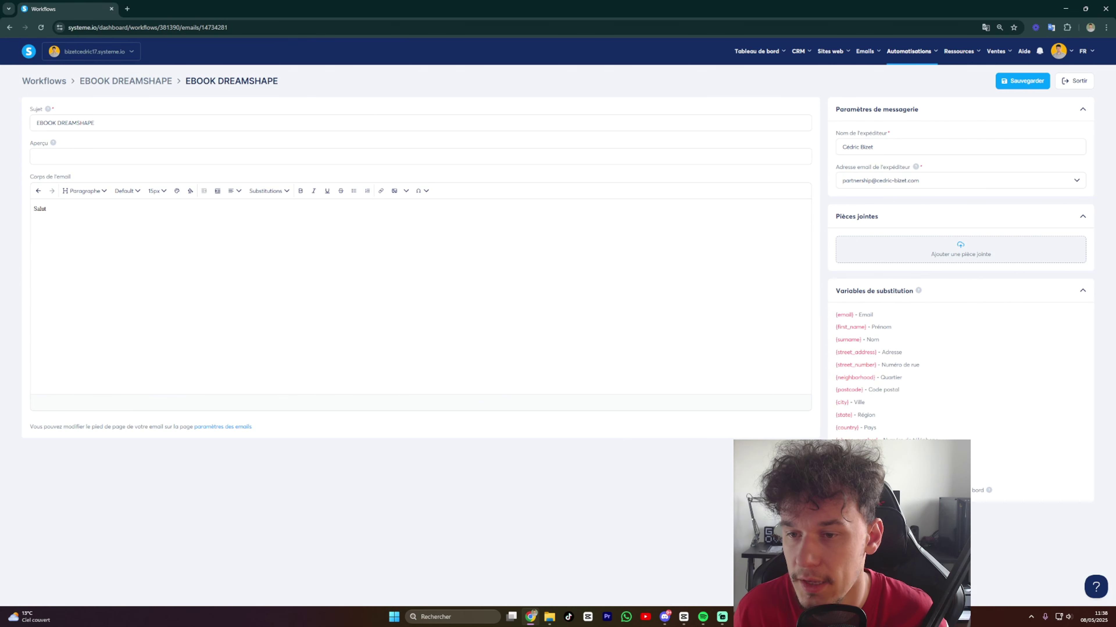
left_click_drag(834, 330, 864, 328)
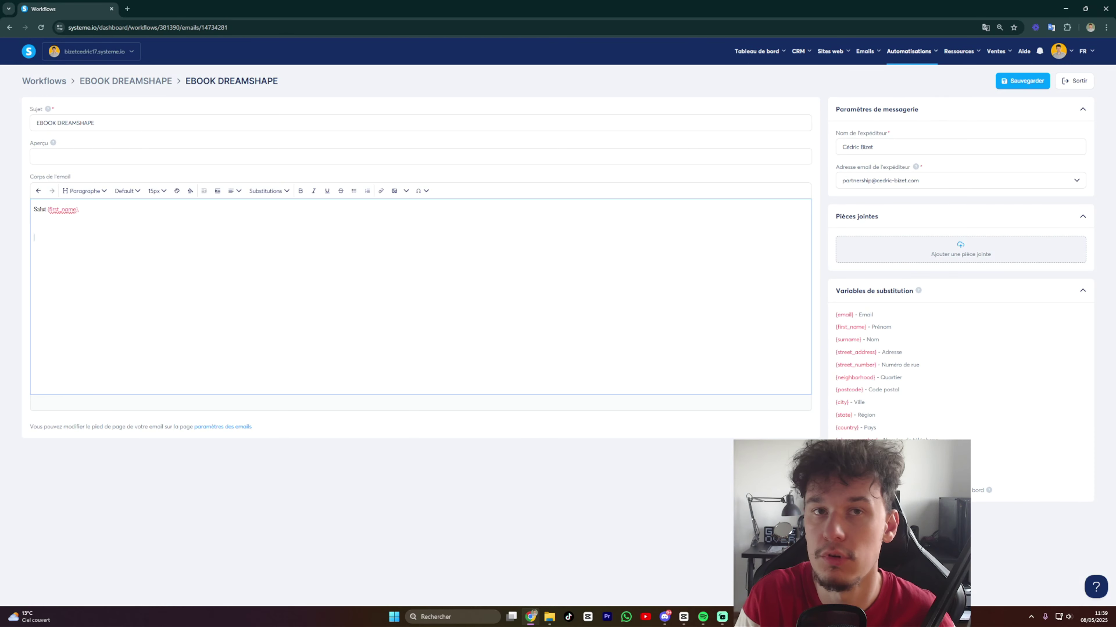
type("Voici ton ebook DREAMSHAPE ci-joint !")
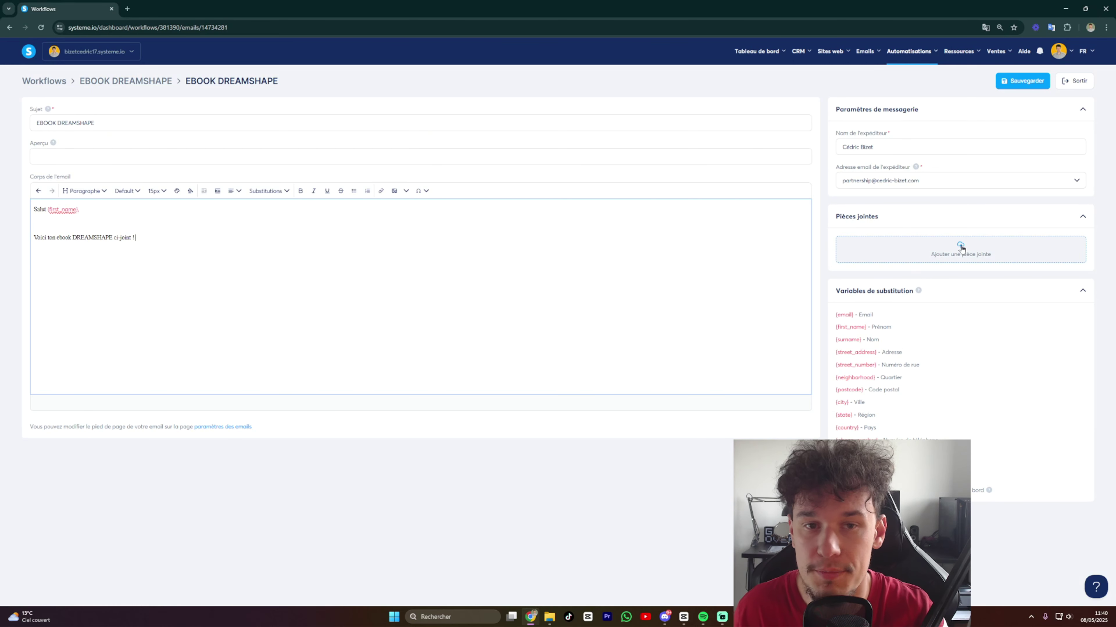
Attach LOGO.png from the computer to the email and save the email.
left_click(550, 617)
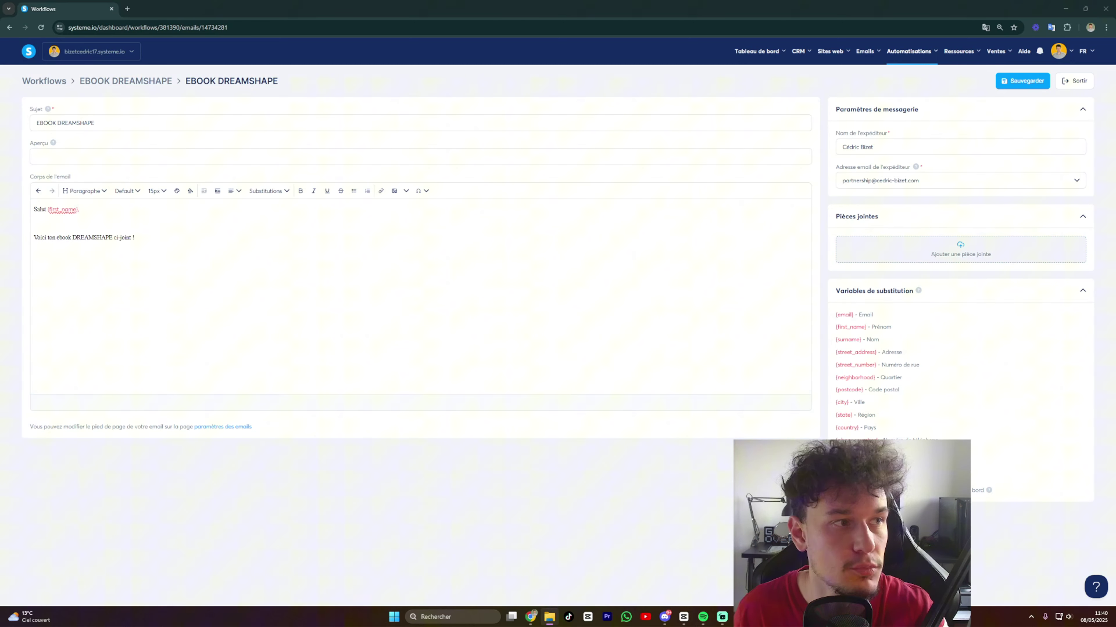
left_click_drag(632, 3, 875, 276)
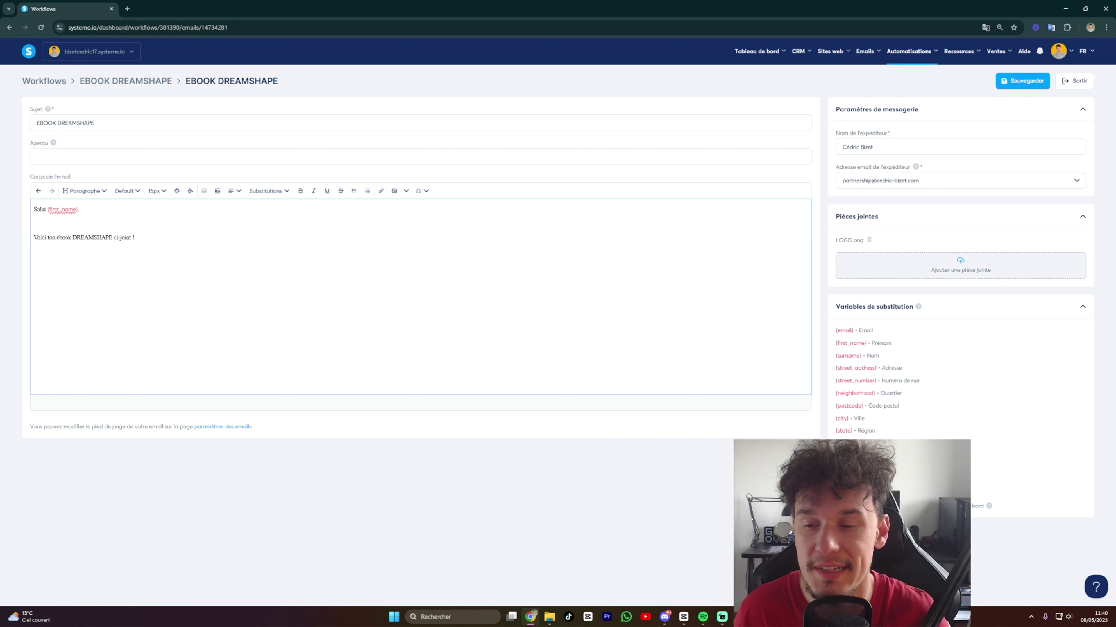
left_click(1019, 82)
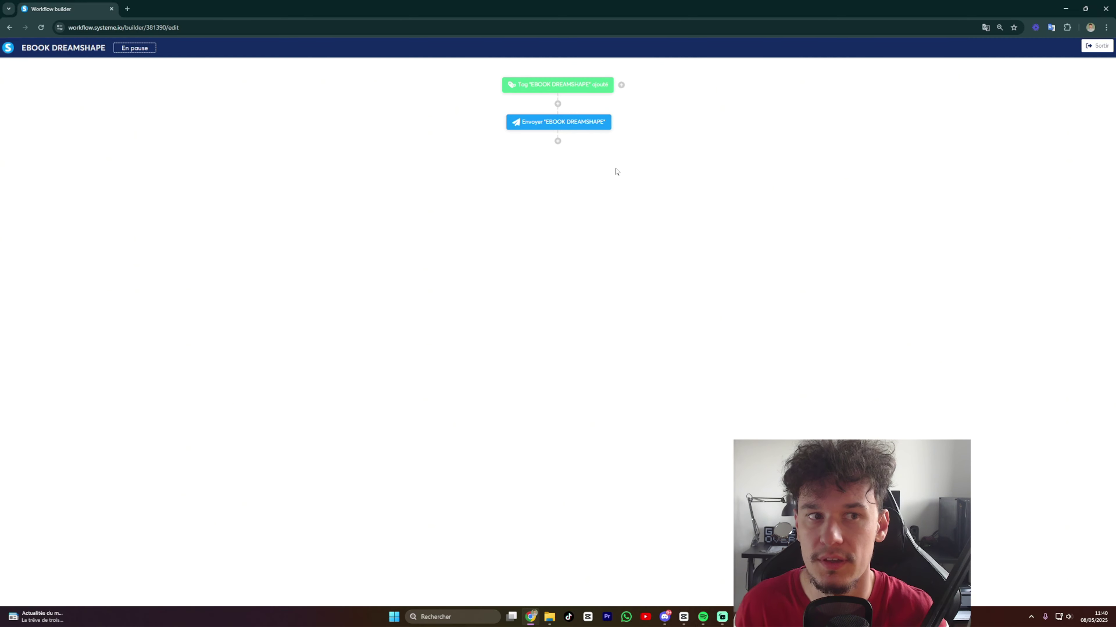
Leave the workflow builder and activate the EBOOK DREAMSHAPE workflow from the workflow list.
left_click(1095, 45)
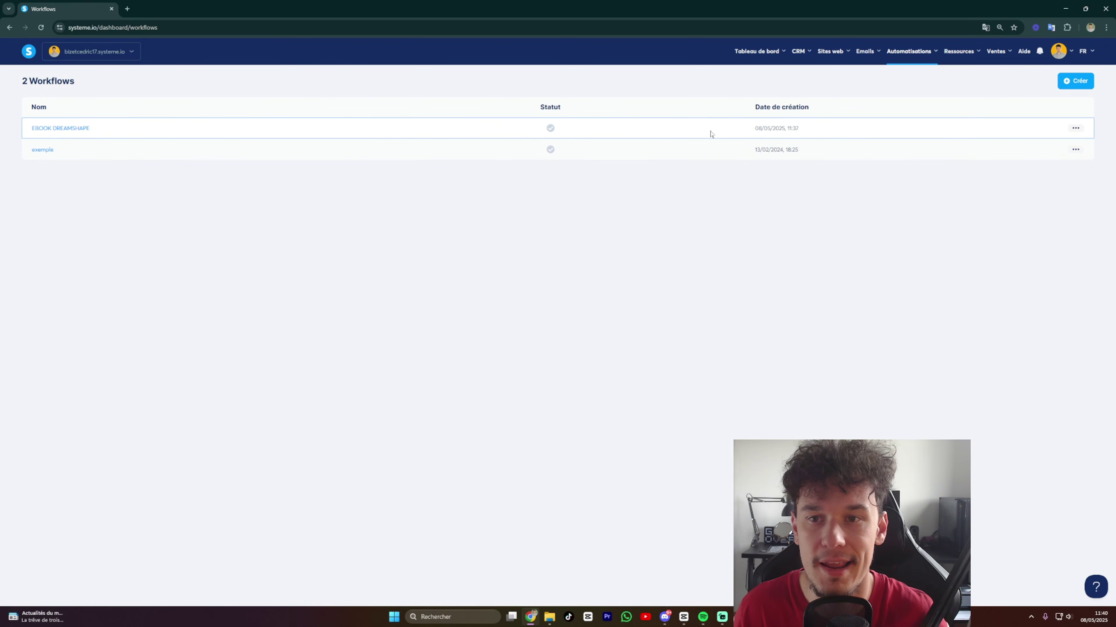
left_click(1076, 130)
left_click(1038, 132)
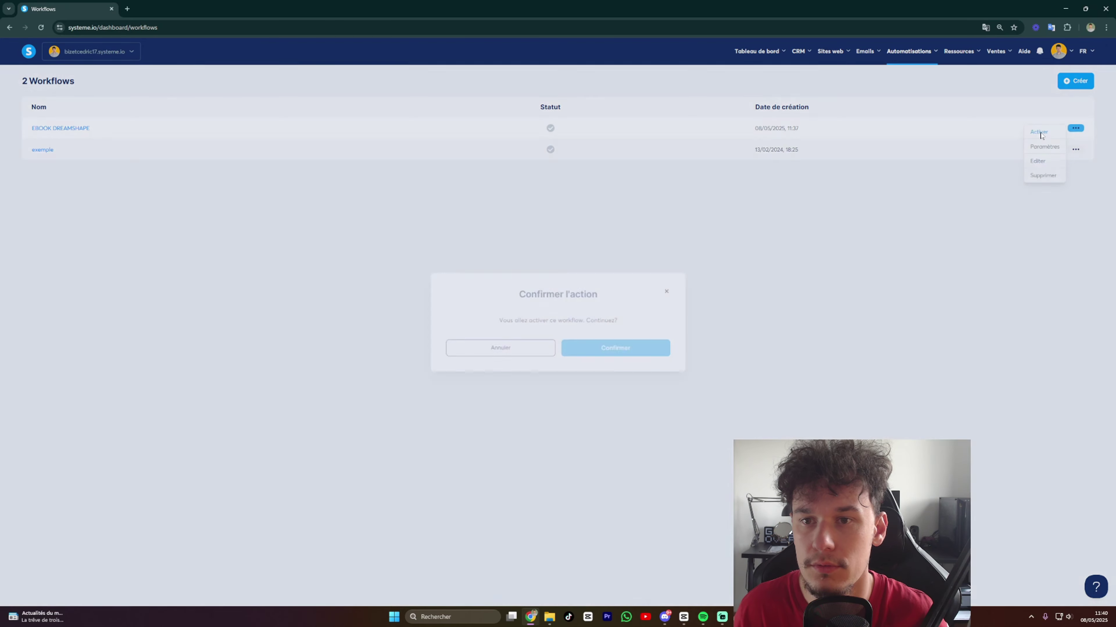
left_click(583, 347)
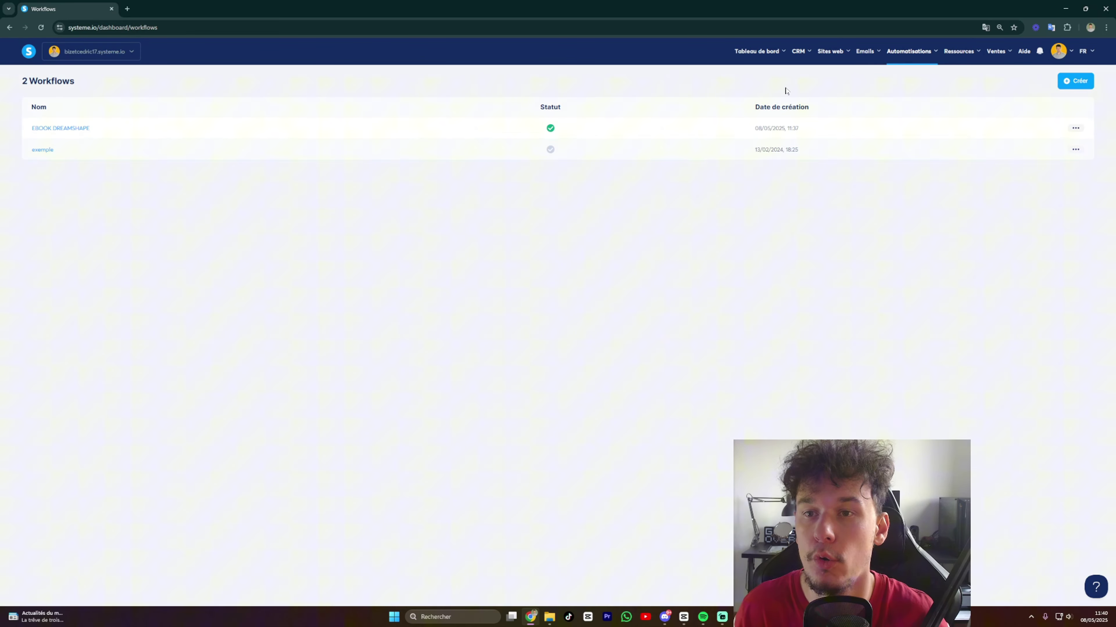
Open the "programme minceur" sales funnel and go to the offer settings of its "page de paiement" step.
mouse_move(838, 58)
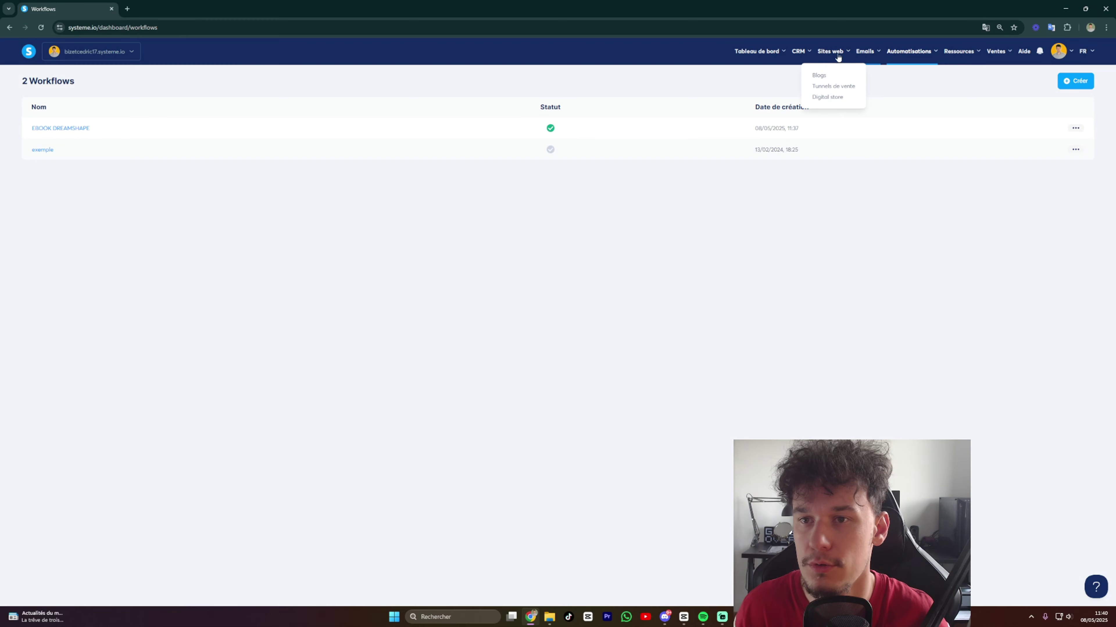
left_click(833, 86)
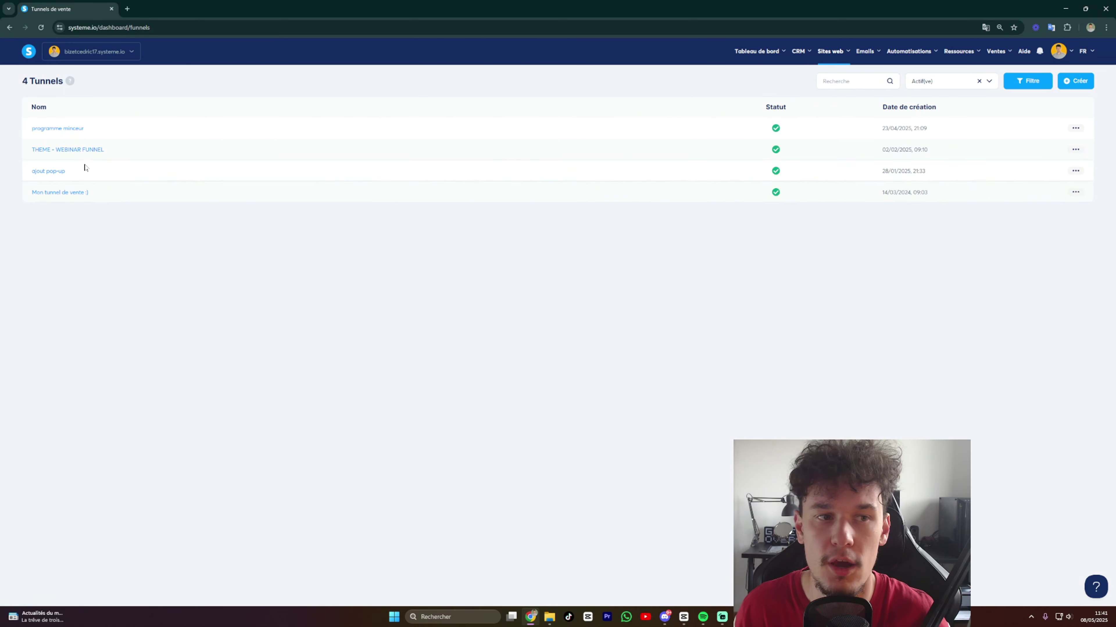
left_click(59, 128)
scroll(354, 428, "down", 2)
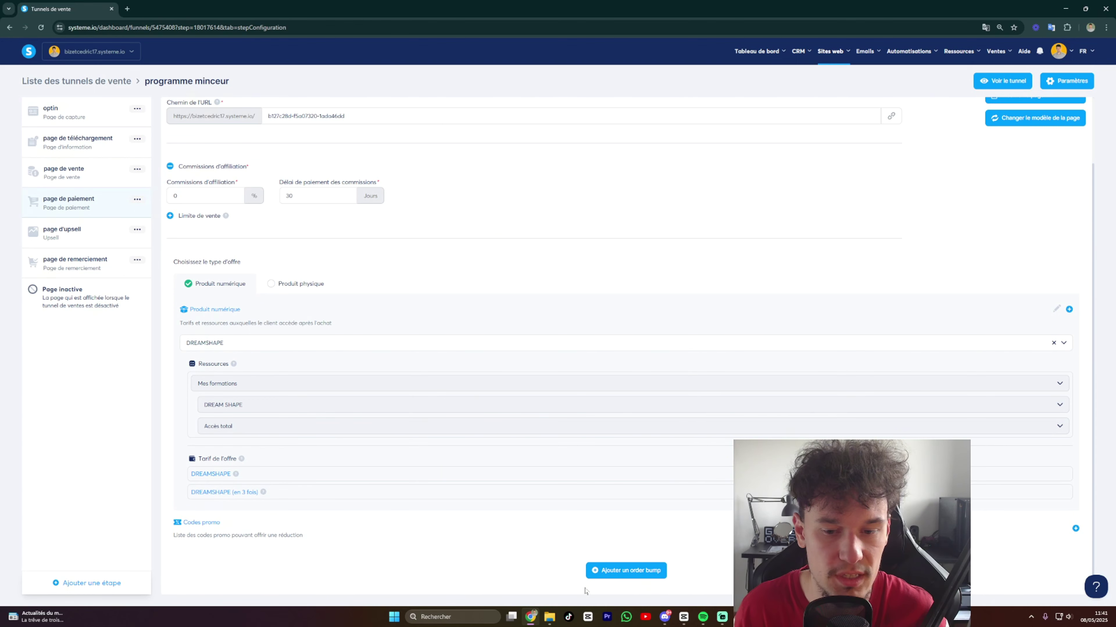
Add an order bump to the payment page and set its offer type to "Produit numérique".
left_click(594, 573)
scroll(452, 382, "down", 1)
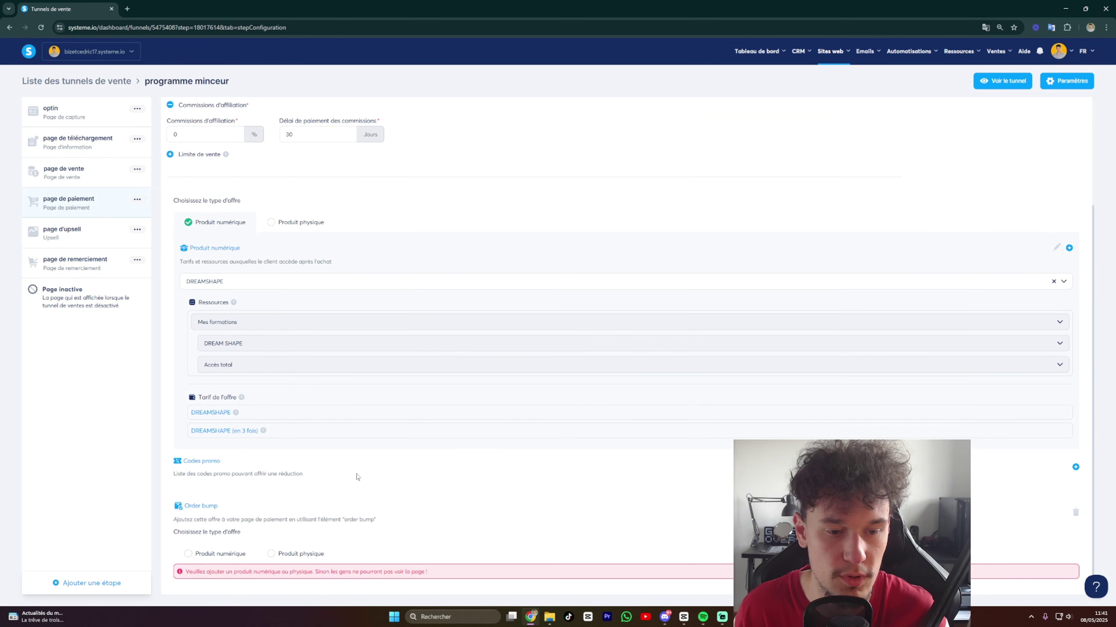
left_click(222, 554)
scroll(233, 558, "down", 1)
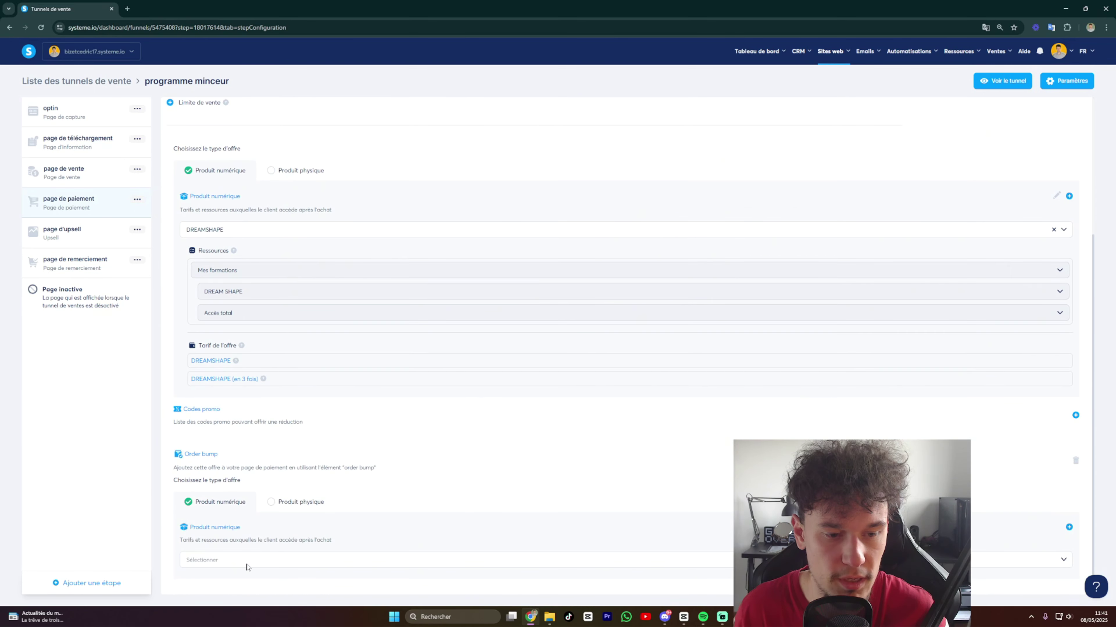
Start a new digital product for the order bump and name it "EBOOK DREAMSHAPE".
left_click(247, 566)
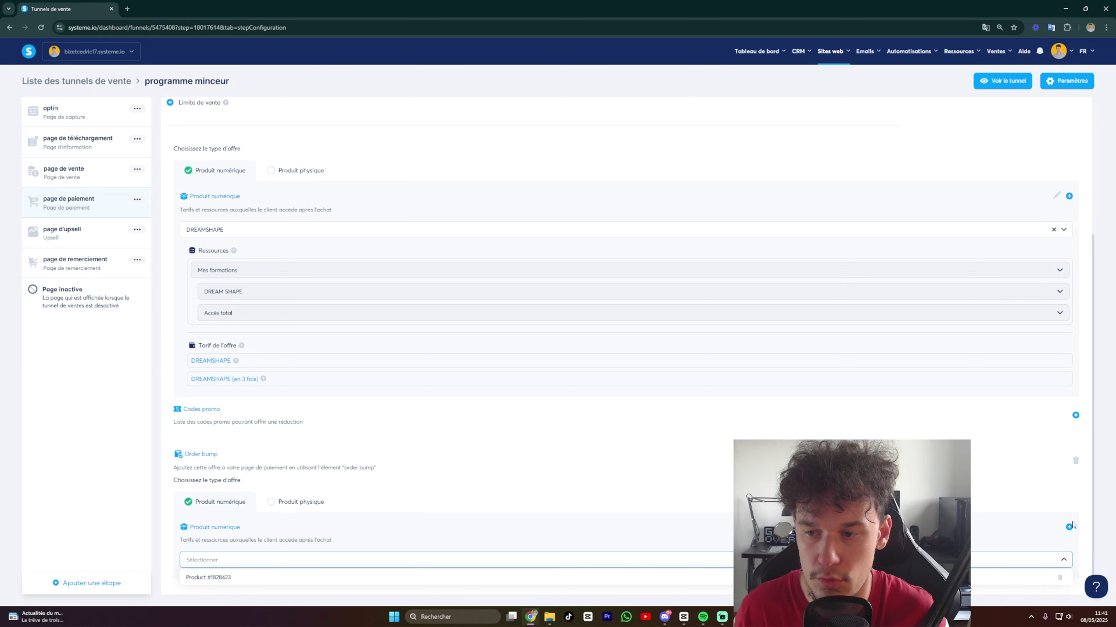
left_click(246, 560)
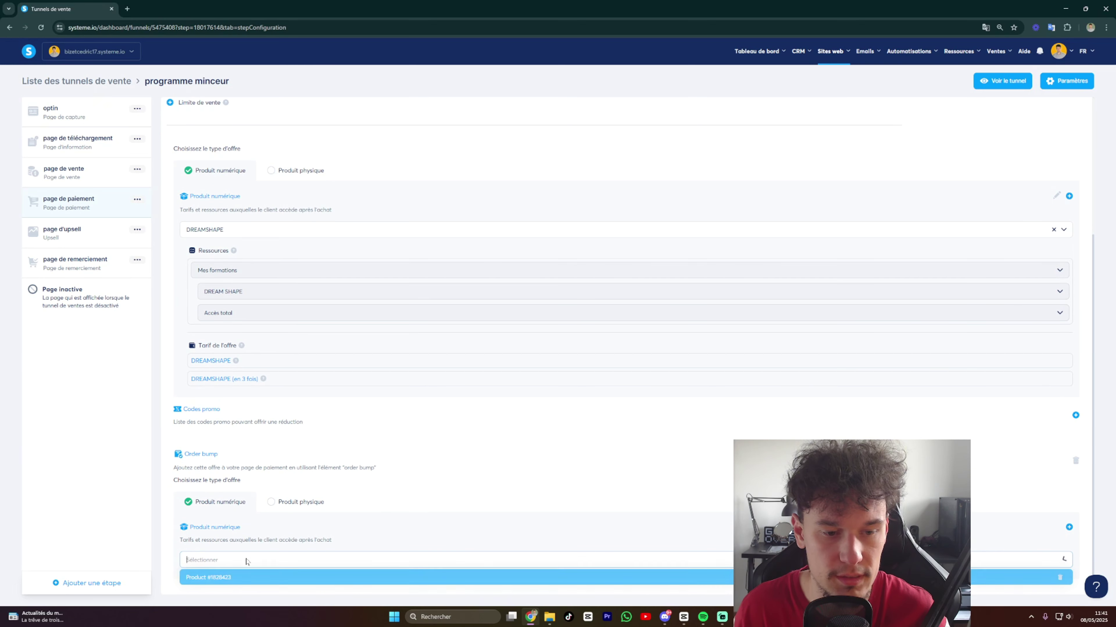
left_click(187, 493)
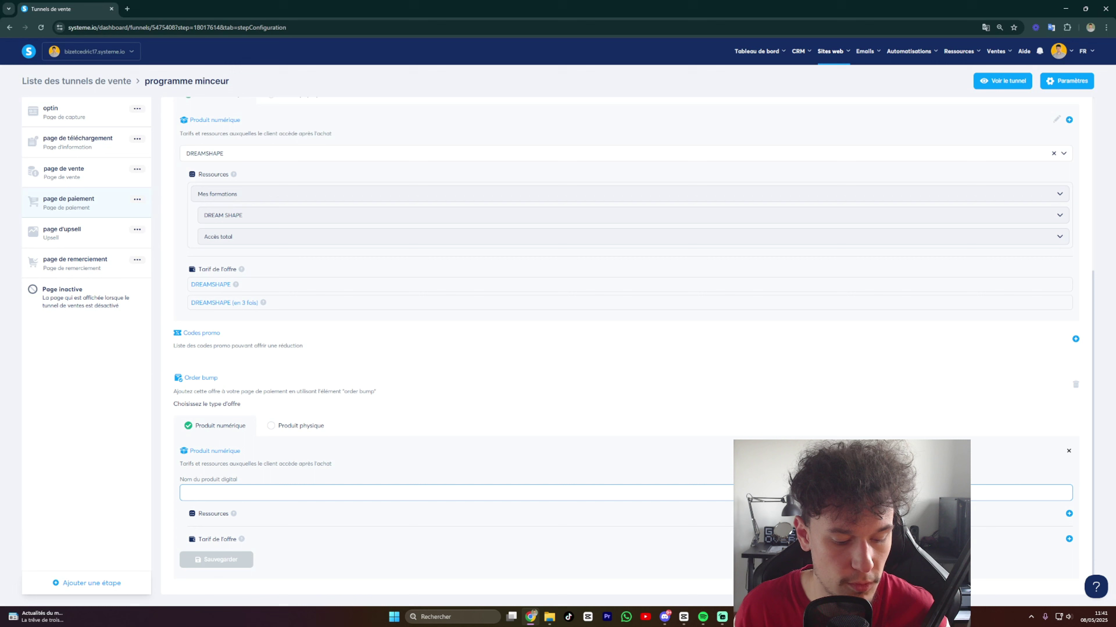
key("super+v")
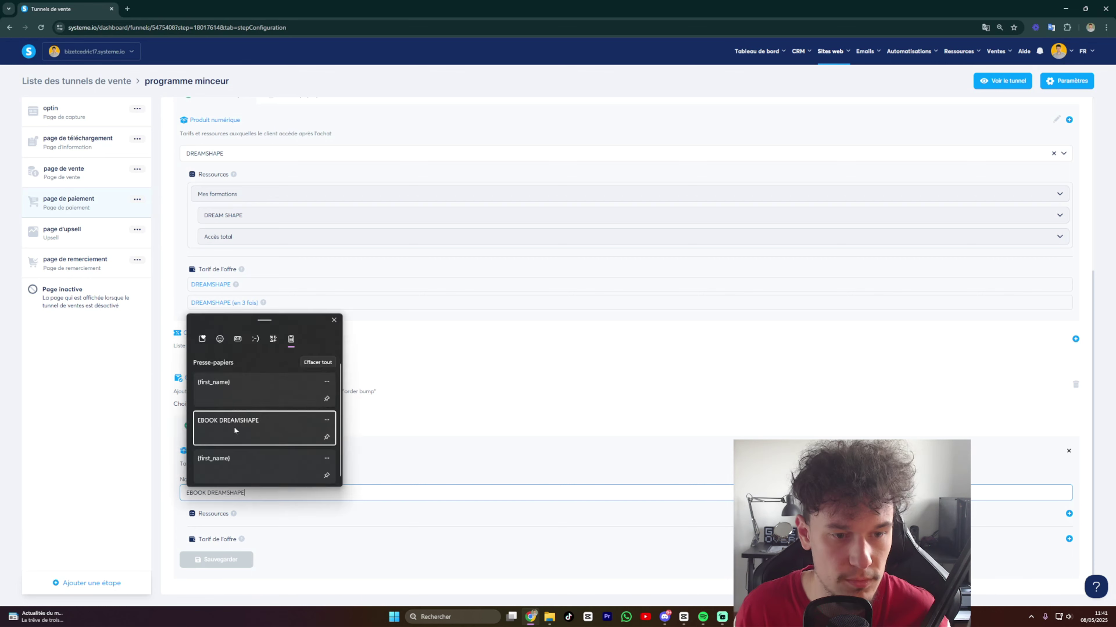
left_click(237, 433)
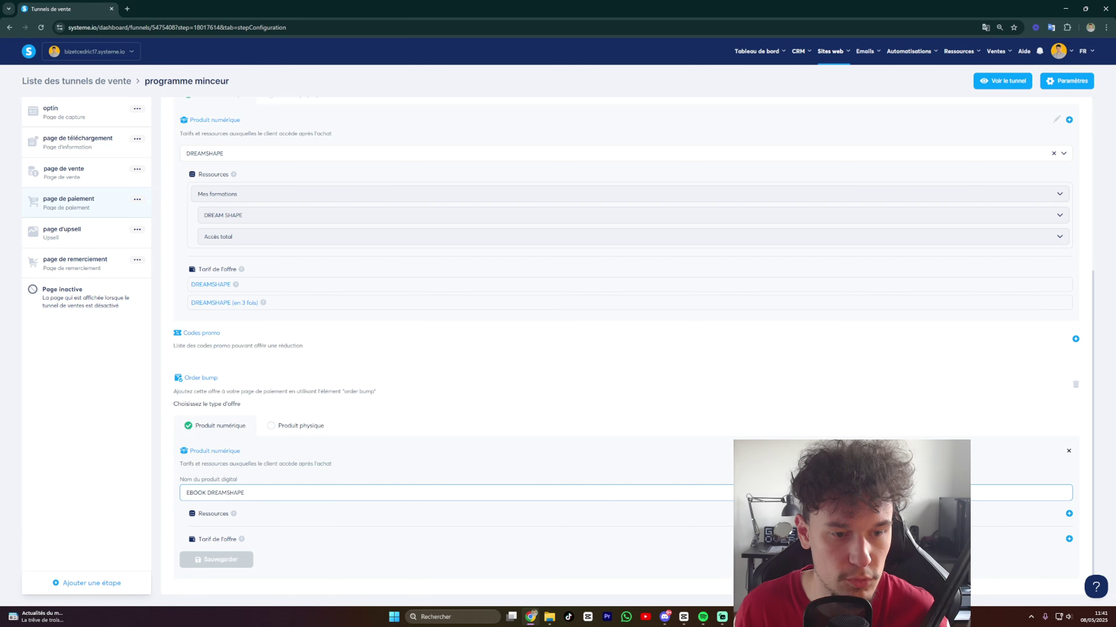
Add a resource of type Tags to the order bump product and assign it the EBOOK DREAMSHAPE tag.
left_click(1068, 514)
scroll(314, 515, "down", 1)
left_click(269, 509)
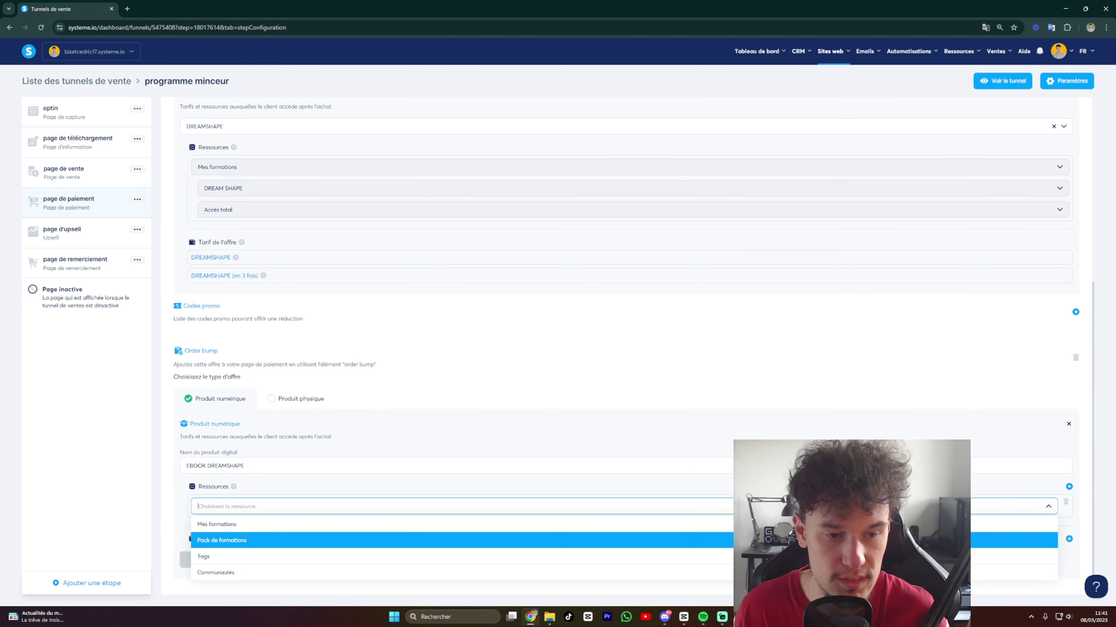
left_click(235, 552)
left_click(236, 531)
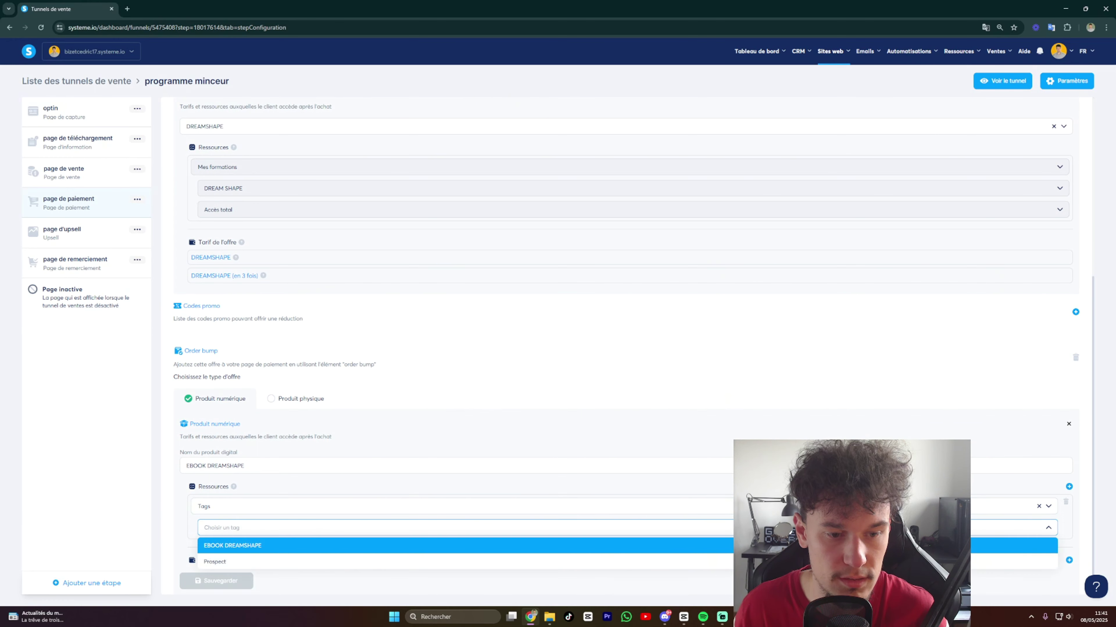
left_click(250, 545)
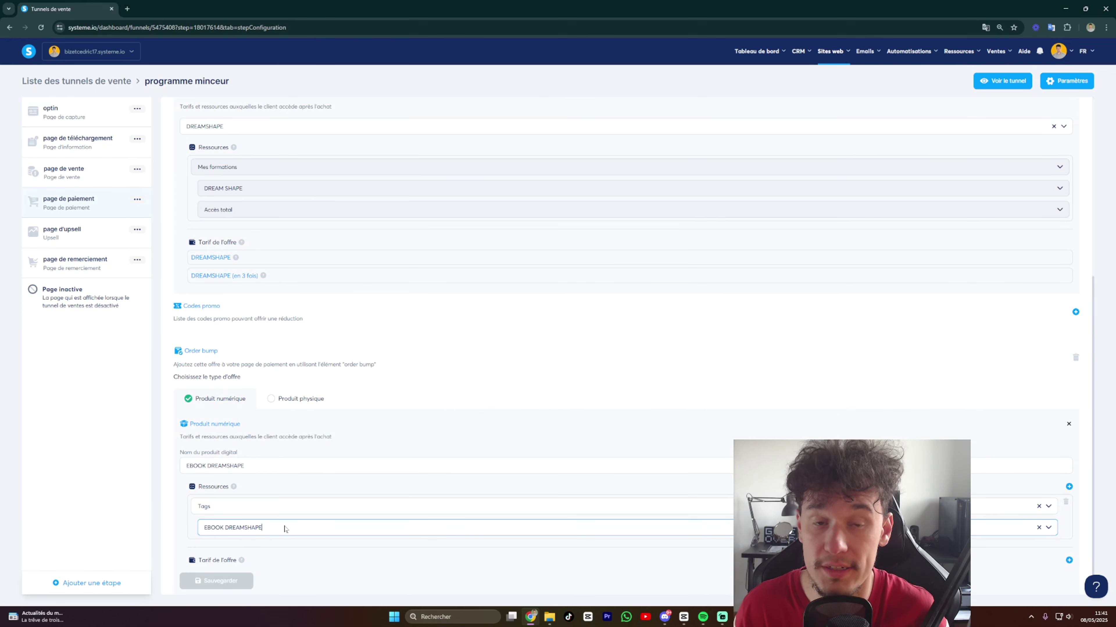
scroll(290, 528, "down", 1)
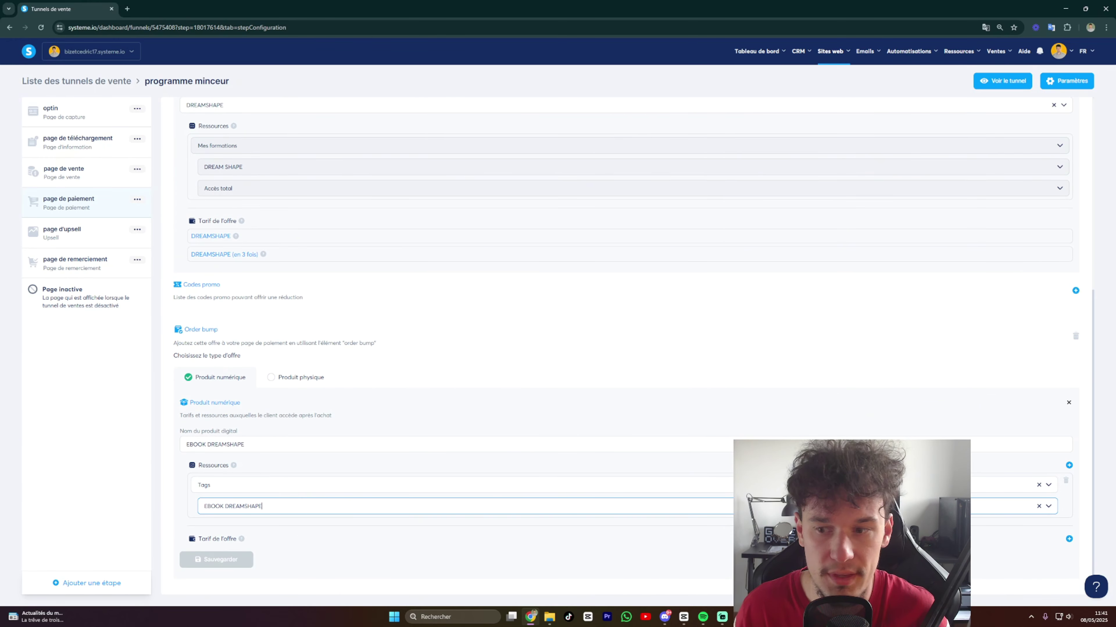
Create a new one-time price plan for the order bump product, using "EBOOK DREAMSHAPE" as product name, offer name and transaction description.
left_click(1069, 539)
scroll(665, 521, "down", 3)
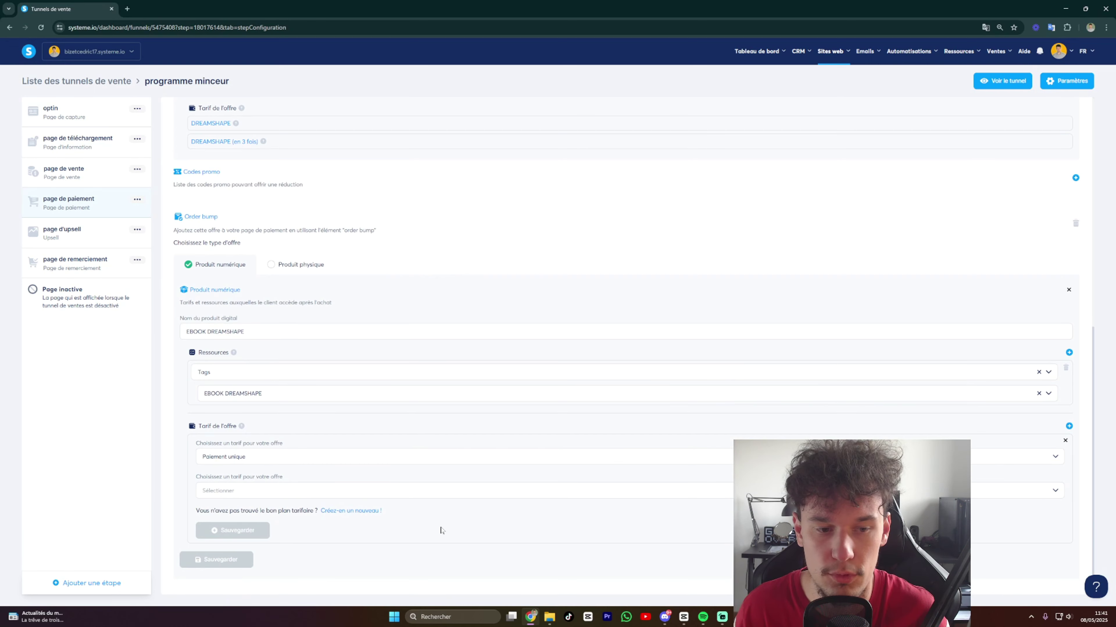
left_click(333, 512)
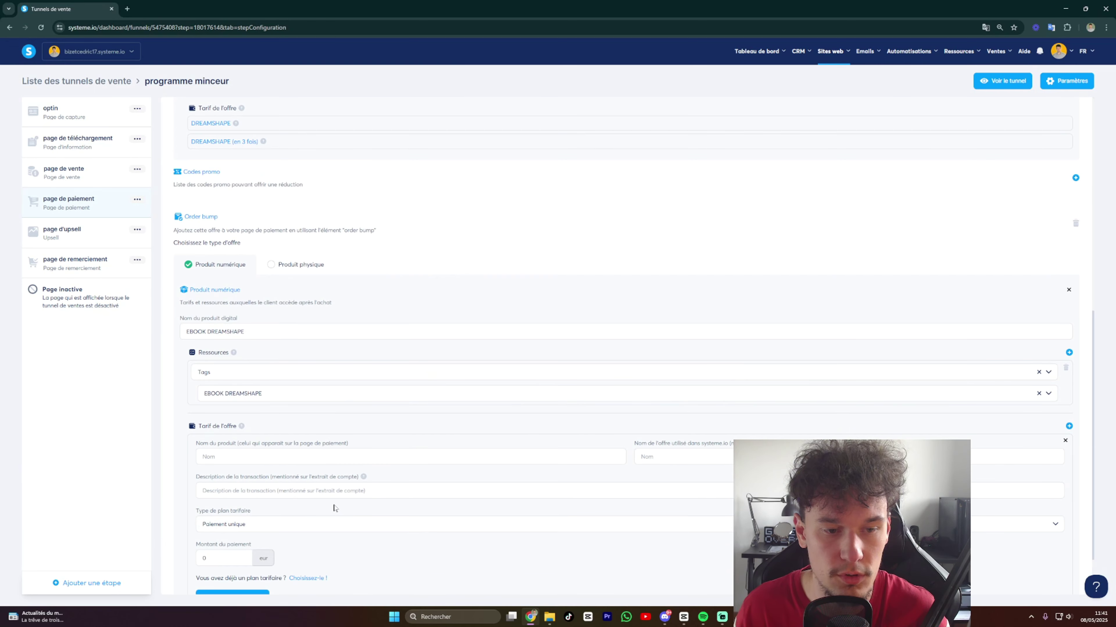
left_click(203, 457)
type("EBOOK DREAMSHAPE")
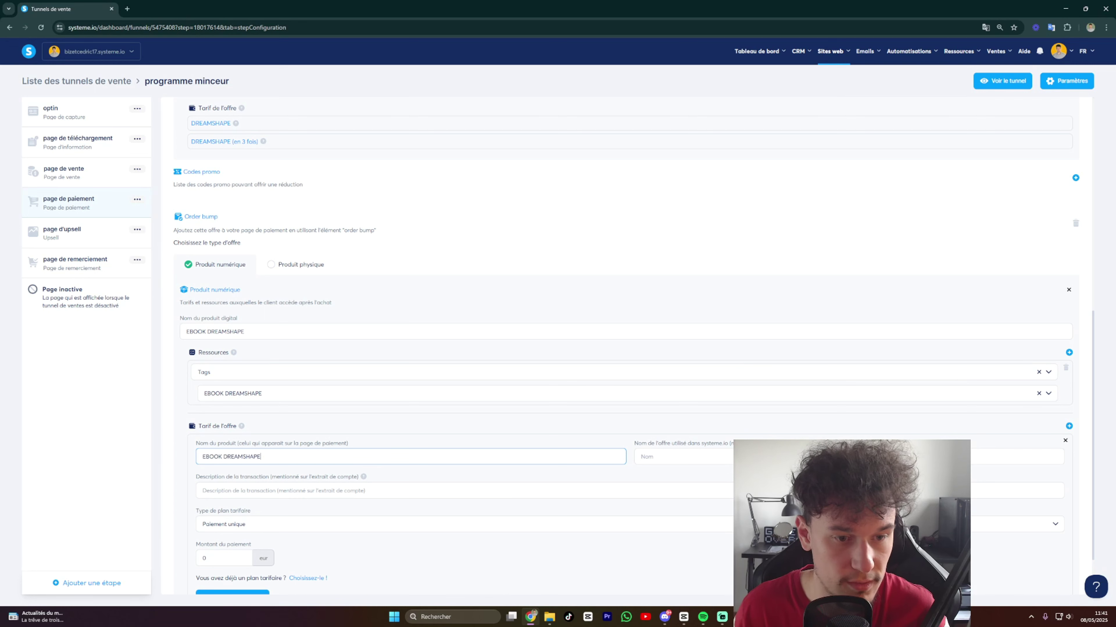
left_click(680, 457)
type("EBOOK DREAMSHAPE")
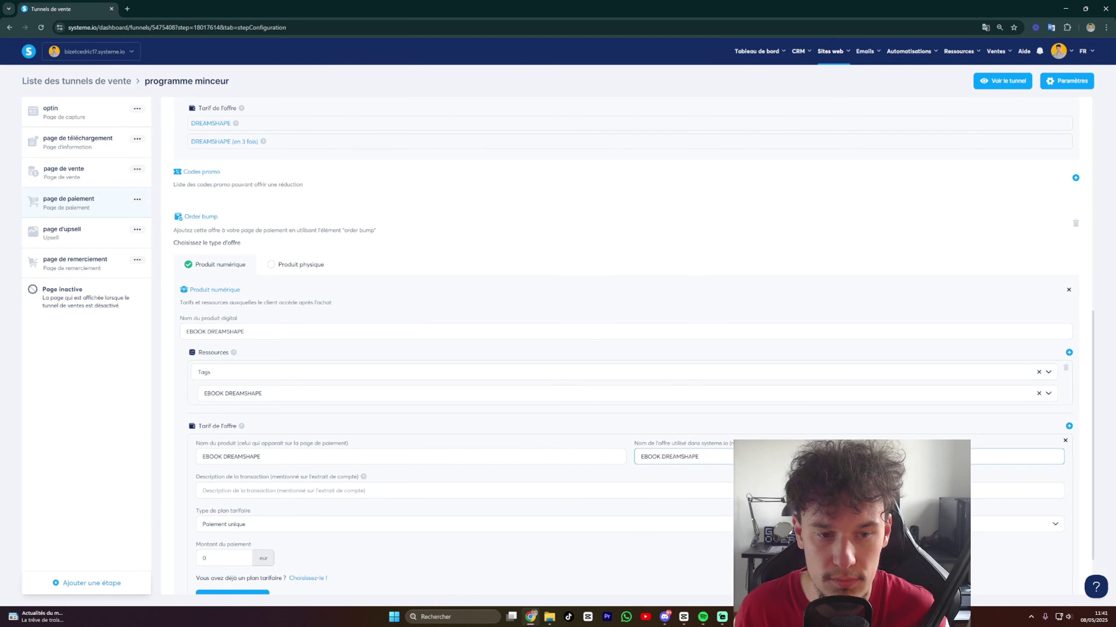
left_click(347, 491)
type("EBOOK DREAMSHAPE")
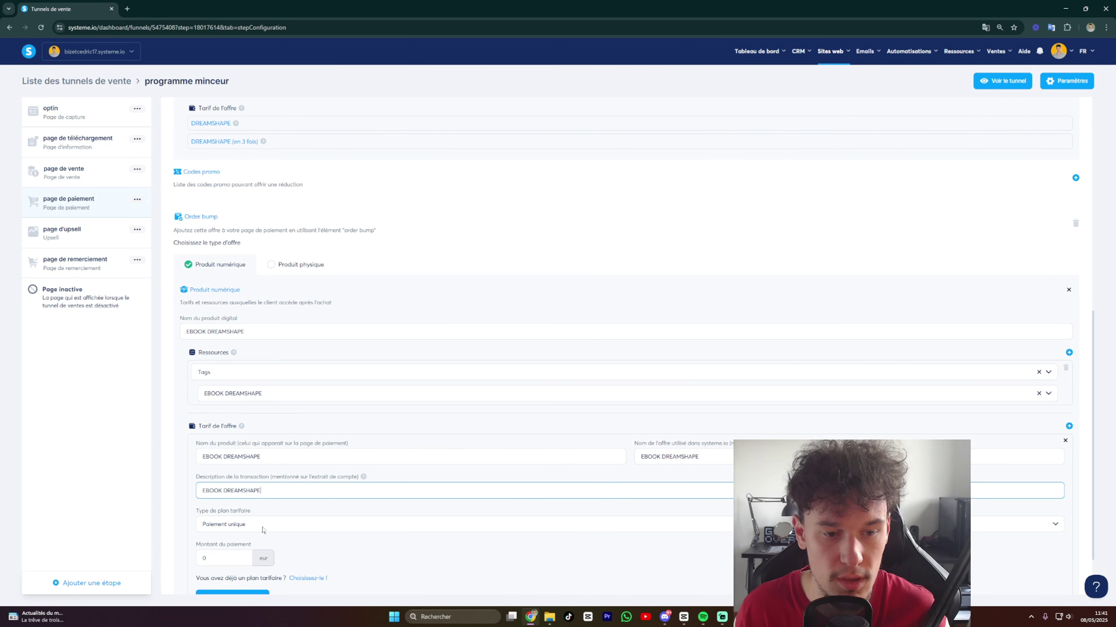
Set the plan's payment amount to 7 eur, then save the price plan and the order bump's digital product.
scroll(263, 530, "down", 2)
double_click(207, 490)
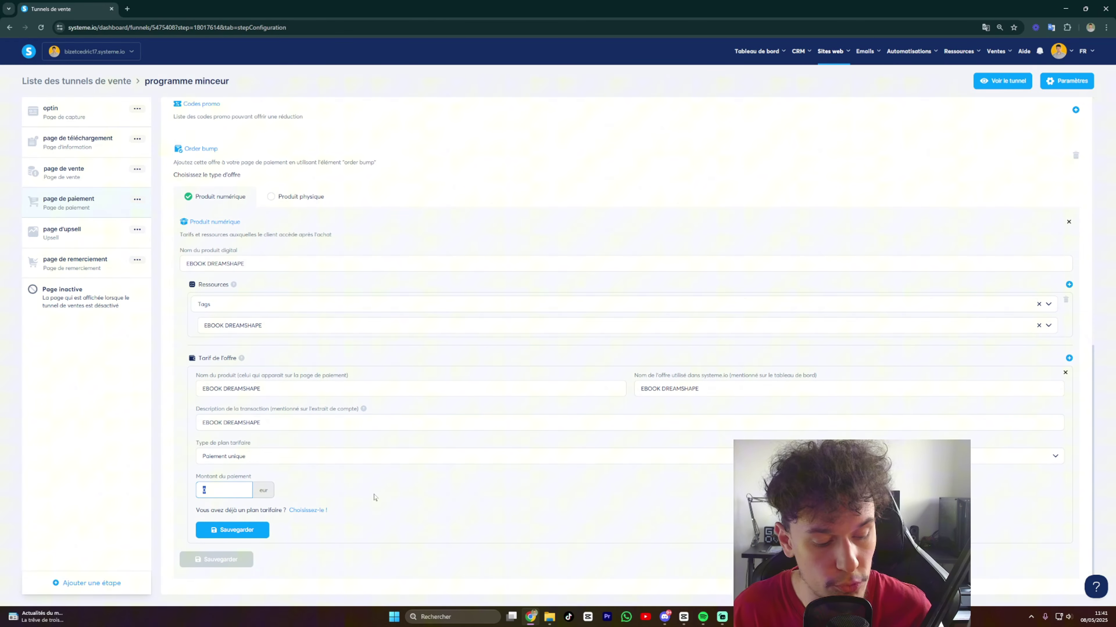
type("7")
left_click(351, 494)
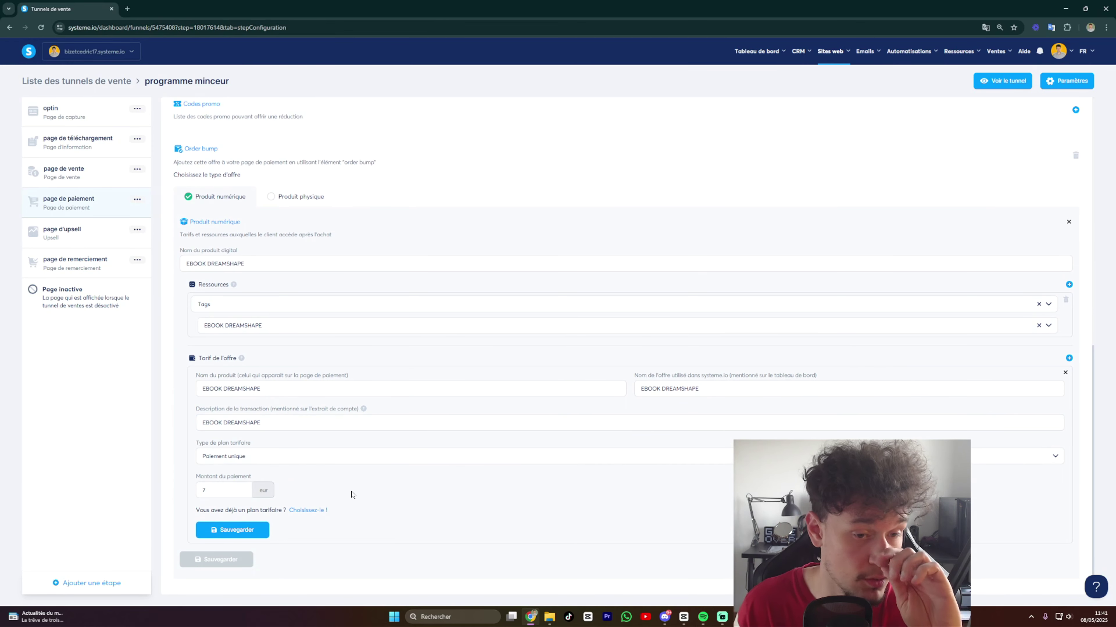
left_click(251, 531)
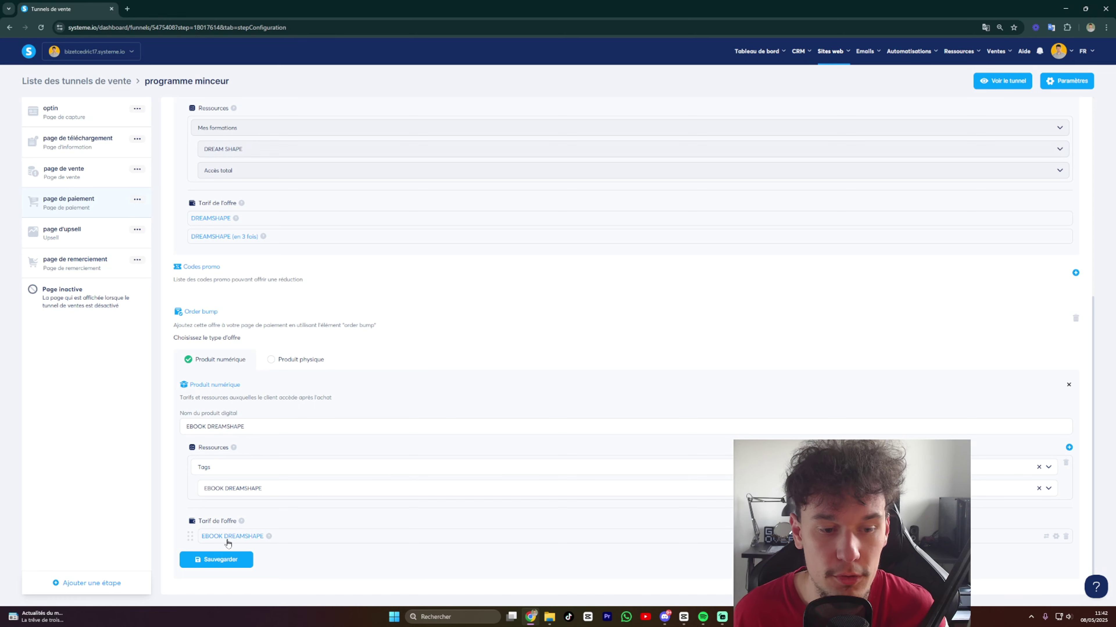
left_click(220, 559)
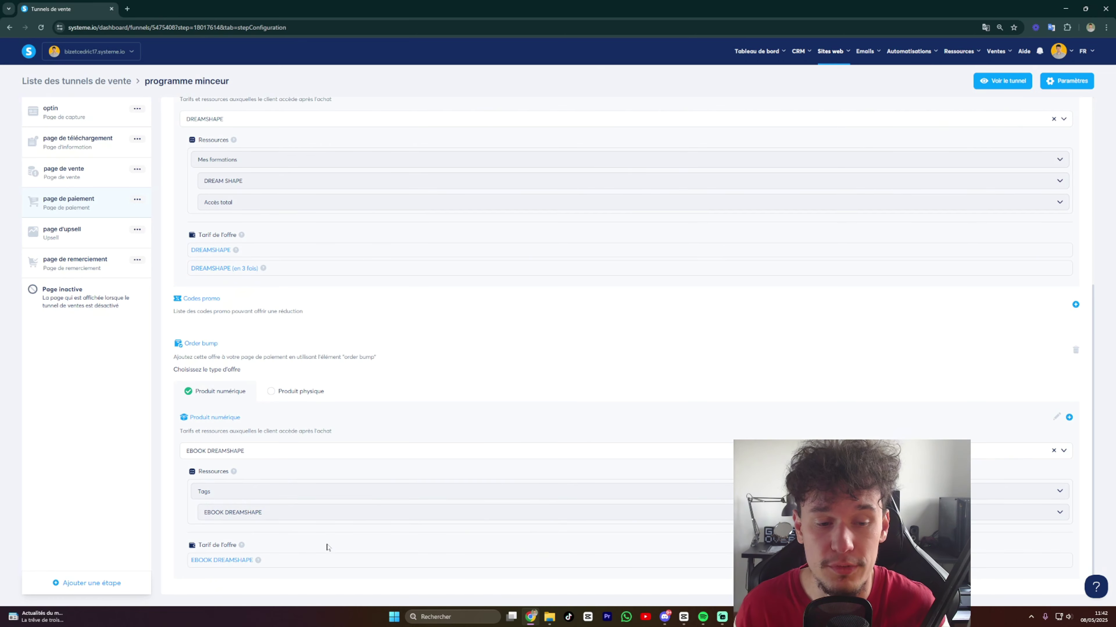
Open the payment page for editing and display step 2 of its two-step payment form.
scroll(332, 508, "up", 7)
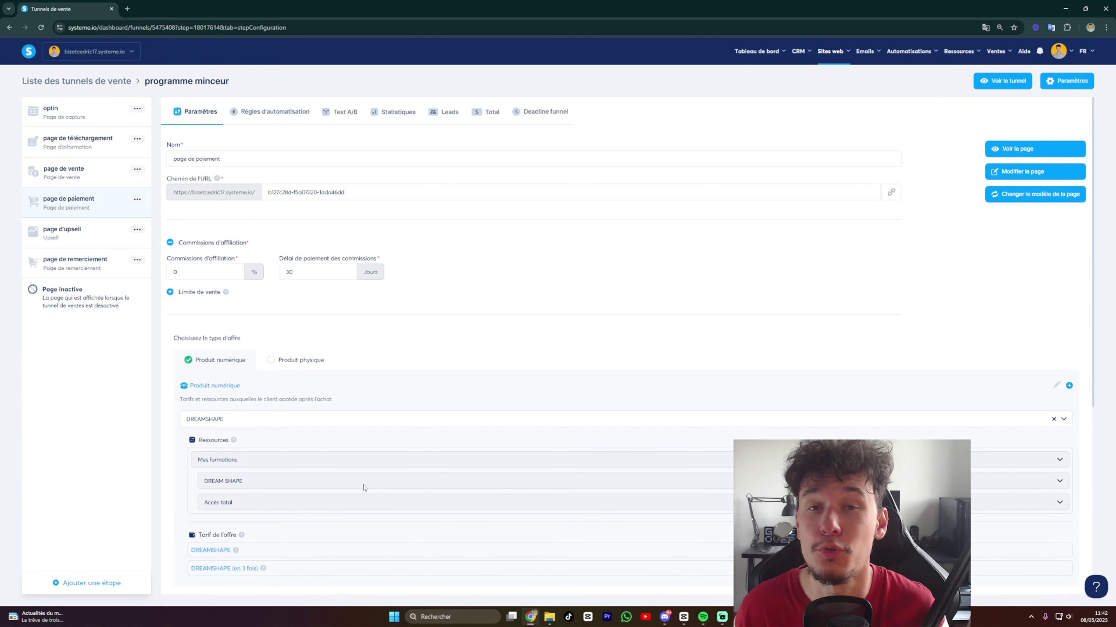
left_click(1008, 172)
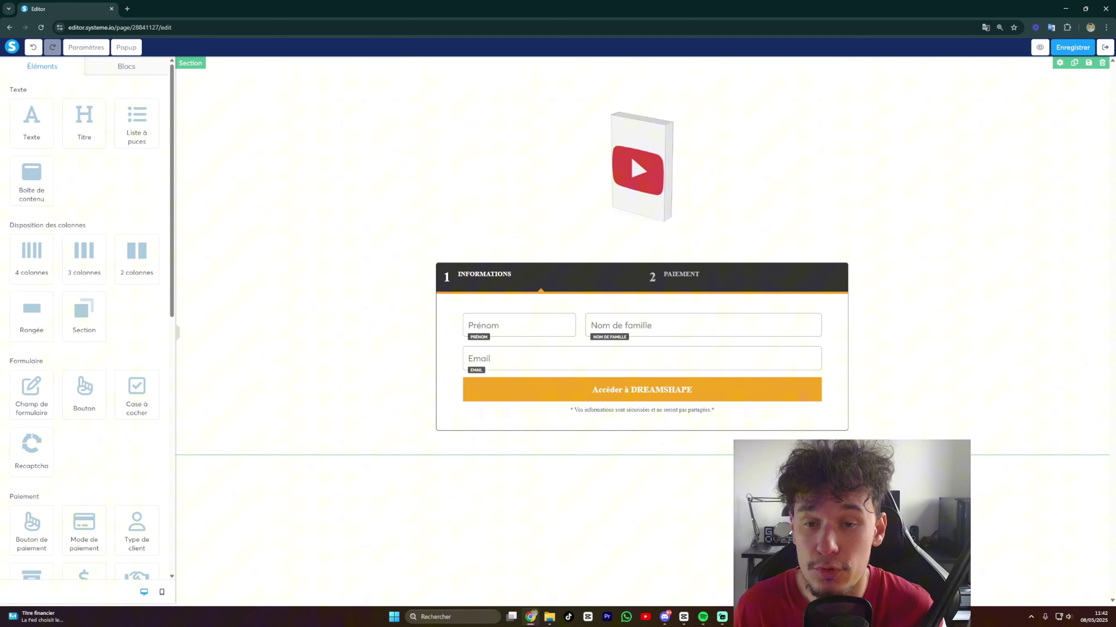
left_click(469, 282)
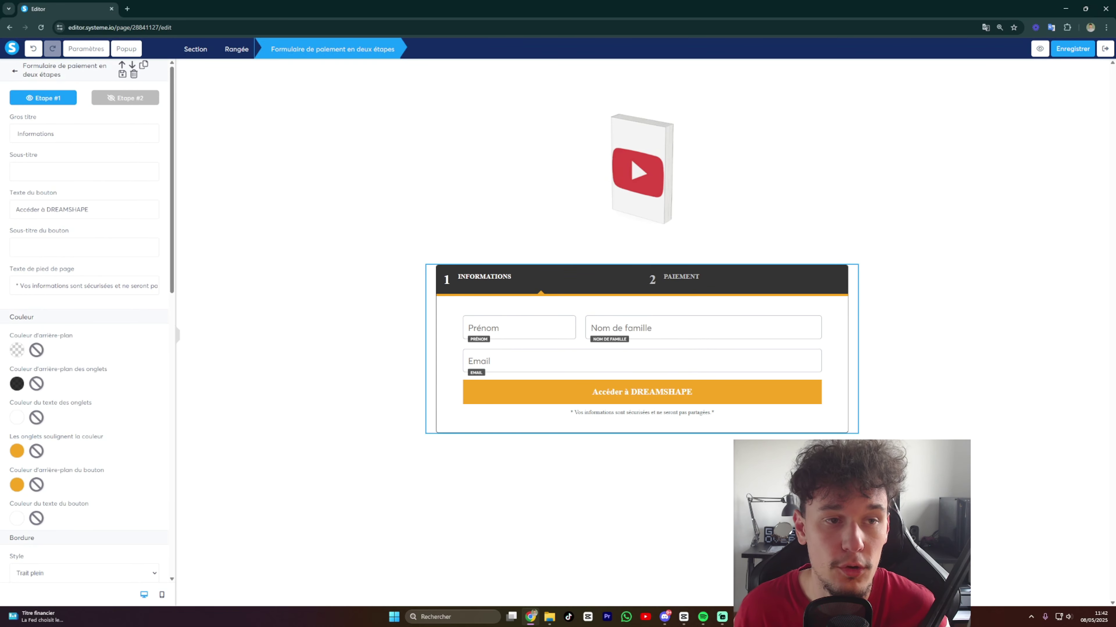
left_click(128, 101)
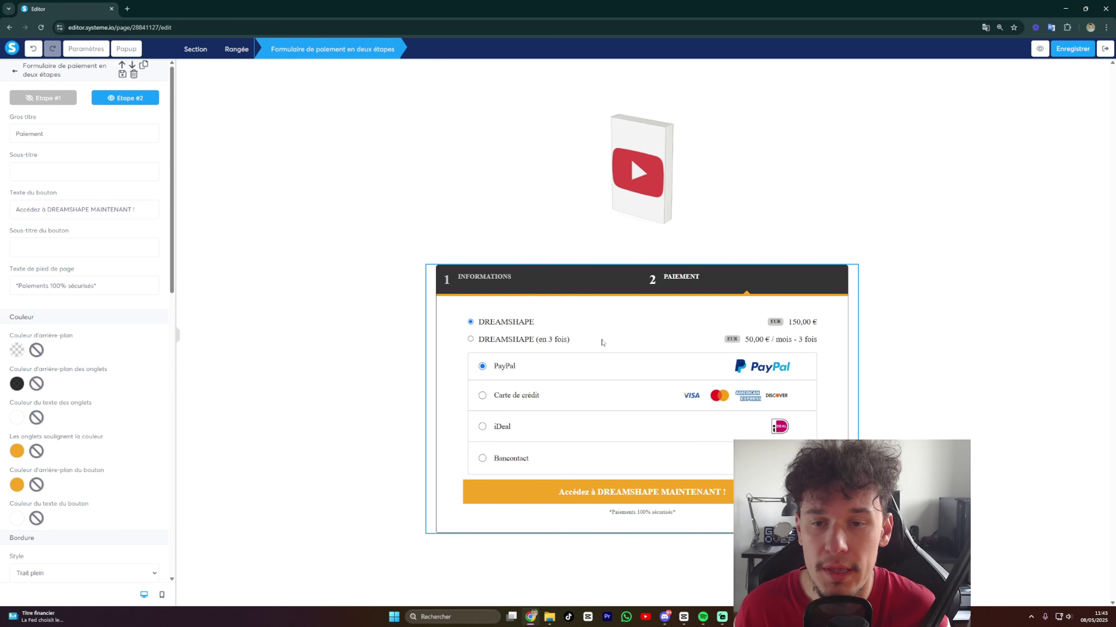
Add an Order bump element between the payment methods and the "Accédez à DREAMSHAPE MAINTENANT !" button.
left_click(235, 334)
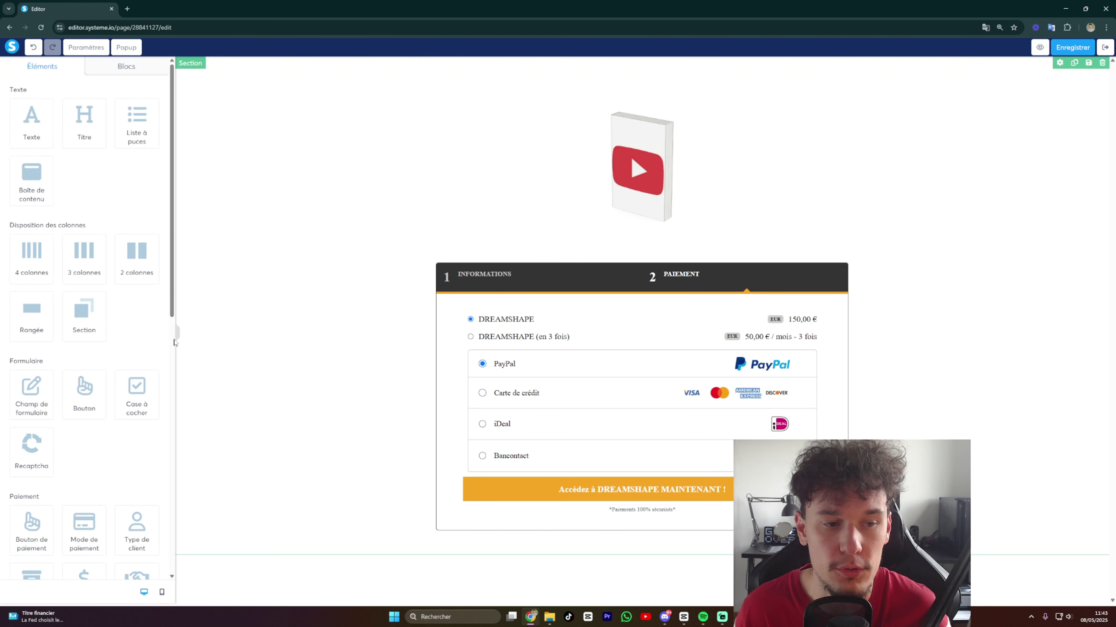
scroll(99, 364, "down", 6)
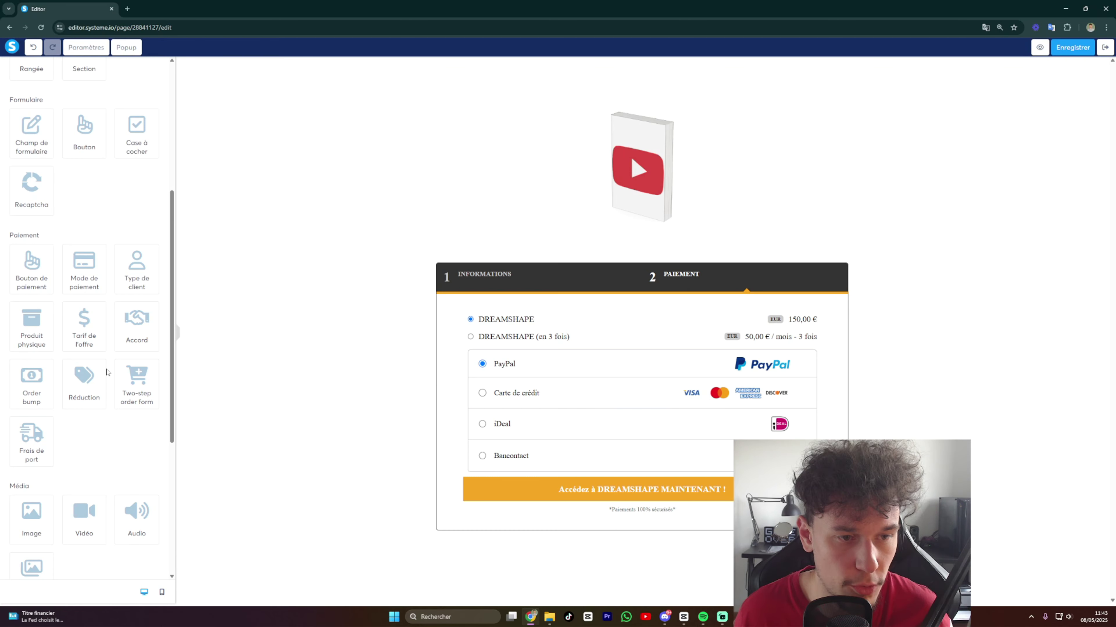
left_click_drag(32, 387, 549, 473)
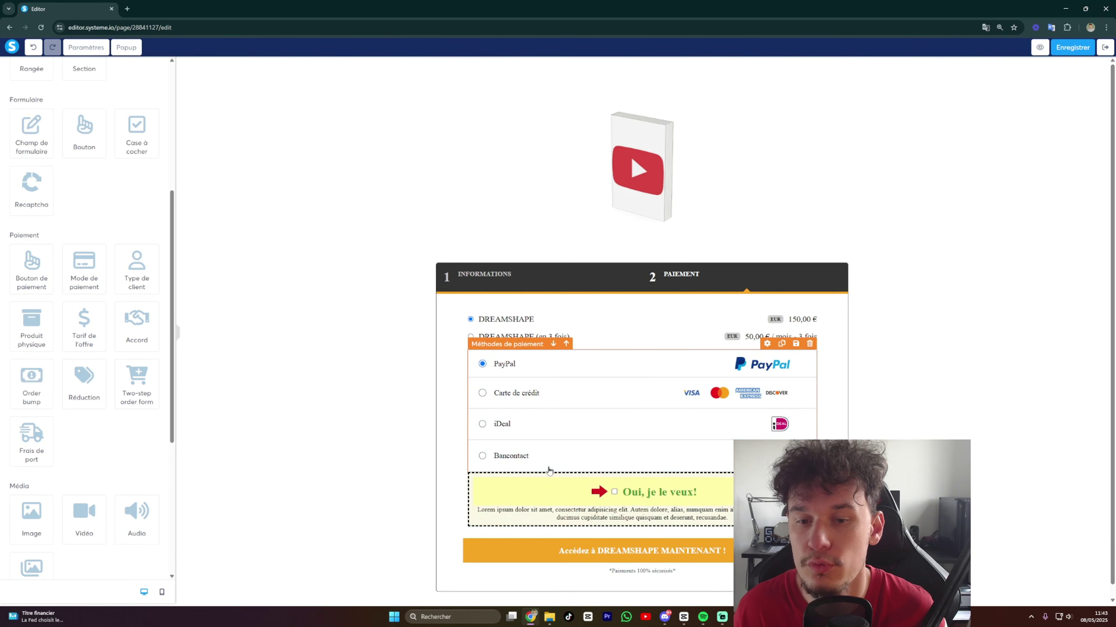
Change the order bump's headline to "Oui, je veux mon EBOOK DREAMSHAPE!".
left_click(729, 453)
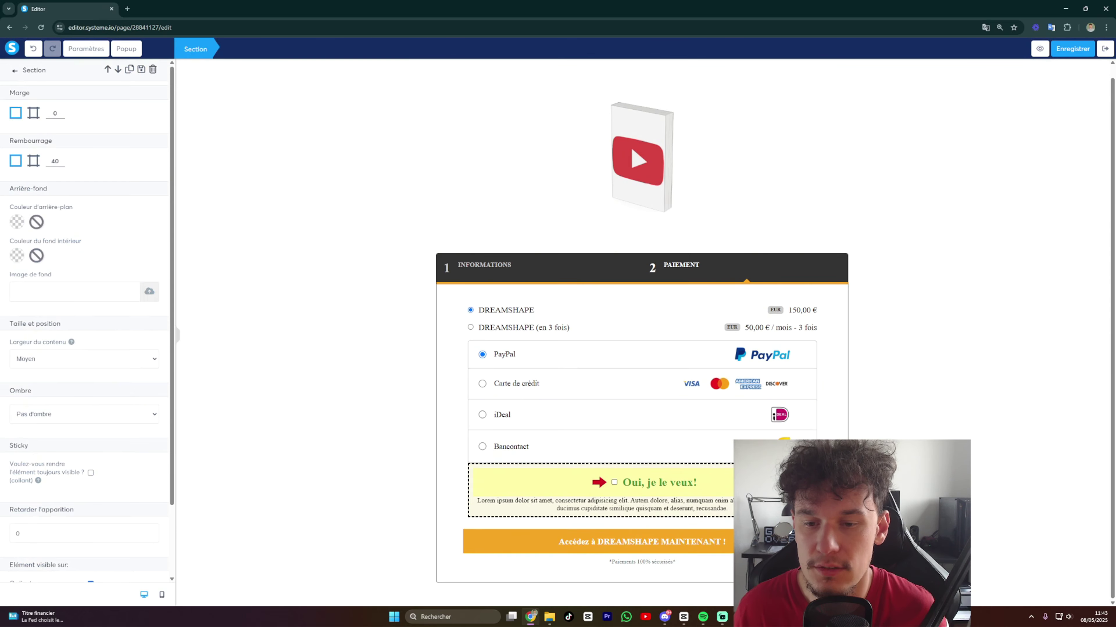
left_click(601, 505)
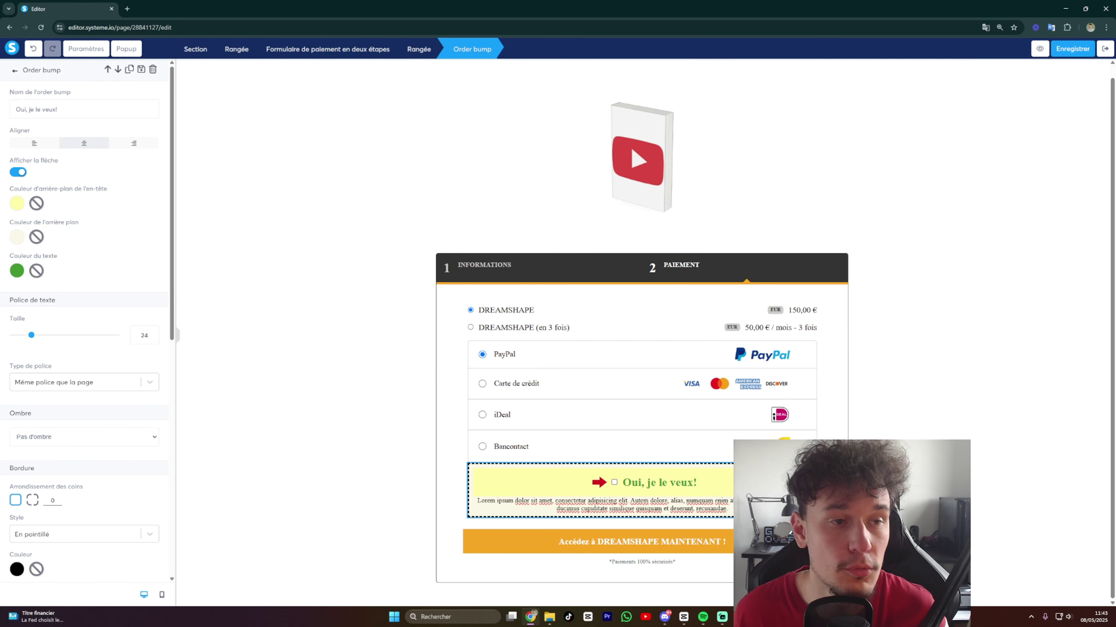
key("BackSpace")
key("BackSpace")
key("BackSpace")
key("BackSpace")
key("BackSpace")
key("BackSpace")
key("BackSpace")
key("BackSpace")
type("mon EBOOK DREAMSHAPE")
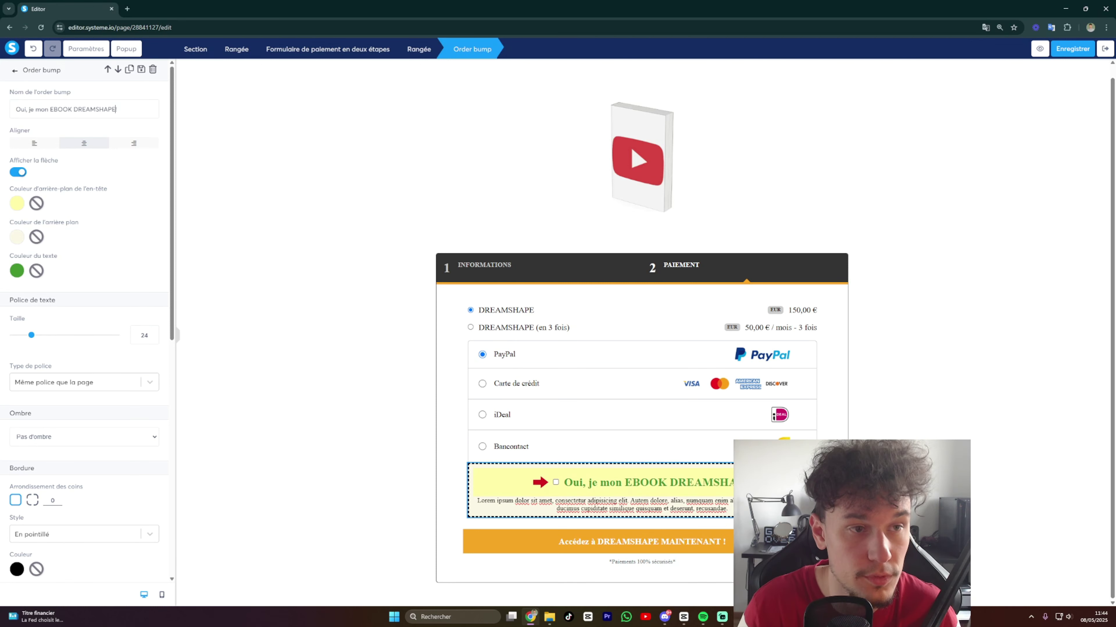
Replace the order bump's placeholder description with a French pitch for the detailed progress-tracking sheet, ending in bold underlined "seulement 7€ !".
left_click_drag(727, 509, 472, 505)
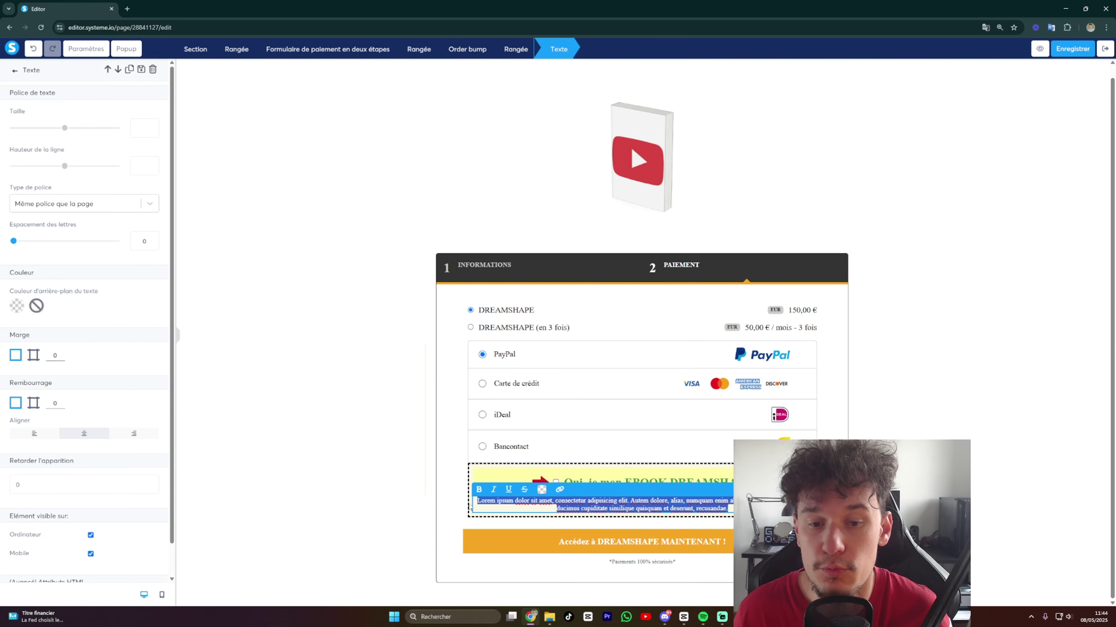
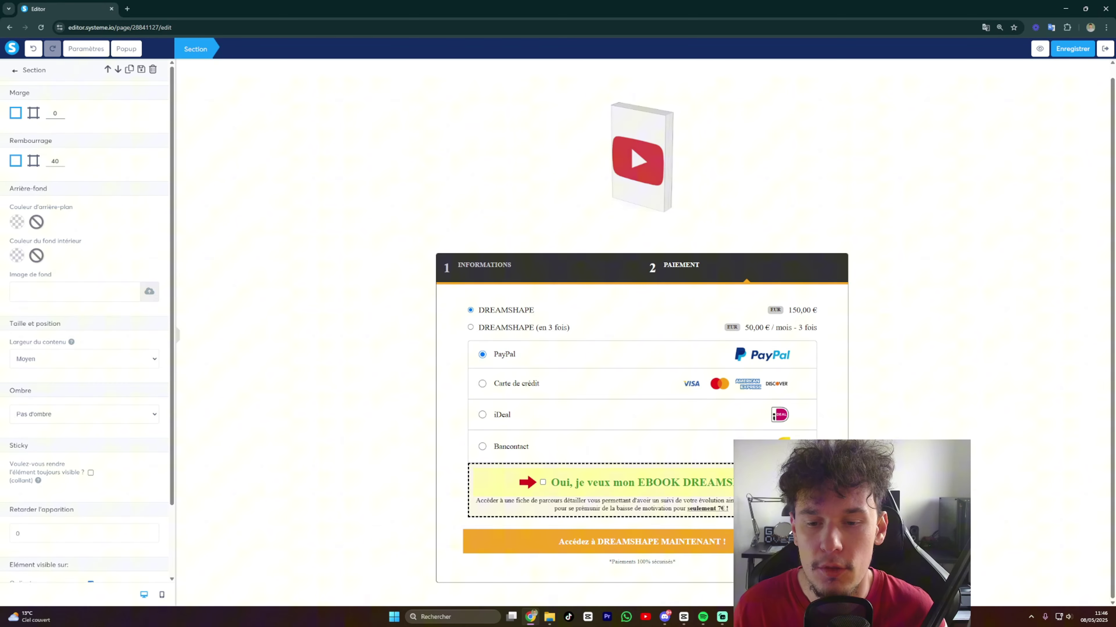
key("Escape")
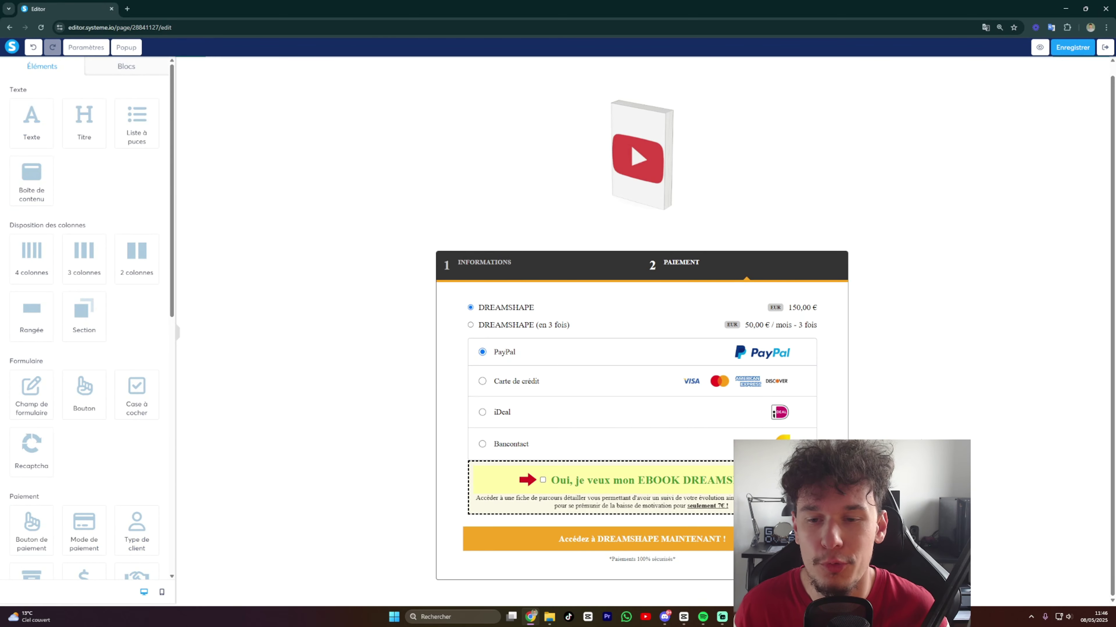
left_click(892, 360)
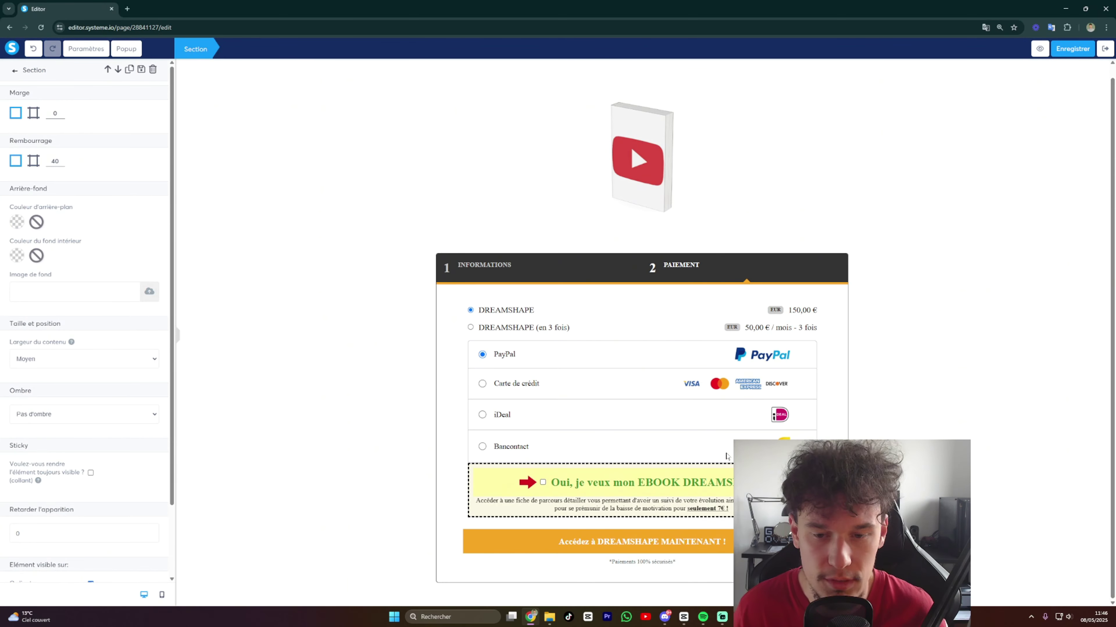
key("Escape")
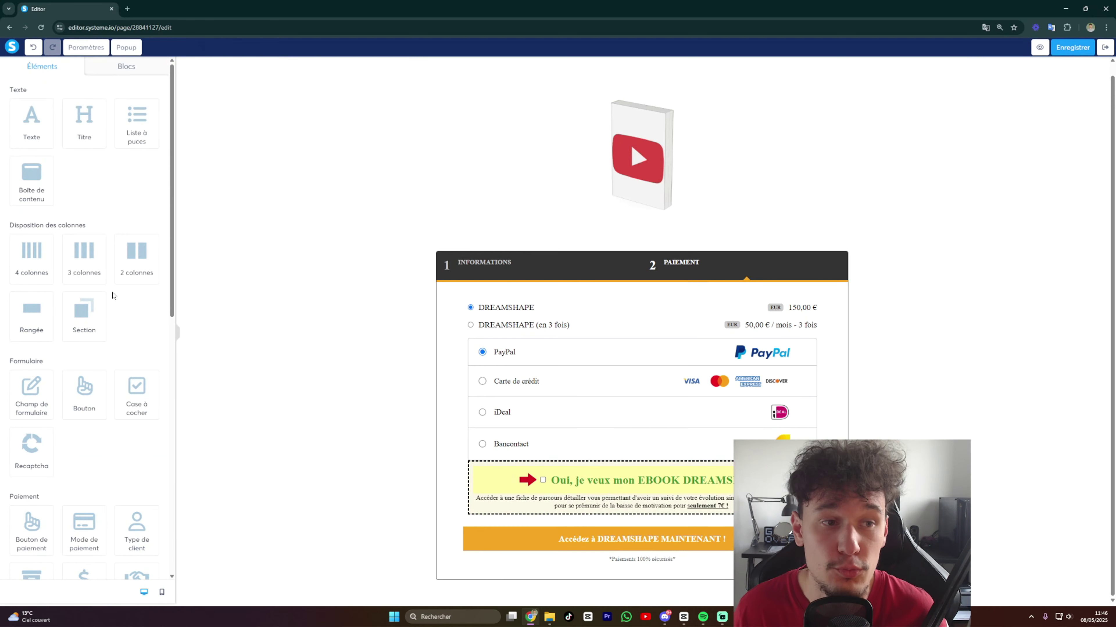
Set the order bump headline's text colour to the dark green default swatch.
left_click(496, 489)
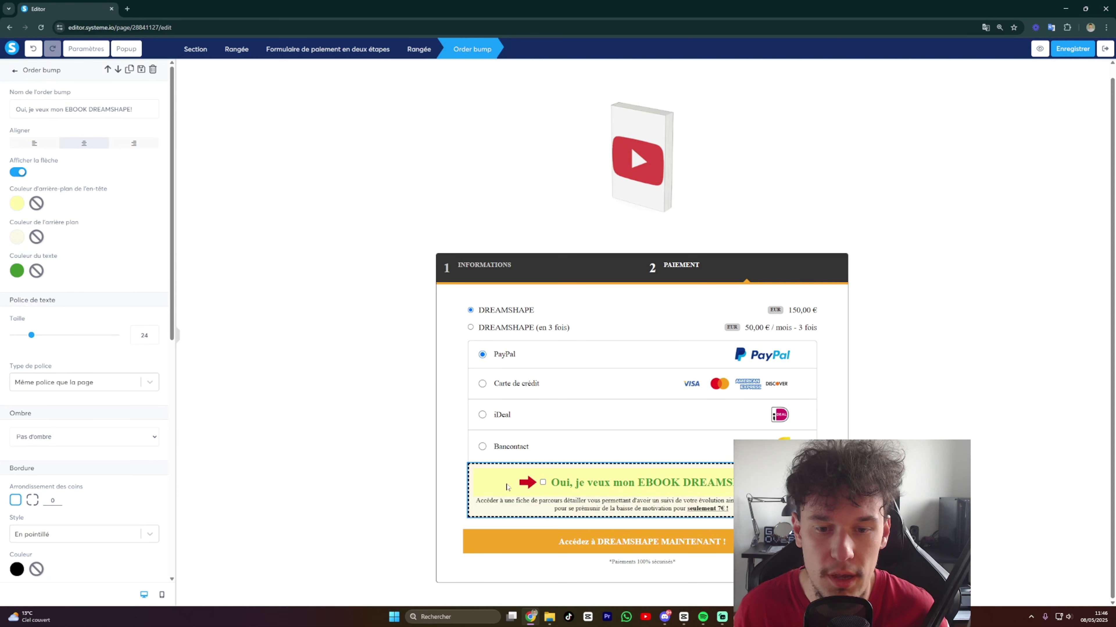
left_click(17, 270)
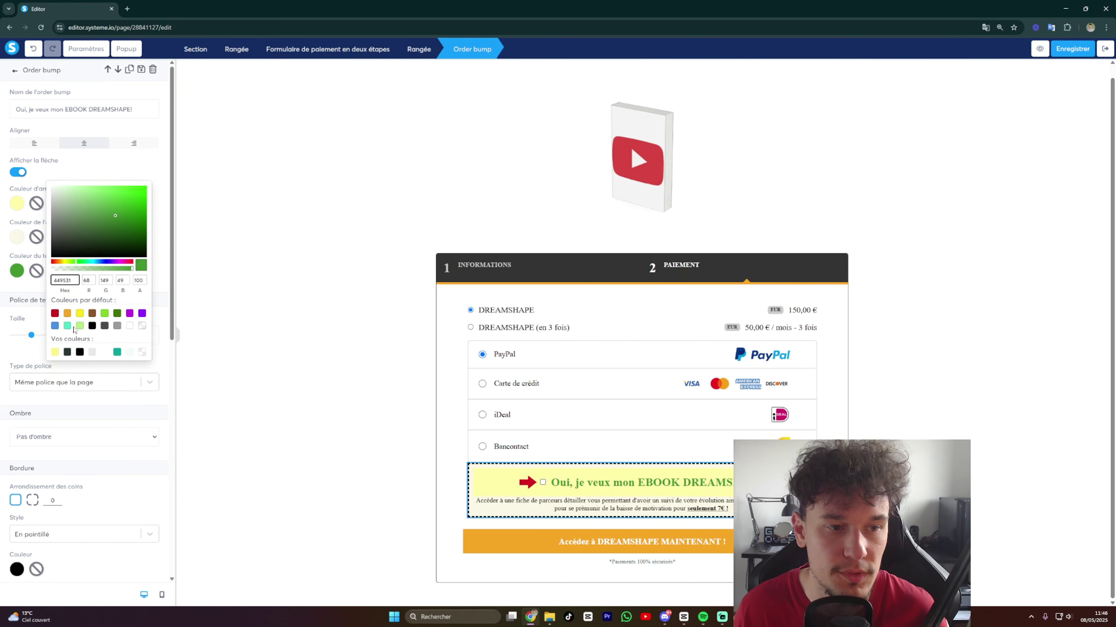
left_click(67, 313)
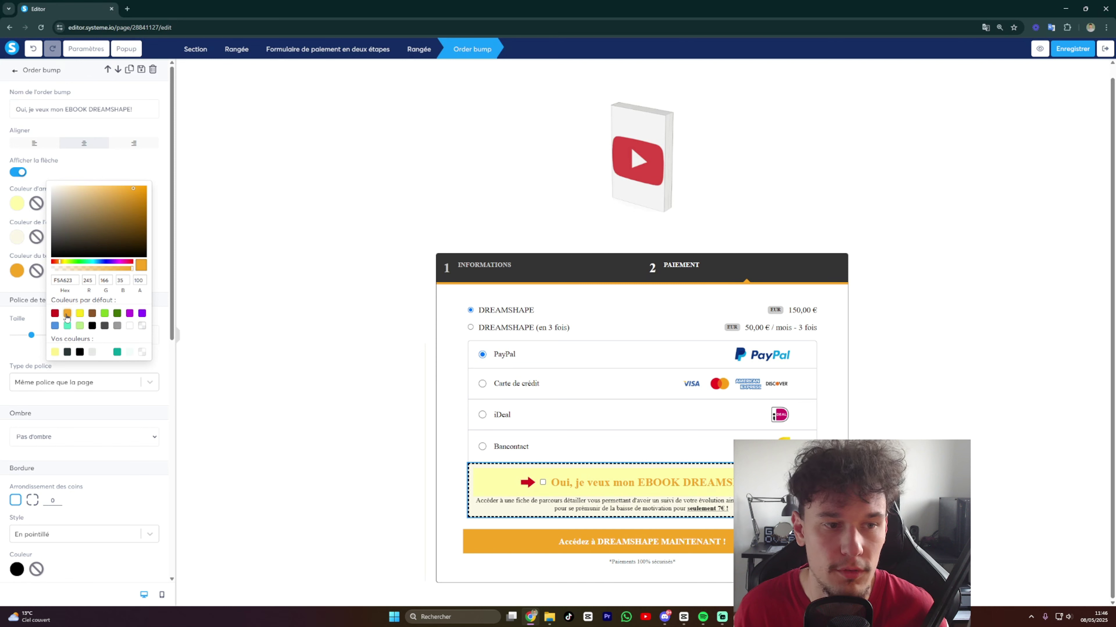
left_click(117, 313)
left_click(245, 257)
left_click(986, 330)
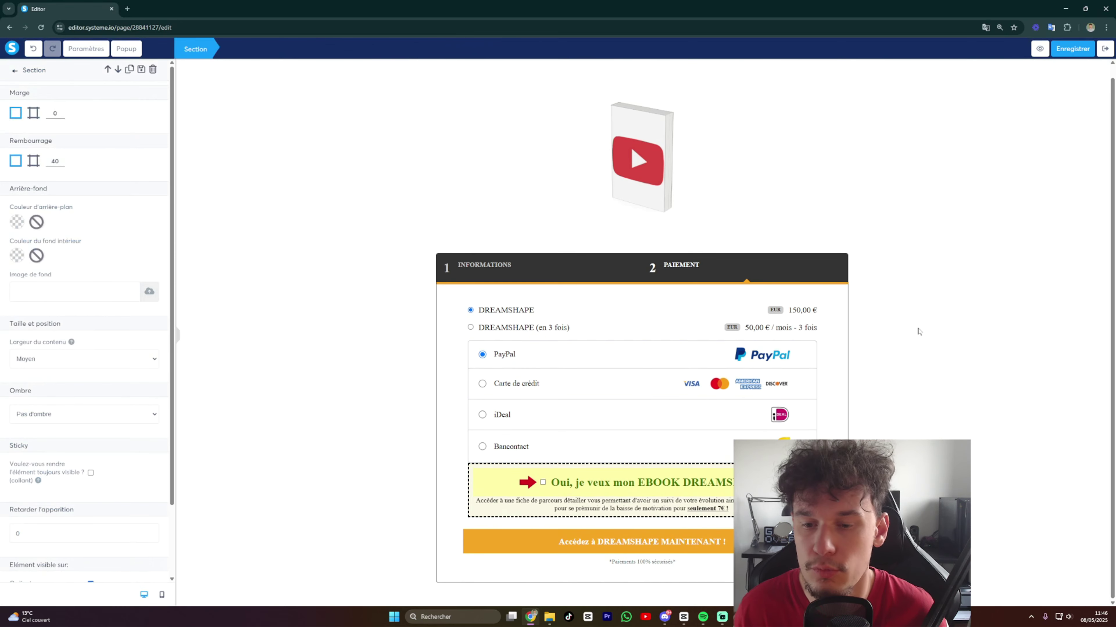
Save the edited payment page and return to the funnel's configuration.
left_click(916, 328)
left_click(945, 210)
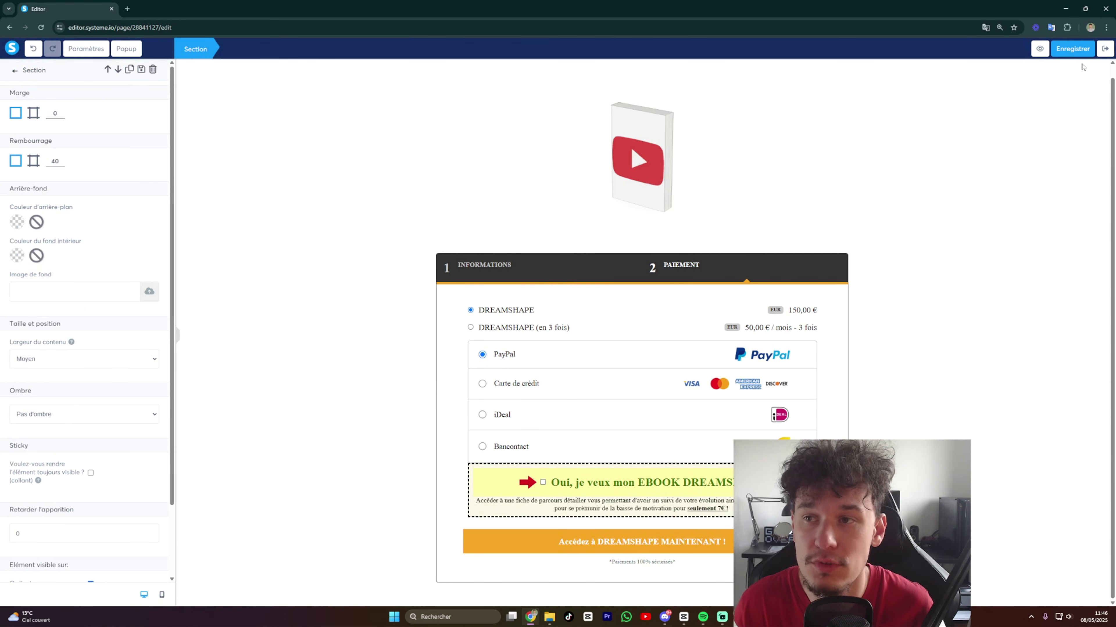
left_click(997, 185)
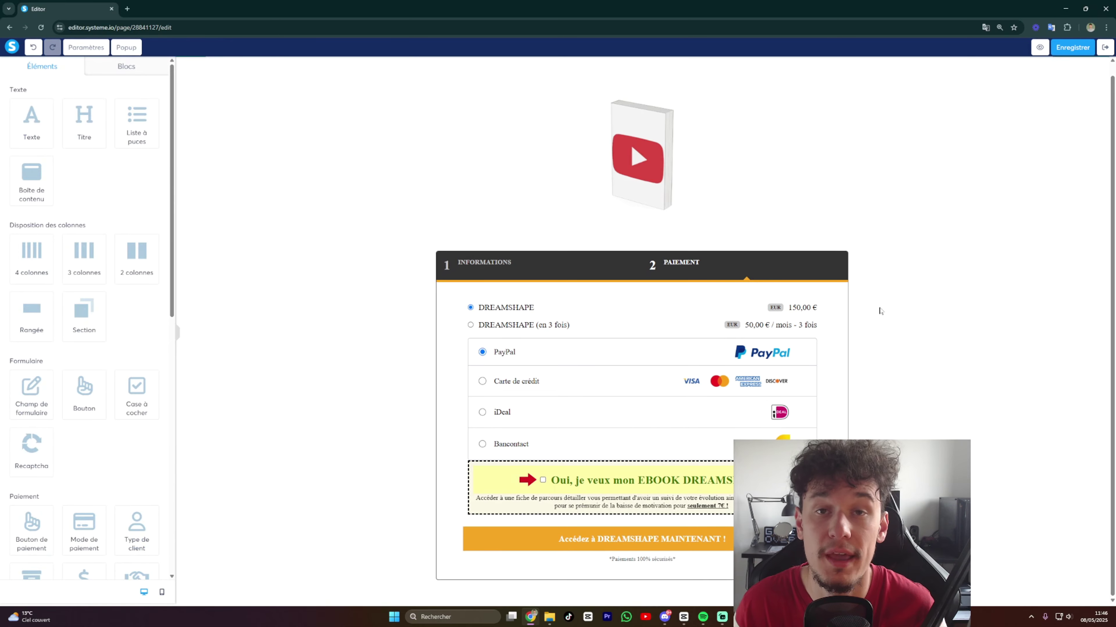
left_click(946, 326)
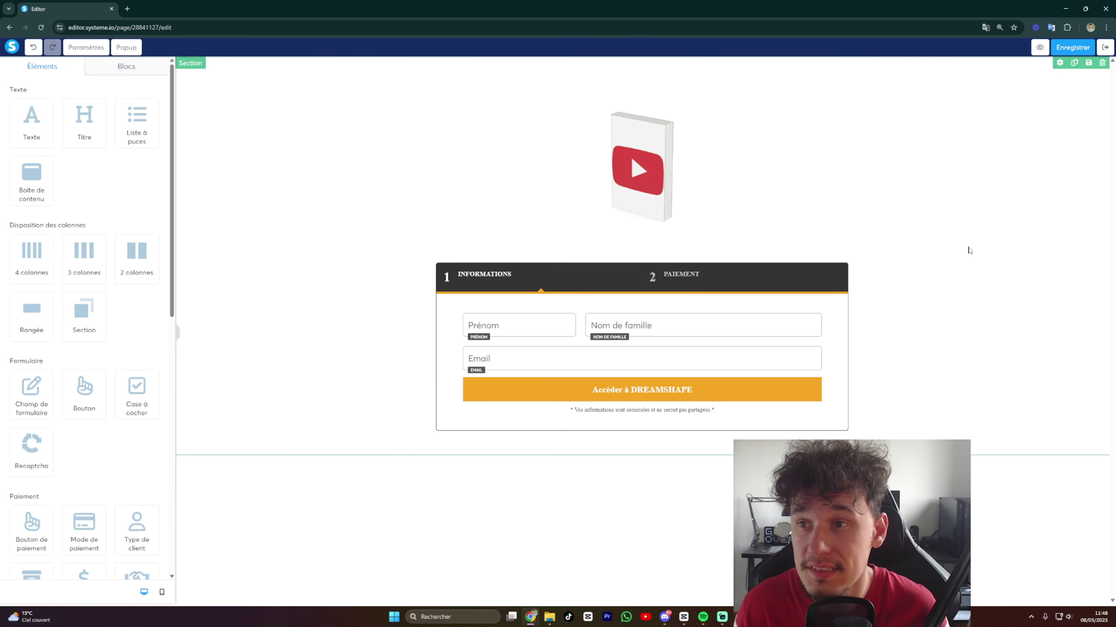
left_click(1076, 47)
left_click(1104, 47)
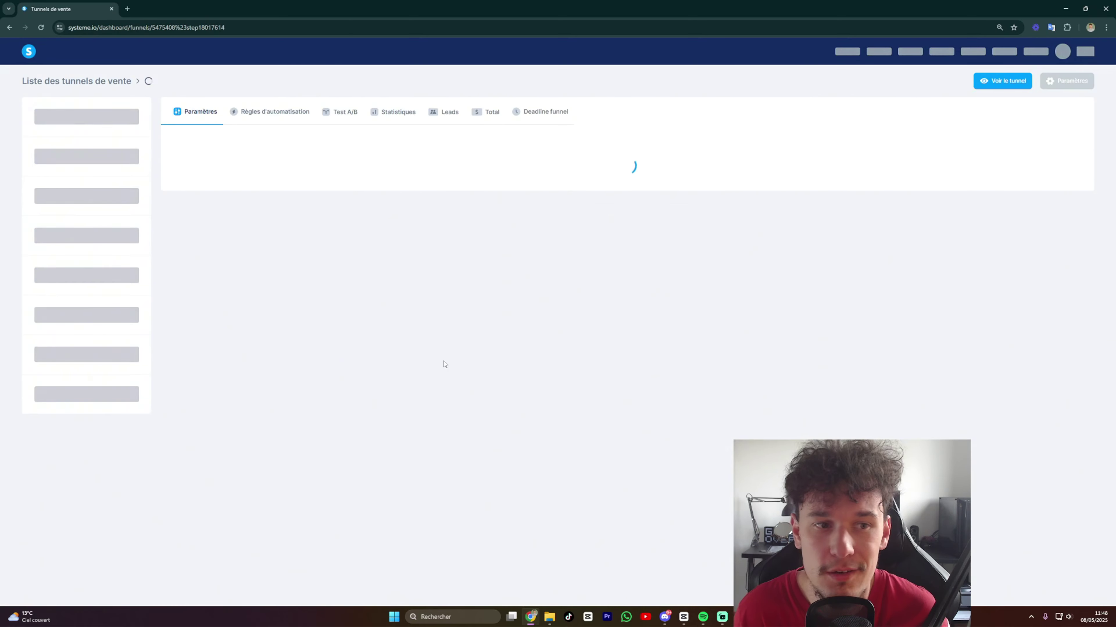
View the live "page de vente" and follow its "Accédez à DREAM SHAPE" link to the payment form.
left_click(75, 165)
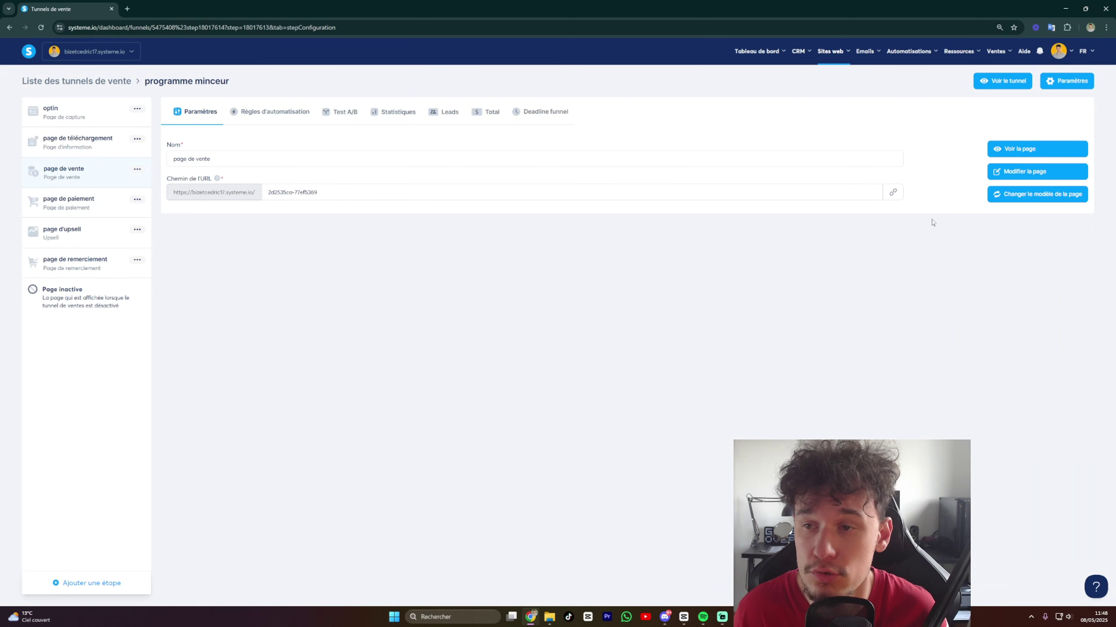
left_click(1021, 149)
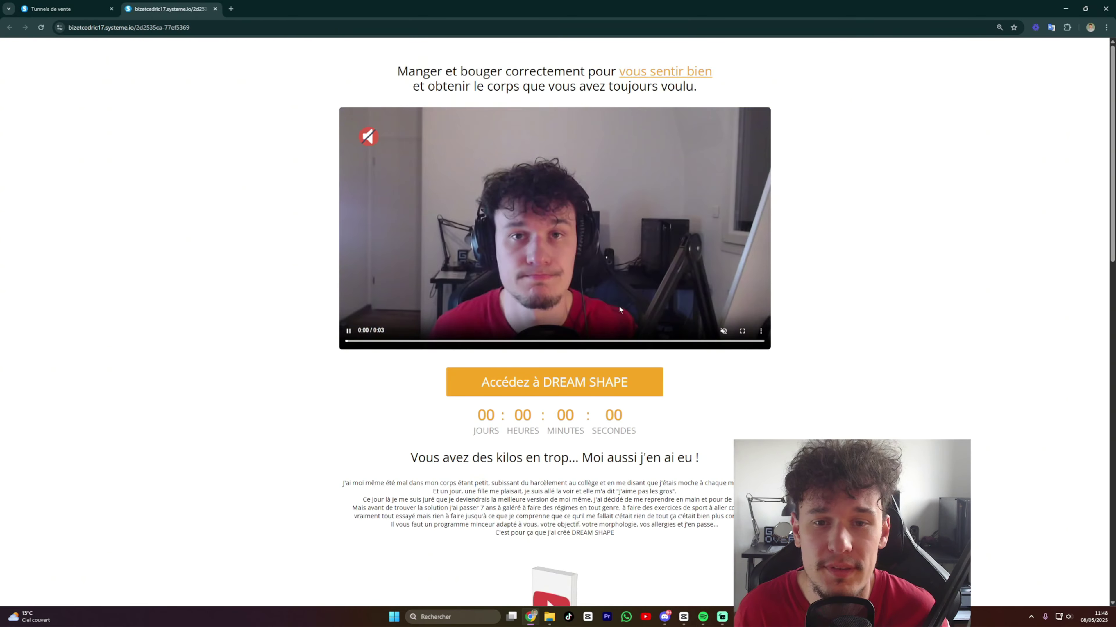
scroll(569, 337, "down", 1)
left_click(570, 338)
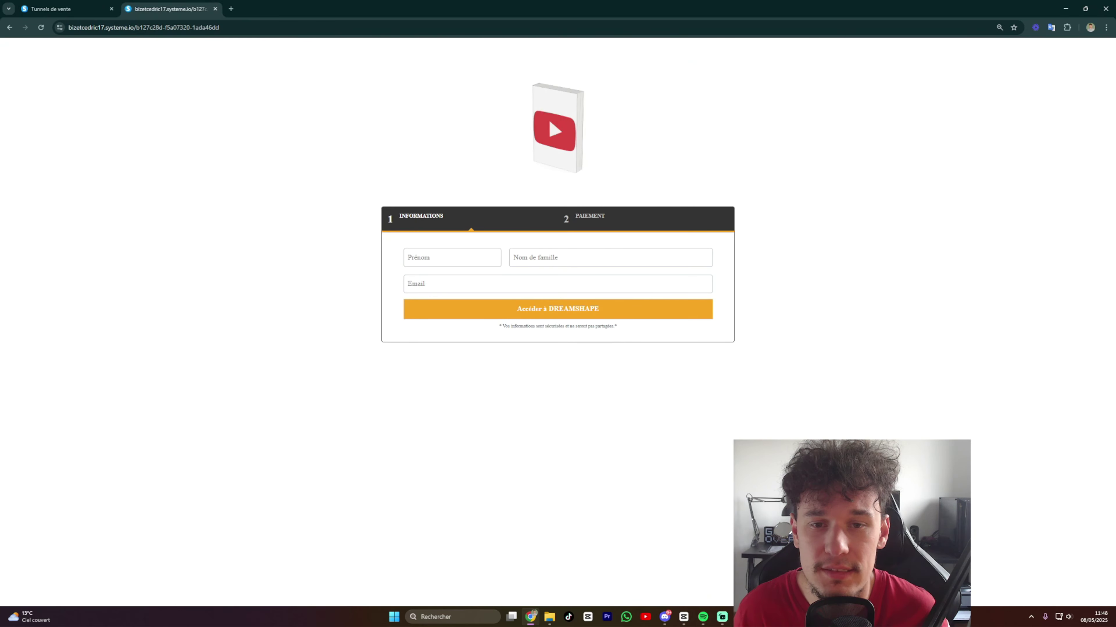
Fill in the customer's first name, last name and e-mail on the live order form and continue to the payment stage.
left_click(452, 257)
key("Down")
key("Return")
key("Tab")
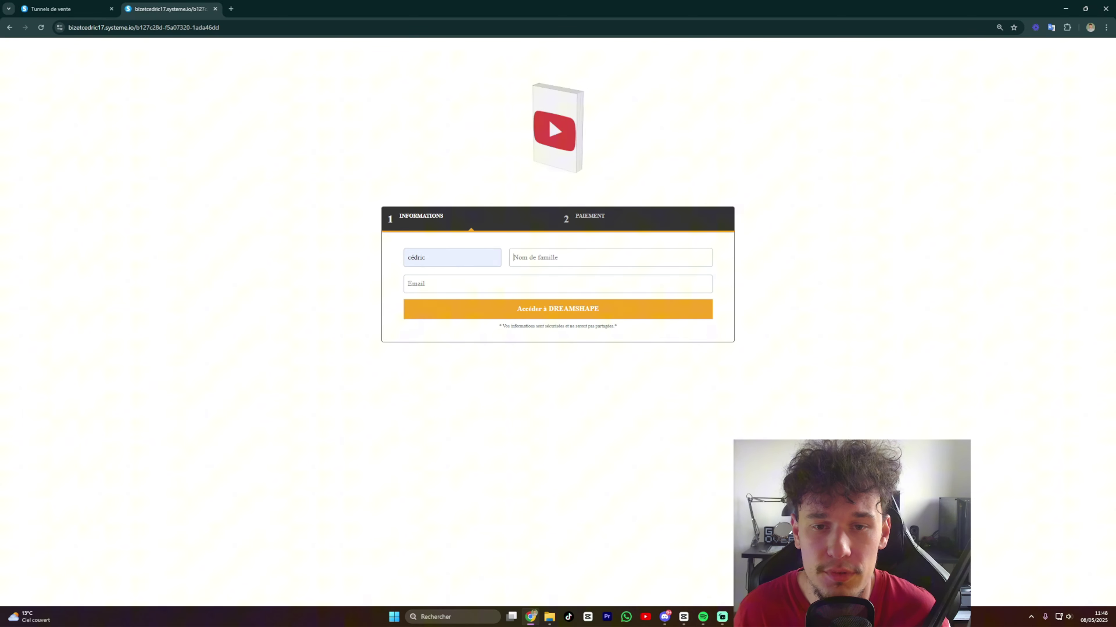
type("bizet")
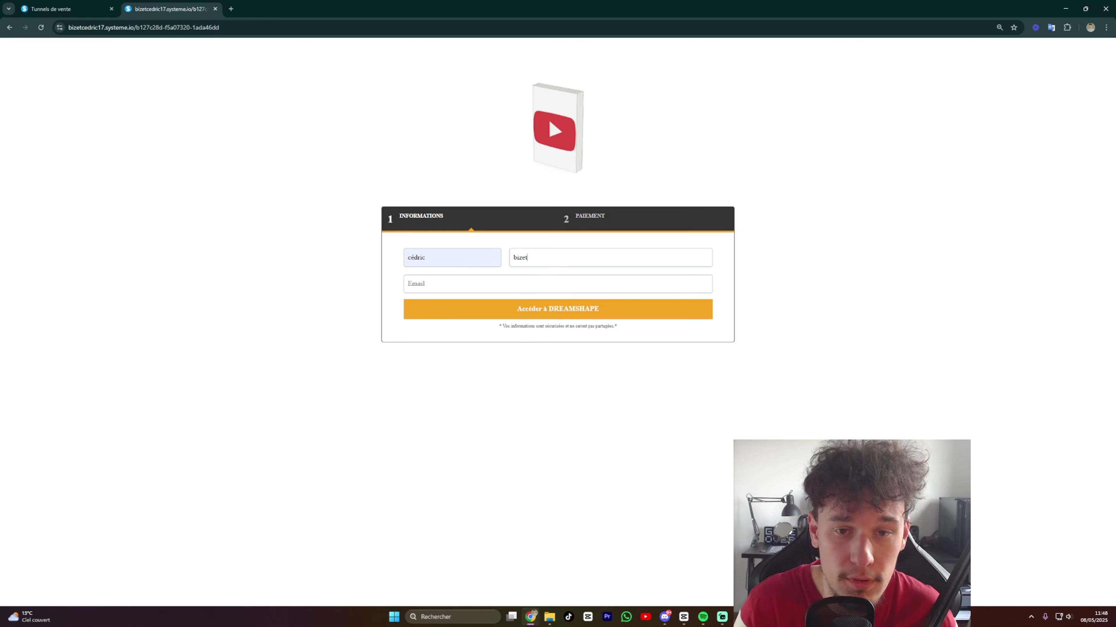
key("Tab")
key("Down")
key("Return")
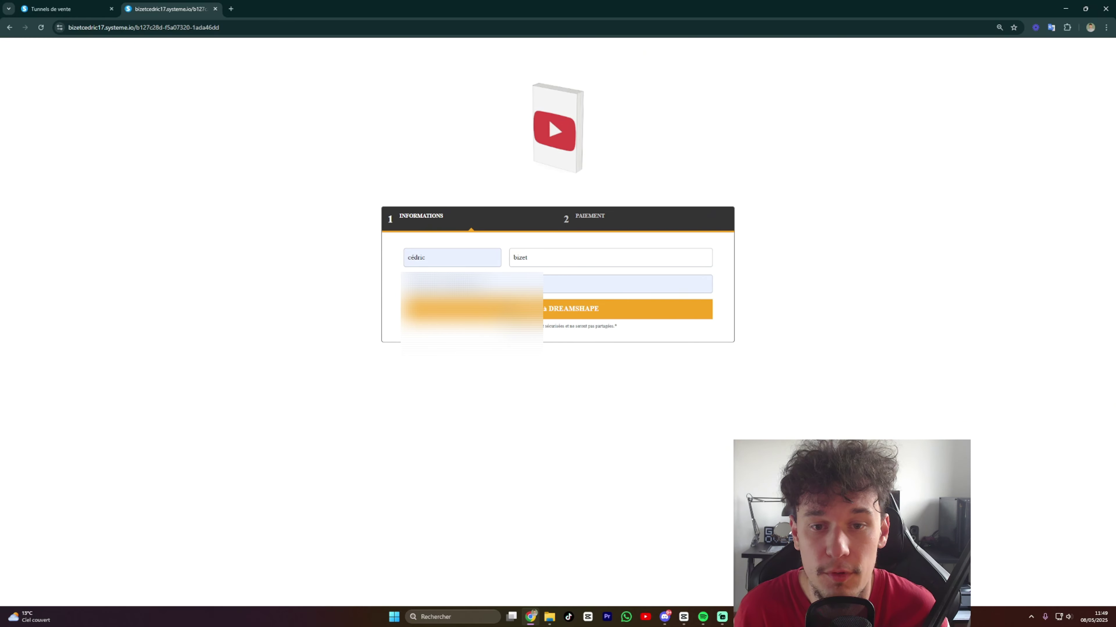
left_click(511, 313)
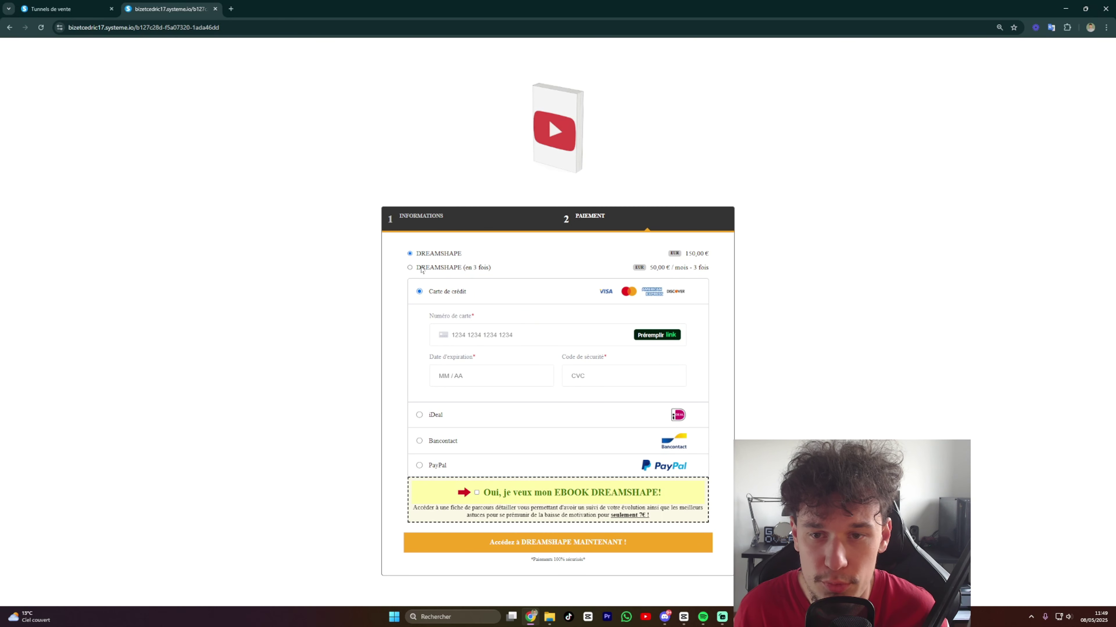
Test the live payment form by switching between DREAMSHAPE and DREAMSHAPE (en 3 fois) and toggling the EBOOK DREAMSHAPE order bump.
left_click(426, 255)
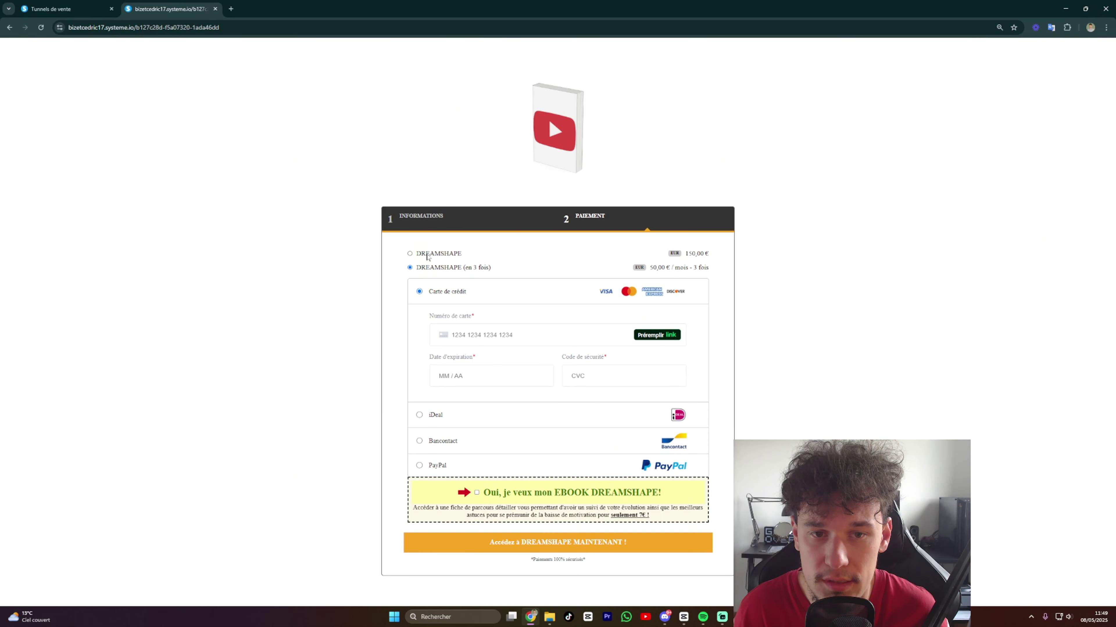
left_click(427, 268)
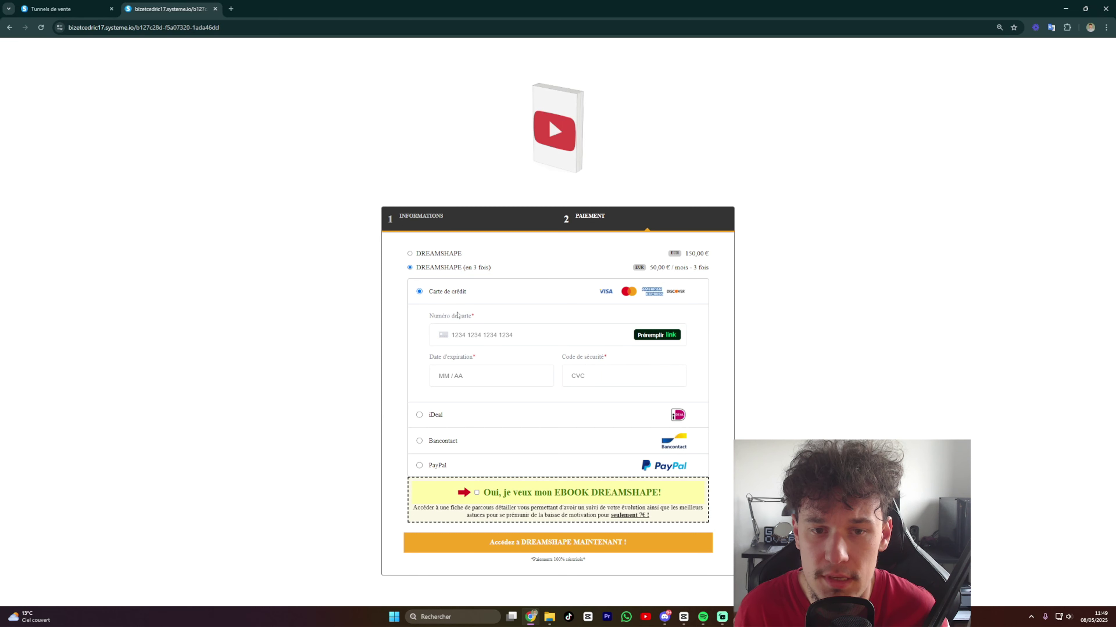
left_click(477, 493)
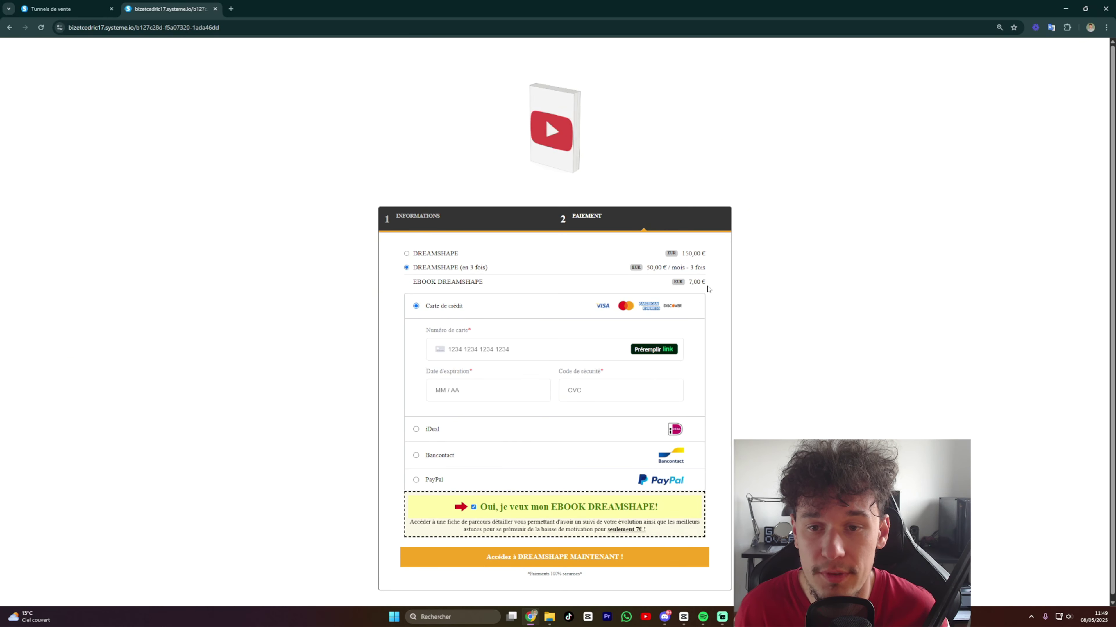
left_click(423, 255)
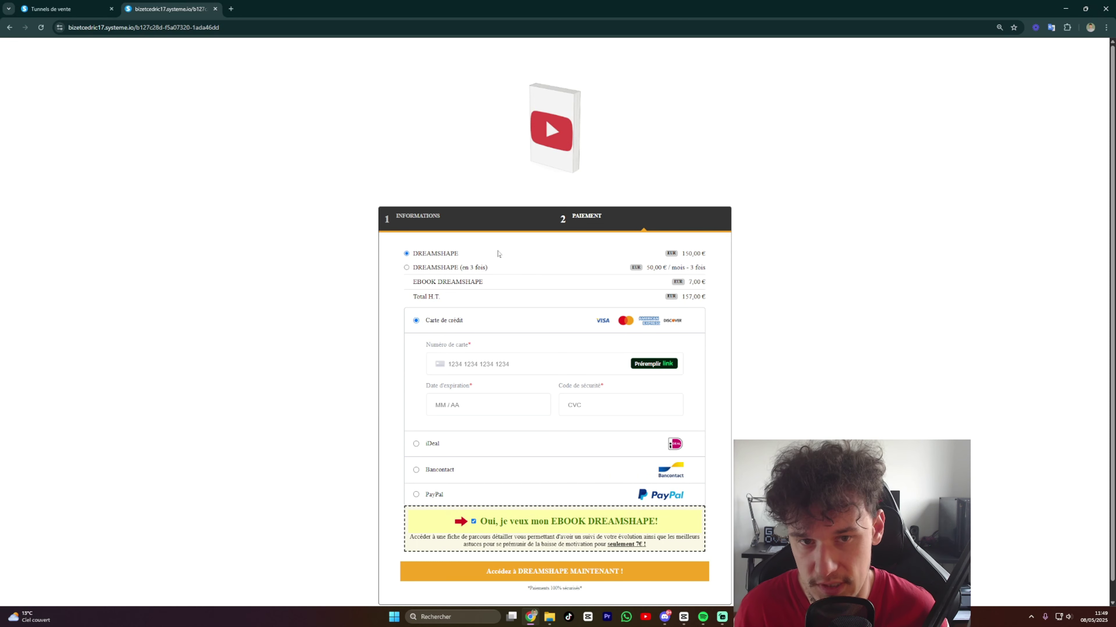
left_click(441, 268)
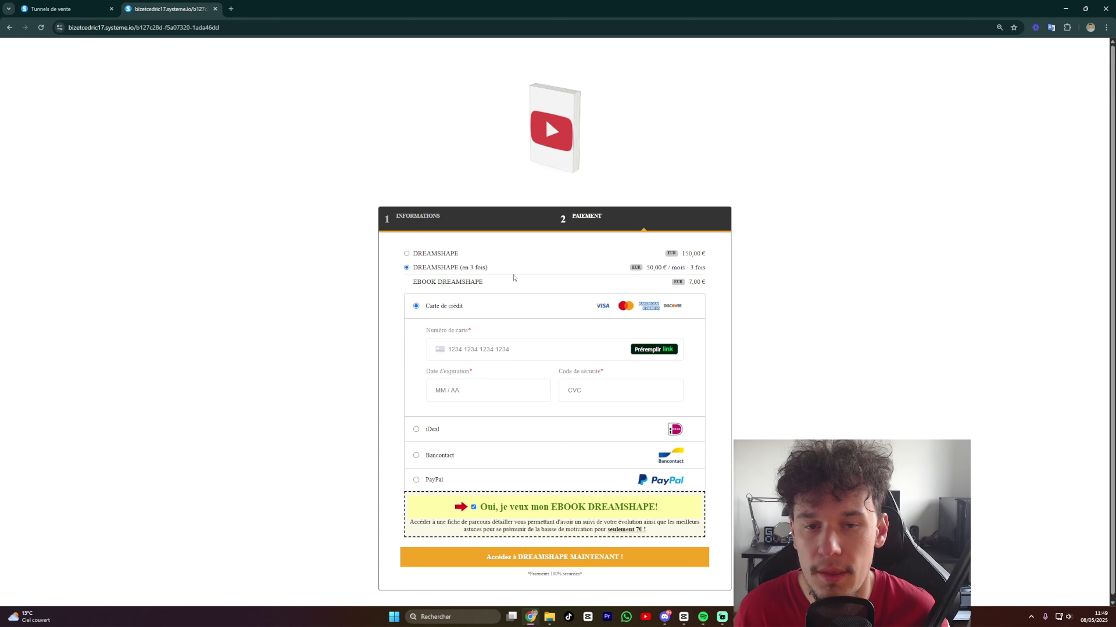
left_click(441, 255)
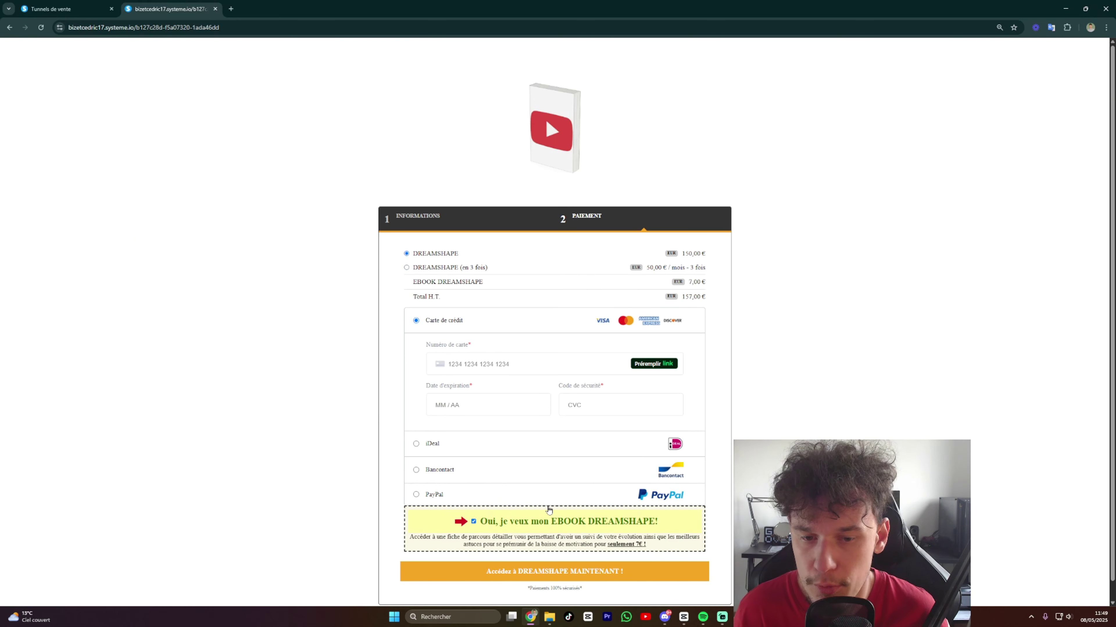
left_click(474, 522)
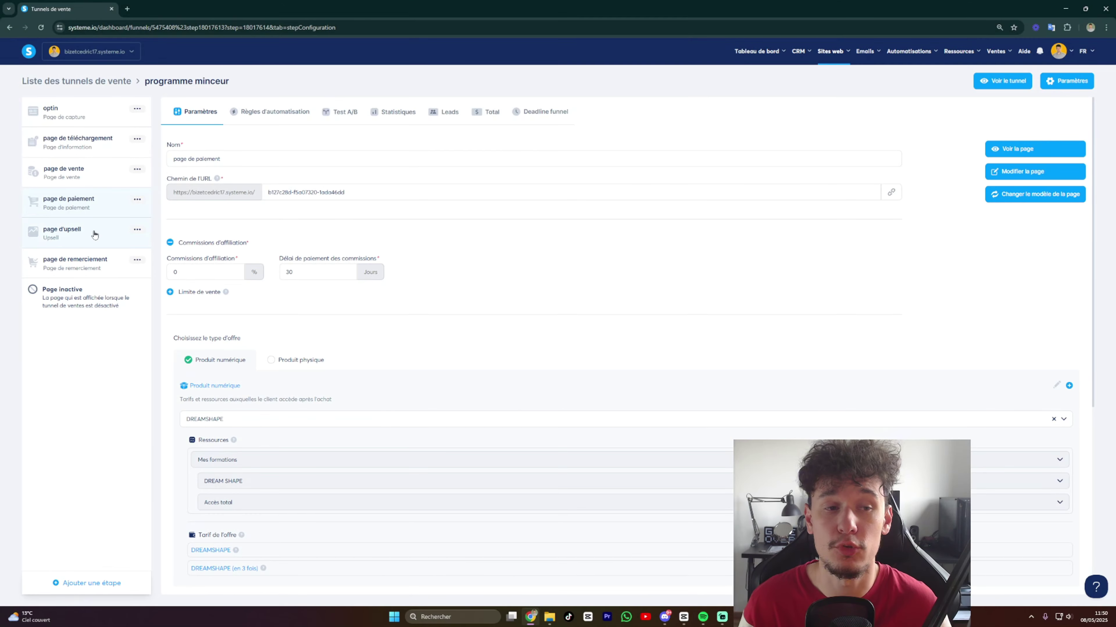
Open the settings of the funnel's "page d'upsell" step and read the notice under its offer type.
left_click(93, 235)
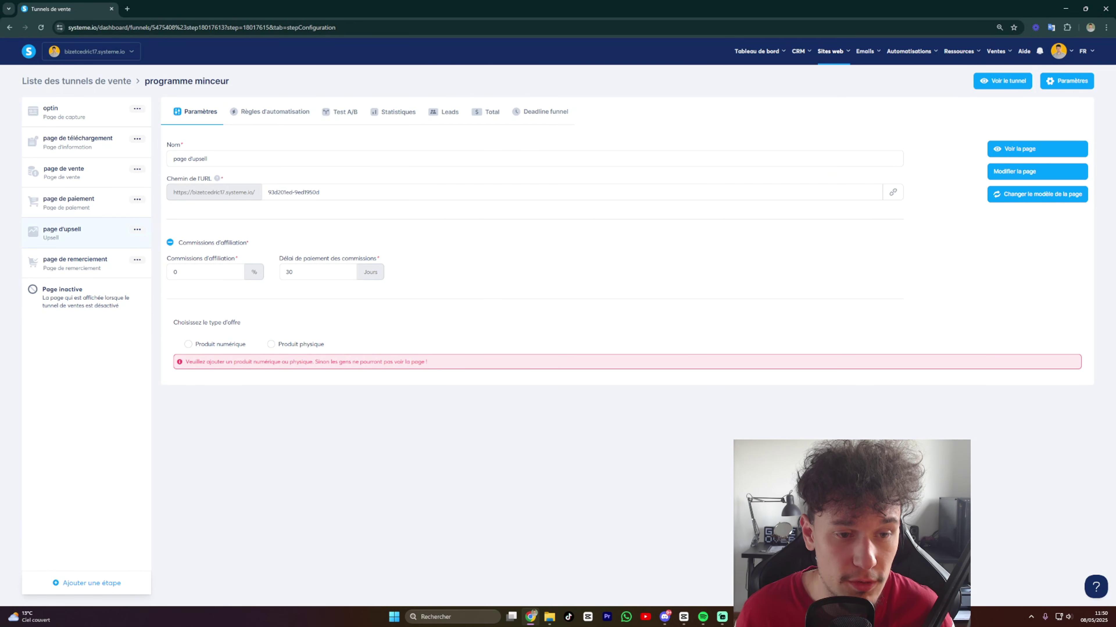
left_click_drag(201, 361, 431, 366)
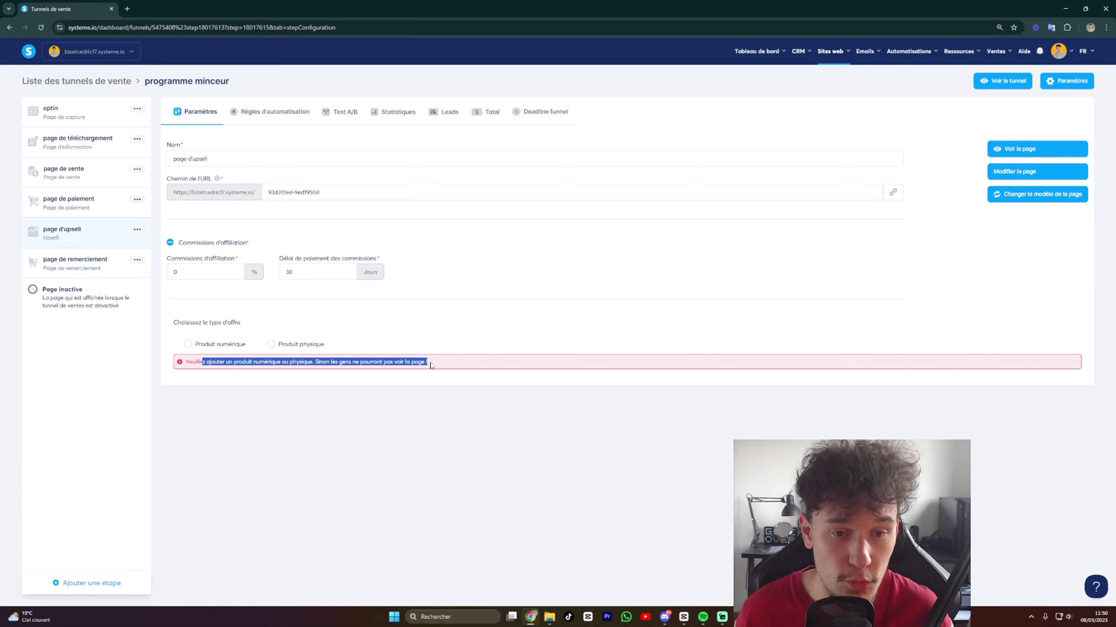
left_click(446, 449)
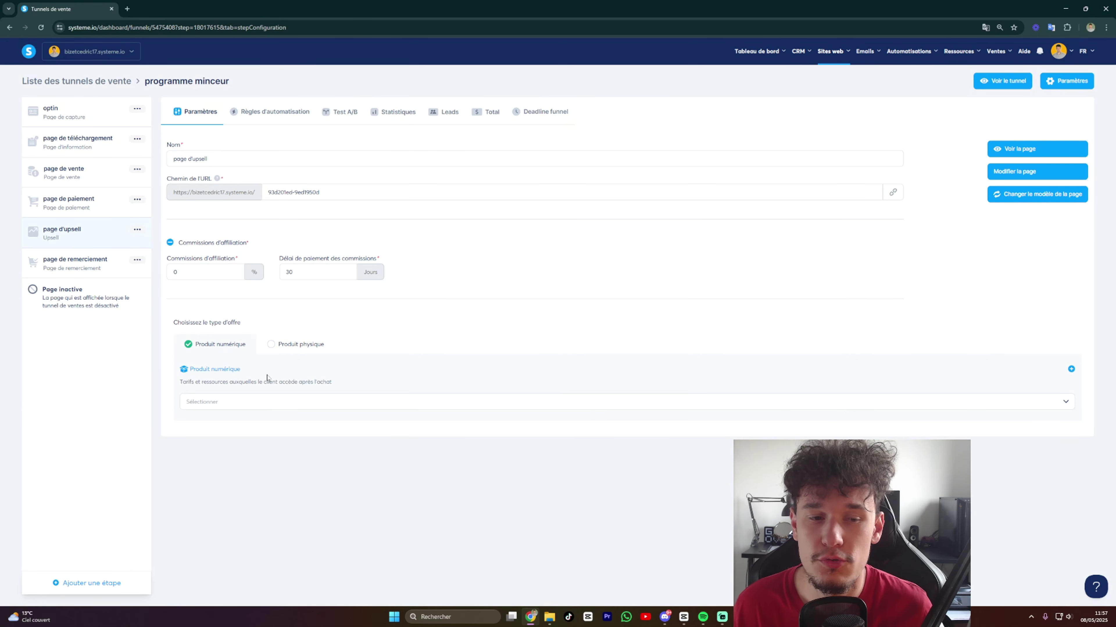
left_click(229, 404)
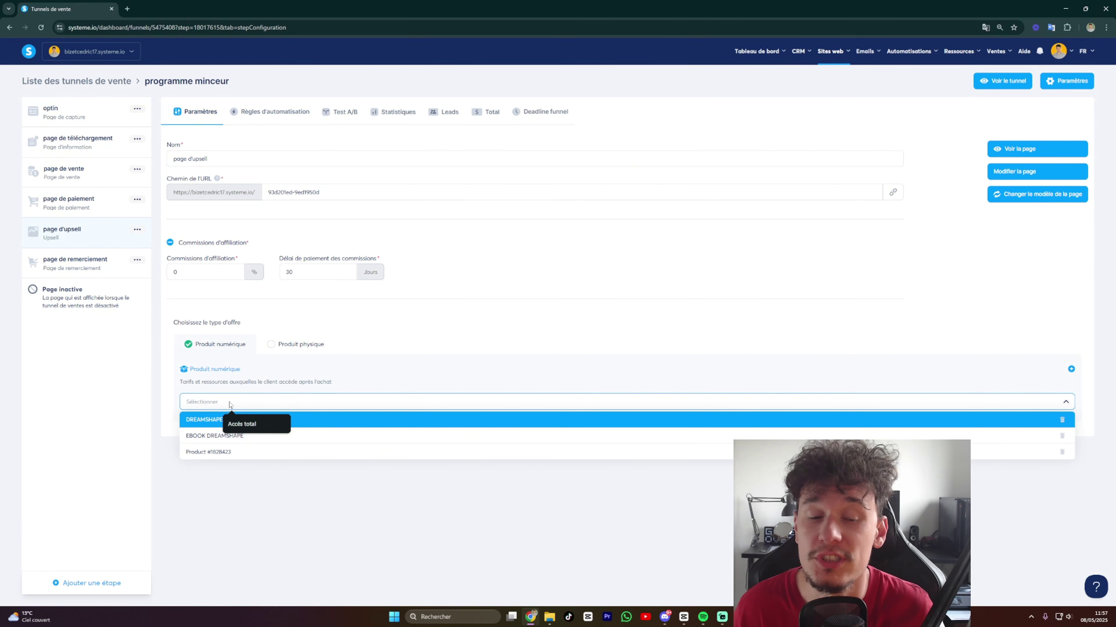
left_click(228, 498)
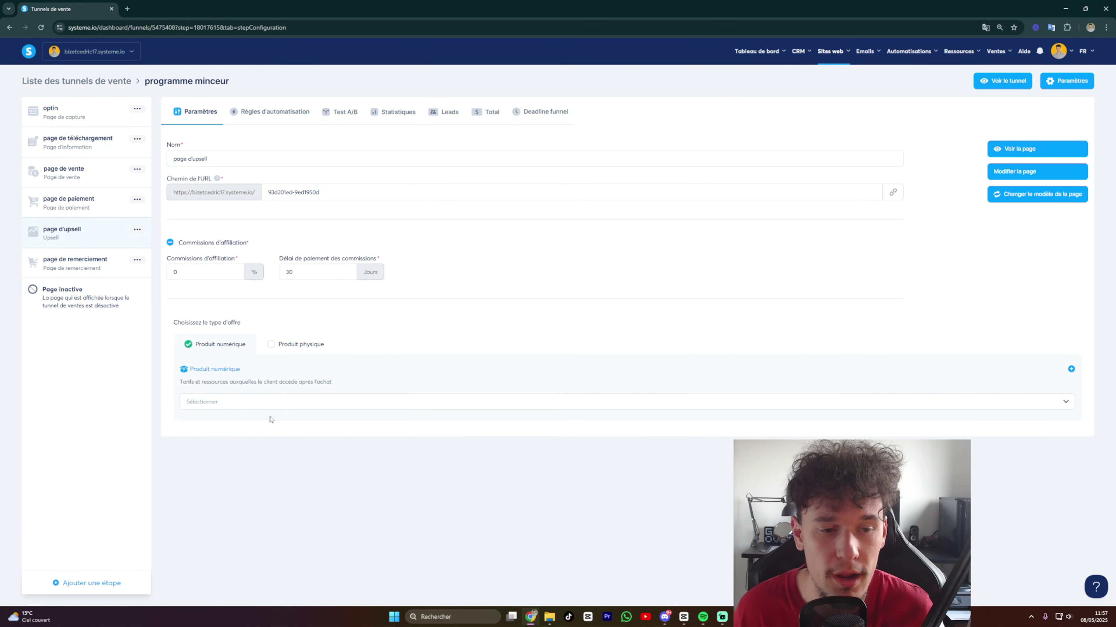
left_click(1070, 371)
left_click(186, 412)
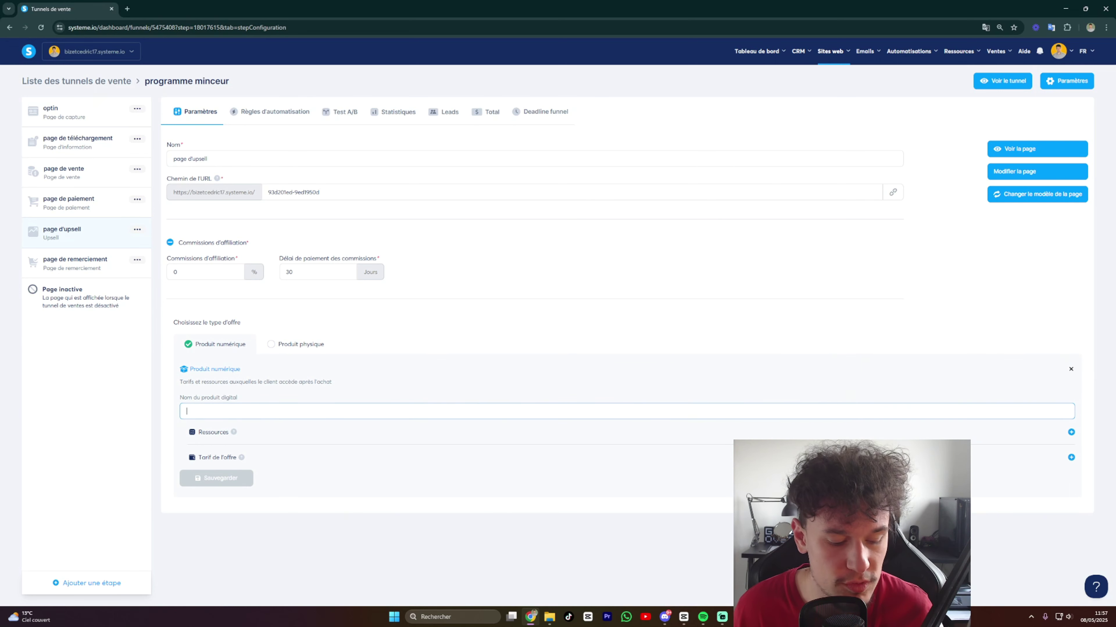
type("COACHING DREAMSHAPE")
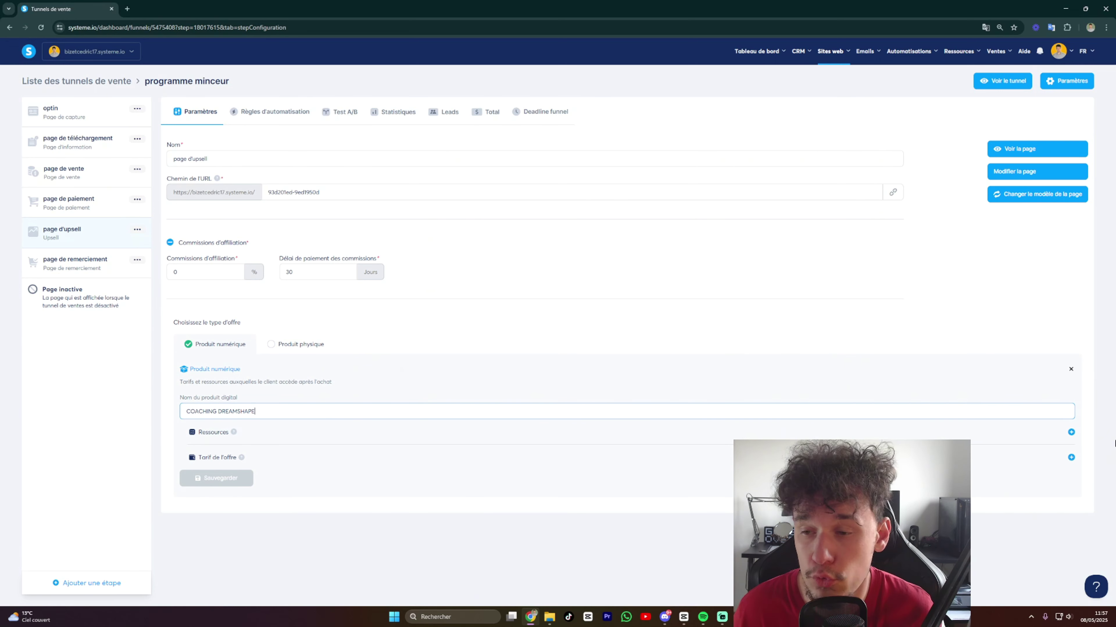
left_click(1071, 432)
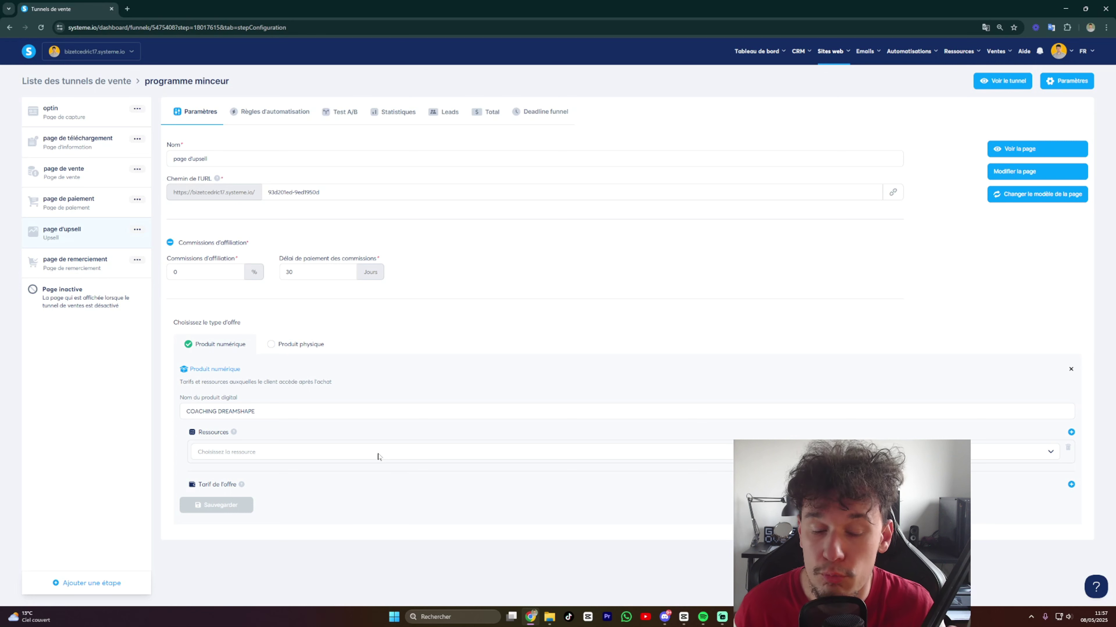
left_click(349, 454)
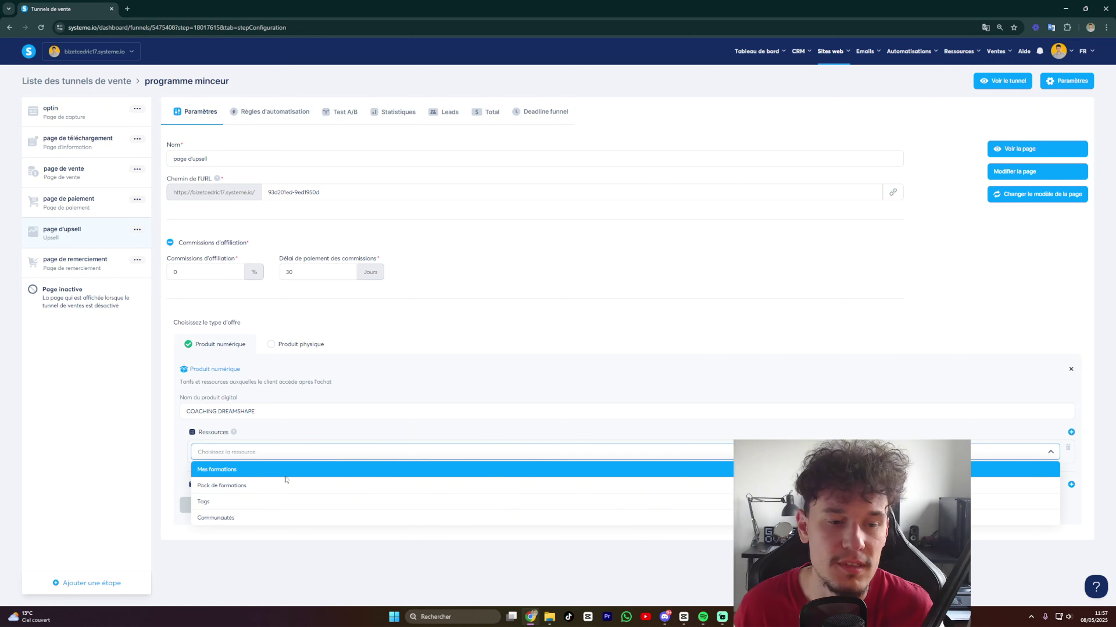
left_click(227, 500)
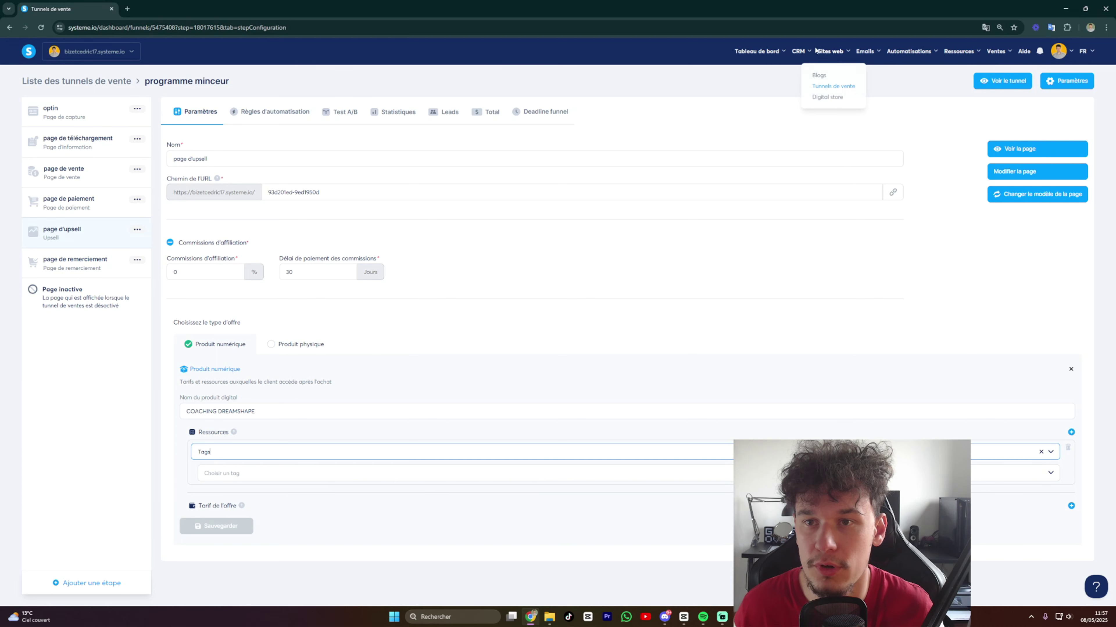
Create a new contact tag named COACHING DREAMSHAPE in the CRM.
left_click(795, 86)
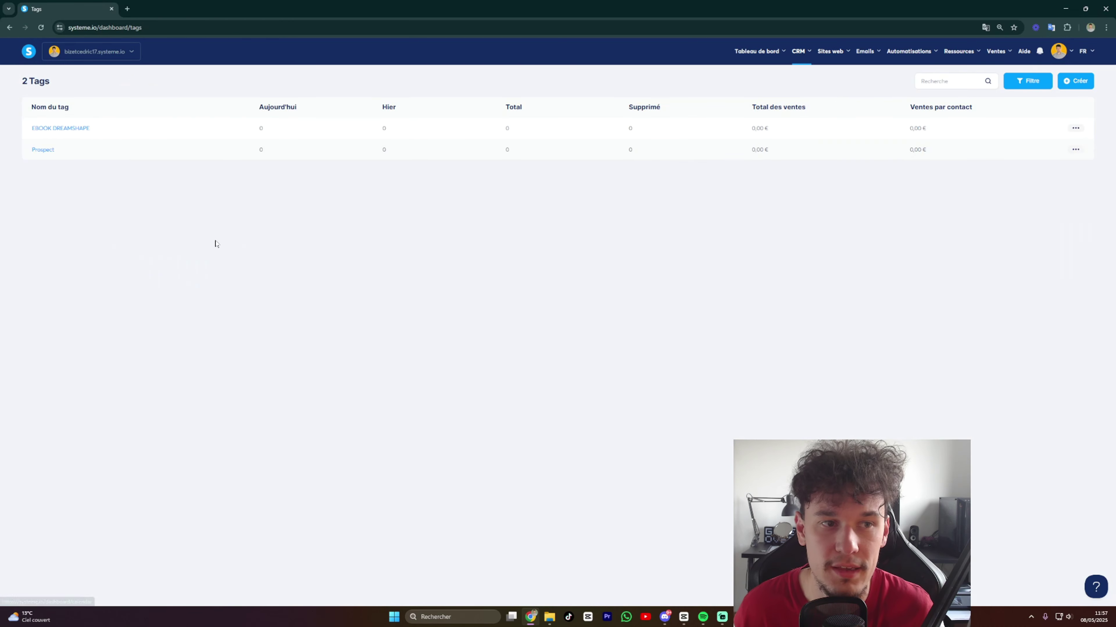
left_click(1075, 82)
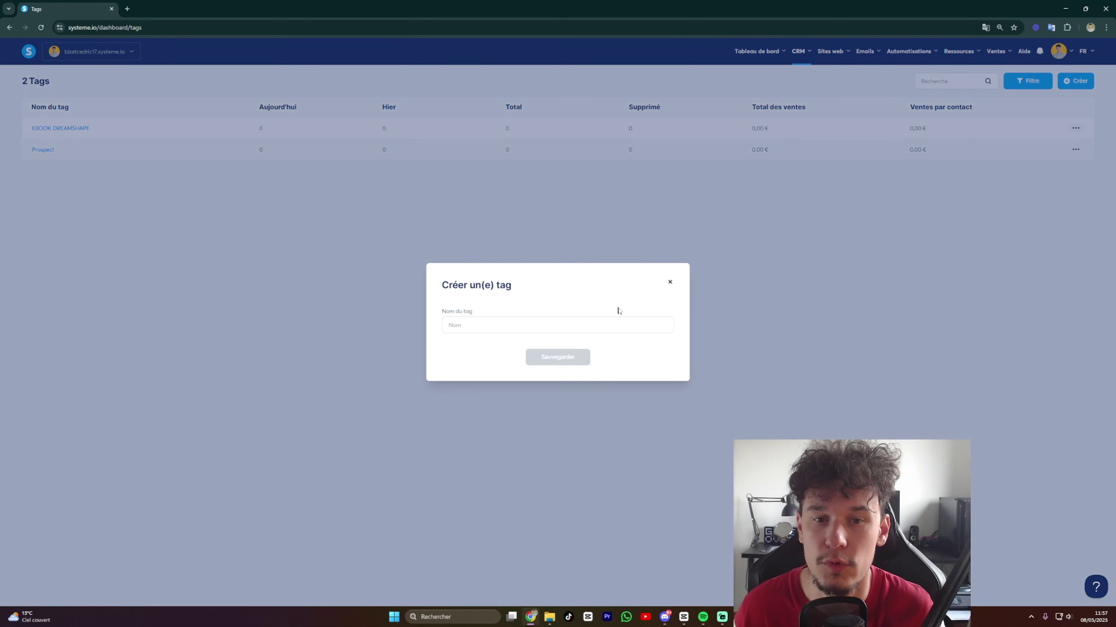
left_click(508, 325)
type("COACHING DREAMSHAPE")
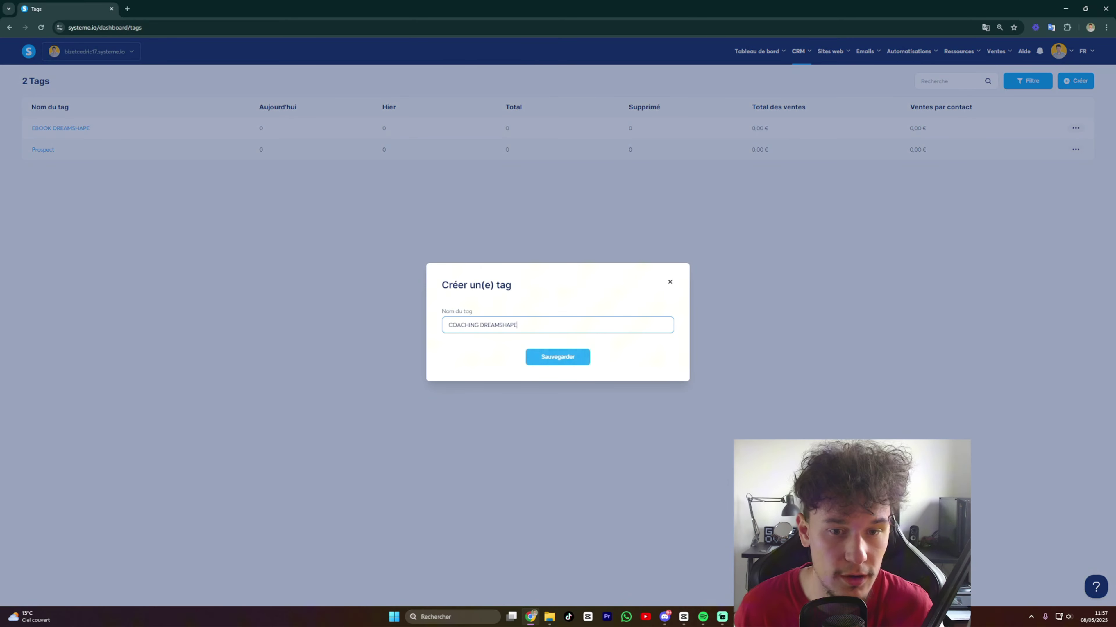
left_click(542, 358)
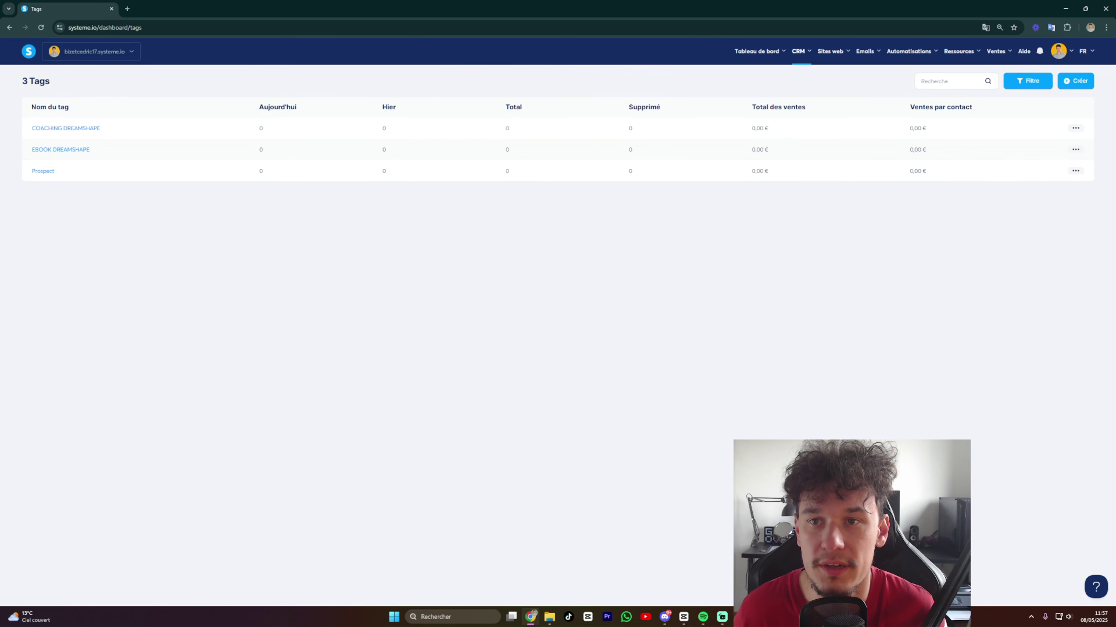
Return to the "programme minceur" funnel's upsell page settings and choose a digital product as the offer type.
mouse_move(832, 53)
left_click(823, 88)
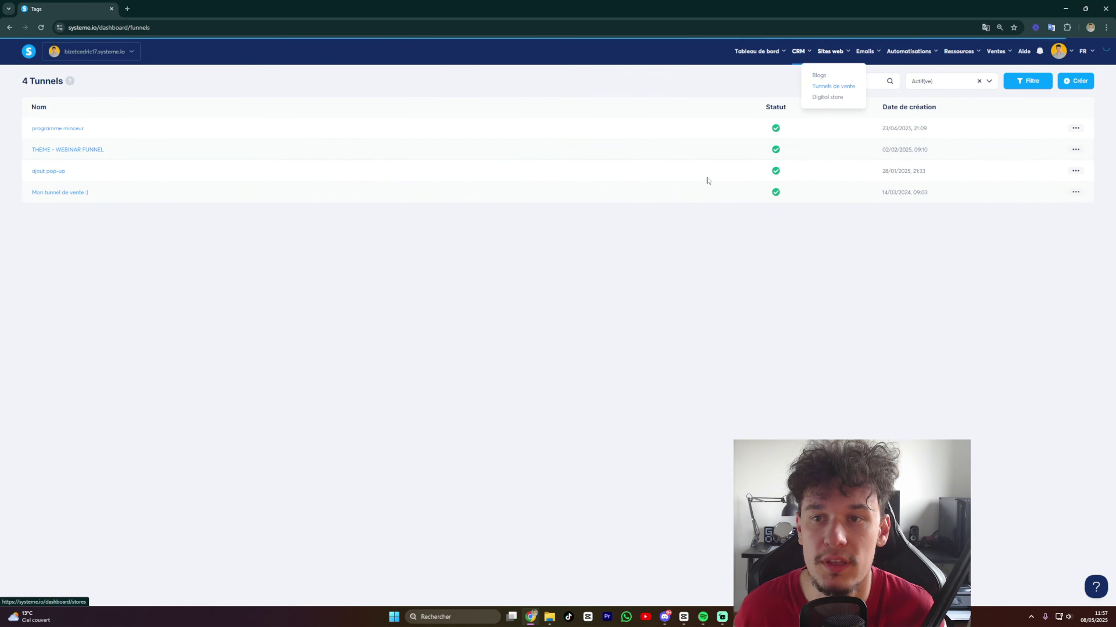
left_click(70, 129)
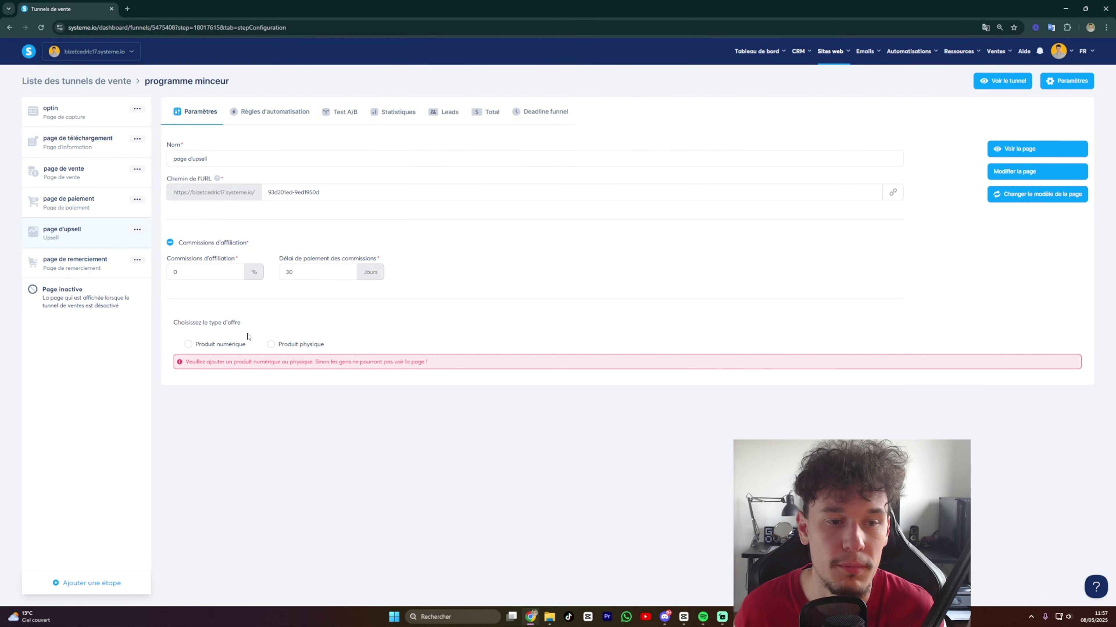
left_click(197, 344)
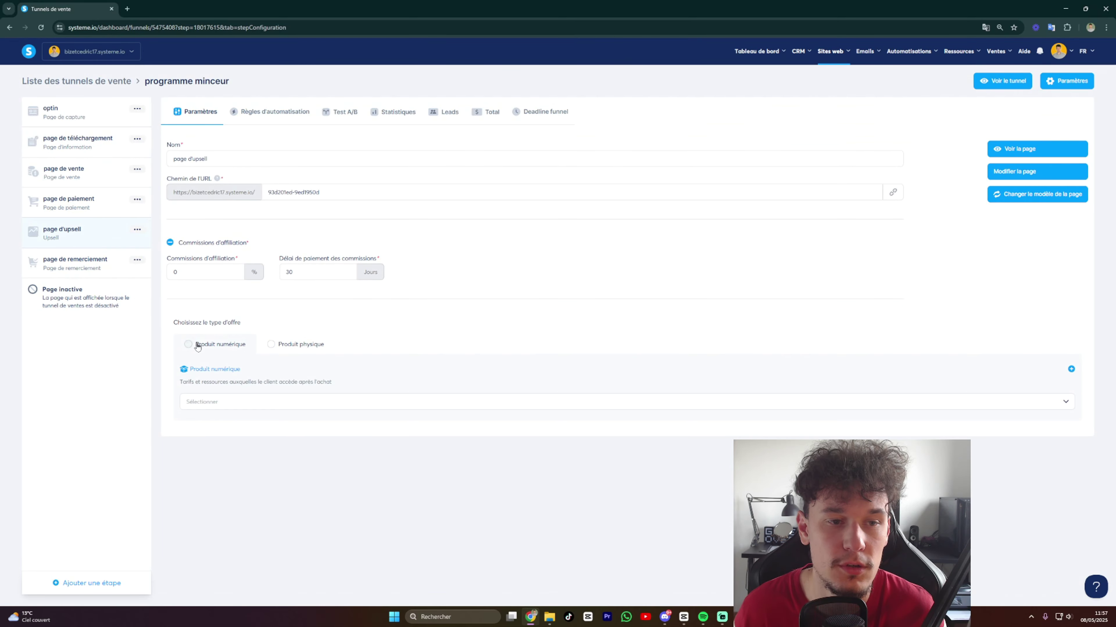
left_click(214, 401)
key("Escape")
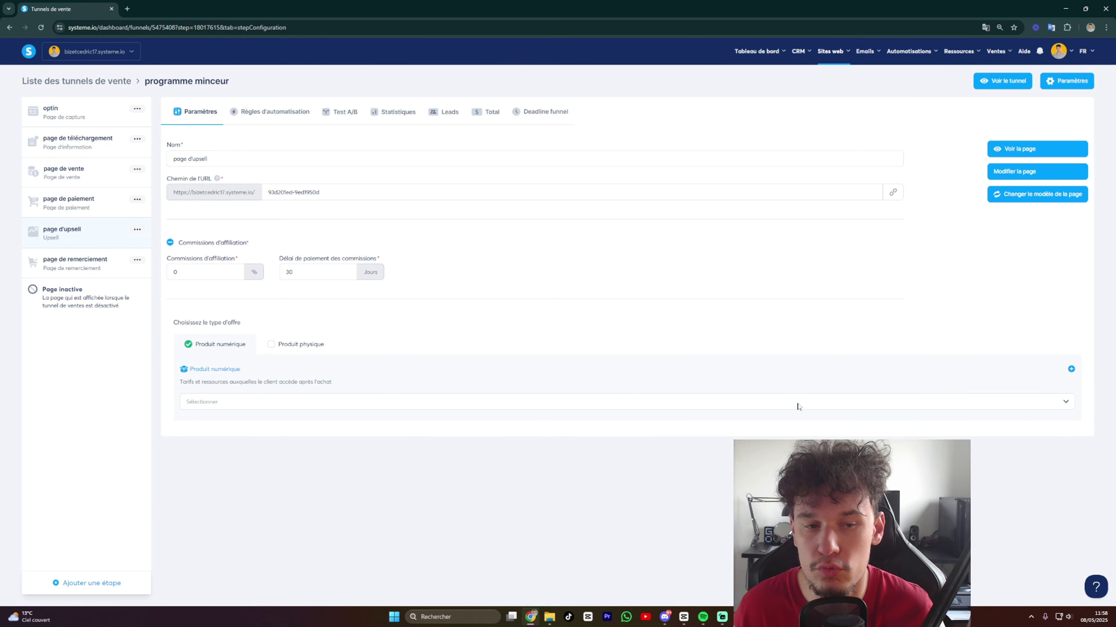
Start a new digital product named COACHING DREAMSHAPE for the upsell and add the COACHING DREAMSHAPE tag as its resource.
left_click(1072, 369)
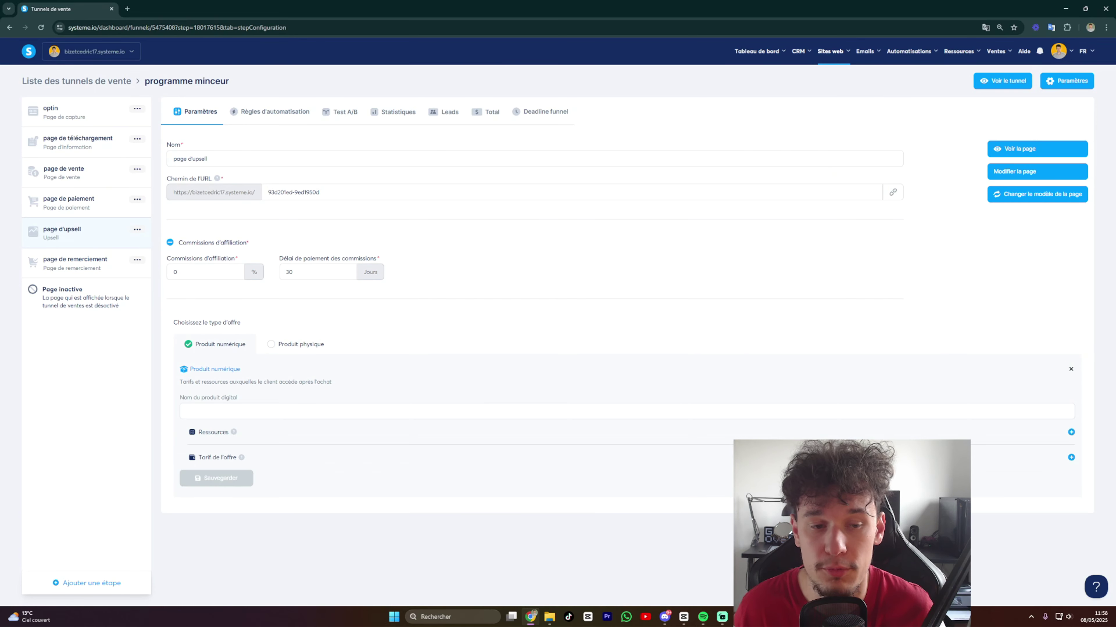
type("COACHING DREAMSHAPE")
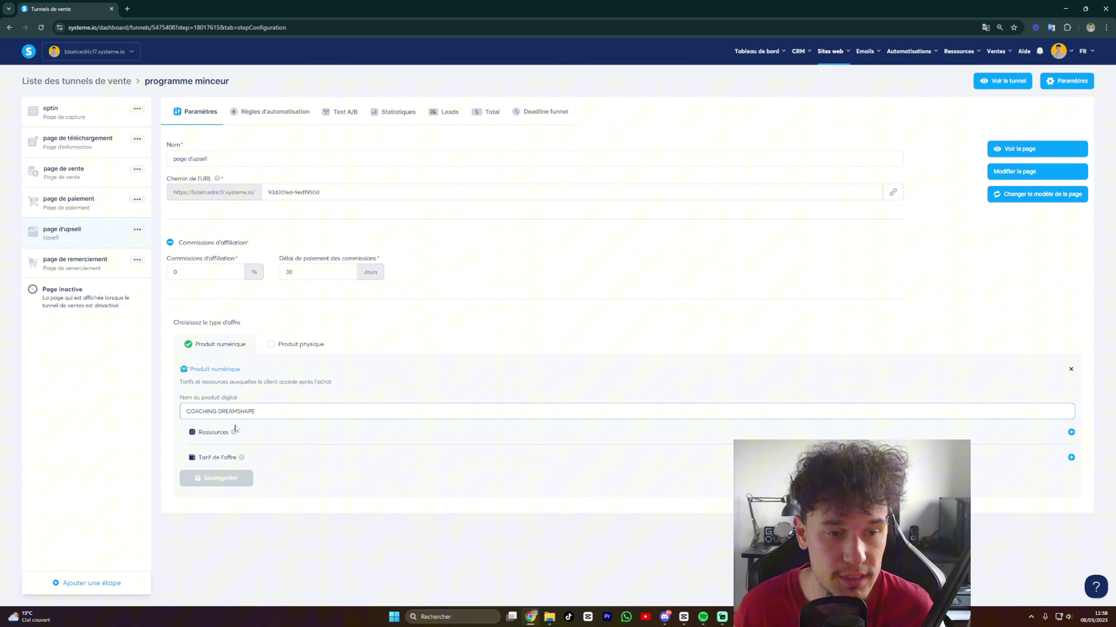
left_click(1072, 432)
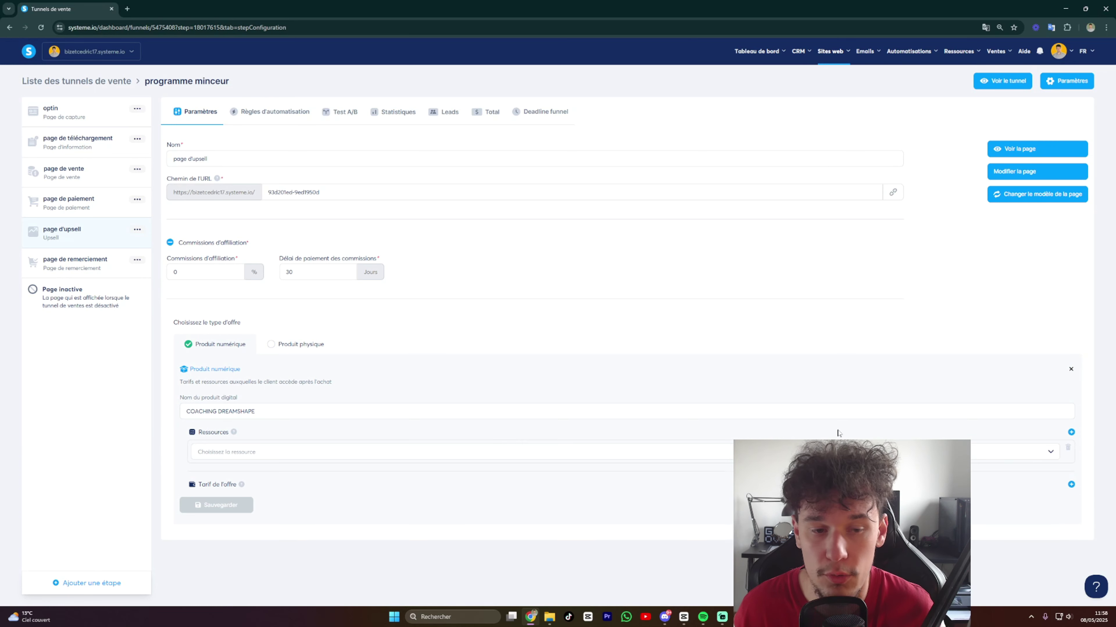
left_click(257, 455)
left_click(226, 486)
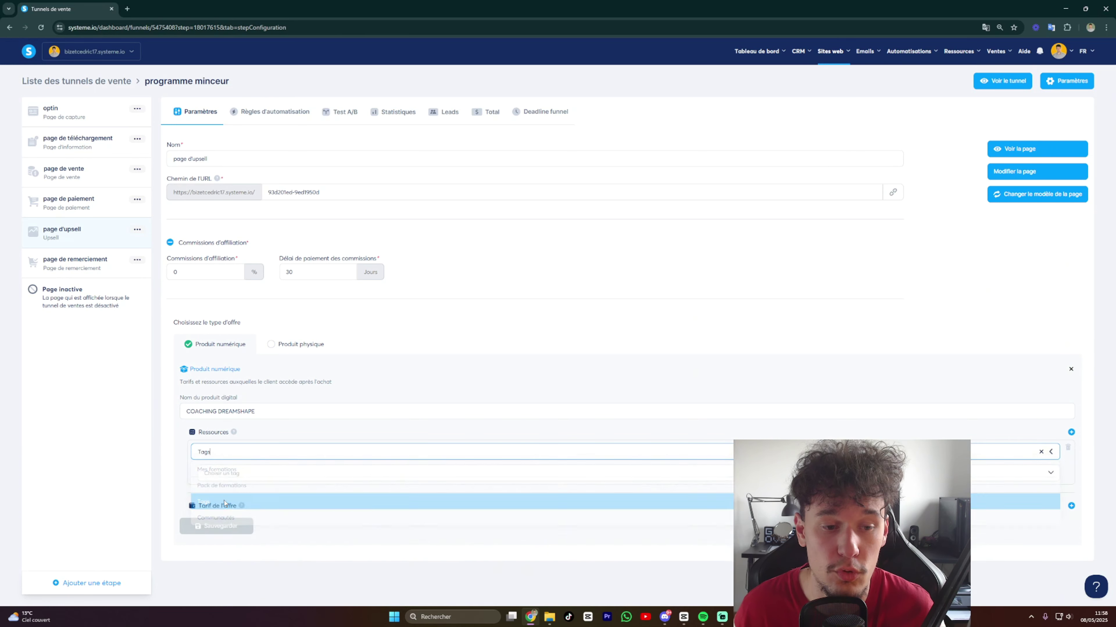
left_click(225, 475)
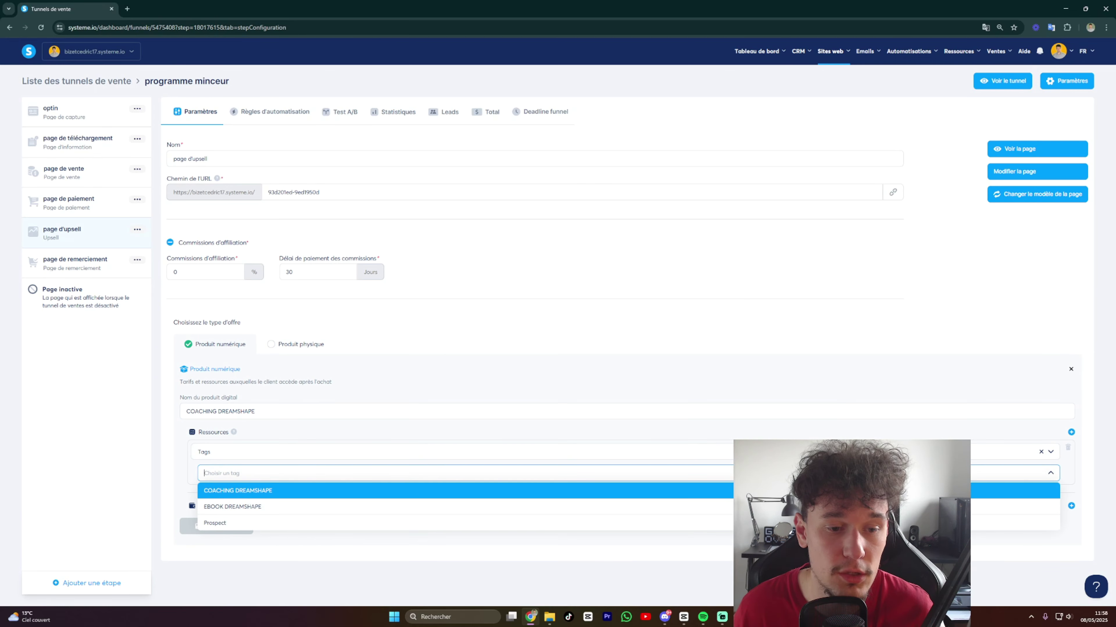
left_click(235, 491)
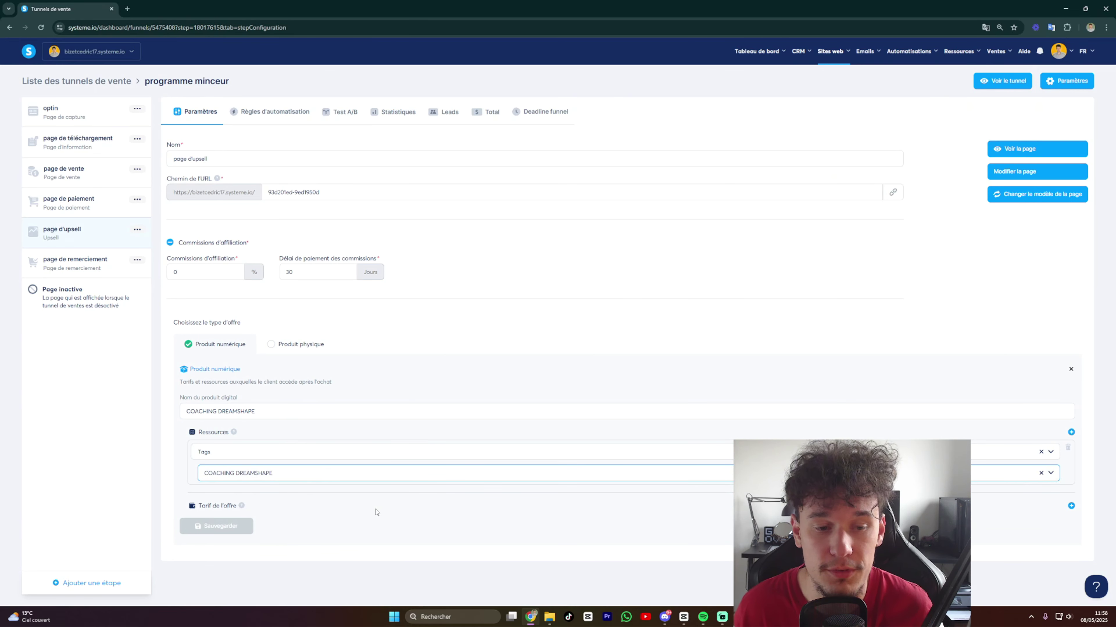
Start a new one-time price plan for the offer, entering COACHING DREAMSHAPE as product name, internal offer name and transaction description.
left_click(1071, 506)
scroll(374, 510, "down", 2)
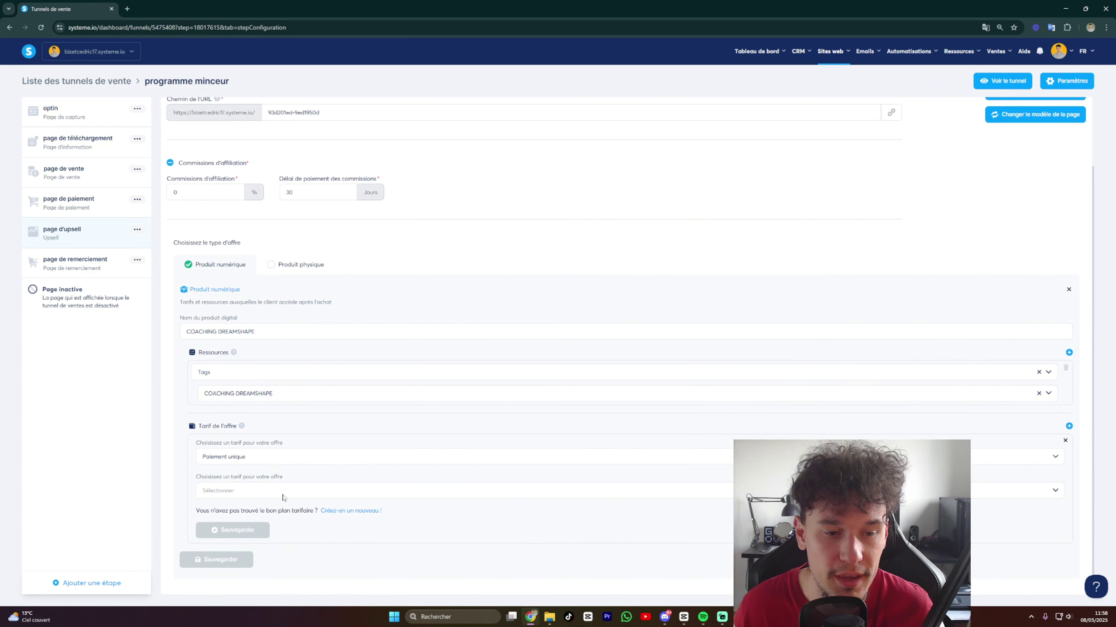
left_click(231, 492)
left_click(232, 494)
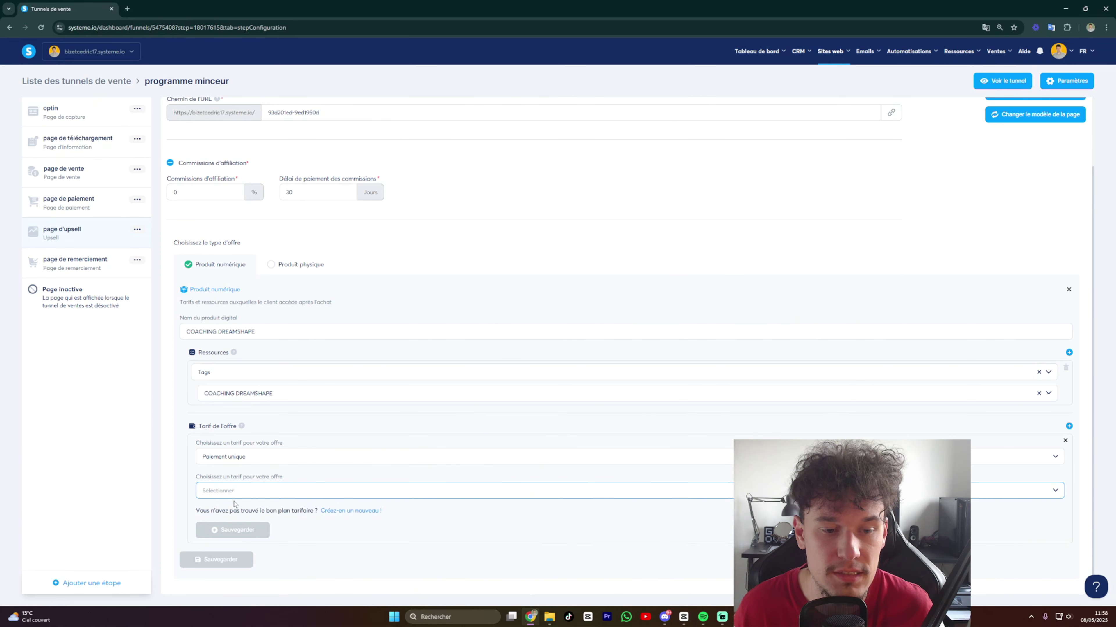
left_click(334, 515)
scroll(558, 351, "down", 1)
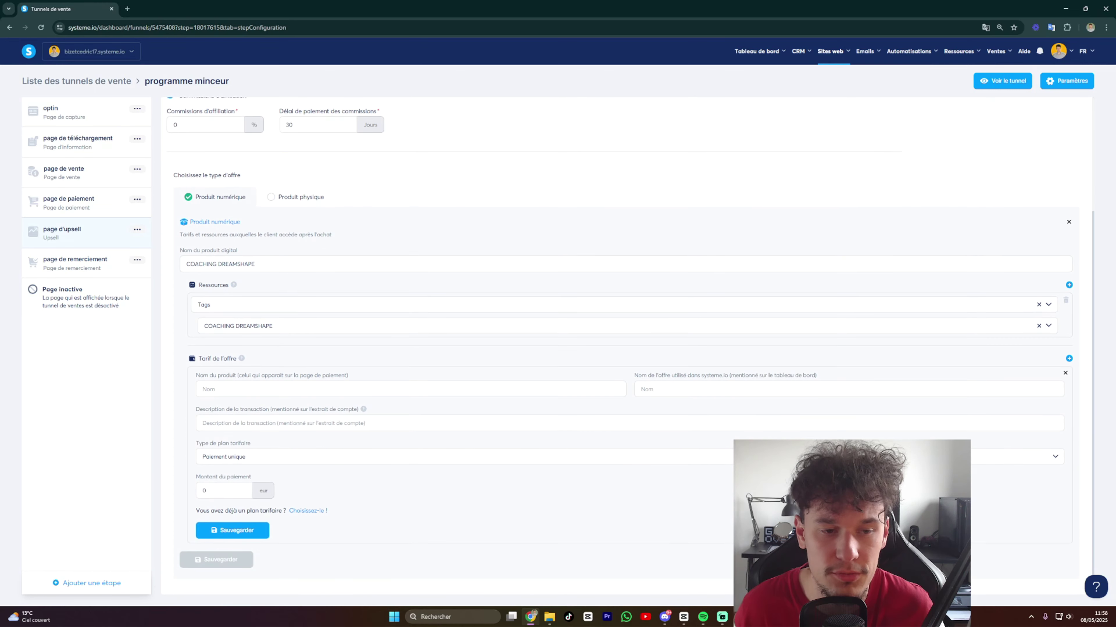
left_click(207, 389)
type("COACHING DREAMSHAPE")
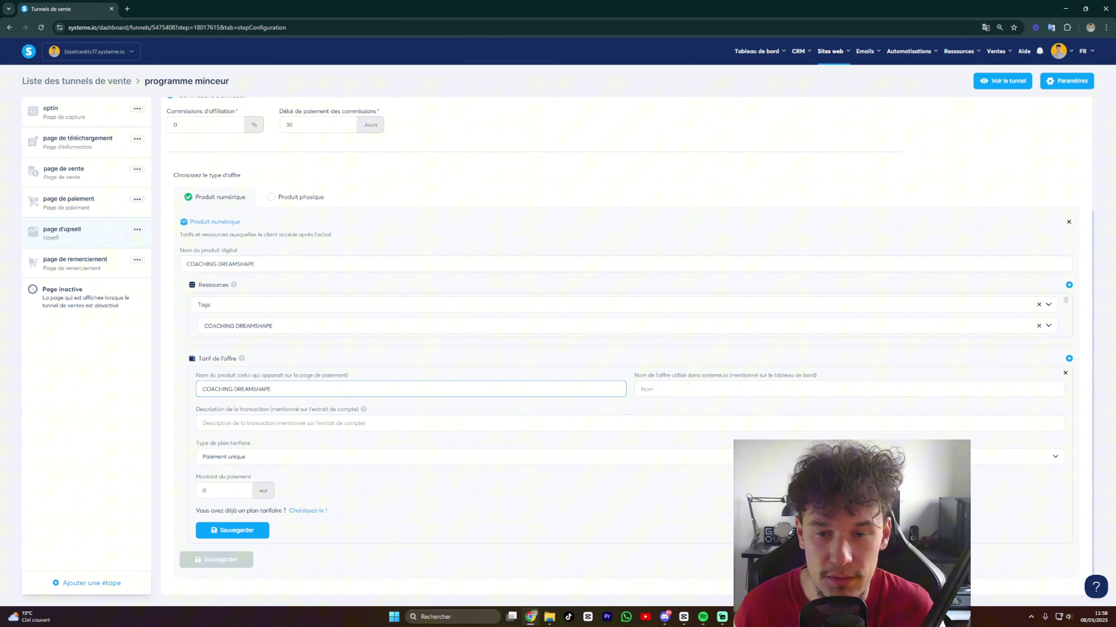
left_click(672, 389)
type("COACHING DREAMSHAPE")
left_click(347, 423)
type("COACHING DREAMSHAPE")
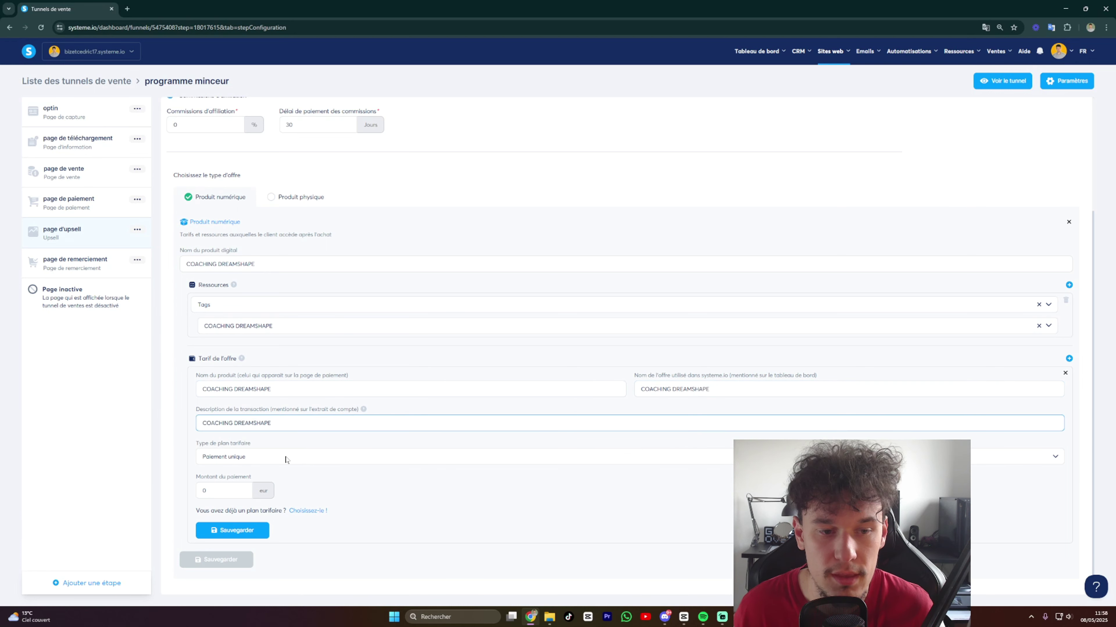
Set the payment amount to 57 eur, then save the price plan and the digital product.
left_click_drag(219, 491, 188, 487)
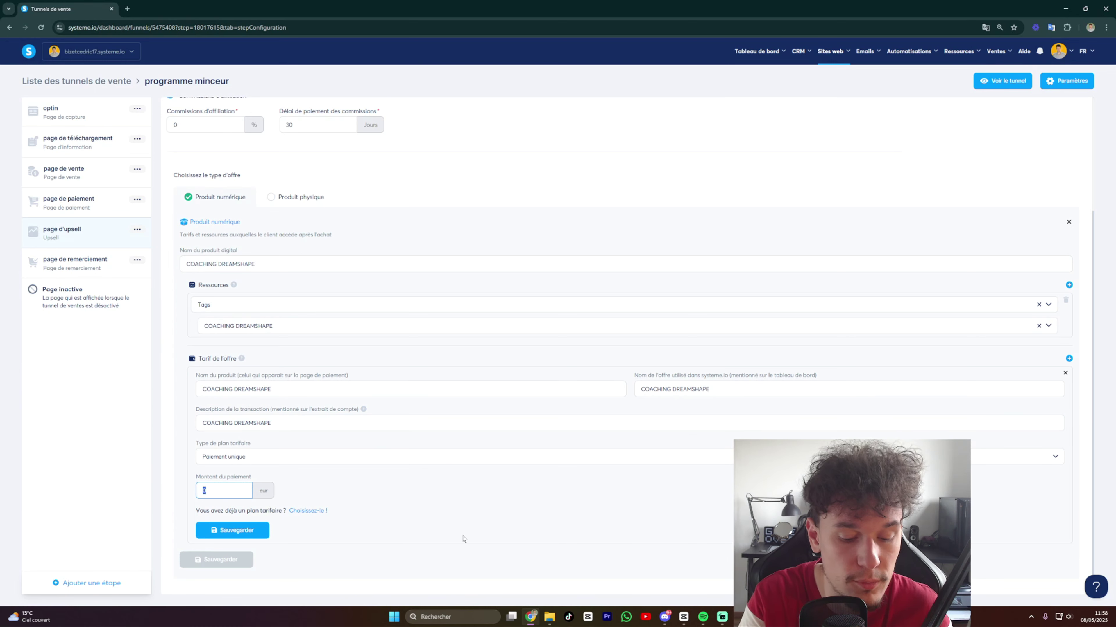
type("50")
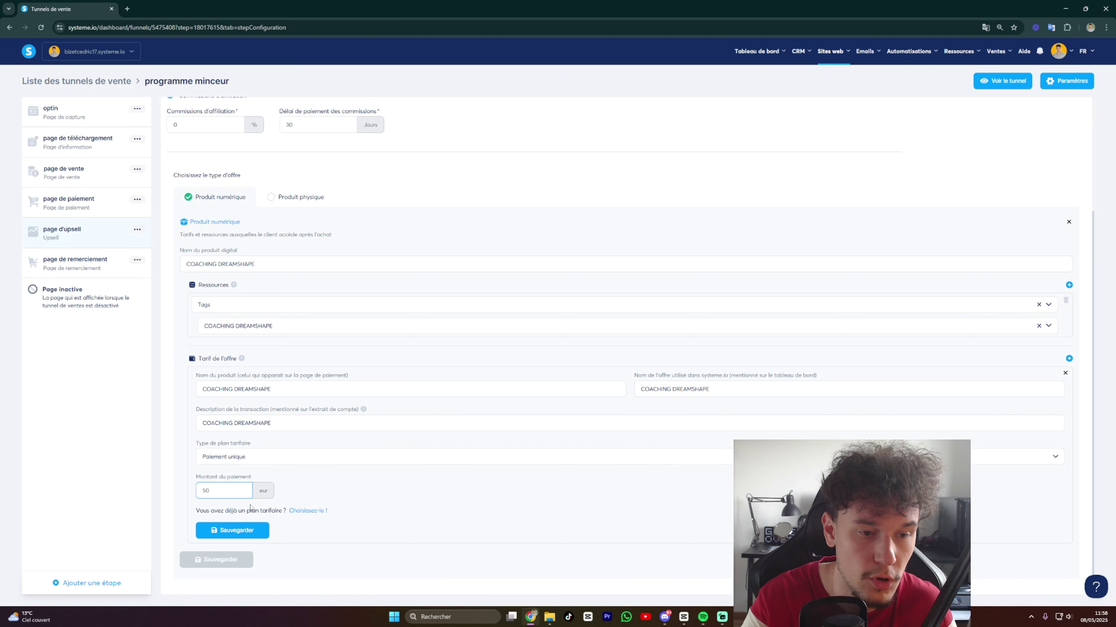
type("7")
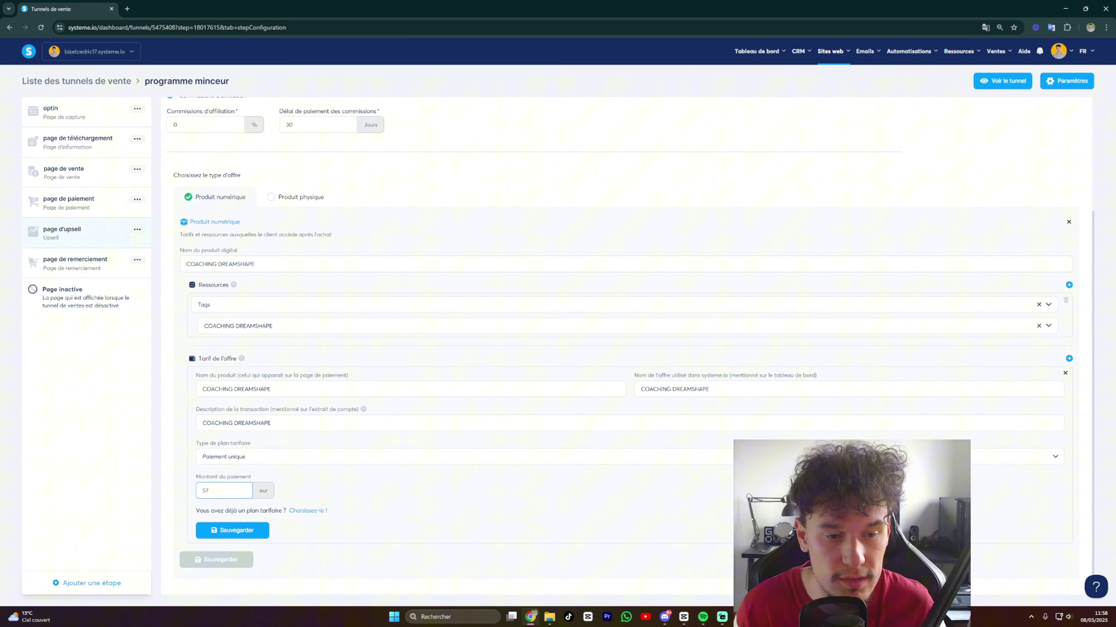
left_click(294, 489)
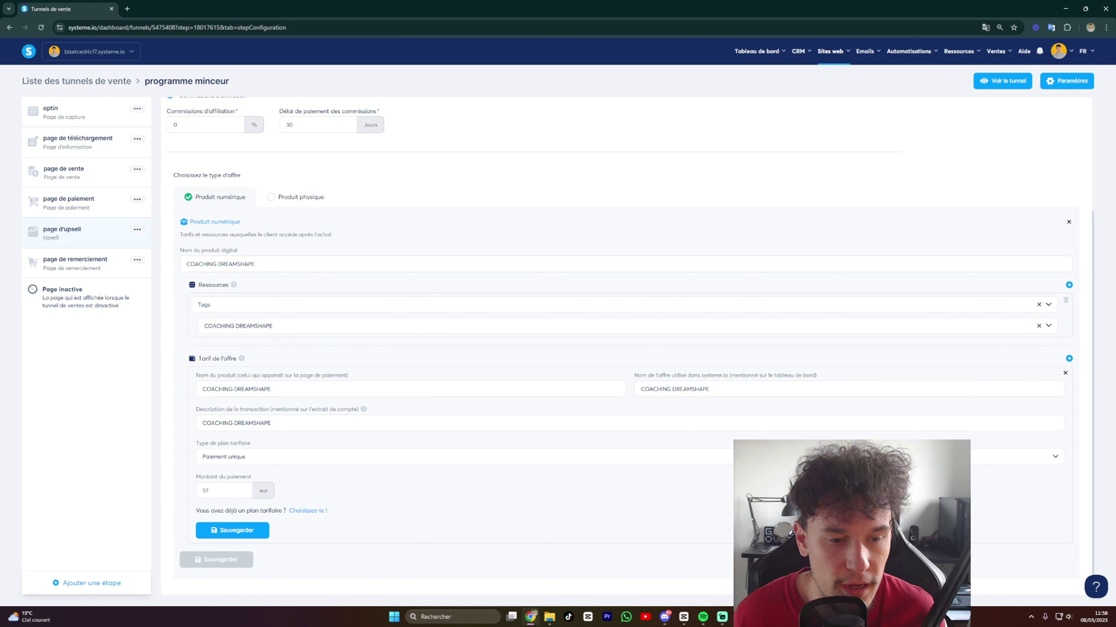
left_click(239, 532)
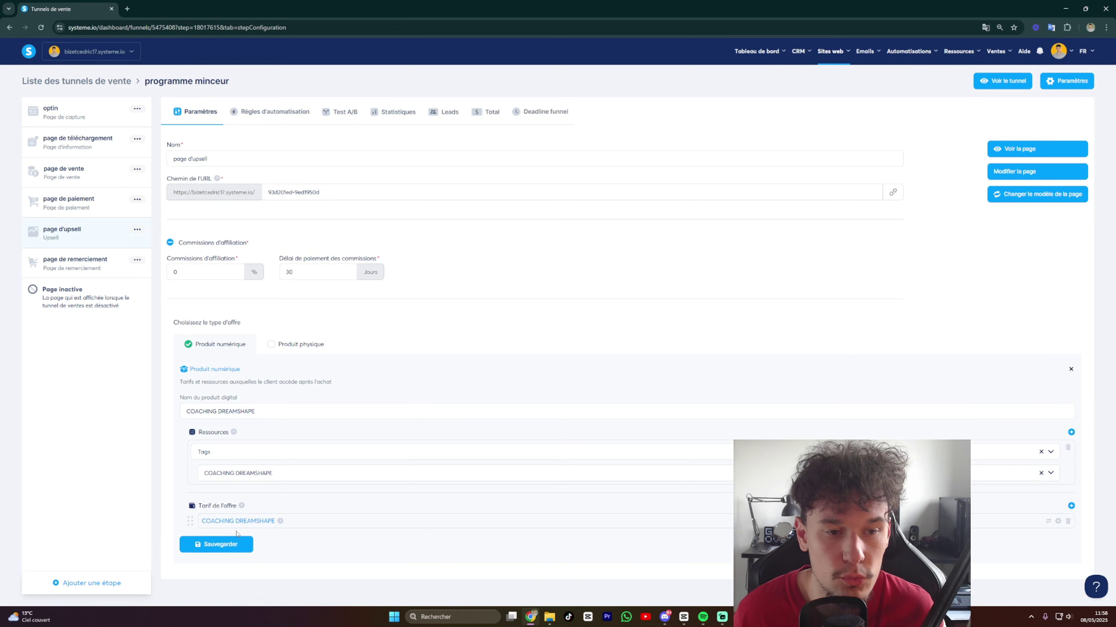
left_click(217, 547)
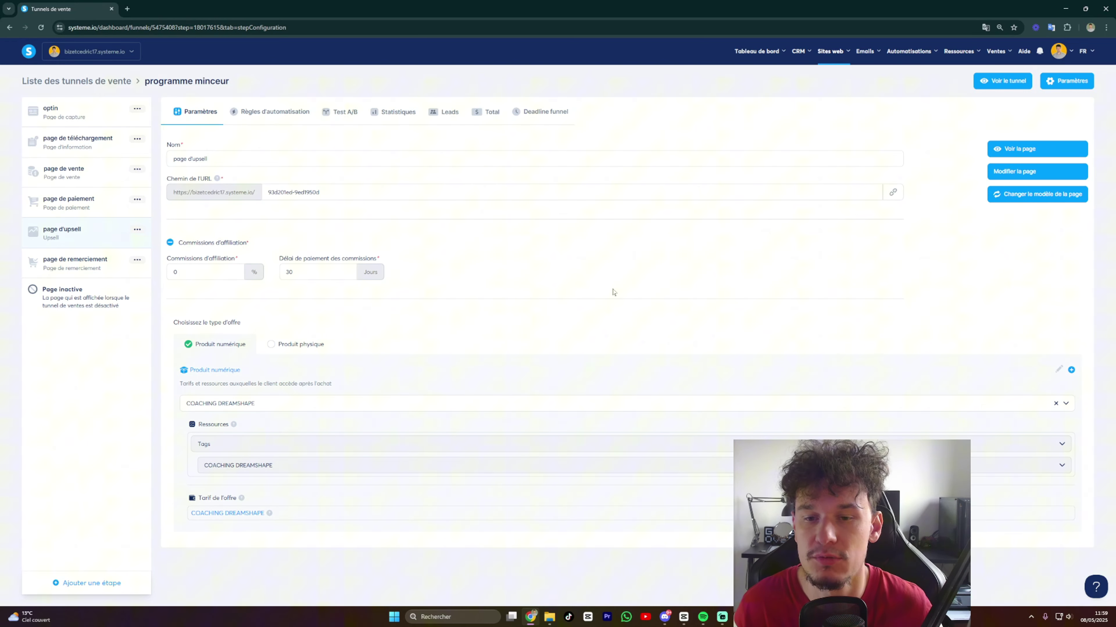
Create a new automation workflow named COACHING DREAMSHAPE and open it in the workflow builder.
mouse_move(900, 54)
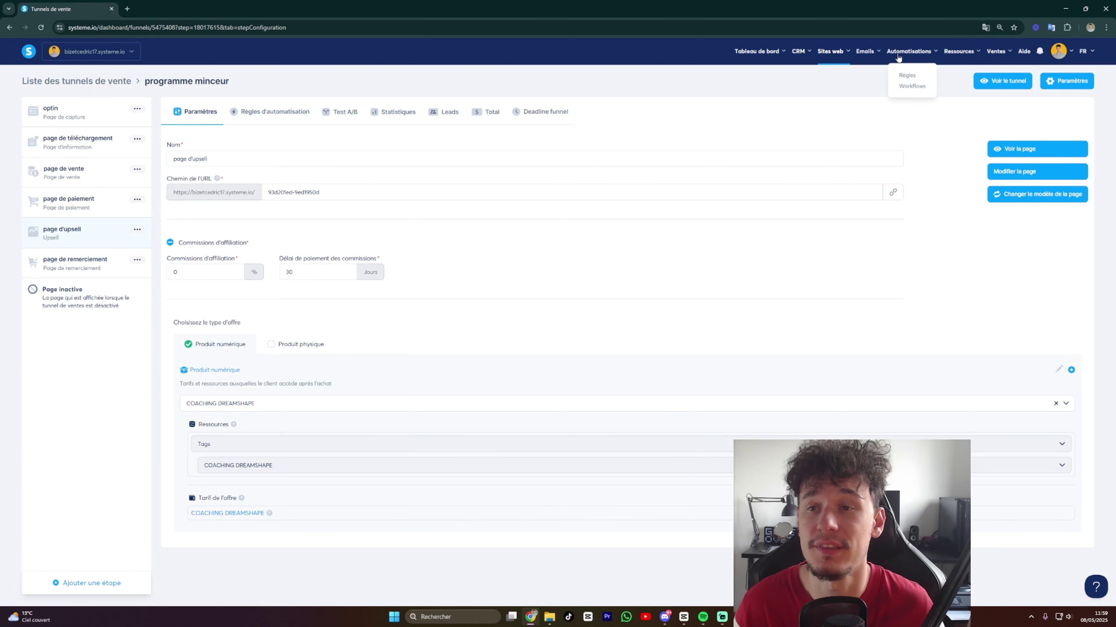
left_click(912, 87)
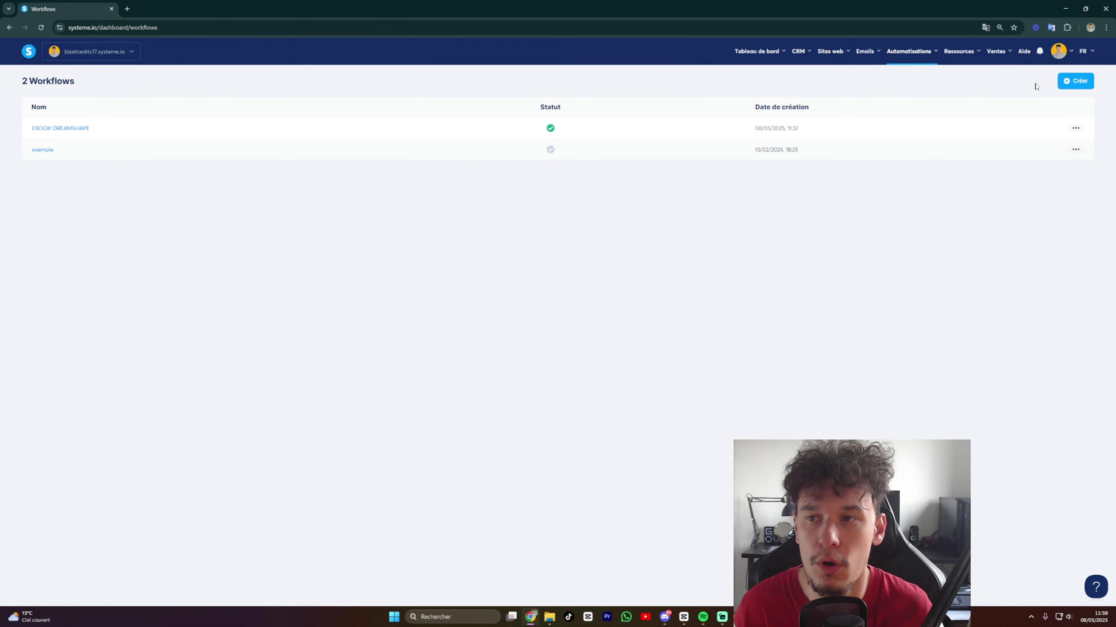
left_click(1074, 81)
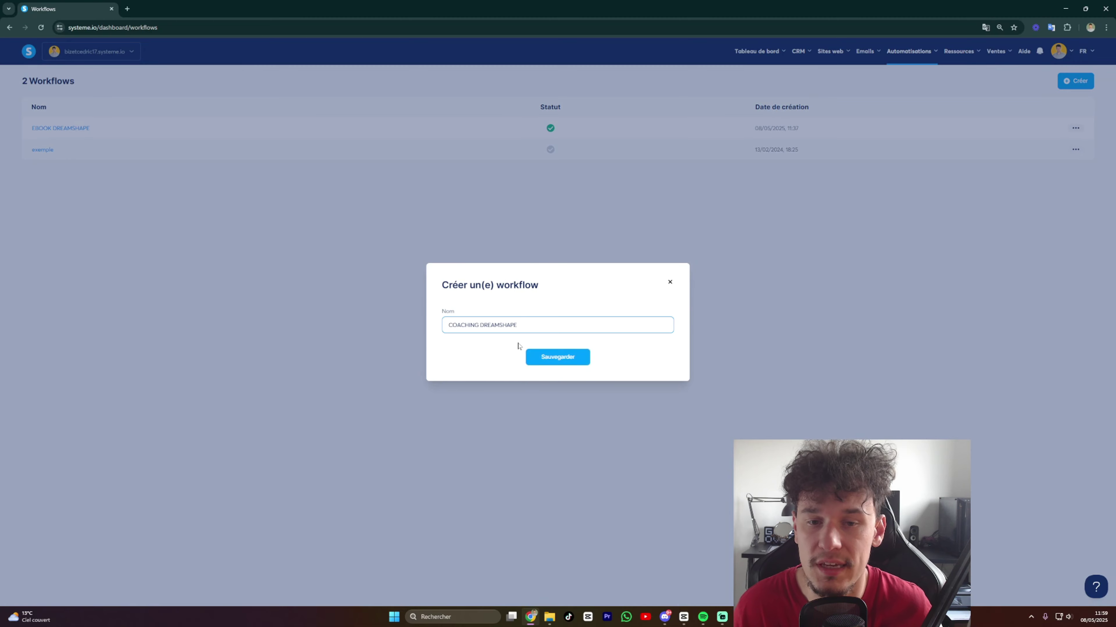
left_click(545, 360)
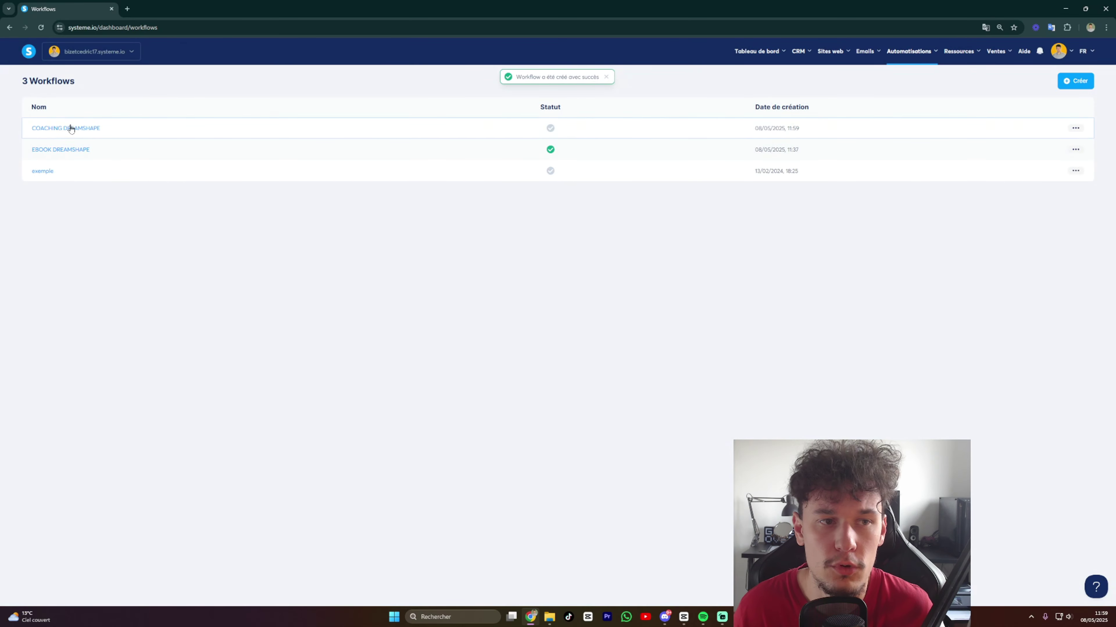
left_click(70, 128)
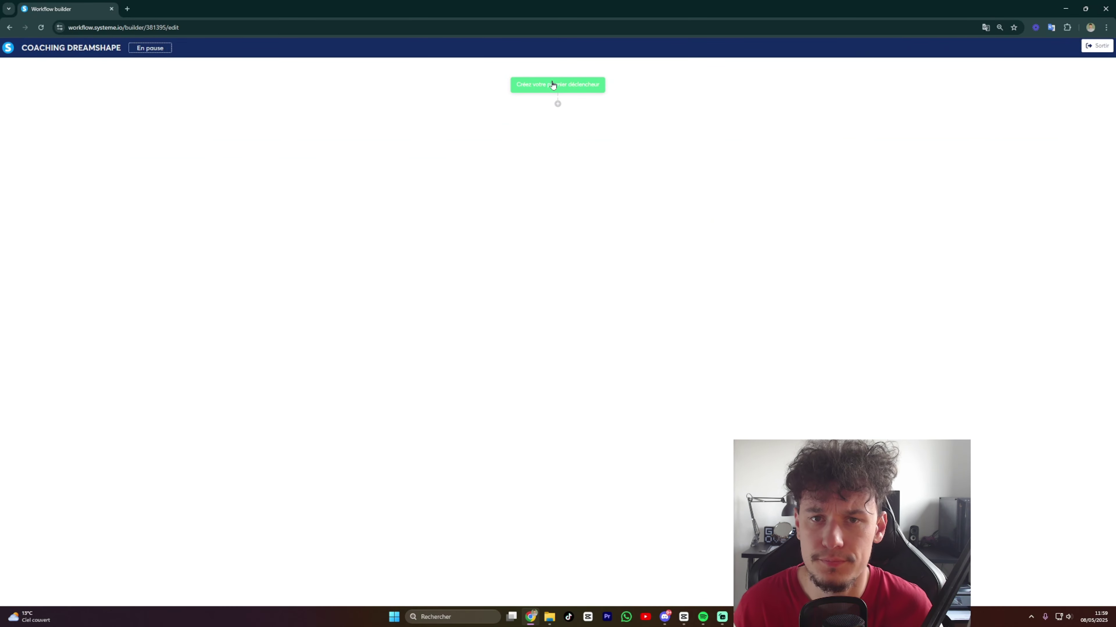
Create the workflow's first trigger as "Tag ajouté" with the COACHING DREAMSHAPE tag.
left_click(552, 84)
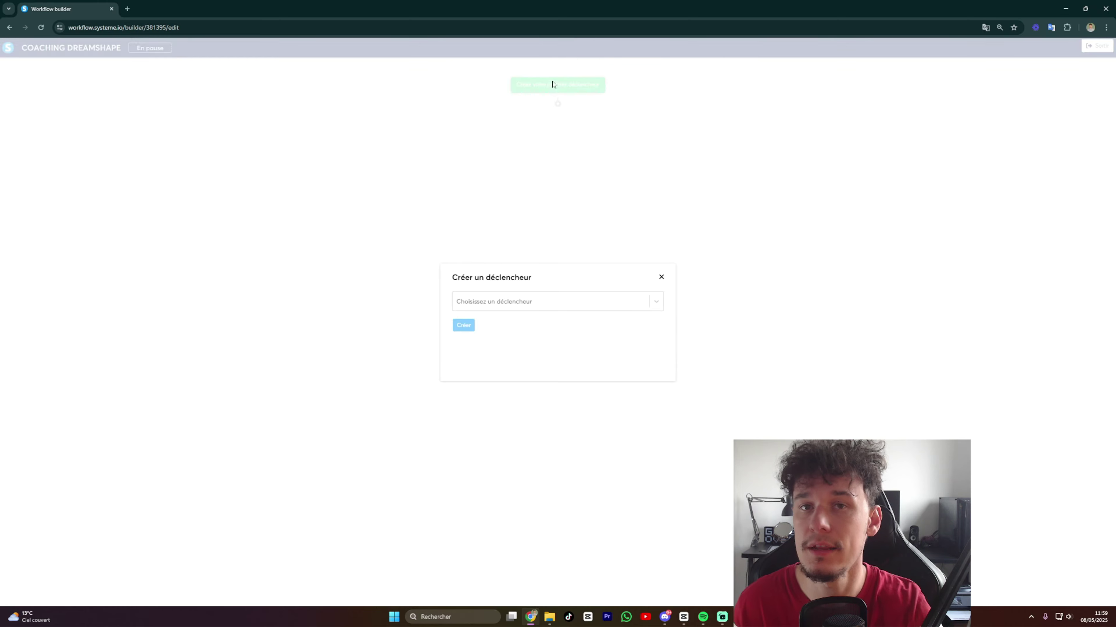
left_click(517, 307)
left_click(483, 350)
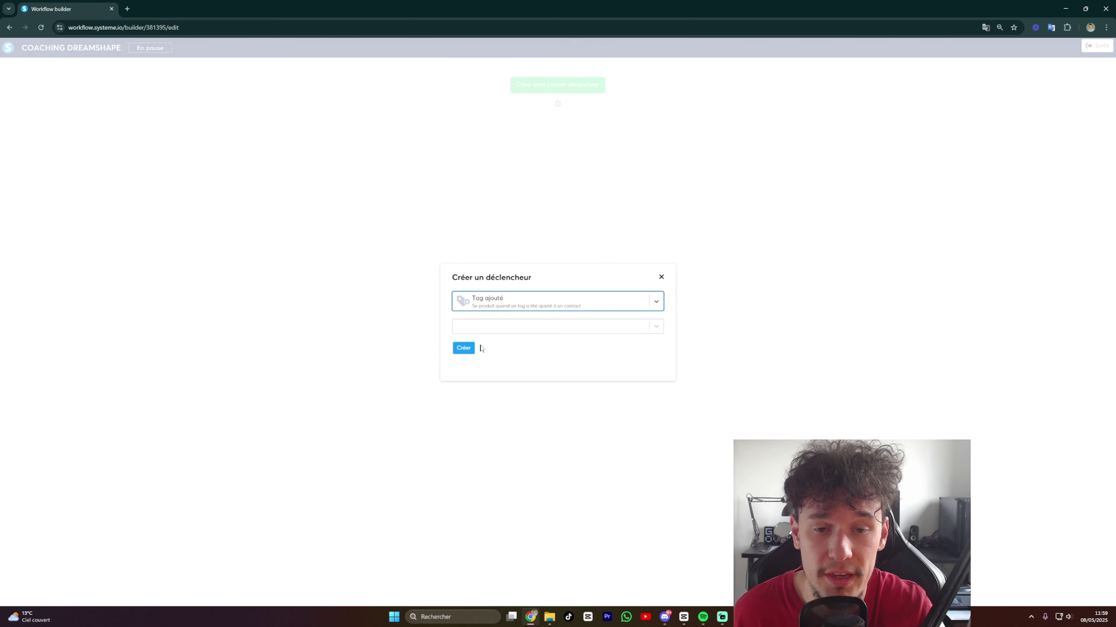
left_click(481, 327)
left_click(502, 347)
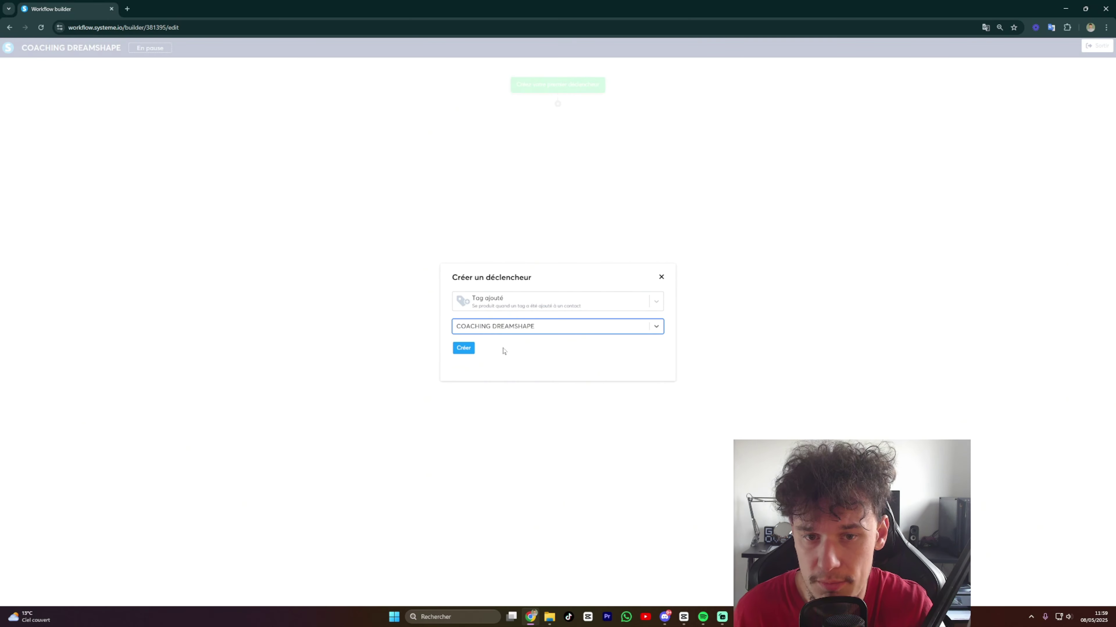
left_click(464, 348)
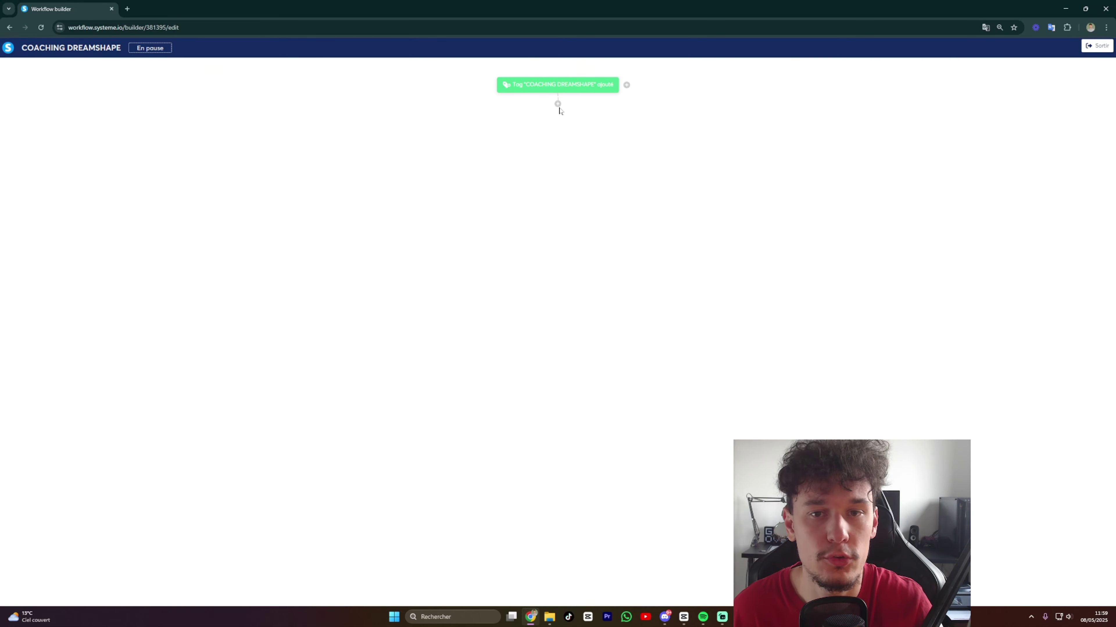
Add an "Envoyer un email" action after the trigger, creating a new email with the subject COACHING DREAMSHAPE and opening it for editing.
left_click(557, 104)
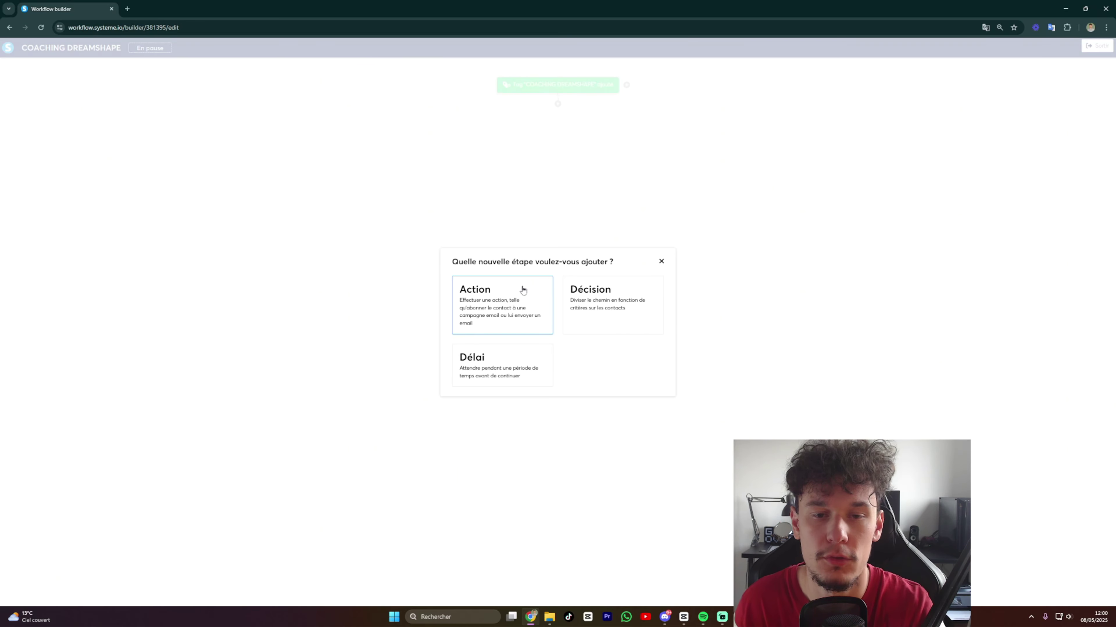
left_click(522, 304)
left_click(511, 303)
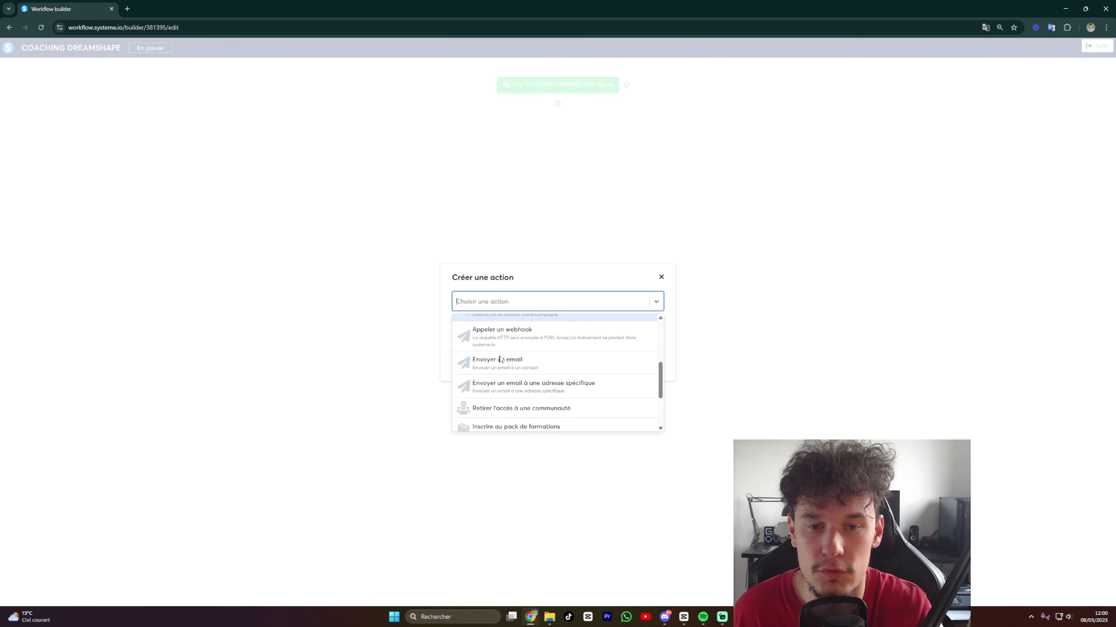
left_click(503, 360)
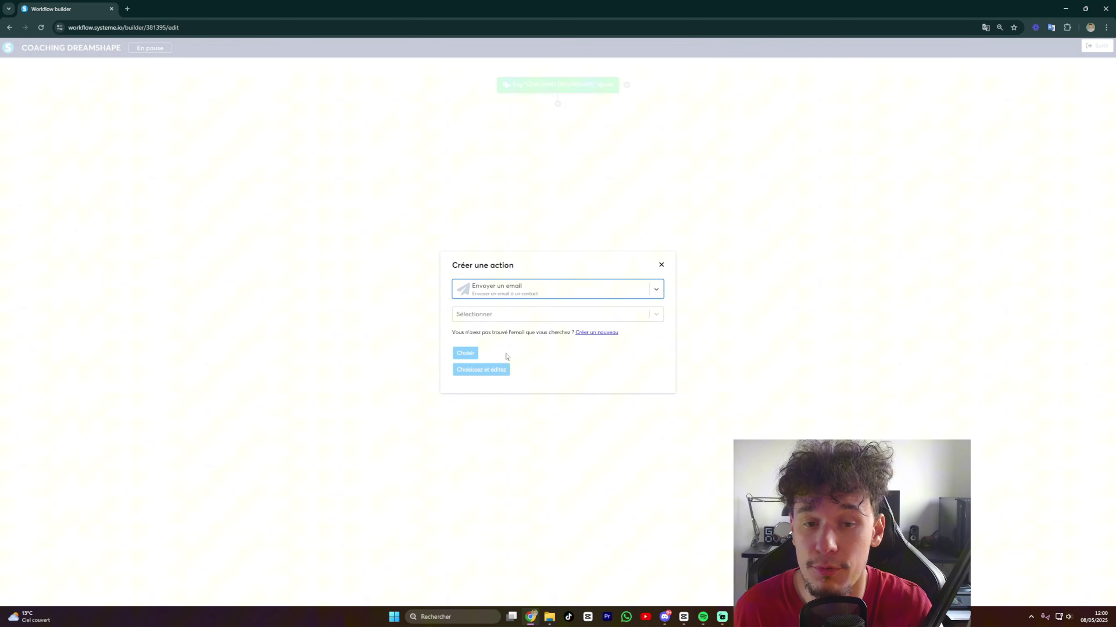
left_click(587, 335)
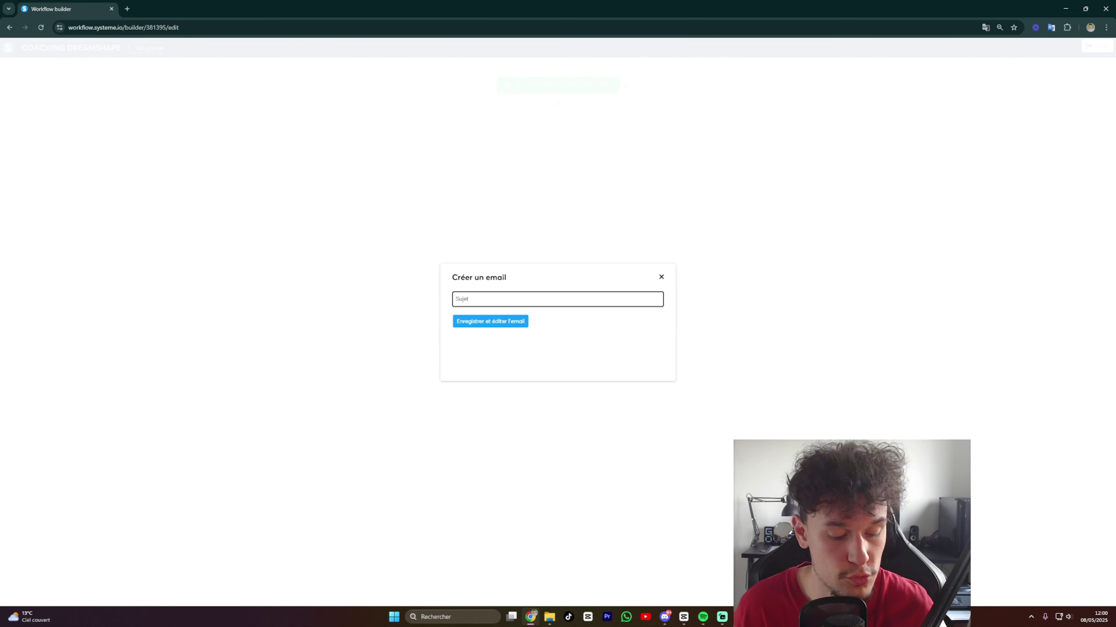
type("COACHING DREAMSHAPE")
left_click(511, 324)
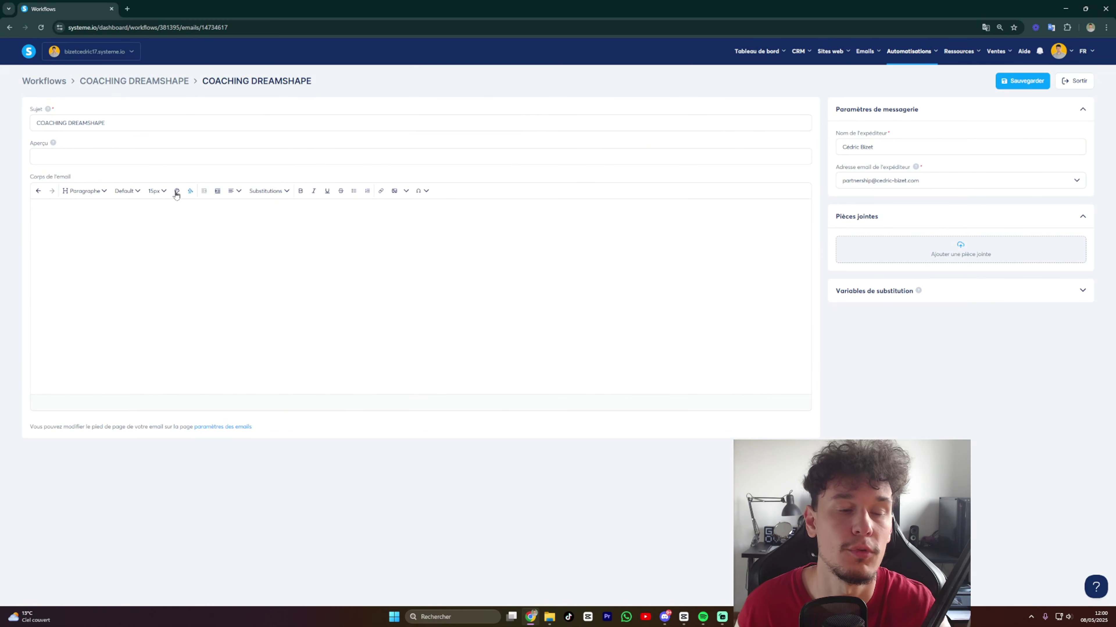
Write the email body: "Salut {first_name}, Félicitations pour ton passage à l'action, je te laisse renseigner le créneau que tu souhaite pour ton coaching individuel :".
left_click(145, 210)
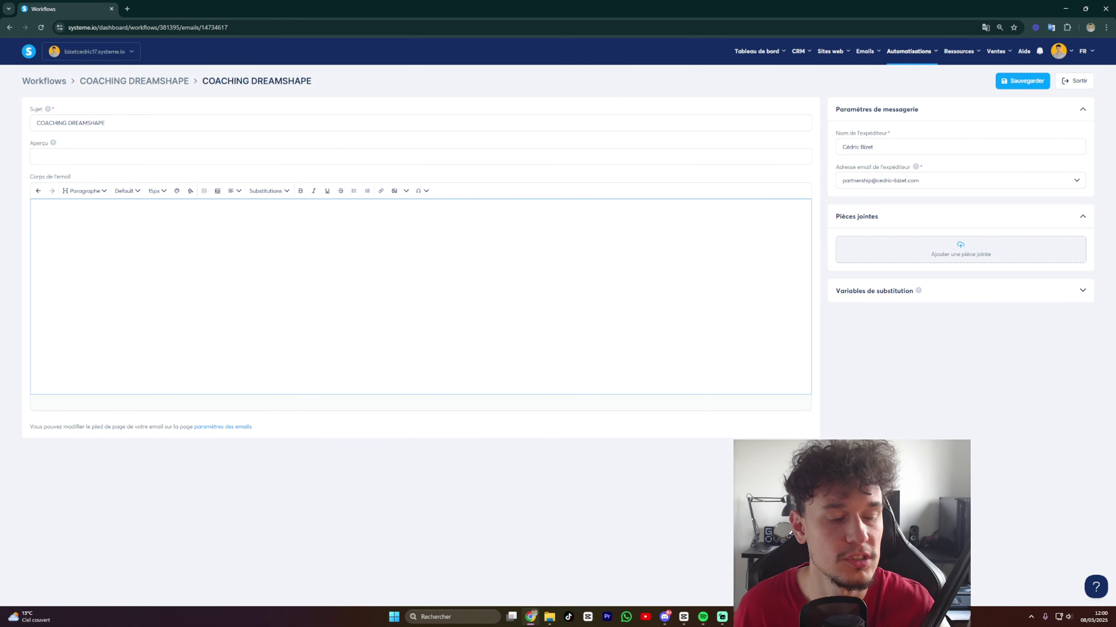
type("Sal")
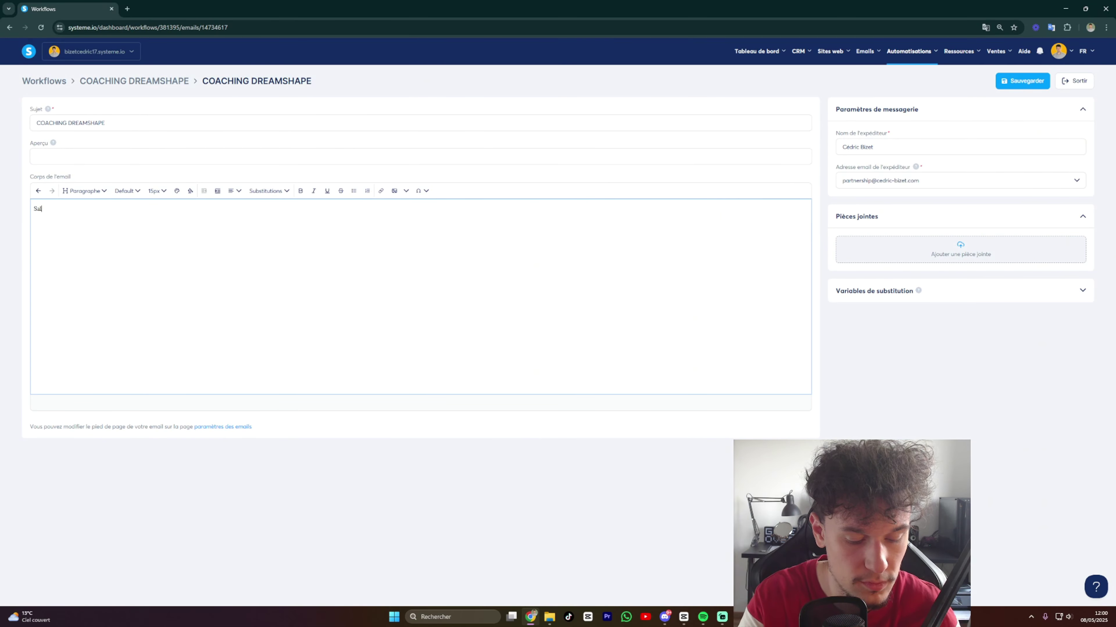
type("ut")
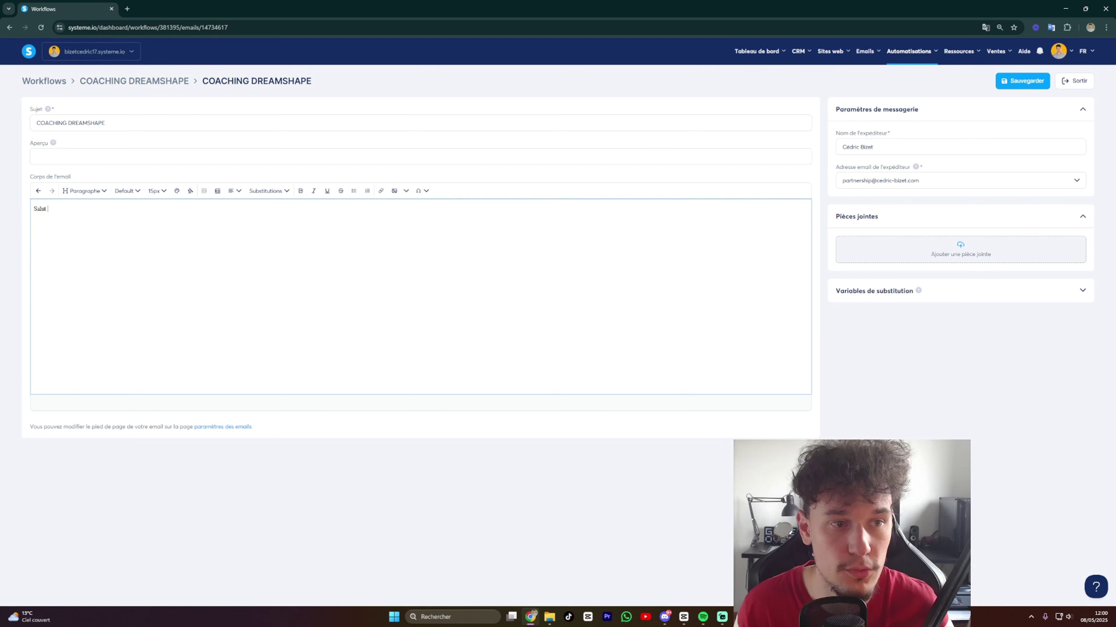
left_click(877, 295)
left_click_drag(834, 328, 865, 328)
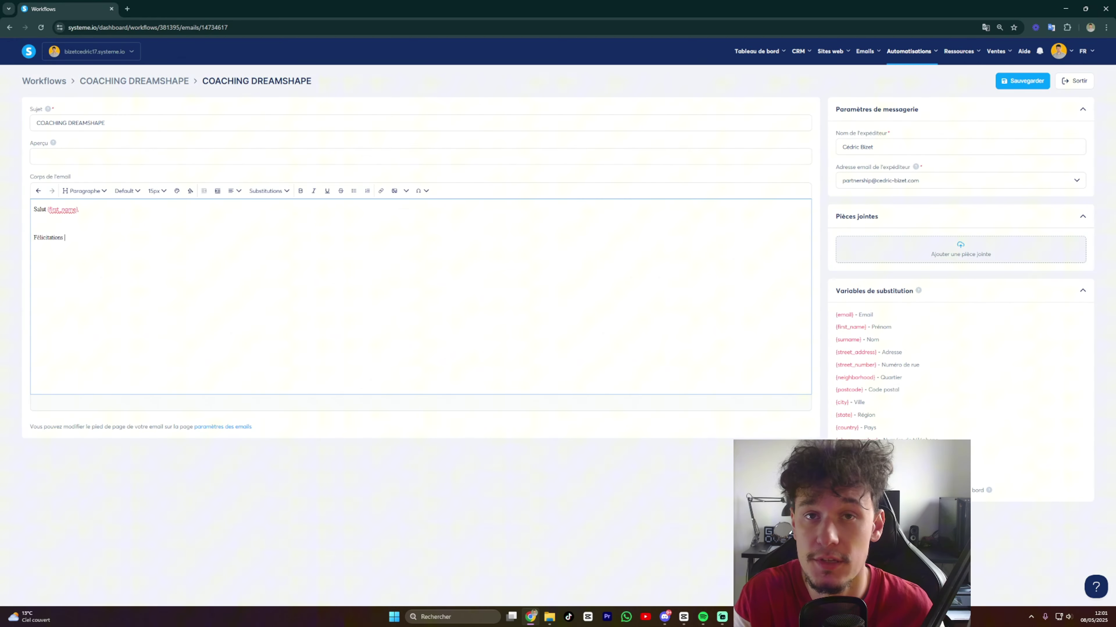
type("pour ton passage à l'action,")
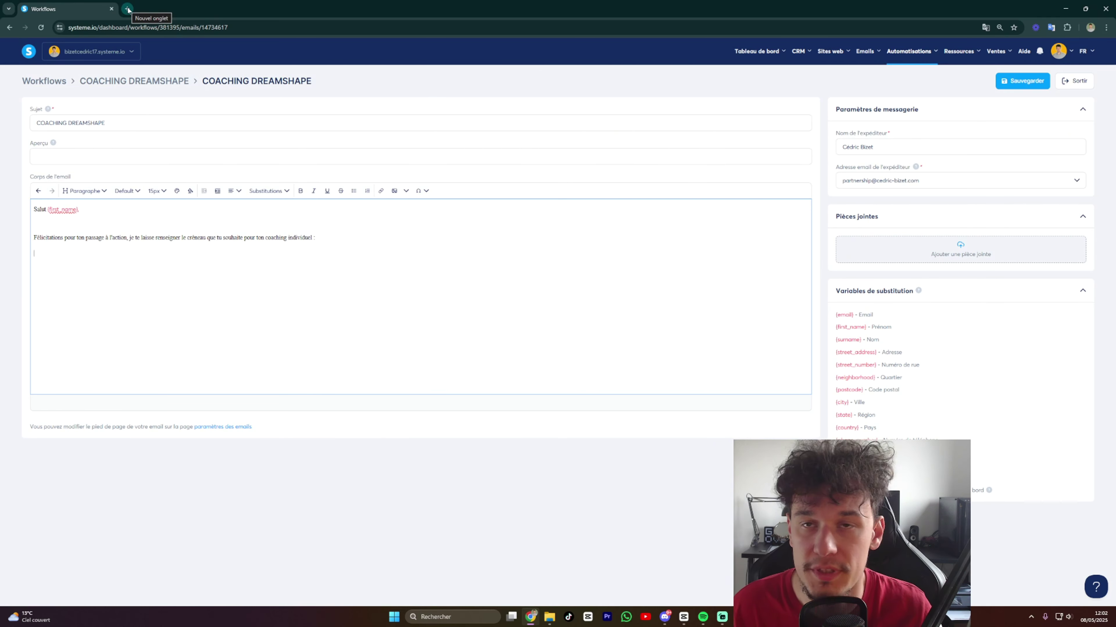
Find the Calendly website in a new browser tab and examine the Free plan's features on its pricing page.
left_click(127, 9)
type("calendly")
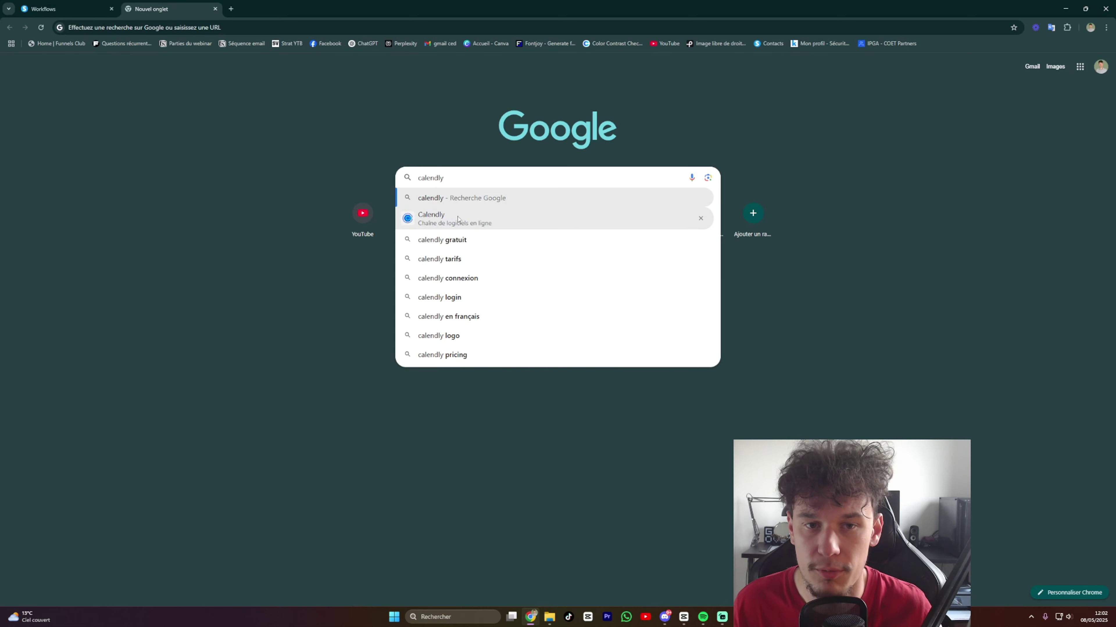
left_click(458, 219)
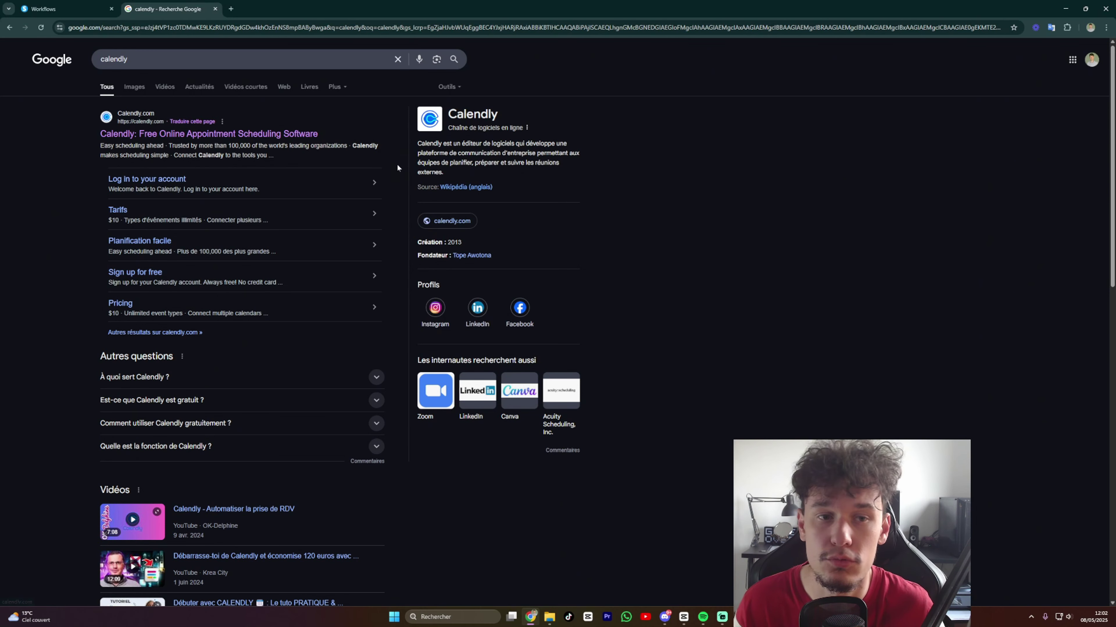
left_click(286, 134)
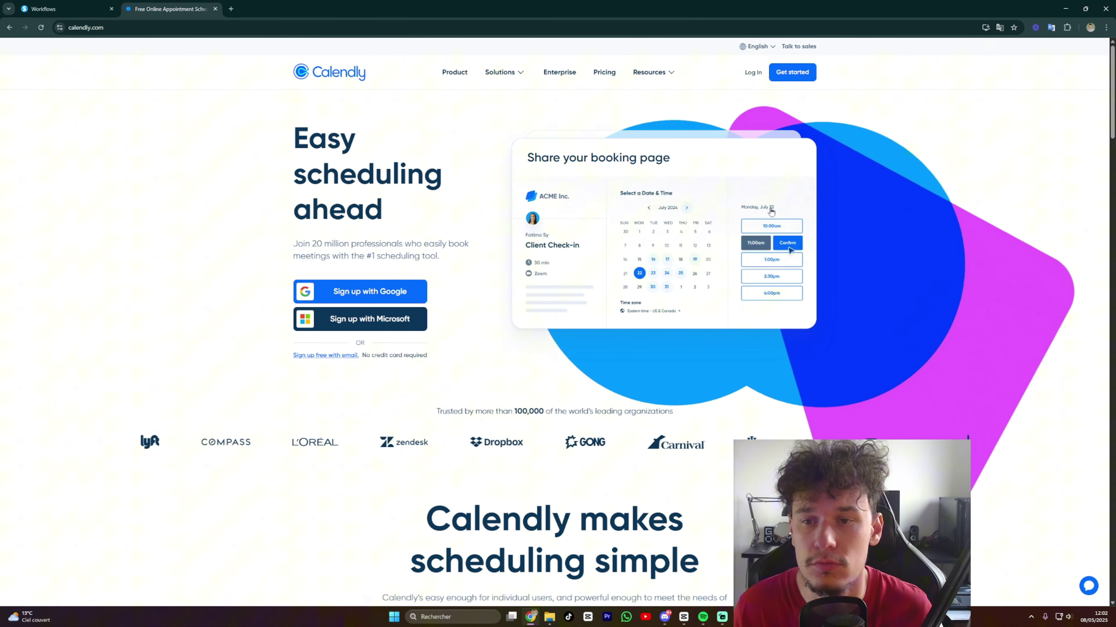
left_click(604, 72)
scroll(412, 205, "down", 1)
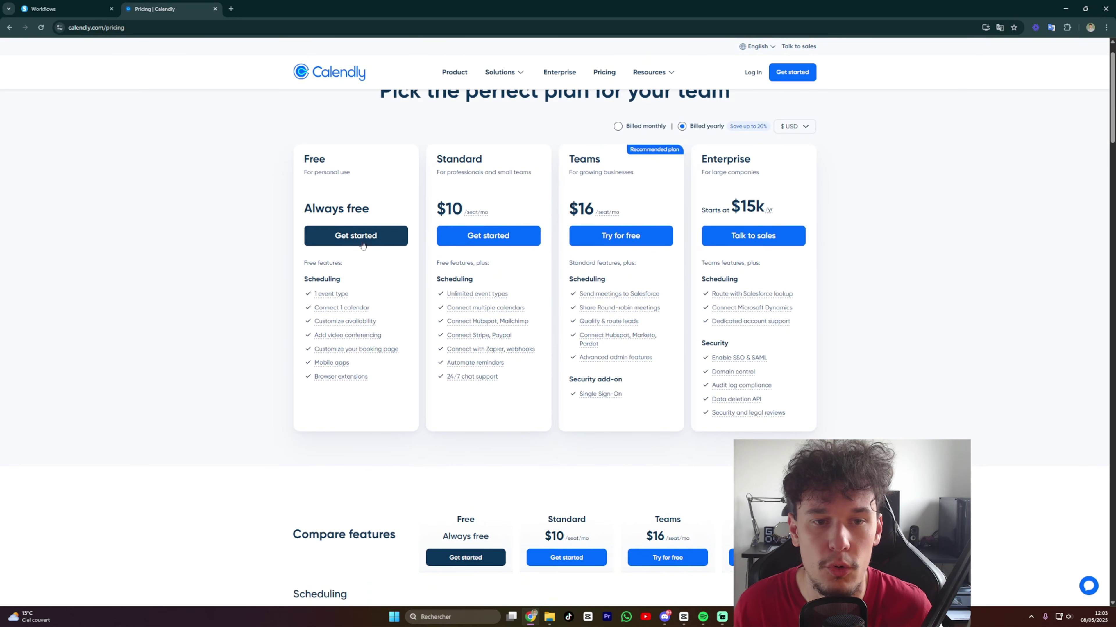
mouse_move(317, 309)
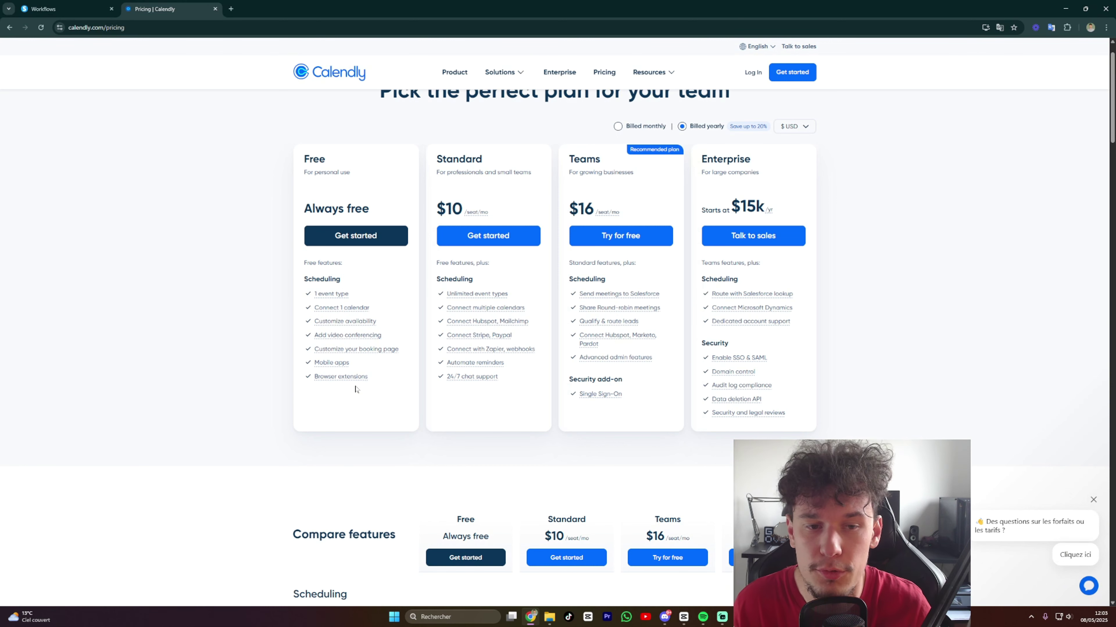
Copy the personal Calendly booking link from the Event types page and paste it below the text in the COACHING DREAMSHAPE email.
mouse_move(352, 381)
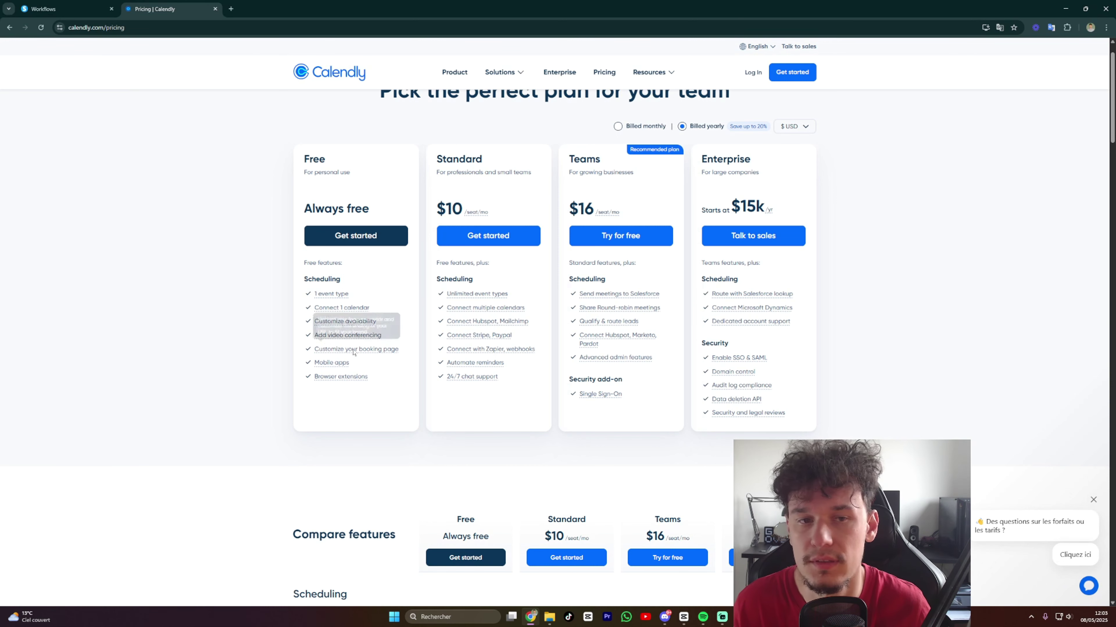
scroll(403, 164, "up", 1)
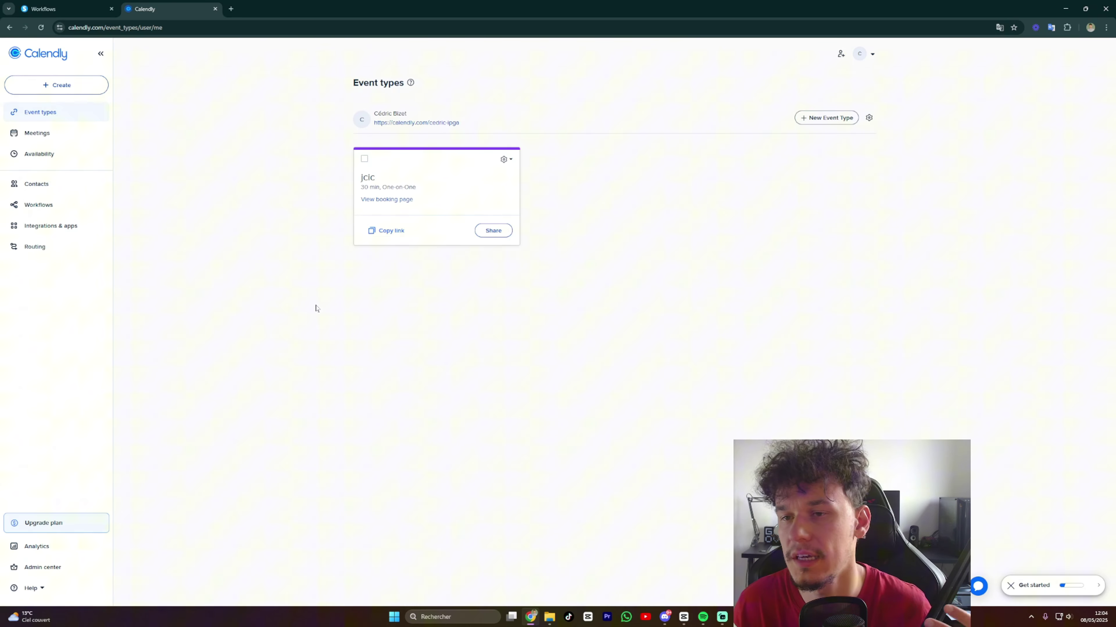
left_click_drag(473, 127, 369, 129)
left_click(369, 128)
left_click_drag(466, 123, 370, 130)
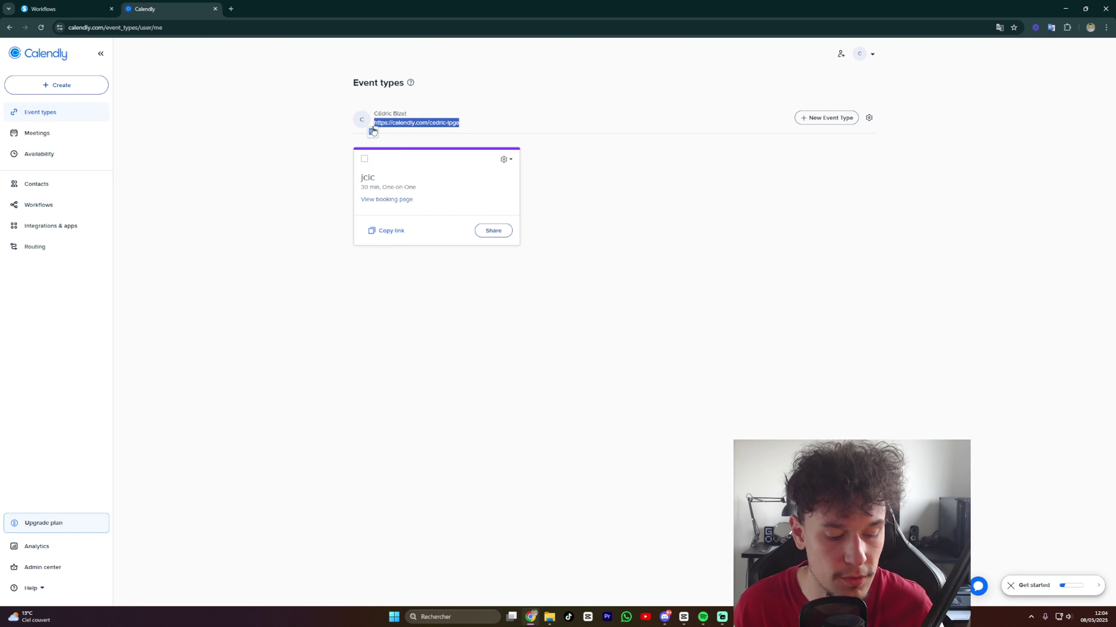
left_click(491, 104)
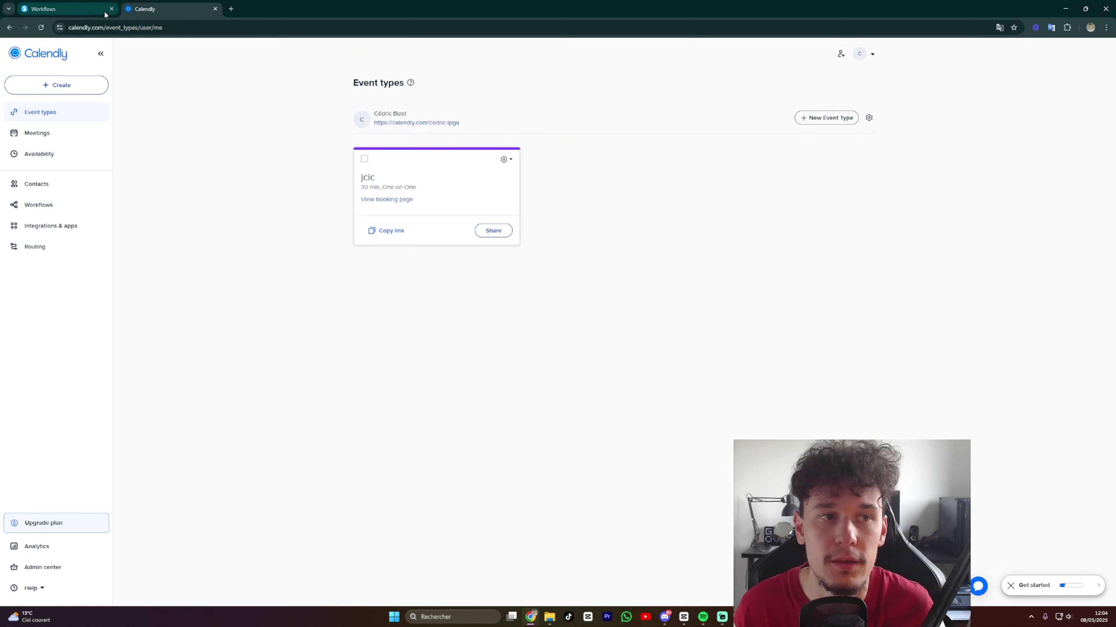
left_click(88, 8)
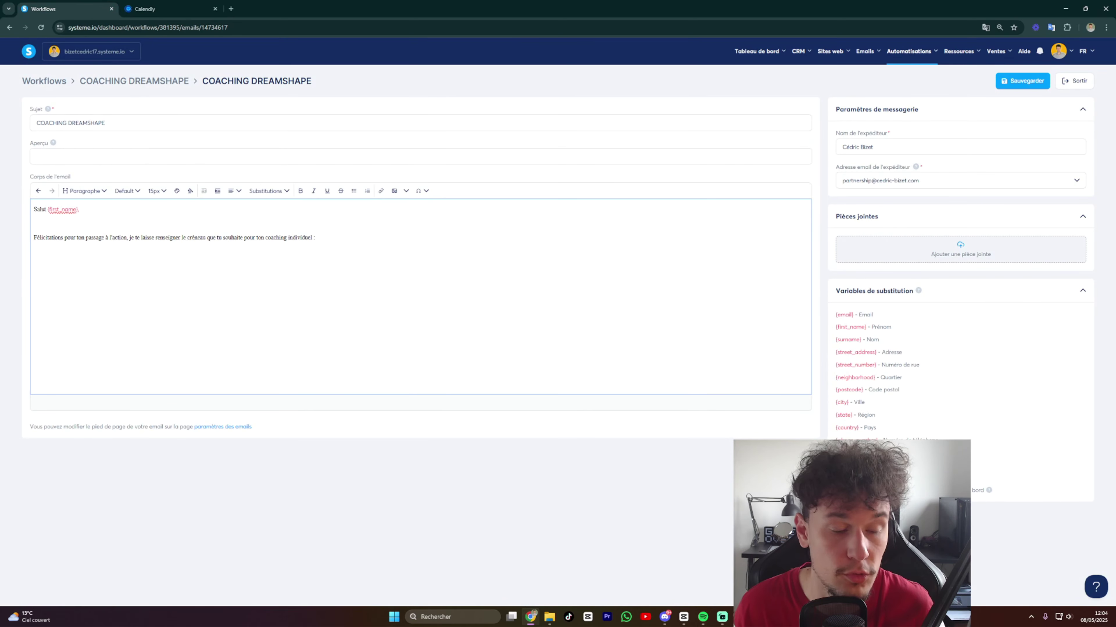
type("https://calendly.com/cedric-ipga")
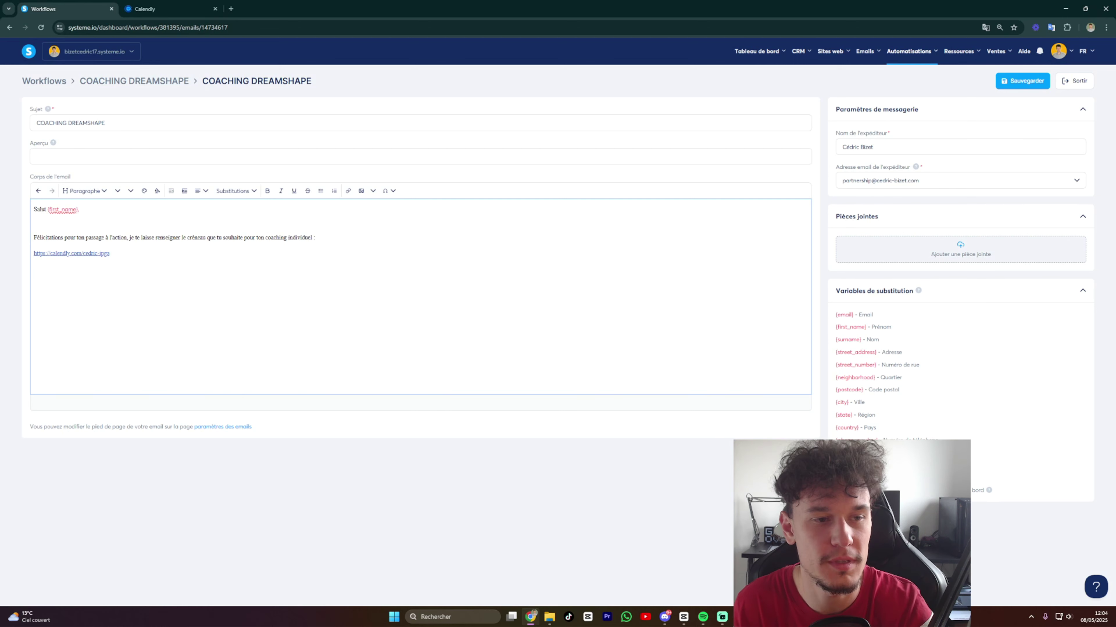
Add the closing line "Pour toutes questions ou informations complémentaires n'hésites pas à répondre à cet e-mail." and save the email.
key("Return")
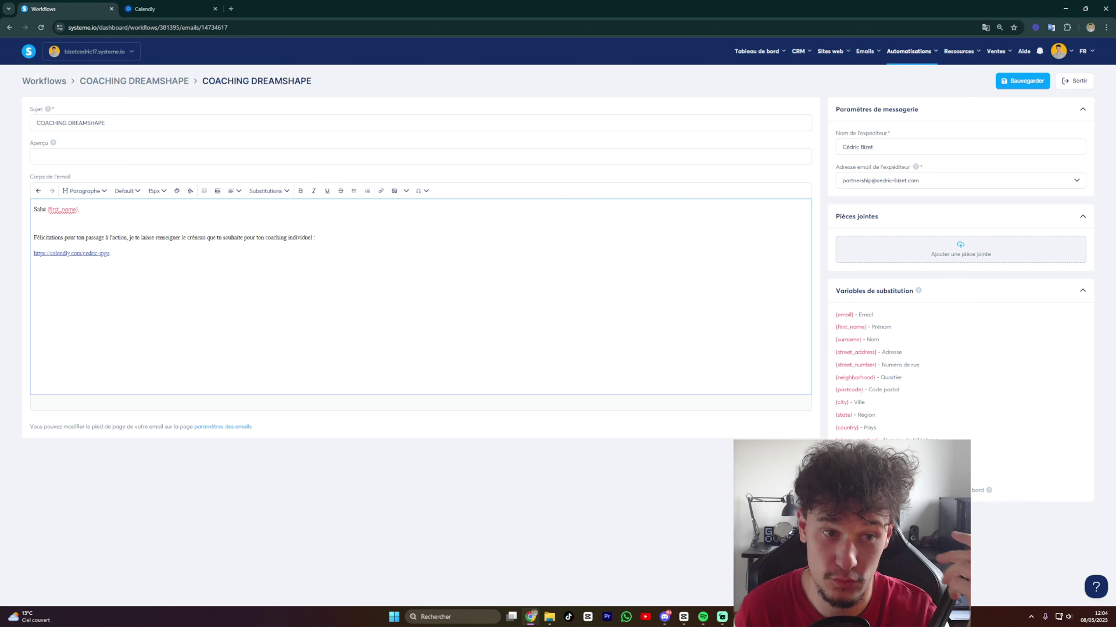
left_click_drag(207, 238, 315, 238)
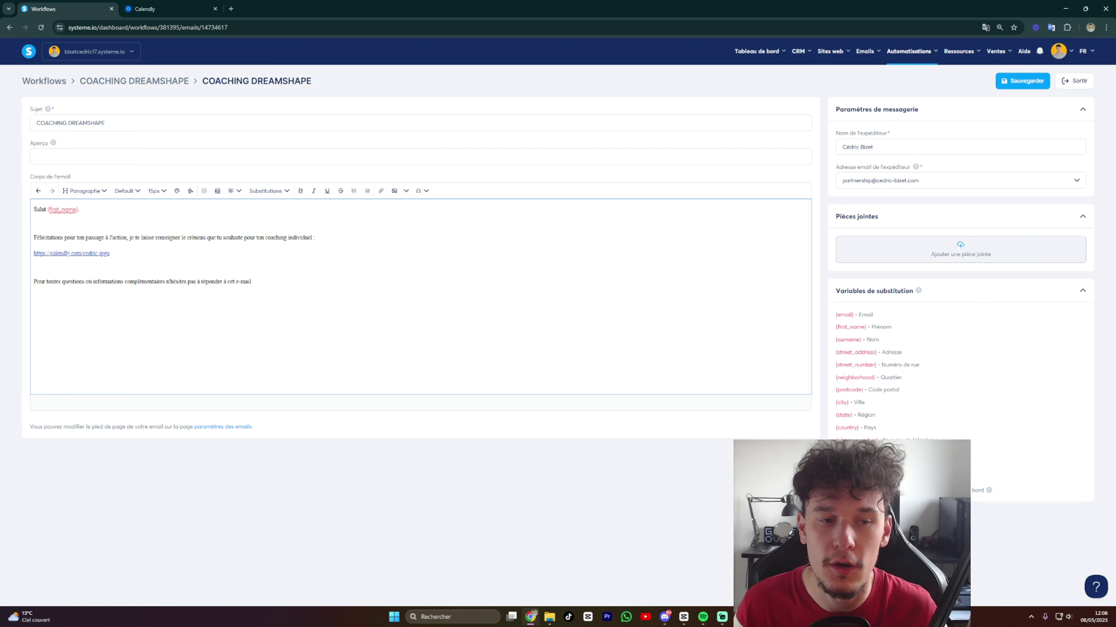
left_click(1020, 81)
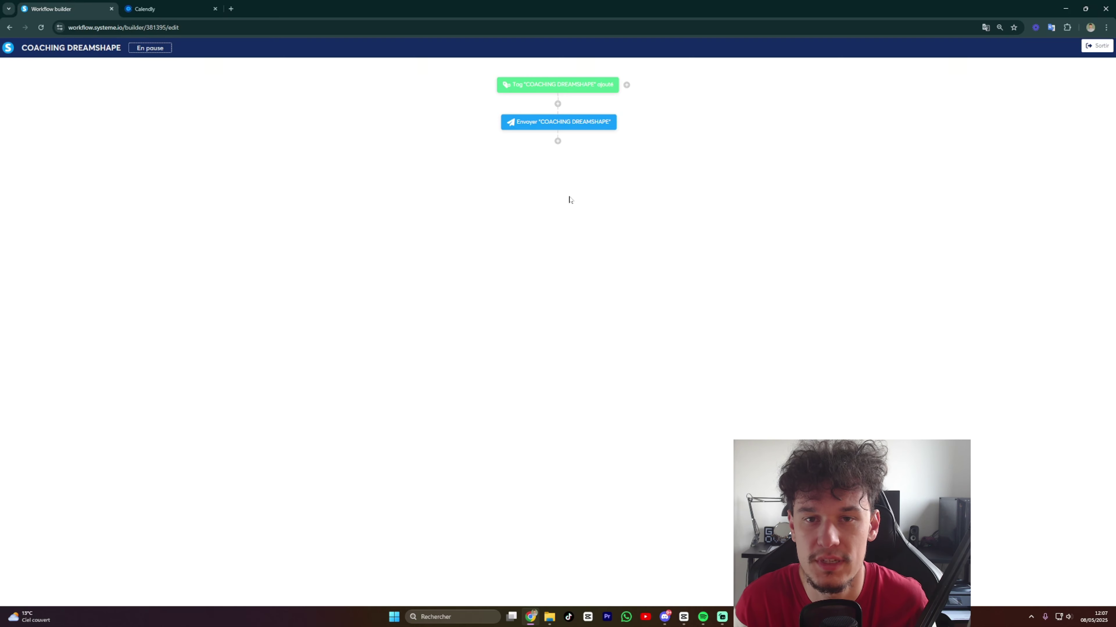
Insert an "Envoyer un email à une adresse spécifique" action between the tag trigger and the existing email in the workflow.
left_click(558, 104)
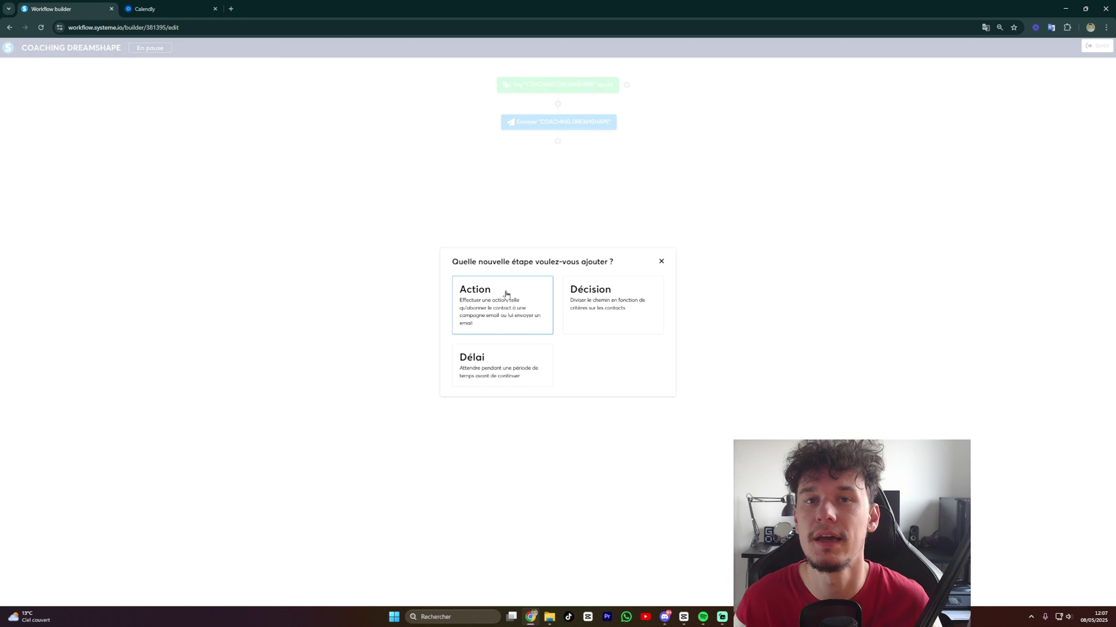
left_click(505, 306)
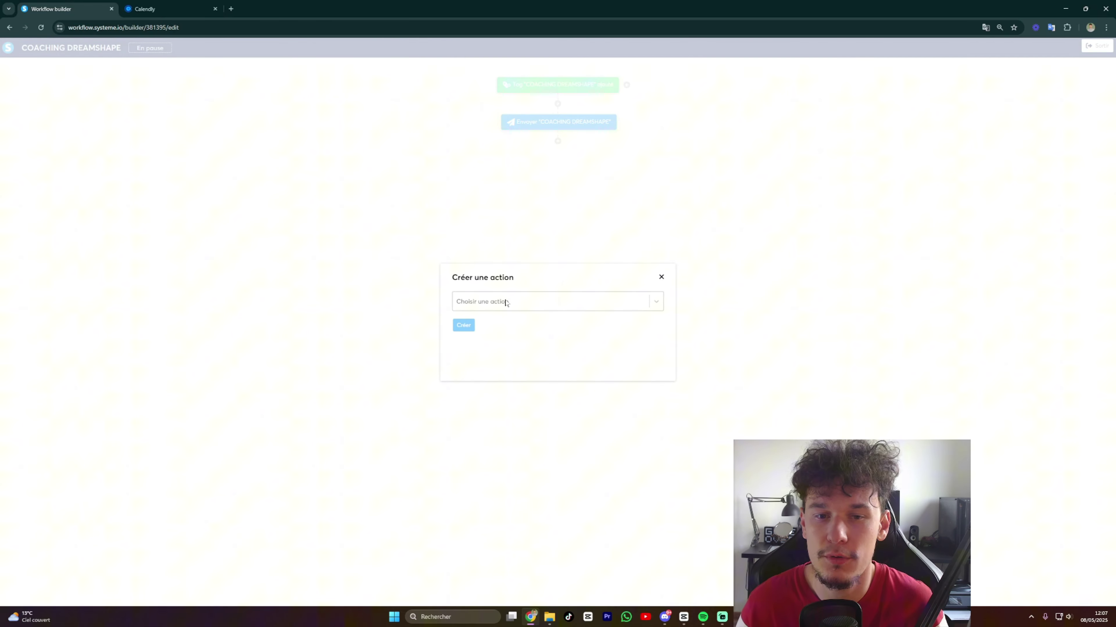
left_click(505, 303)
key("F11")
scroll(511, 350, "down", 3)
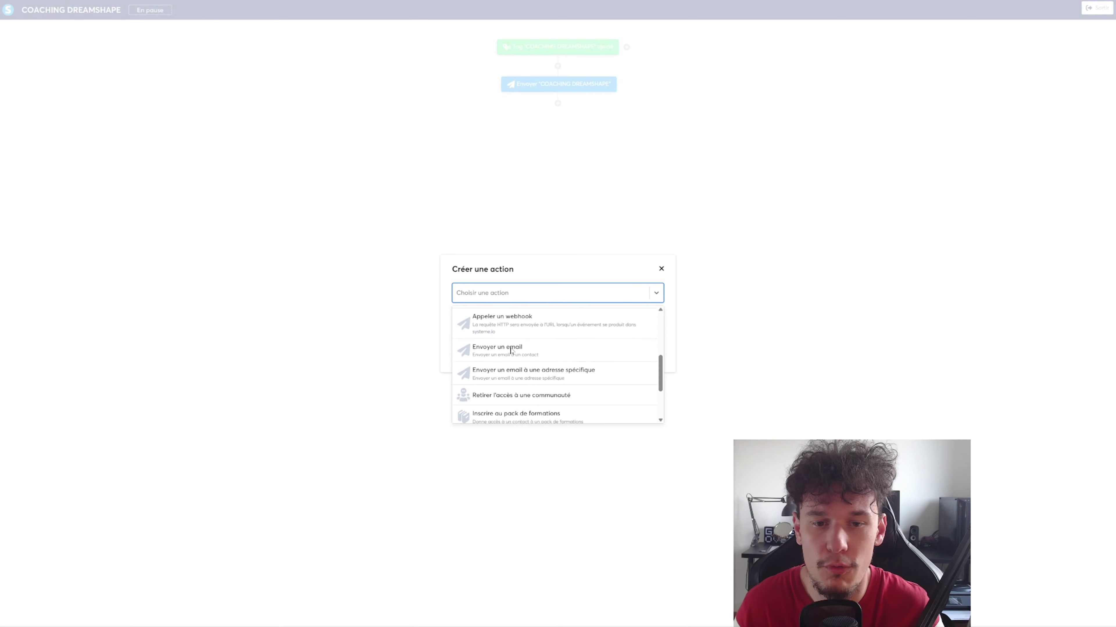
scroll(512, 349, "down", 1)
left_click(514, 338)
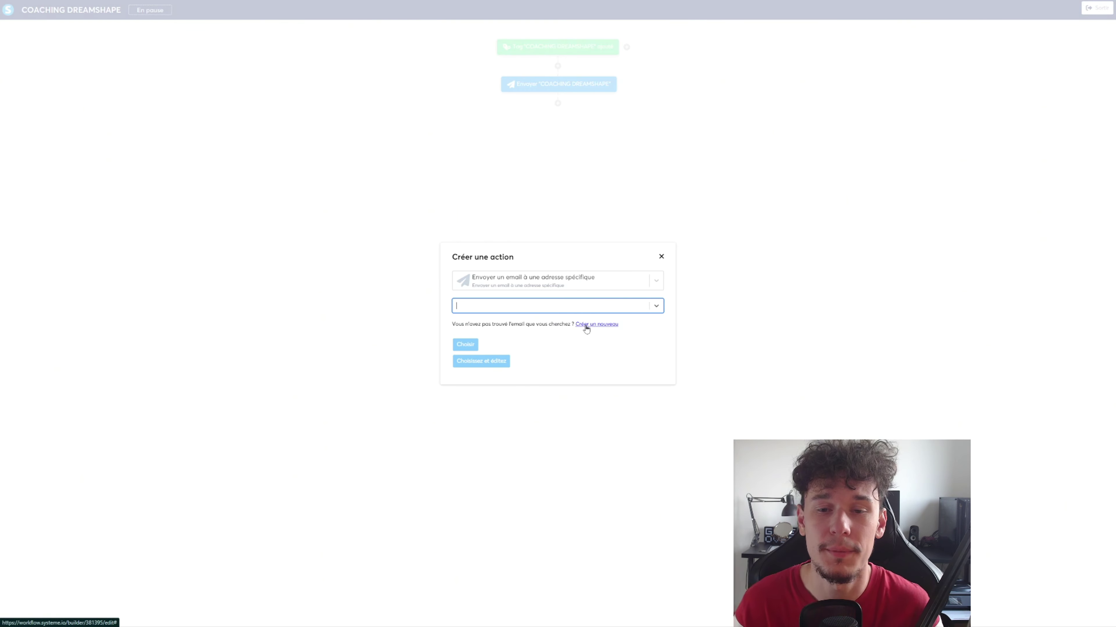
Create a new email for this action with the subject COACHING DREAMSHAPE MOI and open it for editing.
left_click(586, 327)
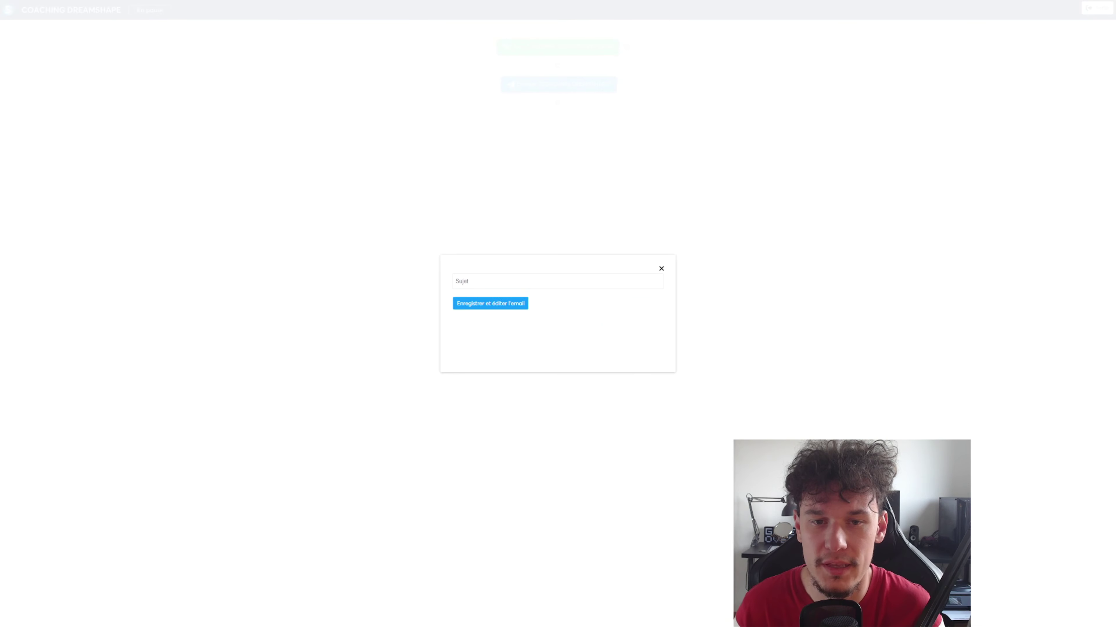
key("super+v")
left_click(505, 410)
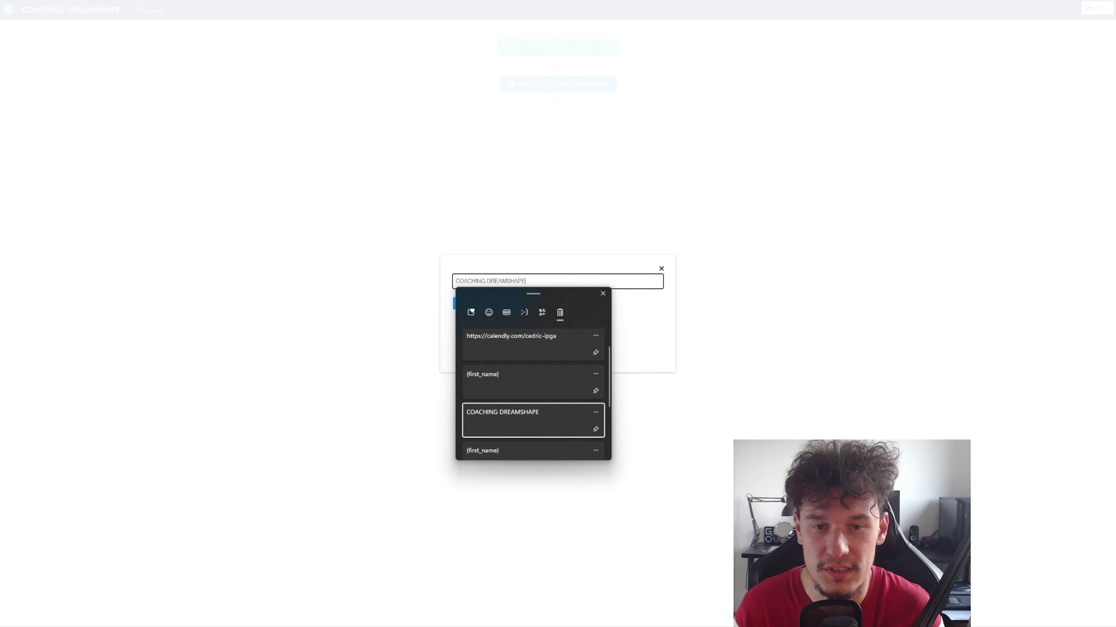
type("MO")
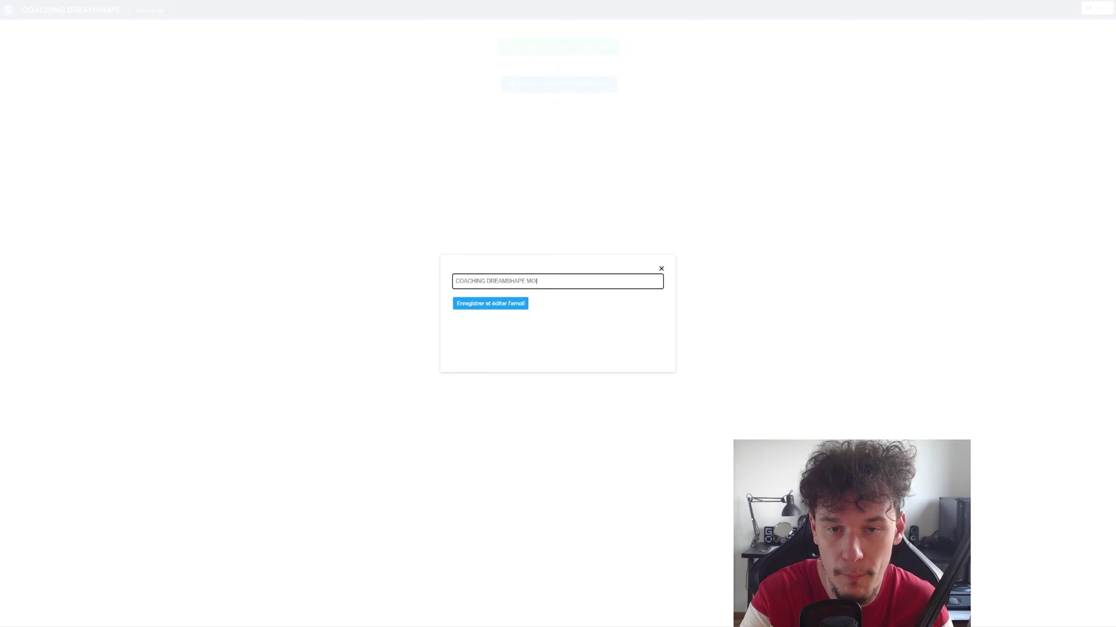
left_click(504, 305)
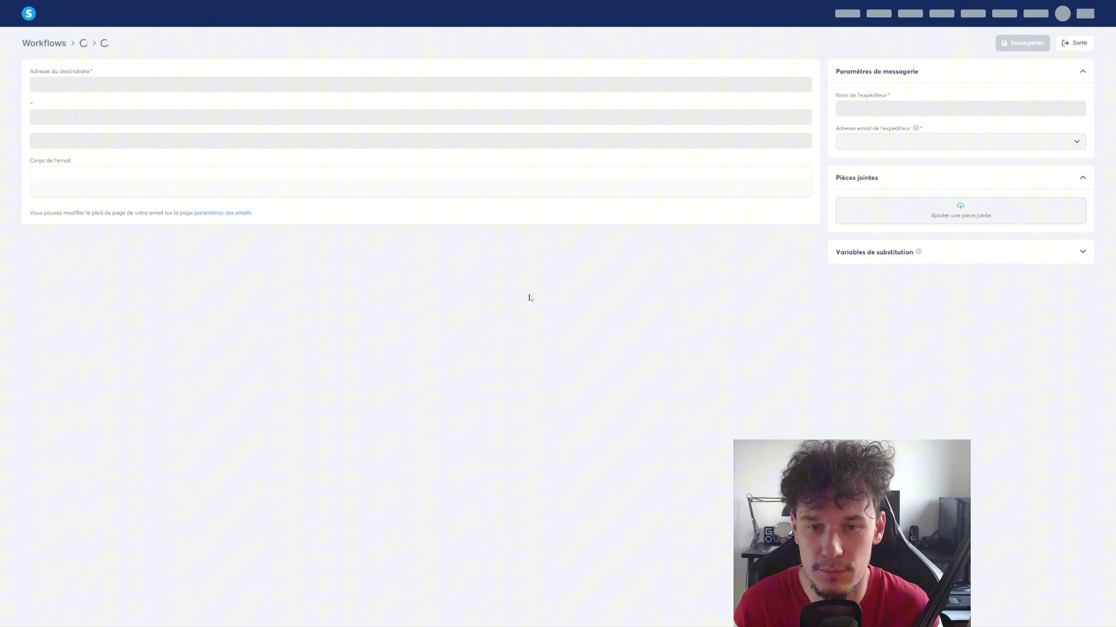
Write the body "+1 coaching en attente" in the notification email addressed to the account owner and save it.
left_click(113, 85)
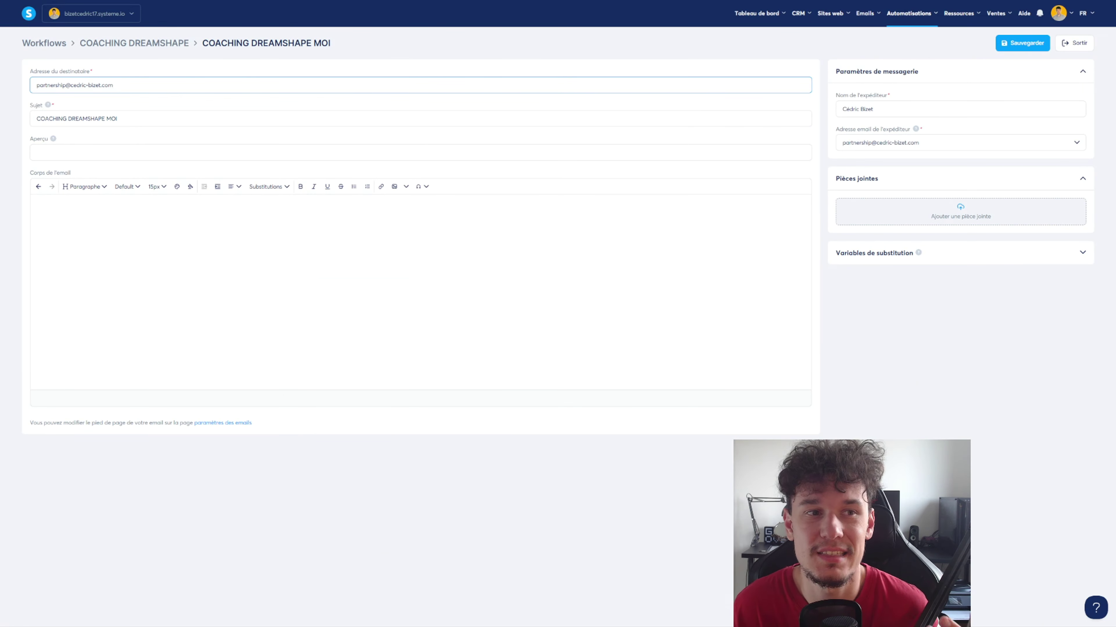
left_click_drag(113, 85, 36, 85)
left_click(114, 85)
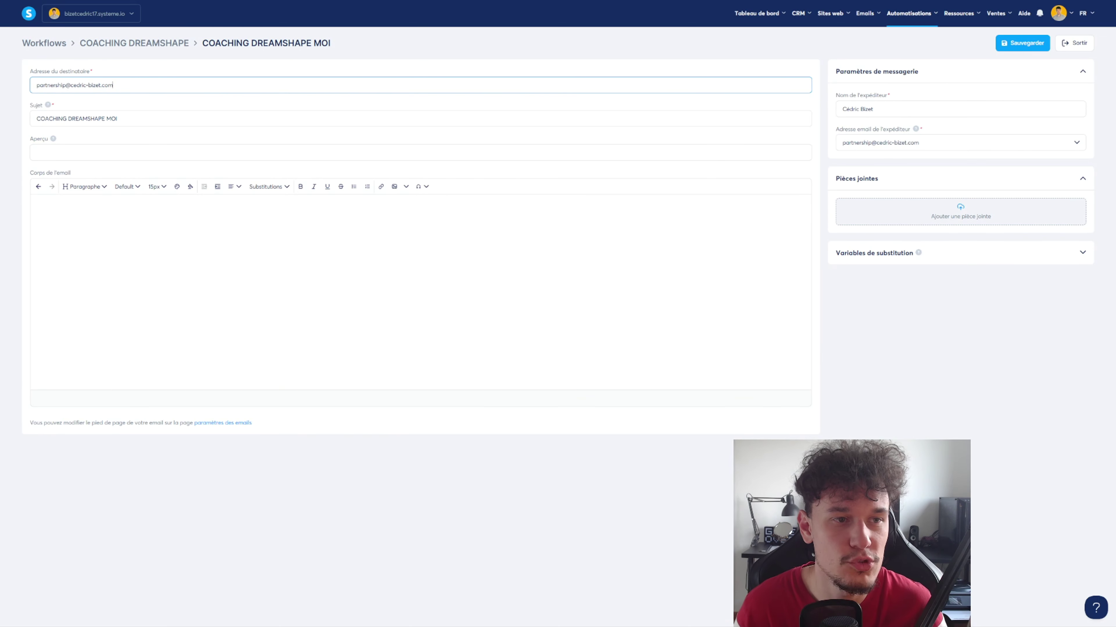
left_click(118, 118)
left_click(35, 205)
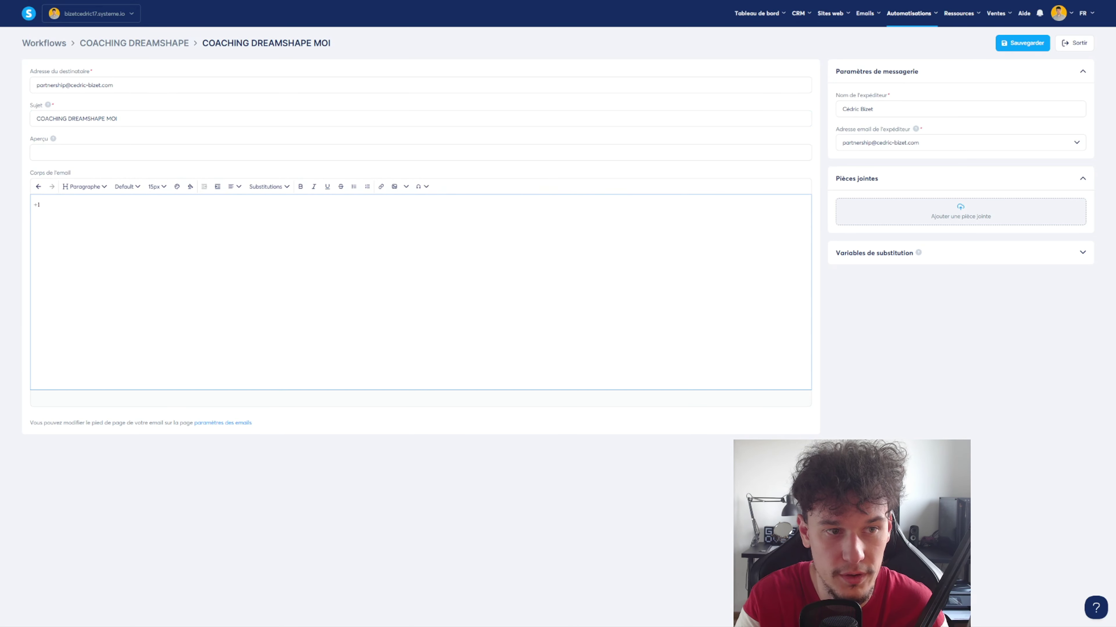
type("+1 coaching en attente")
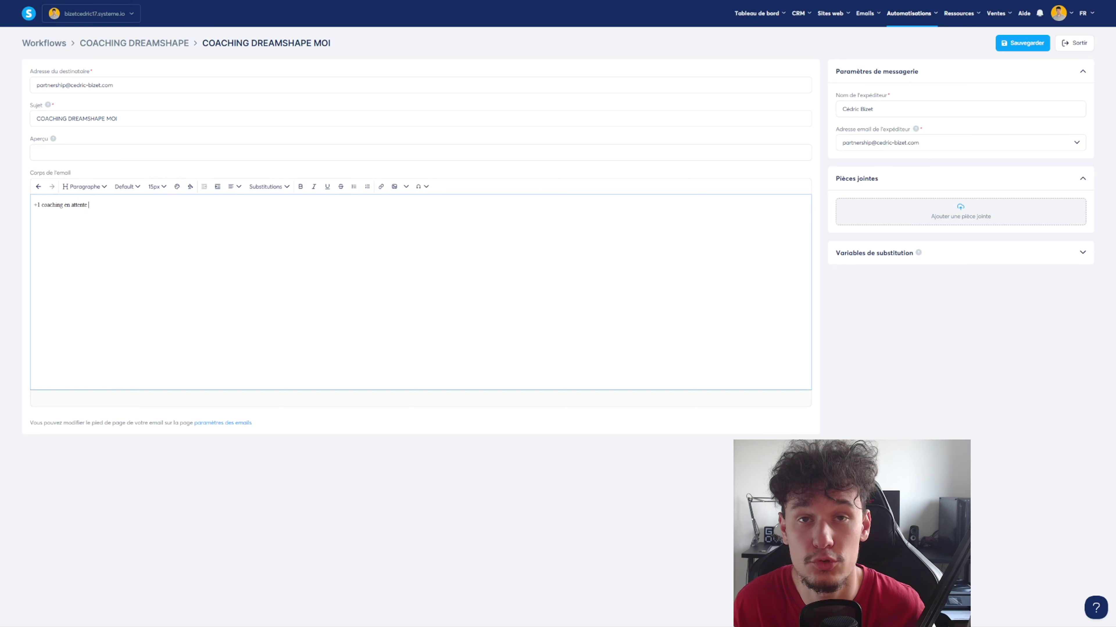
left_click(1023, 43)
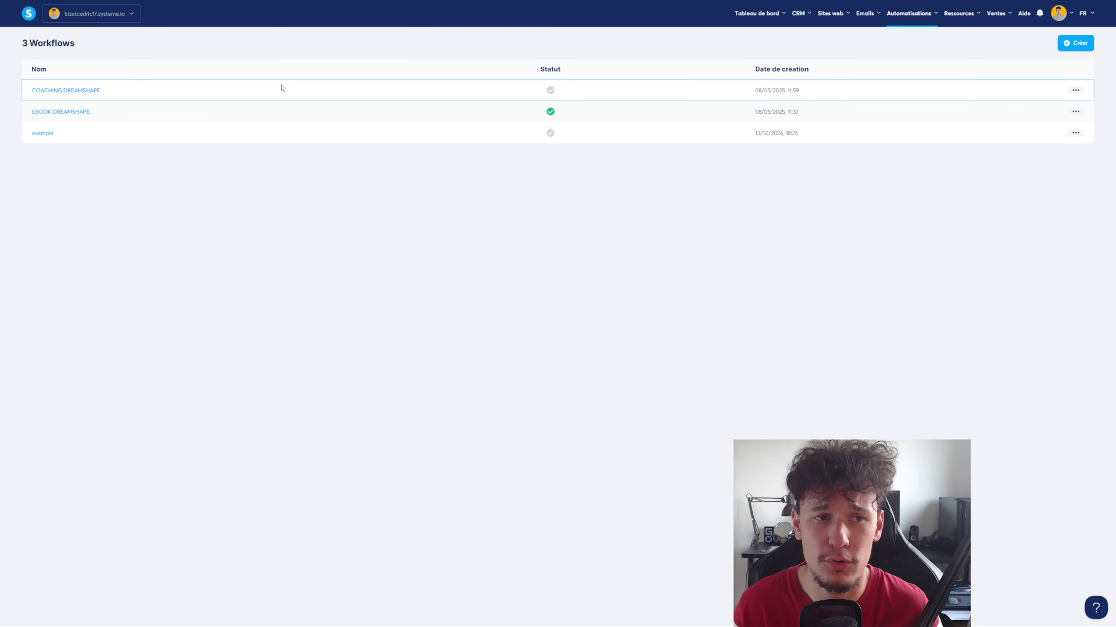
Activate the COACHING DREAMSHAPE workflow from the workflow list.
left_click(1076, 90)
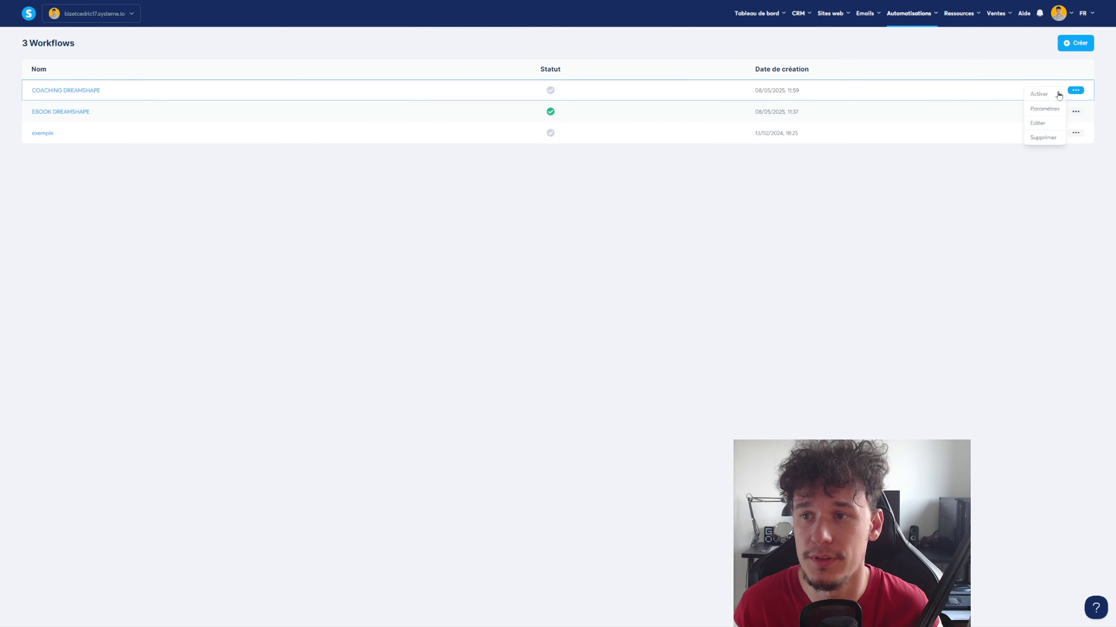
left_click(1044, 98)
left_click(605, 341)
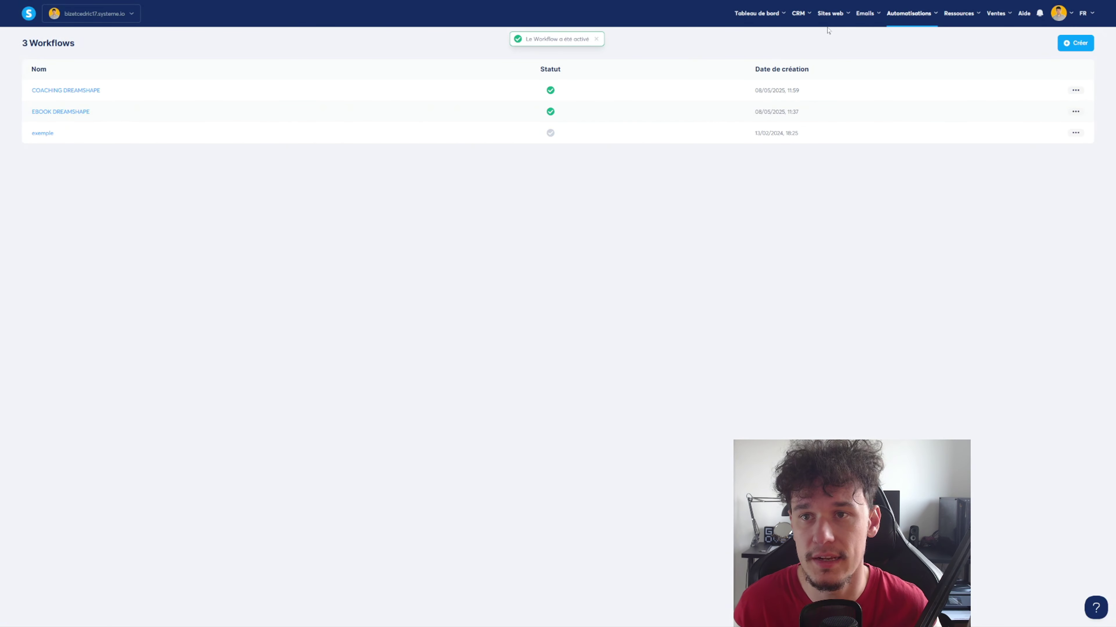
Open the "page d'upsell" of the "programme minceur" sales funnel in the page editor.
mouse_move(826, 14)
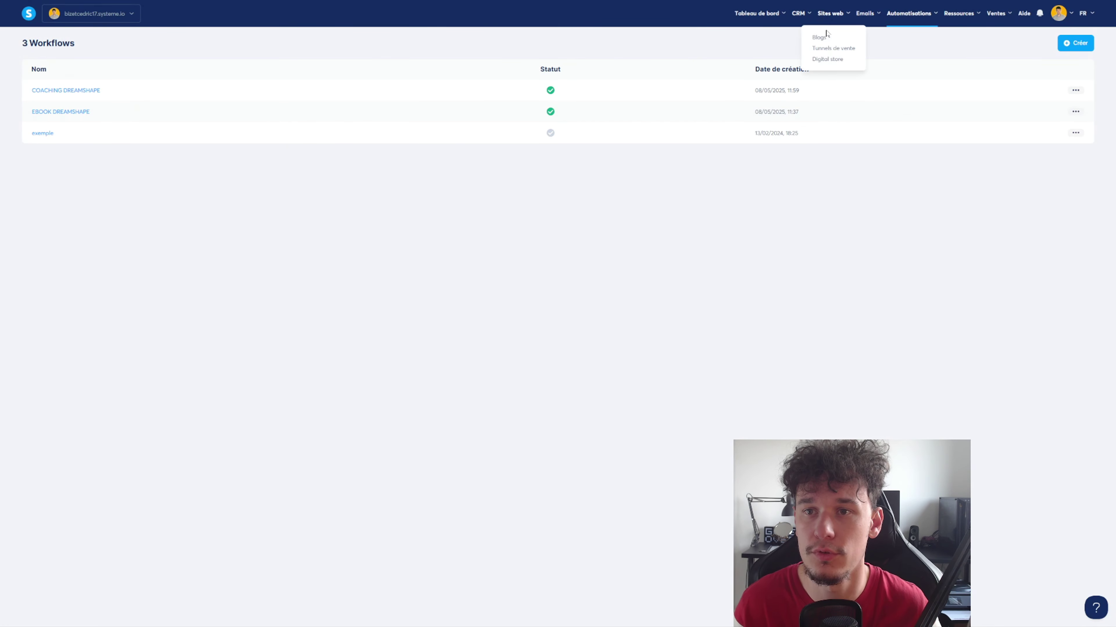
left_click(830, 49)
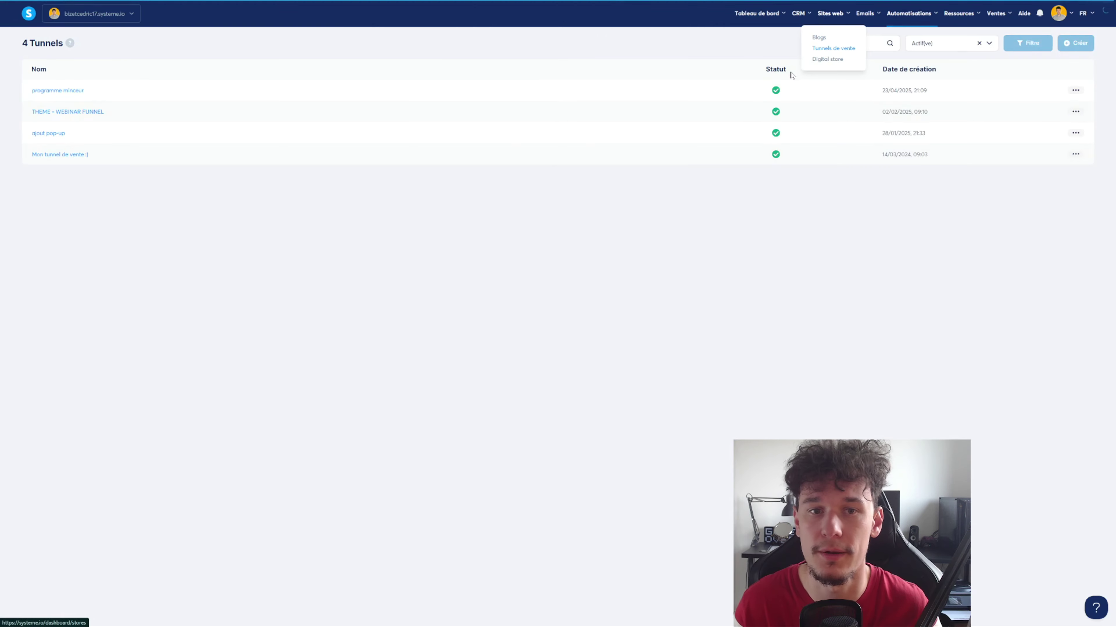
left_click(72, 90)
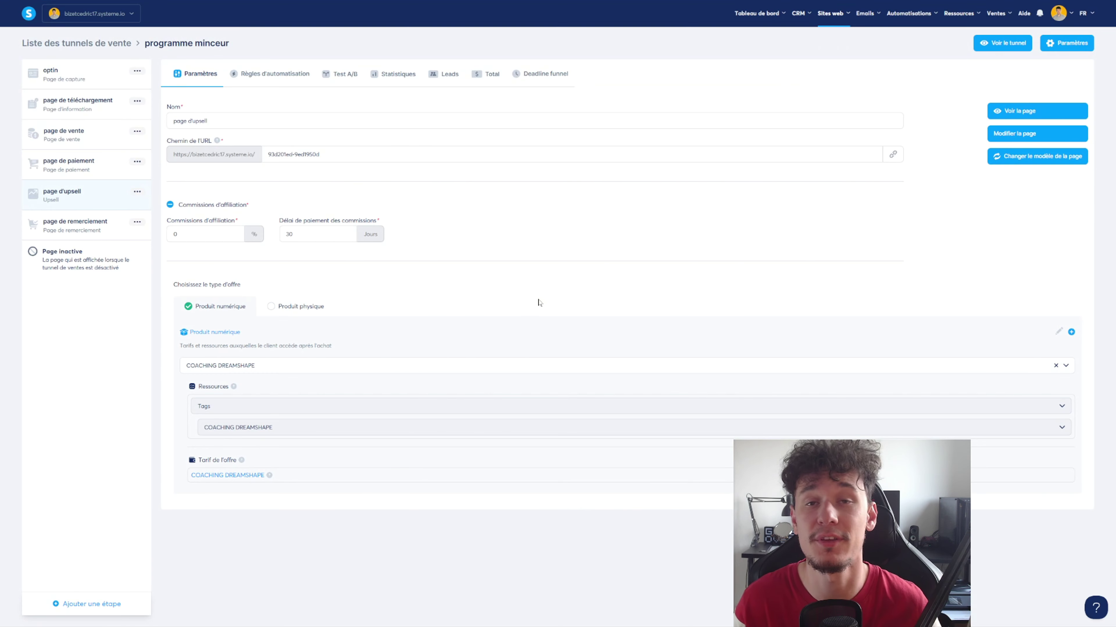
left_click(1004, 137)
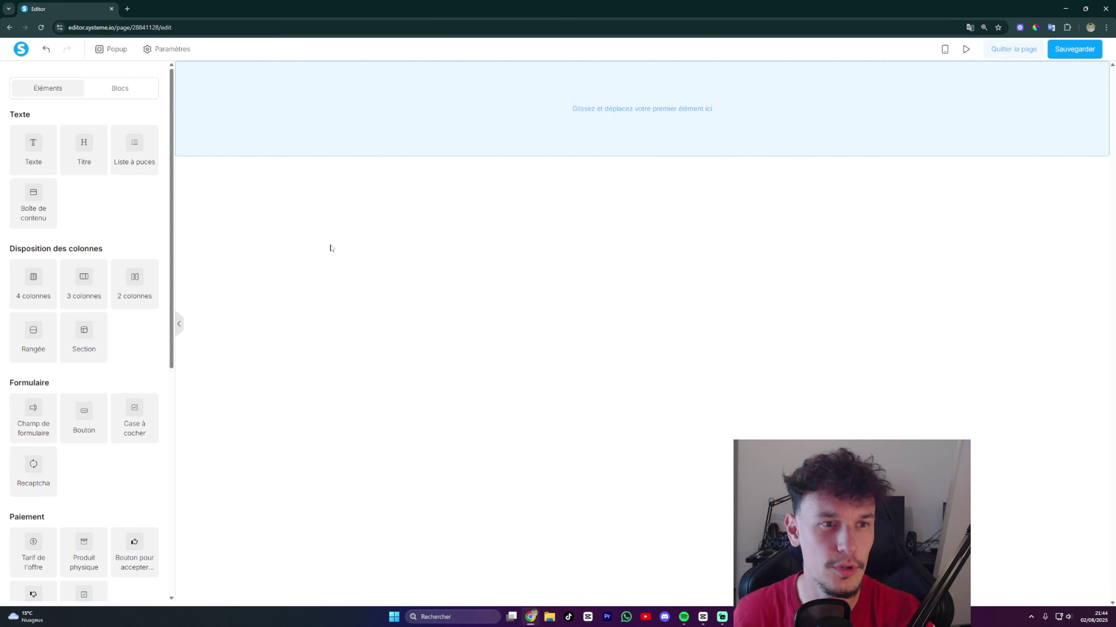
Add a title element to the empty upsell page and set its section's content width to Large.
left_click_drag(79, 149, 550, 146)
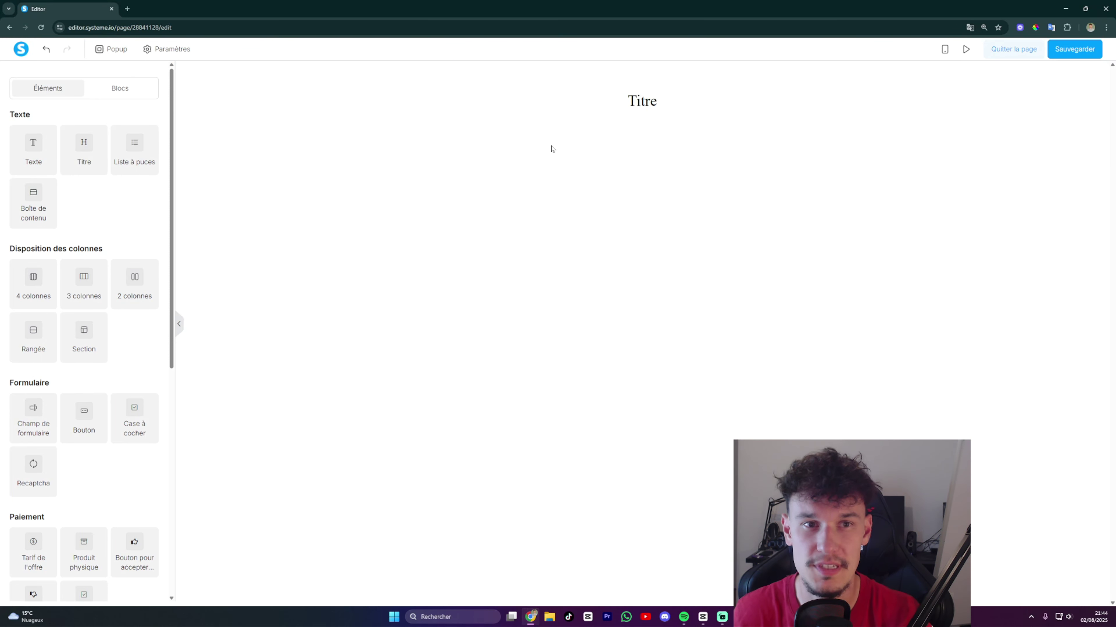
left_click(184, 114)
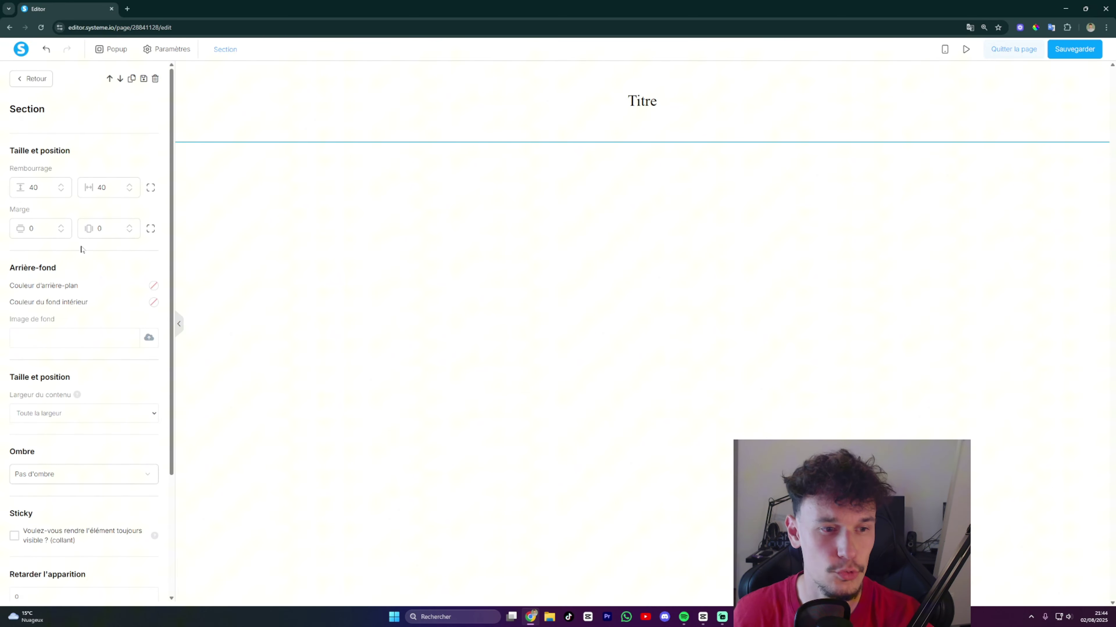
scroll(97, 268, "down", 2)
left_click(87, 328)
left_click(78, 354)
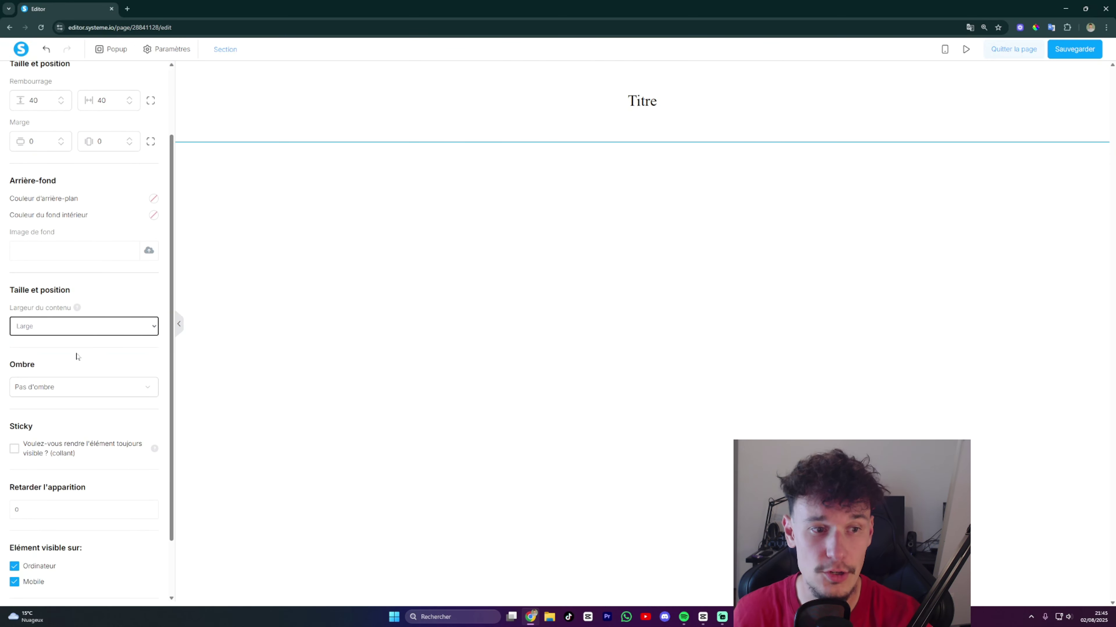
left_click(429, 277)
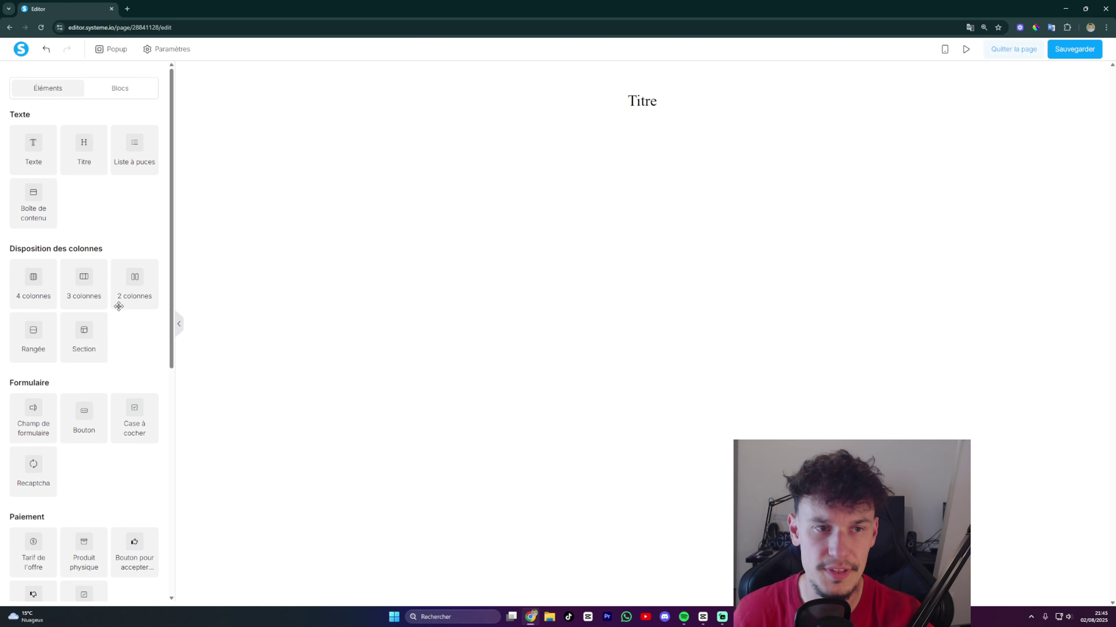
Add a video element directly below the title on the upsell page.
scroll(112, 316, "down", 3)
scroll(112, 316, "down", 2)
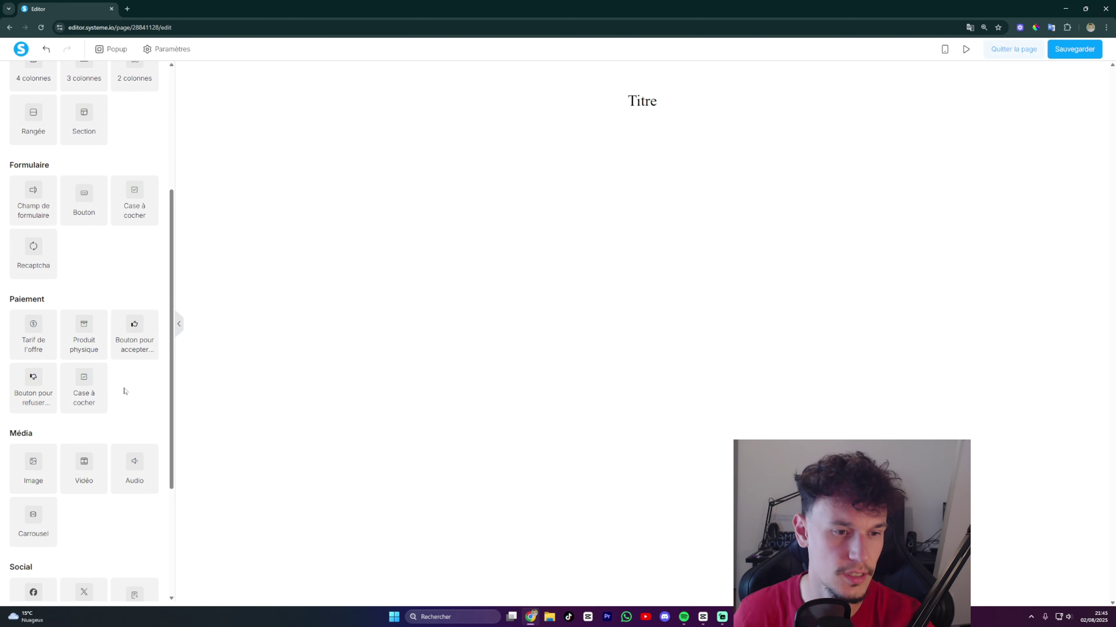
scroll(127, 391, "down", 1)
left_click_drag(97, 423, 568, 105)
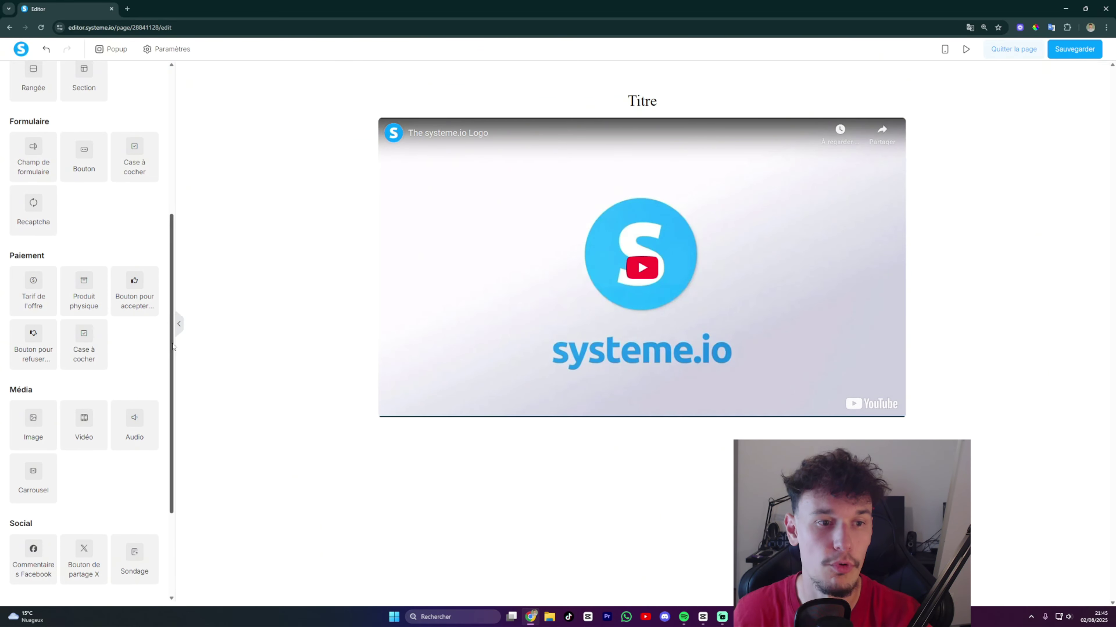
scroll(145, 337, "up", 1)
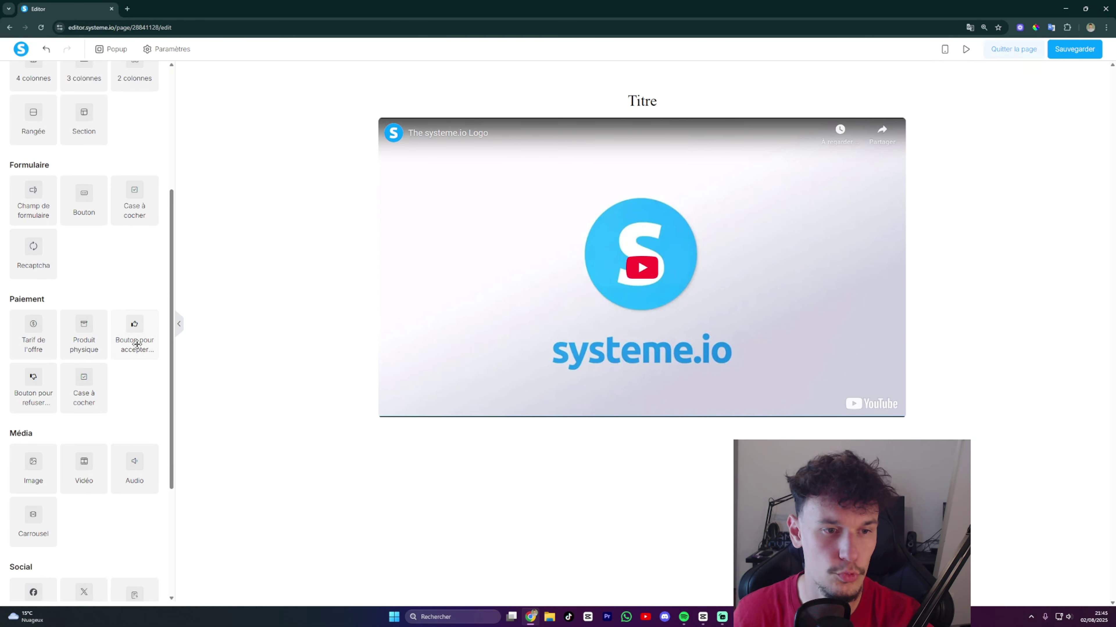
Add an accept-offer button and a refuse-offer button stacked below the video on the upsell page.
left_click_drag(138, 346, 506, 423)
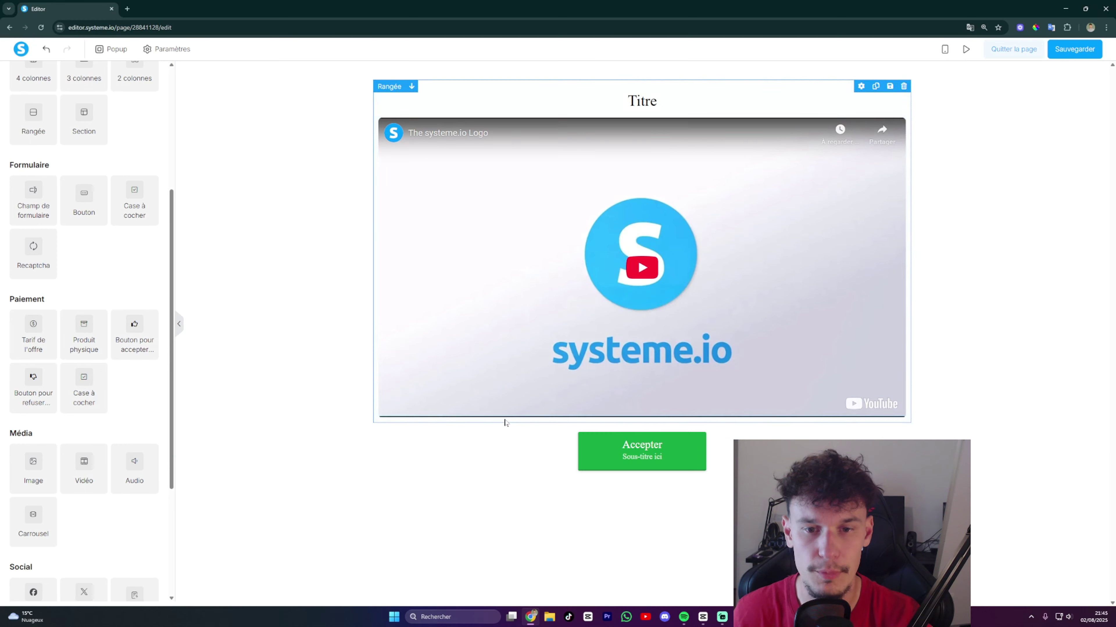
left_click_drag(33, 388, 600, 469)
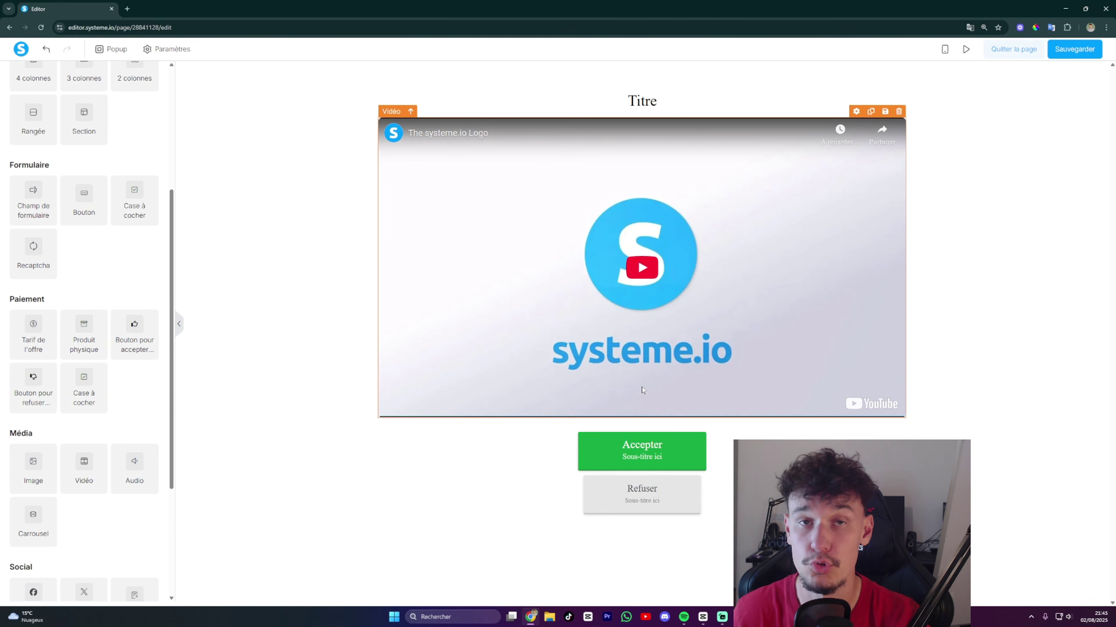
left_click(974, 215)
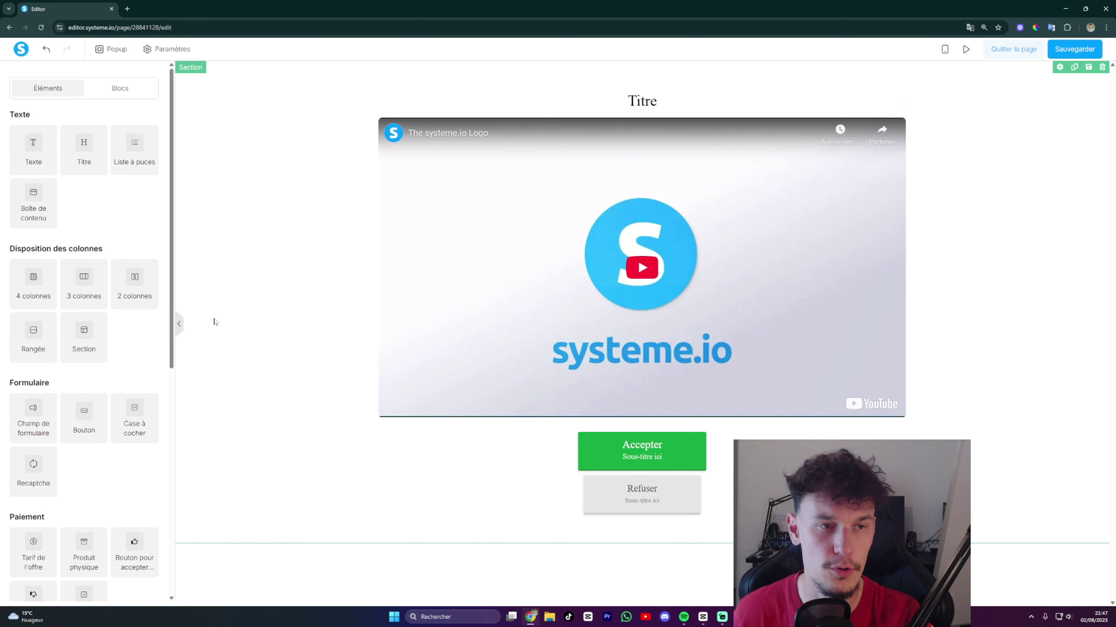
Add a second title element below the refuse-offer button.
left_click_drag(83, 148, 463, 510)
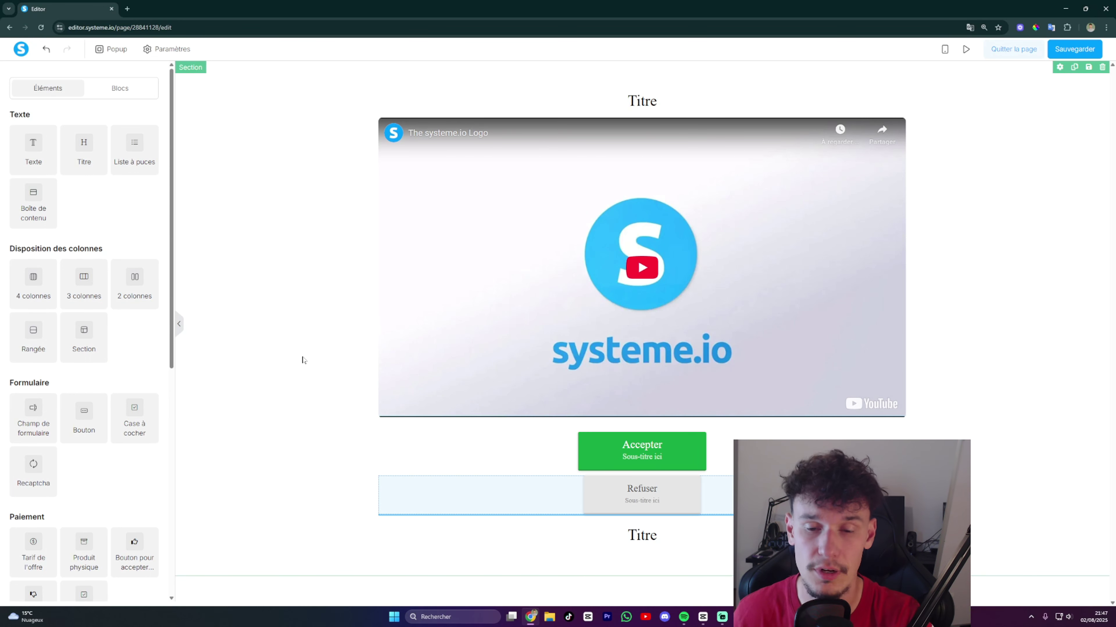
left_click(272, 515)
left_click(310, 507)
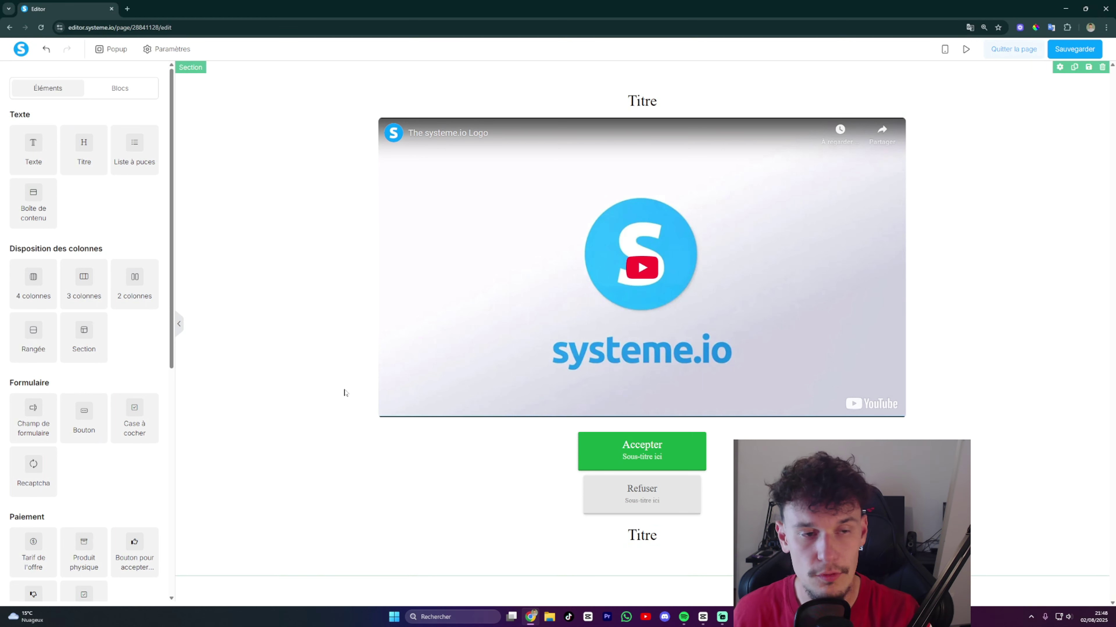
Add a two-column row below the second title, with an image in the first column and a bullet list in the second.
left_click_drag(119, 289, 598, 537)
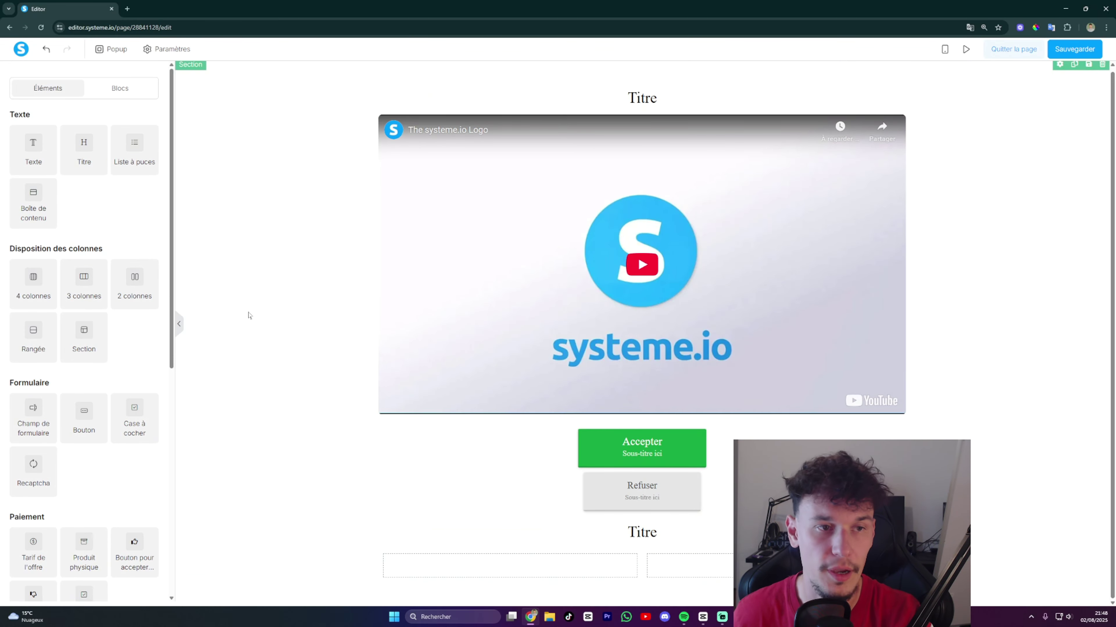
scroll(115, 366, "down", 2)
scroll(115, 366, "down", 5)
left_click_drag(33, 424, 490, 563)
scroll(683, 462, "down", 3)
scroll(135, 149, "up", 7)
left_click_drag(134, 145, 678, 445)
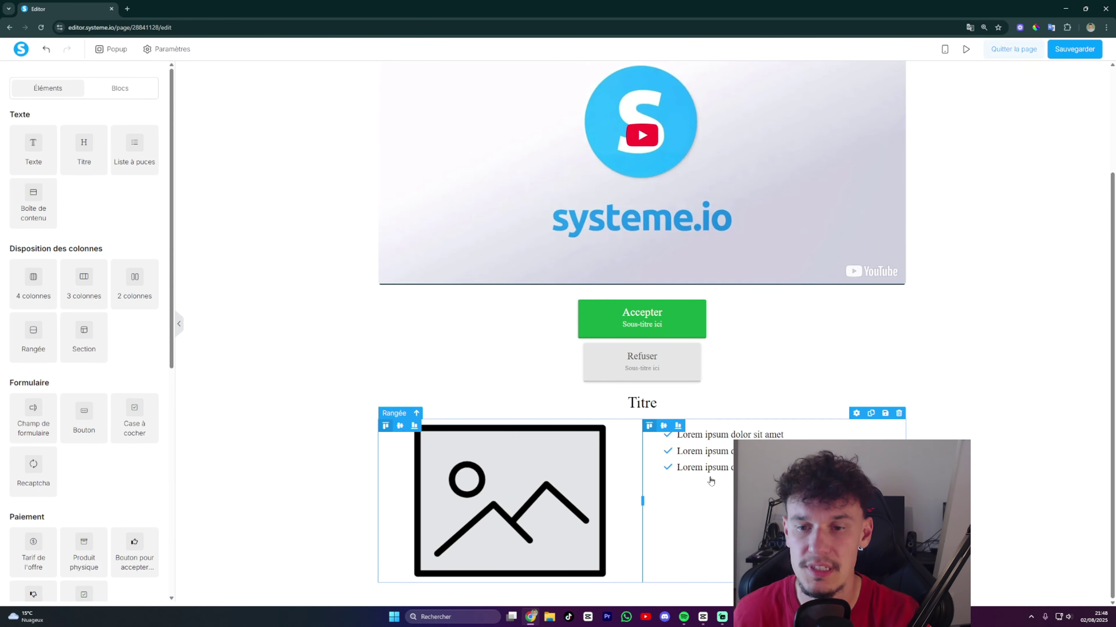
left_click(986, 388)
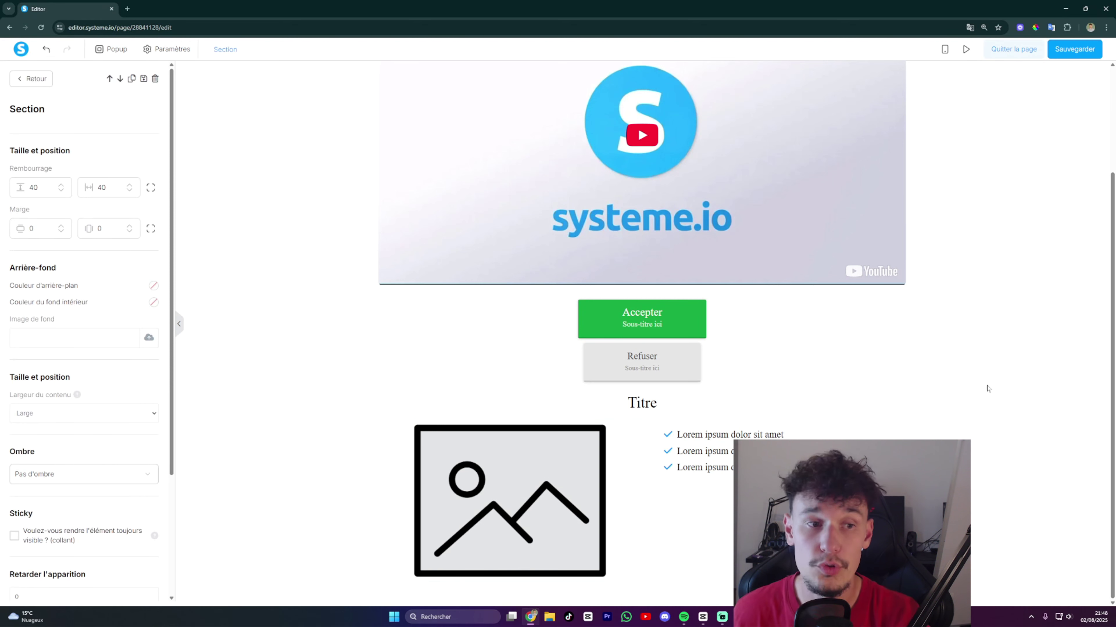
left_click(315, 352)
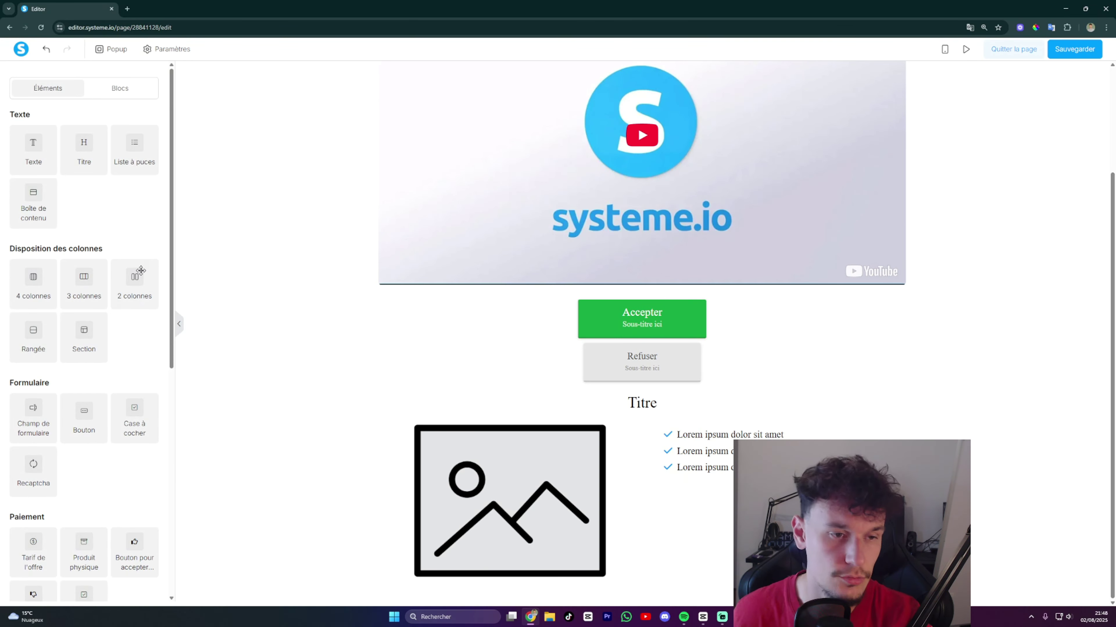
Add another pair of accept-offer and refuse-offer buttons below the image and bullet list row.
scroll(100, 369, "down", 3)
scroll(99, 369, "down", 3)
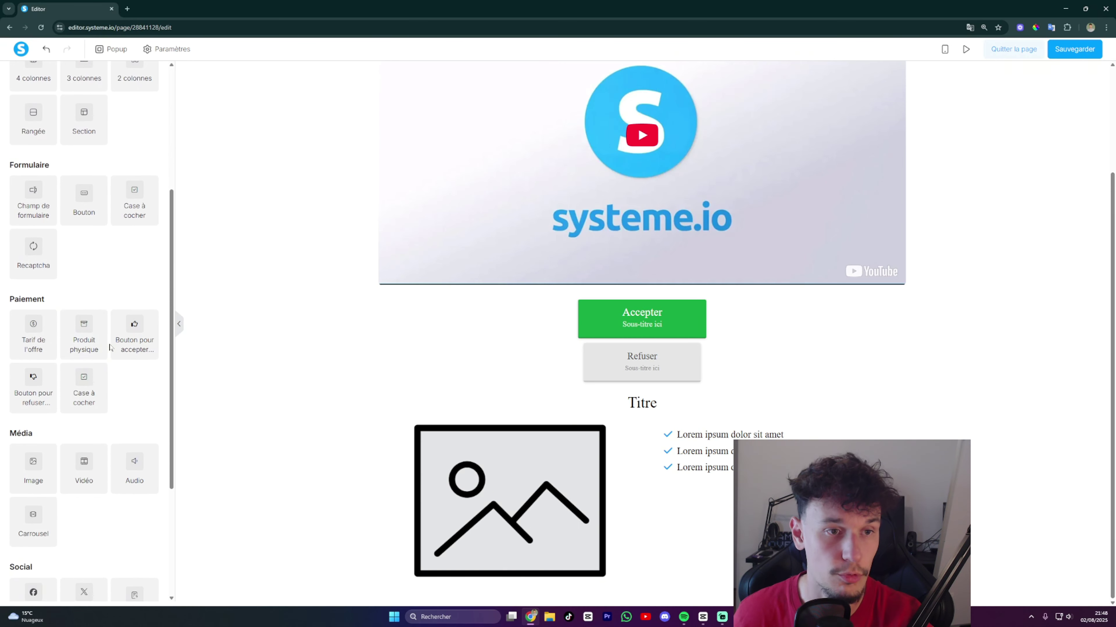
scroll(102, 358, "down", 3)
scroll(99, 361, "up", 2)
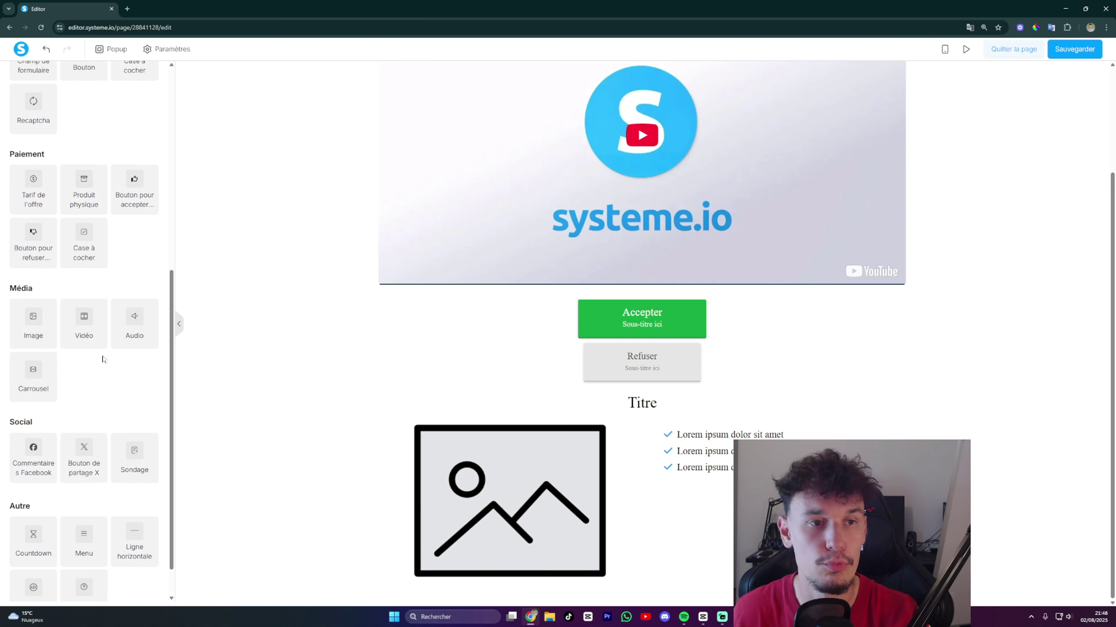
left_click_drag(131, 294, 635, 576)
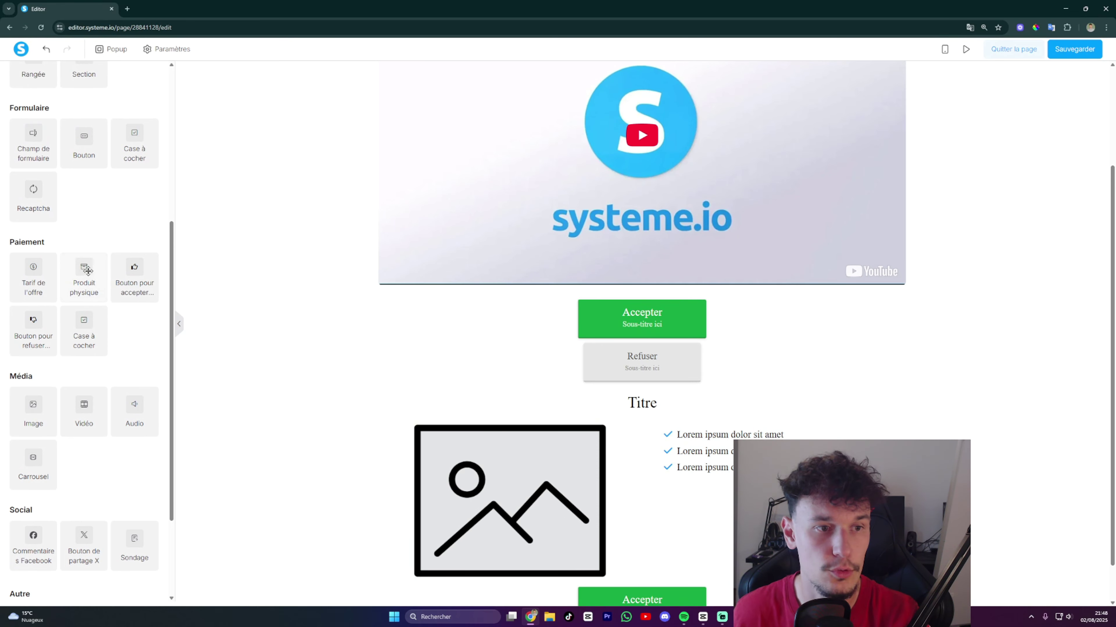
left_click_drag(47, 327, 705, 558)
scroll(712, 506, "down", 1)
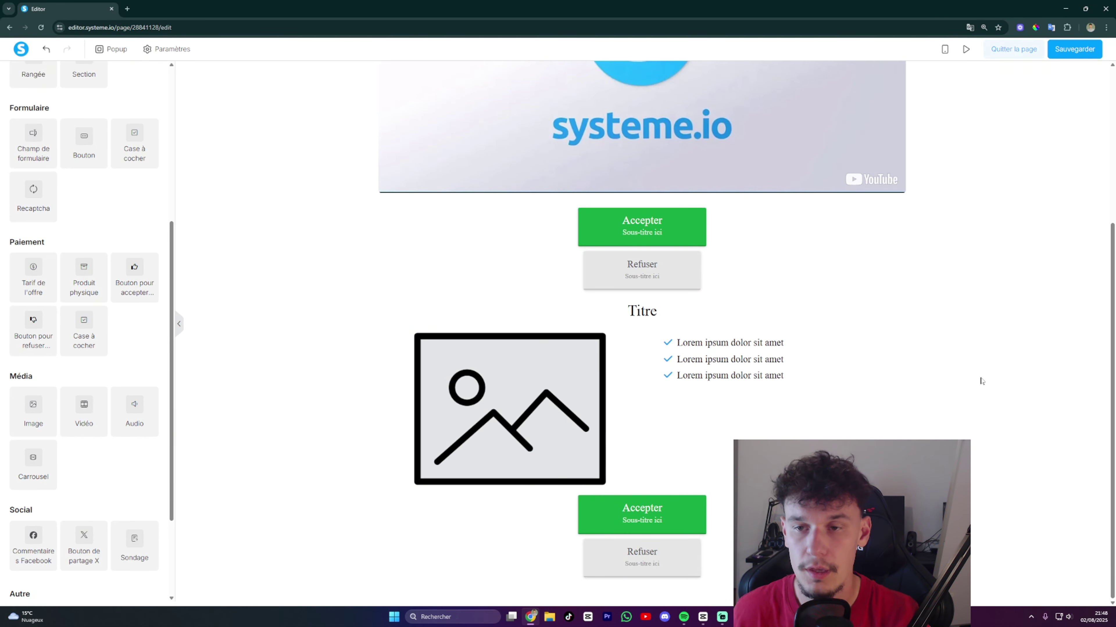
Replace the text of the title above the video with "Réservez votre session de coaching individuel !".
scroll(966, 395, "up", 5)
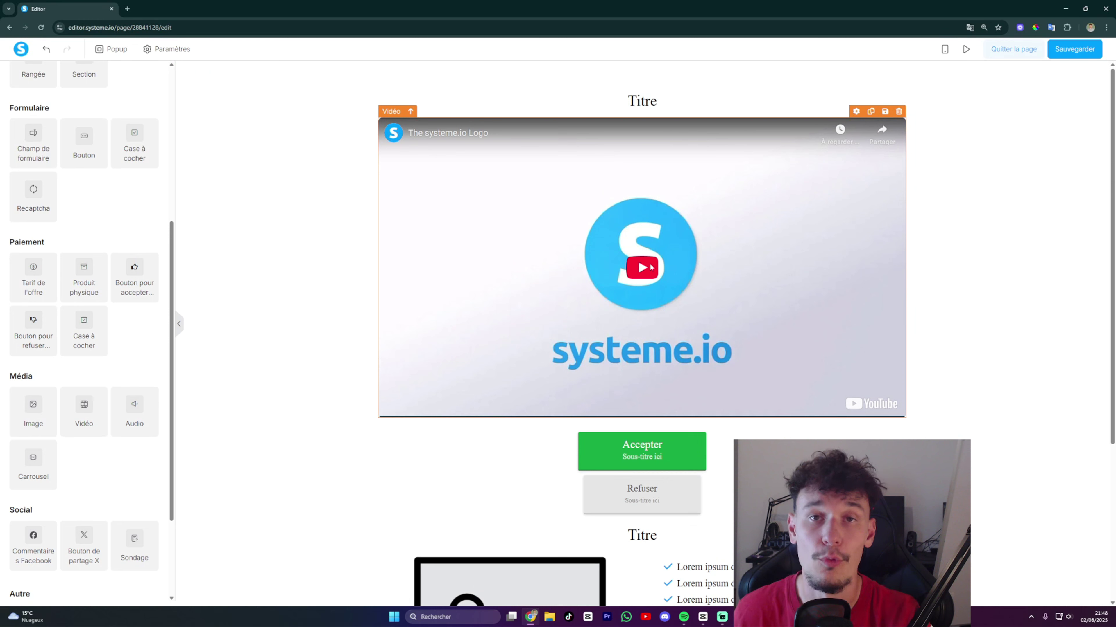
left_click(652, 71)
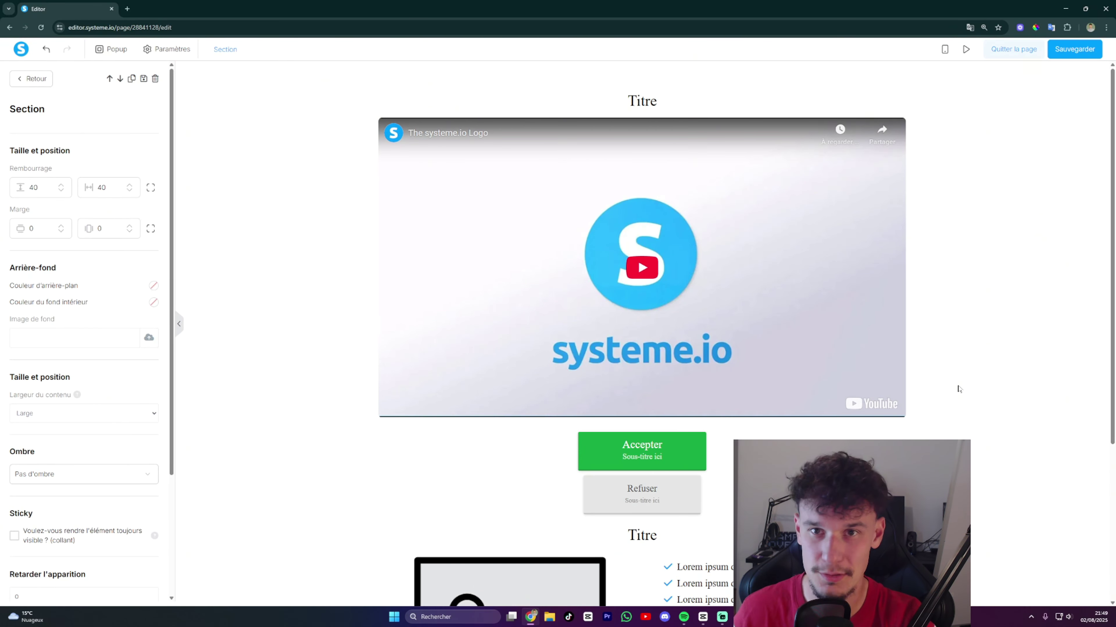
left_click(659, 104)
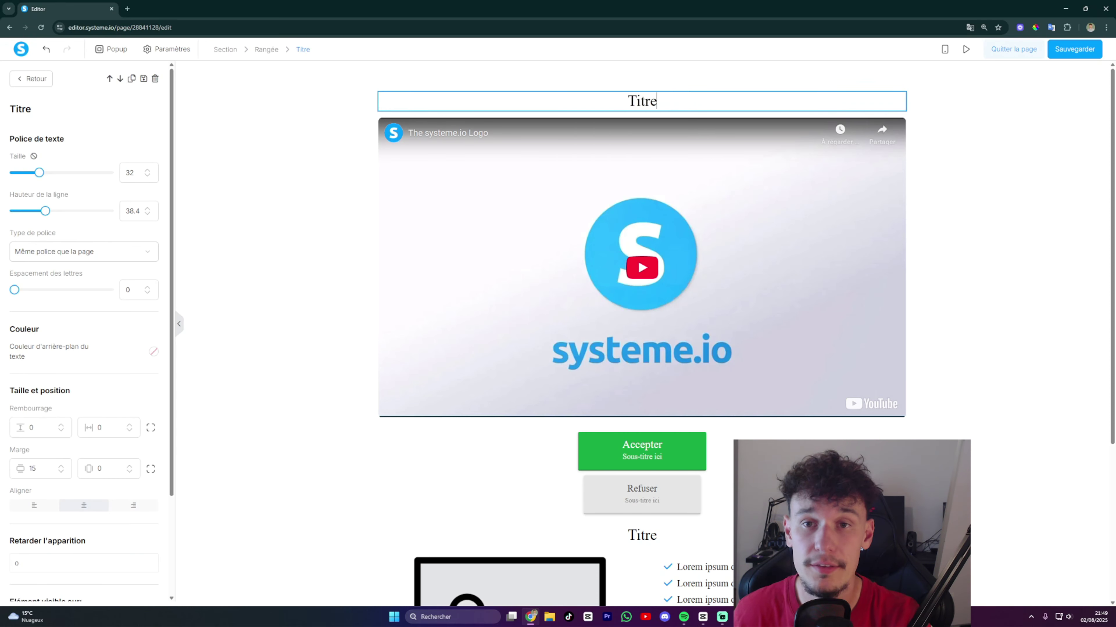
left_click_drag(659, 103, 586, 101)
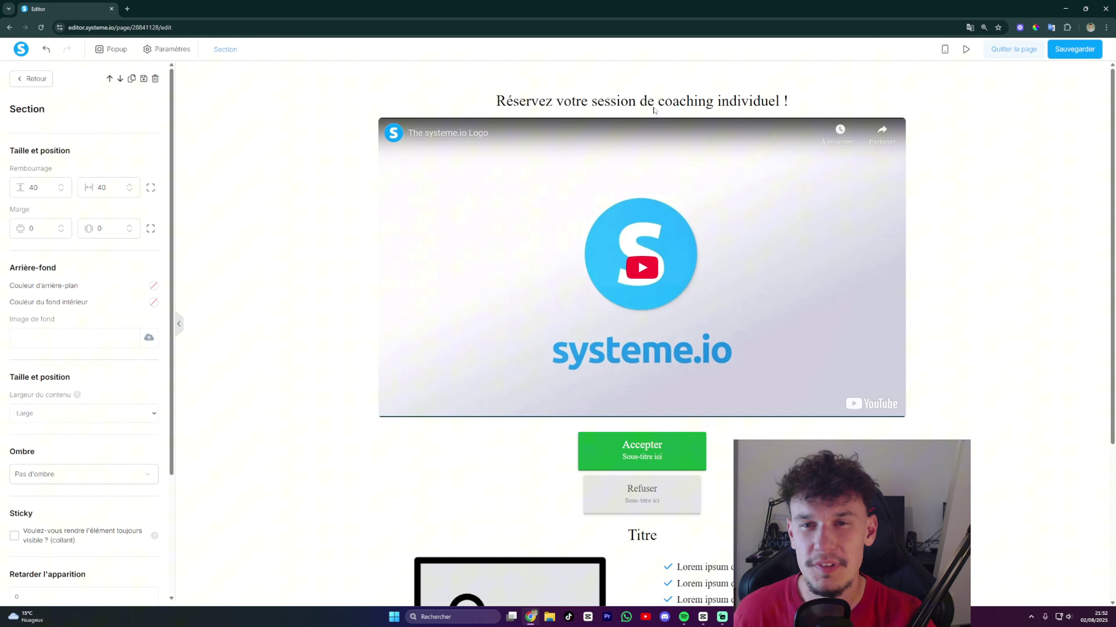
left_click(212, 146)
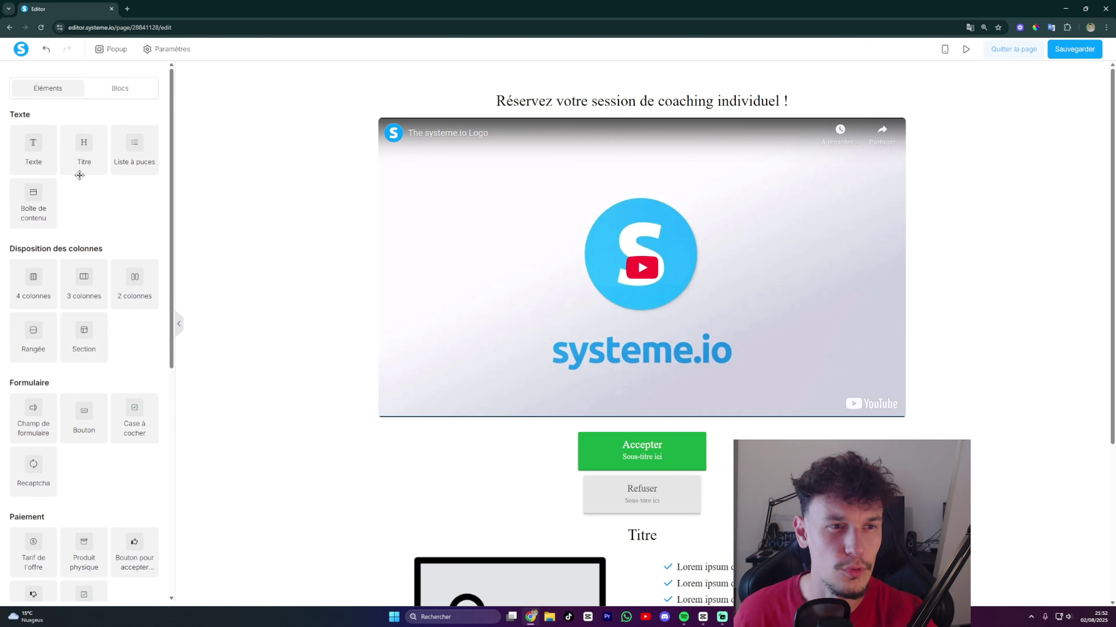
Add a title above the coaching headline reading "Attendez ! Votre commande n'est pas finalisée…".
left_click_drag(64, 156, 549, 98)
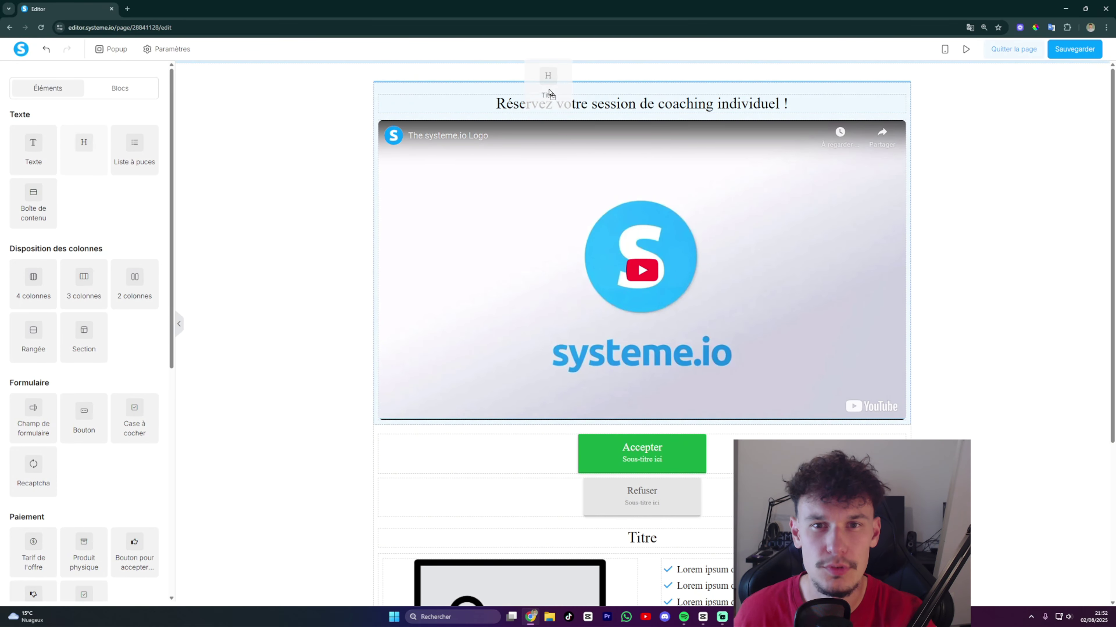
left_click_drag(548, 93, 531, 111)
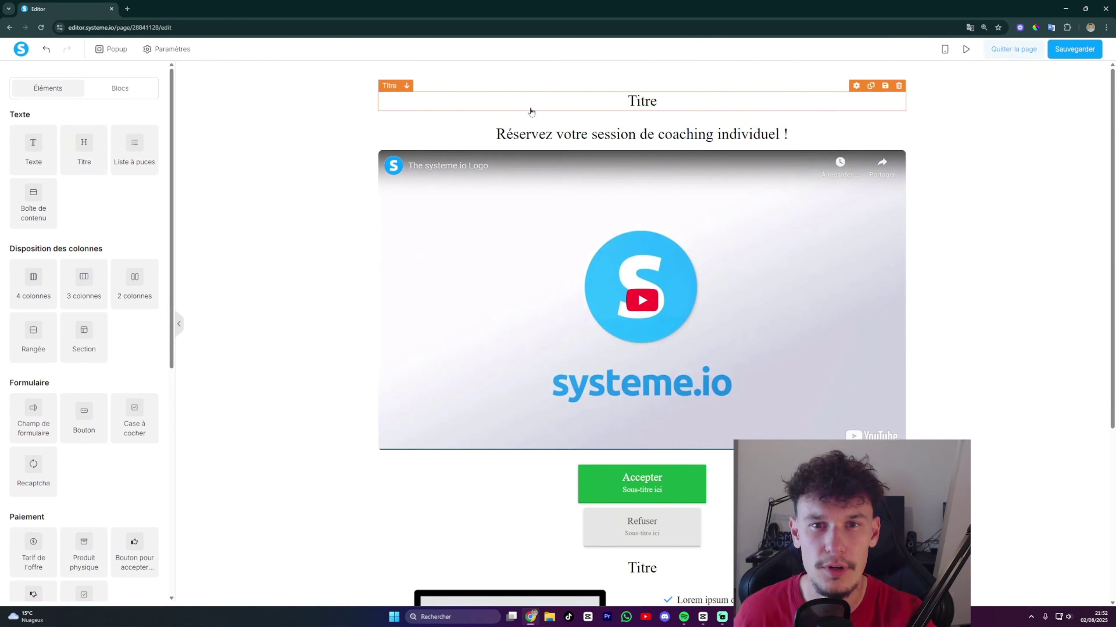
double_click(578, 102)
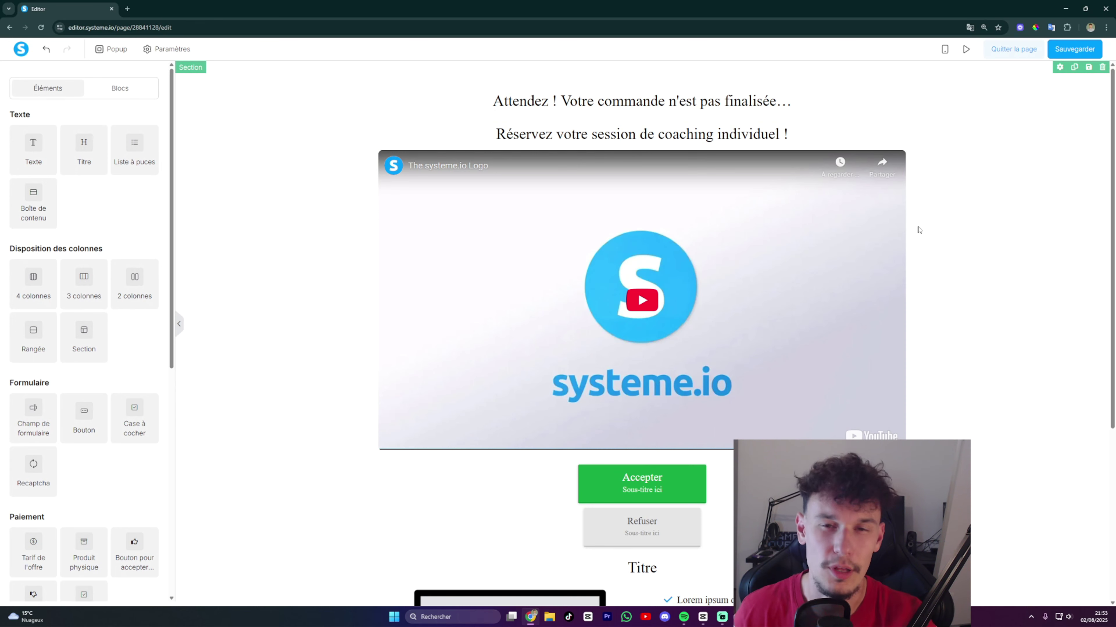
Set the background colour of the accept-offer button under the video to ffb000.
scroll(752, 157, "down", 3)
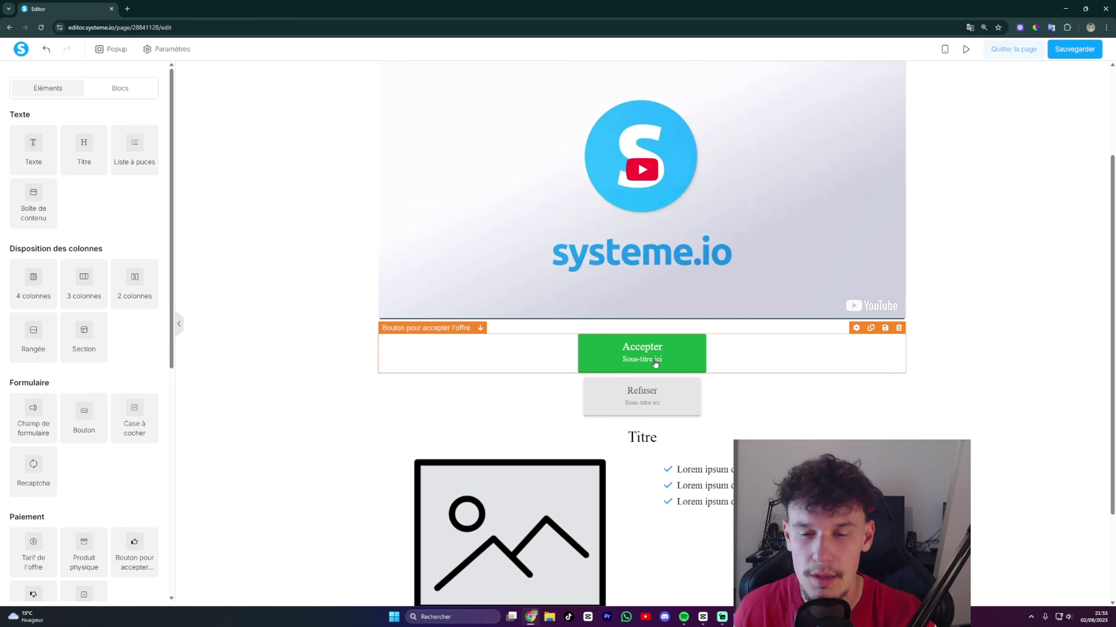
left_click(680, 359)
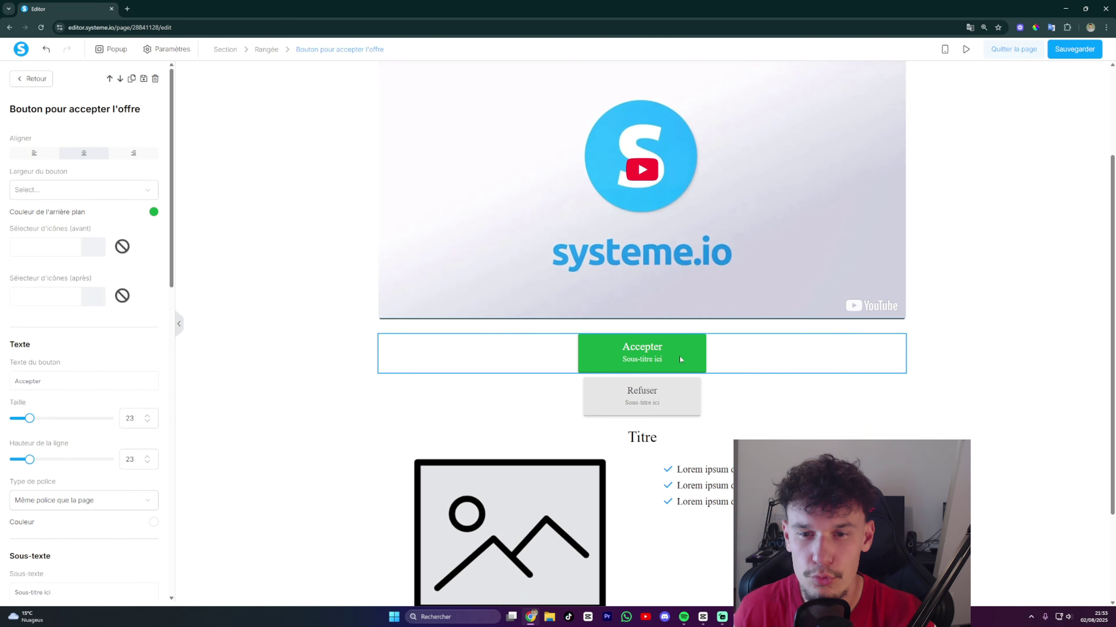
left_click(153, 212)
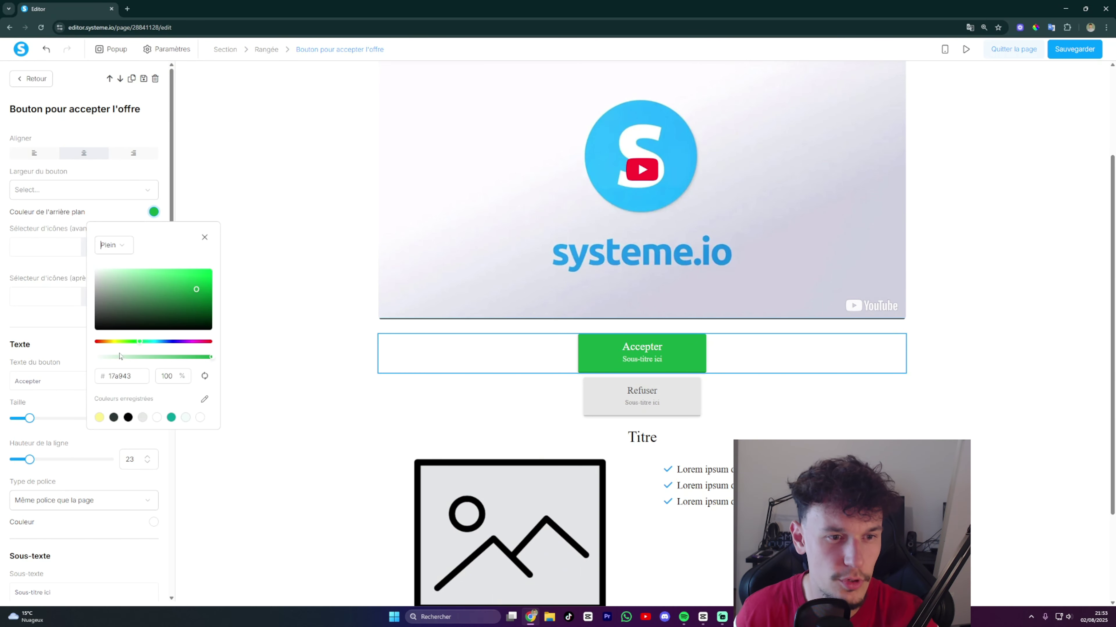
double_click(117, 376)
type("ffb000")
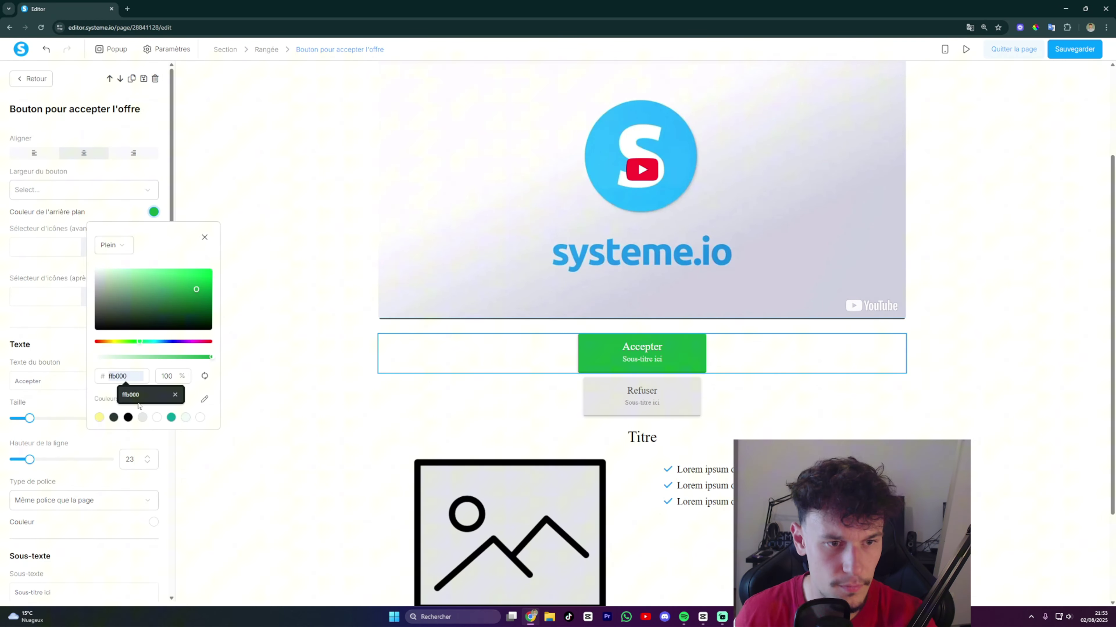
left_click(131, 395)
left_click(227, 340)
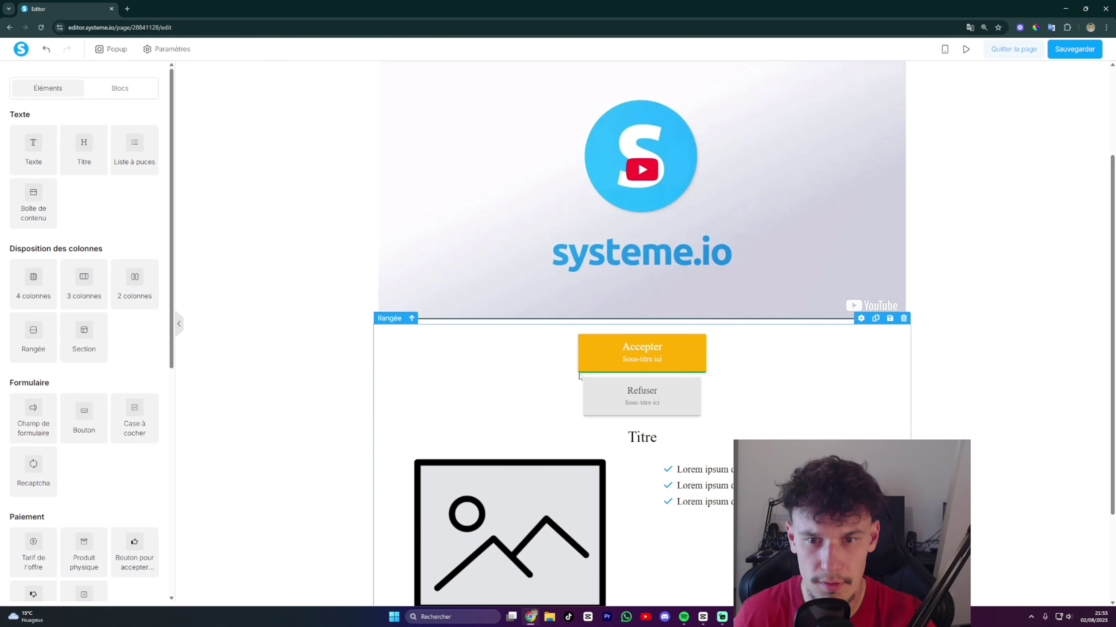
Change the orange accept button's text to "Ajouter le COACHING à ma commande! (117€)".
left_click(601, 364)
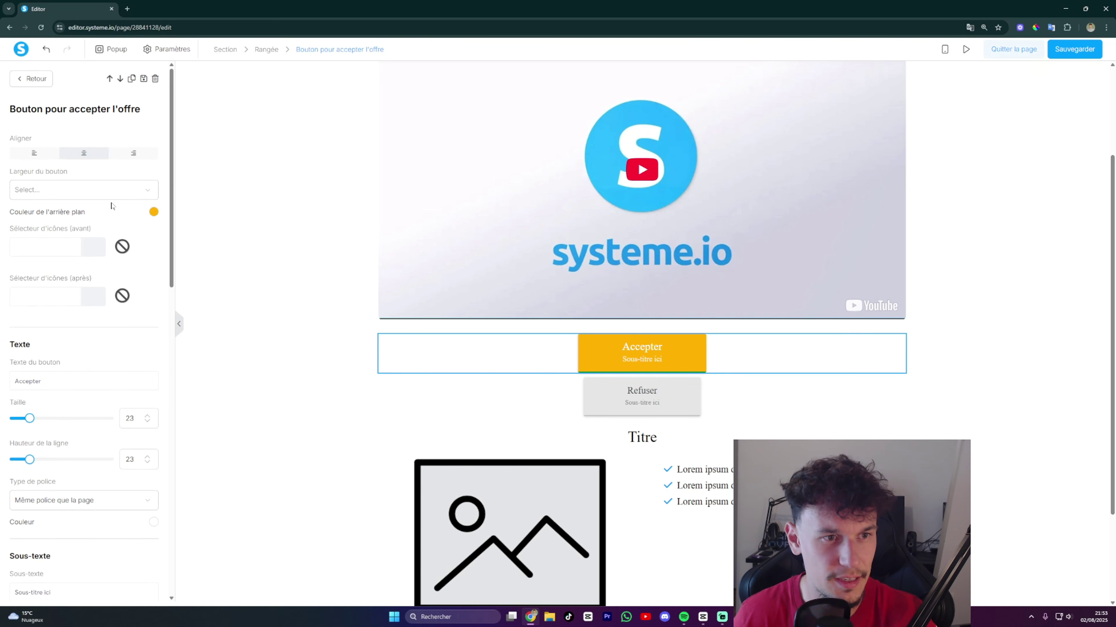
scroll(153, 194, "down", 3)
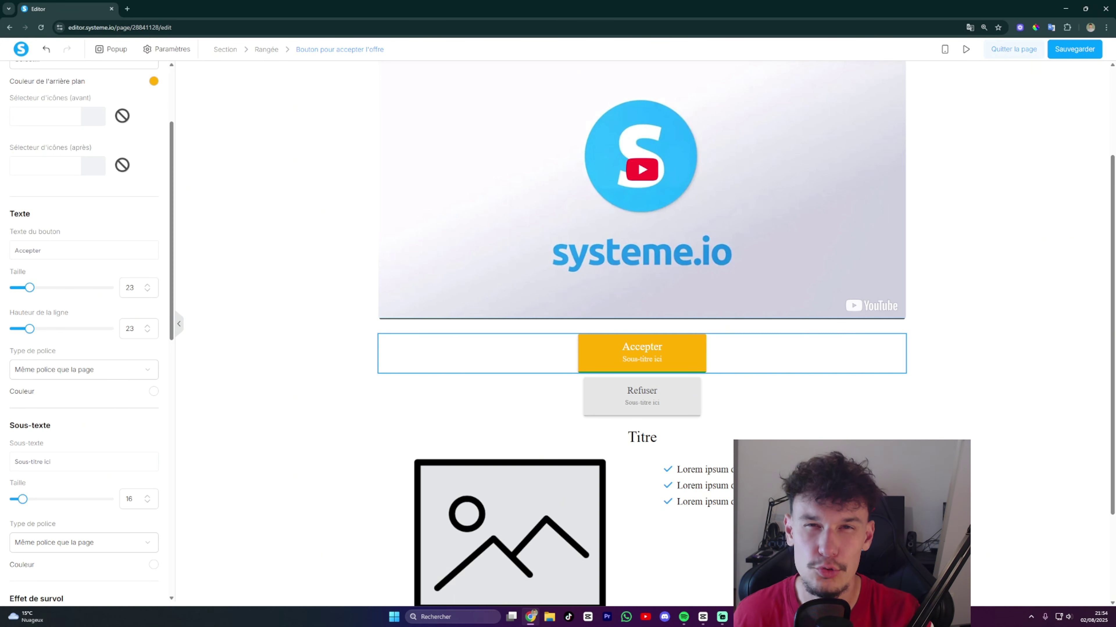
double_click(28, 251)
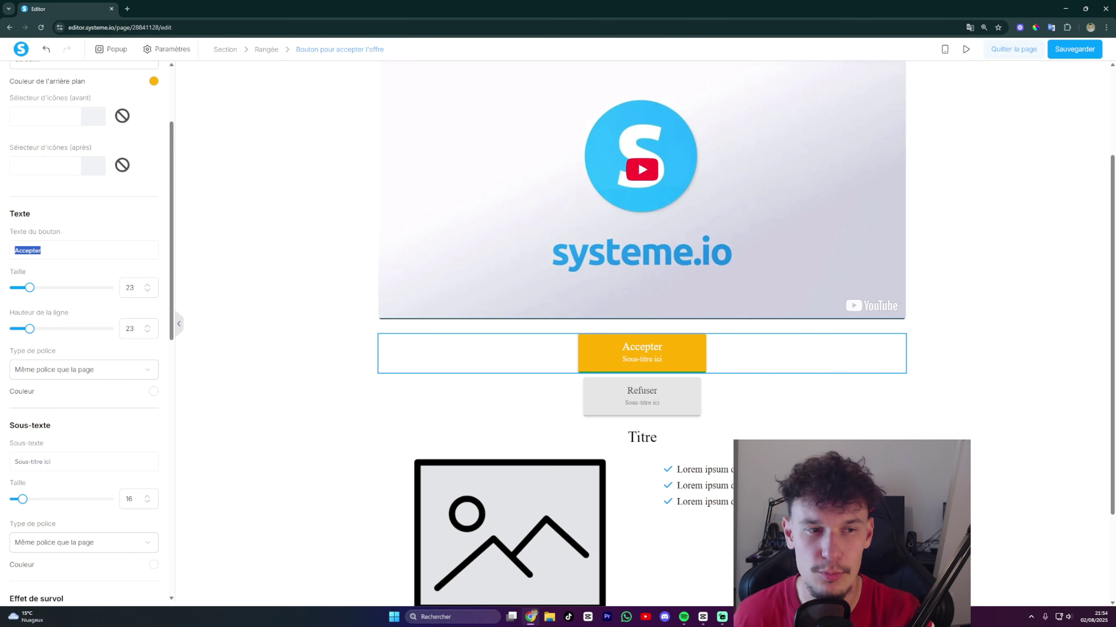
type("Ajouter le COACHING à ma commande! (117€)")
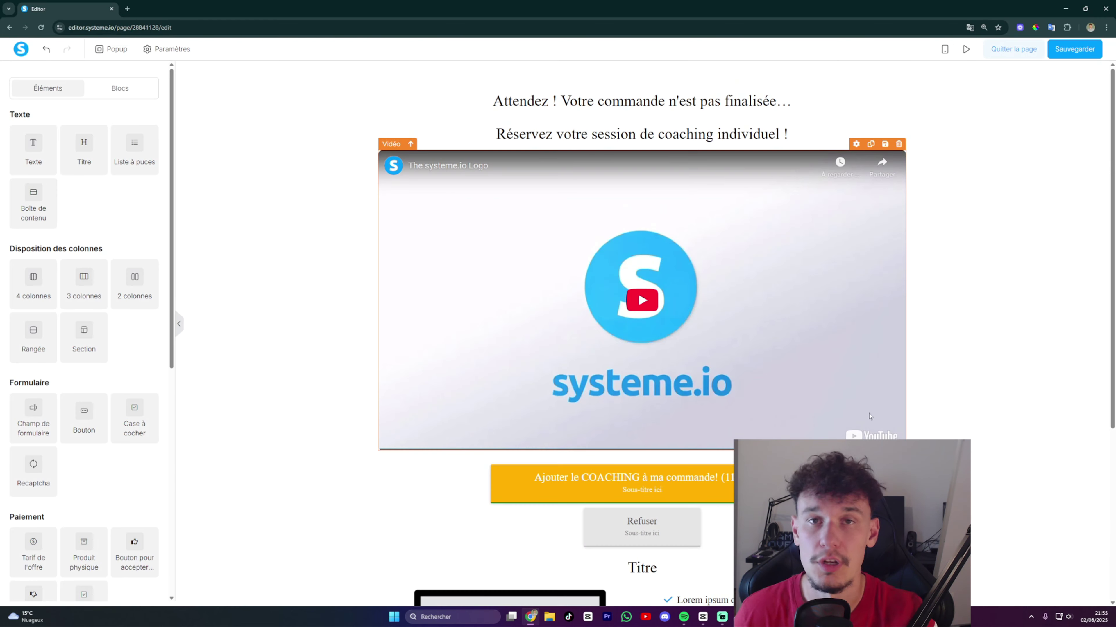
Add a check-circle icon before the text of the "Ajouter le COACHING" button.
scroll(779, 425, "down", 4)
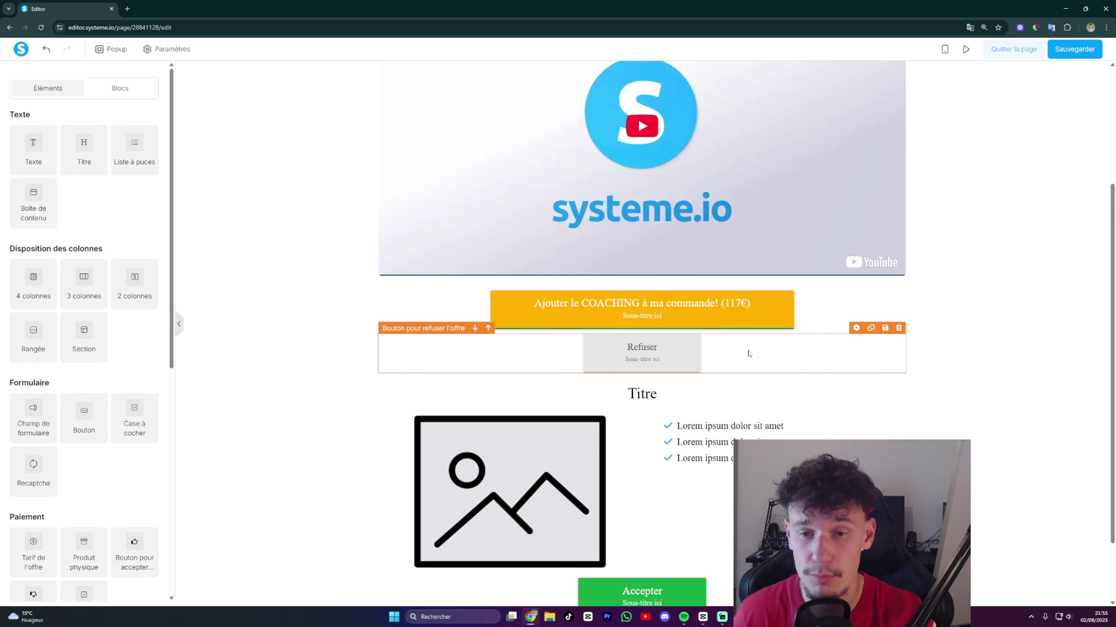
left_click(657, 323)
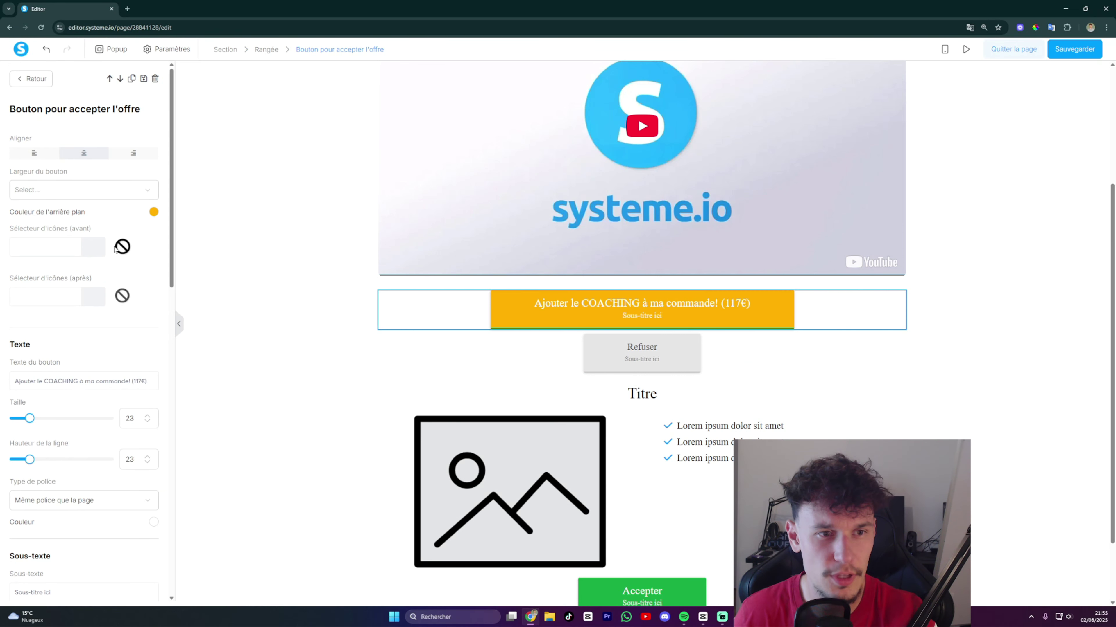
left_click(43, 247)
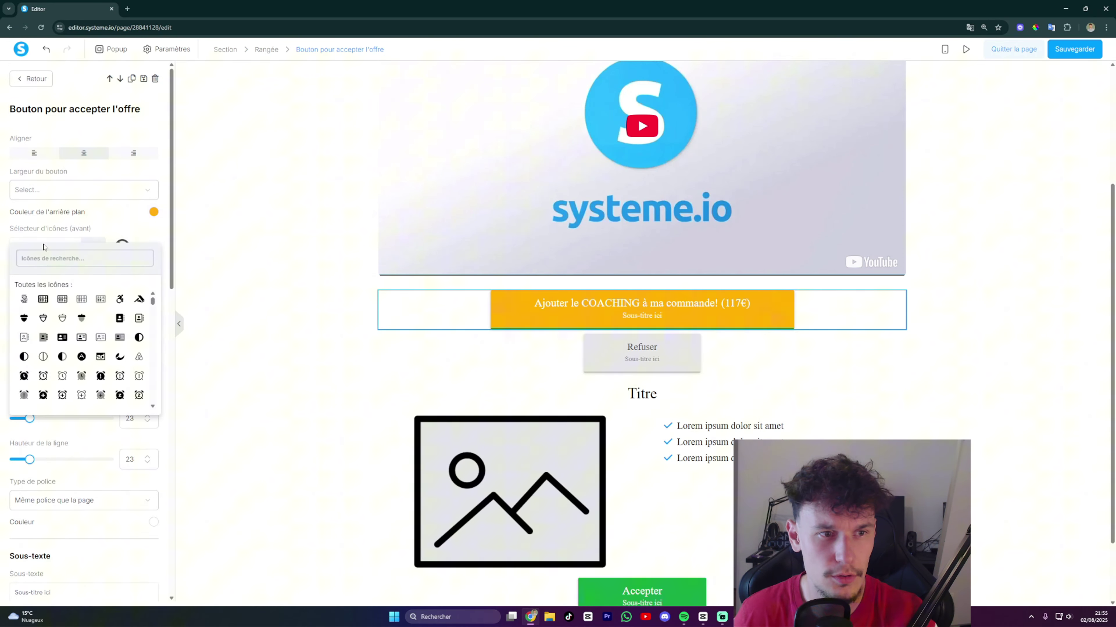
scroll(81, 339, "down", 5)
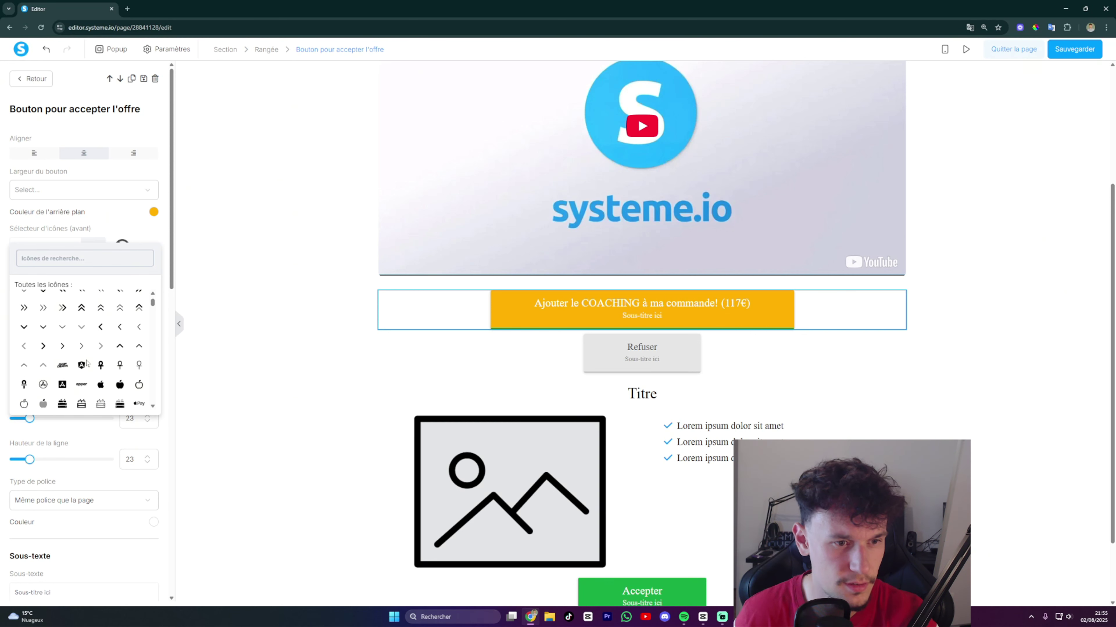
left_click(119, 298)
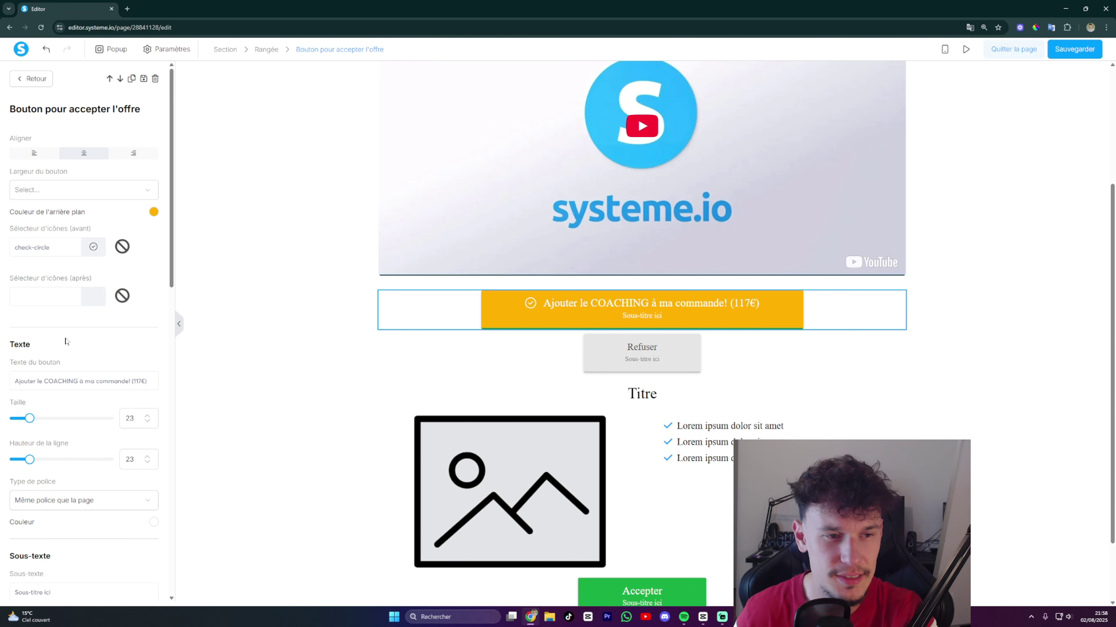
Try the Remplir en largeur width on the orange accept-offer button, and settle on Fluide.
left_click(147, 193)
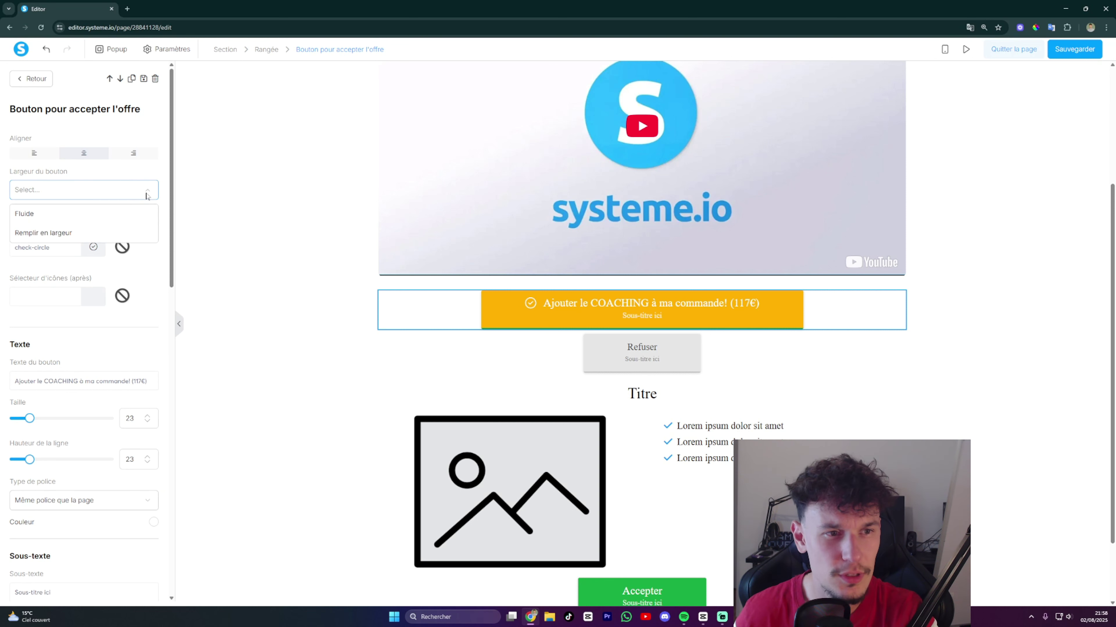
left_click(62, 218)
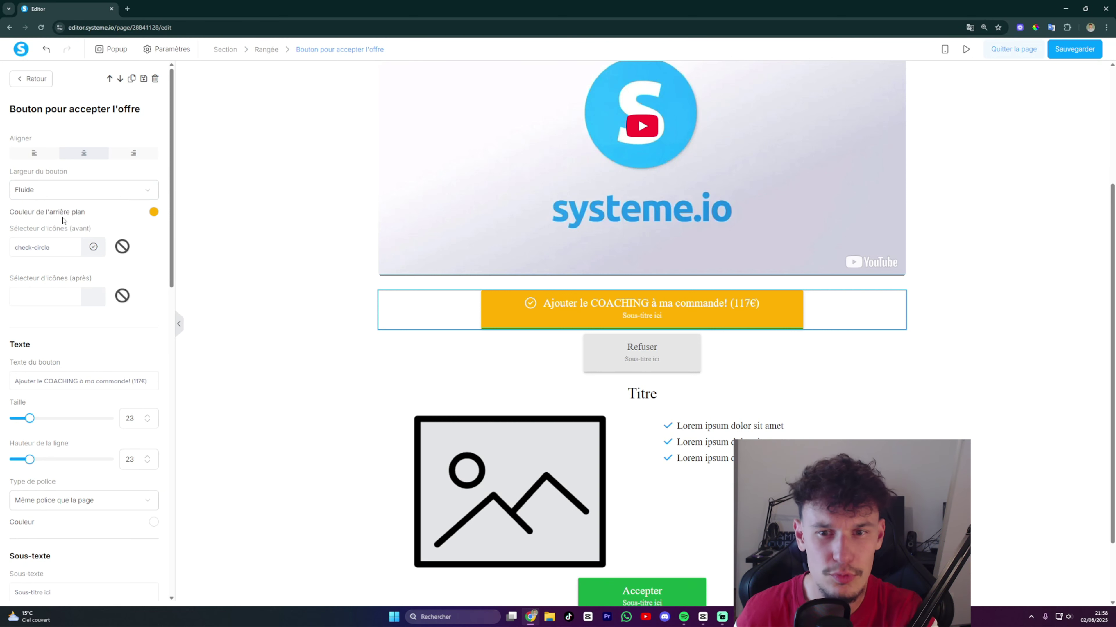
left_click(147, 194)
left_click(84, 232)
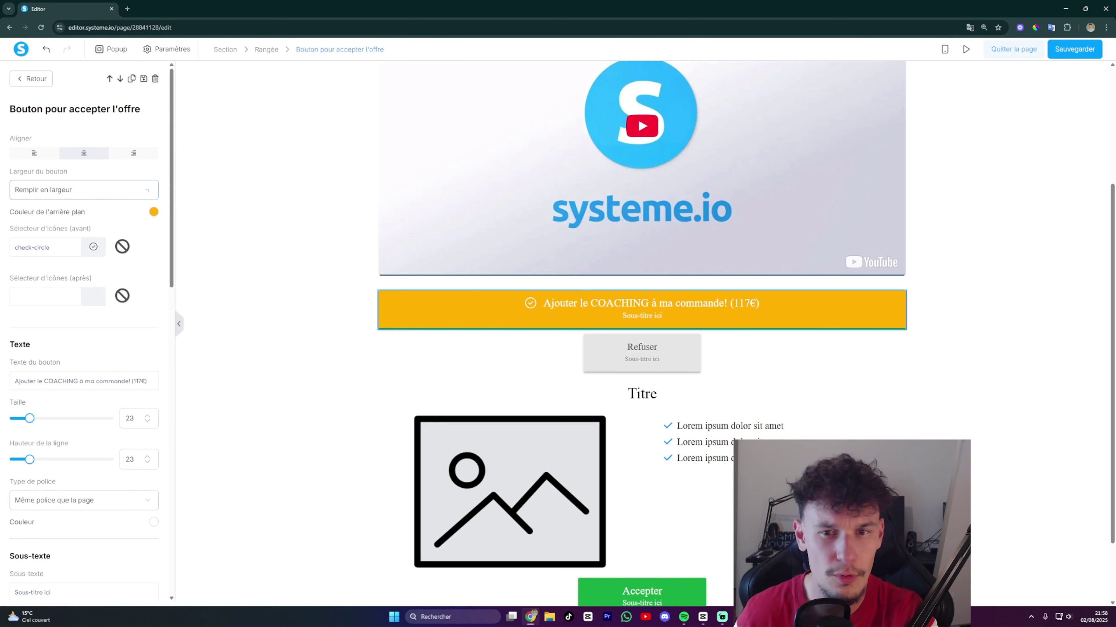
left_click(148, 192)
left_click(95, 216)
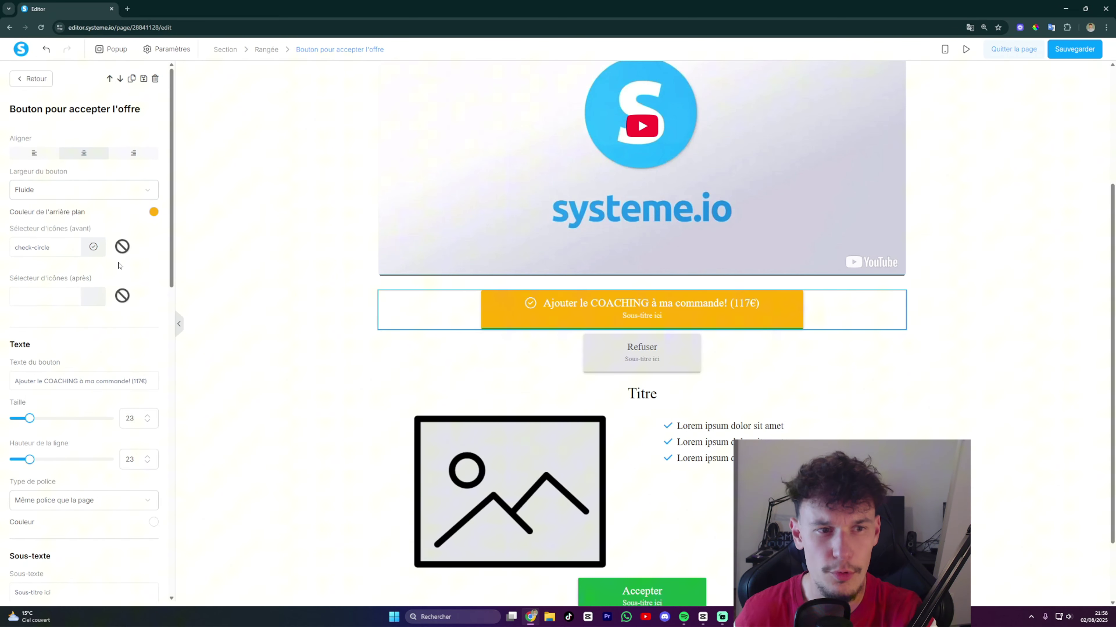
scroll(85, 295, "down", 4)
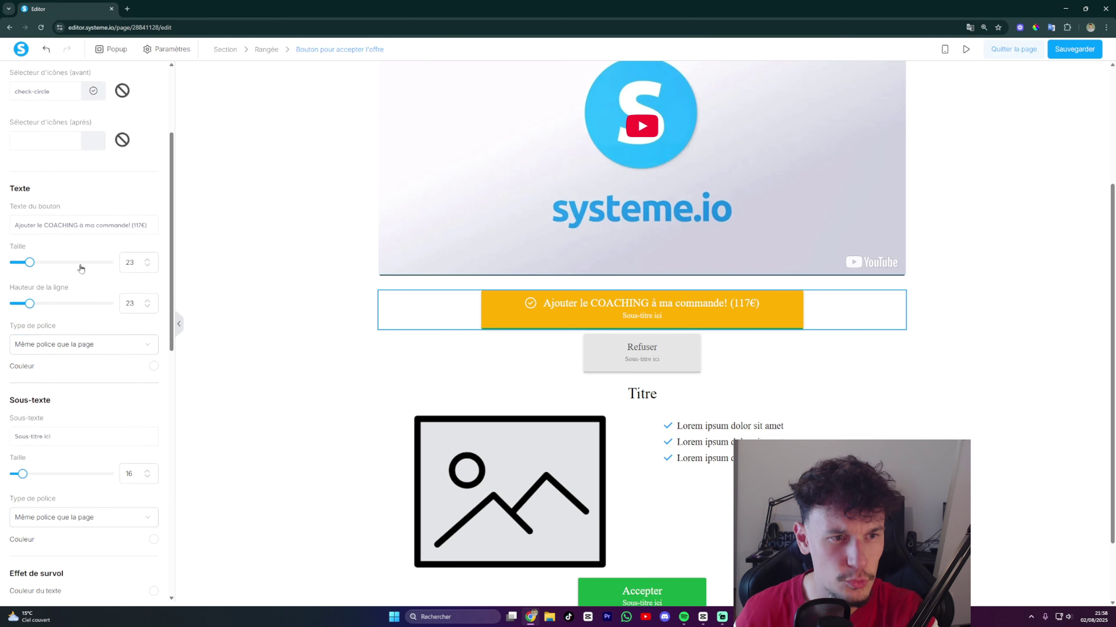
scroll(70, 219, "down", 1)
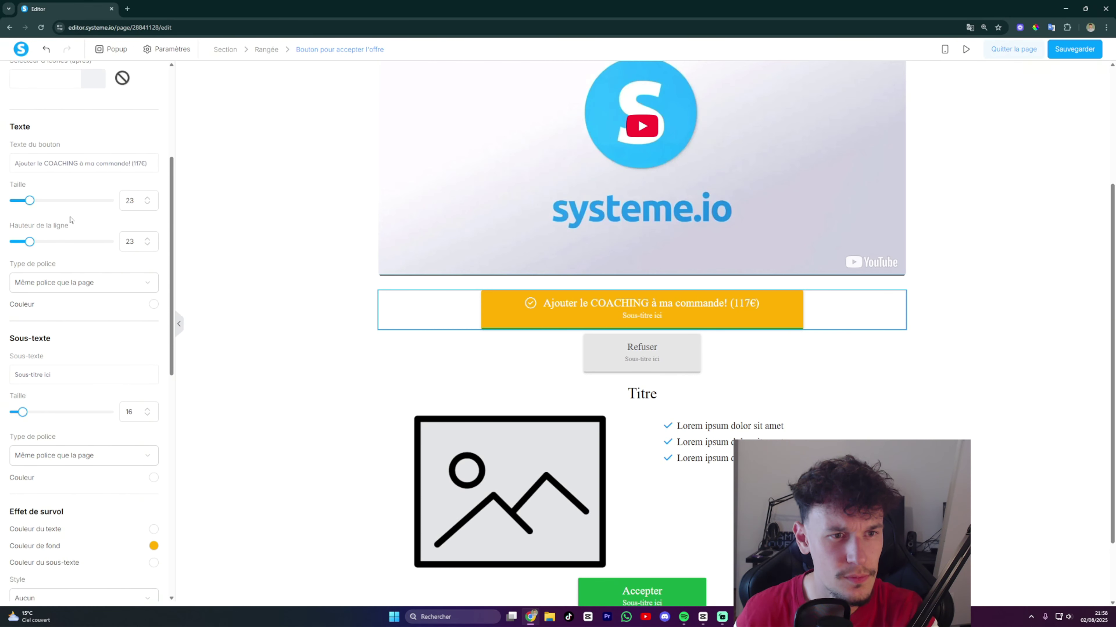
scroll(88, 233, "down", 1)
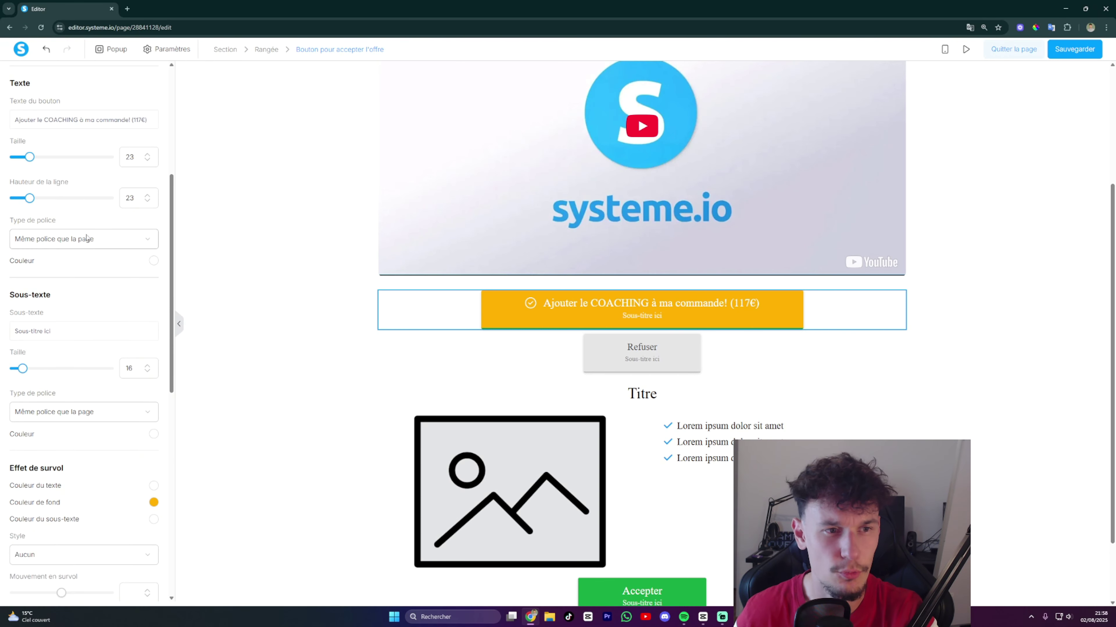
scroll(82, 240, "down", 1)
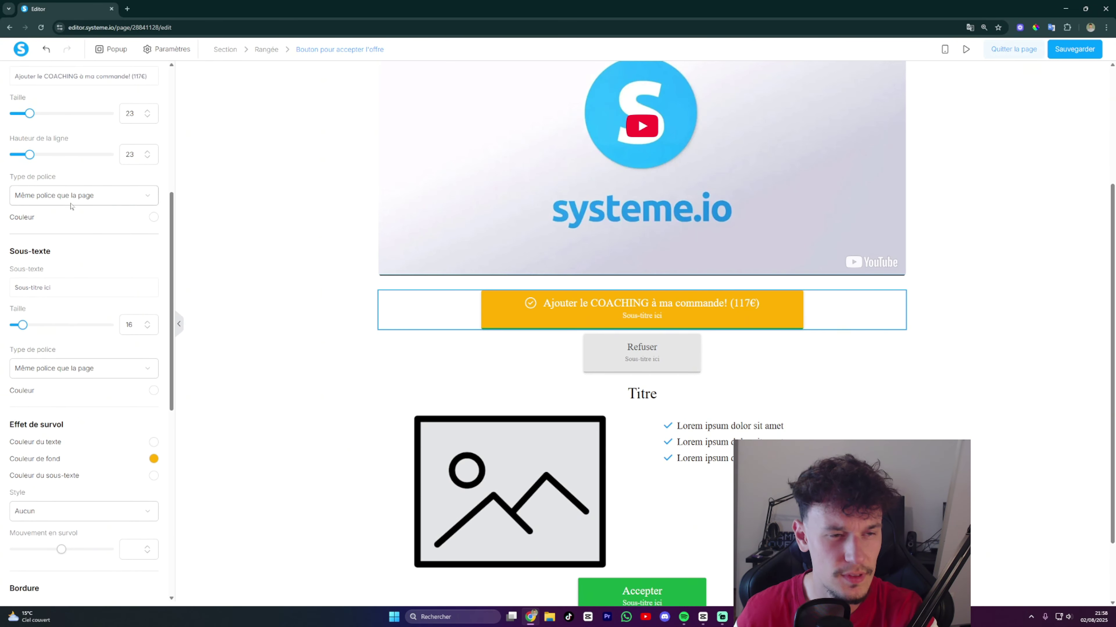
left_click(70, 200)
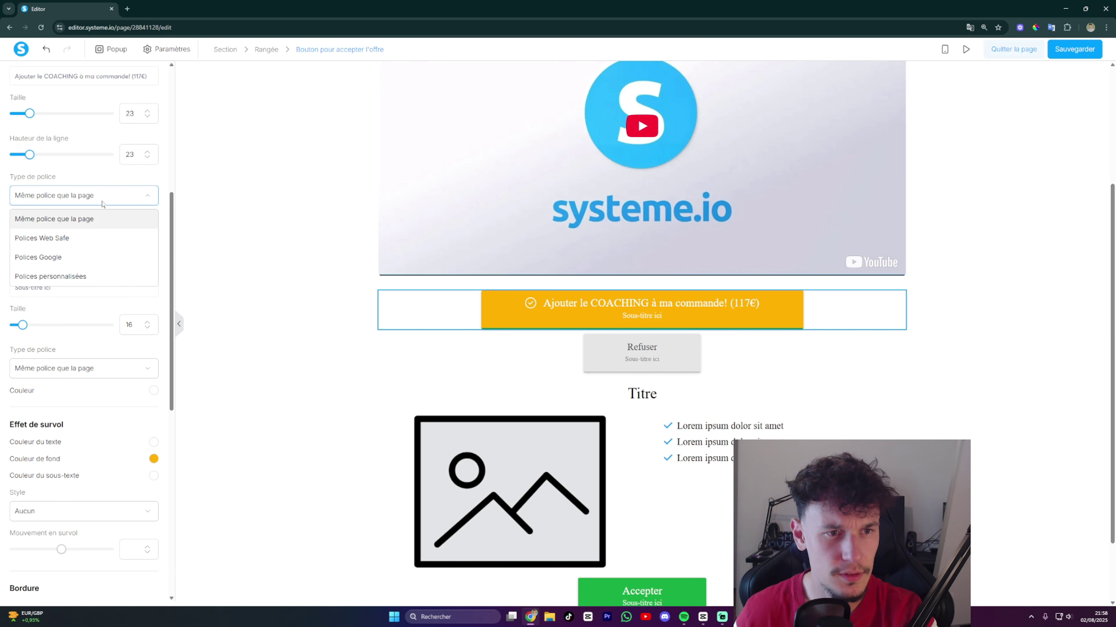
key("Escape")
key("Escape")
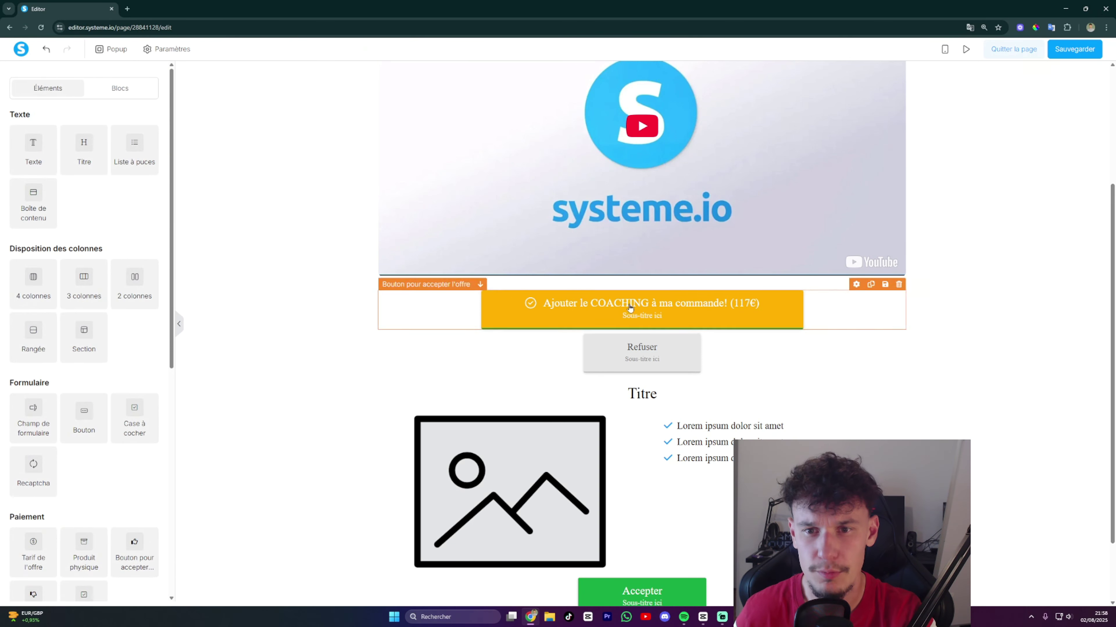
Delete the subtext of the orange accept-offer button.
scroll(632, 313, "up", 4)
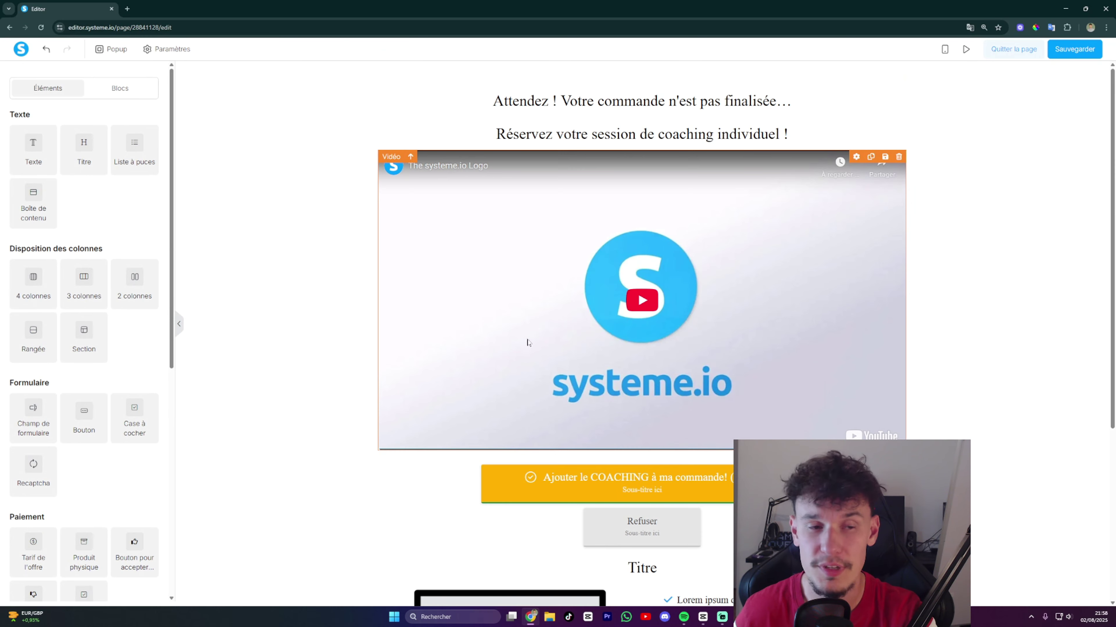
scroll(483, 343, "down", 2)
left_click(508, 394)
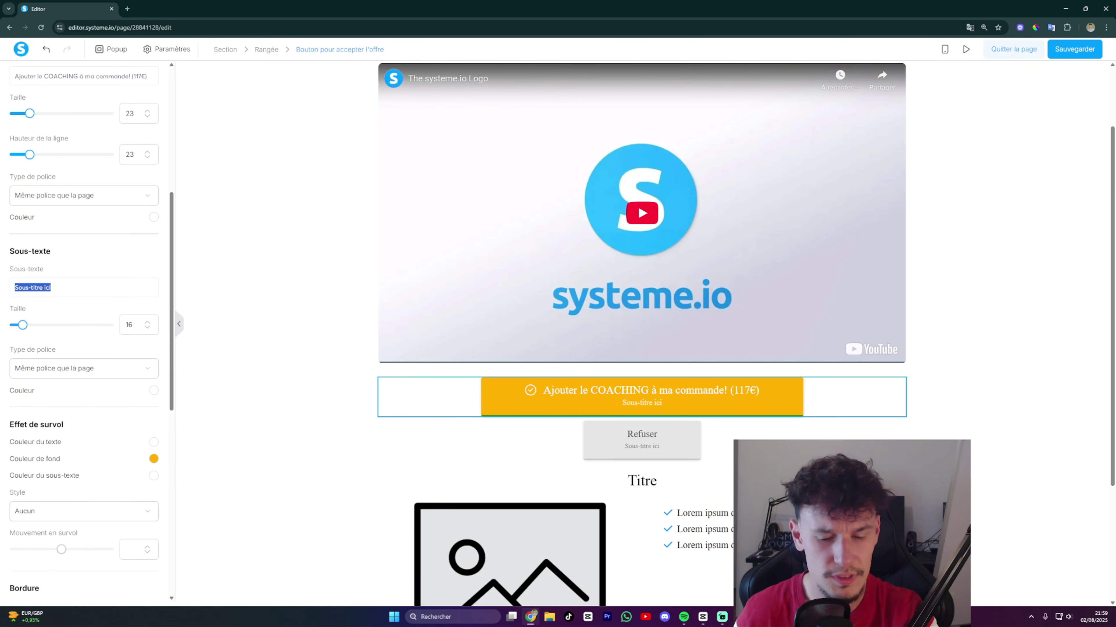
key("BackSpace")
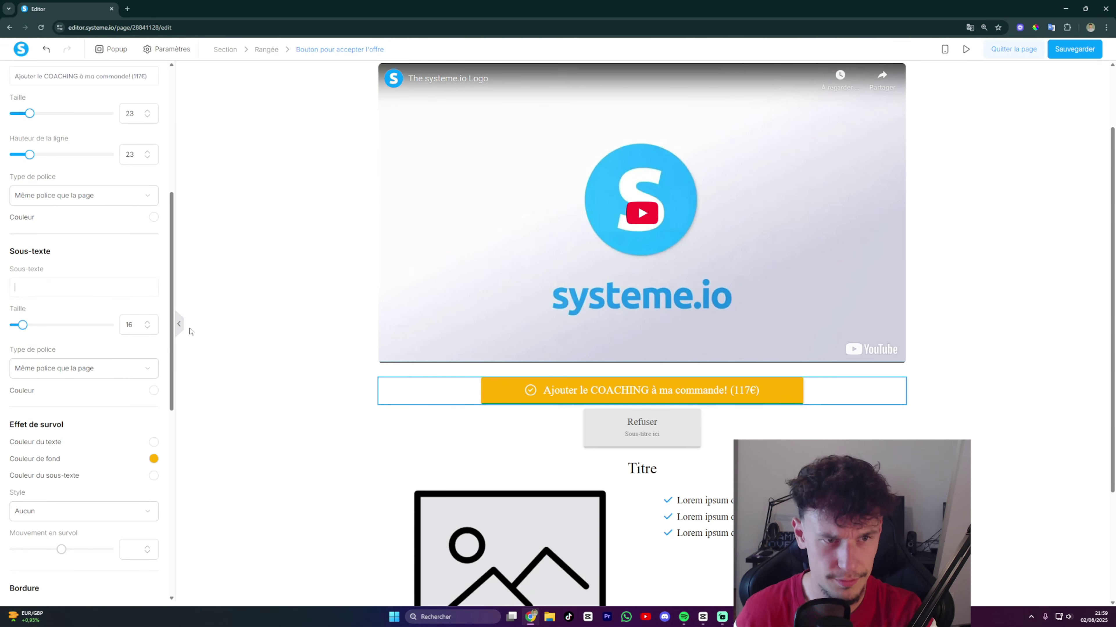
Give the orange accept-offer button a Zoom hover effect with an enlargement of 10.
scroll(131, 299, "down", 7)
left_click(83, 206)
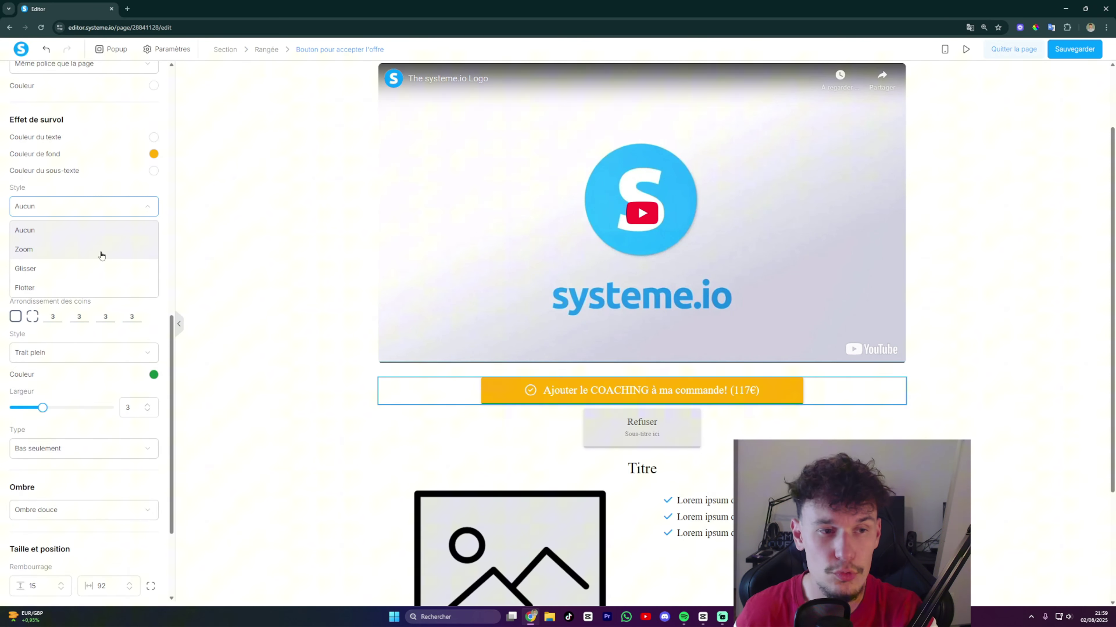
left_click(48, 261)
left_click(66, 246)
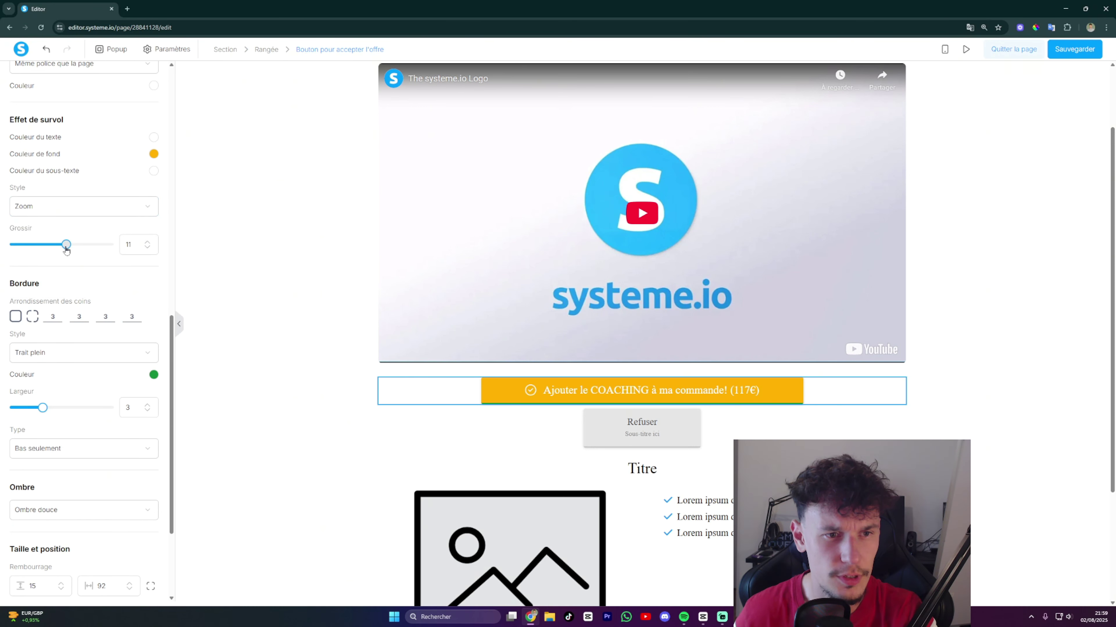
left_click_drag(66, 249, 61, 246)
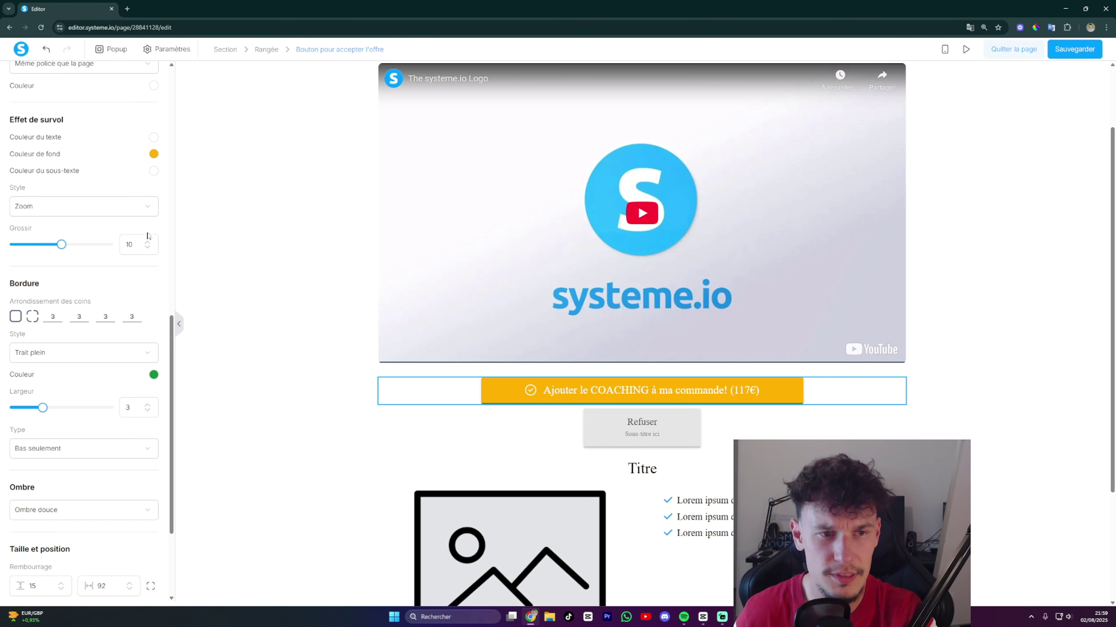
Switch the accept-offer button's corner rounding to a single value shared by all corners.
scroll(88, 290, "down", 2)
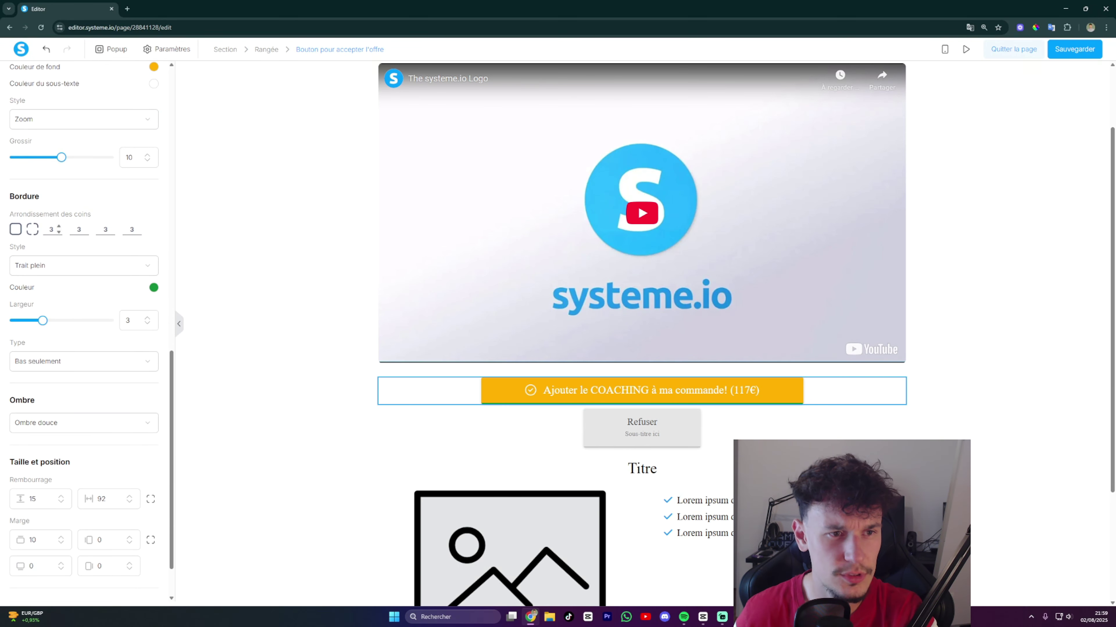
left_click(16, 229)
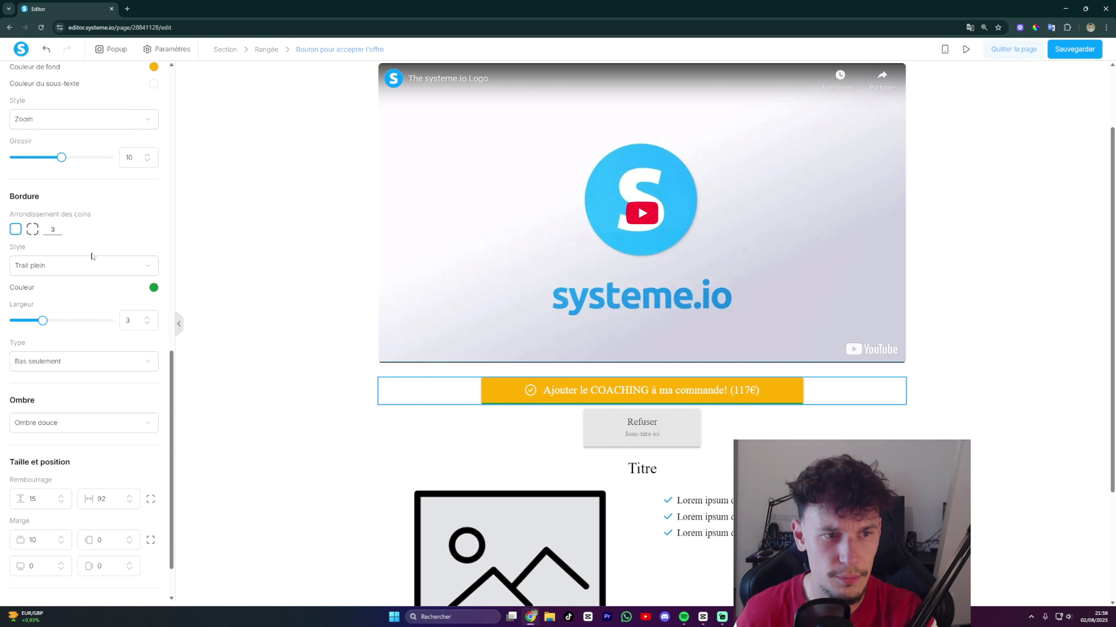
left_click(93, 270)
left_click(95, 271)
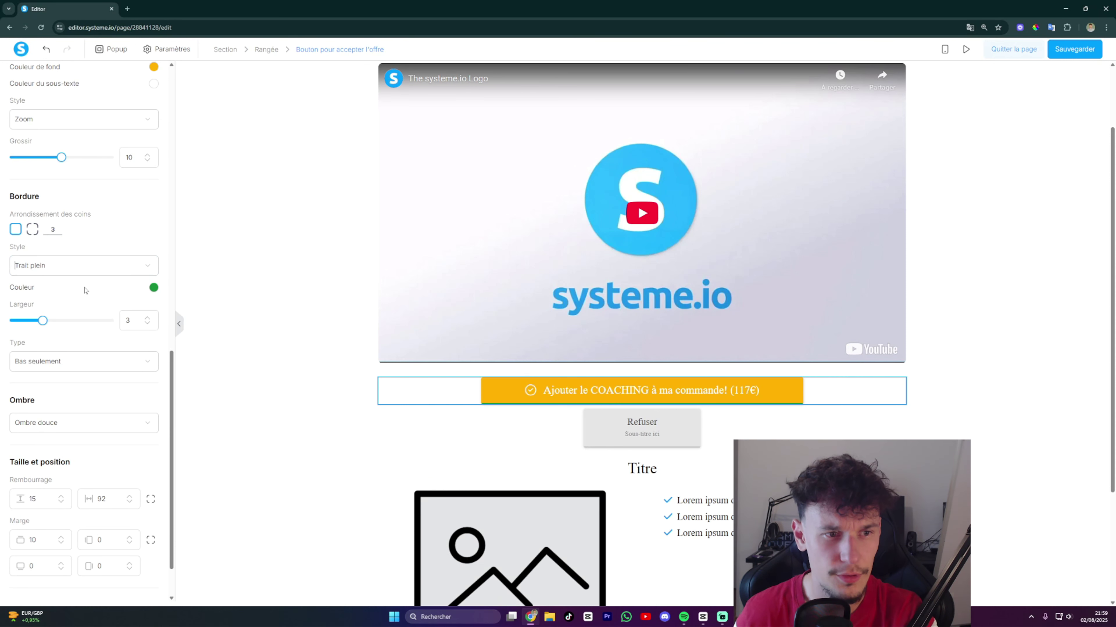
Set the border colour of the orange accept-offer button to black (000000).
left_click(154, 288)
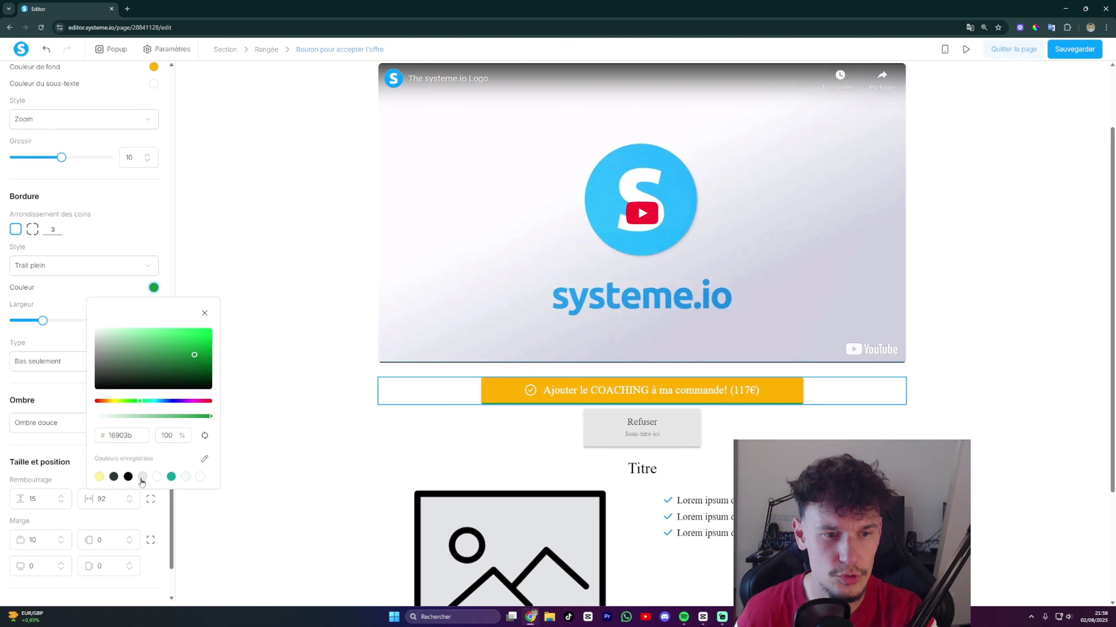
left_click(127, 477)
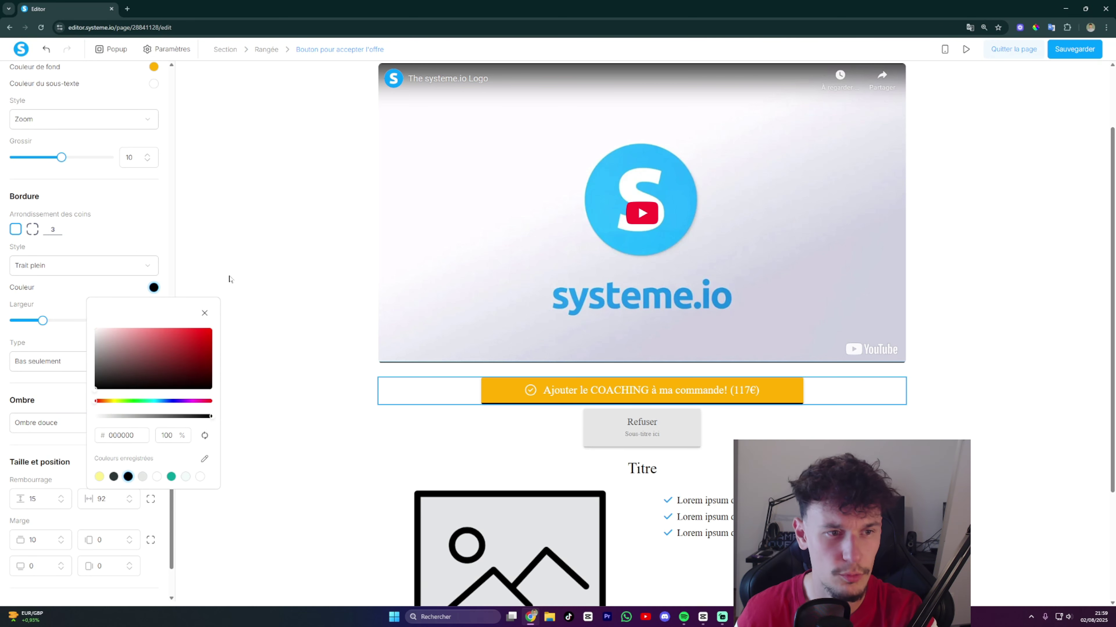
left_click(237, 271)
left_click(567, 419)
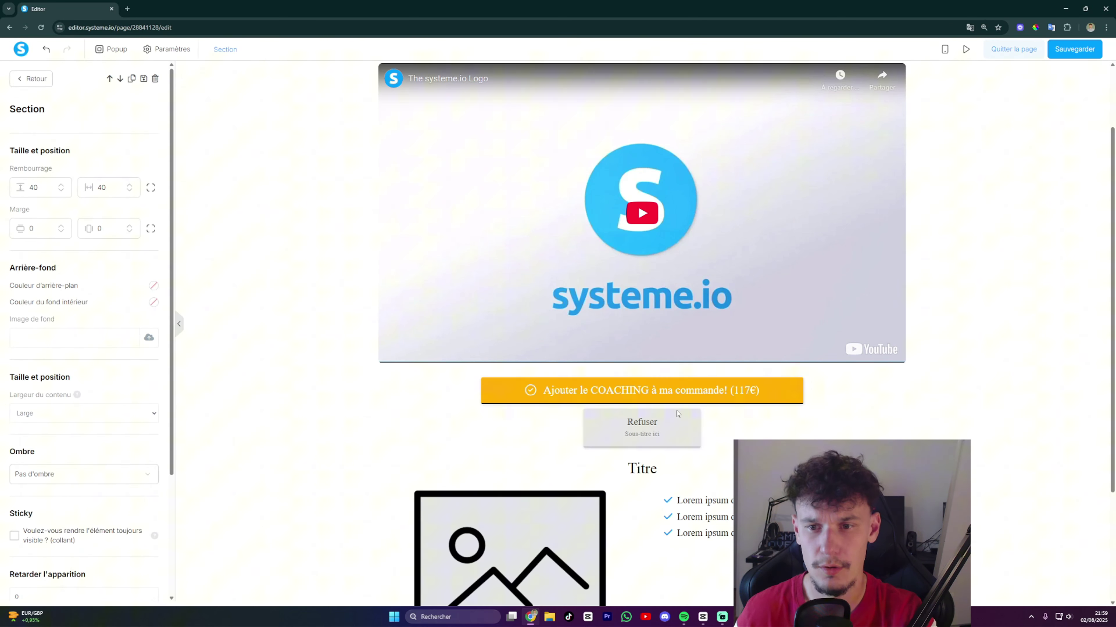
left_click(696, 394)
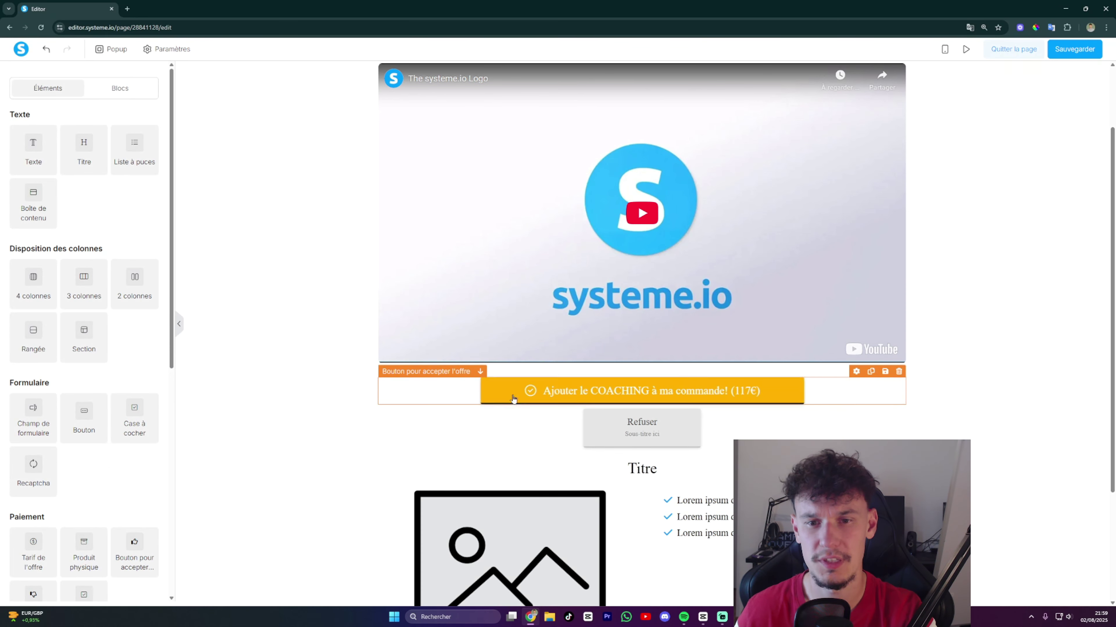
Set the border style of the orange accept-offer button to Aucun.
left_click(567, 395)
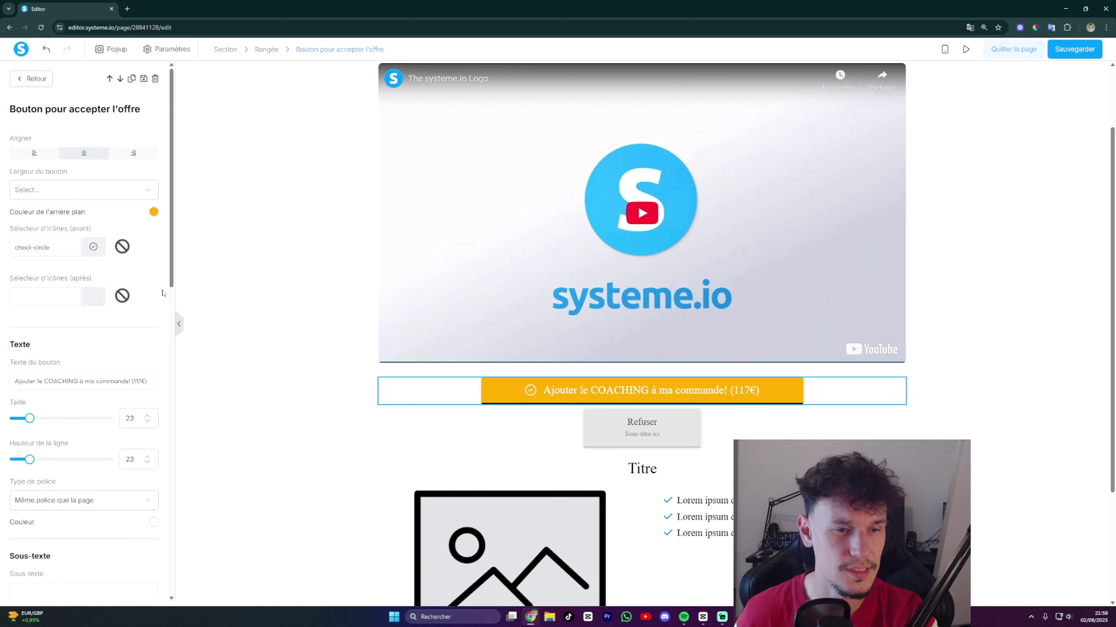
scroll(145, 278, "down", 7)
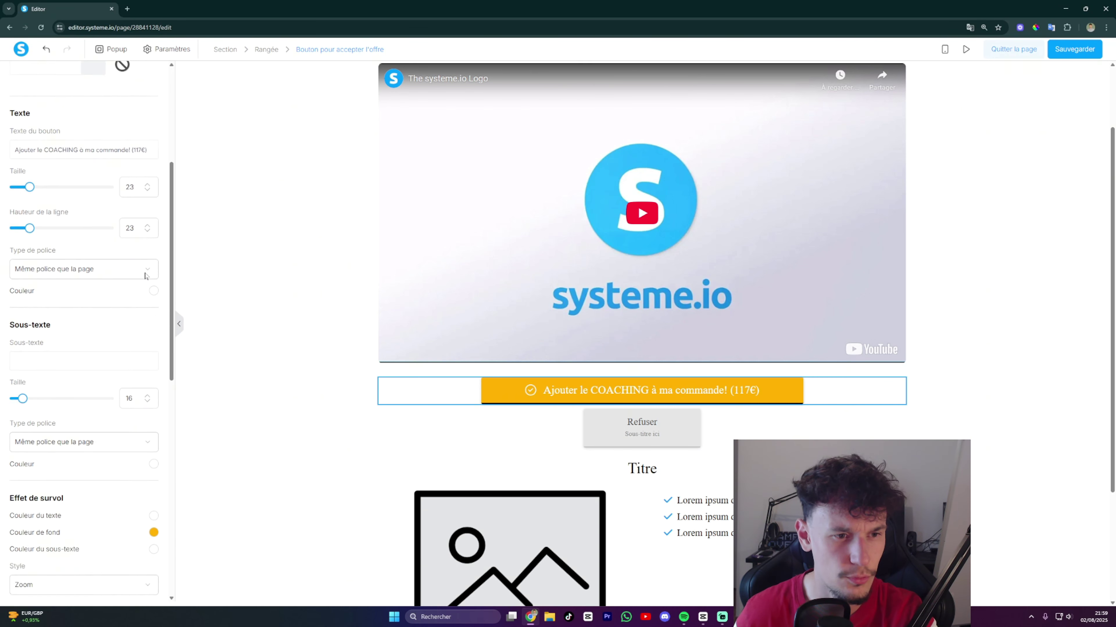
scroll(145, 280, "down", 8)
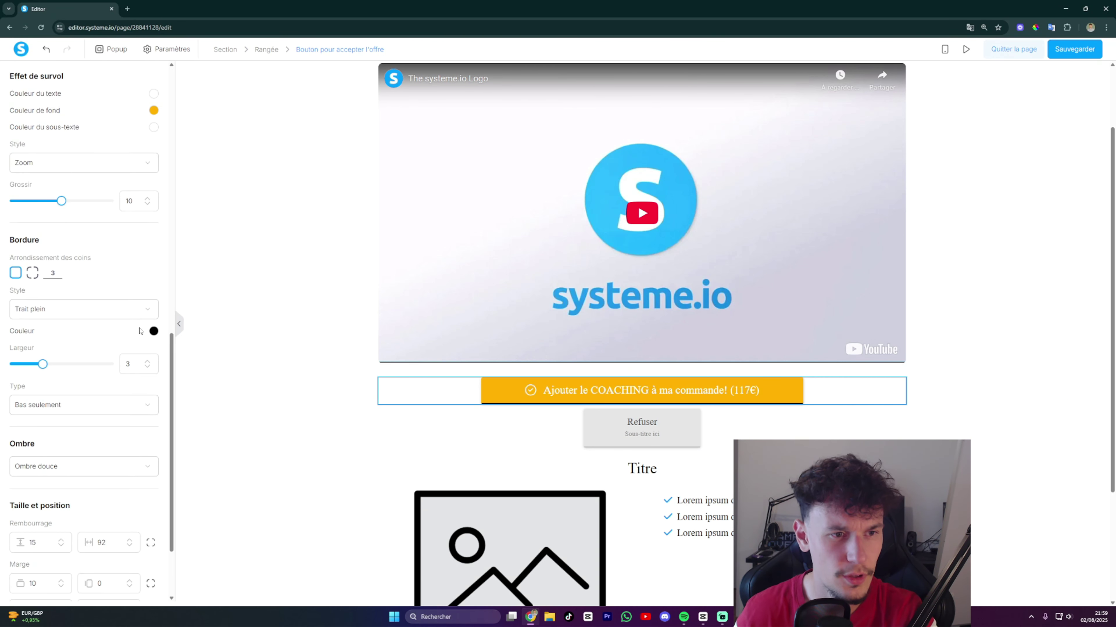
left_click(145, 314)
left_click(103, 337)
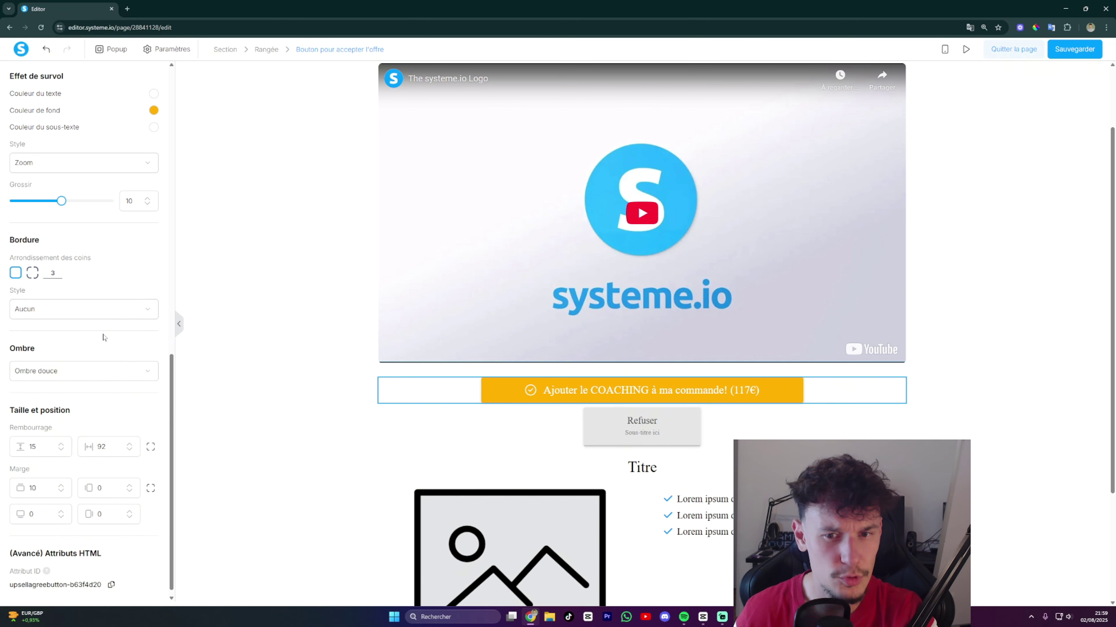
left_click(280, 399)
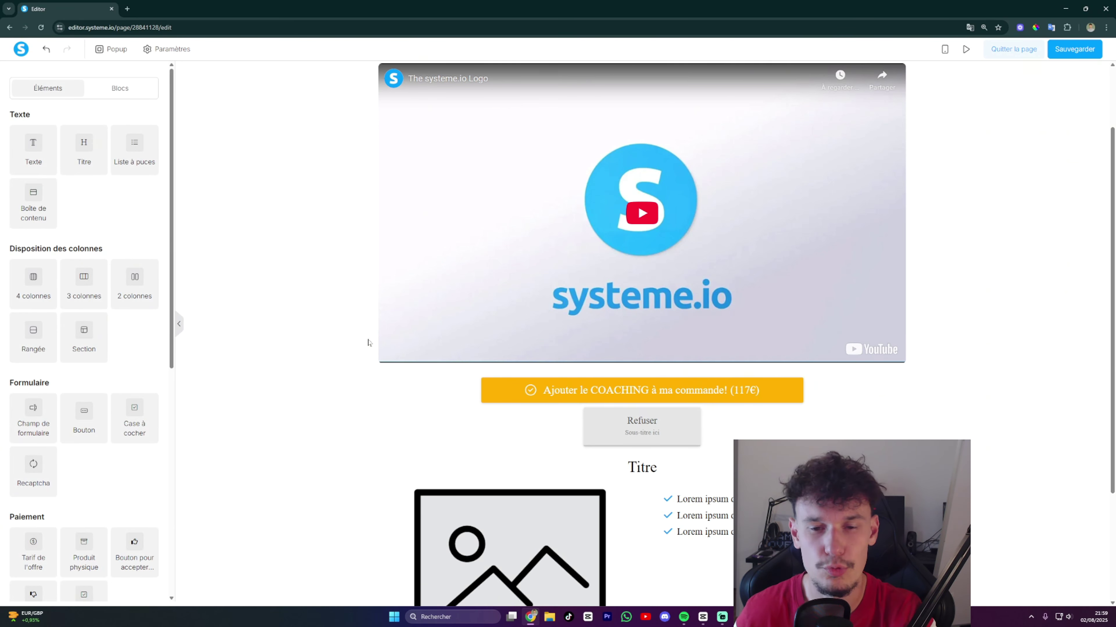
Set the shadow of the orange accept-offer button to Ombre intense.
left_click(532, 393)
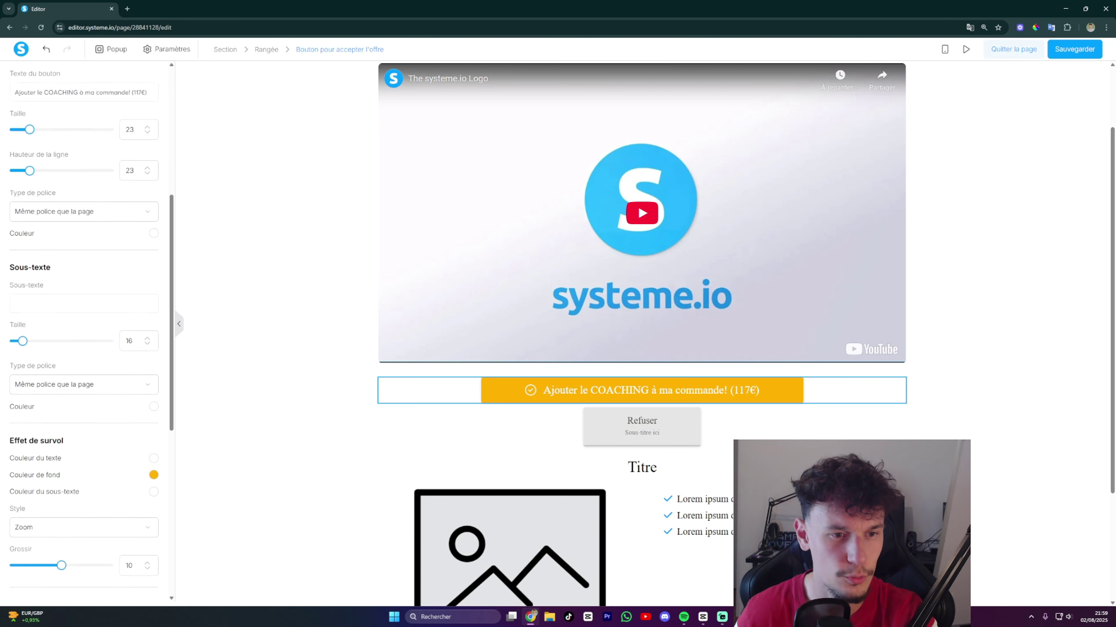
scroll(134, 346, "down", 8)
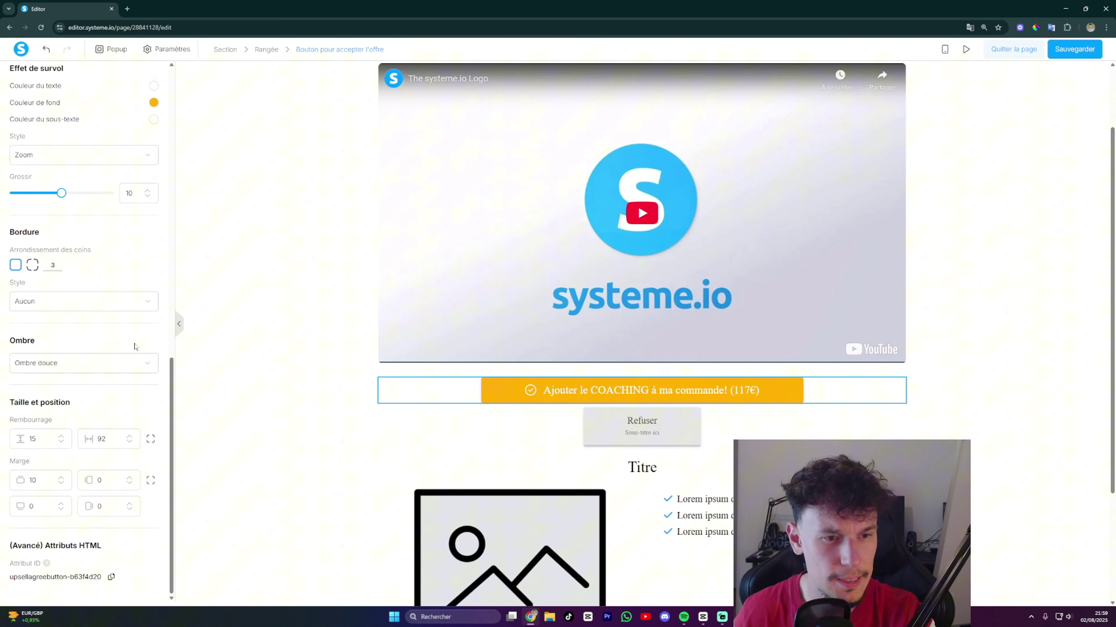
left_click(119, 367)
left_click(86, 447)
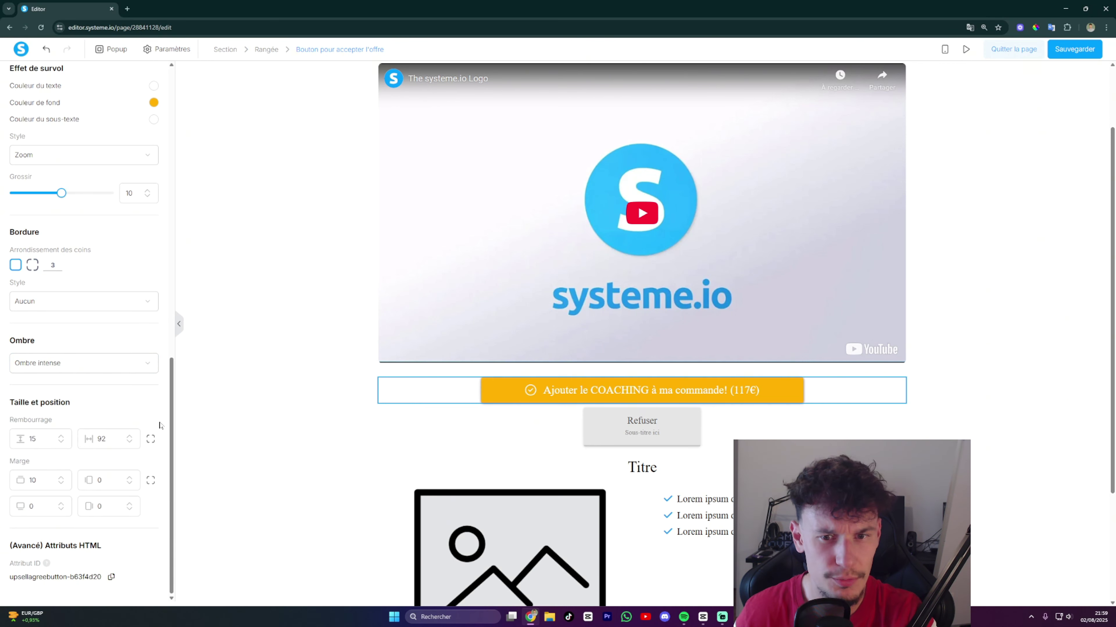
left_click(307, 392)
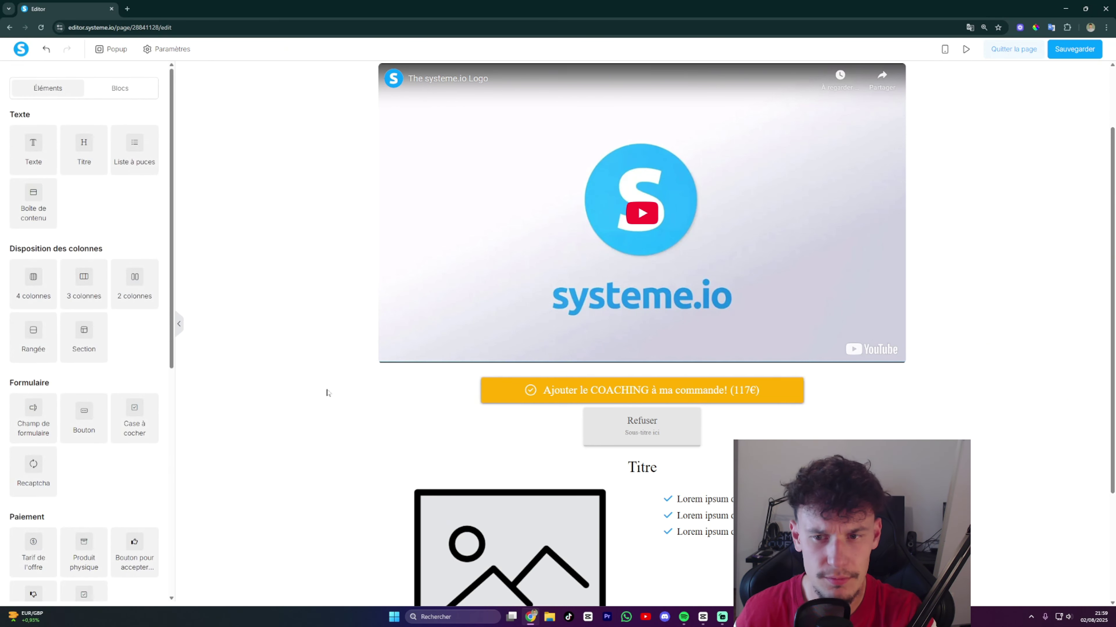
left_click(506, 396)
scroll(83, 329, "down", 5)
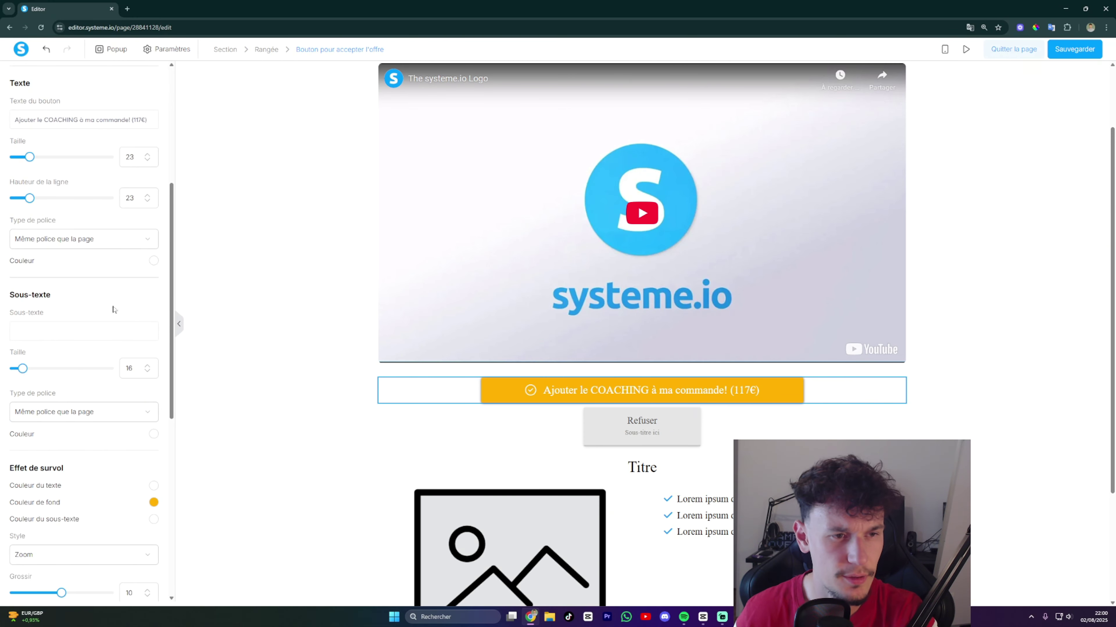
left_click(306, 309)
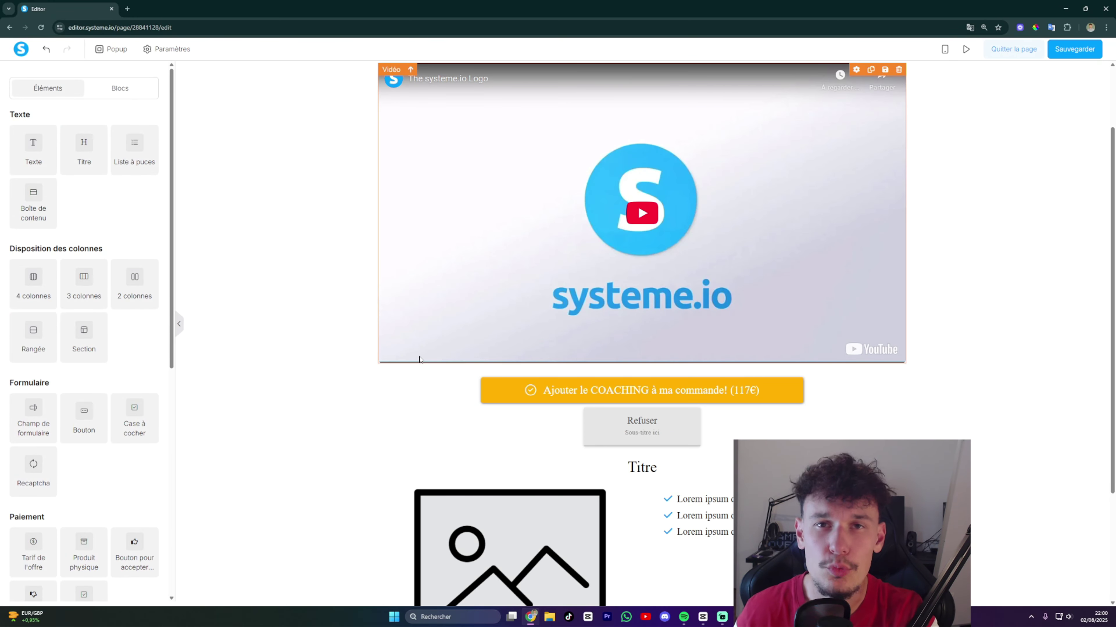
left_click(593, 449)
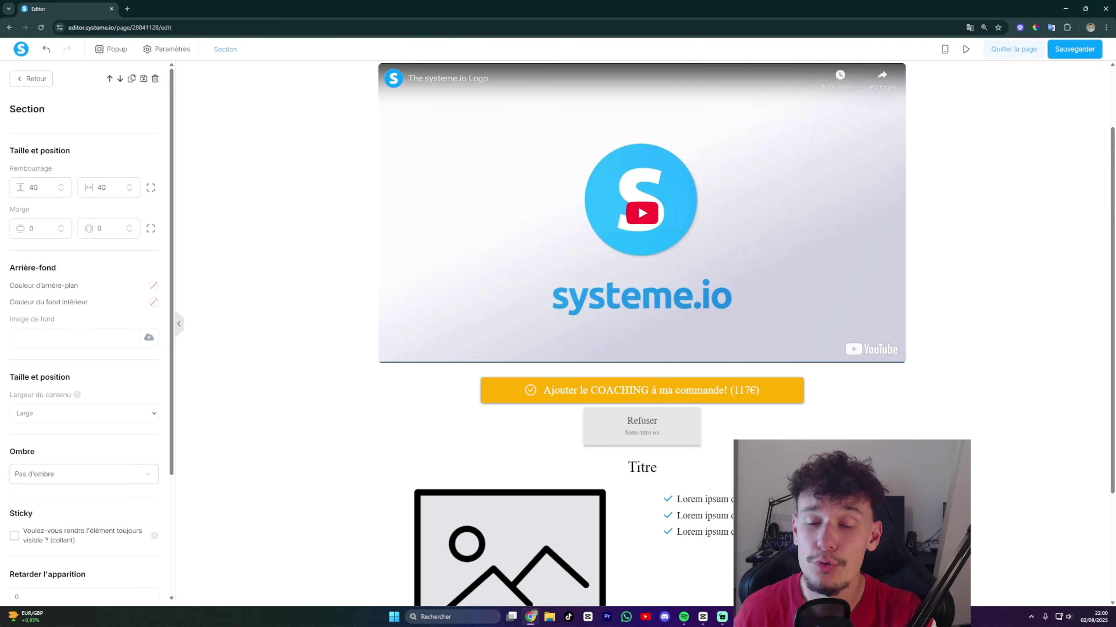
Try the Remplir en largeur width on the grey refuse button under the orange one, and settle on Fluide.
left_click(649, 432)
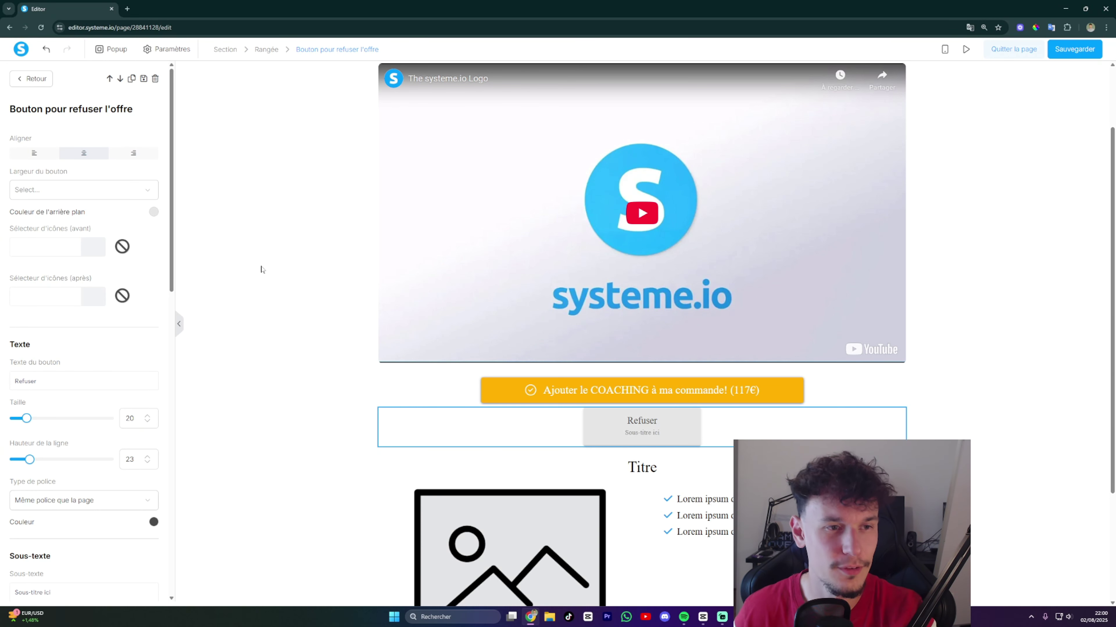
left_click(128, 190)
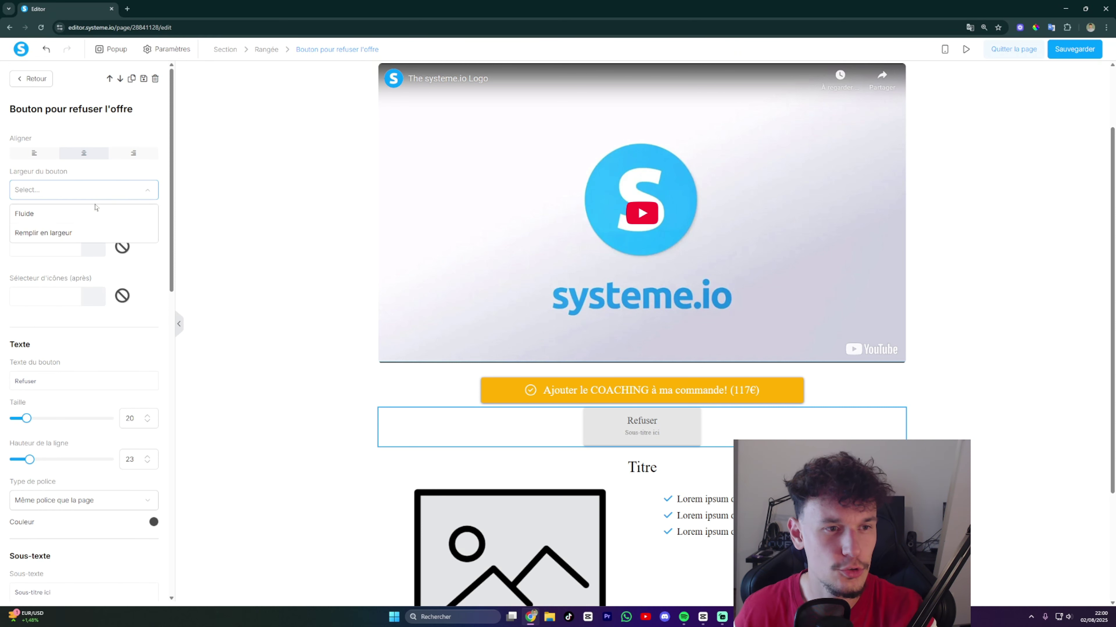
left_click(96, 213)
left_click(97, 195)
left_click(77, 232)
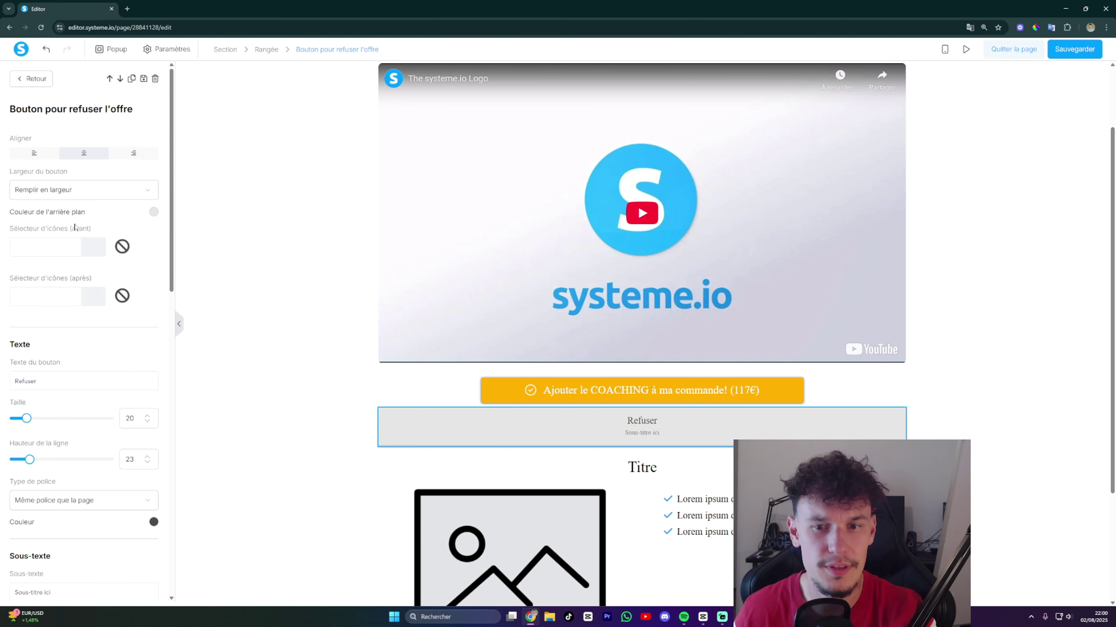
left_click(95, 191)
left_click(83, 215)
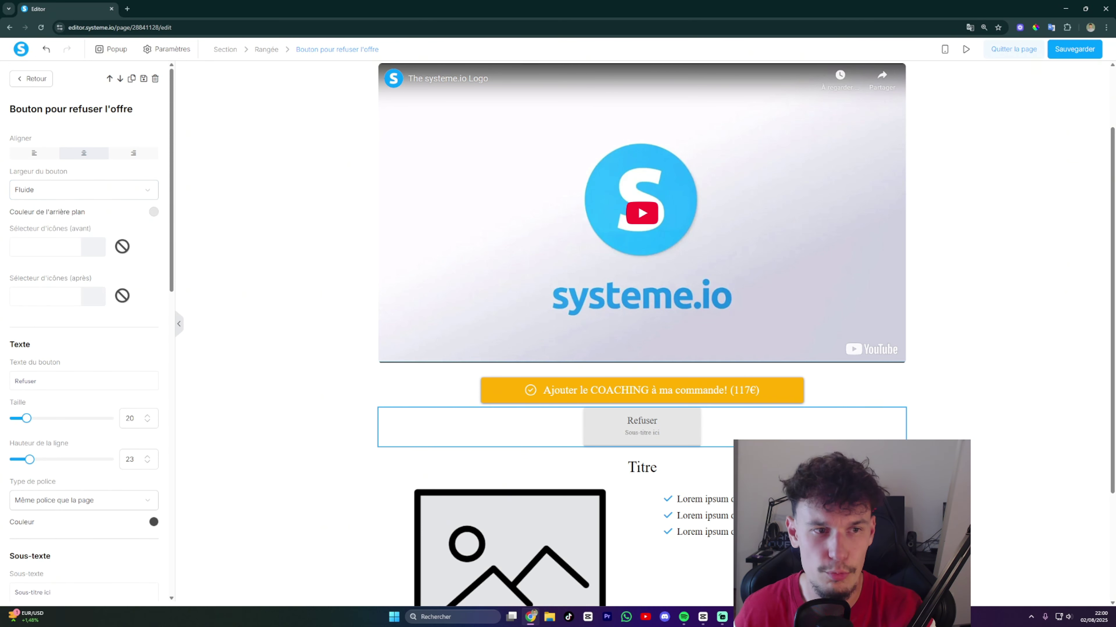
Set the refuse button's background to near-black (010101) and lower its opacity until it is almost transparent.
left_click(152, 214)
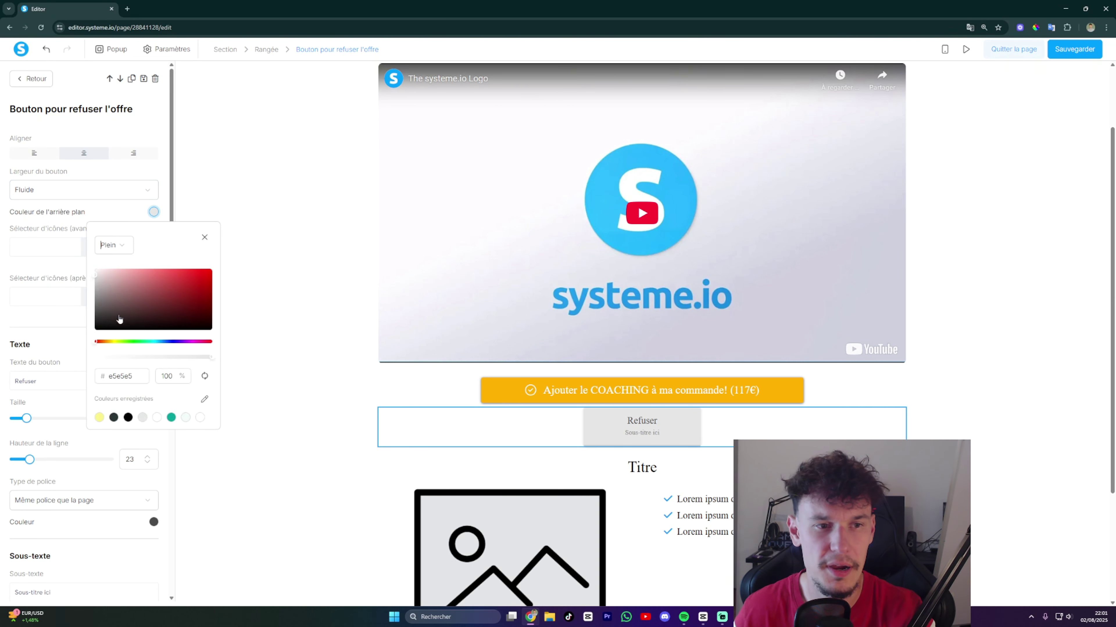
left_click(96, 273)
mouse_move(108, 308)
left_mouse_down()
mouse_move(102, 244)
mouse_move(114, 330)
left_mouse_up()
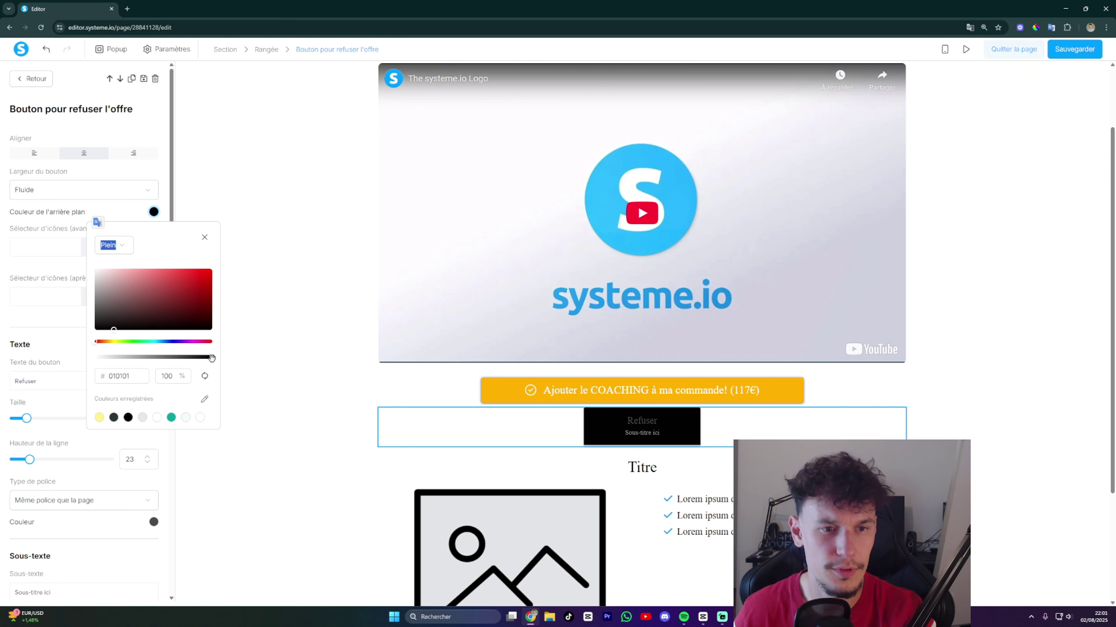
left_click_drag(211, 358, 145, 357)
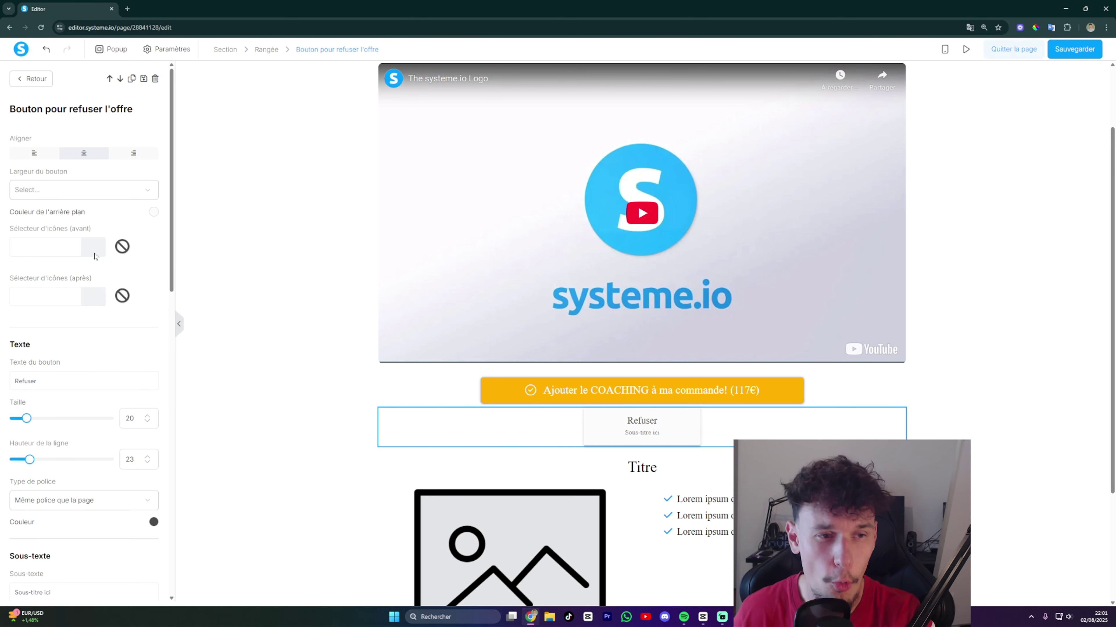
Add the times-square icon before the refuse button's text.
left_click(81, 250)
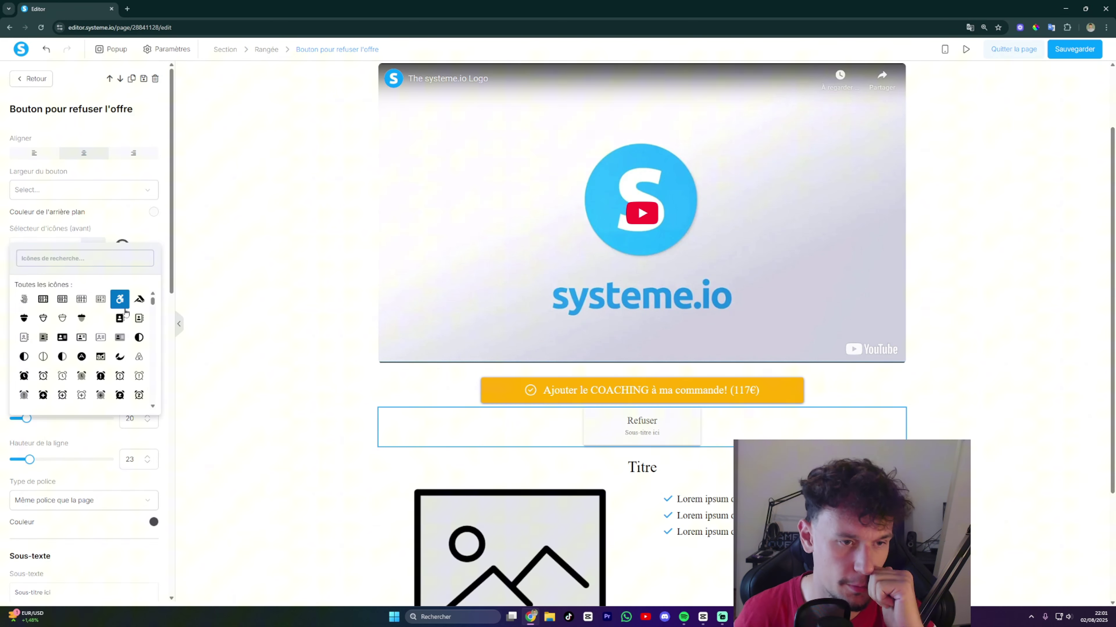
scroll(123, 329, "down", 8)
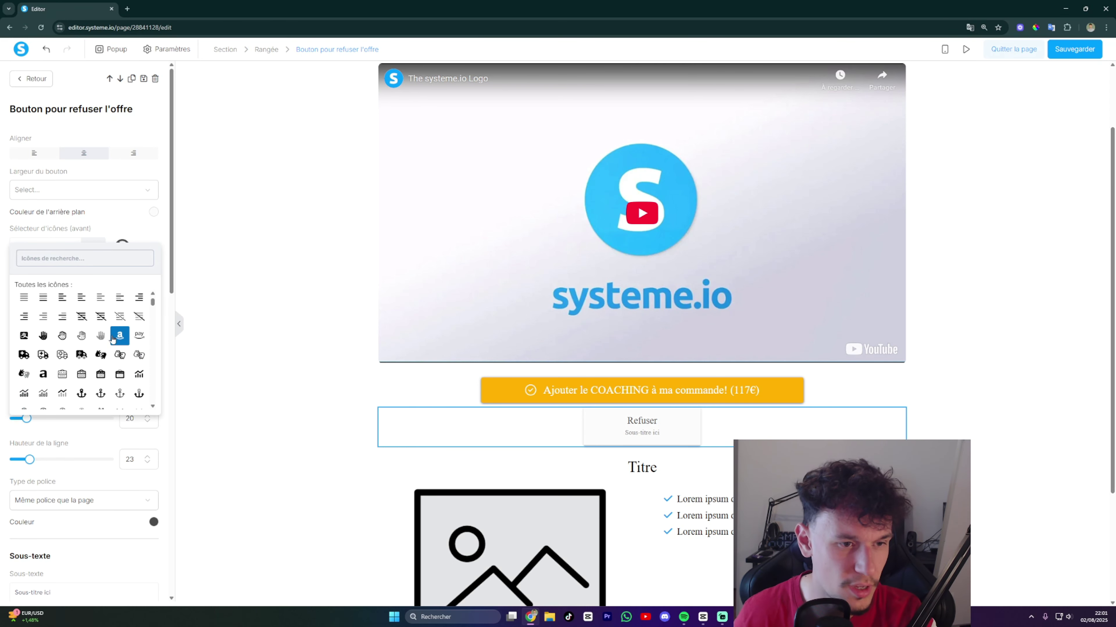
scroll(113, 335, "down", 5)
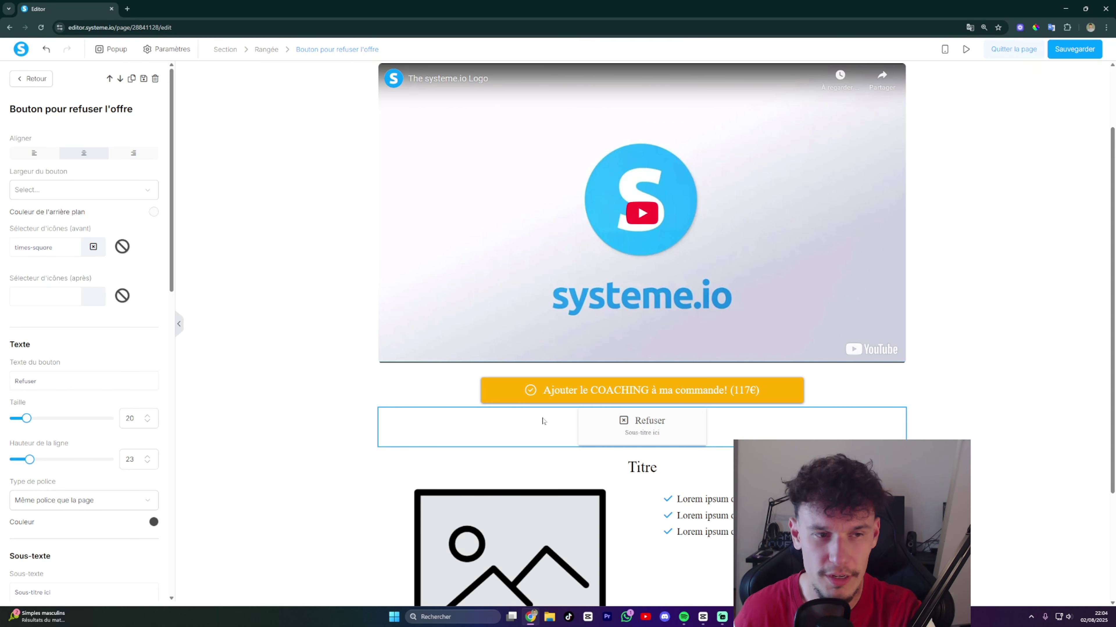
Change the refuse button's text to "Non merci, je passe cette offre et comprends qu'elle ne me sera plus jamais représentée" and colour it red.
scroll(138, 257, "down", 1)
scroll(137, 257, "down", 1)
scroll(117, 250, "down", 1)
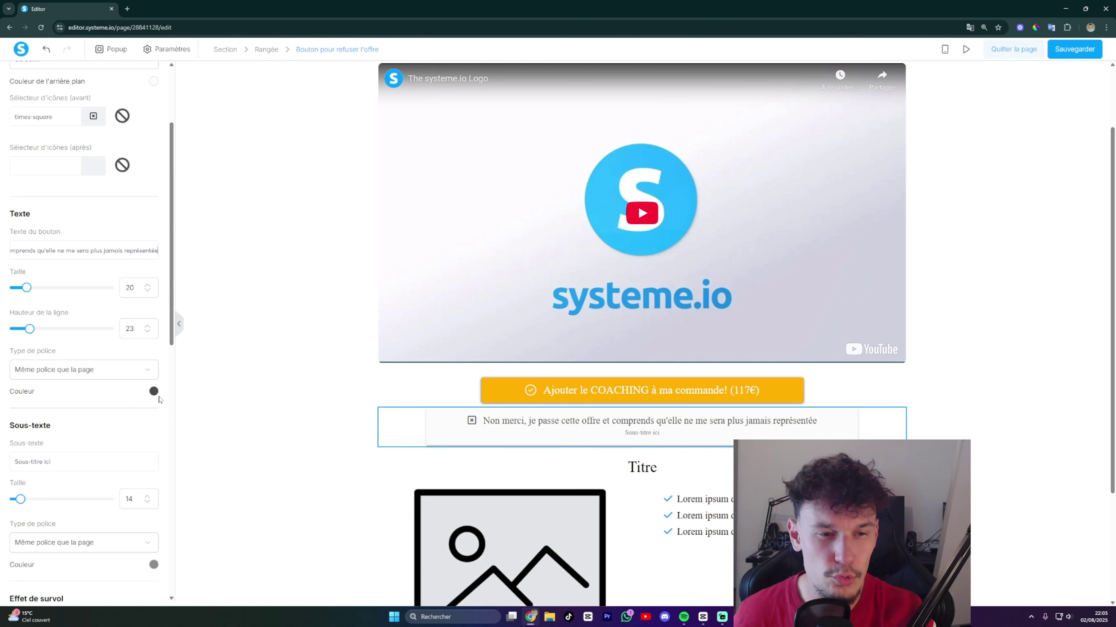
left_click(154, 392)
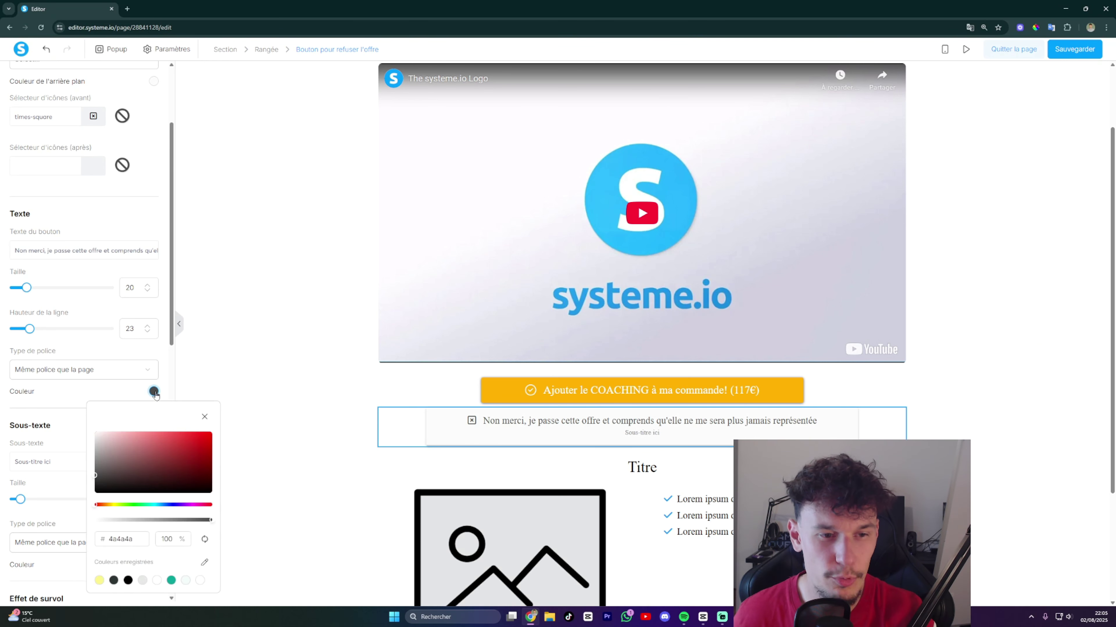
left_click(202, 435)
key("Escape")
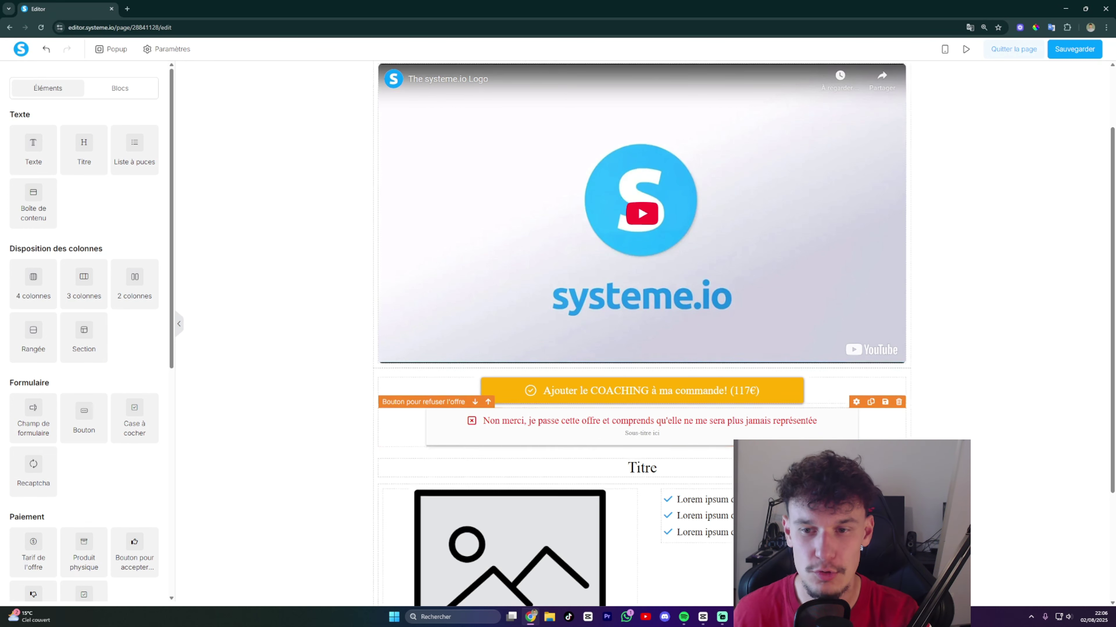
Clear the refuse button's subtext and set its border style to Aucun.
left_click(720, 421)
scroll(102, 324, "down", 5)
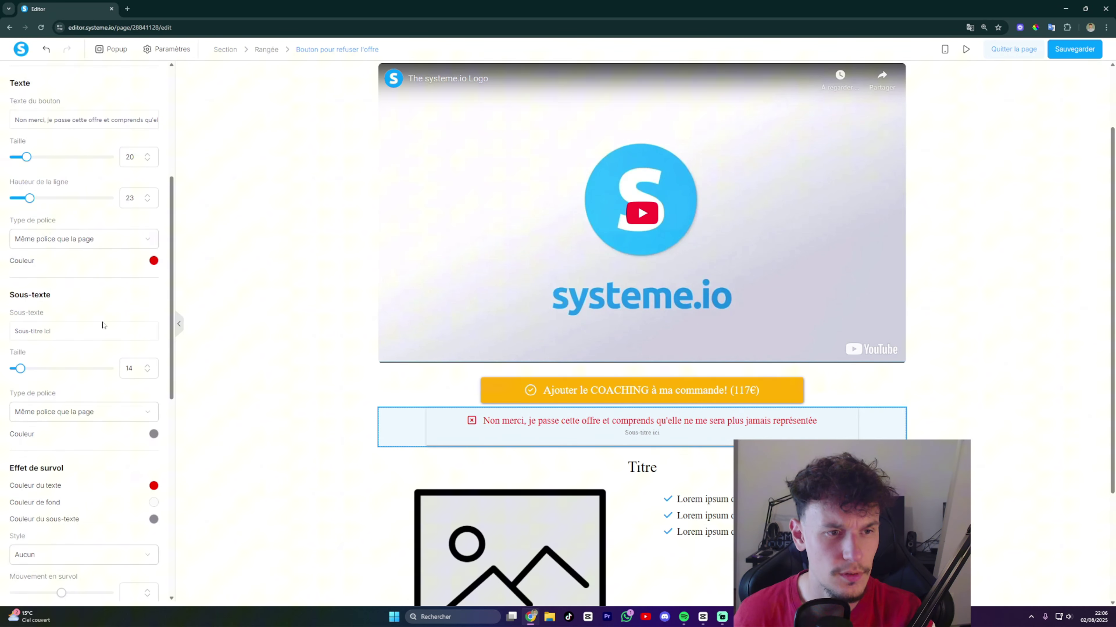
triple_click(103, 329)
key("BackSpace")
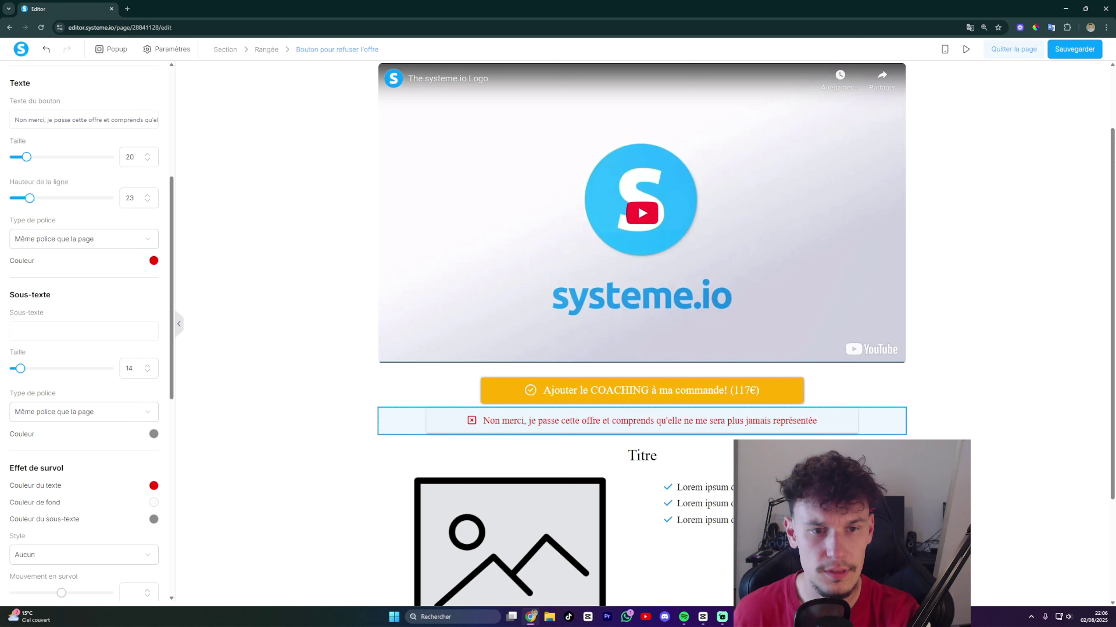
scroll(31, 371, "down", 4)
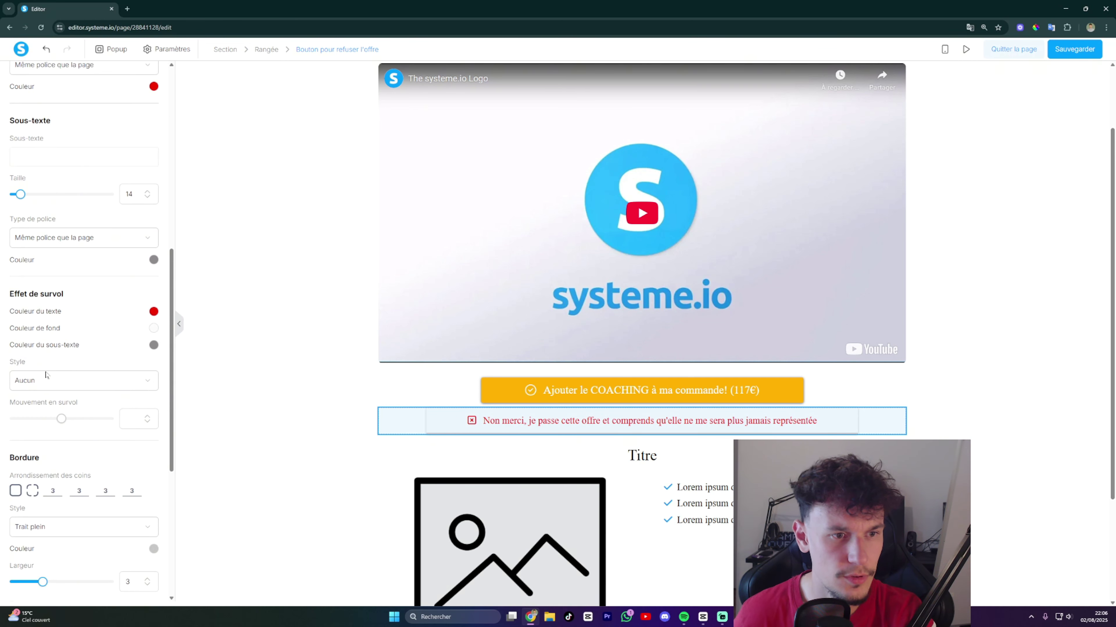
left_click(48, 380)
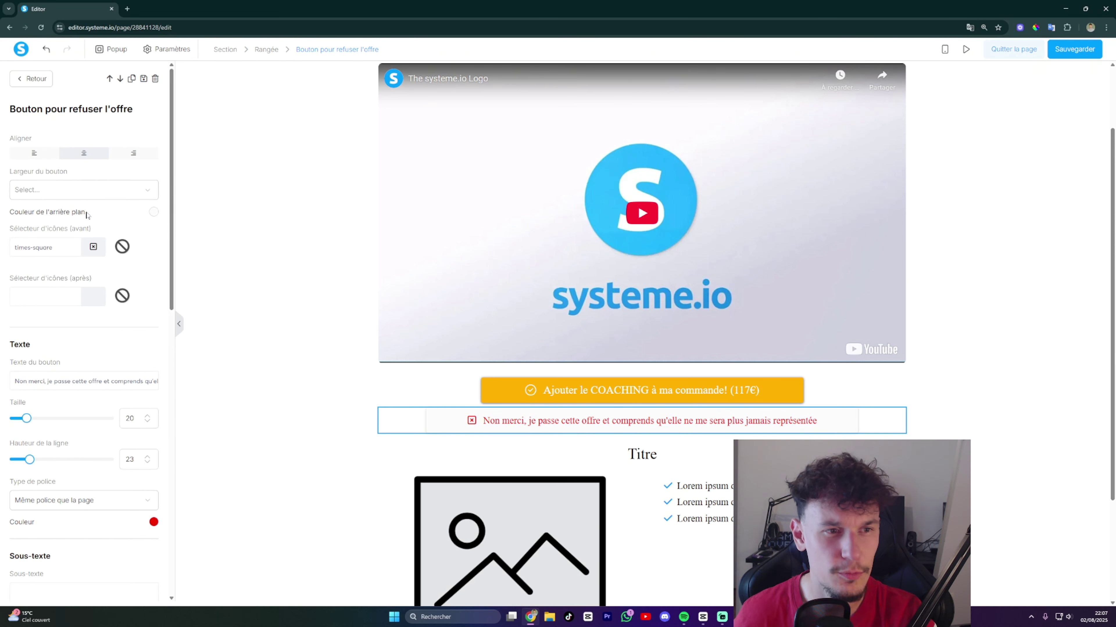
Set the refuse button's text size to 12 and its line height to 10.
scroll(70, 195, "down", 3)
left_click_drag(26, 288, 19, 290)
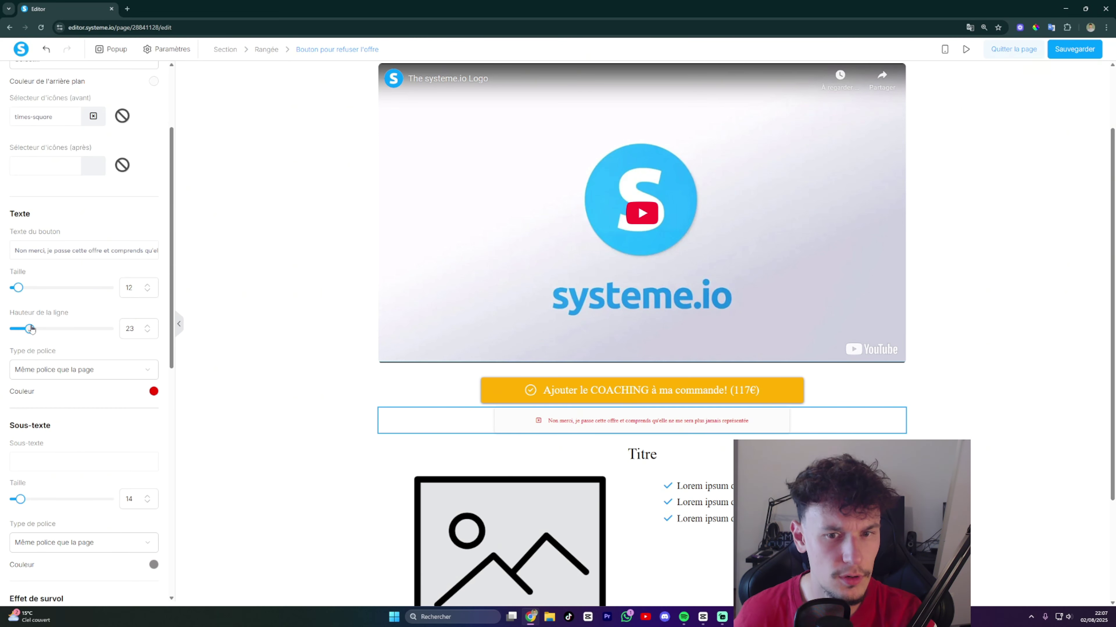
left_click_drag(31, 329, 16, 330)
scroll(52, 365, "down", 3)
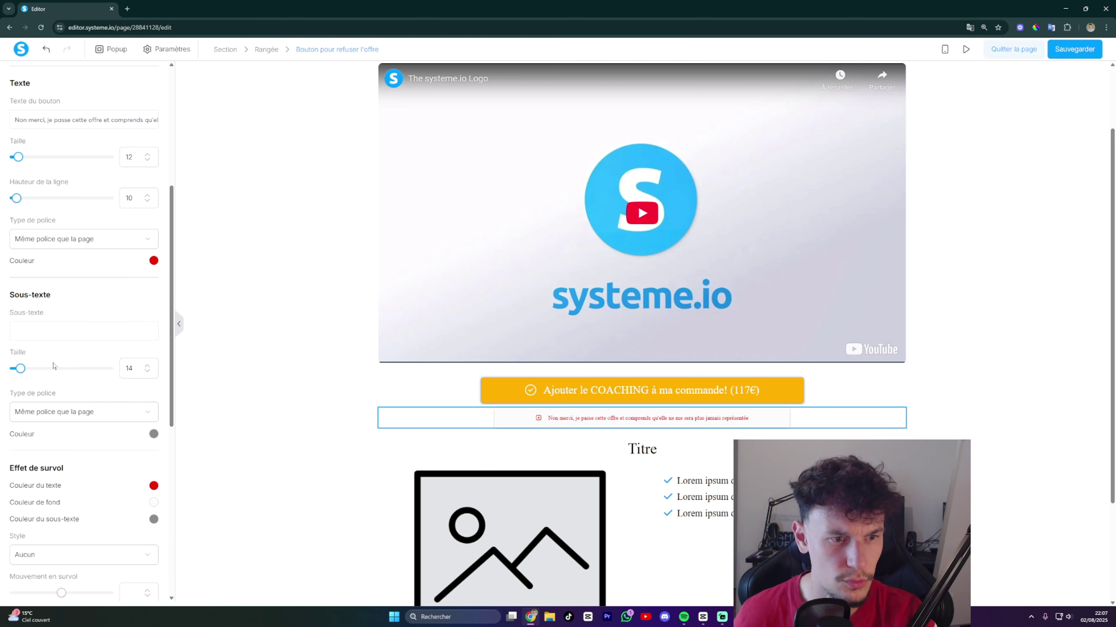
scroll(52, 360, "up", 6)
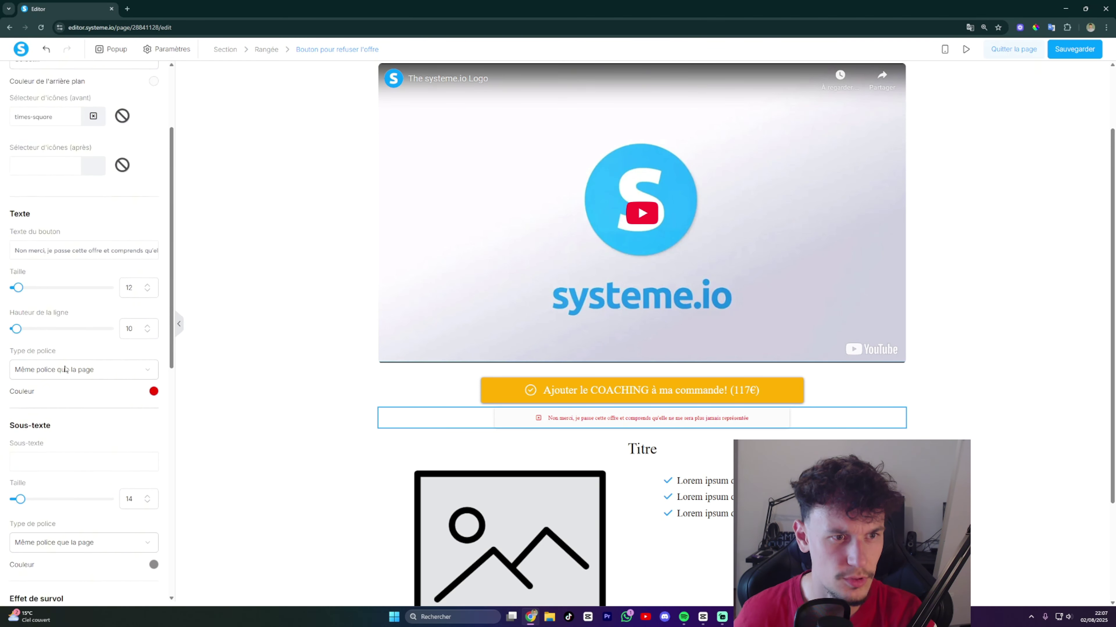
Reduce the refuse button's vertical padding to 8 and narrow its horizontal padding.
scroll(65, 373, "down", 10)
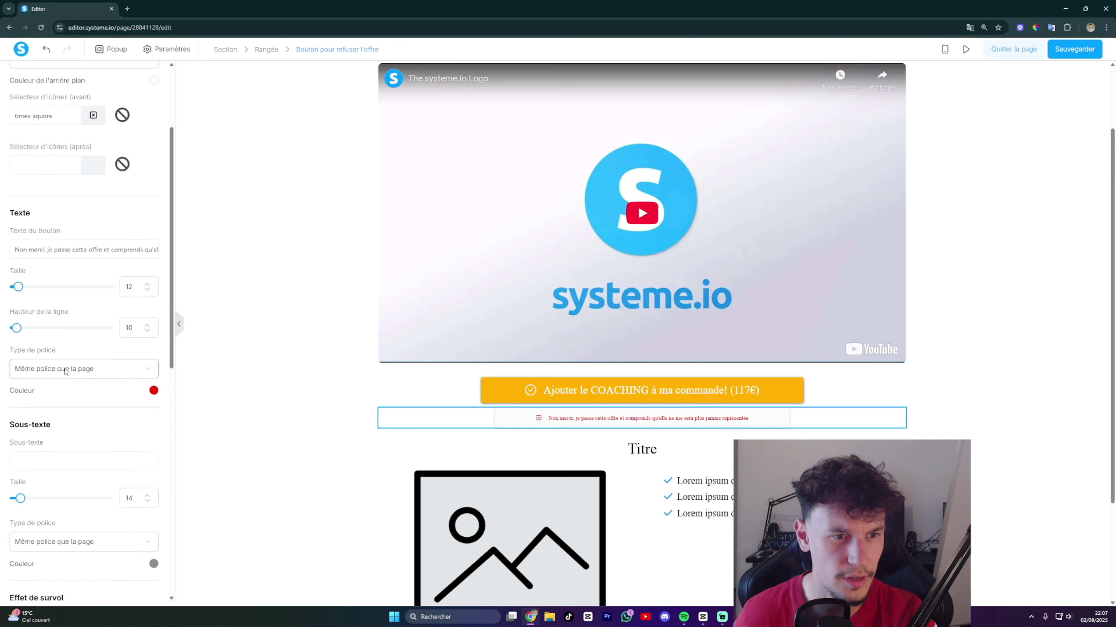
left_click(61, 469)
left_click(61, 469)
left_click(61, 469)
left_click(61, 469)
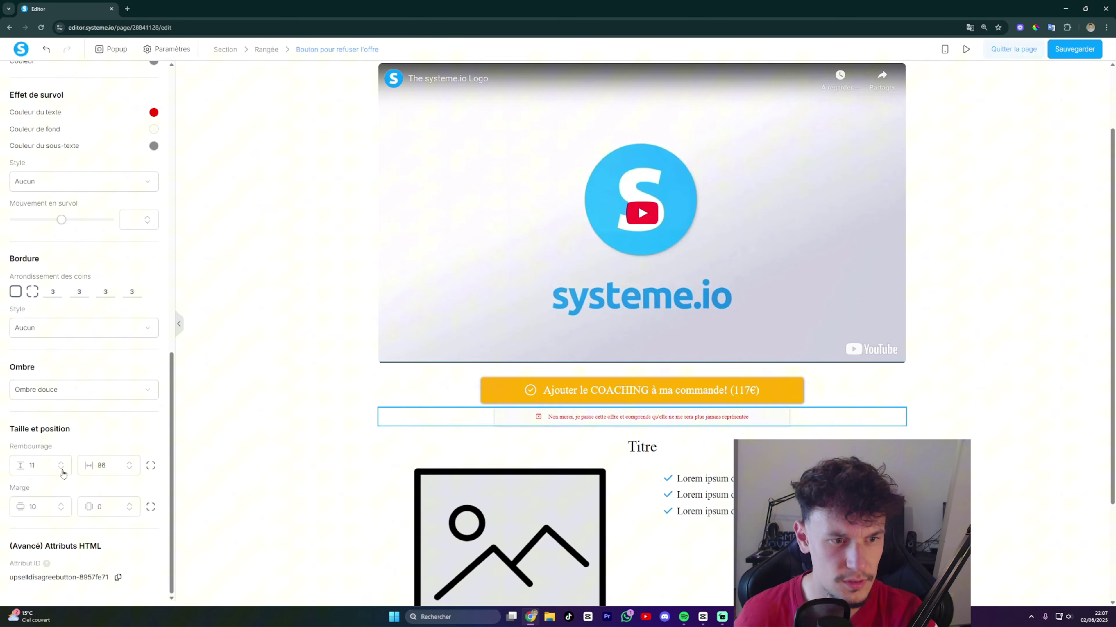
left_click(61, 469)
left_click(61, 469)
left_click(61, 469)
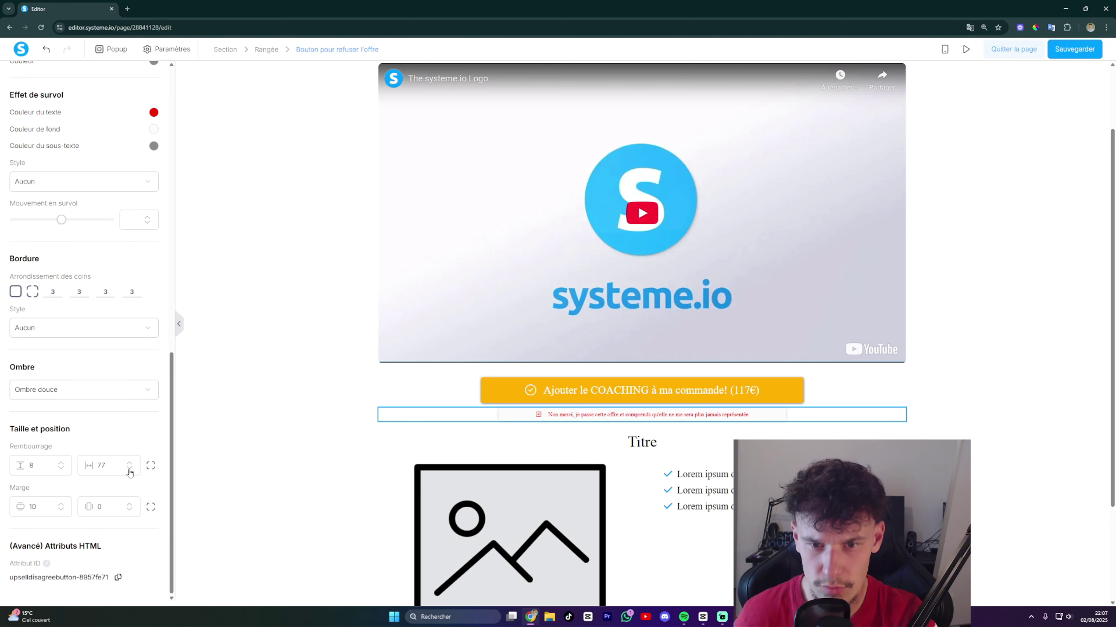
left_click(343, 479)
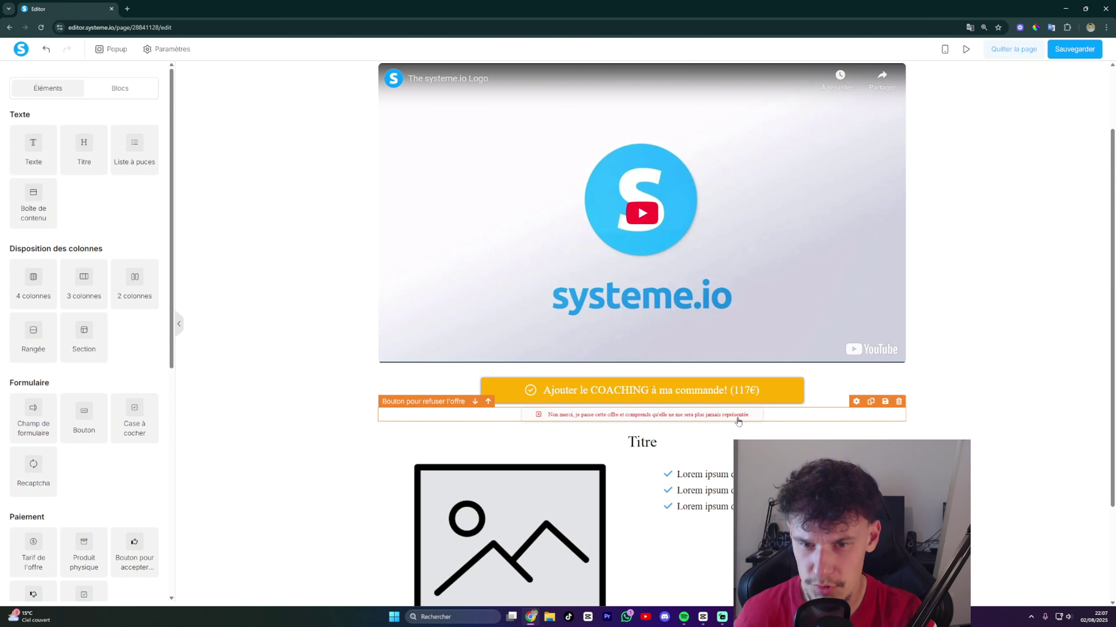
Duplicate the orange accept-offer button and the red-text refuse button below the video.
scroll(747, 439, "up", 1)
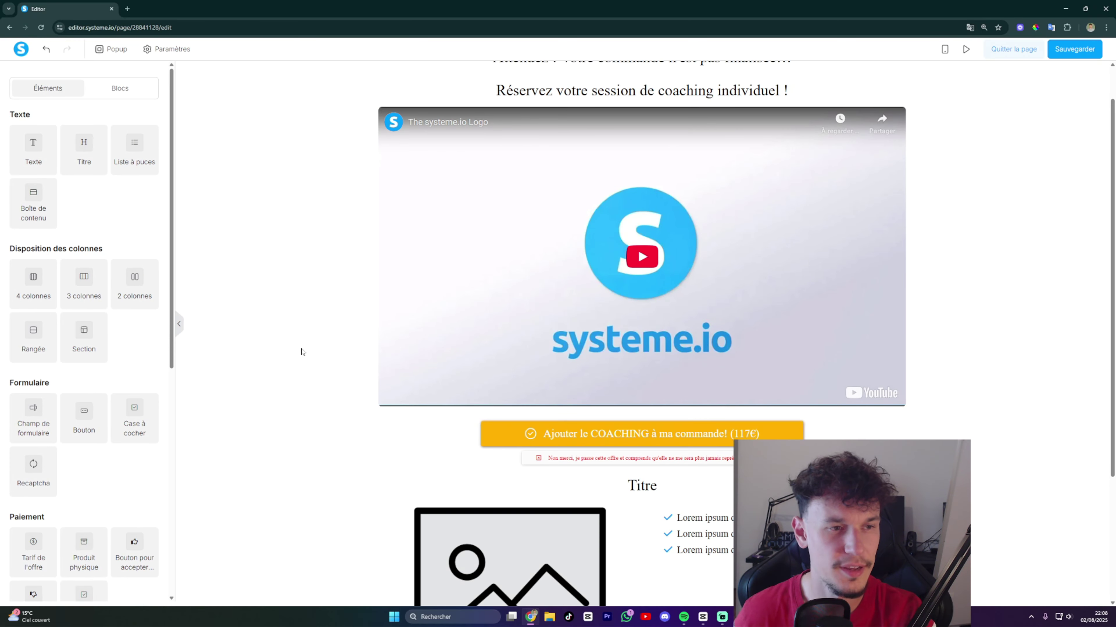
scroll(311, 354, "down", 4)
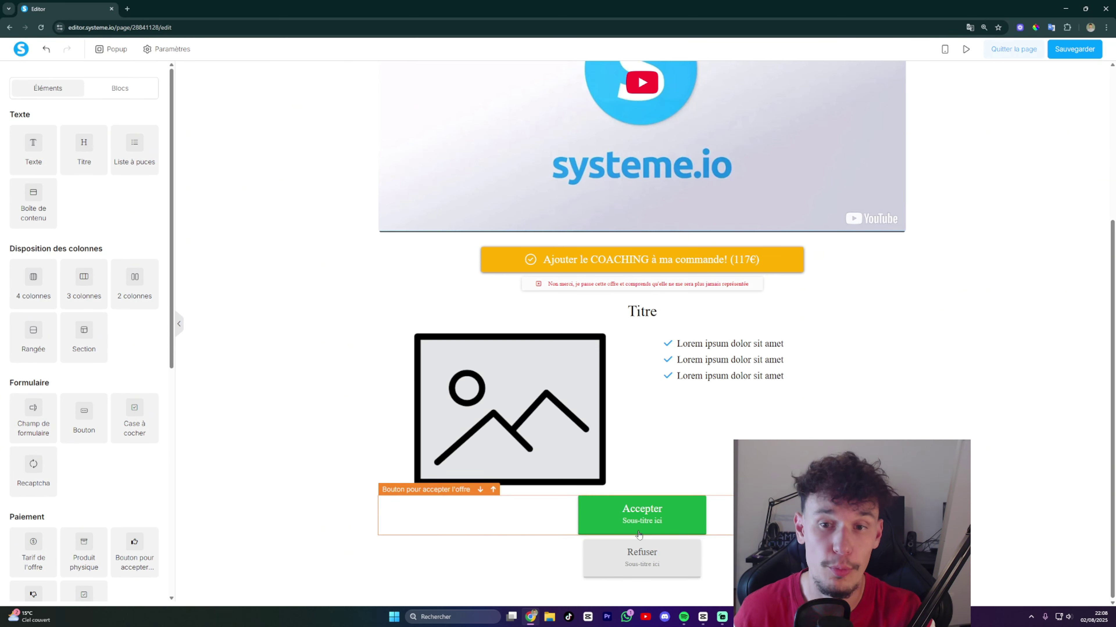
left_click(871, 241)
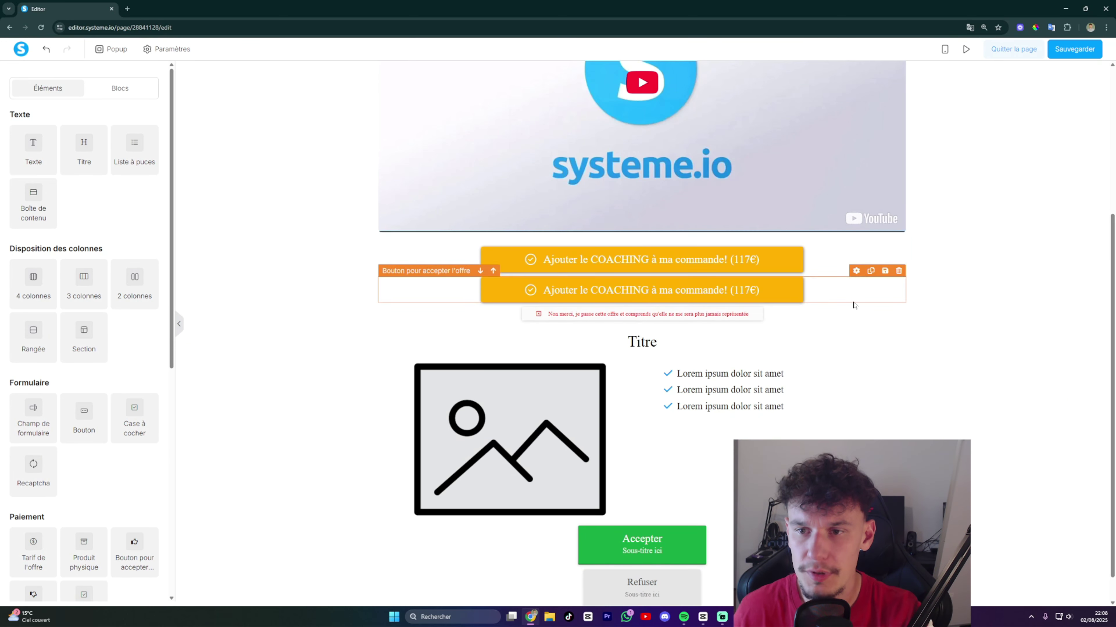
left_click(871, 301)
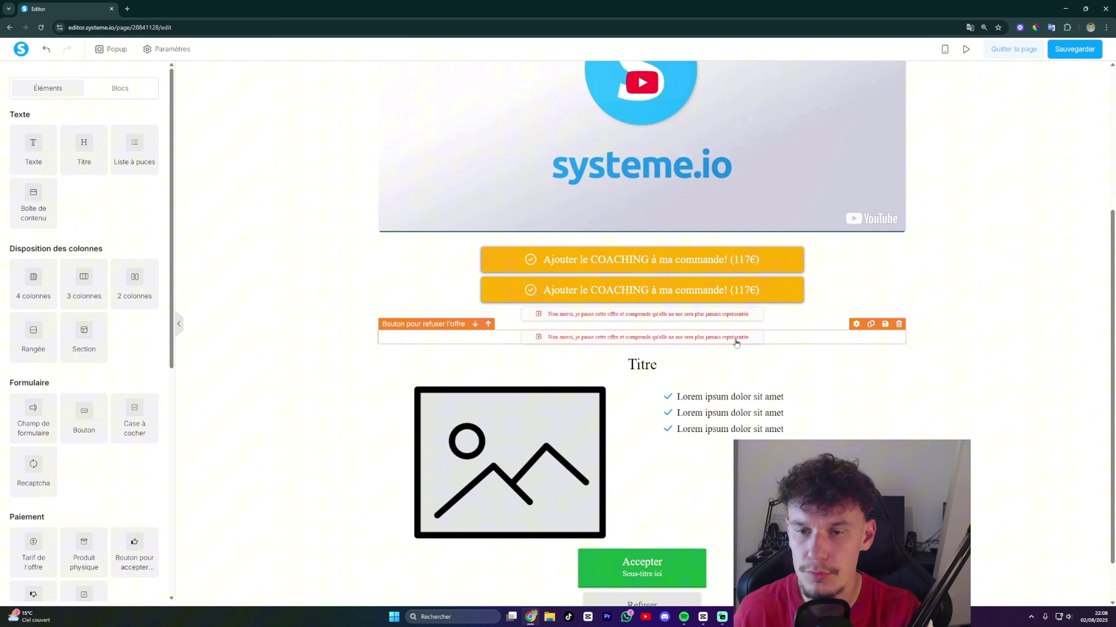
Delete the default green Accepter button and the default grey Refuser button below the image row.
scroll(670, 543, "down", 1)
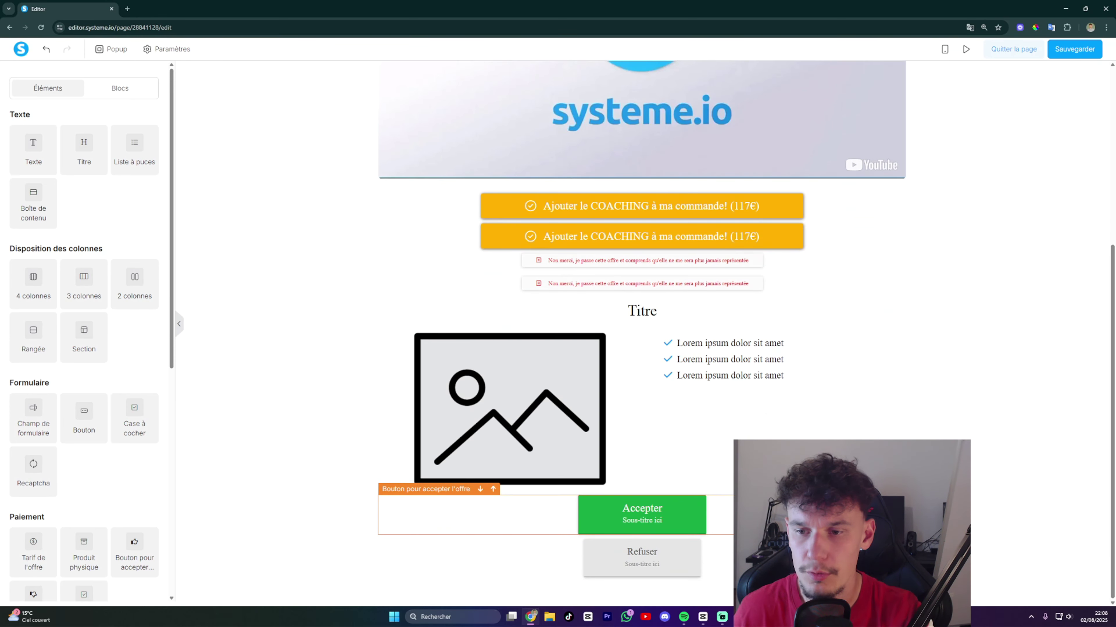
left_click(898, 489)
left_click(591, 83)
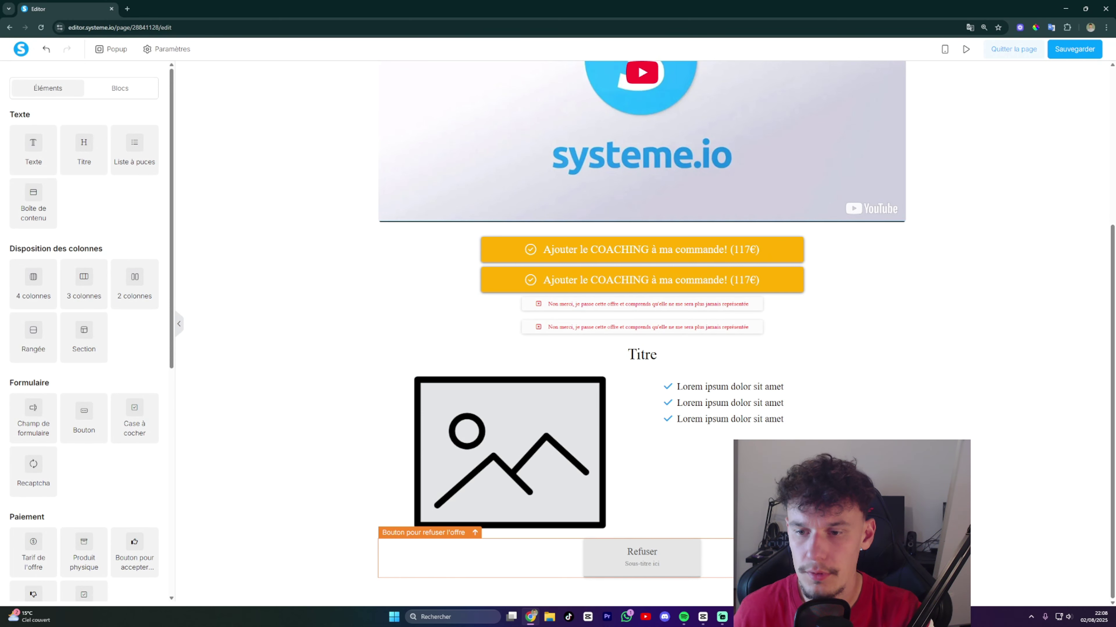
left_click(899, 532)
left_click(593, 83)
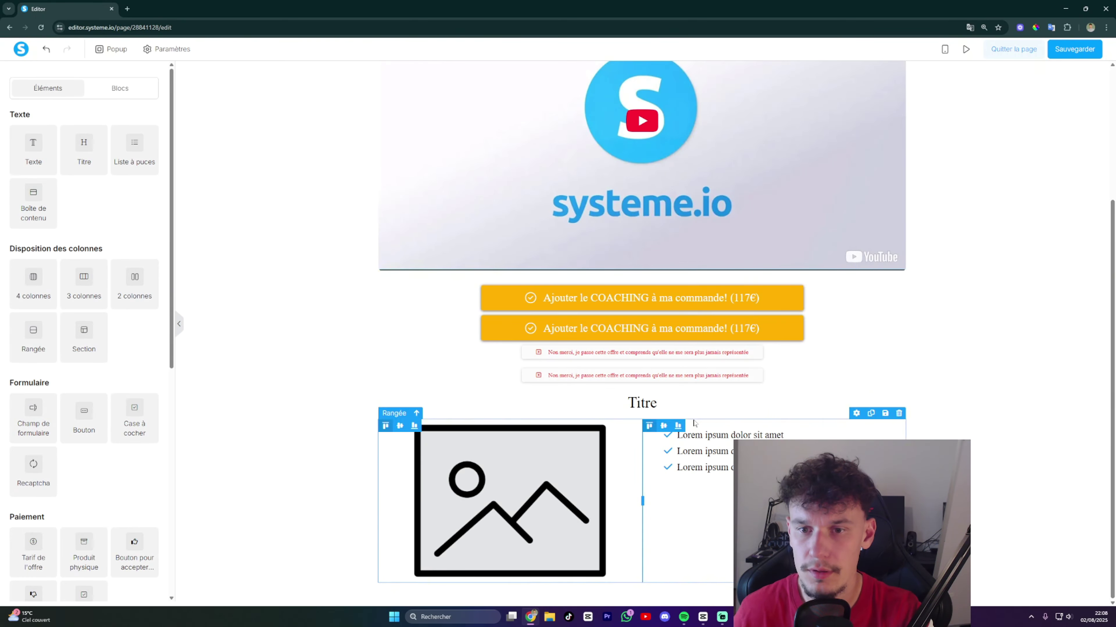
Move the duplicated refuse and accept buttons below the image and bullet list row, with the accept button above the refuse button.
left_click_drag(667, 379, 673, 590)
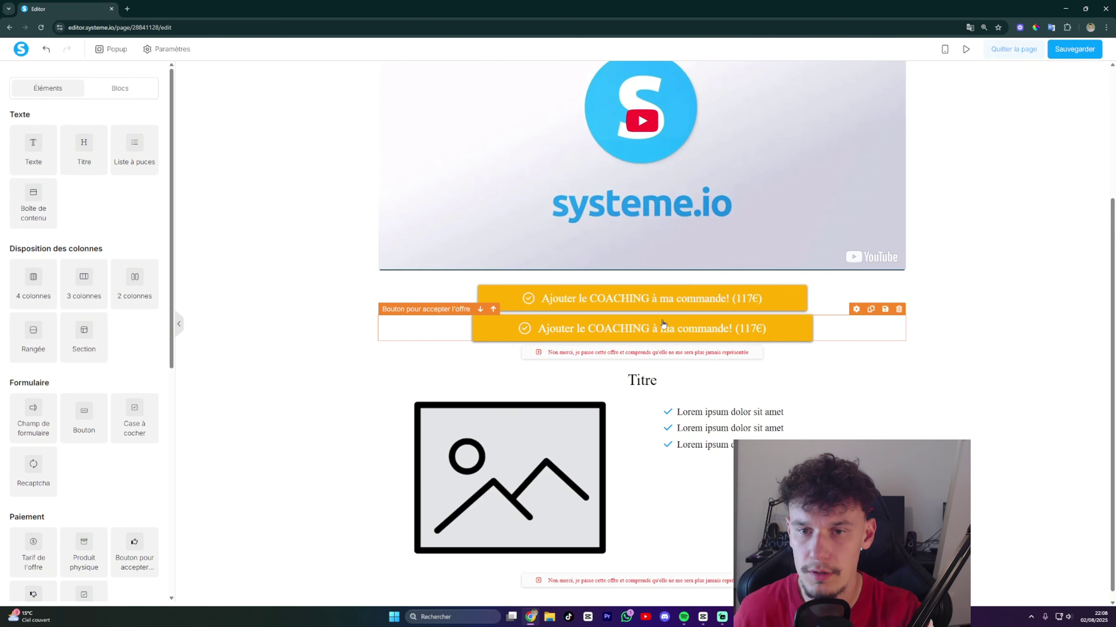
left_click_drag(646, 332, 677, 580)
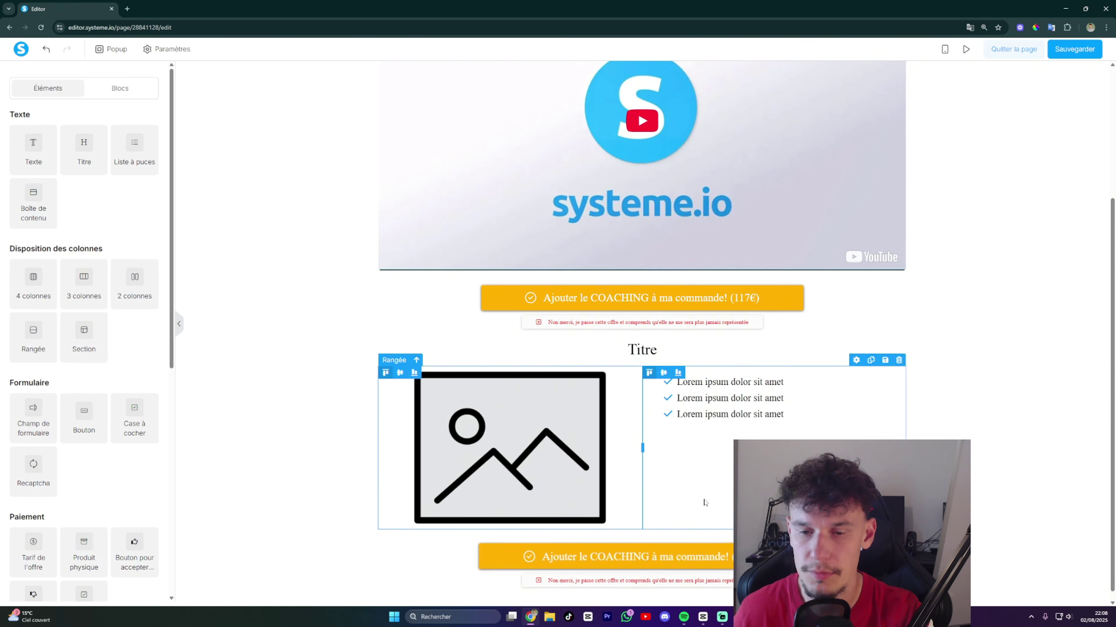
left_click(998, 491)
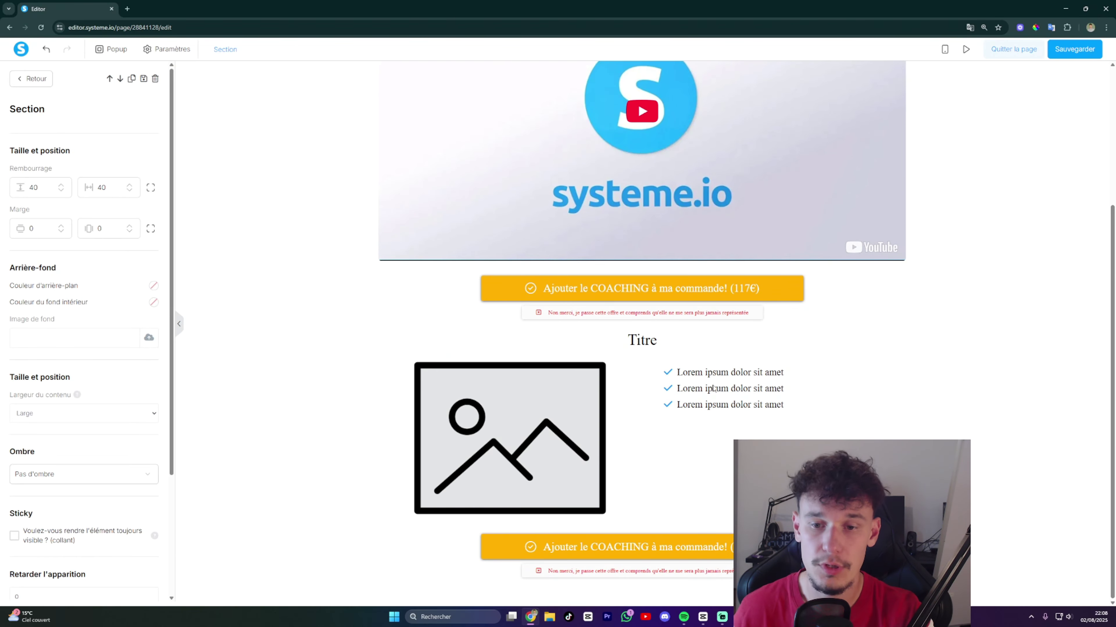
key("Escape")
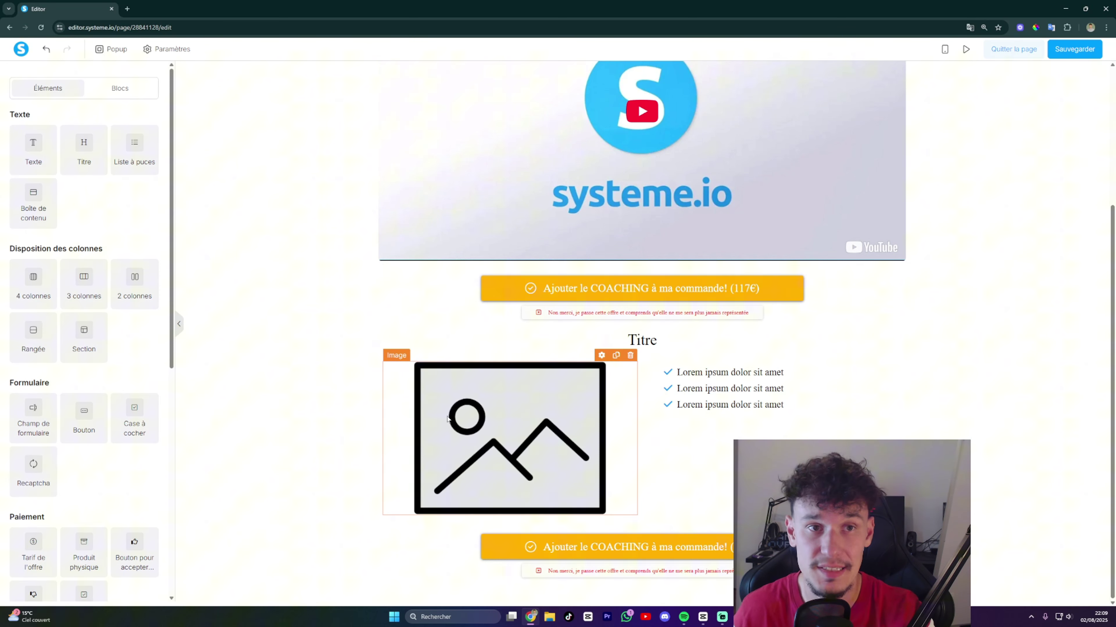
Open the Pexels free image site, pexels.com/fr-fr/, in a new browser tab.
left_click(308, 377)
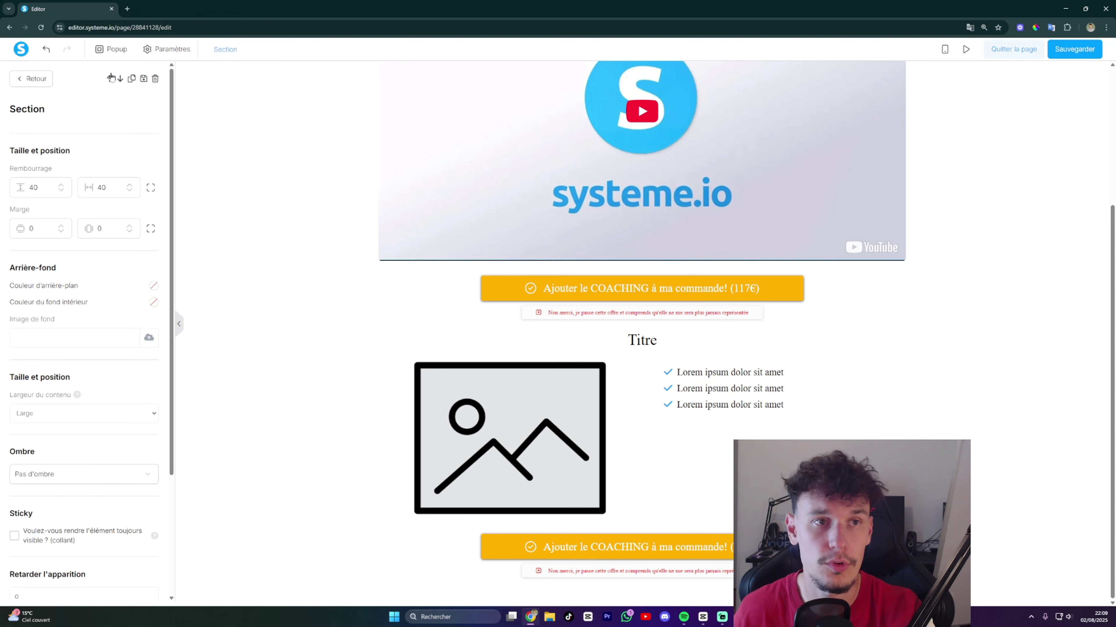
key("ctrl+t")
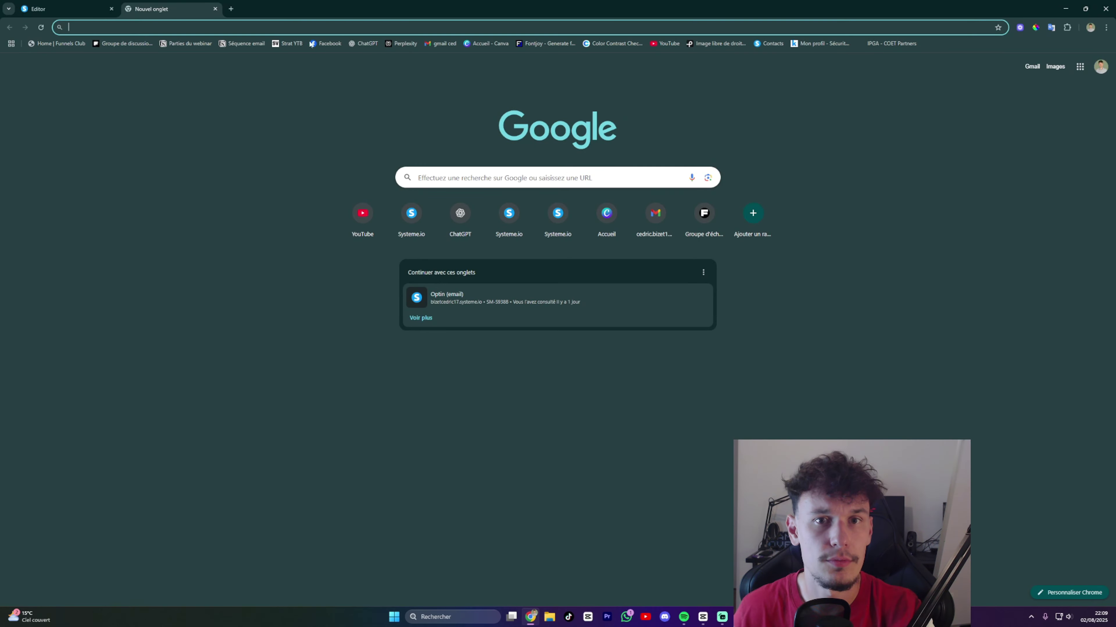
left_click(822, 27)
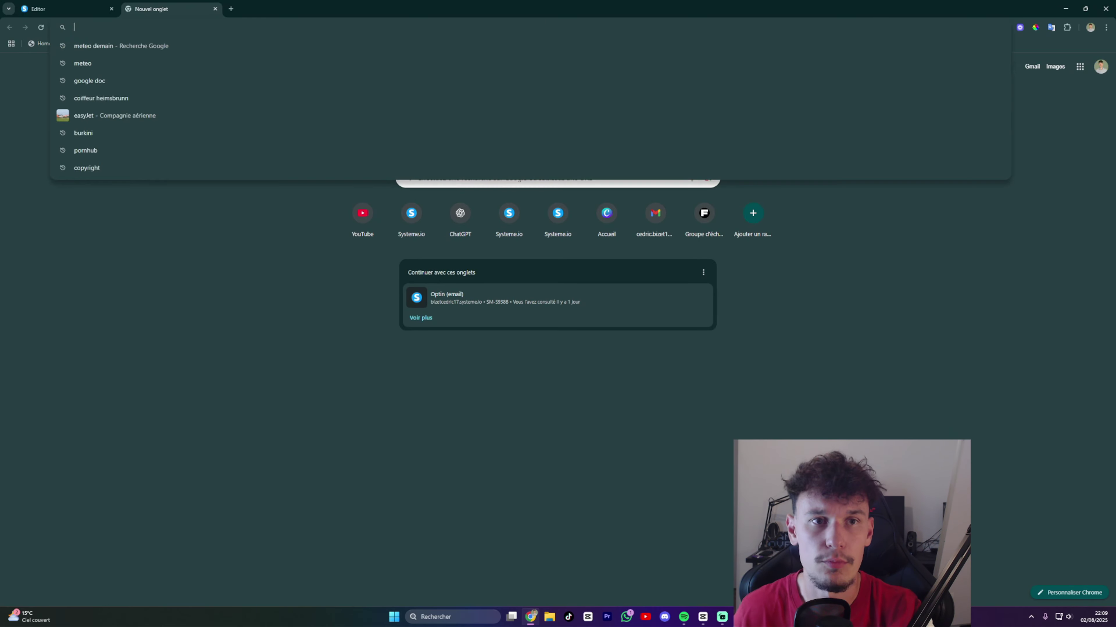
type("pexels.com/fr-fr/")
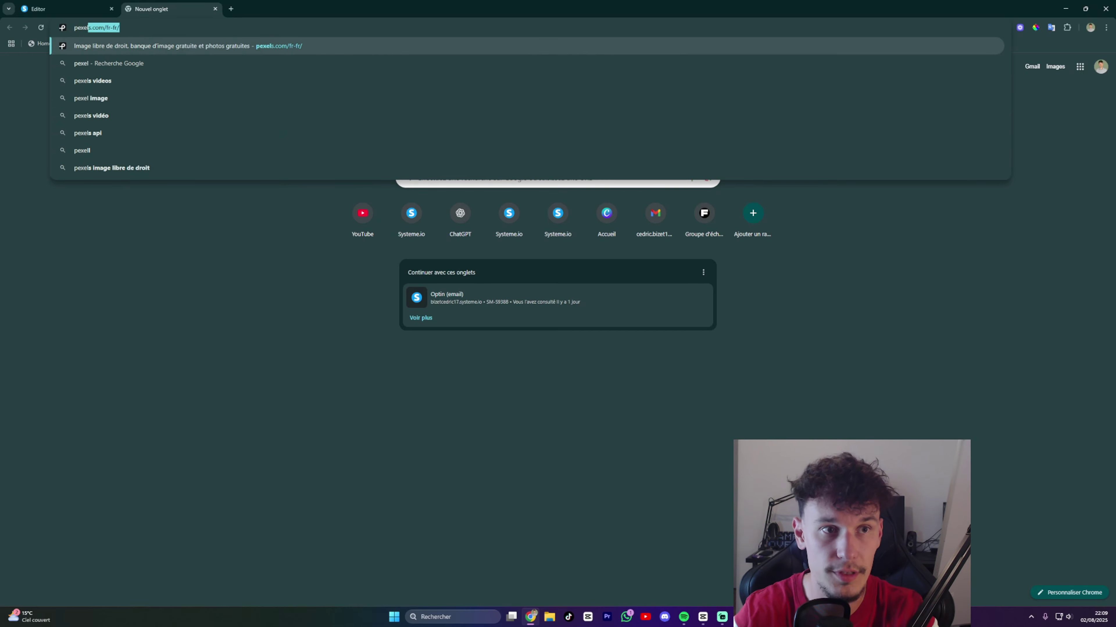
key("Return")
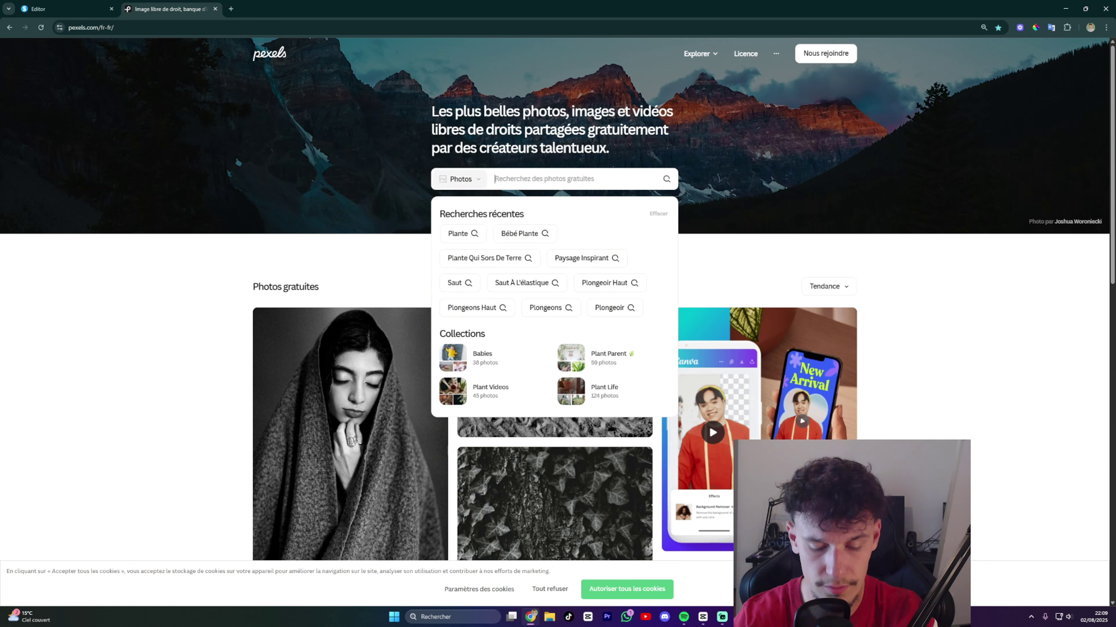
Search the Pexels photos for "coaching" and browse the results for a suitable image.
type("coaching")
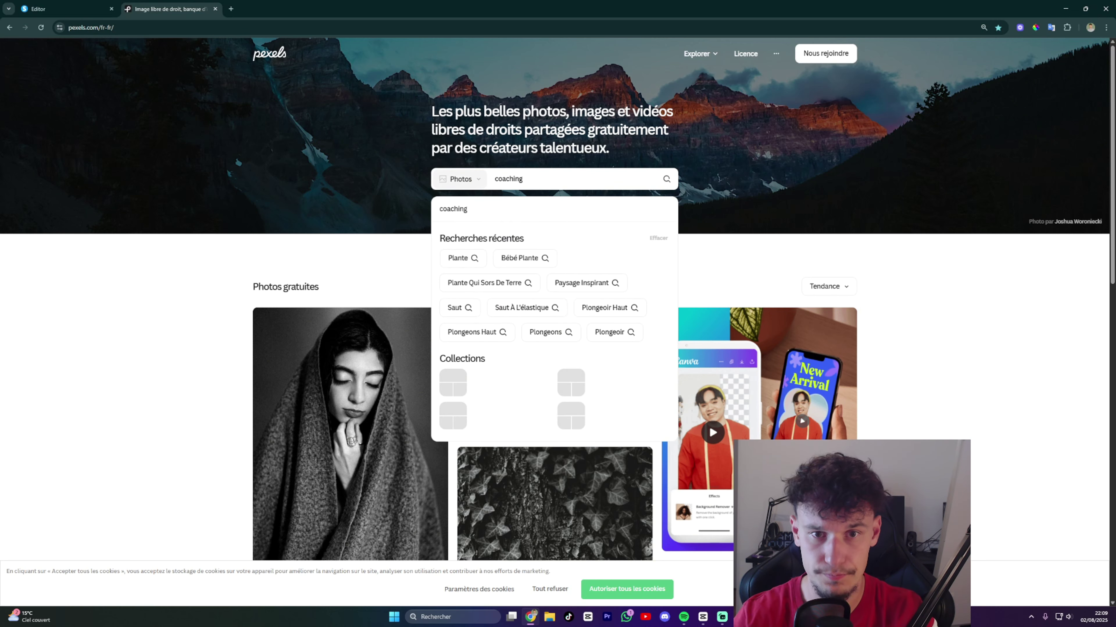
key("Return")
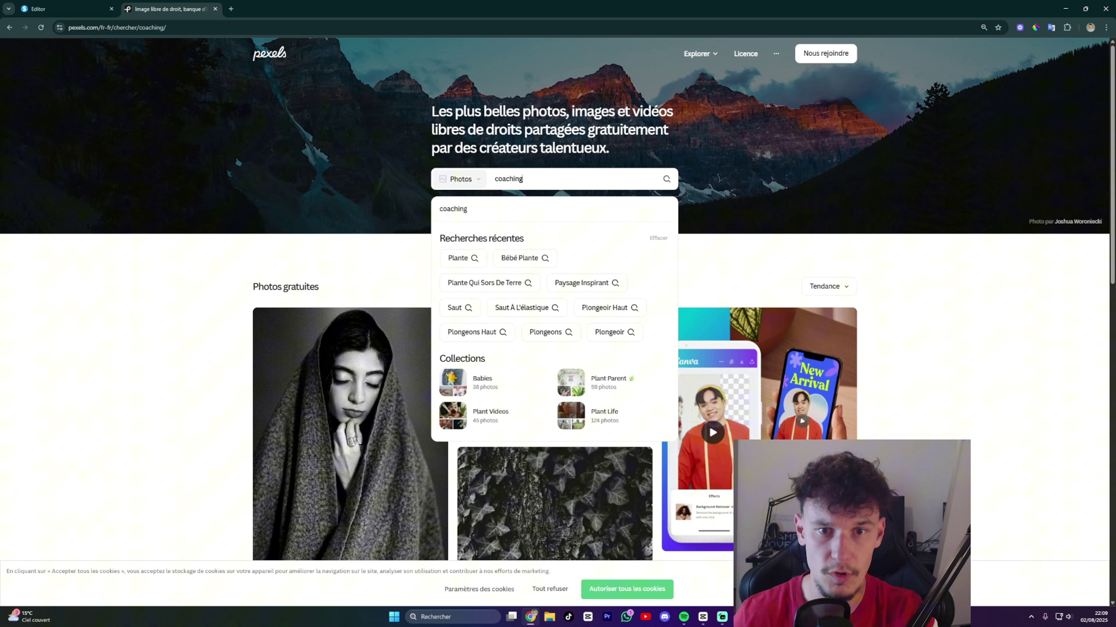
scroll(503, 343, "down", 4)
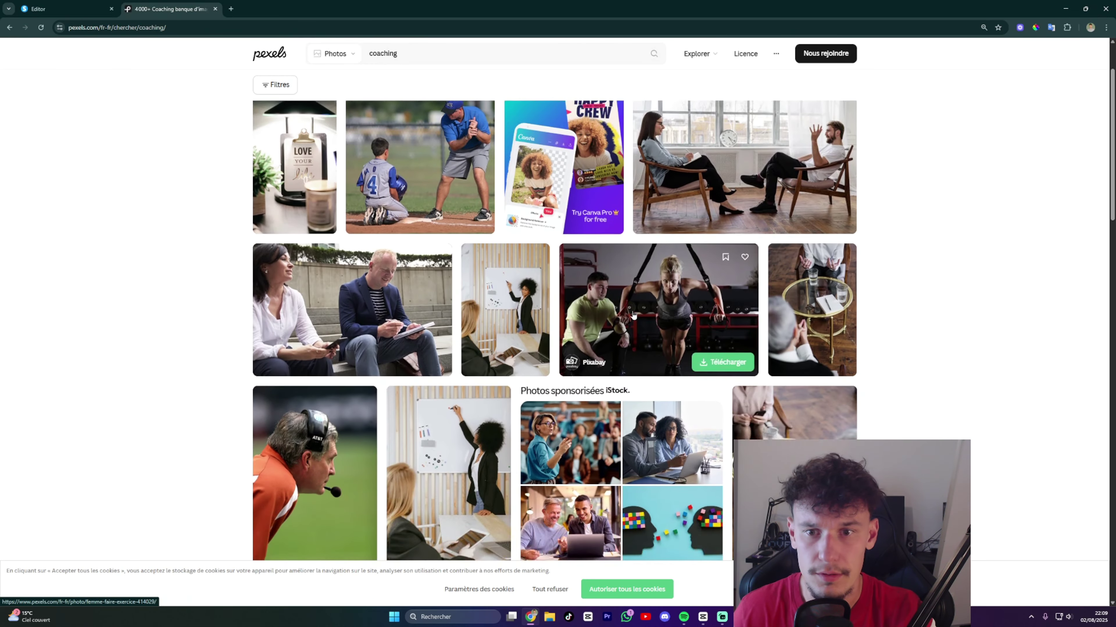
scroll(624, 314, "down", 9)
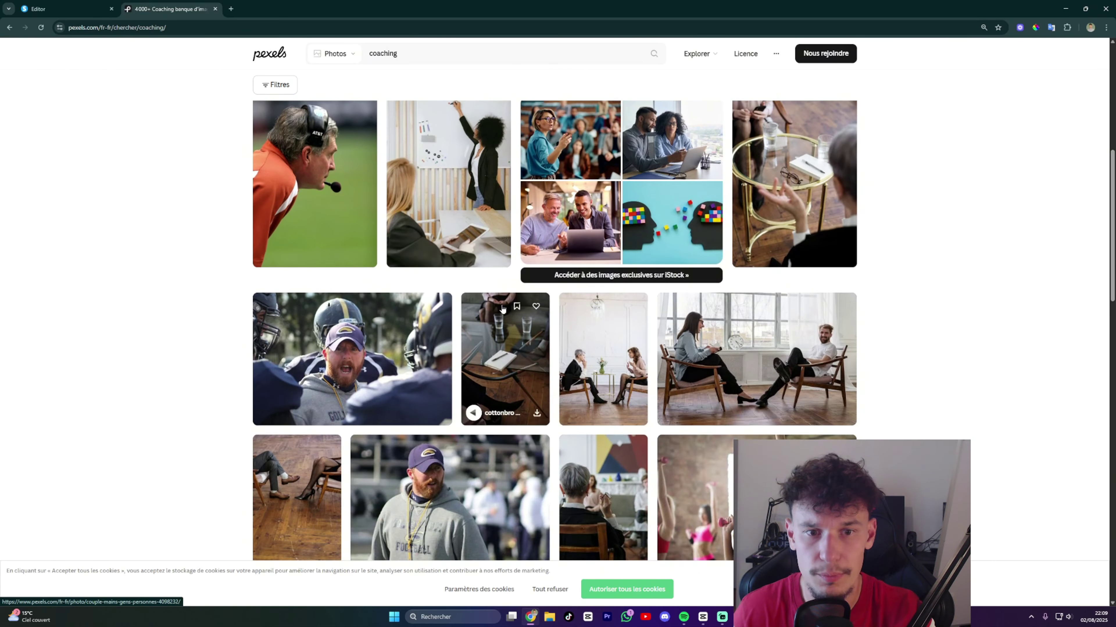
scroll(574, 310, "down", 2)
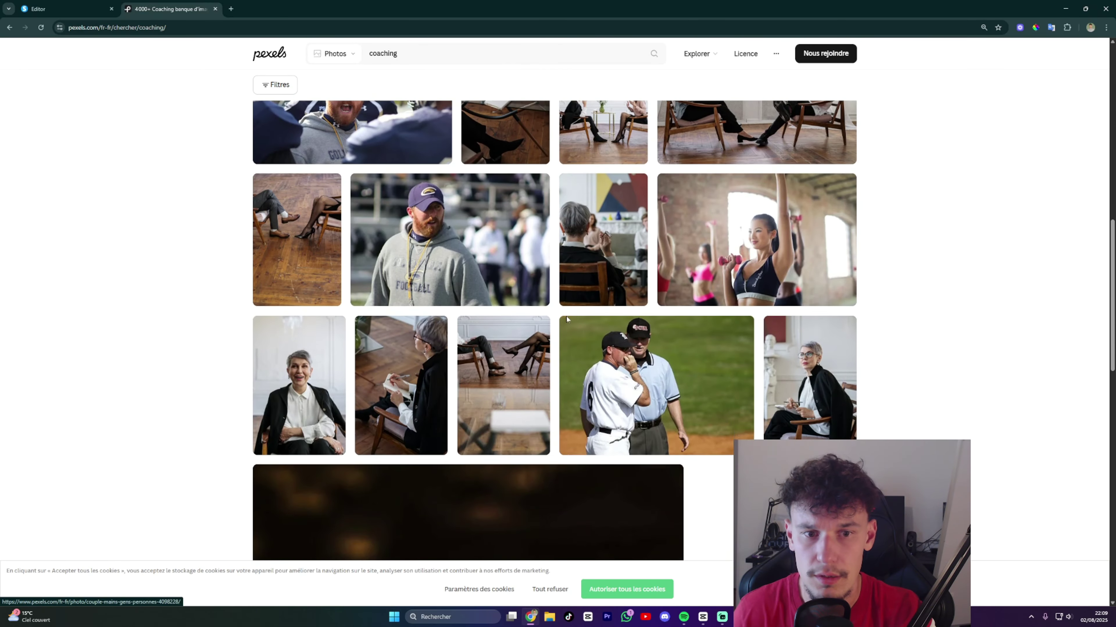
scroll(563, 320, "up", 15)
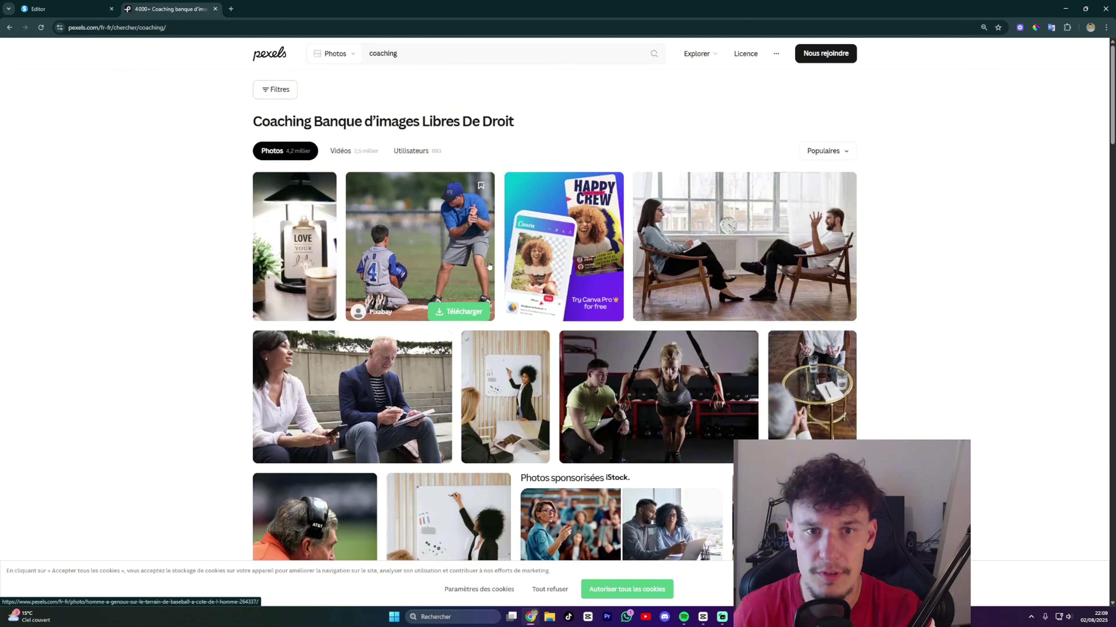
Extend the Pexels search to "coaching ordinateur" and download the photo of a woman using a laptop on a blue exercise mat.
left_click(457, 54)
type("ord")
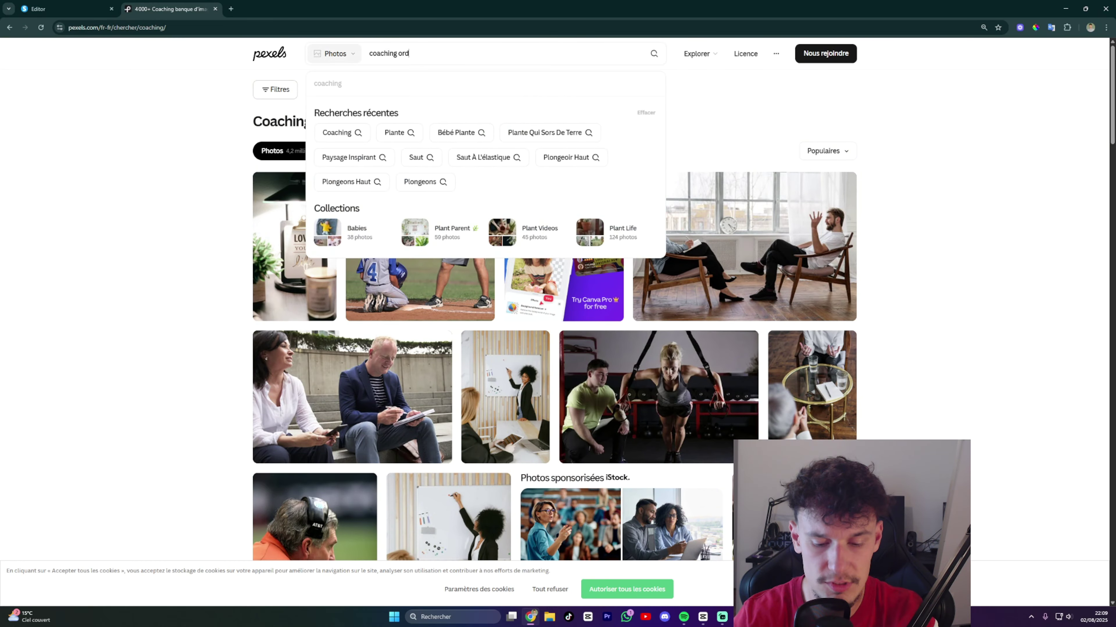
type("inateur")
key("Return")
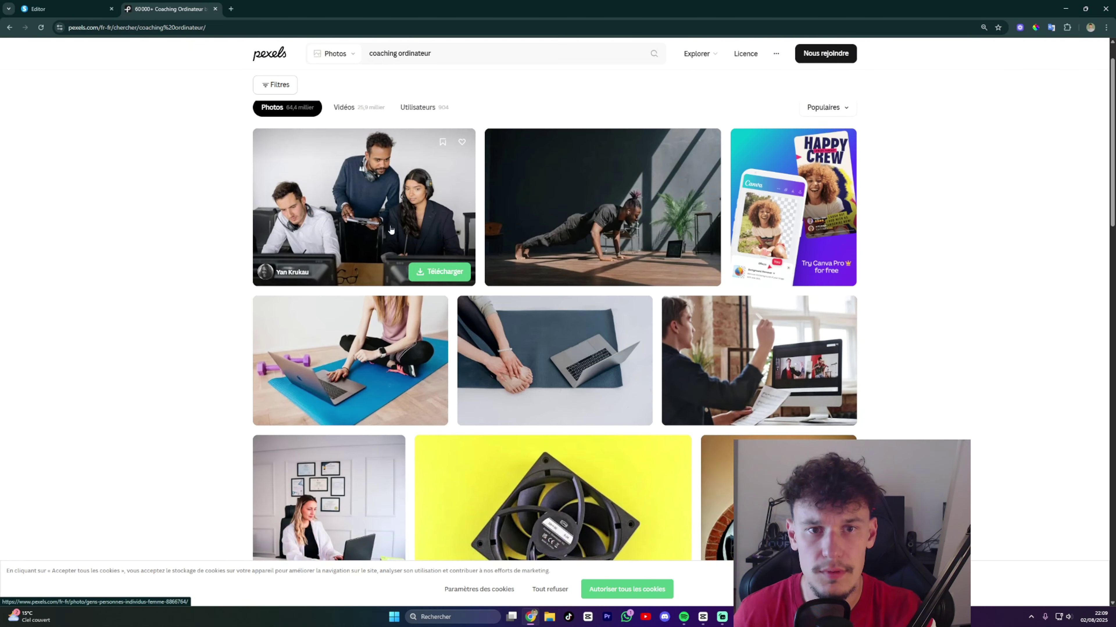
scroll(401, 282, "down", 1)
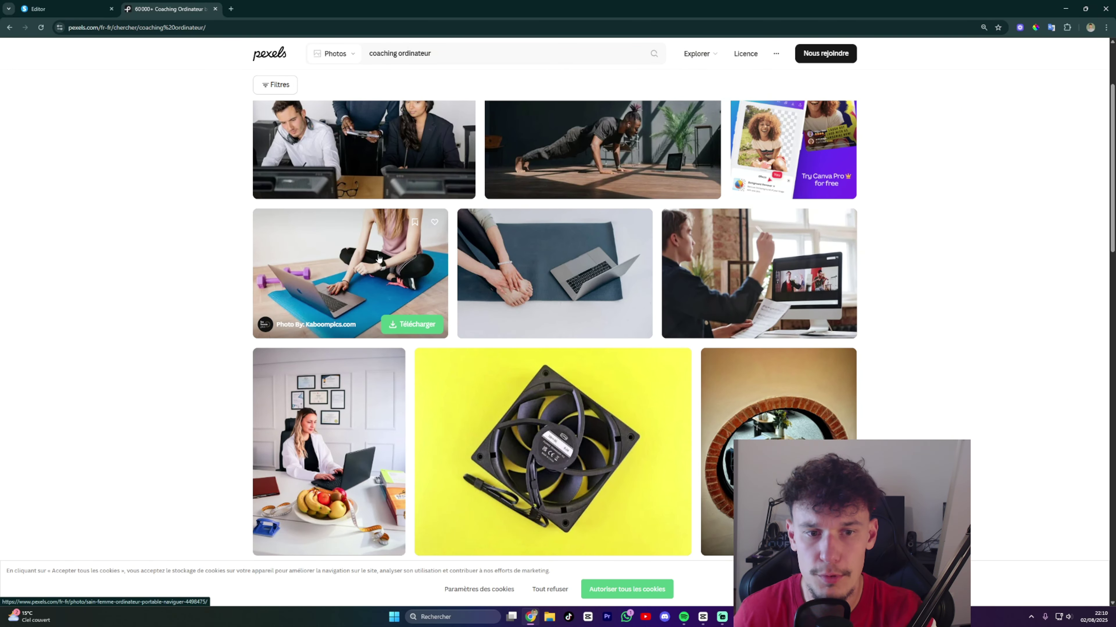
scroll(369, 268, "down", 5)
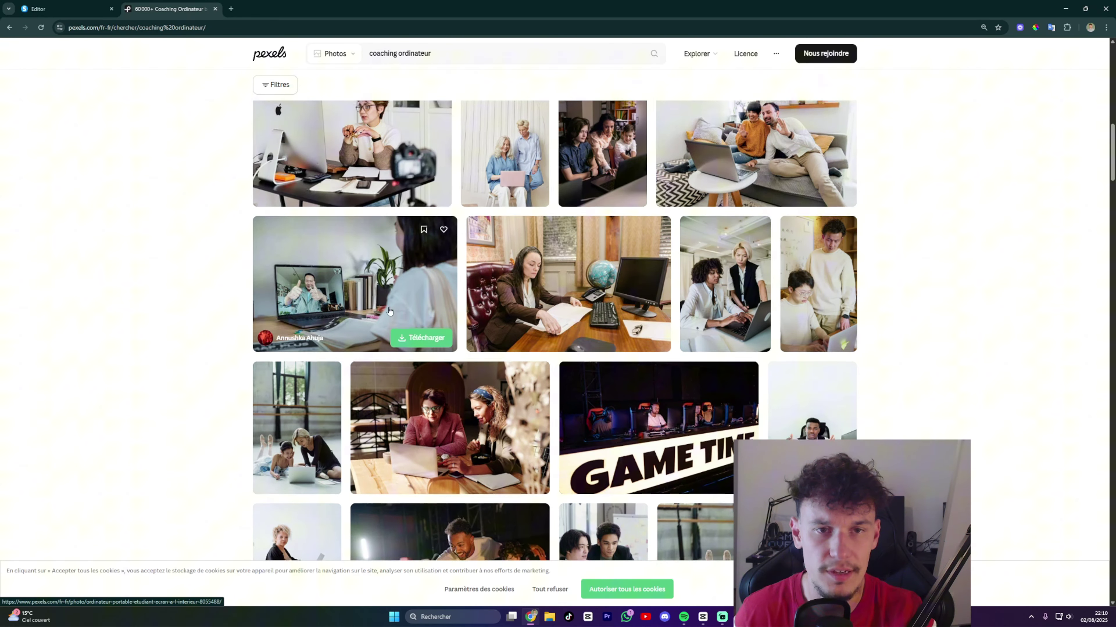
scroll(351, 325, "up", 5)
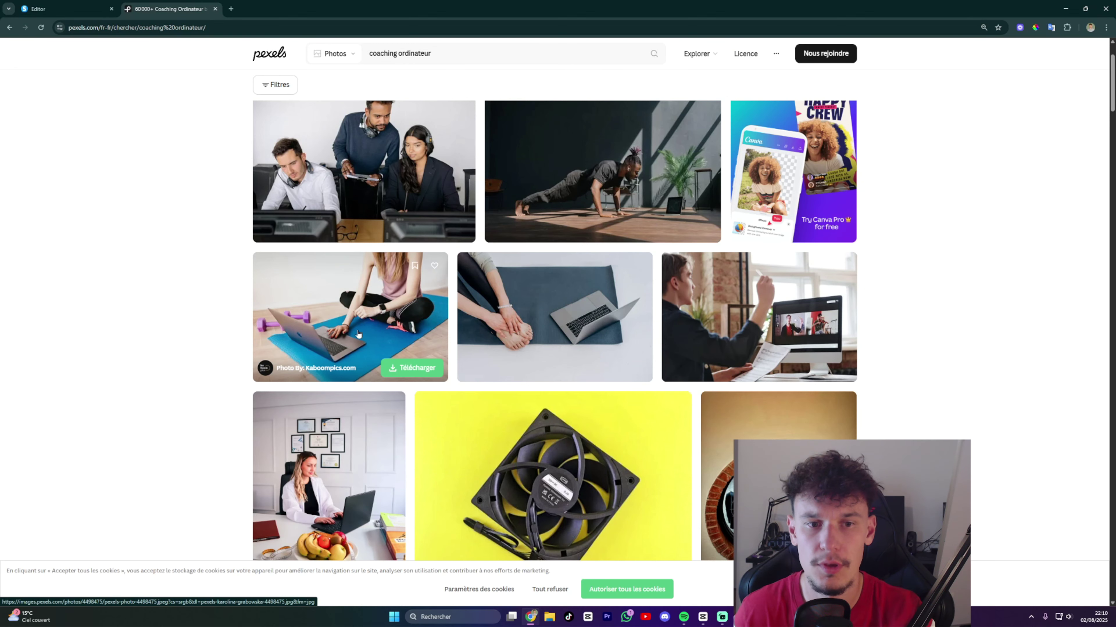
left_click(406, 368)
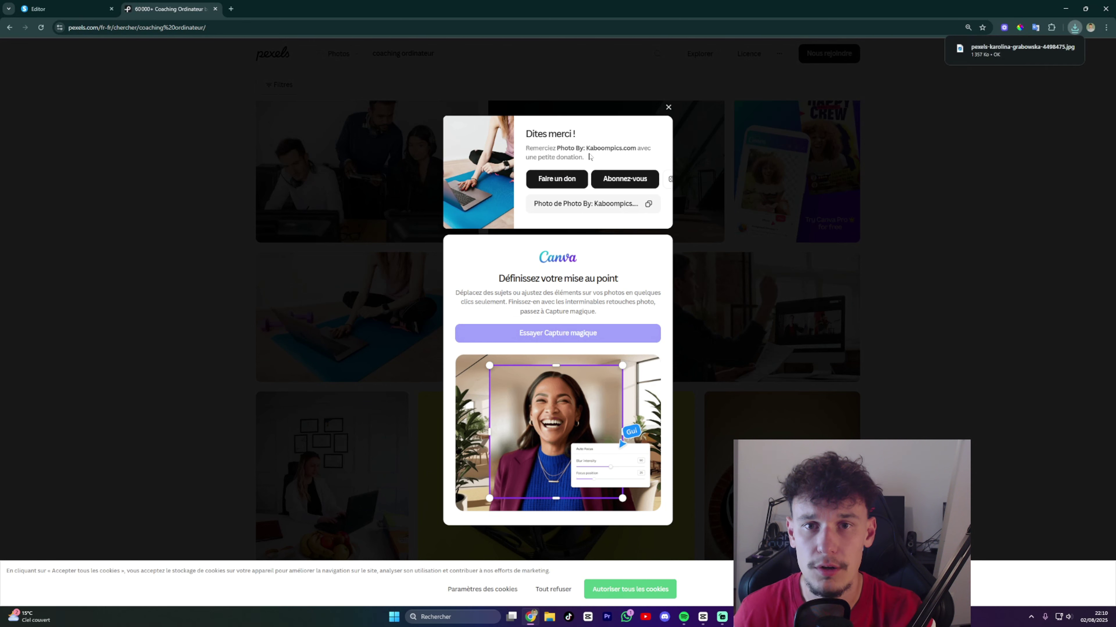
Show the downloaded photo in its folder, return to the page editor and place the File Explorer window beside the image placeholder.
mouse_move(1054, 52)
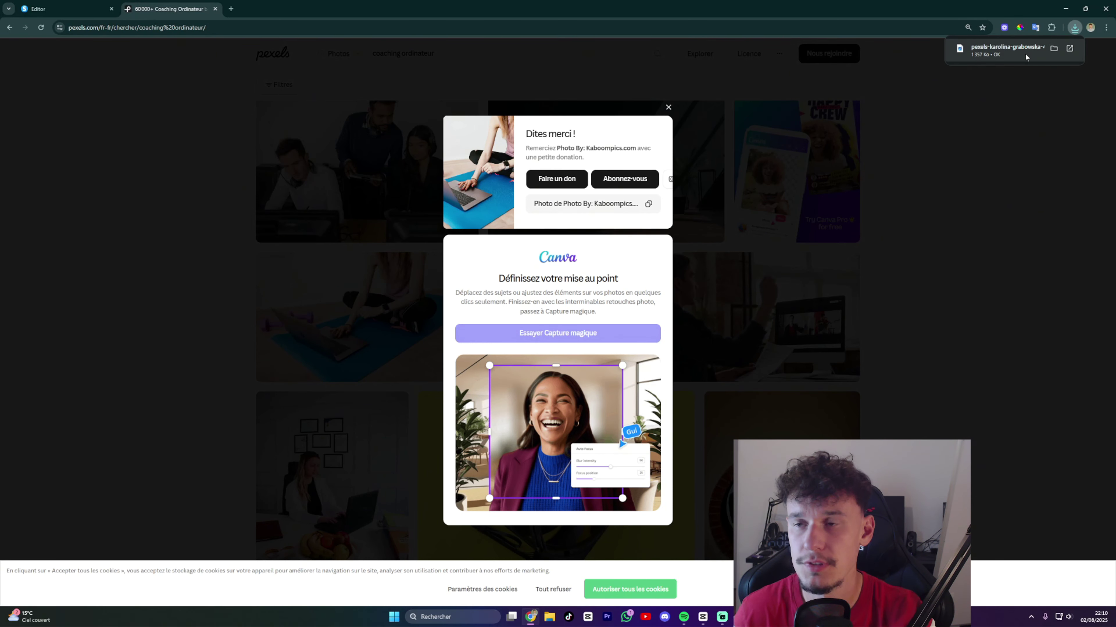
left_click(1054, 49)
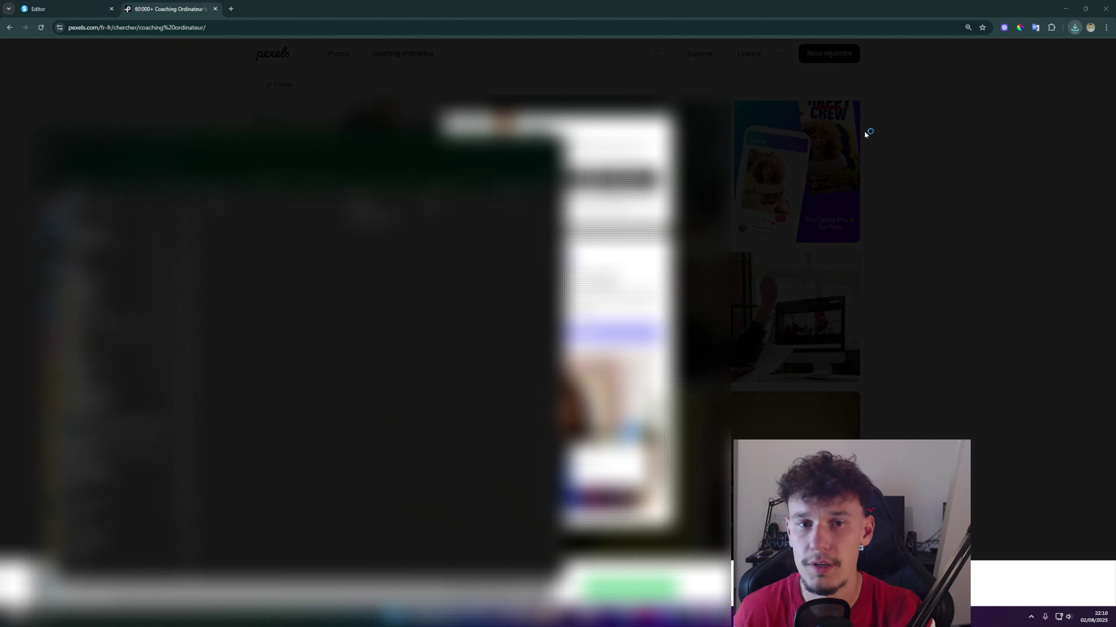
left_click(619, 129)
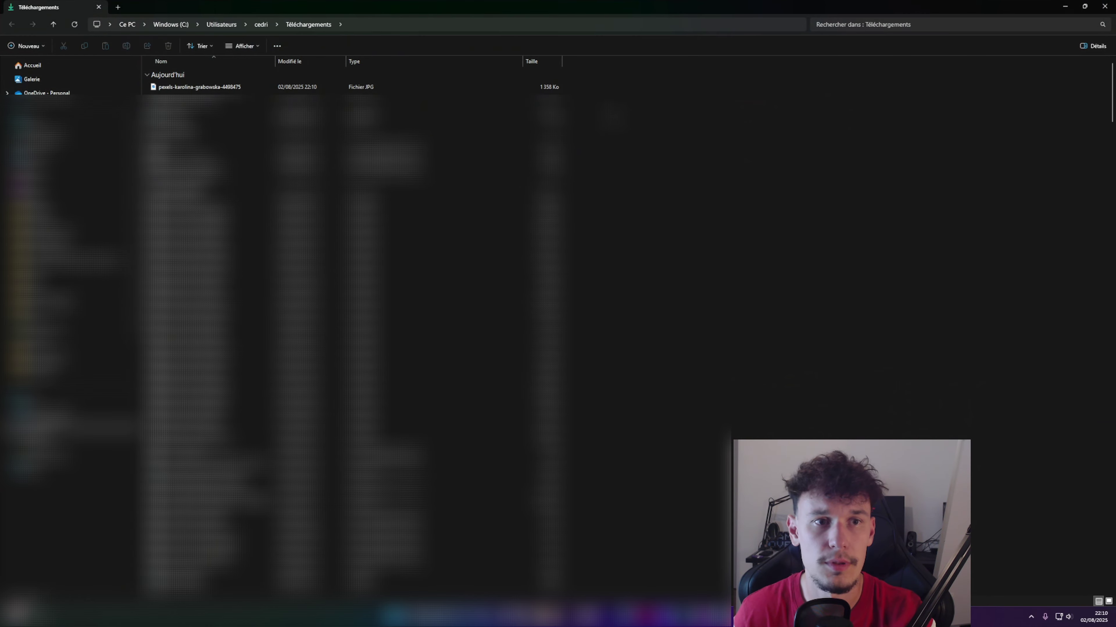
left_click_drag(454, 13, 229, 104)
left_click(55, 13)
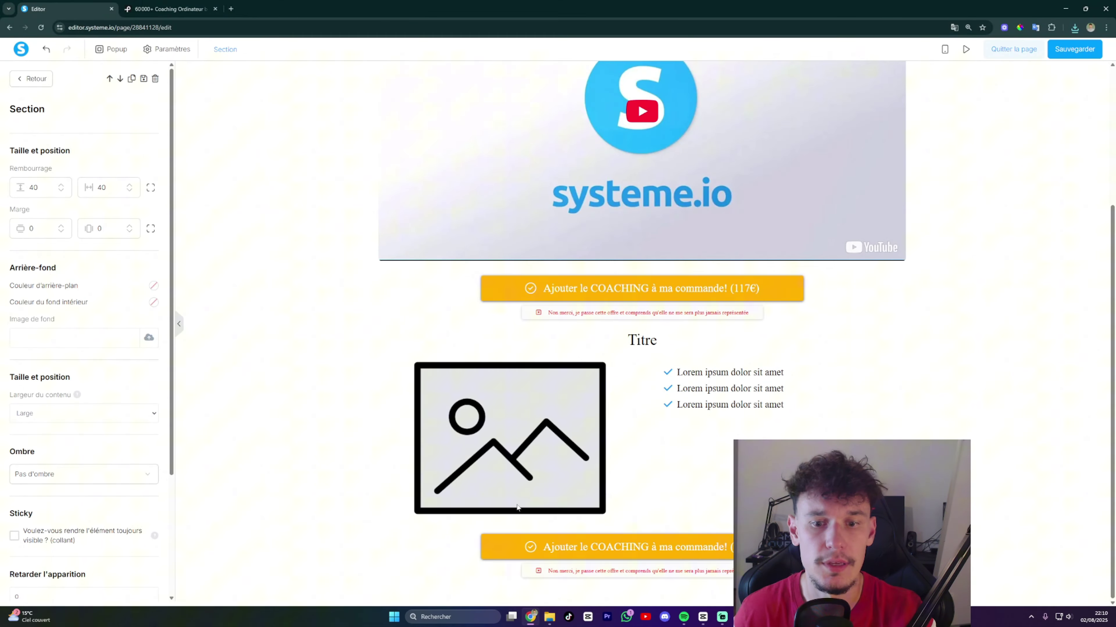
left_click(549, 617)
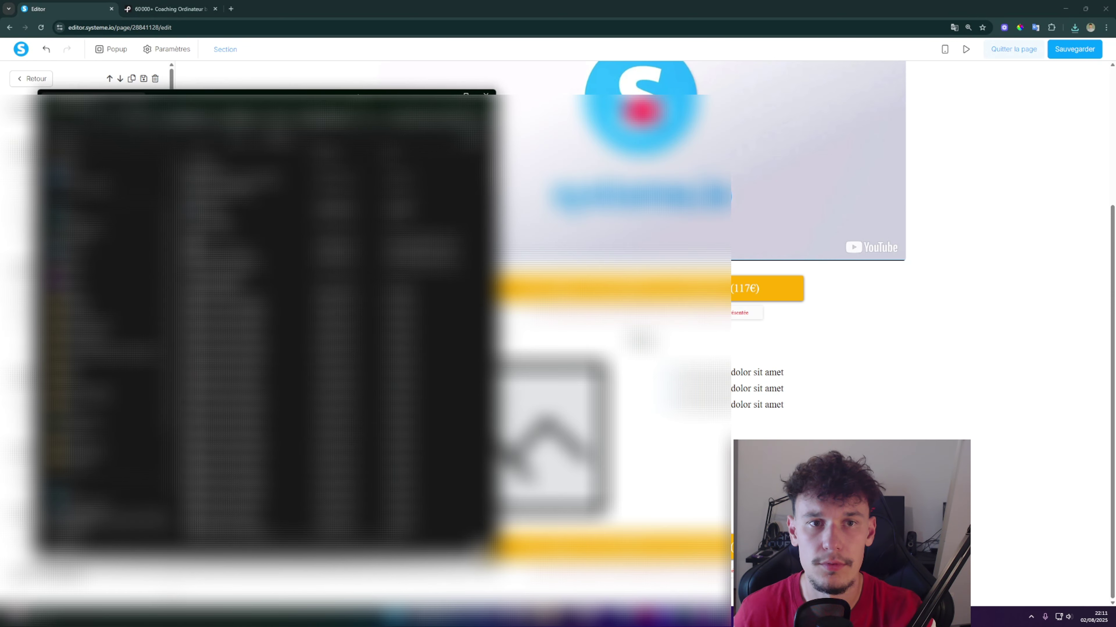
left_click_drag(358, 97, 955, 150)
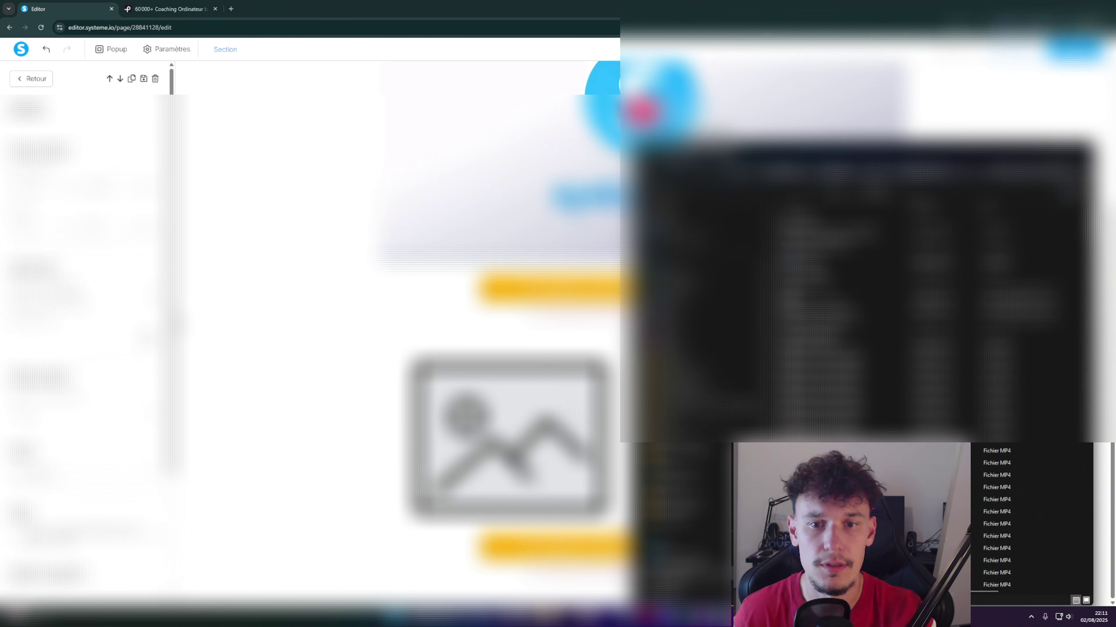
Replace the page's image placeholder with the downloaded laptop photo by importing it from the Téléchargements folder and inserting it.
left_click(396, 378)
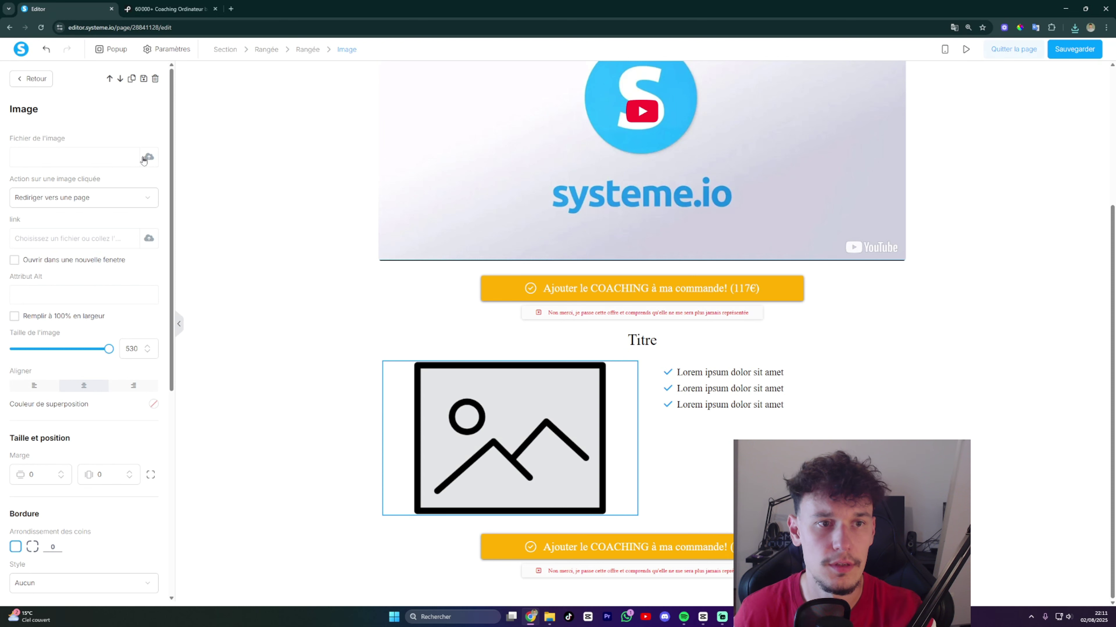
left_click(149, 158)
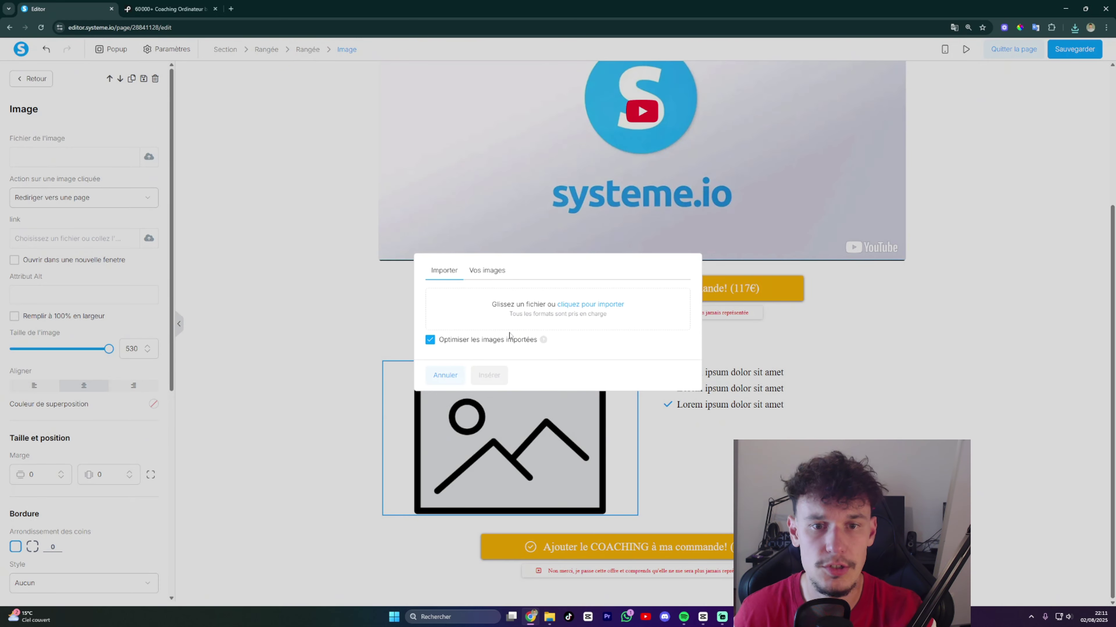
left_click(549, 617)
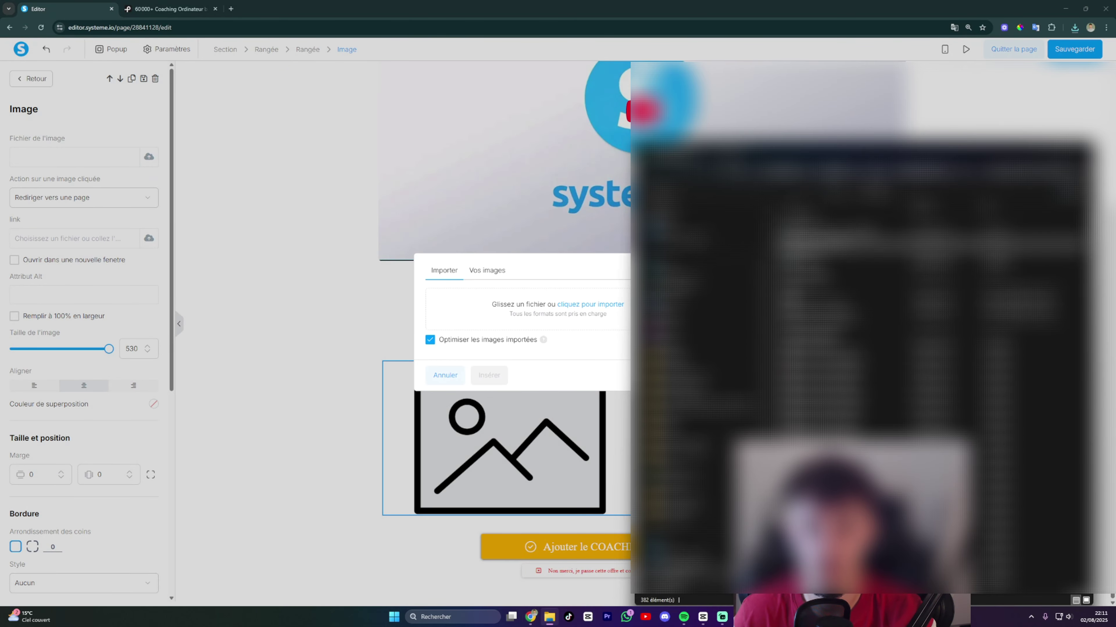
left_click_drag(851, 255, 542, 313)
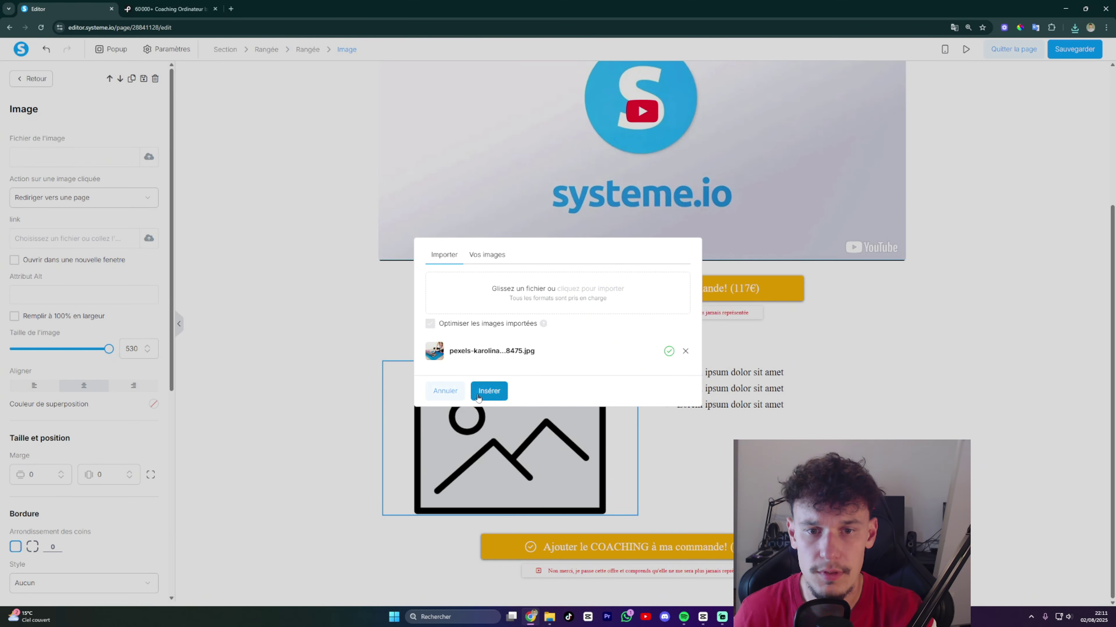
left_click(489, 392)
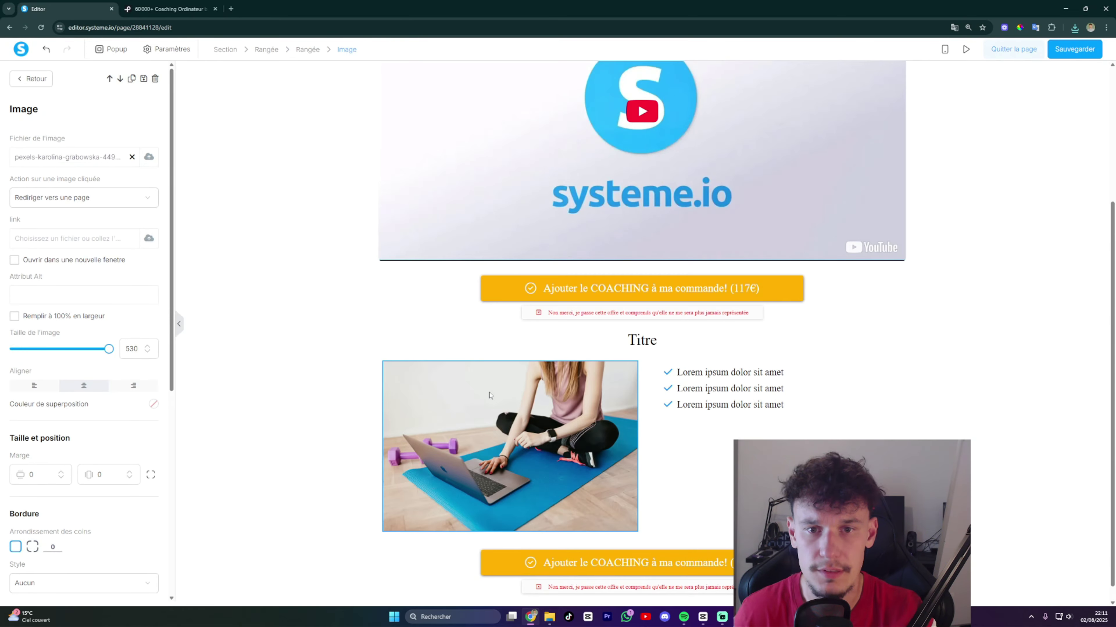
Change the "Titre" heading above the photo to "Voici à quoi vous accéderez en ajoutant le COACHING aujourd'hui à votre commande !".
left_click(752, 420)
scroll(752, 420, "down", 1)
left_click(1022, 423)
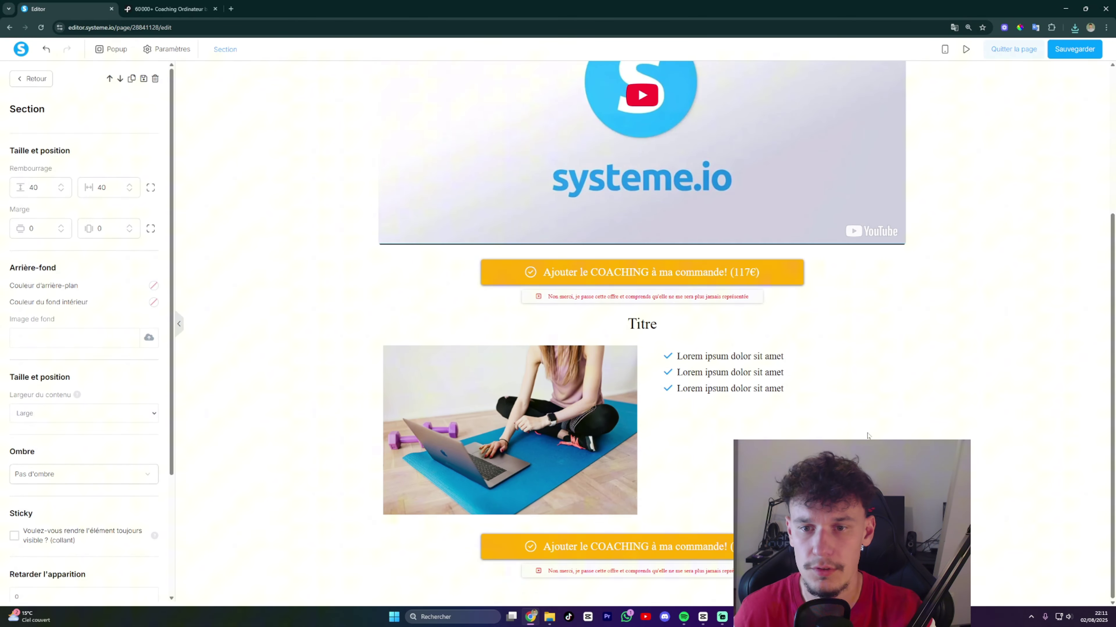
left_click(642, 323)
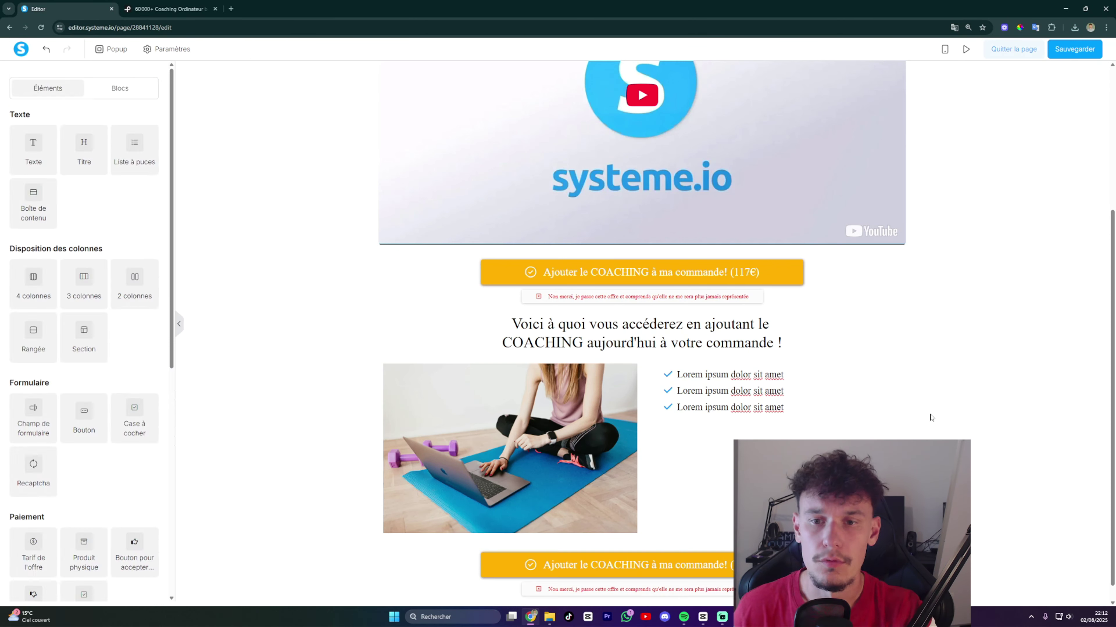
left_click(657, 423)
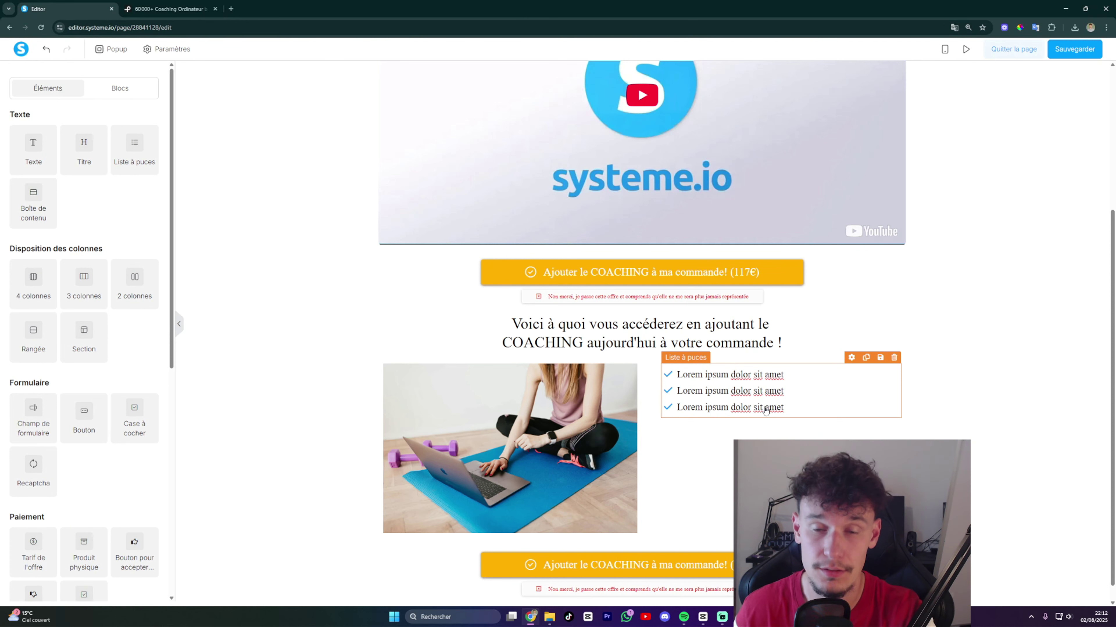
Set the icon colour of the bullet list beside the photo to orange ffb000.
left_click(783, 407)
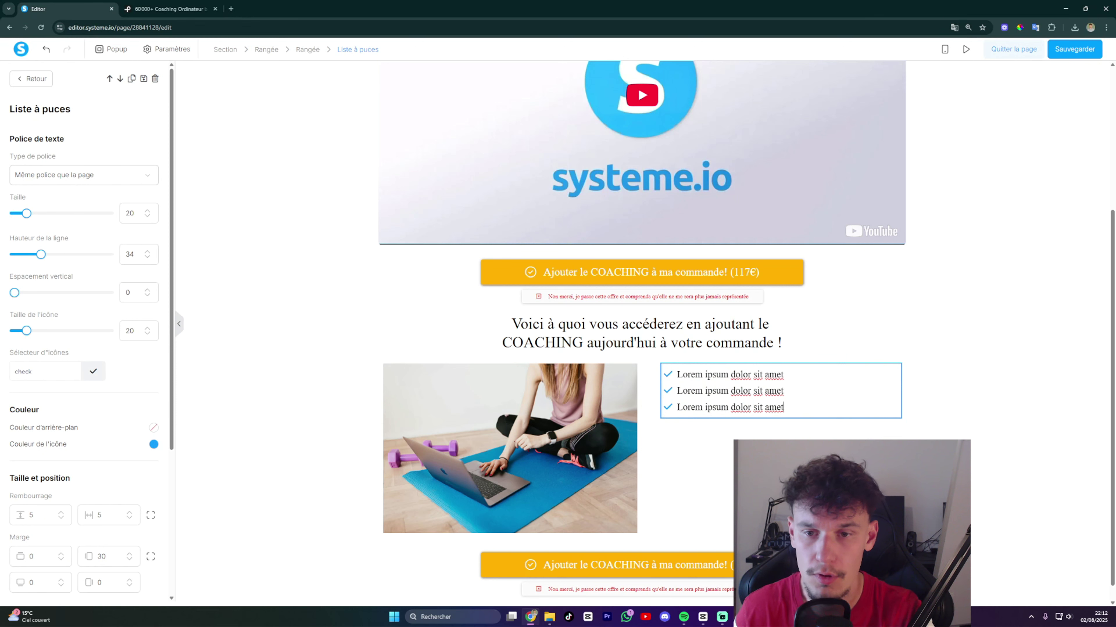
left_click(153, 444)
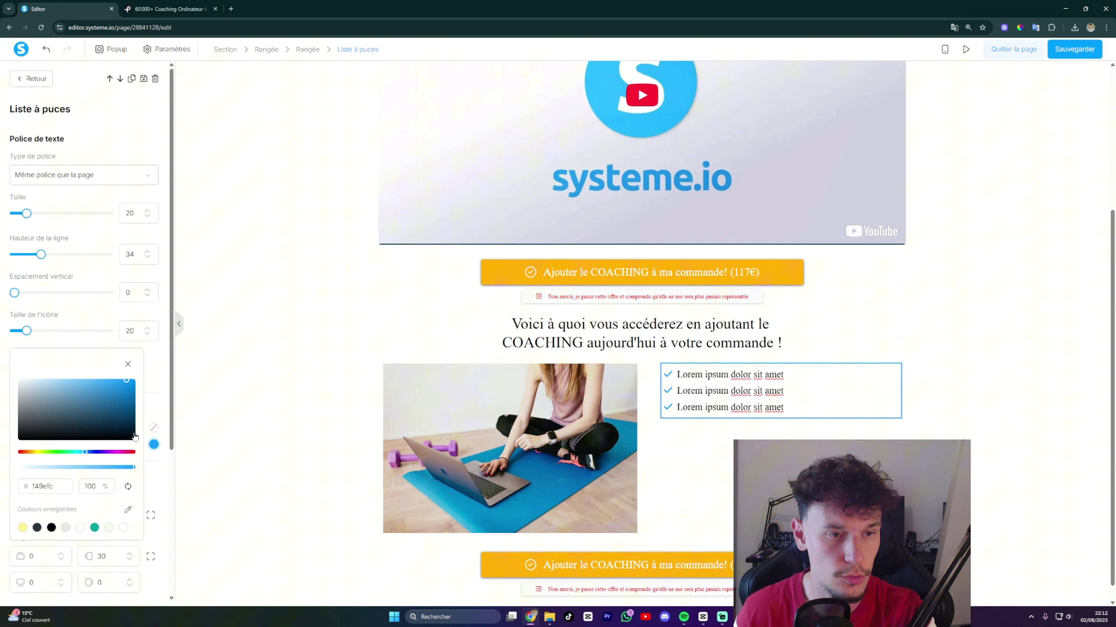
double_click(44, 486)
type("ffb000")
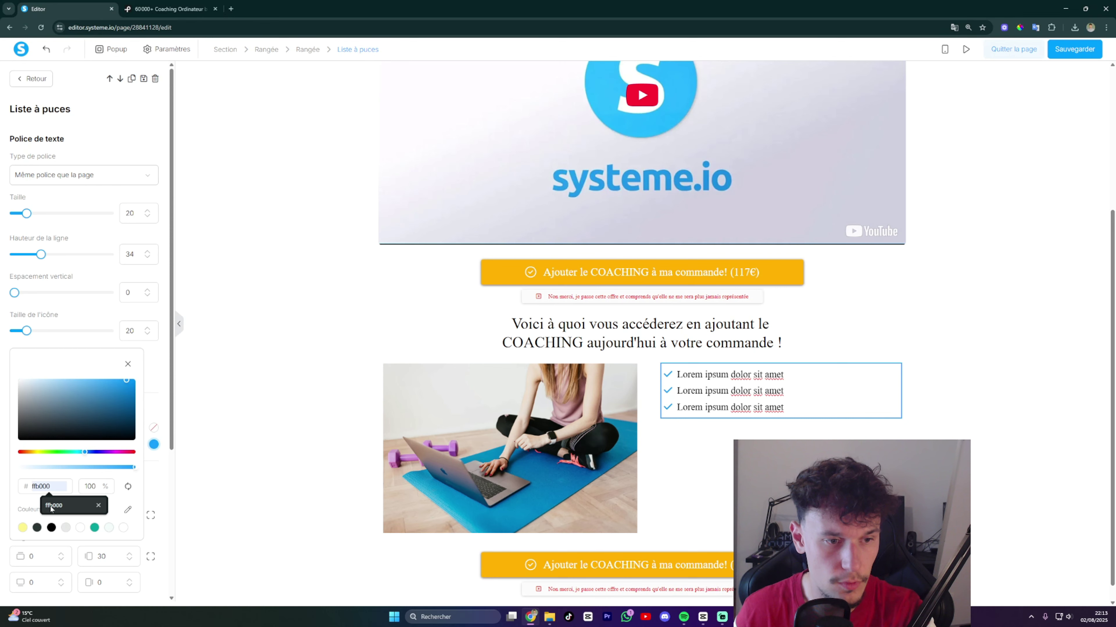
left_click(53, 506)
left_click(253, 411)
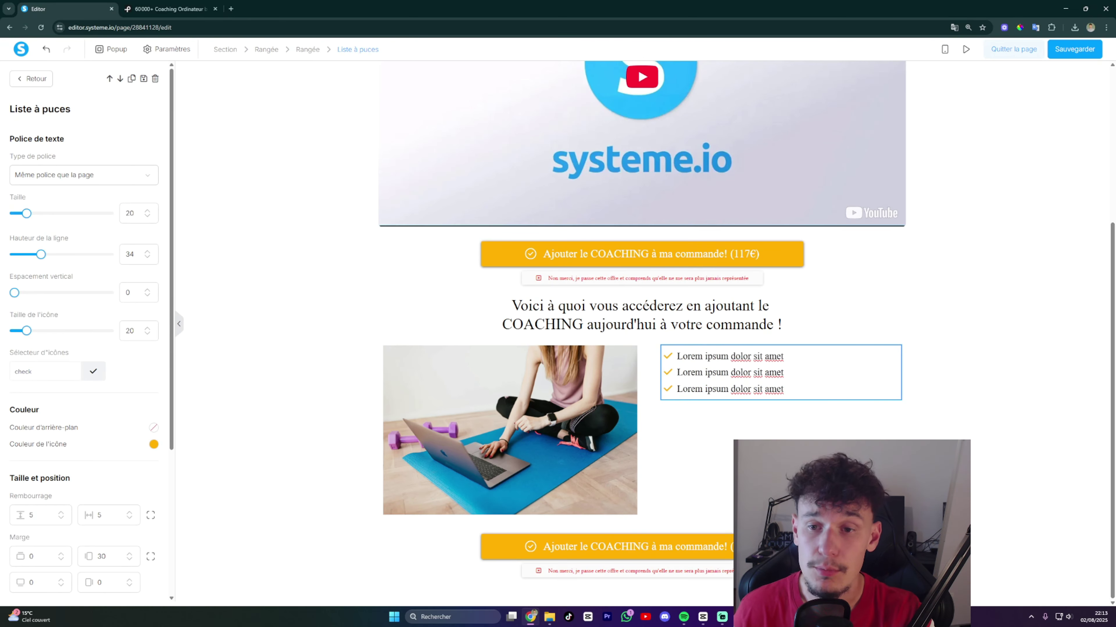
Write the first two bullets: "Une discussion avec moi pour comprendre vos douleurs et vous guider dans votre transformation." and "Un soutien et une motivation constante au quotidien.".
left_click_drag(785, 357, 676, 357)
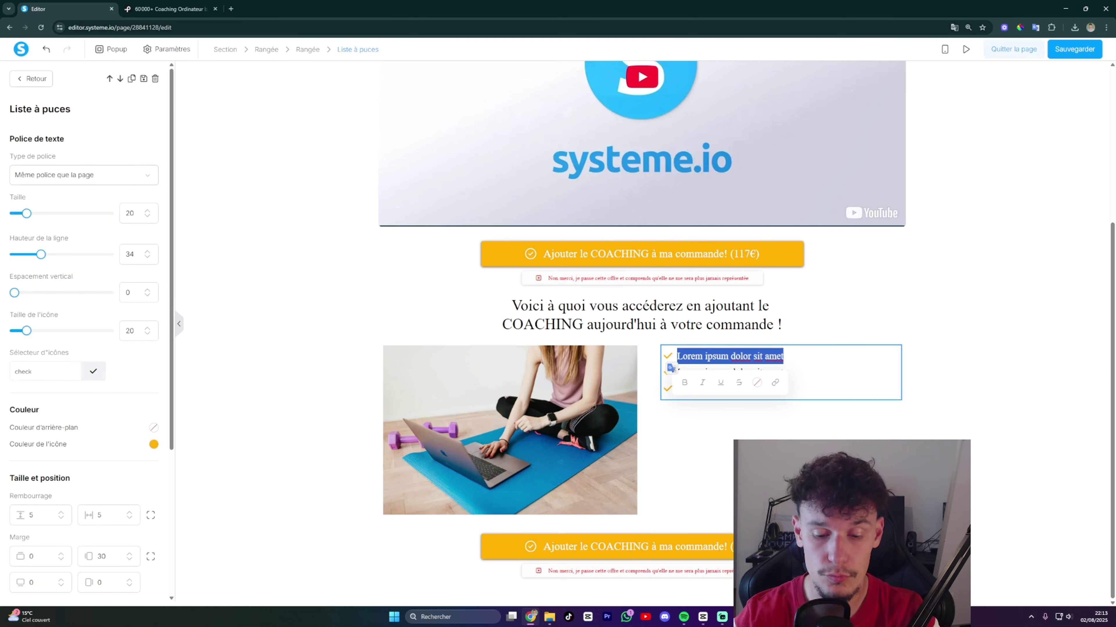
type("Une discussion avec moi pour comprendre vos douleurs et vous guider dans votre transformation.")
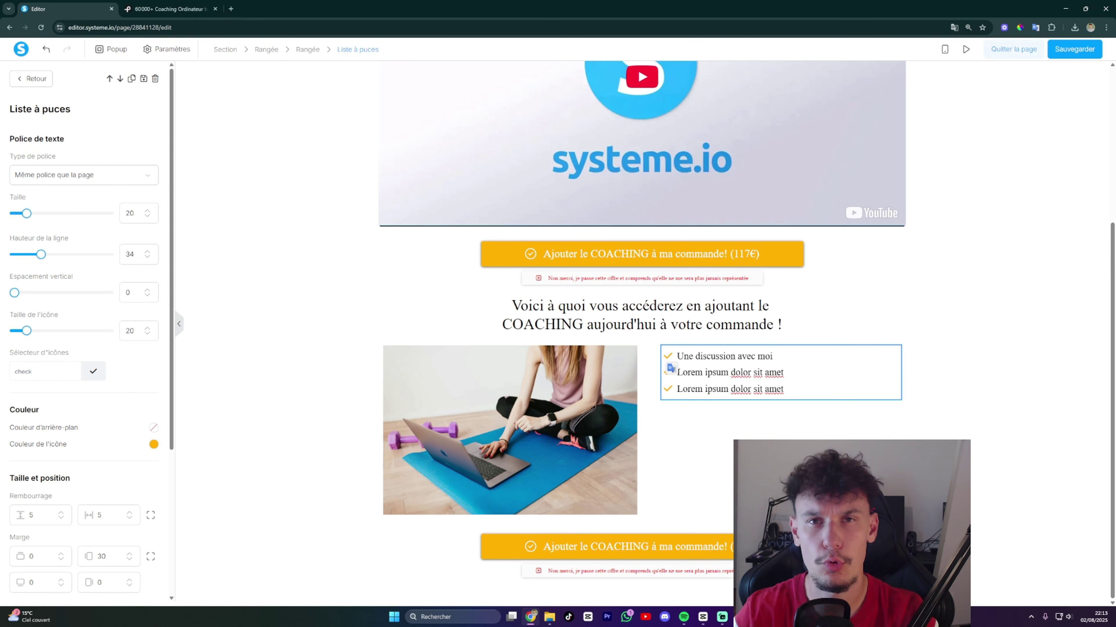
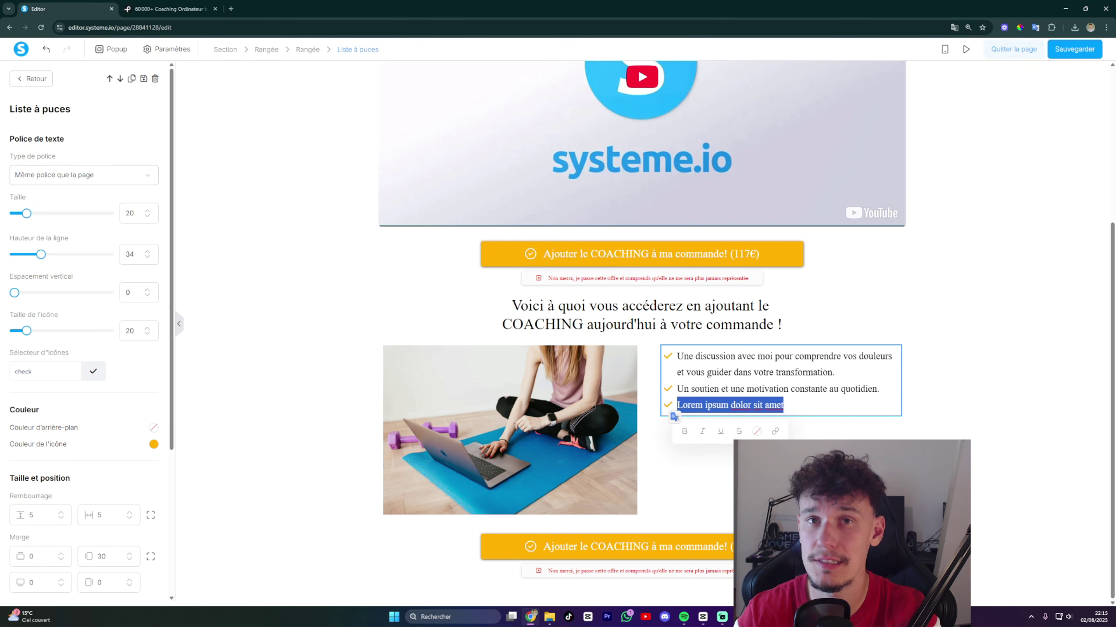
Write the third bullet "Des conseils personnalisés et la certitude de faire les choses correctement." and add a fourth, "Un plan d'action à suivre étape par étape.".
type("Des conseils personnalisés et la certitude de faire les choses correctement.")
key("Return")
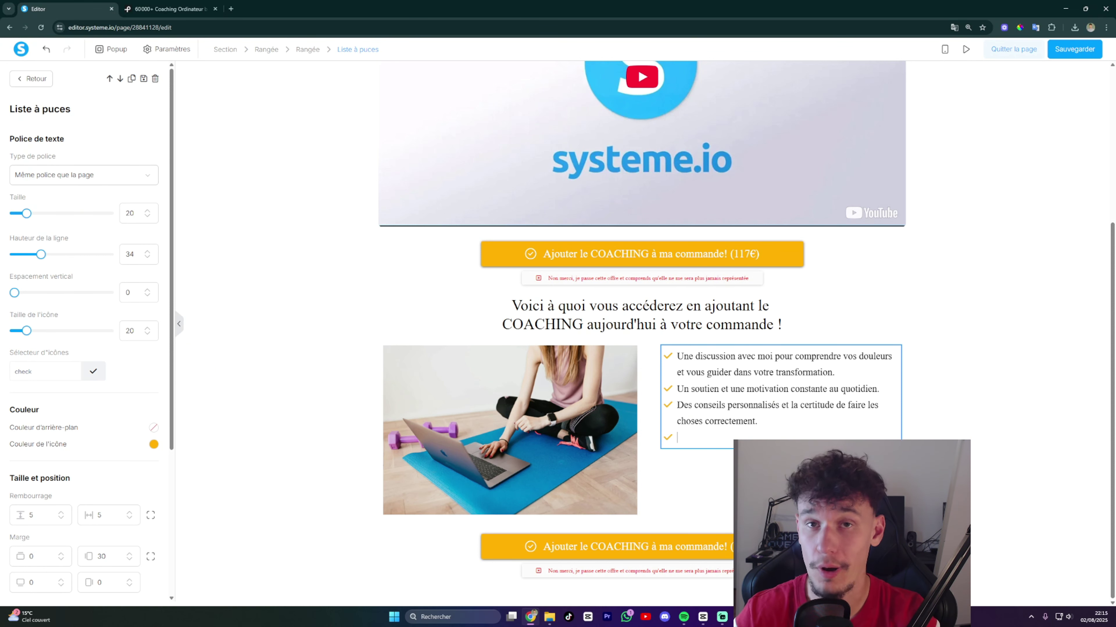
type("Un plan d'action à suivre étape par étape")
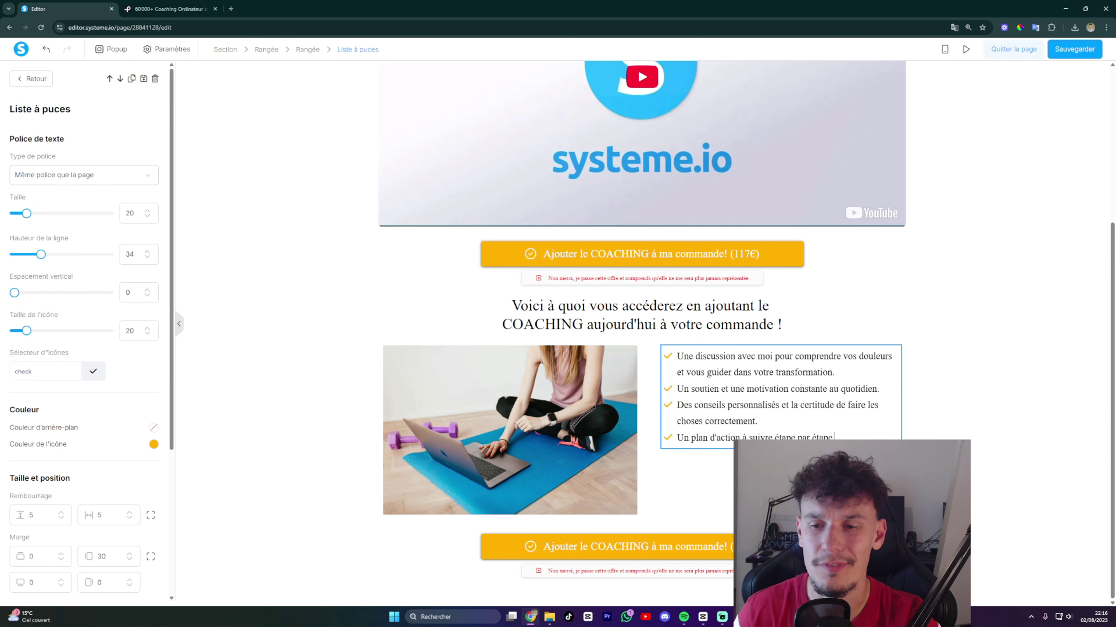
left_click_drag(833, 437, 726, 389)
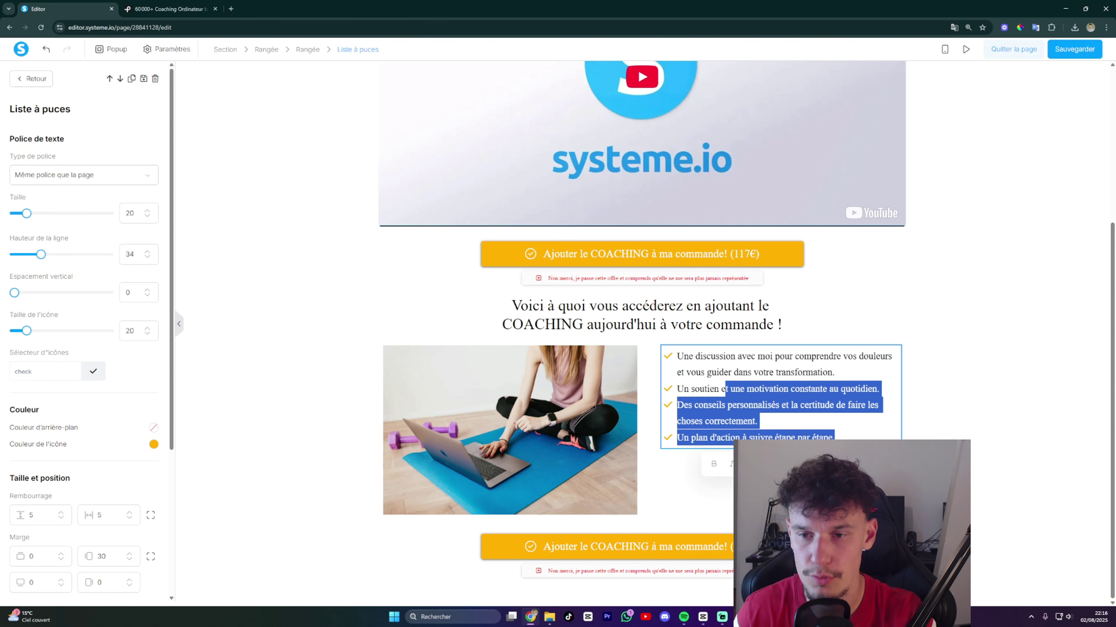
left_click(834, 438)
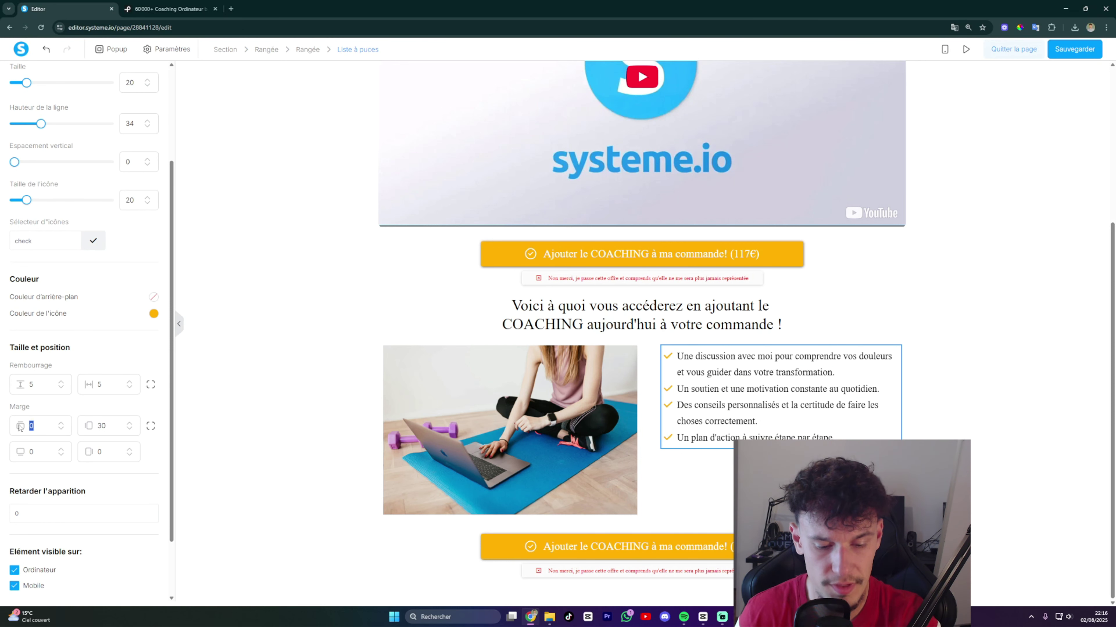
Set the bullet list's top margin to 50 so it sits lower beside the photo.
type("20")
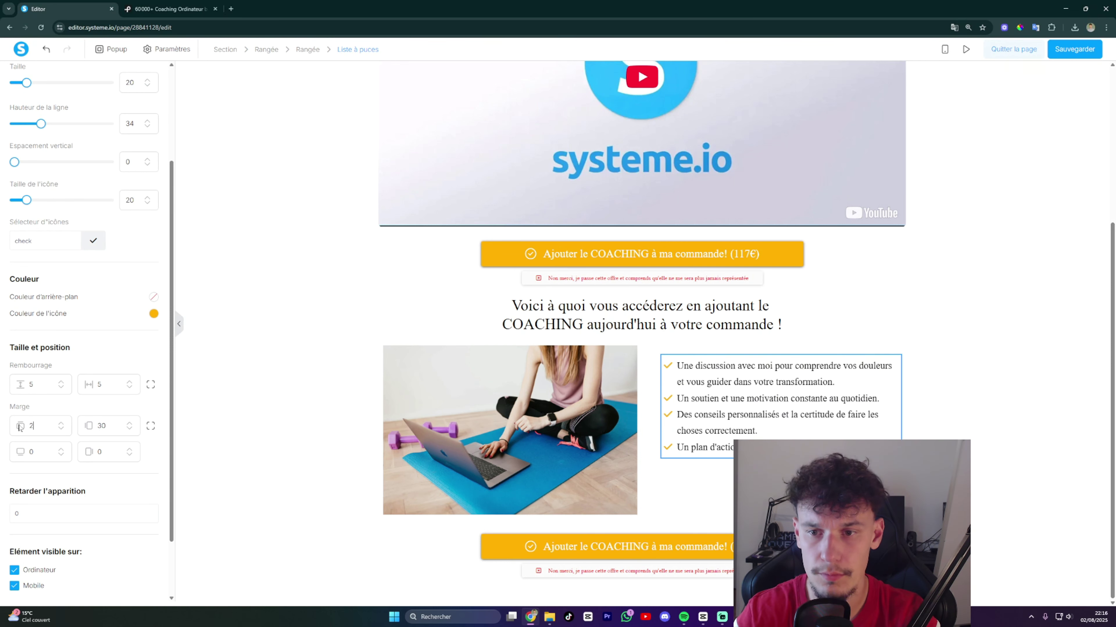
key("BackSpace")
type("50")
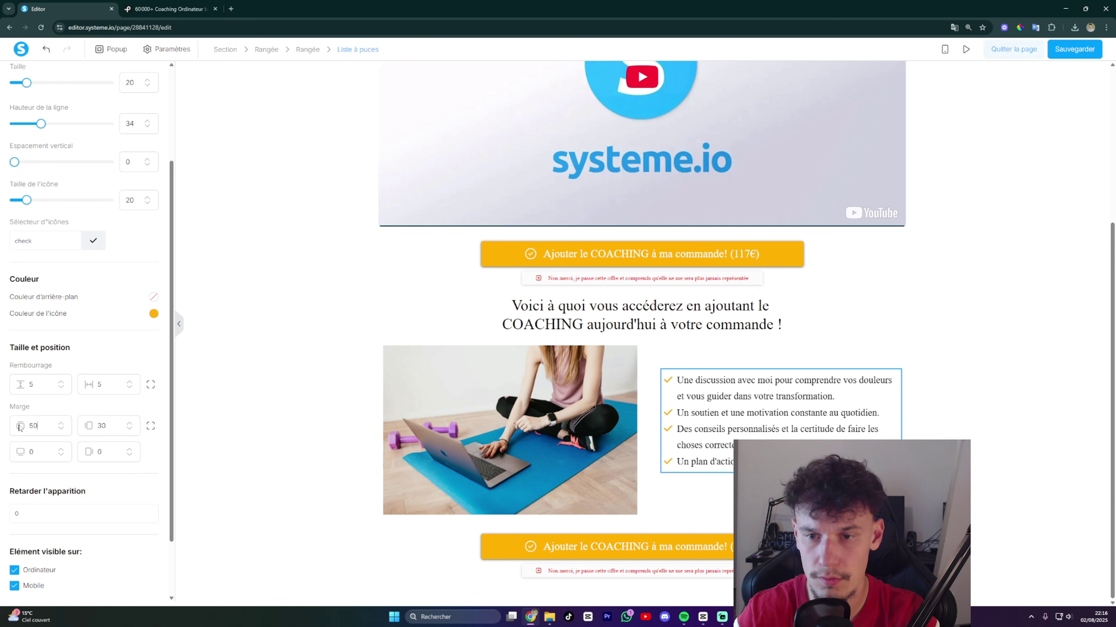
left_click(985, 433)
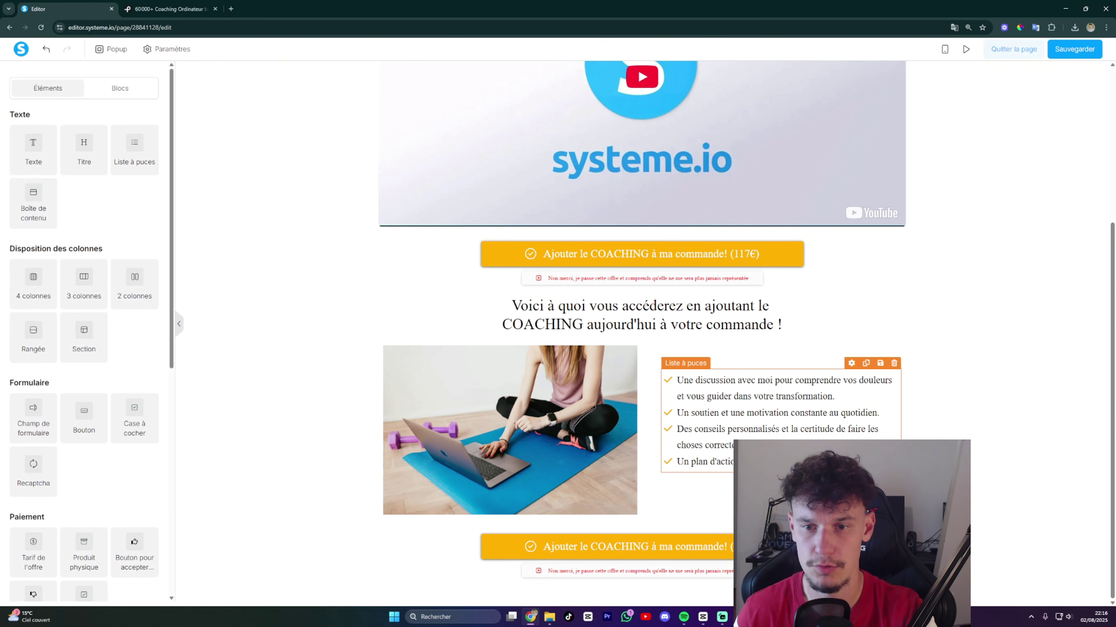
left_click(950, 426)
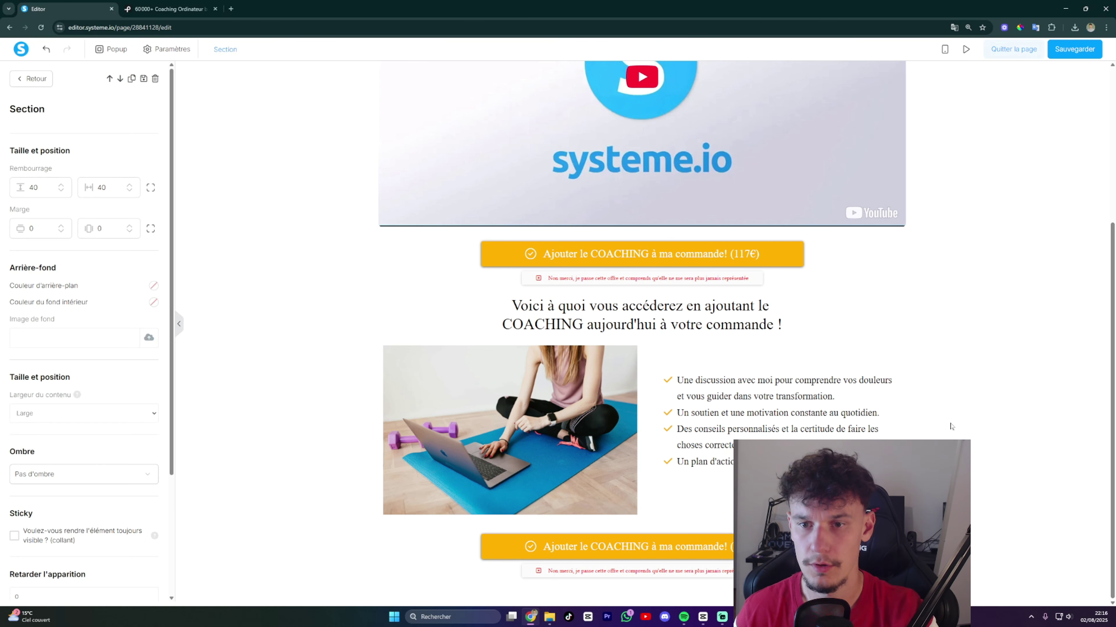
left_click(942, 455)
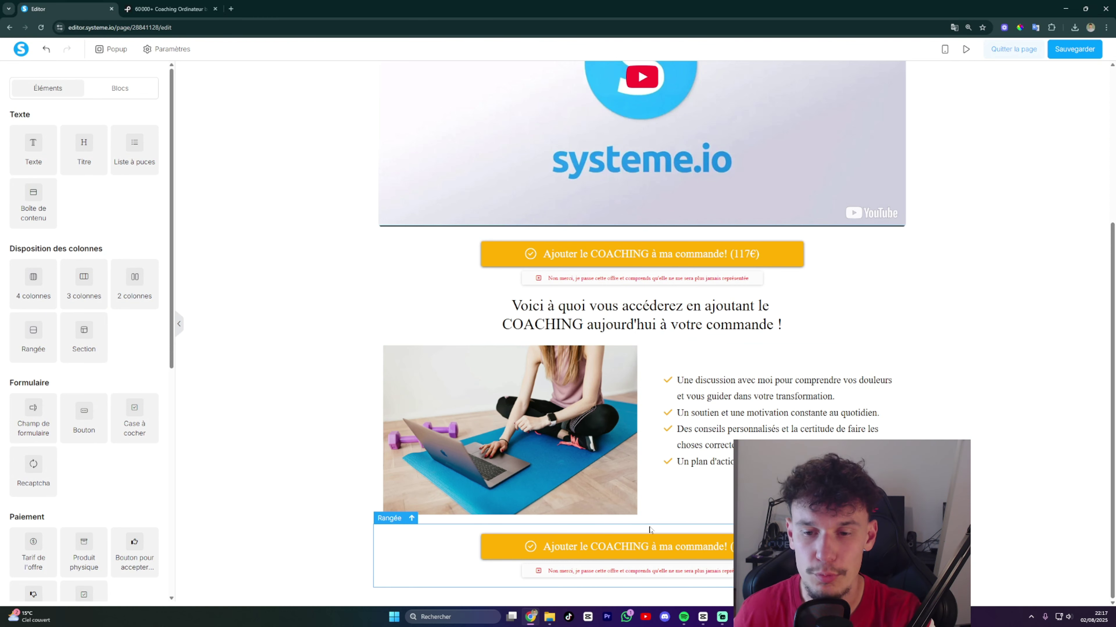
Add a title element and a text element between the photo row and the lower accept button.
left_click_drag(91, 148, 633, 525)
scroll(600, 515, "down", 1)
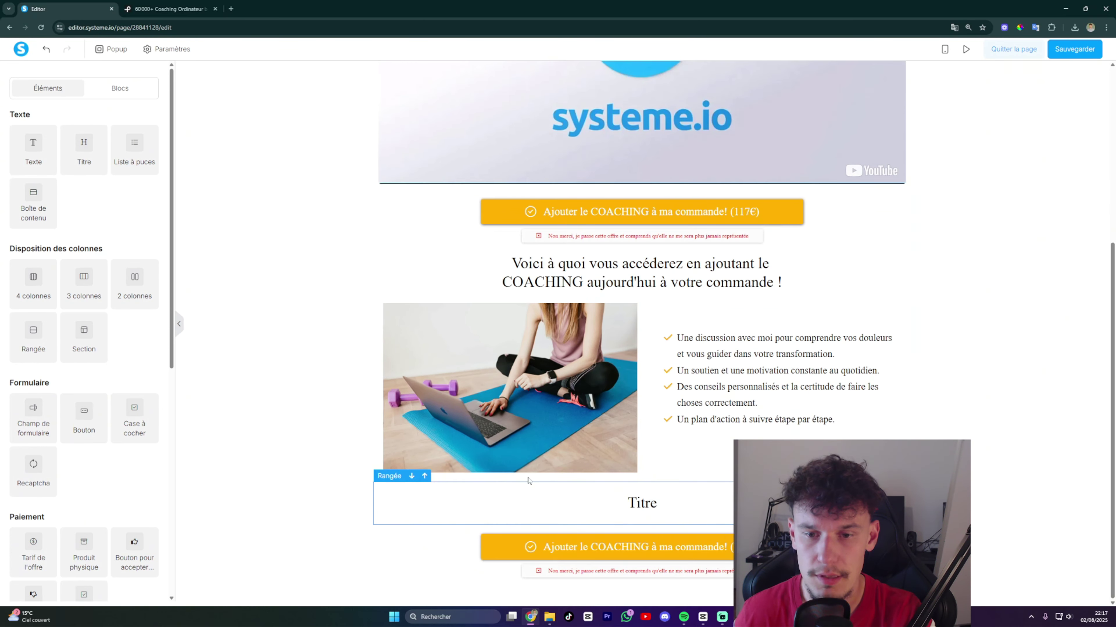
left_click_drag(42, 150, 653, 510)
Change the new title to "Seulement 117€" and the text below it to "Cette offre n'est valable que sur cette page ici et maintenant.".
double_click(643, 503)
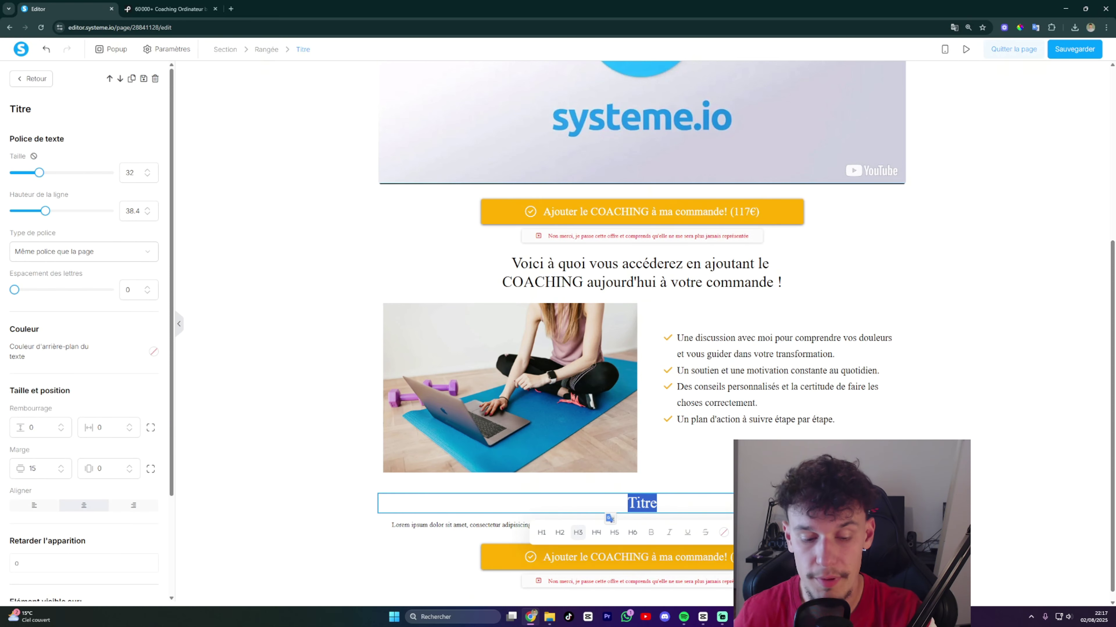
type("Seulement 117€")
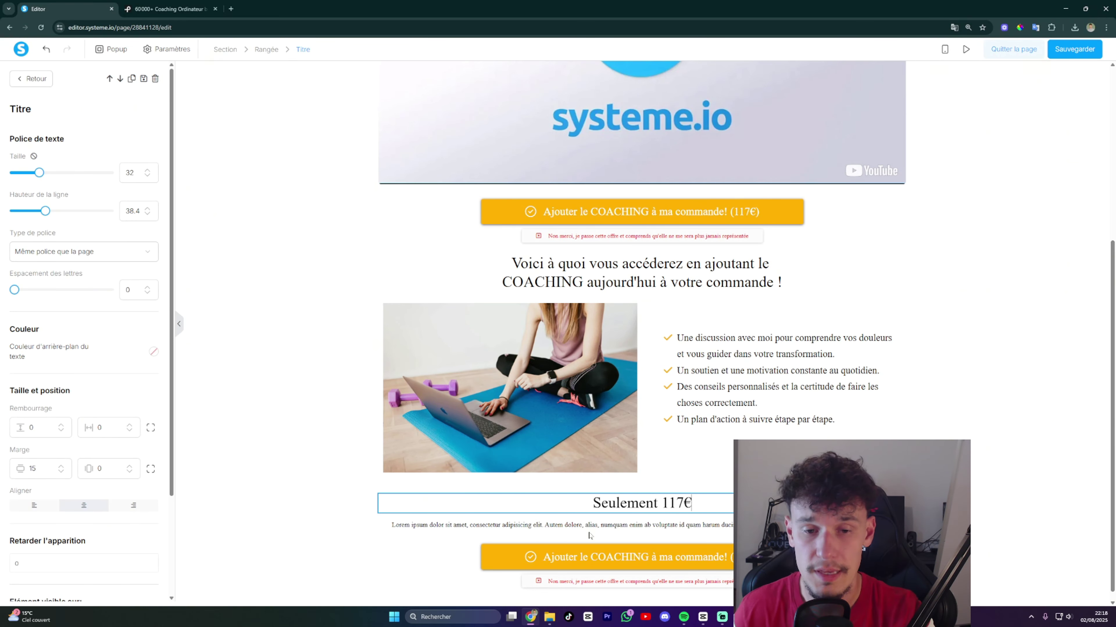
left_click(613, 526)
triple_click(612, 526)
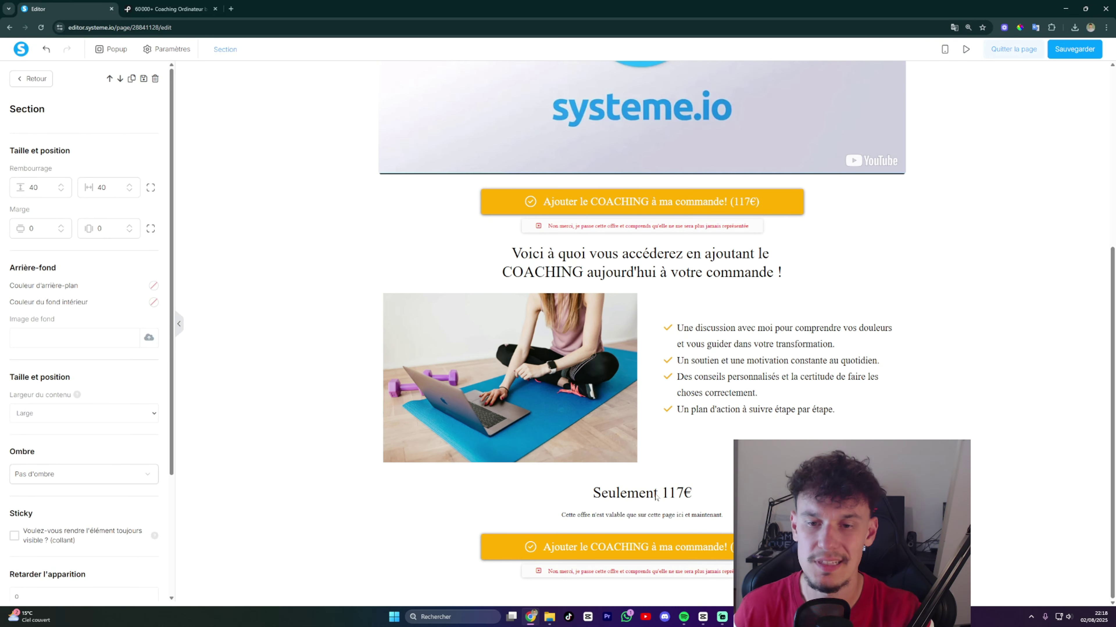
Set the font size of the "Seulement 117€" title to 46.
left_click(660, 499)
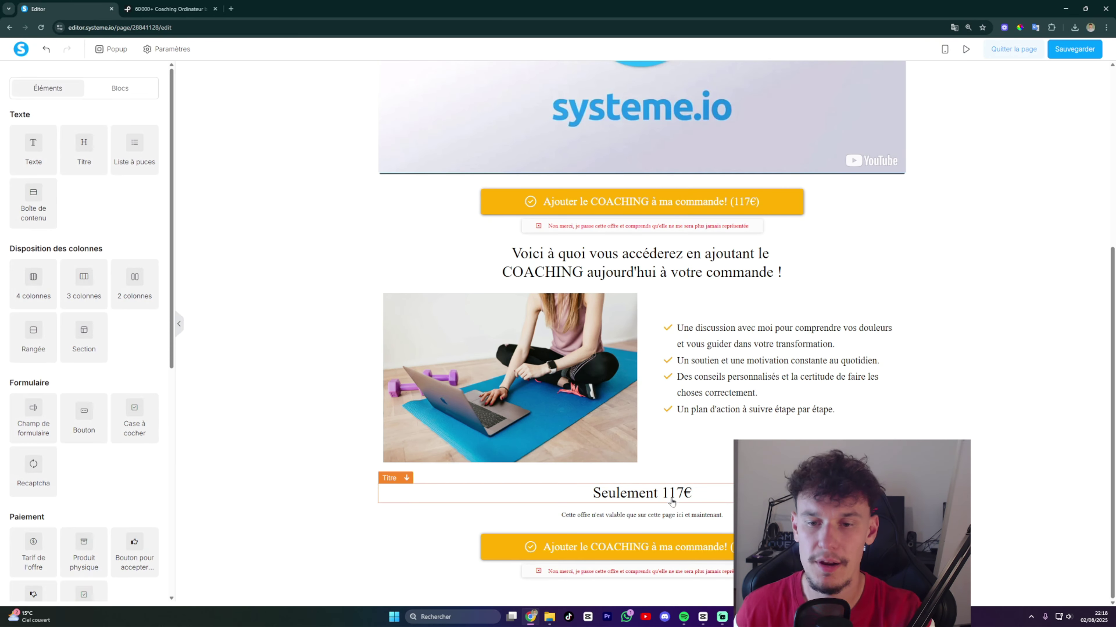
left_click(695, 498)
left_click_drag(695, 498, 592, 495)
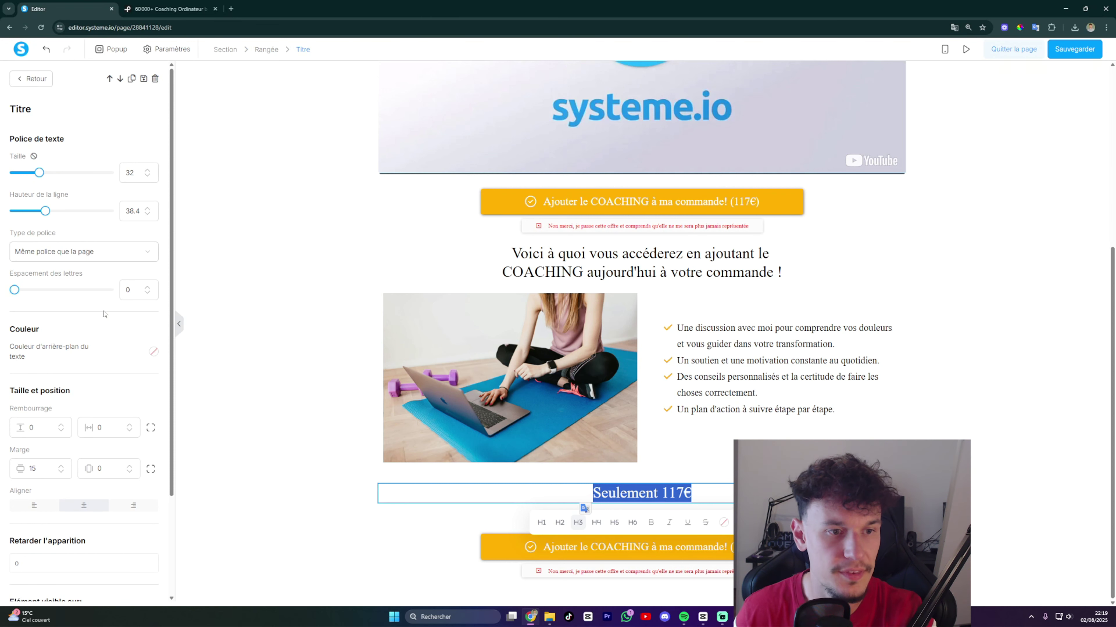
left_click(147, 169)
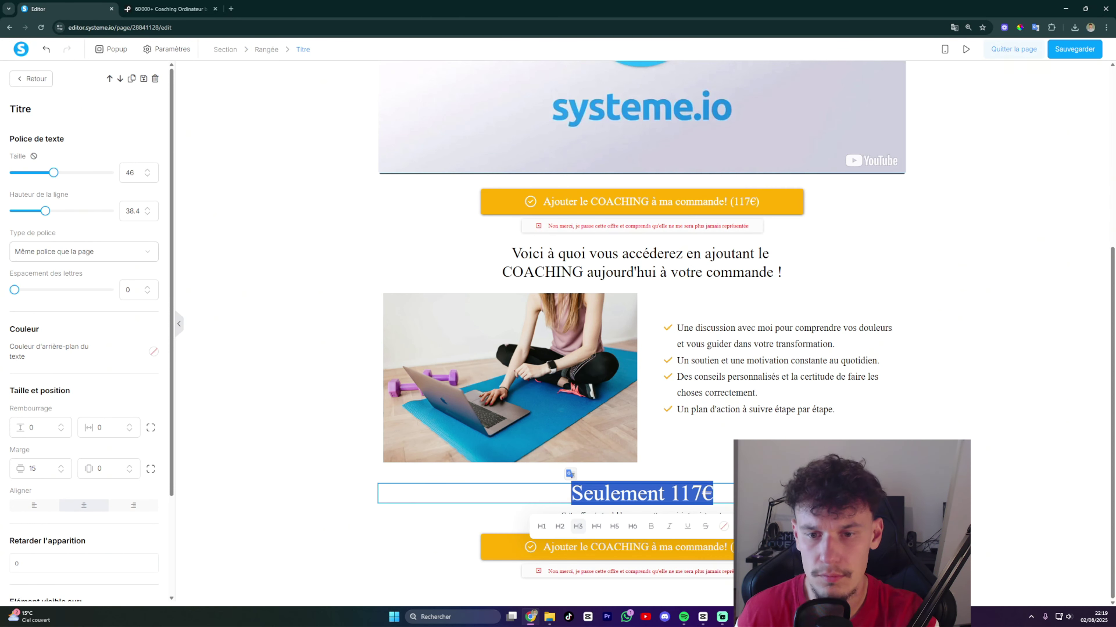
Colour the "Seulement 117€" title text orange ffb000.
left_click(725, 534)
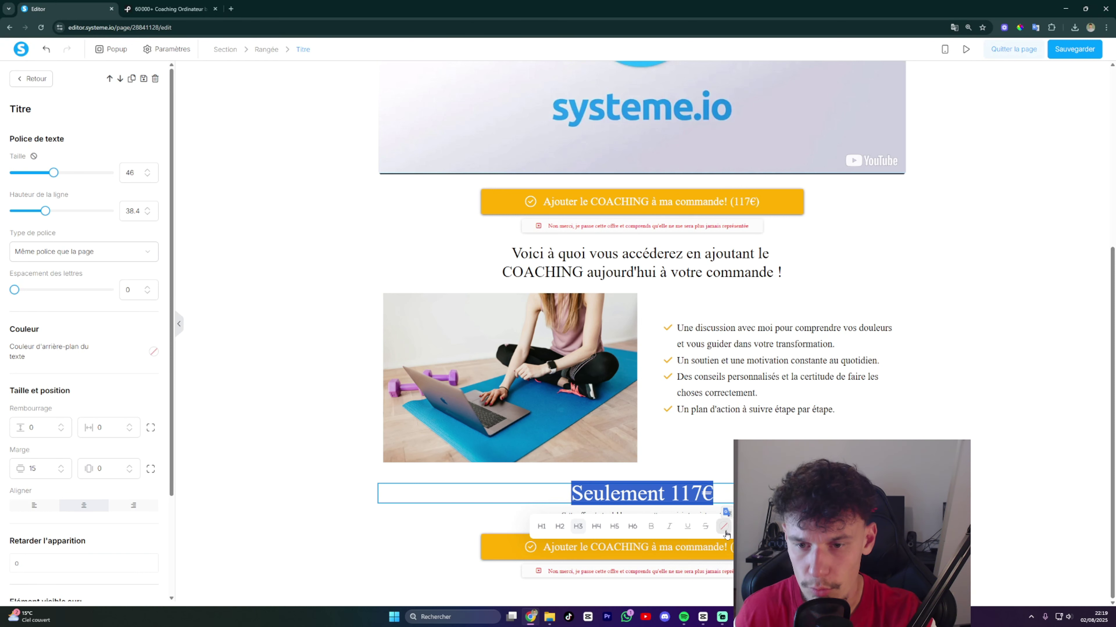
left_click(725, 528)
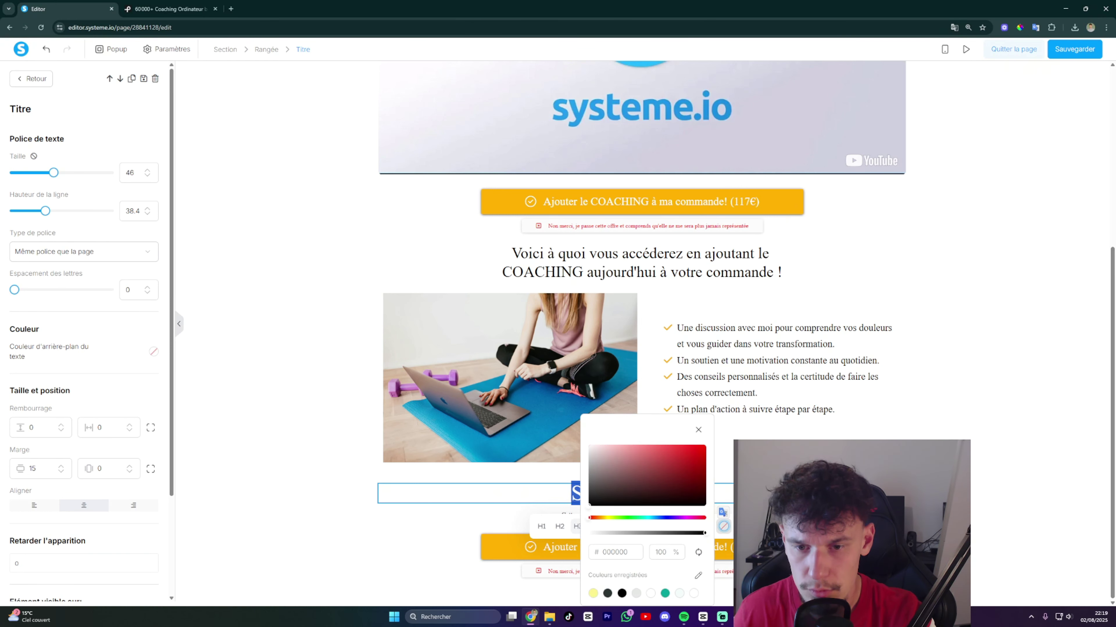
left_click(619, 553)
left_click_drag(628, 553, 594, 554)
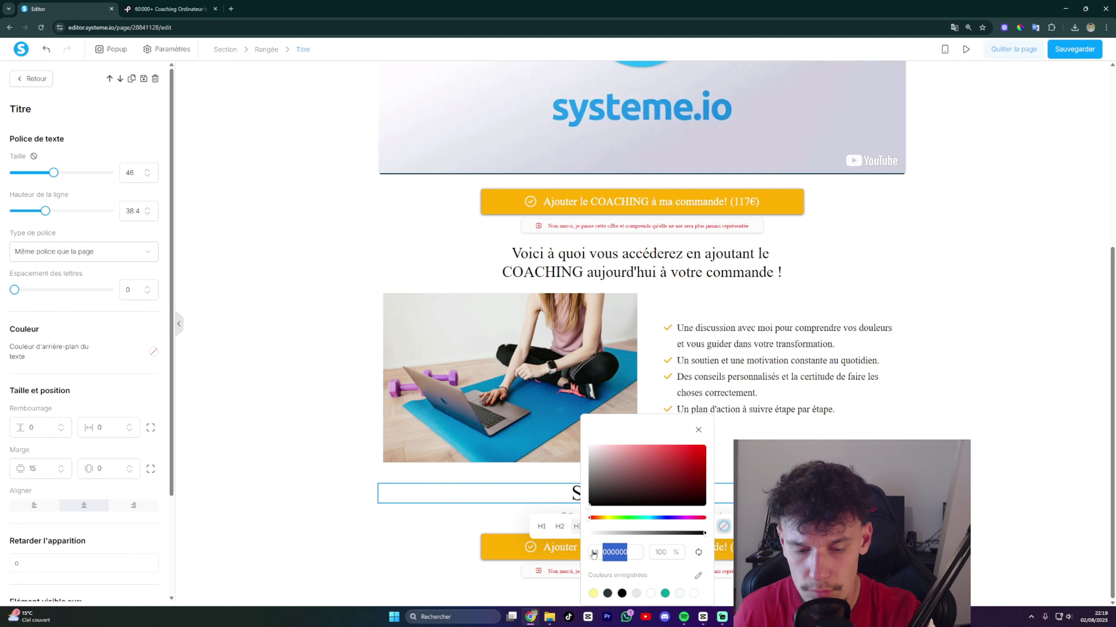
type("ffb000")
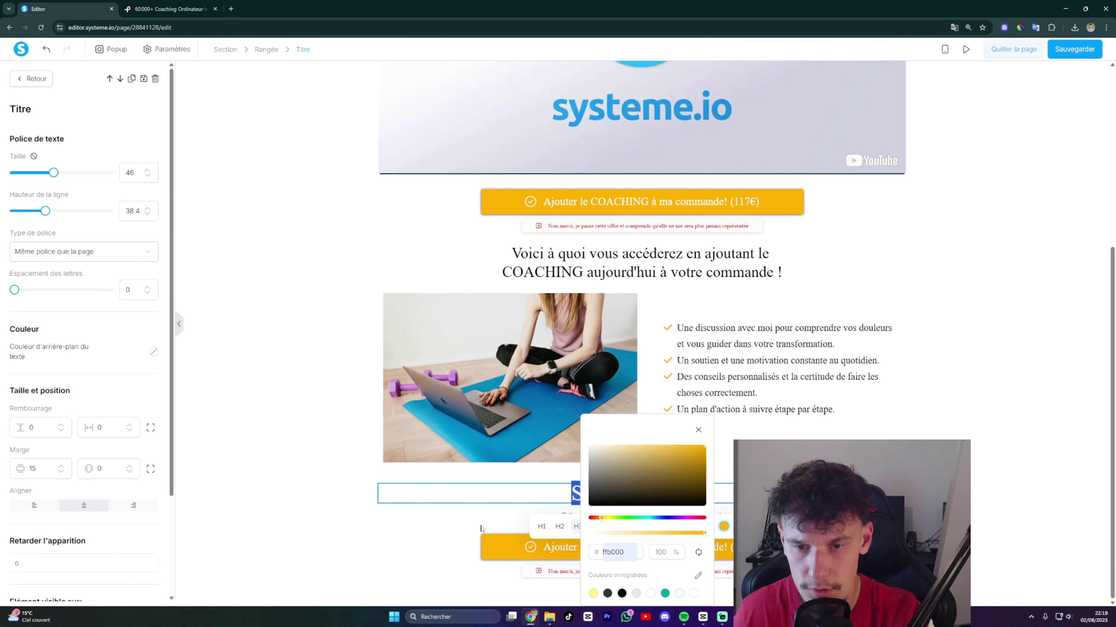
left_click(480, 529)
Make "maintenant." and "sur cette page" bold in the offer text under the price title.
left_click(505, 517)
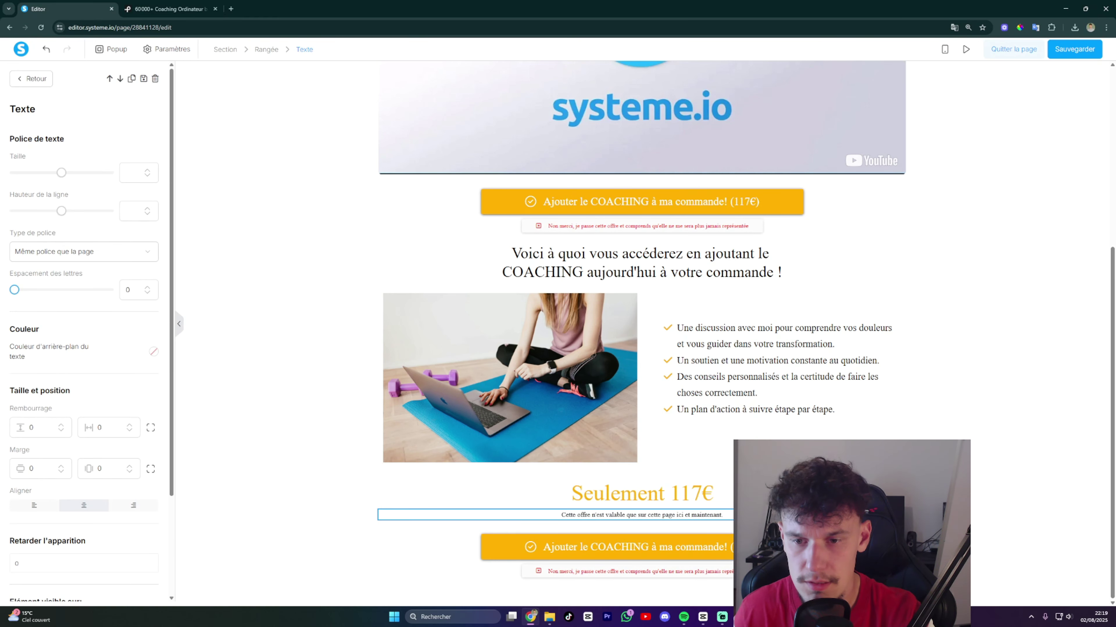
key("shift+Left")
key("shift+Left")
key("shift+Left")
key("shift+Left")
key("shift+Left")
key("shift+Left")
key("shift+Left")
key("shift+Left")
key("shift+Left")
key("shift+Left")
key("shift+Left")
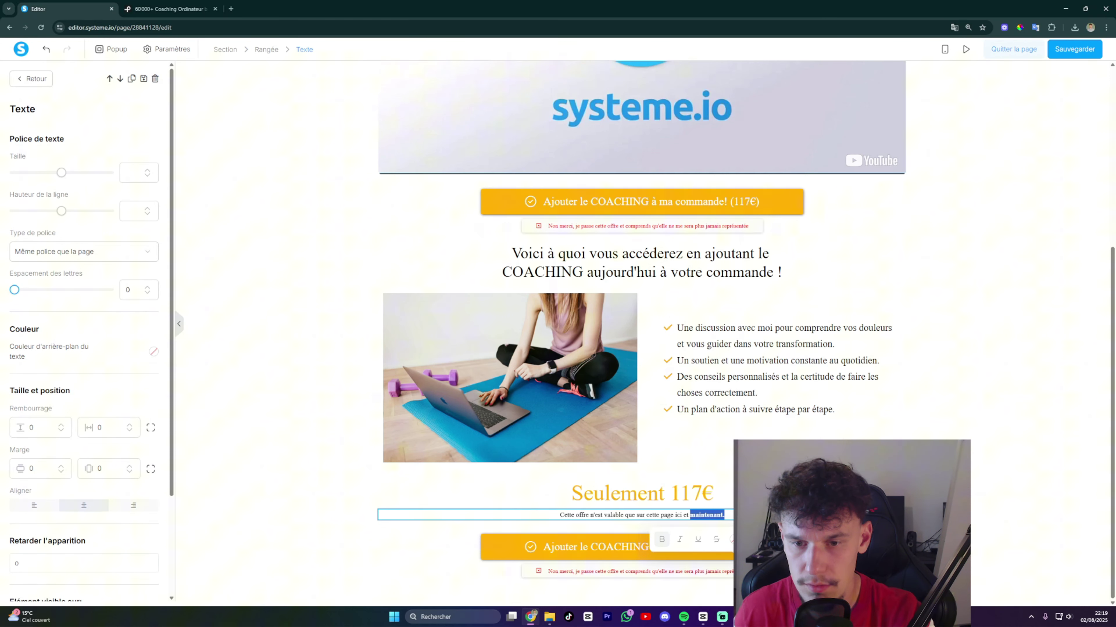
left_click_drag(636, 516, 674, 516)
key("ctrl+b")
left_click(986, 486)
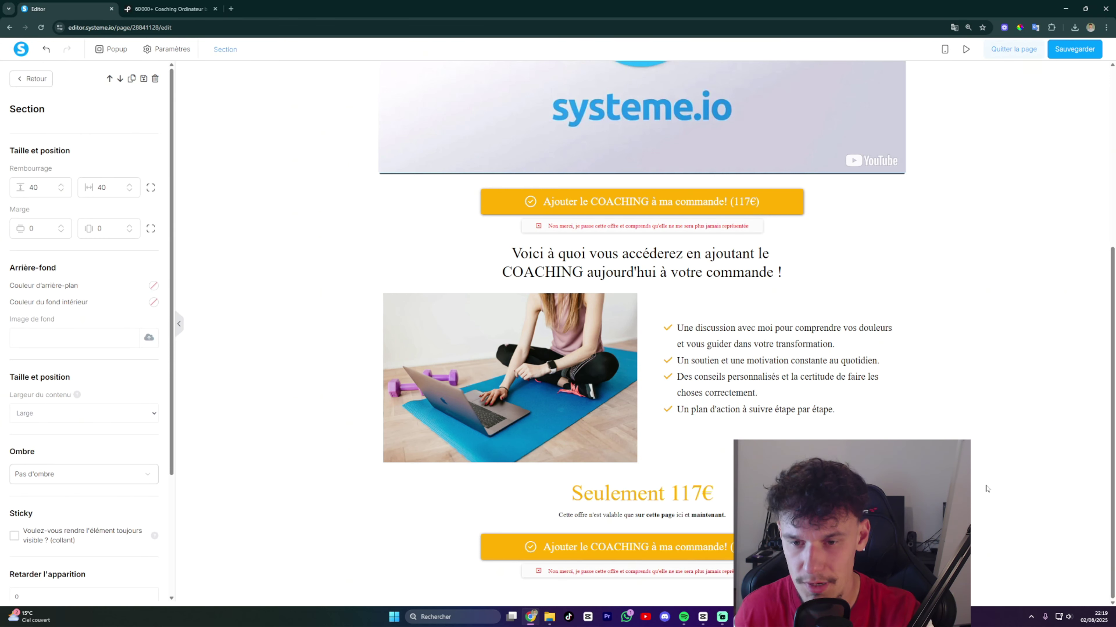
Insert a comma after "sur cette page" in the offer text and make "ici" bold.
left_click(677, 519)
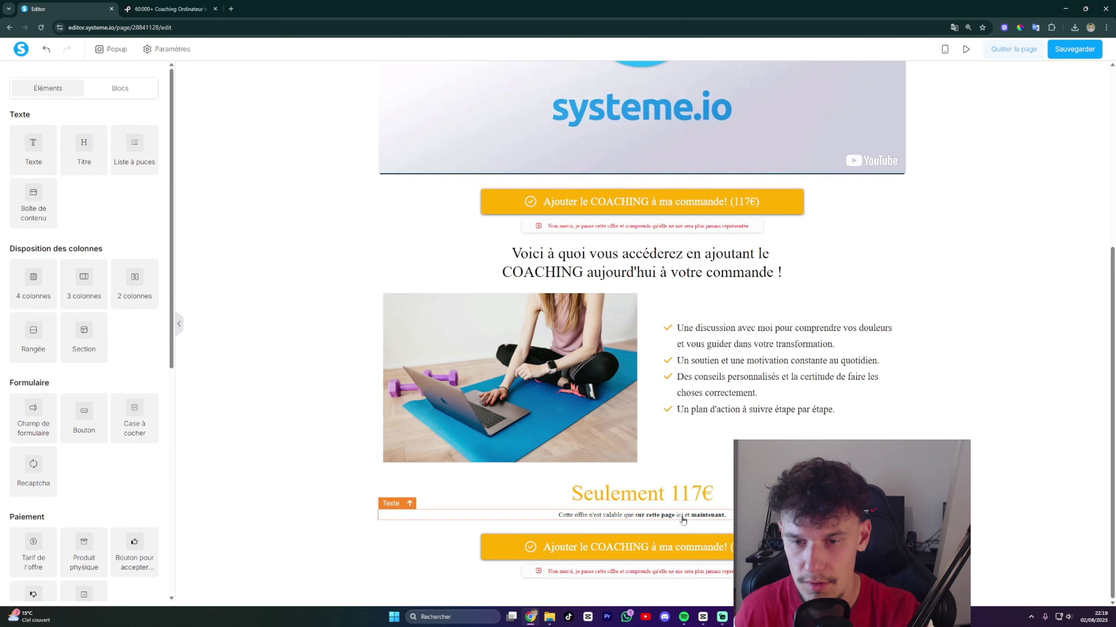
left_click(679, 519)
left_click(674, 515)
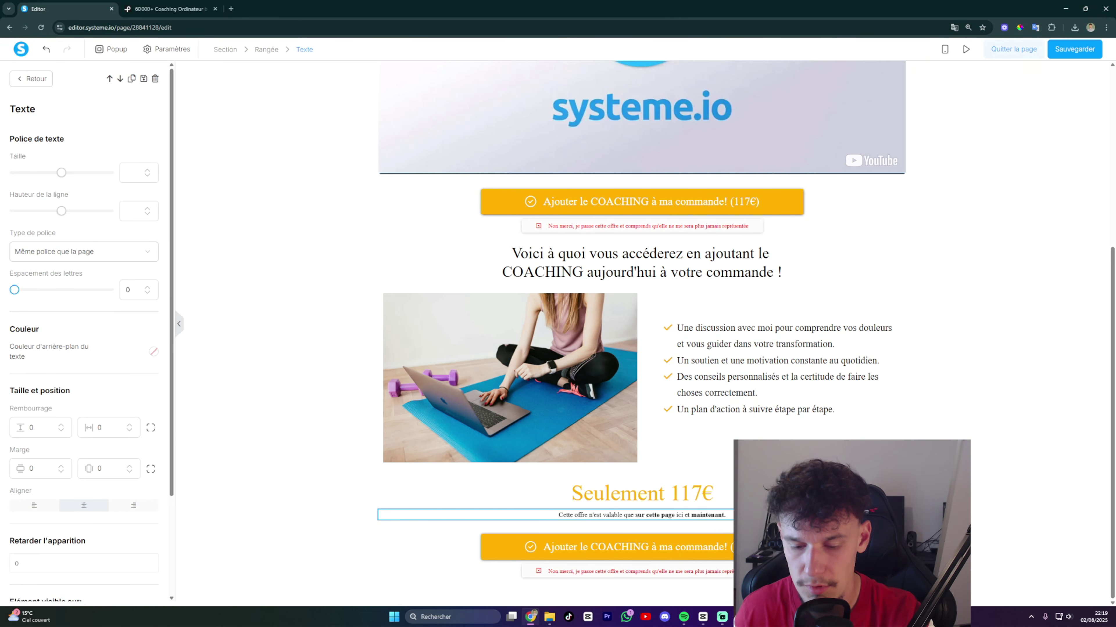
type(",")
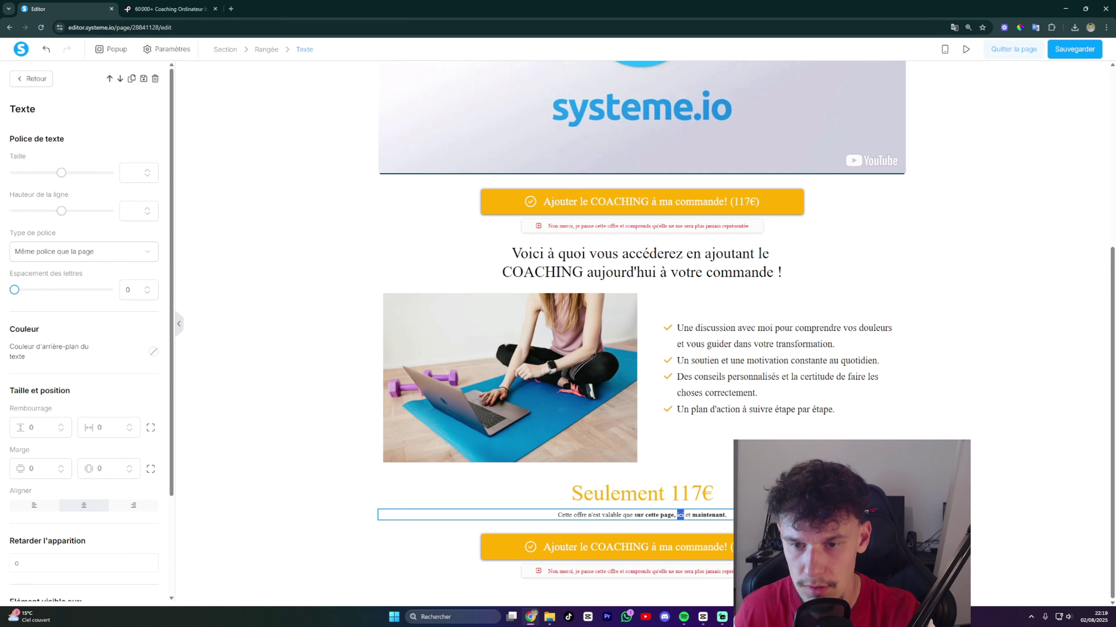
Set the font size of the whole offer text under the price title to 15.
left_click_drag(727, 515, 557, 515)
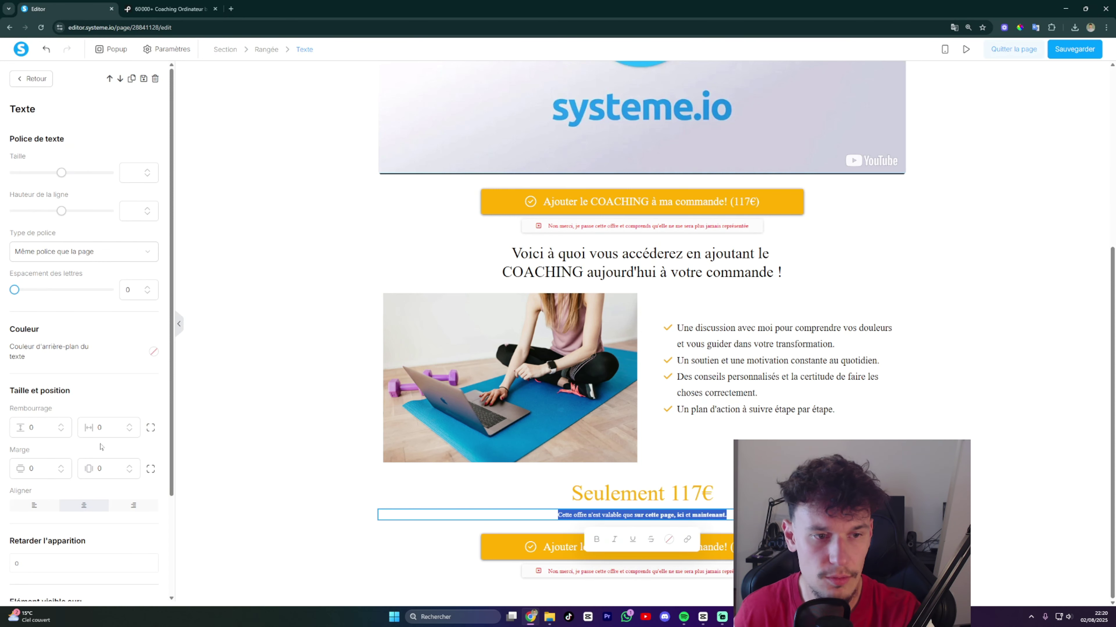
left_click(61, 173)
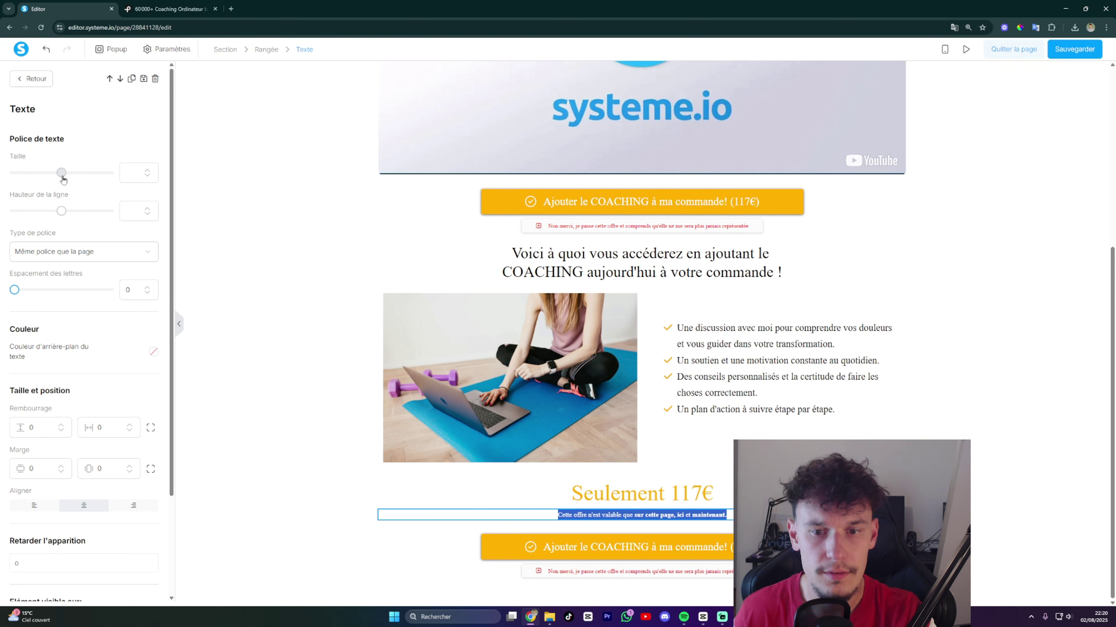
Reduce the line height of the "Seulement 117€" title to 22 and of the offer text below it to 9.
left_click(47, 212)
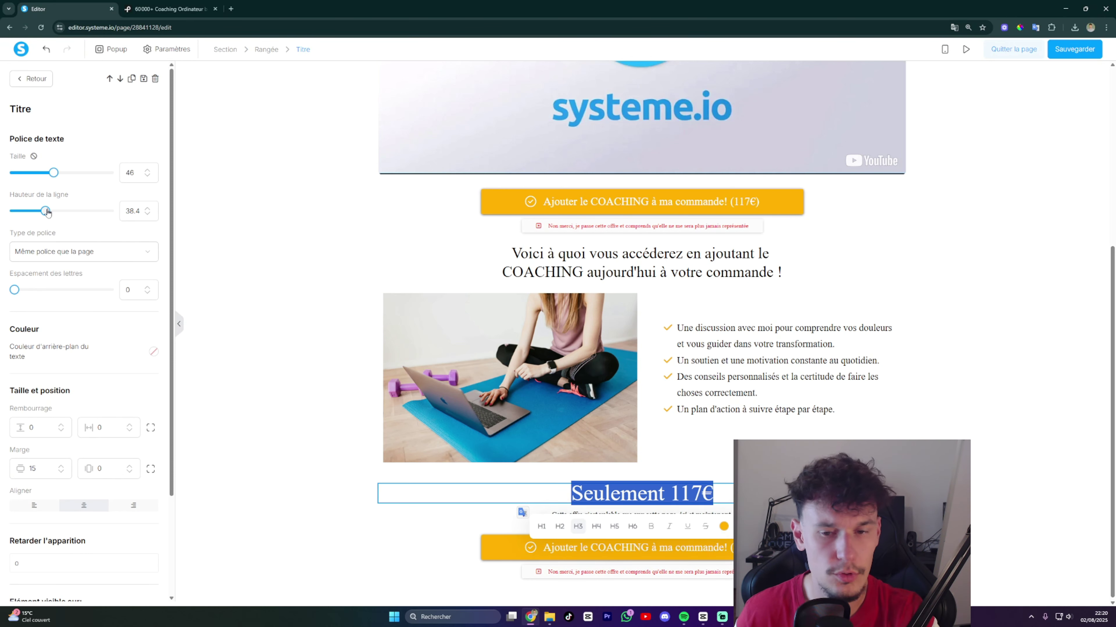
left_click_drag(48, 212, 28, 212)
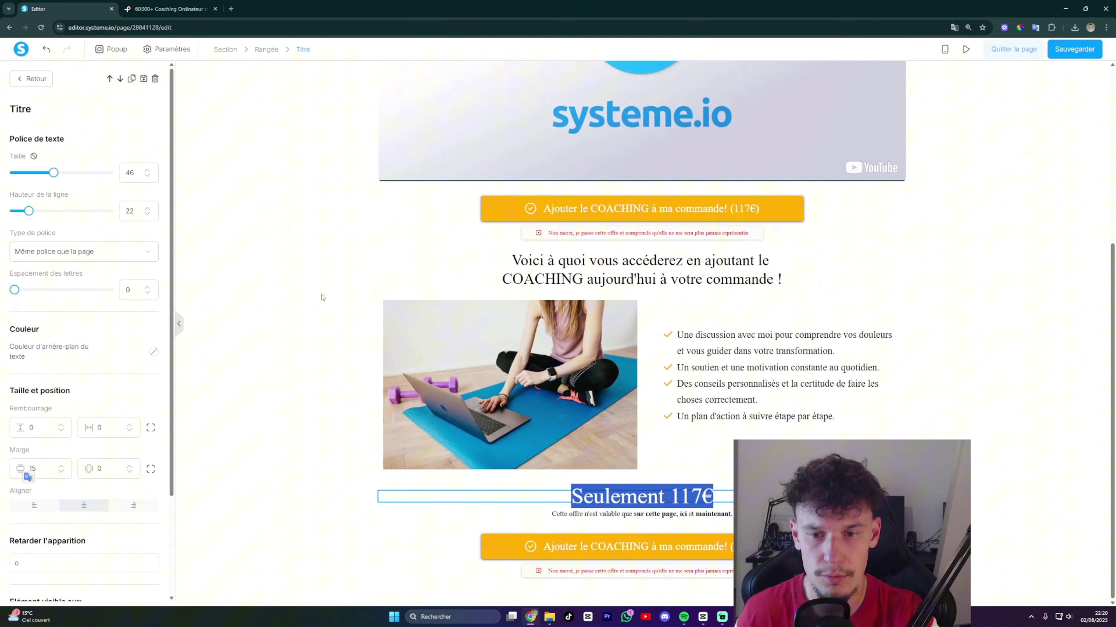
left_click(572, 515)
left_click(561, 514)
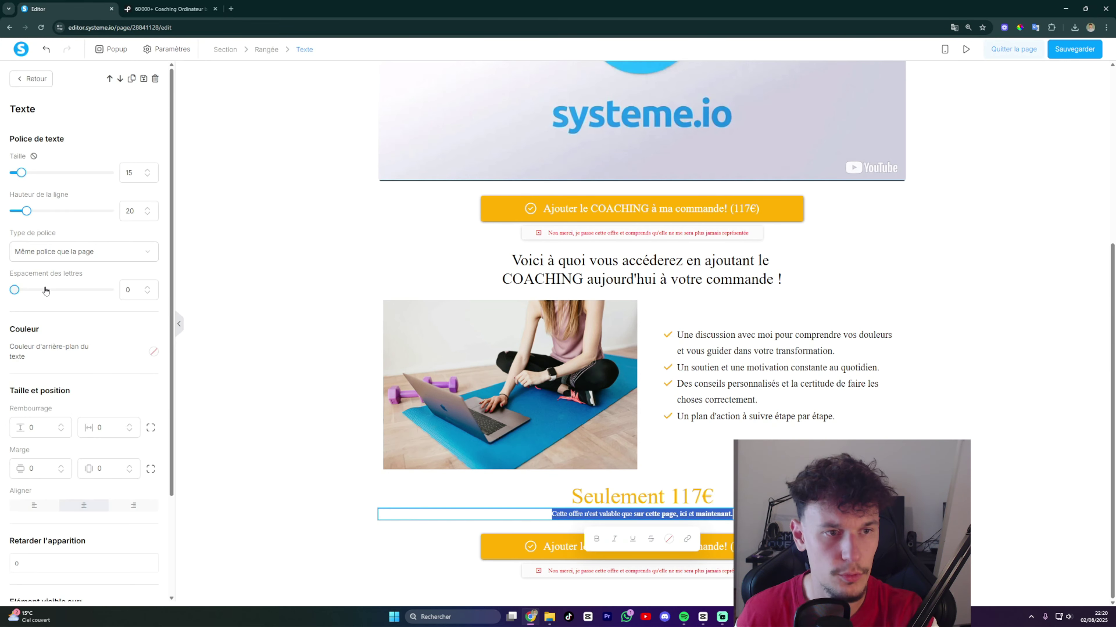
left_click_drag(29, 214, 15, 212)
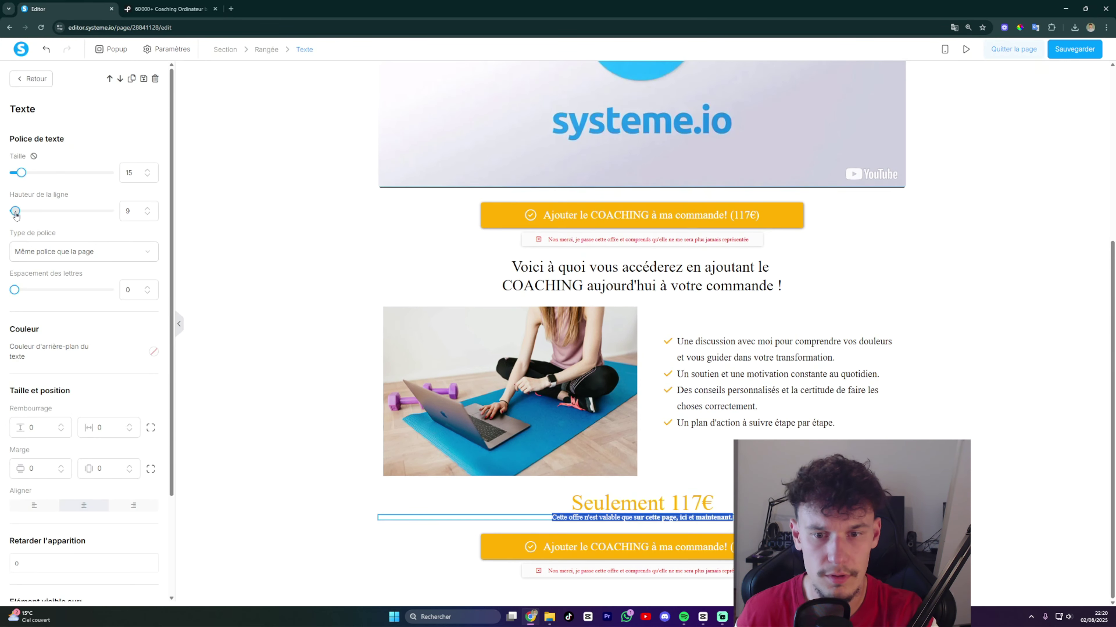
left_click(262, 459)
left_click(980, 506)
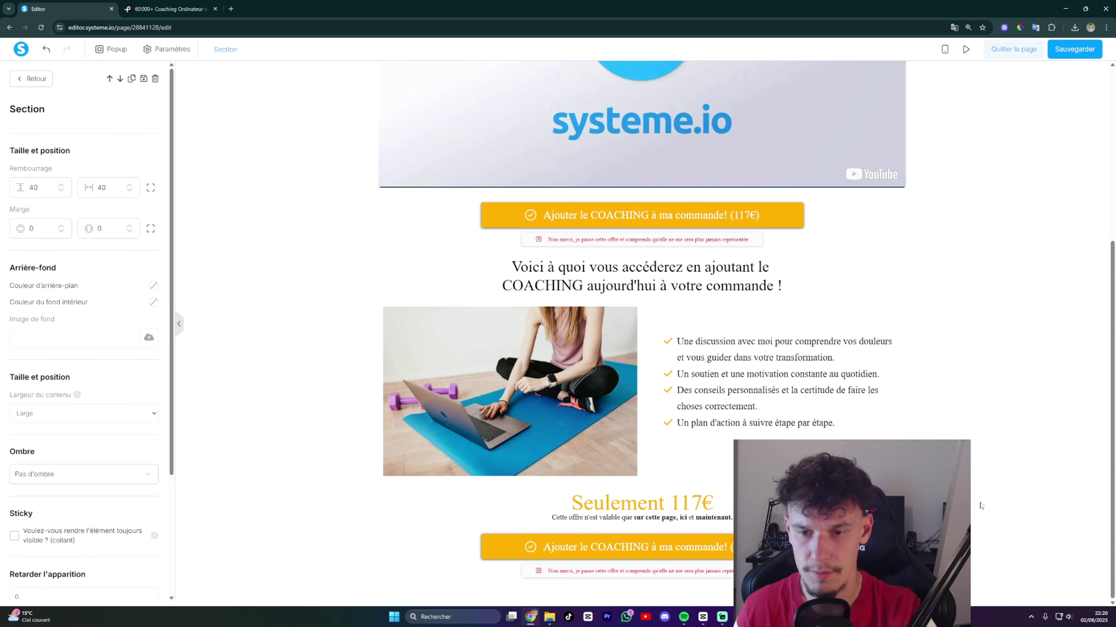
left_click(944, 505)
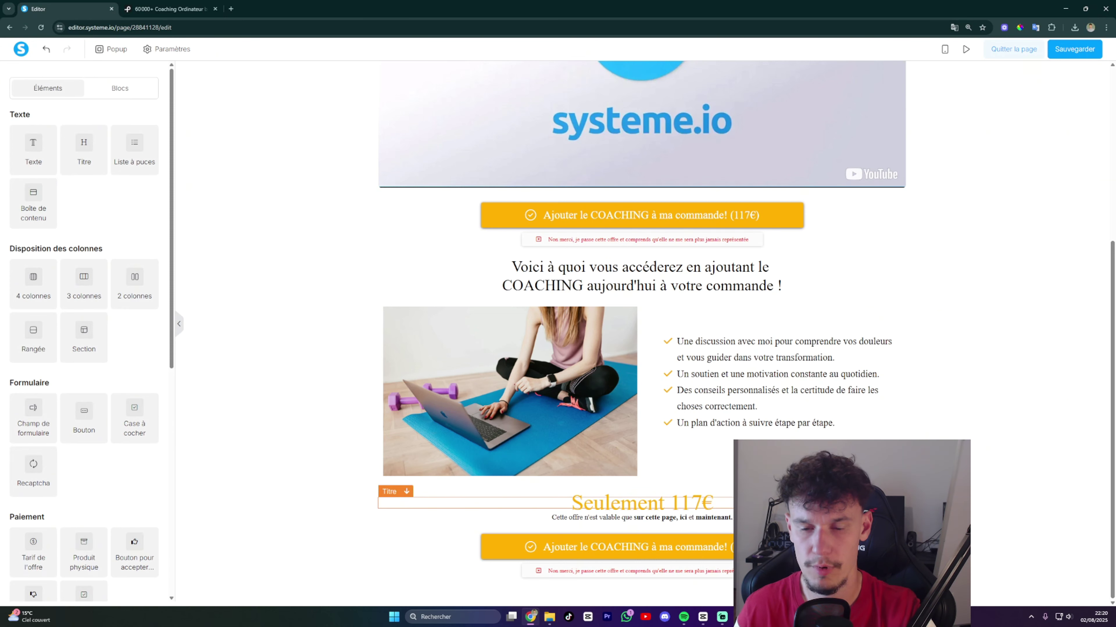
left_click(997, 427)
left_click(970, 426)
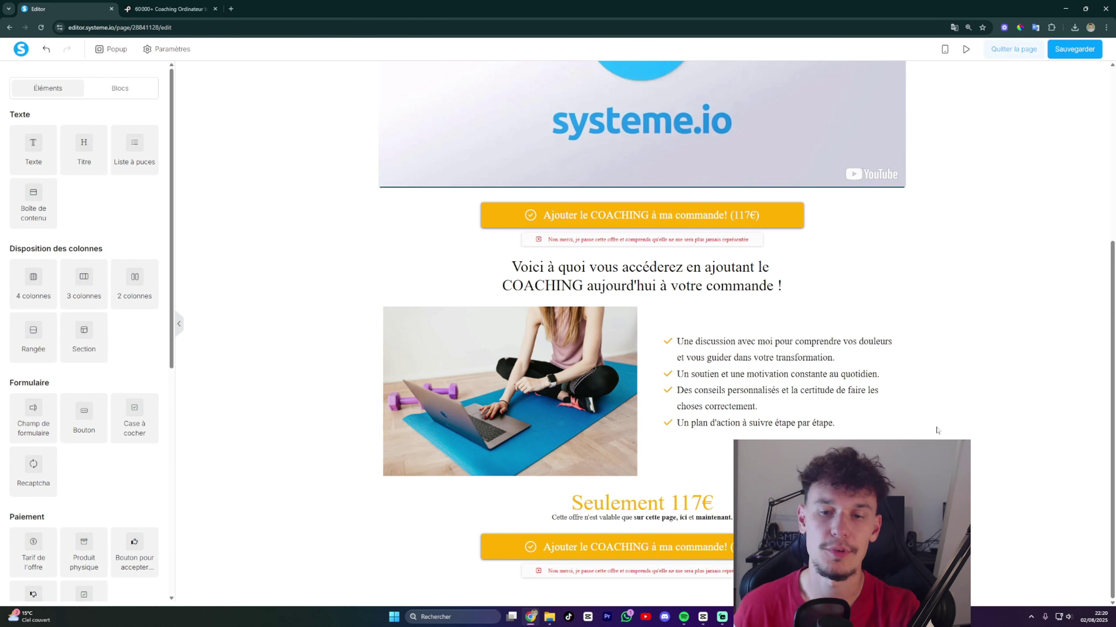
Increase the font size of the "Attendez ! Votre commande n'est pas finalisée…" title above the video.
scroll(920, 434, "up", 2)
scroll(921, 435, "down", 2)
scroll(921, 435, "up", 4)
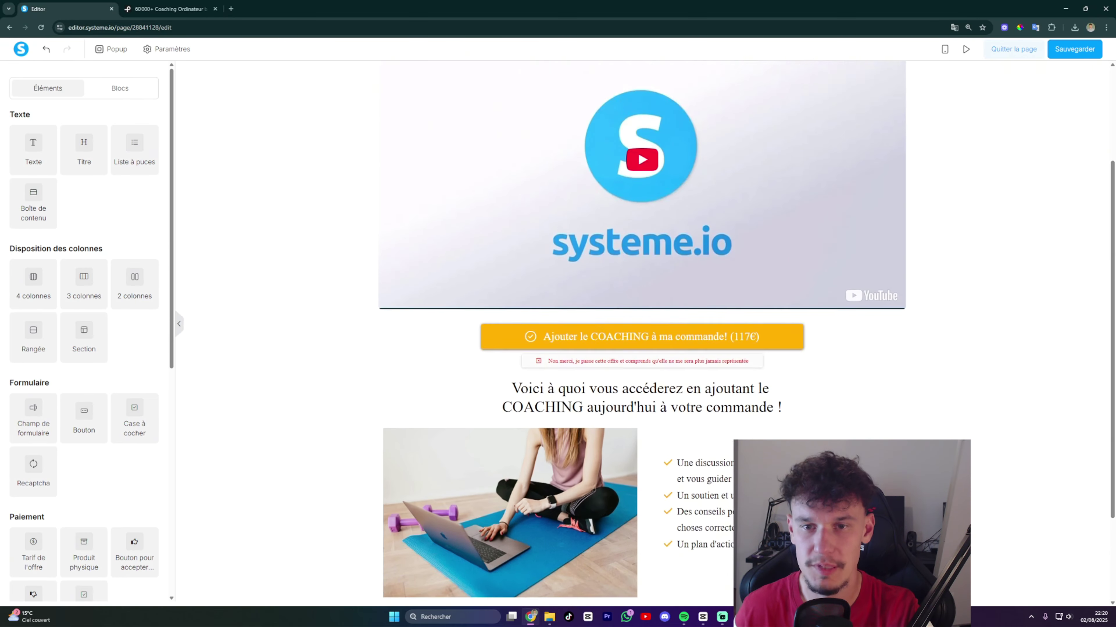
scroll(921, 435, "up", 2)
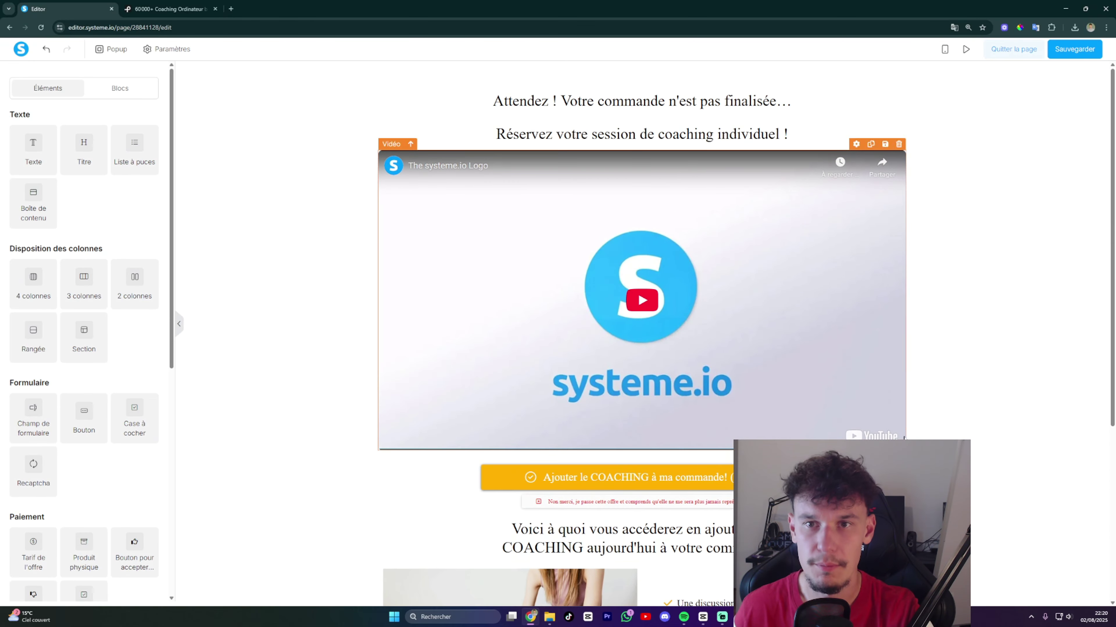
left_click(623, 105)
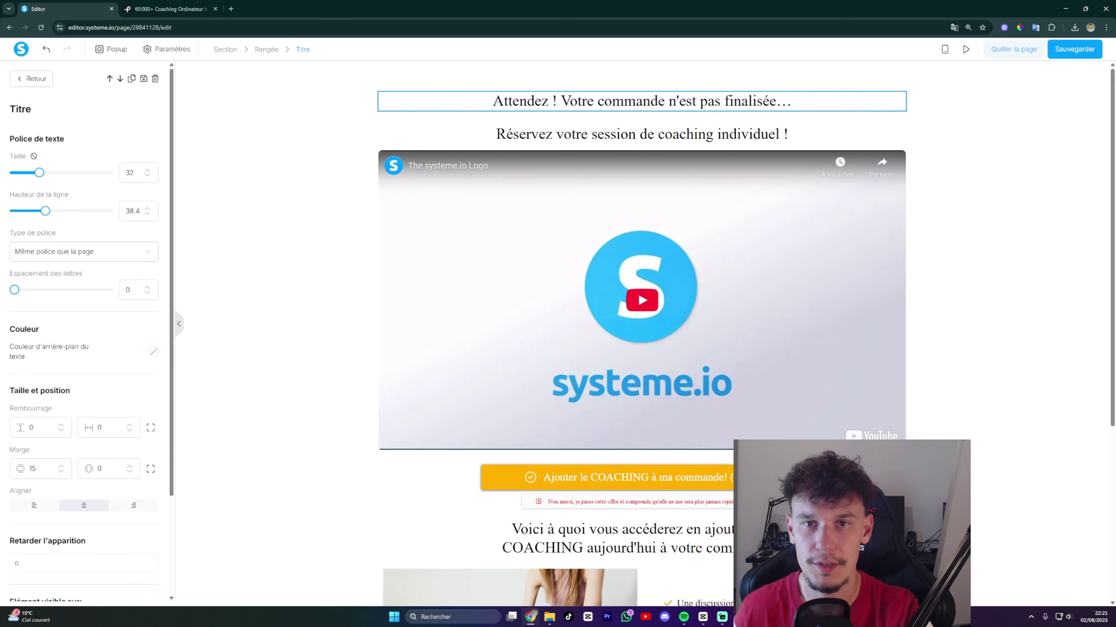
triple_click(623, 103)
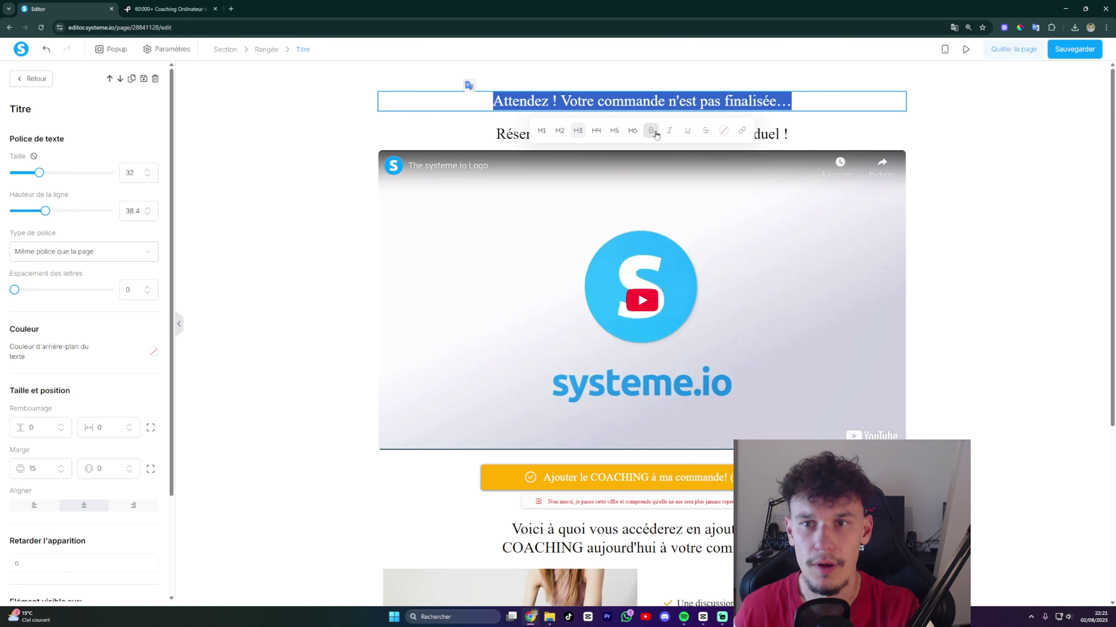
left_click(148, 170)
left_click(147, 170)
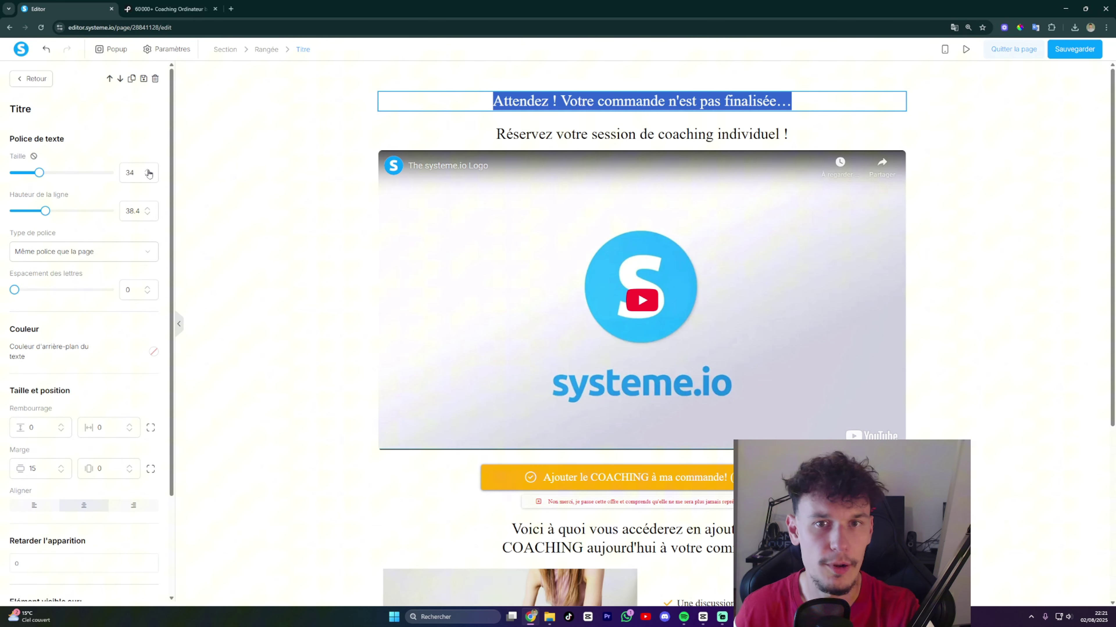
left_click(148, 170)
left_click(148, 170)
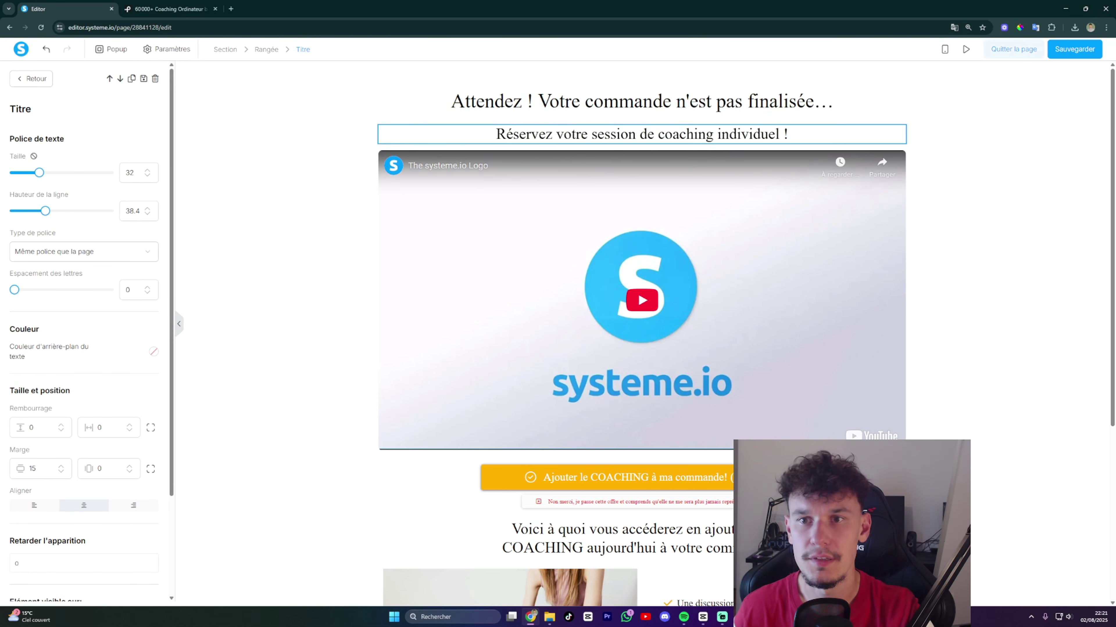
Make the "Réservez votre session de coaching individuel !" title bold and set its font size to 53.
left_click_drag(789, 134, 495, 134)
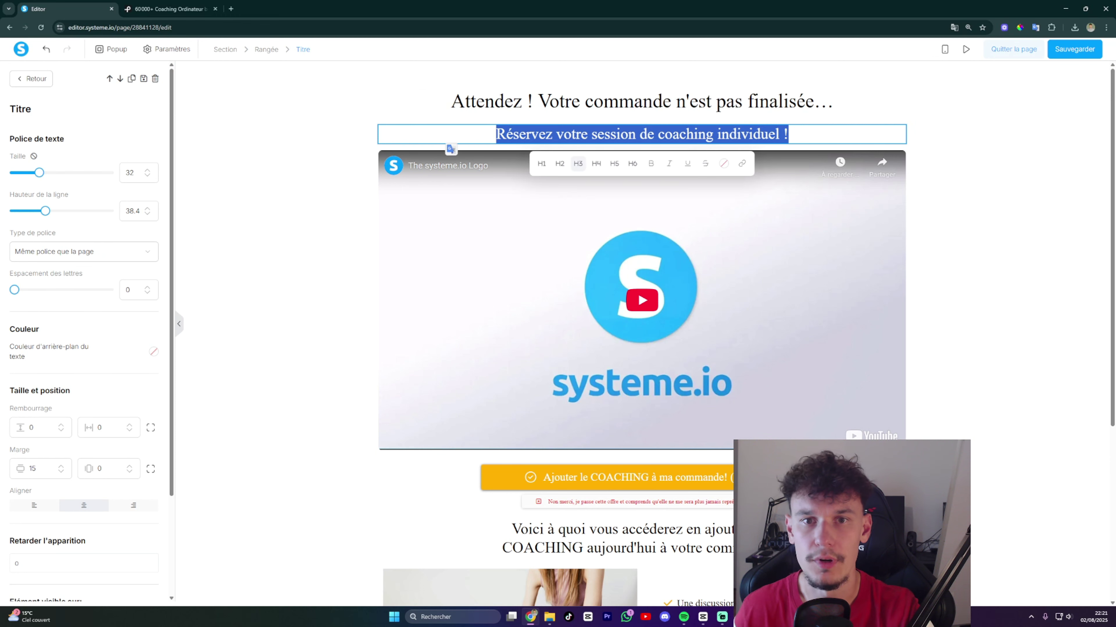
left_click(651, 163)
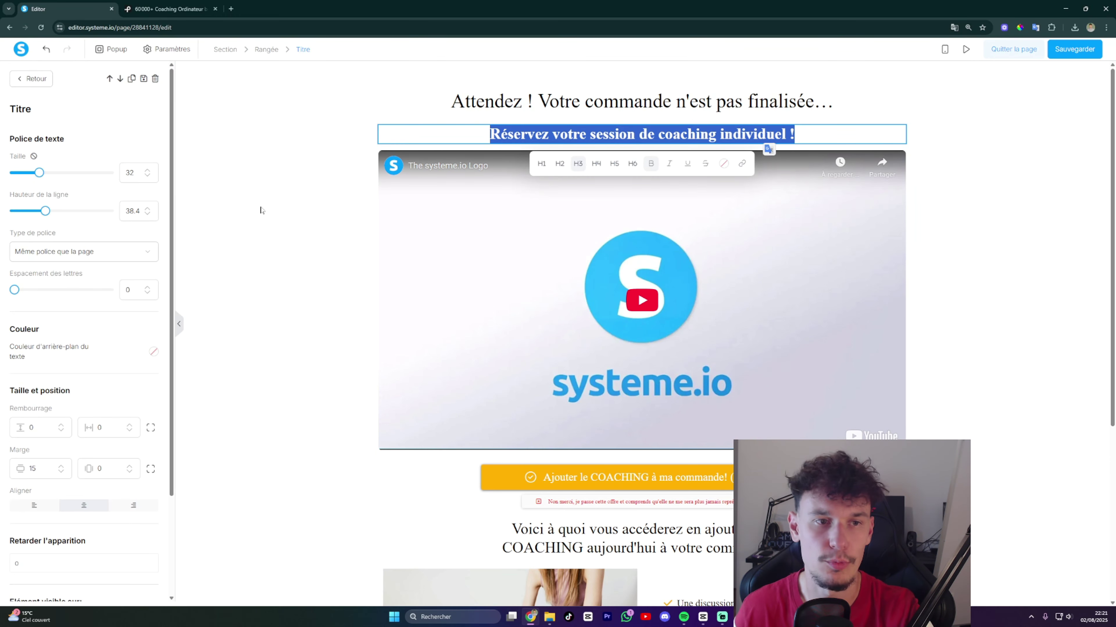
left_click_drag(44, 178, 57, 178)
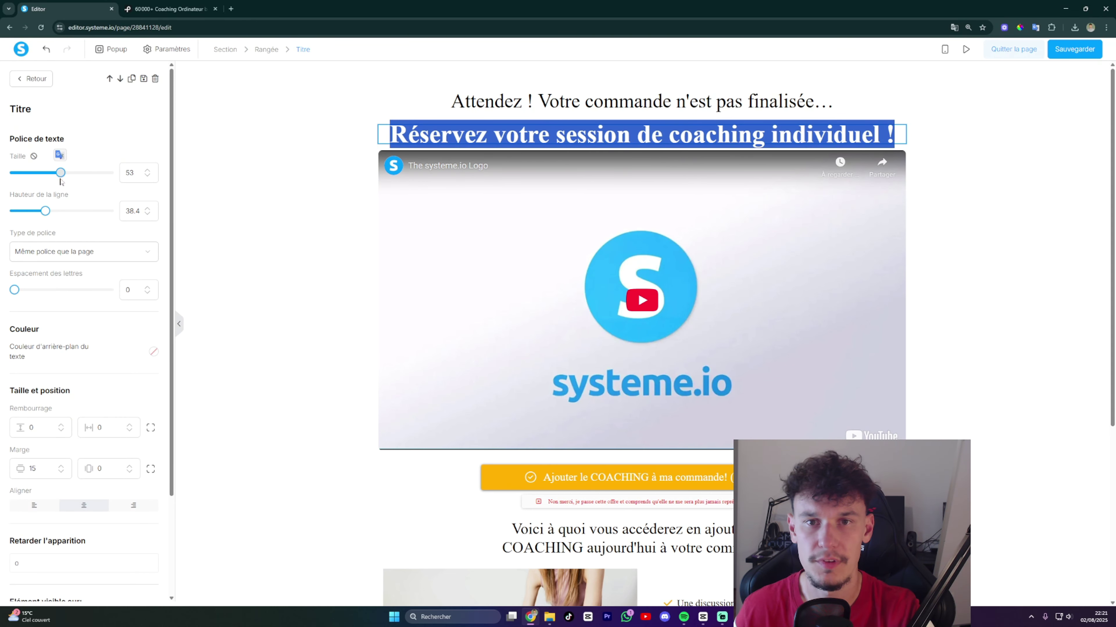
left_click(194, 203)
left_click(1027, 266)
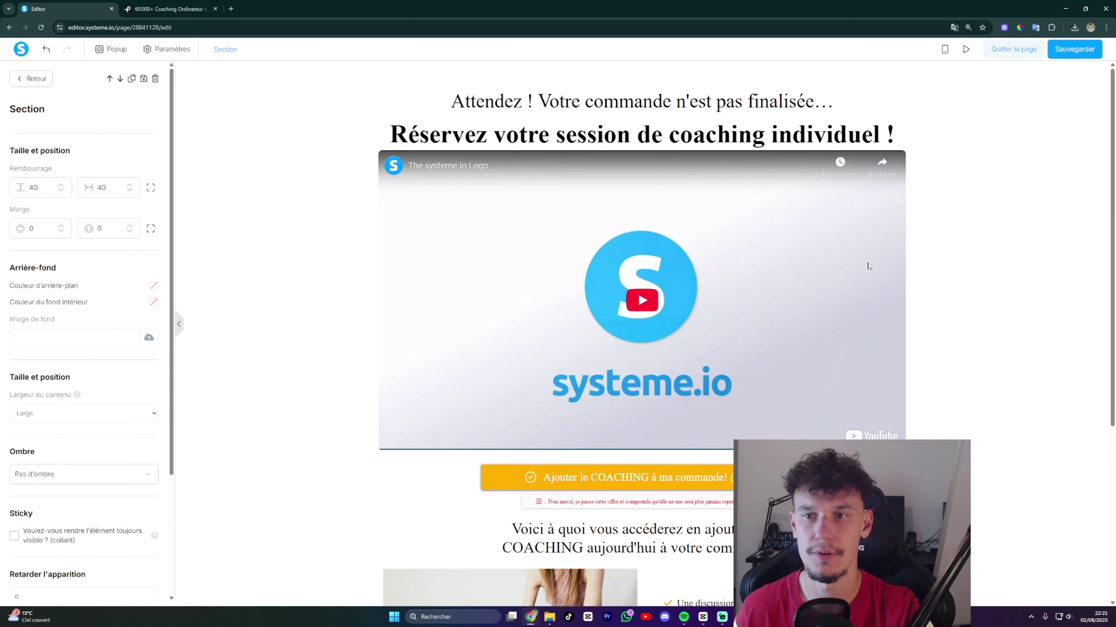
Increase the line height of the "Réservez votre session de coaching individuel !" title to separate it from the video.
triple_click(720, 134)
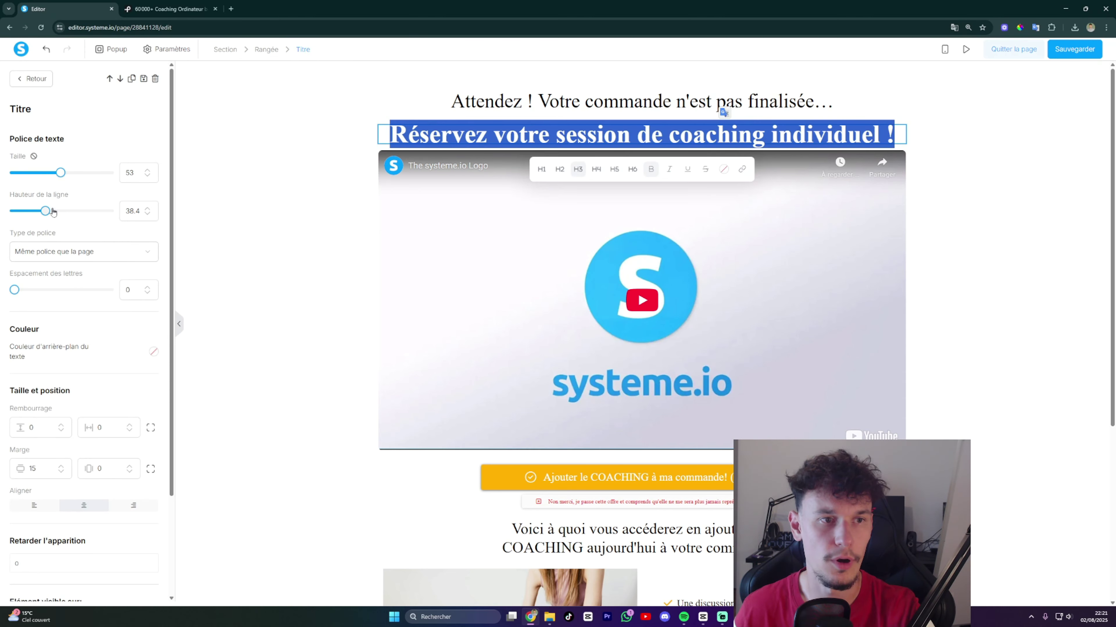
left_click_drag(53, 212, 79, 212)
left_click(225, 243)
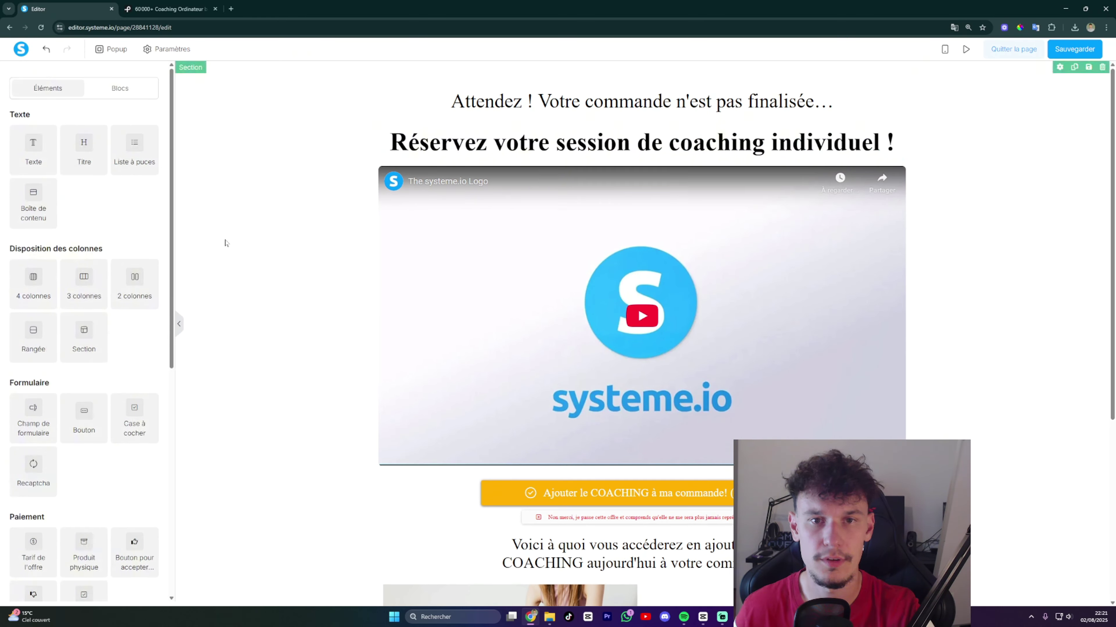
Set the bottom margin of the refuse button above the "Voici à quoi vous accéderez" title to 50.
scroll(224, 243, "down", 5)
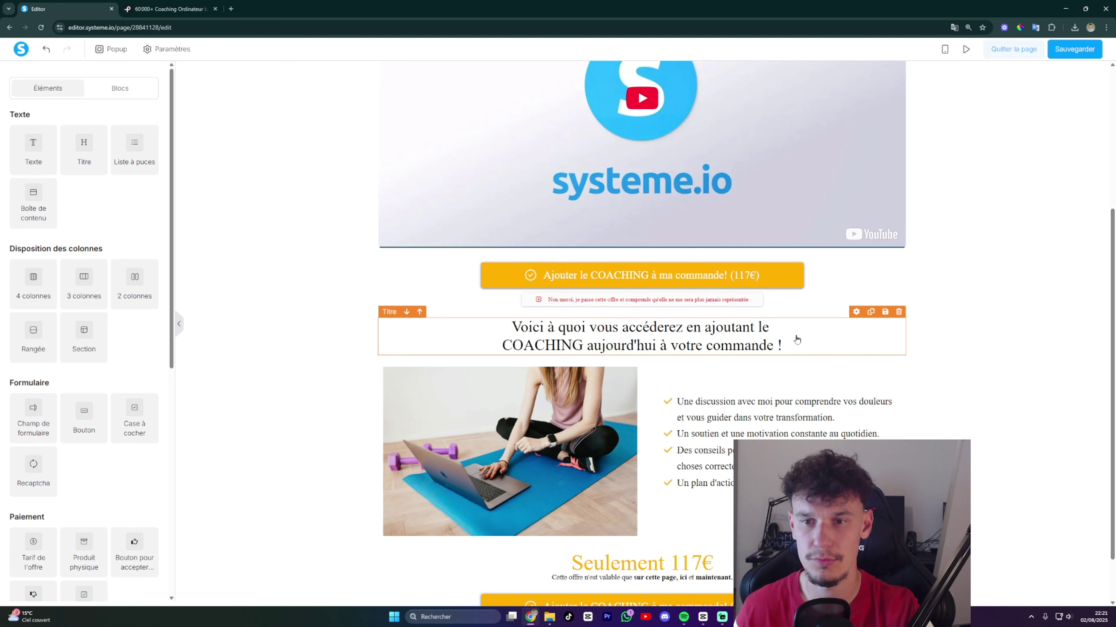
scroll(796, 338, "down", 1)
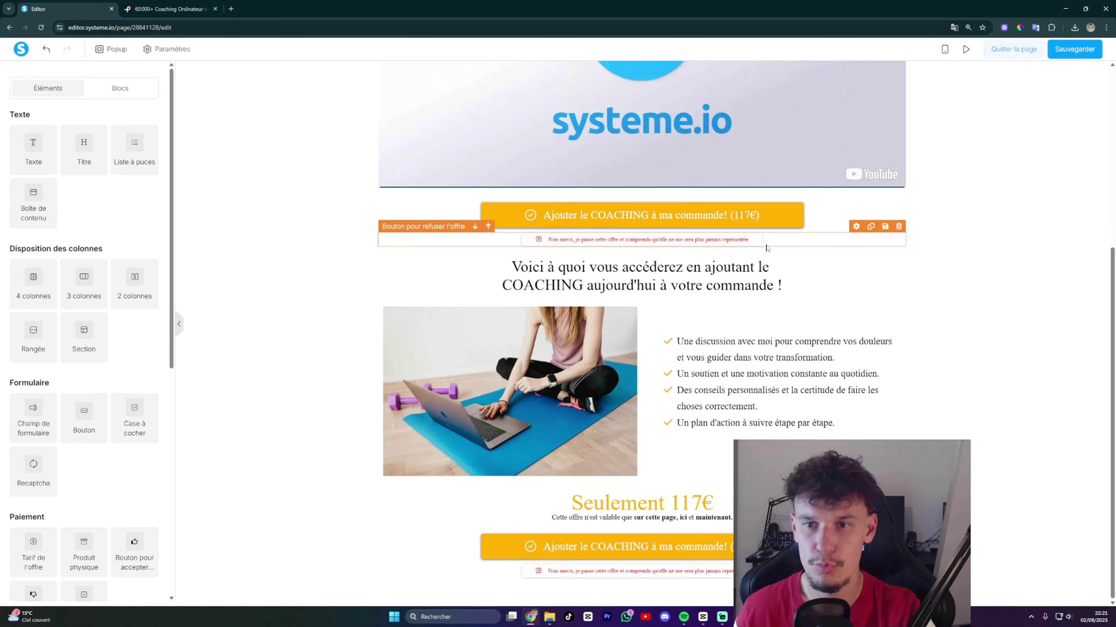
left_click(793, 248)
scroll(88, 421, "down", 5)
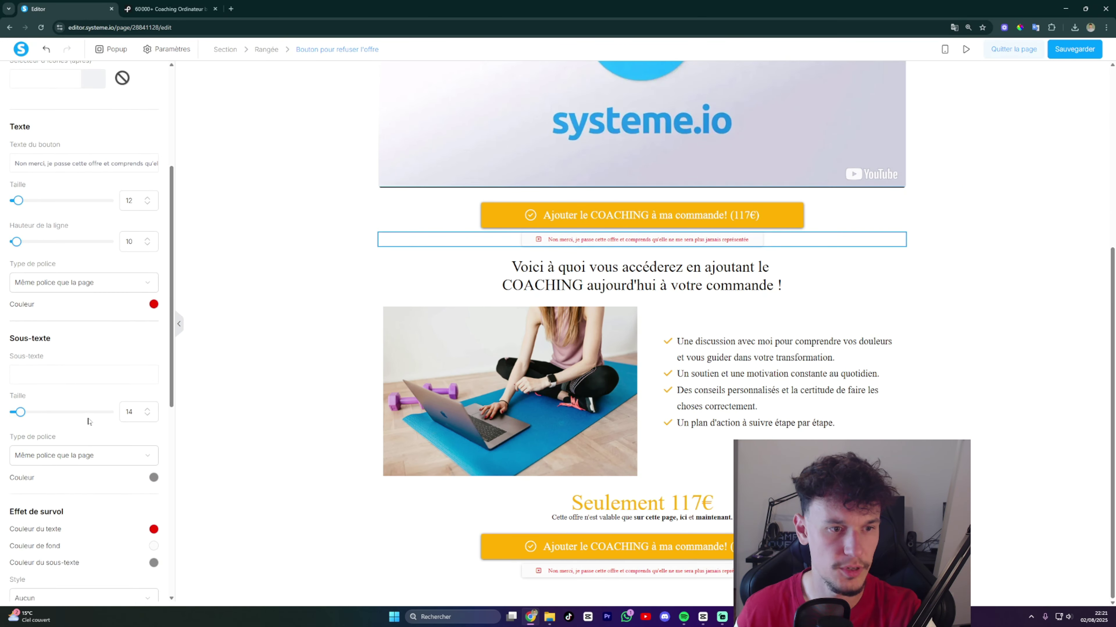
scroll(88, 421, "down", 9)
double_click(28, 534)
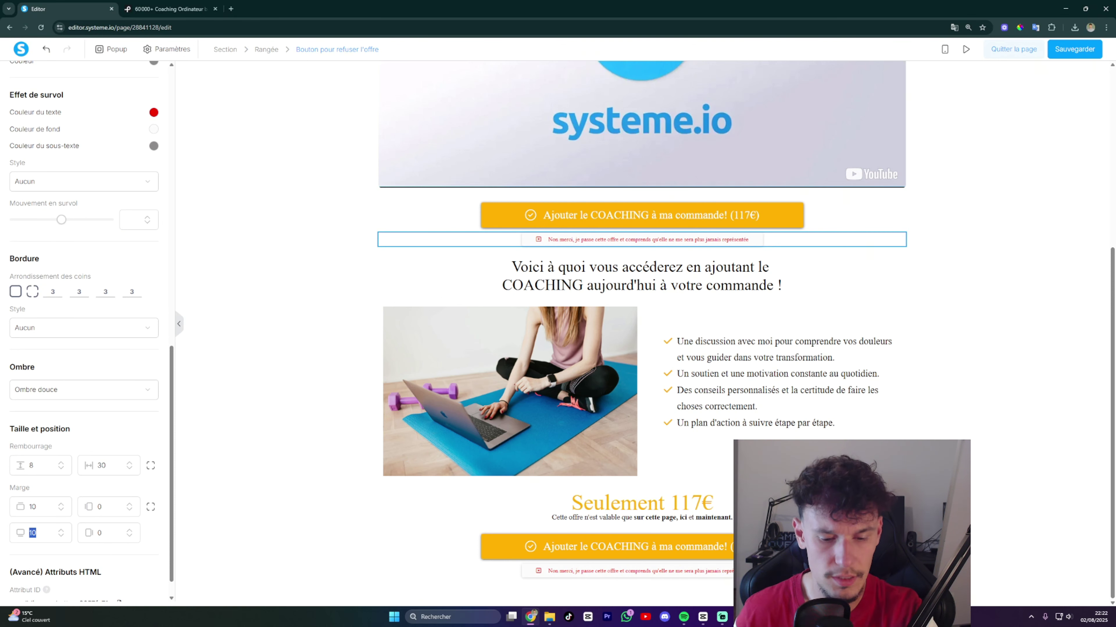
type("50")
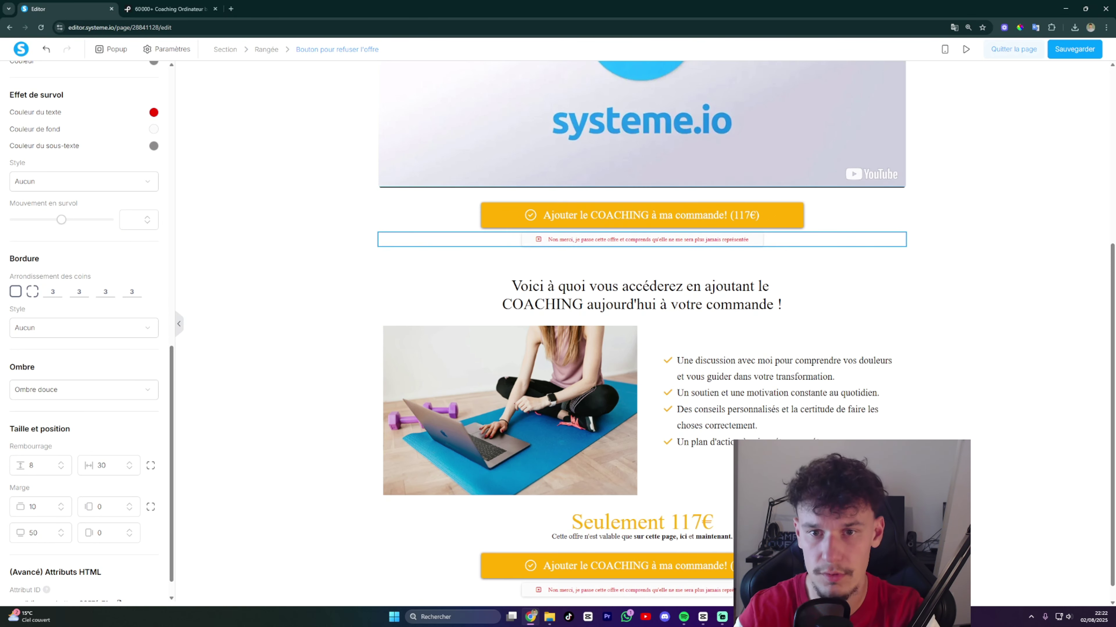
left_click(364, 334)
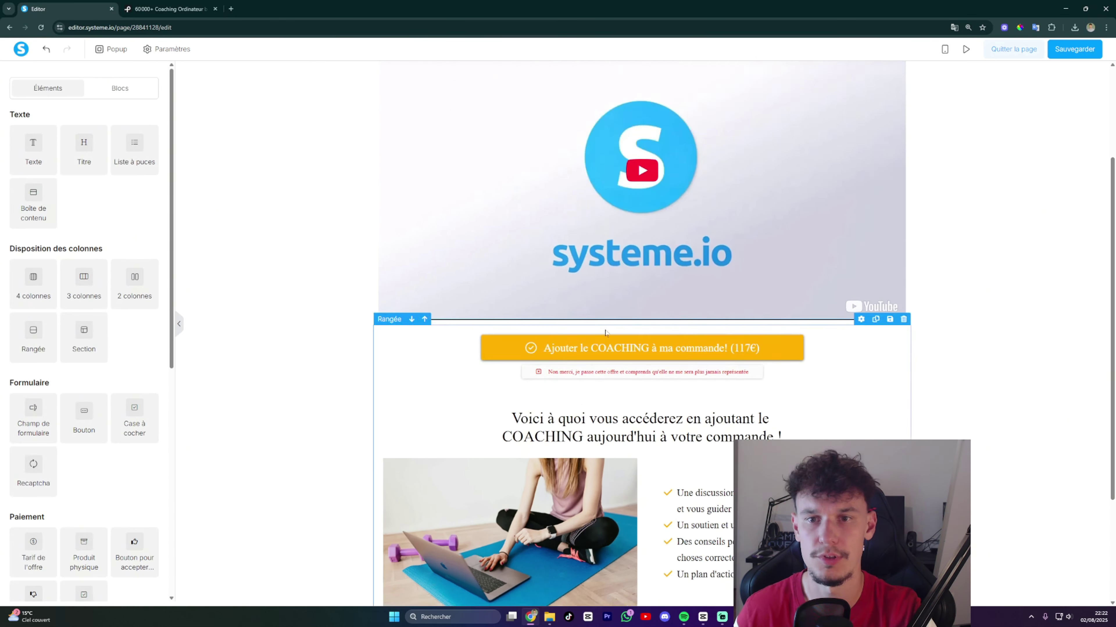
Make the "Voici à quoi vous accéderez en ajoutant le COACHING aujourd'hui à votre commande !" title bold.
triple_click(571, 281)
left_click(637, 314)
left_click(956, 398)
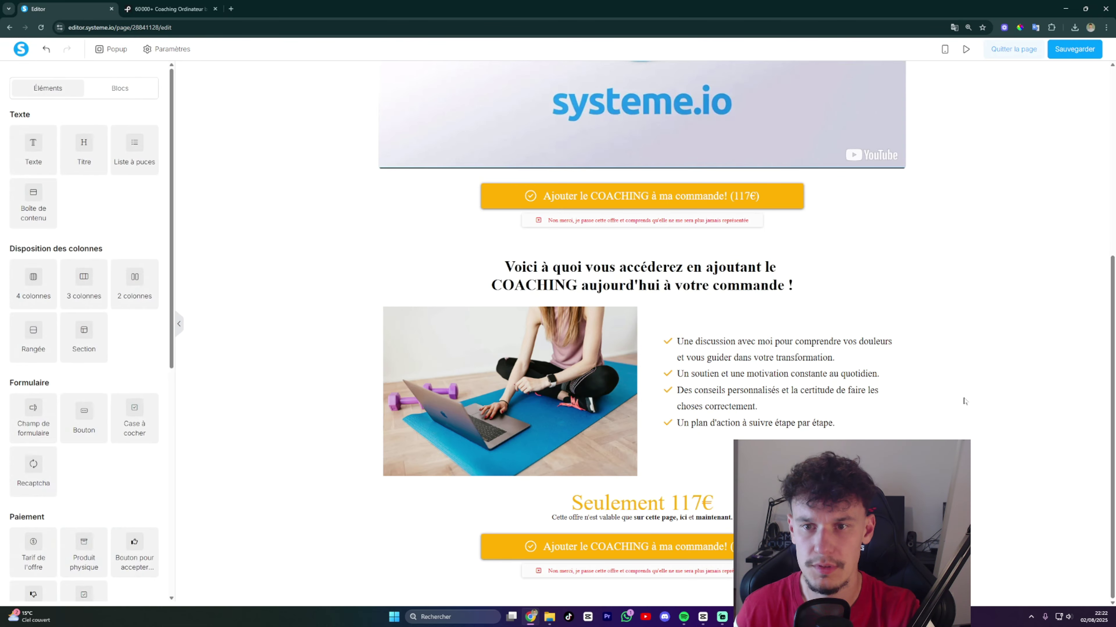
Increase the spacing between the "Seulement 117€" title and the offer text below it.
left_click(641, 503)
left_click(290, 425)
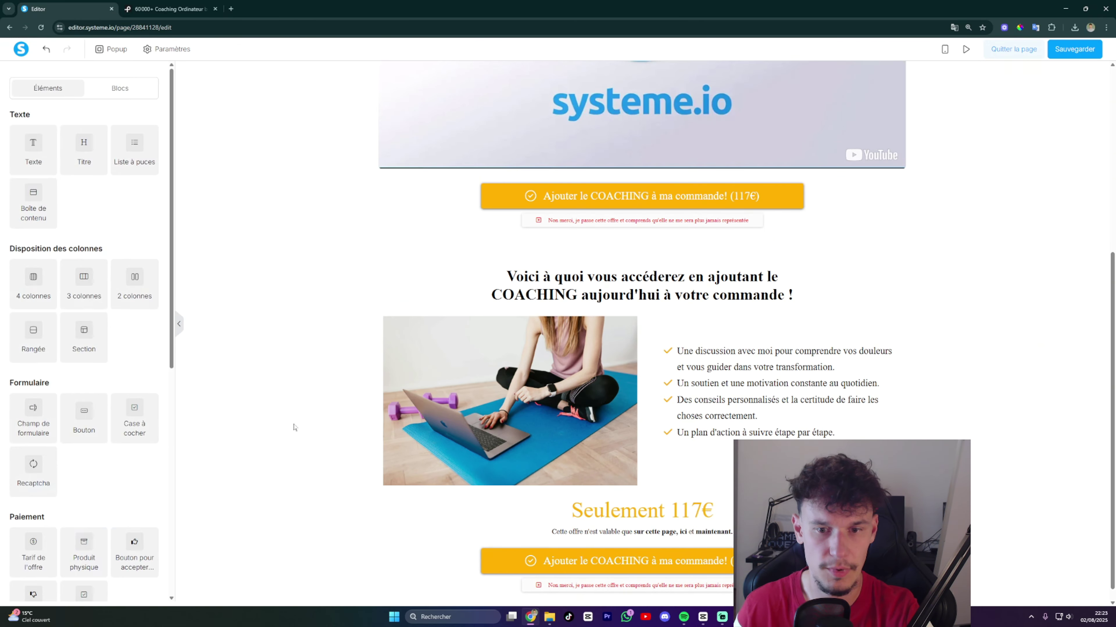
scroll(510, 395, "down", 1)
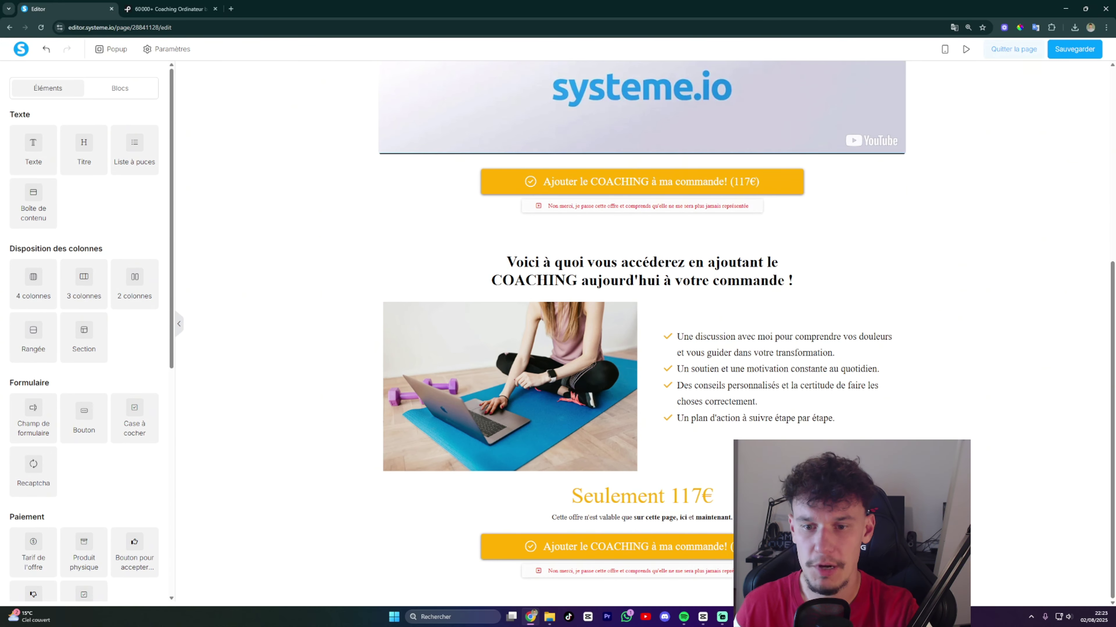
scroll(642, 330, "up", 7)
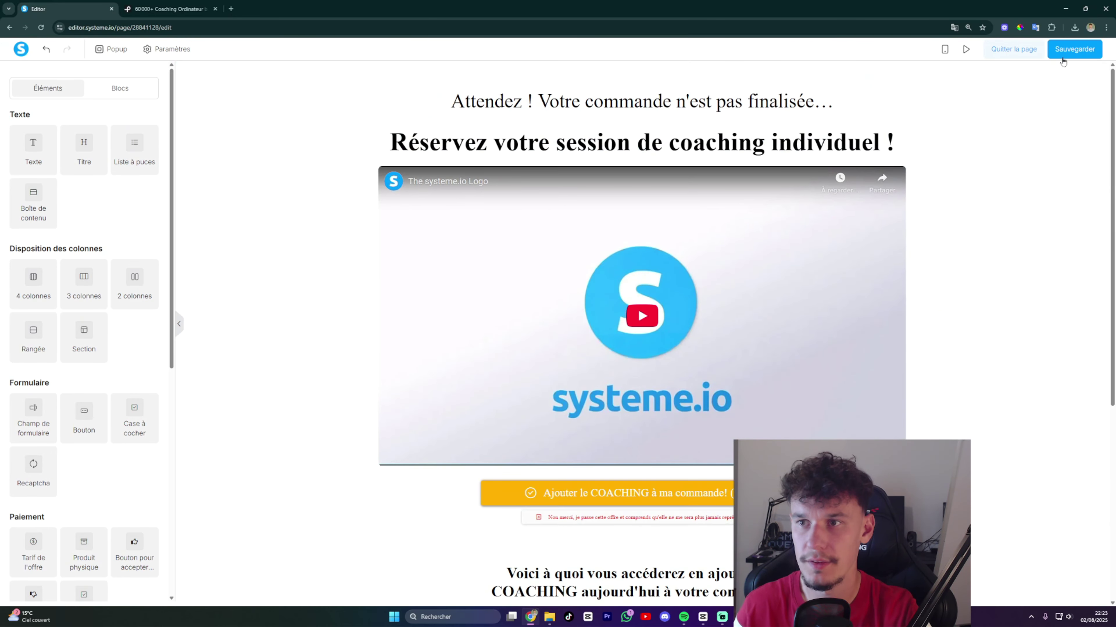
Clear the URL of the video under the headlines and choose Lien direct as its video type.
left_click(533, 253)
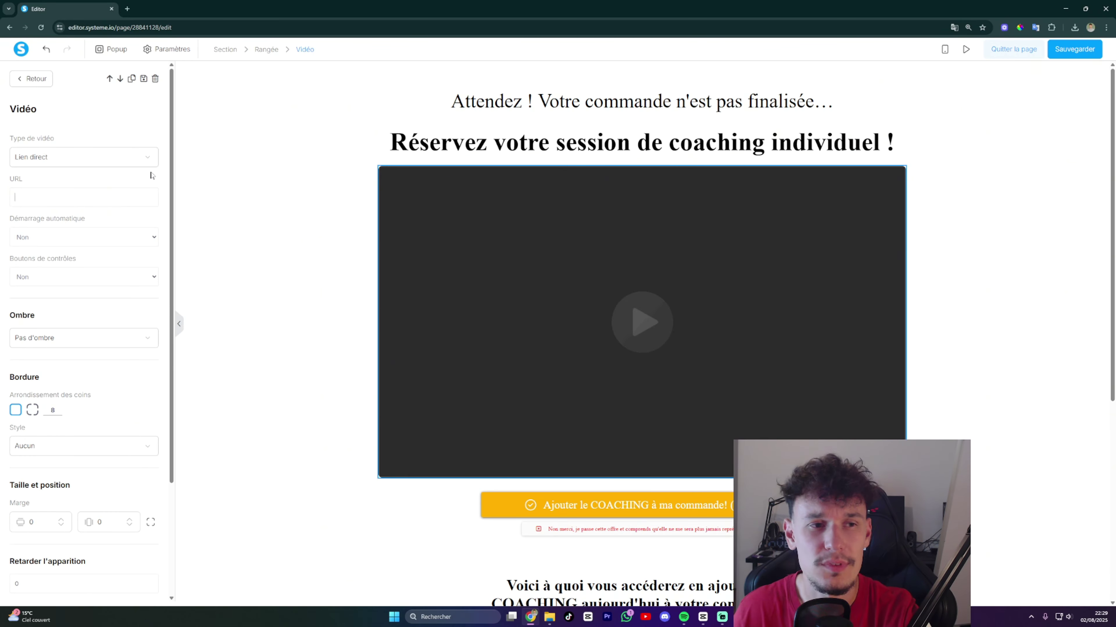
left_click(128, 164)
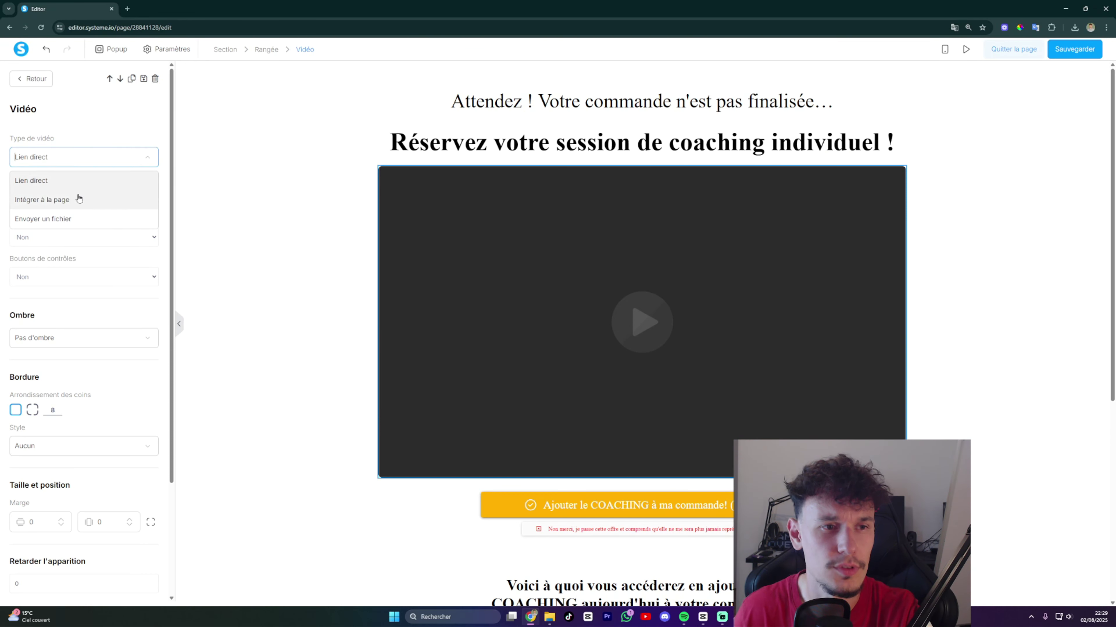
left_click(66, 181)
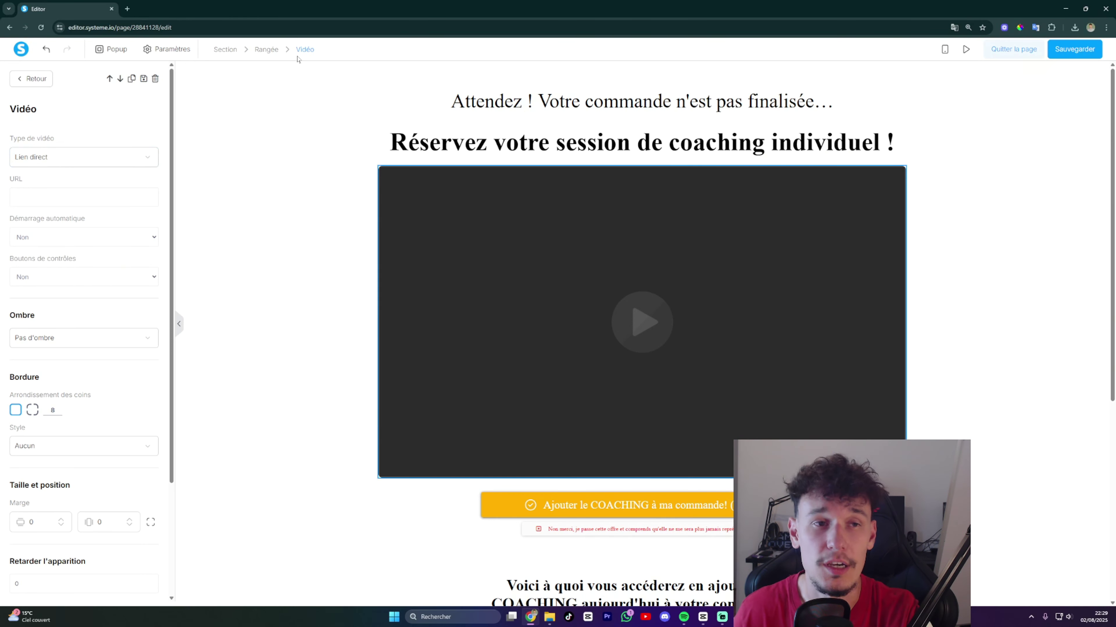
Open YouTube in a new browser tab.
left_click(132, 10)
left_click(367, 213)
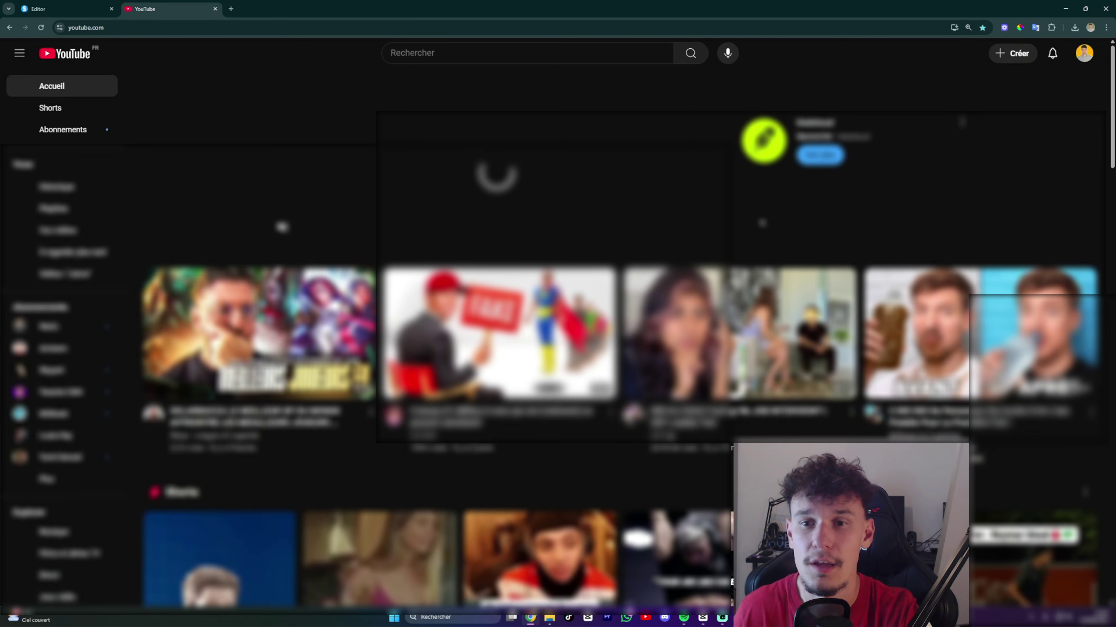
Open the TUTO Systeme.io playlist from the account's own YouTube channel and pause its first video.
left_click(1084, 53)
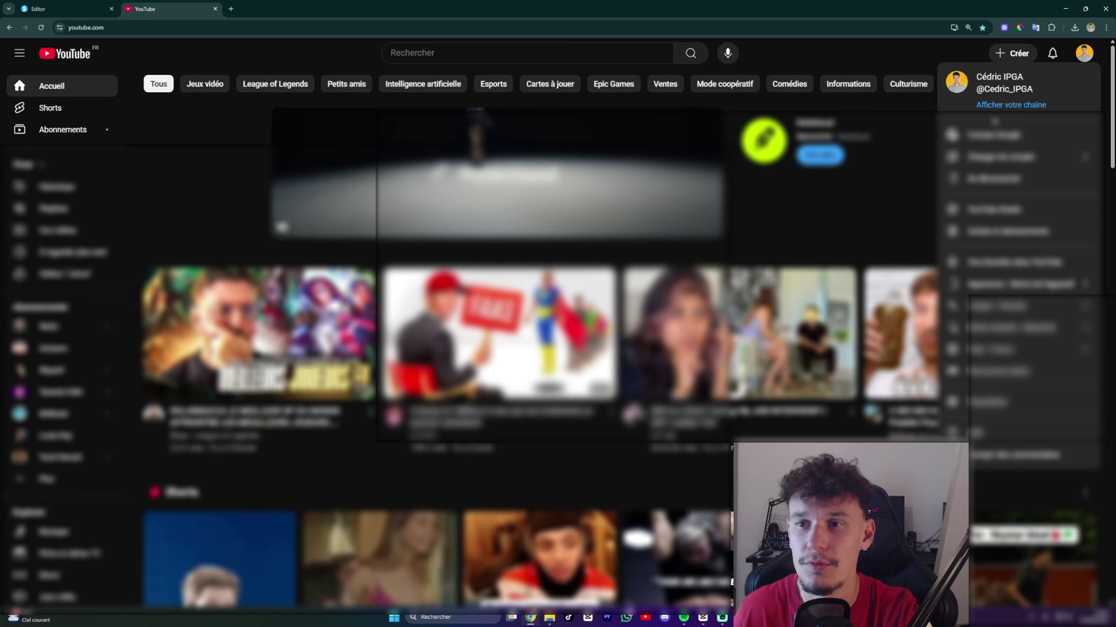
left_click(1005, 106)
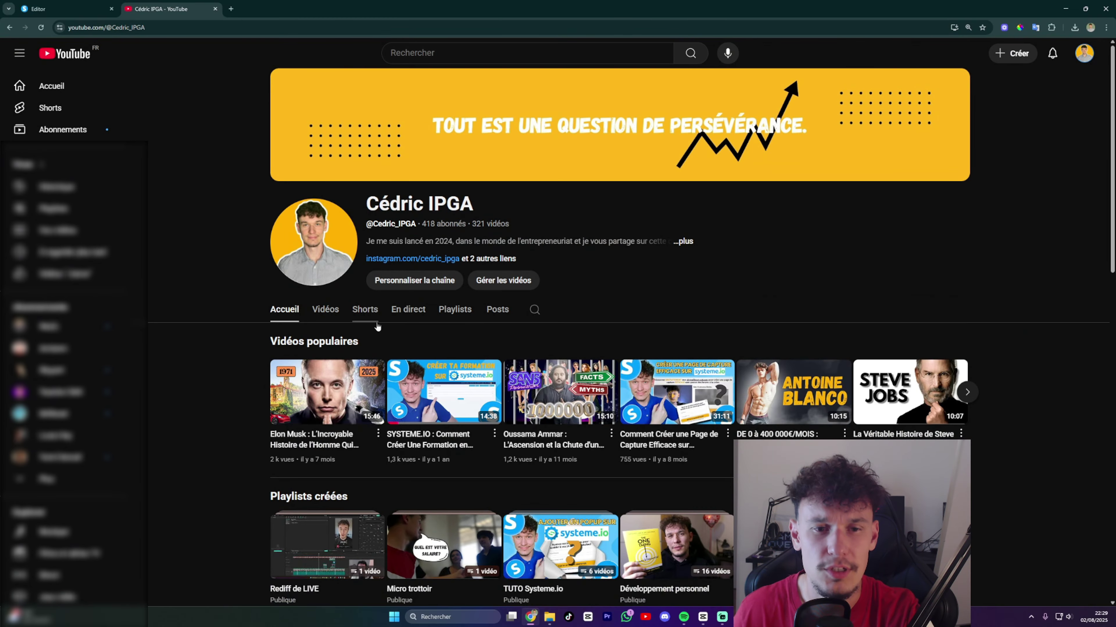
left_click(454, 309)
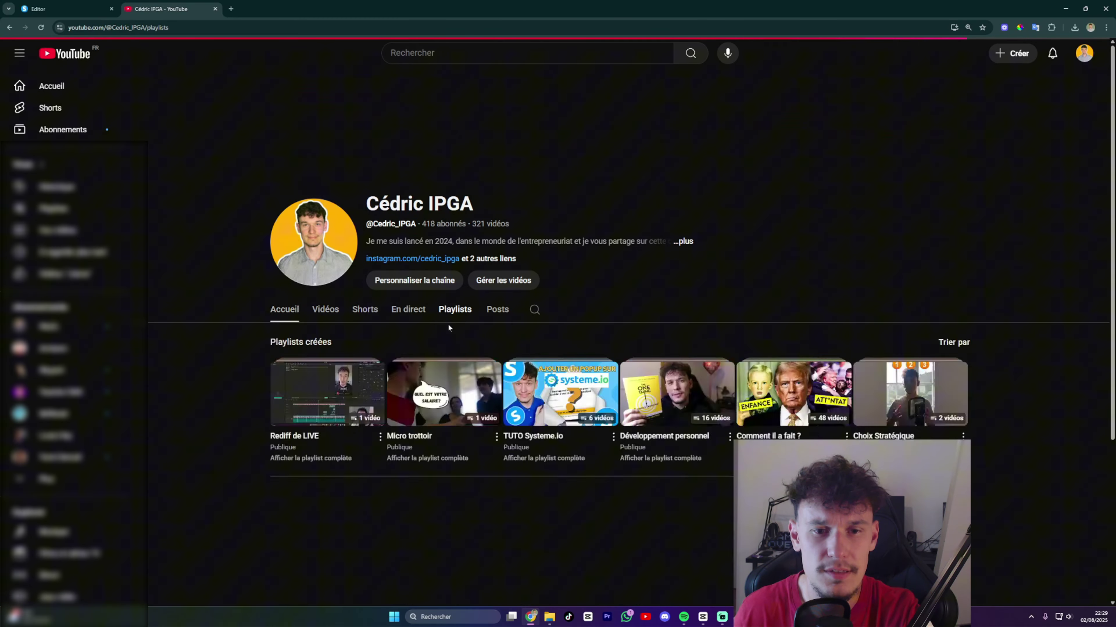
left_click(535, 390)
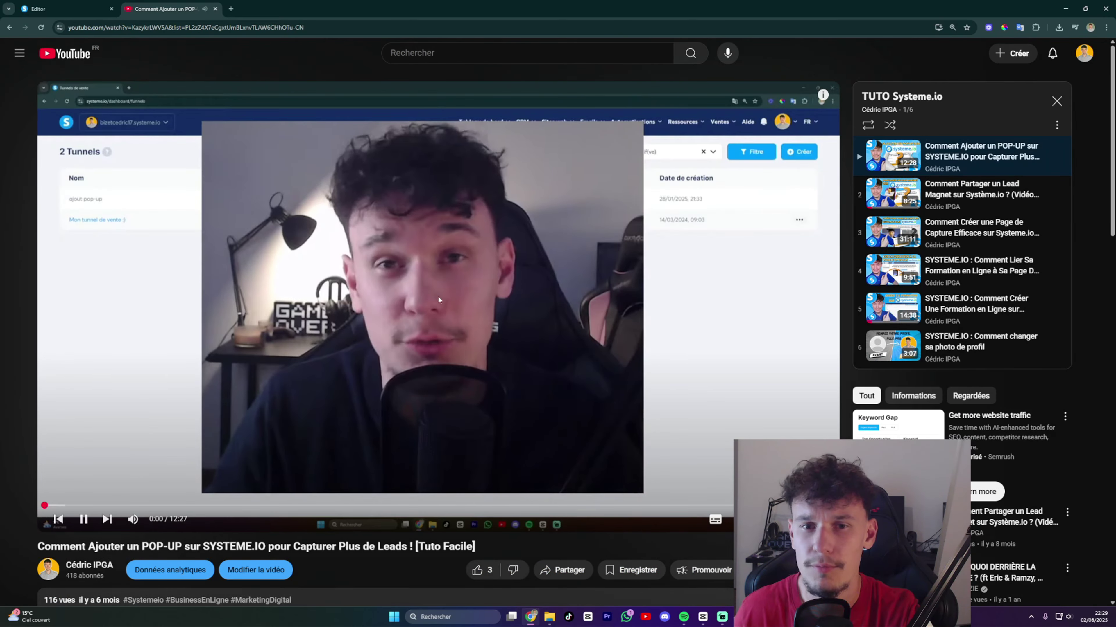
left_click(520, 318)
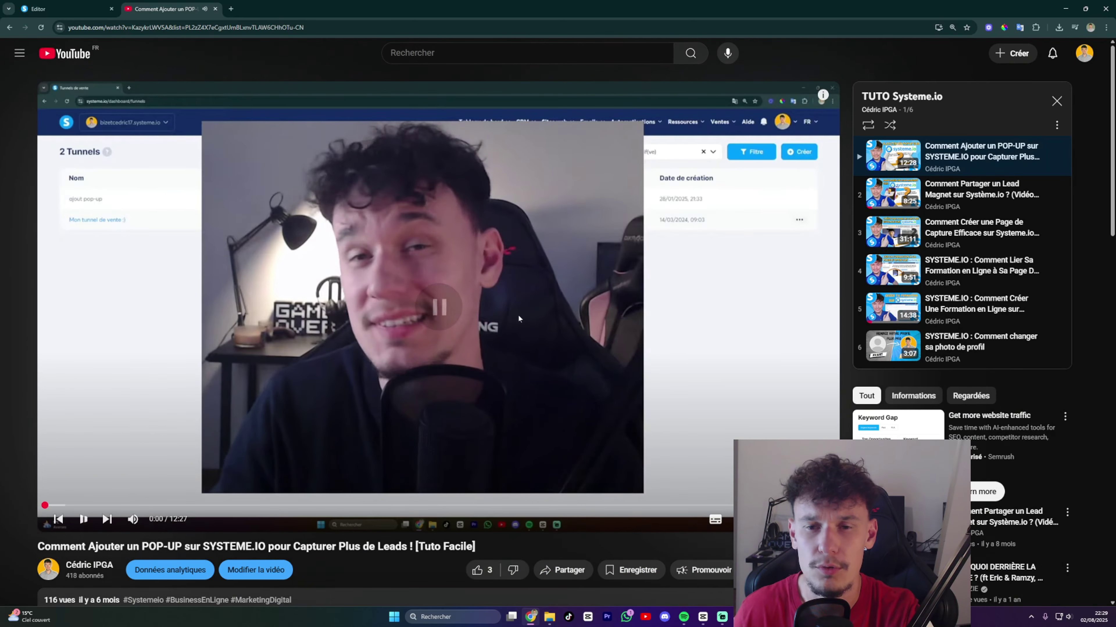
scroll(350, 490, "down", 2)
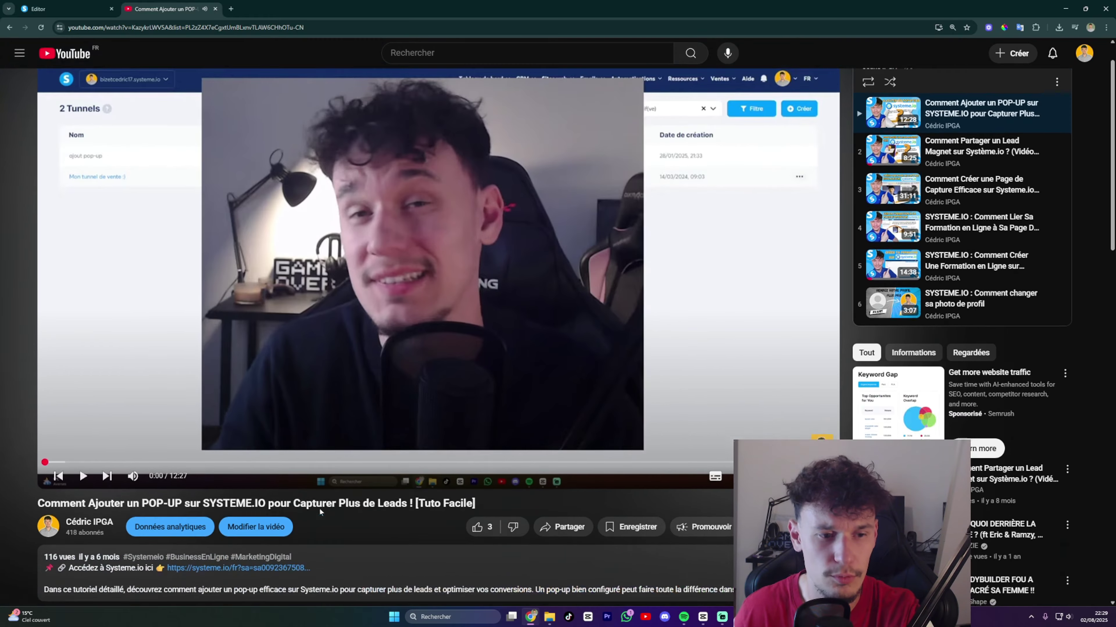
scroll(491, 456, "up", 2)
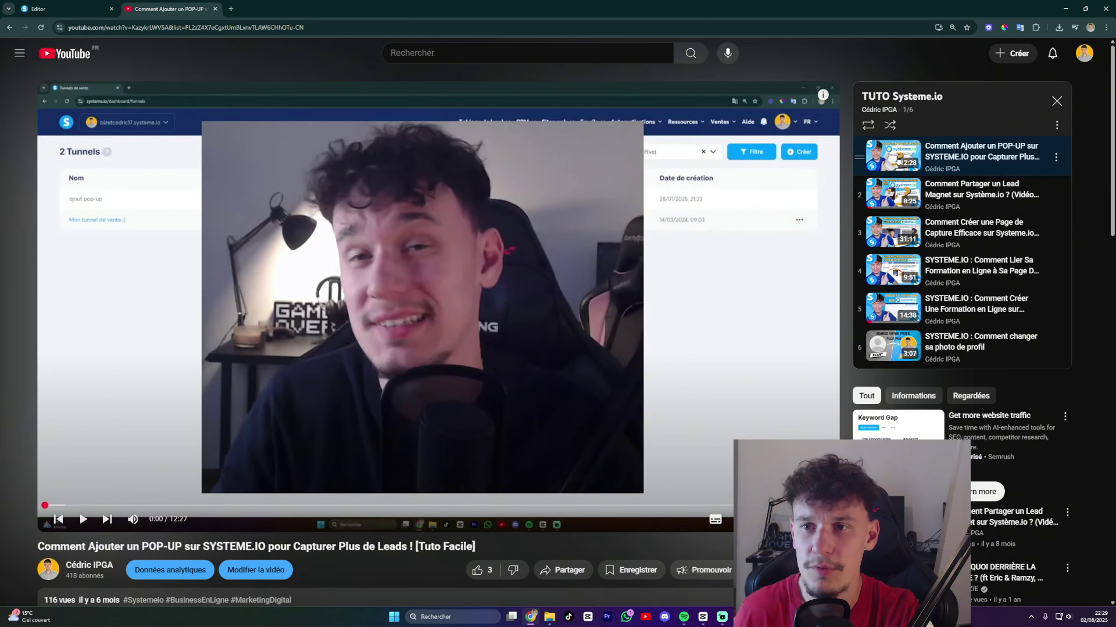
Copy the share link of the playlist's first video, "Comment Ajouter un POP-UP sur SYSTEME.IO".
left_click(1056, 160)
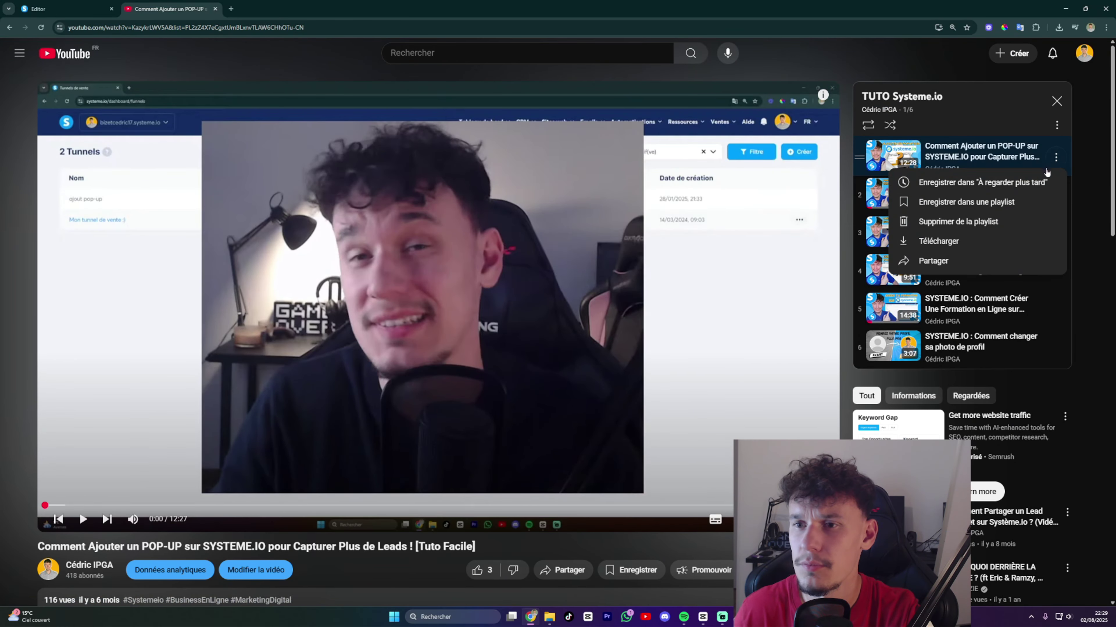
left_click(927, 260)
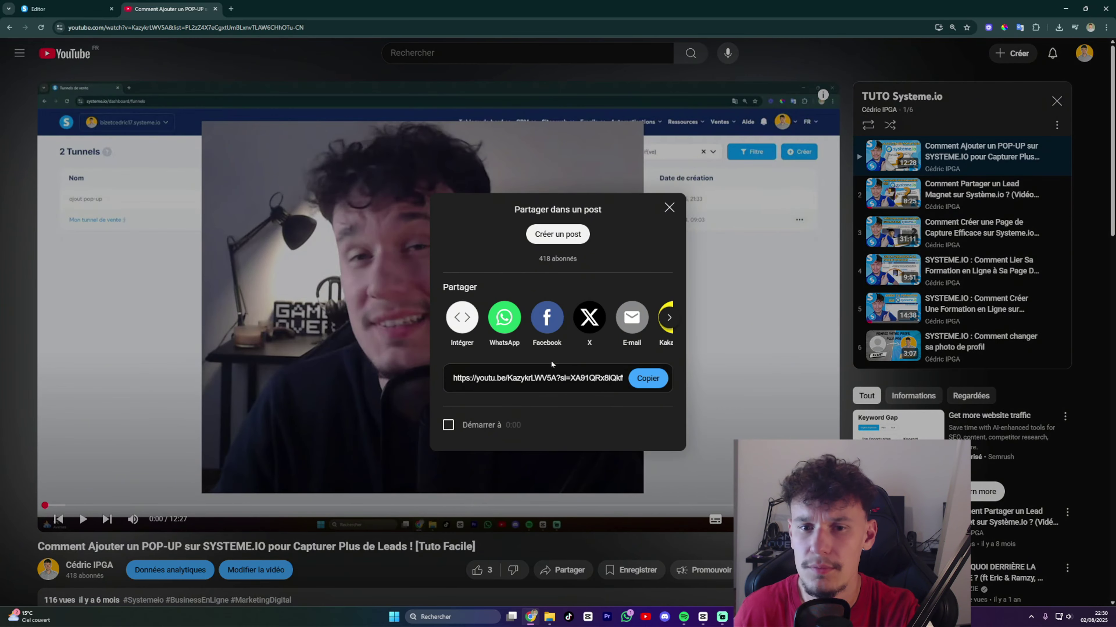
left_click(648, 379)
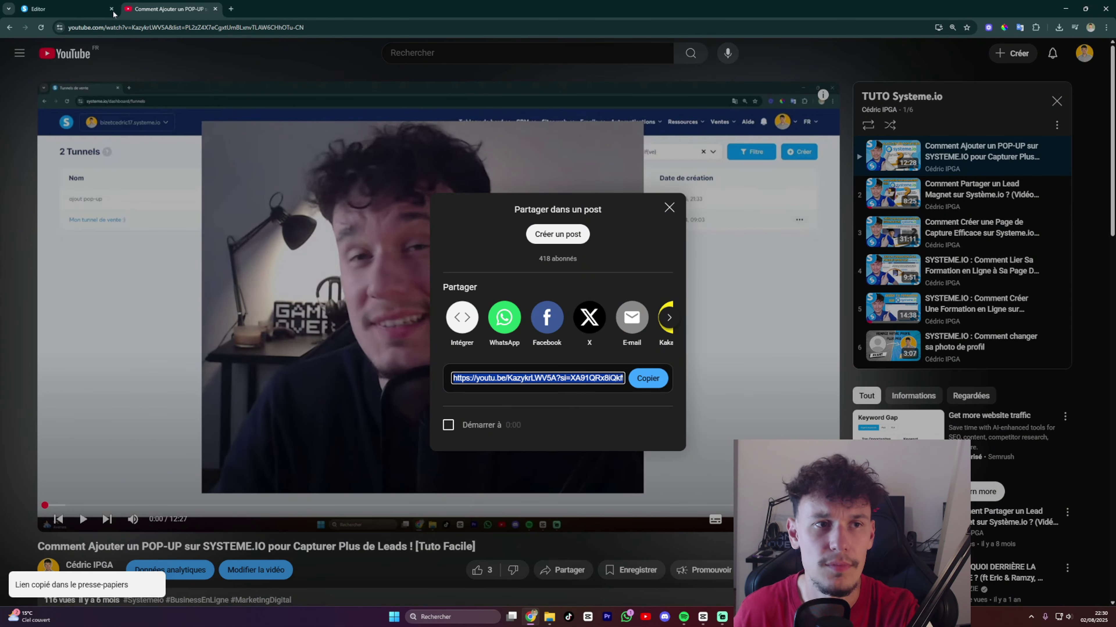
Return to the systeme.io page editor and set the video element's URL to the copied YouTube link.
left_click(70, 12)
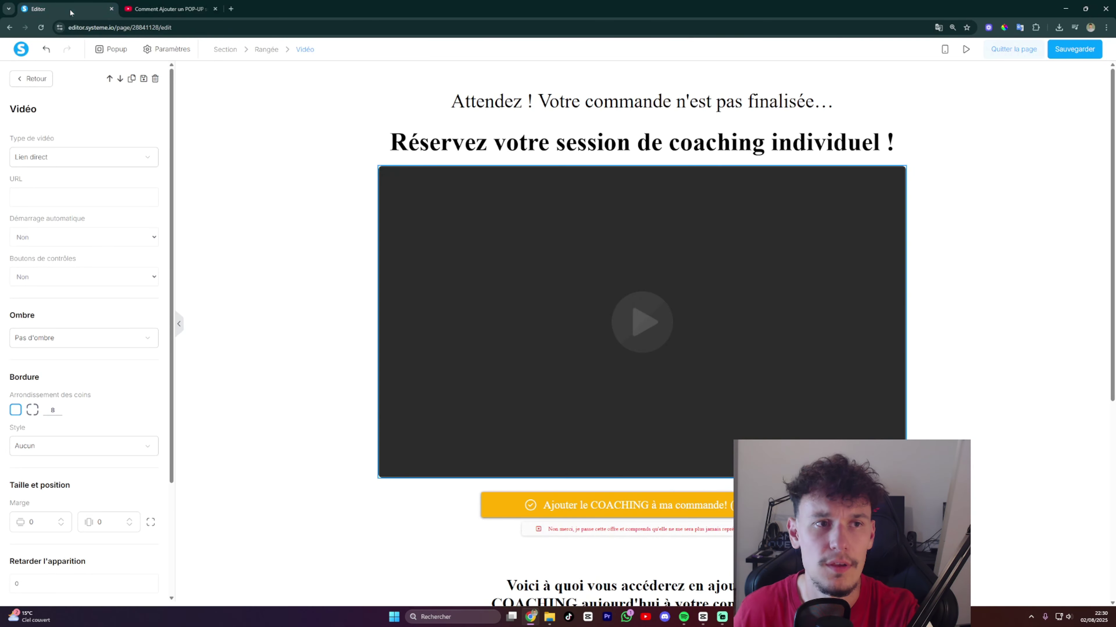
left_click(443, 239)
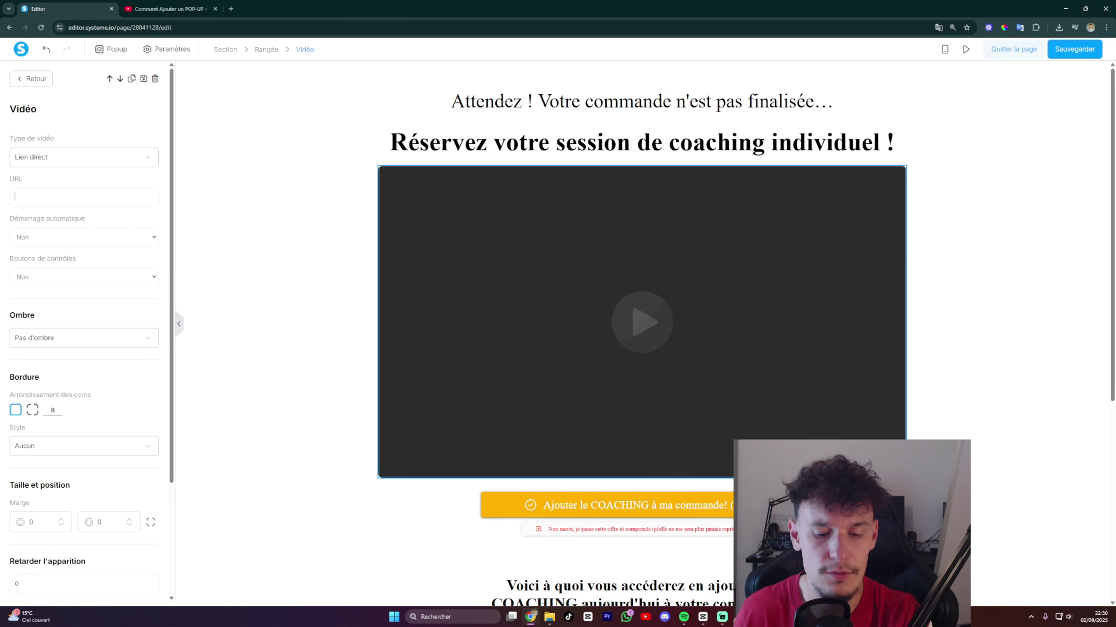
left_click(66, 197)
type("https://youtu.be/KozykrLWV5A?si=XA91QRx8iQkffP5M")
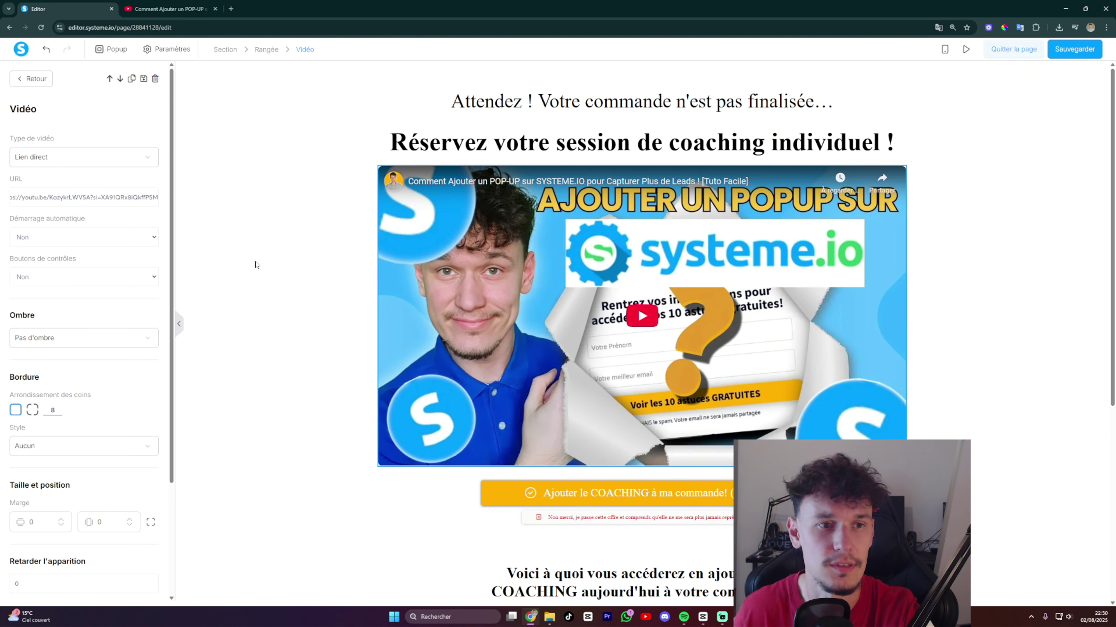
Set the video's automatic start to Non, control buttons to Oui and shadow to Pas d'ombre.
left_click(66, 238)
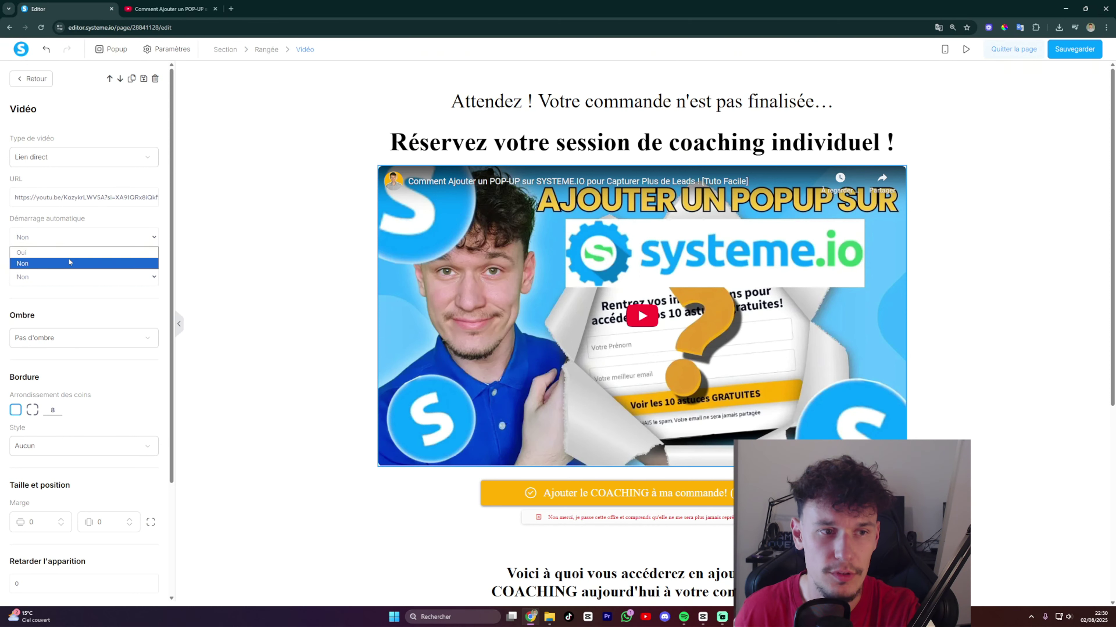
left_click(69, 263)
left_click(64, 278)
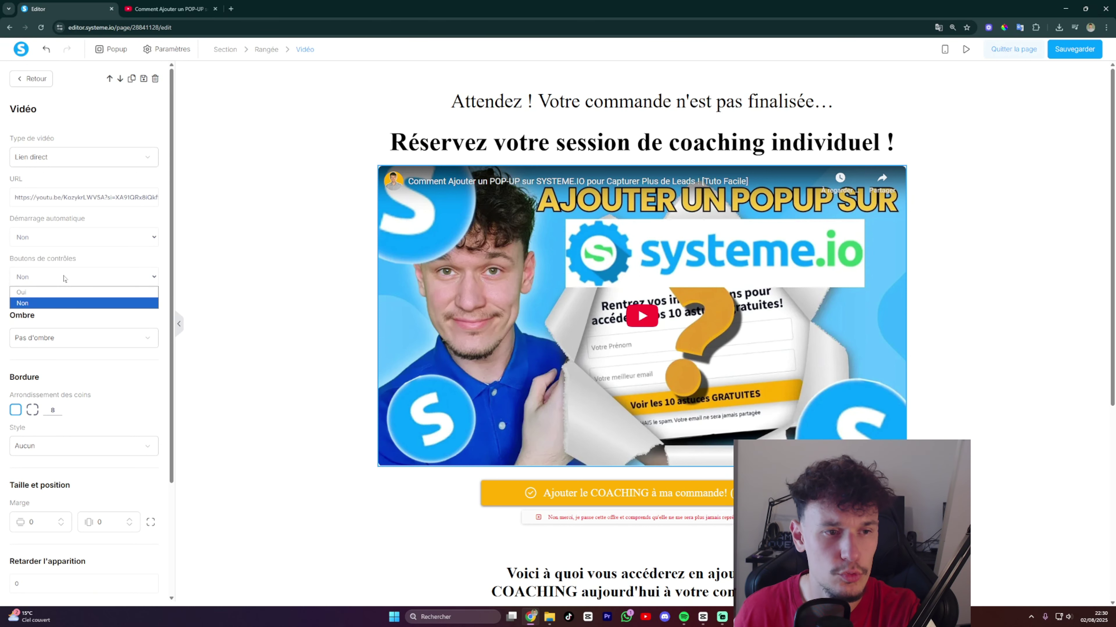
left_click(51, 293)
left_click(80, 341)
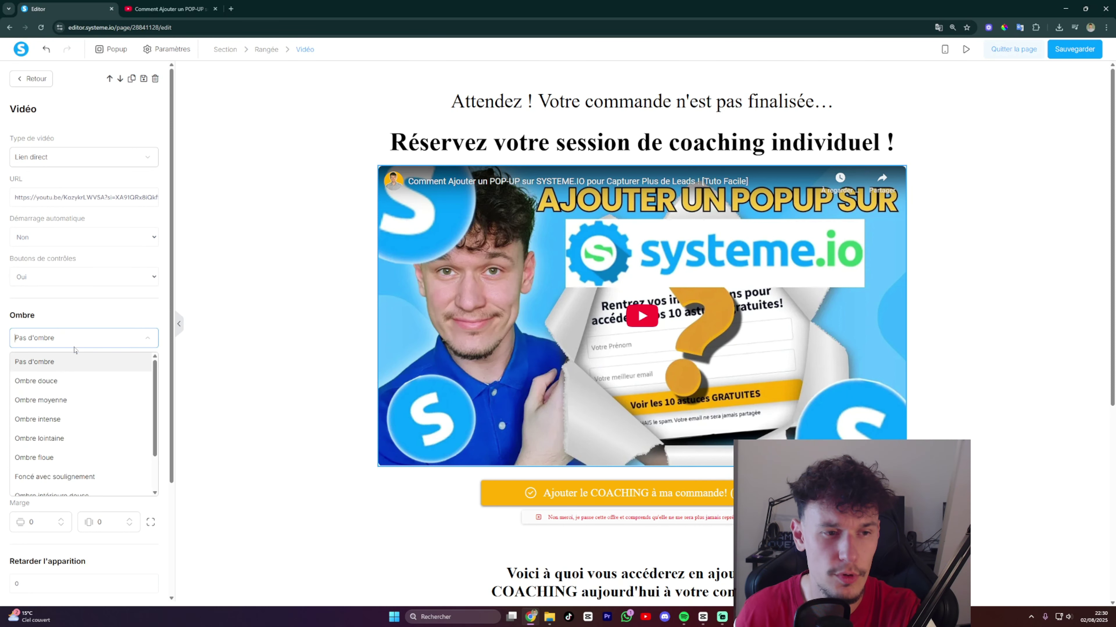
left_click(68, 361)
scroll(75, 391, "down", 2)
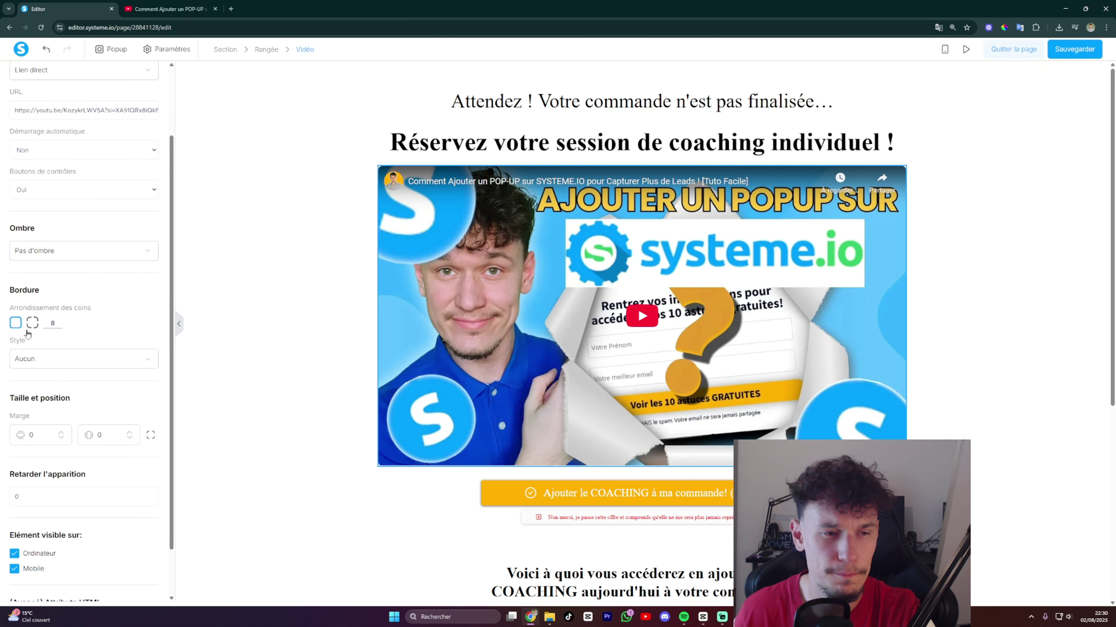
scroll(77, 338, "down", 2)
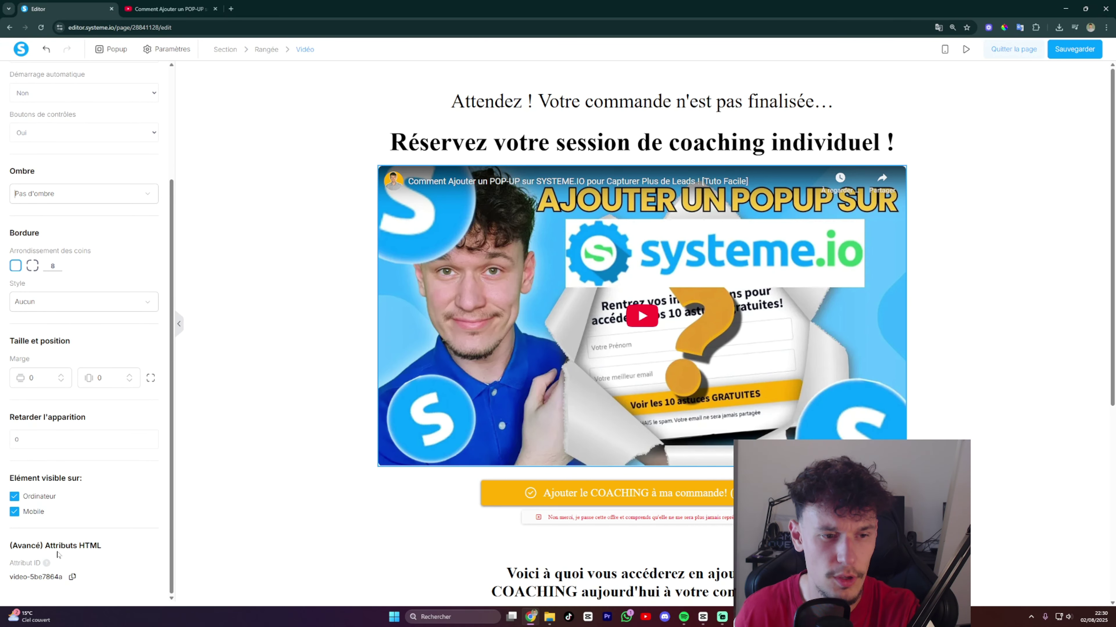
scroll(79, 518, "up", 3)
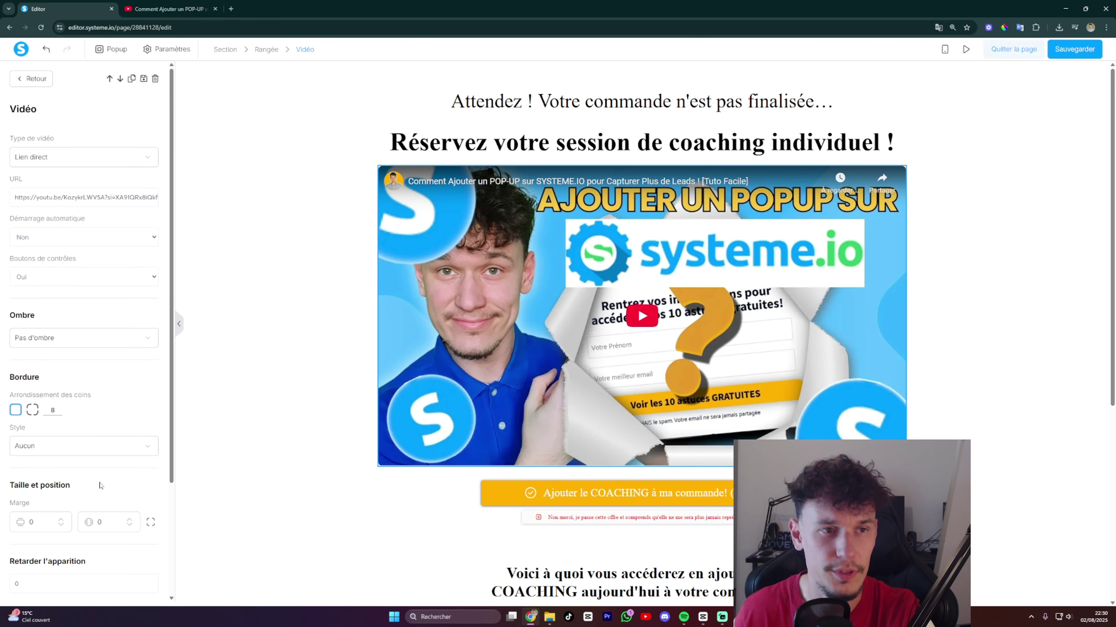
left_click(1014, 138)
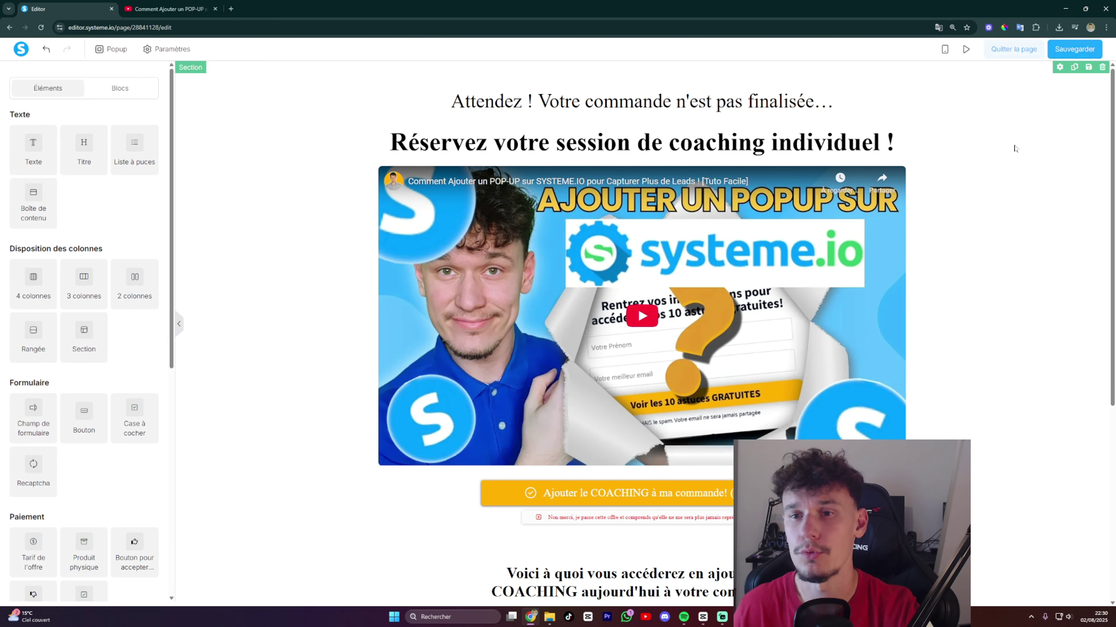
Change the price title below the coaching image and benefits list to "Seulement 57€".
scroll(840, 316, "down", 5)
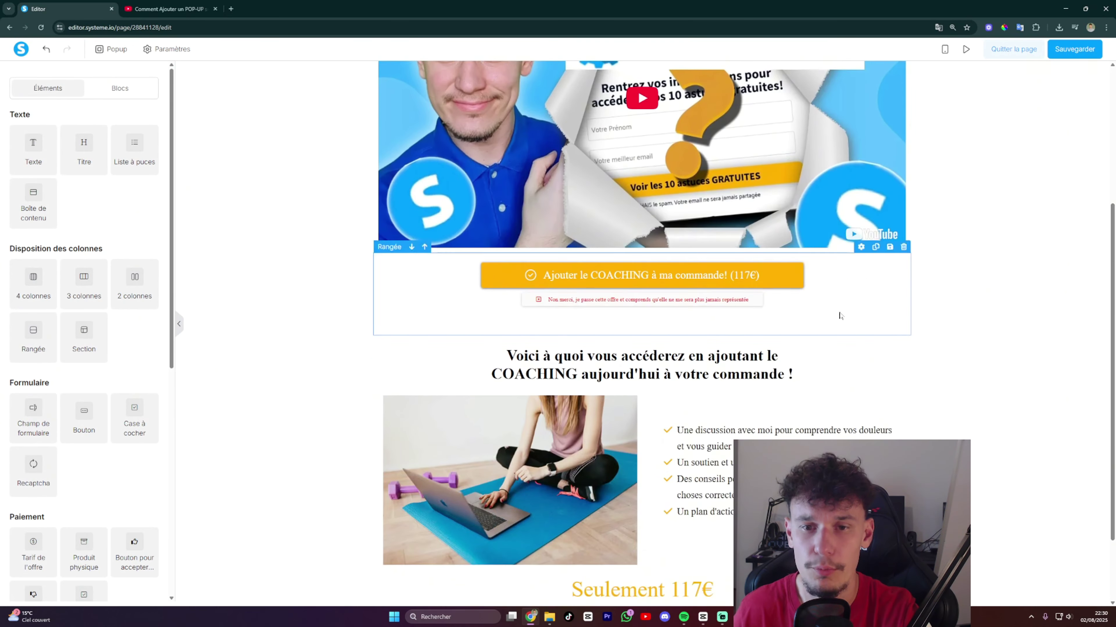
scroll(839, 315, "down", 2)
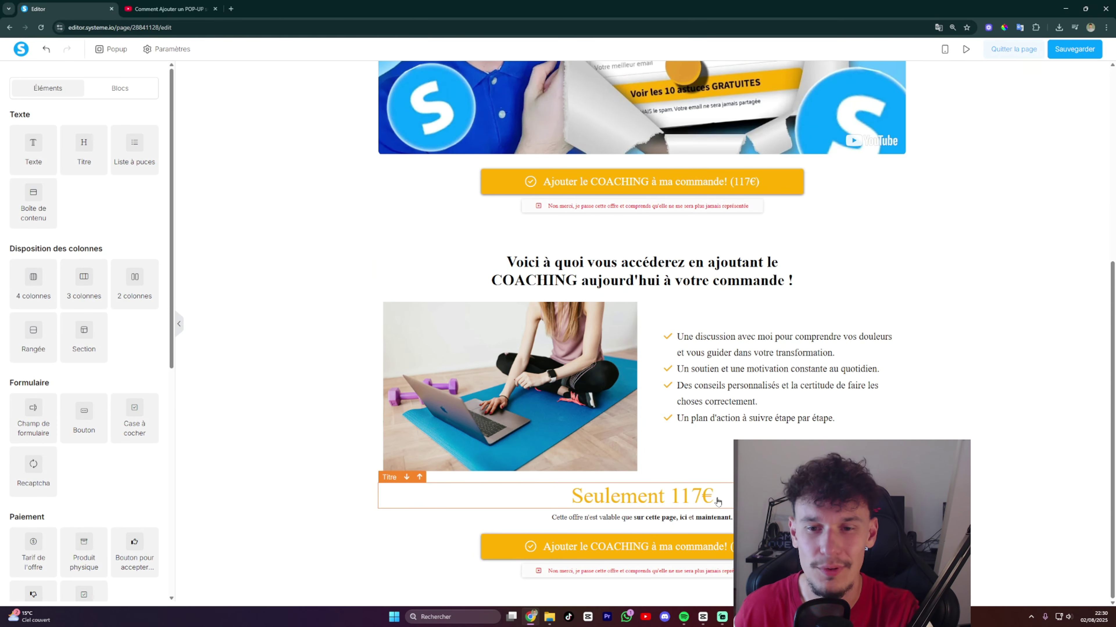
left_click(695, 497)
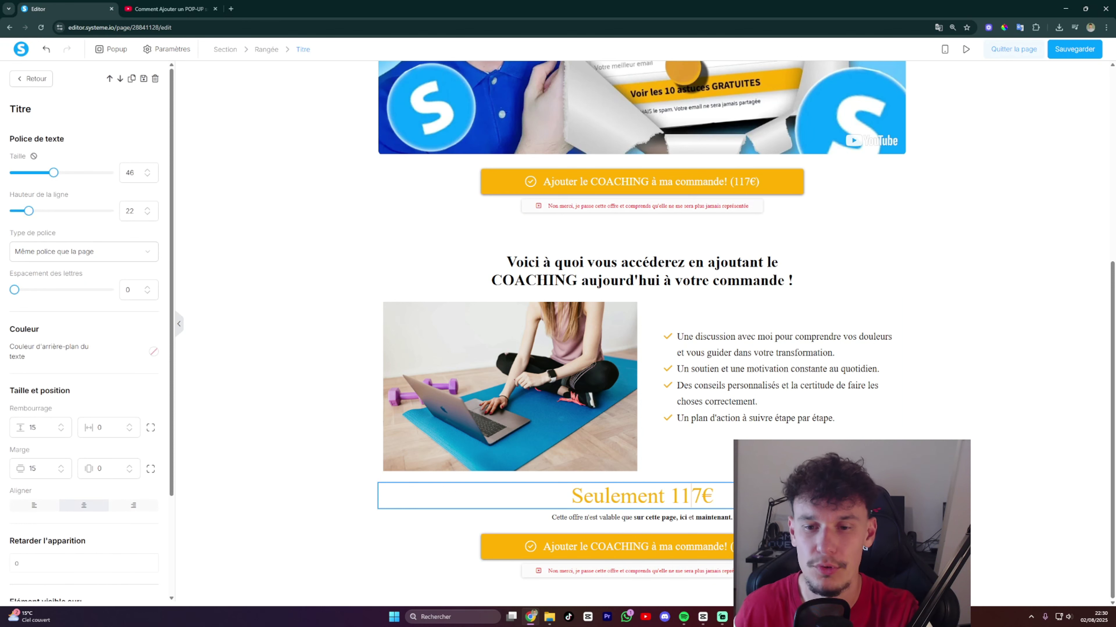
key("BackSpace")
key("BackSpace")
type("5")
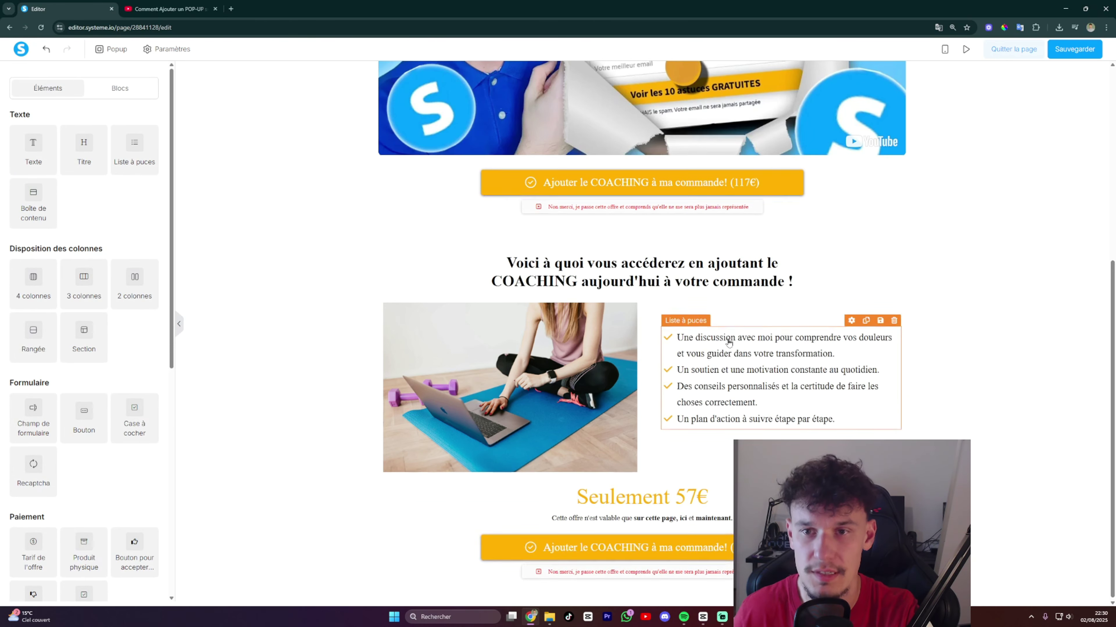
Change the text of the offer-accept button under the video to "Ajouter le COACHING à ma commande! (57€)".
scroll(672, 319, "up", 3)
left_click(702, 322)
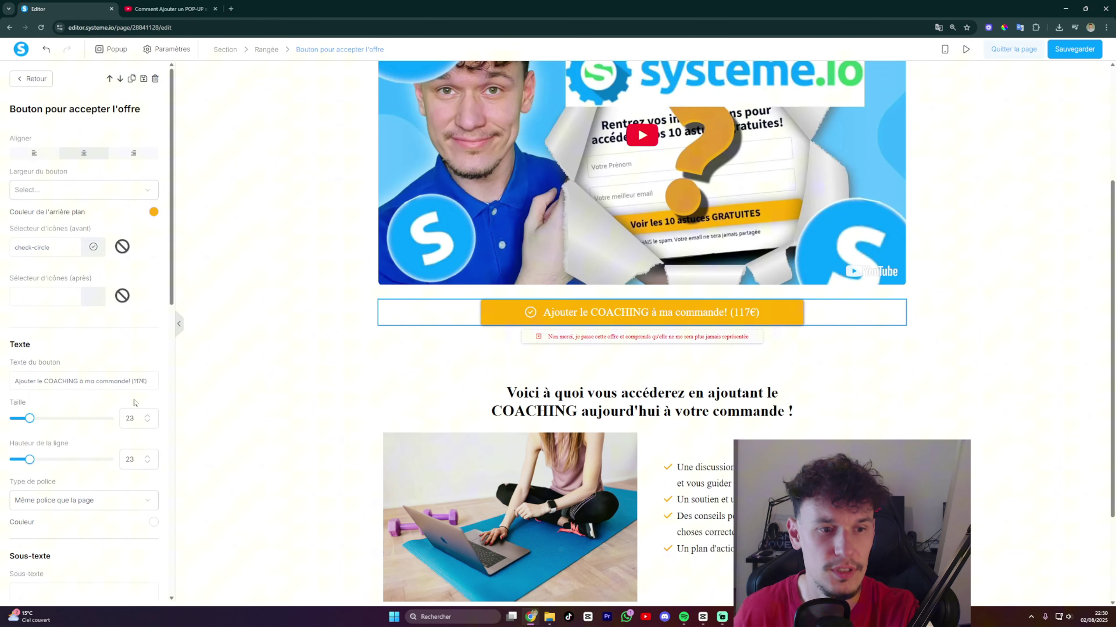
left_click(139, 381)
key("BackSpace")
key("BackSpace")
type("5")
Change the price in the offer-accept button below the price title to 57€.
scroll(626, 453, "down", 3)
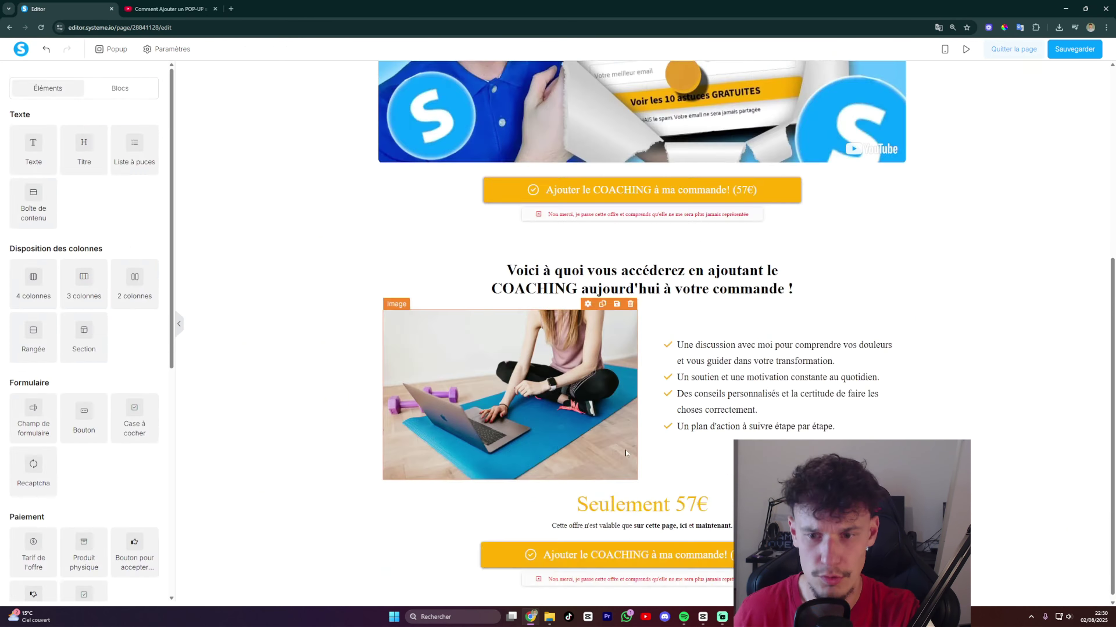
left_click(554, 547)
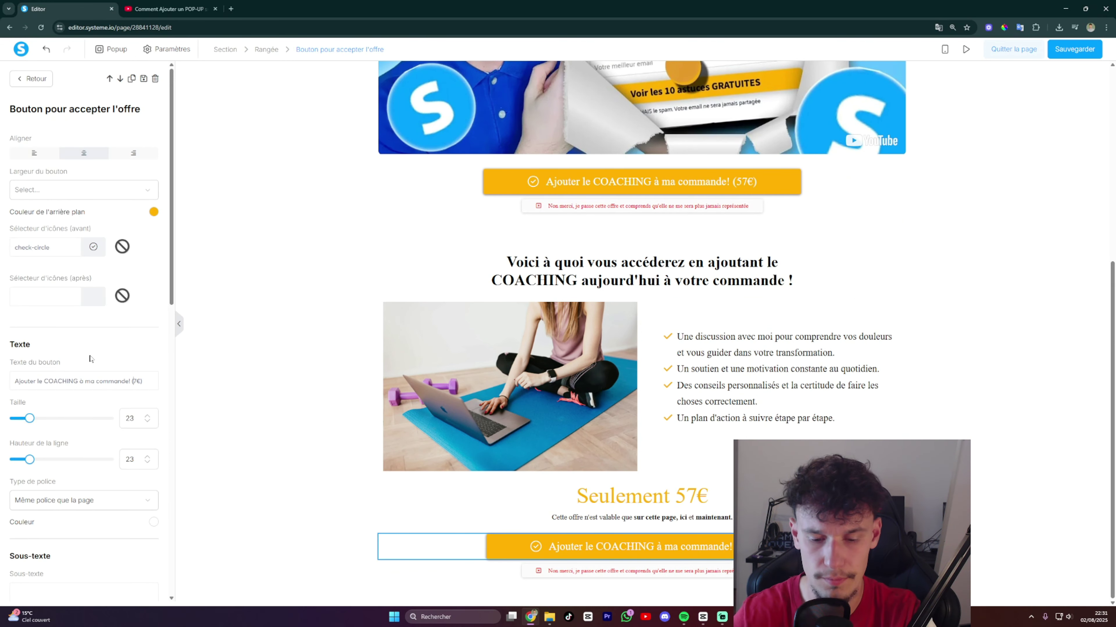
type("5")
left_click(336, 441)
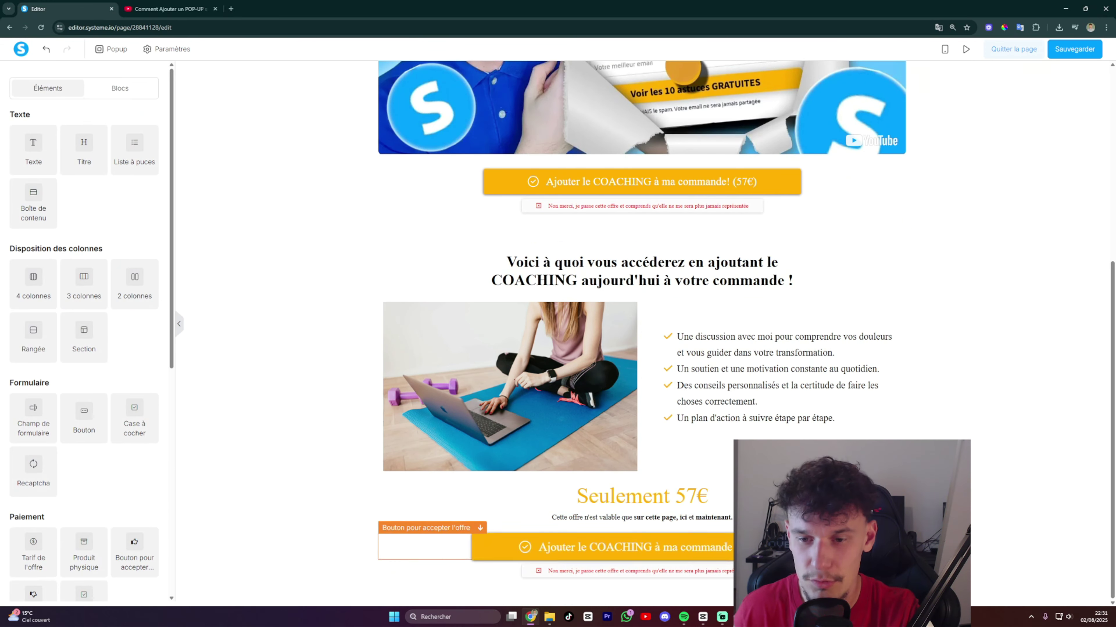
Switch the upsell page to its mobile layout for editing.
scroll(715, 355, "up", 4)
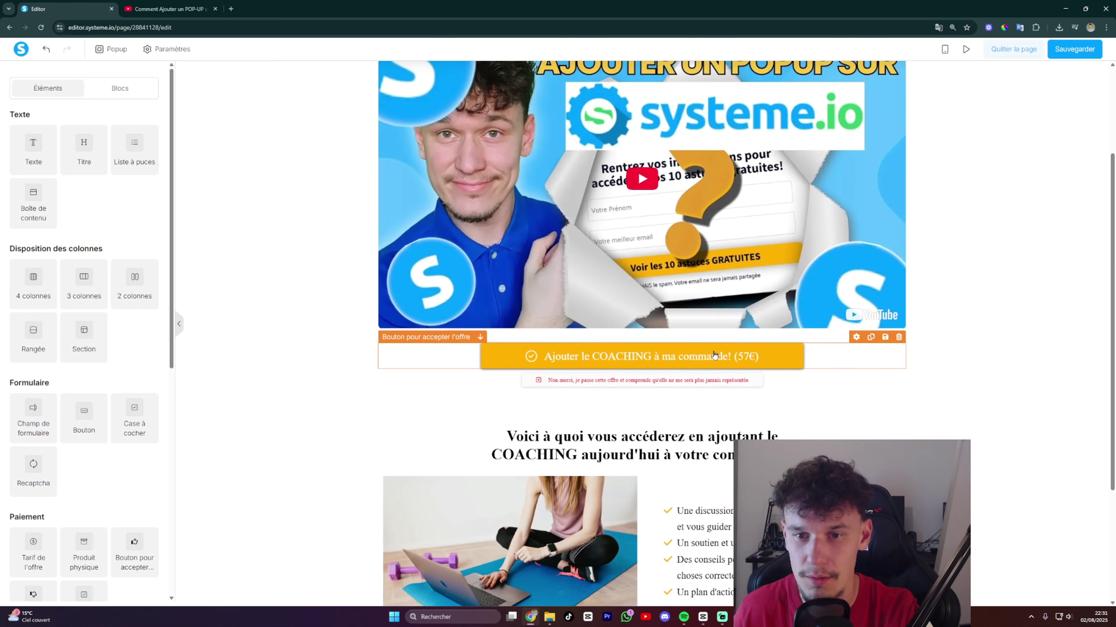
scroll(719, 387, "down", 4)
scroll(835, 220, "up", 8)
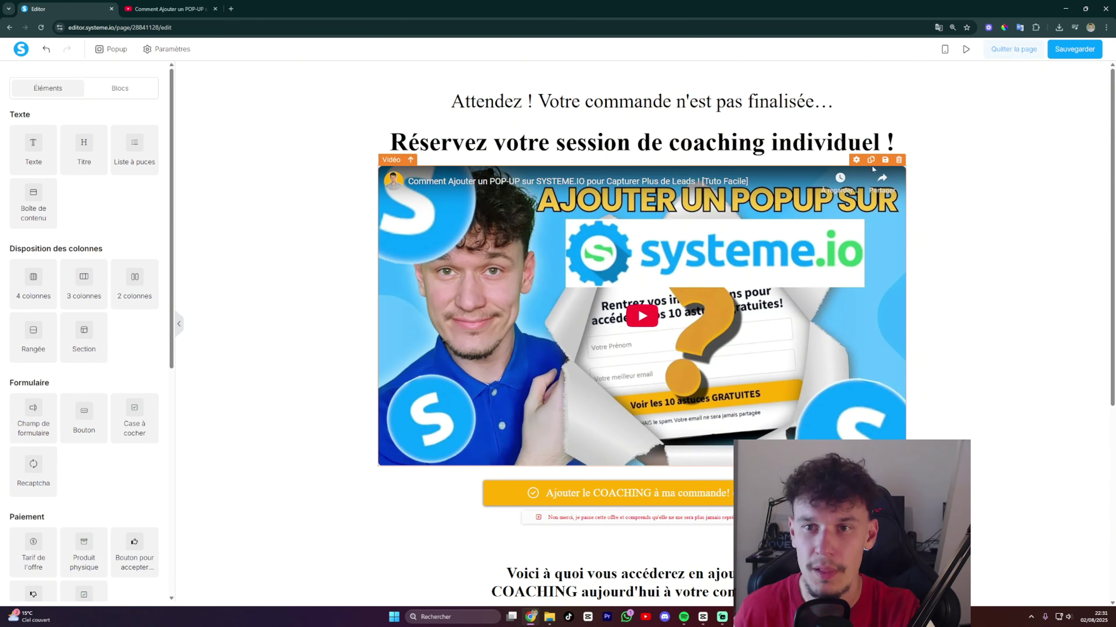
left_click(1013, 200)
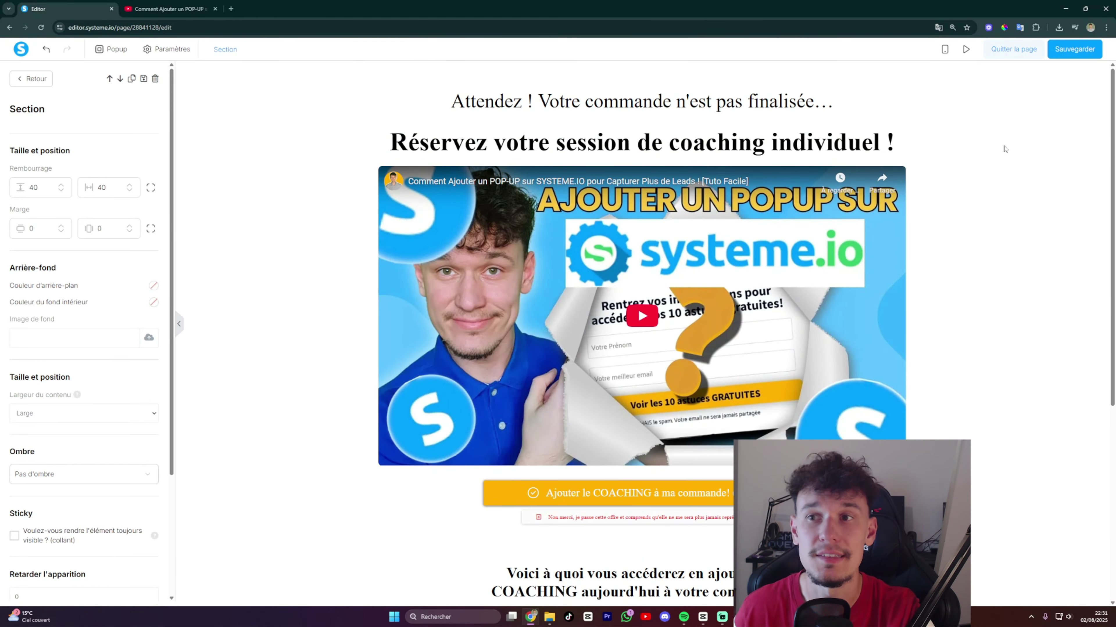
left_click(945, 49)
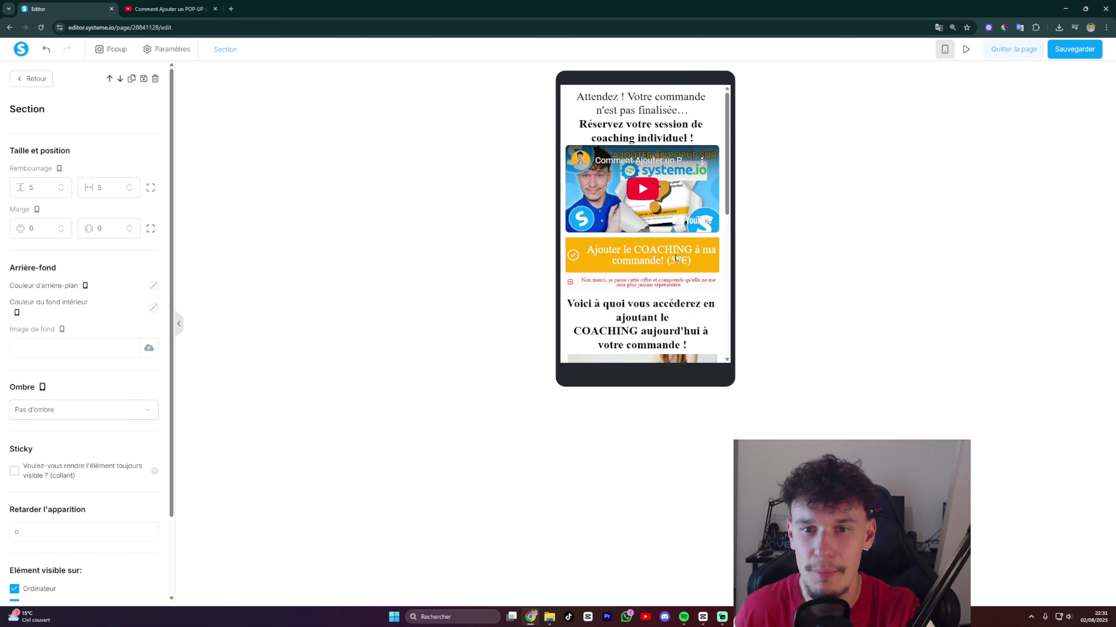
Set the mobile text size of the offer-accept button under the video to 14 and its line height to 11.
left_click(664, 264)
left_click(656, 266)
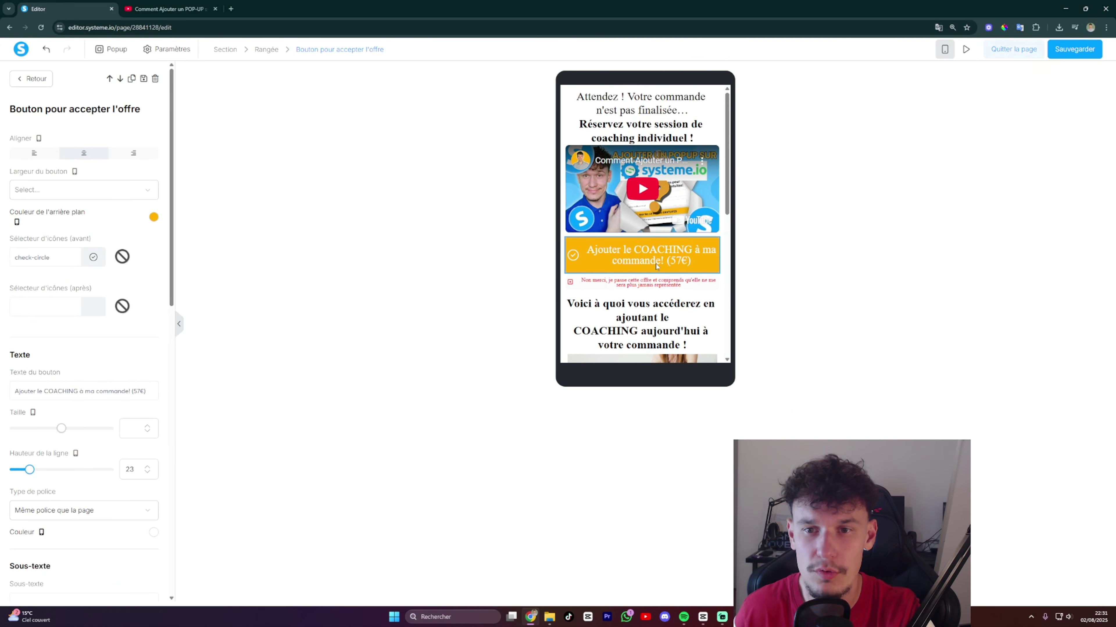
key("Escape")
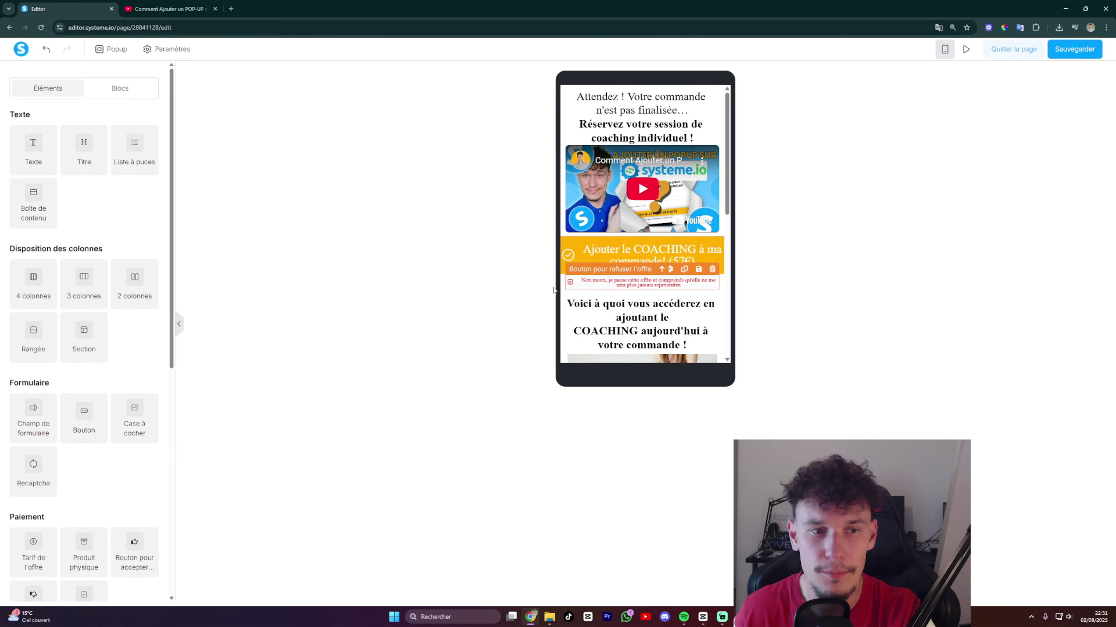
left_click(626, 269)
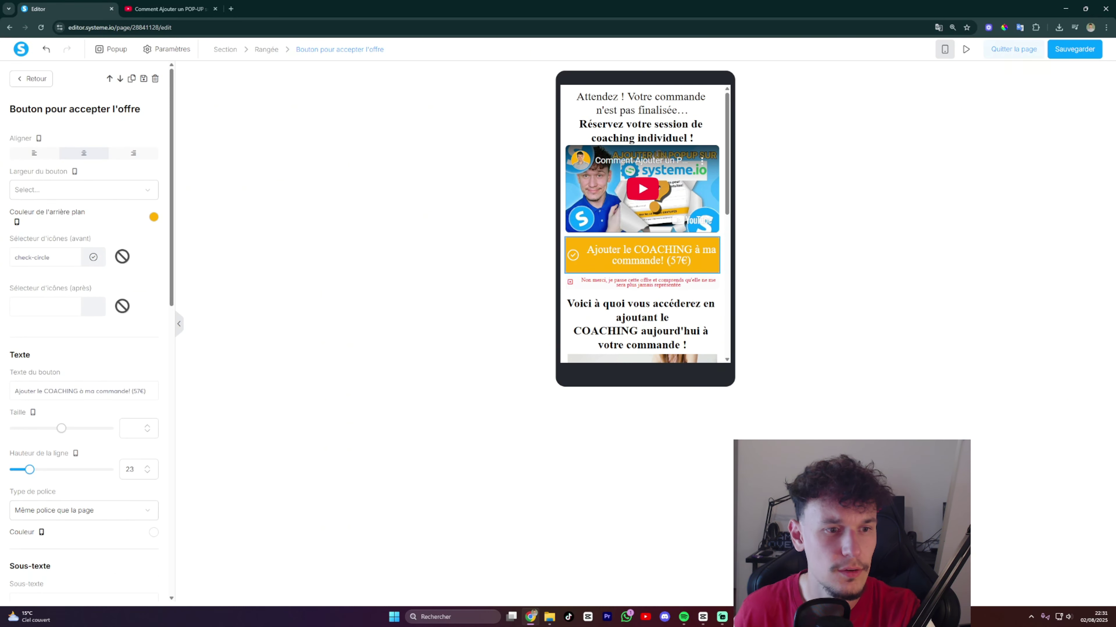
scroll(74, 372, "down", 1)
left_click_drag(62, 386, 21, 387)
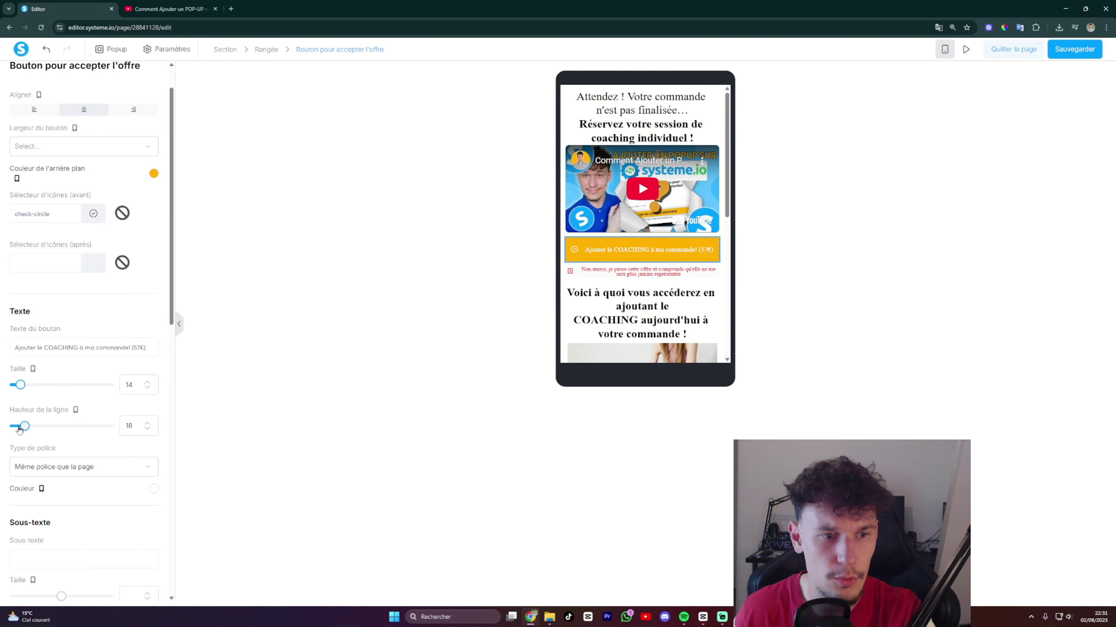
left_click_drag(25, 429, 17, 429)
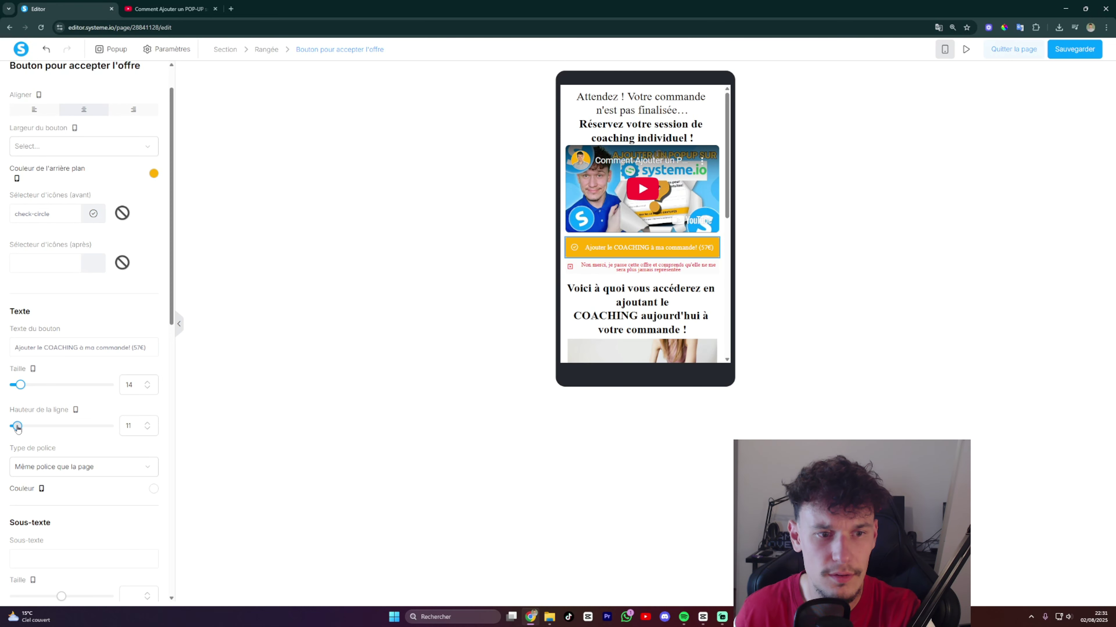
Set the mobile text size and line height of the offer-decline button under the video to 8 each.
left_click(642, 275)
left_click(640, 274)
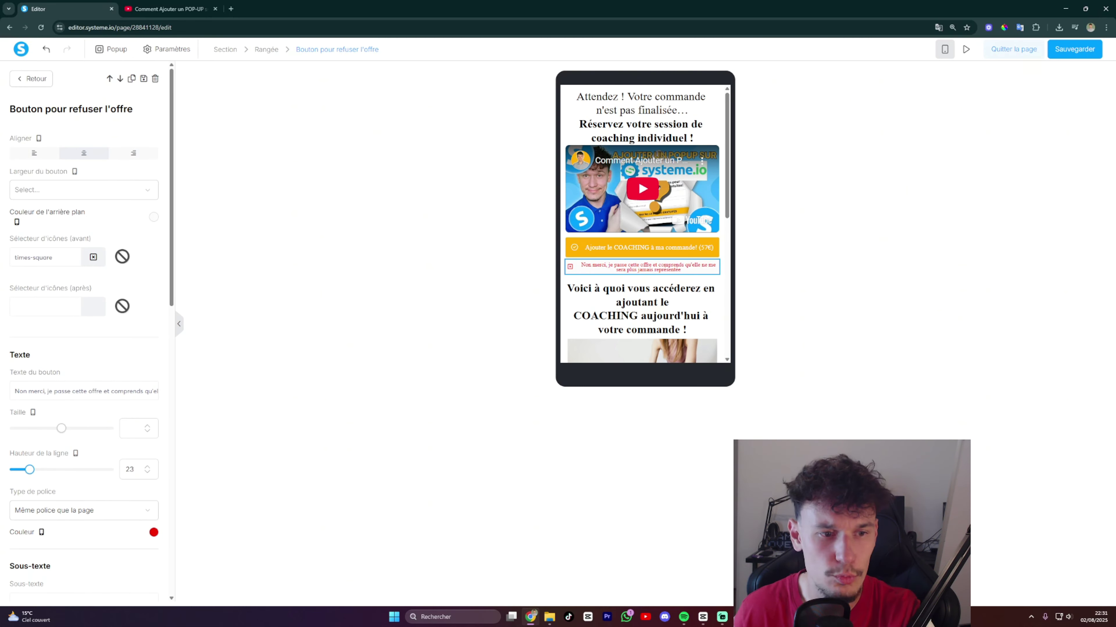
left_click_drag(61, 428, 13, 431)
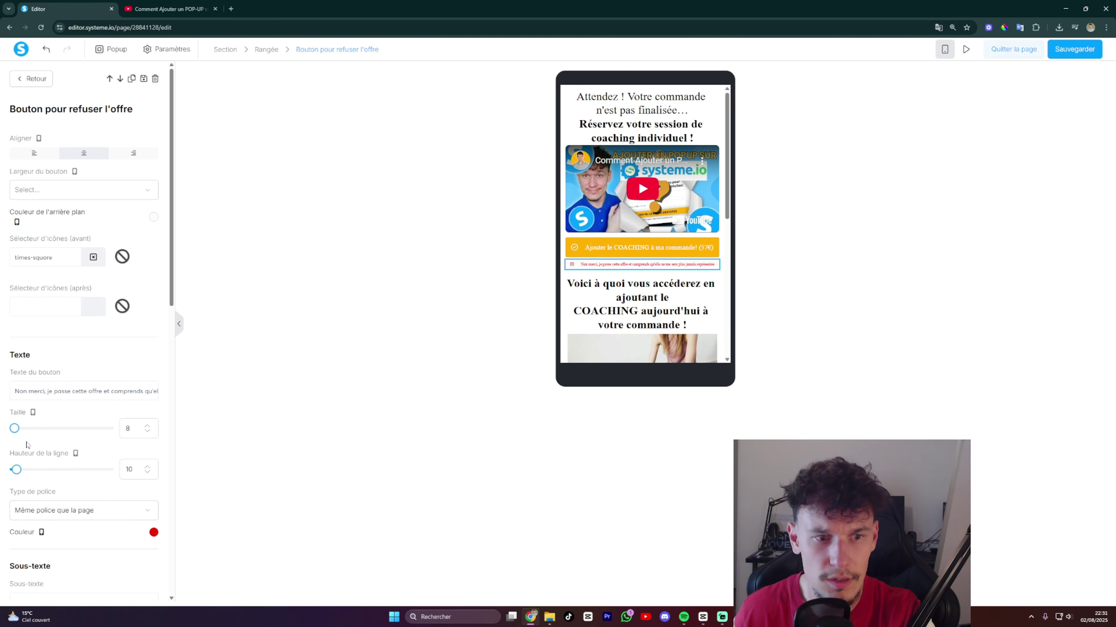
left_click_drag(17, 470, 13, 475)
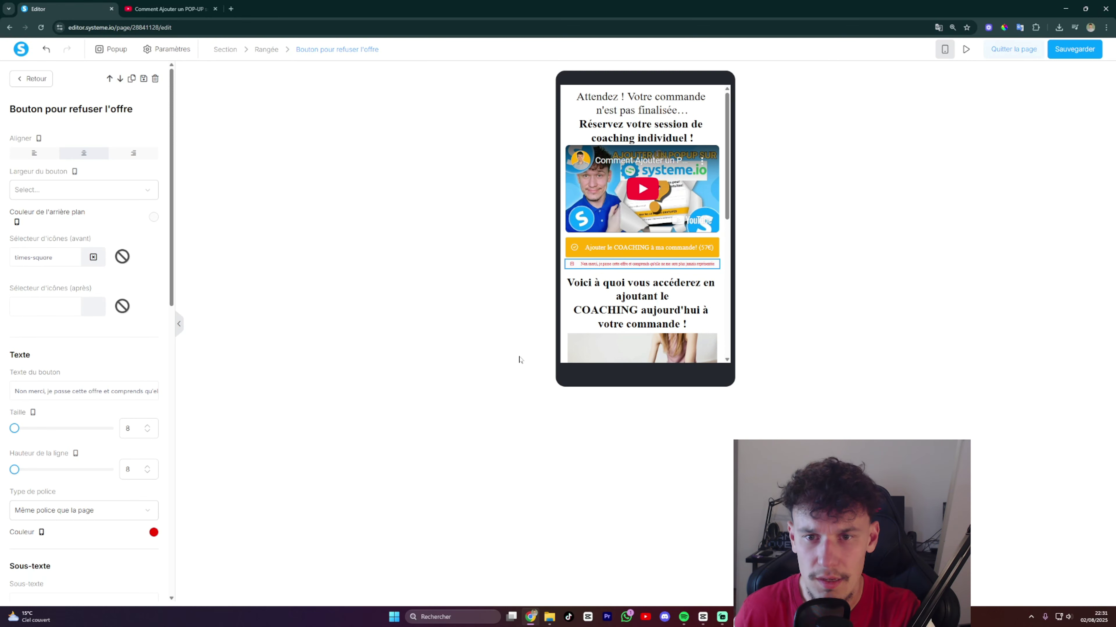
left_click(667, 276)
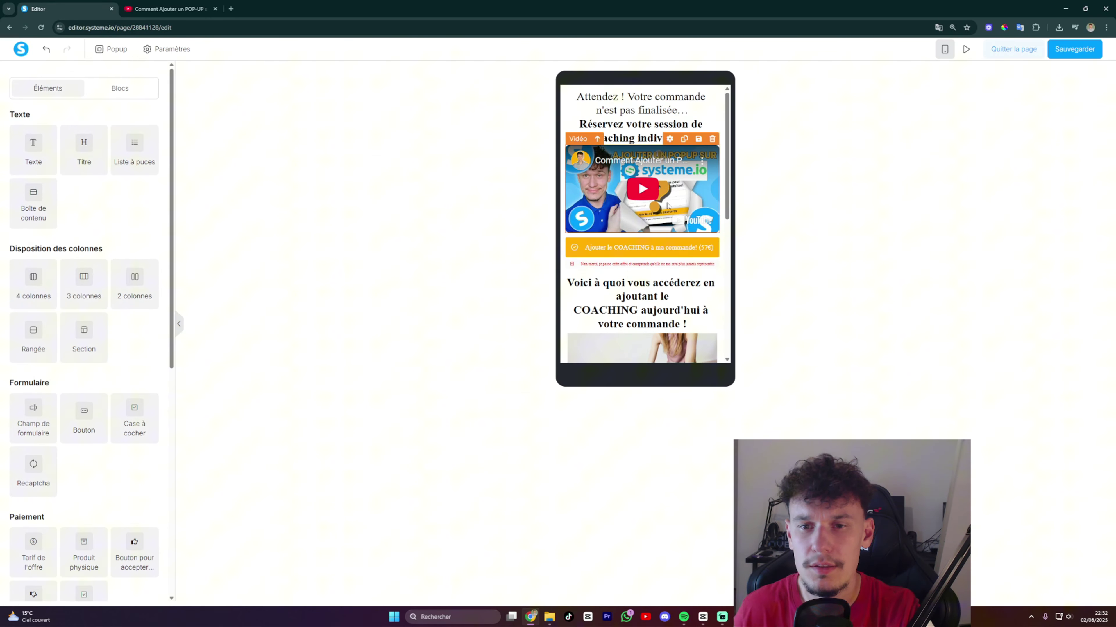
Enlarge the mobile font size of the "Seulement 57€" title below the benefits list.
scroll(666, 206, "down", 4)
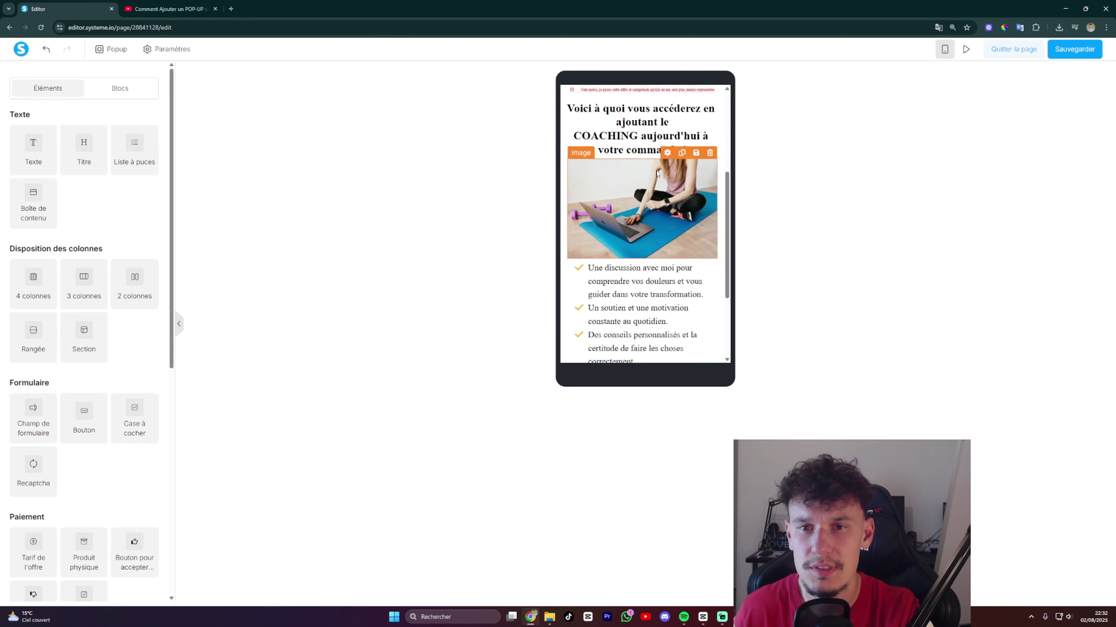
scroll(656, 173, "down", 2)
scroll(640, 145, "up", 3)
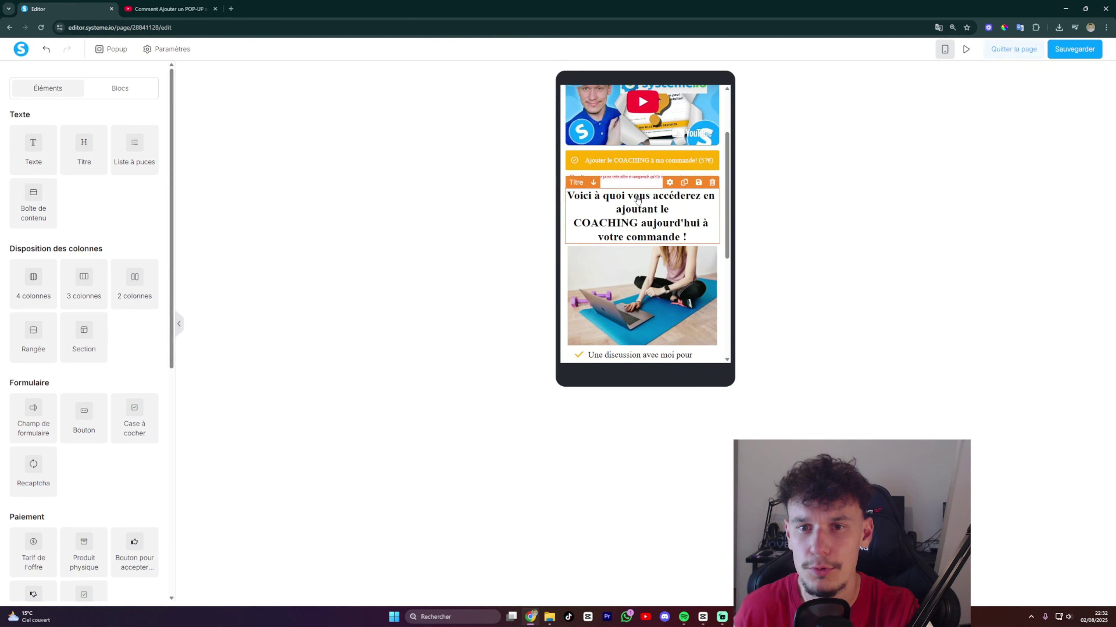
scroll(638, 200, "down", 4)
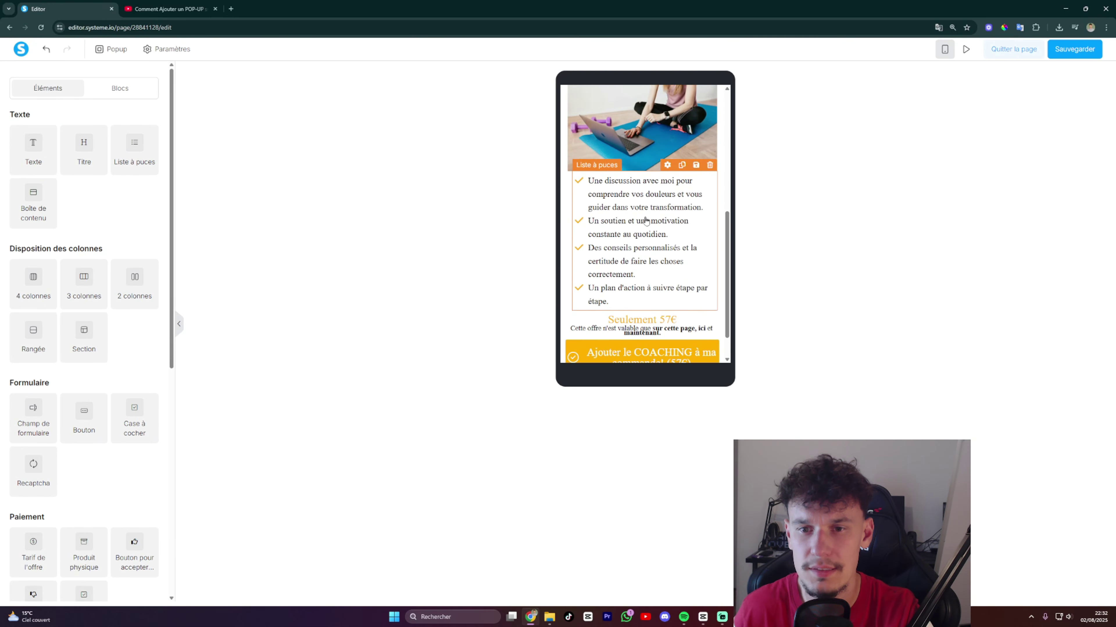
scroll(645, 221, "down", 1)
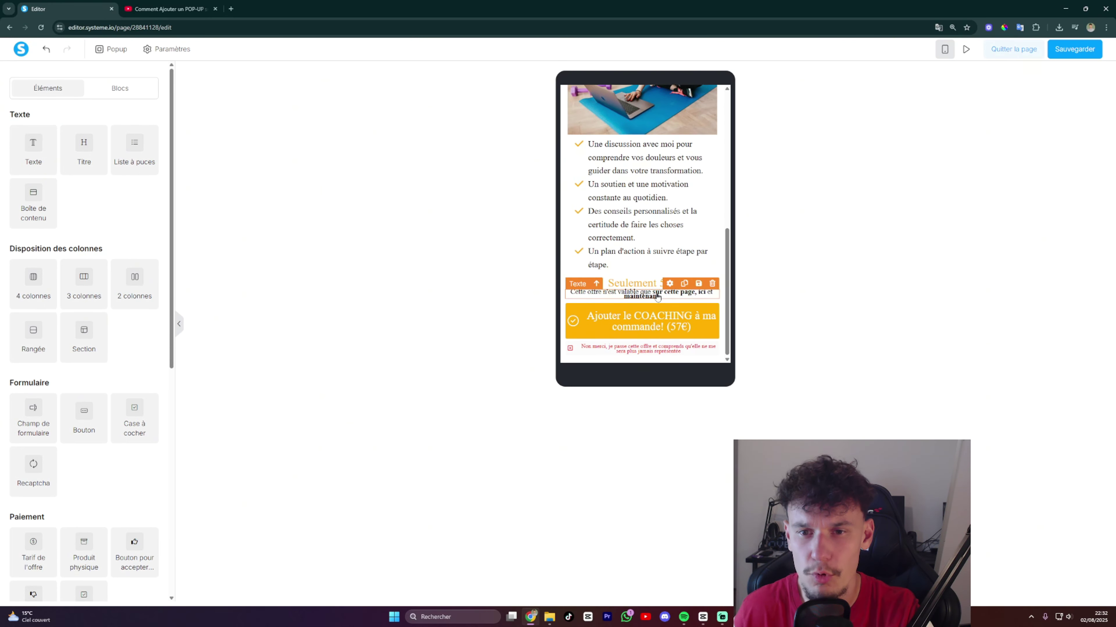
left_click(664, 282)
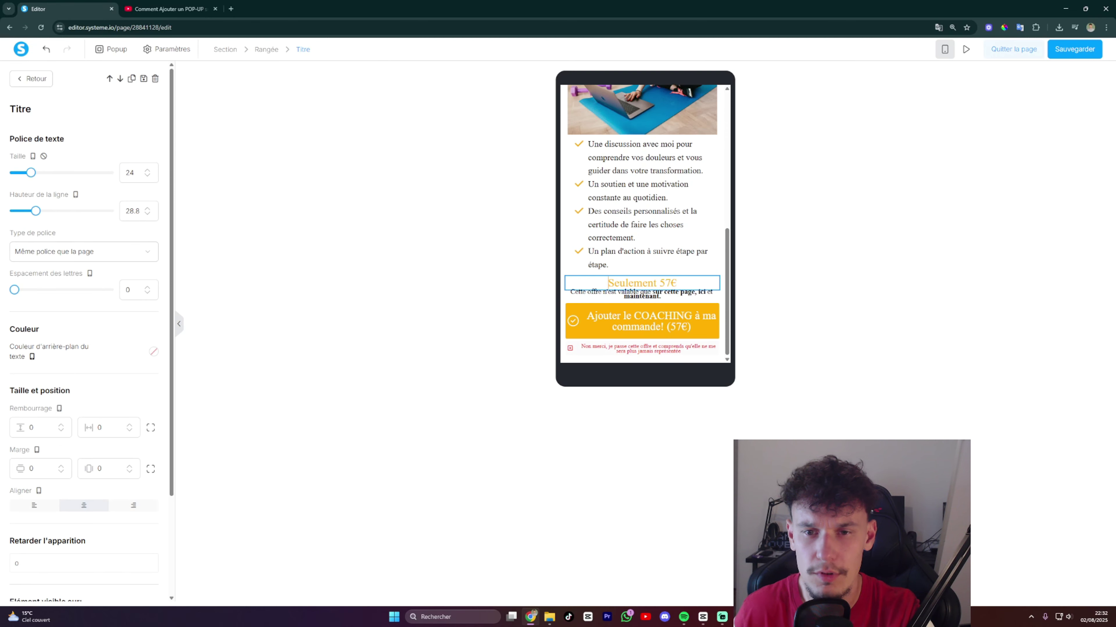
left_click_drag(35, 181, 44, 179)
left_click(457, 281)
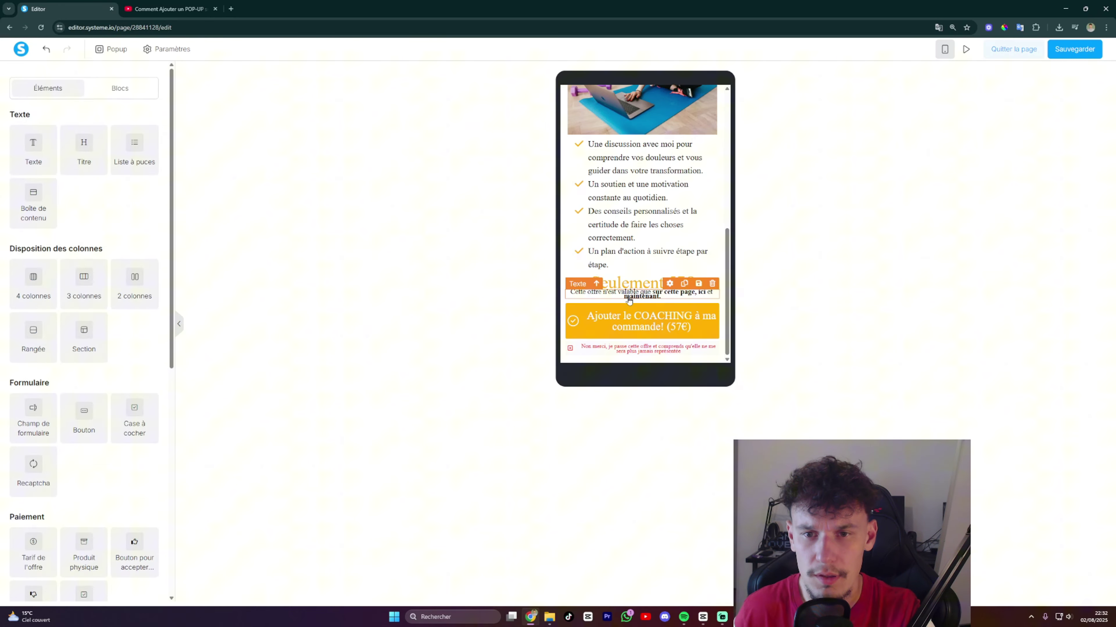
Set the mobile font size of the offer-validity text under the price title to 12 and its line height to 18.
left_click(629, 298)
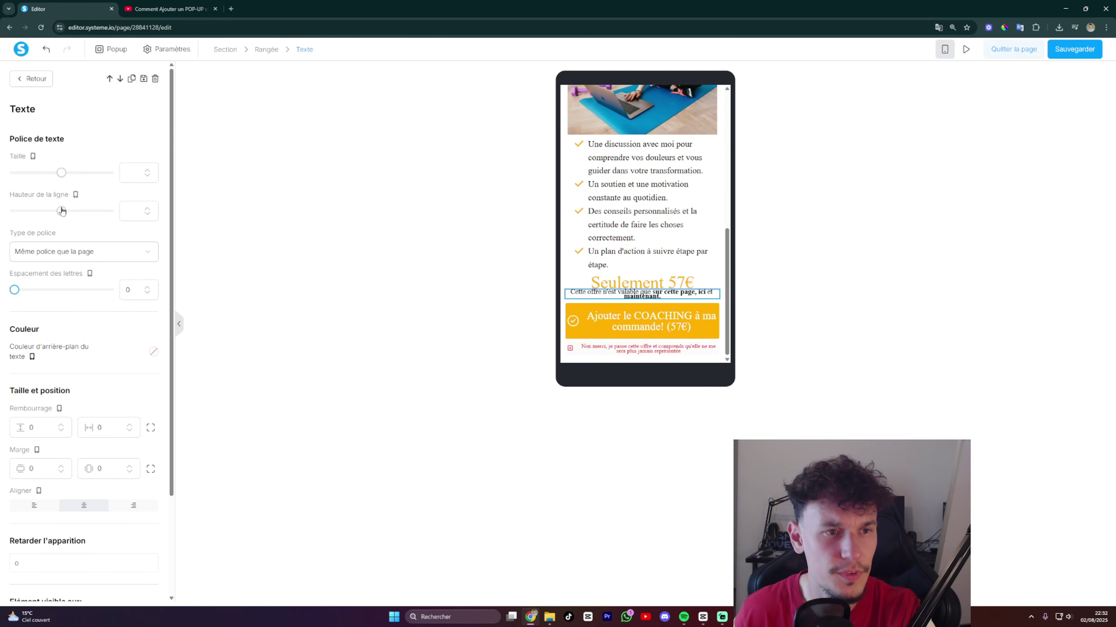
left_click_drag(62, 176, 18, 185)
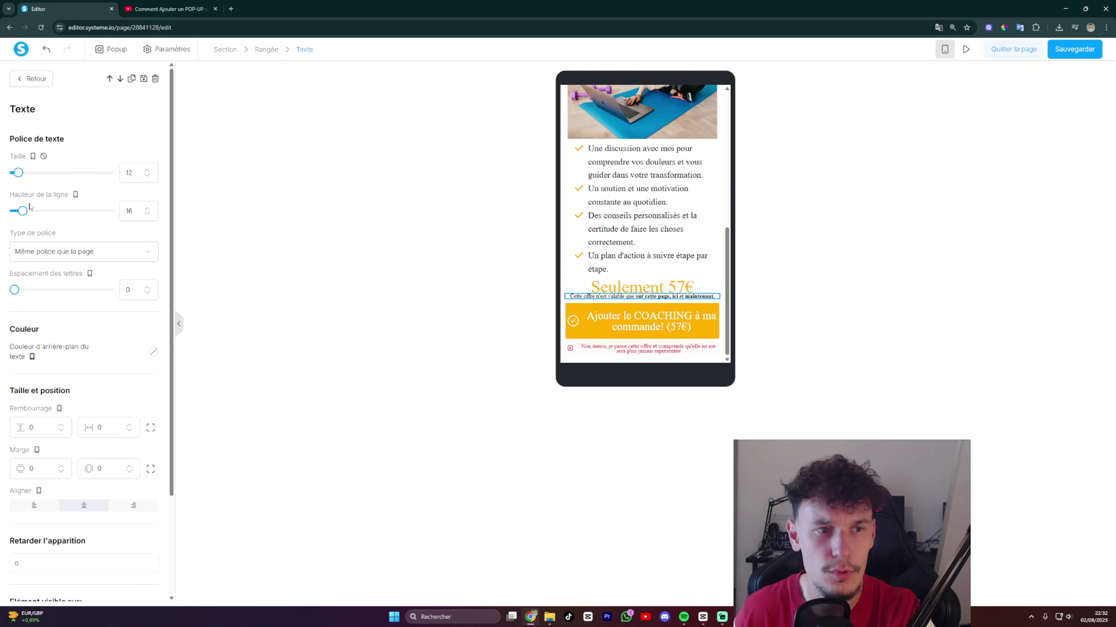
left_click_drag(22, 212, 25, 212)
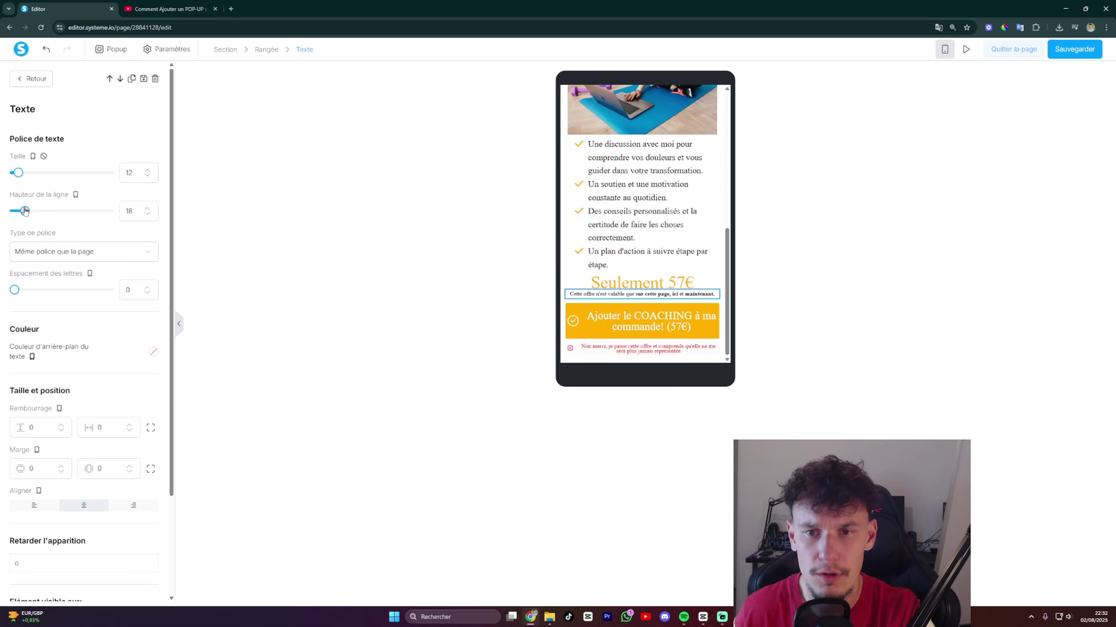
Set the mobile text size of the offer-accept button below the price title to 14 and its line height to 10.
left_click(616, 327)
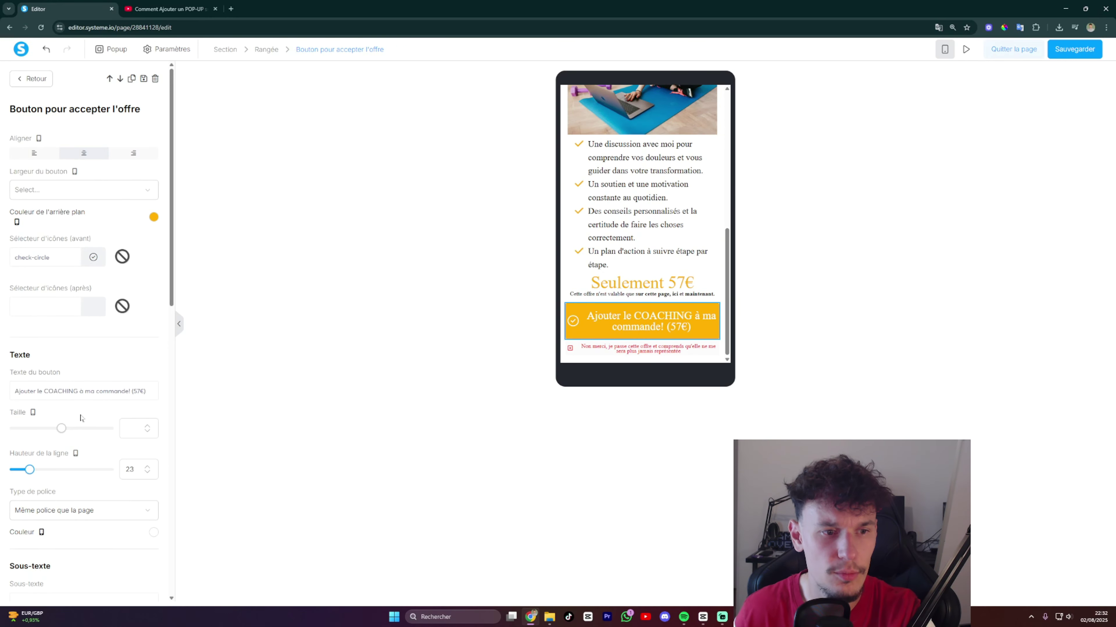
left_click_drag(62, 433, 21, 413)
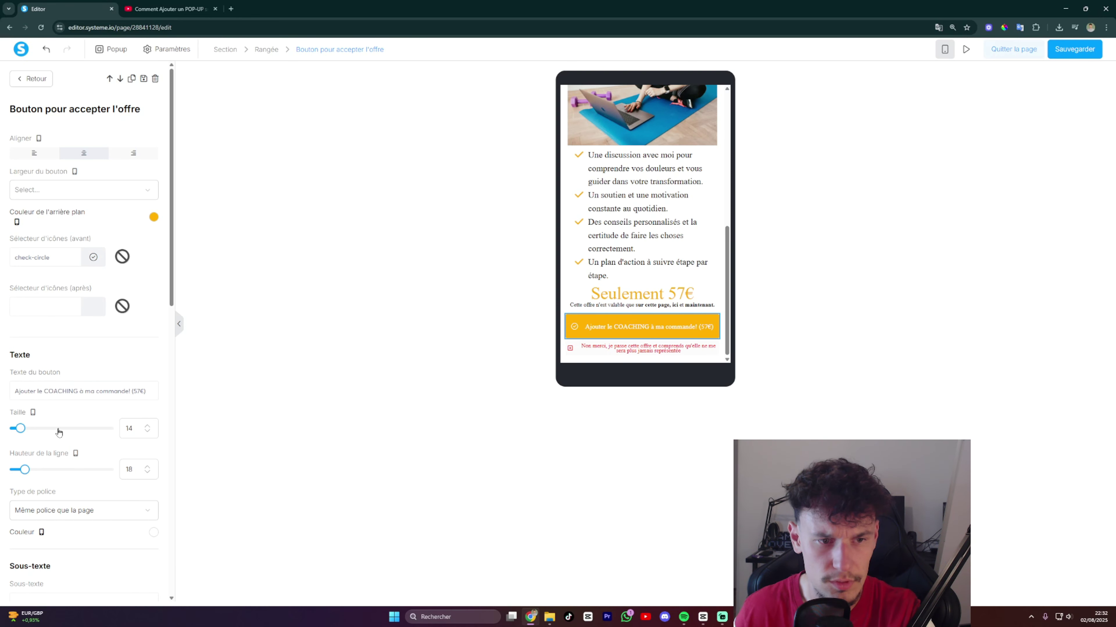
left_click_drag(24, 470, 17, 470)
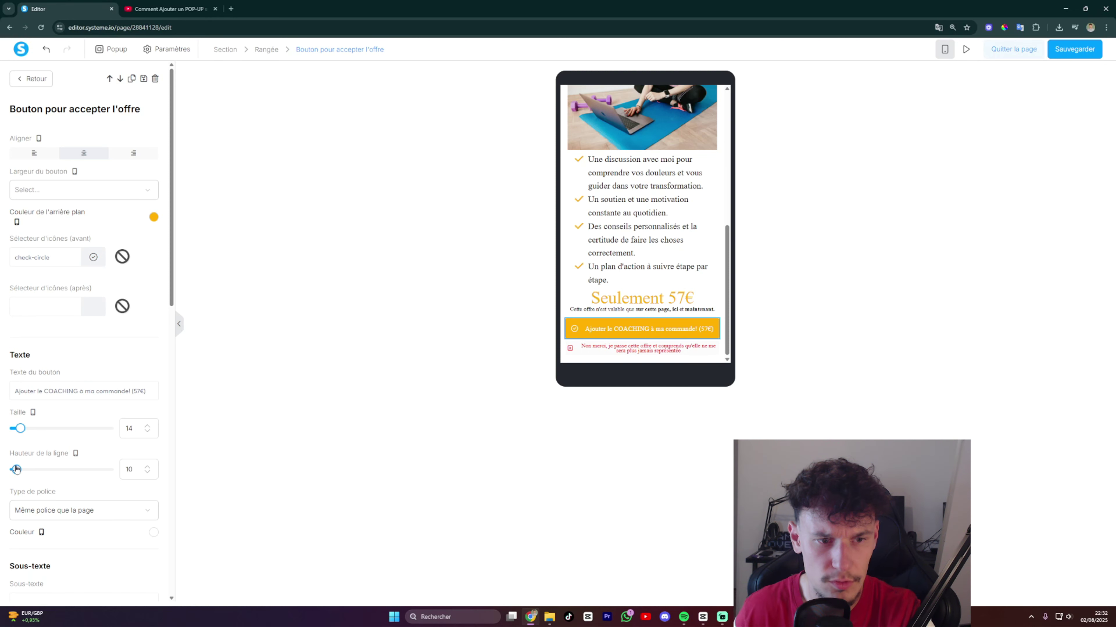
Set the mobile text size and line height of the offer-decline button at the page's end to 8 each.
left_click(624, 350)
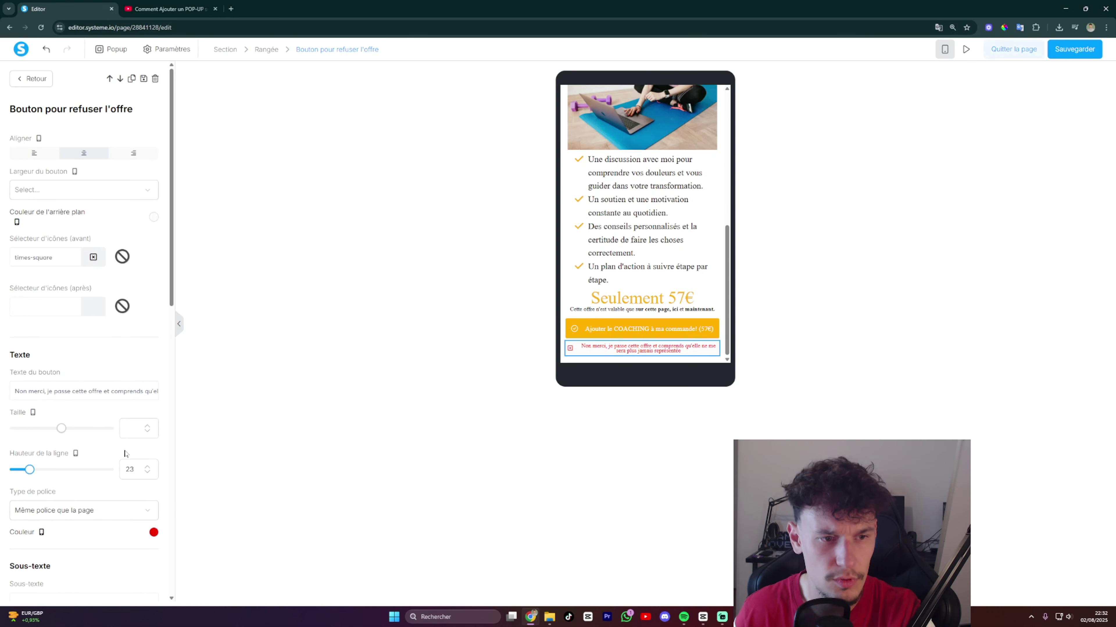
left_click_drag(61, 429, 15, 471)
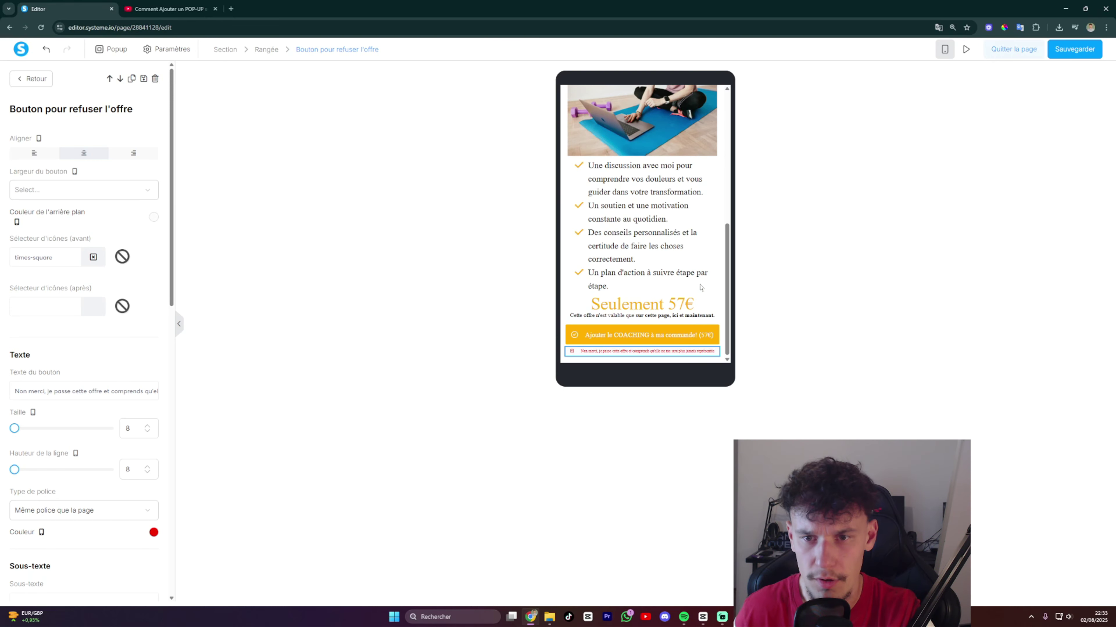
left_click(742, 300)
Review the mobile layout of the upsell page, save the page and leave the editor.
scroll(672, 316, "up", 3)
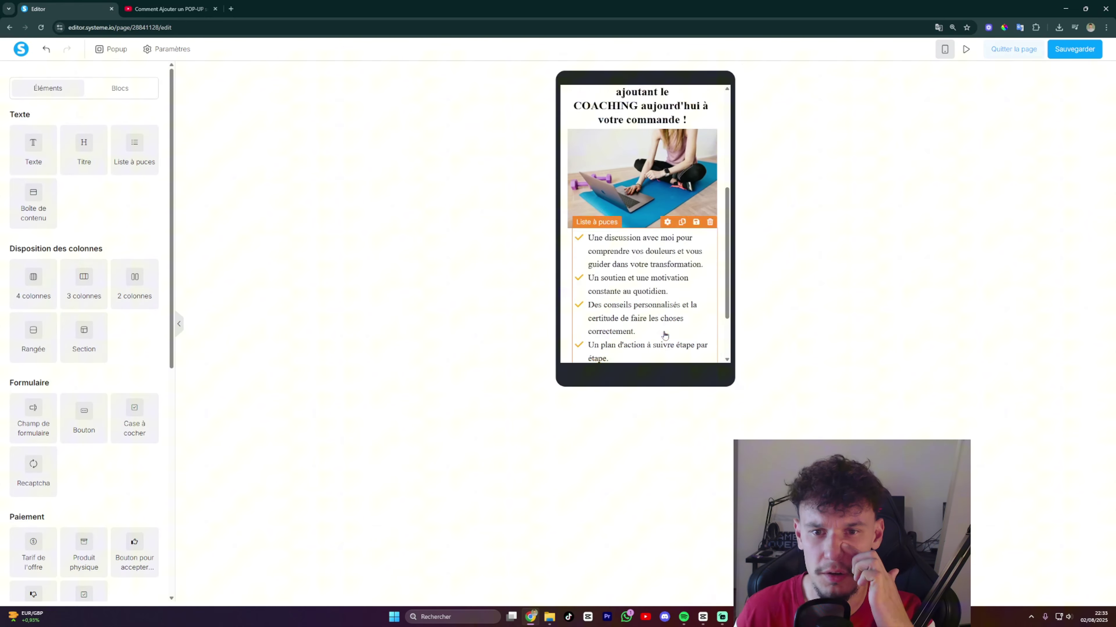
scroll(656, 332, "down", 3)
scroll(657, 332, "up", 10)
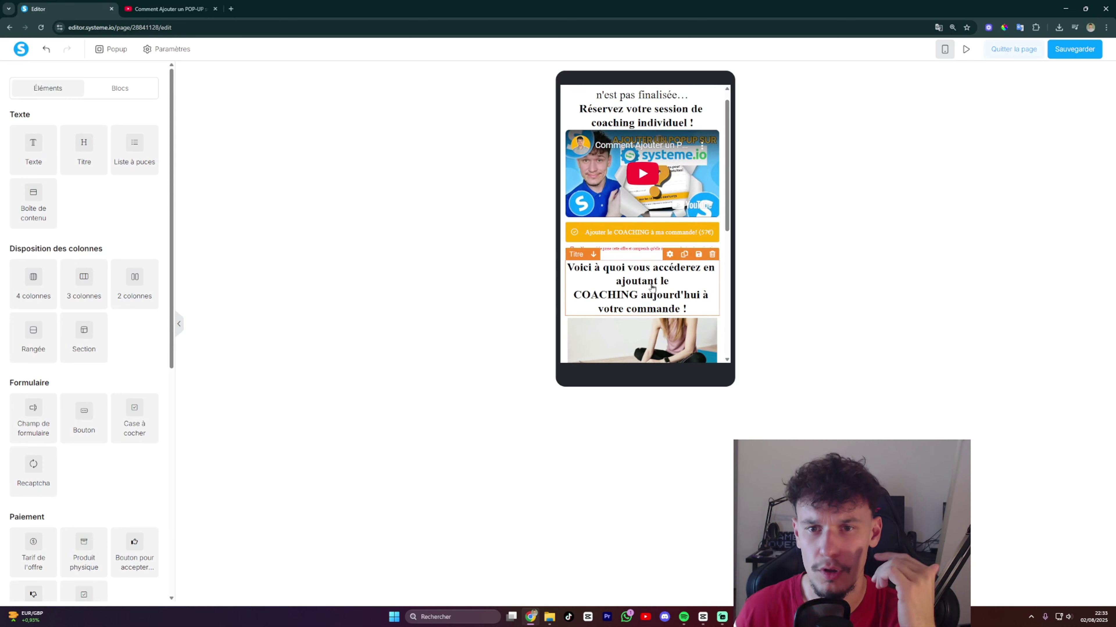
scroll(646, 220, "down", 6)
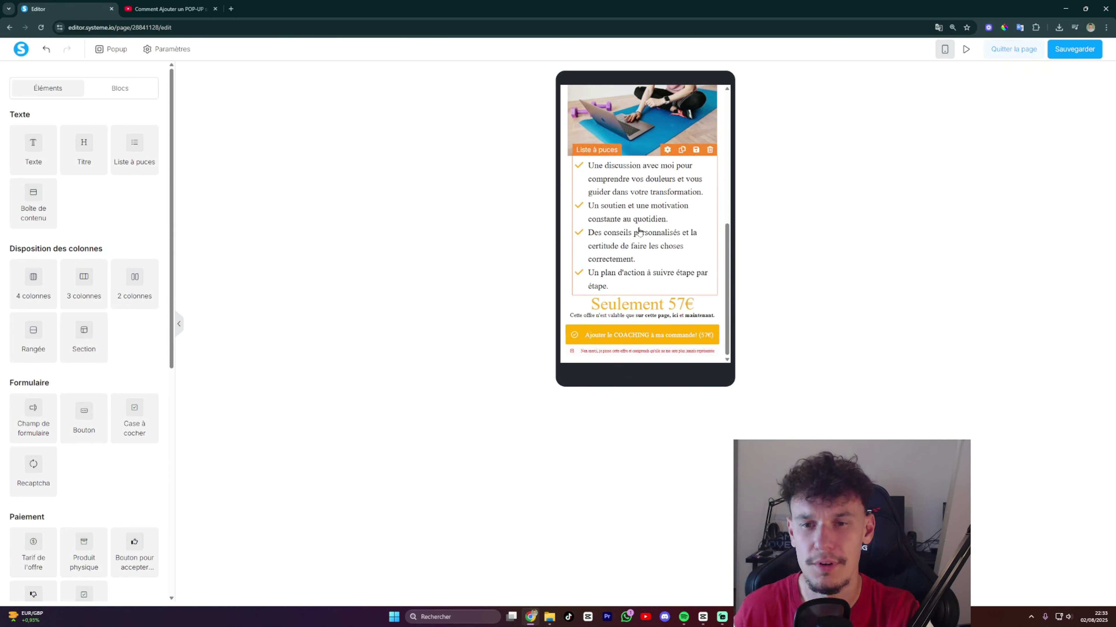
scroll(659, 272, "up", 6)
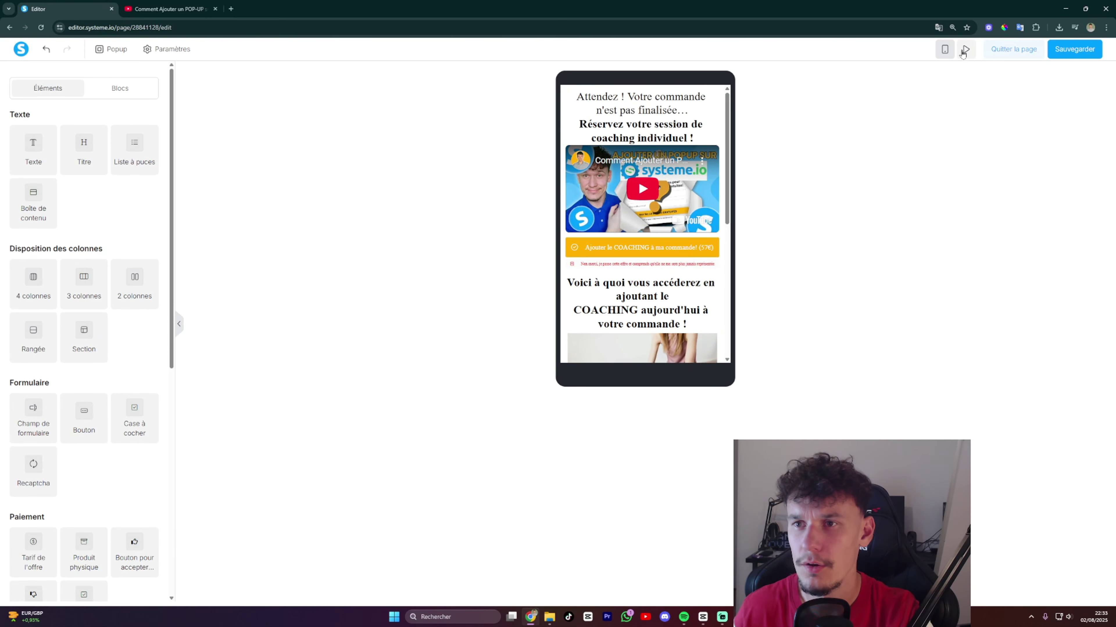
left_click(1083, 46)
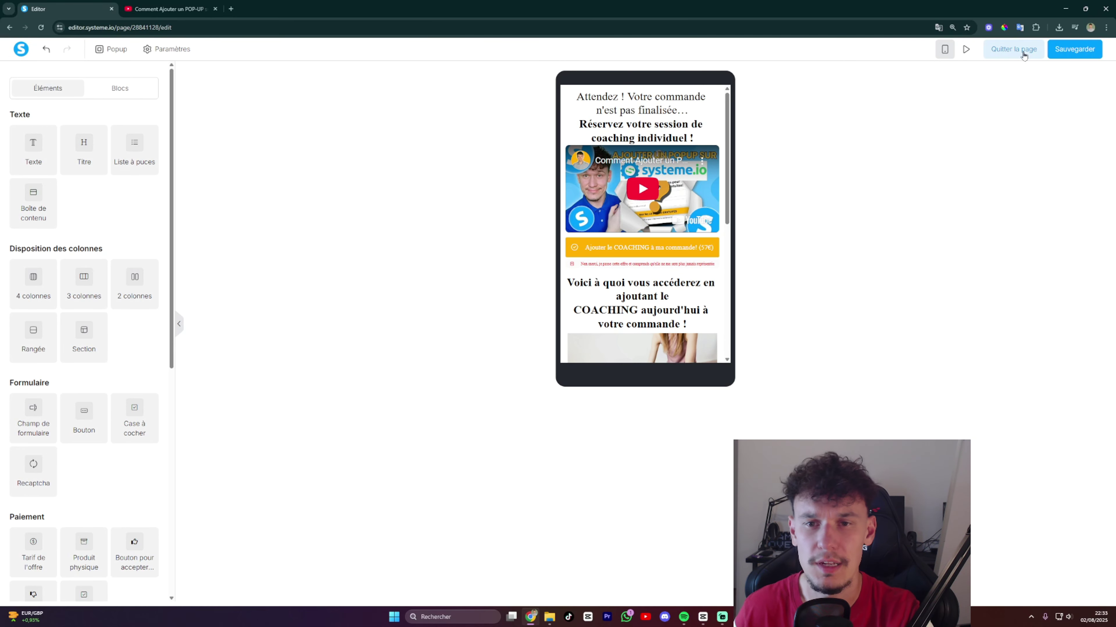
left_click(1023, 52)
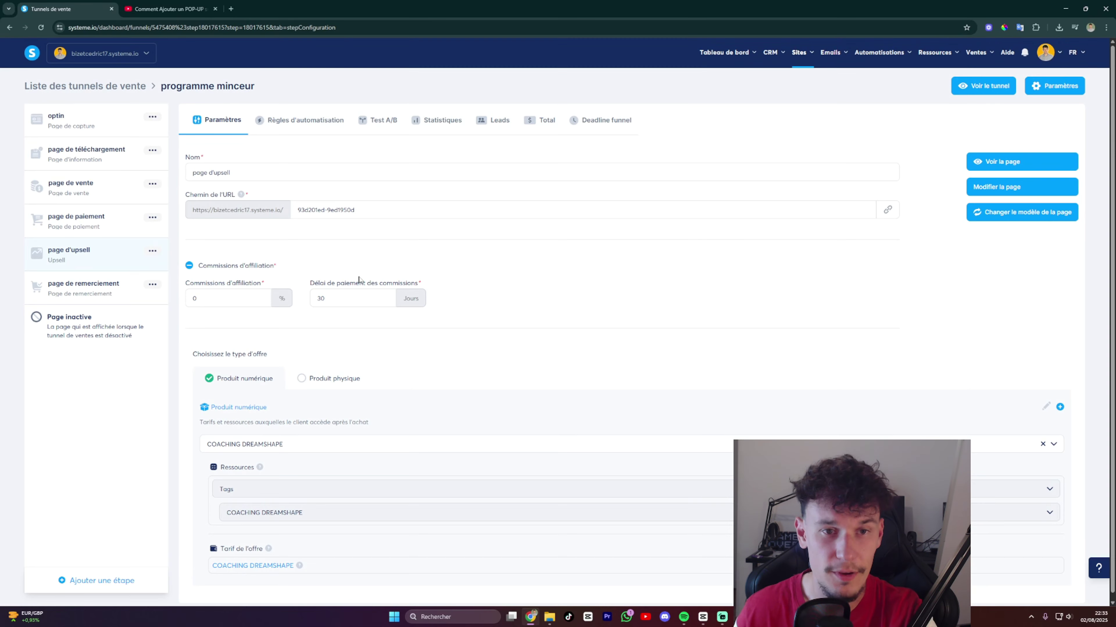
Open the "page de remerciement" step of the "programme minceur" funnel for editing.
left_click(94, 294)
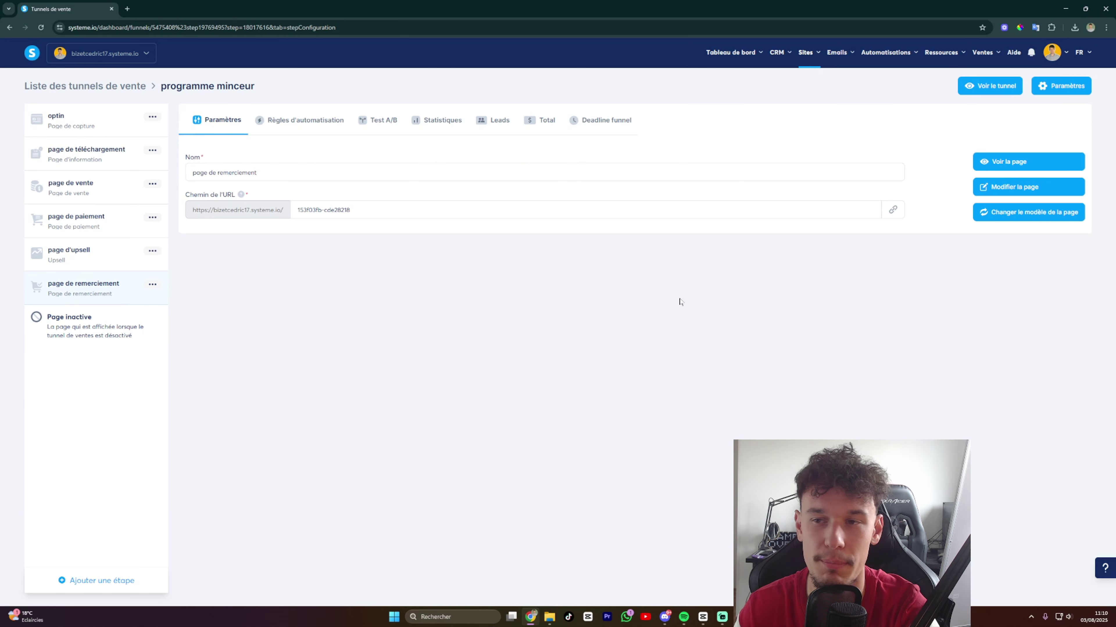
left_click(991, 187)
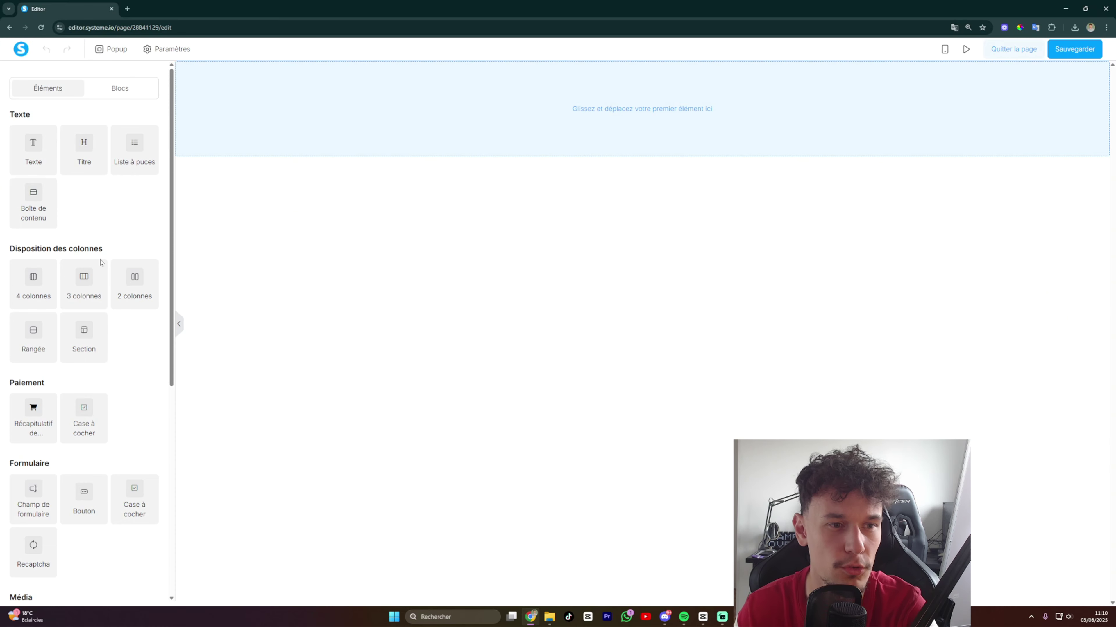
Add an image element to the empty section of the thank-you page.
scroll(95, 218, "down", 4)
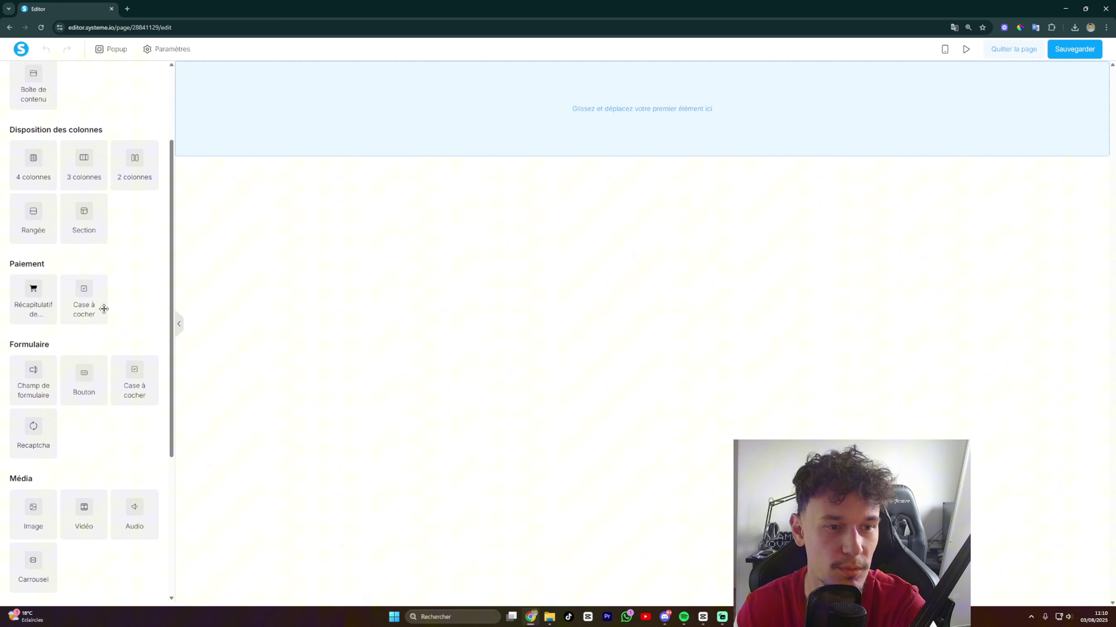
scroll(106, 361, "down", 2)
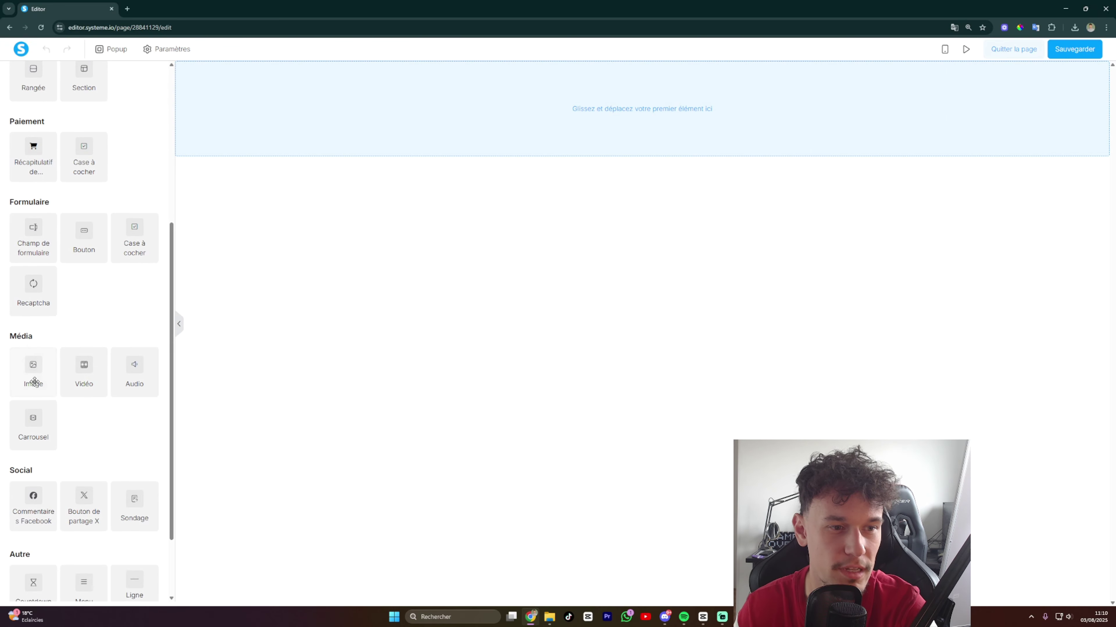
left_click_drag(34, 375, 553, 145)
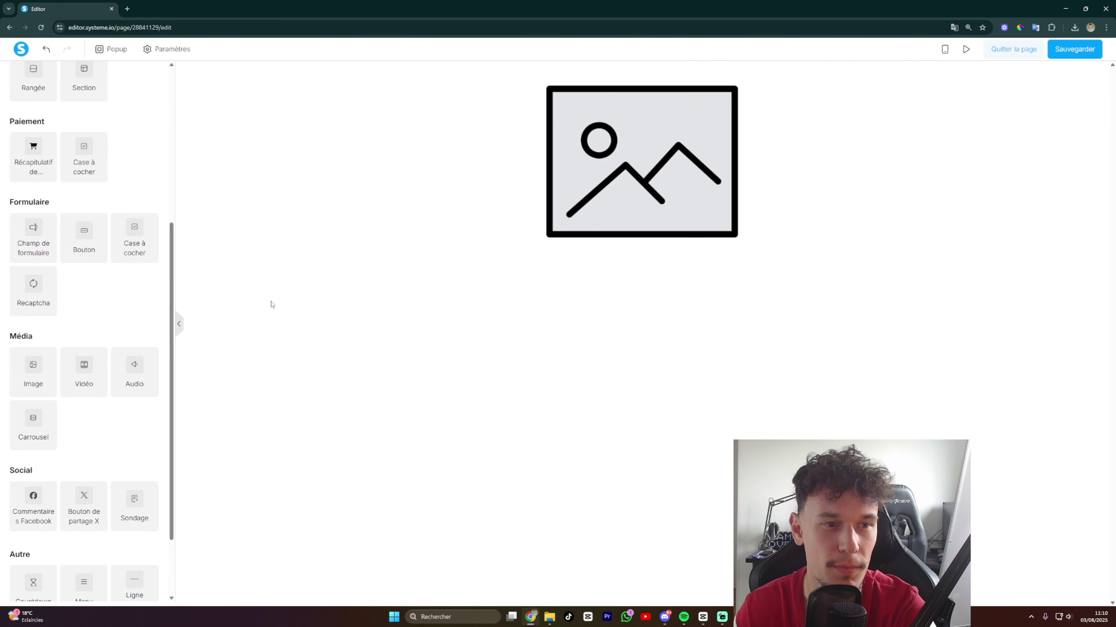
Add a title below the image placeholder and an order summary beneath the title.
scroll(125, 303, "up", 2)
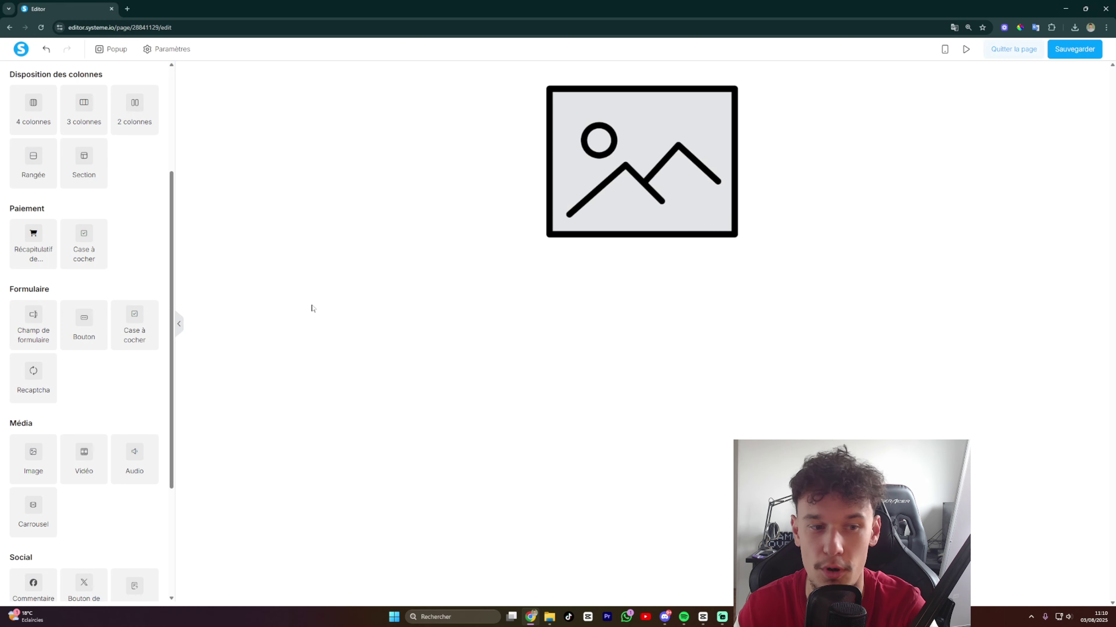
scroll(98, 326, "up", 4)
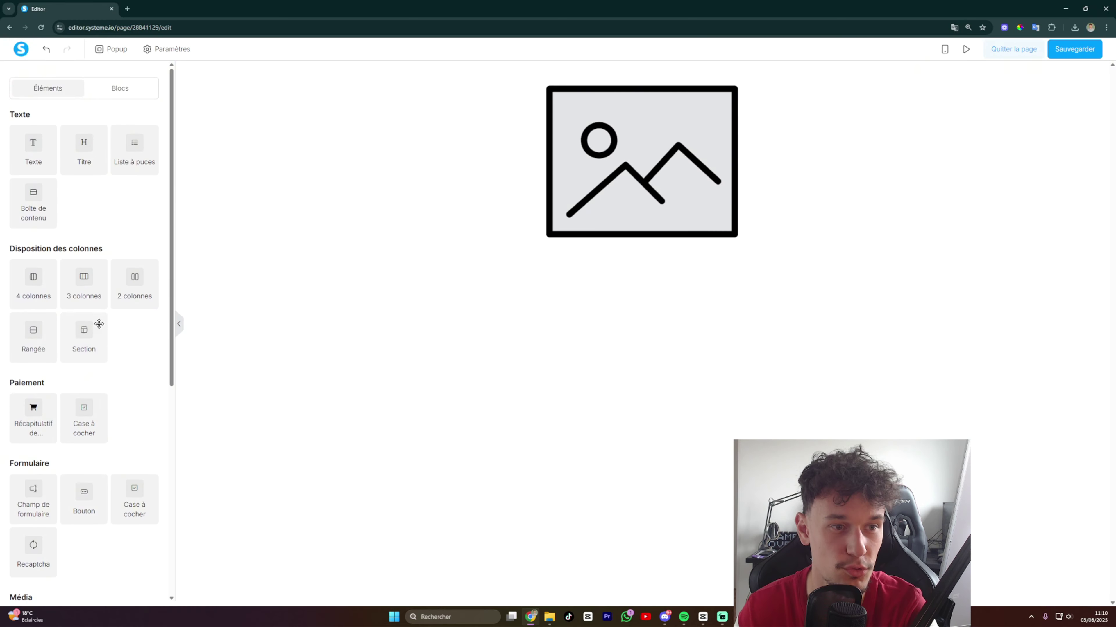
left_click_drag(83, 148, 554, 243)
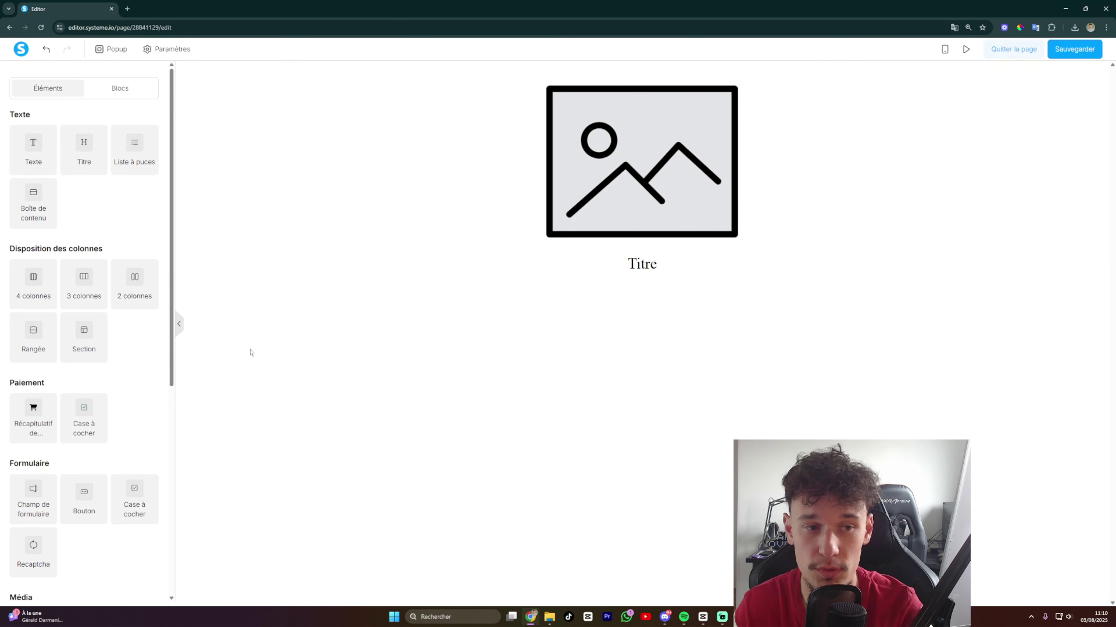
left_click_drag(33, 428, 636, 290)
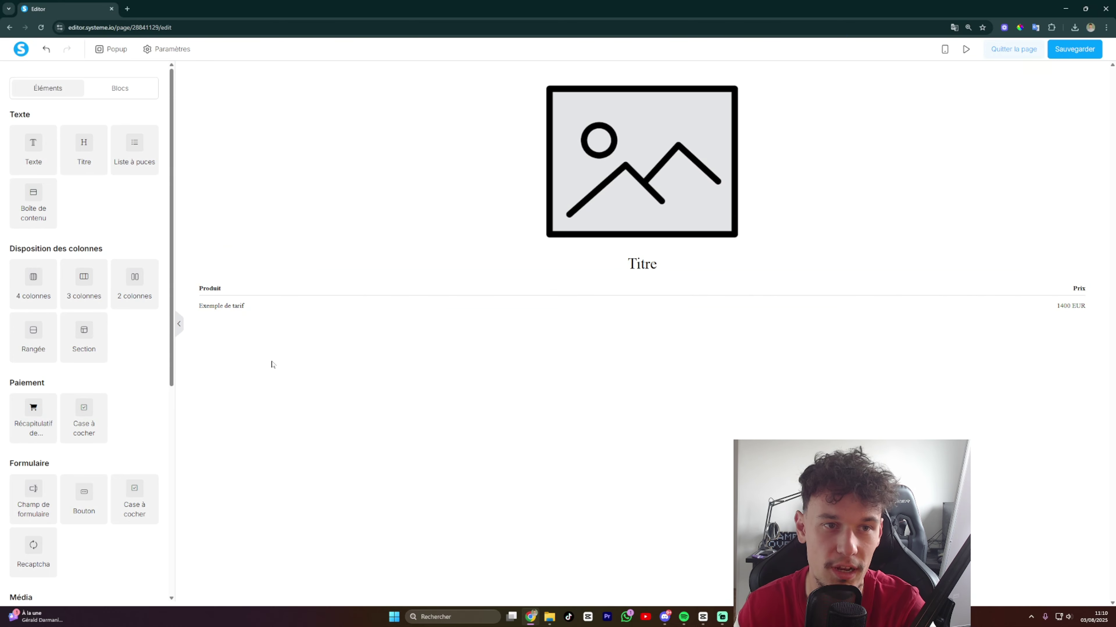
Set the section's content width to "Petit".
left_click(203, 167)
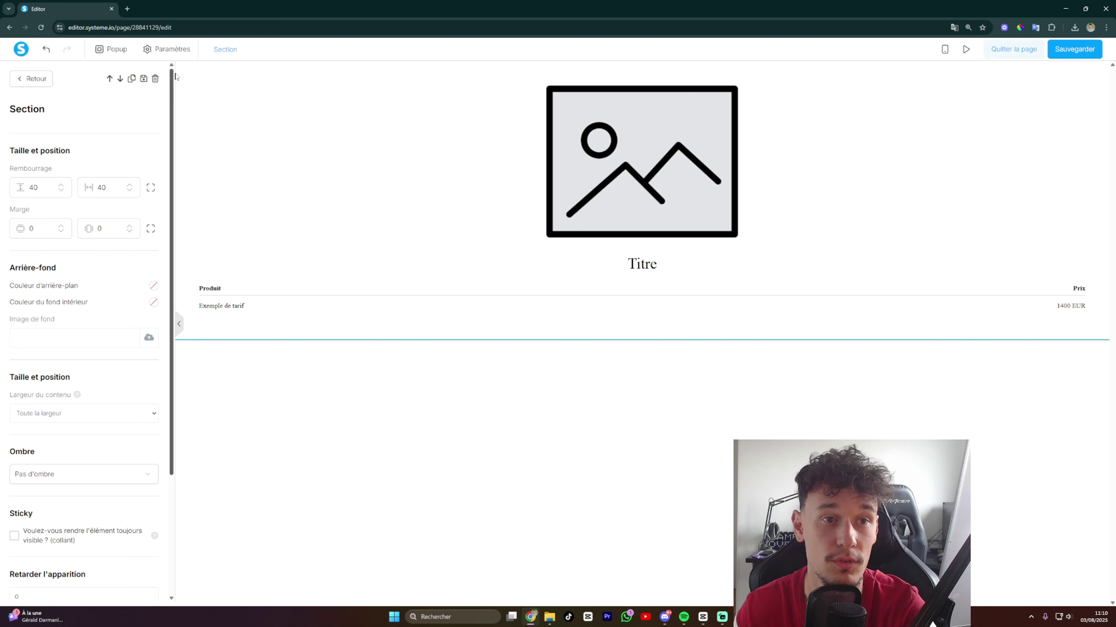
scroll(84, 334, "down", 2)
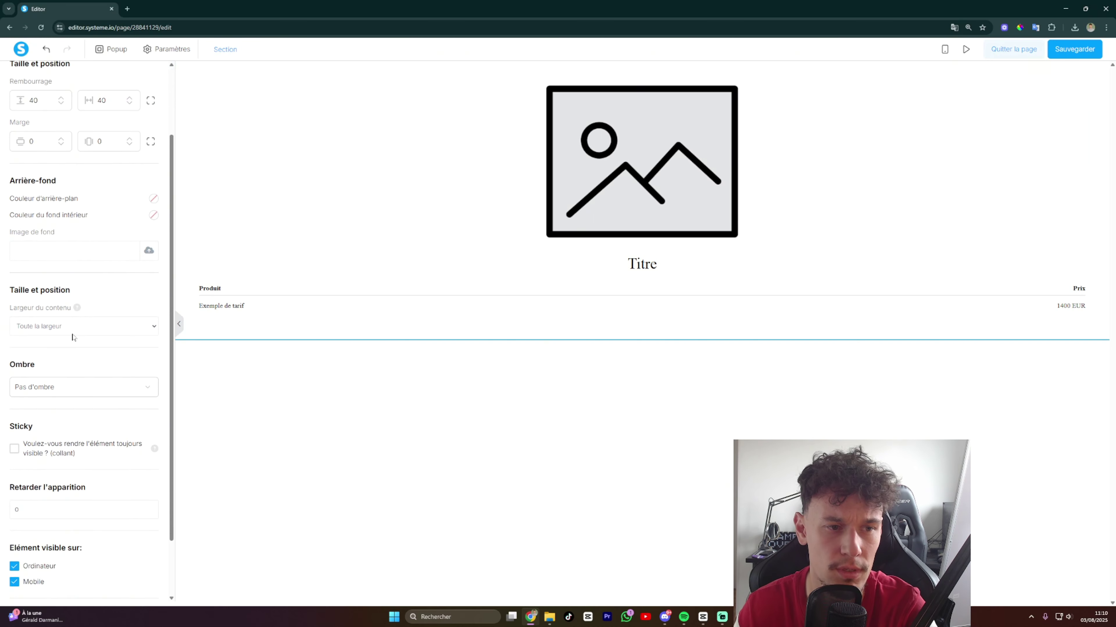
left_click(58, 326)
left_click(39, 374)
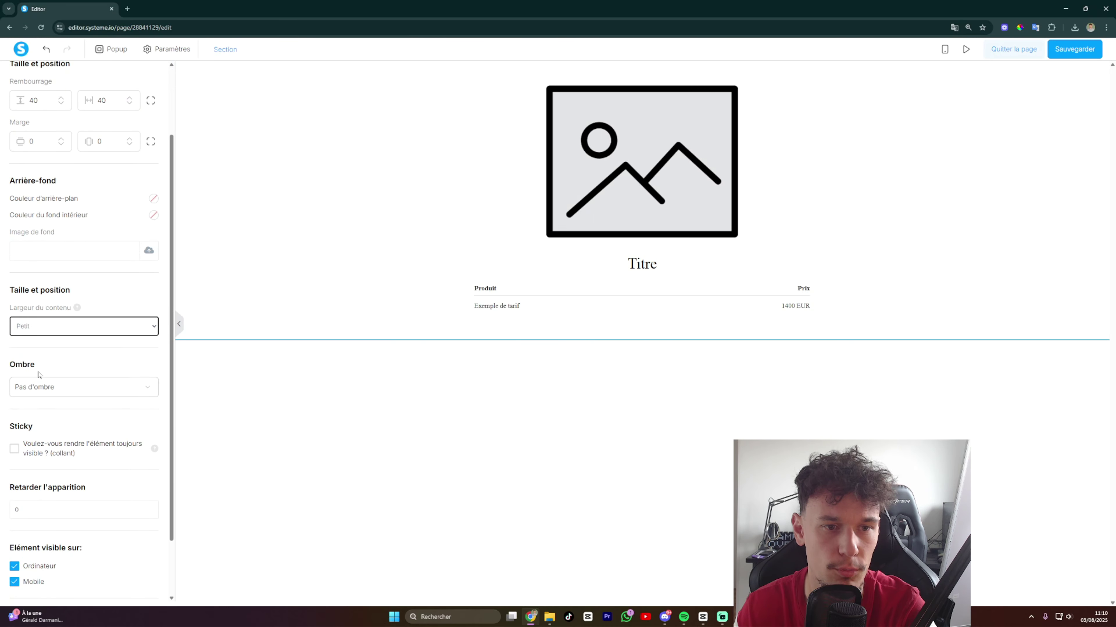
left_click(462, 385)
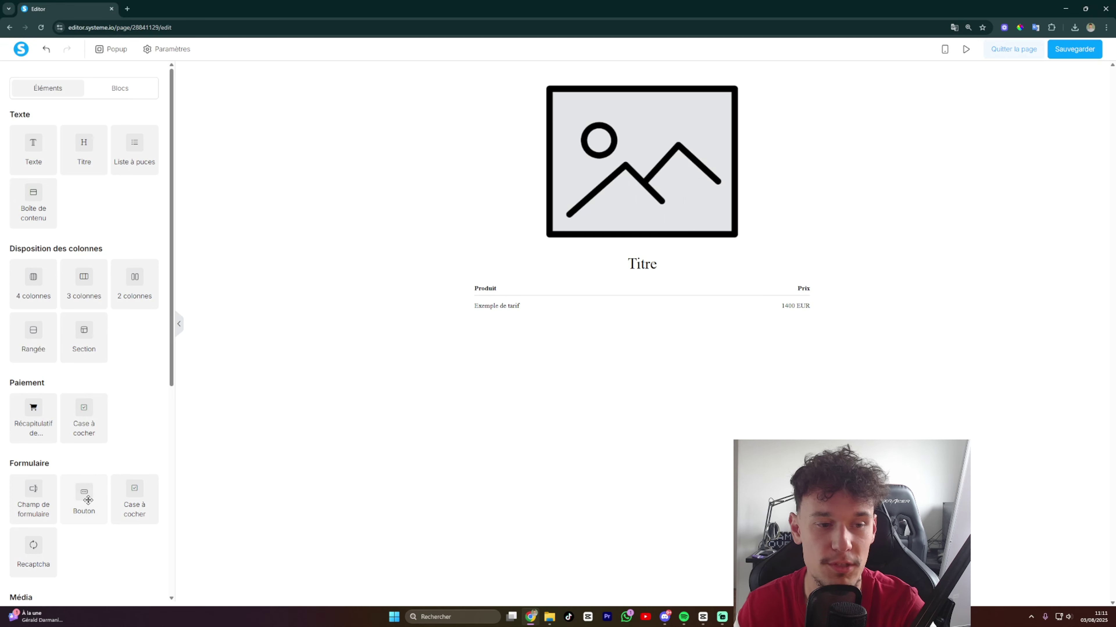
Add a button below the order summary, followed by two text elements beneath the button.
left_click_drag(85, 496, 643, 321)
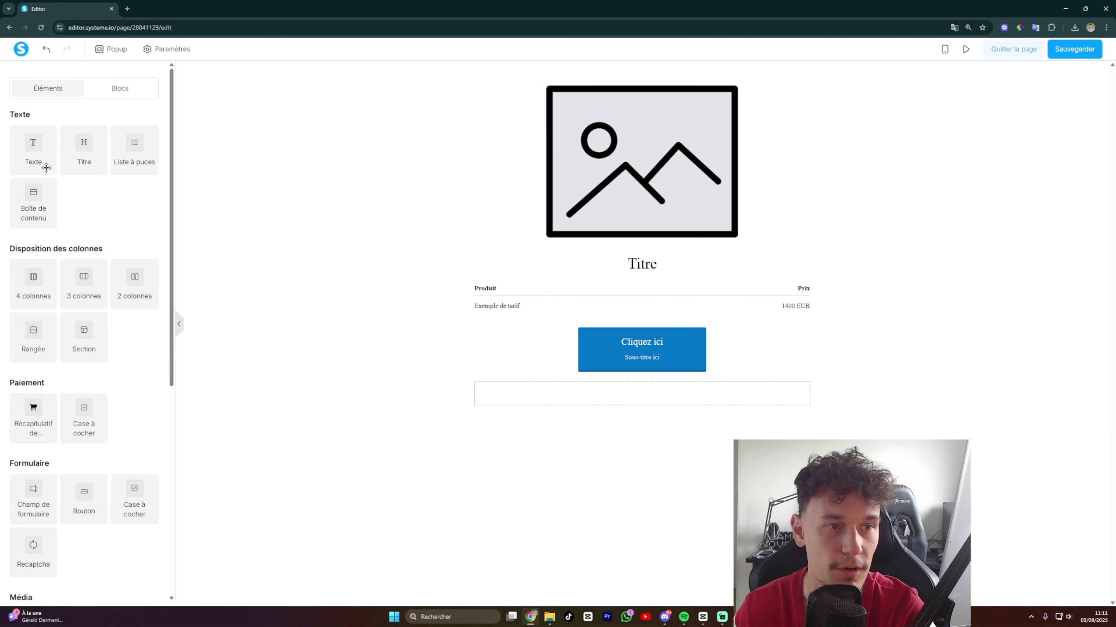
left_click_drag(44, 166, 553, 394)
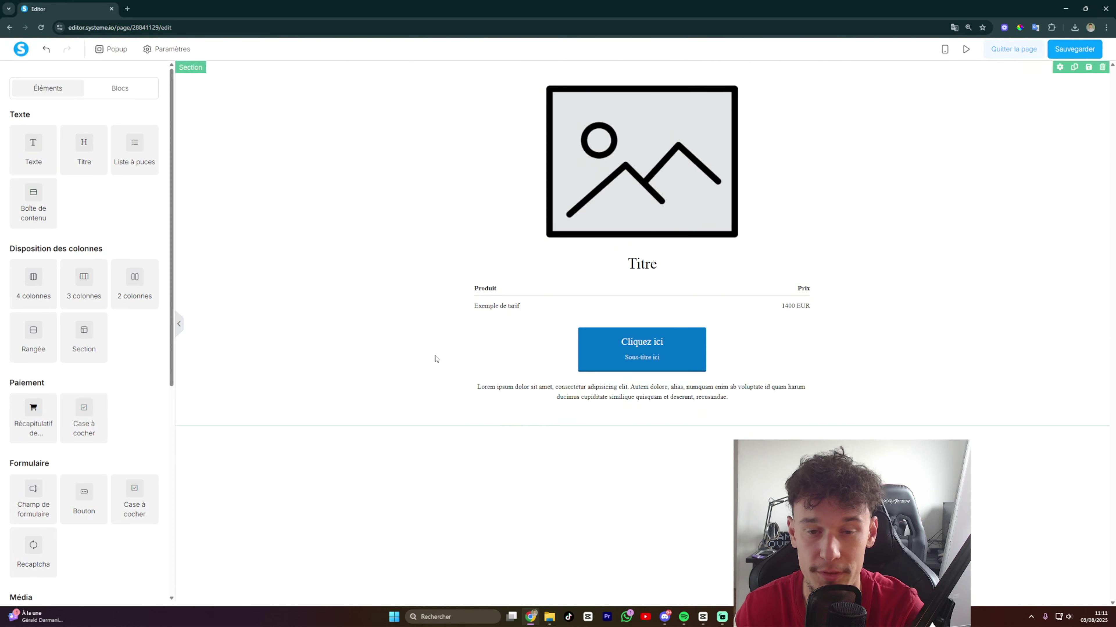
left_click_drag(32, 151, 580, 407)
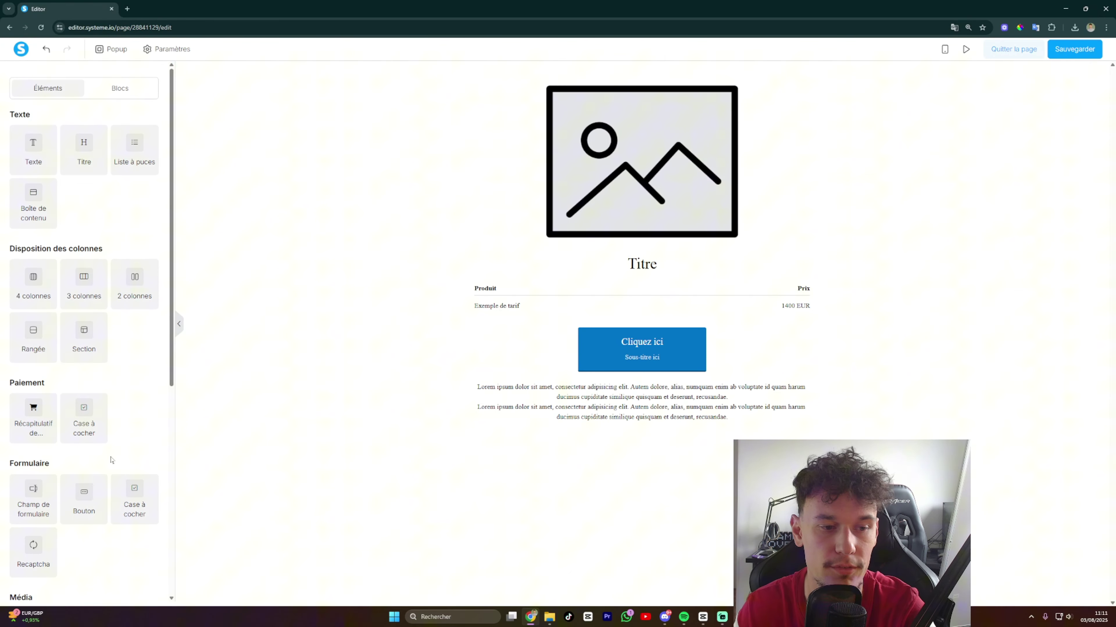
Upload the book mockup "Designsanstitre15.png" from the downloads folder and insert it into the image element.
left_click(629, 191)
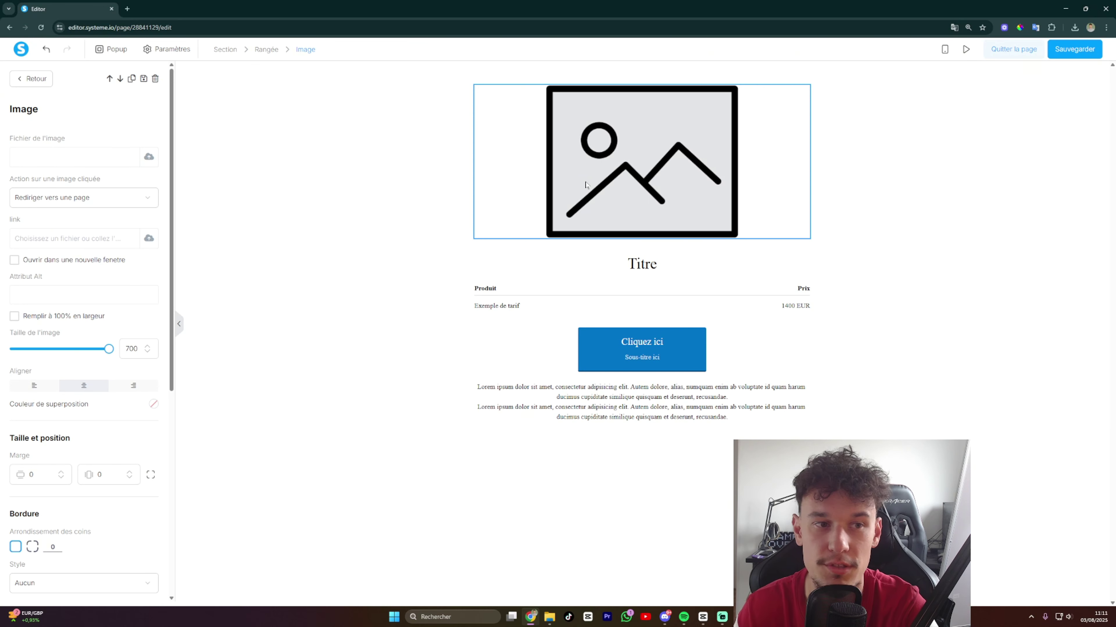
left_click(149, 158)
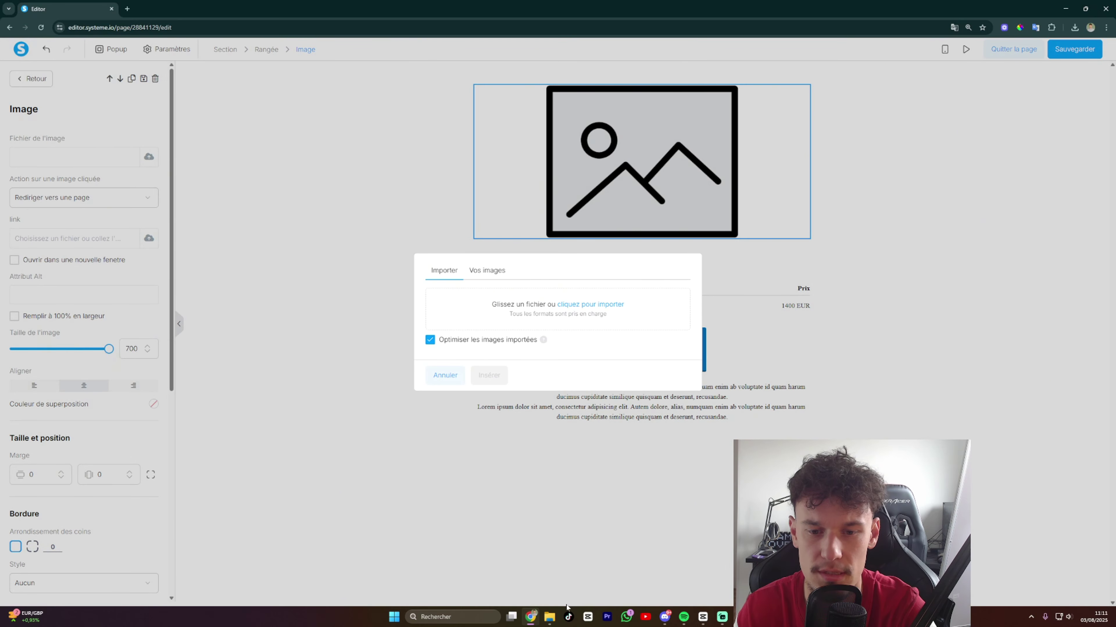
left_click(549, 617)
left_click_drag(569, 94, 306, 93)
left_click(116, 220)
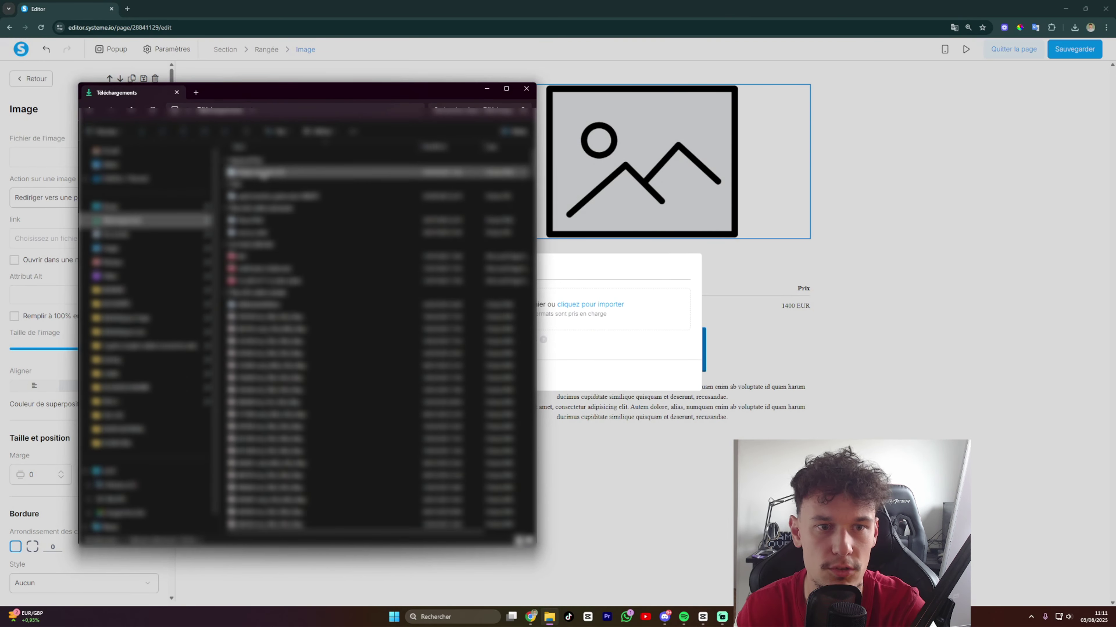
left_click_drag(259, 172, 584, 303)
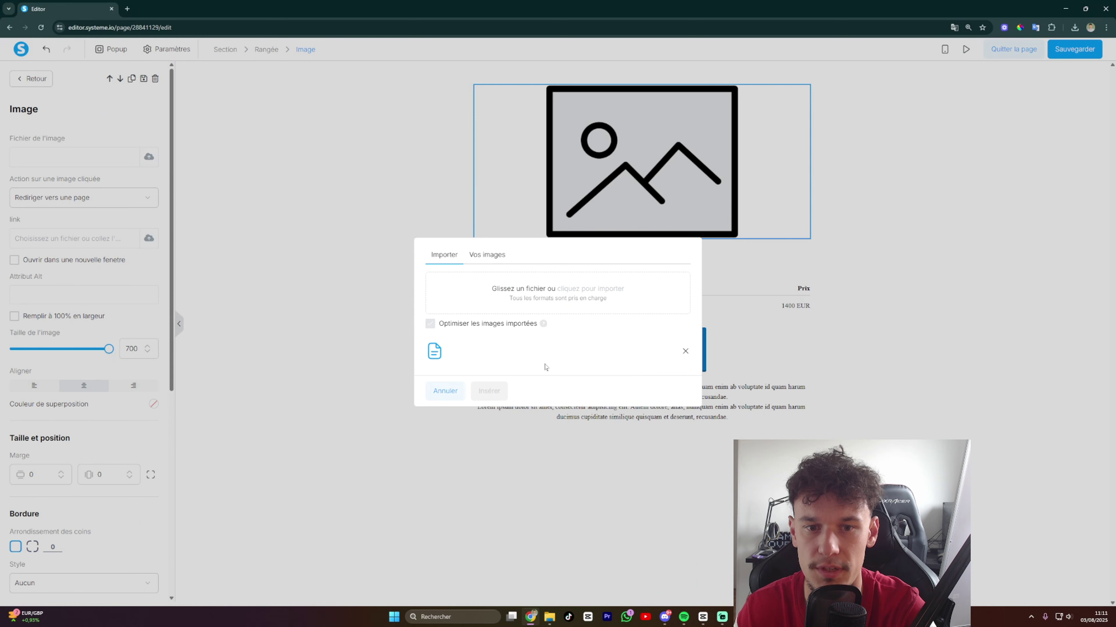
left_click(489, 391)
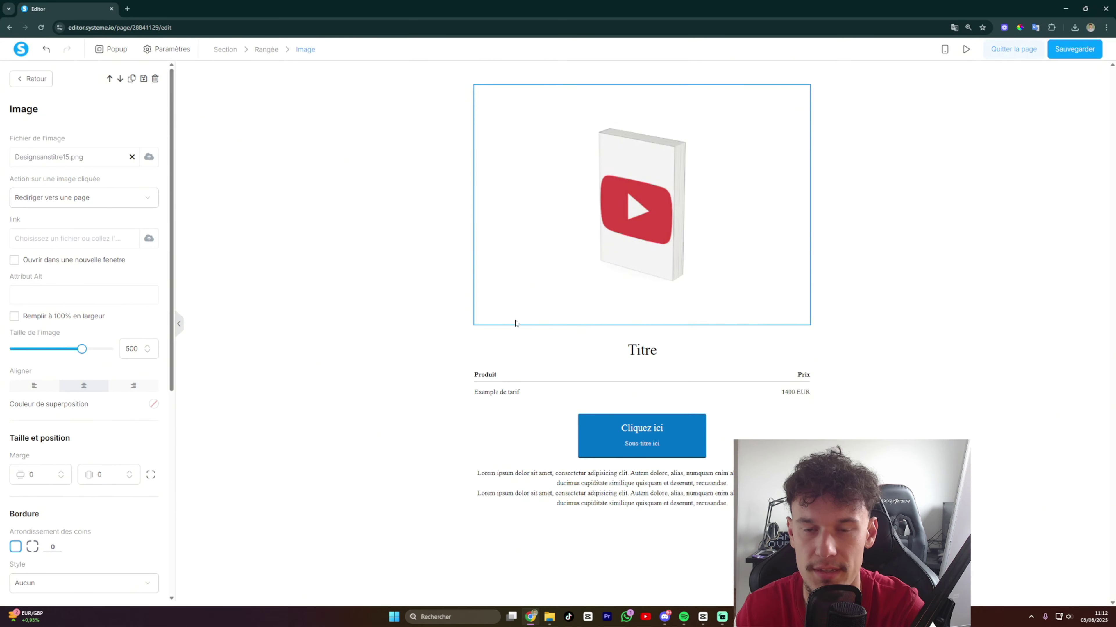
left_click(880, 312)
left_click(727, 292)
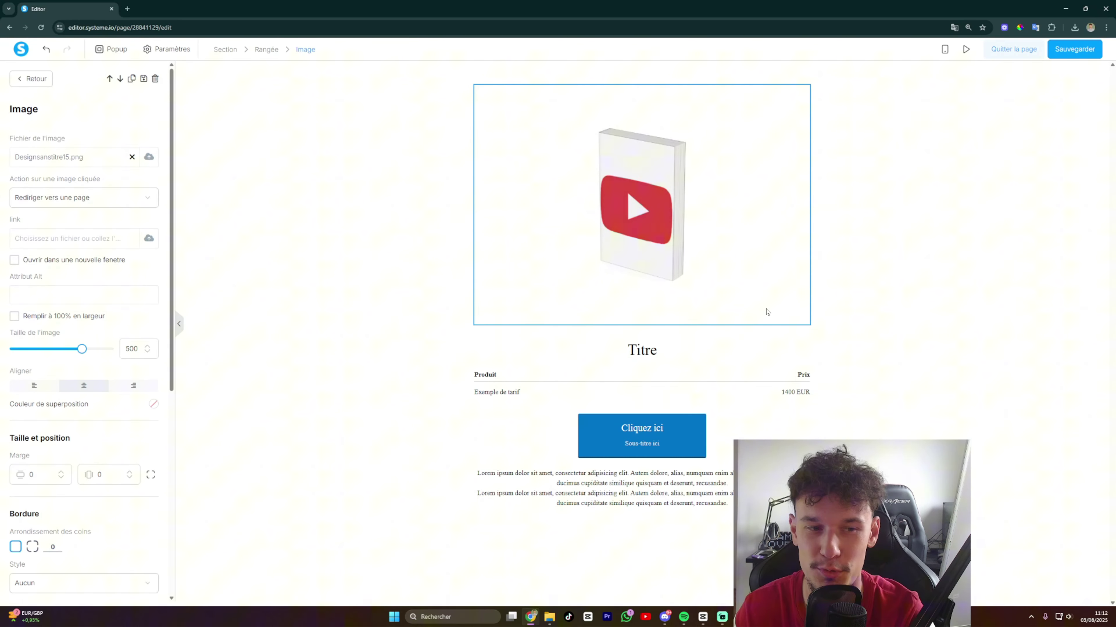
left_click(766, 309)
left_click(781, 294)
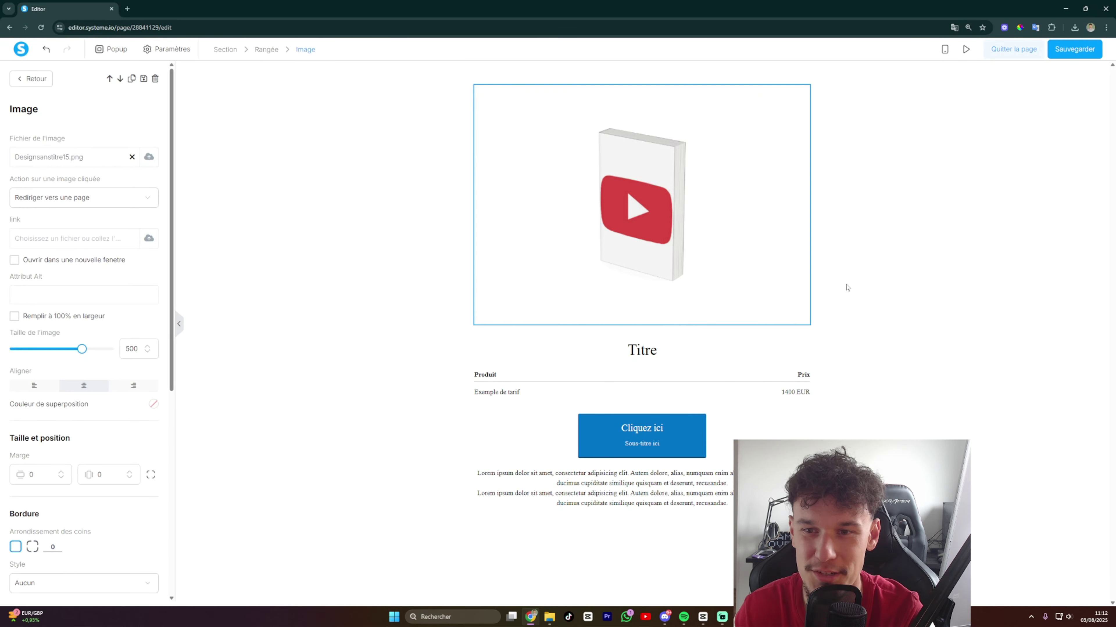
left_click(782, 308)
left_click(901, 231)
left_click(680, 259)
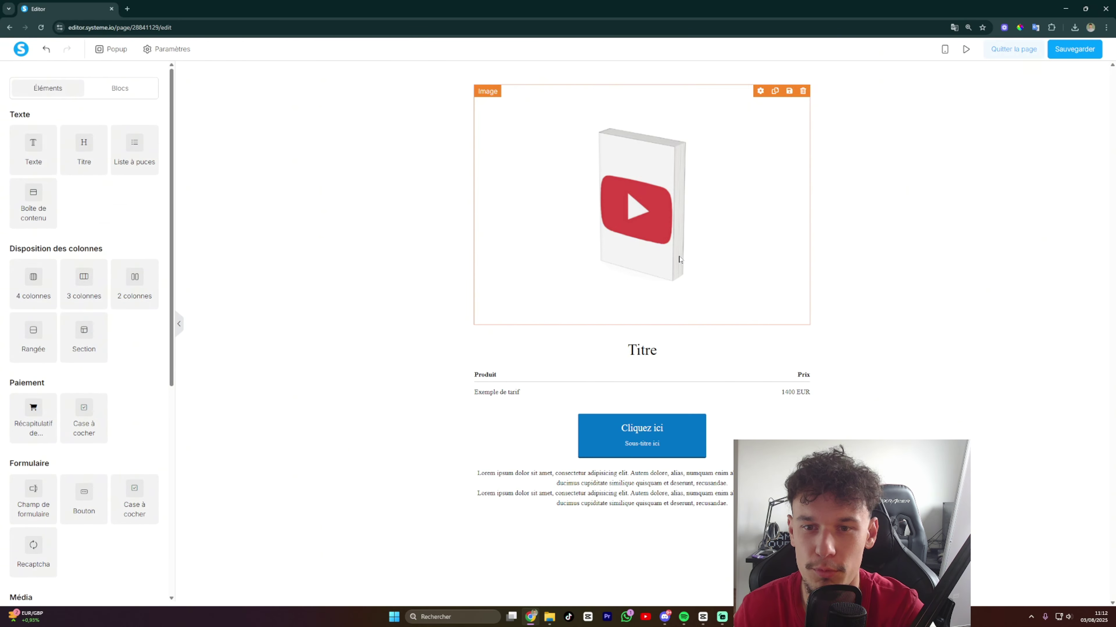
Reduce the size of the book mockup image above the title.
left_click(647, 250)
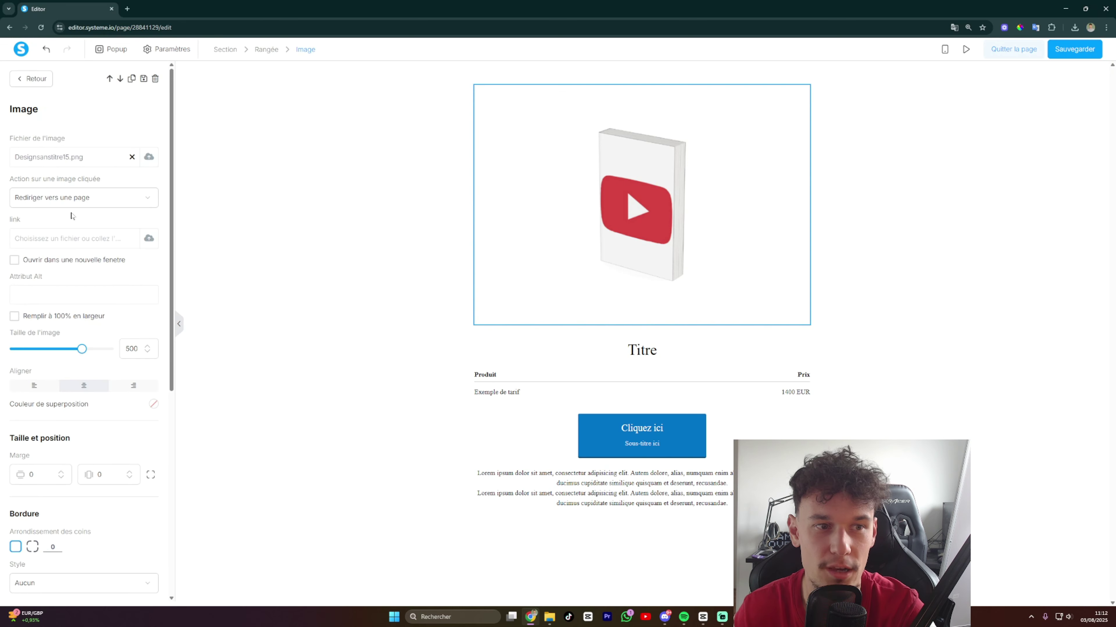
left_click_drag(83, 349, 66, 351)
left_click(302, 354)
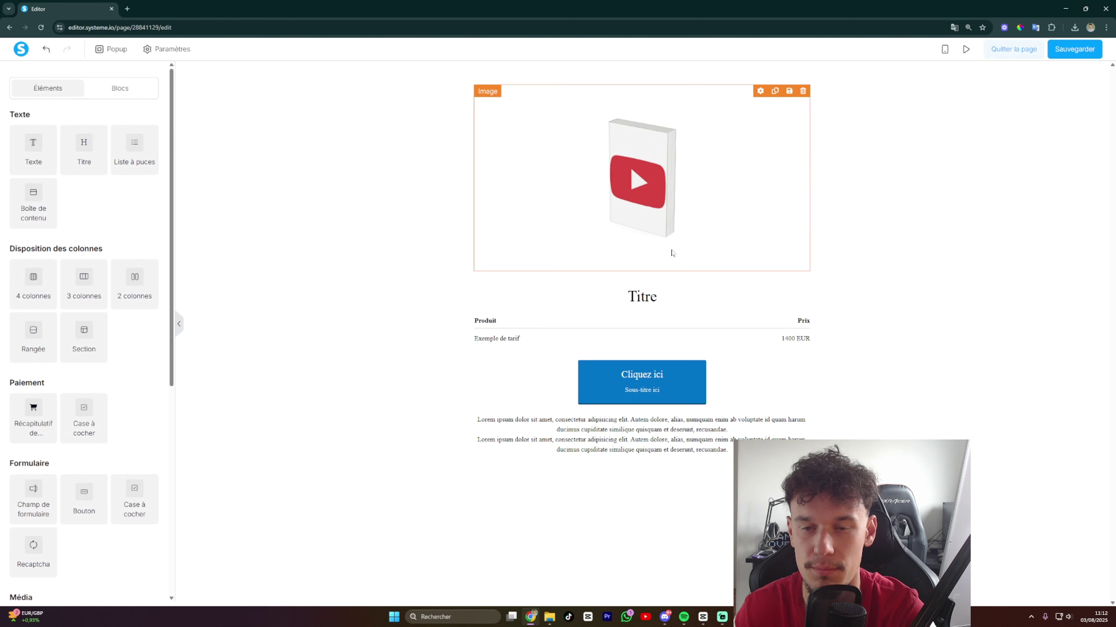
Replace the title text below the image with "Félicitations pour votre commande !".
left_click_drag(656, 306, 627, 304)
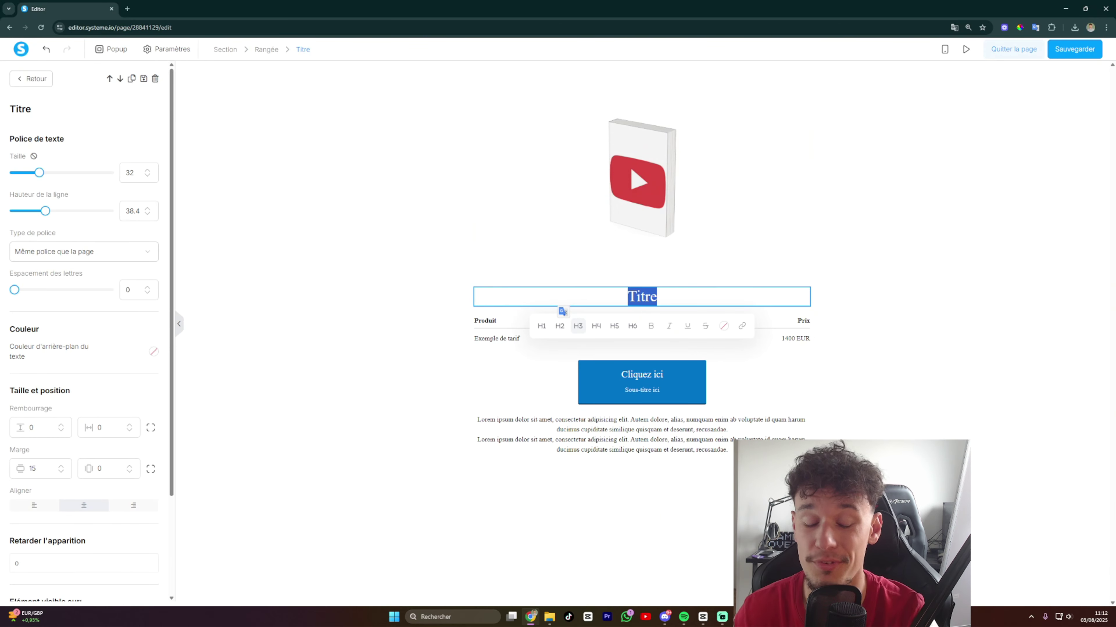
type("Félicitations pour votre commande !")
left_click(567, 333)
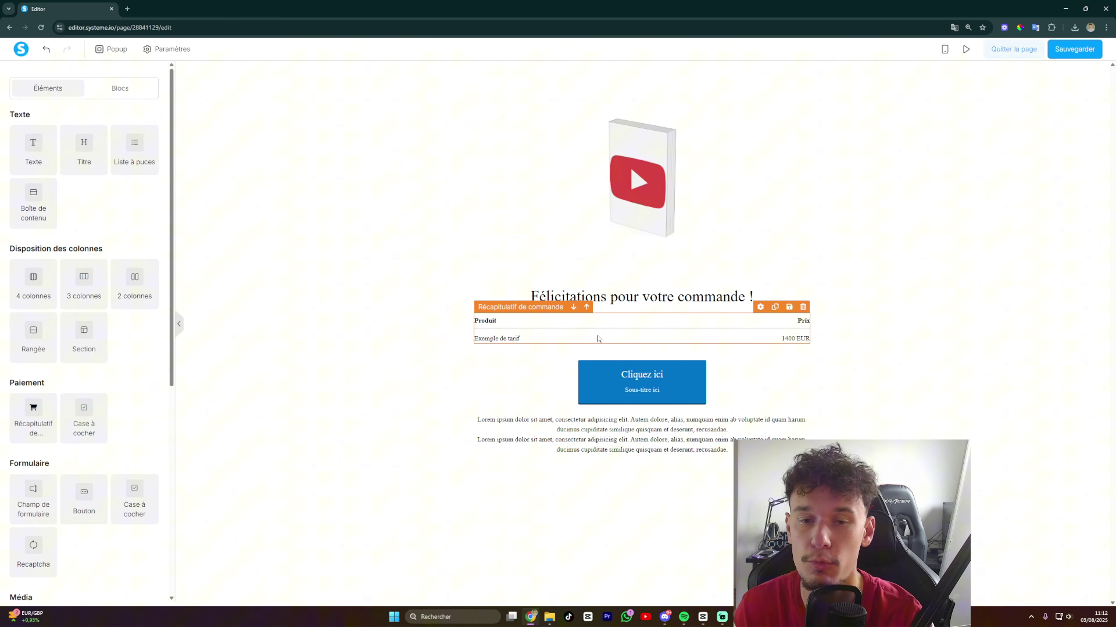
Set the action of the button below the order summary to "Rediriger vers une page".
left_click(673, 392)
left_click(663, 396)
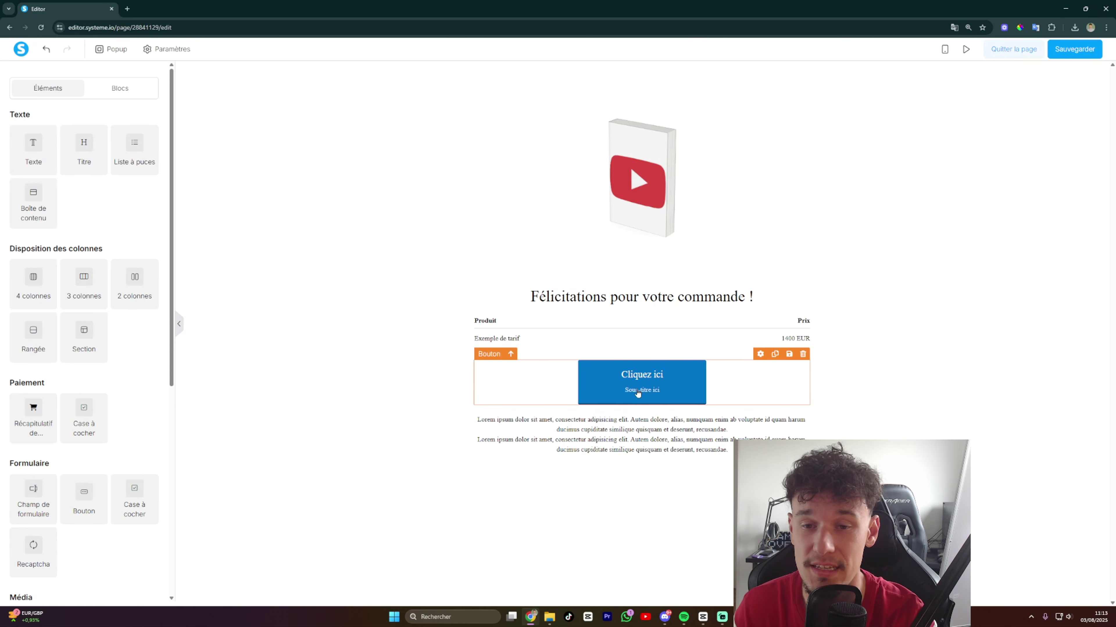
left_click(642, 391)
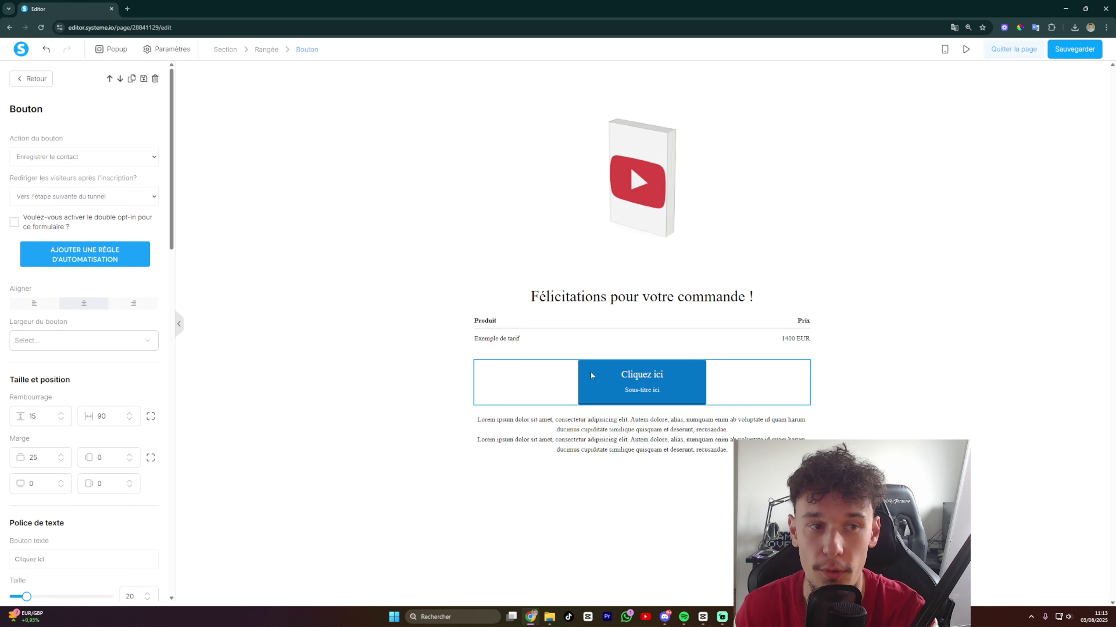
left_click(84, 158)
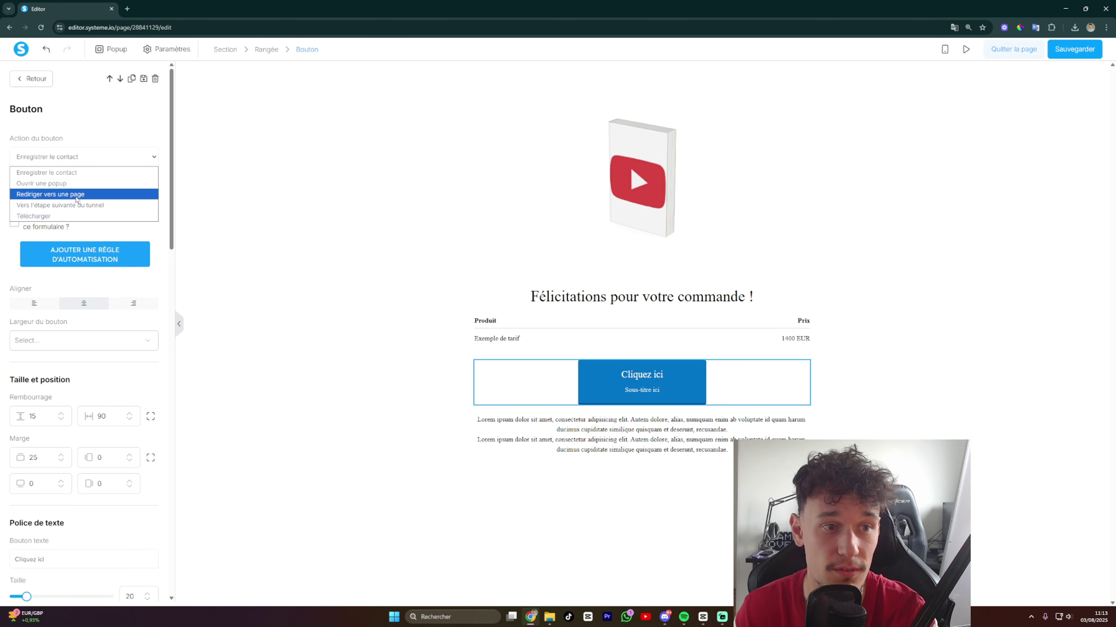
left_click(76, 194)
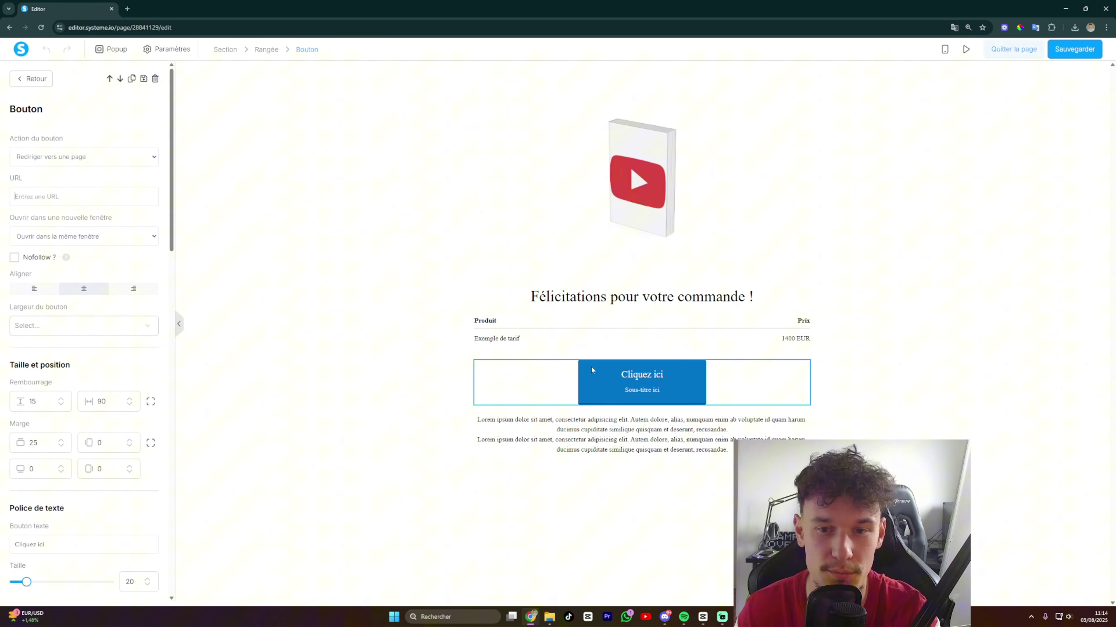
left_click(319, 211)
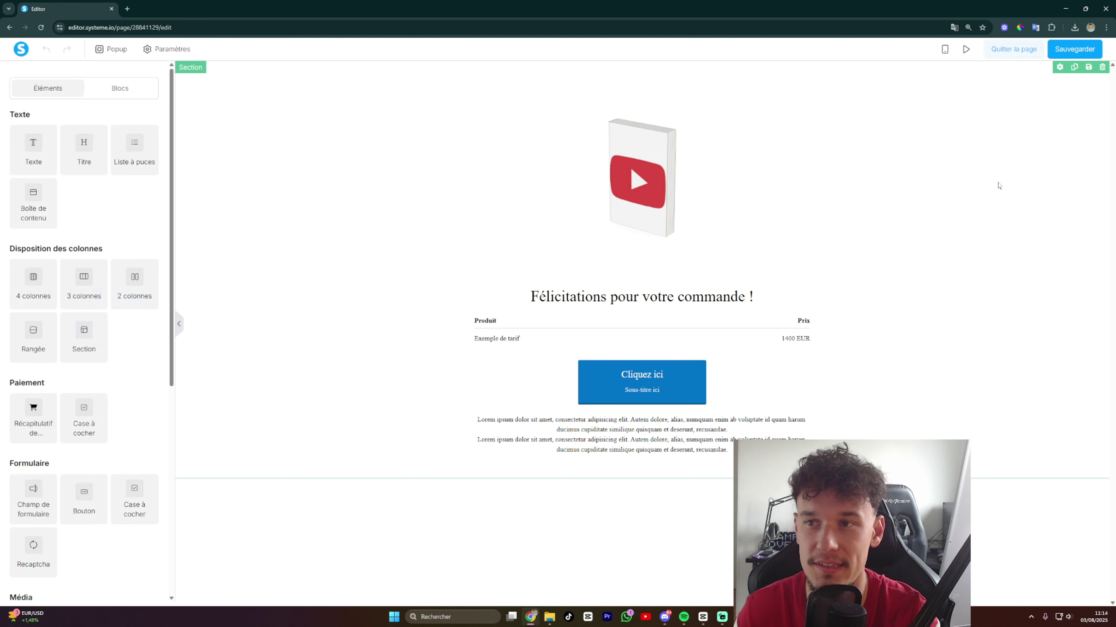
Leave the page editor and copy the share link of the DREAM SHAPE course from the course list.
left_click(1022, 52)
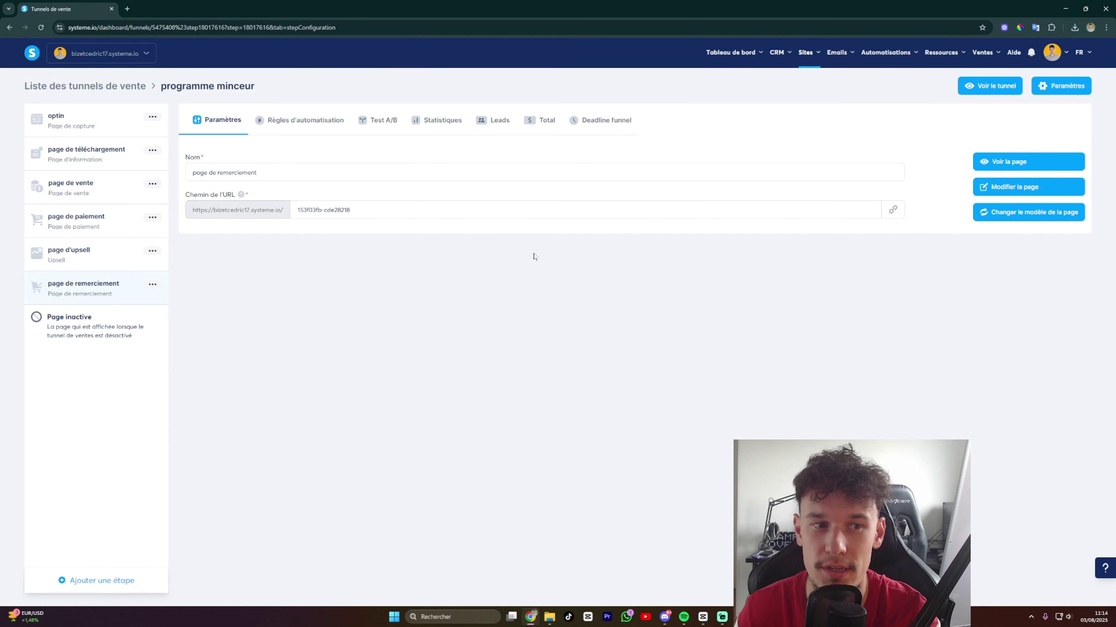
mouse_move(922, 66)
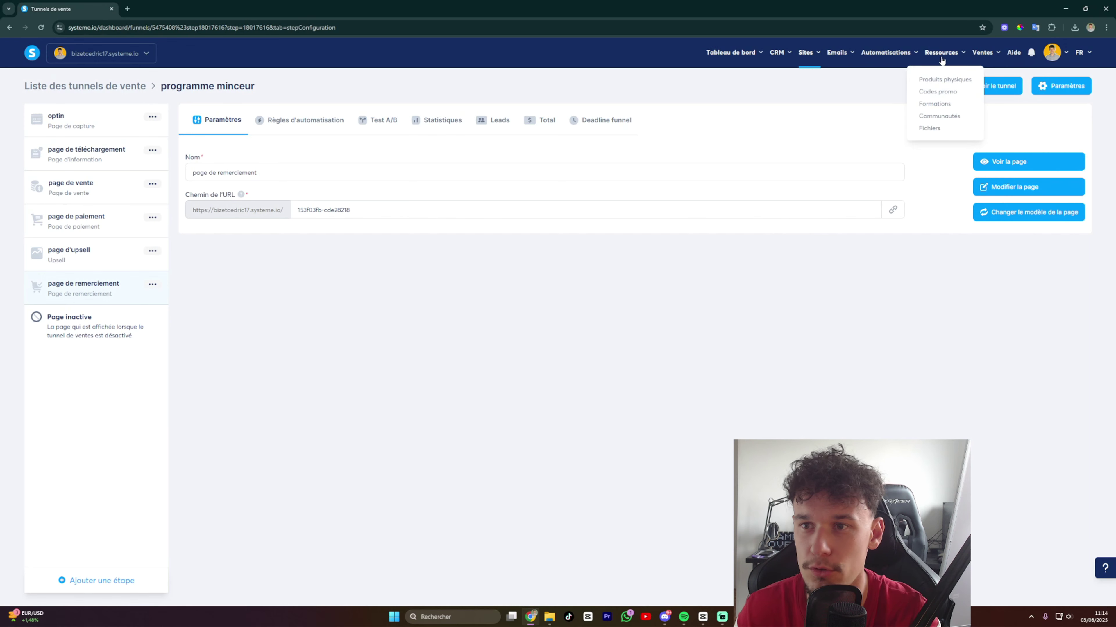
left_click(926, 105)
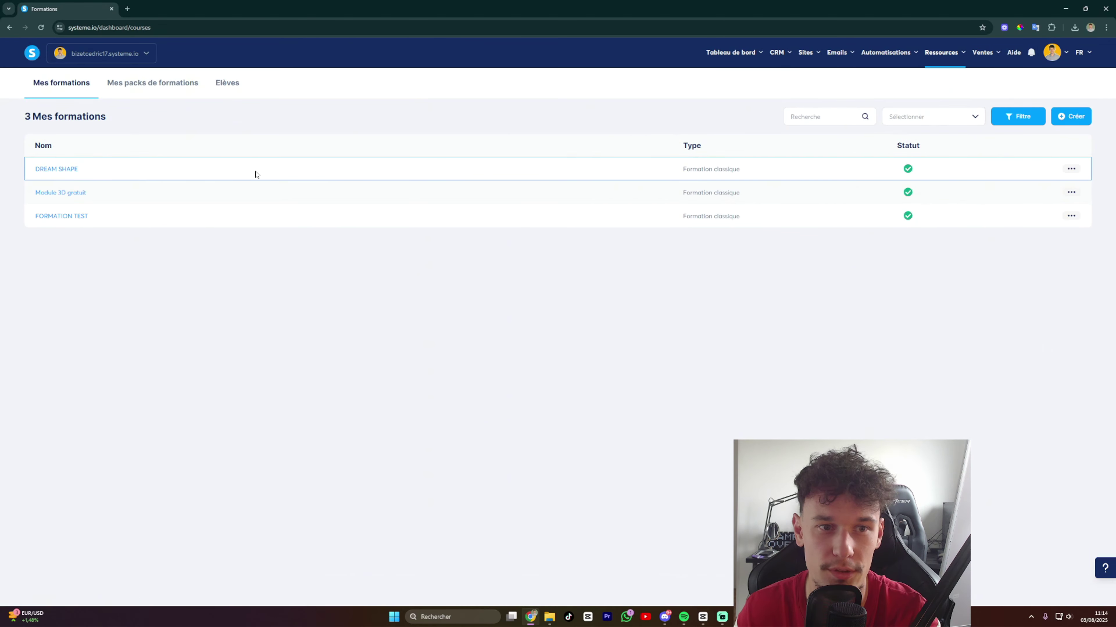
left_click(1071, 169)
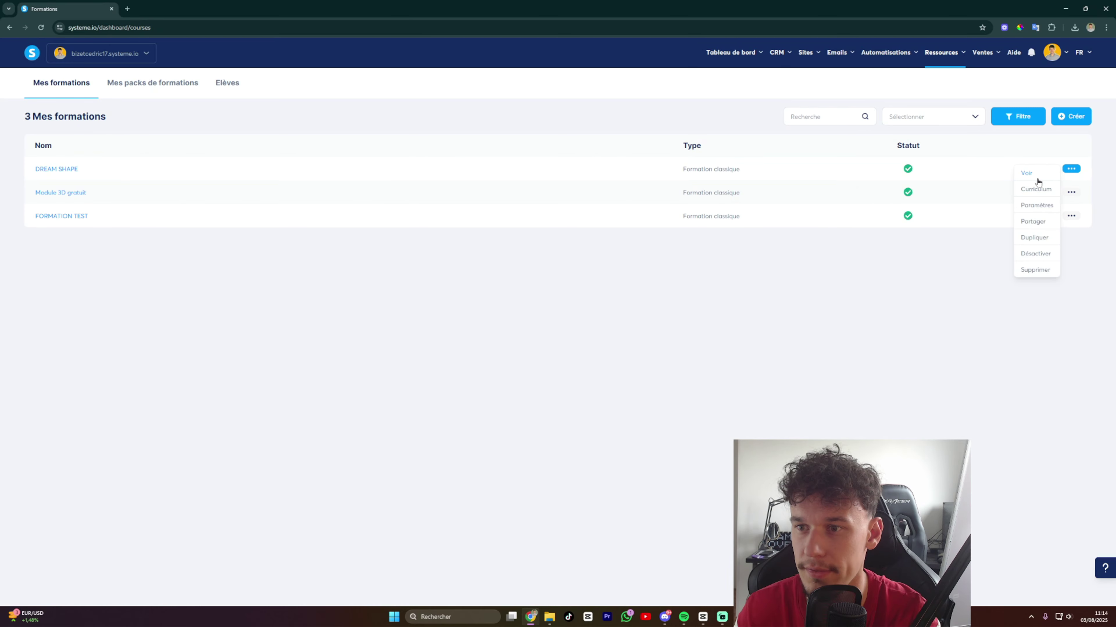
left_click(1034, 224)
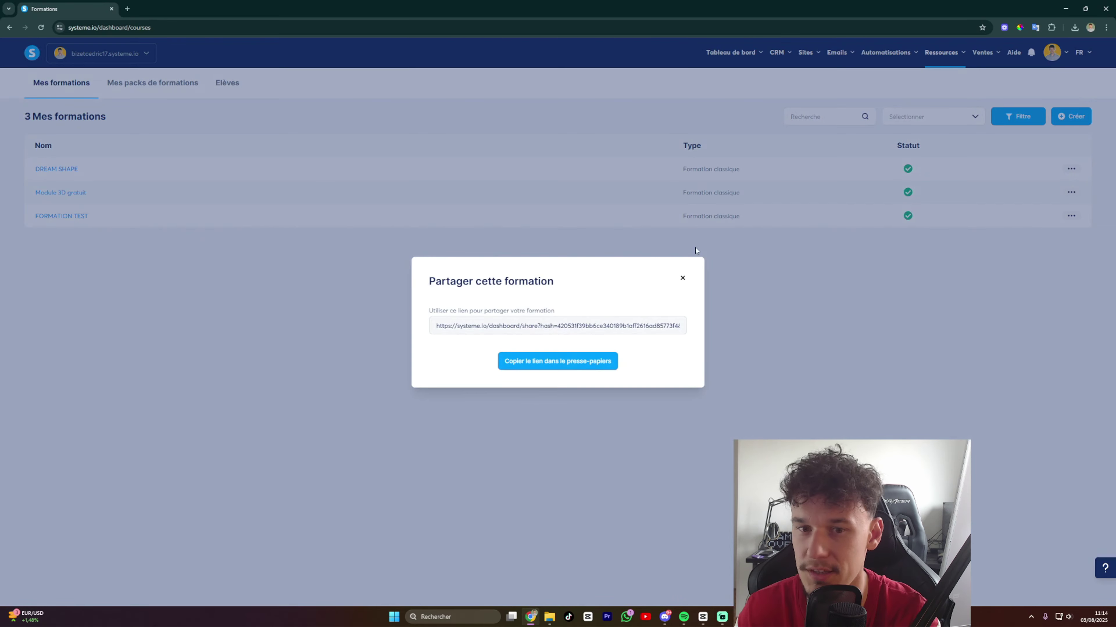
left_click(539, 361)
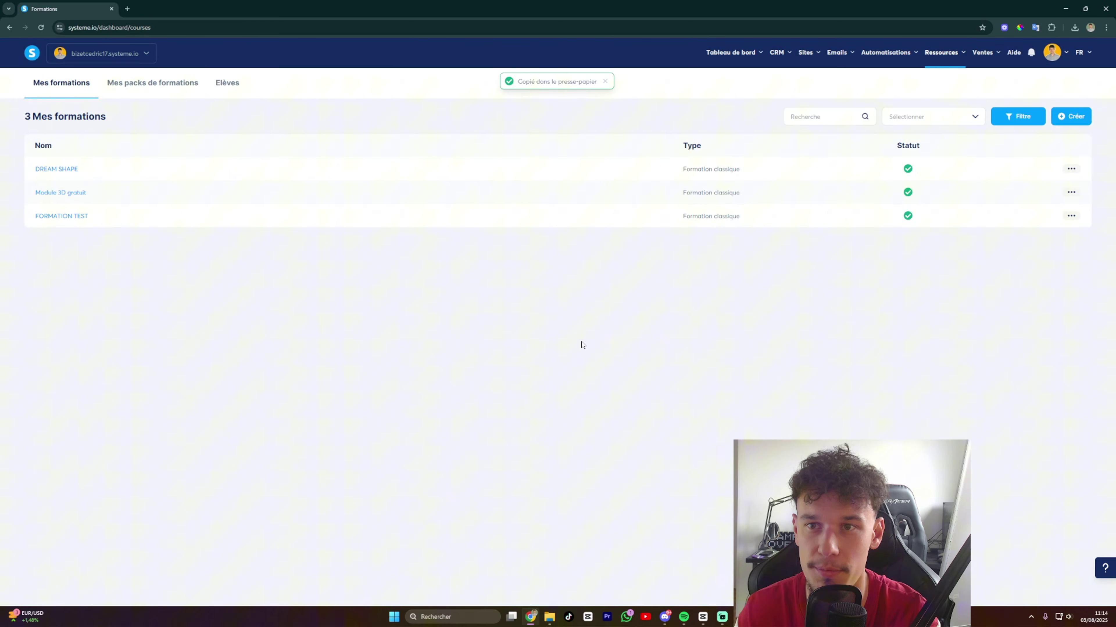
Return to the "programme minceur" sales funnel and reopen its thank-you page for editing.
mouse_move(805, 55)
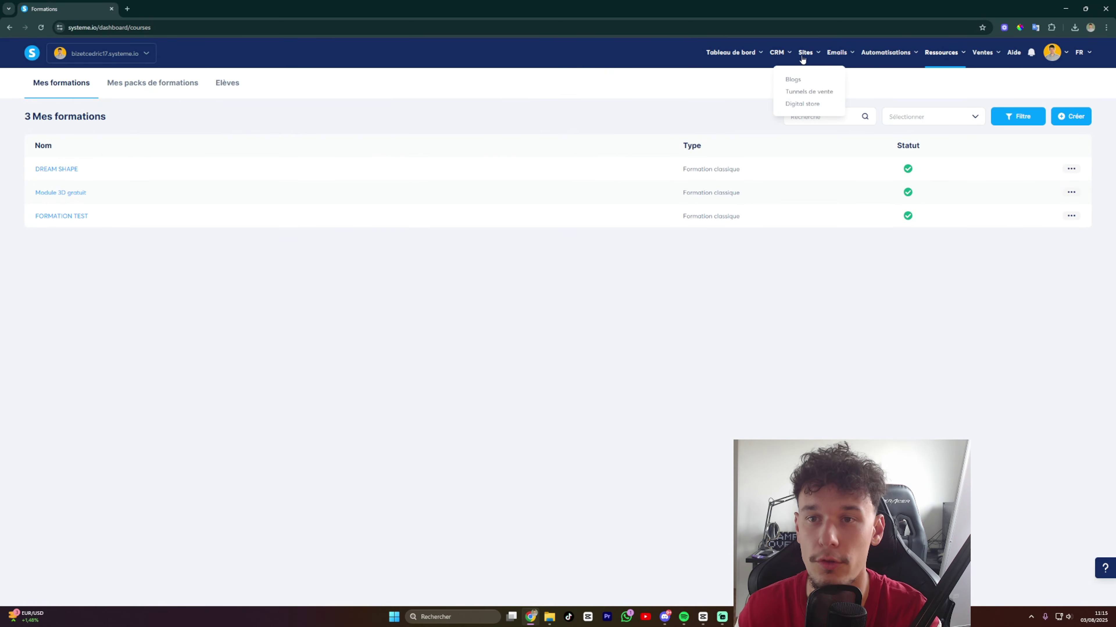
left_click(802, 92)
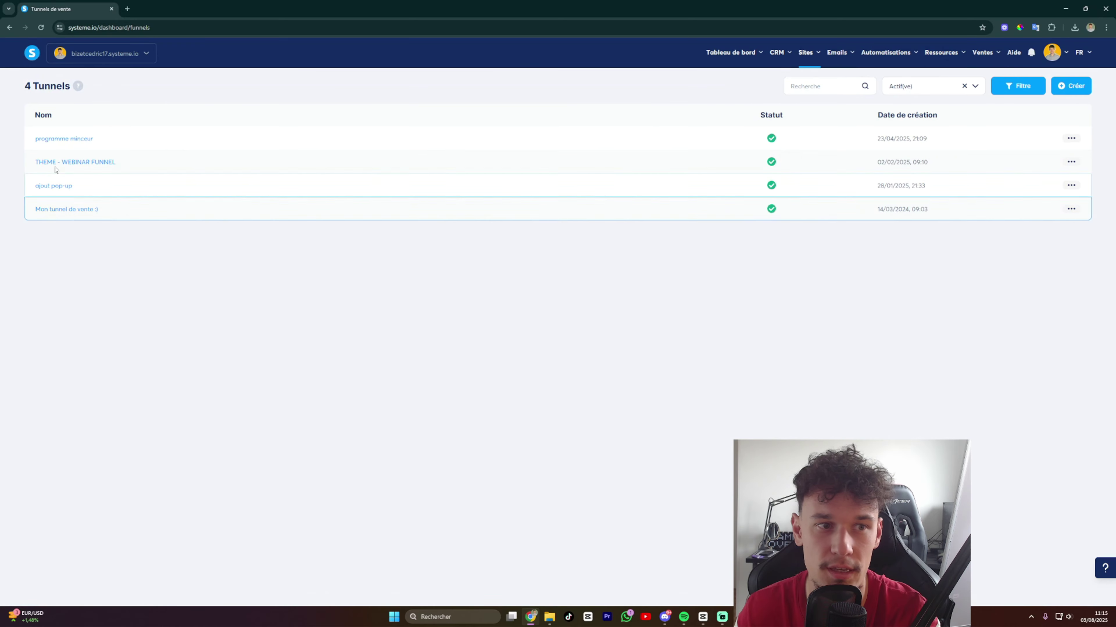
left_click(51, 143)
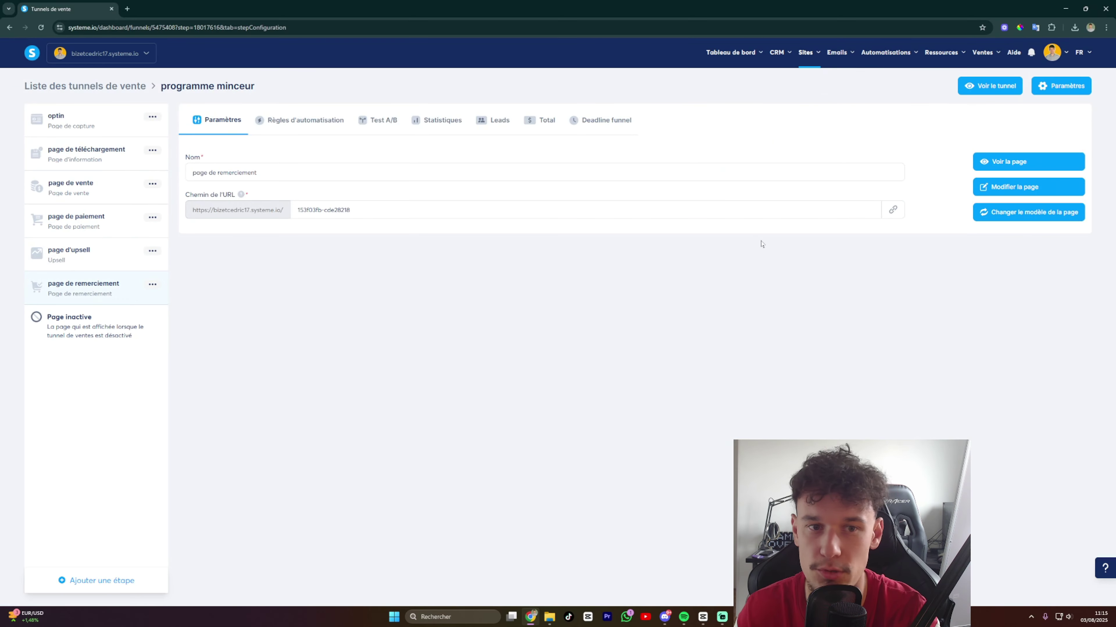
left_click(993, 190)
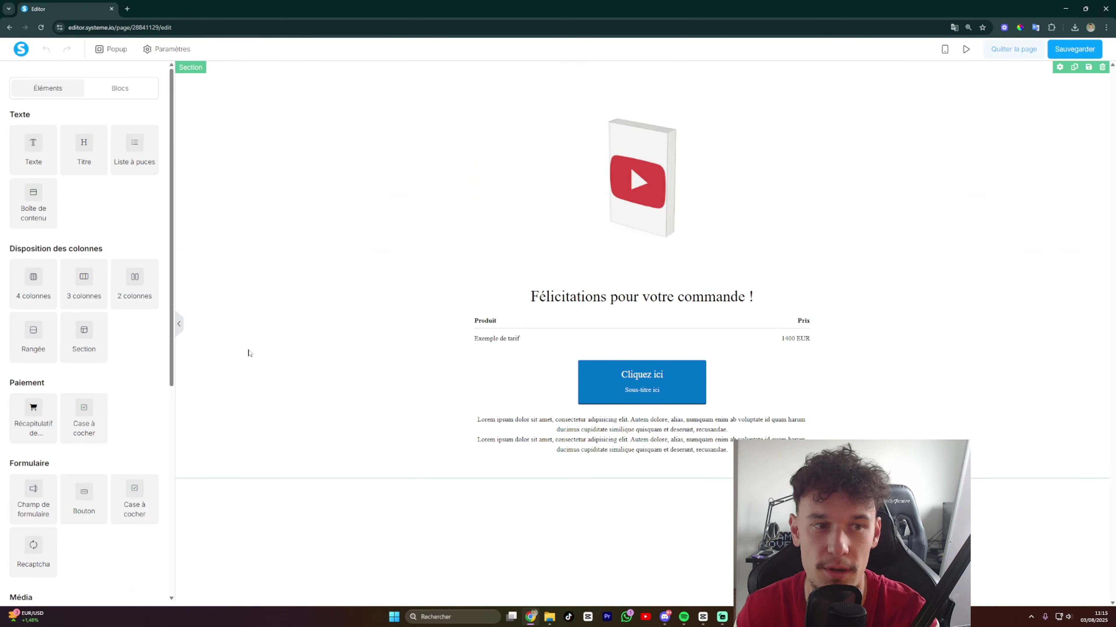
Paste the copied course link as the URL of the button below the order summary, with "Ouvrir dans la même fenêtre".
left_click(626, 384)
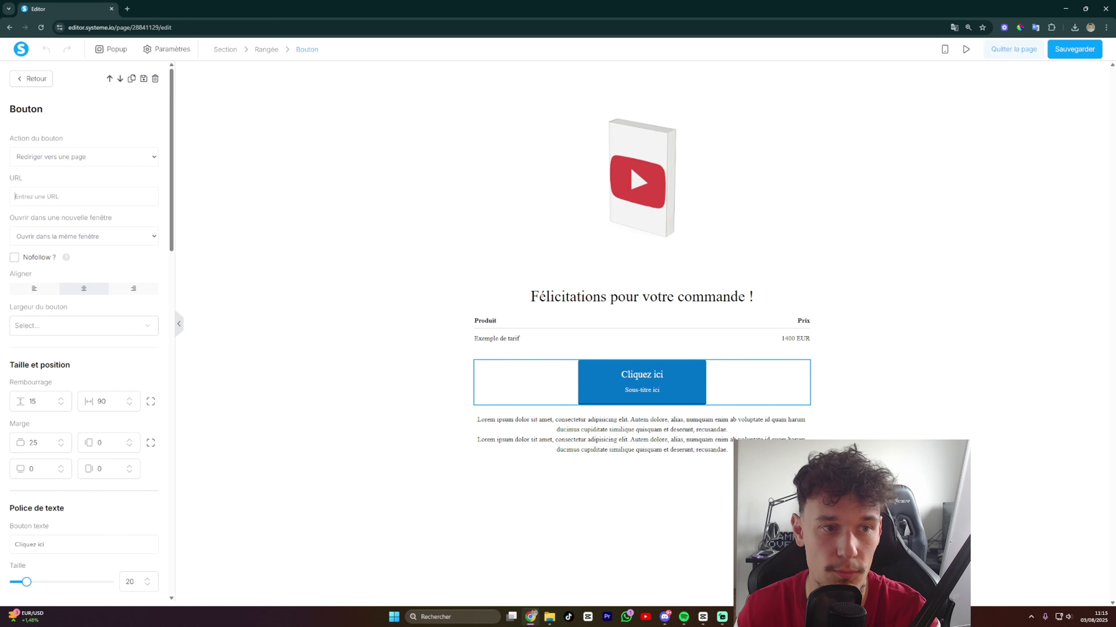
key("ctrl+v")
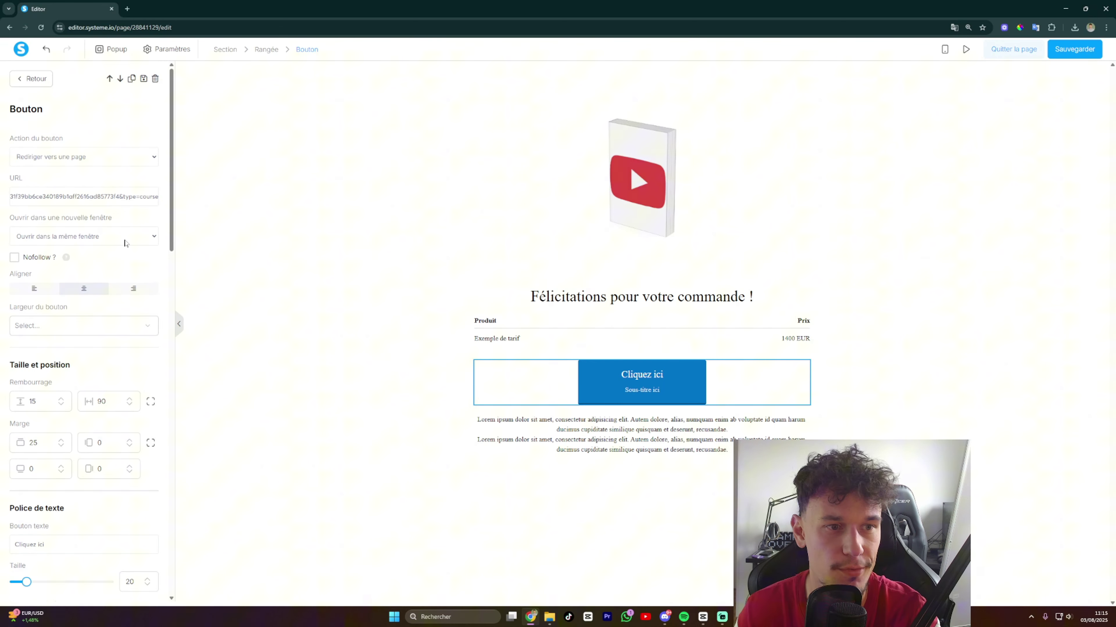
left_click(109, 240)
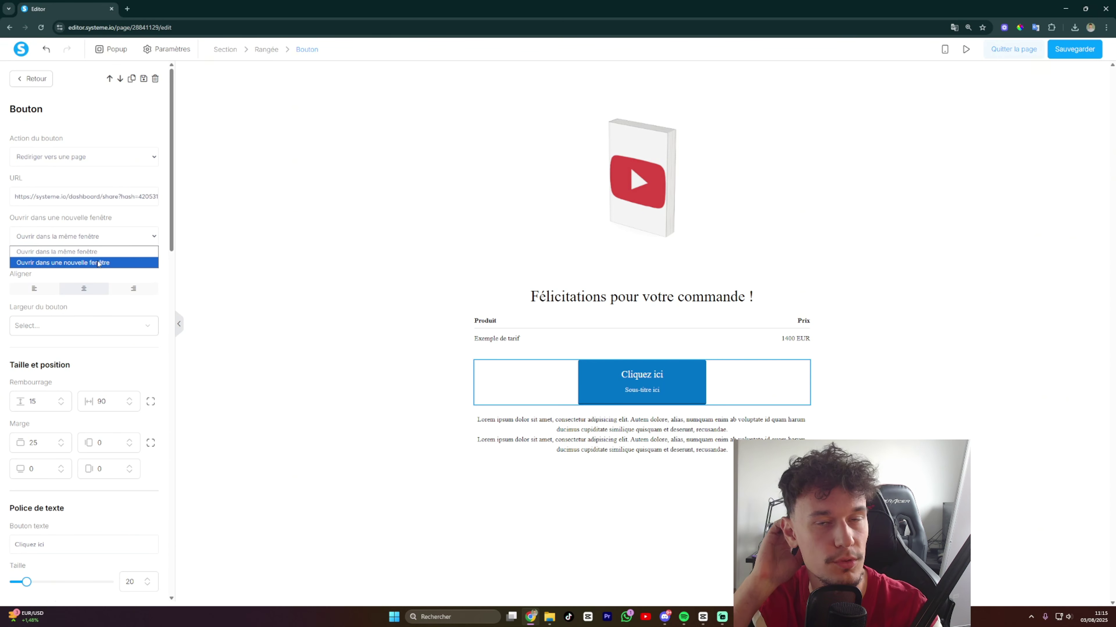
left_click(69, 252)
Set the width of the button below the order summary to "Fluide".
scroll(110, 219, "down", 1)
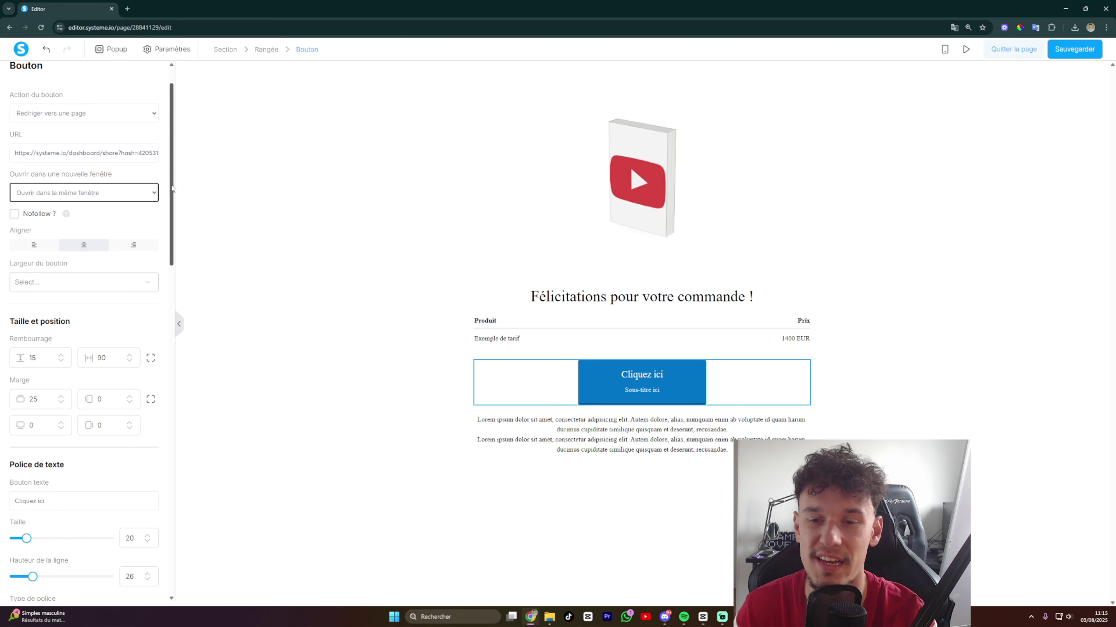
left_click(77, 283)
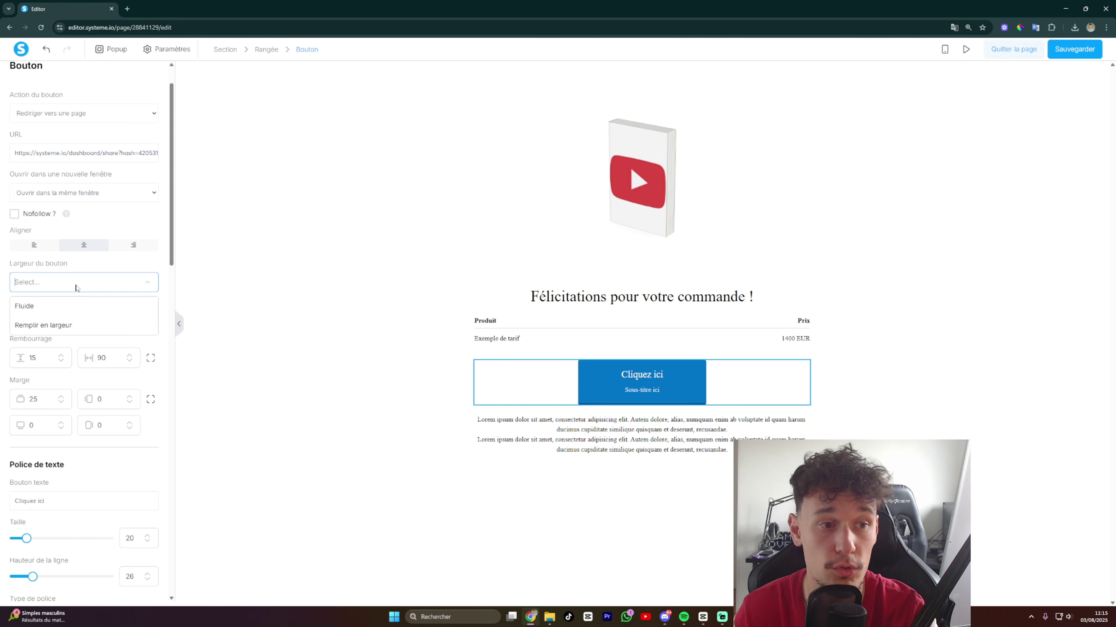
left_click(45, 308)
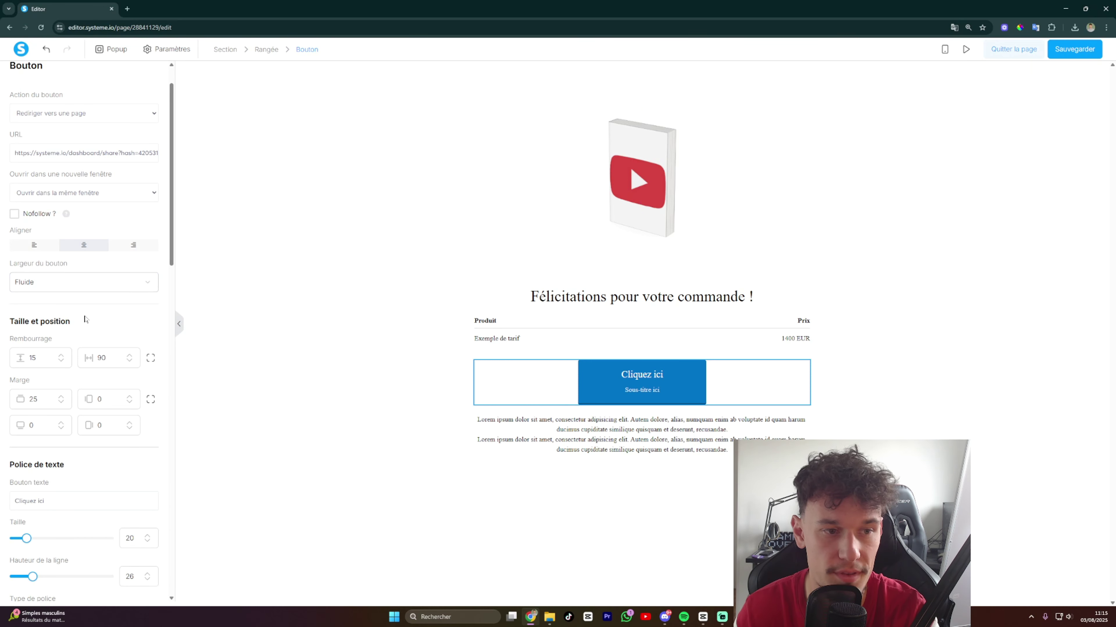
Change the button text to "Accédez à DREAMSHAPE !" and clear the button's subtext.
scroll(84, 318, "down", 1)
scroll(71, 303, "down", 1)
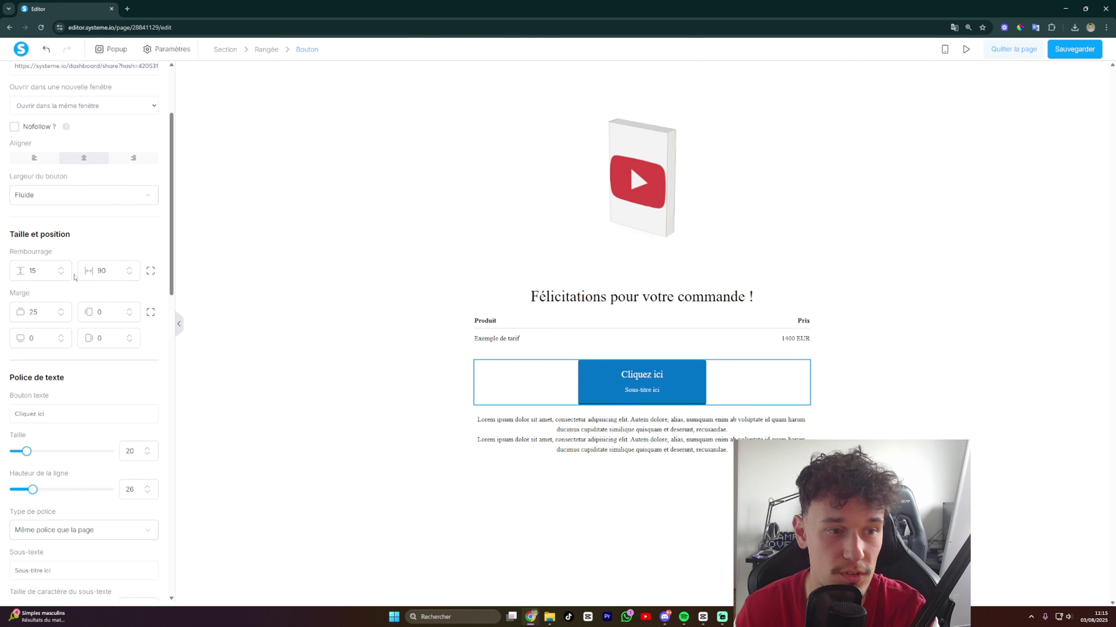
scroll(78, 279, "down", 1)
scroll(76, 313, "down", 1)
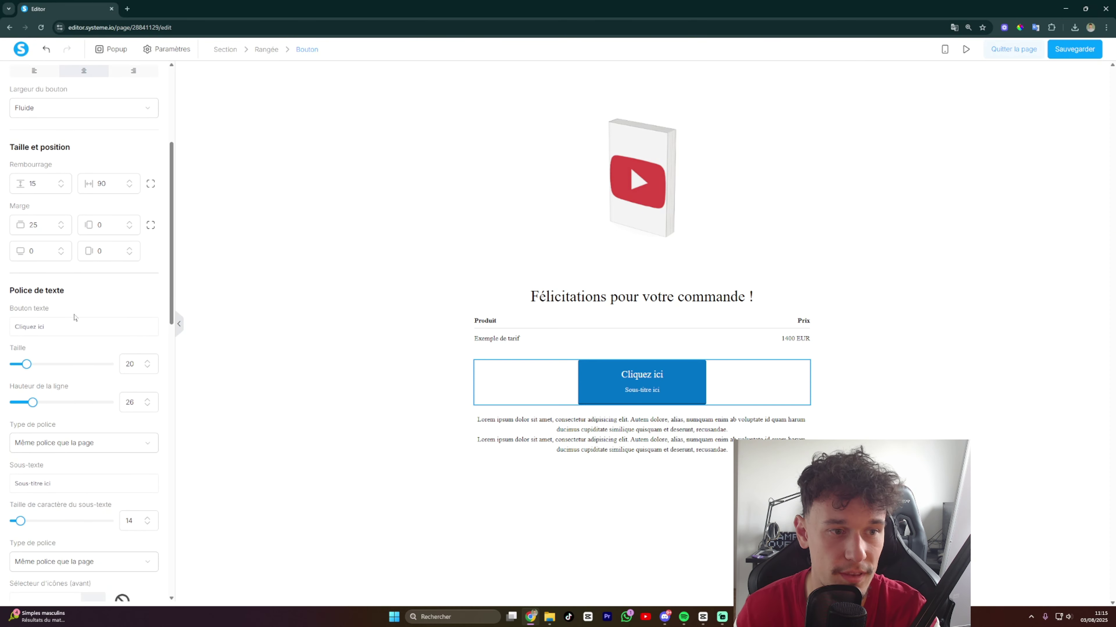
left_click_drag(49, 327, 4, 323)
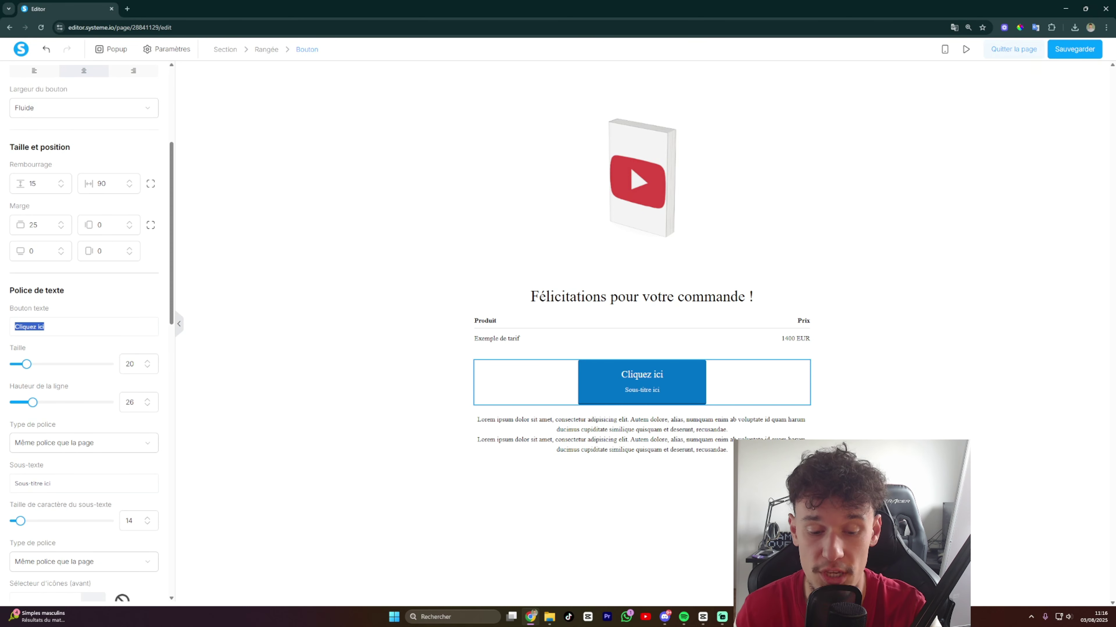
type("Accédez à DREAMSHAPE !")
scroll(75, 248, "down", 4)
key("ctrl+a")
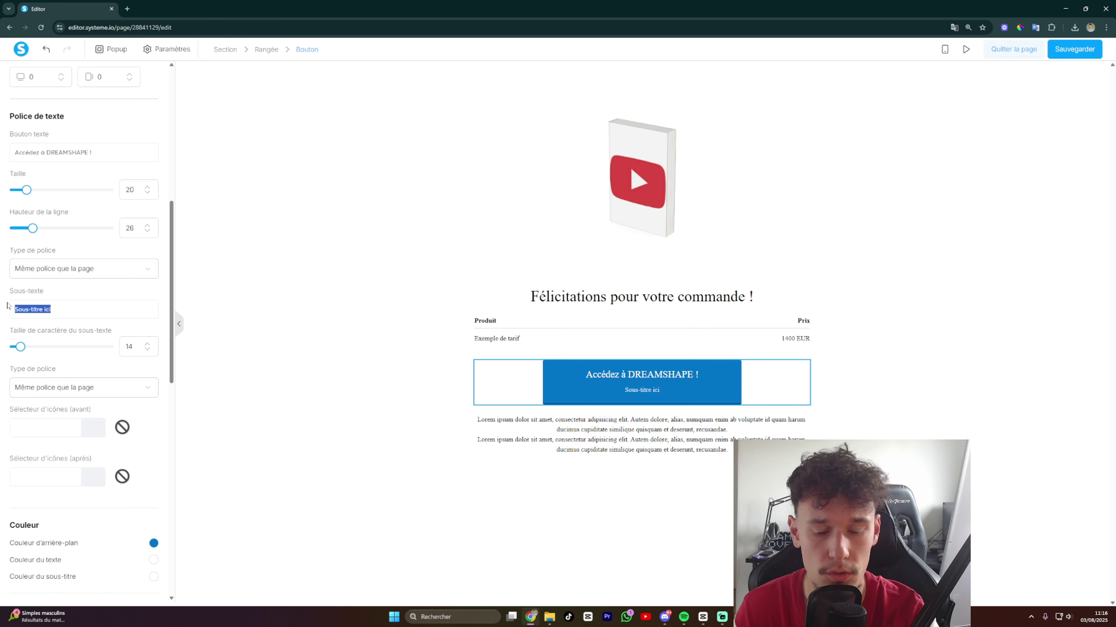
key("BackSpace")
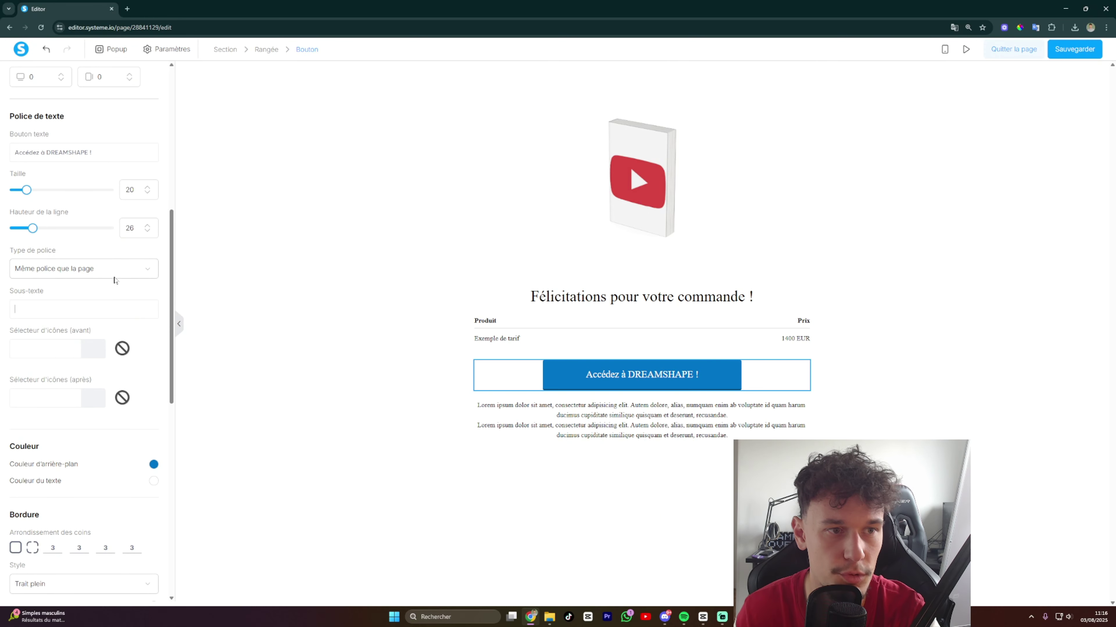
Set the button's text size to 29 and its line height to 27.
scroll(115, 280, "up", 1)
left_click_drag(27, 233, 36, 235)
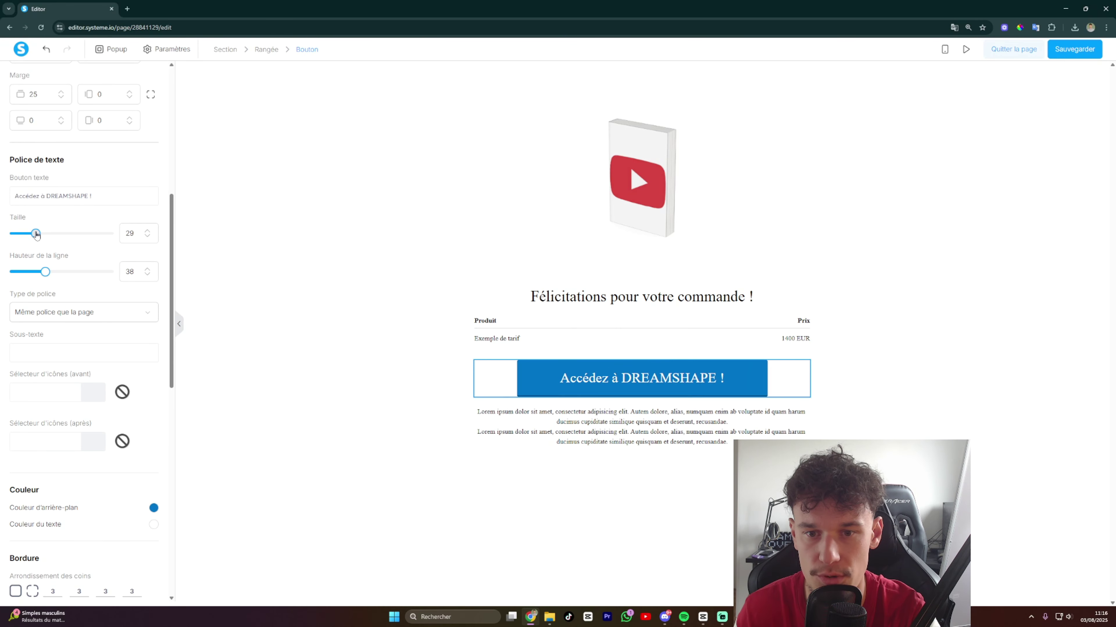
left_click_drag(45, 273, 34, 270)
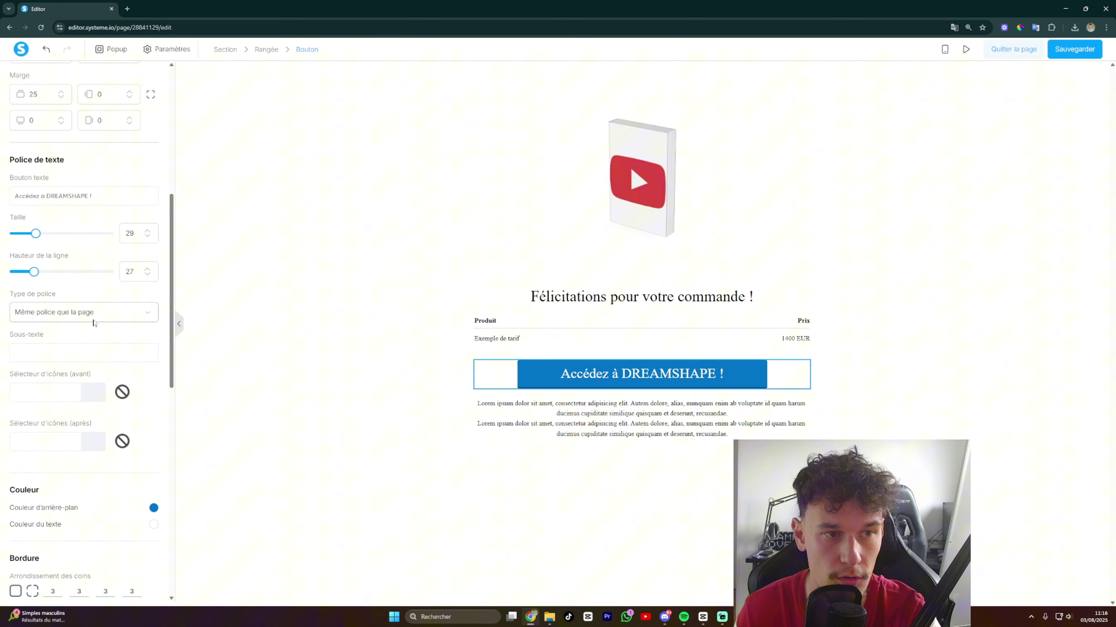
Set the button's background color to the hex value ffb000.
scroll(94, 323, "down", 3)
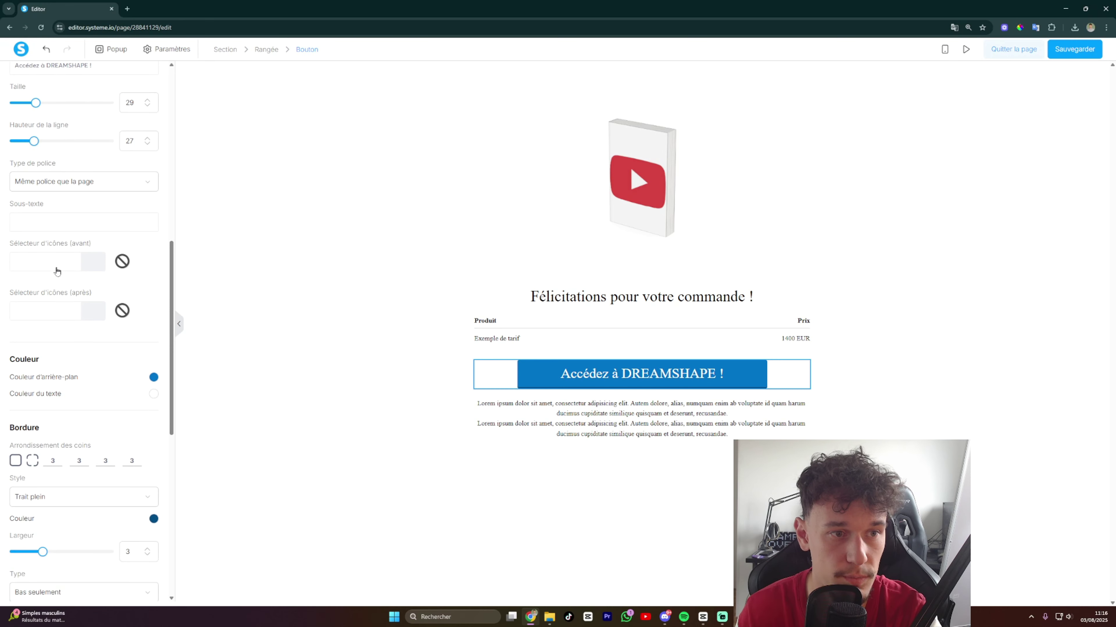
scroll(58, 263, "down", 3)
left_click(153, 248)
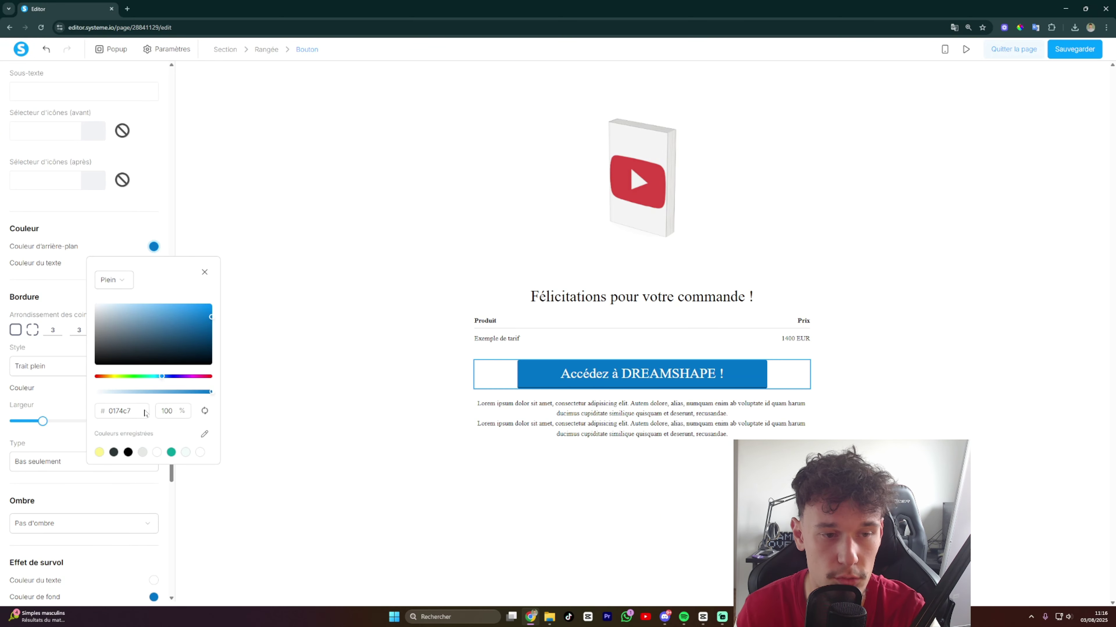
left_click_drag(129, 411, 109, 411)
type("ffb000")
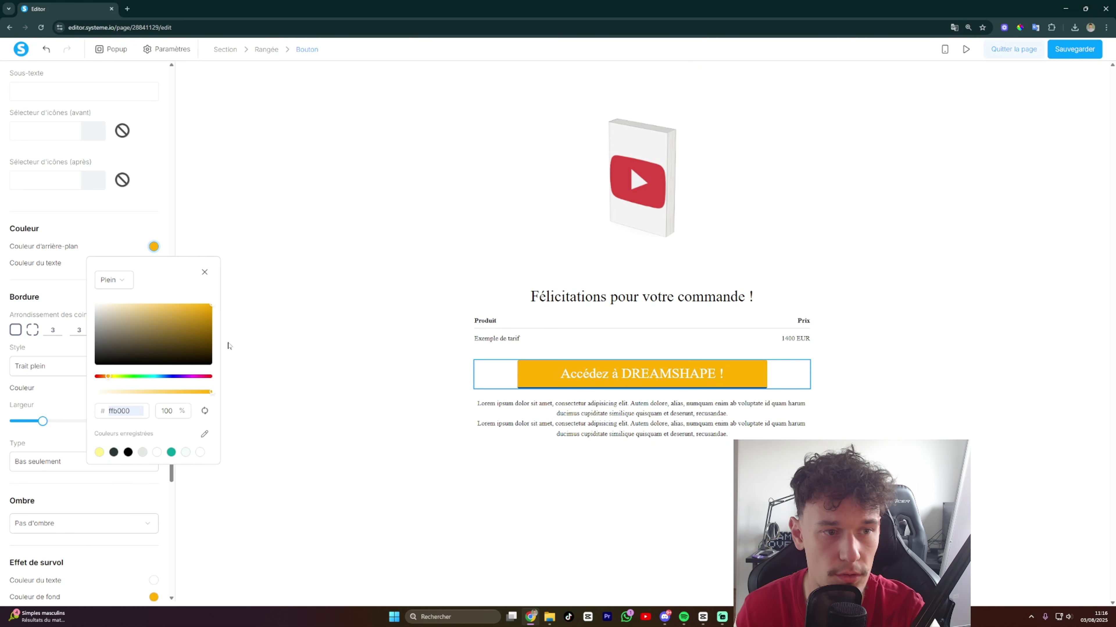
left_click(256, 317)
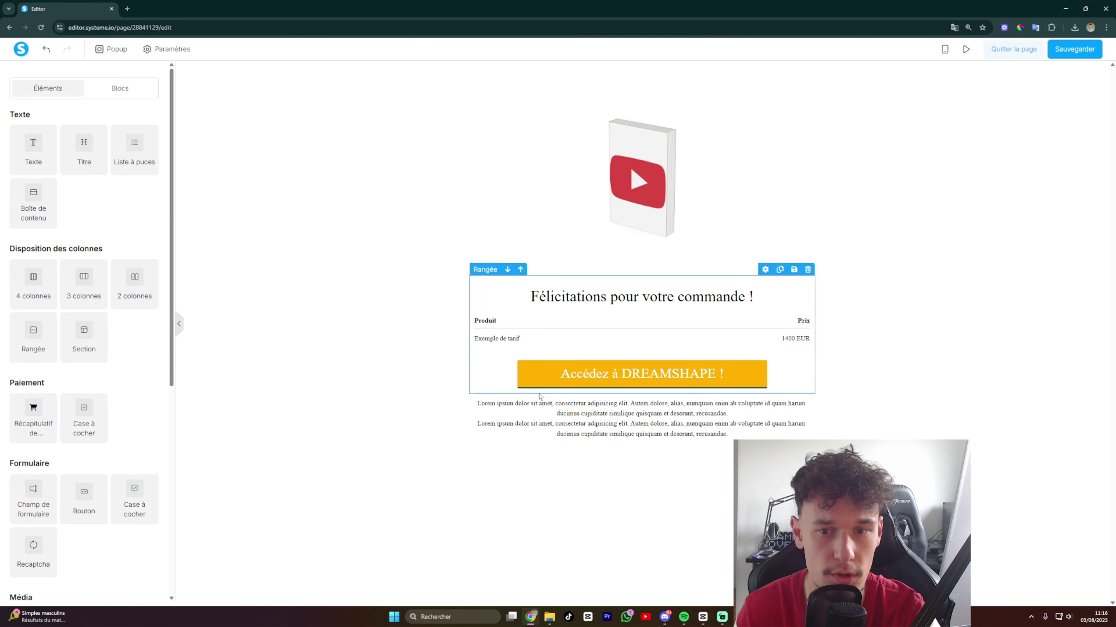
Remove the button's border by setting its border style to "Aucun".
left_click(523, 386)
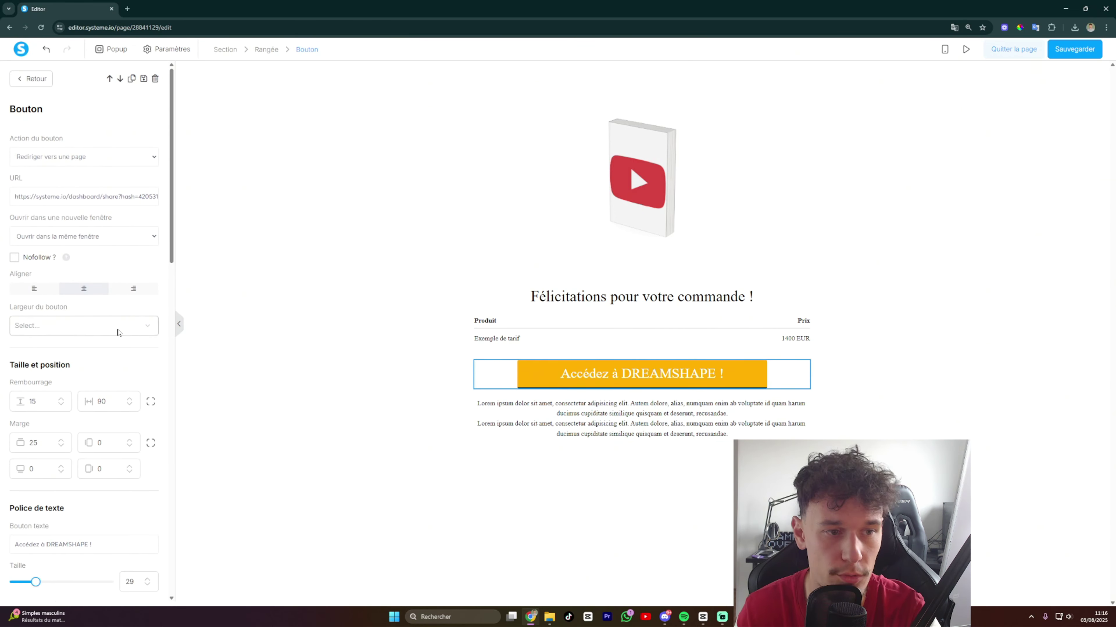
left_click_drag(171, 259, 172, 549)
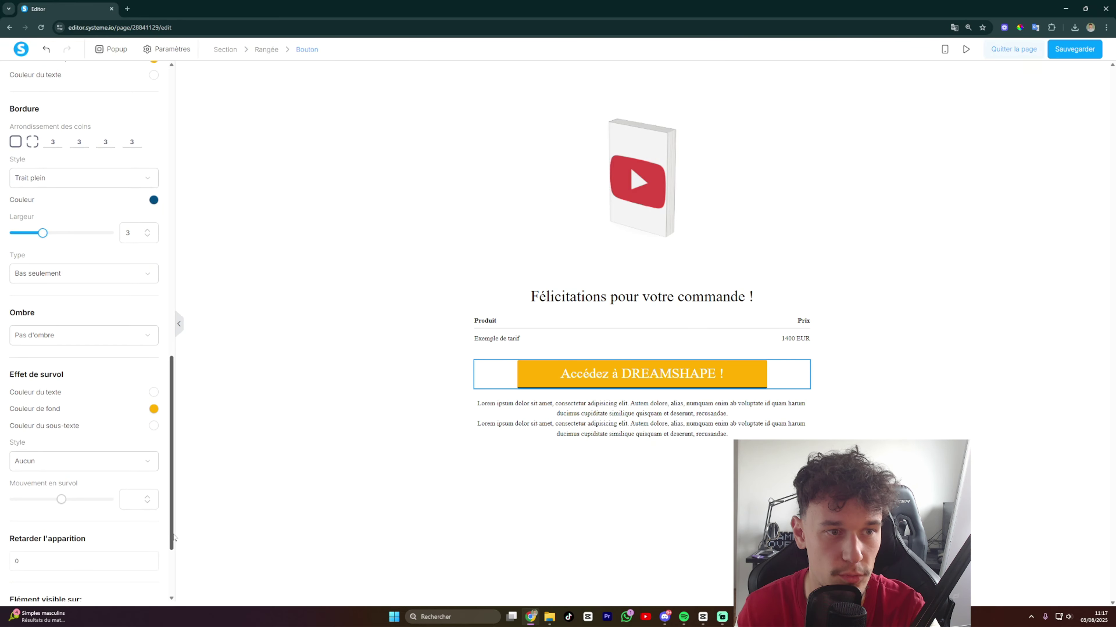
left_click(113, 179)
left_click(77, 204)
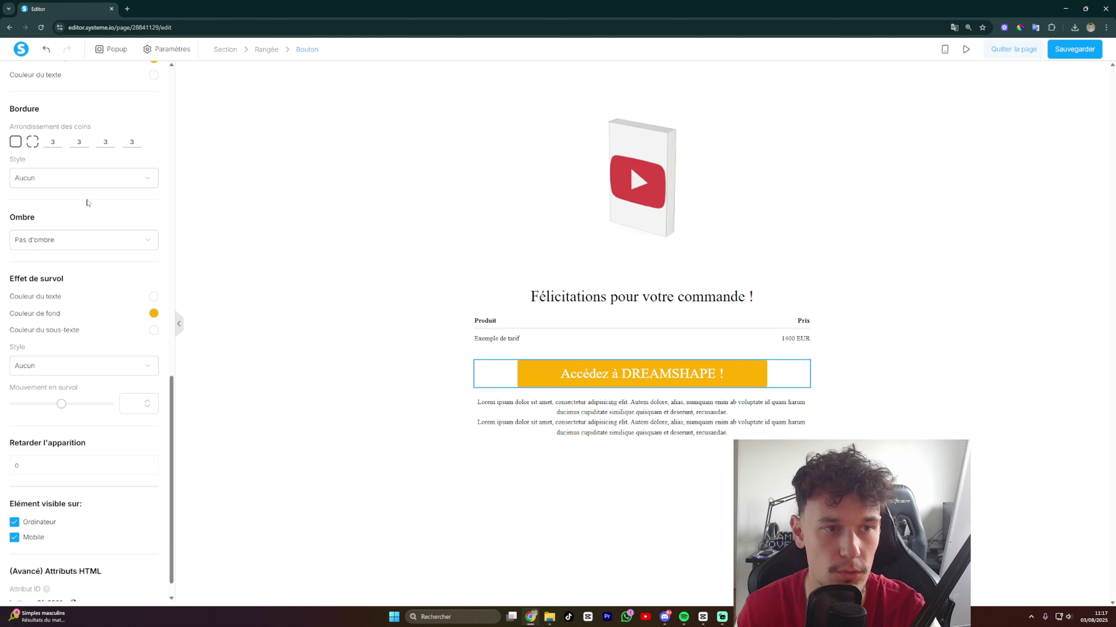
Apply the "Ombre intense" shadow to the button.
scroll(83, 262, "down", 1)
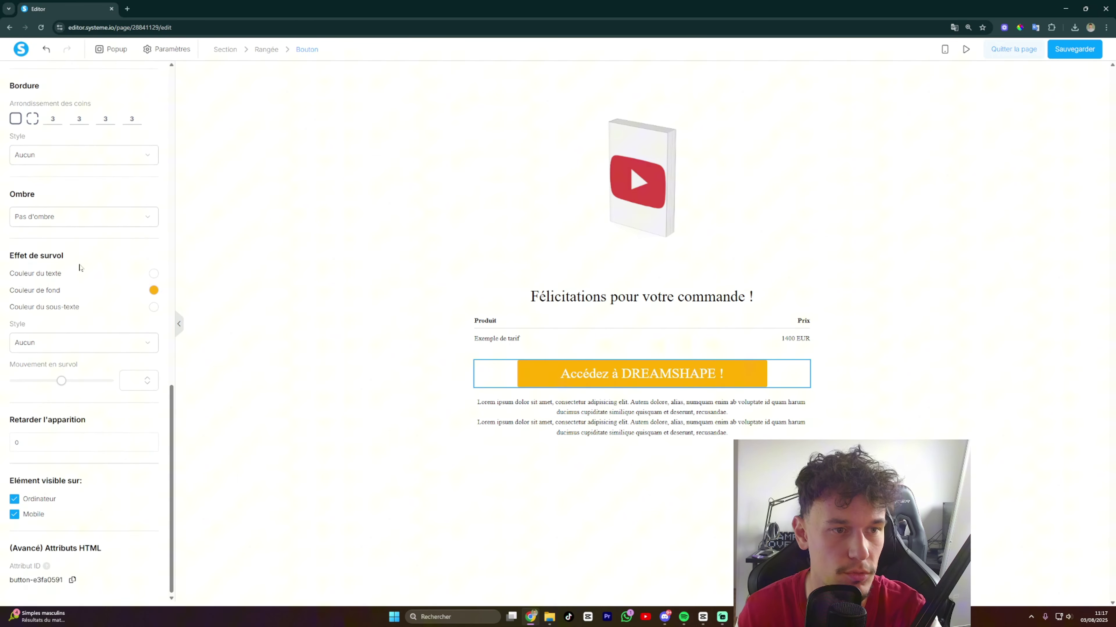
left_click(81, 215)
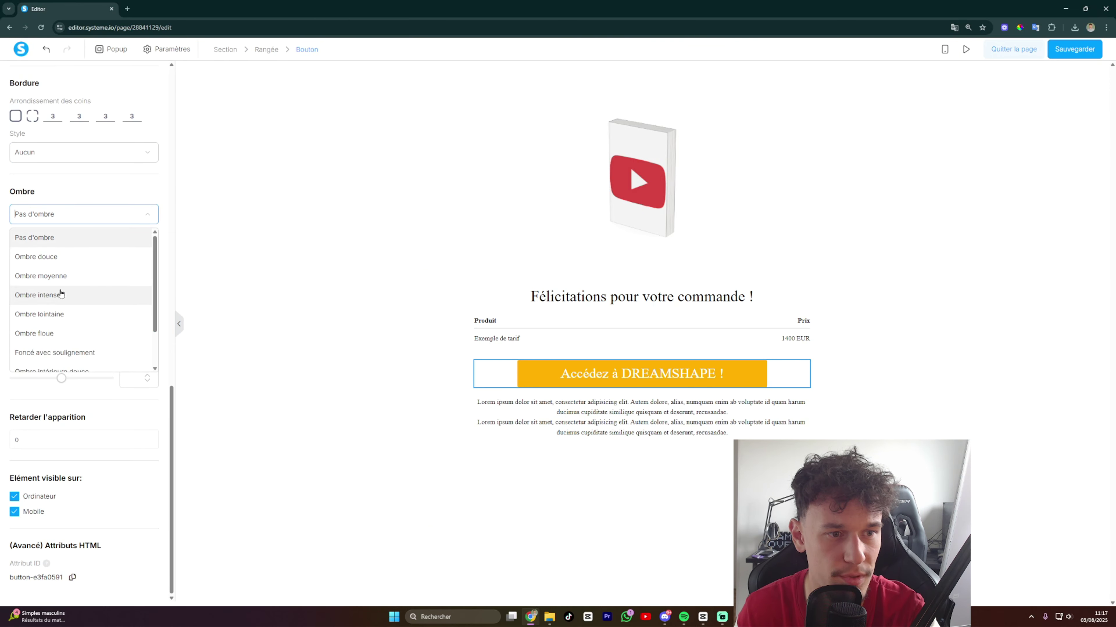
scroll(62, 334, "down", 2)
scroll(80, 328, "up", 2)
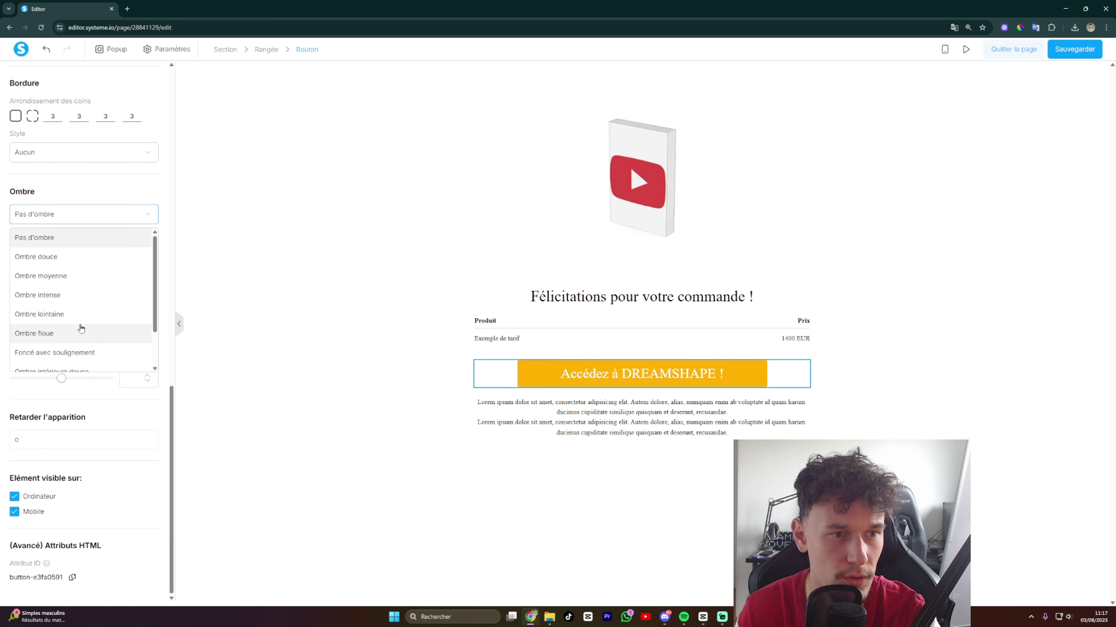
left_click(57, 295)
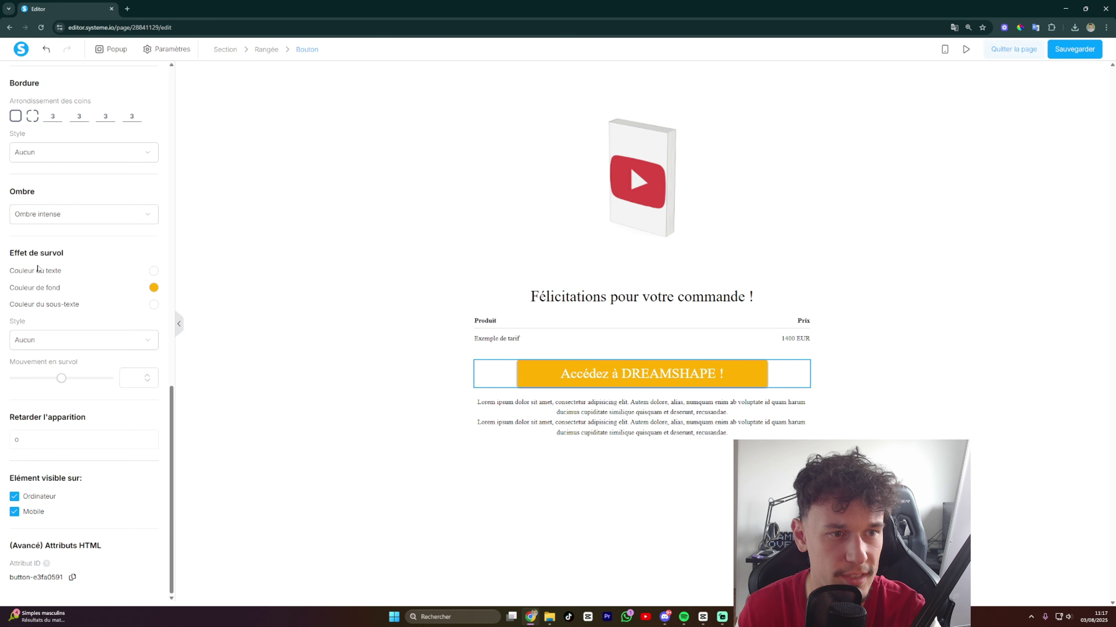
Apply the "Zoom" hover effect style to the button.
left_click(57, 345)
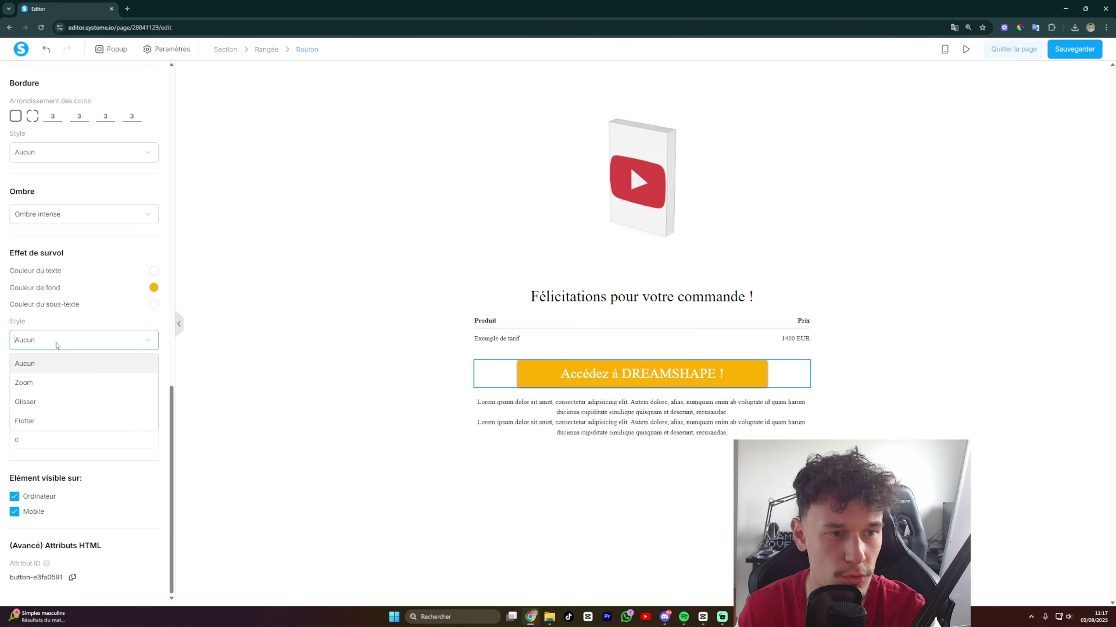
left_click(45, 383)
left_click_drag(46, 379, 64, 380)
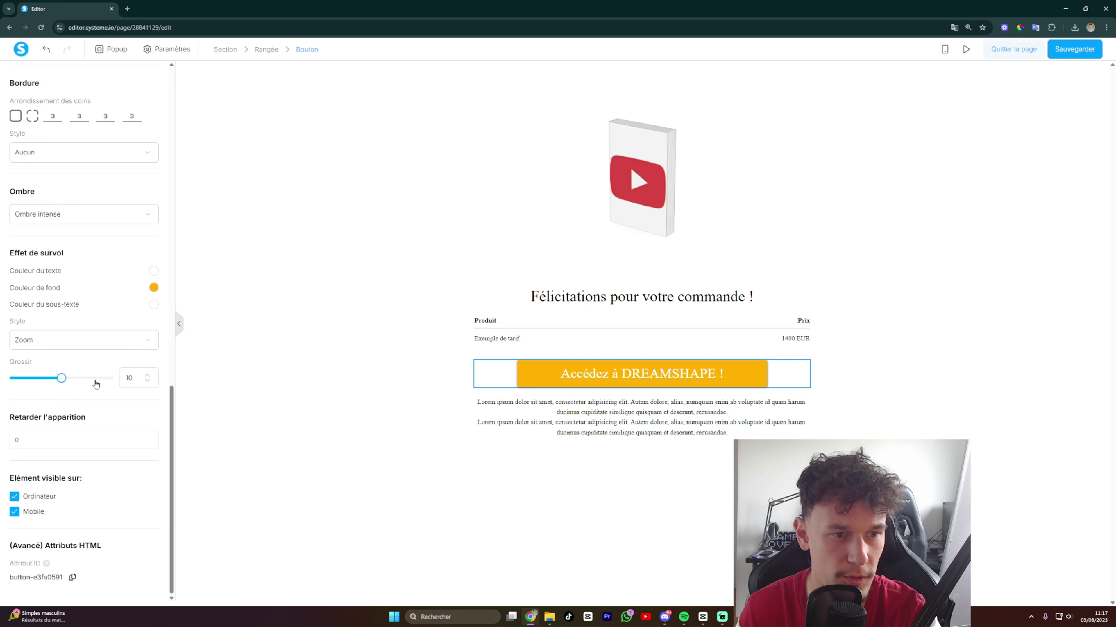
left_click(280, 388)
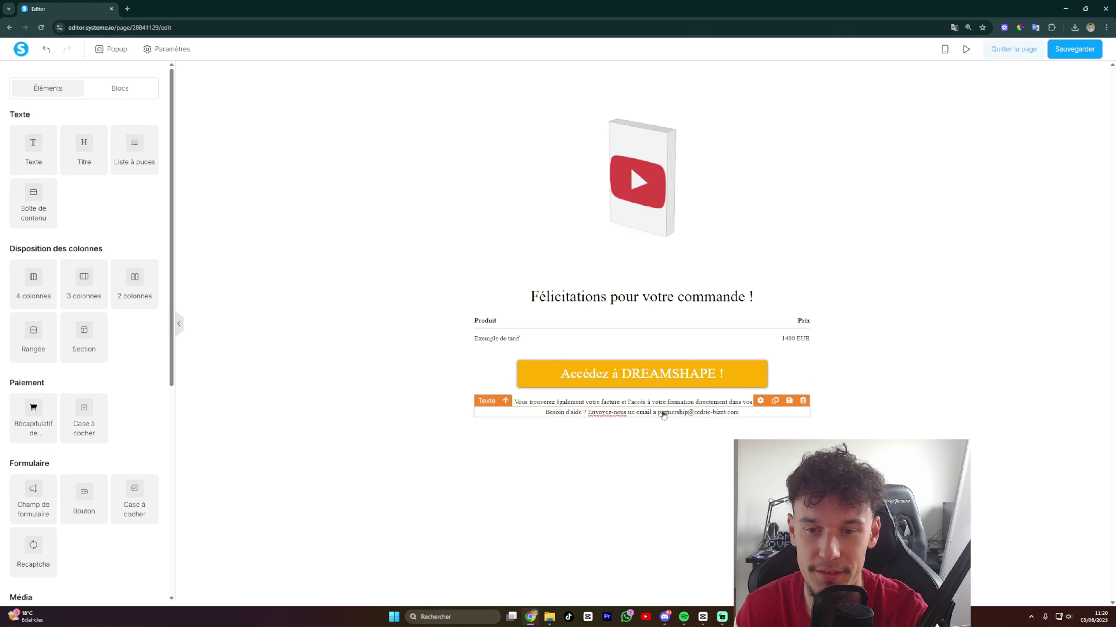
Correct the flagged wording in the help line below the button to "Envoyez nous".
right_click(605, 420)
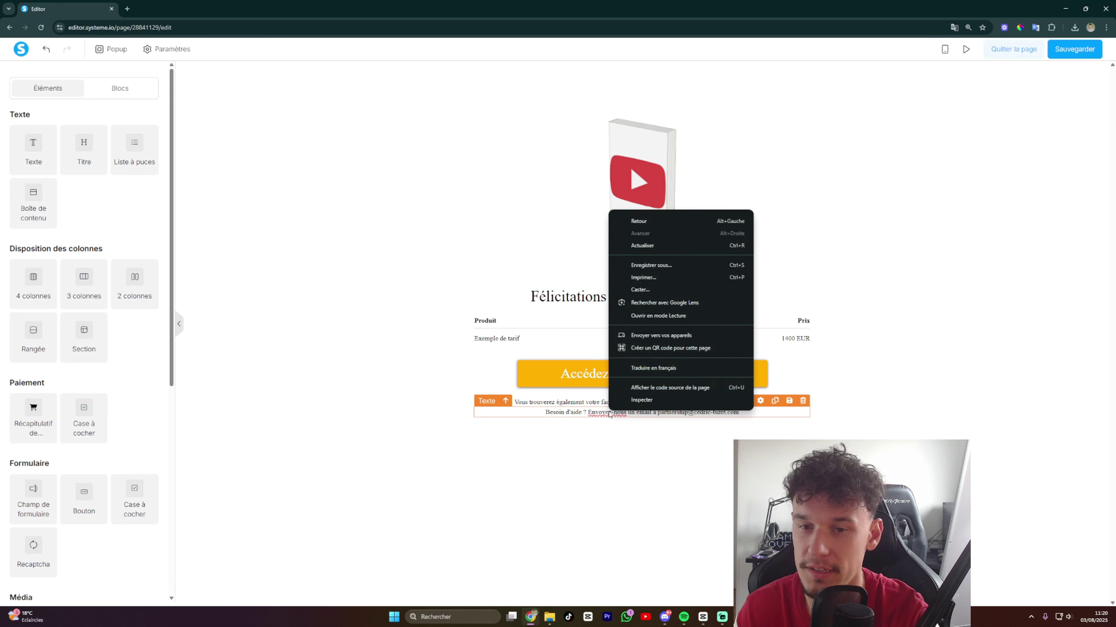
left_click(637, 219)
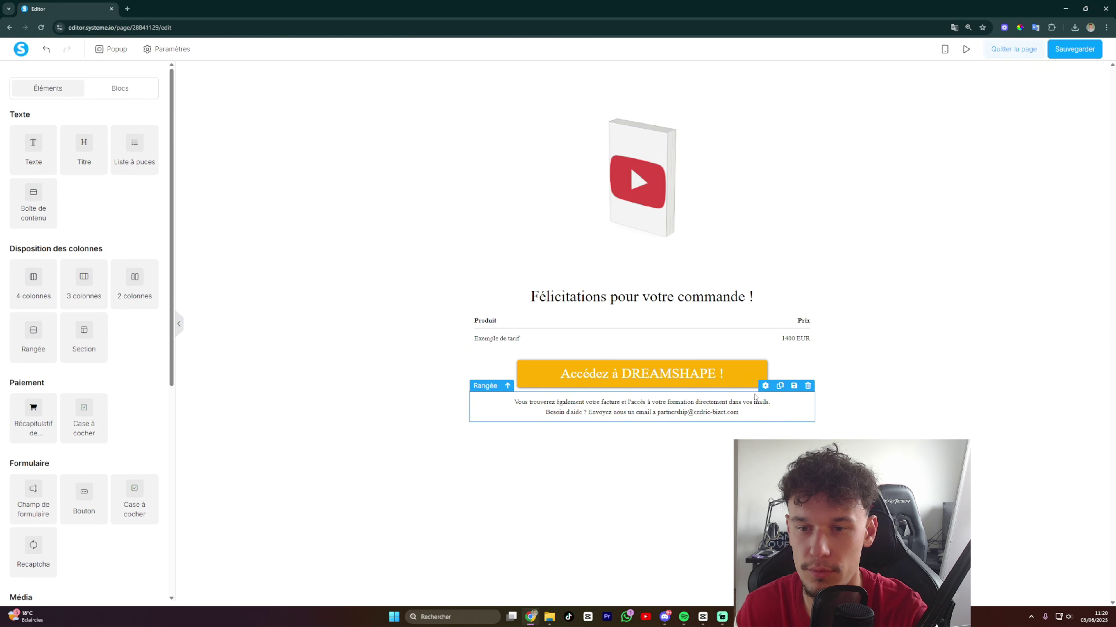
Set the bottom margin of the row containing the title, order summary and button to 50.
left_click(781, 391)
scroll(88, 343, "down", 4)
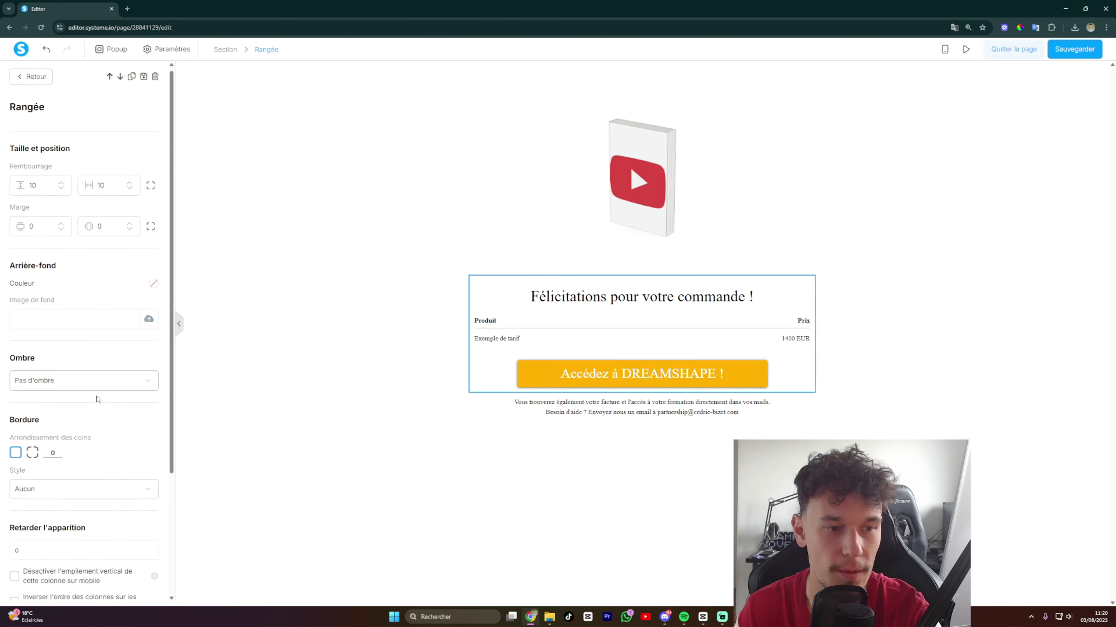
scroll(68, 286, "up", 4)
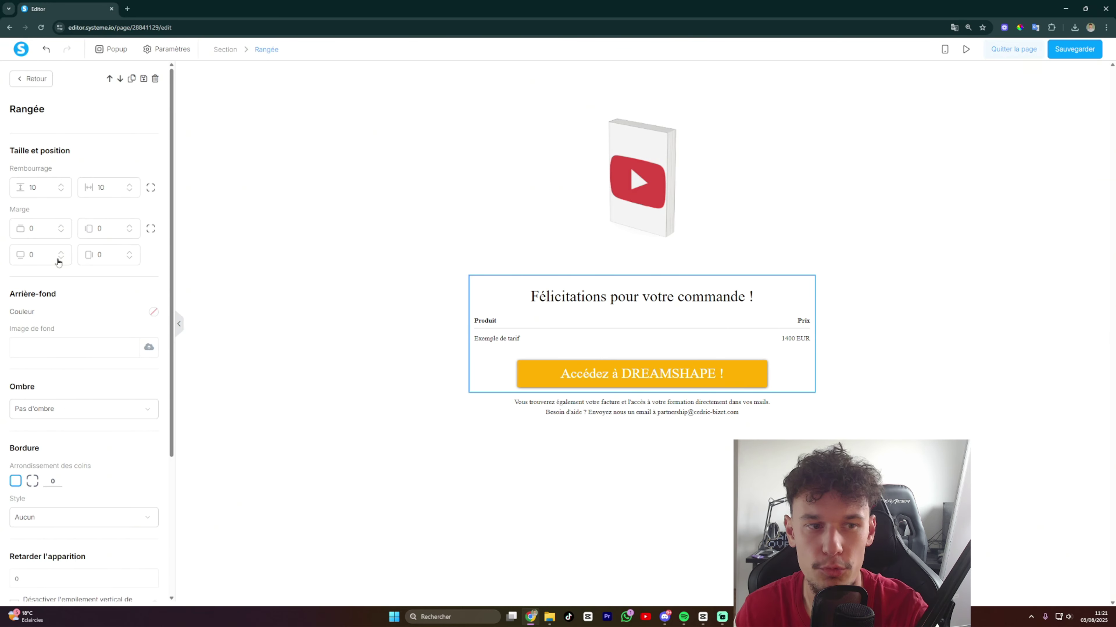
type("20")
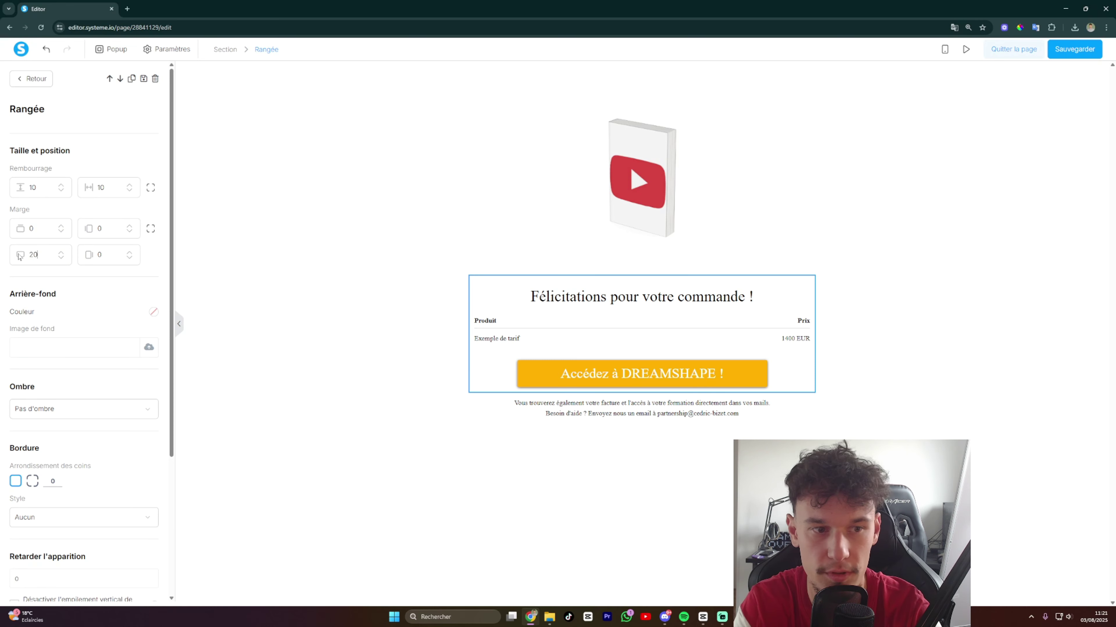
type("50")
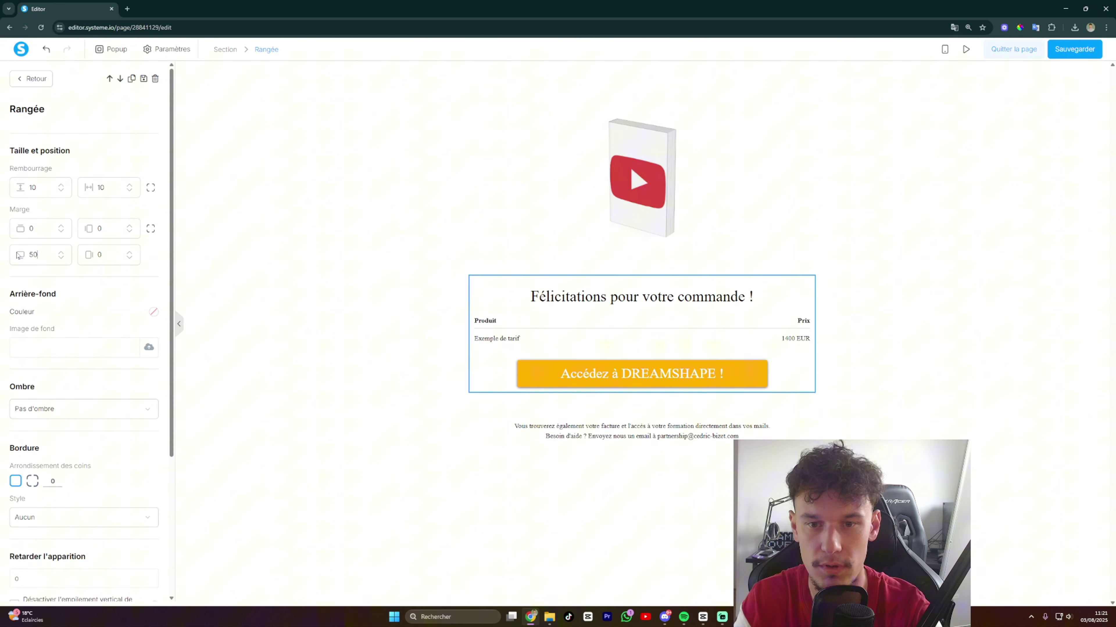
left_click(263, 426)
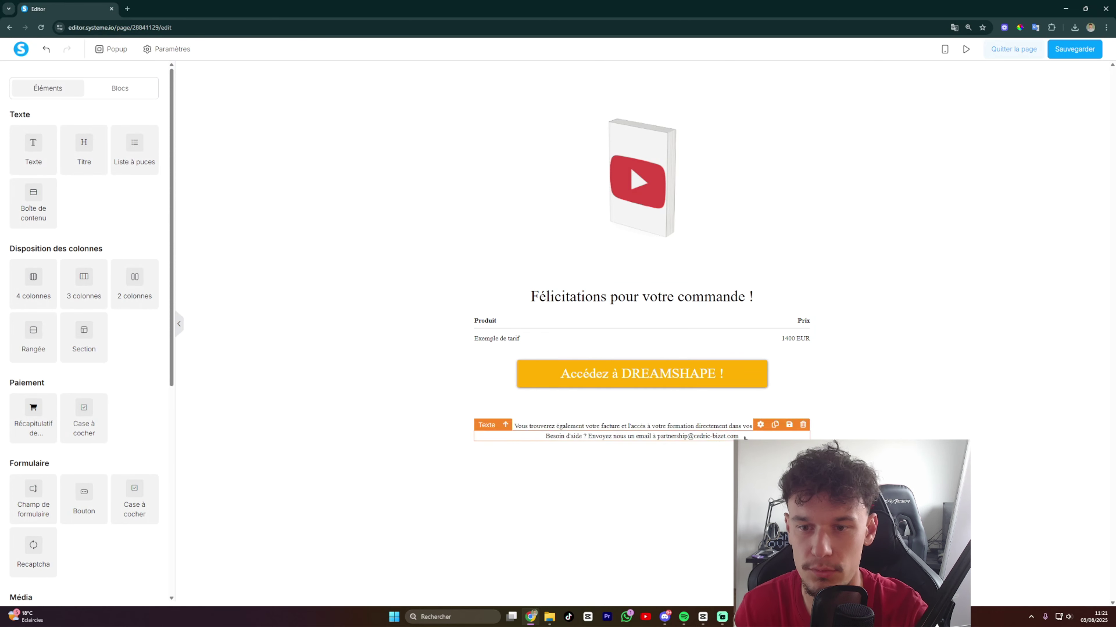
Set the text size and line height of the invoice and course access text below the button to 21.
left_click(747, 426)
left_click_drag(770, 426, 514, 426)
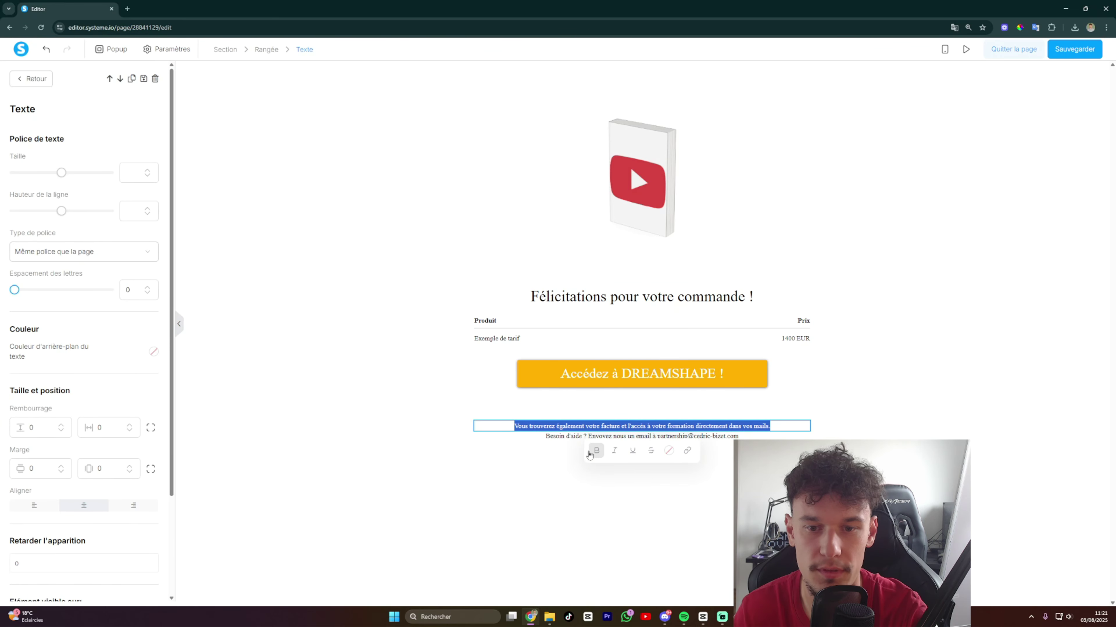
left_click_drag(61, 172, 27, 174)
left_click(704, 495)
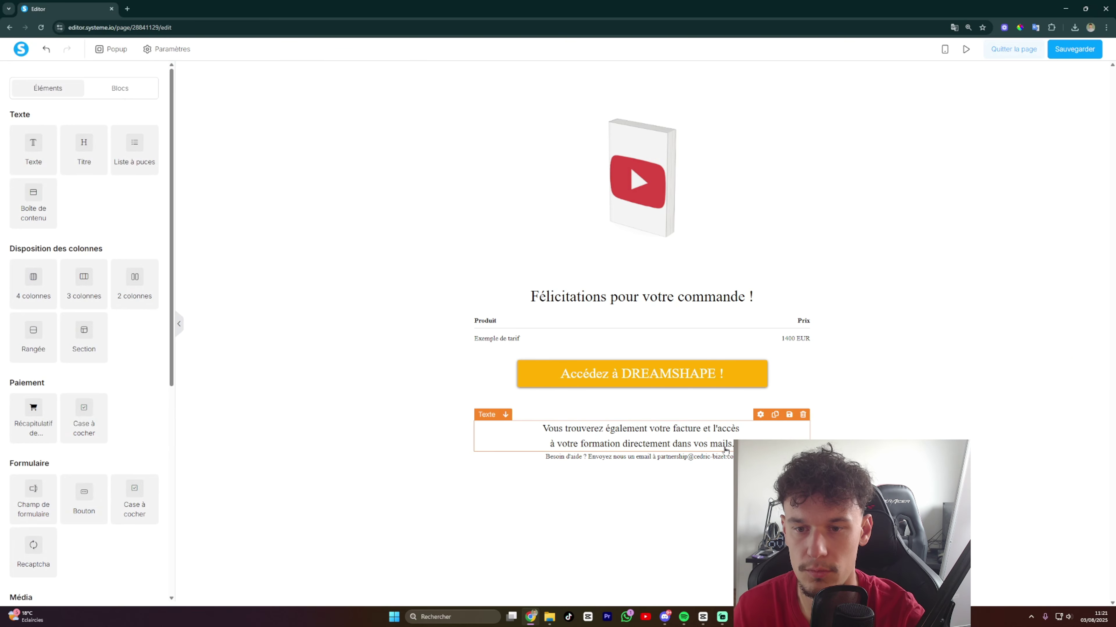
left_click(550, 443)
left_click_drag(35, 212, 23, 211)
left_click(741, 438)
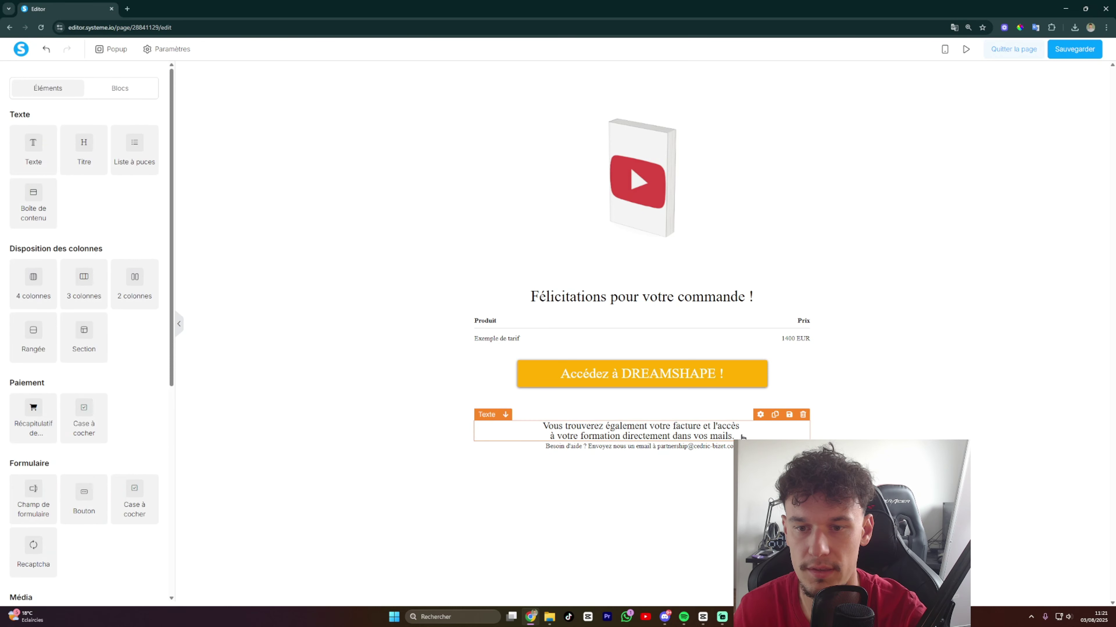
Set the bottom margin of the invoice and course access text to 20.
left_click(742, 438)
scroll(85, 409, "down", 1)
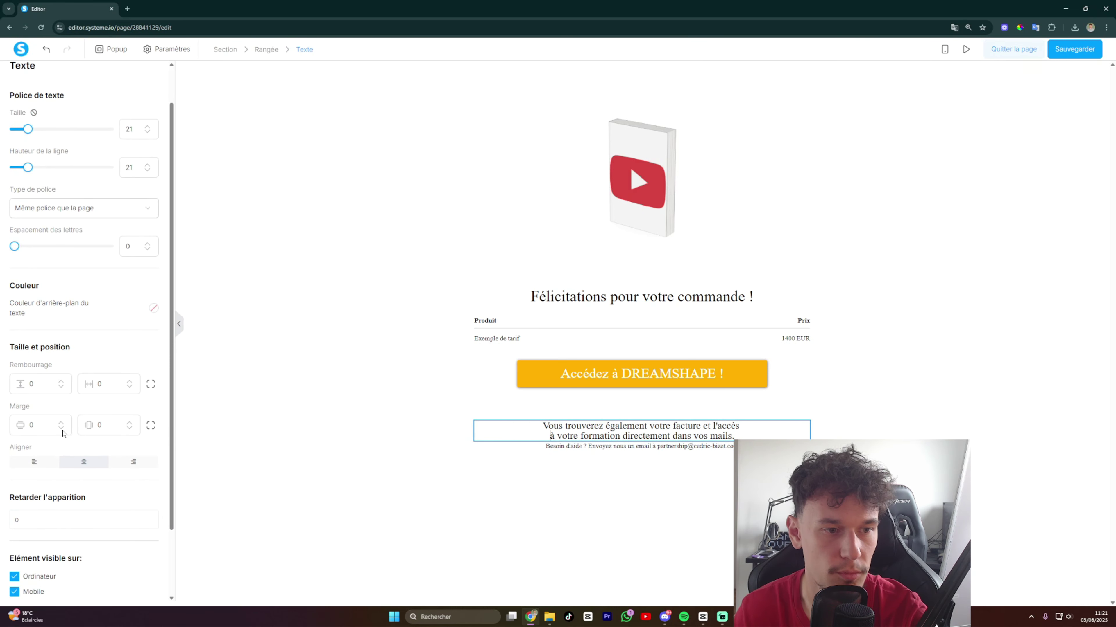
left_click(144, 428)
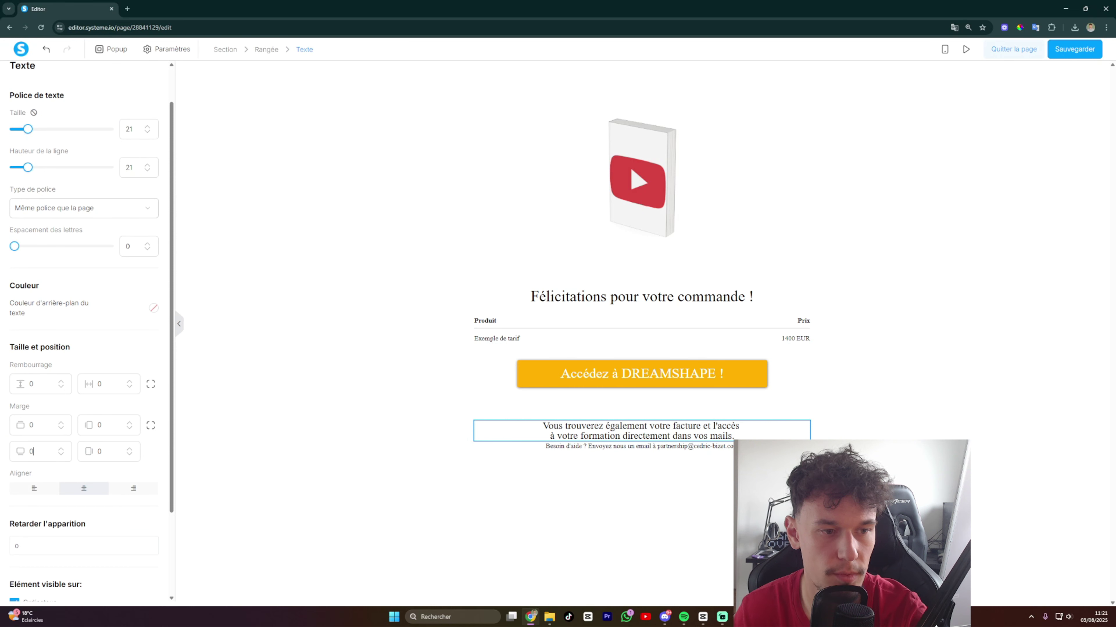
type("20")
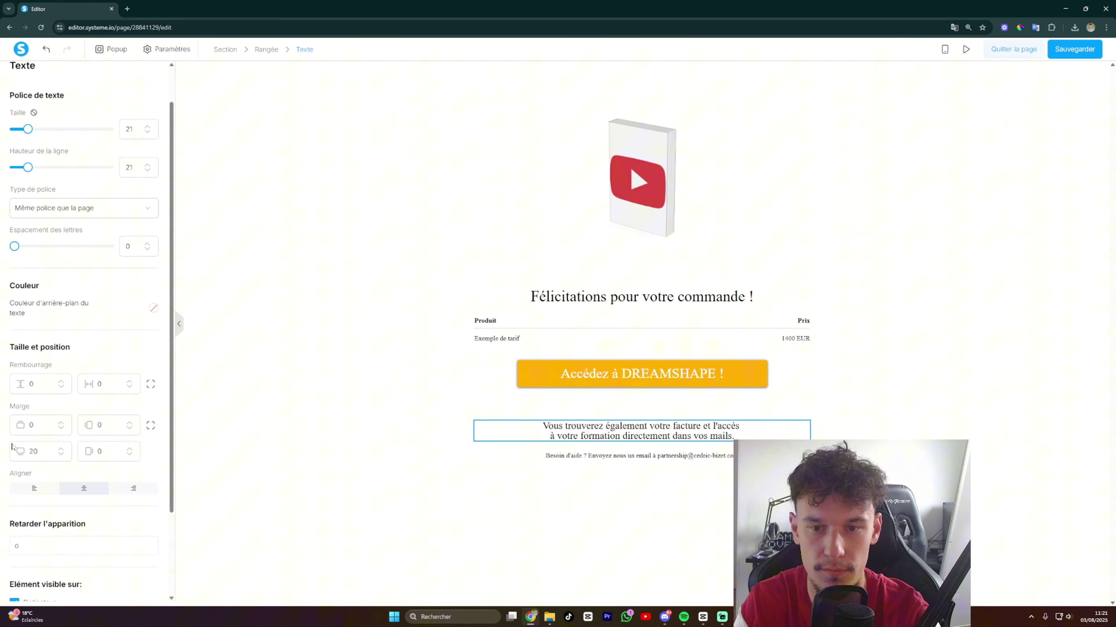
left_click(323, 464)
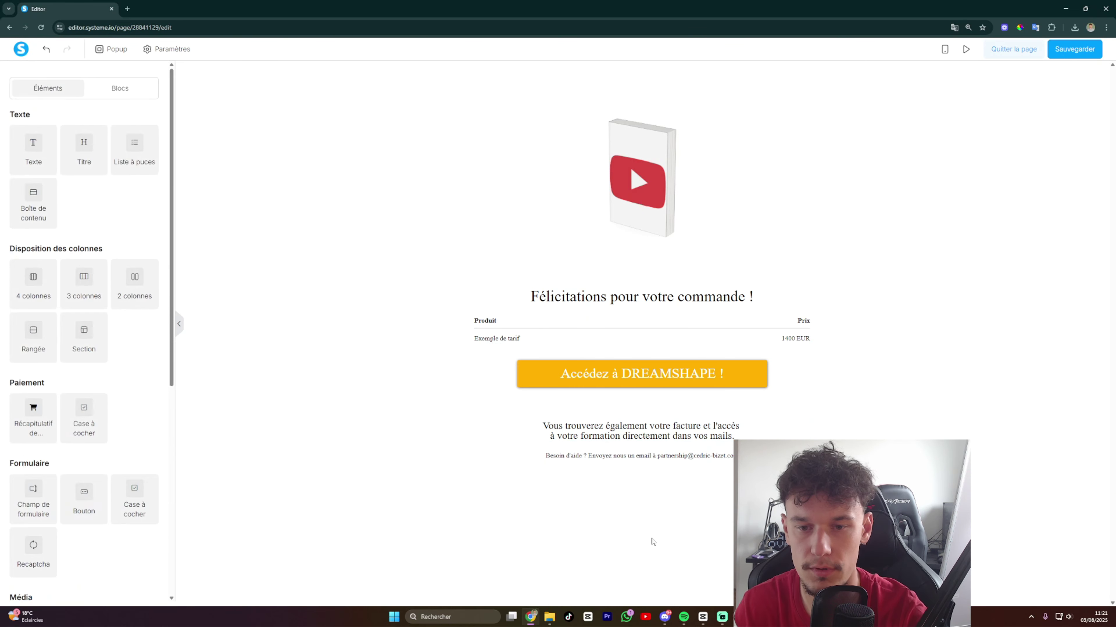
Slightly enlarge the text size of the "Besoin d'aide ?" help line.
left_click(672, 457)
key("ctrl+a")
left_click_drag(60, 174, 21, 175)
left_click(355, 434)
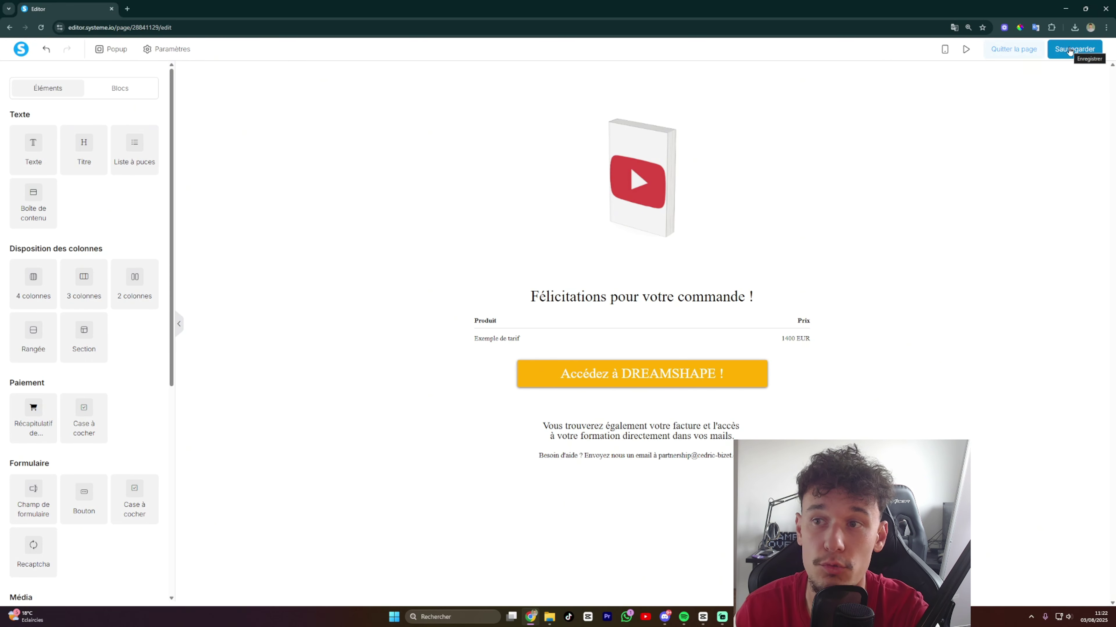
Switch the page editor to the mobile view and show the content below the button.
left_click(996, 173)
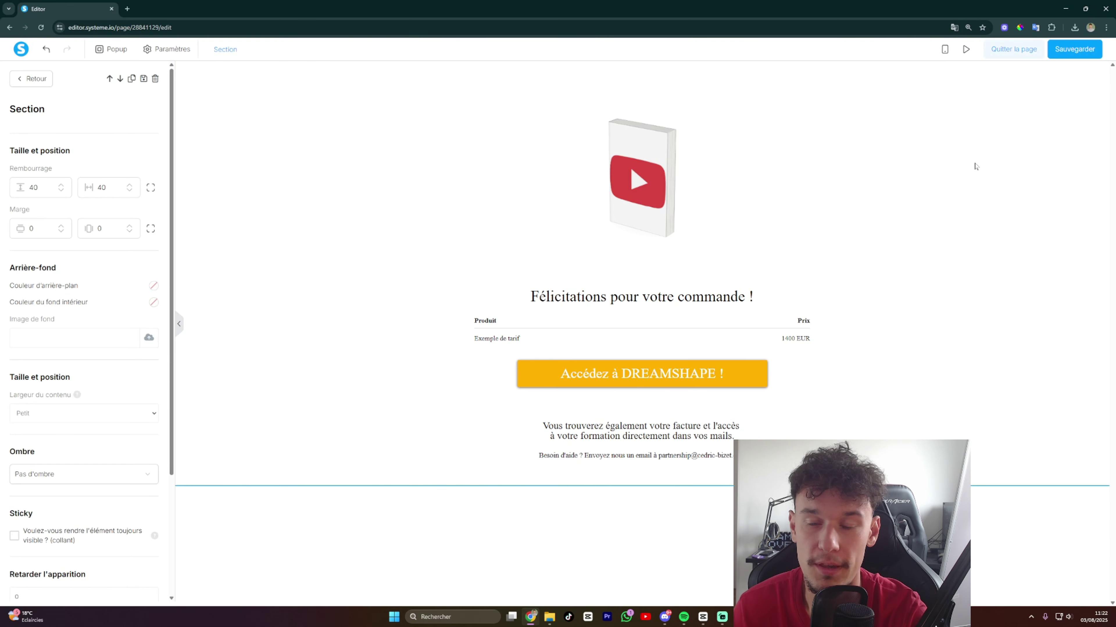
left_click(944, 49)
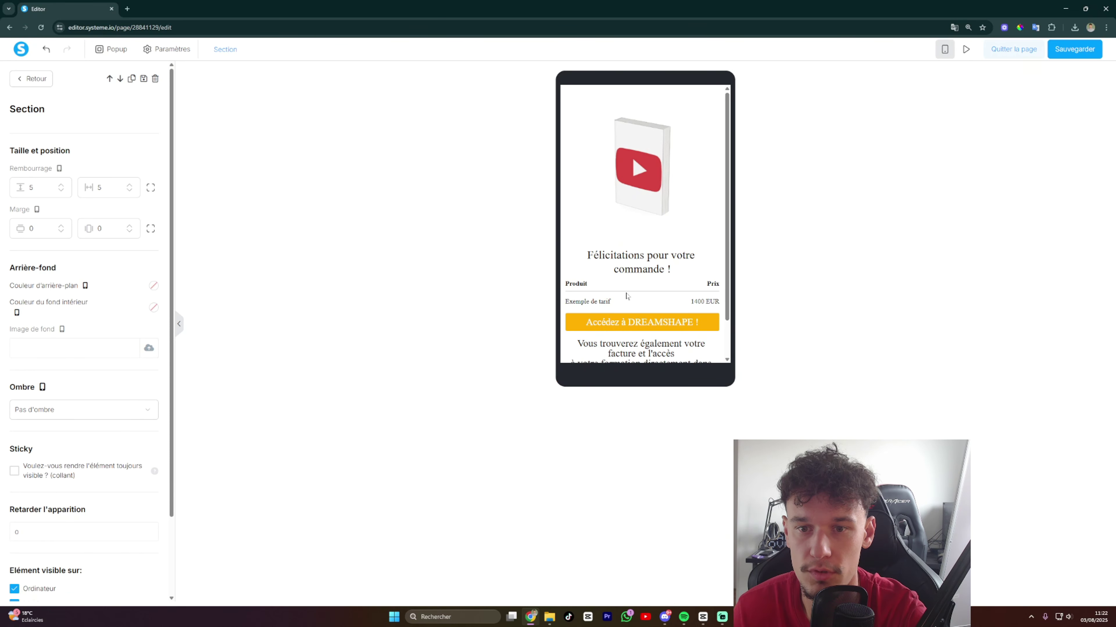
left_click(728, 304)
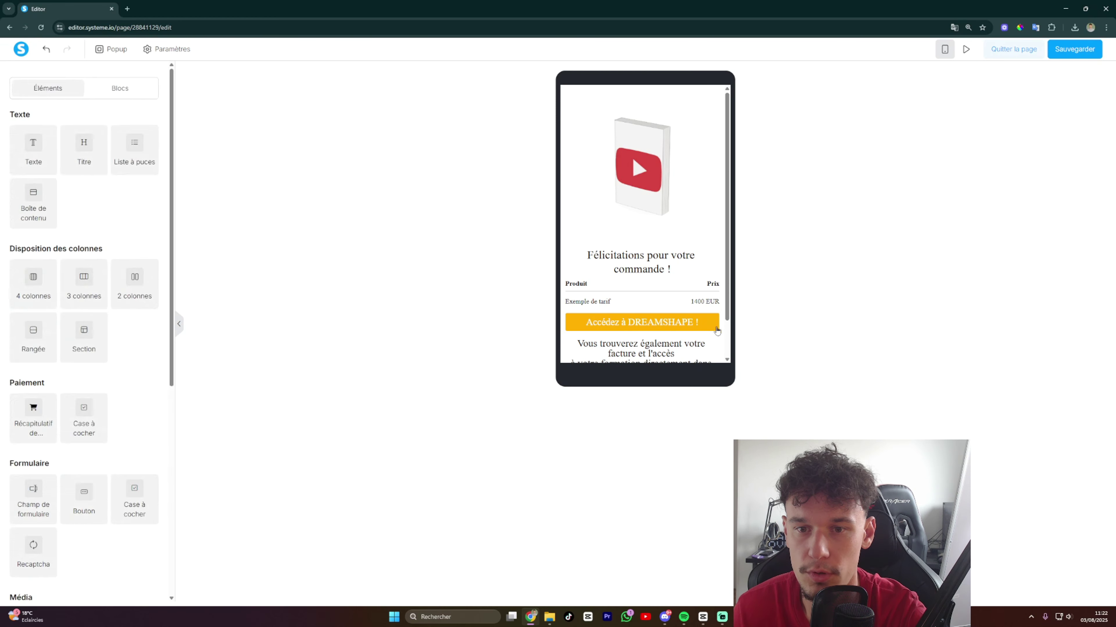
scroll(672, 325, "down", 1)
Set the mobile text size and line height of the invoice and course access text to 14.
left_click(570, 321)
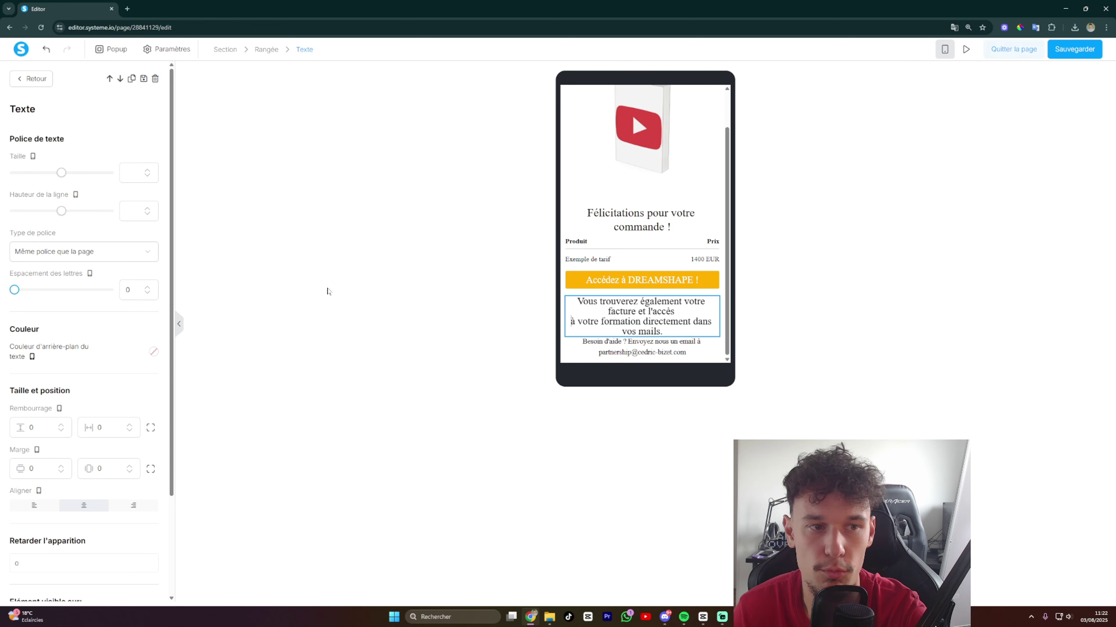
left_click_drag(61, 173, 20, 213)
left_click(18, 212)
left_click_drag(18, 173, 21, 173)
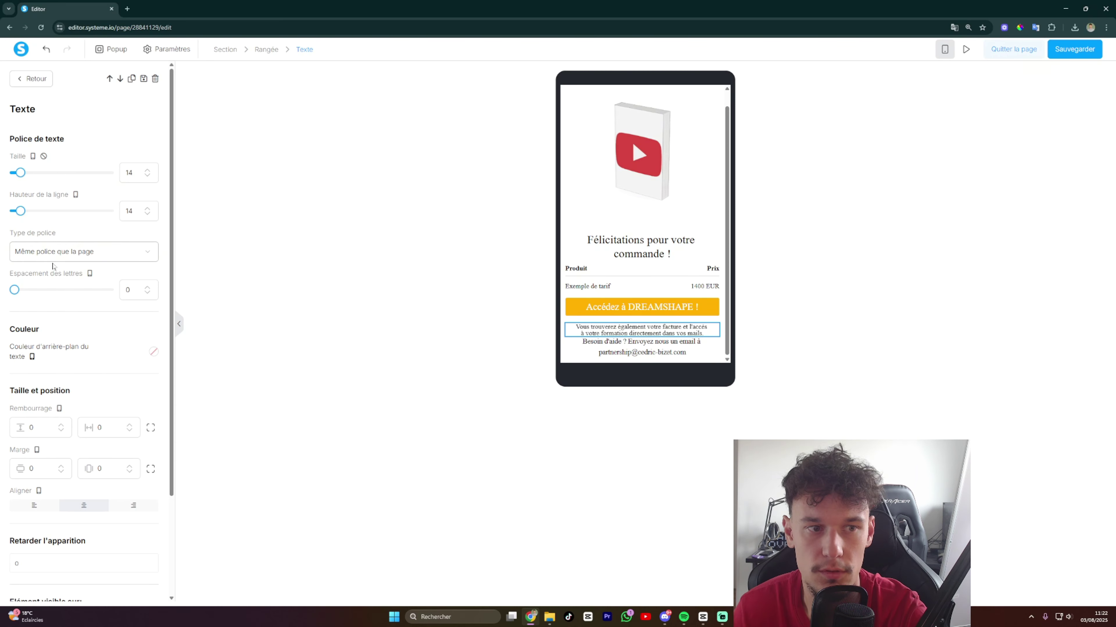
Set the mobile text size of the "Besoin d'aide ?" line to 11 and its line height to 19.
left_click(655, 349)
double_click(654, 348)
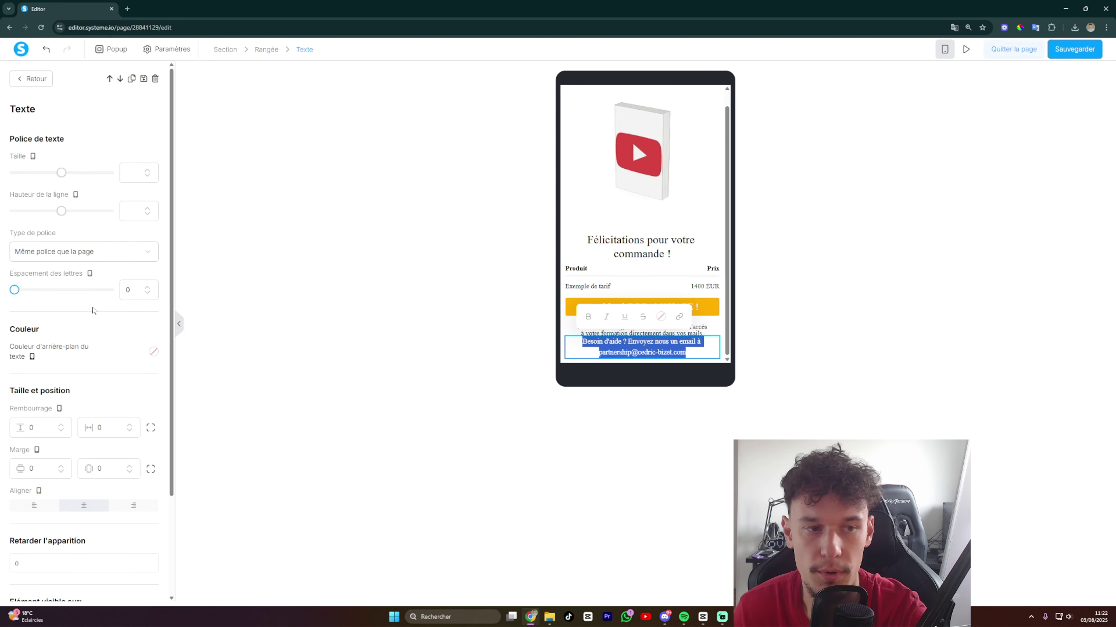
left_click_drag(62, 212, 26, 211)
left_click_drag(61, 173, 16, 176)
left_click(349, 301)
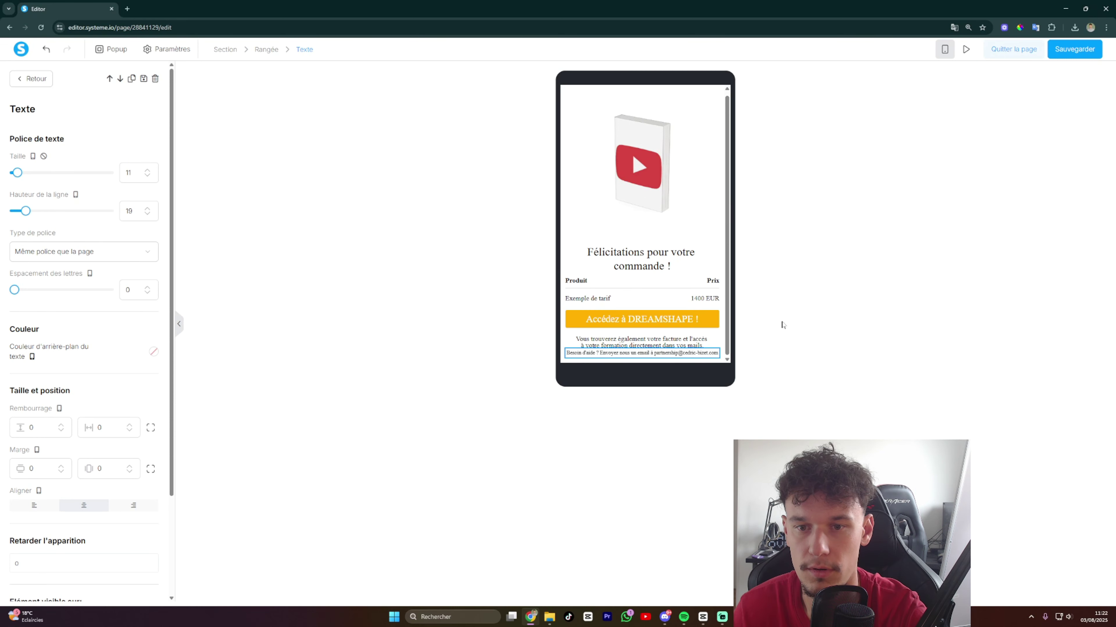
Set the mobile bottom margin of the invoice and course access text to 10.
left_click(708, 346)
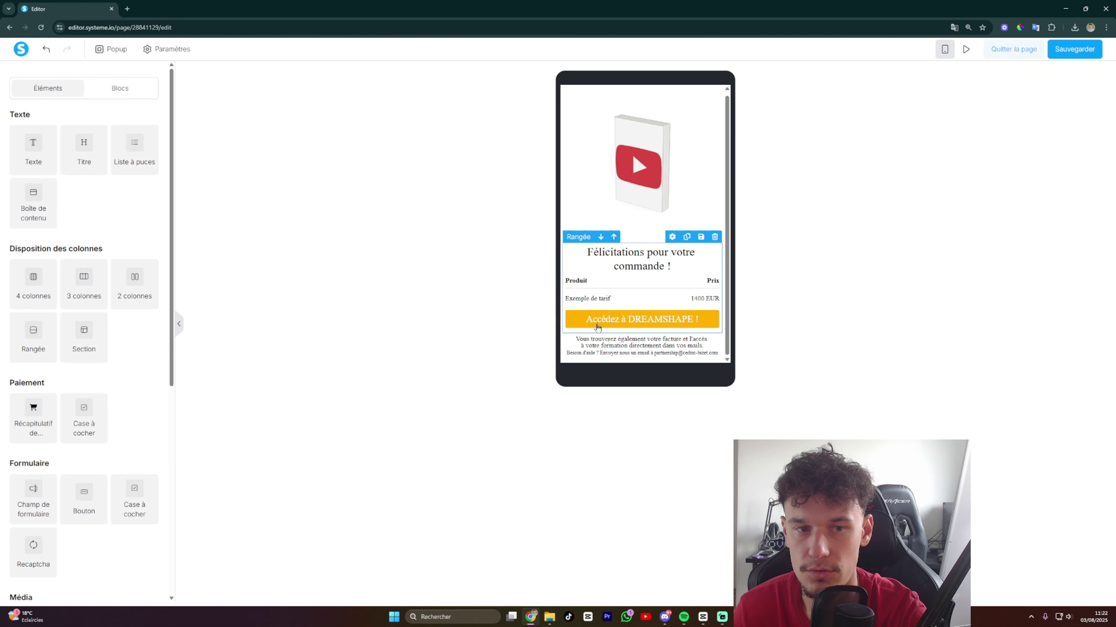
left_click(638, 344)
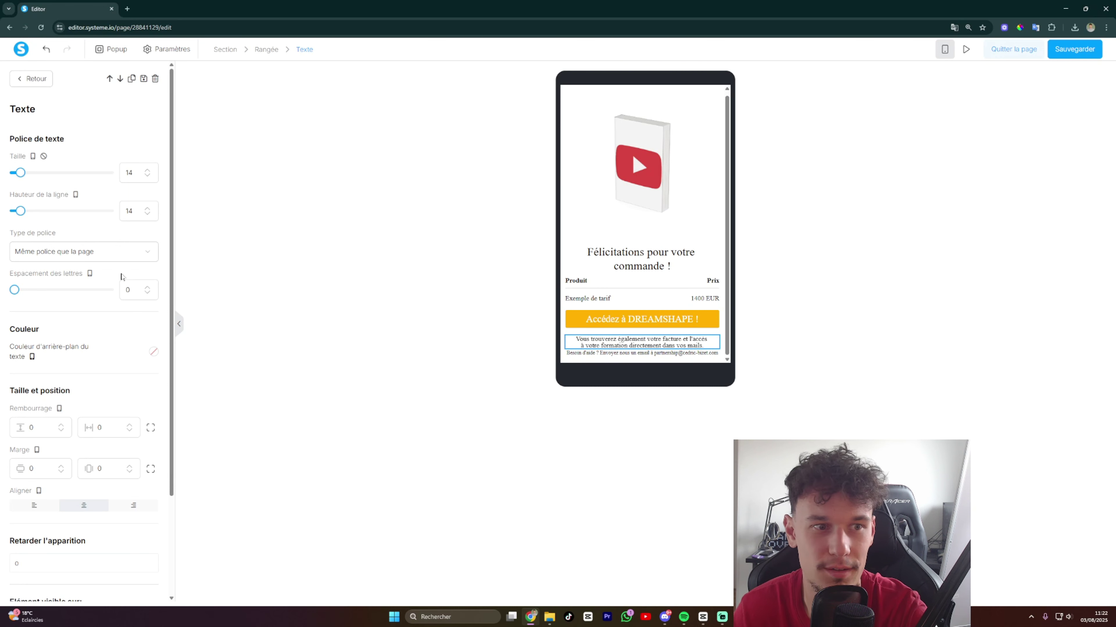
scroll(54, 301, "down", 3)
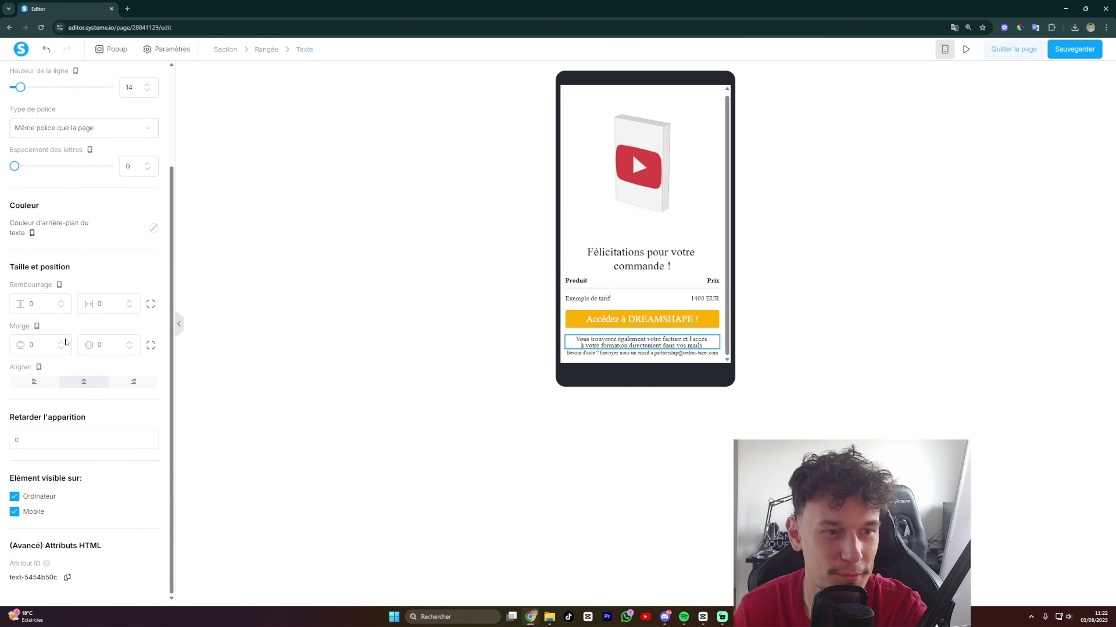
left_click(151, 345)
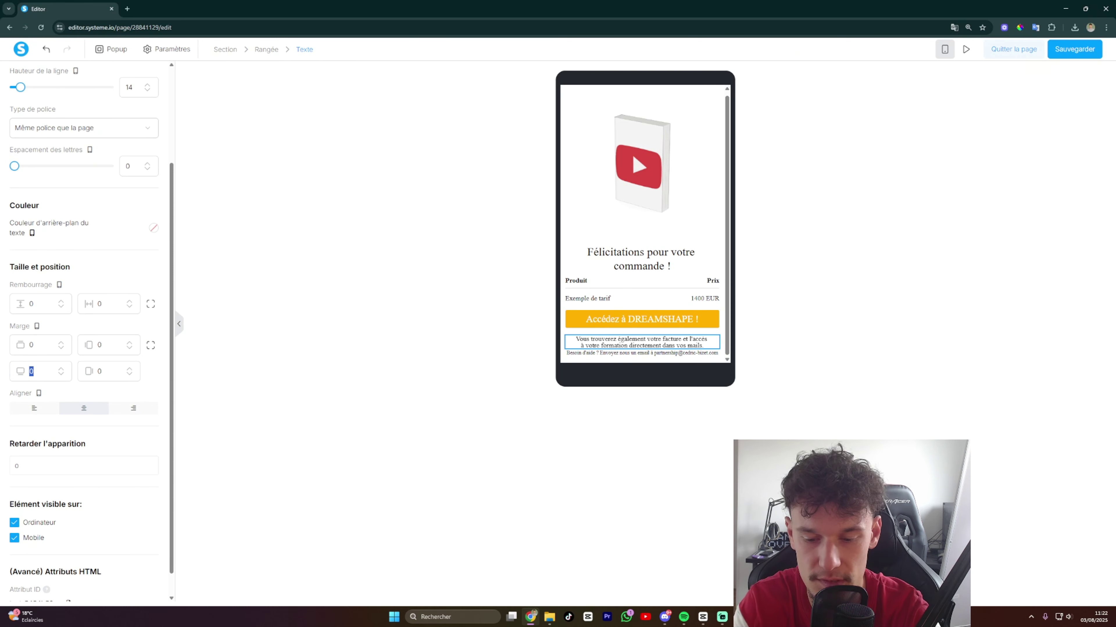
type("10")
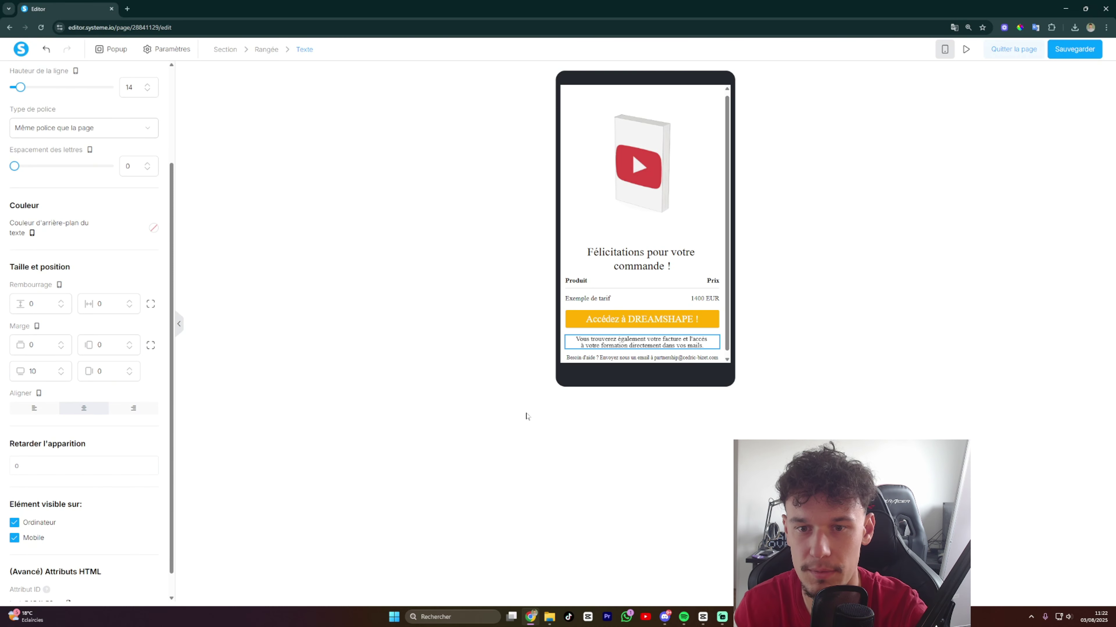
key("Escape")
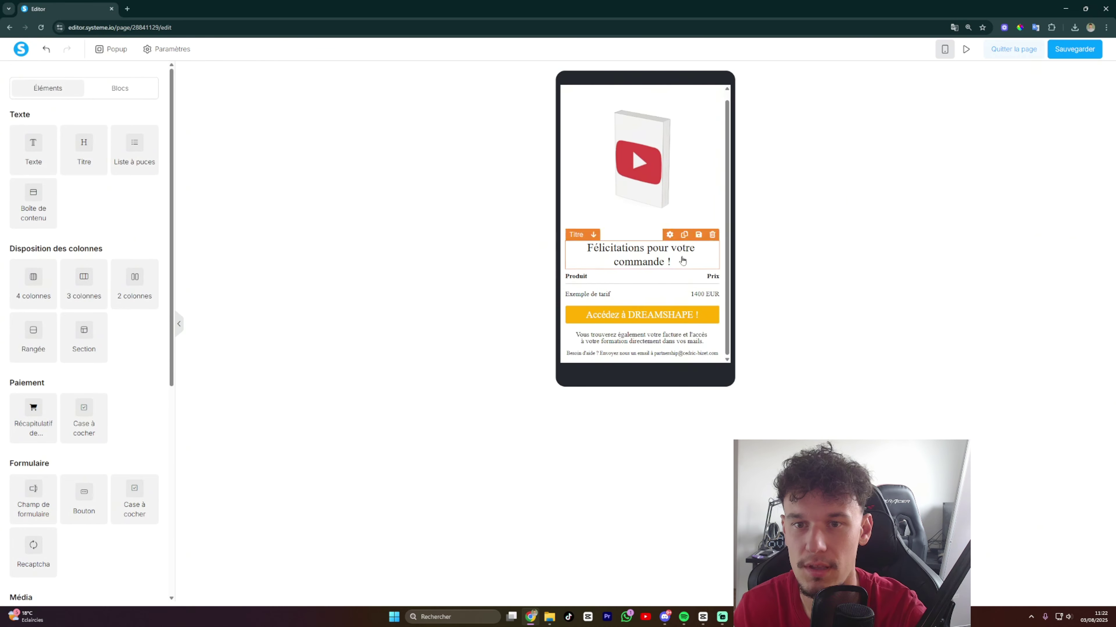
Set the mobile text size of the "Accédez à DREAMSHAPE !" button to 24.
scroll(663, 325, "down", 1)
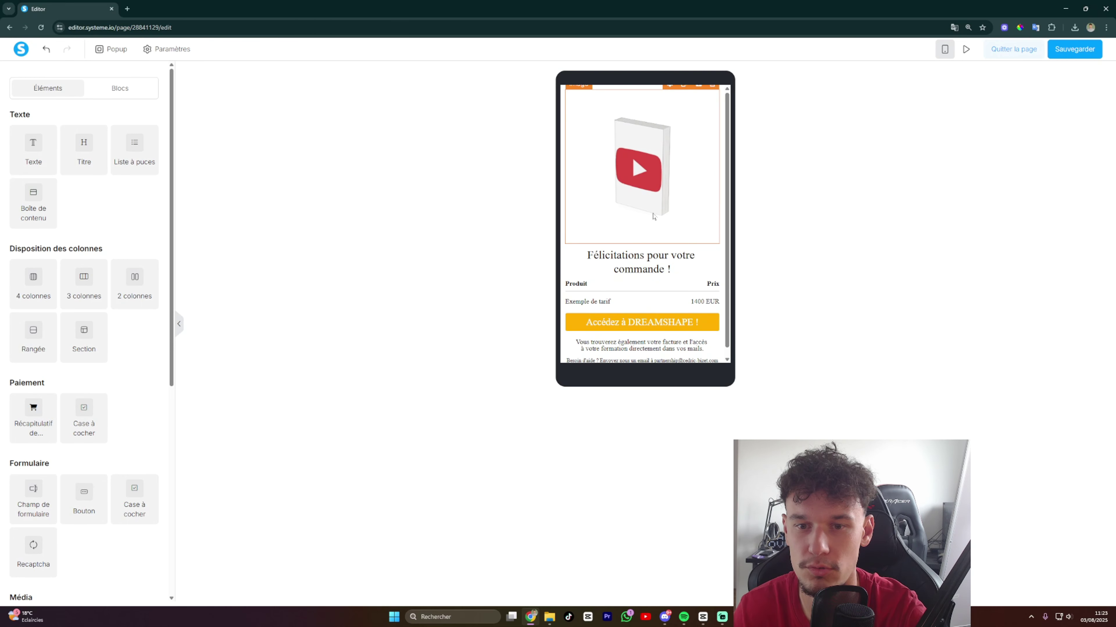
left_click(649, 317)
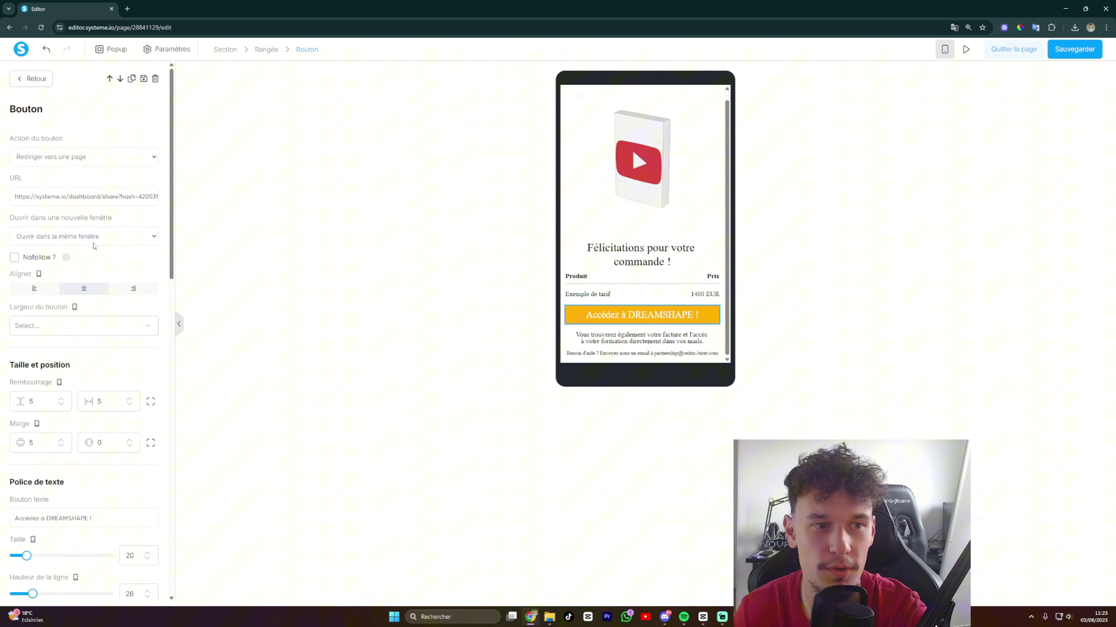
left_click(624, 319)
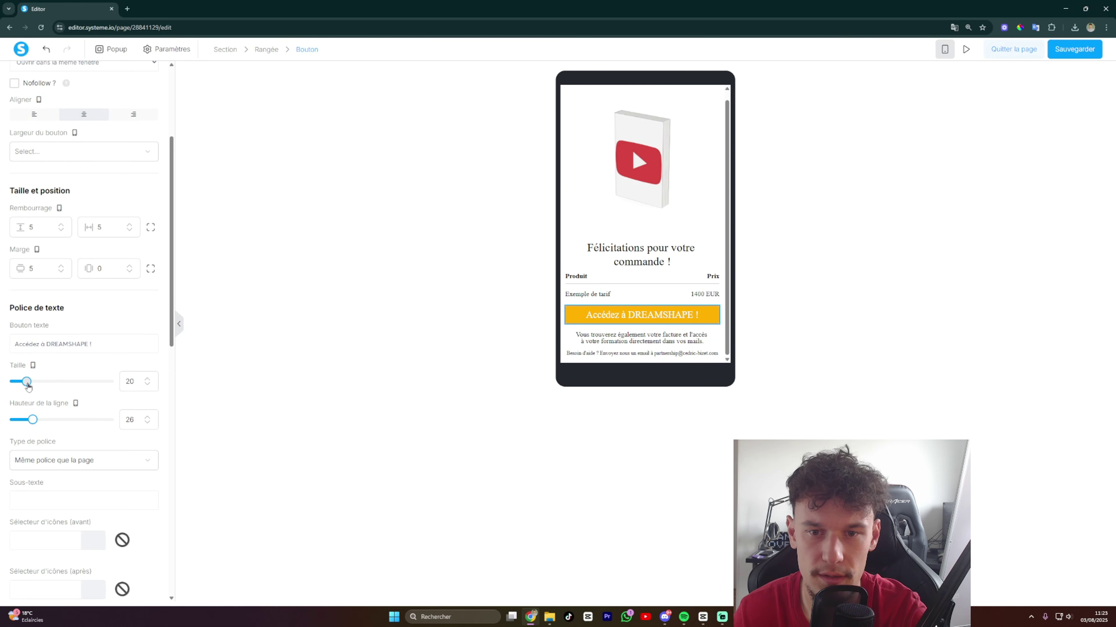
left_click_drag(28, 386, 31, 385)
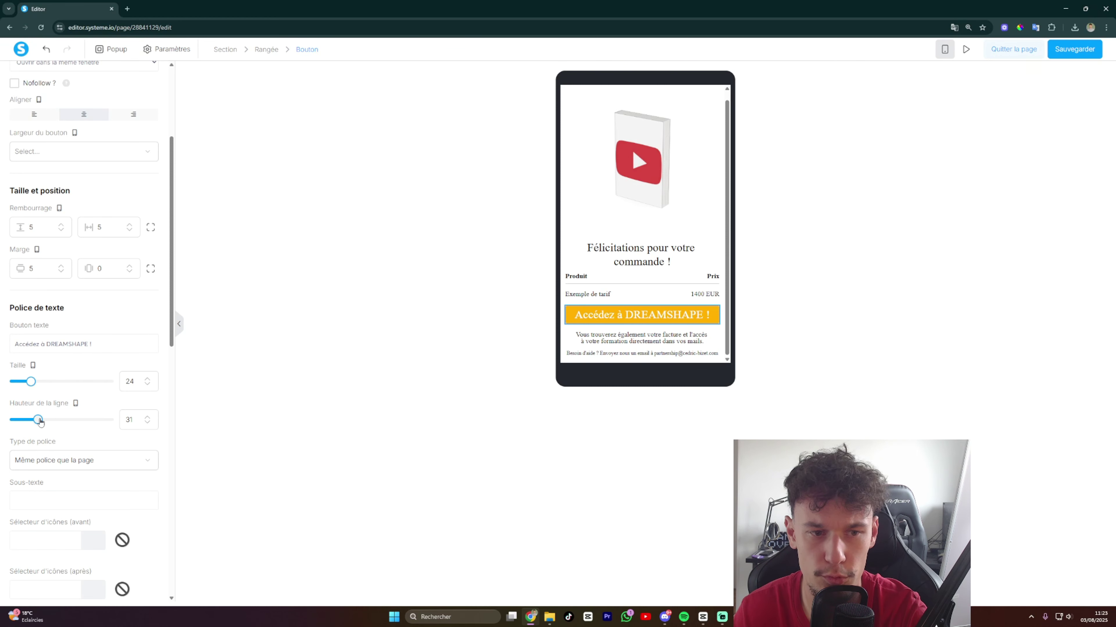
Set the mobile line height of the "Accédez à DREAMSHAPE !" button to 34, return to the desktop view and leave the page editor.
left_click_drag(38, 420, 41, 420)
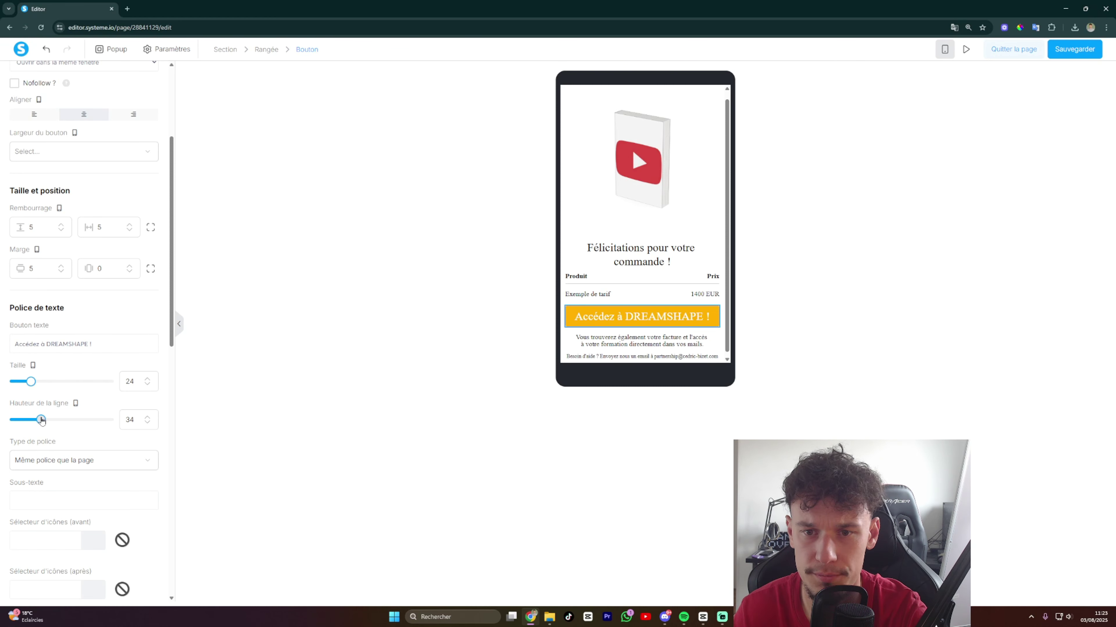
left_click(745, 221)
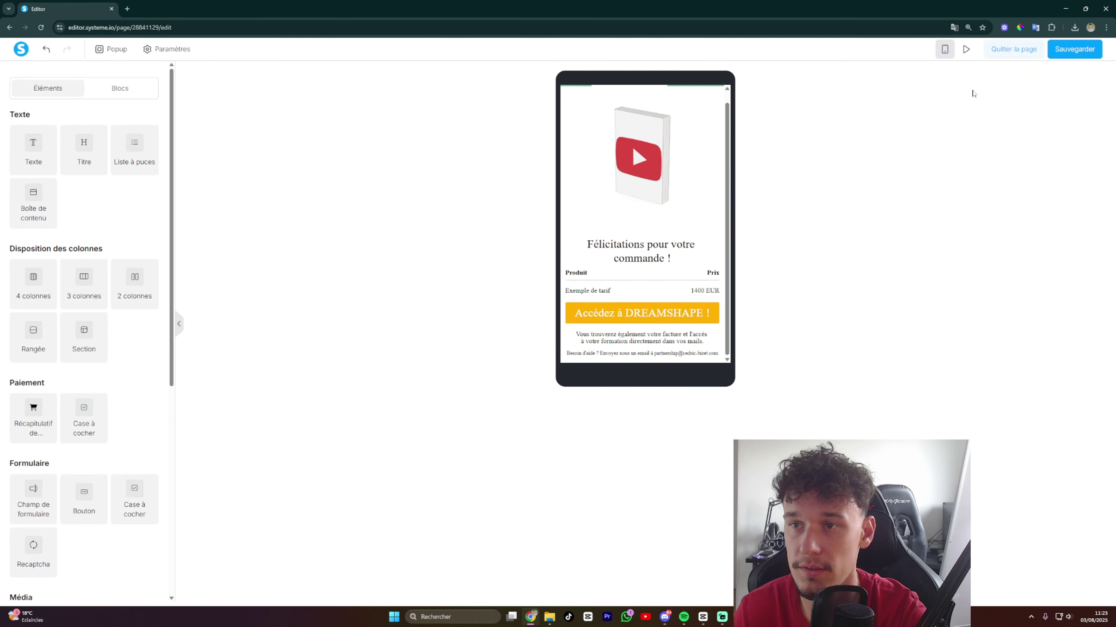
left_click(945, 50)
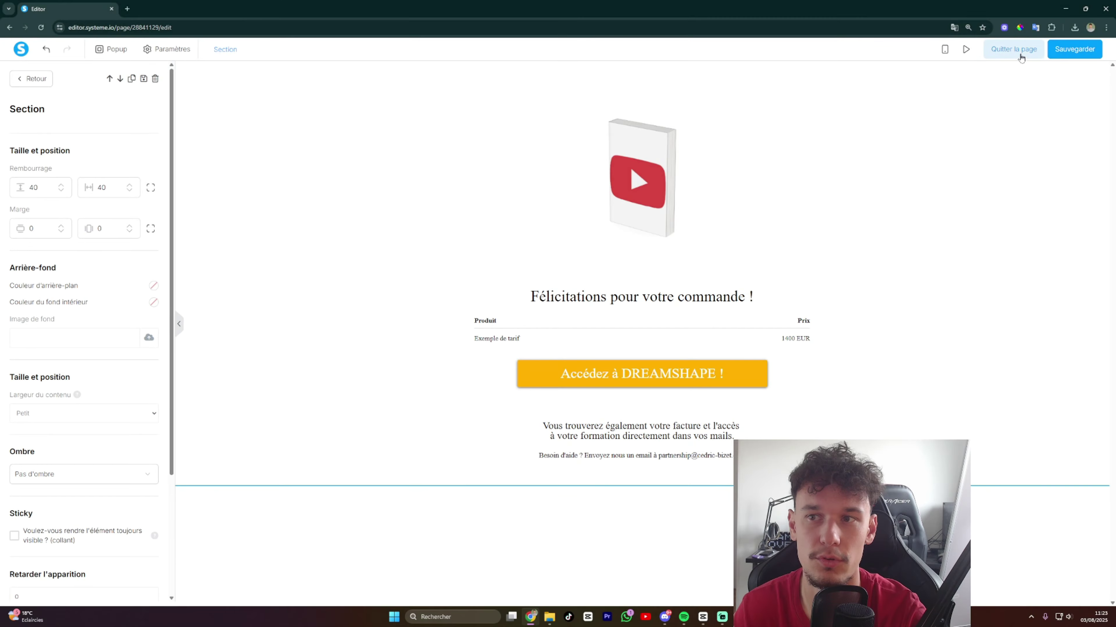
left_click(1013, 49)
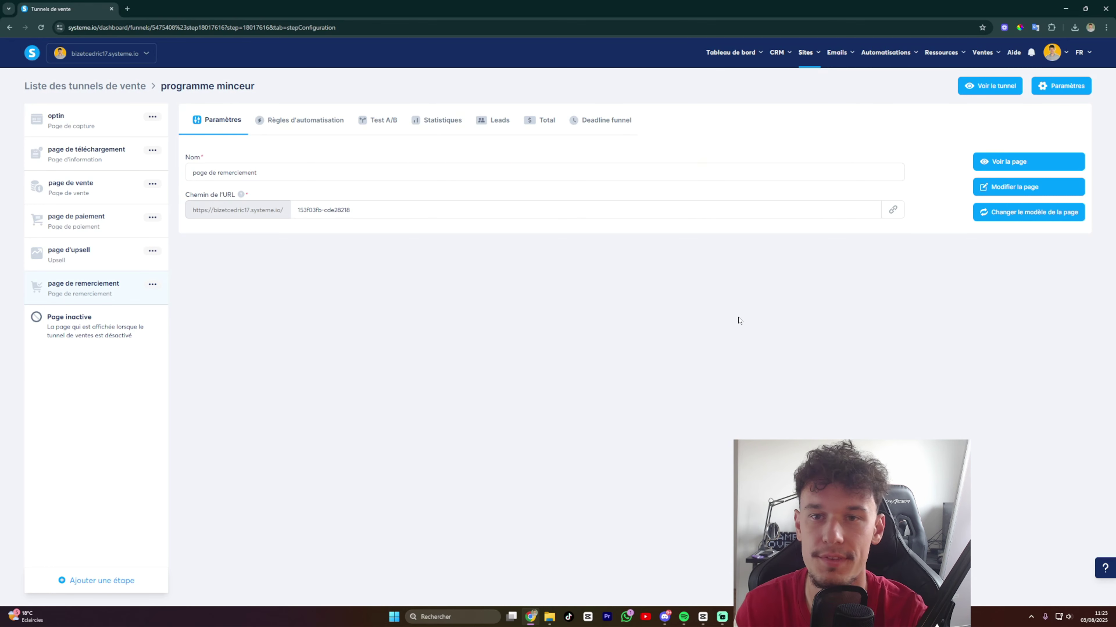
Open the live funnel from the optin page and submit its form with a first name and e-mail to request the free ebook.
left_click(98, 122)
left_click(993, 86)
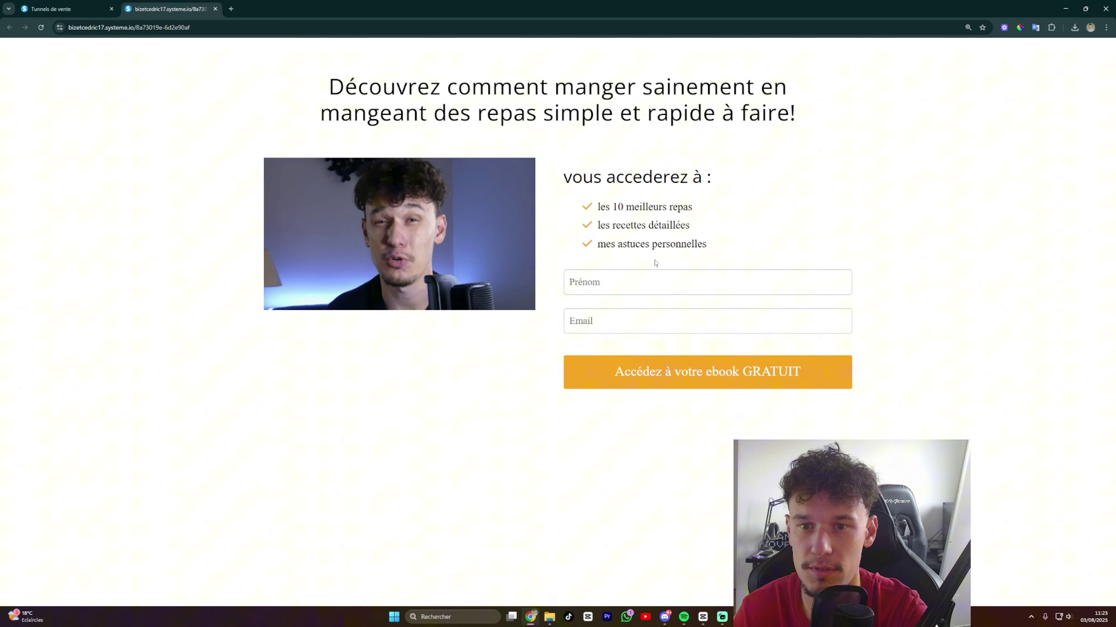
left_click(615, 284)
left_click(637, 306)
left_click(615, 325)
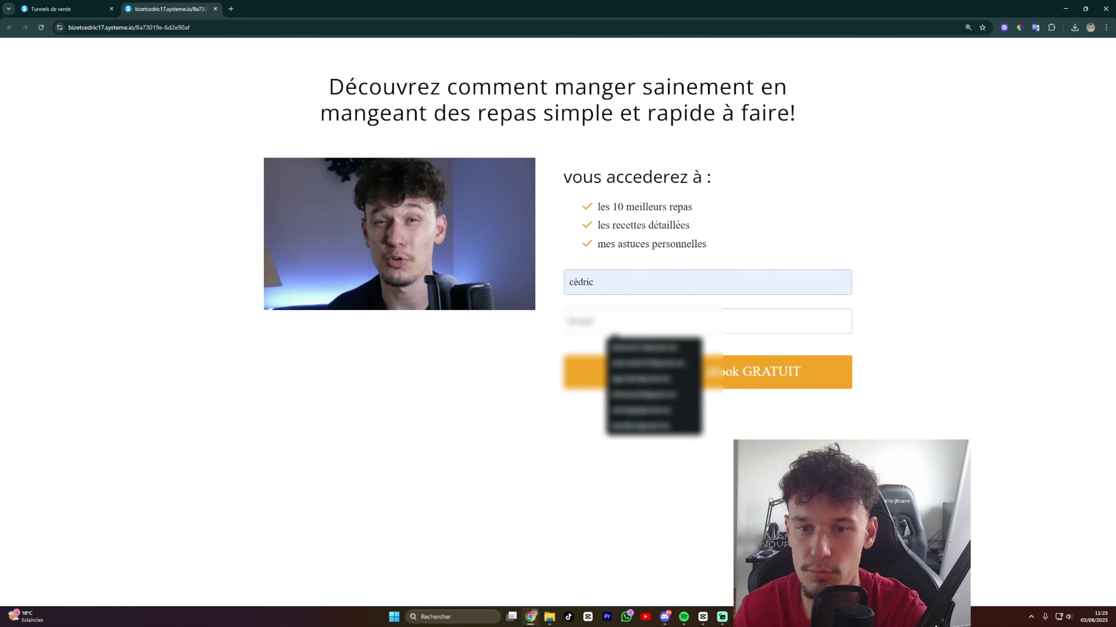
left_click(643, 348)
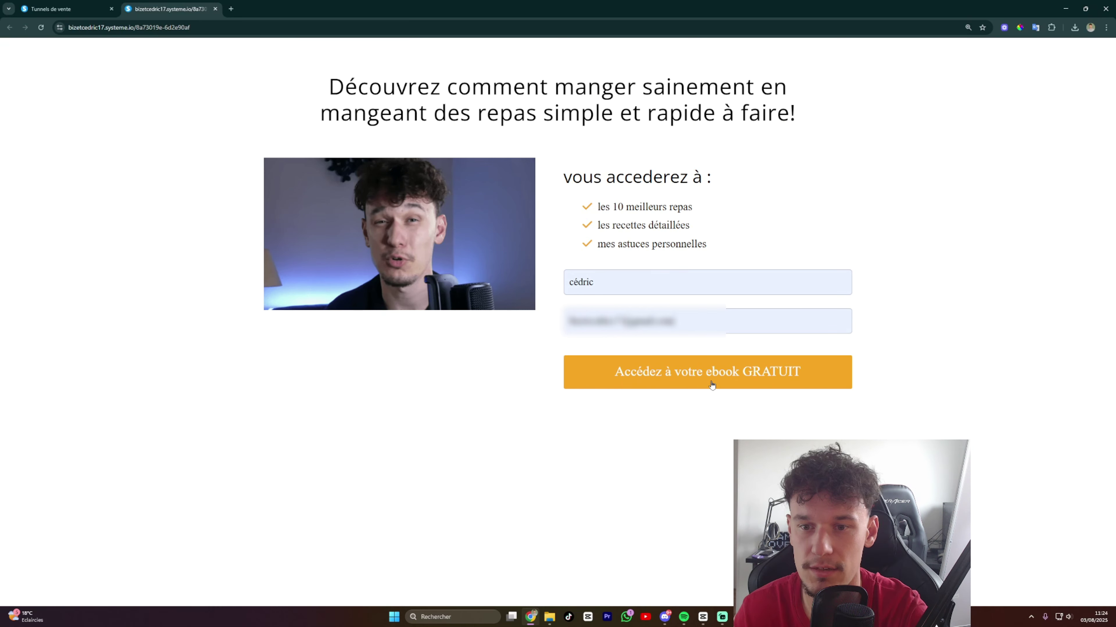
left_click(689, 382)
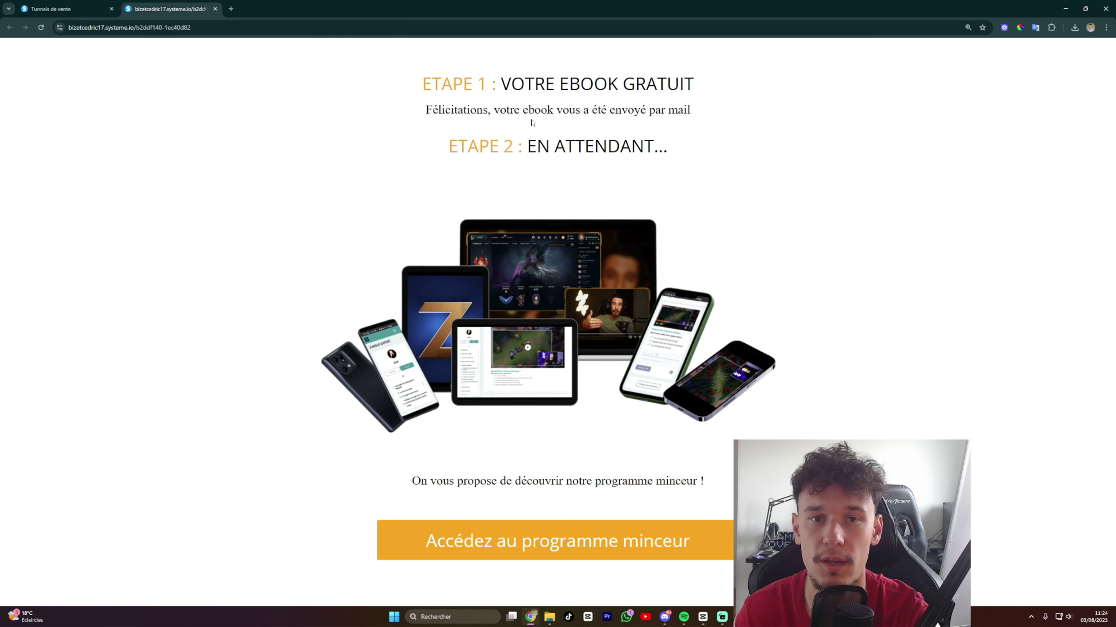
Review the live download page's ETAPE 1 and ETAPE 2 headings, ebook message, offer text and "Accédez au programme minceur" button.
left_click_drag(496, 84, 747, 84)
left_click(747, 63)
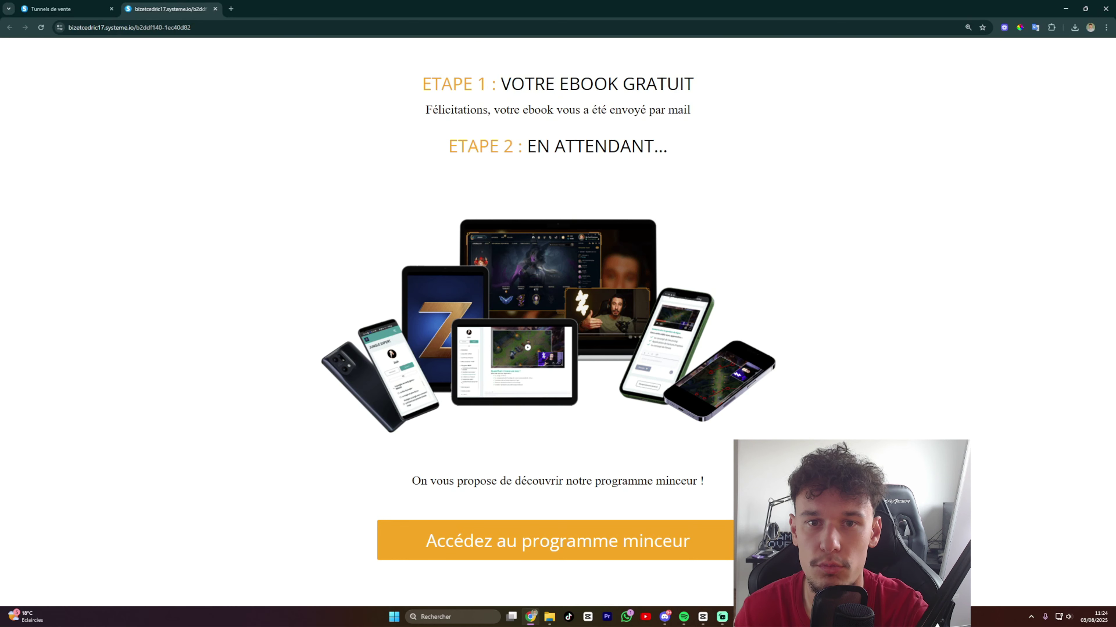
left_click_drag(520, 110, 718, 113)
left_click(708, 116)
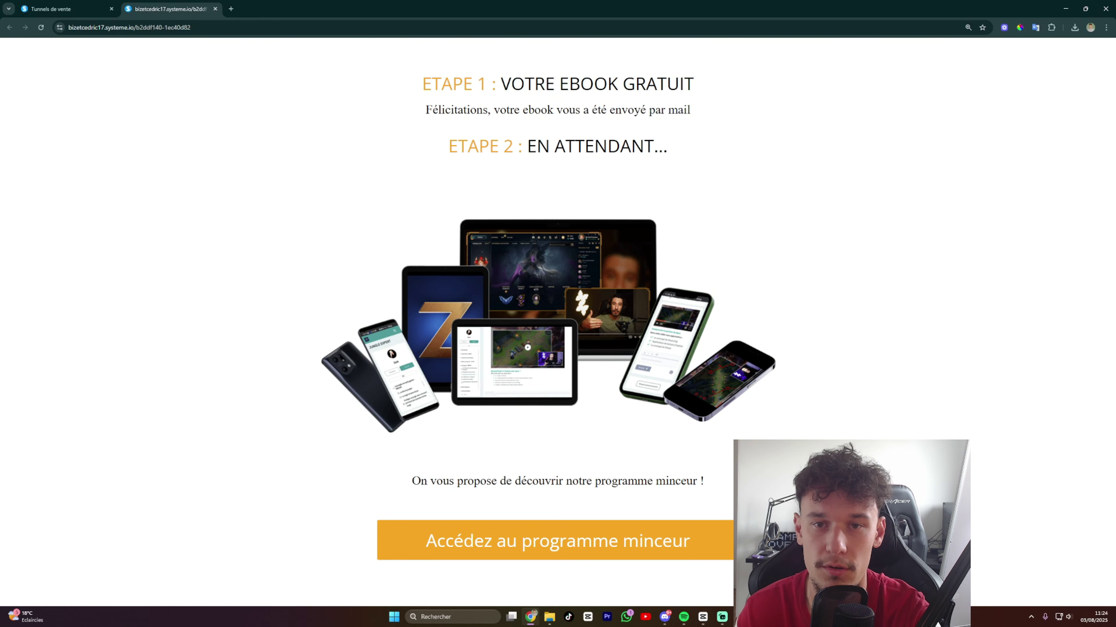
left_click_drag(592, 146, 713, 149)
left_click(615, 158)
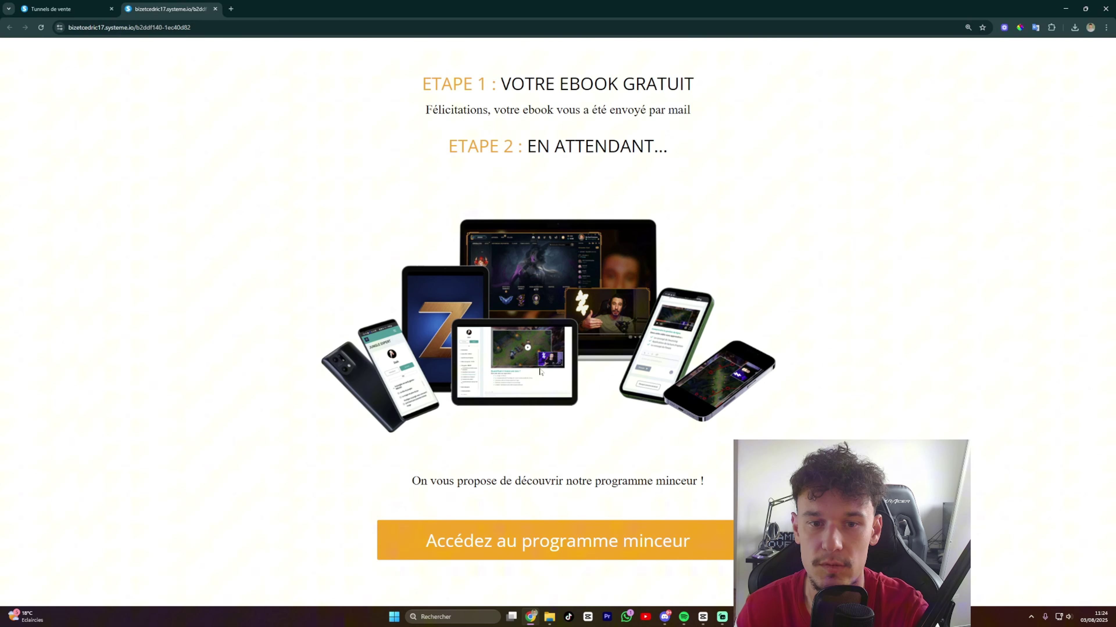
left_click_drag(453, 498, 716, 491)
left_click(692, 498)
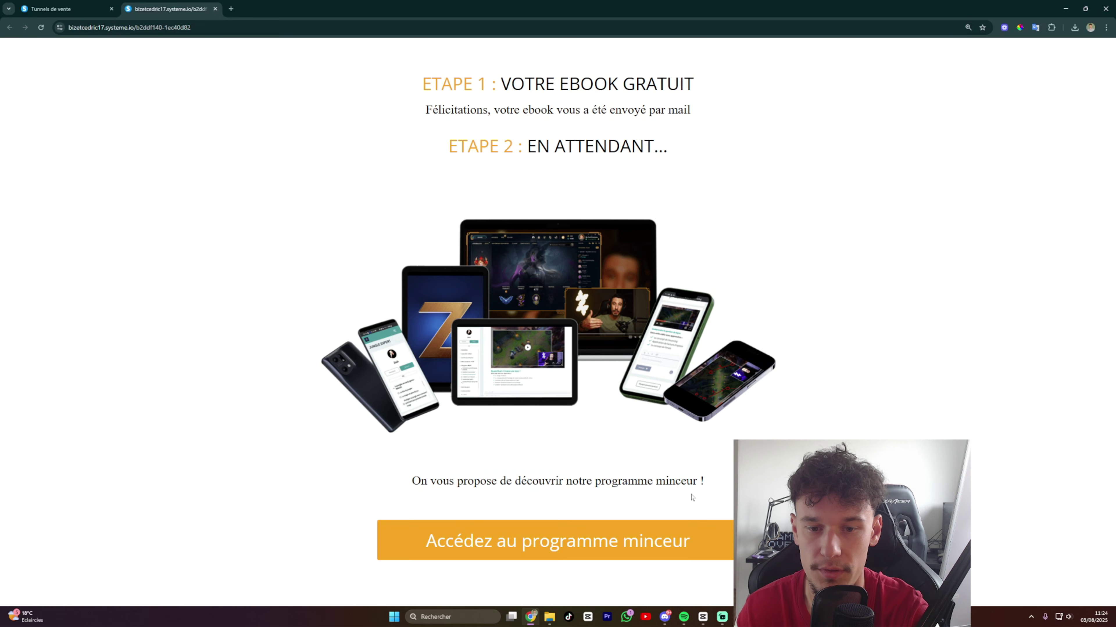
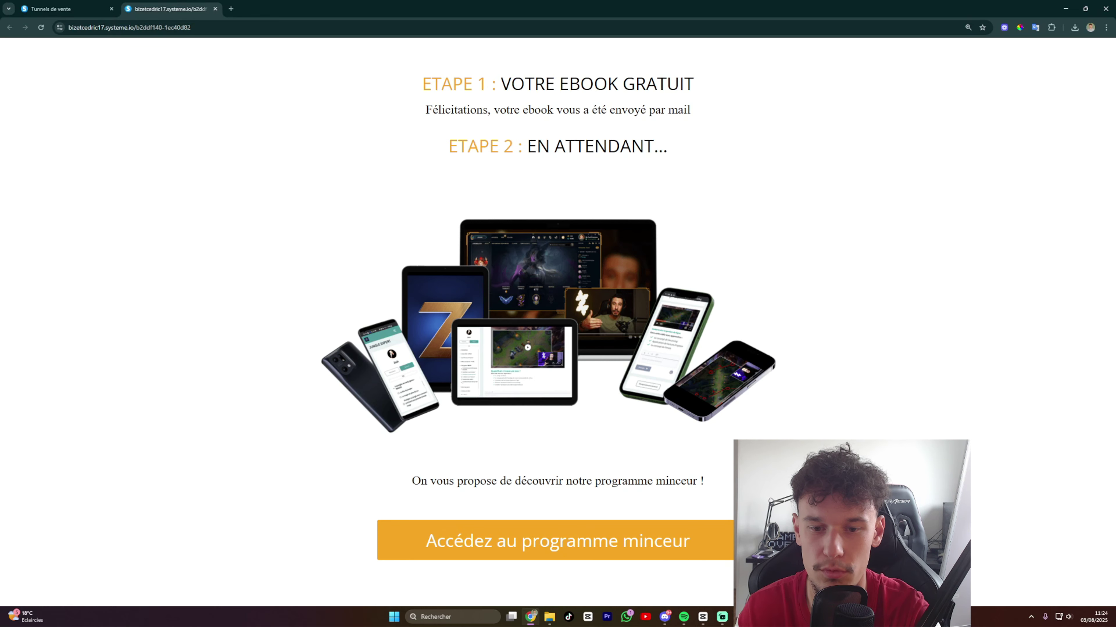
triple_click(546, 539)
left_click(374, 545)
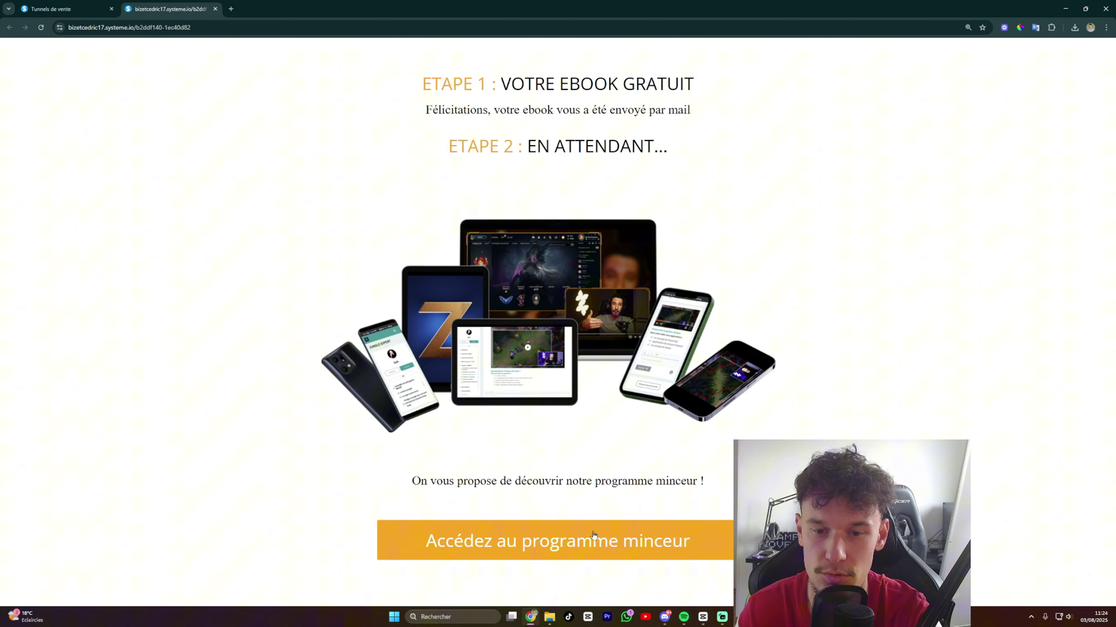
Check the download page button's action options in the editor, keep "Rediriger vers une page" and return to the funnel steps.
left_click(215, 9)
left_click(102, 161)
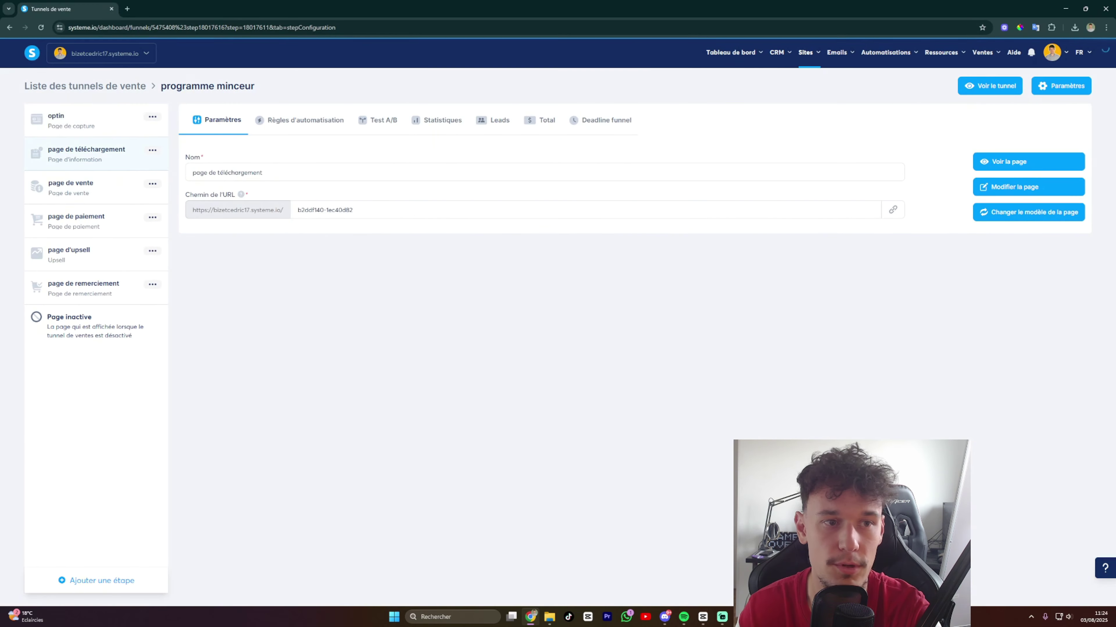
left_click(995, 197)
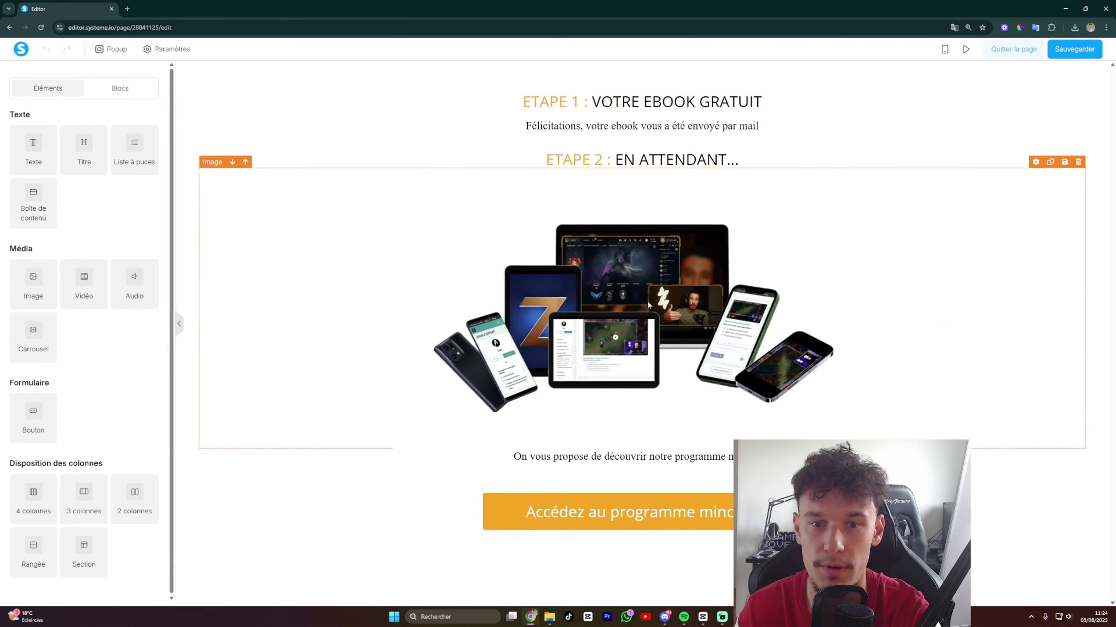
left_click(610, 522)
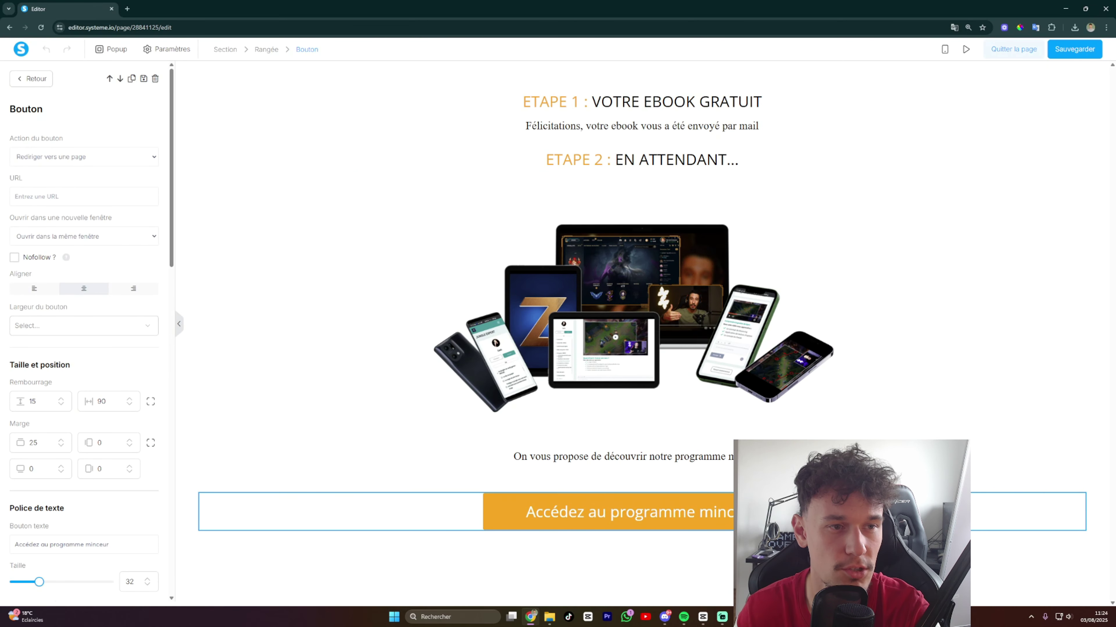
left_click(60, 158)
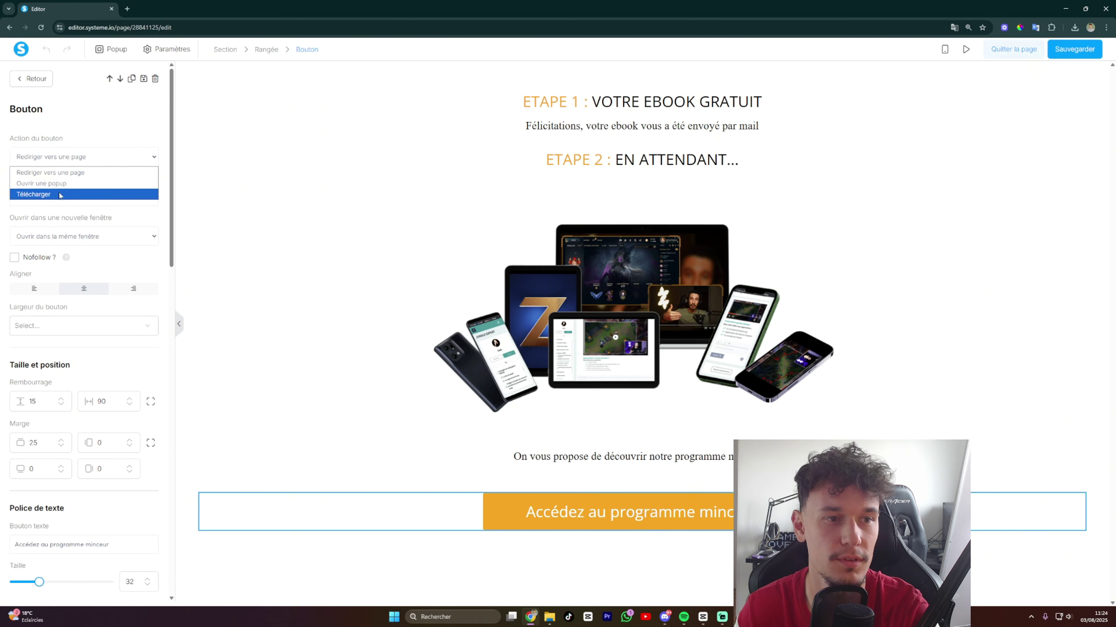
left_click(60, 172)
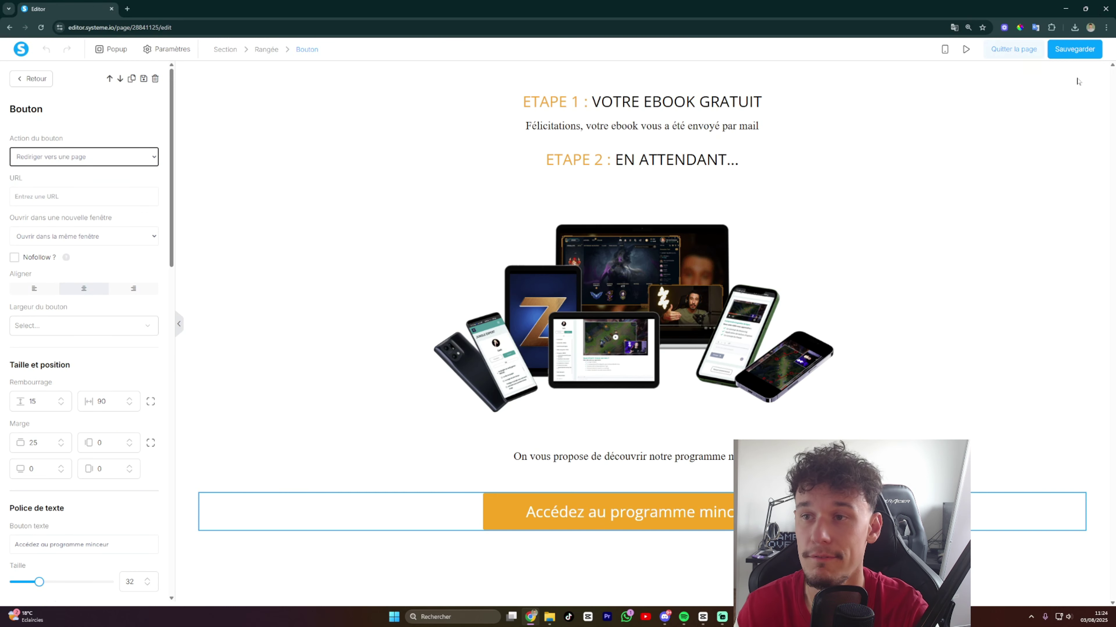
left_click(1073, 55)
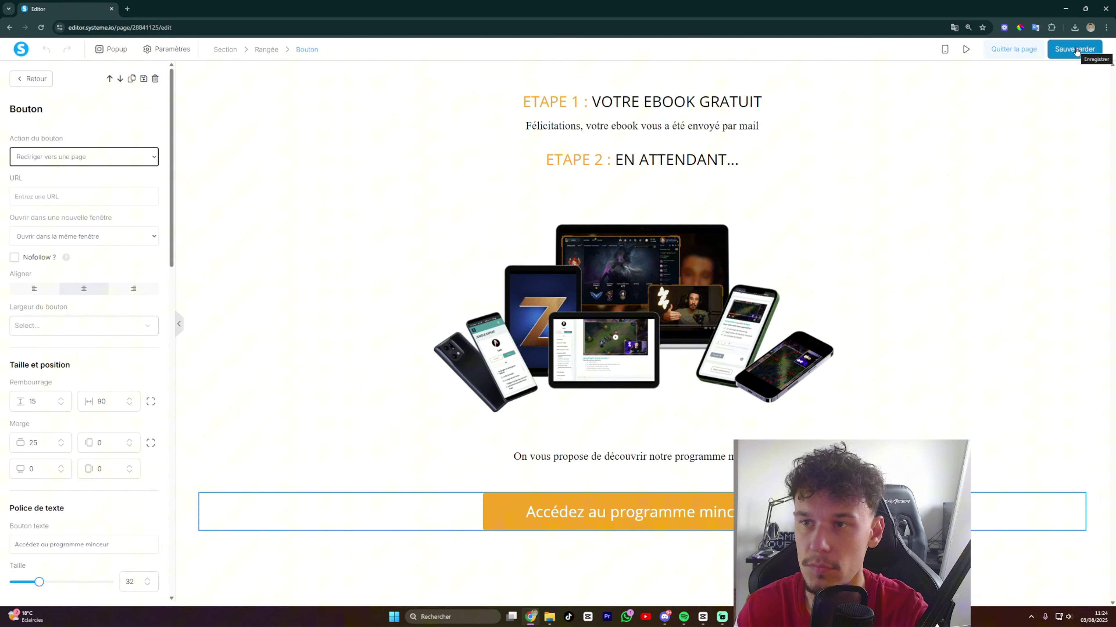
left_click(1014, 49)
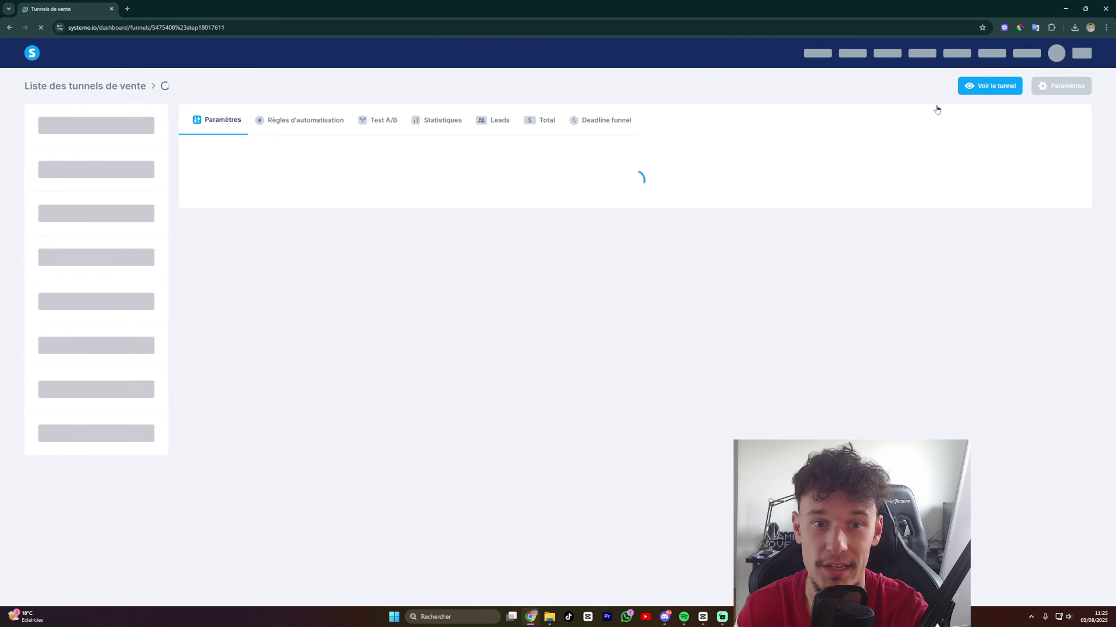
Copy the sales page's URL and paste it as the redirect URL of the download page's "Accédez au programme minceur" button.
left_click(100, 188)
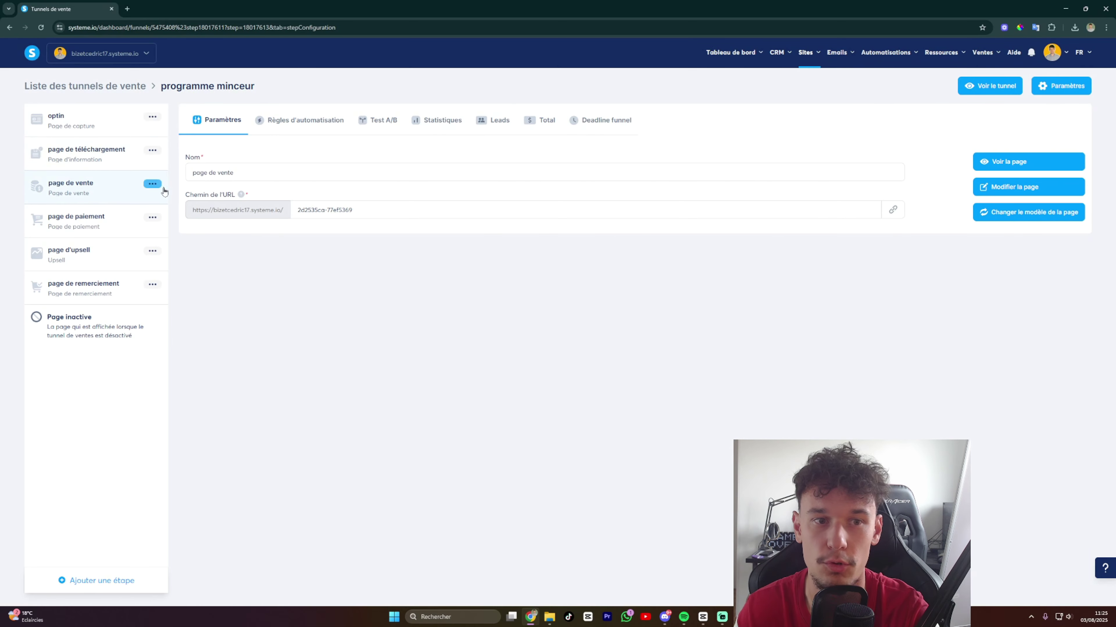
left_click(893, 211)
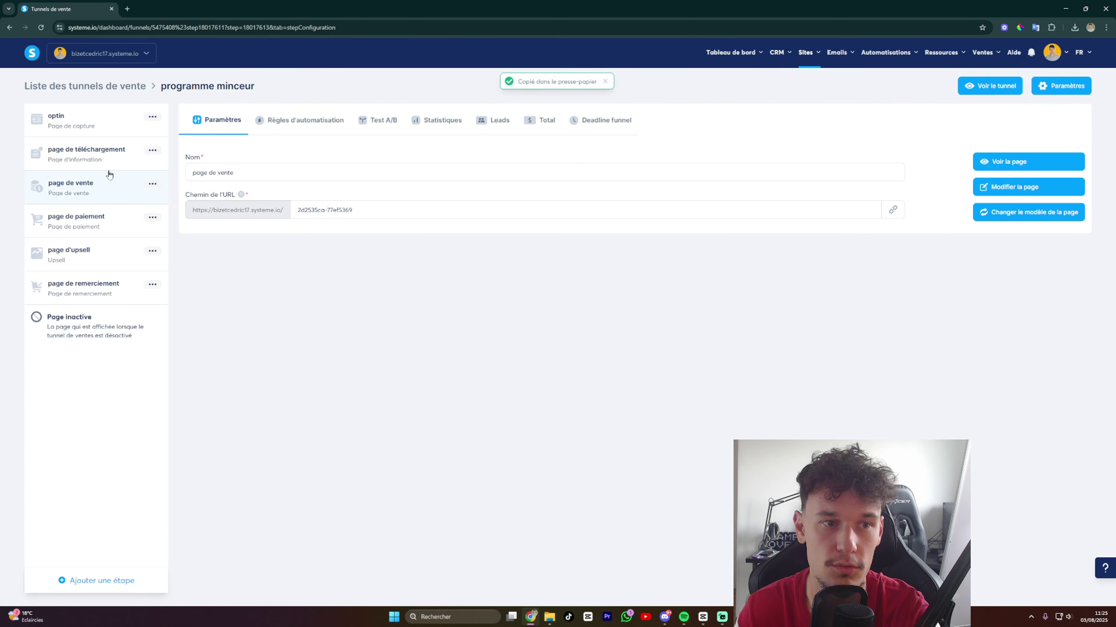
left_click(95, 155)
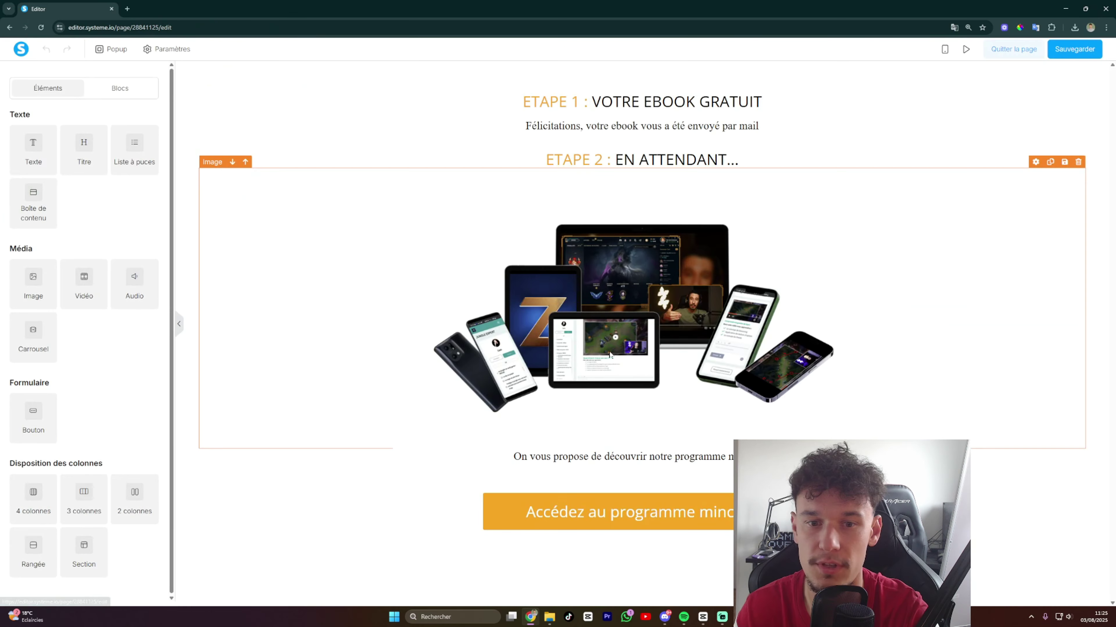
left_click(586, 511)
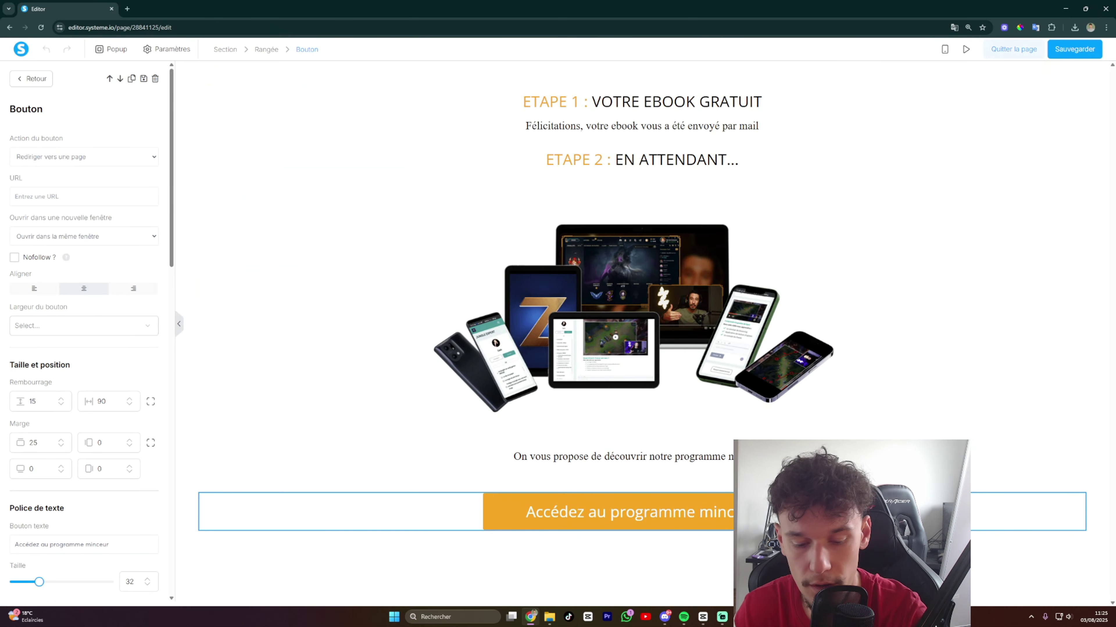
key("ctrl+v")
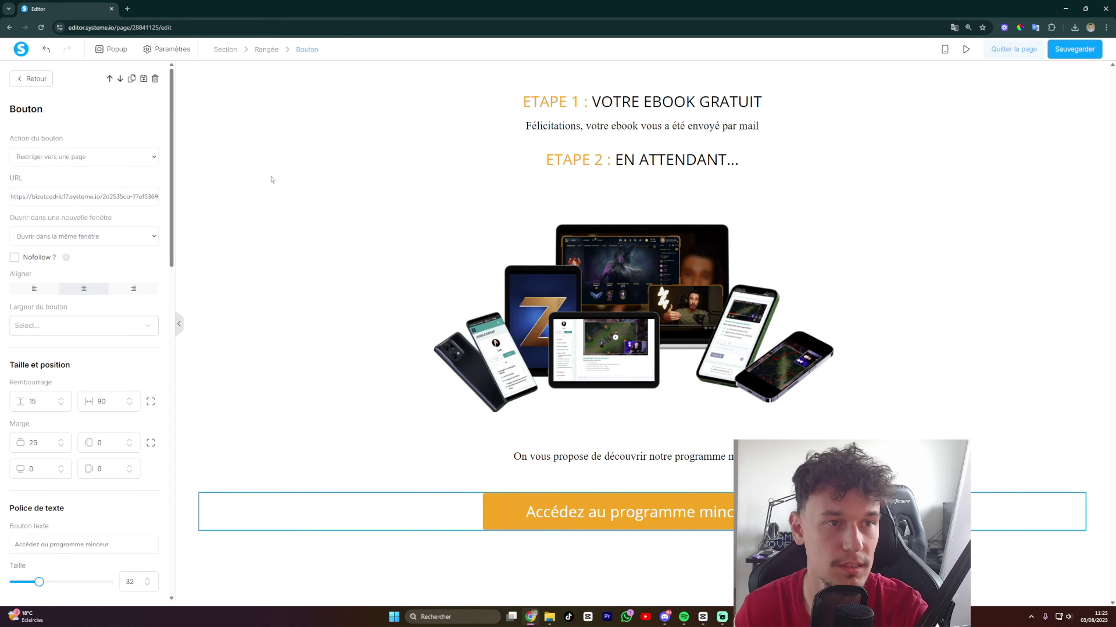
left_click(355, 223)
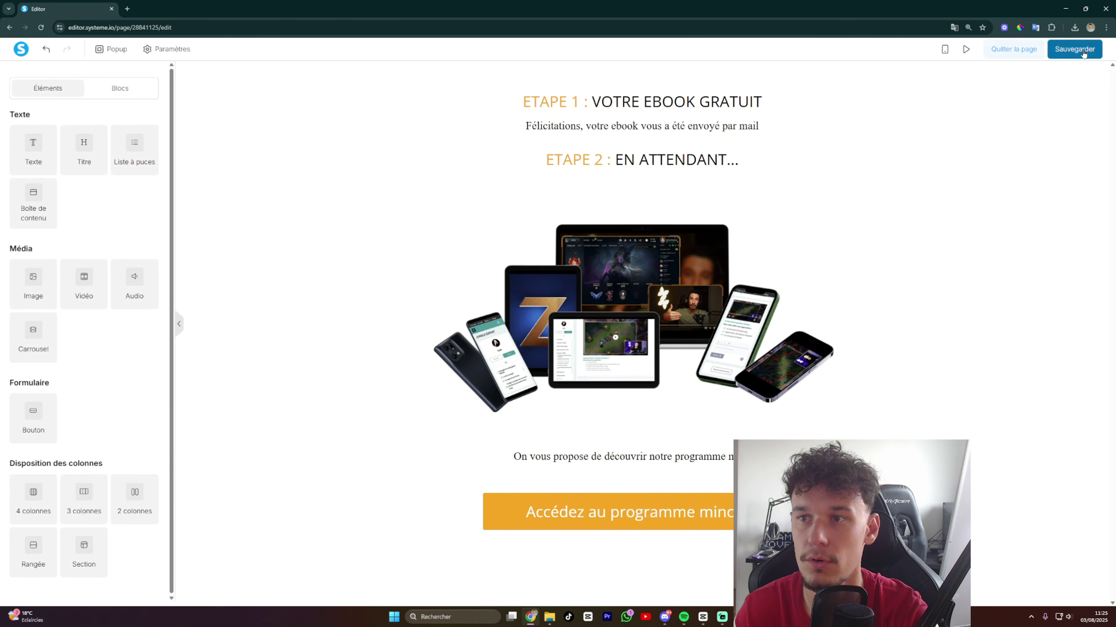
Give the "Accédez au programme minceur" button a Zoom hover effect with an enlargement of 10, then save the page and leave the editor.
left_click(649, 514)
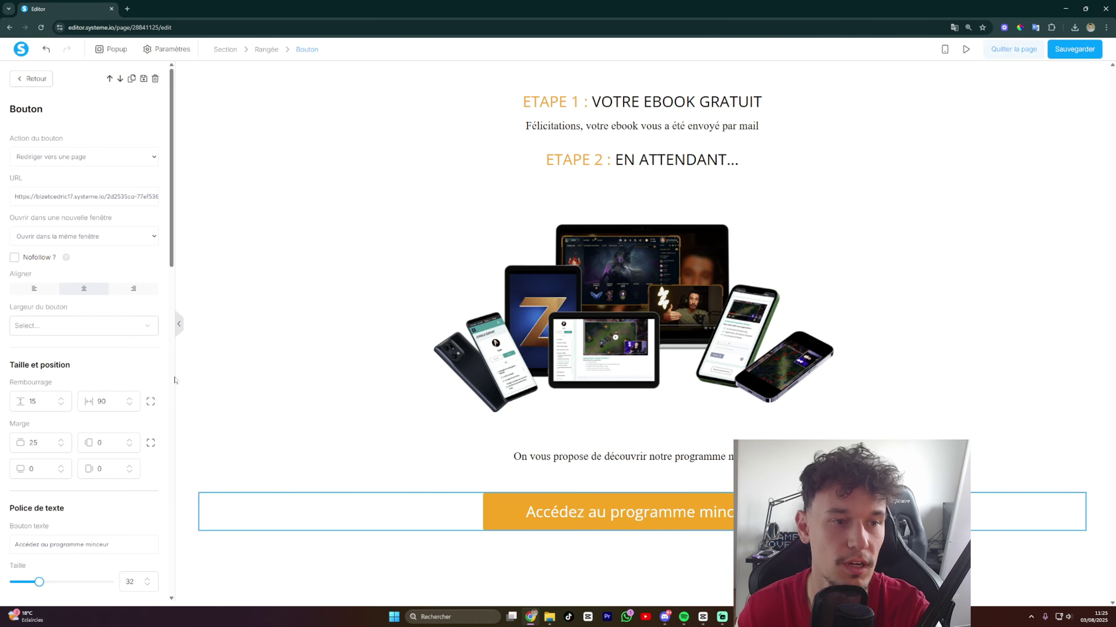
scroll(99, 392, "down", 1)
scroll(99, 393, "down", 10)
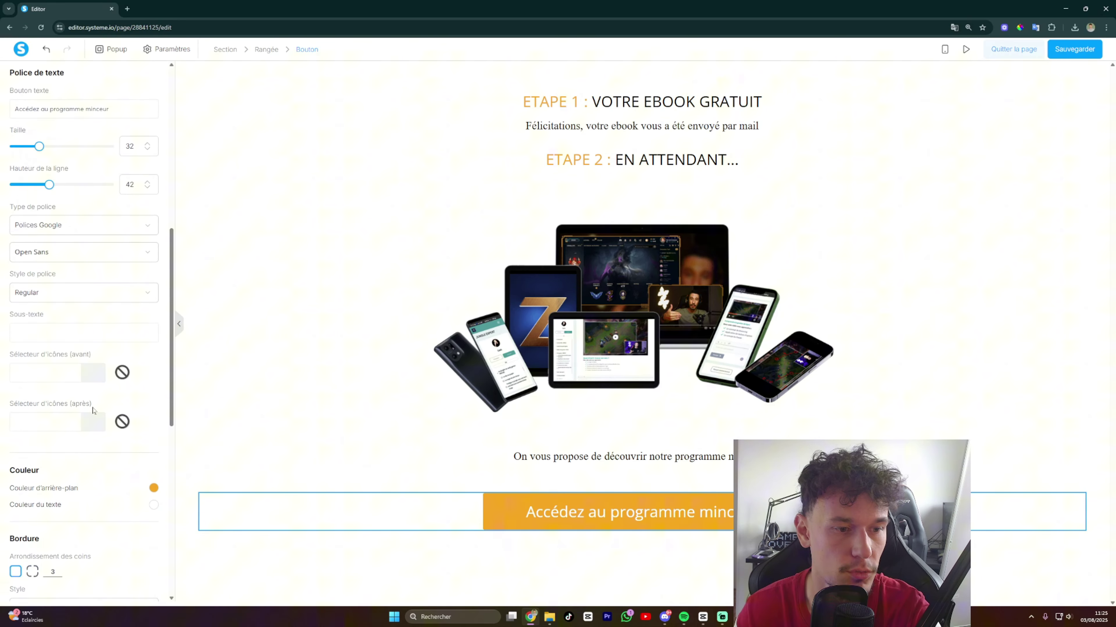
scroll(91, 419, "down", 6)
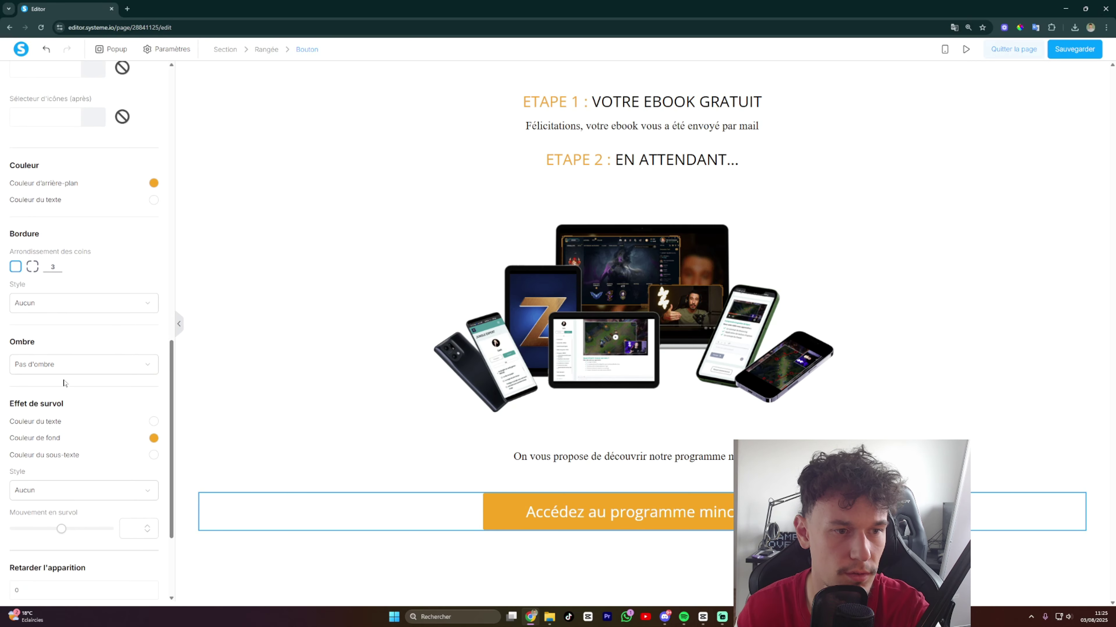
scroll(60, 382, "down", 2)
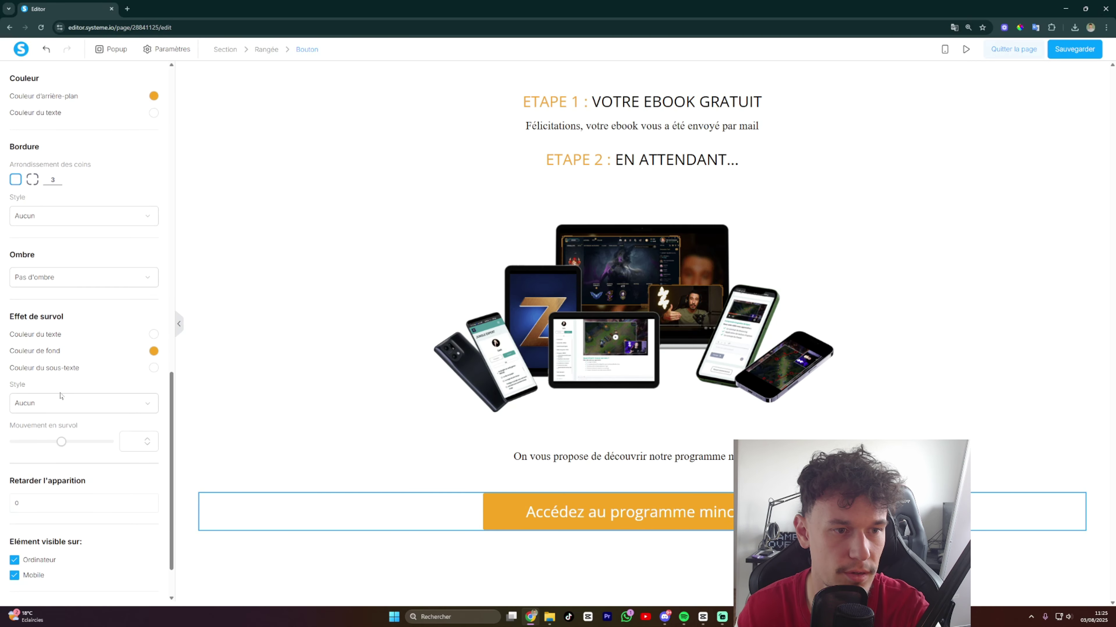
left_click(43, 403)
left_click(38, 445)
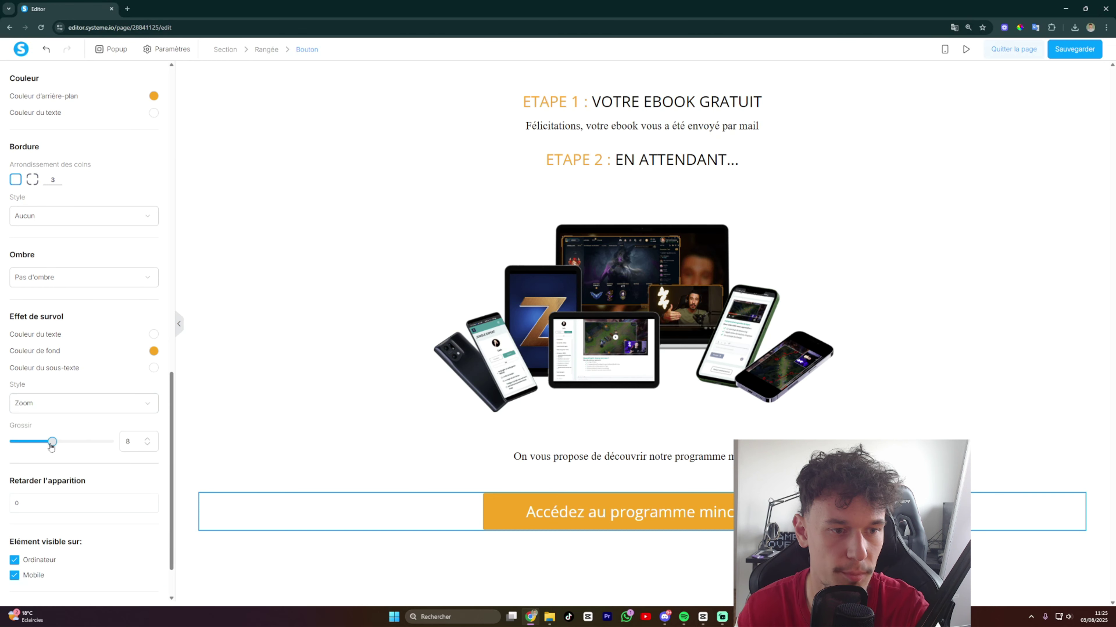
left_click_drag(52, 446, 61, 448)
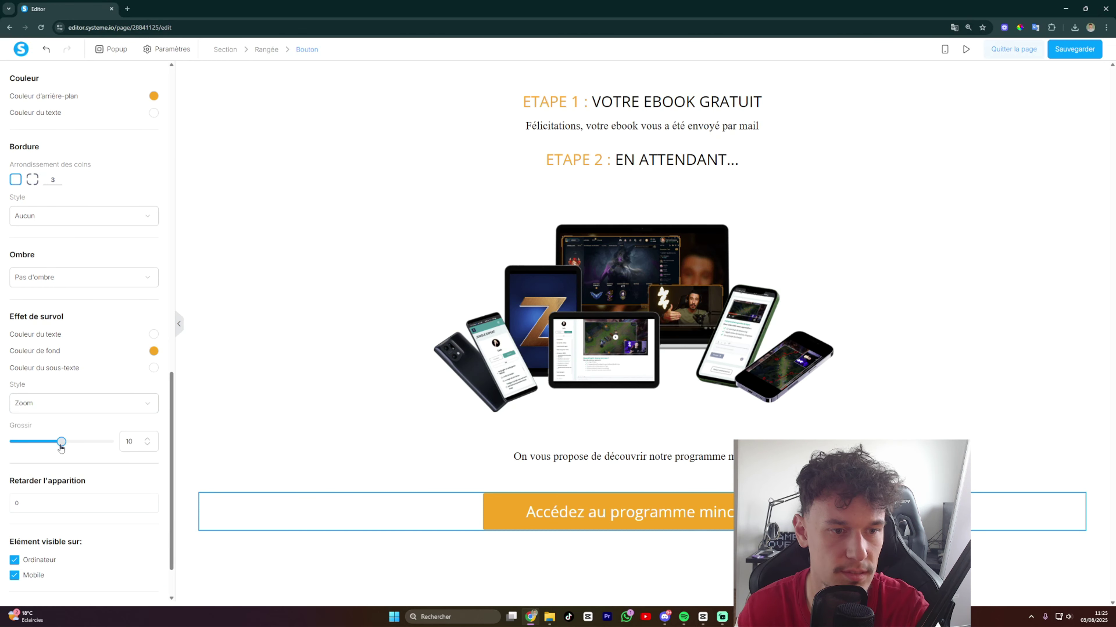
left_click(281, 435)
left_click(1071, 48)
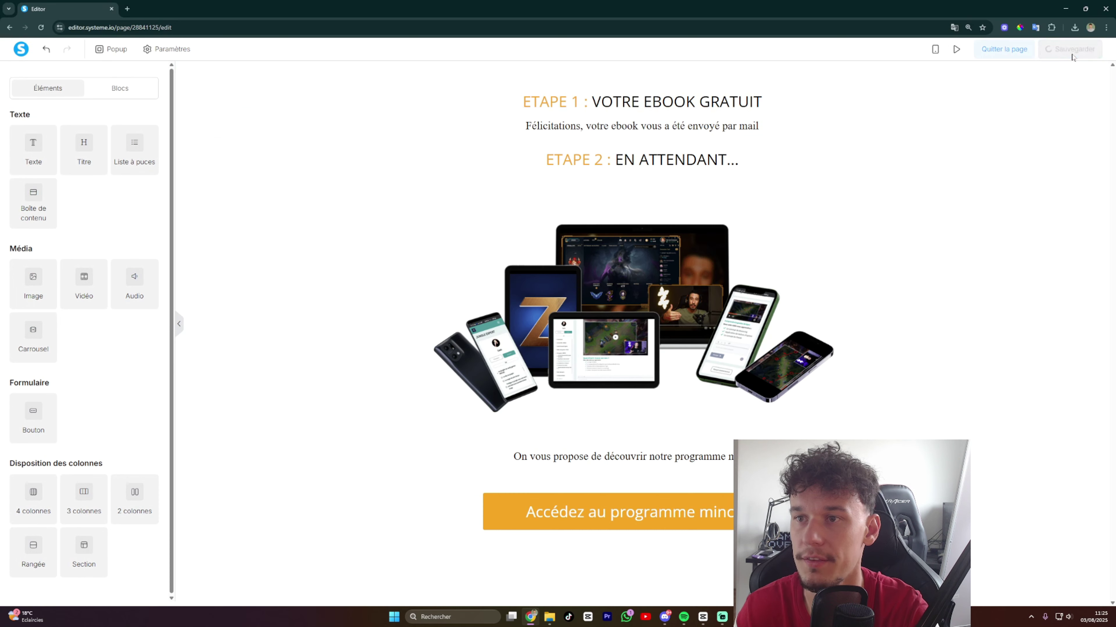
left_click(1018, 49)
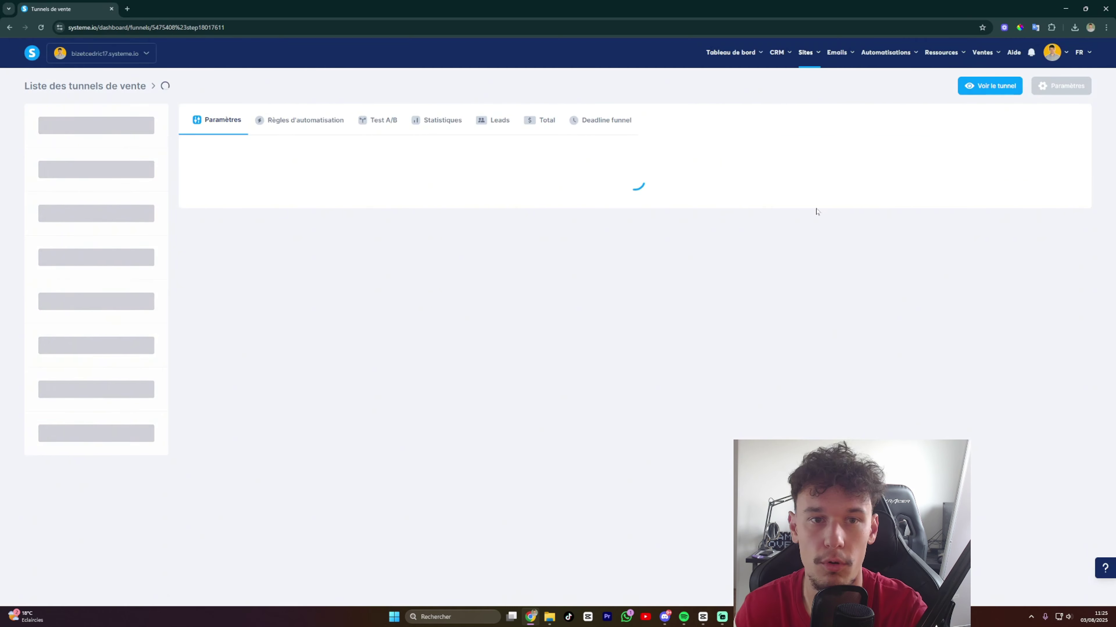
Open the live funnel and submit the opt-in form with a first name and an email address.
left_click(992, 93)
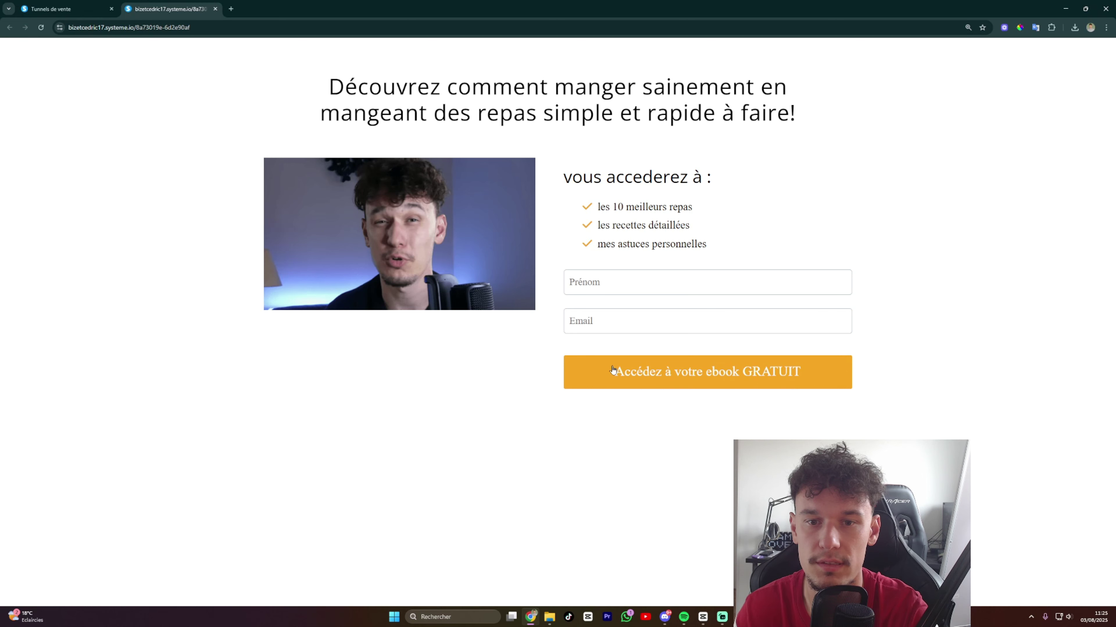
left_click(637, 386)
left_click(619, 285)
left_click(622, 311)
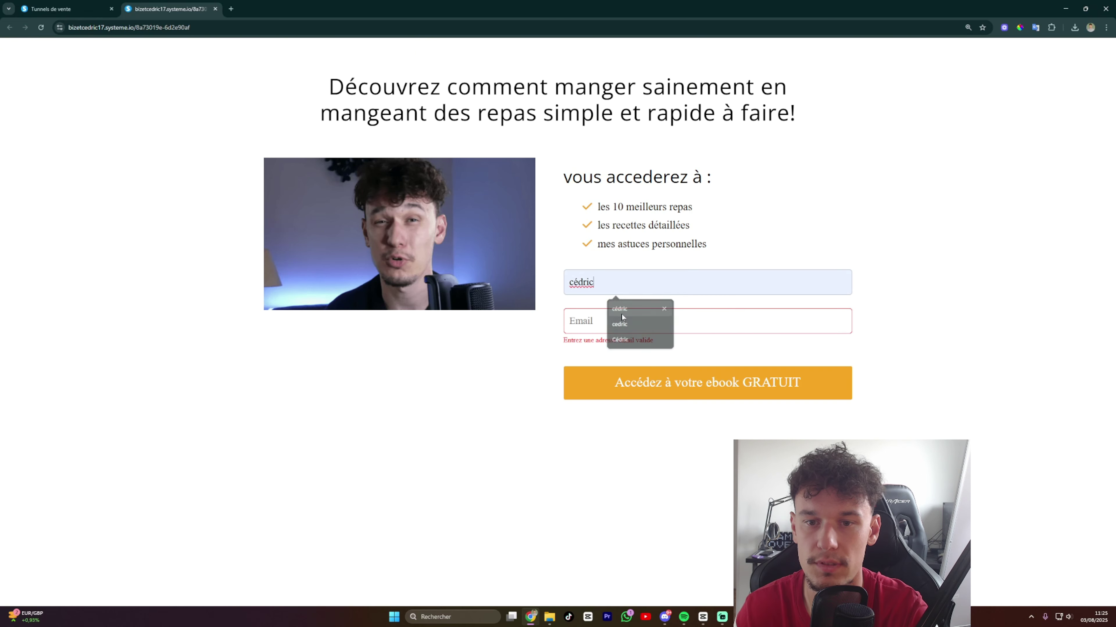
left_click(620, 325)
left_click(615, 347)
left_click(614, 386)
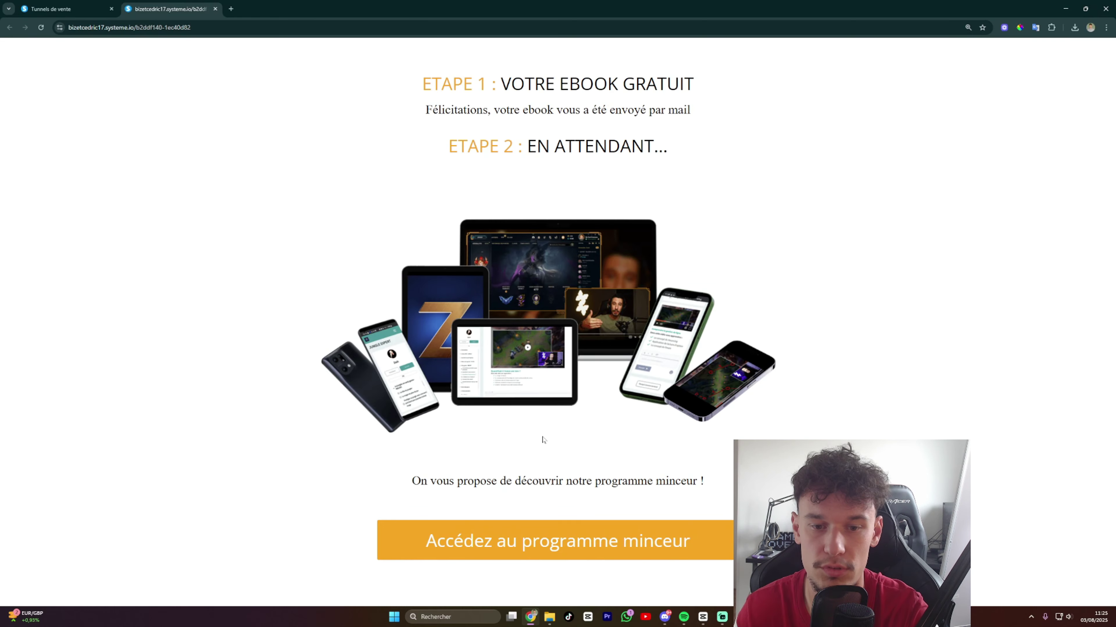
Follow the "Accédez au programme minceur" button to the live sales page and review its headline and video area.
left_click(501, 544)
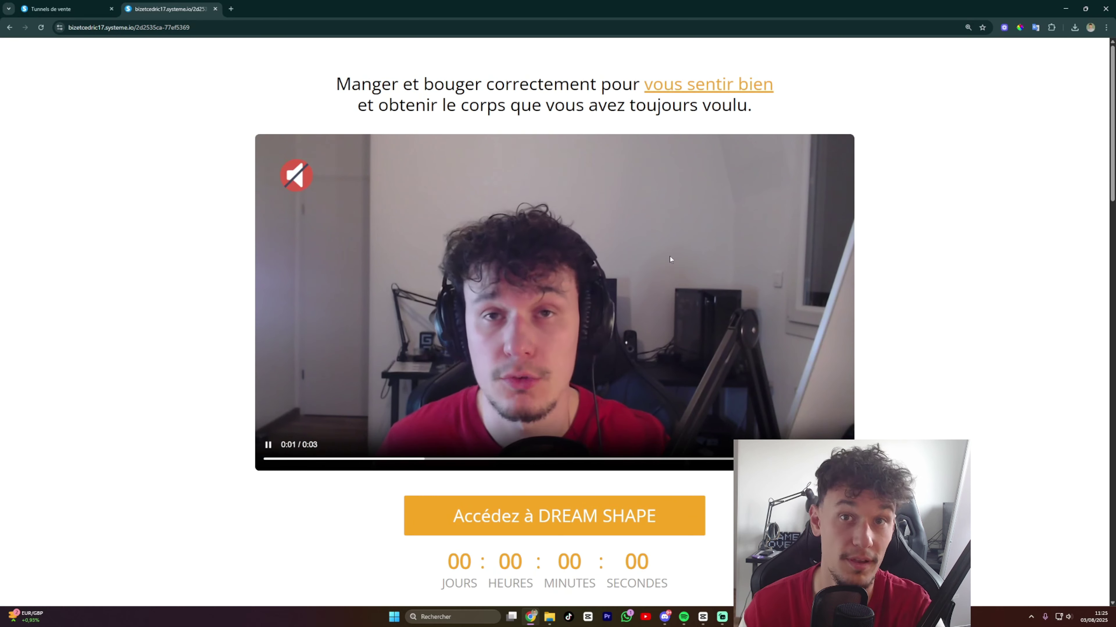
scroll(914, 243, "down", 1)
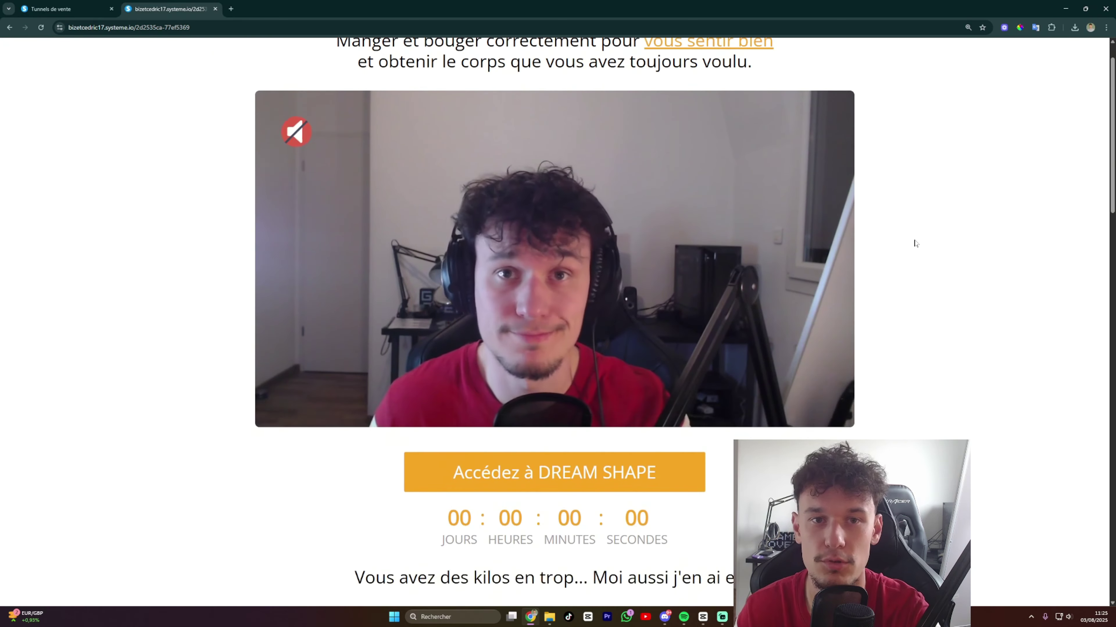
scroll(914, 243, "up", 1)
left_click_drag(391, 83, 773, 84)
left_click_drag(506, 105, 690, 105)
left_click(691, 105)
scroll(364, 183, "down", 1)
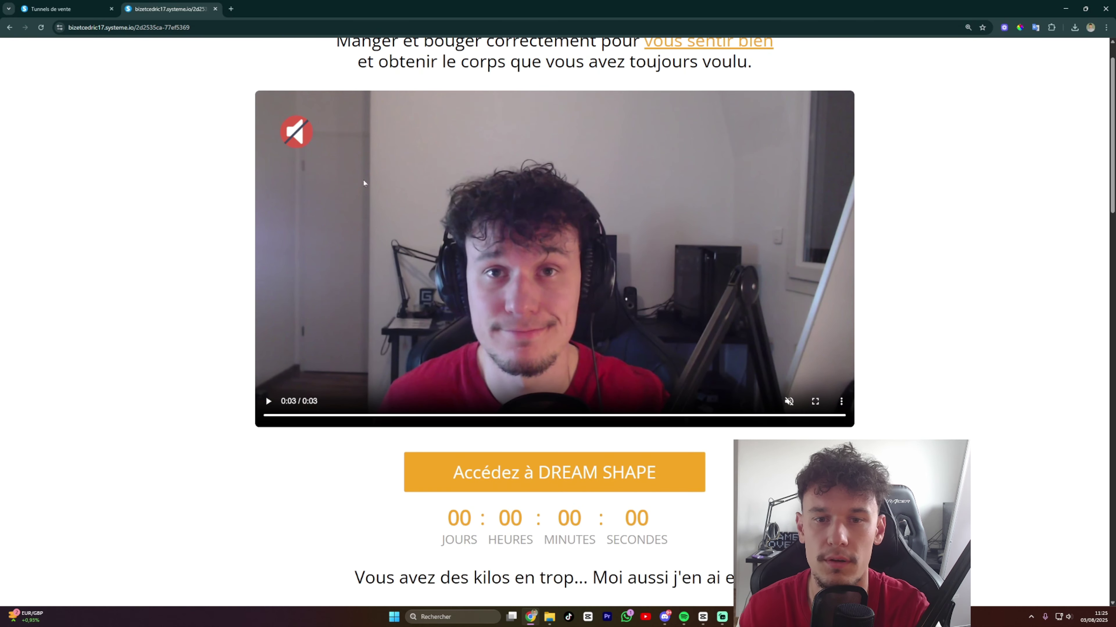
scroll(364, 183, "up", 1)
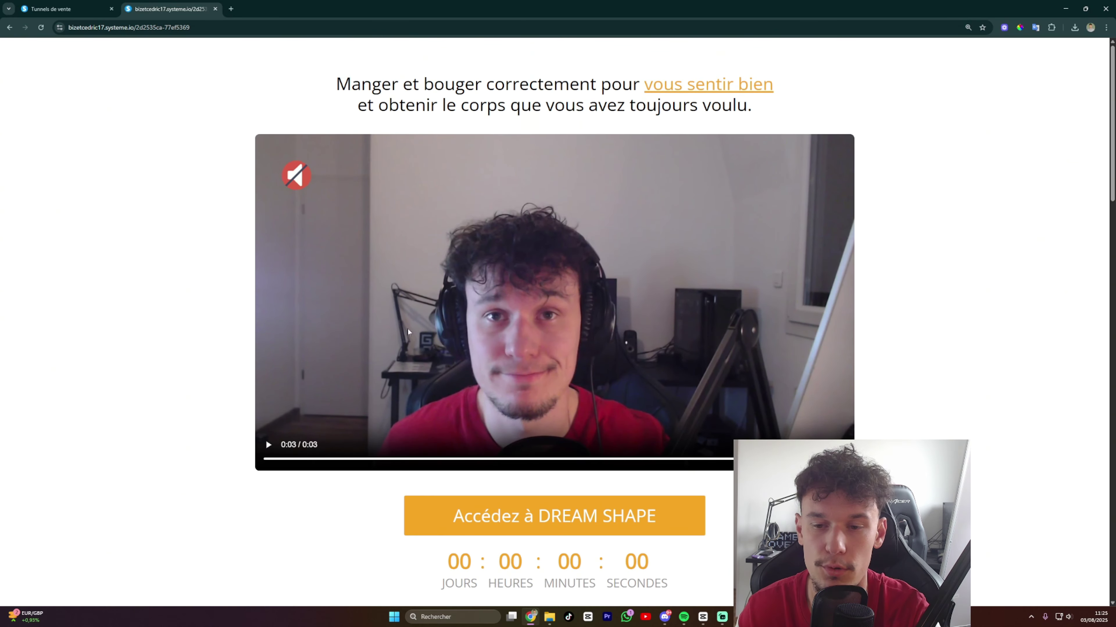
Replay the sales page video and follow the "Accédez à DREAM SHAPE" button to the payment page.
left_click(268, 445)
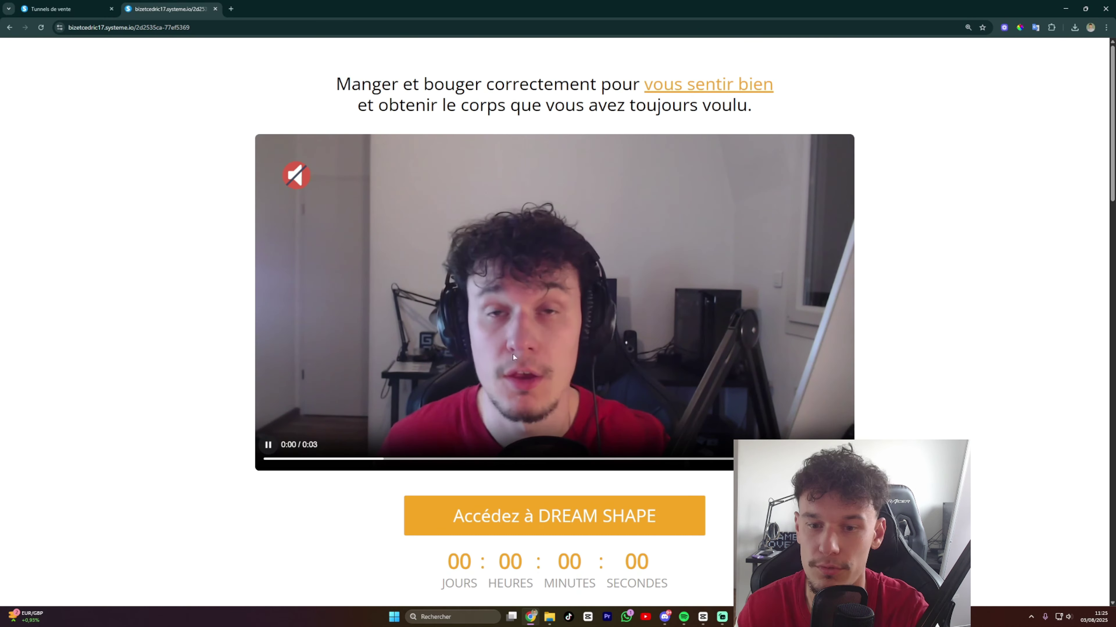
scroll(636, 301, "down", 3)
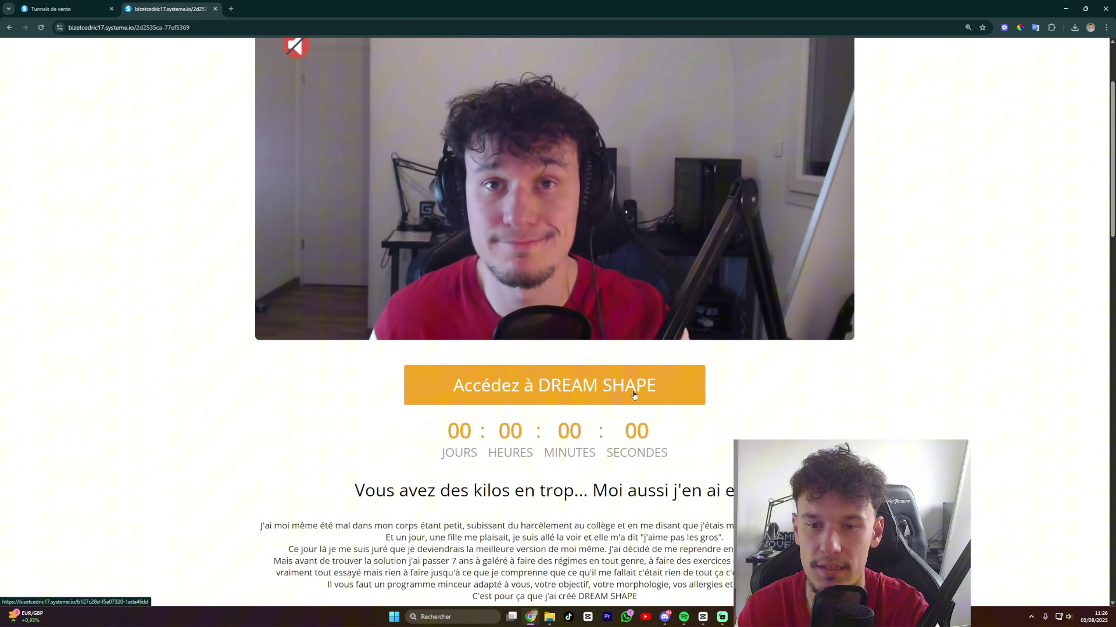
scroll(635, 395, "down", 2)
left_click(559, 313)
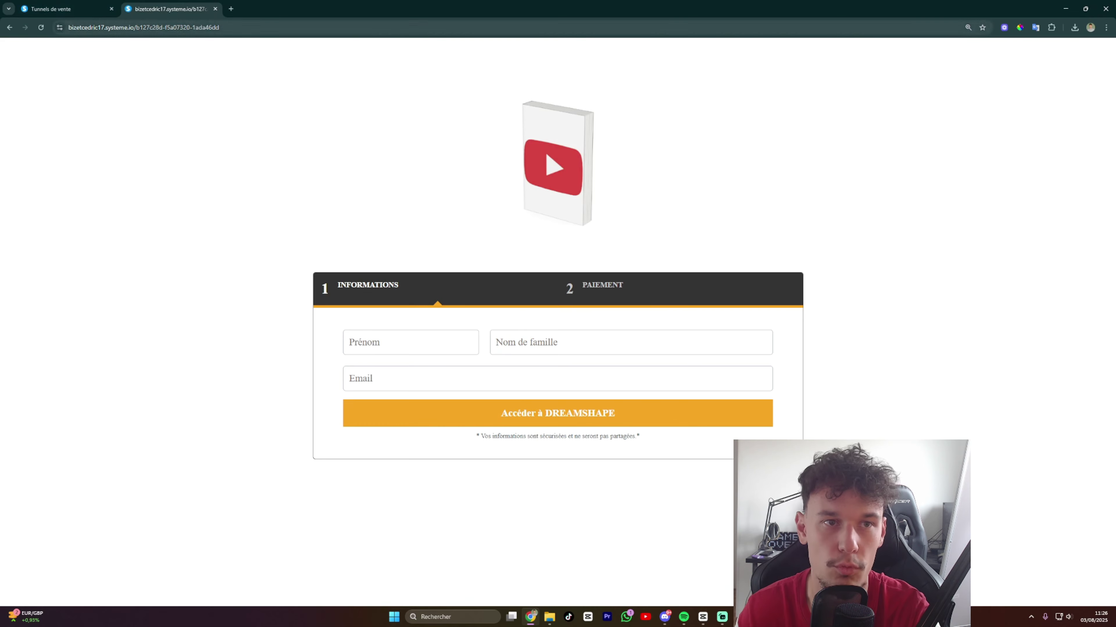
Give the optin page's "Accédez à votre ebook GRATUIT" button a Zoom hover effect with an enlargement of 9, then save and leave the editor.
left_click(216, 9)
left_click(95, 111)
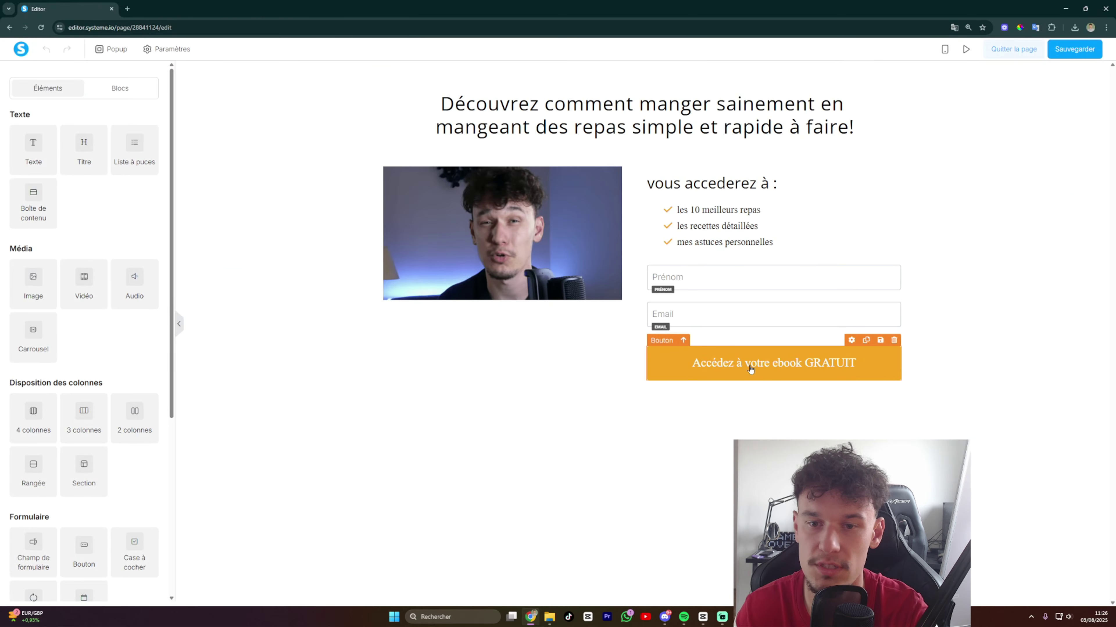
left_click(750, 369)
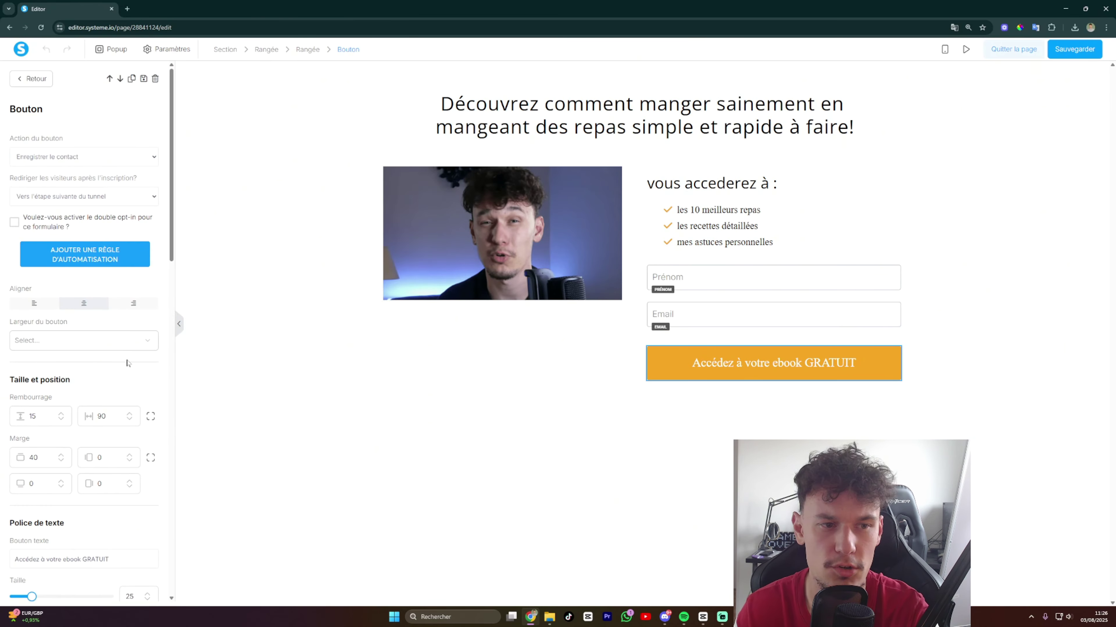
scroll(87, 423, "down", 8)
scroll(88, 422, "down", 8)
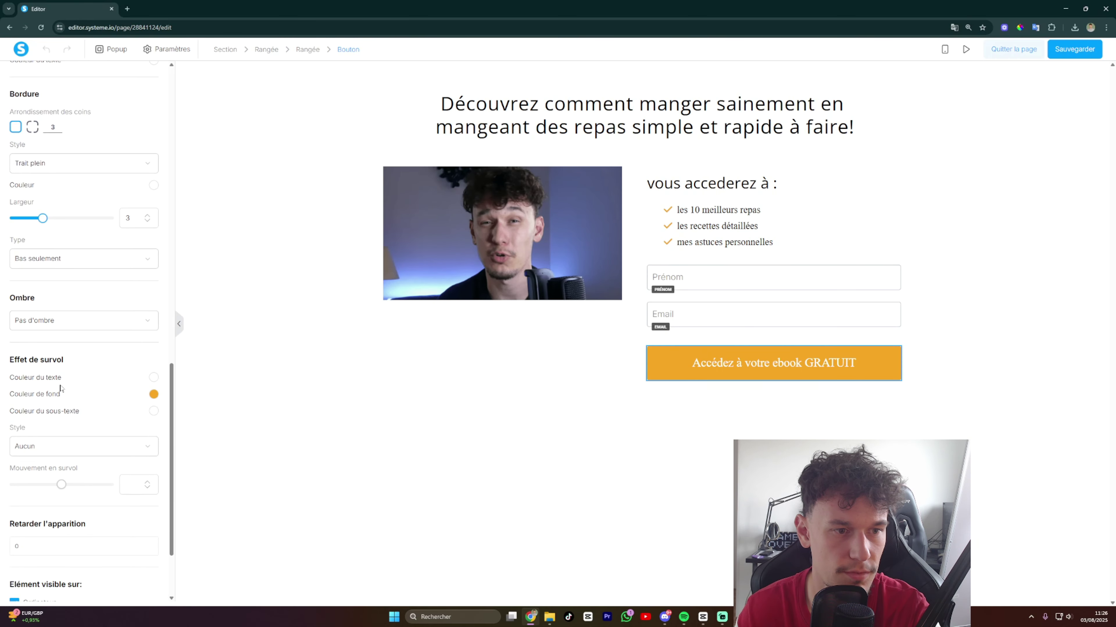
scroll(61, 389, "down", 2)
left_click(55, 363)
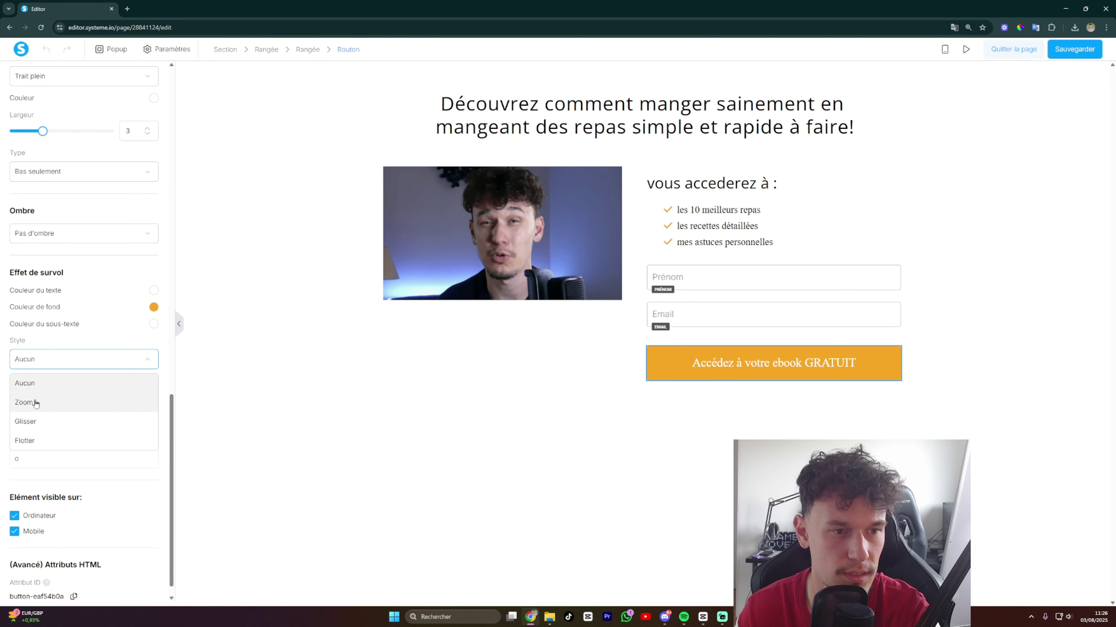
left_click(49, 401)
left_click_drag(68, 399, 56, 400)
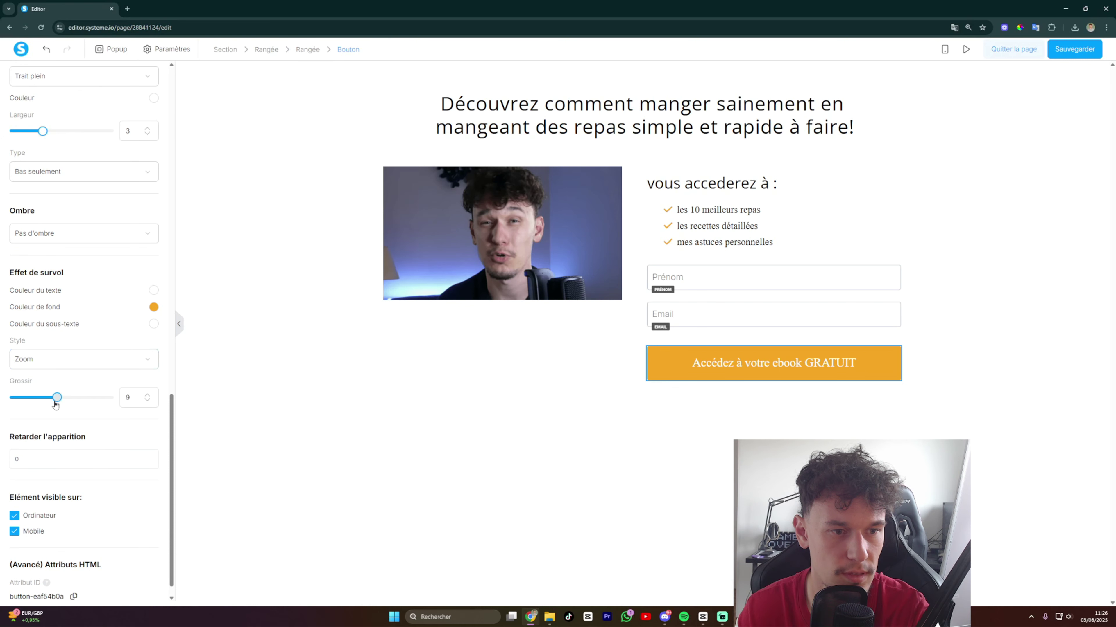
left_click(287, 395)
left_click(1074, 49)
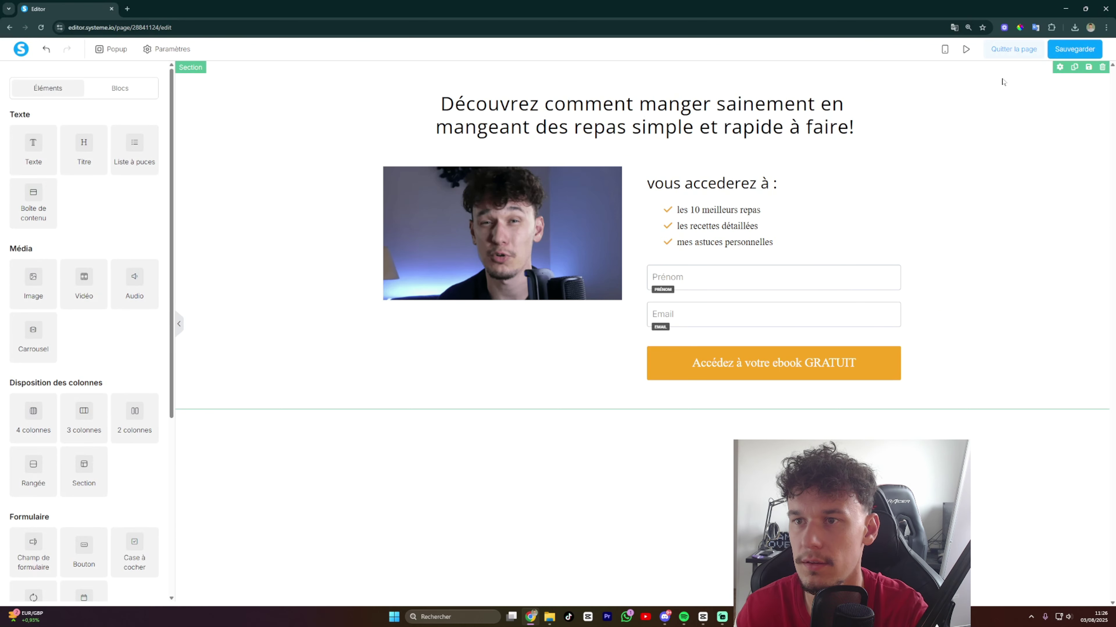
left_click(1014, 49)
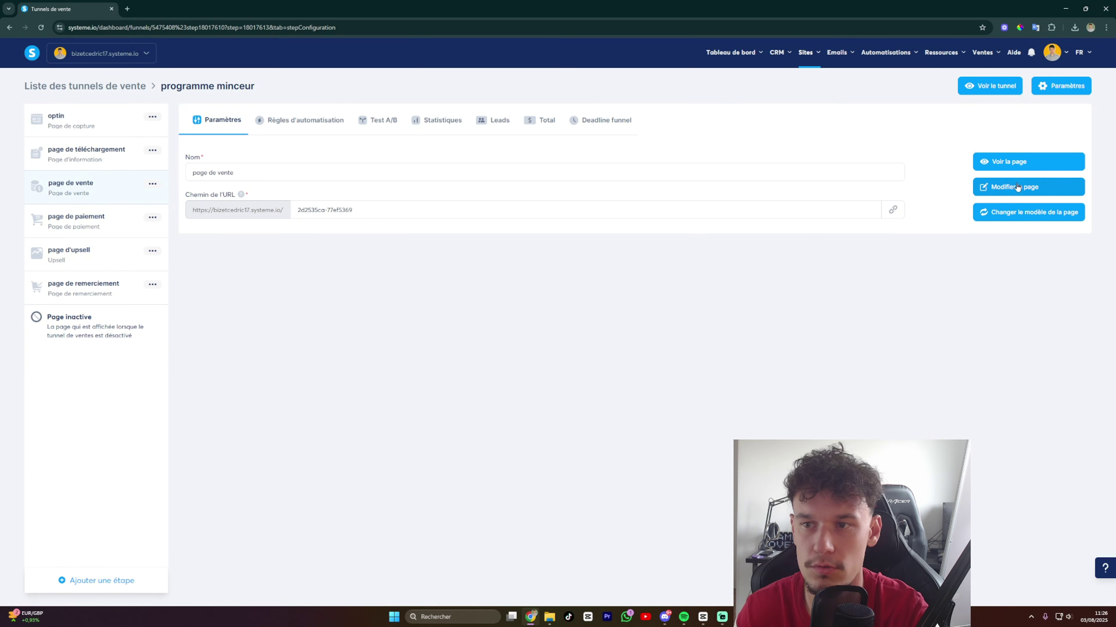
Edit the sales page and apply a Zoom hover effect to the "Accédez à DREAM SHAPE" button below the video.
left_click(1015, 188)
scroll(377, 369, "down", 2)
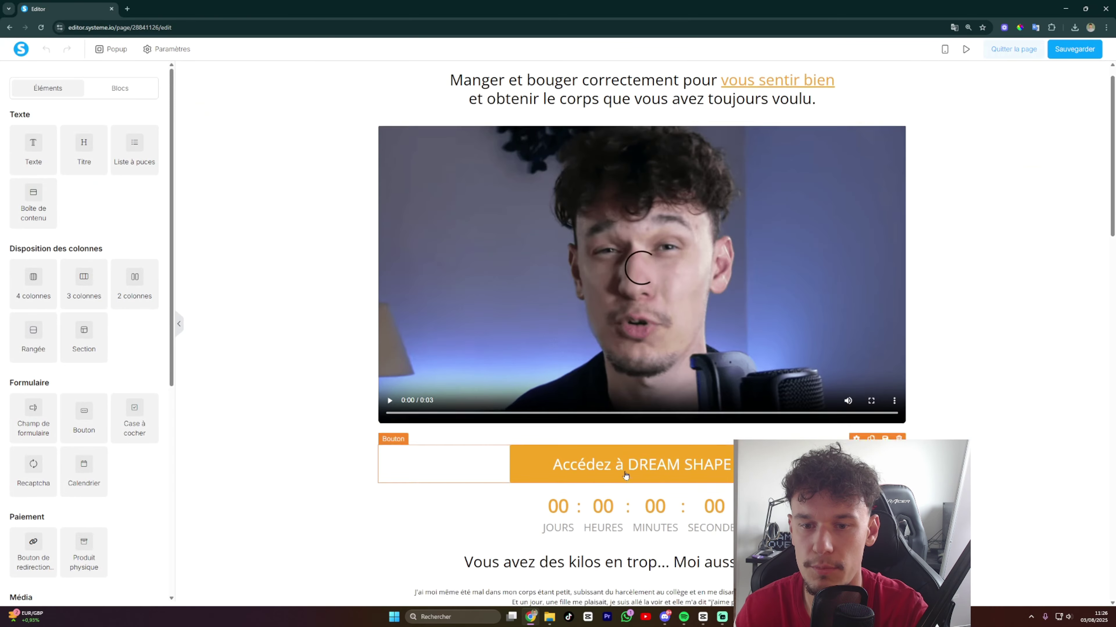
left_click(377, 365)
scroll(44, 264, "down", 15)
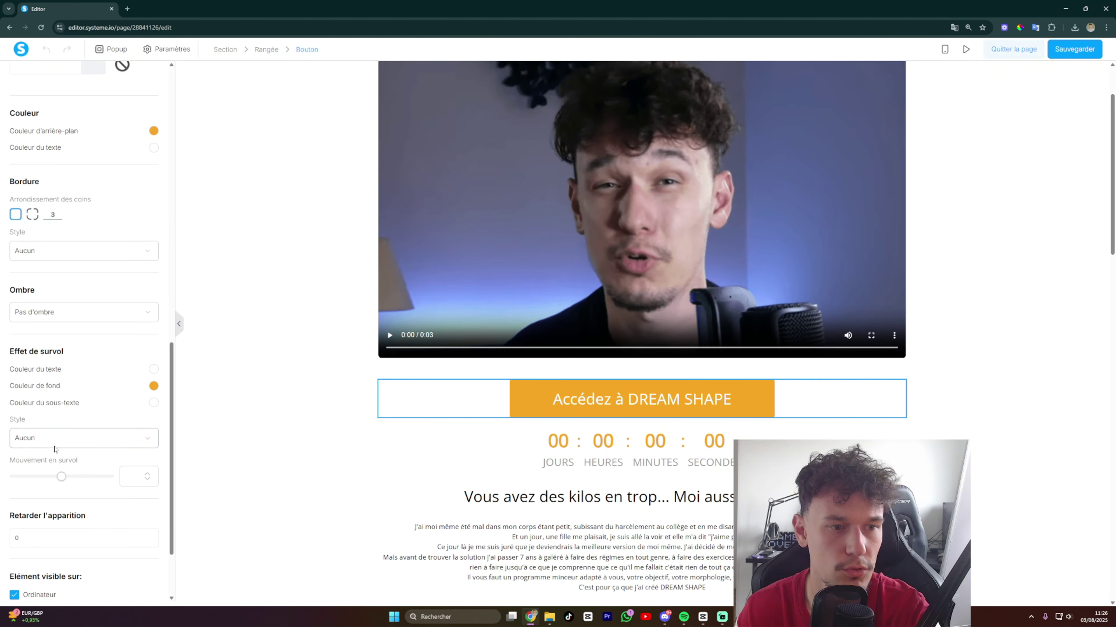
left_click(55, 443)
left_click(44, 486)
mouse_move(67, 483)
left_mouse_down()
mouse_move(51, 480)
mouse_move(62, 481)
left_mouse_up()
left_click(323, 417)
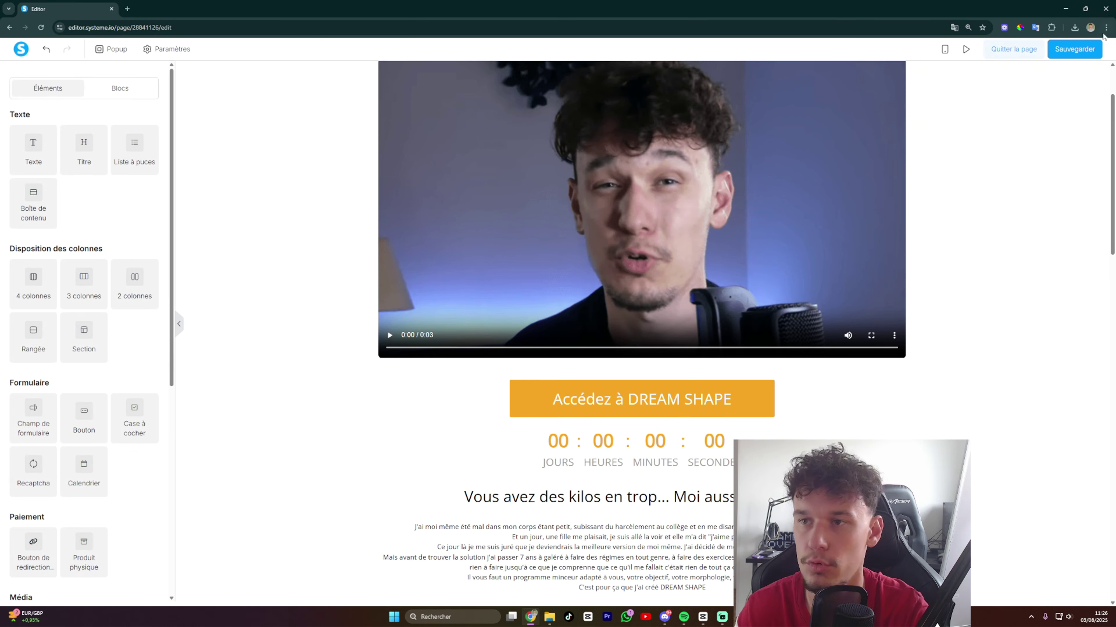
Apply a Zoom hover effect to the "Accédez à DREAM SHAPE" button above the Témoignages section.
scroll(655, 365, "down", 7)
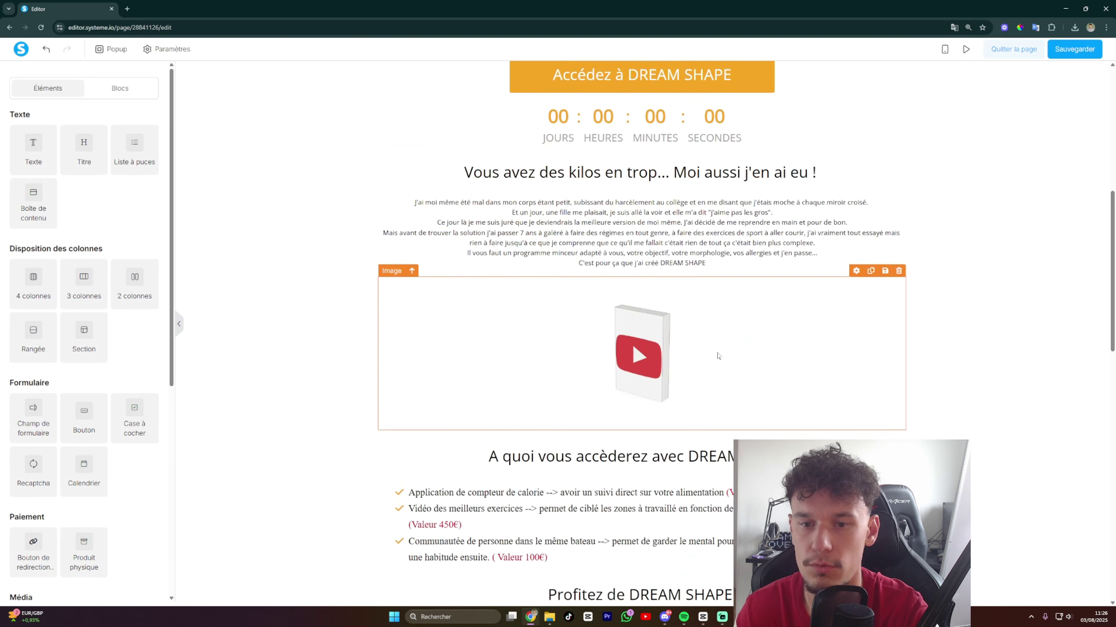
scroll(718, 355, "down", 6)
left_click(641, 384)
scroll(49, 360, "down", 10)
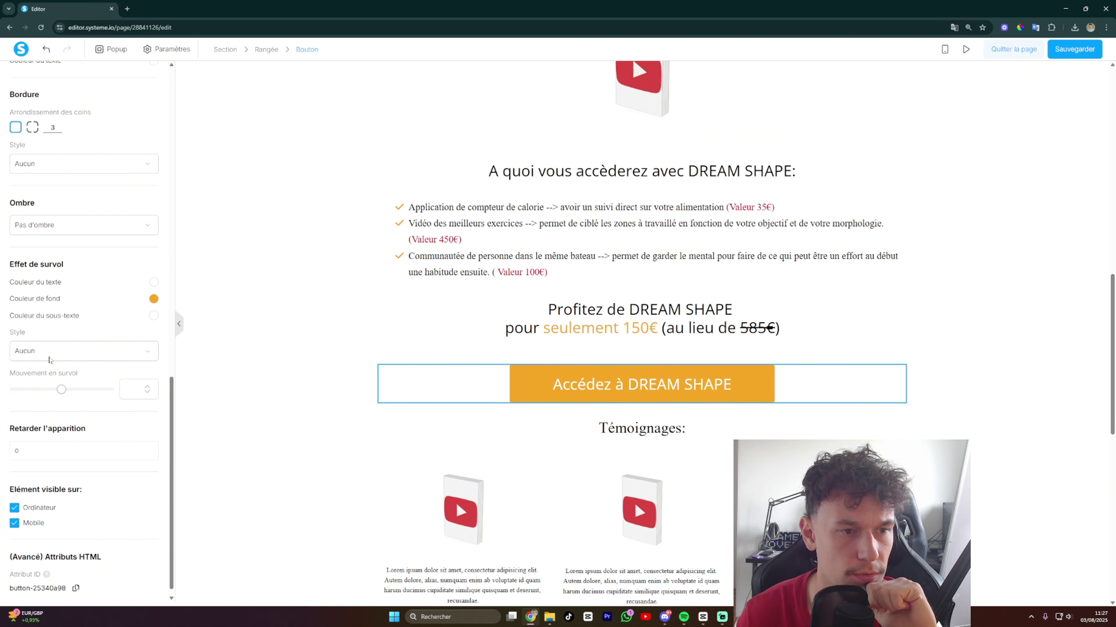
left_click(49, 360)
left_click(40, 391)
mouse_move(61, 390)
left_mouse_down()
mouse_move(48, 396)
mouse_move(65, 391)
left_mouse_up()
left_click(266, 391)
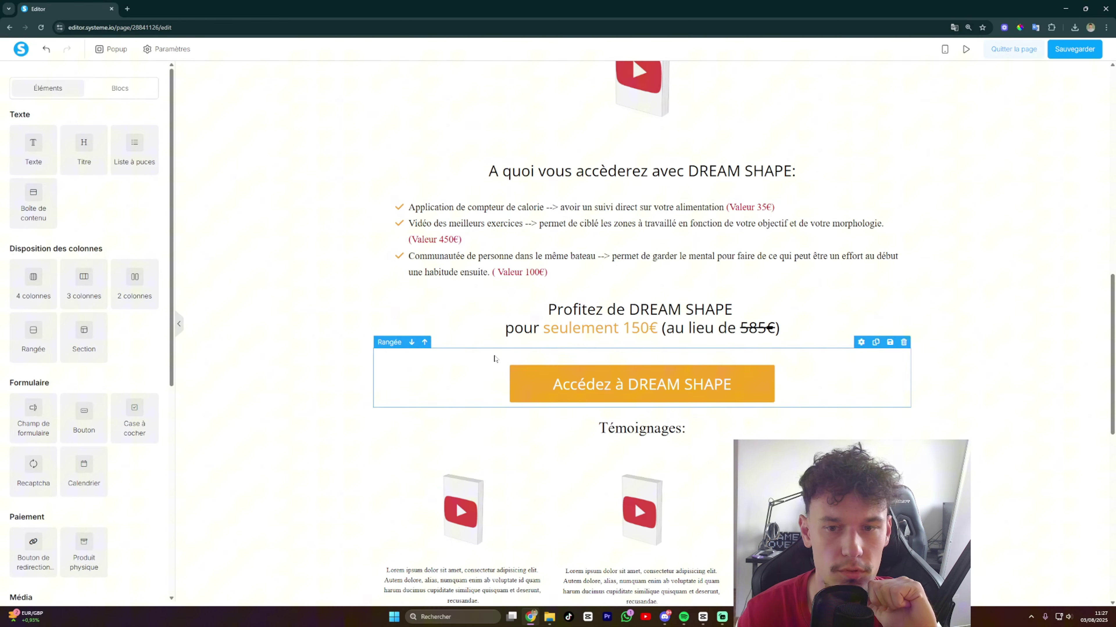
Give the last "Accédez à DREAM SHAPE" button at the end of the sales page a Zoom hover effect with an enlargement of 10.
scroll(495, 359, "down", 12)
left_click(571, 565)
scroll(79, 395, "down", 10)
left_click(64, 395)
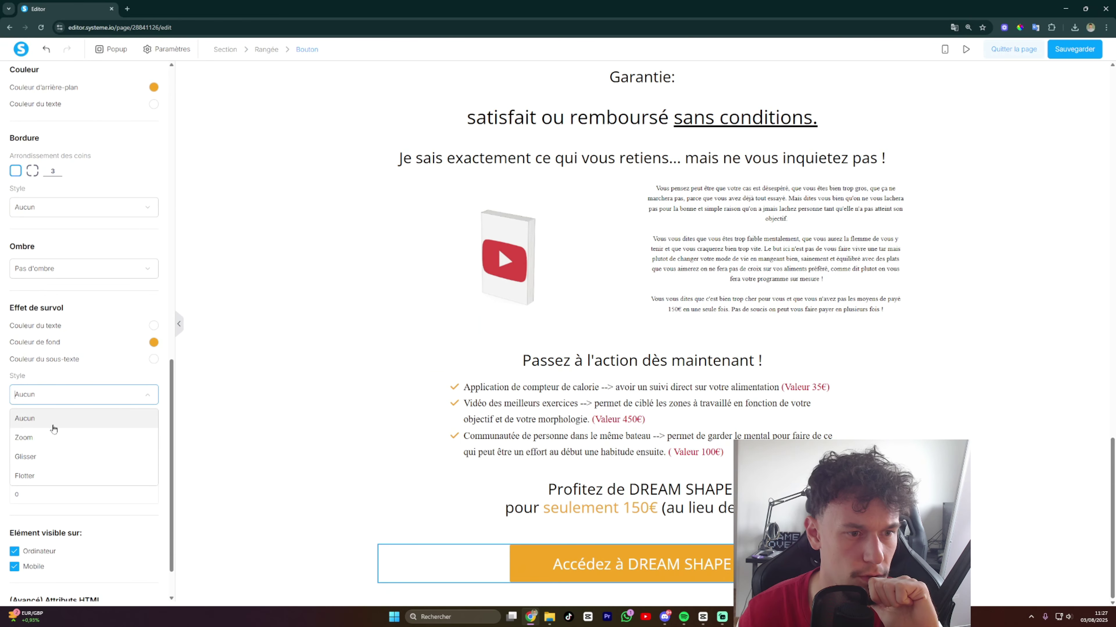
left_click(48, 437)
left_click(63, 434)
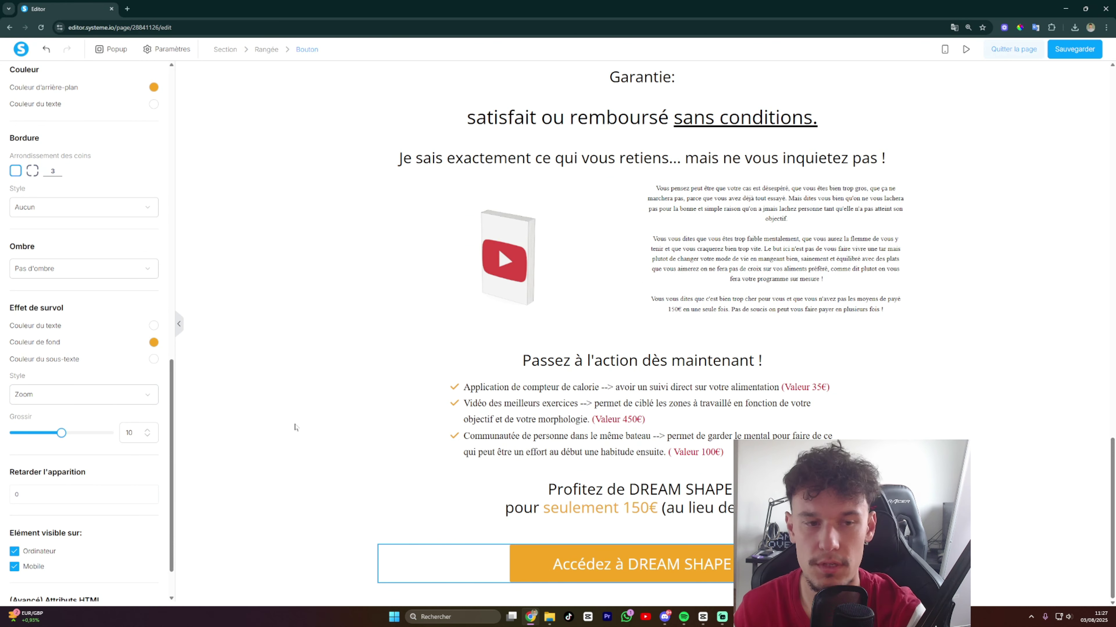
Check the action set on the last and middle "Accédez à DREAM SHAPE" buttons, then leave the sales page editor.
scroll(82, 422, "up", 5)
scroll(82, 369, "up", 12)
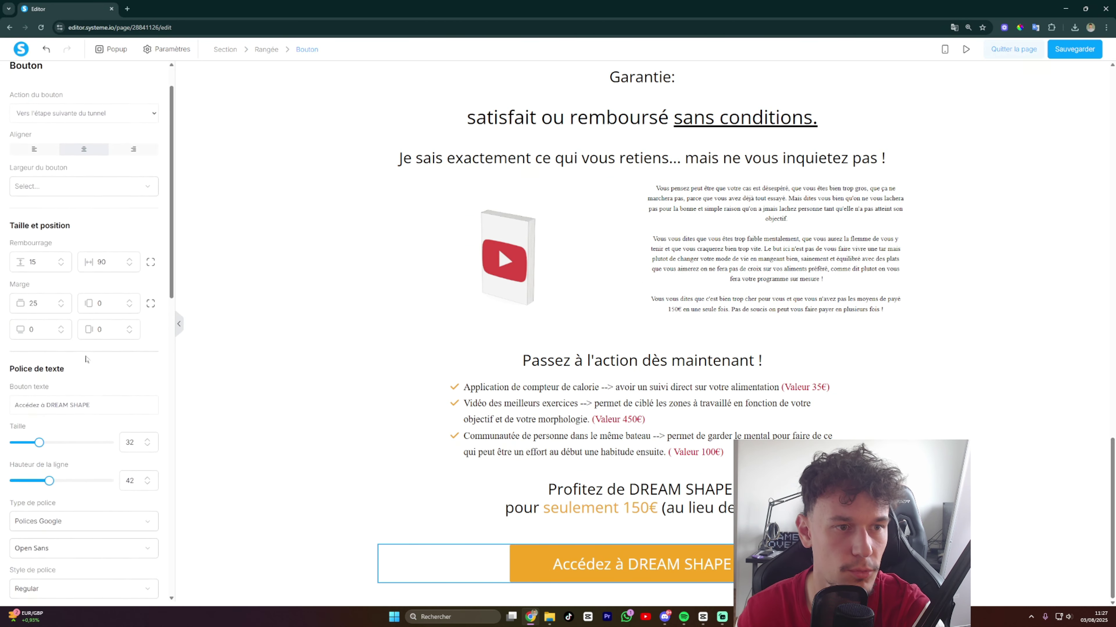
left_click(360, 343)
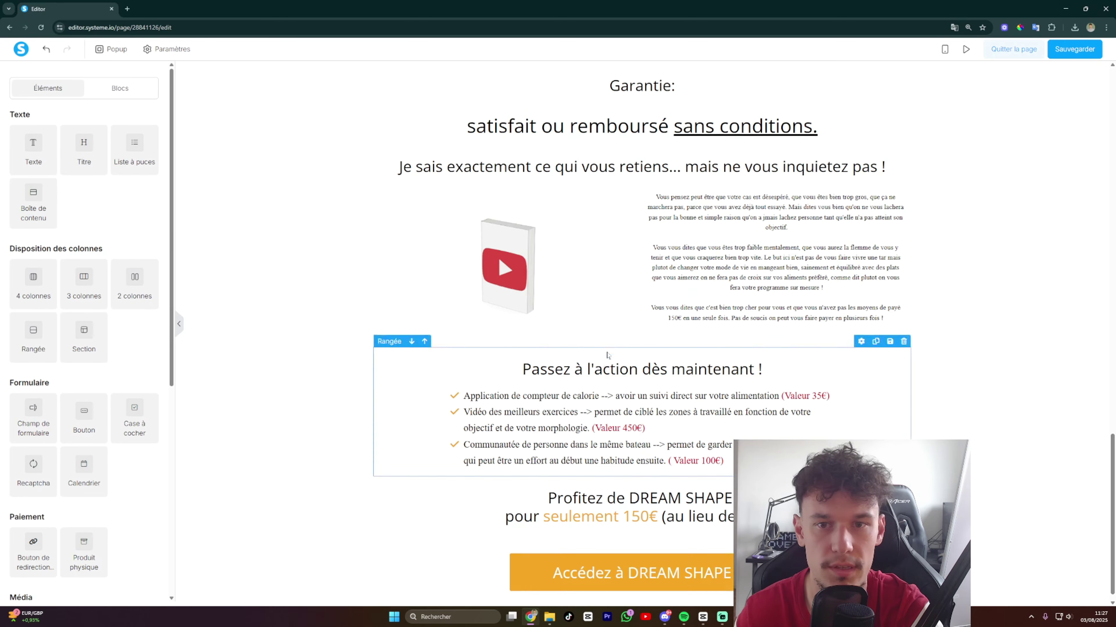
scroll(409, 285, "up", 10)
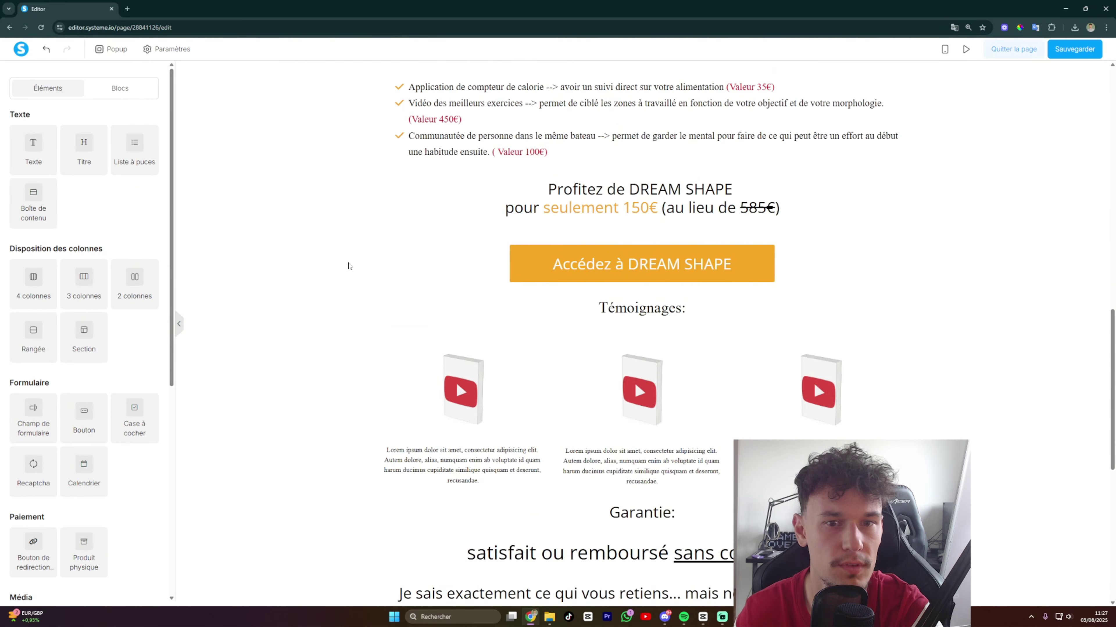
left_click(500, 264)
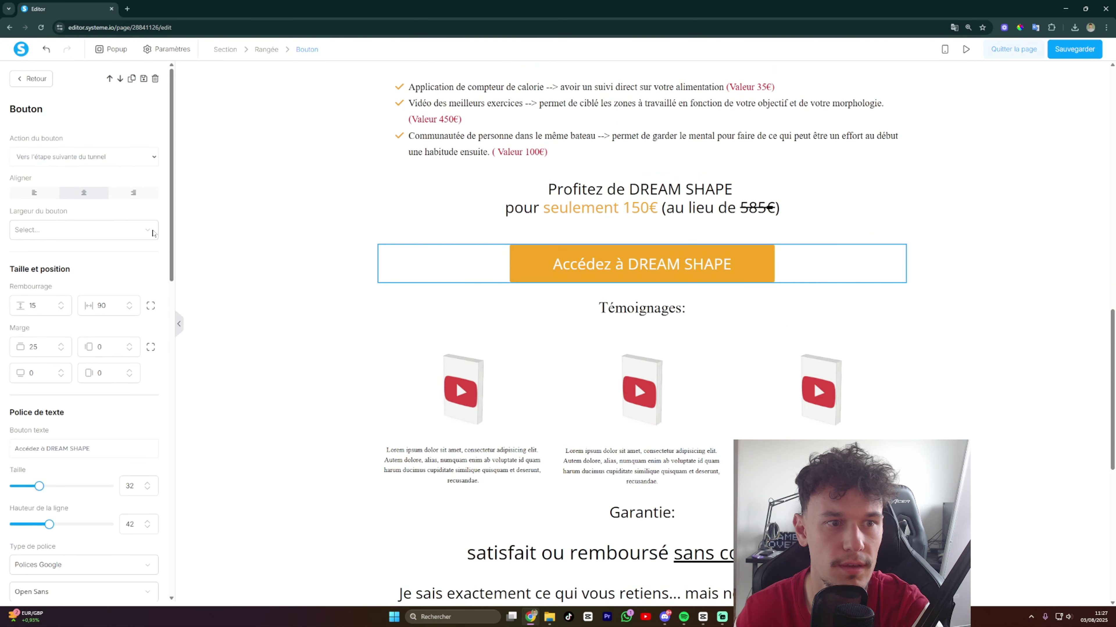
left_click(305, 211)
scroll(580, 303, "up", 15)
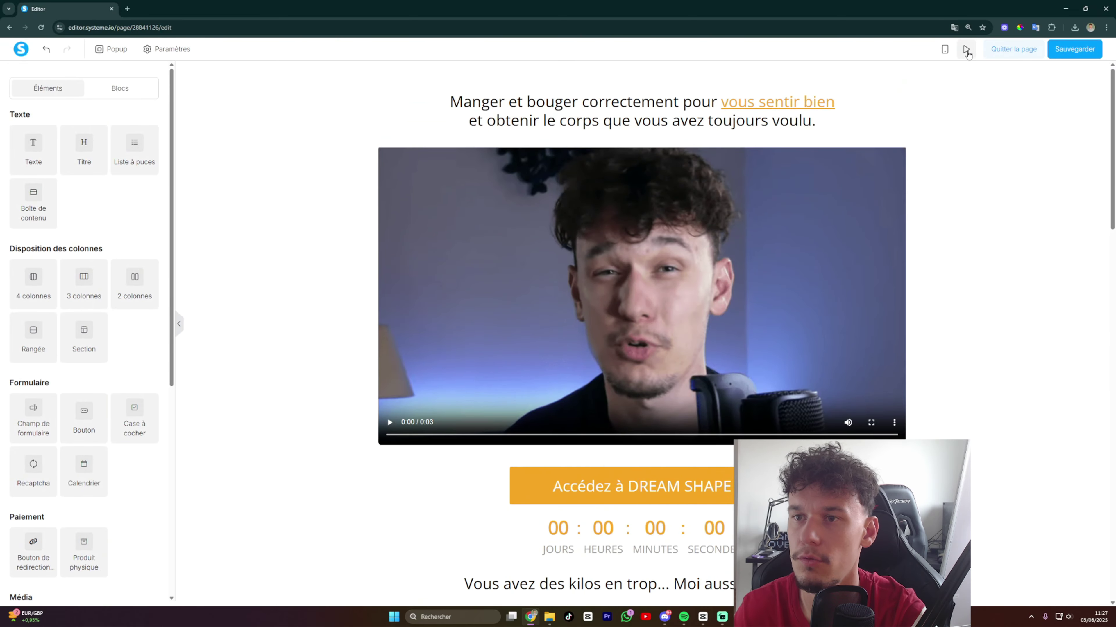
left_click(1023, 49)
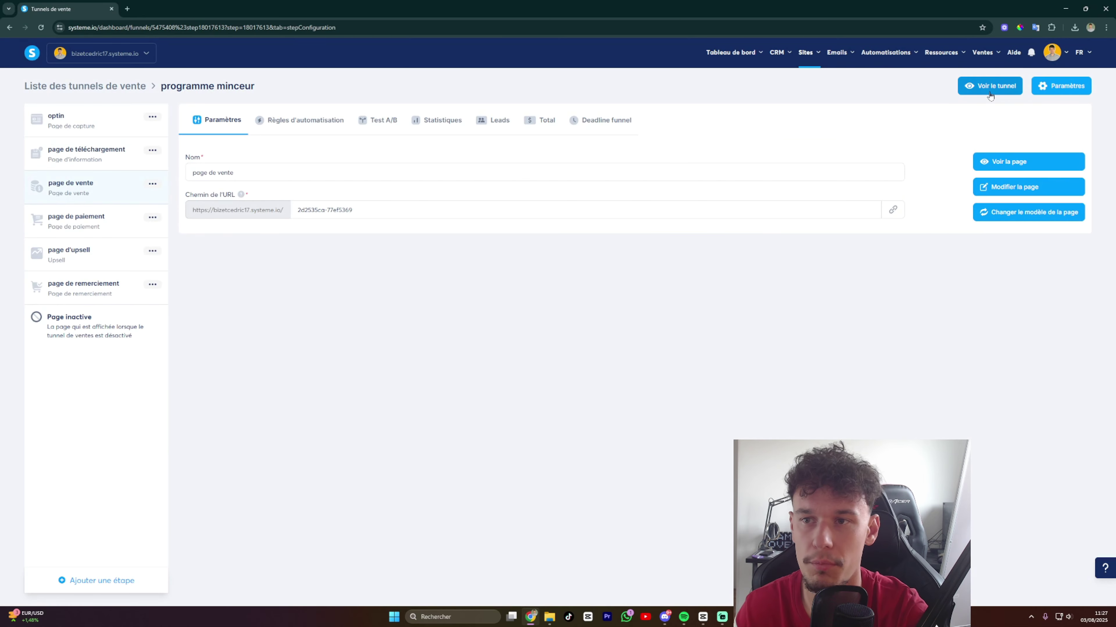
Reopen the live funnel and retest the opt-in form by submitting a first name and an email address.
left_click(988, 88)
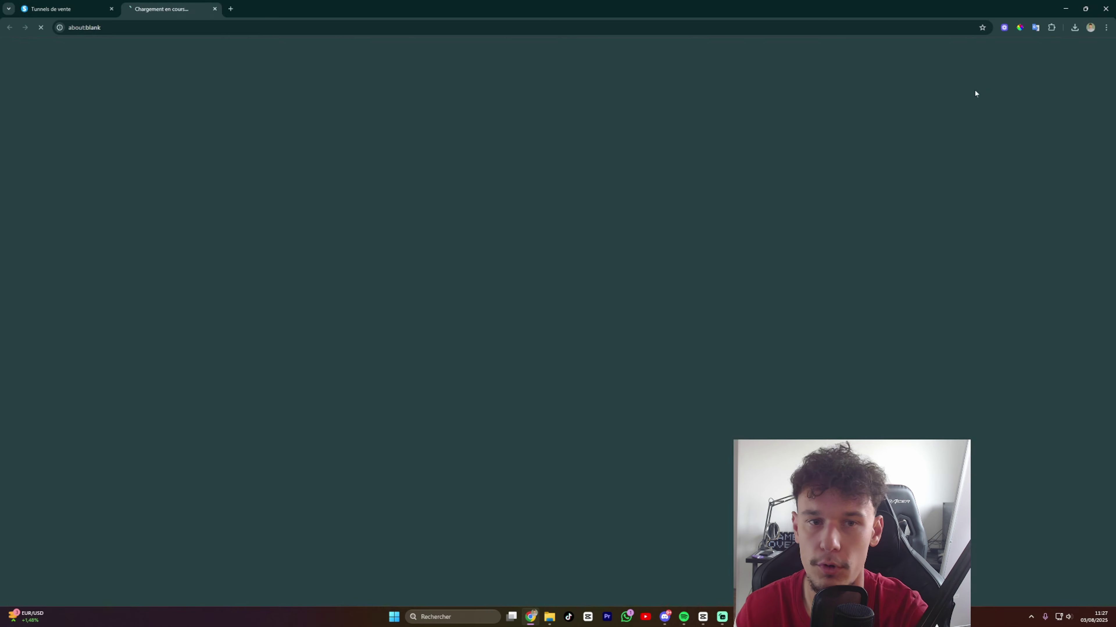
left_click(619, 308)
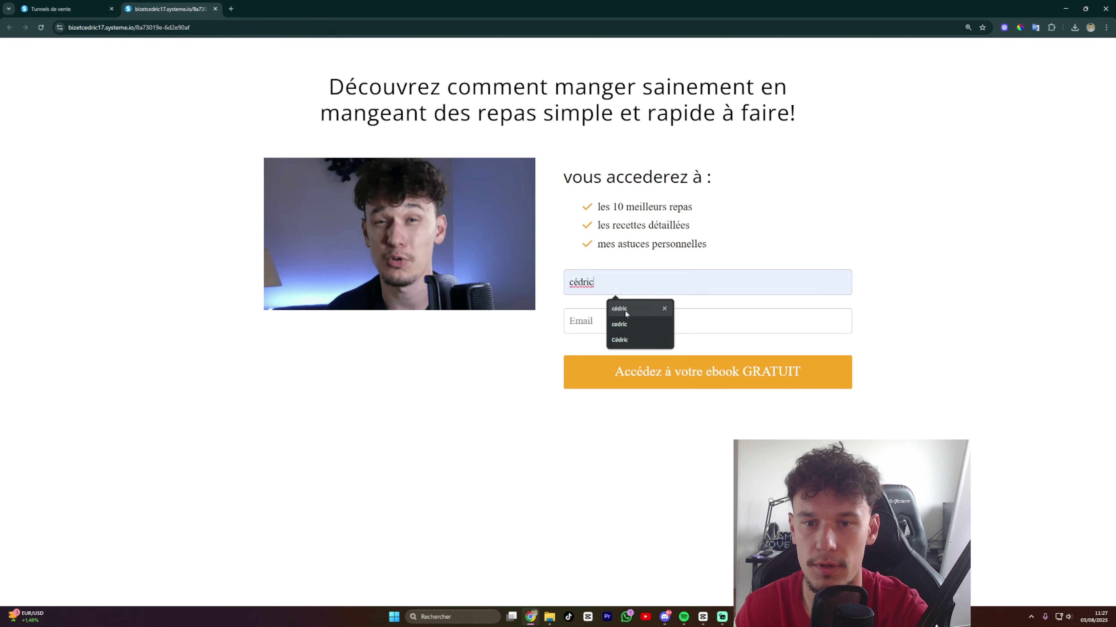
left_click(615, 321)
left_click(622, 349)
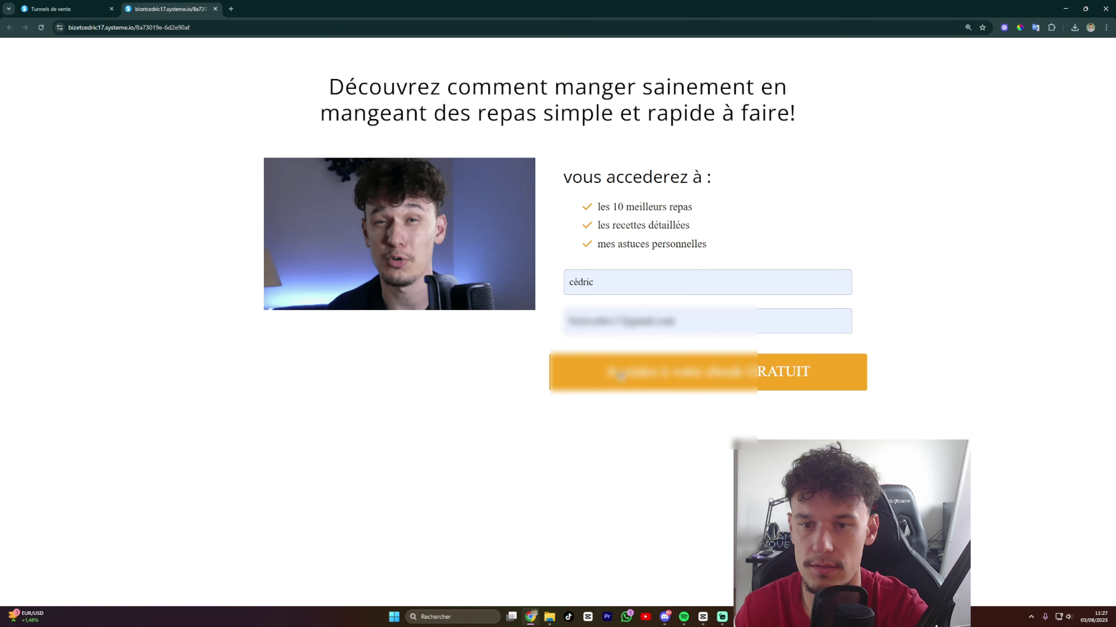
left_click(620, 374)
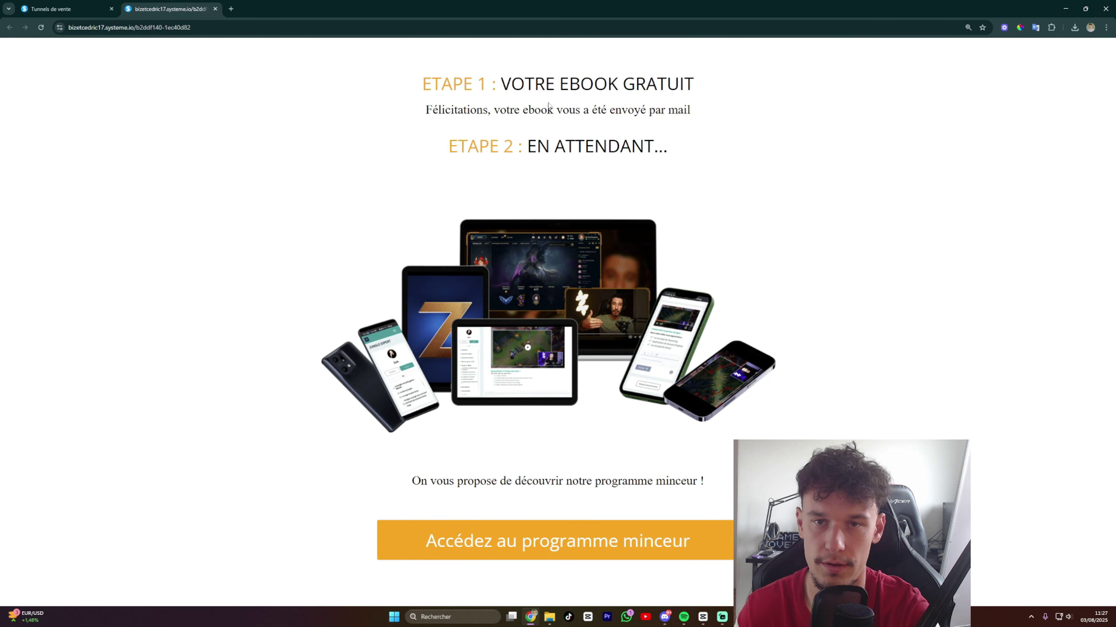
Follow the "Accédez au programme minceur" button to the live sales page and skim the whole page.
left_click(511, 544)
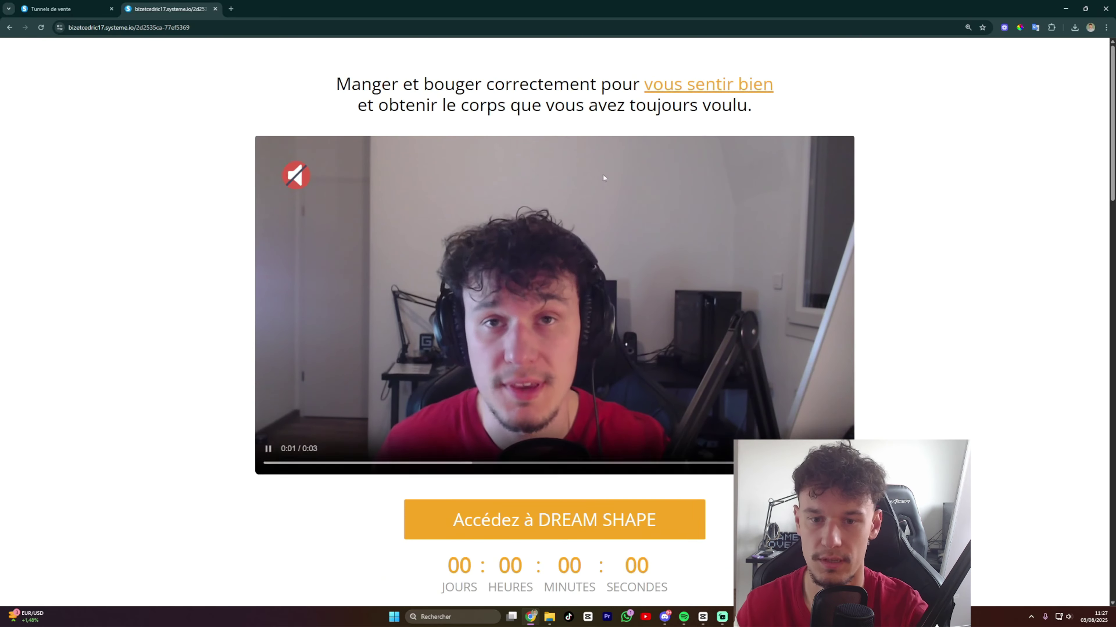
scroll(573, 290, "down", 4)
scroll(562, 359, "down", 20)
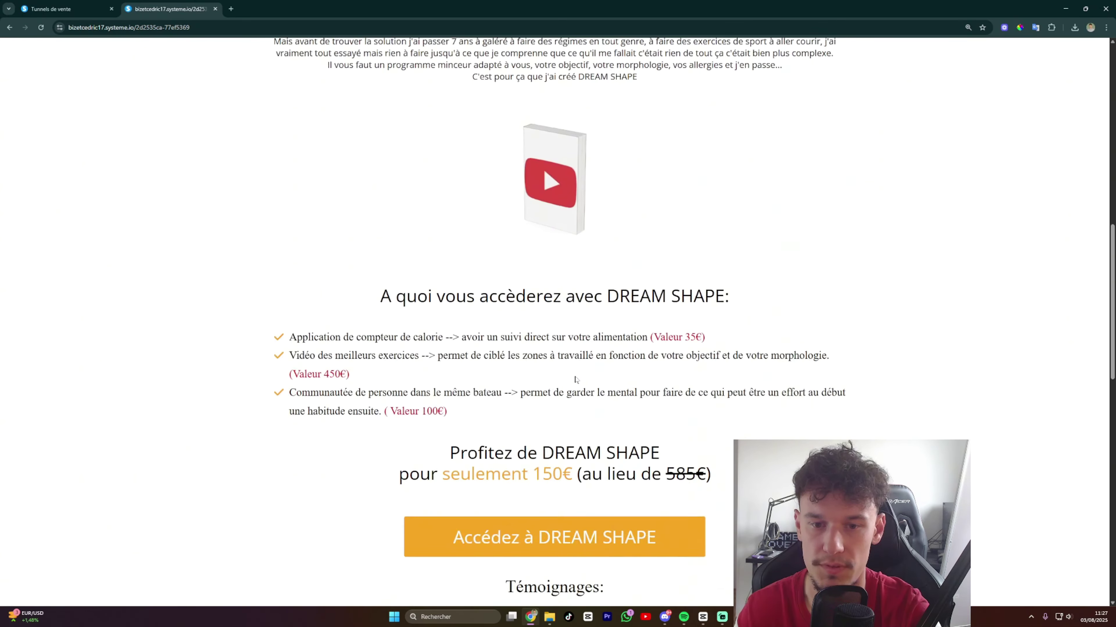
scroll(572, 395, "down", 8)
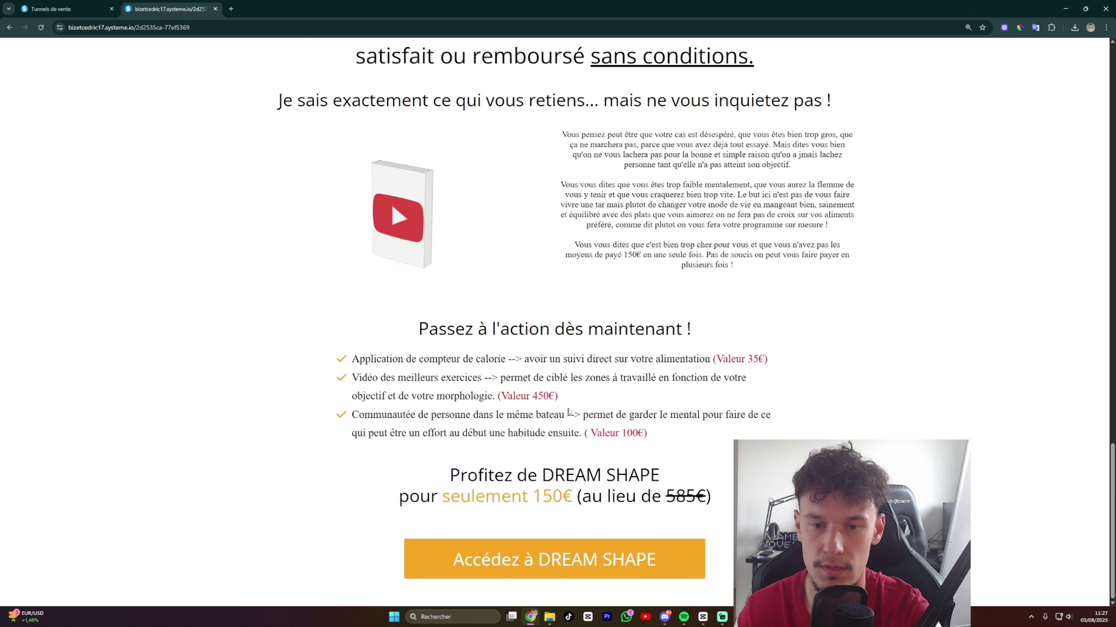
scroll(568, 520, "up", 5)
scroll(567, 519, "up", 20)
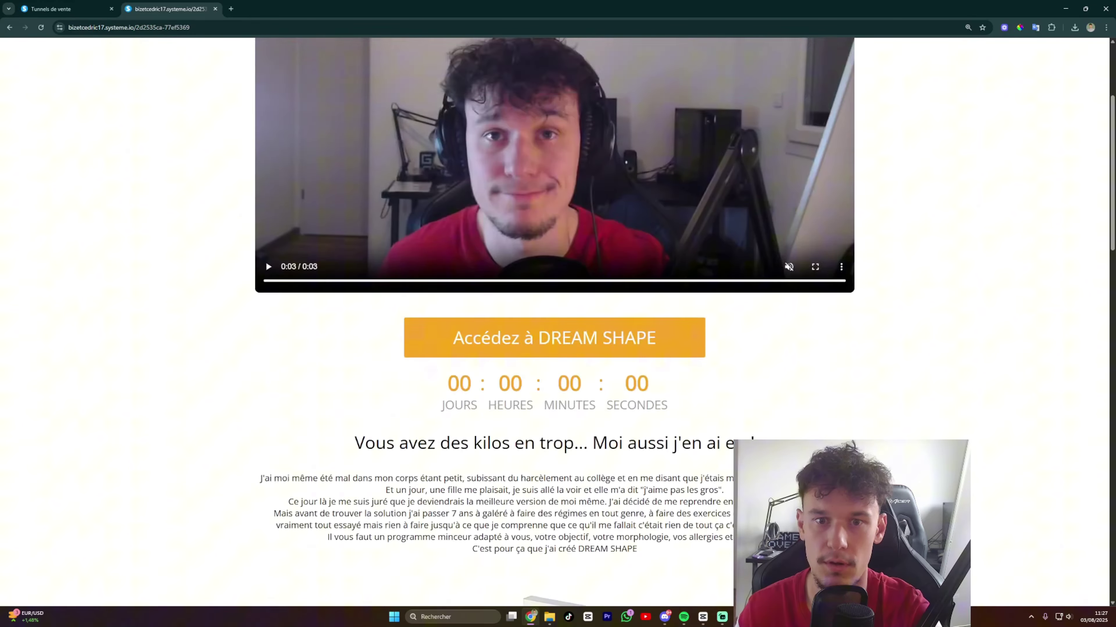
Review the live sales page section by section, from the video and countdown through the DREAM SHAPE offer, Témoignages and Garantie.
scroll(545, 348, "down", 1)
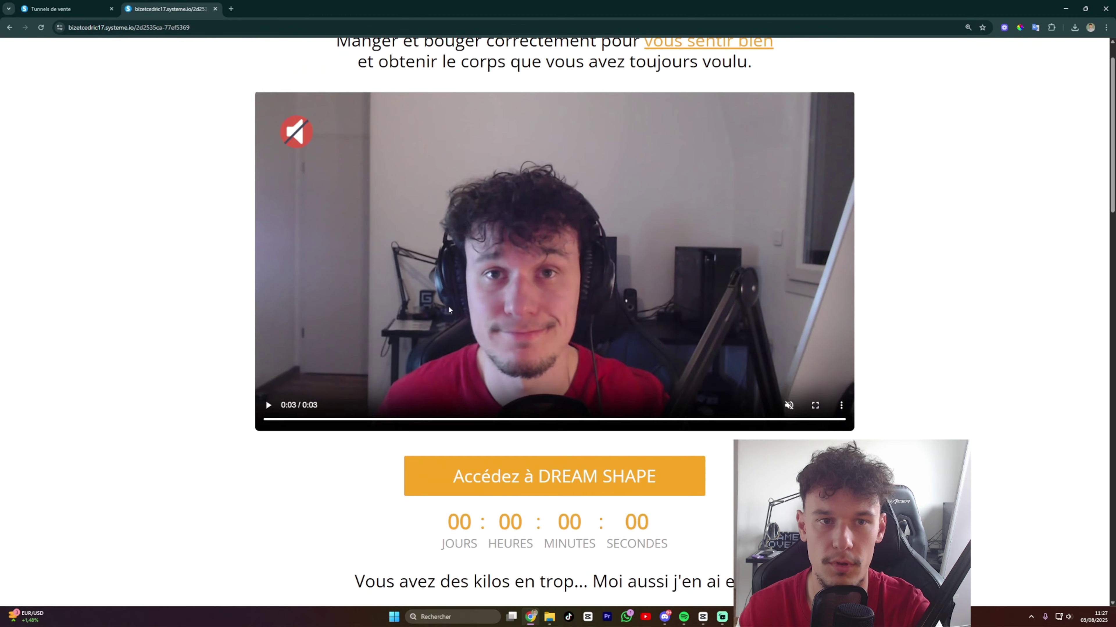
scroll(596, 364, "down", 6)
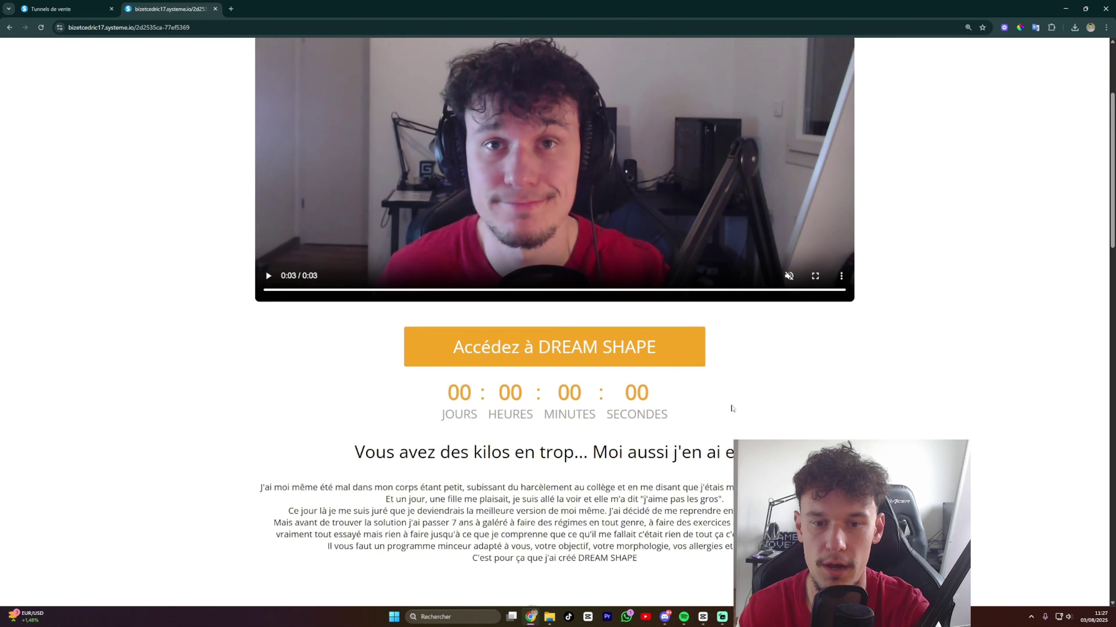
scroll(554, 320, "down", 1)
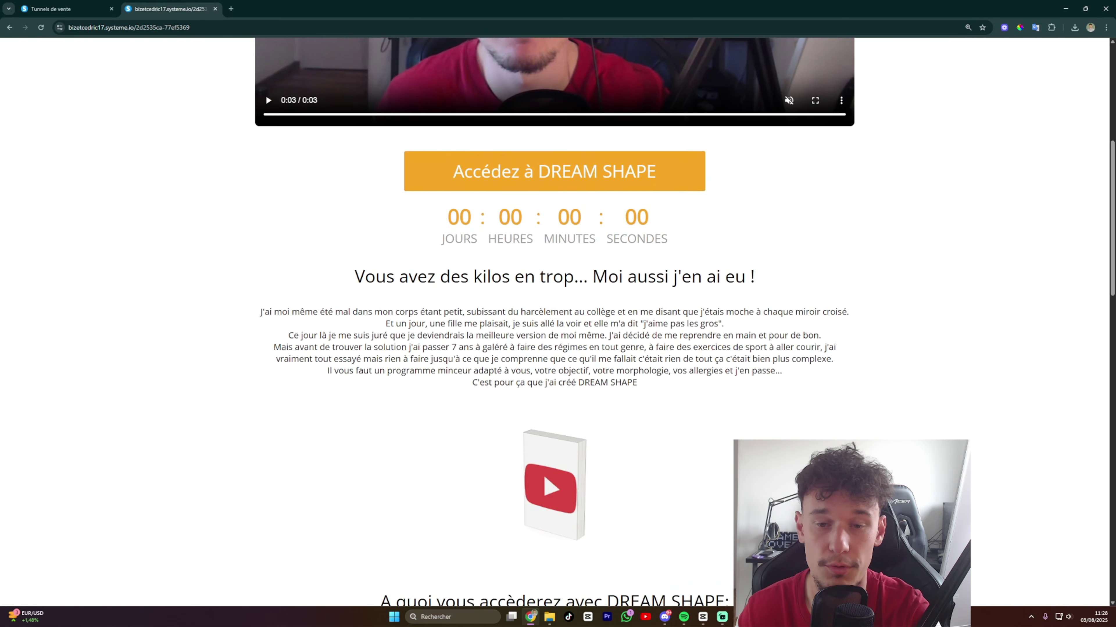
scroll(554, 321, "down", 1)
scroll(531, 307, "down", 5)
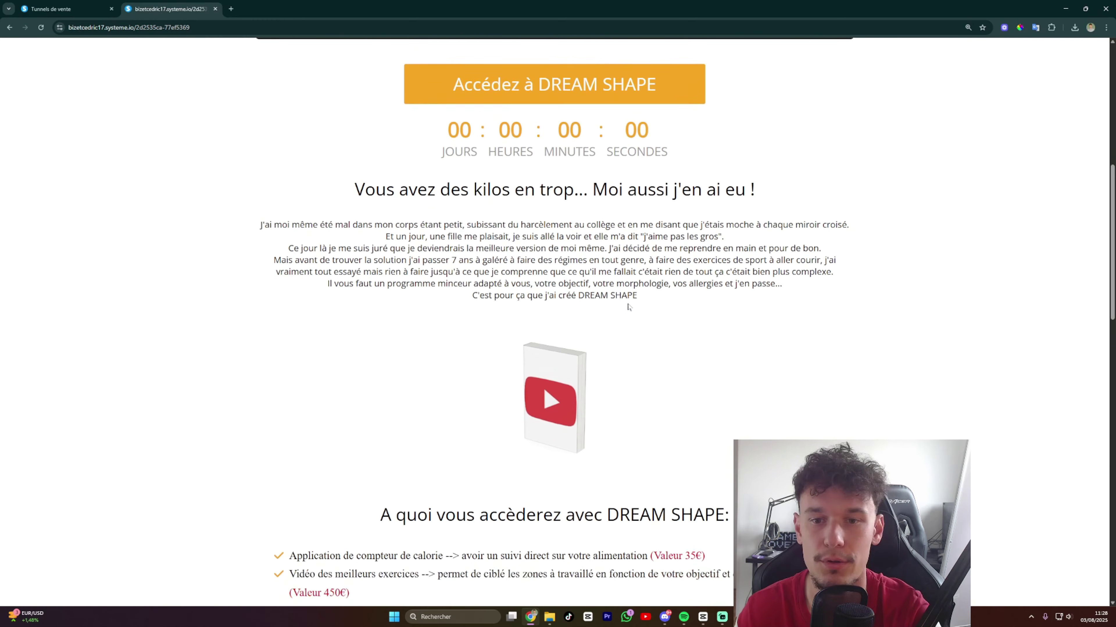
scroll(532, 306, "down", 4)
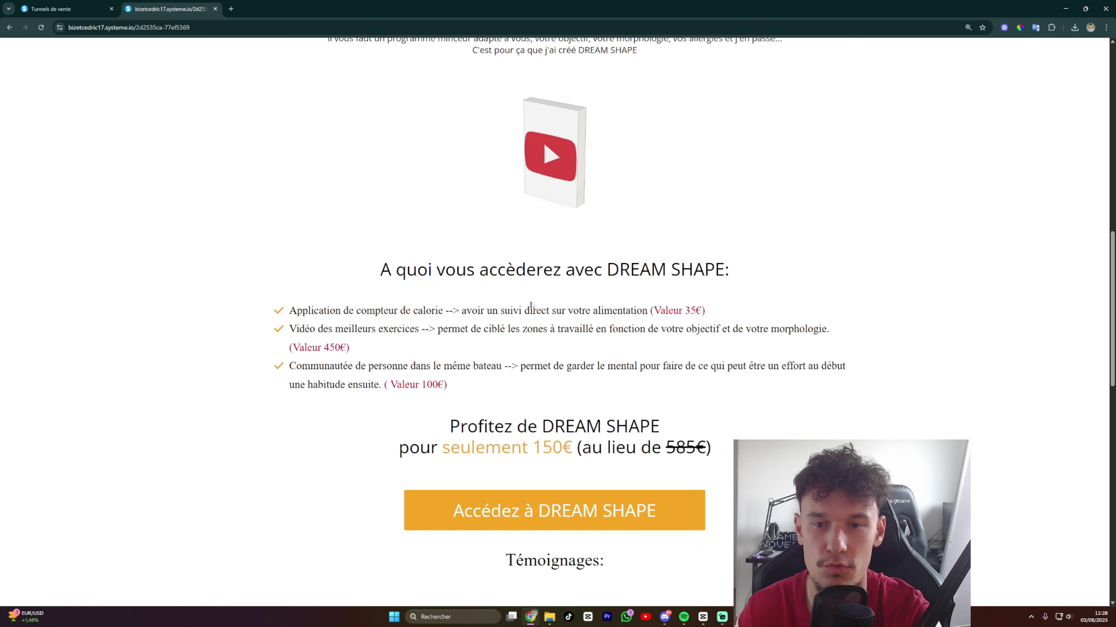
scroll(540, 308, "down", 2)
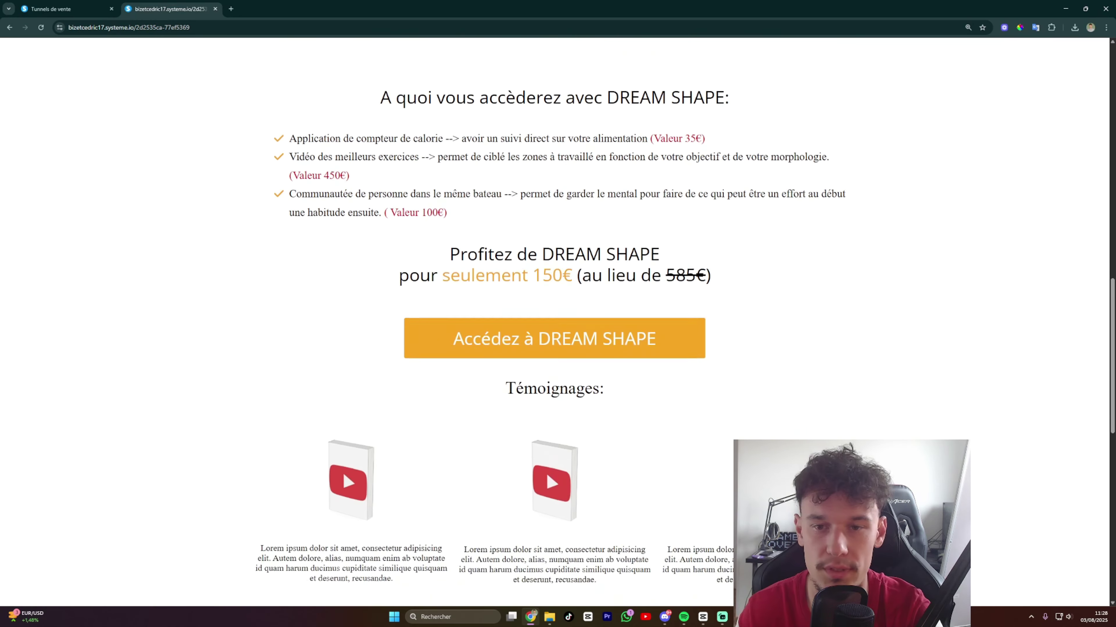
scroll(631, 288, "down", 2)
scroll(634, 253, "down", 2)
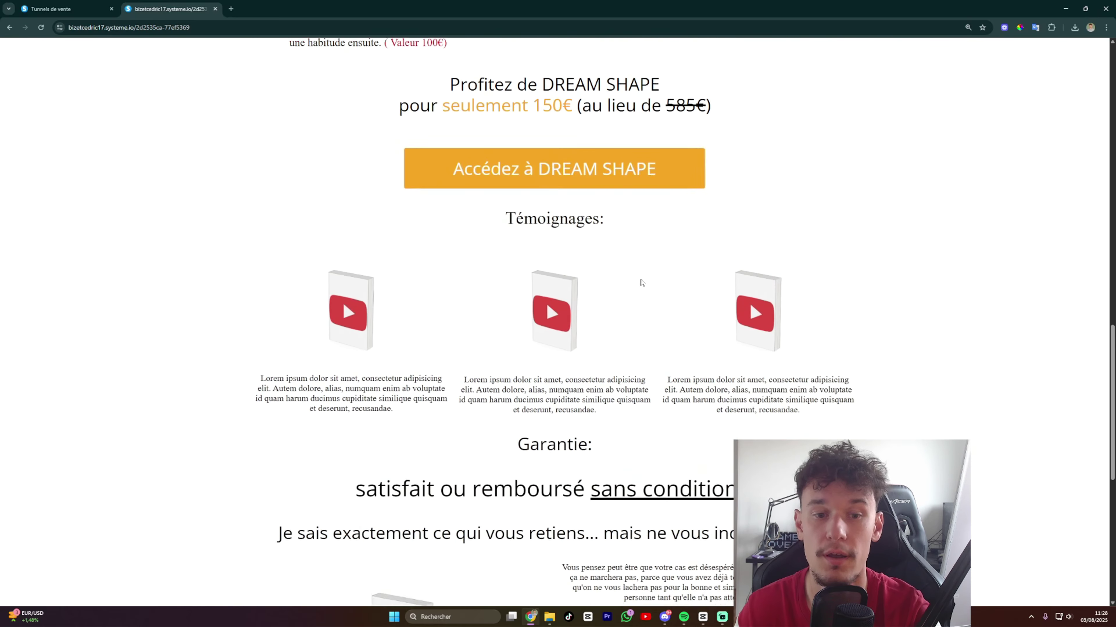
scroll(692, 282, "down", 5)
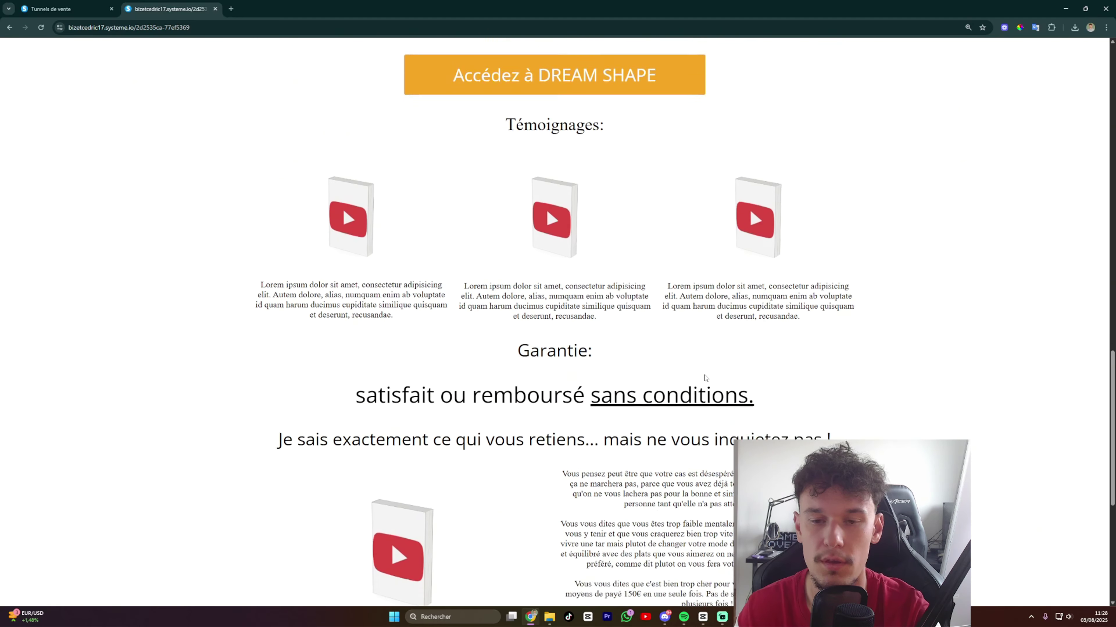
scroll(558, 321, "down", 5)
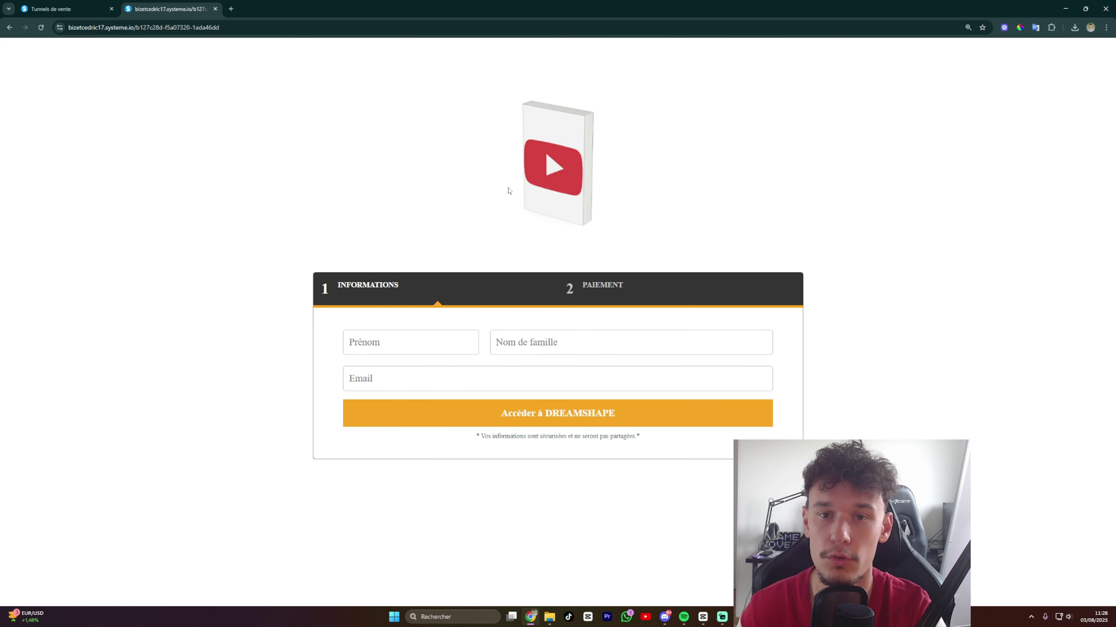
Fill in the live order form with the customer's first name, last name and email, and submit it to reach the payment step.
left_click(410, 344)
left_click(416, 370)
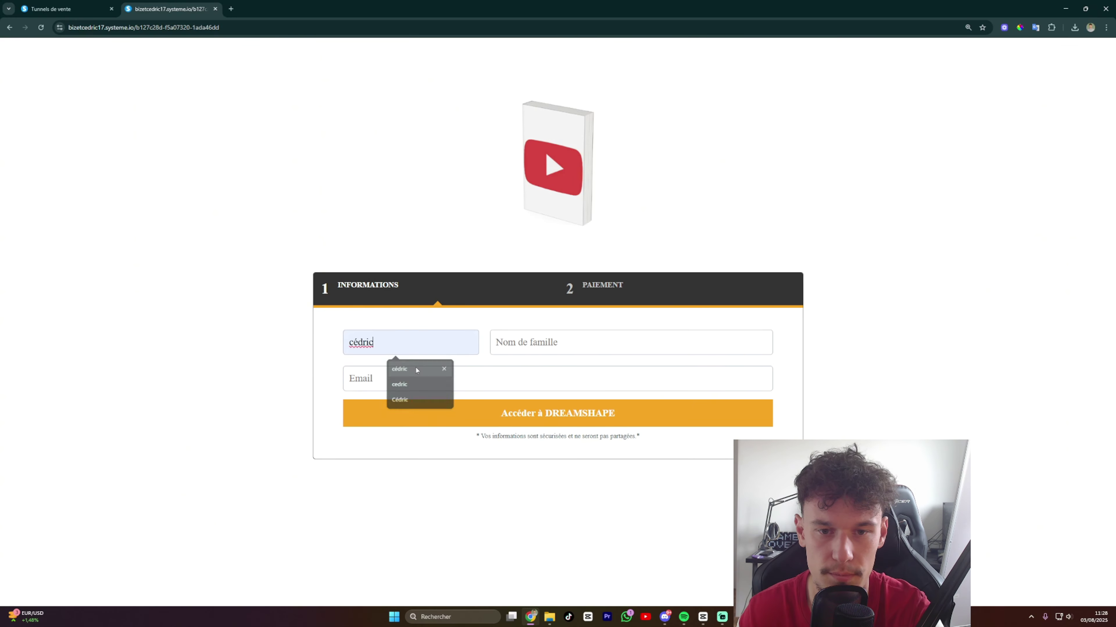
left_click(529, 342)
type("b")
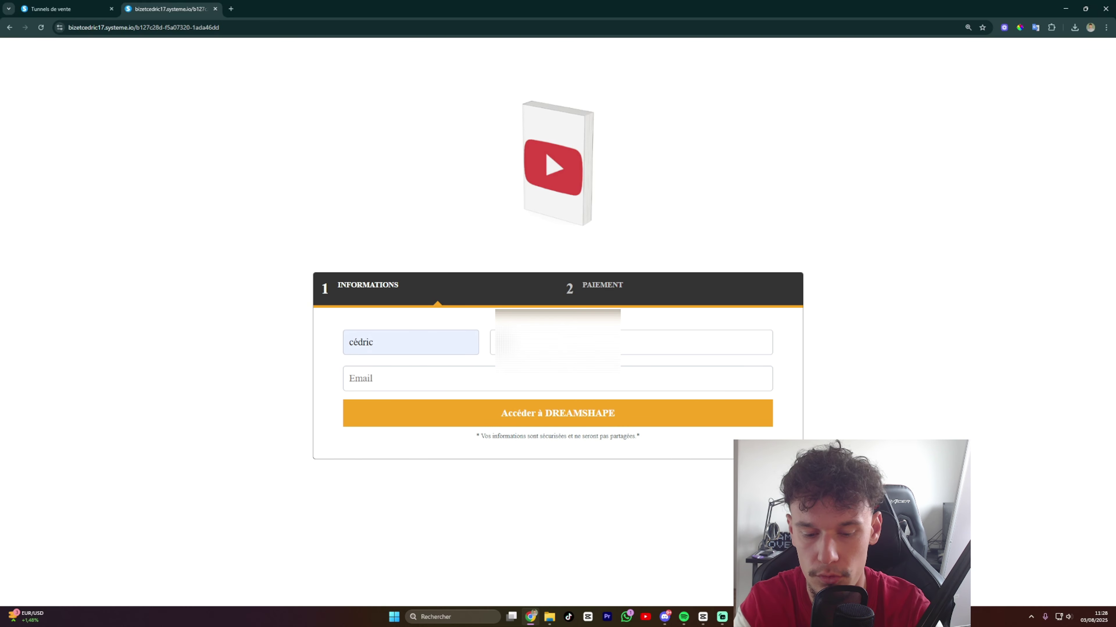
left_click(468, 379)
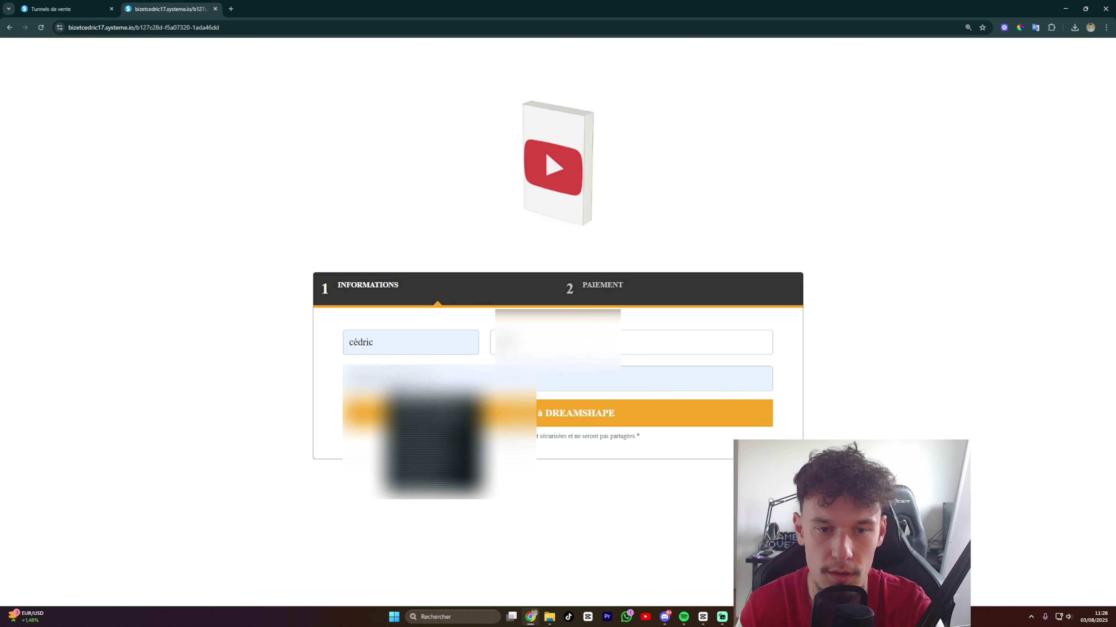
left_click(468, 412)
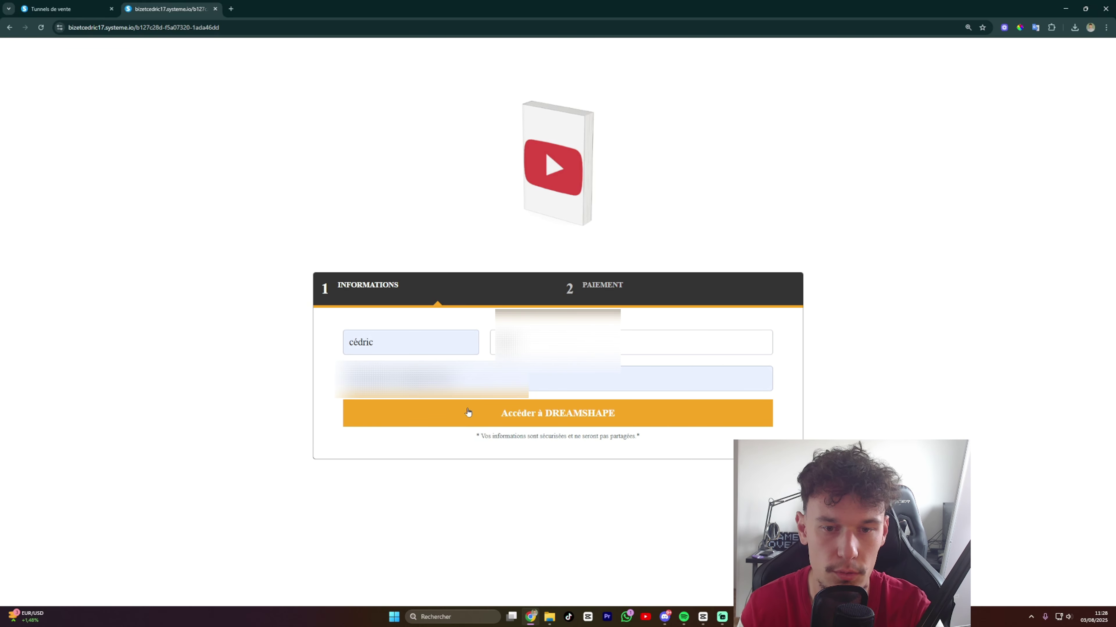
left_click(559, 419)
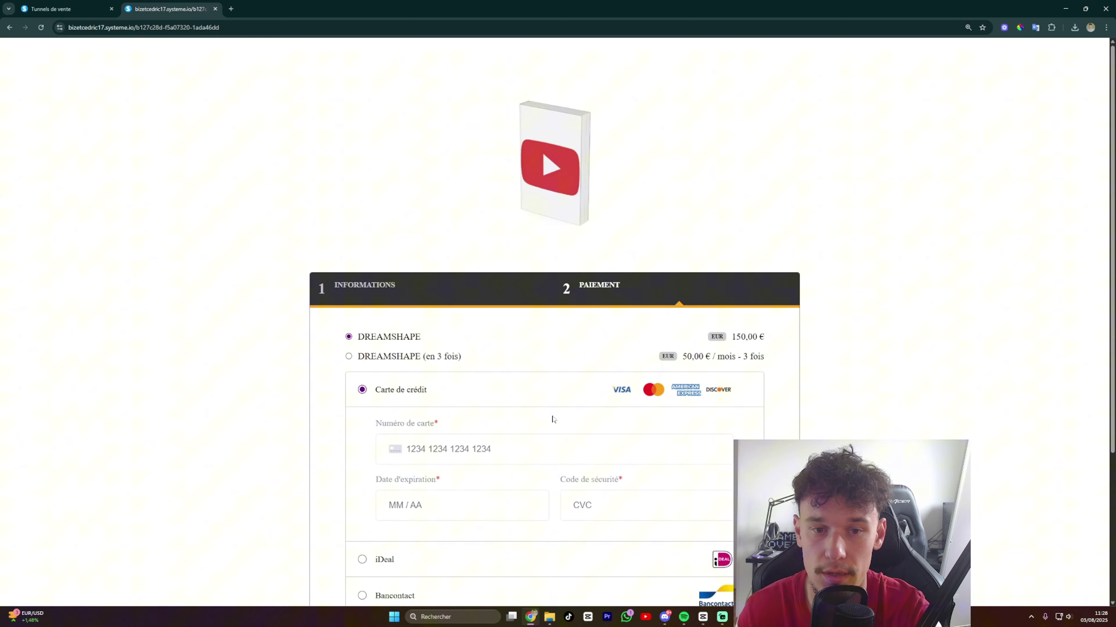
Review the payment step and try the iDeal, Bancontact and PayPal payment methods before returning to Carte de crédit.
scroll(821, 324, "down", 3)
scroll(754, 286, "up", 3)
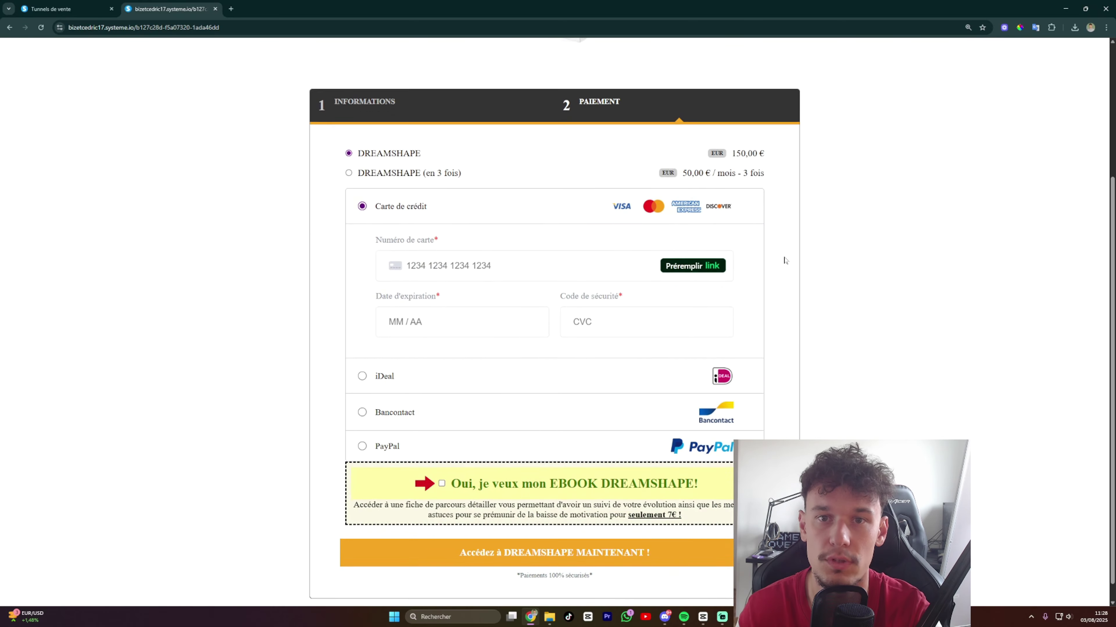
scroll(490, 149, "down", 5)
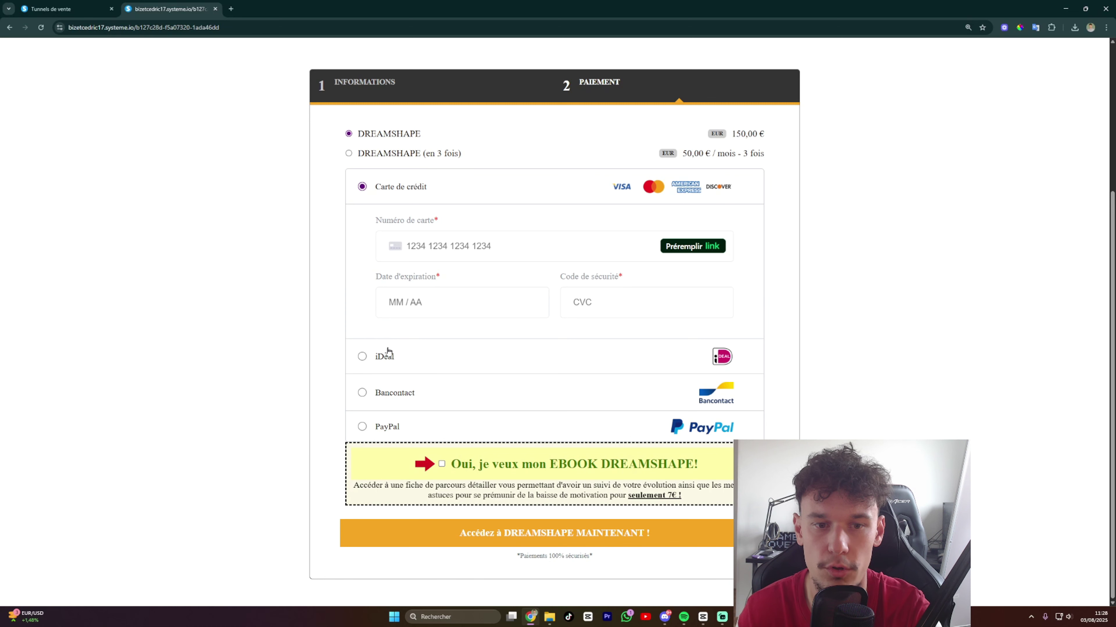
left_click(362, 356)
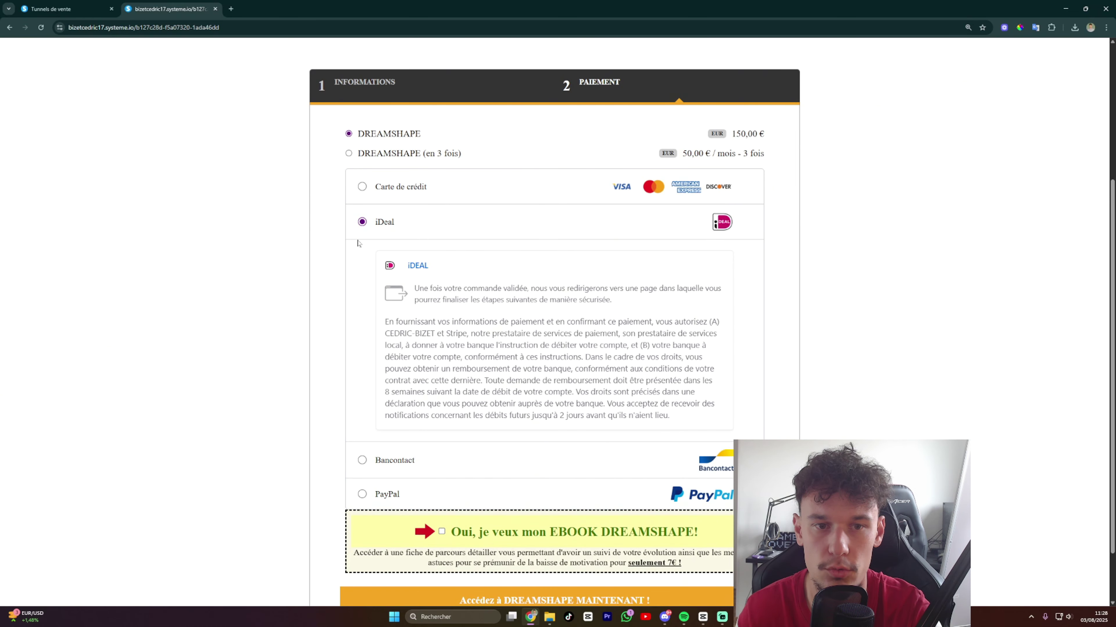
left_click(363, 461)
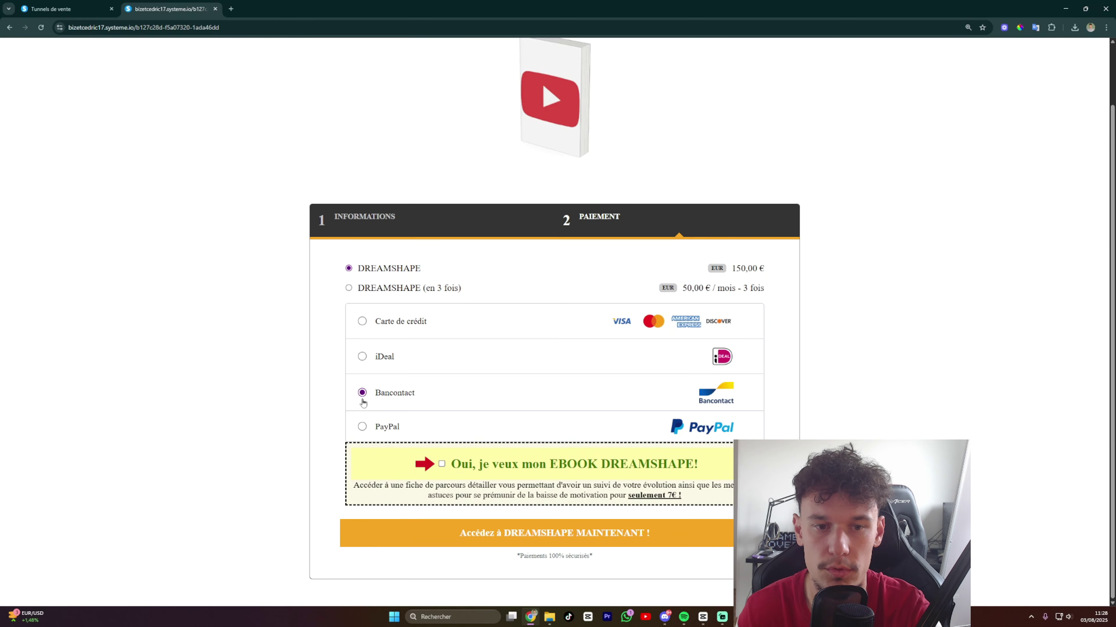
left_click(363, 427)
left_click(362, 392)
left_click(362, 356)
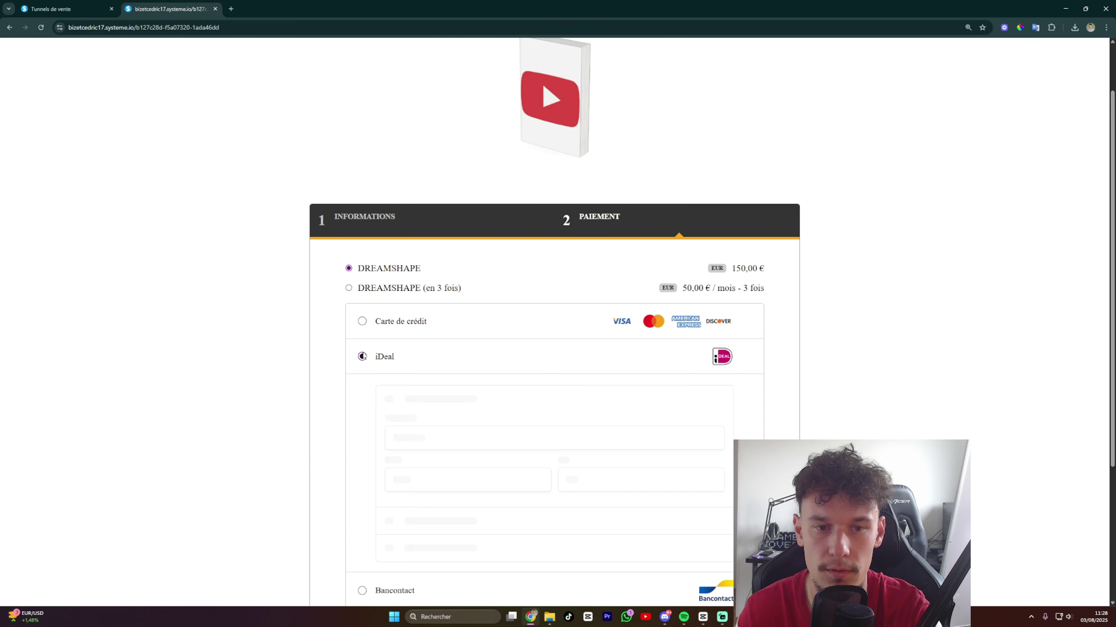
left_click(362, 322)
scroll(380, 350, "down", 2)
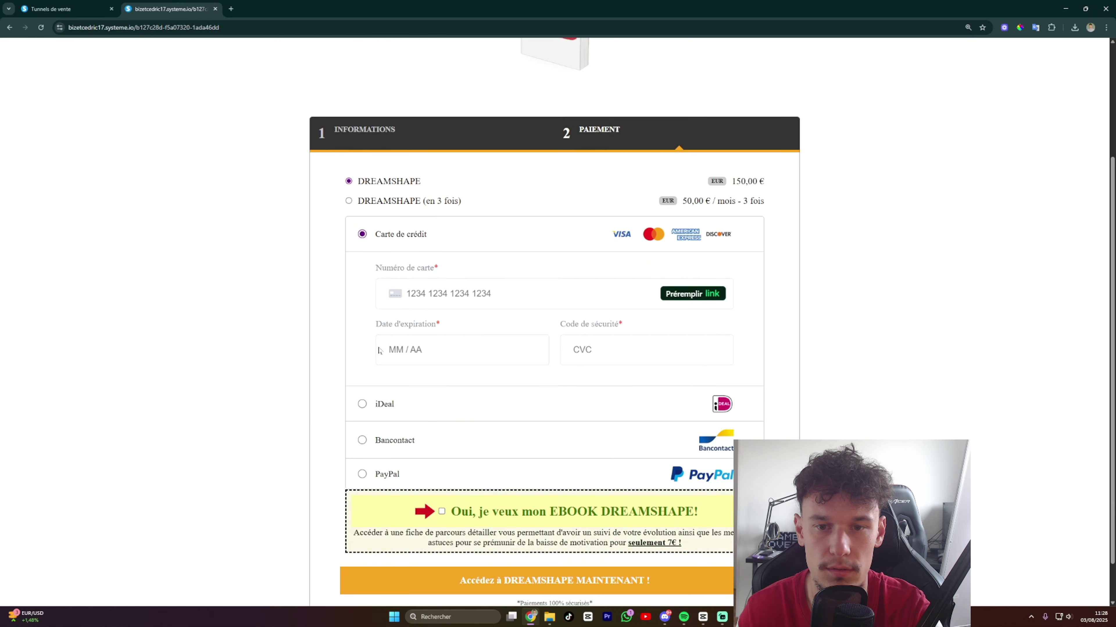
scroll(440, 307, "up", 2)
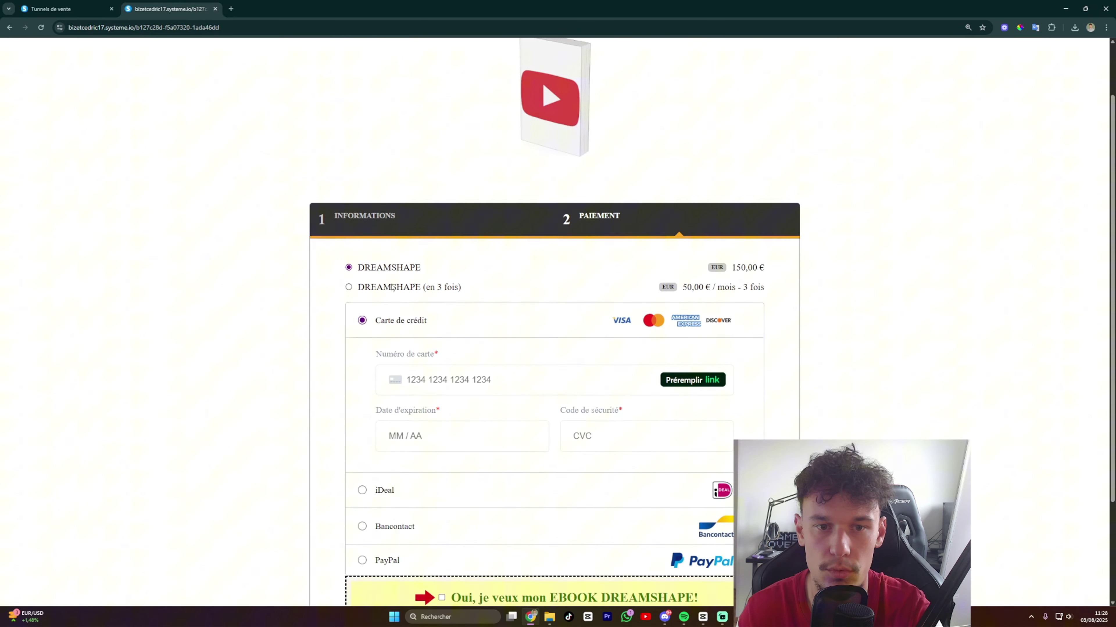
Add the EBOOK DREAMSHAPE offer to the order, test submitting it without card details and review the payment form.
scroll(392, 288, "down", 3)
left_click(442, 468)
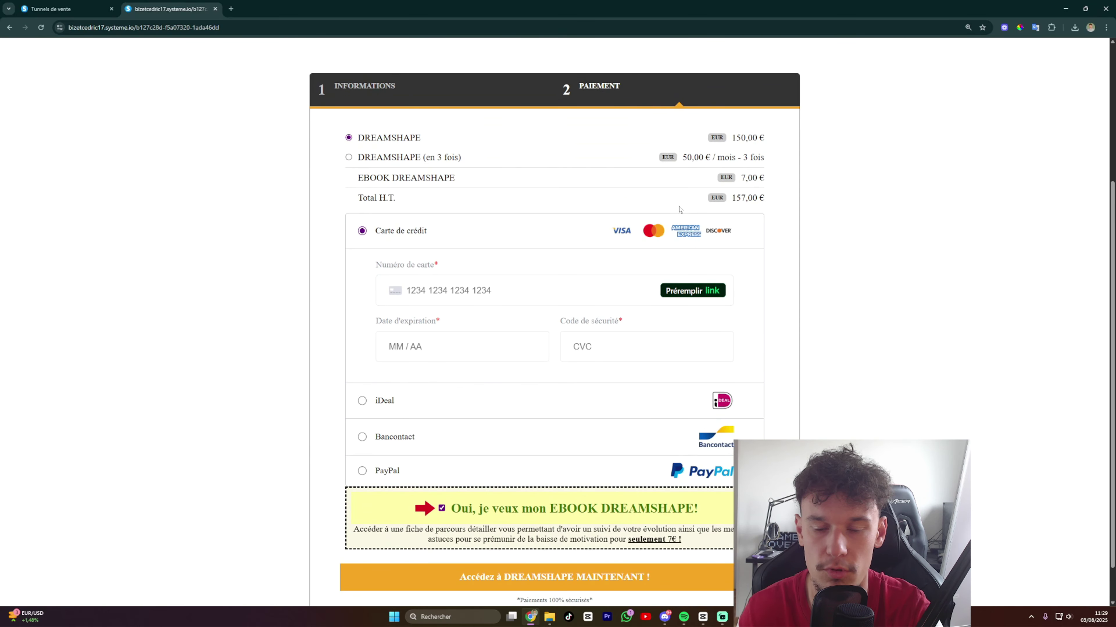
scroll(530, 448, "down", 1)
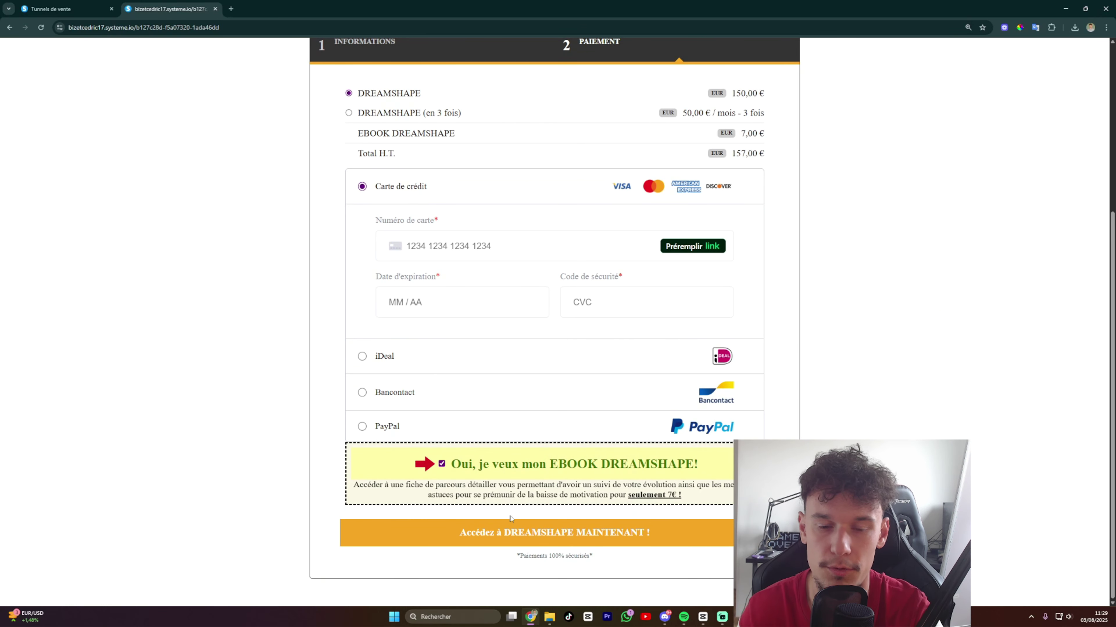
left_click(510, 533)
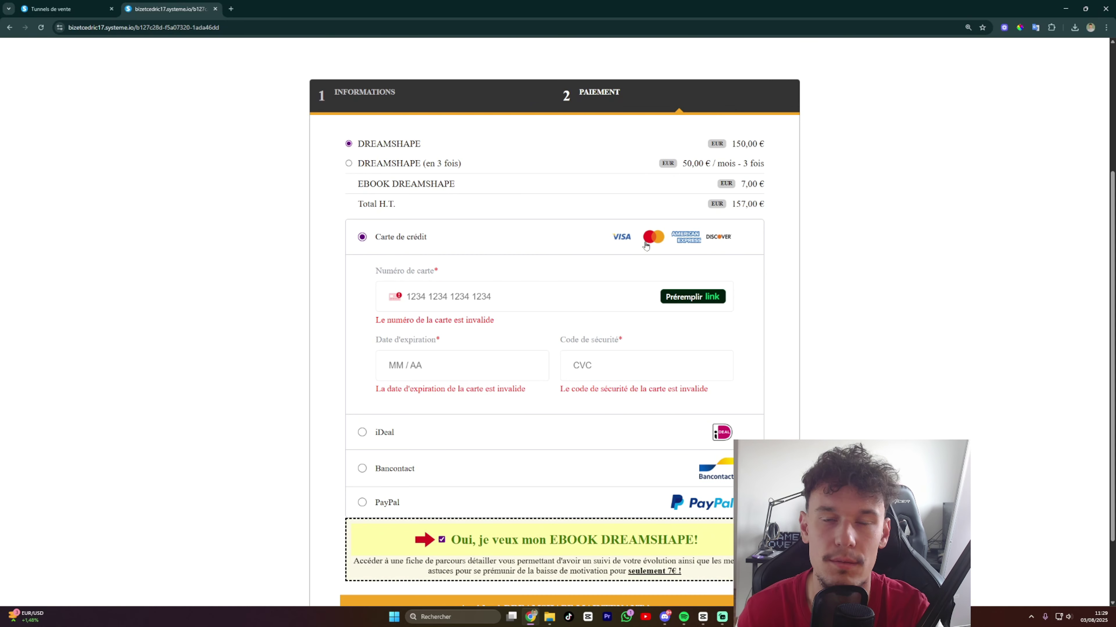
scroll(645, 246, "up", 2)
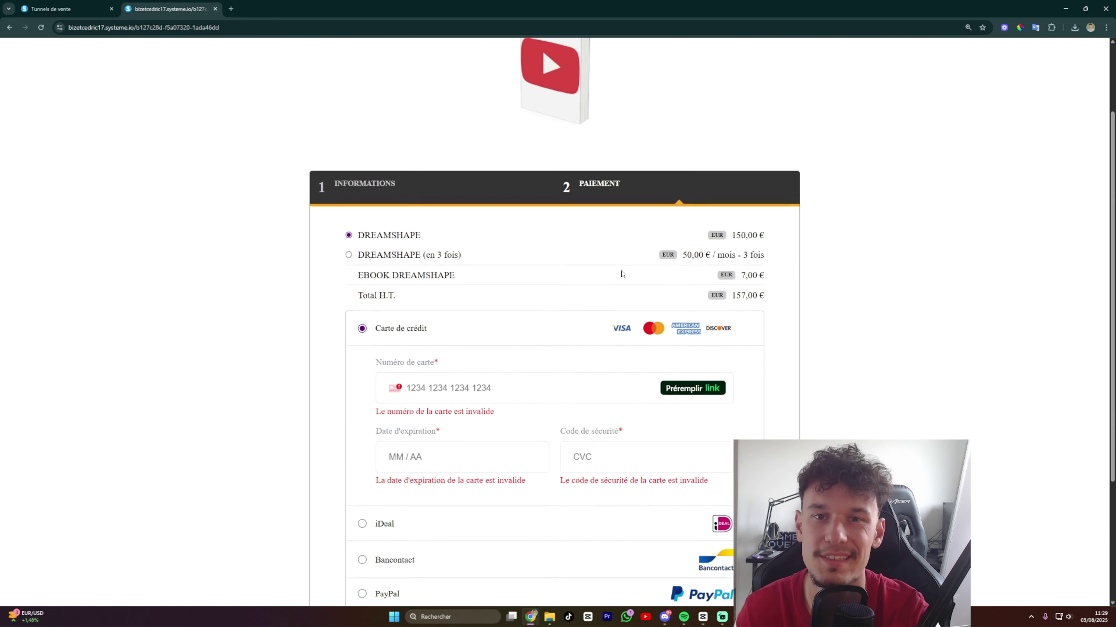
scroll(620, 263, "up", 2)
scroll(620, 262, "down", 6)
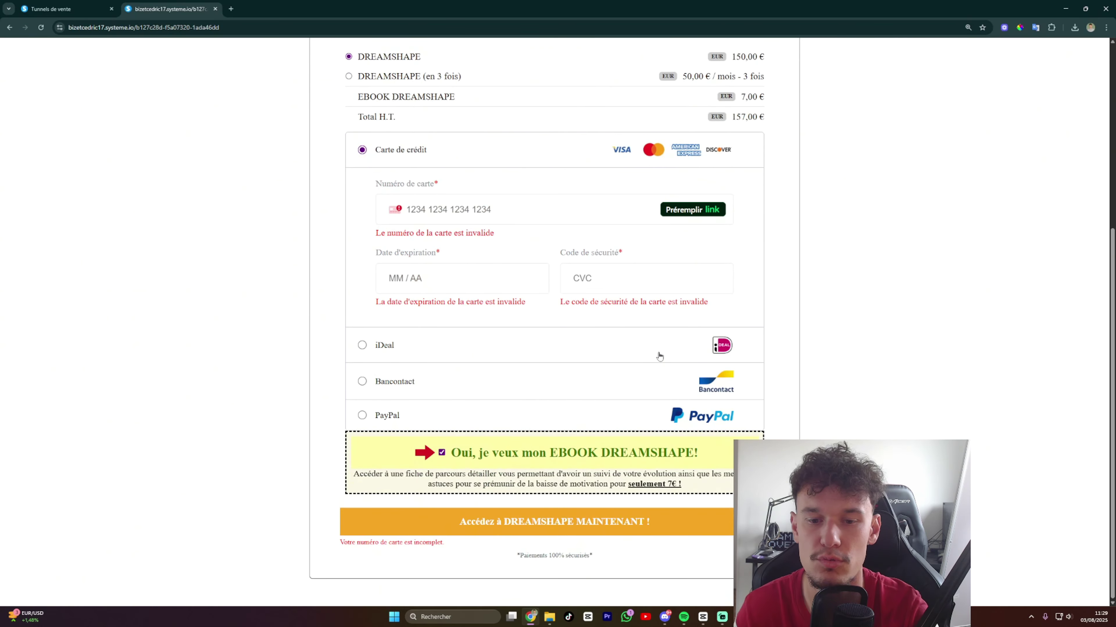
scroll(635, 331, "up", 6)
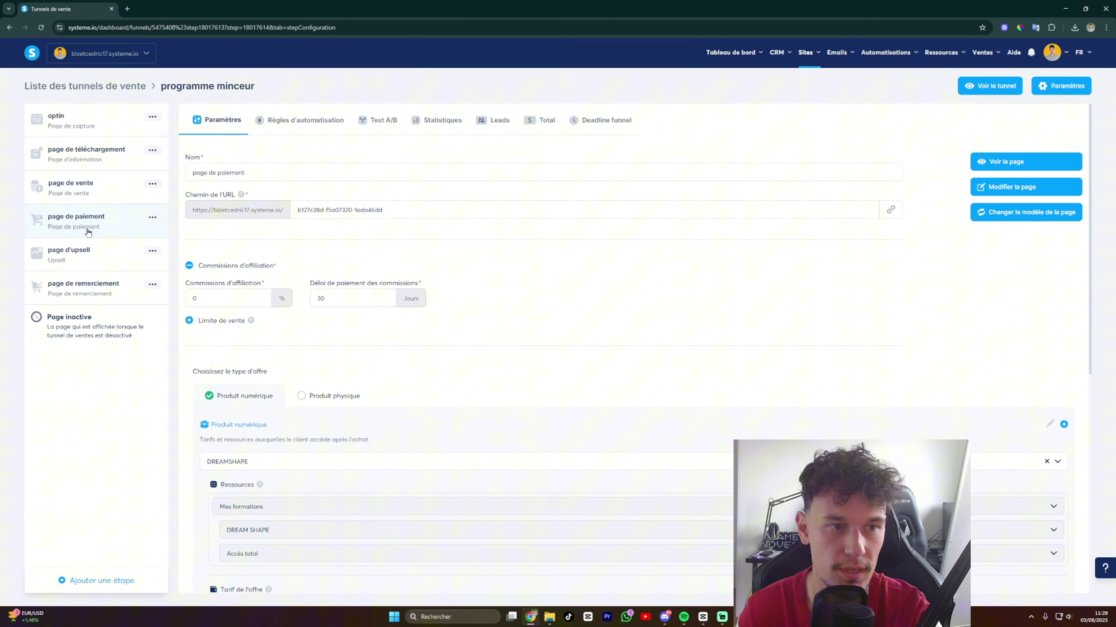
Open the page de paiement in the page editor and examine all settings of the two-step payment form, down to its attribute ID.
left_click(991, 185)
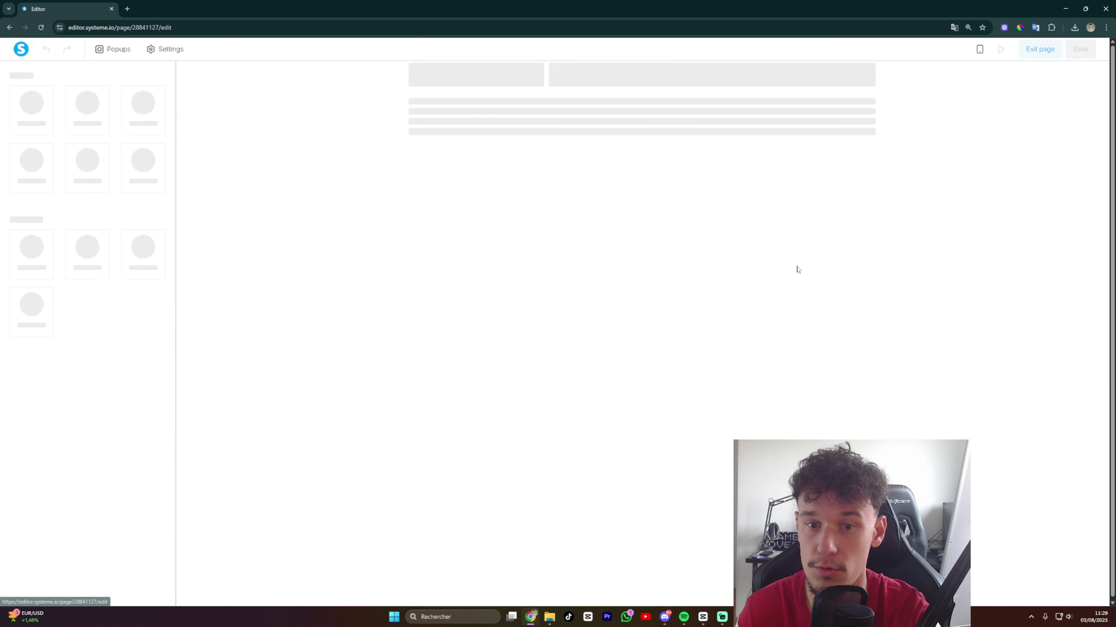
left_click(579, 399)
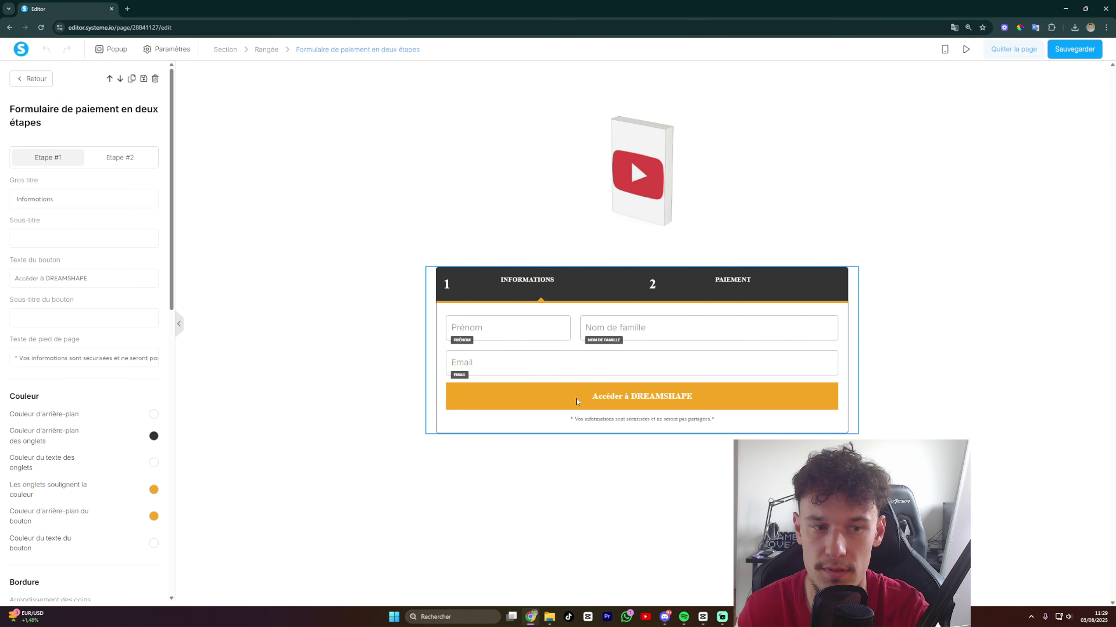
scroll(75, 363, "down", 10)
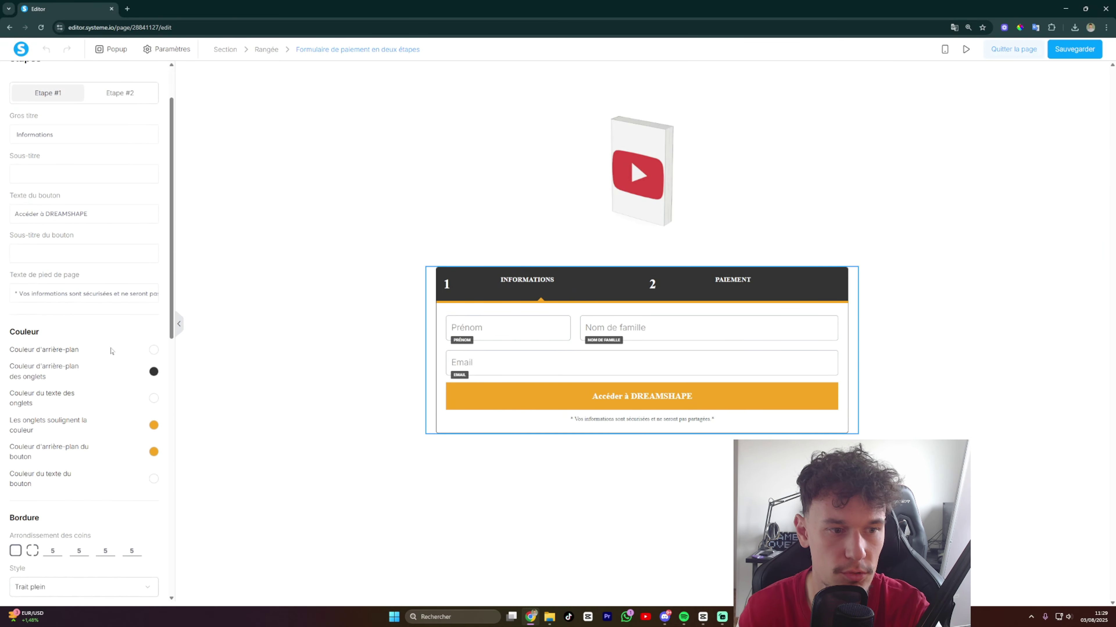
scroll(74, 363, "down", 3)
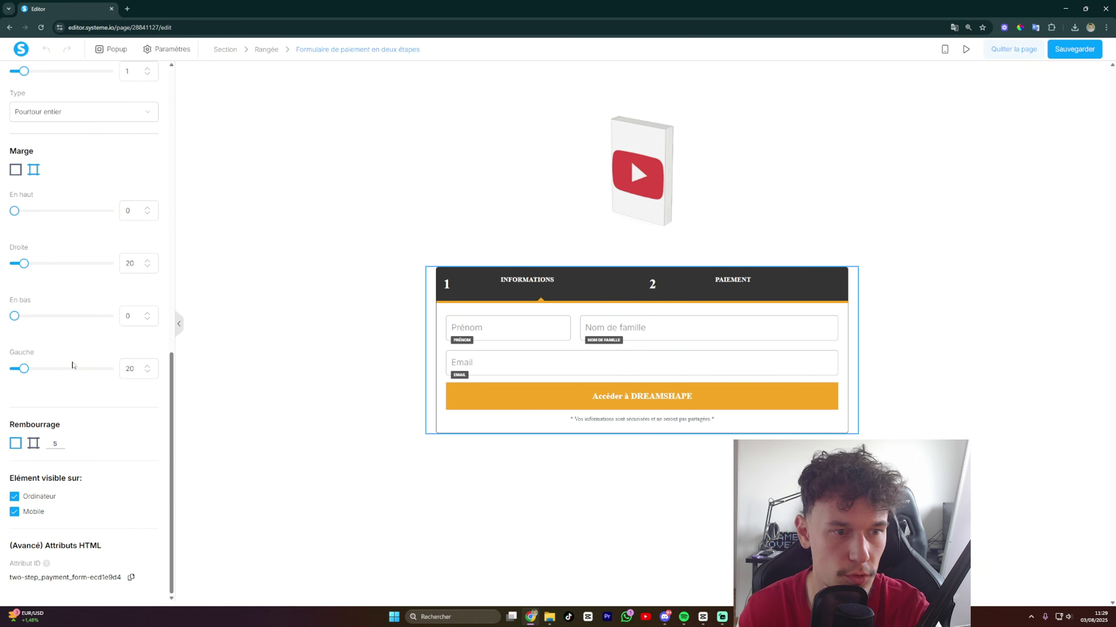
scroll(76, 434, "up", 8)
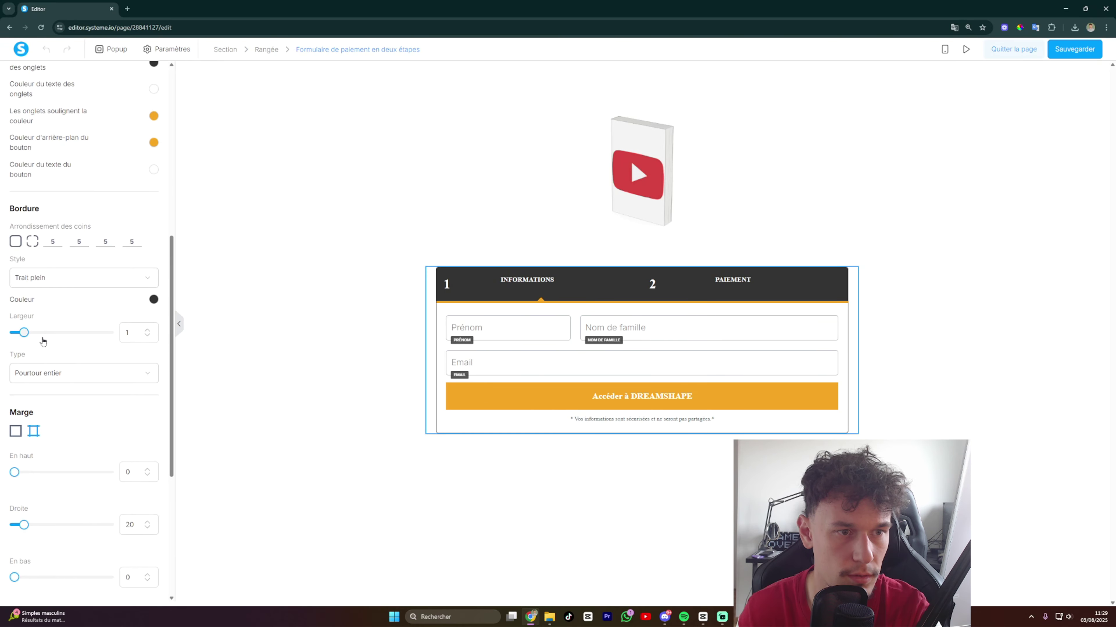
scroll(46, 330, "up", 6)
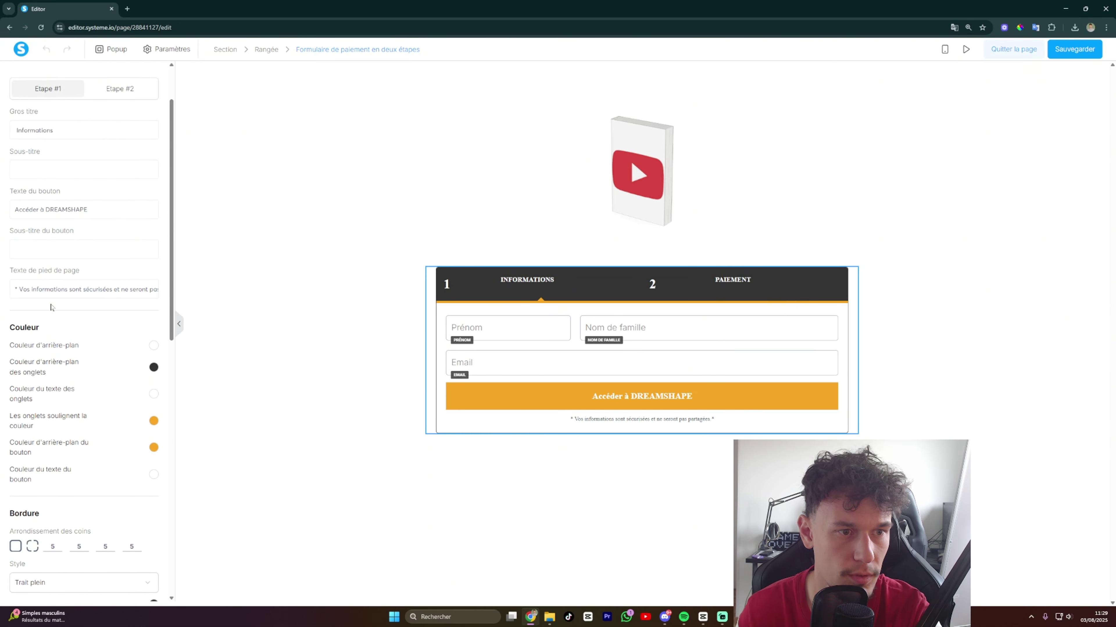
scroll(46, 330, "up", 1)
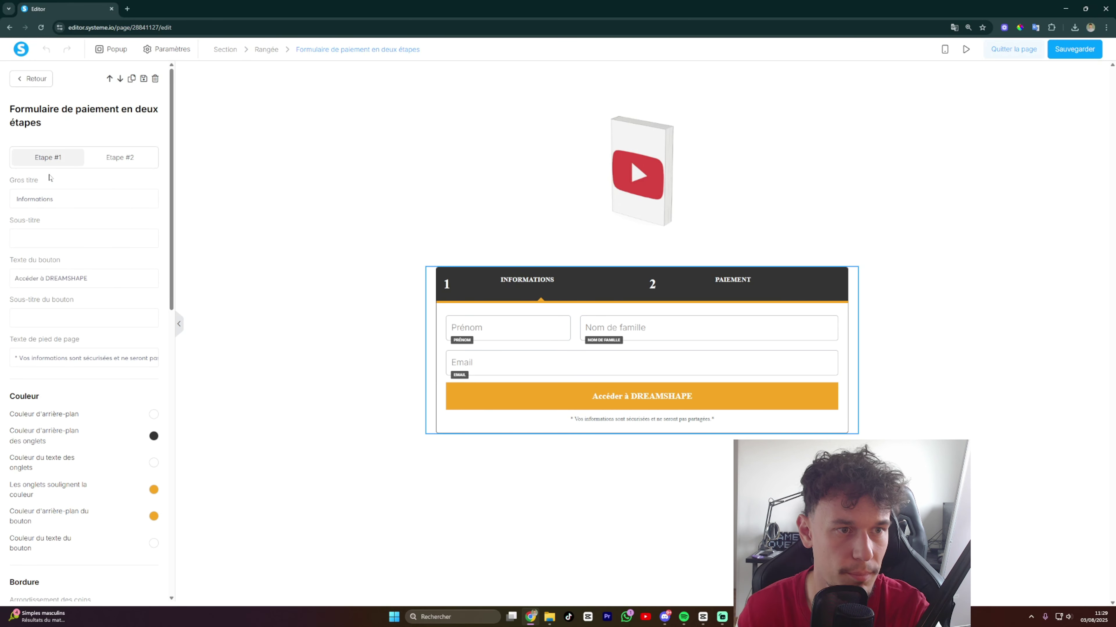
scroll(73, 460, "down", 15)
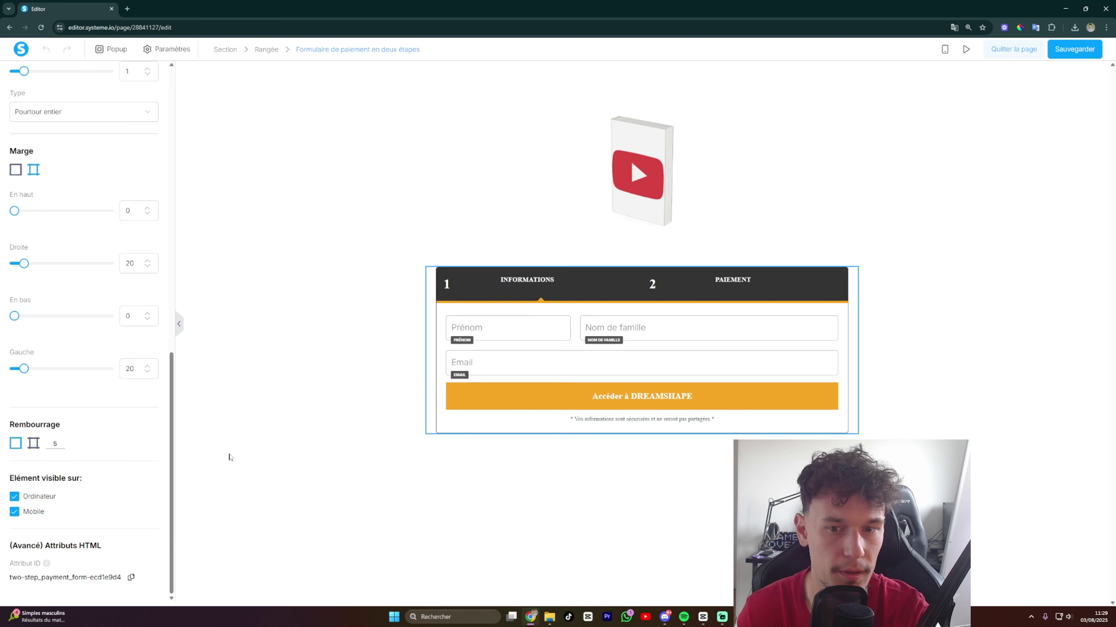
left_click(299, 440)
left_click(443, 407)
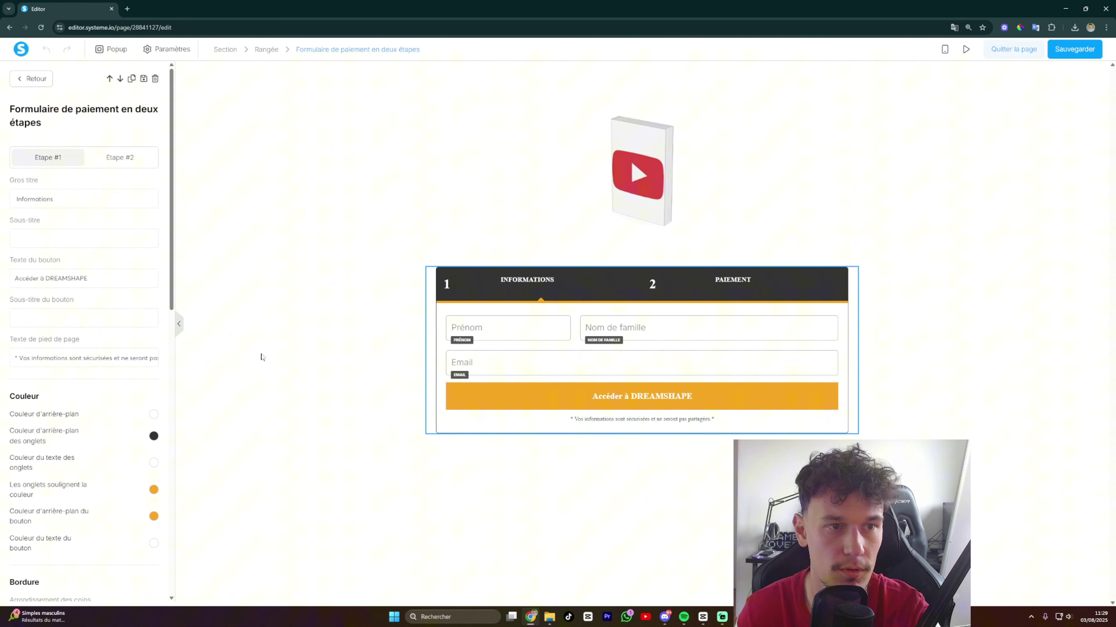
scroll(64, 351, "down", 15)
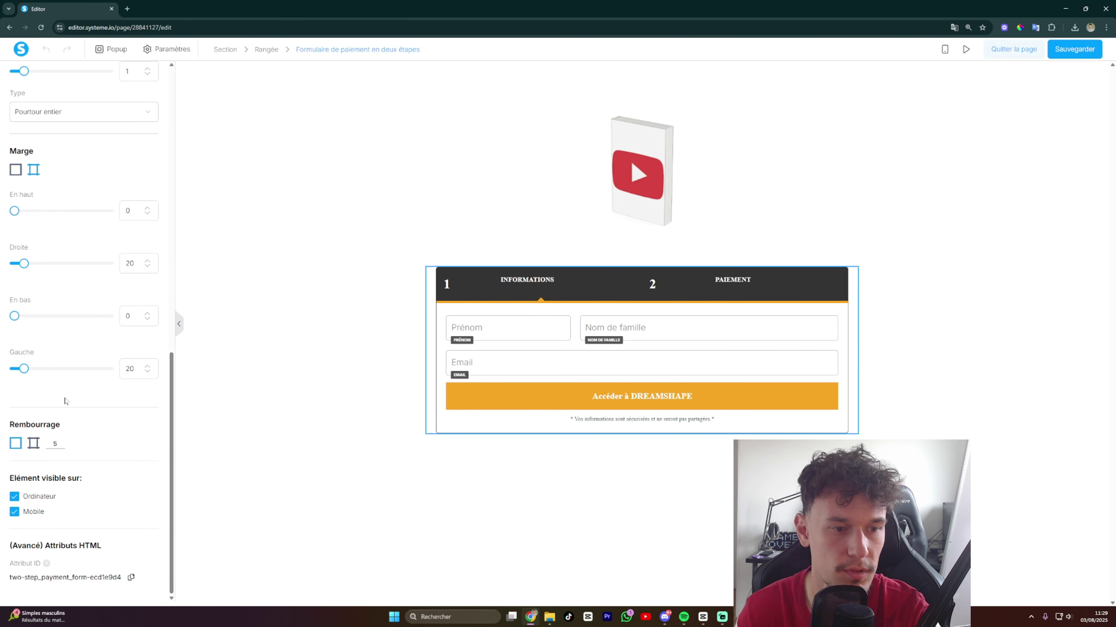
Insert a Code HTML element in the payment form, between the Email field and the Accéder à DREAMSHAPE button, and select it.
left_click(231, 378)
scroll(72, 420, "down", 8)
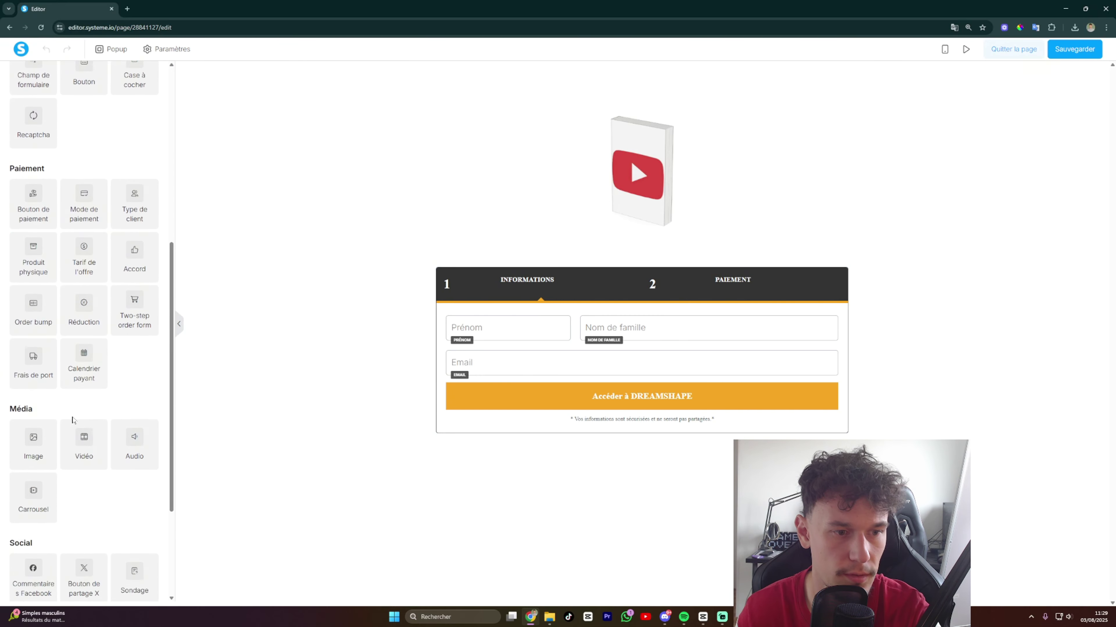
scroll(73, 421, "down", 4)
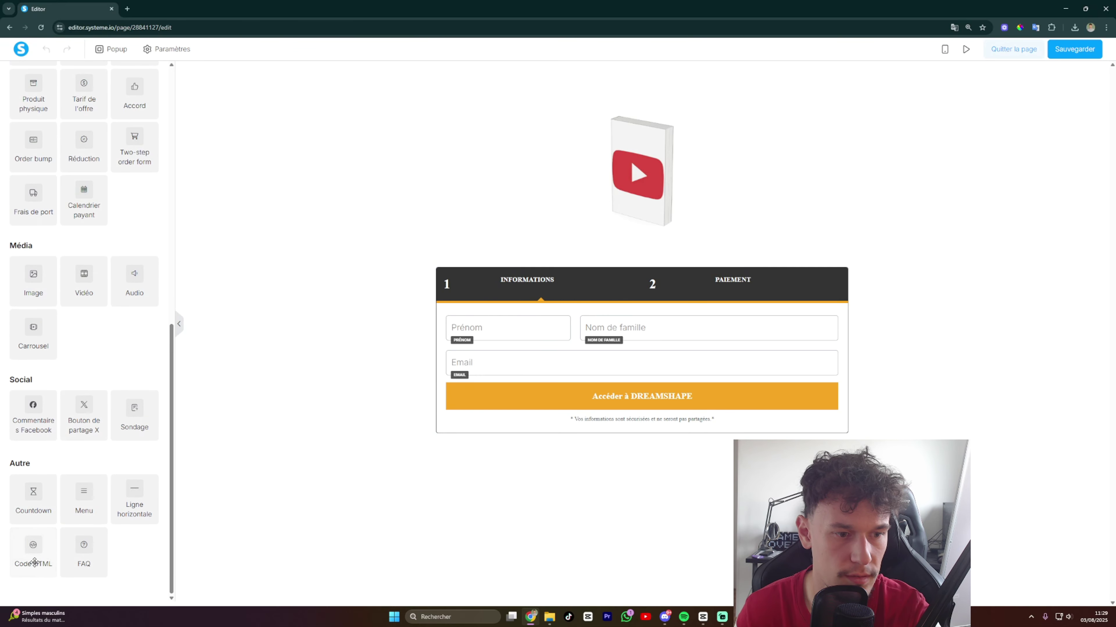
left_click_drag(33, 558, 562, 390)
left_click(578, 389)
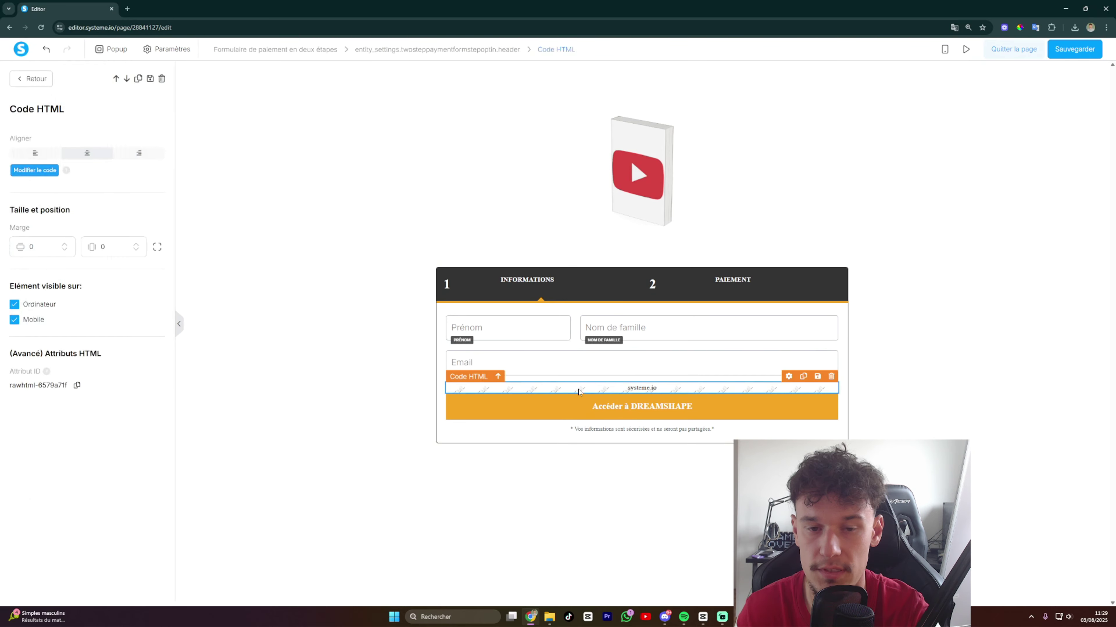
Replace the element's default code with a 0.45s infinite alternate bounce animation to -20px for #two-step_payment_form-ecd1e9d4.
left_click(44, 171)
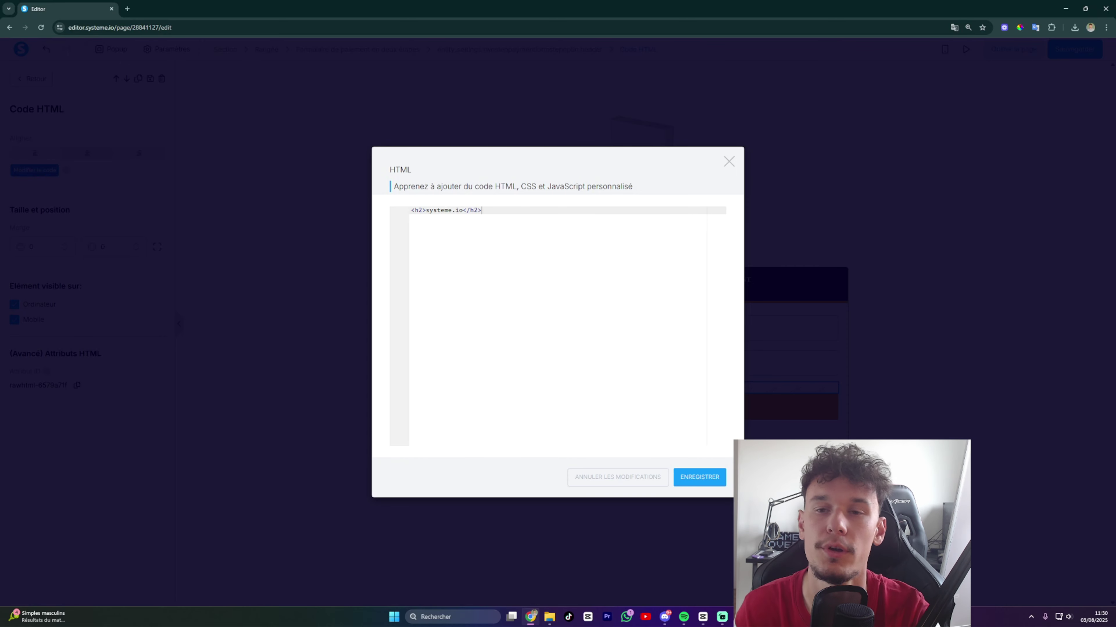
left_click_drag(482, 211, 404, 211)
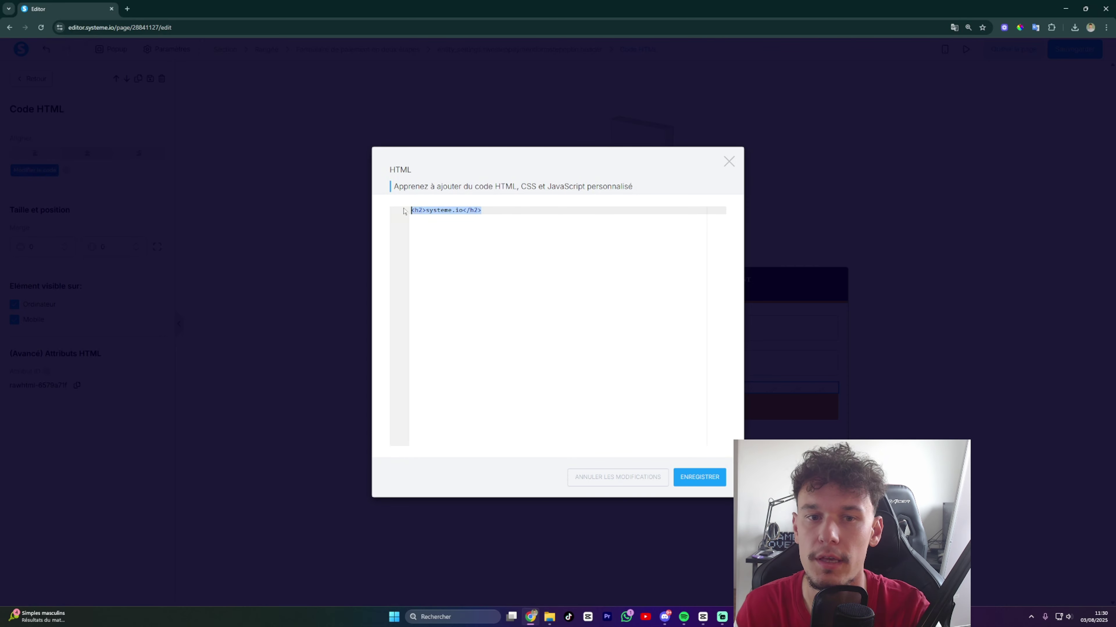
left_click(505, 258)
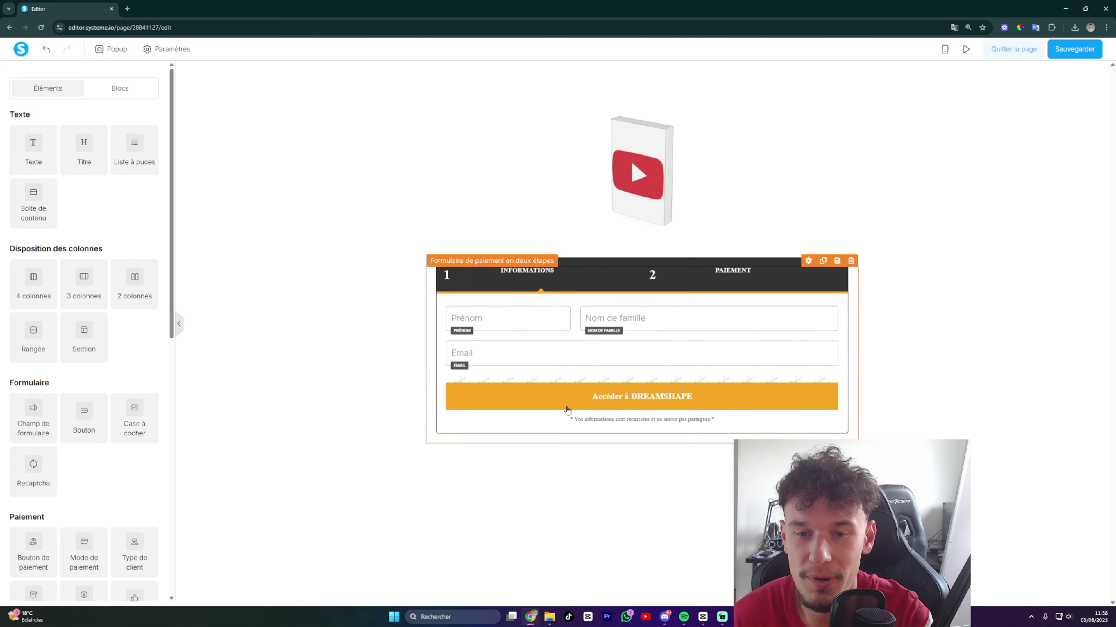
Reopen the Code HTML element's code and review the bounce animation style and the form ID it targets.
left_click(534, 389)
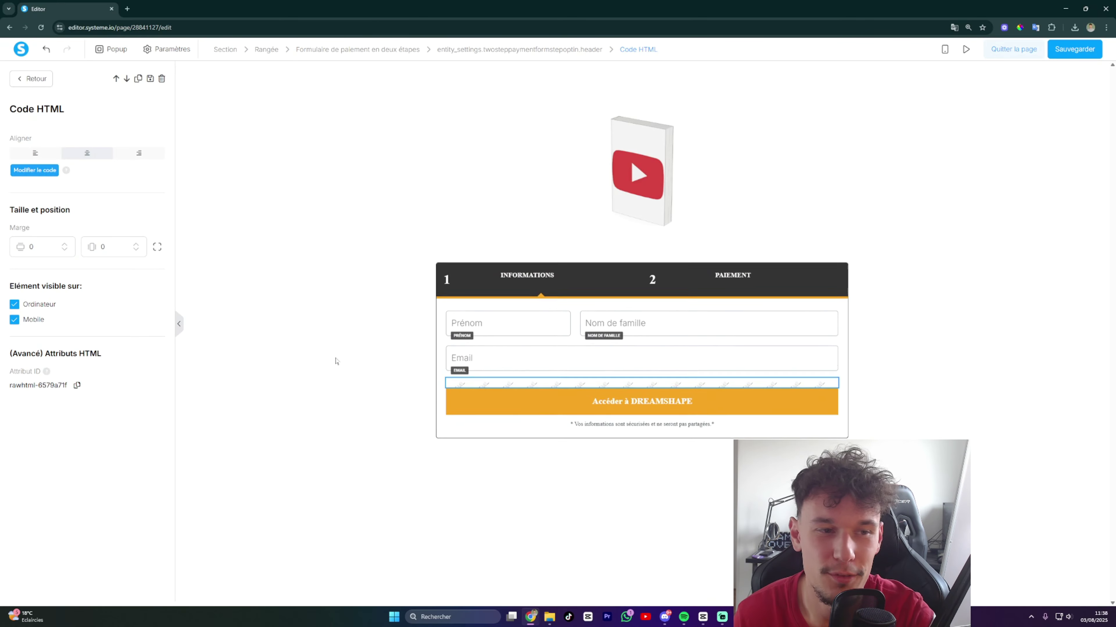
left_click(44, 172)
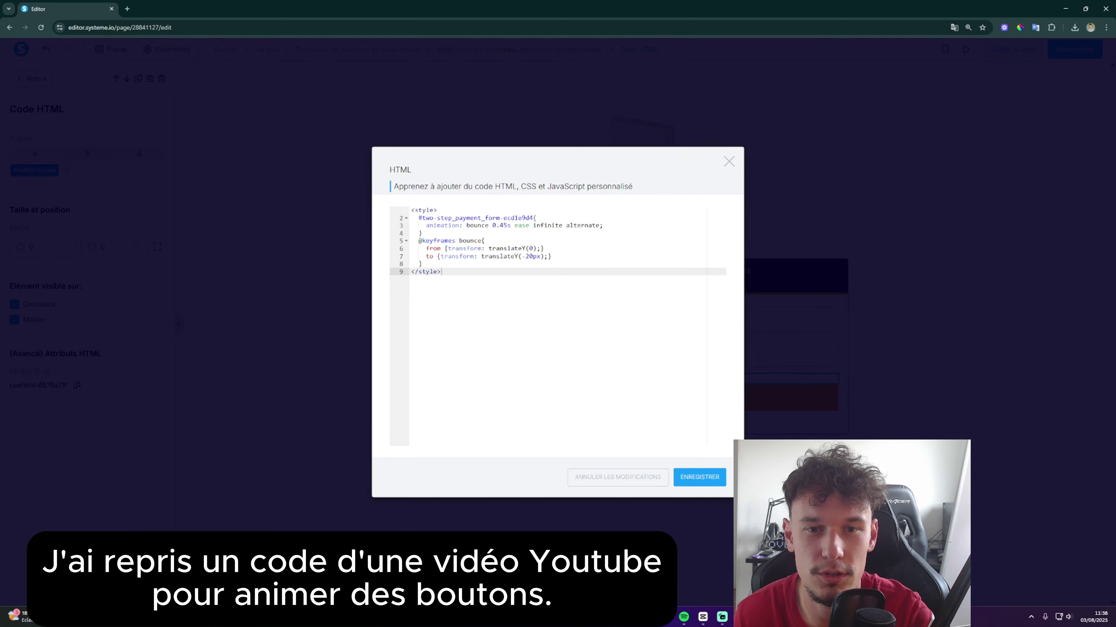
left_click_drag(419, 217, 533, 218)
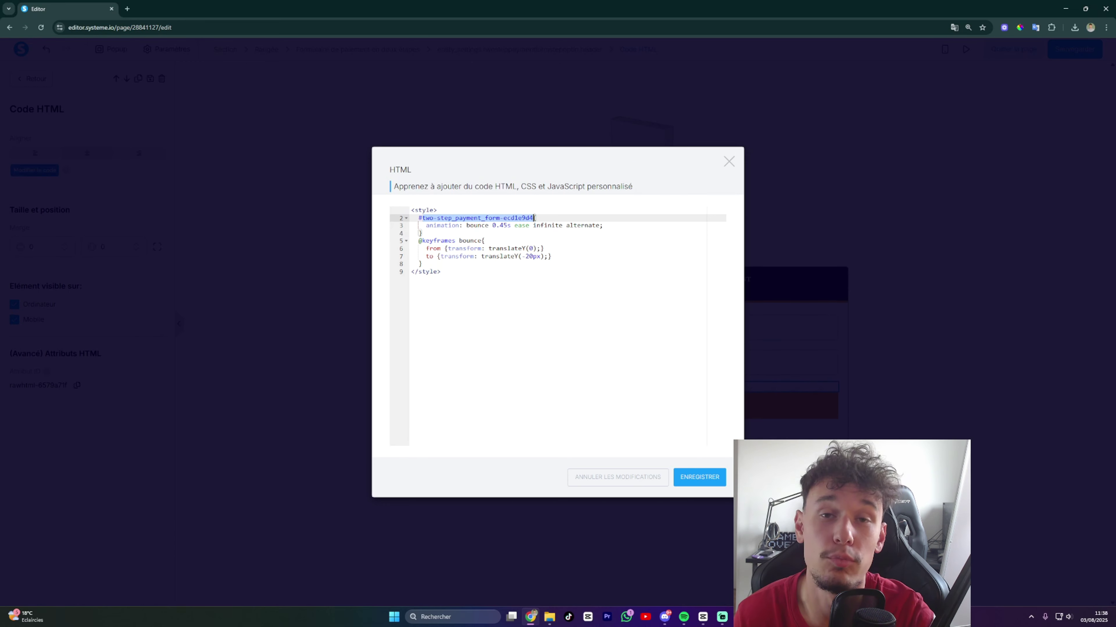
left_click(727, 166)
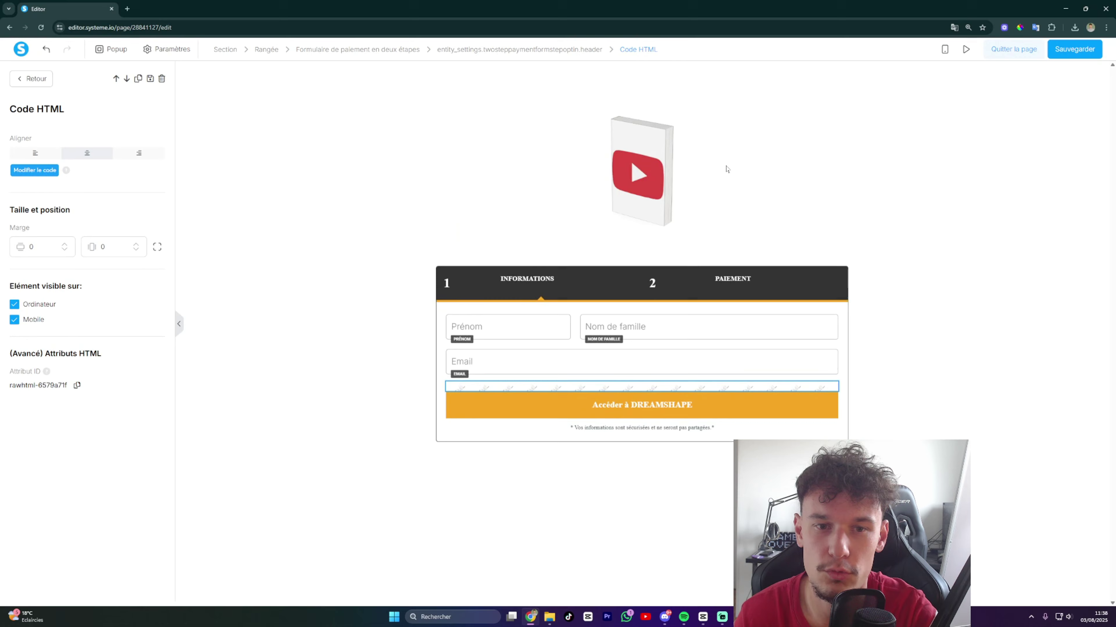
Check the attribute ID in the two-step payment form's settings, save the payment page and return to the funnel.
left_click(423, 206)
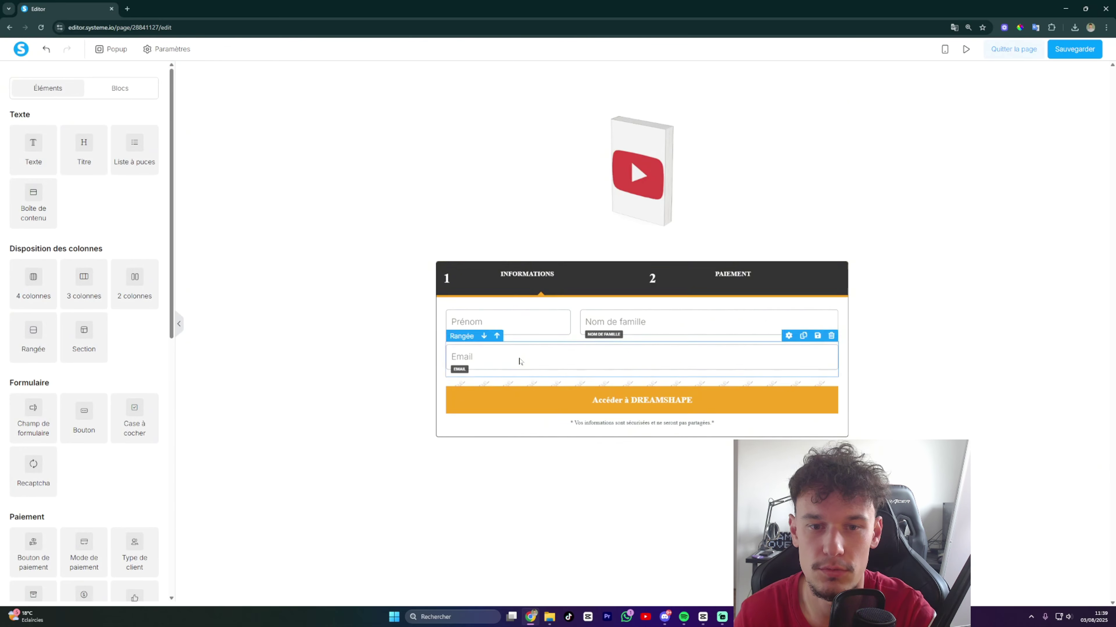
left_click(533, 413)
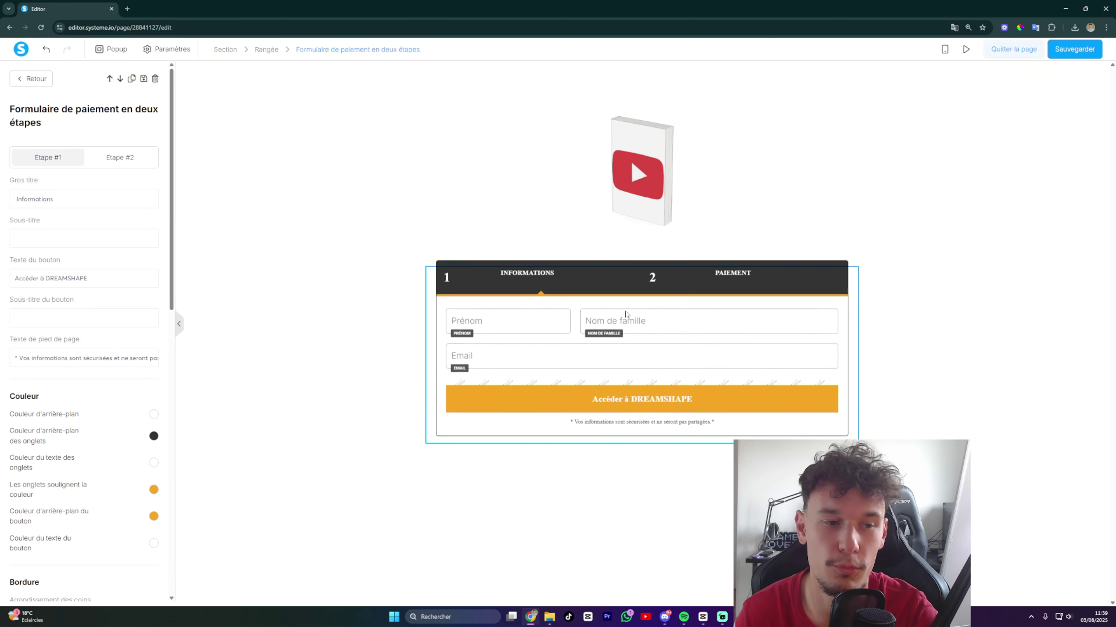
scroll(101, 351, "down", 10)
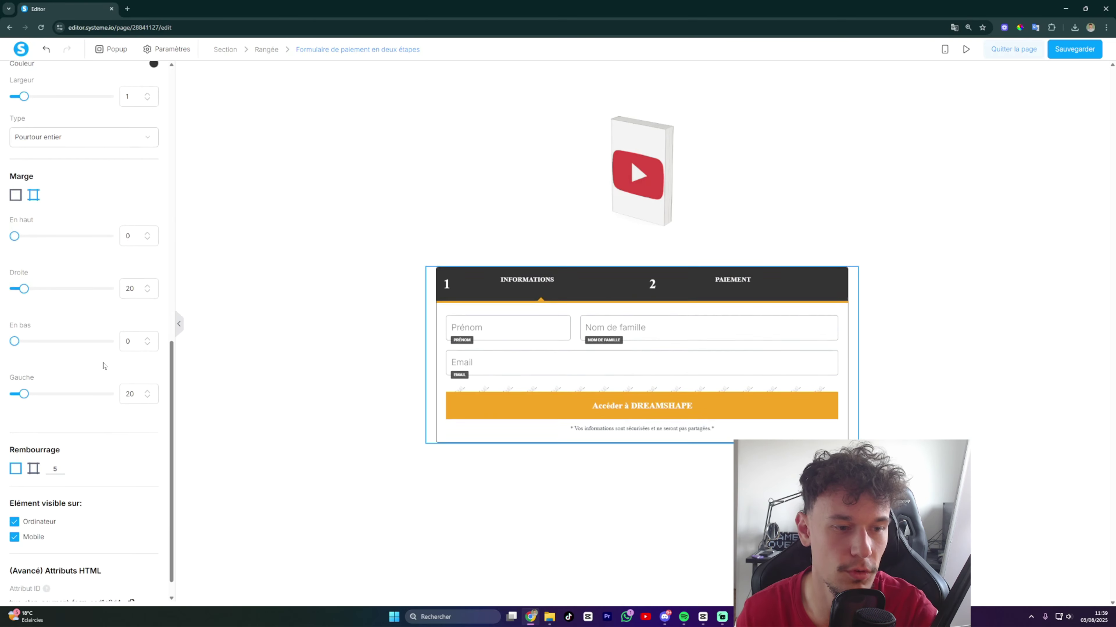
scroll(104, 365, "down", 1)
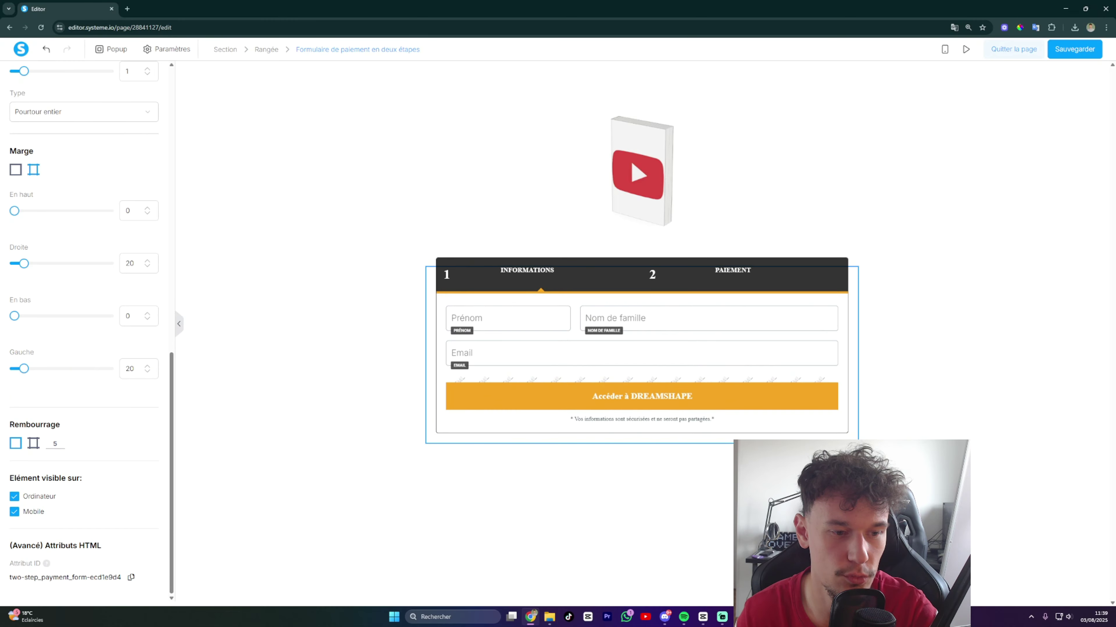
left_click(259, 428)
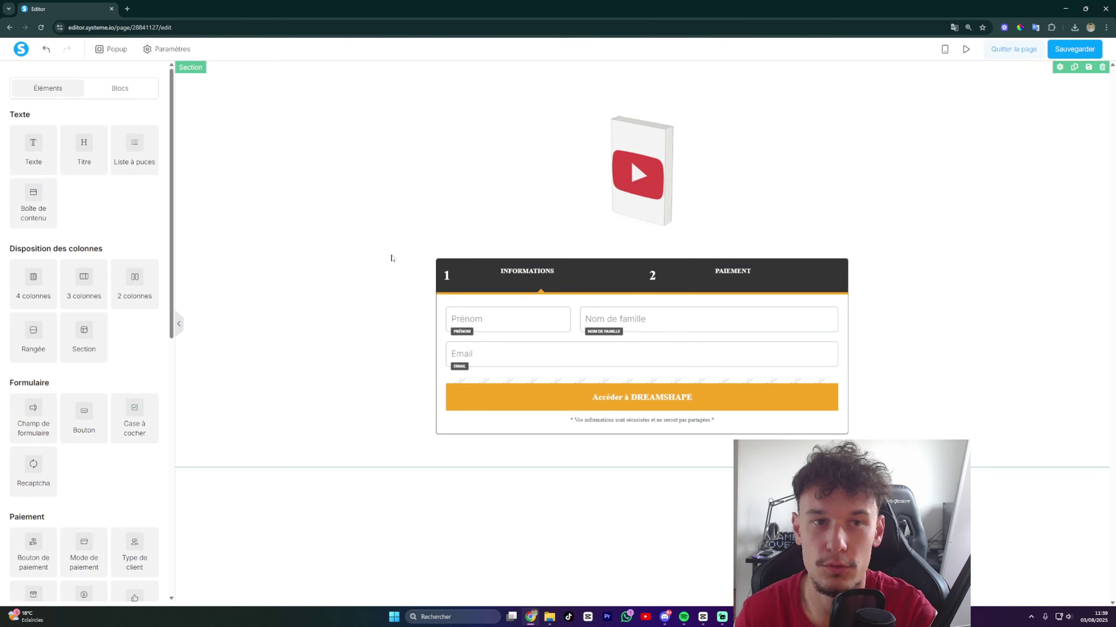
left_click(1059, 56)
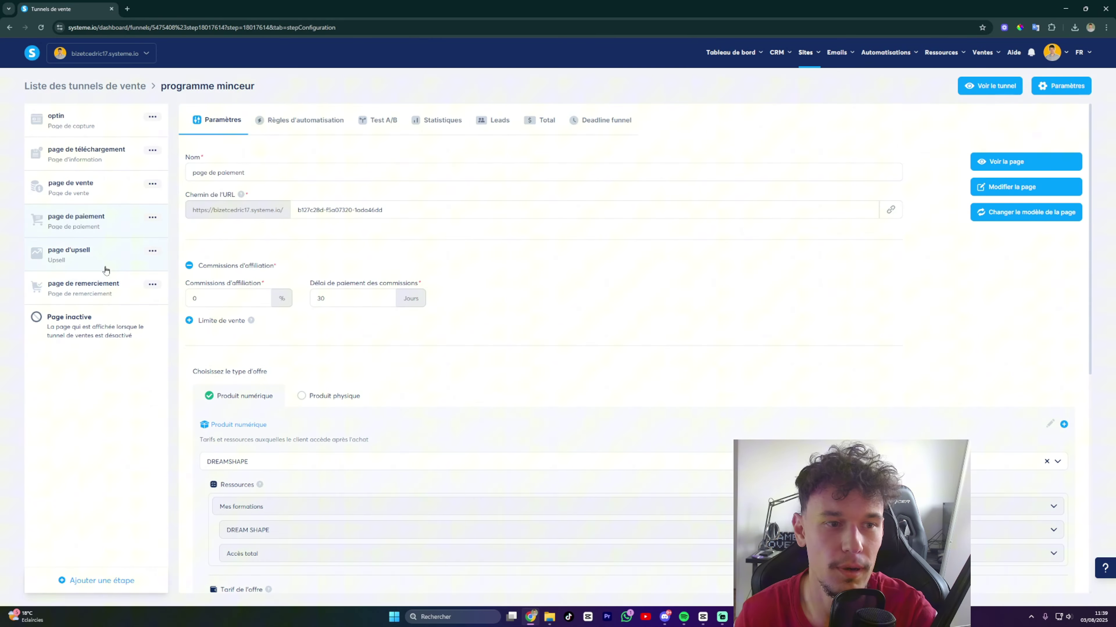
Open the optin page in the page editor and check the attribute ID of the Accédez à votre ebook GRATUIT button.
left_click(997, 189)
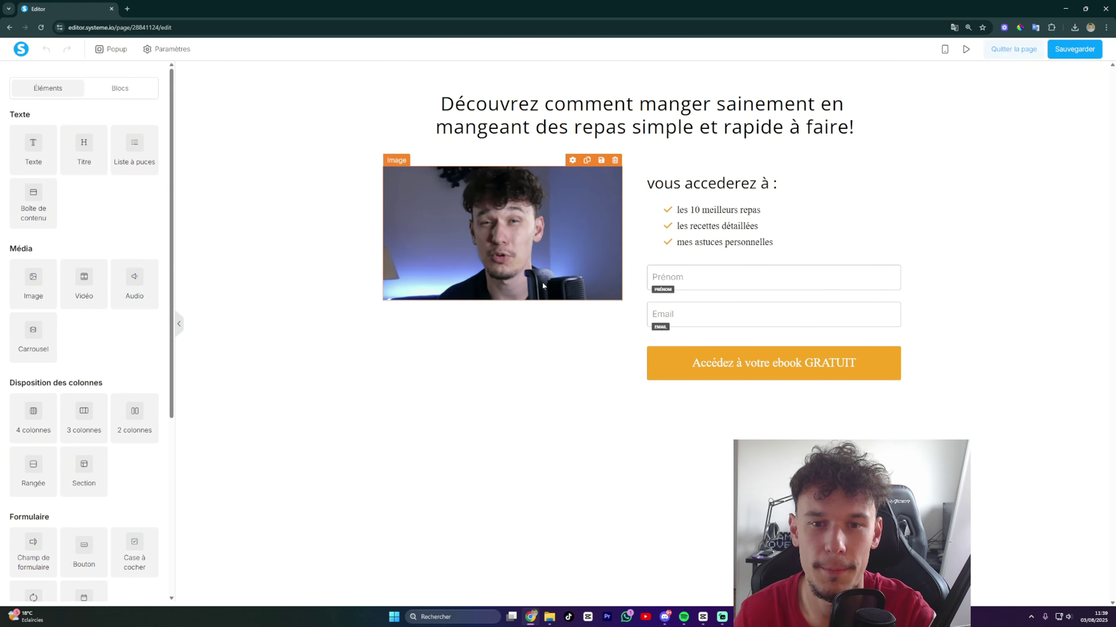
left_click(697, 367)
scroll(105, 385, "down", 20)
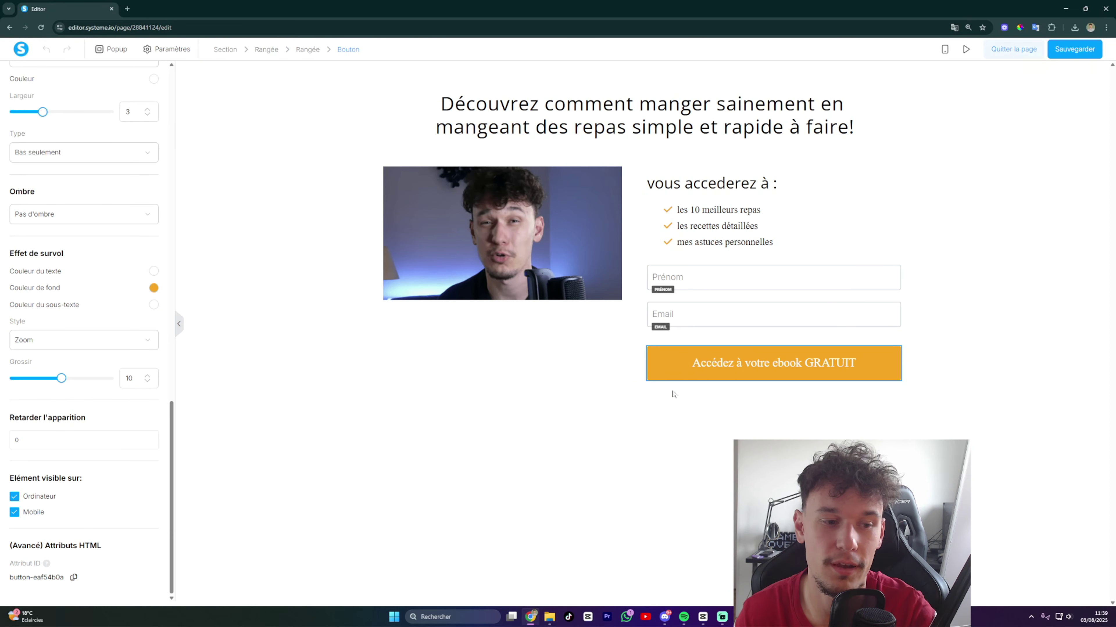
Add a Code HTML element directly beneath the Accédez à votre ebook GRATUIT button and select it.
left_click(324, 511)
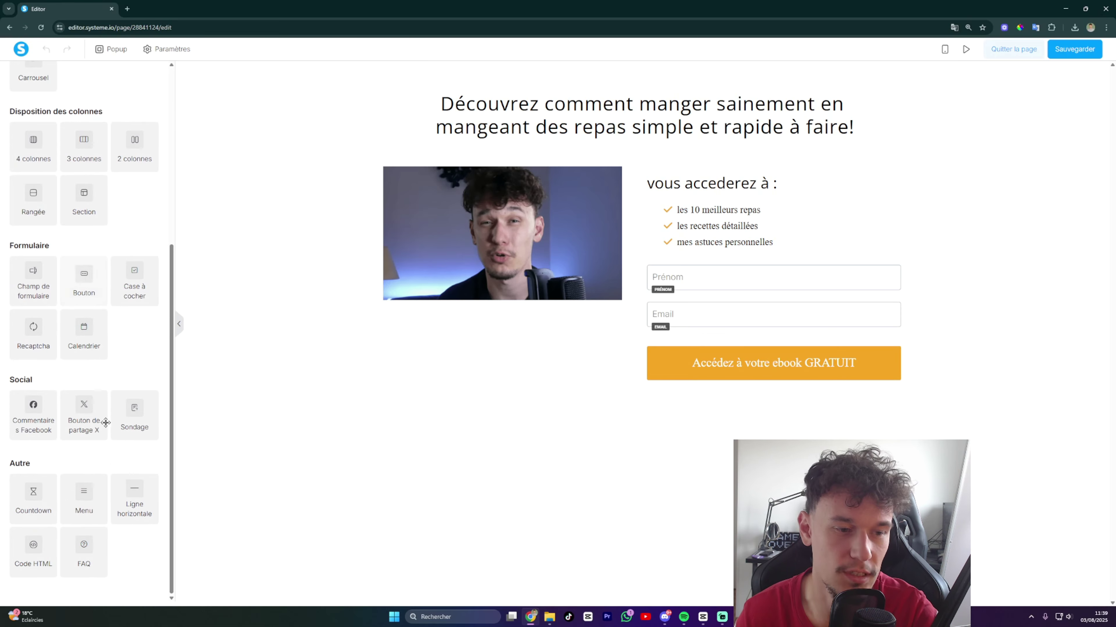
left_click_drag(39, 560, 720, 389)
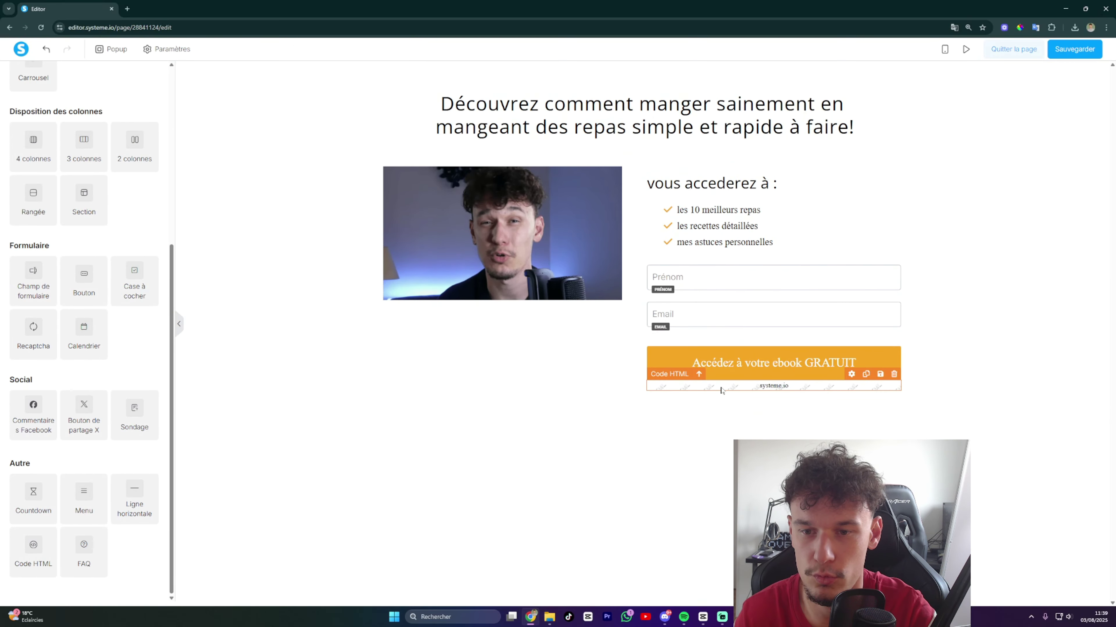
left_click(721, 387)
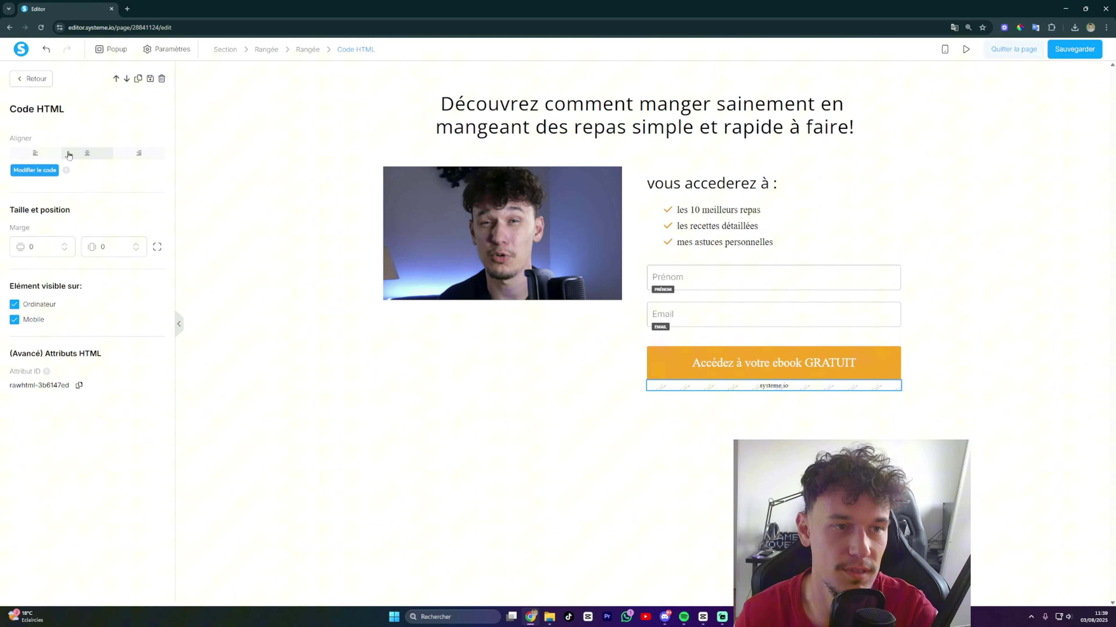
View the new element's code without editing it, save the optin page and return to the funnel.
left_click(35, 171)
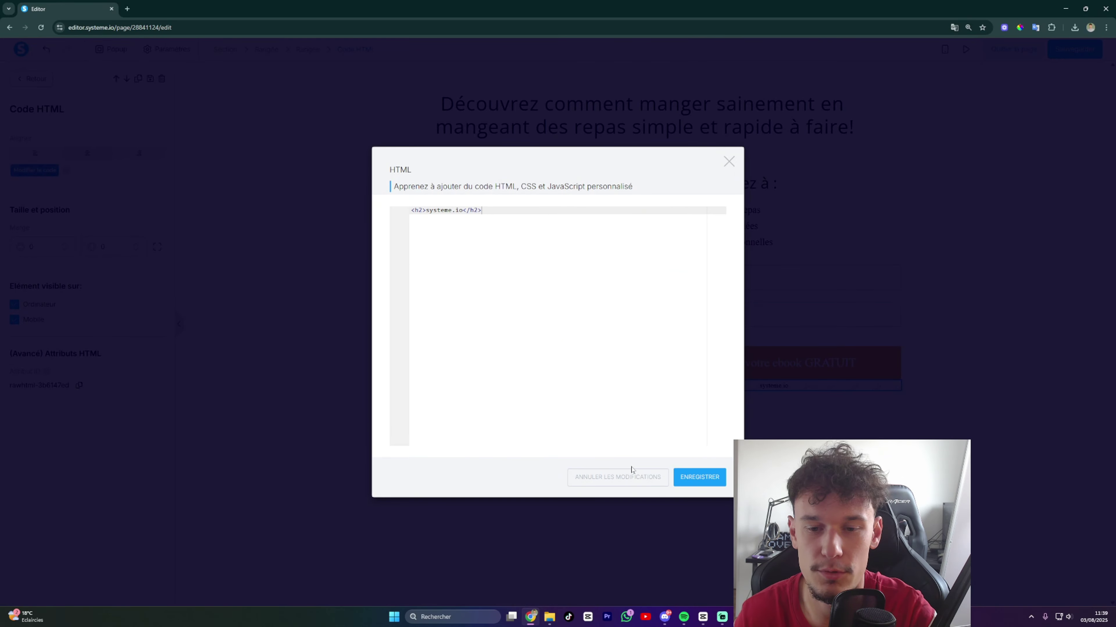
left_click(729, 162)
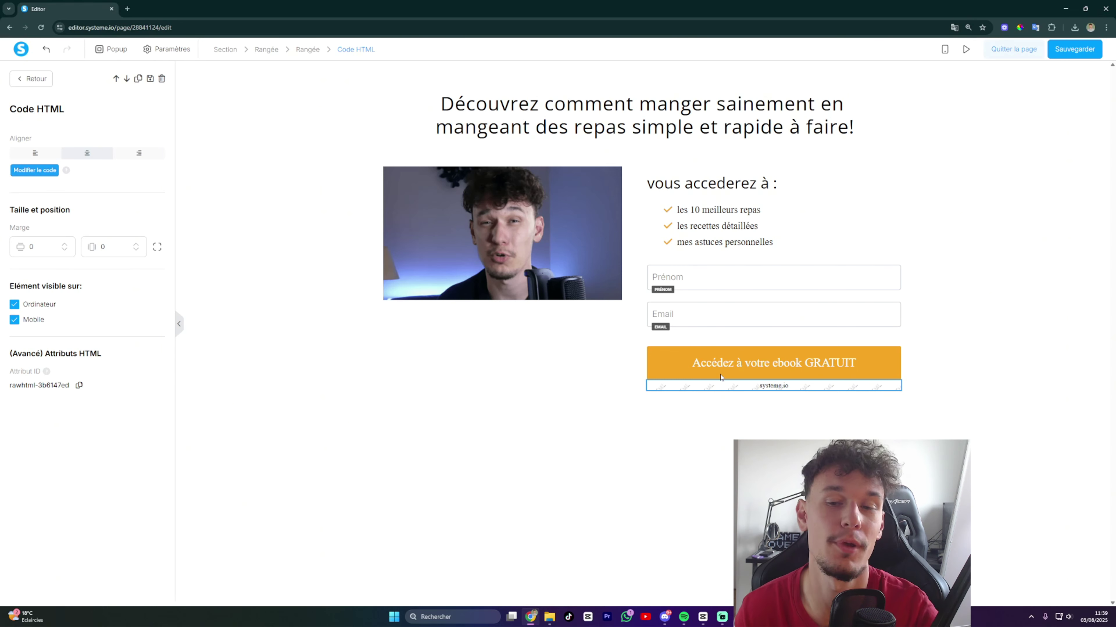
left_click(582, 438)
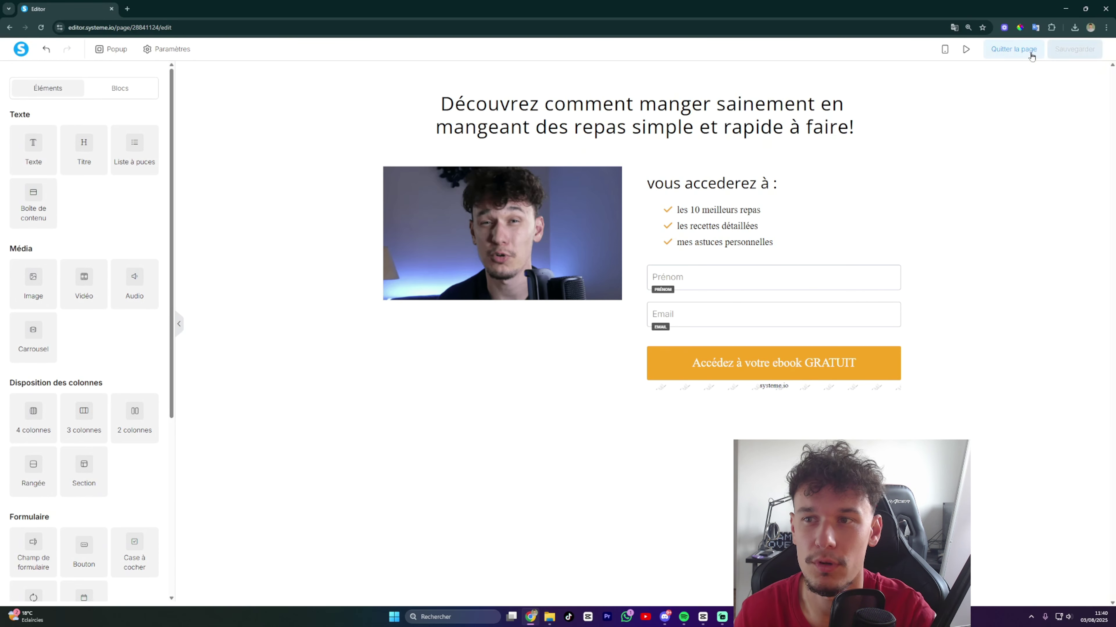
left_click(1013, 49)
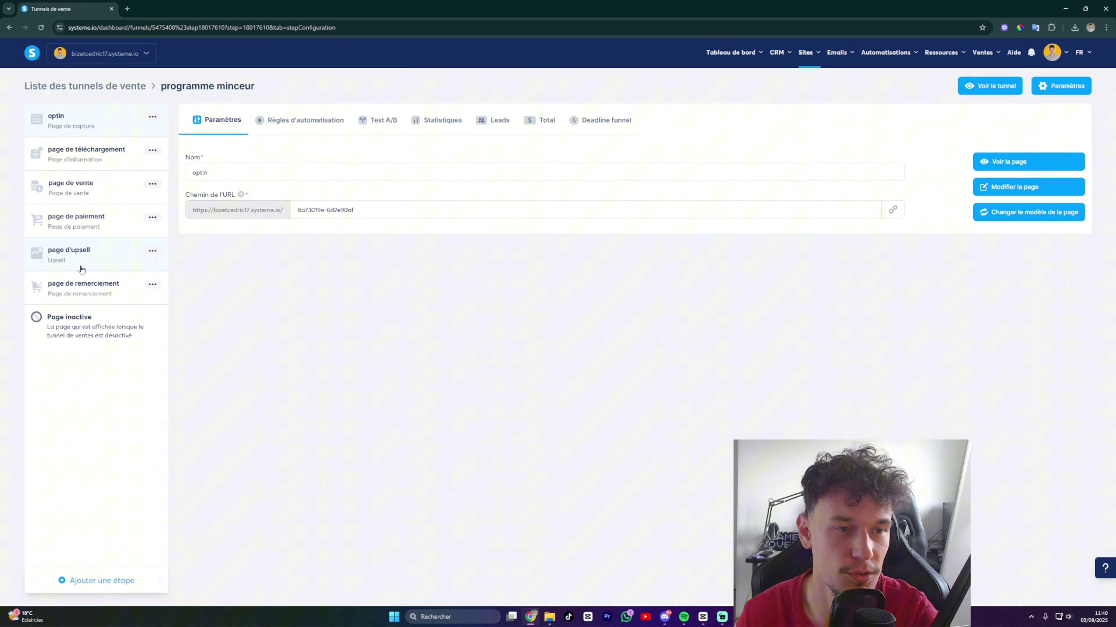
Copy the full bounce animation code from the payment page's Code HTML element, close it unchanged and return to the funnel.
left_click(85, 222)
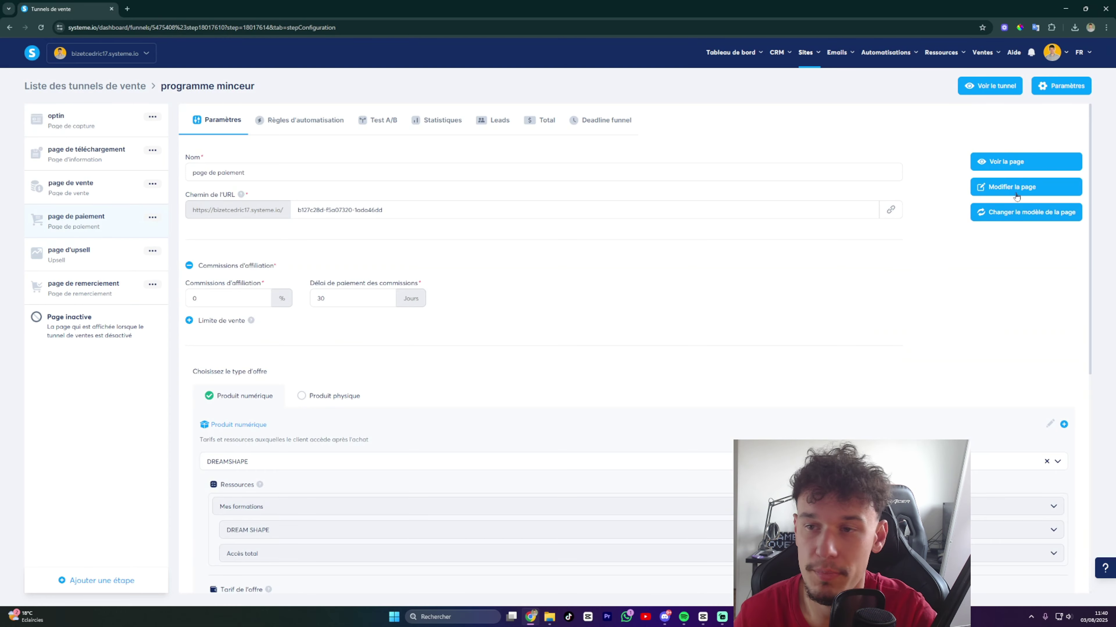
left_click(1016, 197)
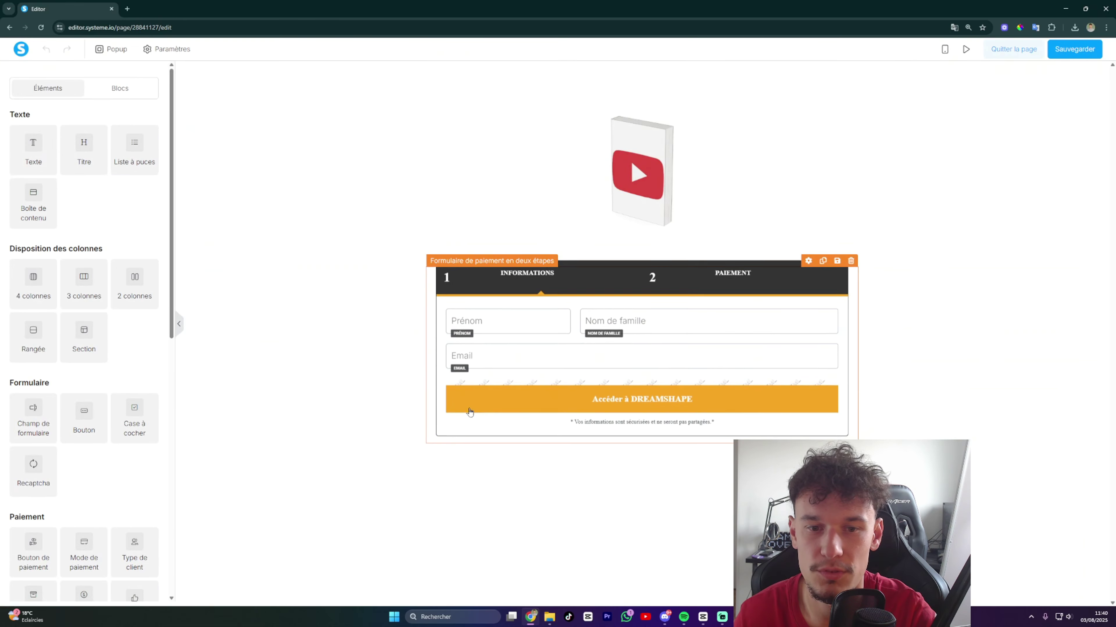
left_click(508, 382)
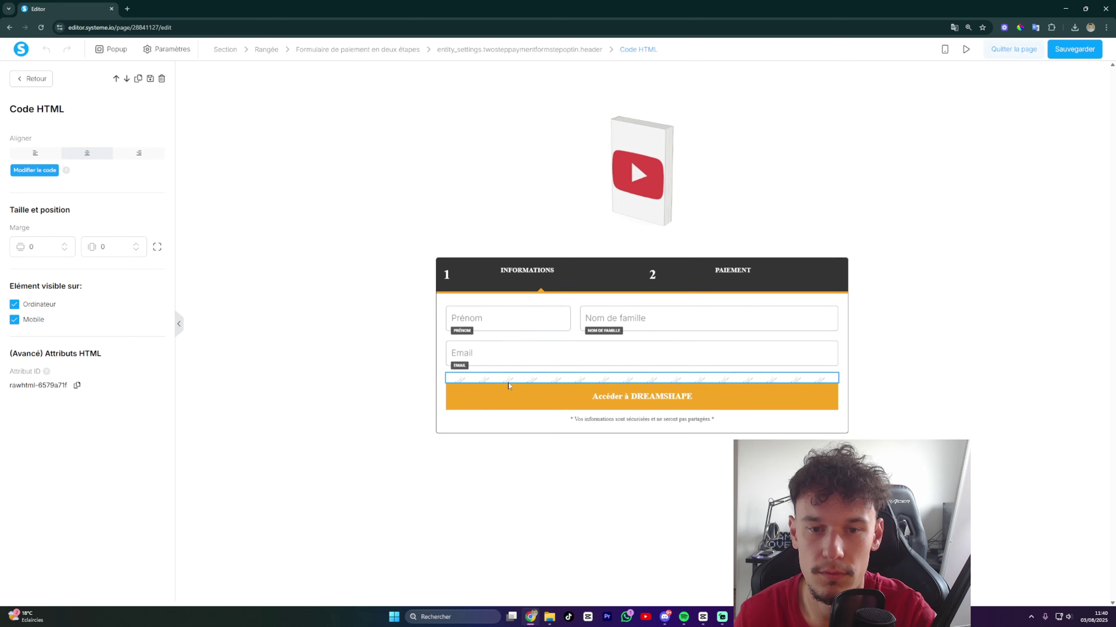
left_click(42, 170)
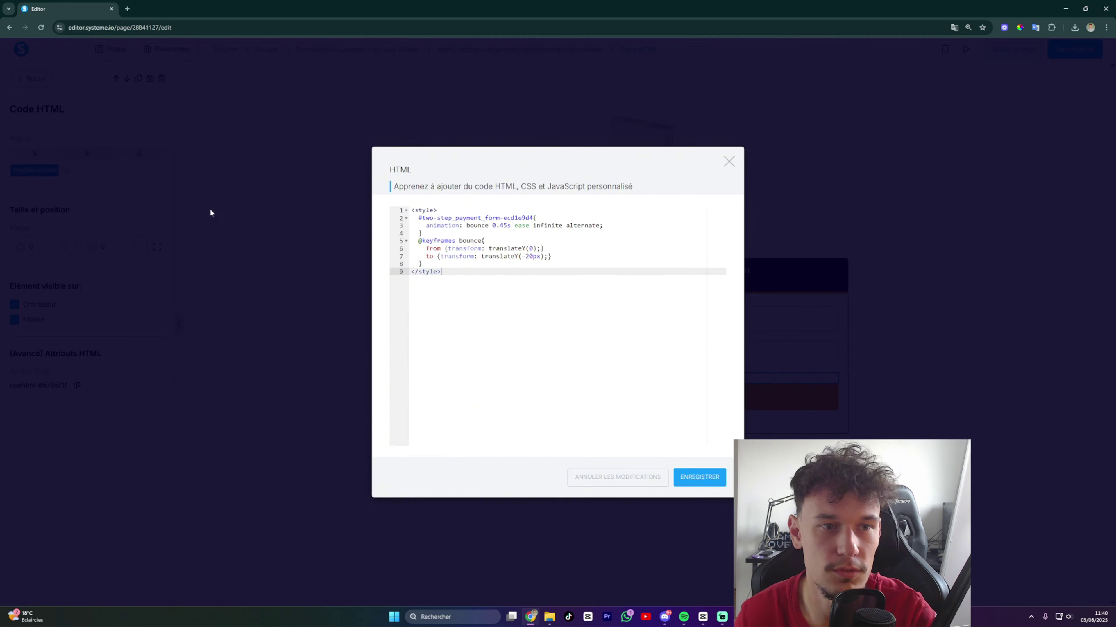
left_click_drag(441, 272, 412, 209)
key("ctrl+c")
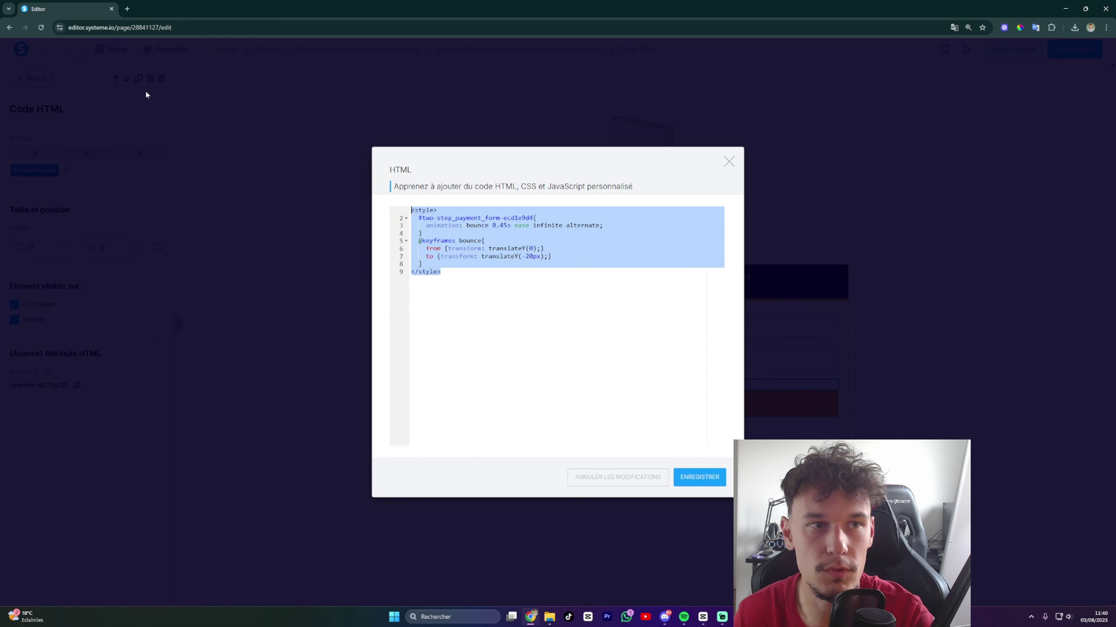
left_click(728, 162)
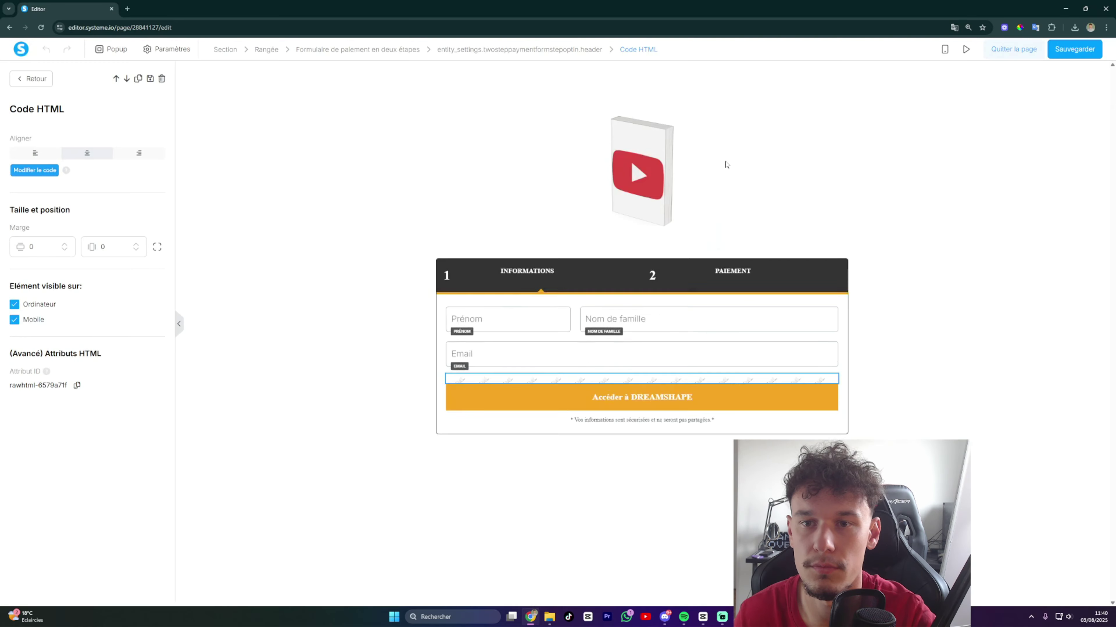
left_click(1022, 54)
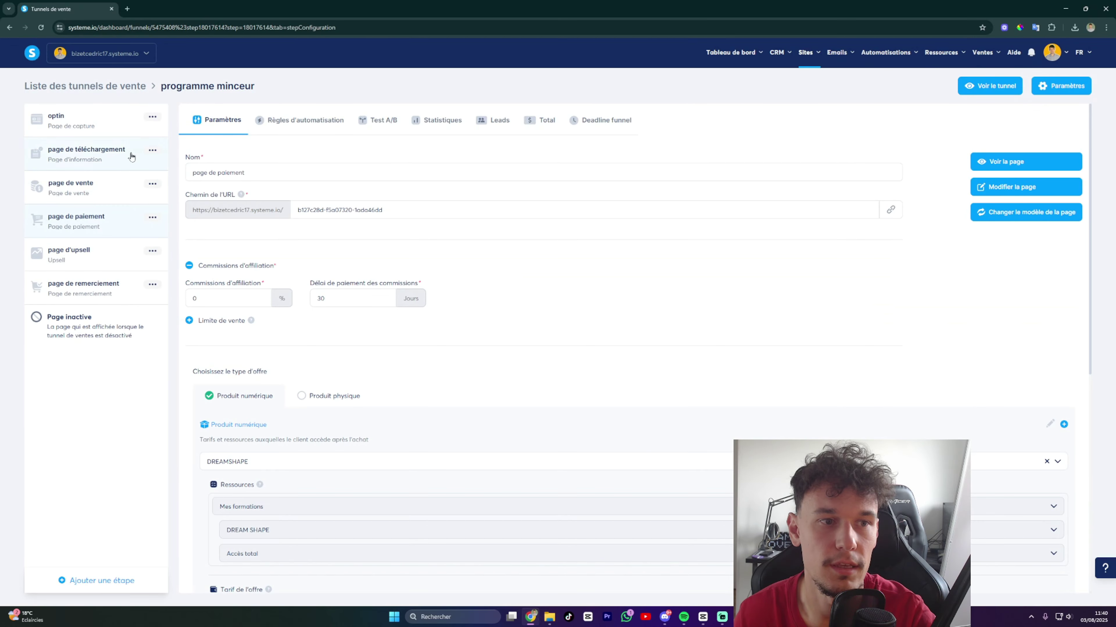
Open the optin page in the page editor and replace its Code HTML element's default code with the copied bounce animation.
left_click(75, 113)
left_click(1026, 187)
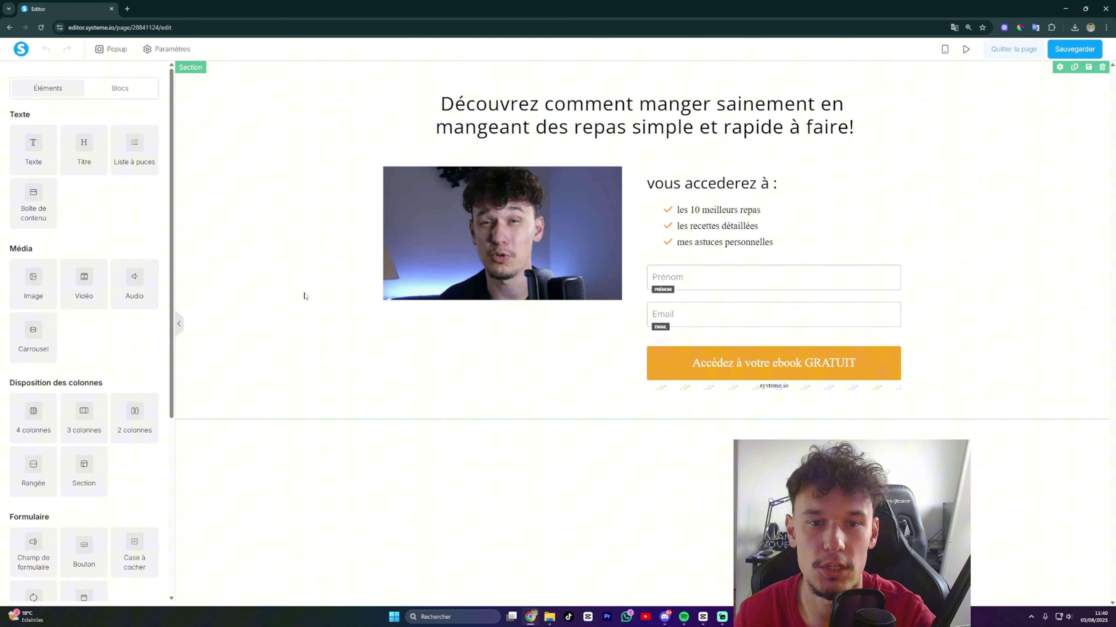
left_click(704, 388)
left_click(34, 170)
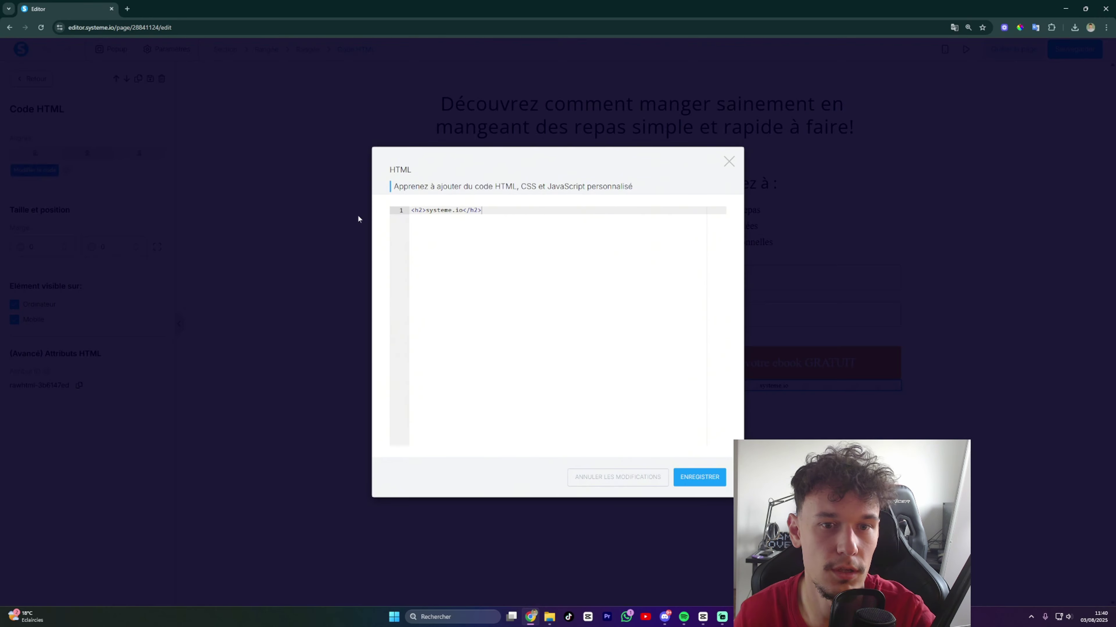
left_click_drag(482, 210, 410, 211)
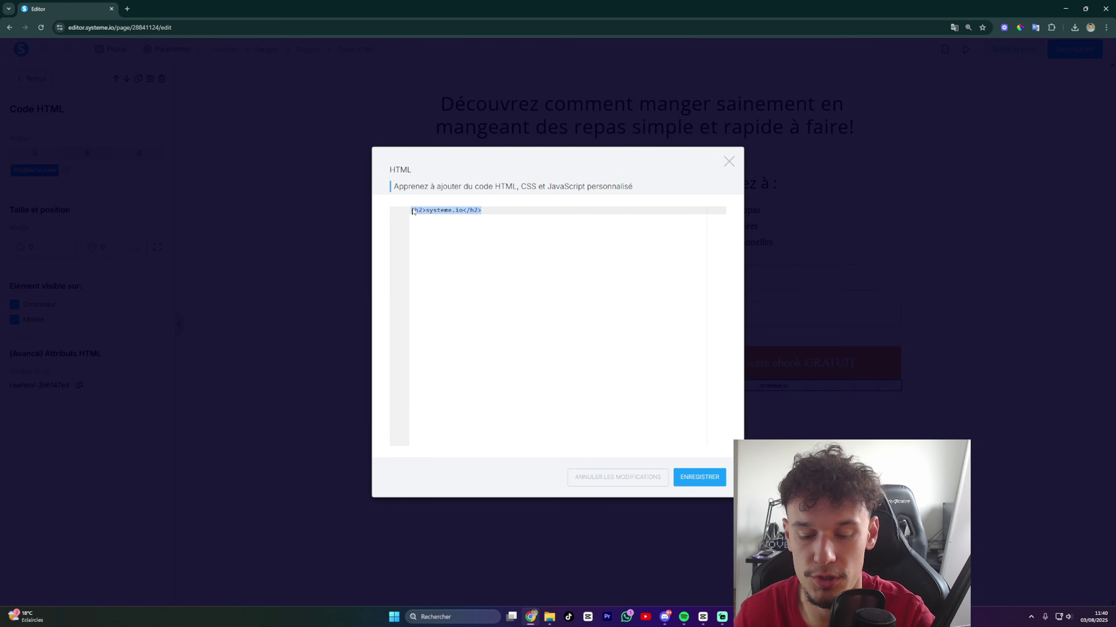
key("ctrl+v")
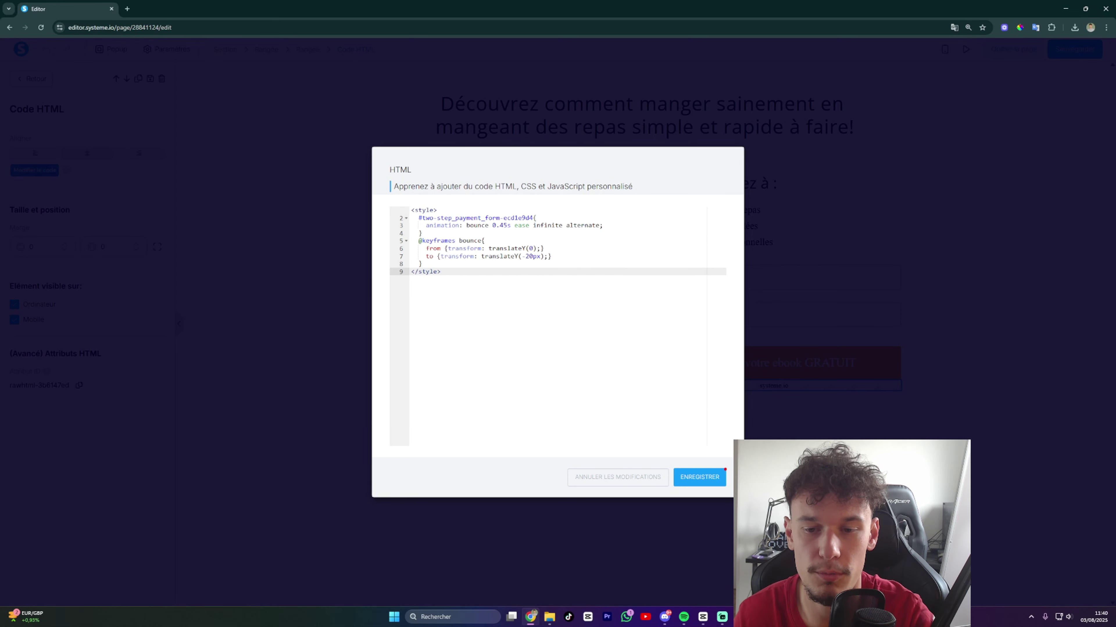
left_click(728, 164)
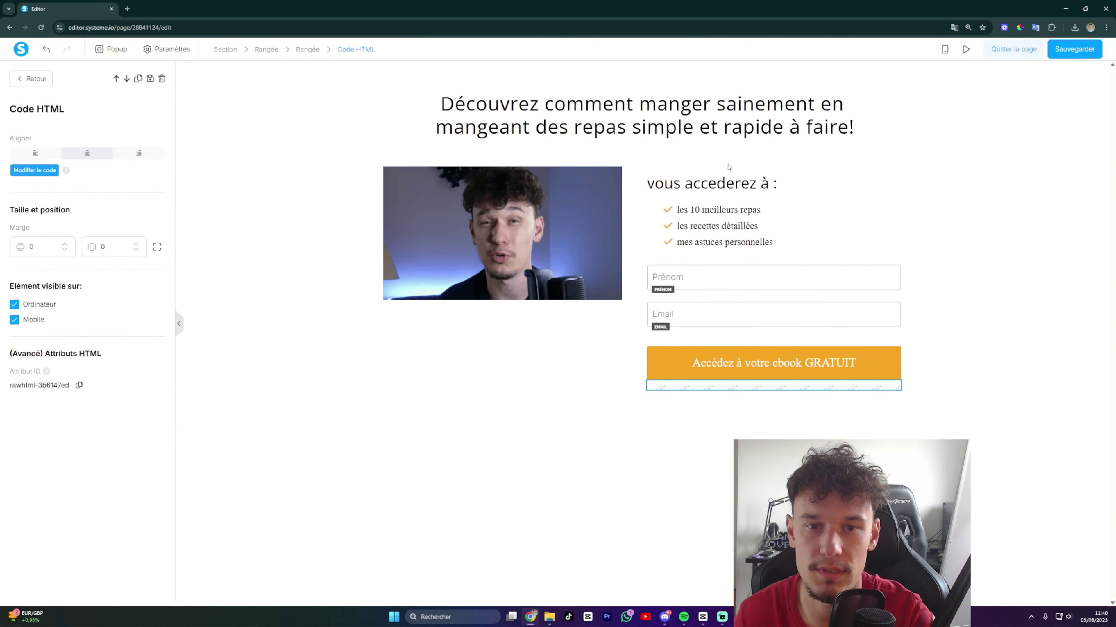
Get the attribute ID of the Accédez à votre ebook GRATUIT button from its settings.
left_click(474, 381)
left_click(746, 367)
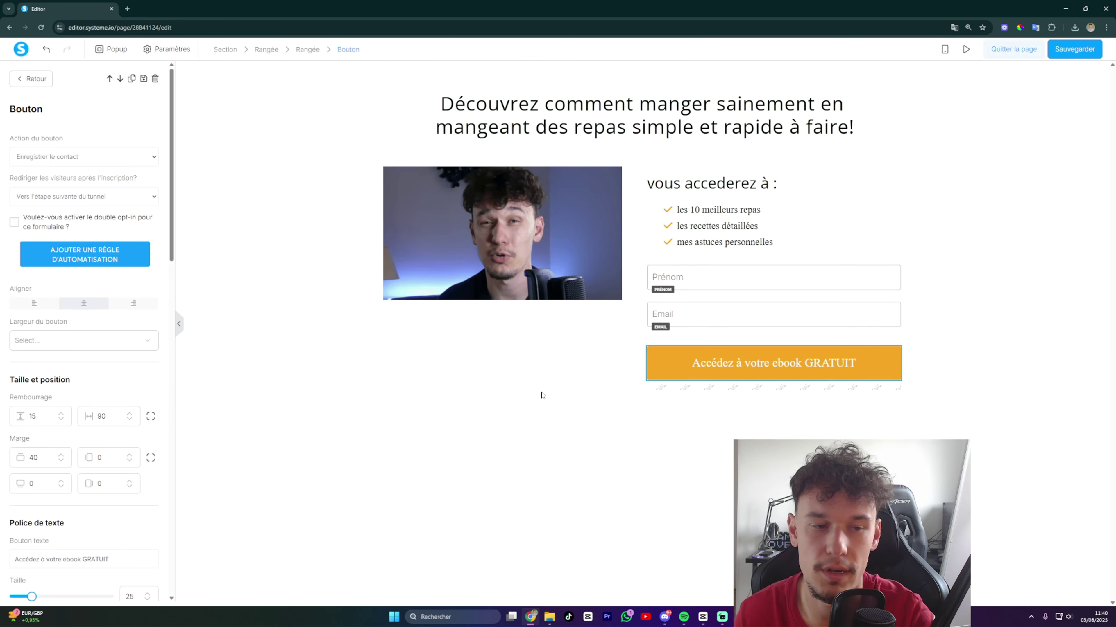
scroll(69, 440, "down", 15)
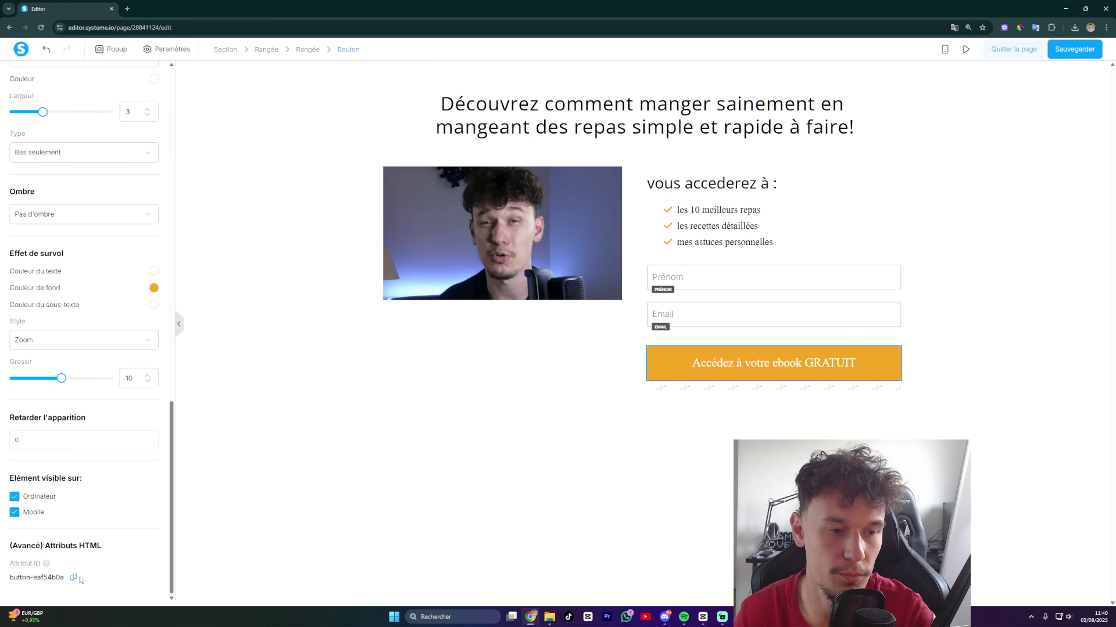
Replace the payment form selector in the optin page's animation code with #button-eaf54b0a and close the code editor.
left_click(694, 393)
left_click(695, 389)
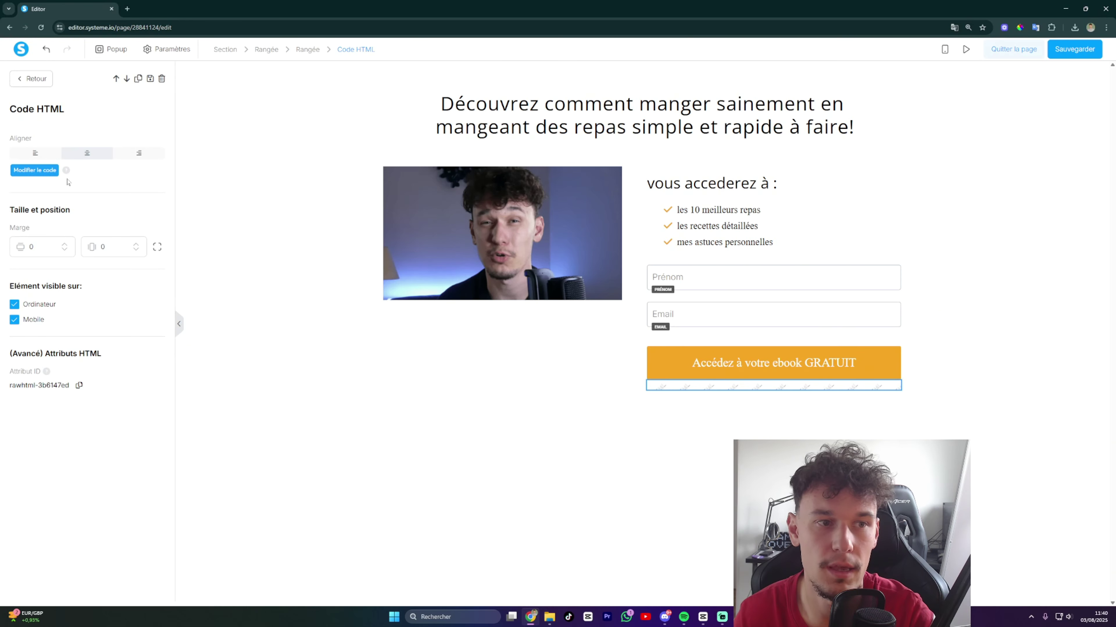
left_click(34, 171)
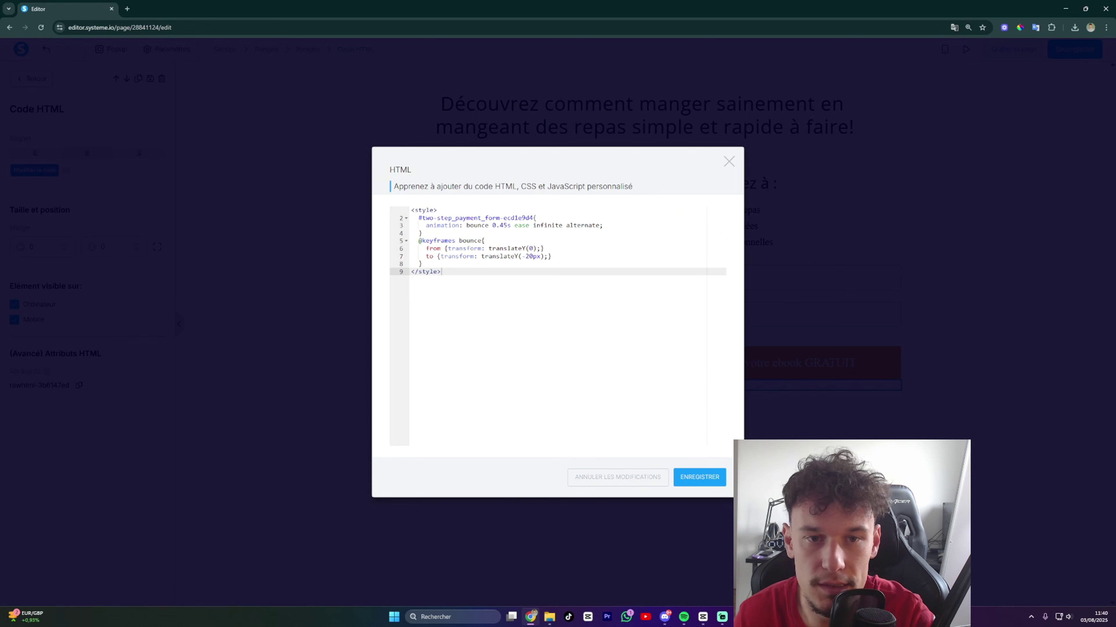
left_click_drag(418, 217, 515, 218)
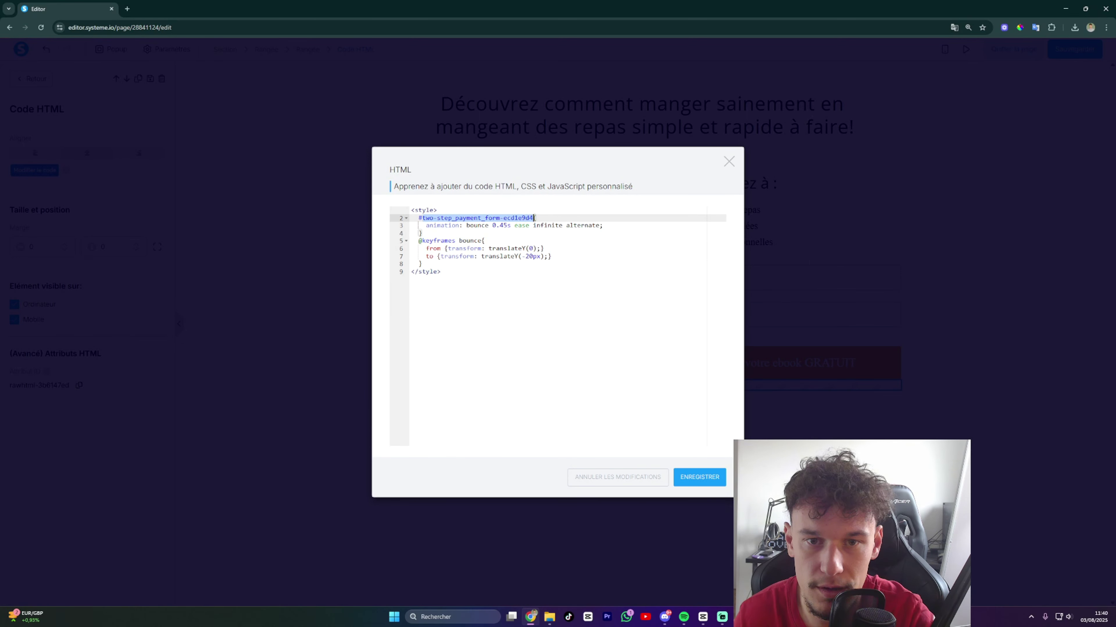
type("#button-eaf54b0a")
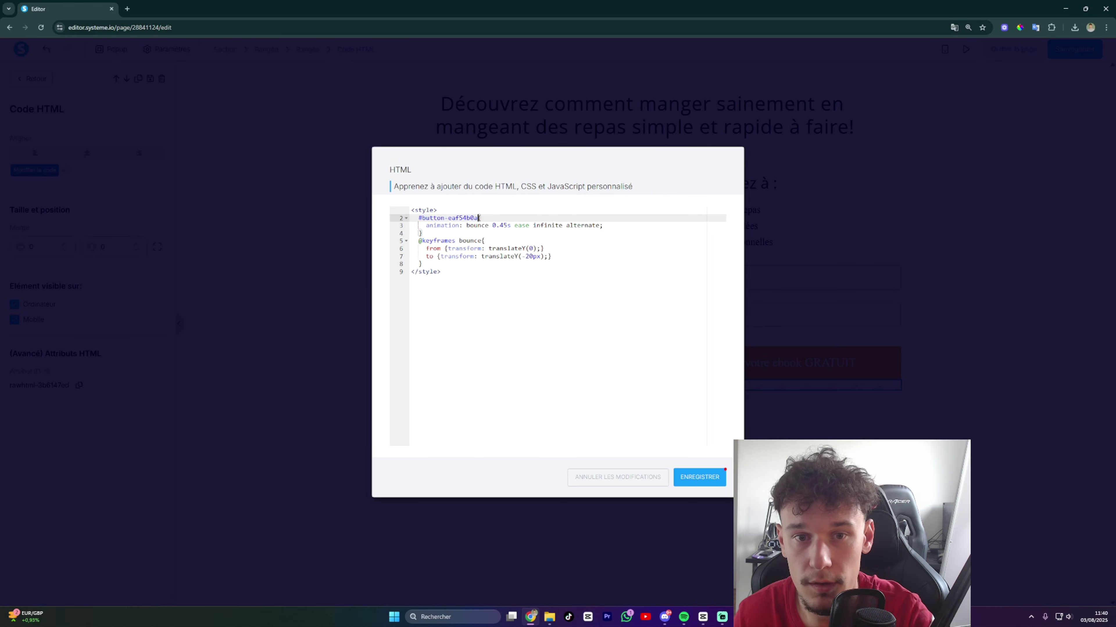
left_click(441, 272)
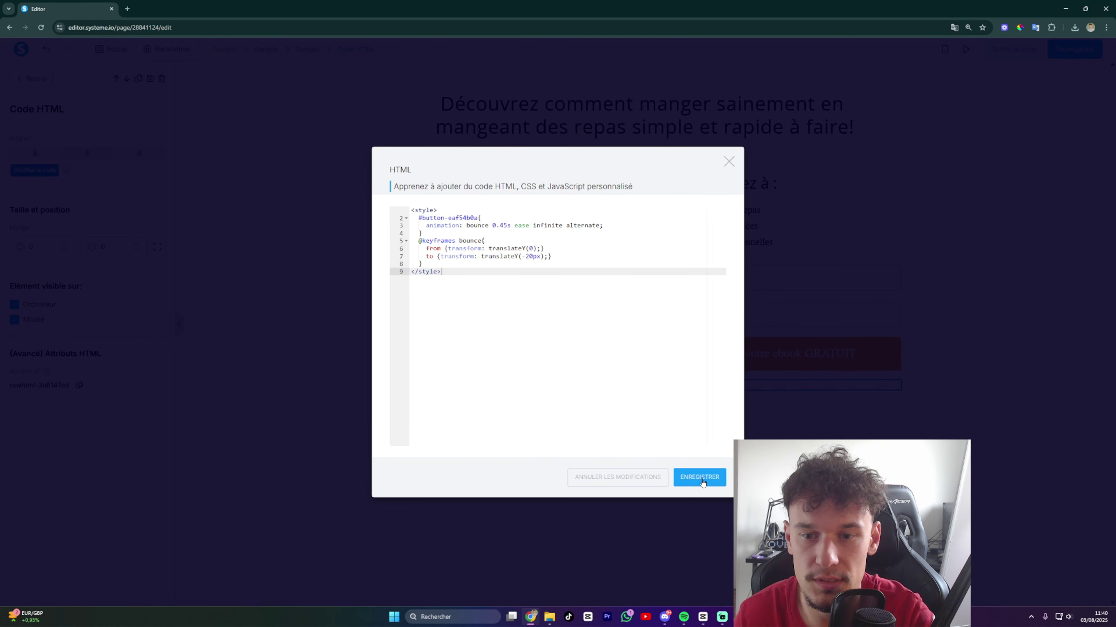
key("Escape")
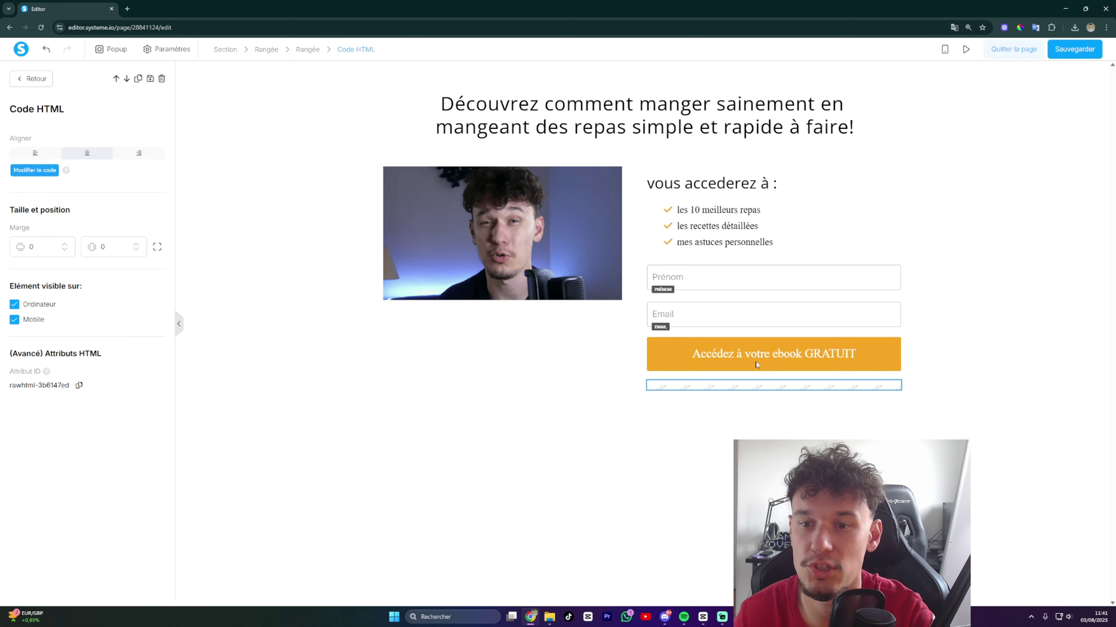
key("Escape")
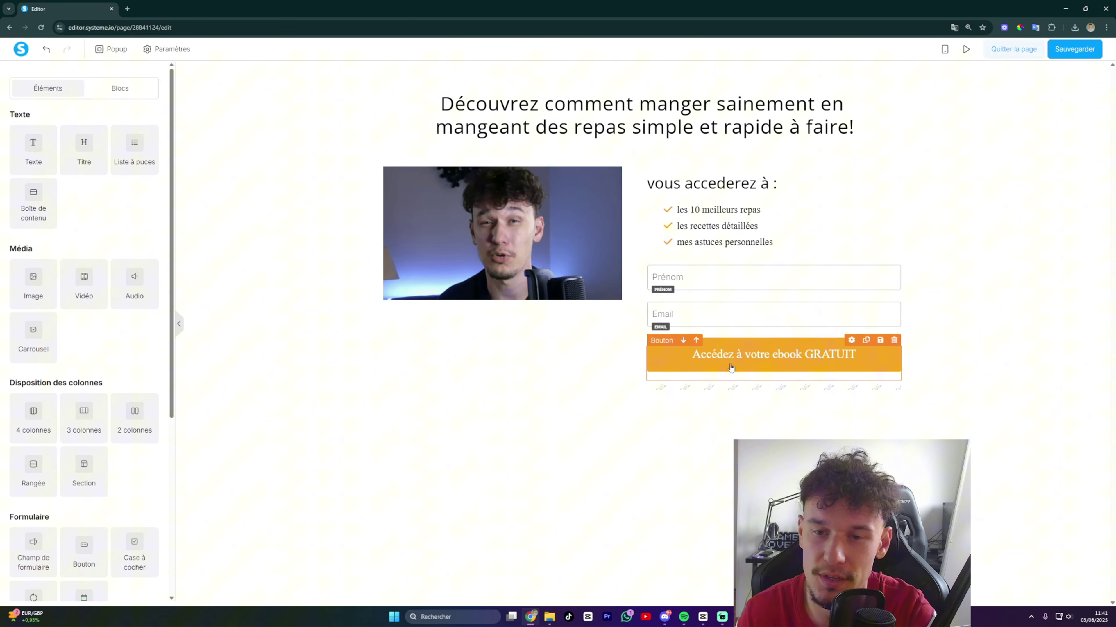
Check the attribute ID in the Accédez à votre ebook GRATUIT button's settings against the selector used in the code.
left_click(719, 368)
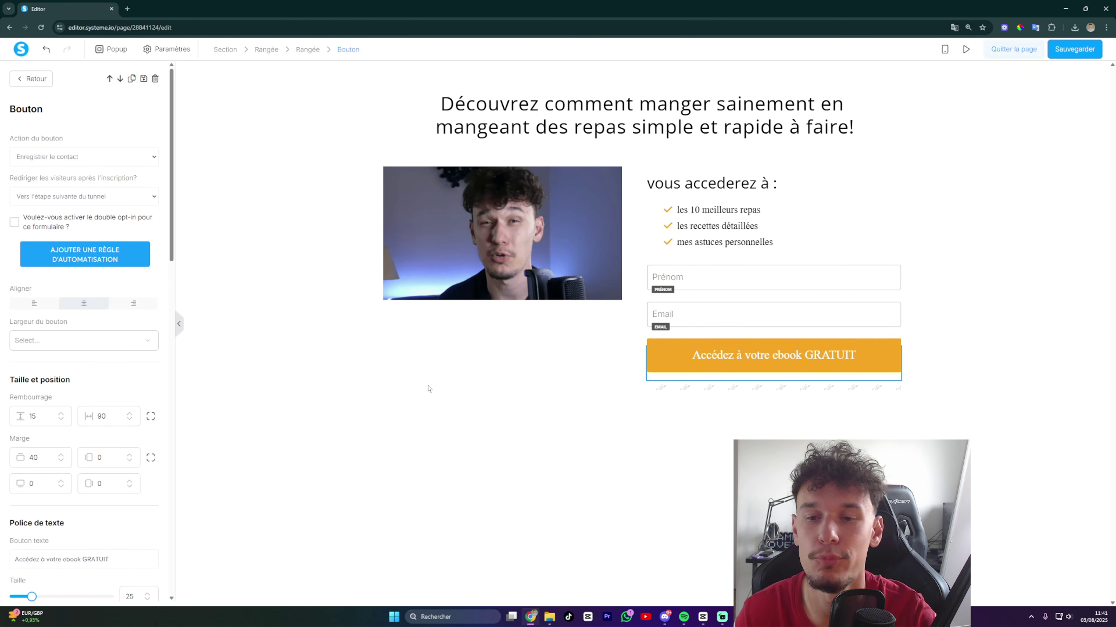
key("Escape")
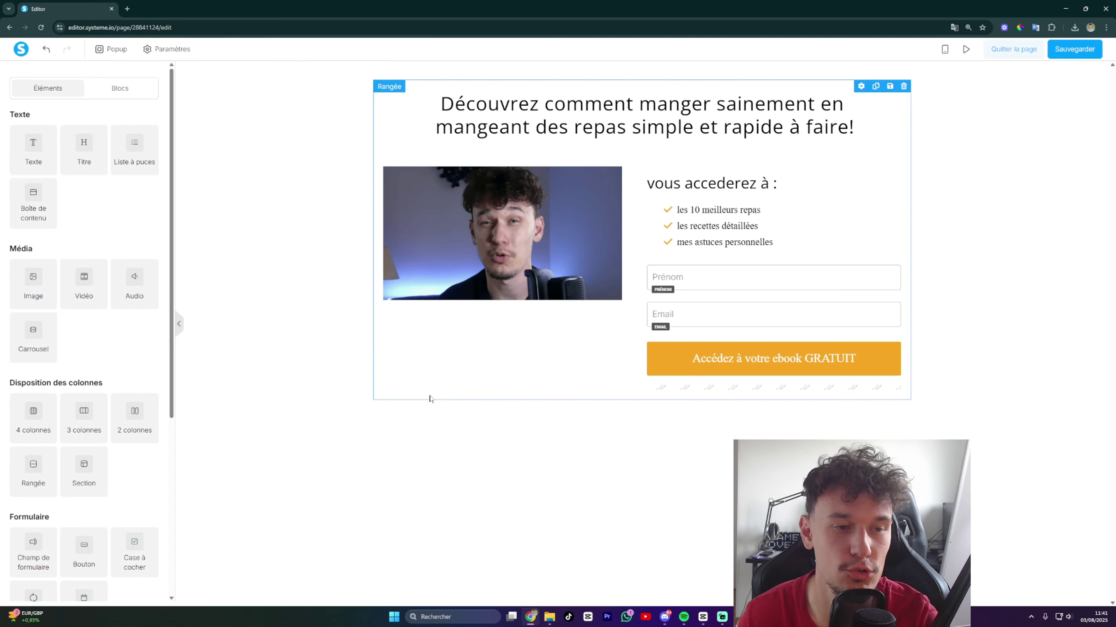
left_click(696, 370)
scroll(116, 364, "down", 10)
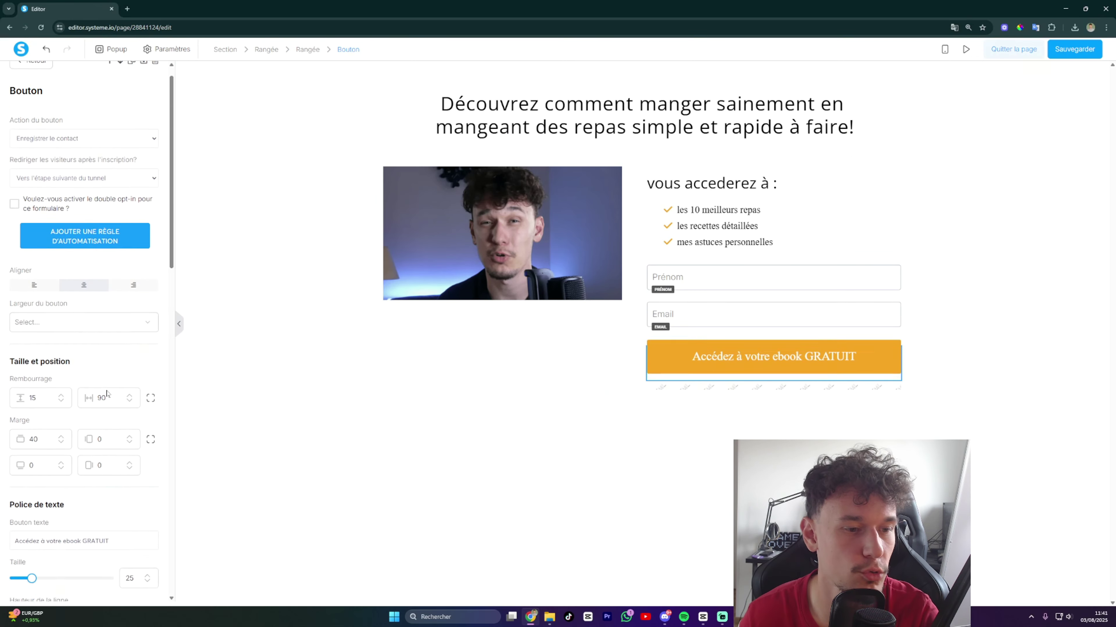
scroll(116, 423, "down", 8)
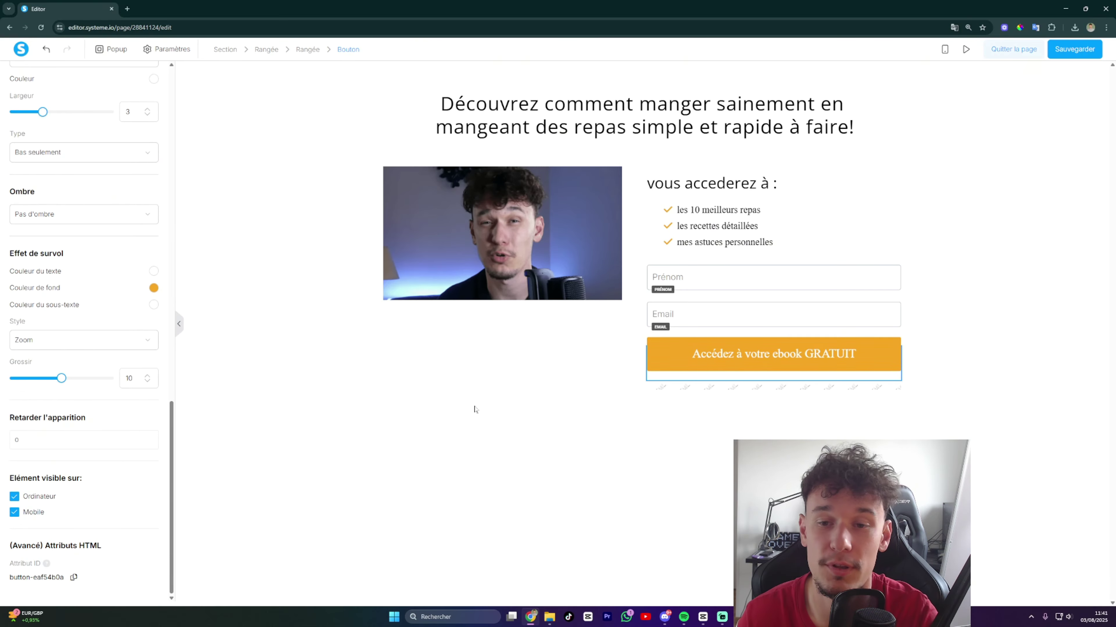
Review and save the bounce code in the Code HTML element, save the optin page and return to the funnel.
left_click(702, 386)
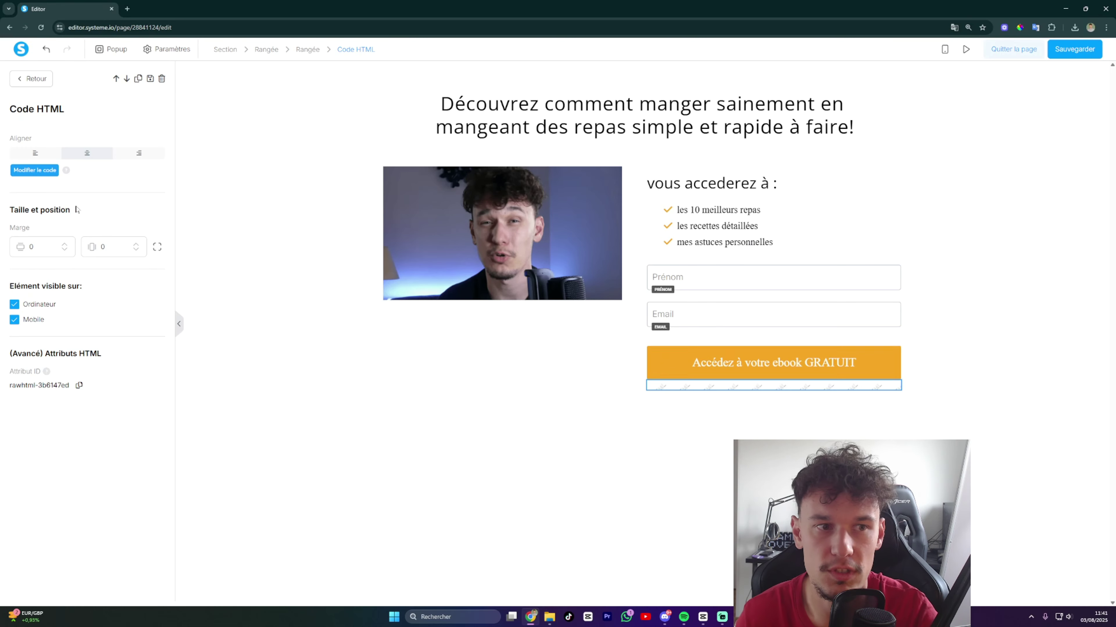
left_click(39, 170)
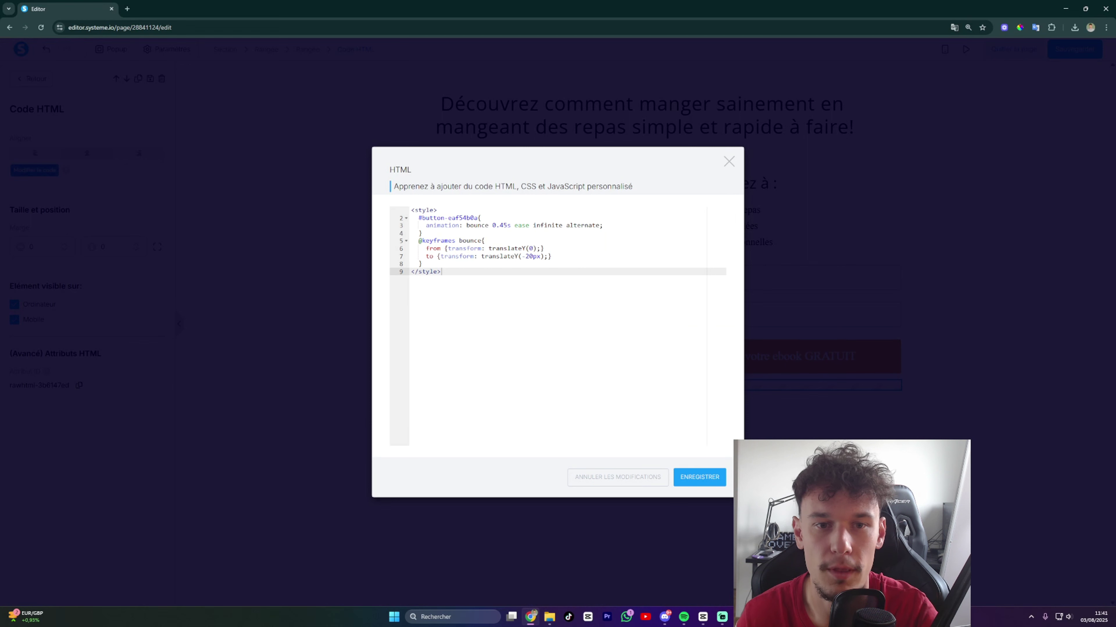
left_click_drag(411, 211, 444, 273)
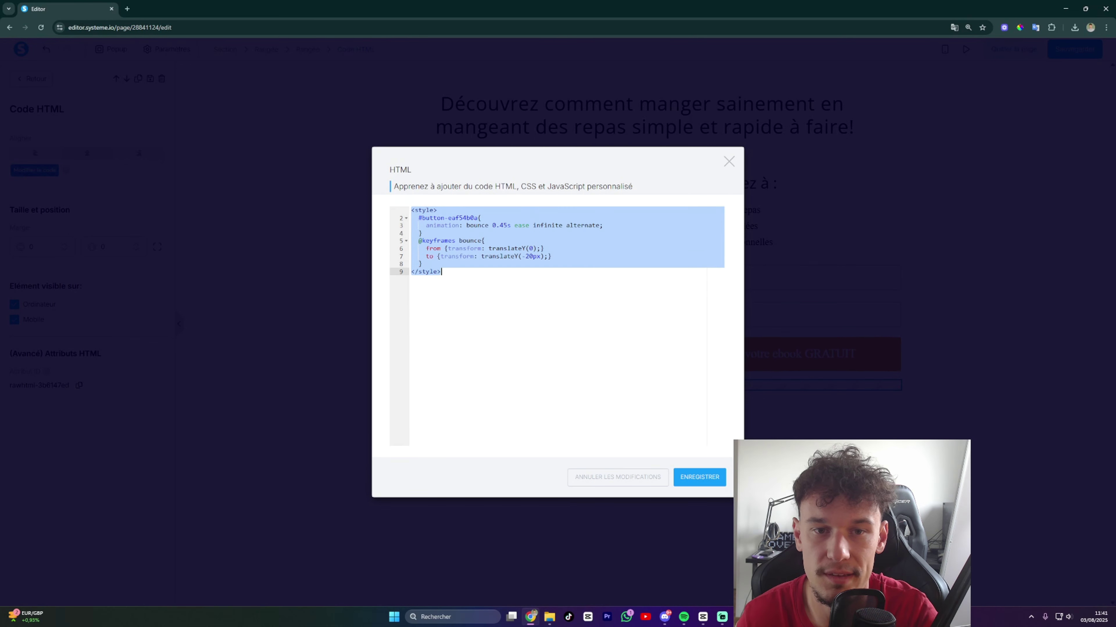
left_click(461, 302)
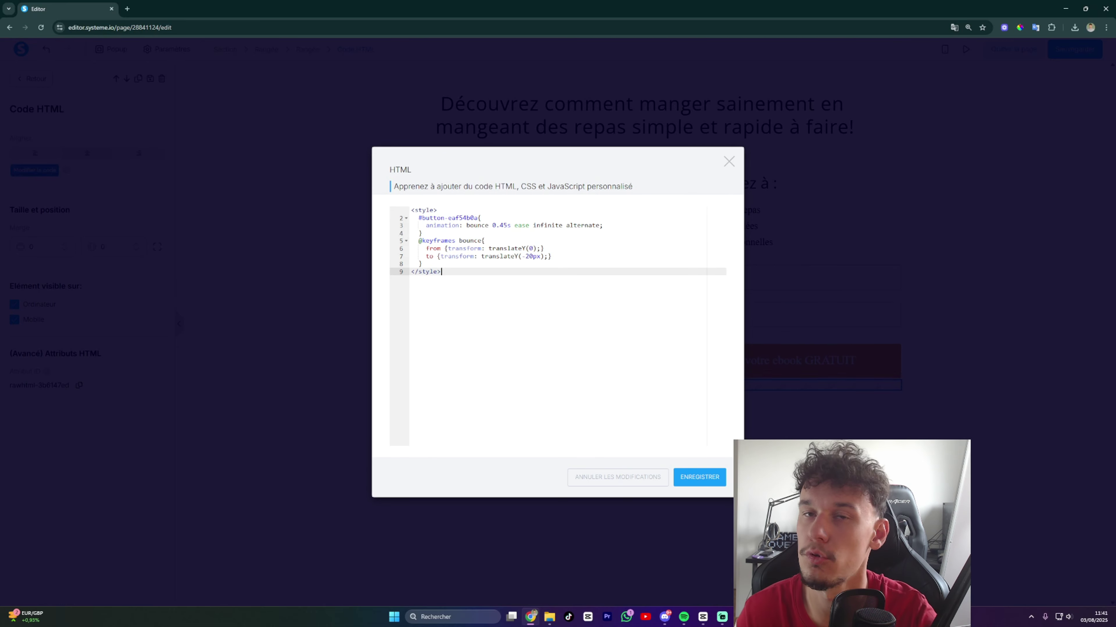
left_click(699, 476)
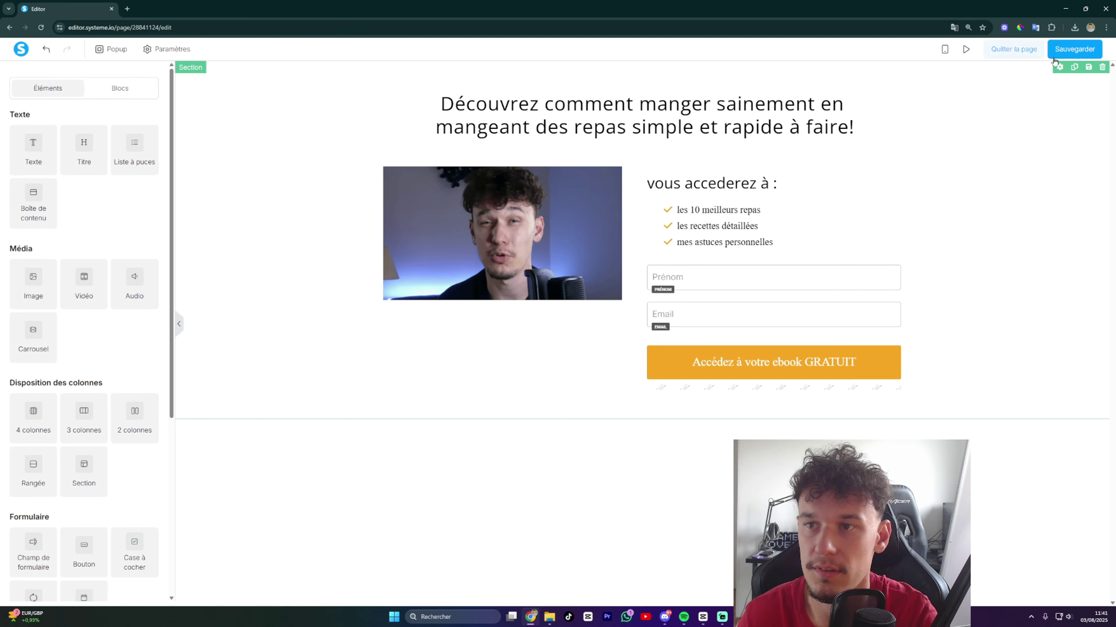
left_click(1063, 49)
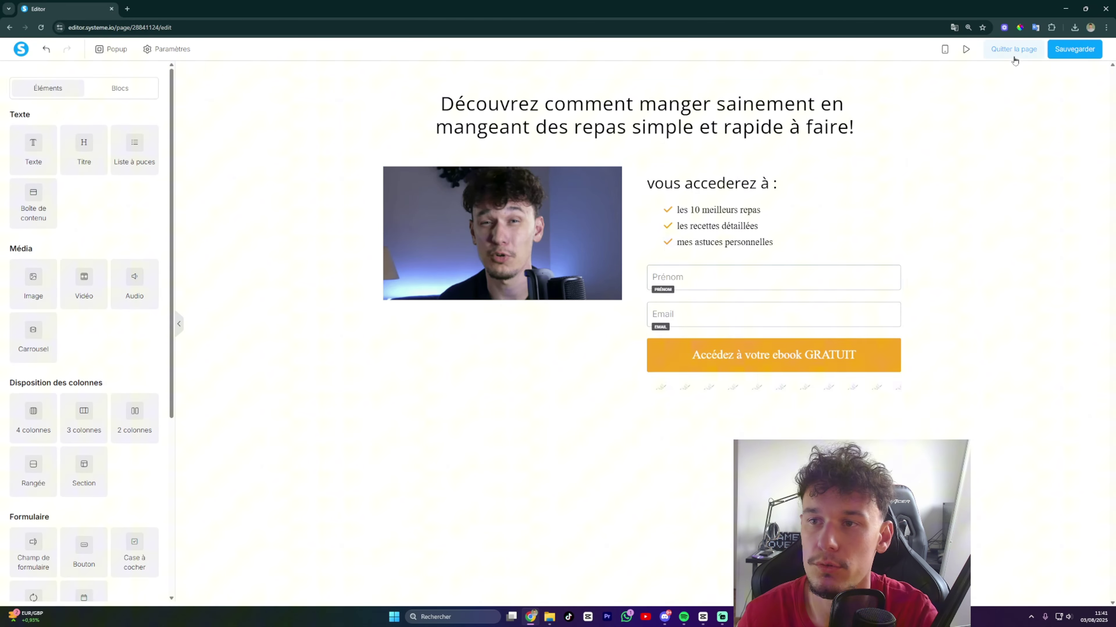
left_click(1013, 49)
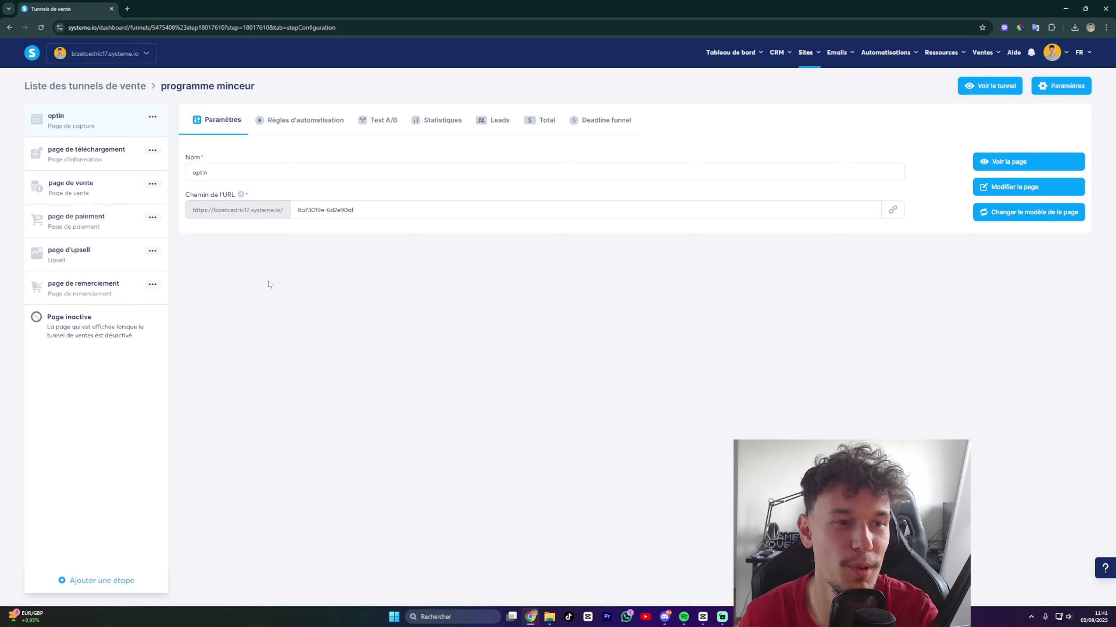
Open the page de paiement for editing, empty the payment form's Code HTML element and save the code.
left_click(76, 223)
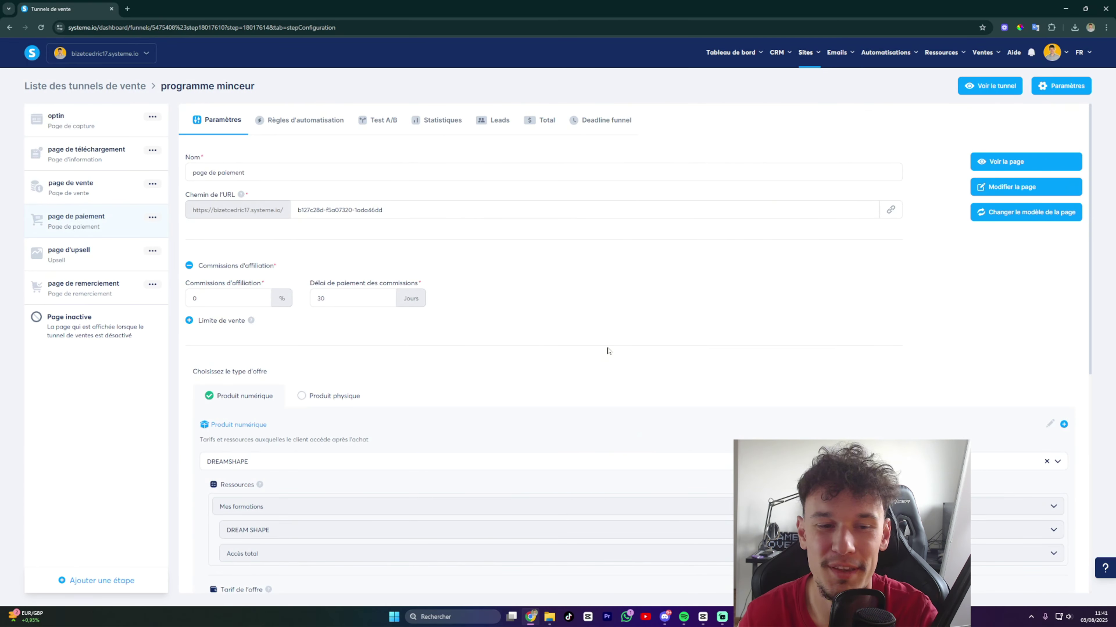
left_click(999, 192)
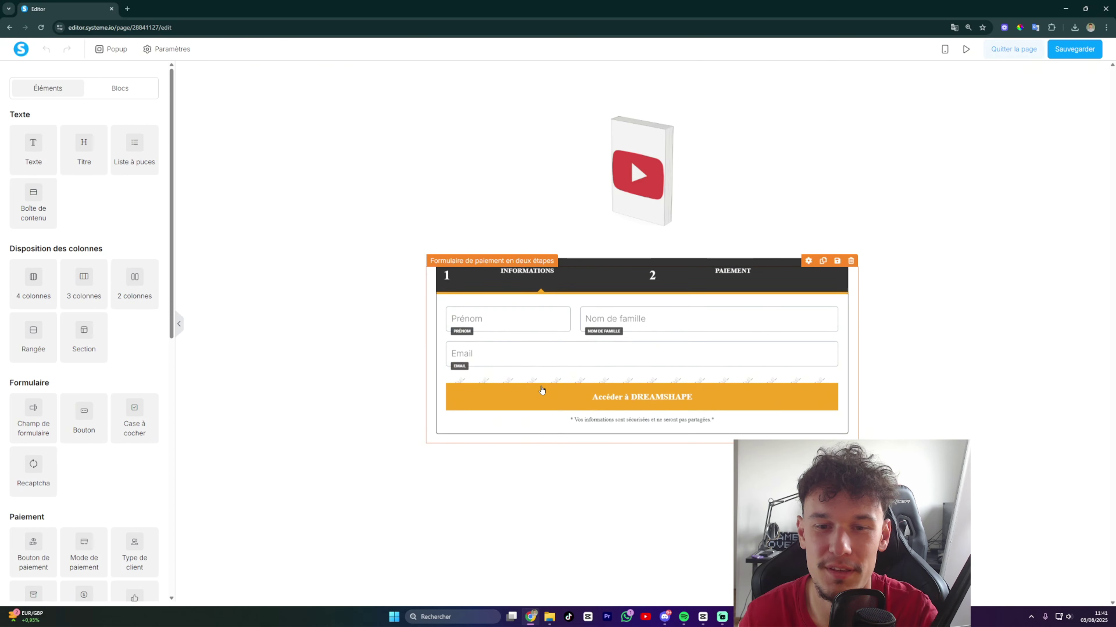
left_click(527, 379)
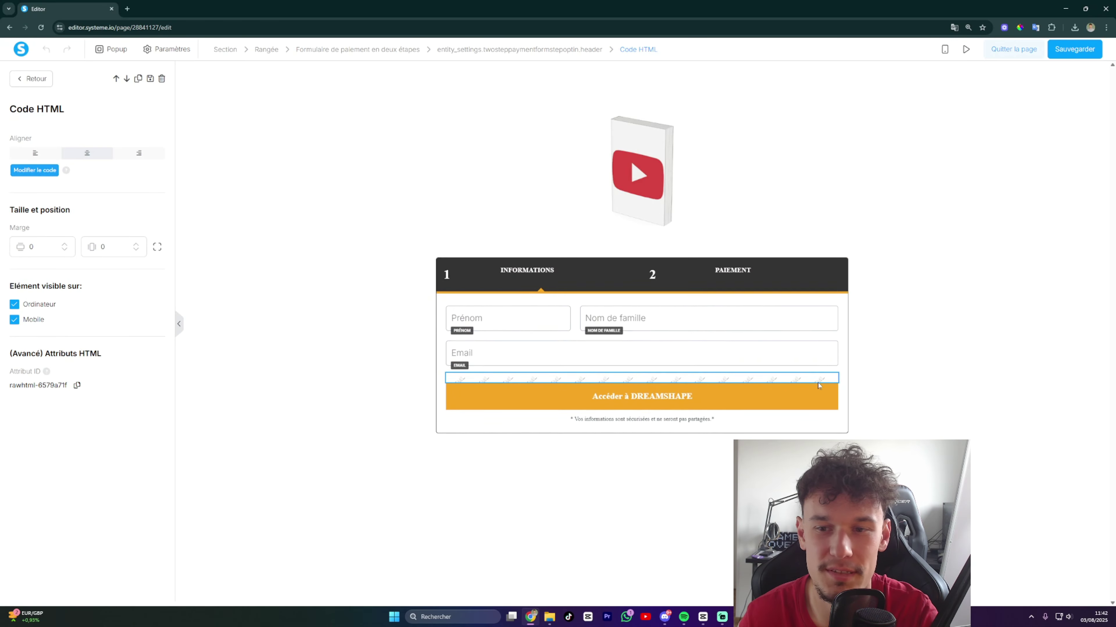
left_click(44, 170)
key("ctrl+a")
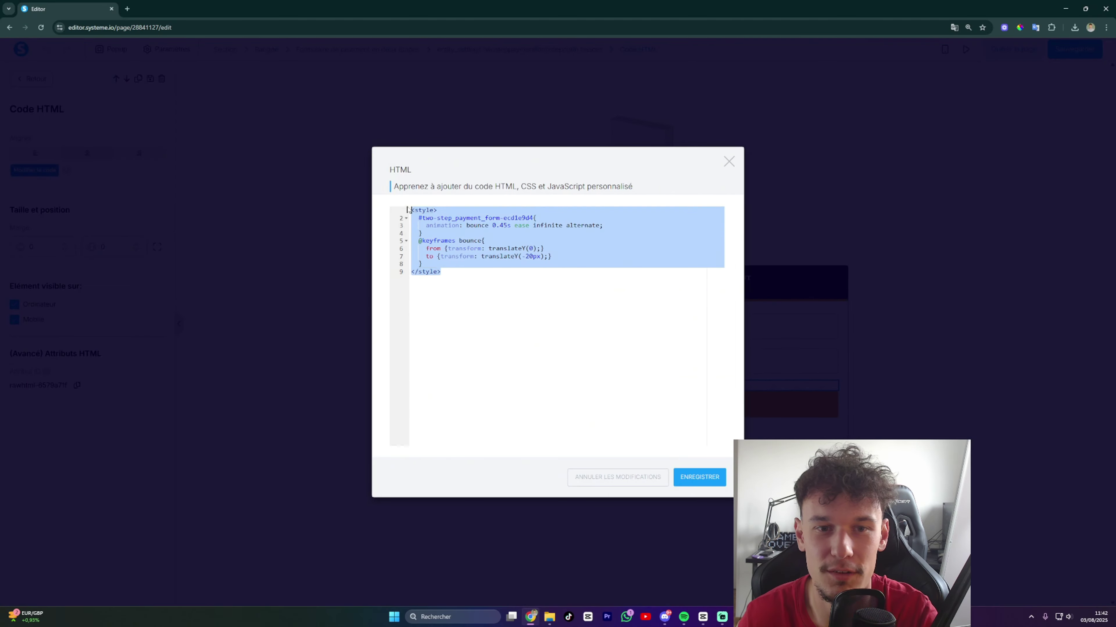
key("BackSpace")
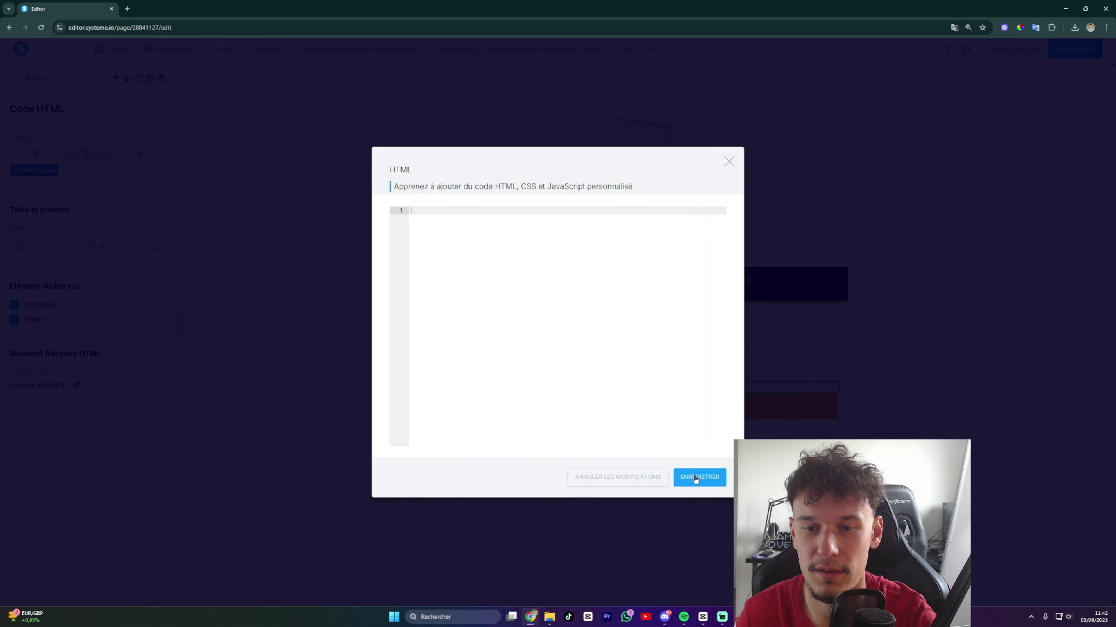
left_click(694, 483)
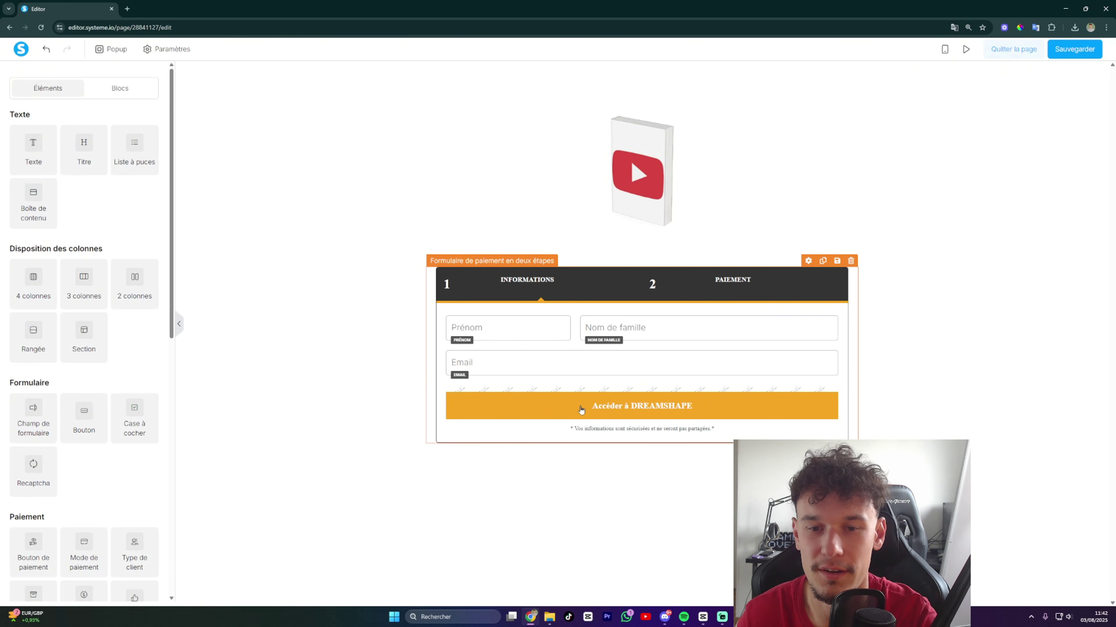
Delete the Code HTML element from the two-step payment form and return to the funnel.
left_click(608, 393)
left_click(689, 460)
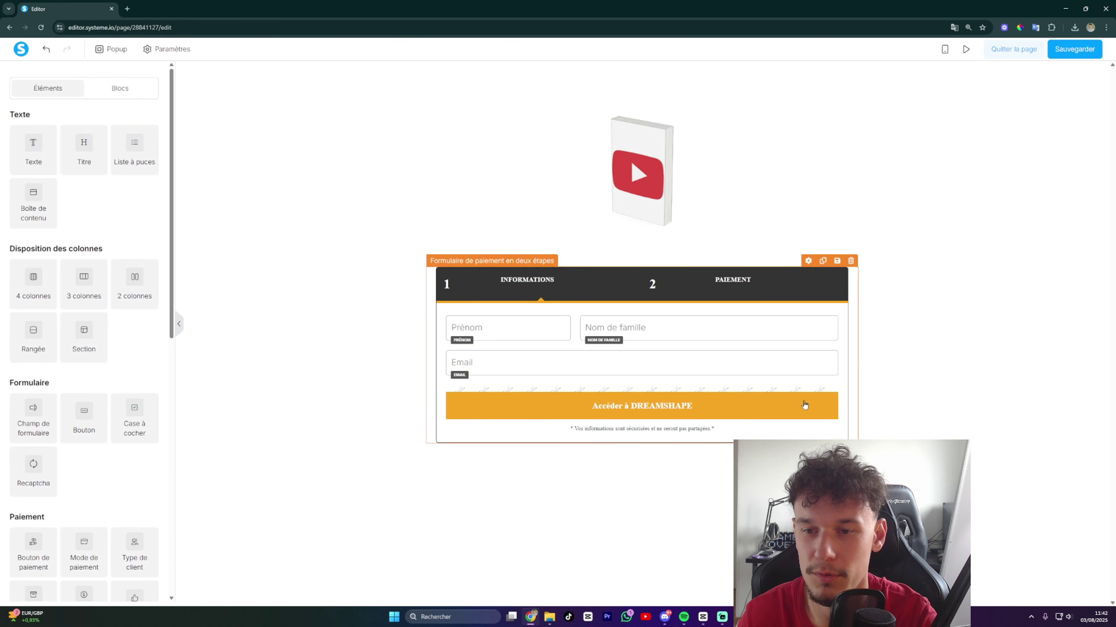
left_click(831, 376)
key("Return")
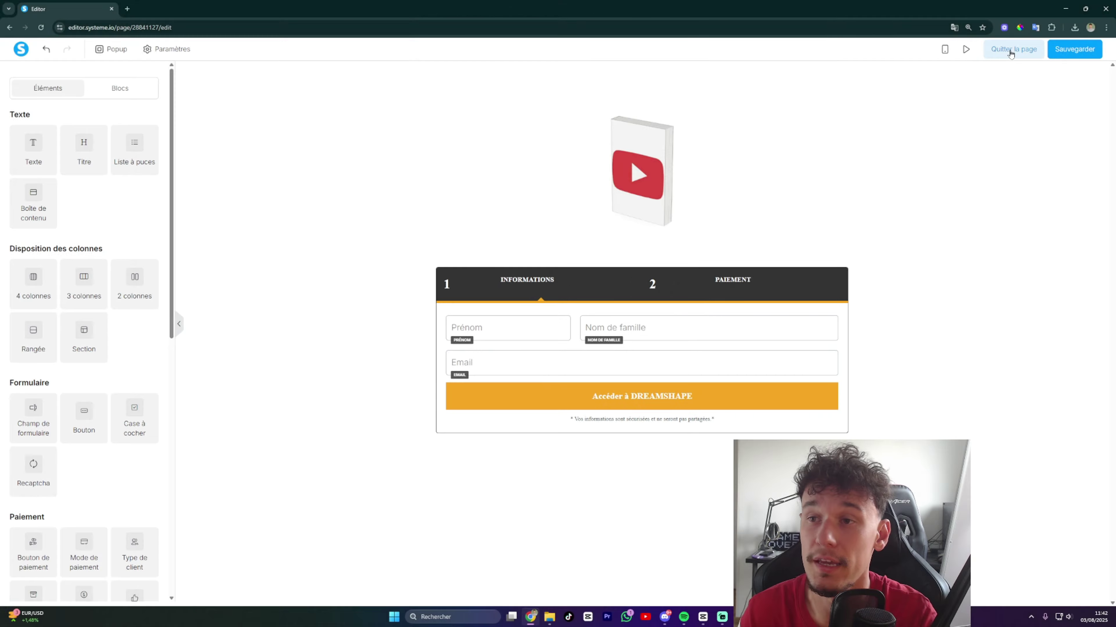
left_click(1009, 48)
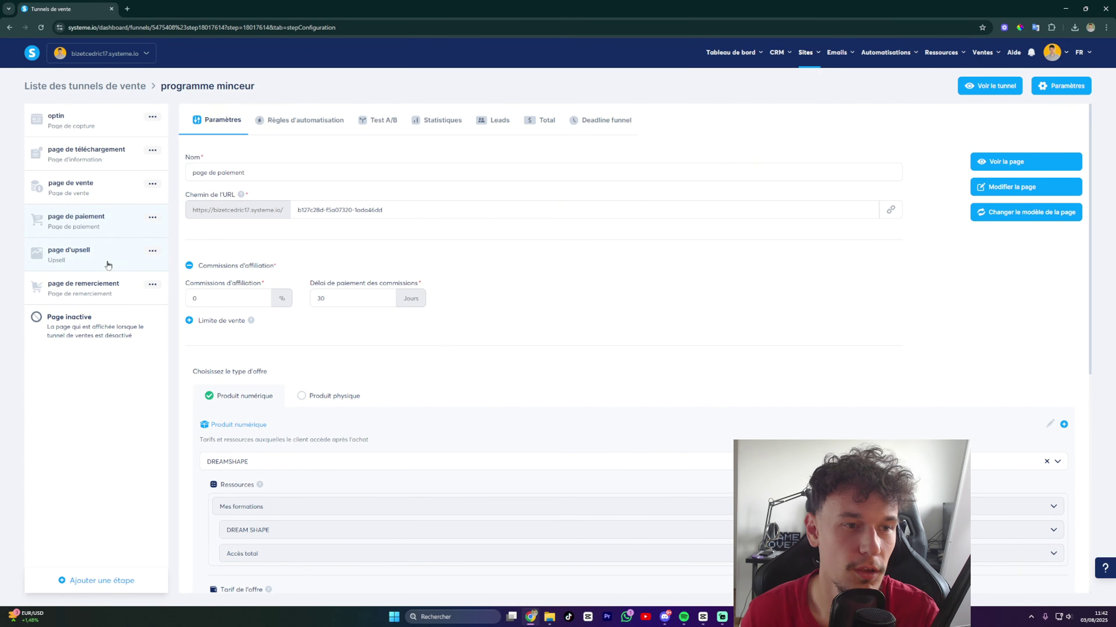
Open the page d'upsell for editing, preview it and dismiss the preview notice.
left_click(80, 264)
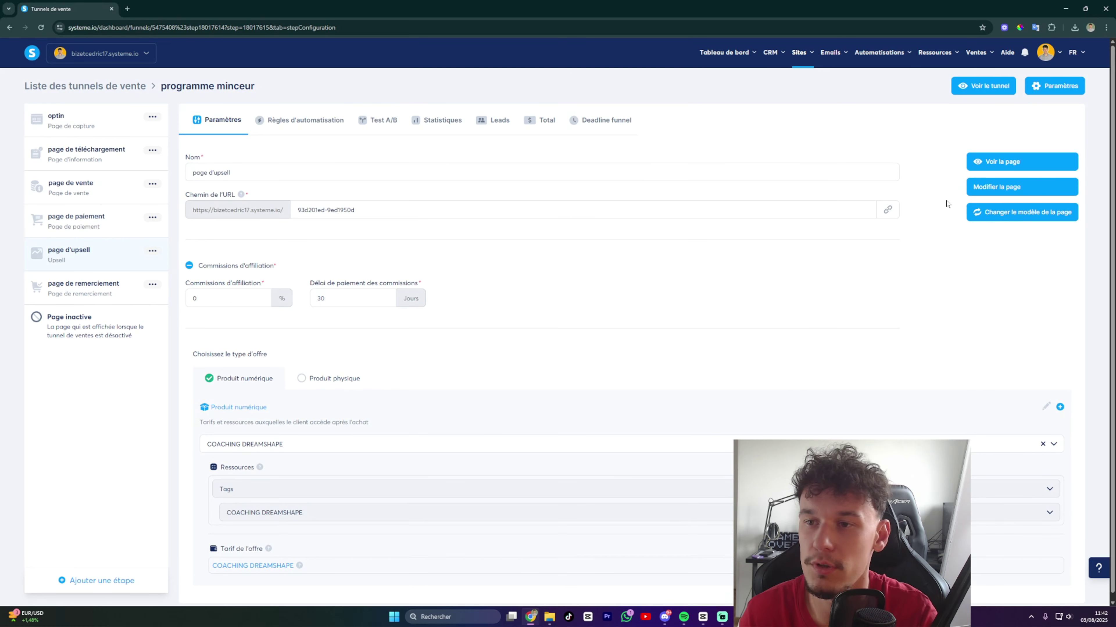
left_click(994, 188)
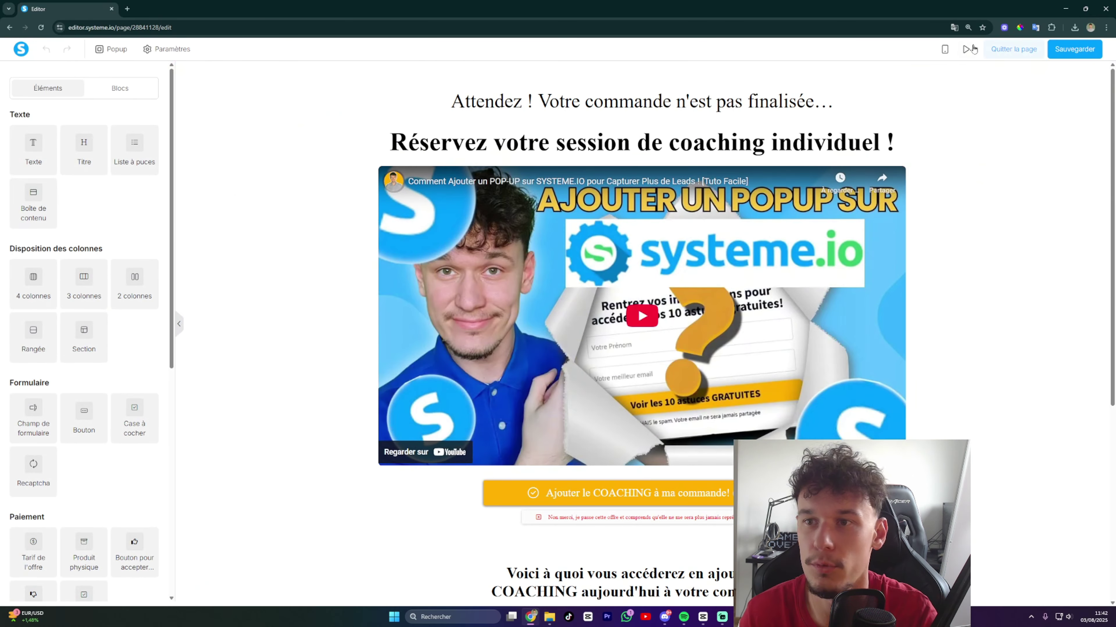
left_click(966, 49)
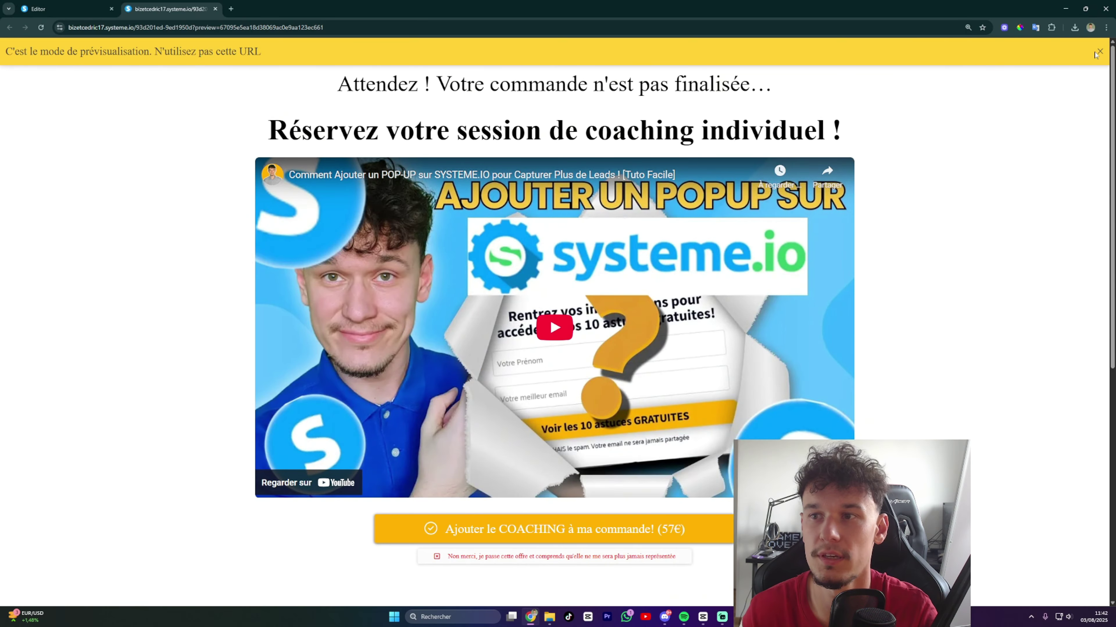
left_click(1100, 51)
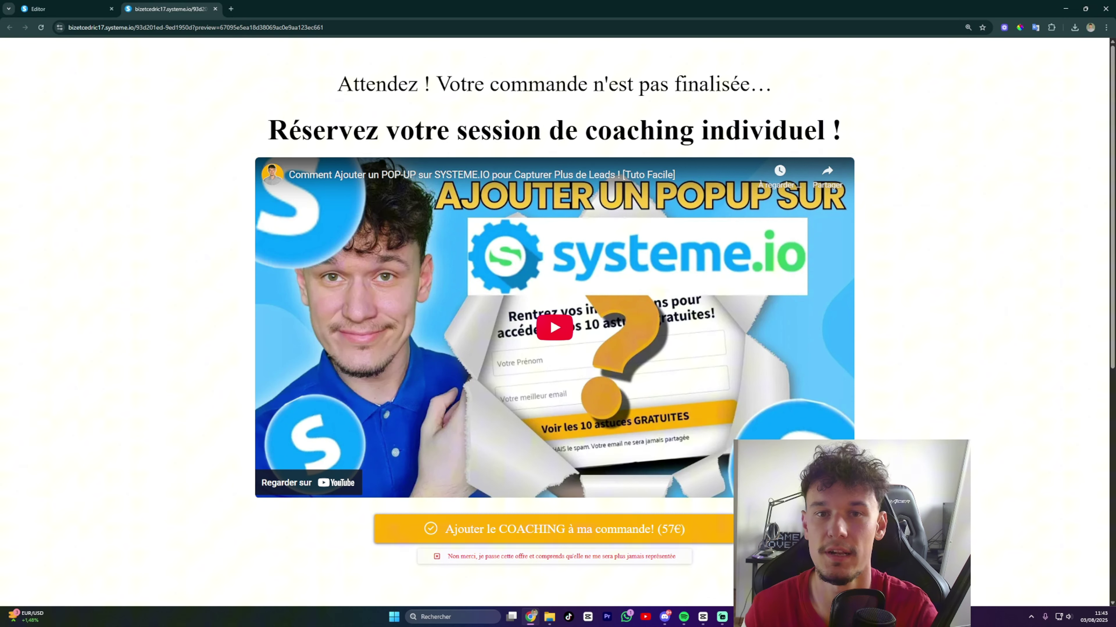
Examine the upsell preview from the heading to the final offer, including the hover effect on the Ajouter le COACHING buttons.
scroll(769, 350, "down", 6)
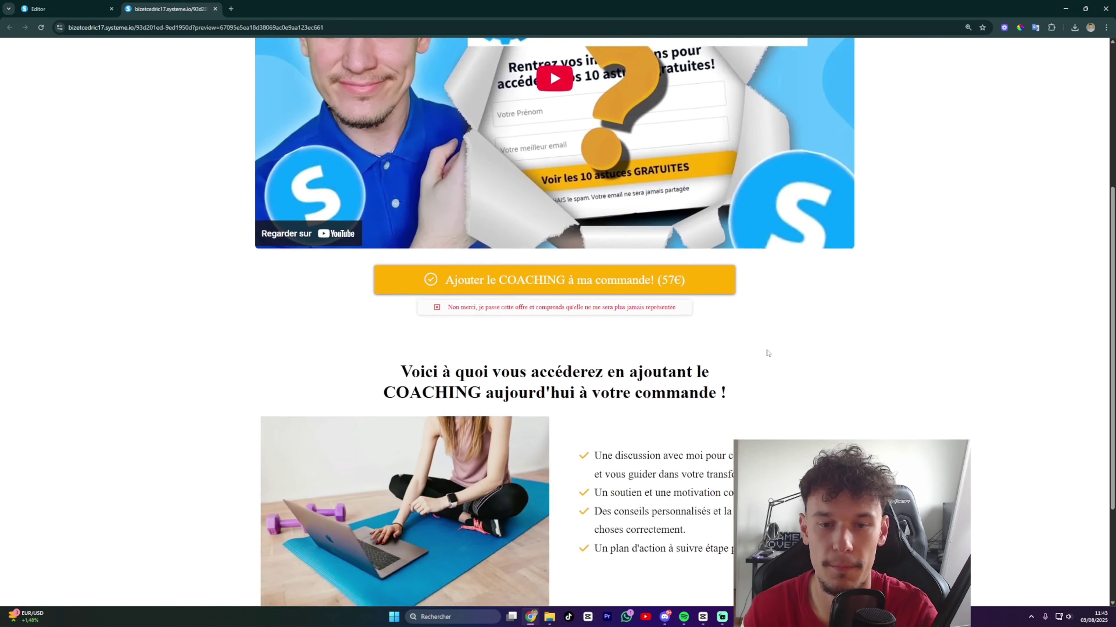
scroll(769, 350, "down", 2)
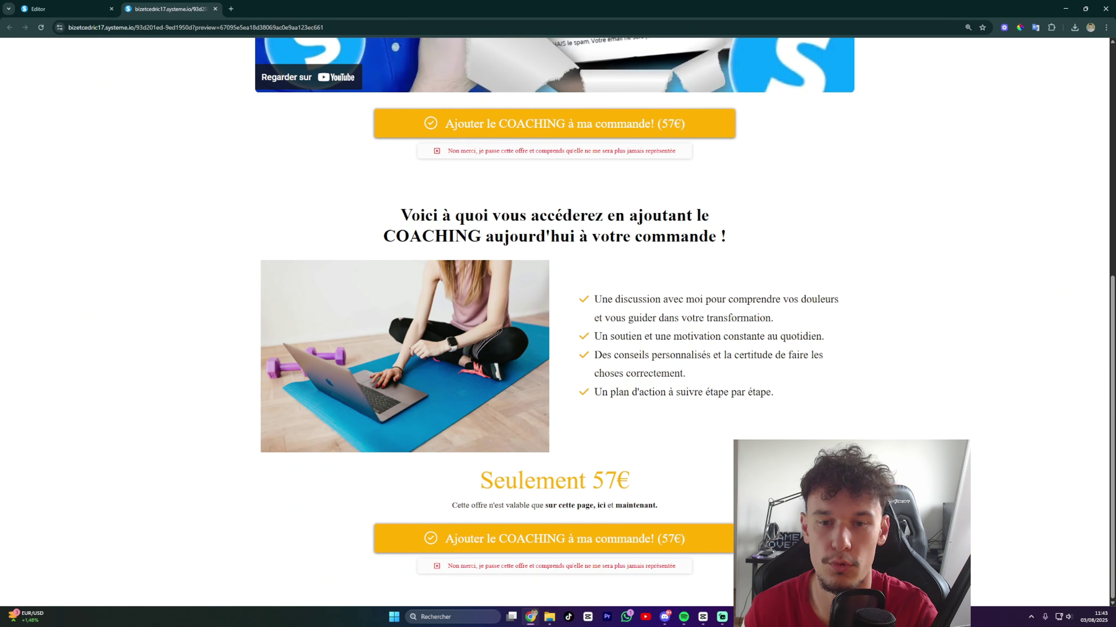
scroll(600, 450, "up", 8)
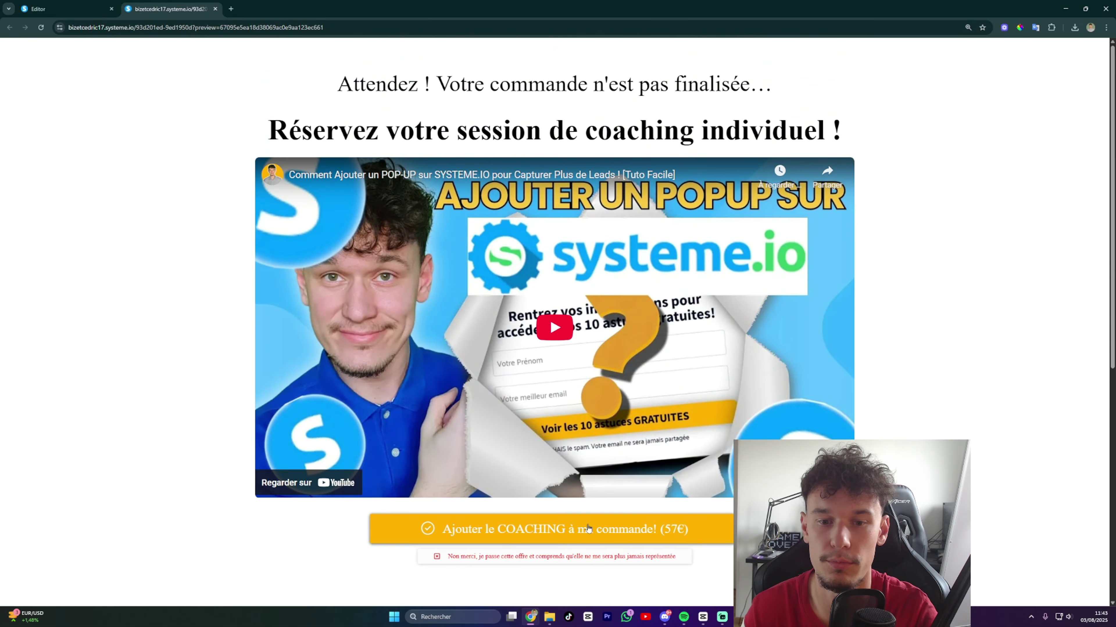
scroll(588, 528, "down", 8)
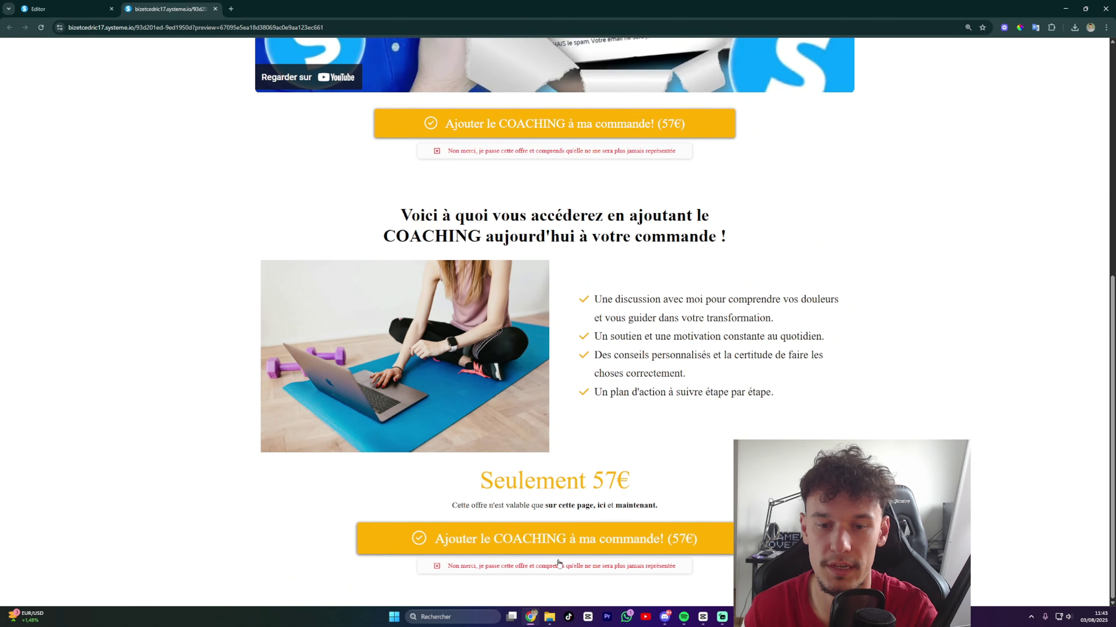
scroll(703, 280, "up", 6)
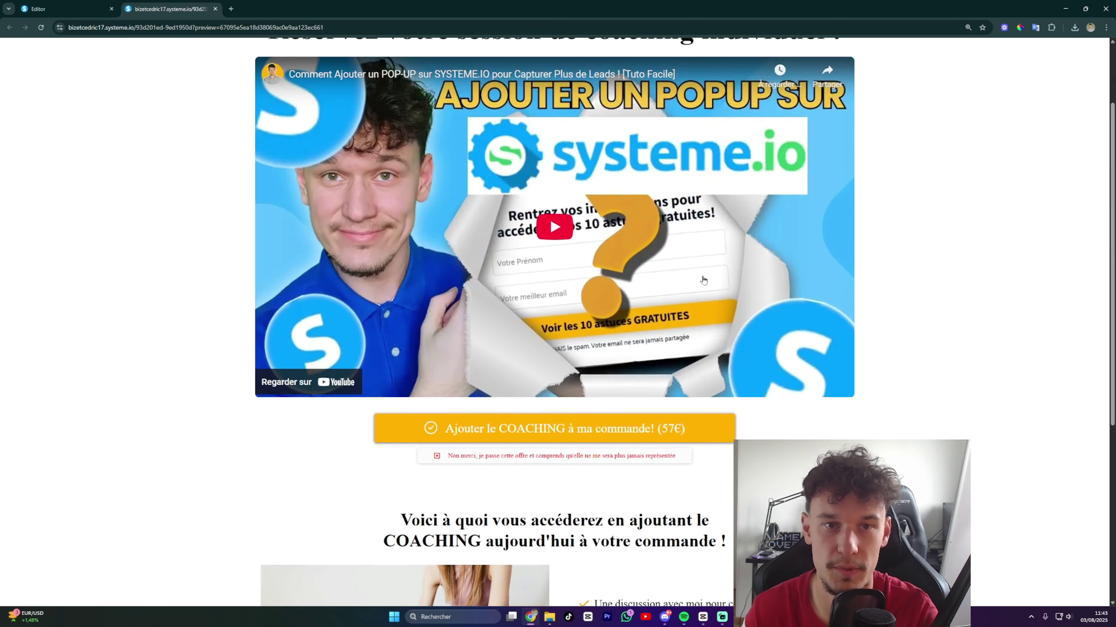
scroll(703, 280, "up", 2)
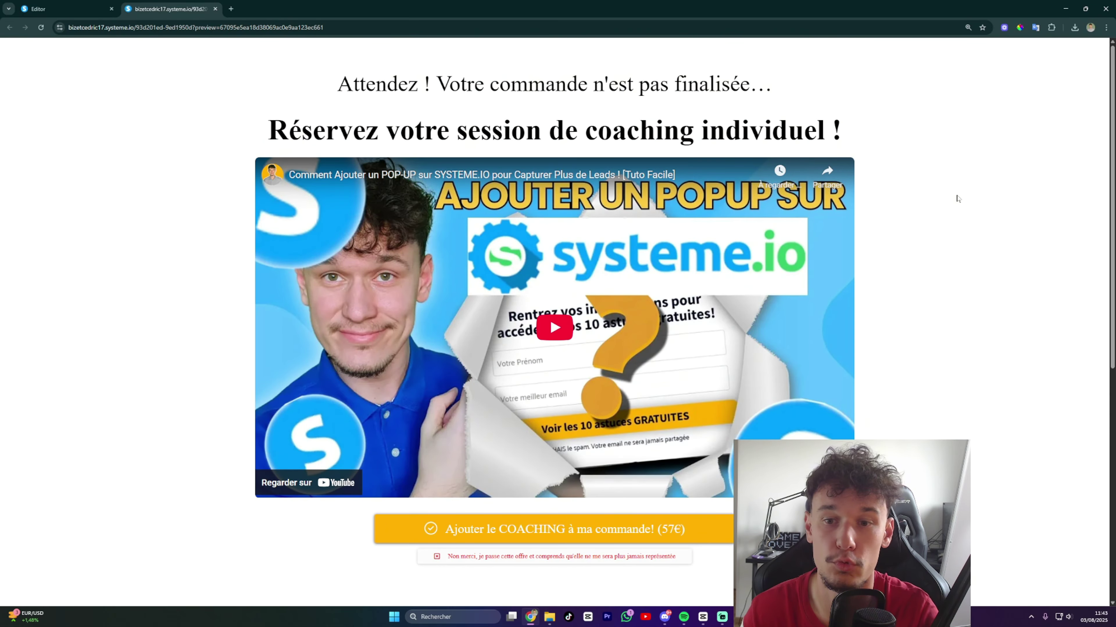
scroll(944, 204, "down", 3)
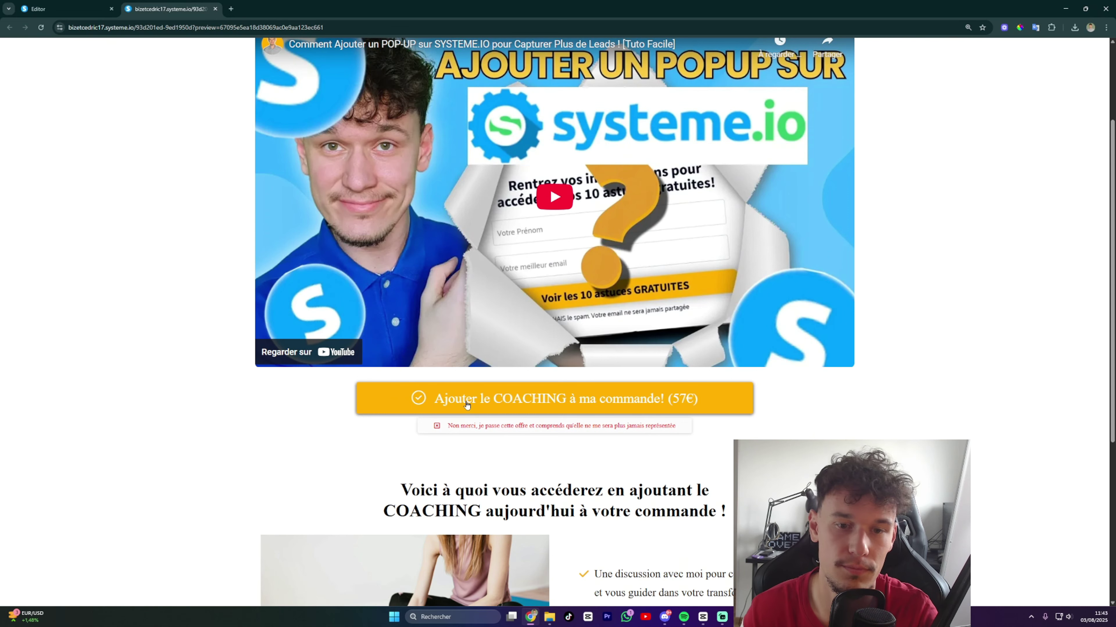
scroll(551, 239, "up", 3)
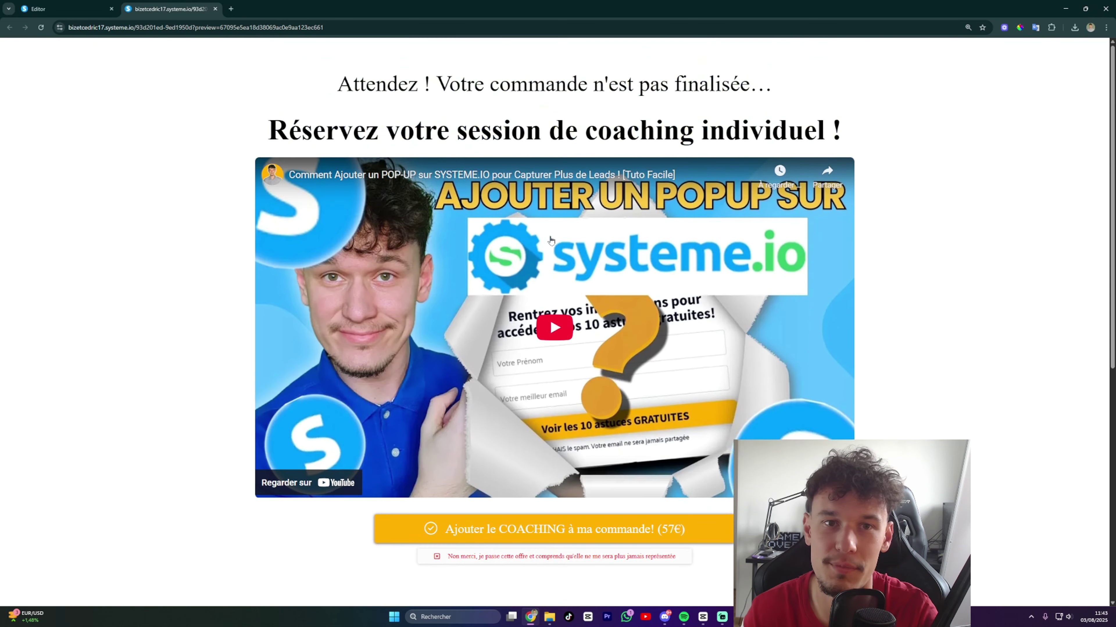
Test playing and pausing the video in the upsell preview, and close the preview.
scroll(544, 316, "down", 1)
left_click(547, 315)
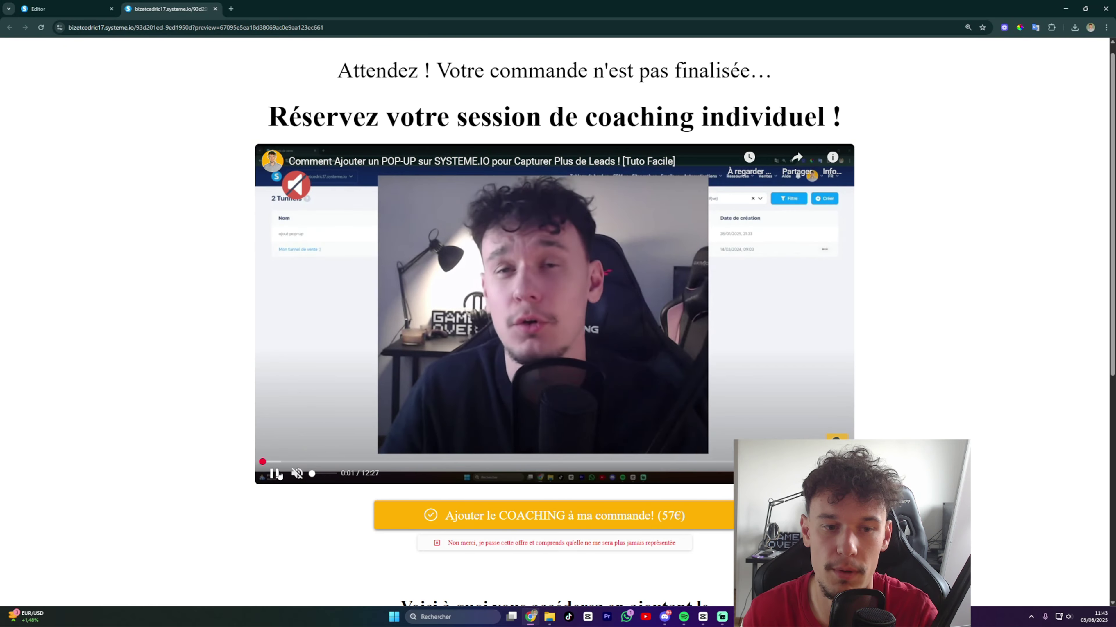
left_click(393, 419)
scroll(393, 419, "up", 1)
key("ctrl+w")
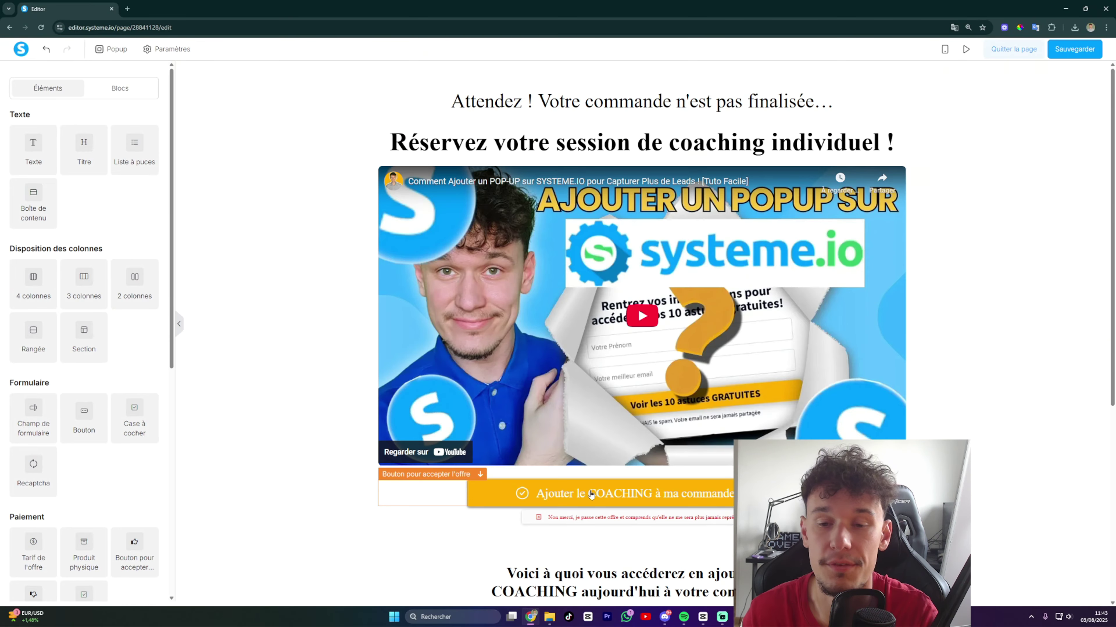
Check the Ajouter le COACHING button's settings and the available accept and refuse offer elements, and return to the funnel.
left_click(591, 495)
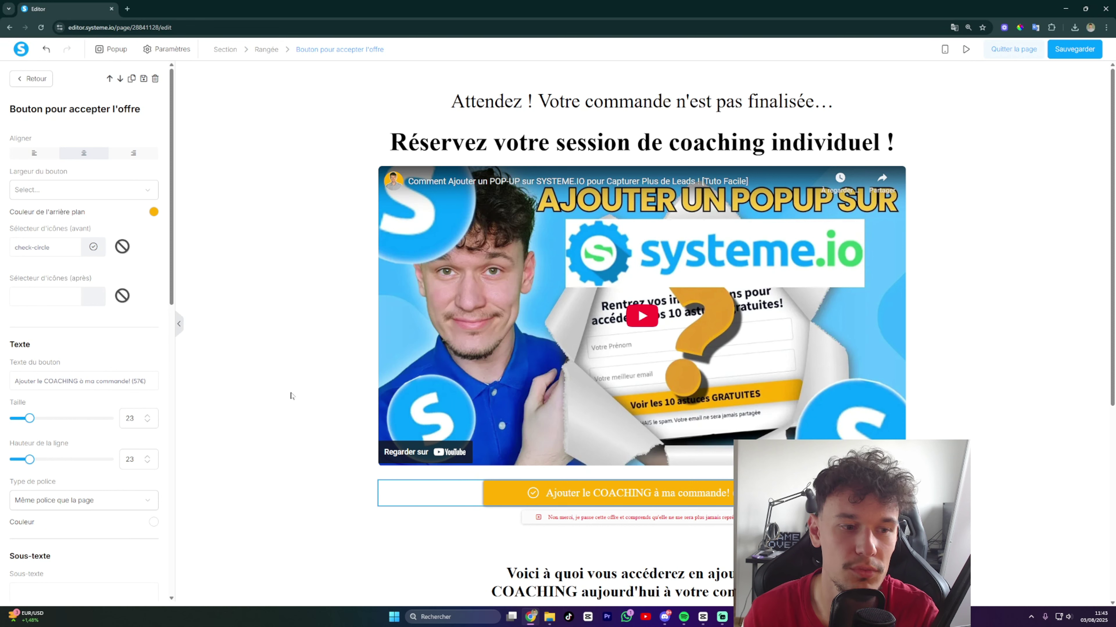
left_click(287, 384)
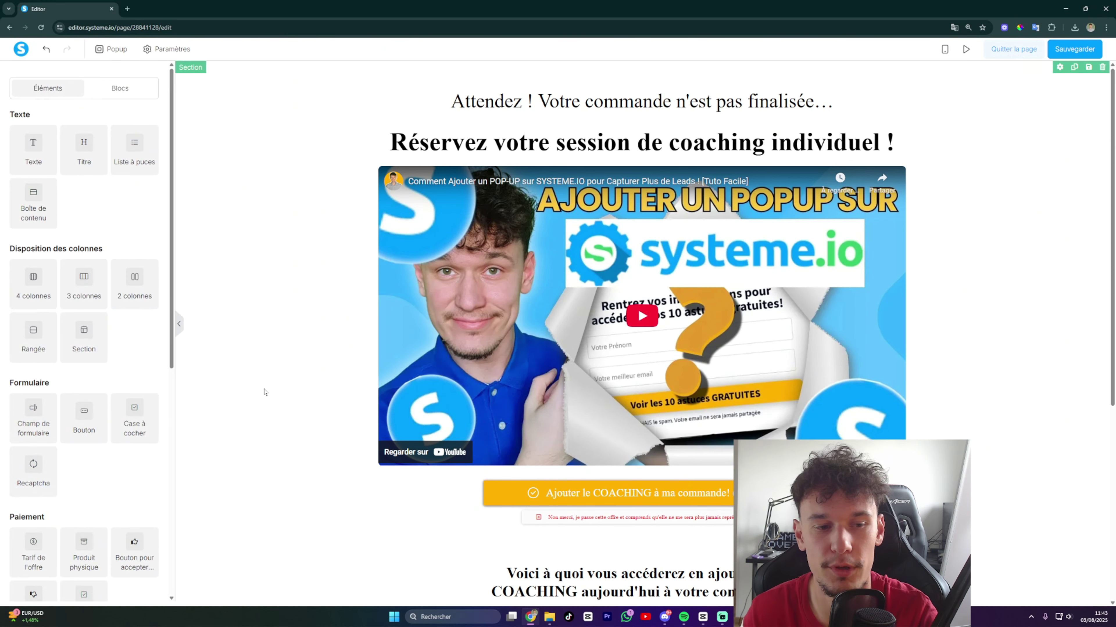
scroll(262, 398, "down", 3)
scroll(262, 398, "up", 3)
scroll(133, 494, "down", 1)
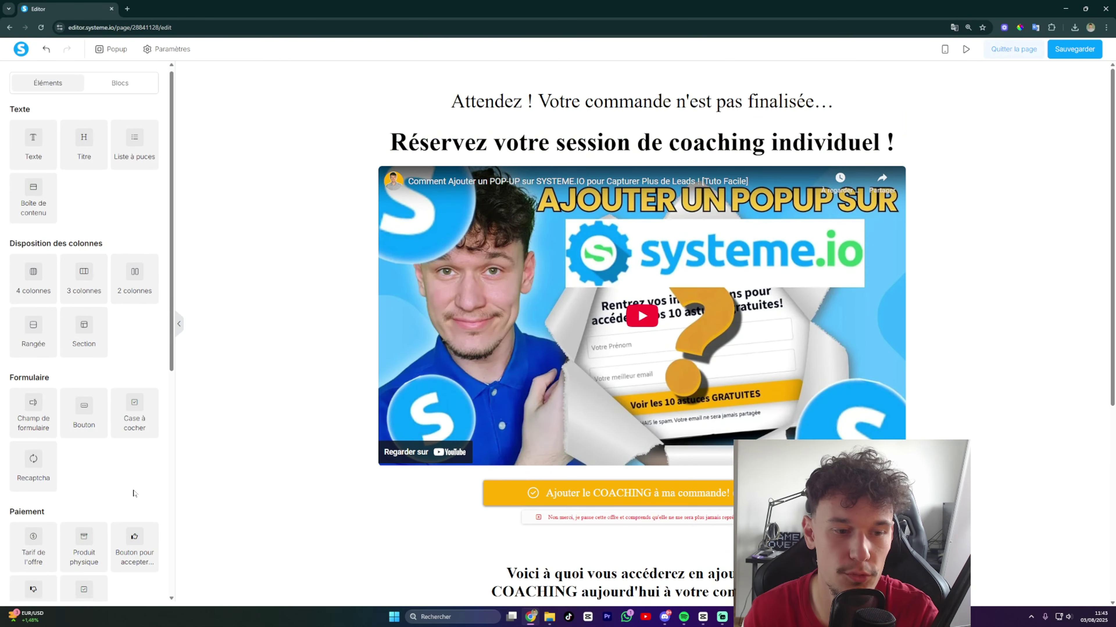
scroll(134, 493, "down", 3)
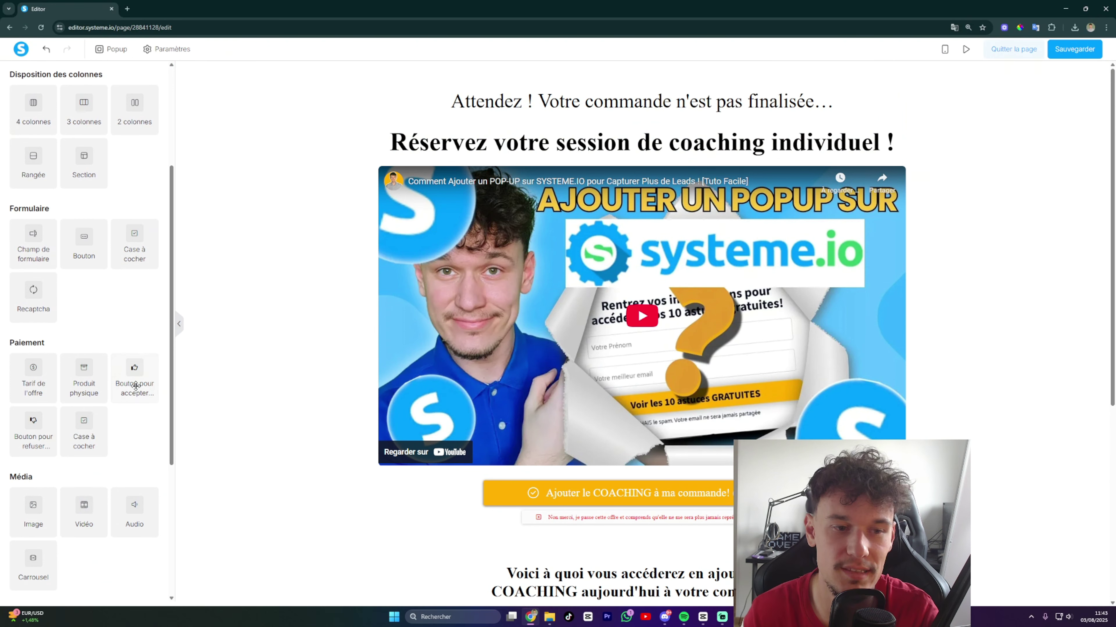
left_click(266, 390)
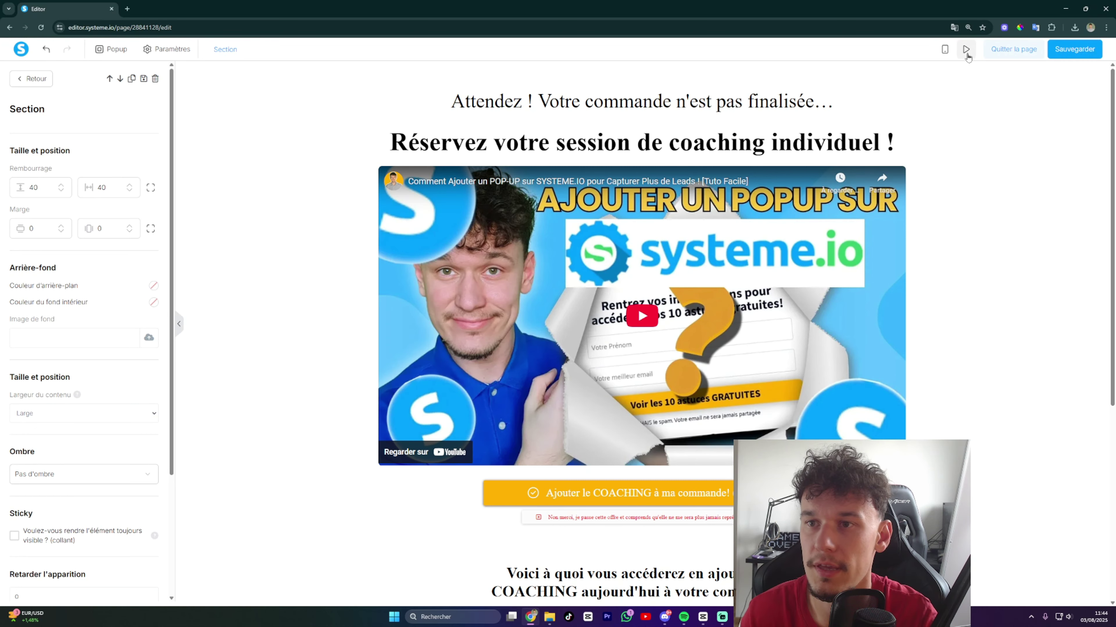
left_click(1005, 54)
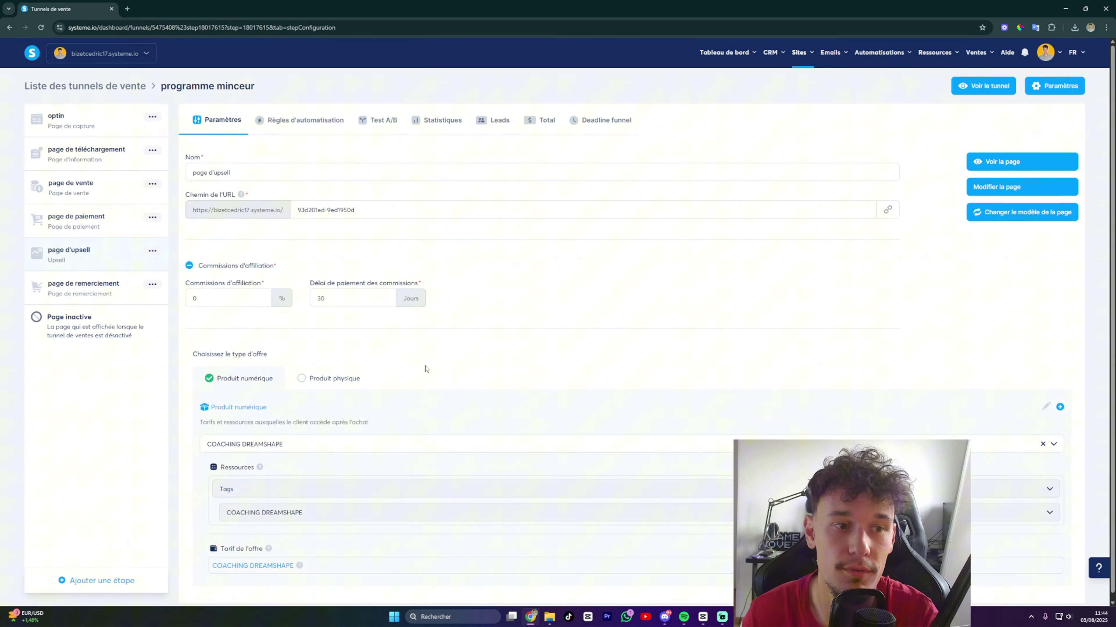
View the live page de remerciement and review its access button, the e-mail delivery text and the help contact line.
left_click(94, 295)
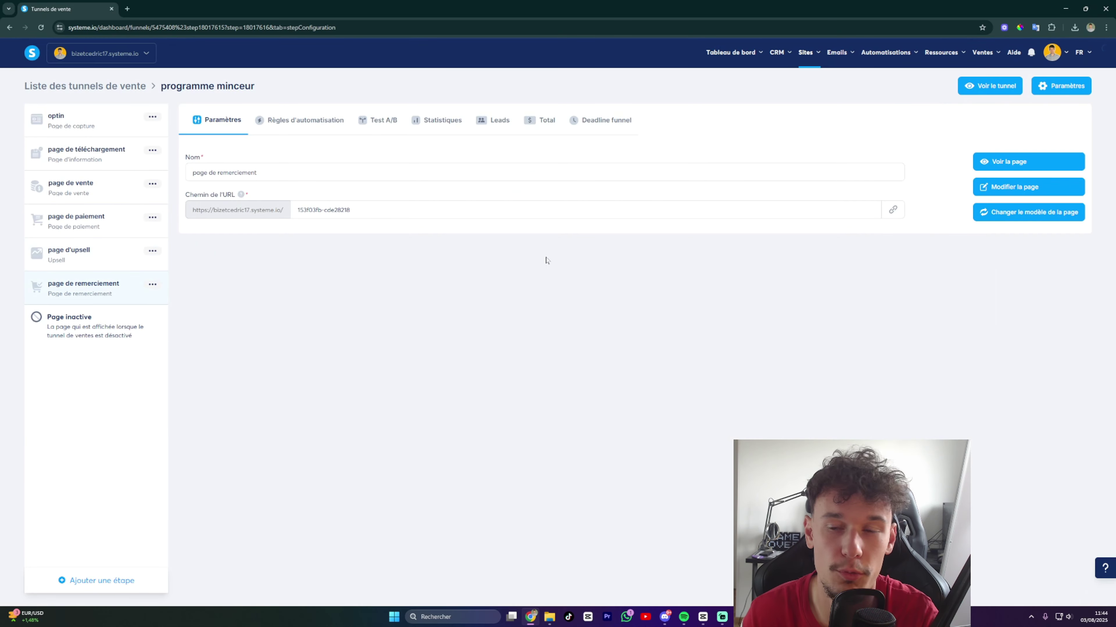
left_click(1008, 164)
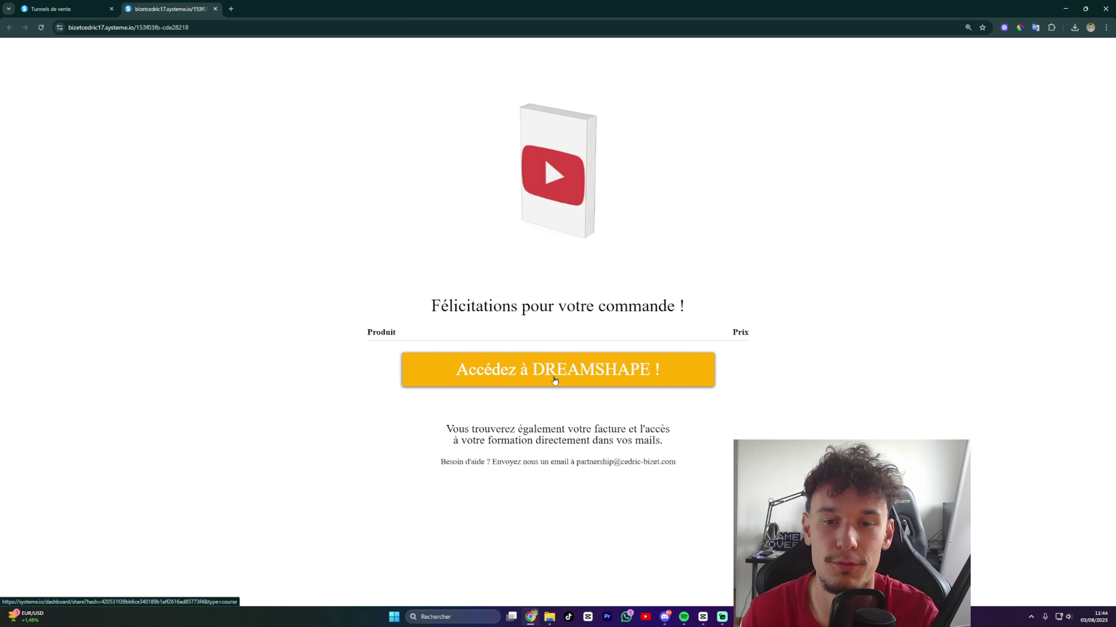
left_click_drag(490, 441, 635, 440)
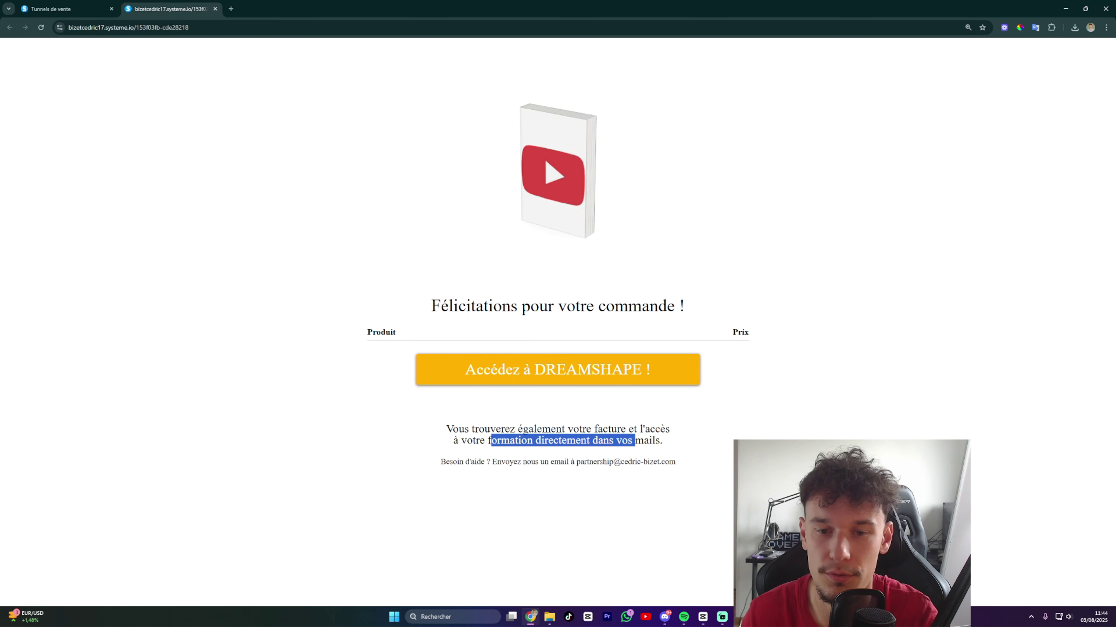
left_click(637, 441)
left_click_drag(541, 462, 669, 462)
left_click(689, 467)
left_click(684, 464)
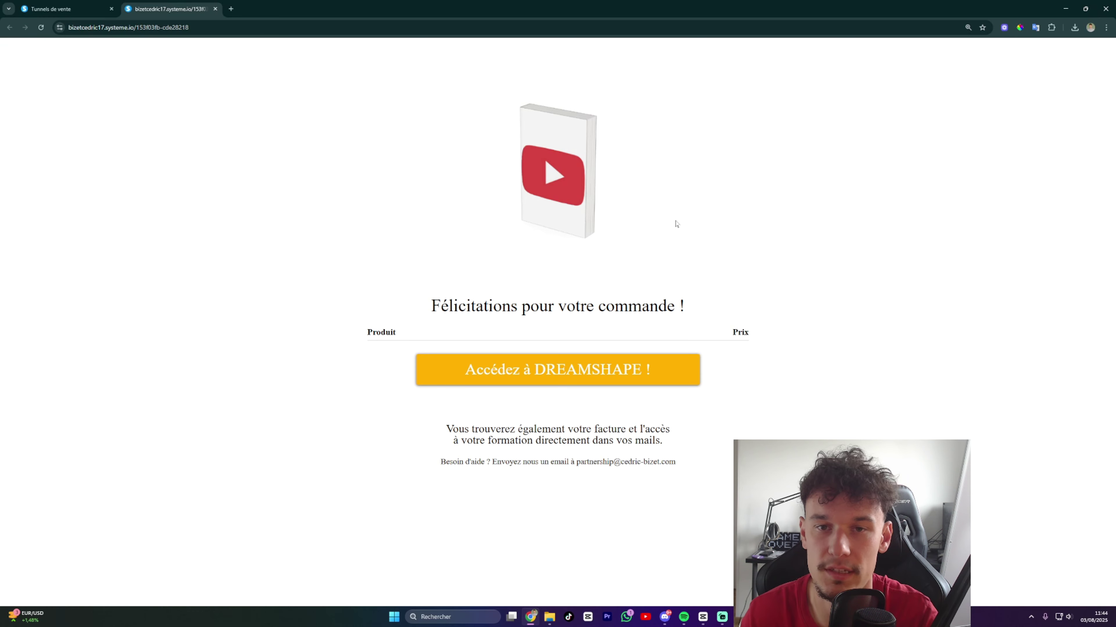
Test the Accédez à DREAMSHAPE ! button's link and read the message on the page it opens.
left_click(565, 380)
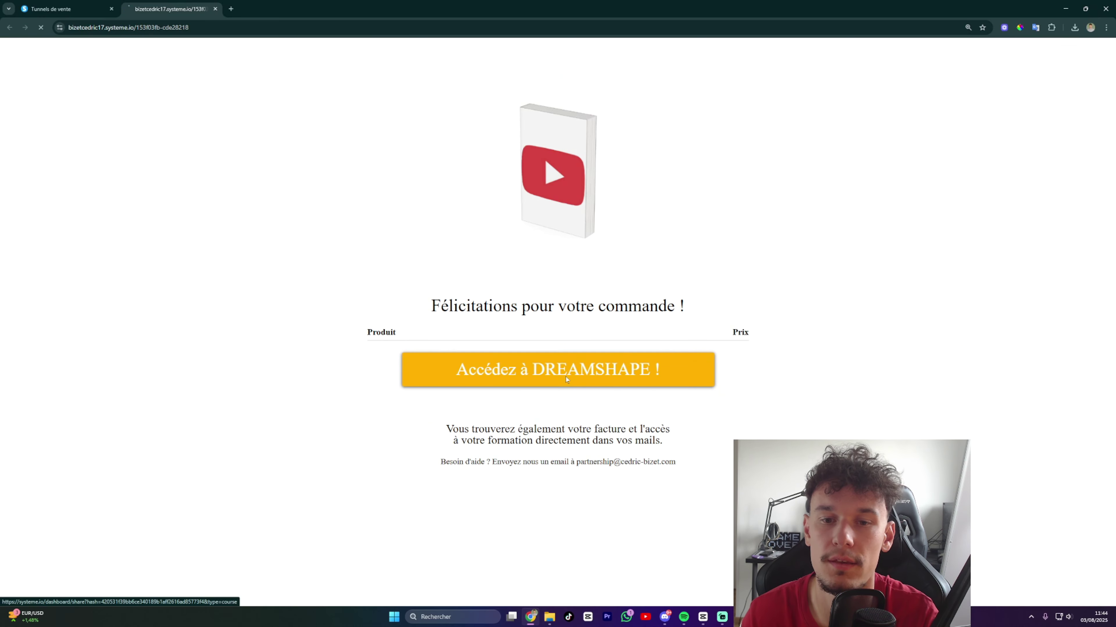
left_click_drag(512, 304, 590, 308)
left_click(634, 350)
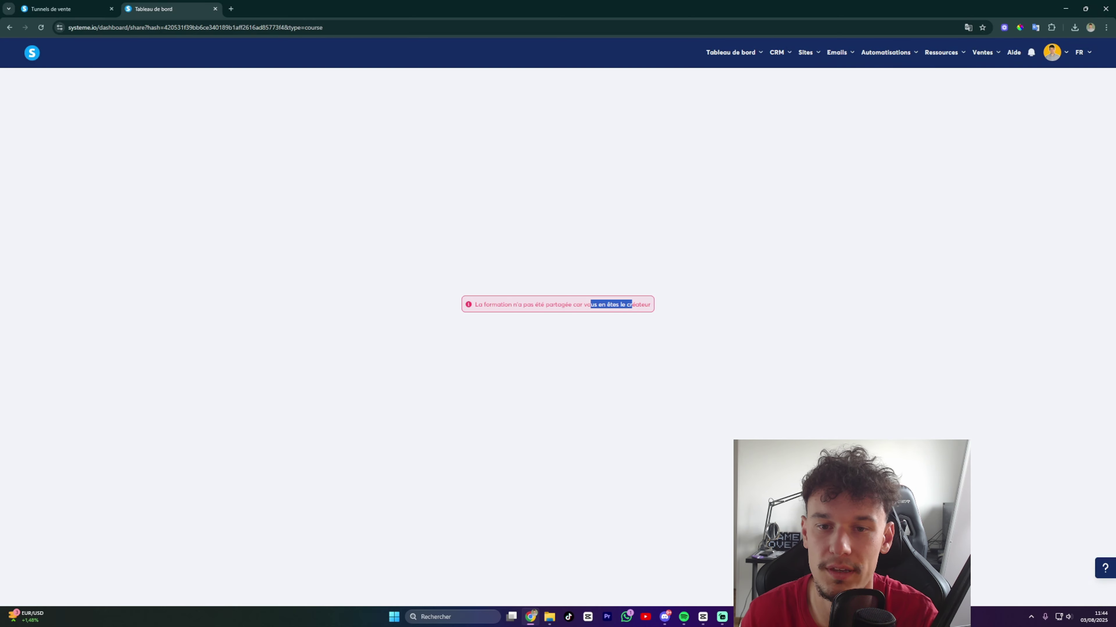
left_click(586, 353)
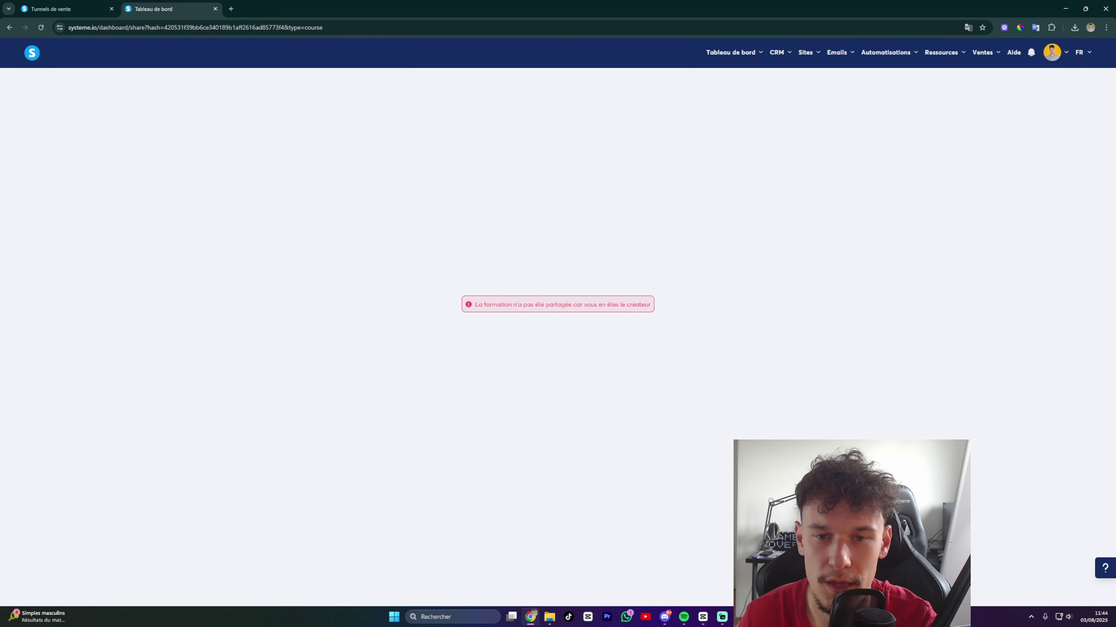
left_click_drag(586, 305, 610, 354)
left_click(609, 353)
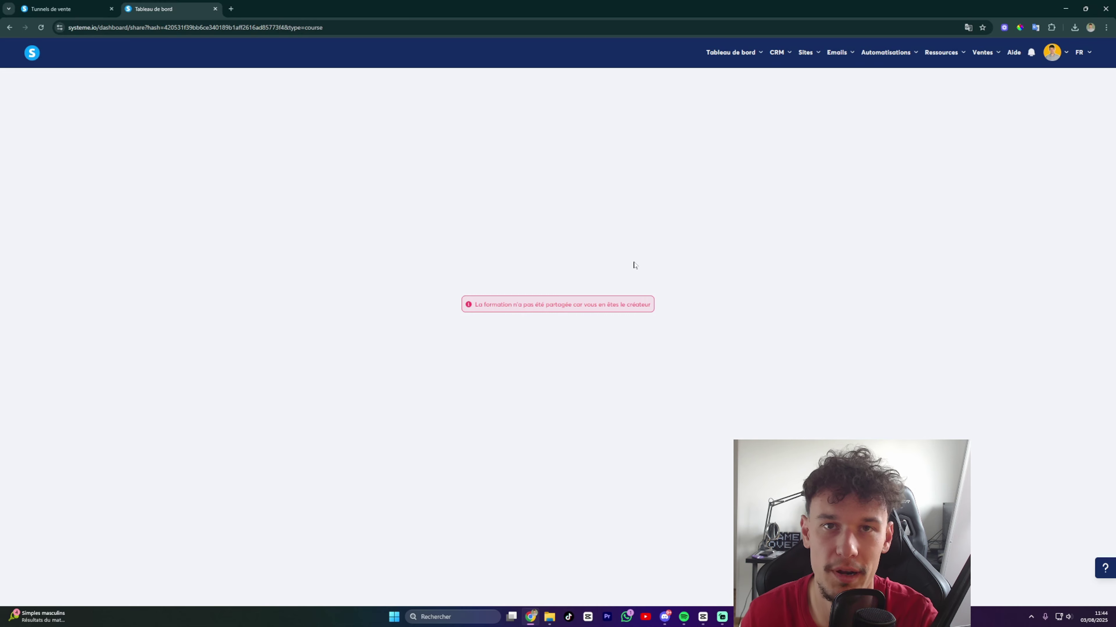
left_click_drag(492, 238, 582, 263)
left_click_drag(535, 311, 643, 341)
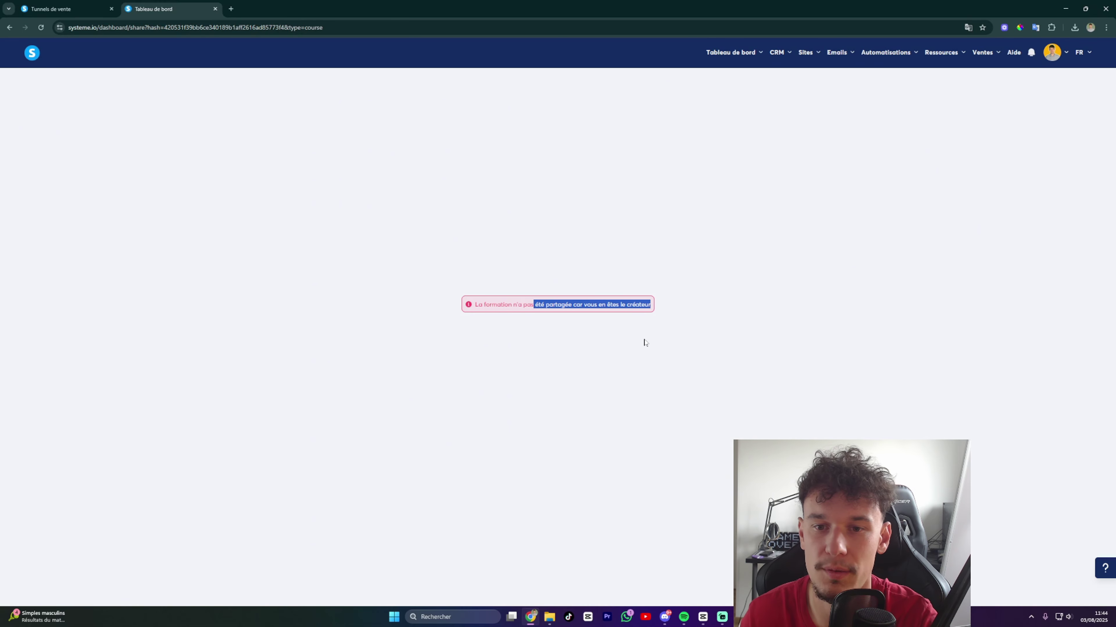
left_click(556, 254)
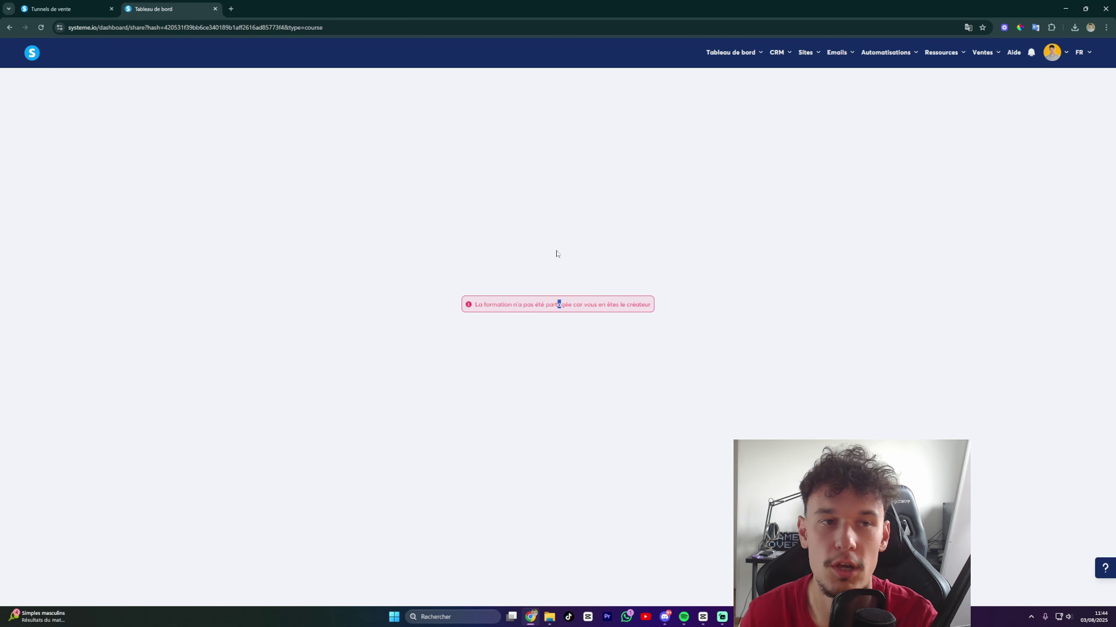
Switch to the other systeme.io workspace and open the Page de remerciement step of the 3D TUNNEL funnel.
left_click(215, 9)
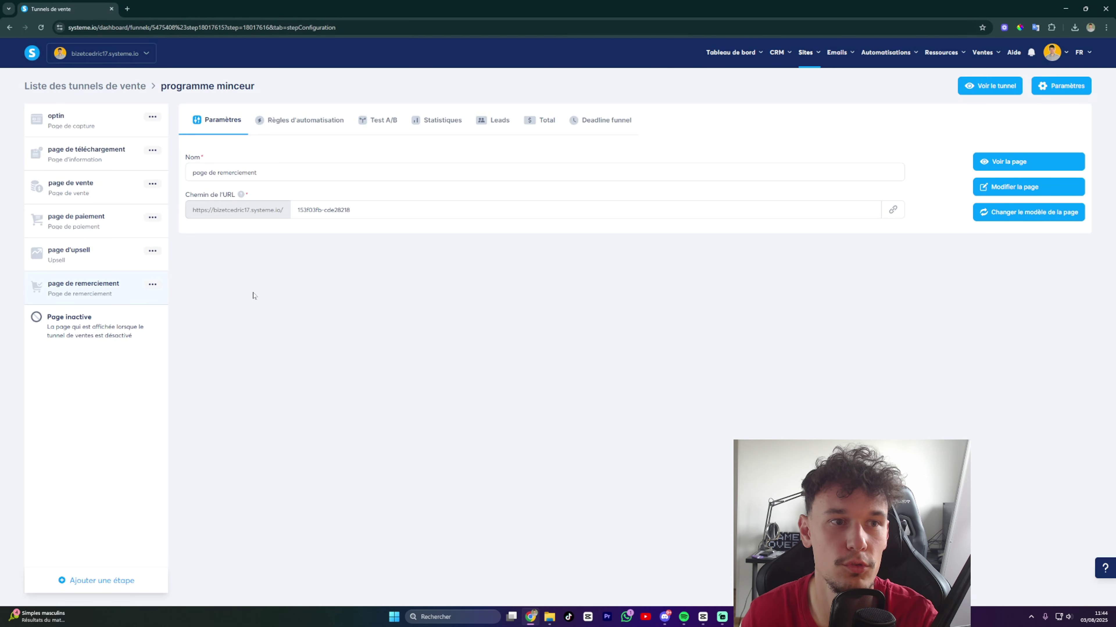
left_click(141, 56)
left_click(110, 99)
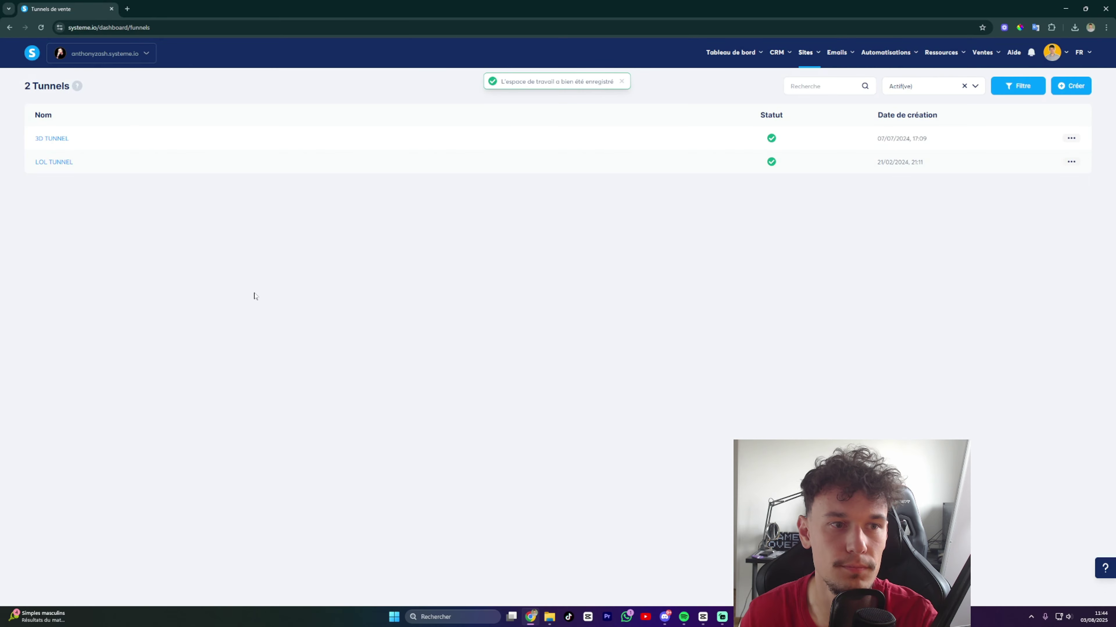
left_click(52, 139)
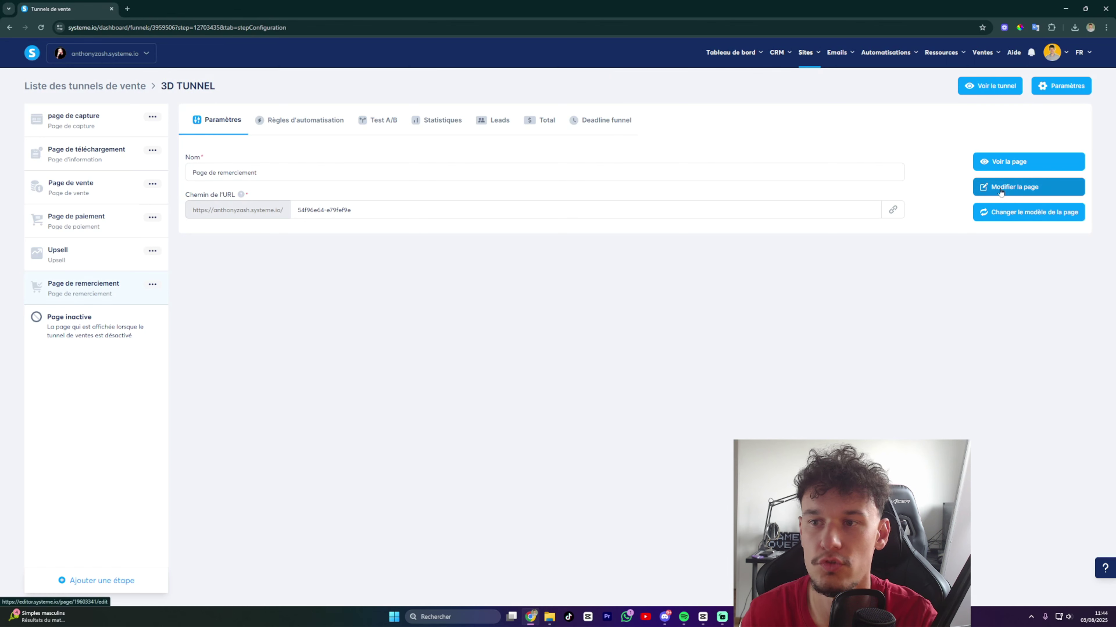
Test the Accédez à votre formation ! button on the live Page de remerciement, browse the linked Formations page, and return to the funnel.
left_click(1001, 162)
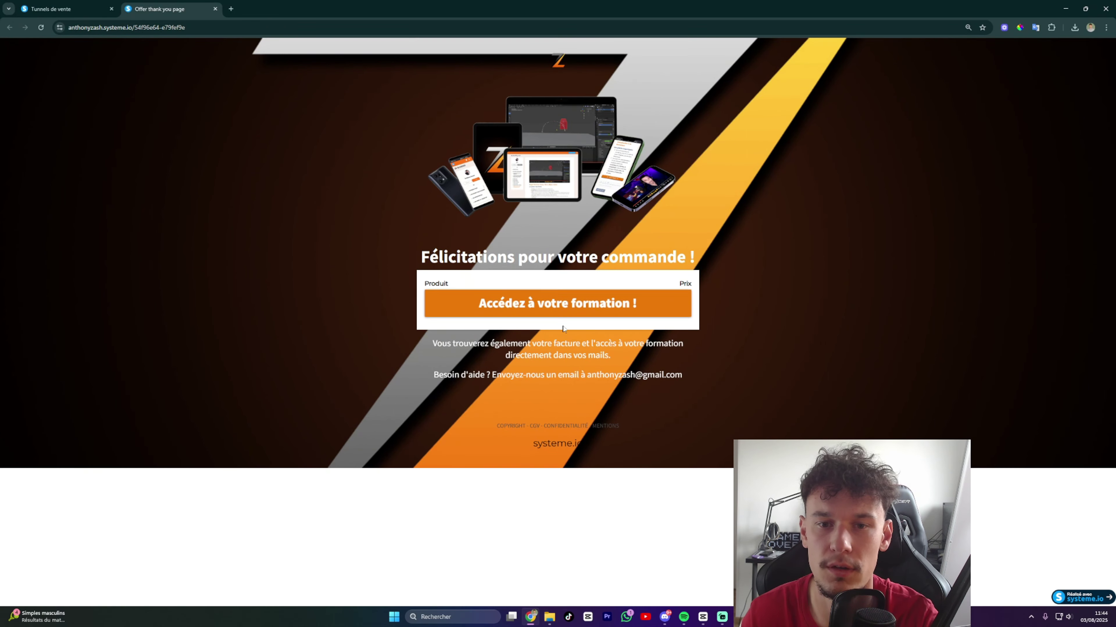
left_click(575, 308)
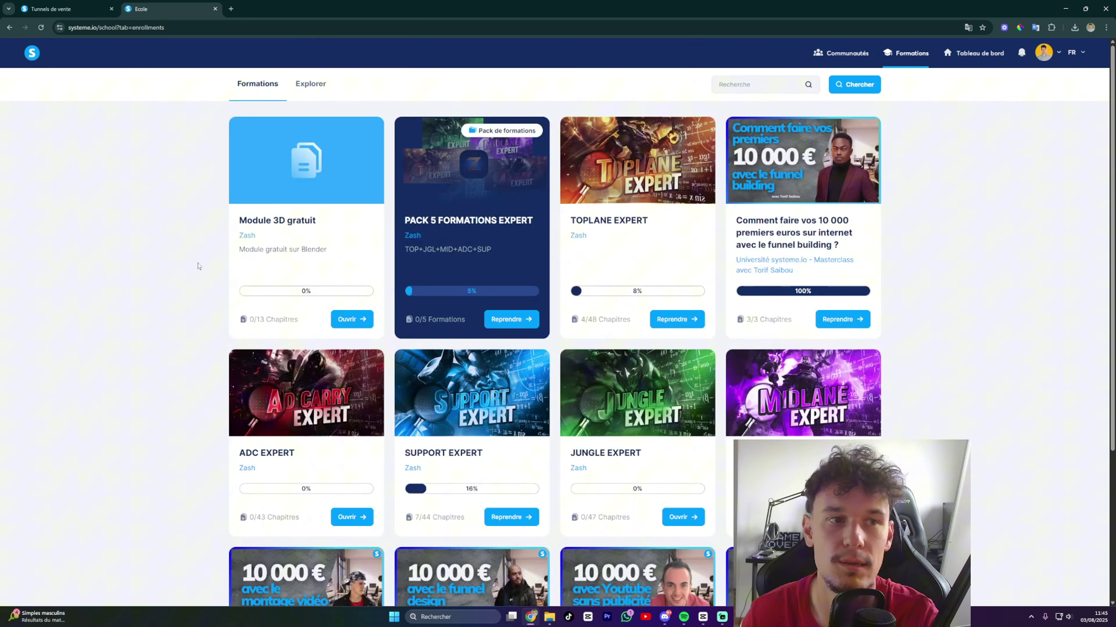
scroll(556, 178, "down", 4)
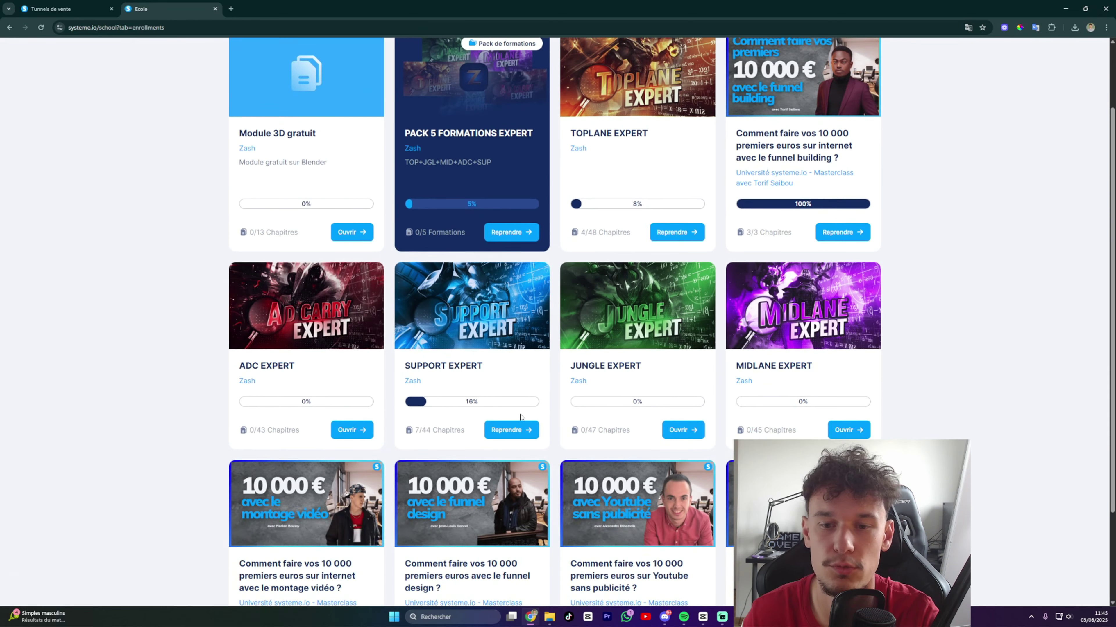
scroll(253, 185, "up", 4)
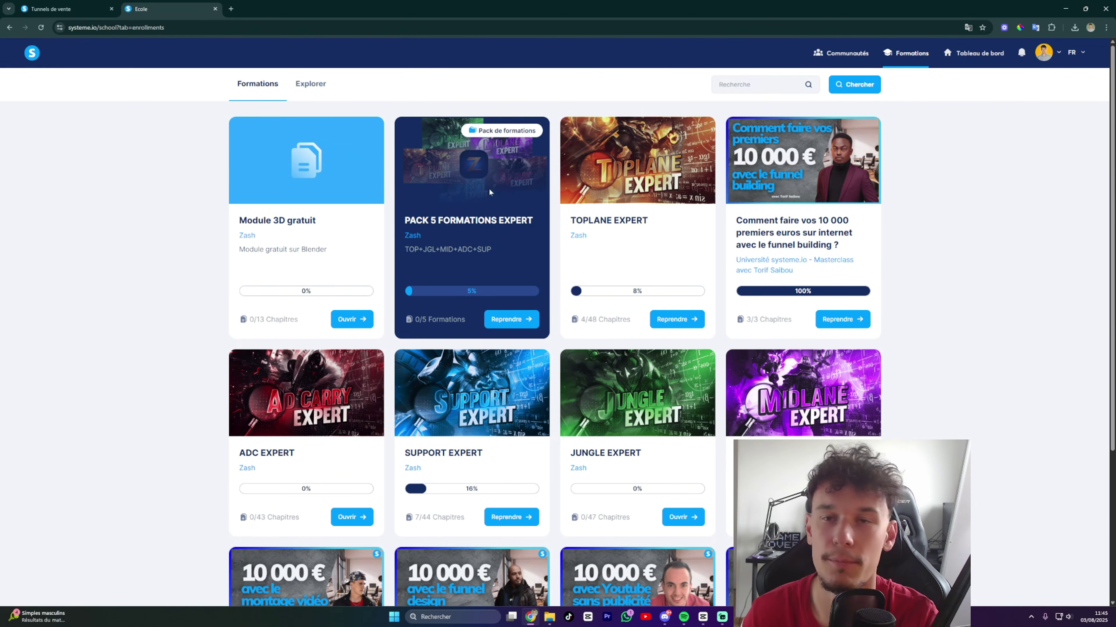
left_click(215, 9)
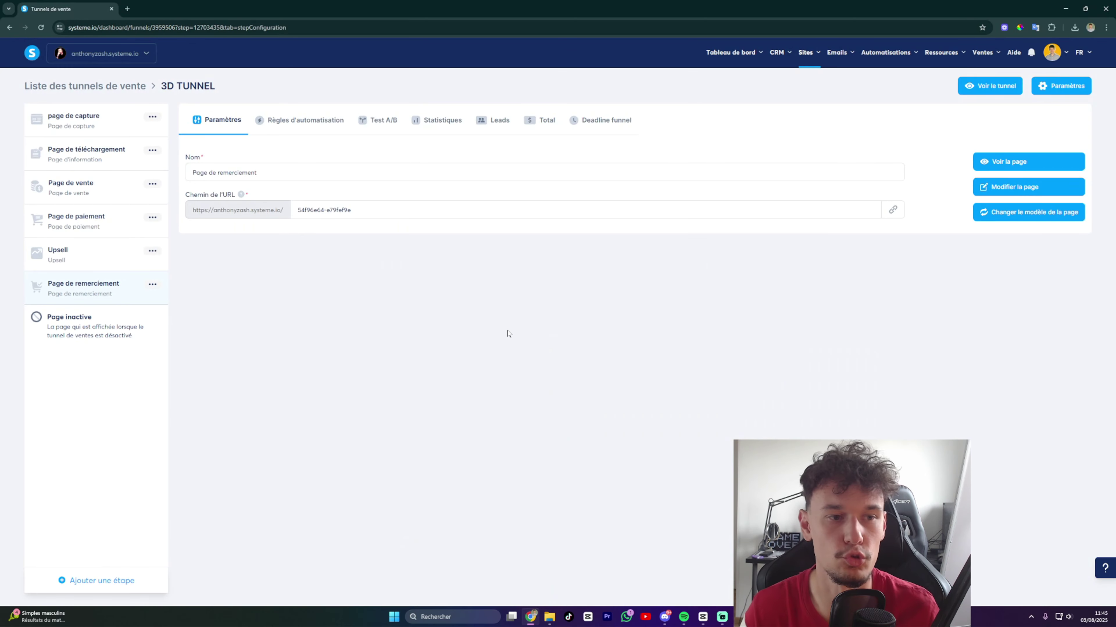